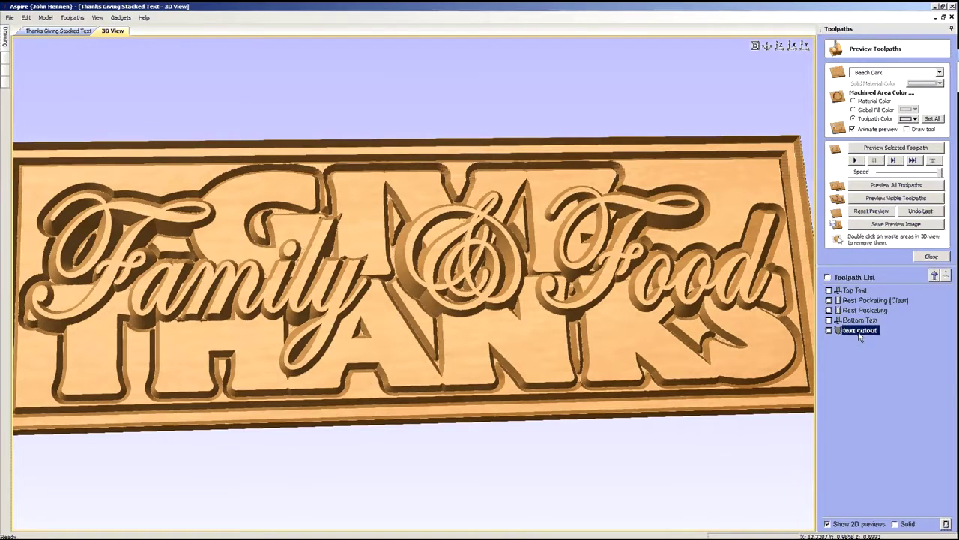
- Preview the text cutout toolpath and remove the waste areas around and between the letters of the stacked text
left_click(886, 149)
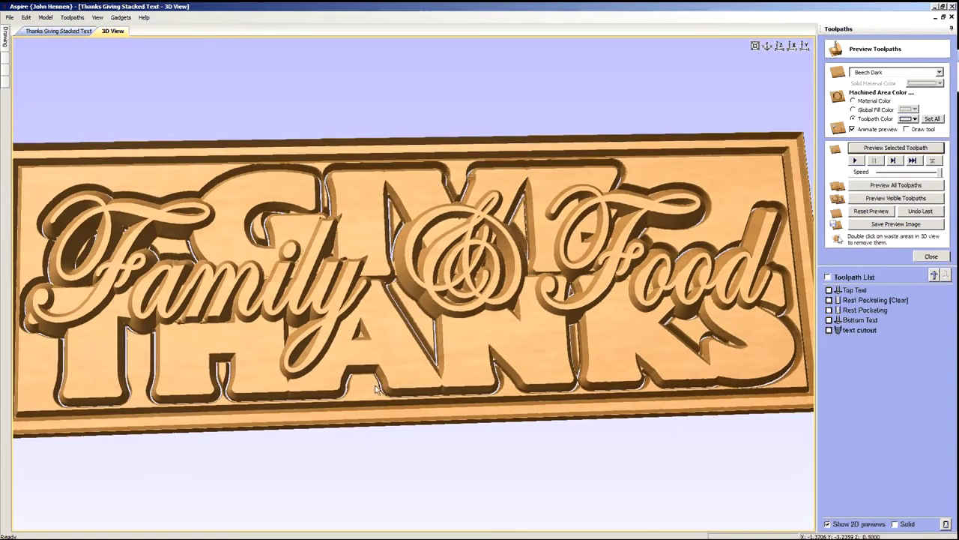
double_click(369, 385)
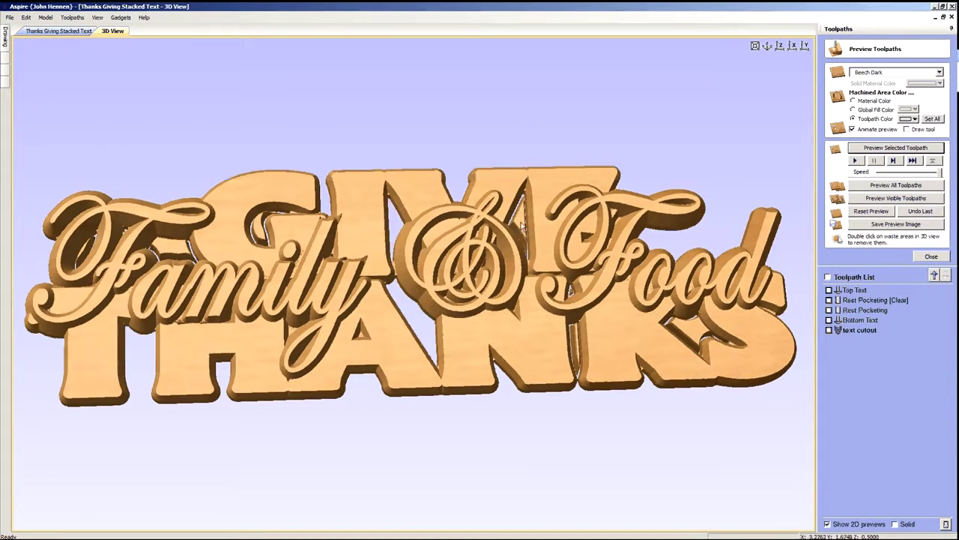
double_click(572, 330)
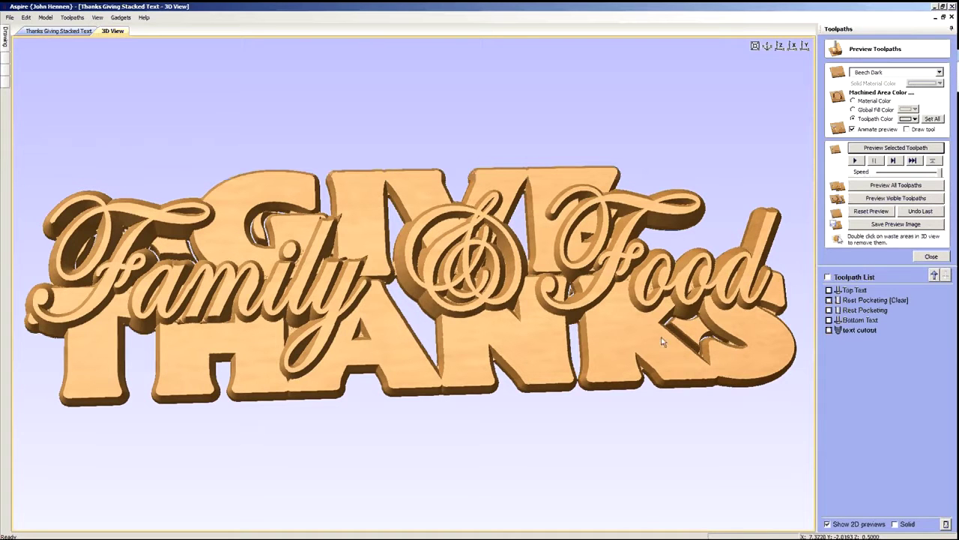
double_click(691, 337)
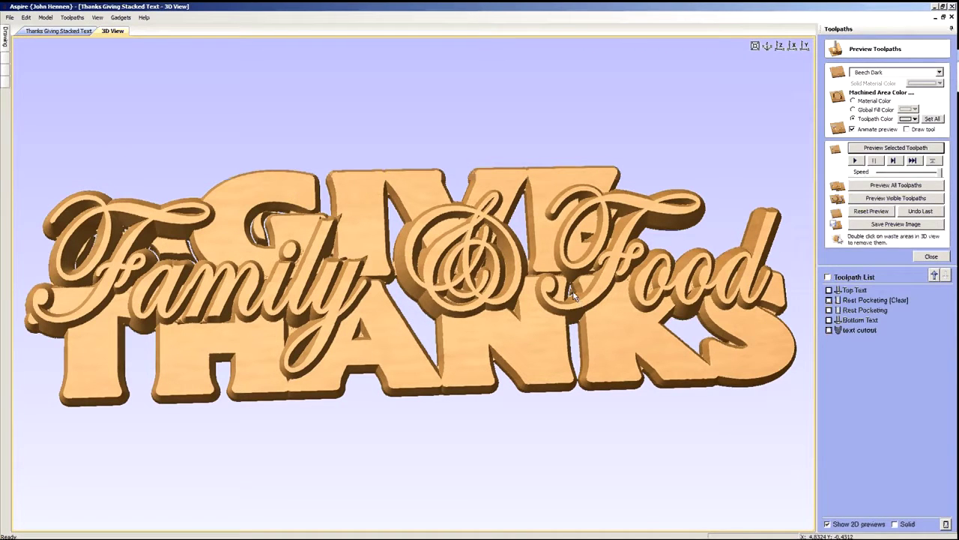
double_click(264, 234)
double_click(176, 248)
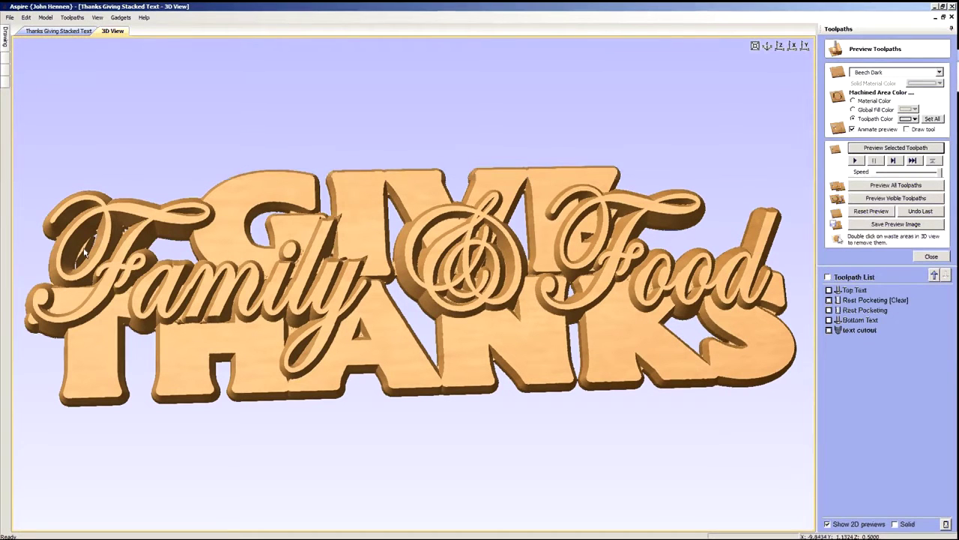
left_click_drag(296, 351, 325, 357)
double_click(324, 357)
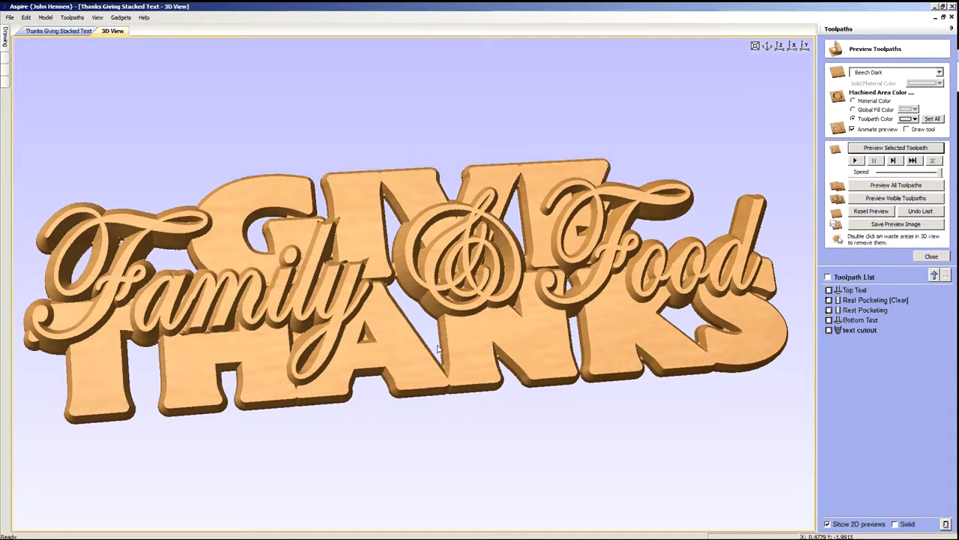
- Switch to the "showing top and bottom text issues" file and enlarge its drawing area for toolpath work
mouse_move(330, 537)
left_click(241, 531)
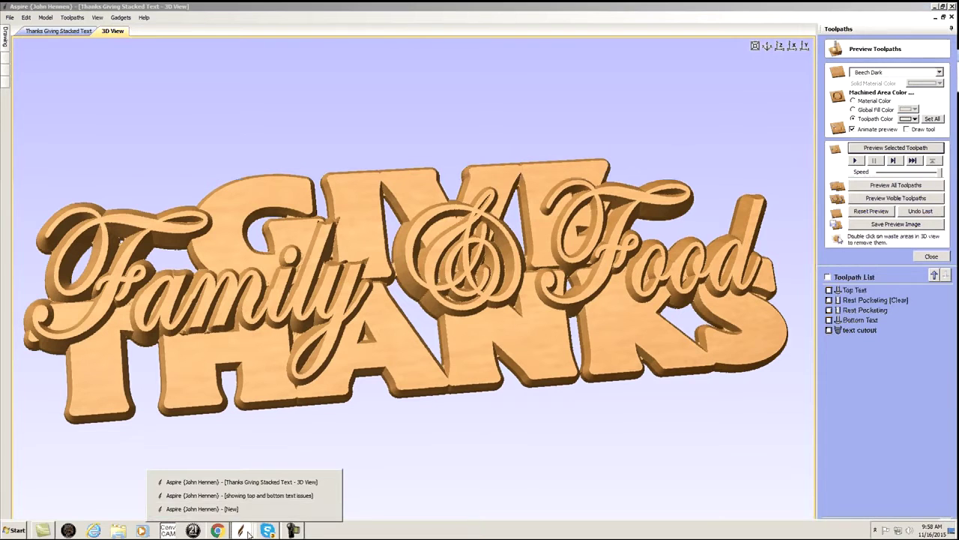
left_click(227, 496)
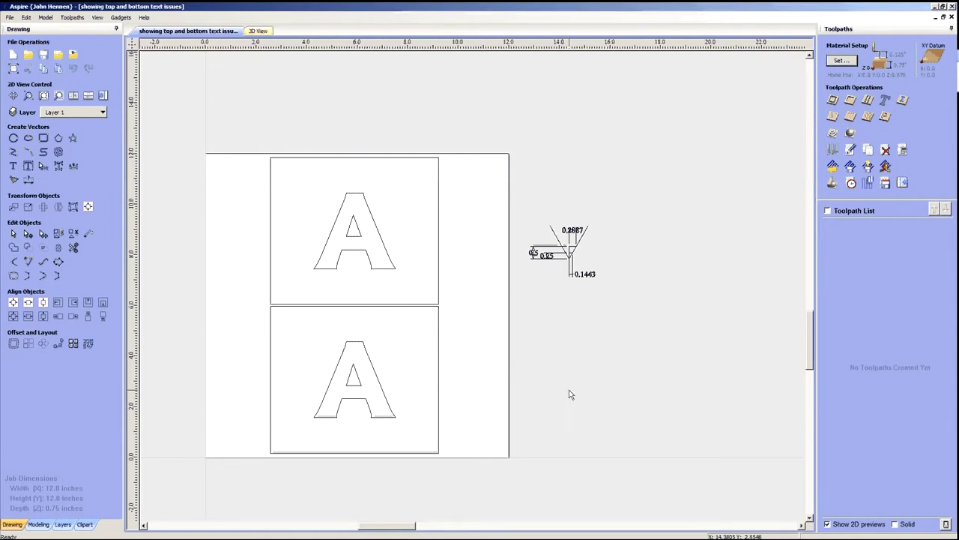
scroll(415, 336, "down", 2)
scroll(432, 341, "up", 1)
scroll(433, 341, "up", 1)
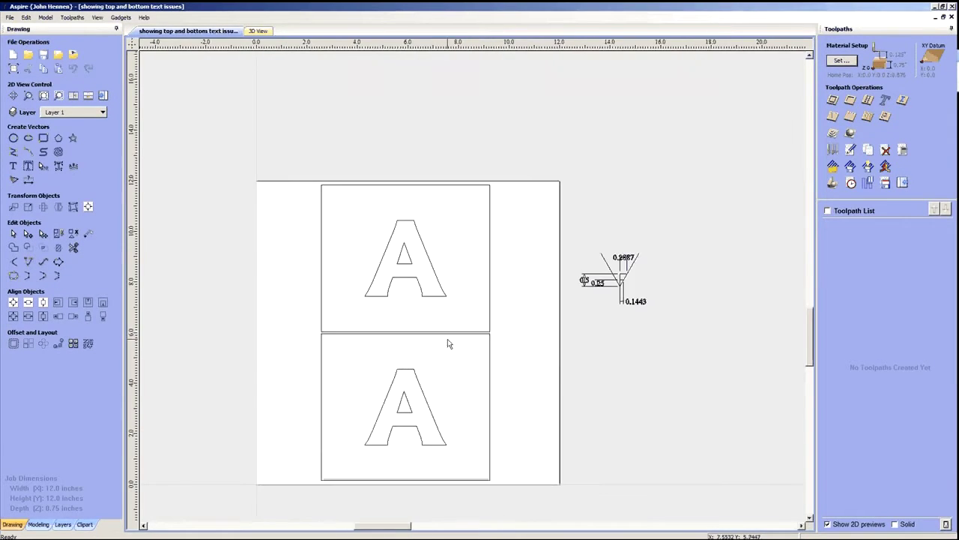
scroll(450, 342, "up", 1)
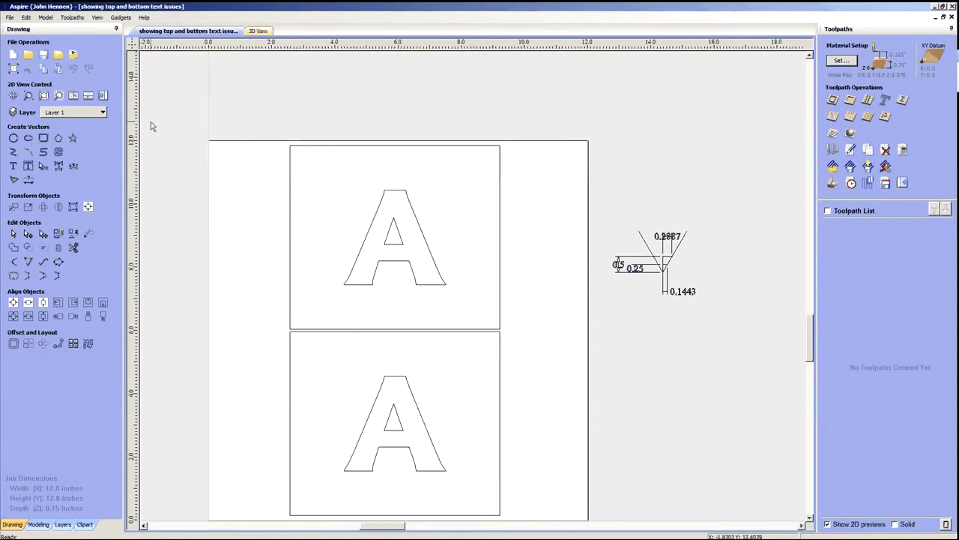
left_click(103, 96)
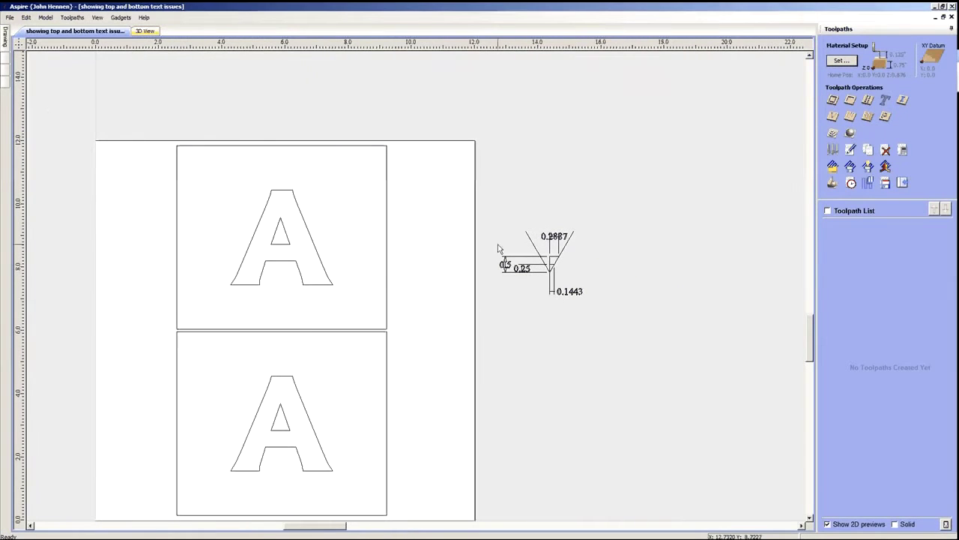
- Select the upper letter A with its surrounding rectangle and start a V-Carve / Engraving toolpath for them
left_click(388, 241)
left_click(311, 243)
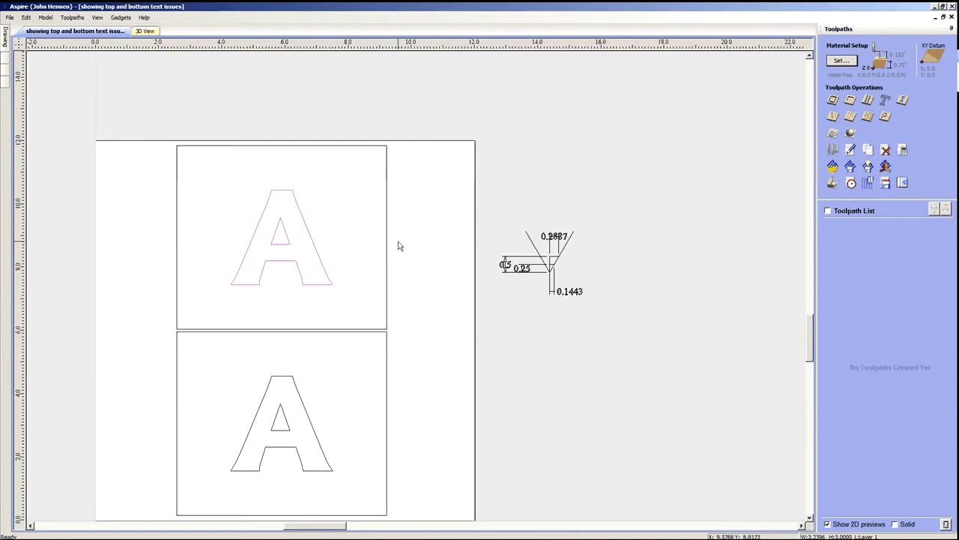
key("Escape")
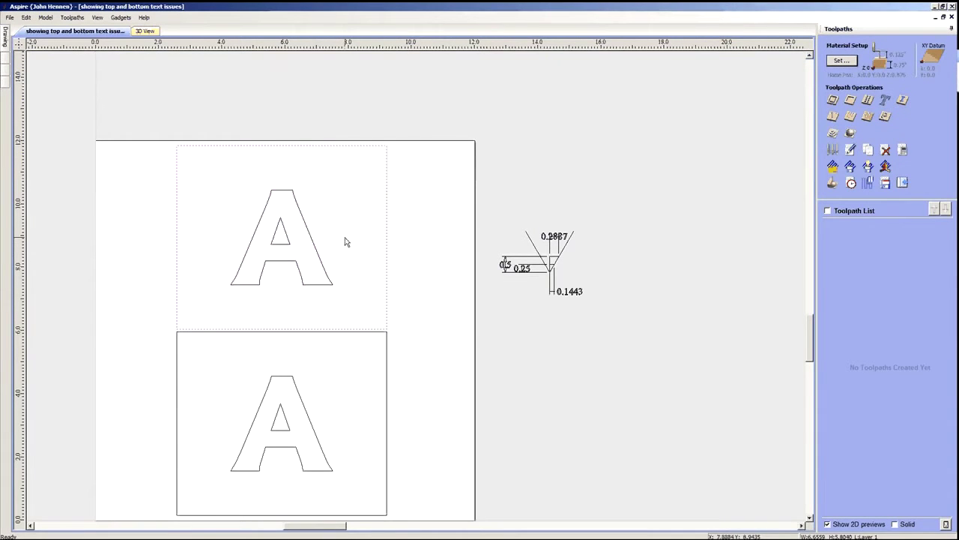
left_click(316, 247)
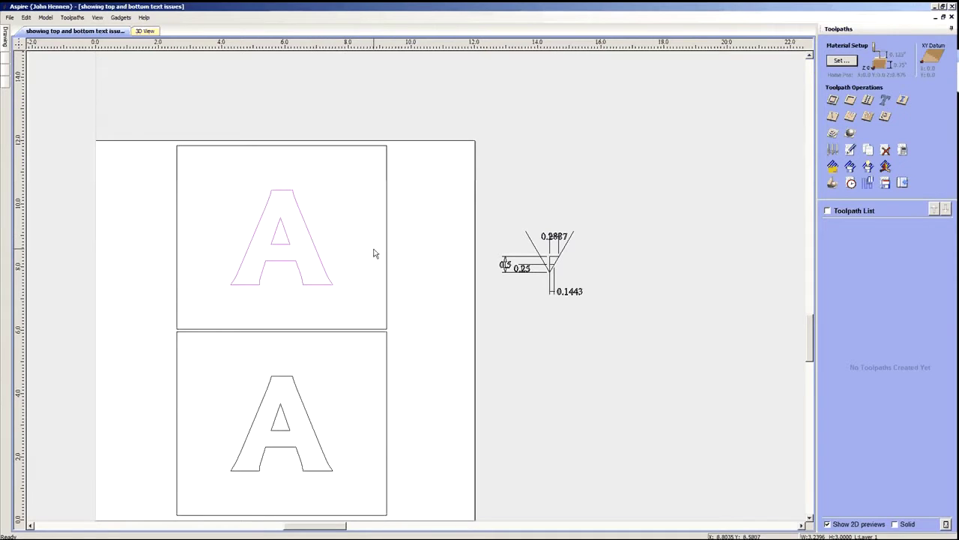
left_click(387, 250)
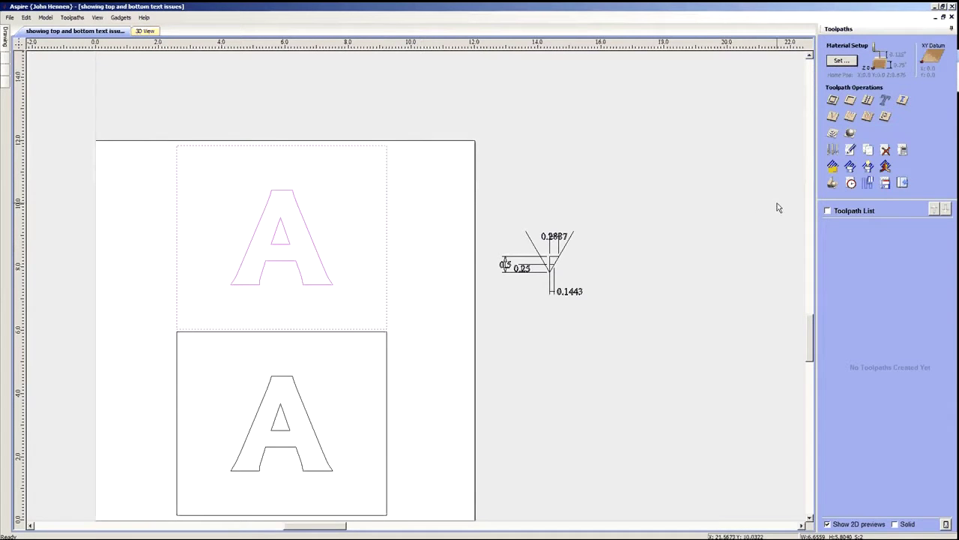
left_click(834, 118)
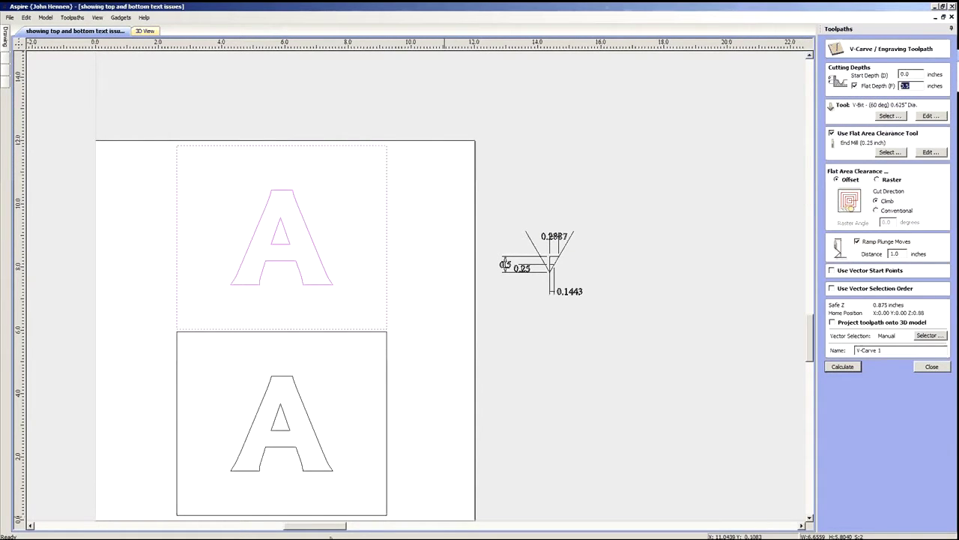
- Examine the bevelled edges and layer depths of the Thanks Giving Stacked Text preview, and return to the letter A drawing
mouse_move(444, 537)
mouse_move(201, 534)
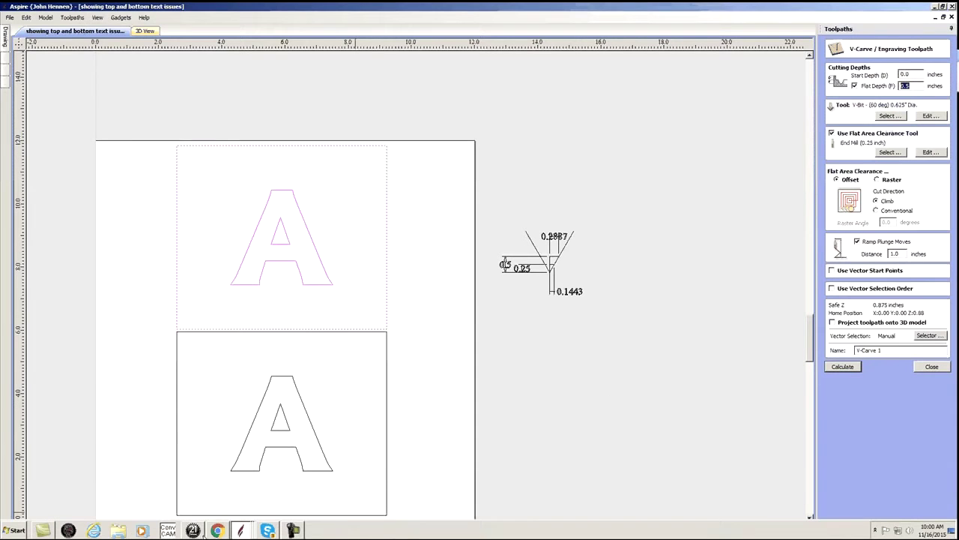
left_click(241, 530)
left_click(253, 483)
left_click_drag(434, 367, 423, 156)
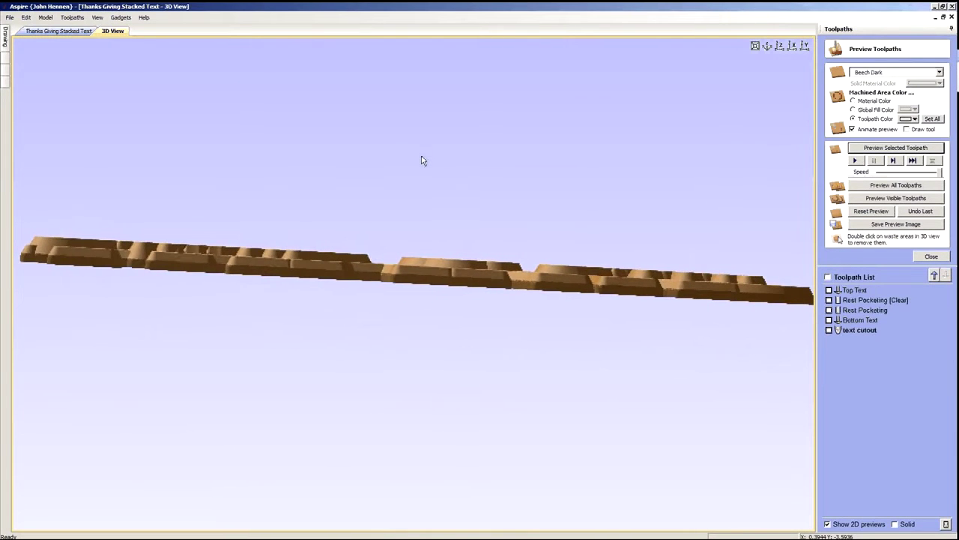
scroll(477, 284, "up", 2)
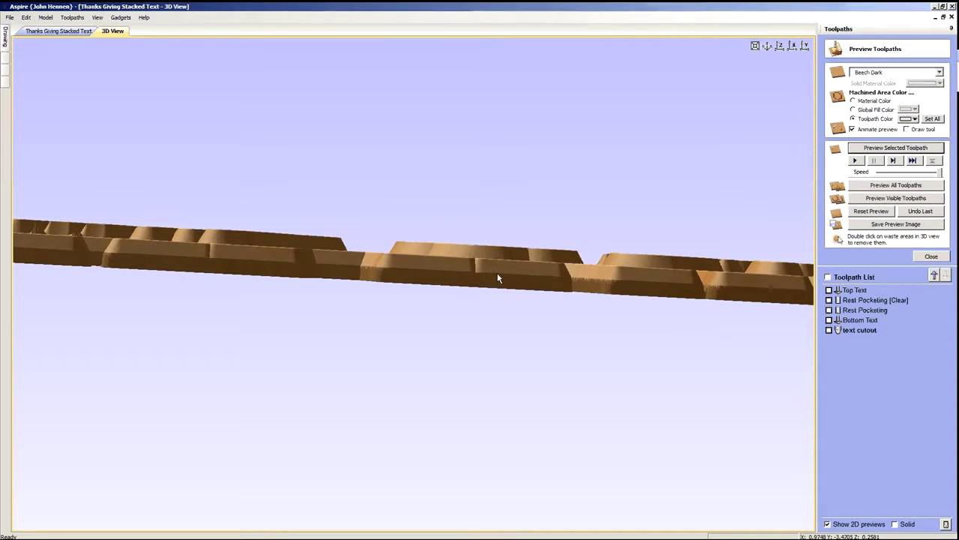
left_click_drag(459, 279, 388, 388)
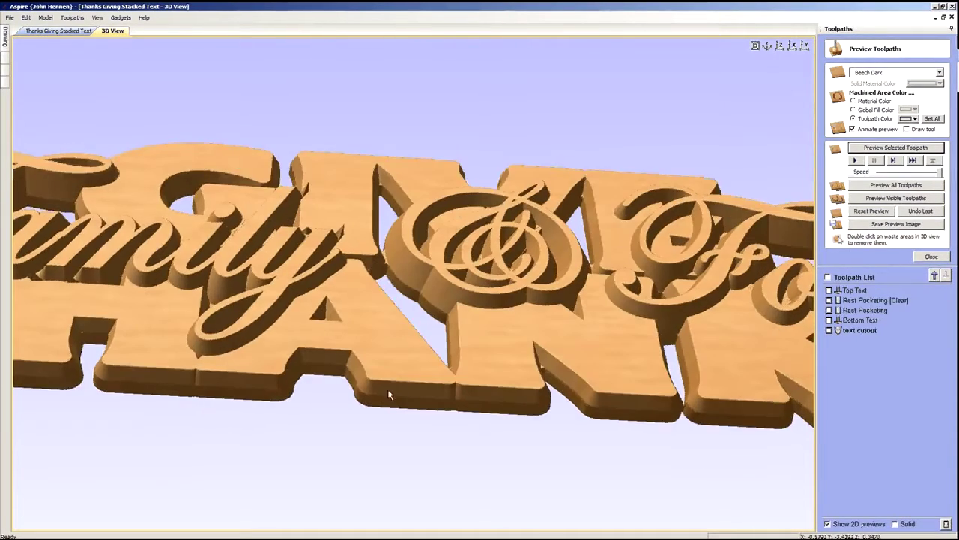
scroll(430, 354, "up", 4)
scroll(415, 327, "down", 4)
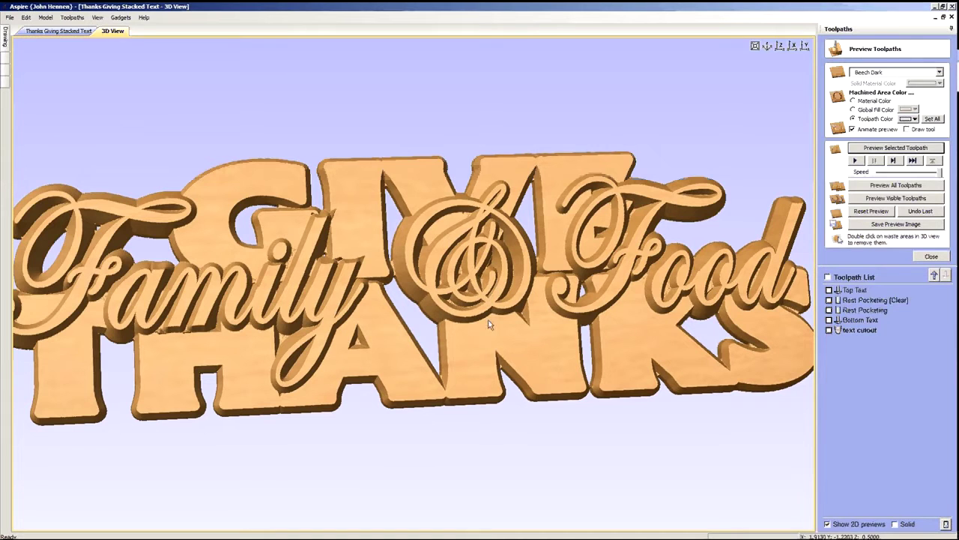
mouse_move(214, 533)
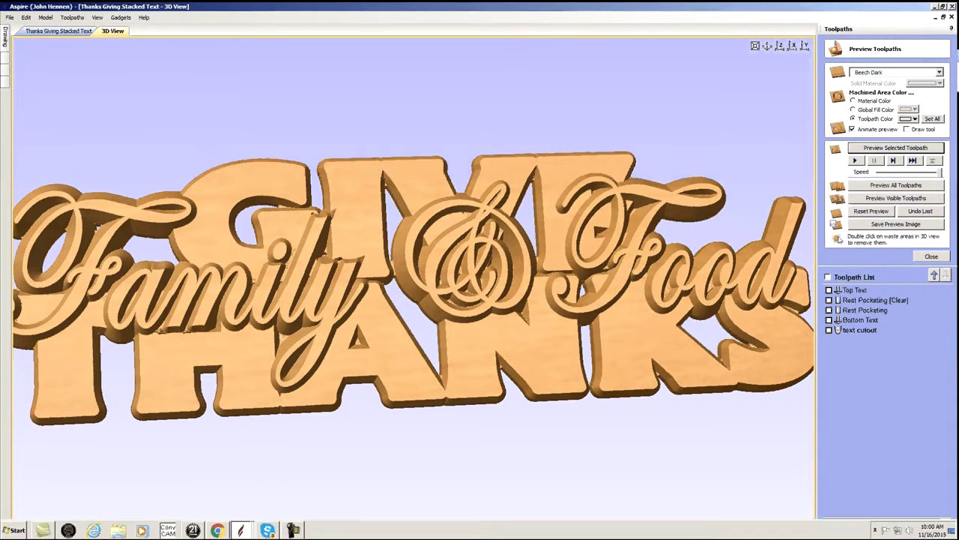
left_click(247, 492)
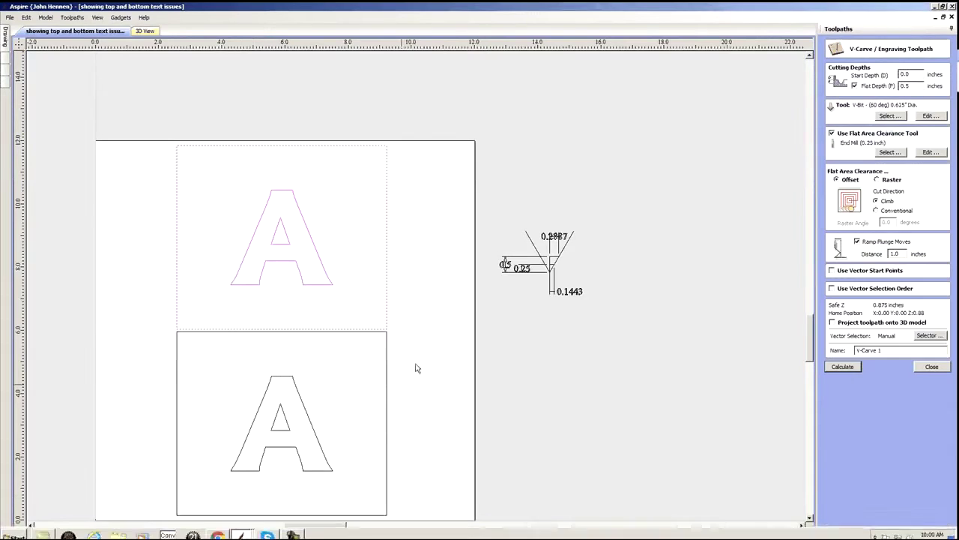
- Set the V-carve flat depth to 0.25 inches, name the toolpath "top text" and calculate it
left_click_drag(926, 87, 888, 87)
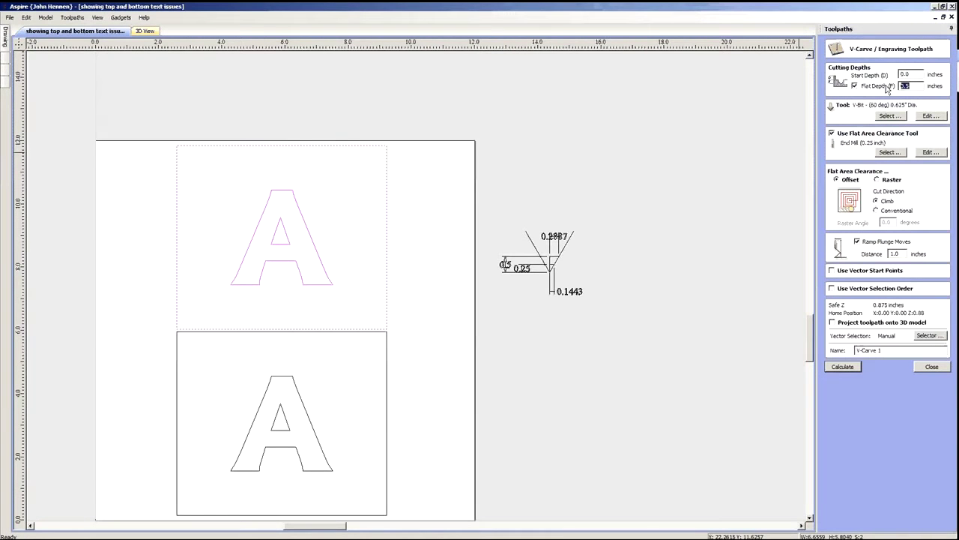
type("0.2")
left_click_drag(892, 350, 839, 353)
type("top text")
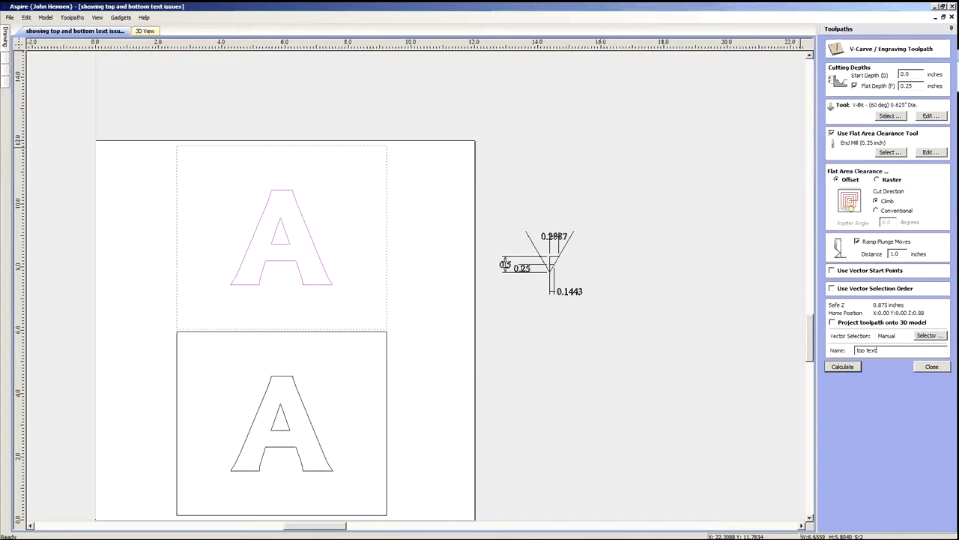
left_click(843, 367)
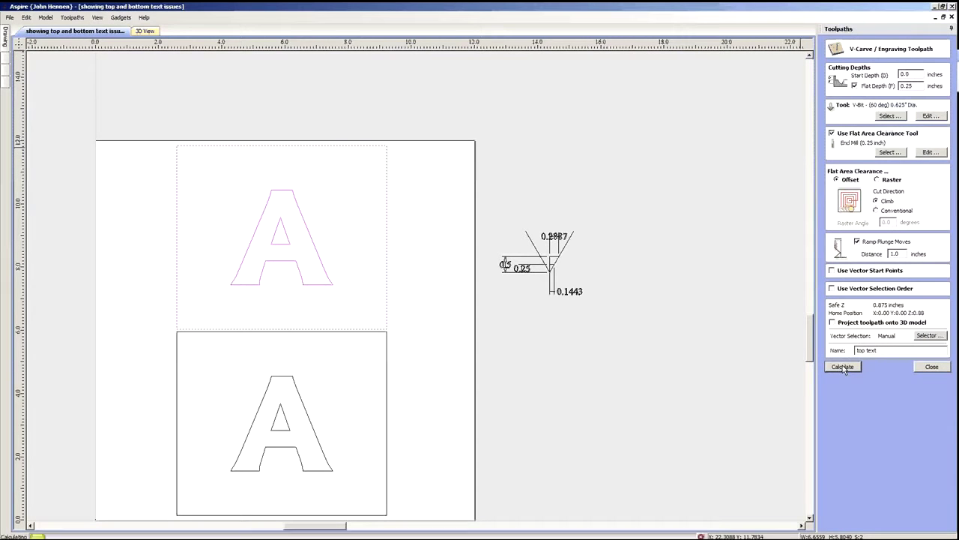
- Reset the material preview and simulate the "top text [Pocket]" and "top text" toolpaths one after the other
middle_click_drag(359, 382, 363, 426)
left_click(884, 212)
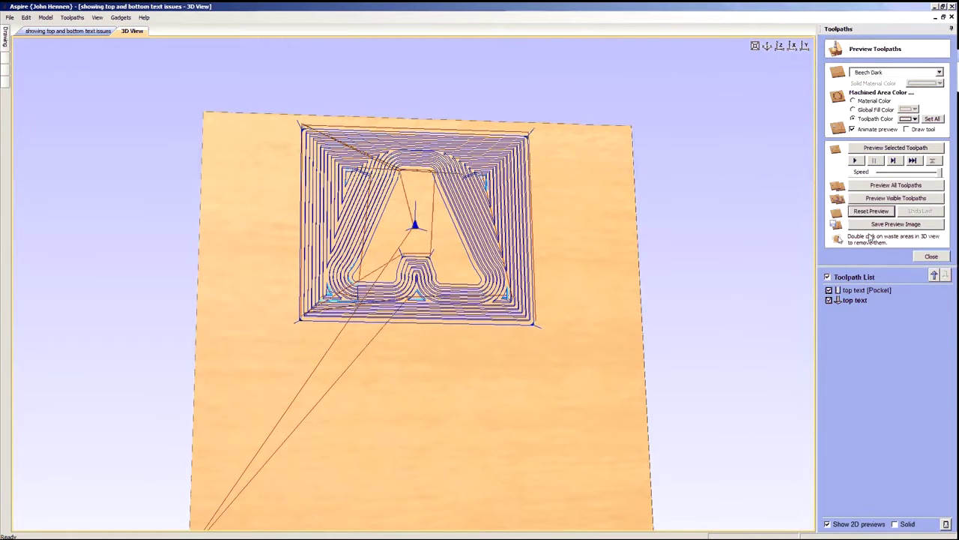
left_click(867, 291)
left_click(896, 148)
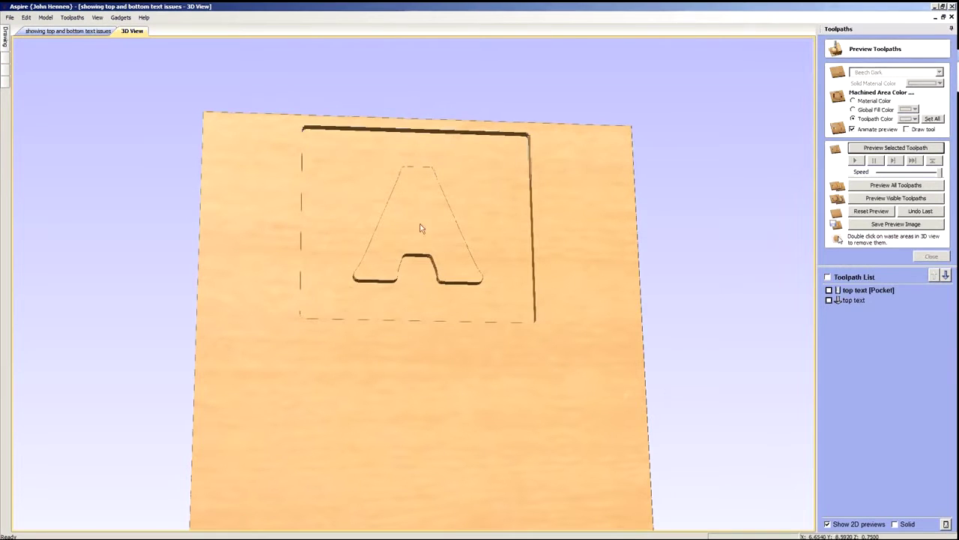
left_click(863, 300)
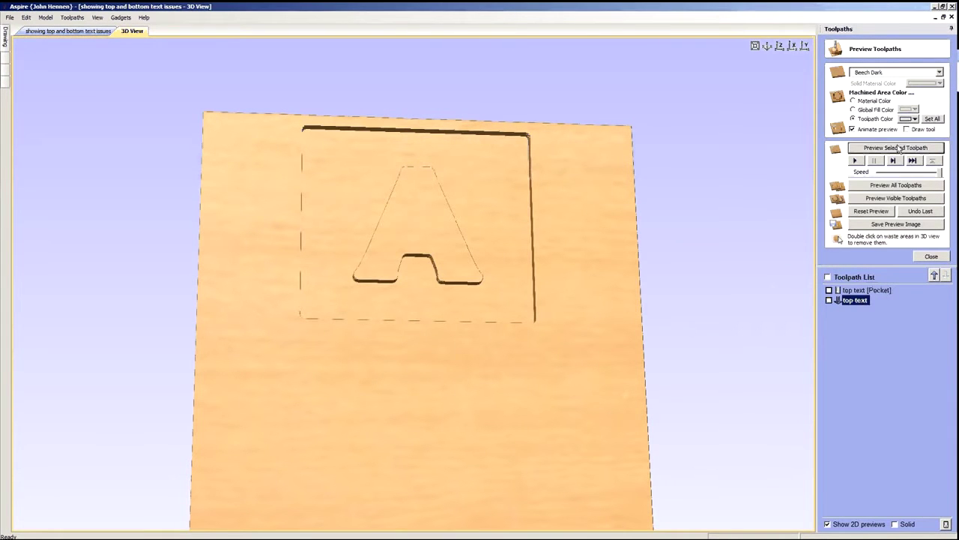
left_click(898, 148)
- Examine the carved upper letter A in the 3D preview and compare it with its vector outline in the 2D drawing
left_click_drag(412, 301, 420, 341)
scroll(414, 220, "up", 2)
left_click_drag(414, 220, 347, 296)
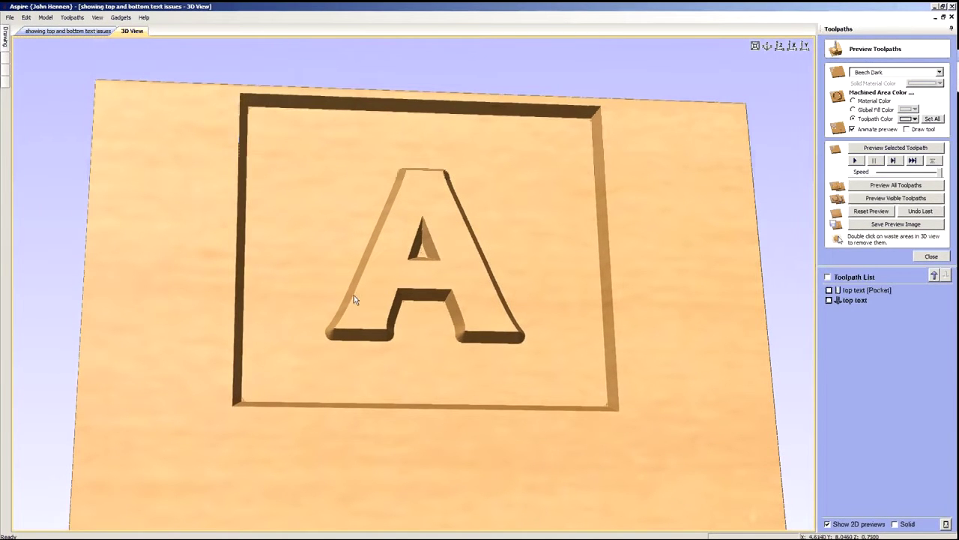
left_click_drag(381, 338, 384, 315)
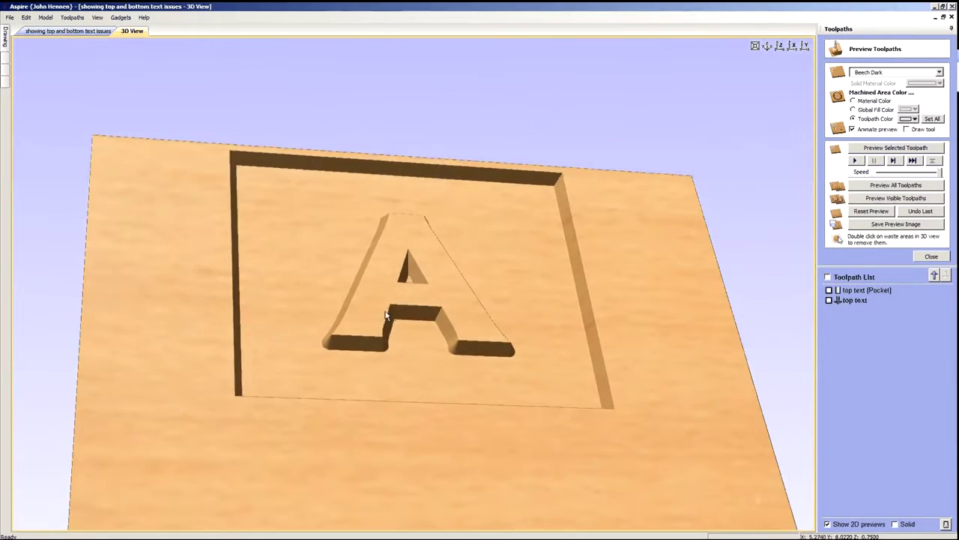
key("F2")
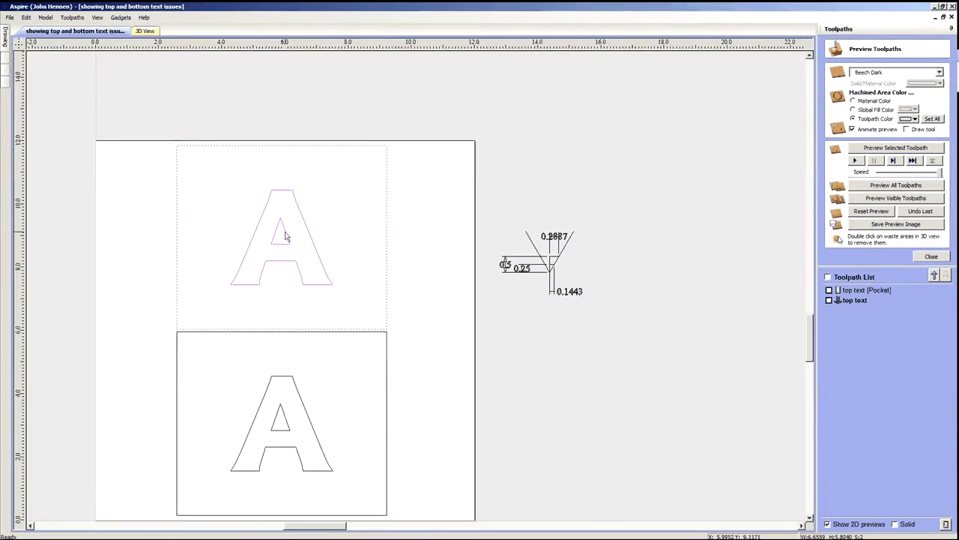
scroll(275, 235, "up", 5)
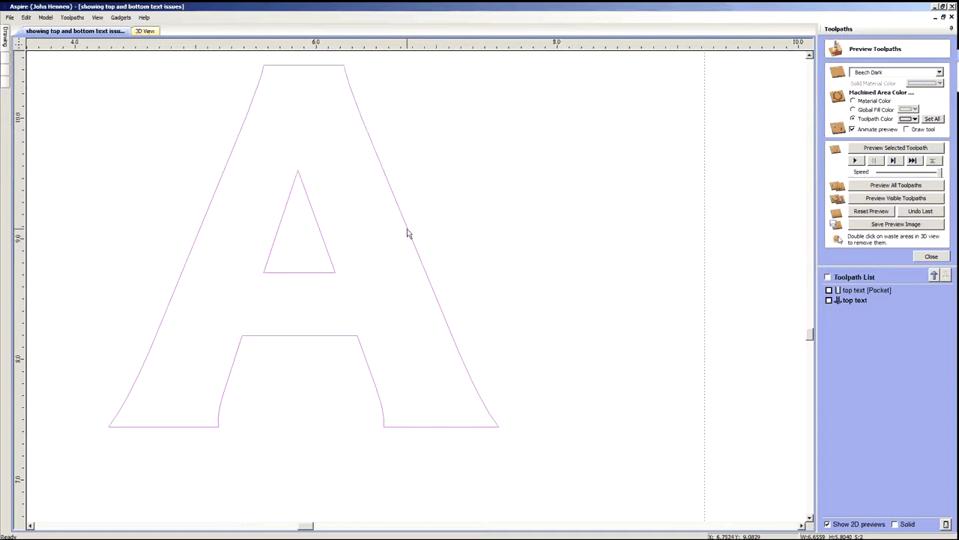
left_click(148, 33)
left_click_drag(416, 287, 410, 382)
scroll(417, 356, "down", 3)
left_click_drag(424, 332, 367, 319)
scroll(415, 302, "up", 2)
scroll(415, 338, "up", 2)
scroll(415, 338, "down", 2)
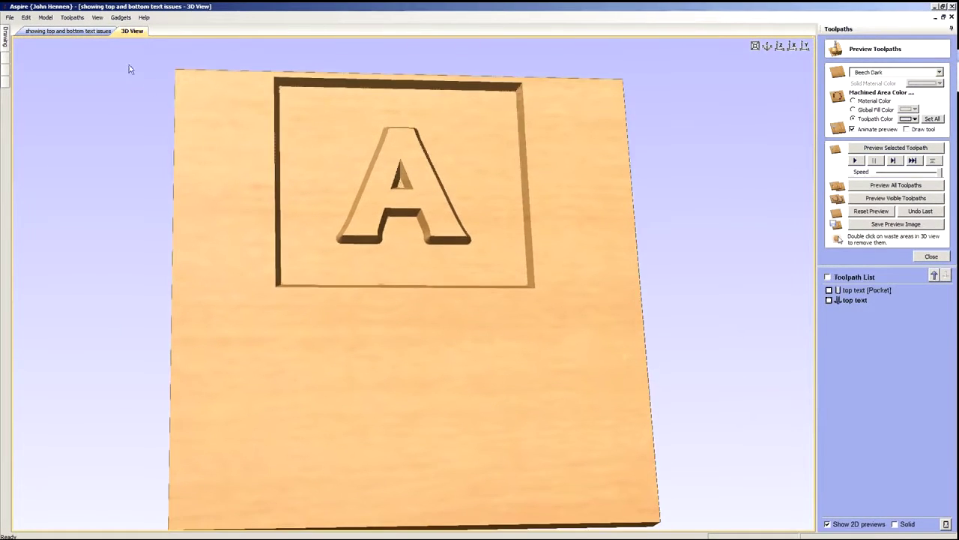
left_click(98, 33)
scroll(501, 310, "down", 4)
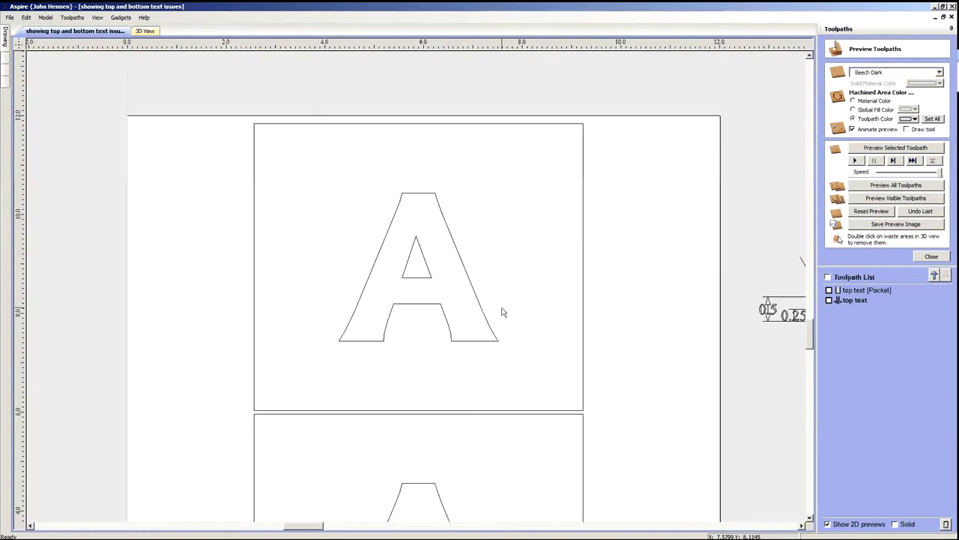
- Select the lower letter A with its border and calculate a V-carve toolpath named "Bottom Text" with a 0.5-inch flat depth
scroll(509, 378, "up", 2)
left_click_drag(536, 442, 404, 351)
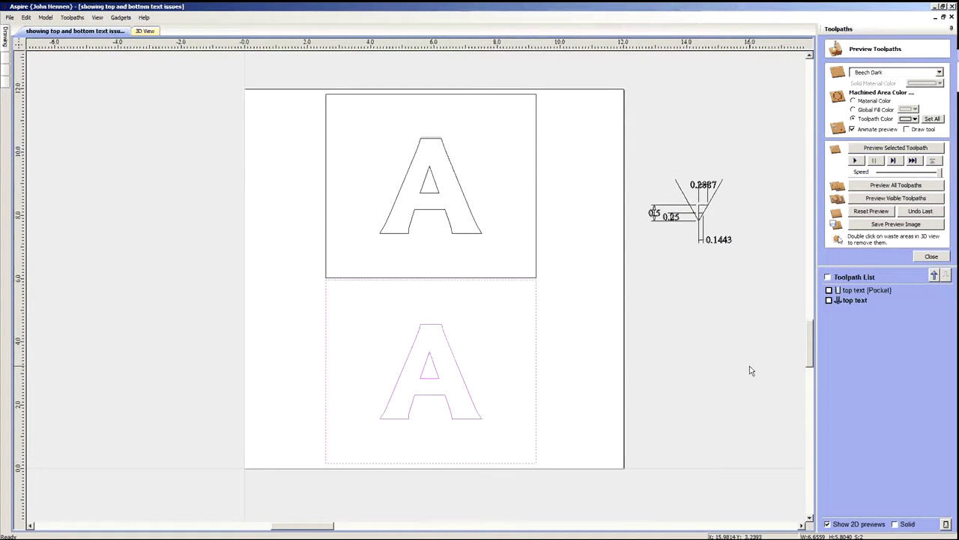
left_click(932, 256)
left_click(832, 133)
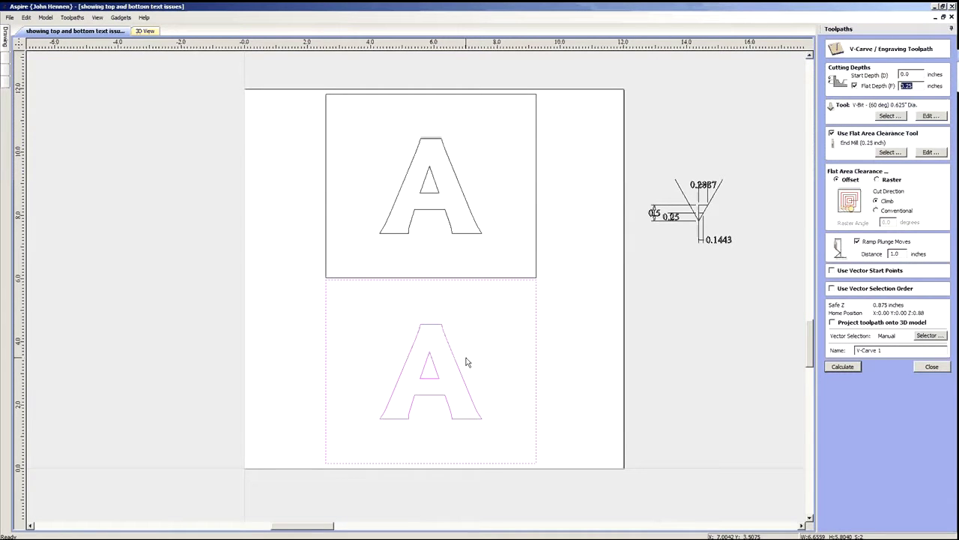
type("0.5")
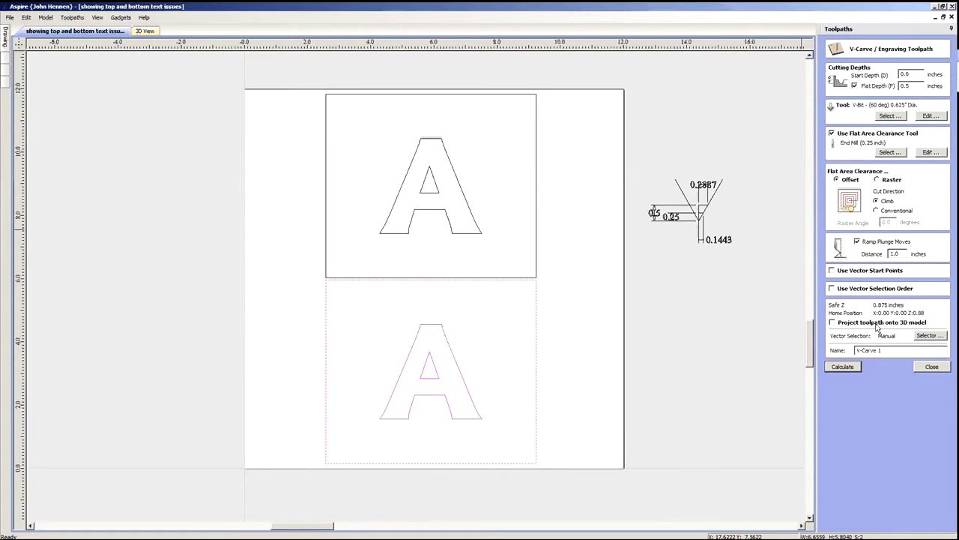
left_click_drag(888, 350, 834, 354)
type("Bottom Text")
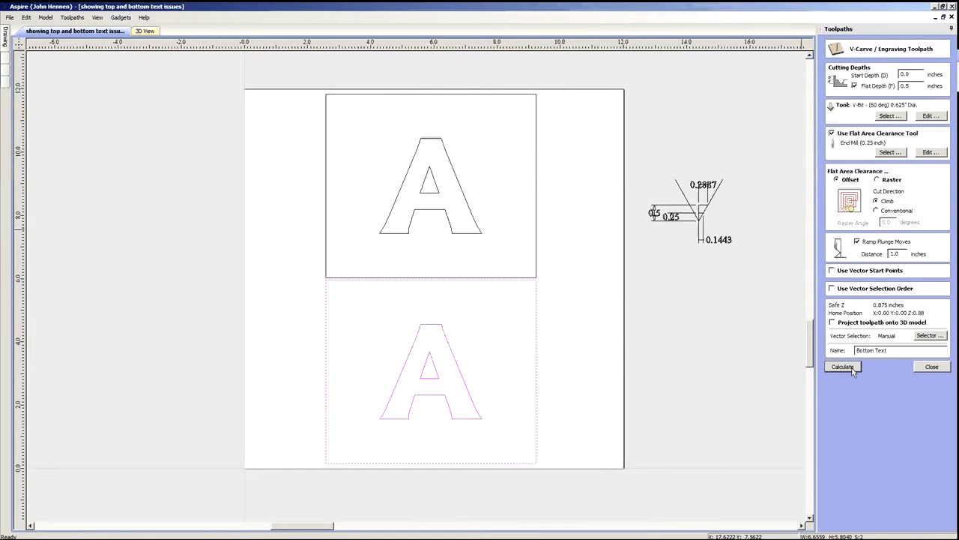
left_click(843, 366)
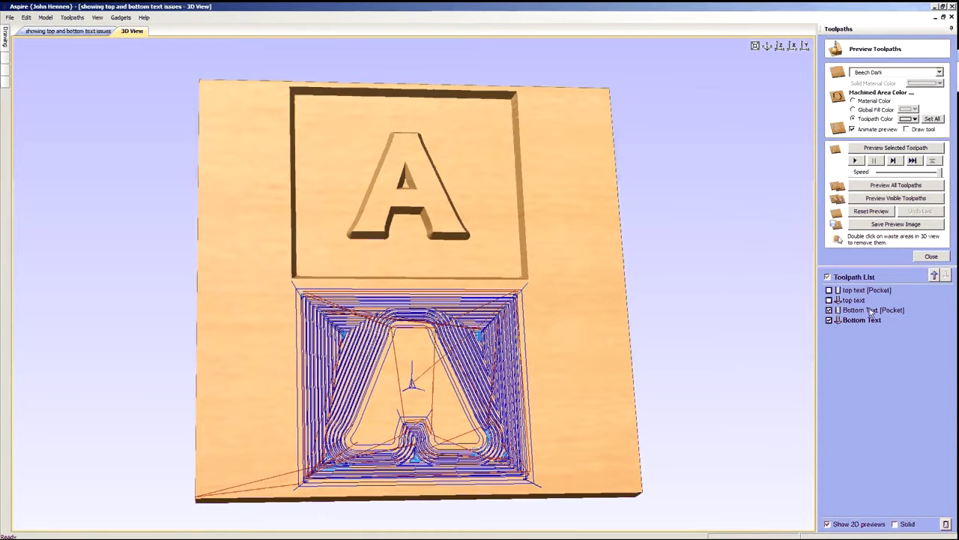
- Simulate the "Bottom Text [Pocket]" and "Bottom Text" toolpaths in turn and inspect the carved lower letter A
left_click(871, 311)
left_click(898, 148)
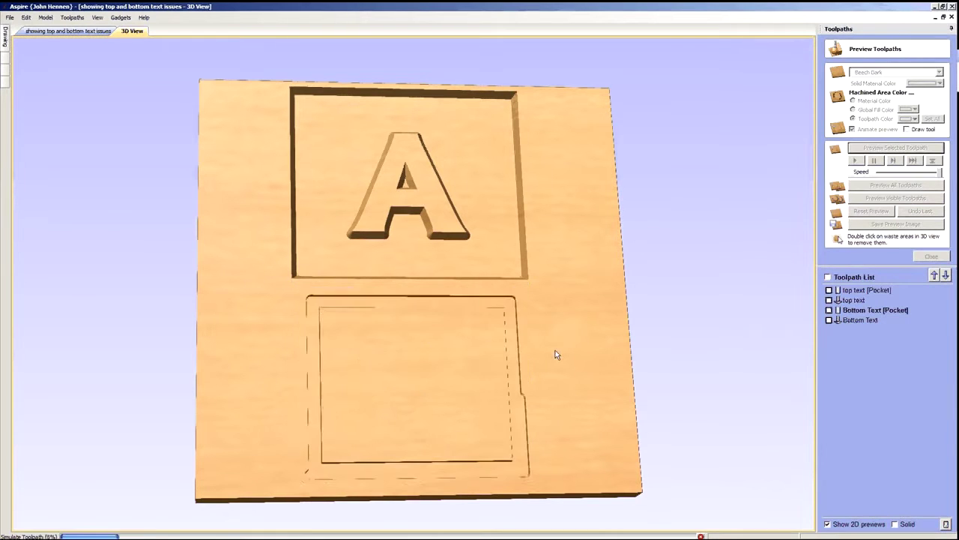
left_click(864, 320)
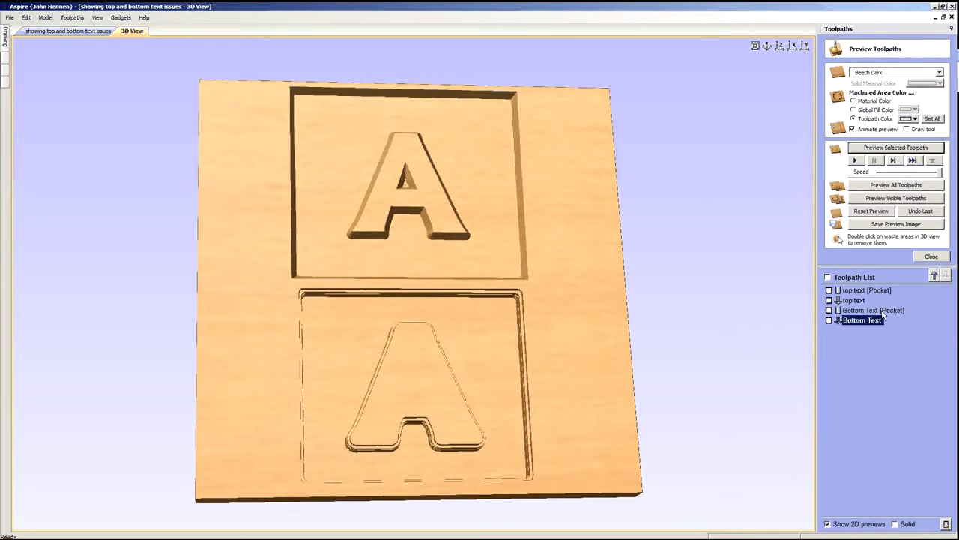
left_click(892, 148)
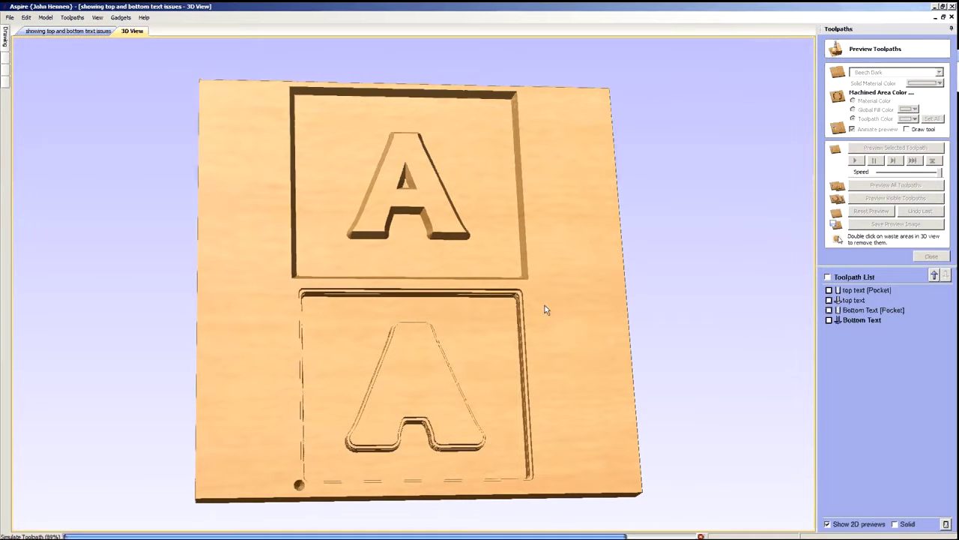
left_click_drag(420, 386, 457, 233)
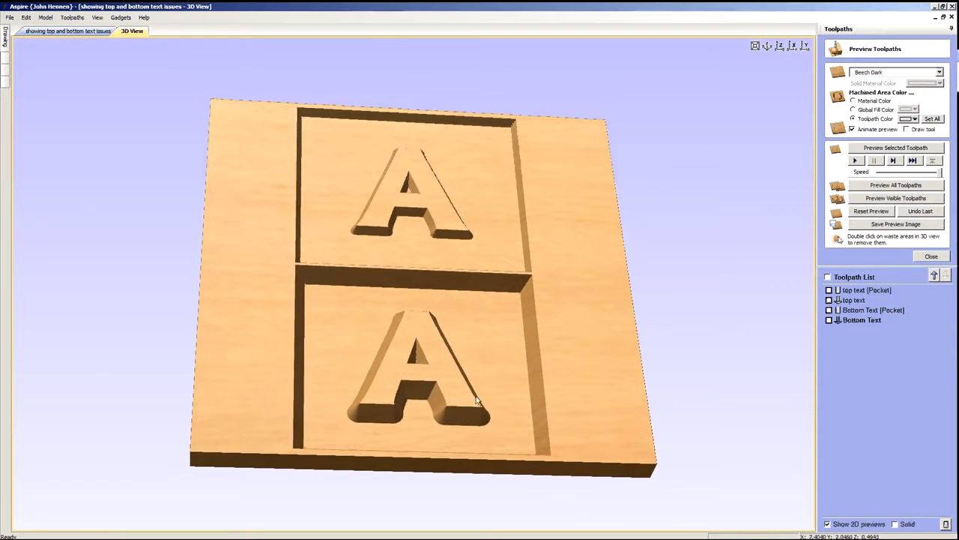
left_click_drag(450, 401, 462, 418)
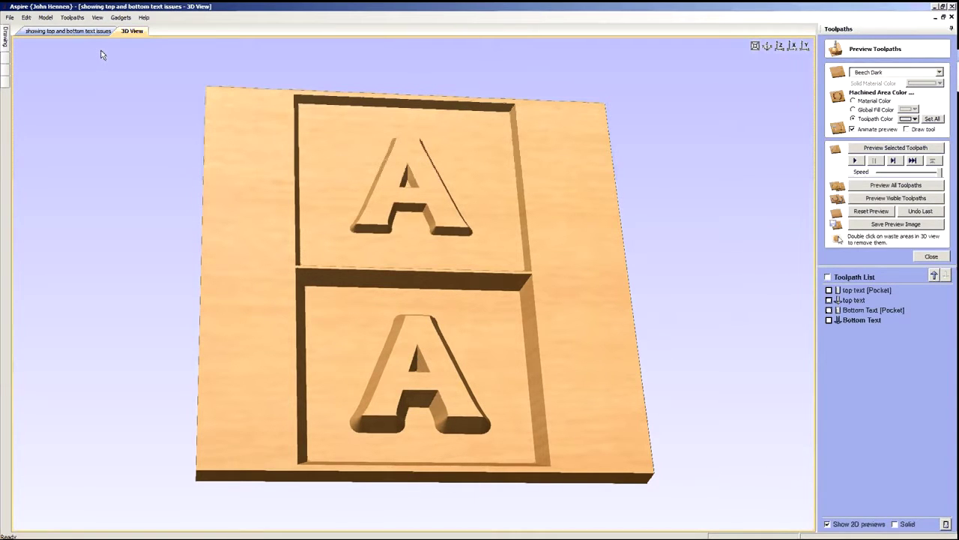
- Select only the border rectangle around the lower letter A and calculate a pocket toolpath with a 0.25-inch cut depth
left_click(68, 31)
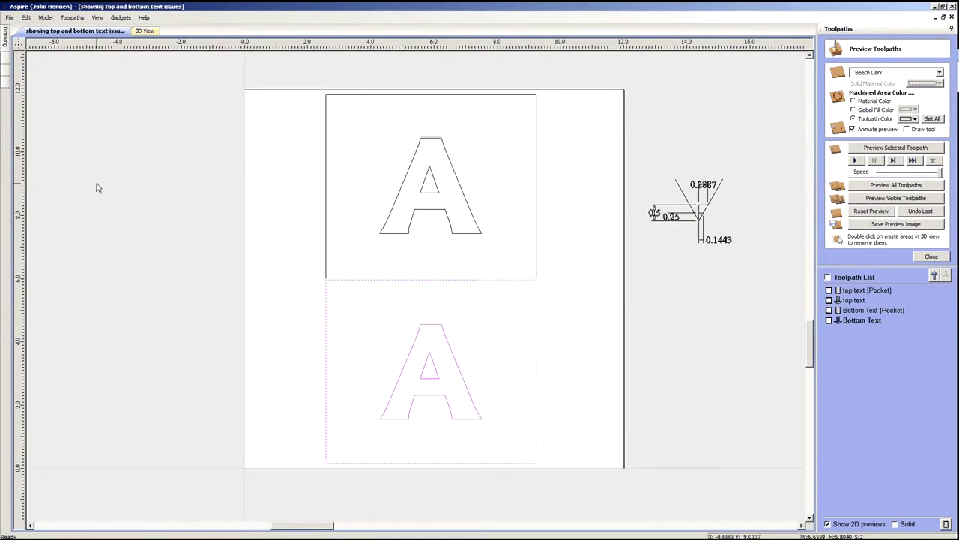
mouse_move(6, 58)
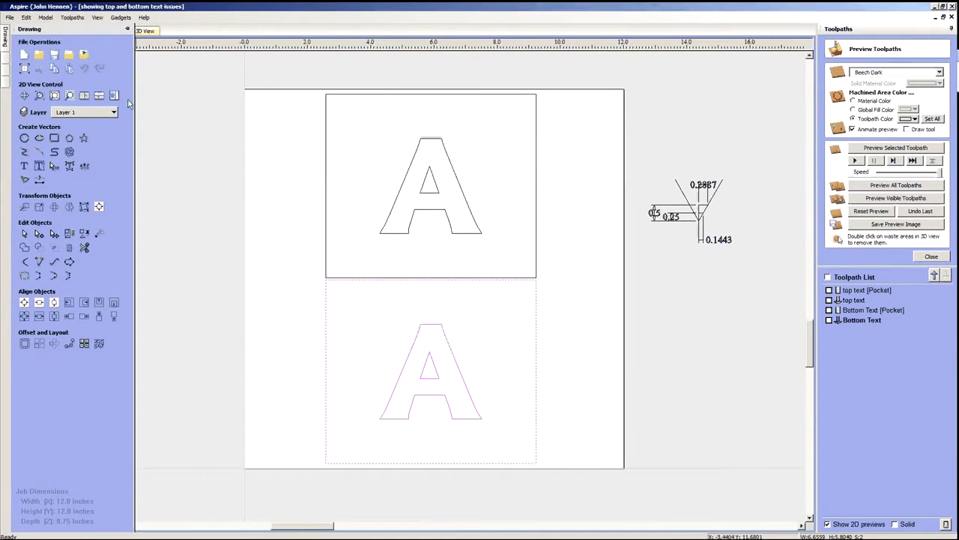
left_click(615, 358)
left_click(536, 331)
left_click(932, 256)
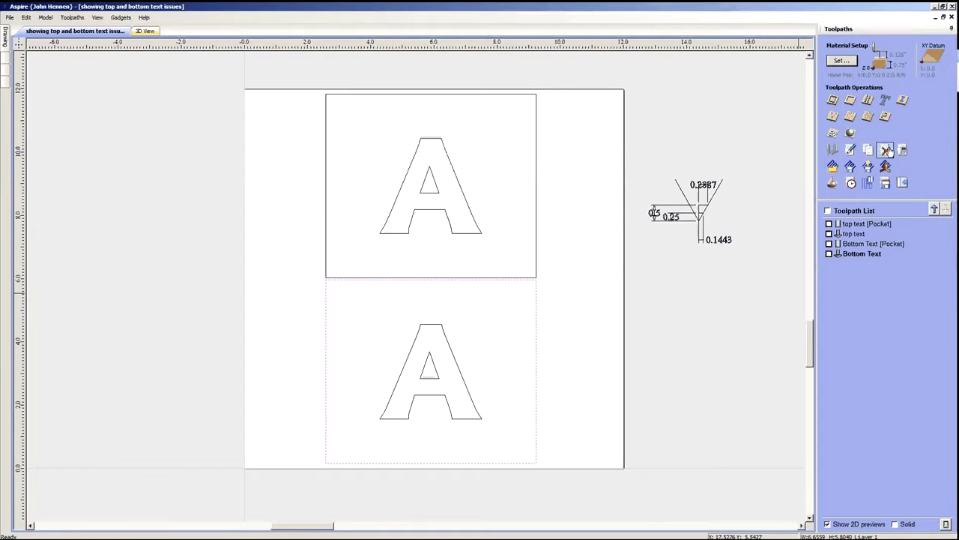
left_click(850, 101)
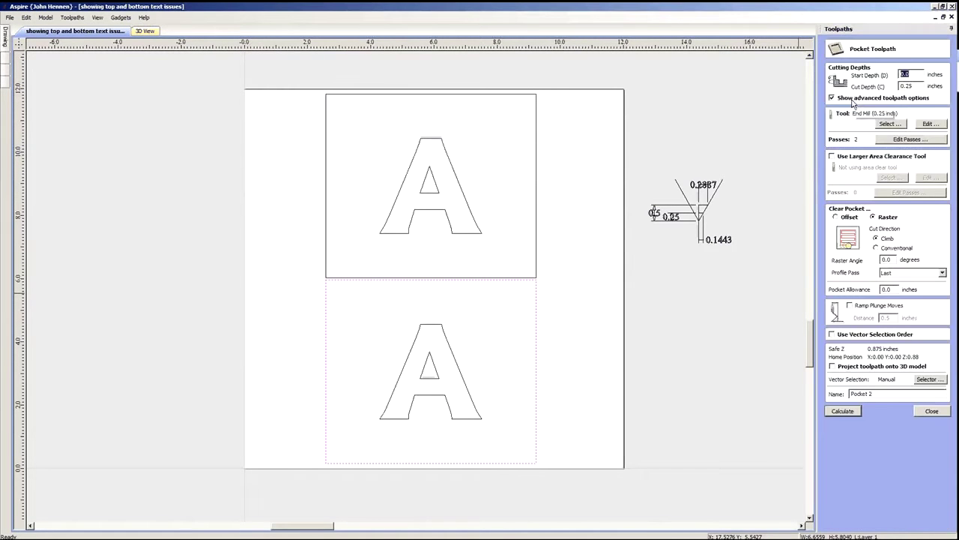
left_click(908, 86)
type("0.2")
left_click(843, 411)
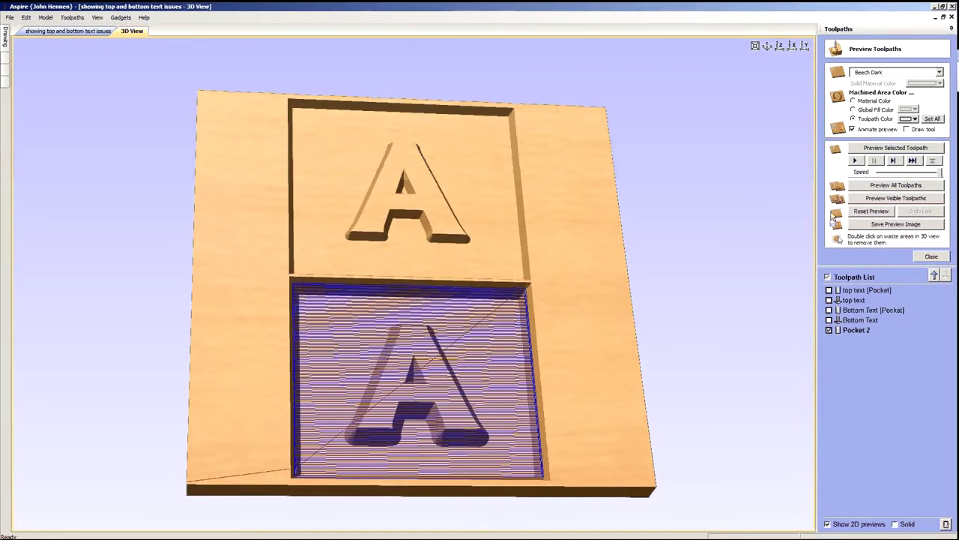
- Hide the lines of the "Pocket 2" toolpath and simulate its cut over the lower letter A
left_click_drag(416, 416, 422, 381)
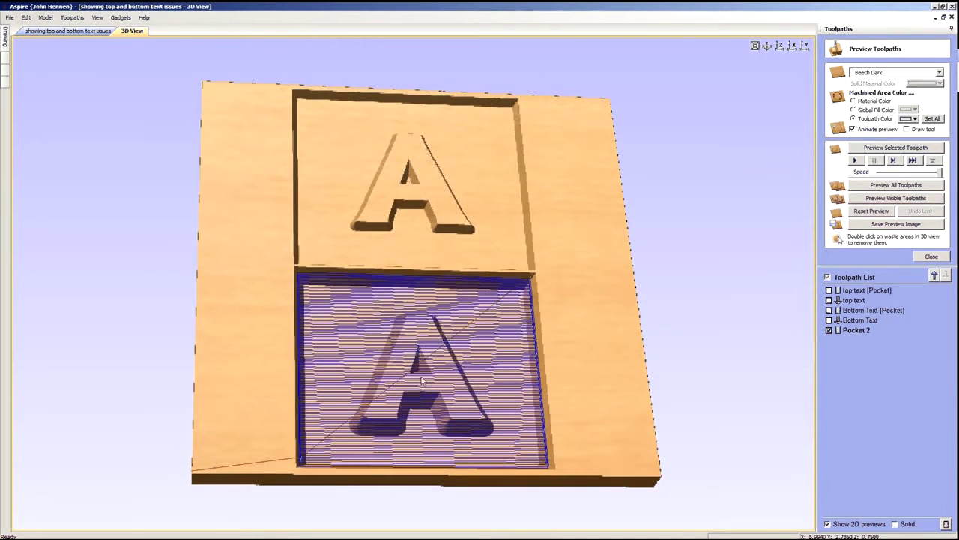
left_click(830, 330)
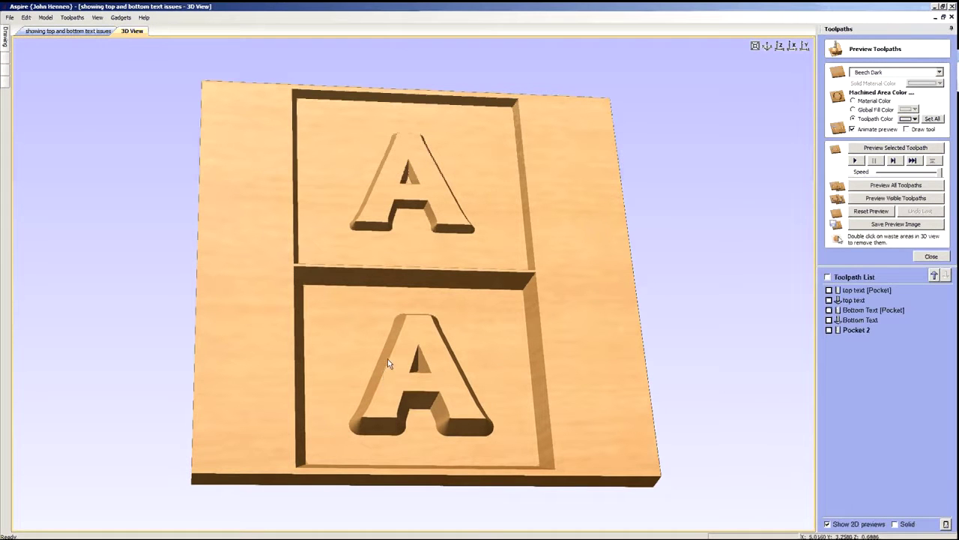
left_click(862, 330)
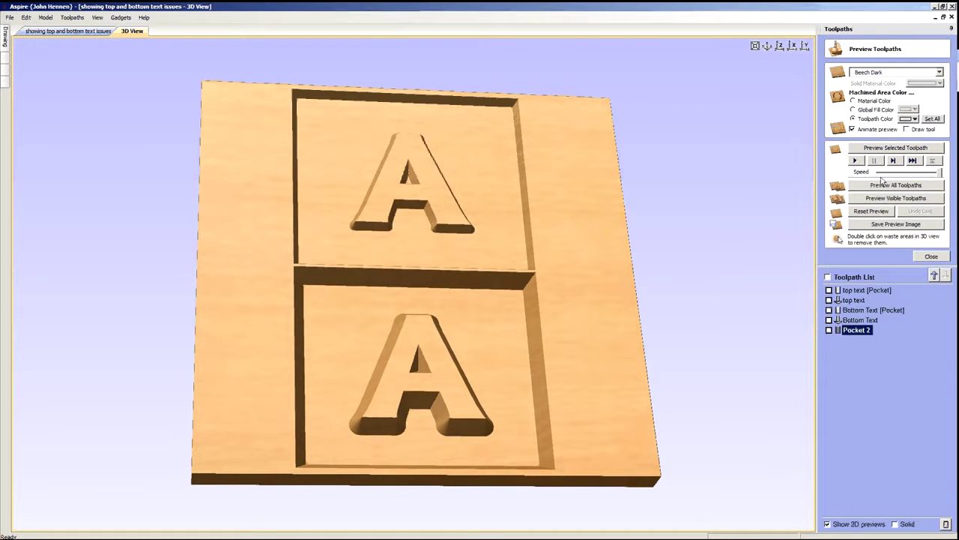
left_click(892, 148)
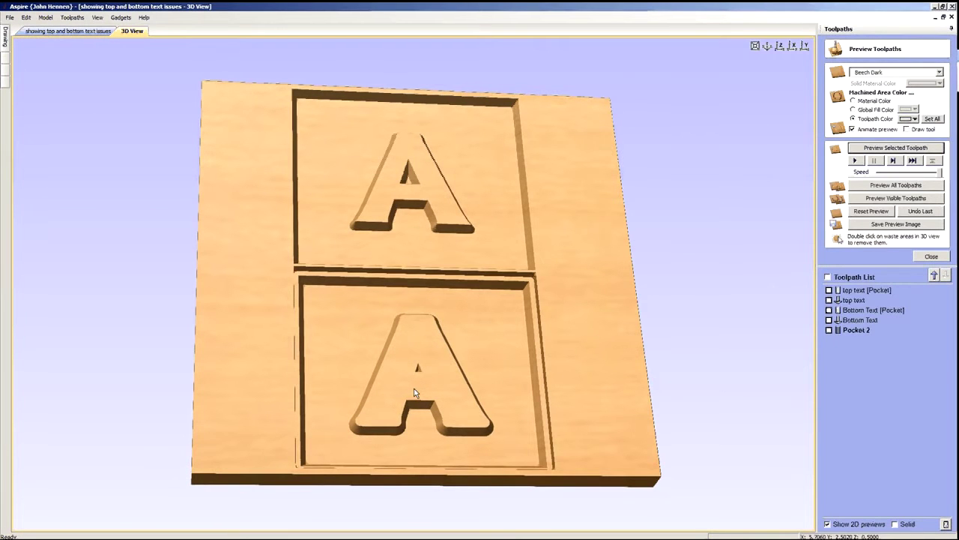
- Examine the lower letter A after the pocket cut from several angles and compare its shape with the 2D vector outline
mouse_move(397, 395)
left_mouse_down()
mouse_move(420, 377)
mouse_move(399, 394)
left_mouse_up()
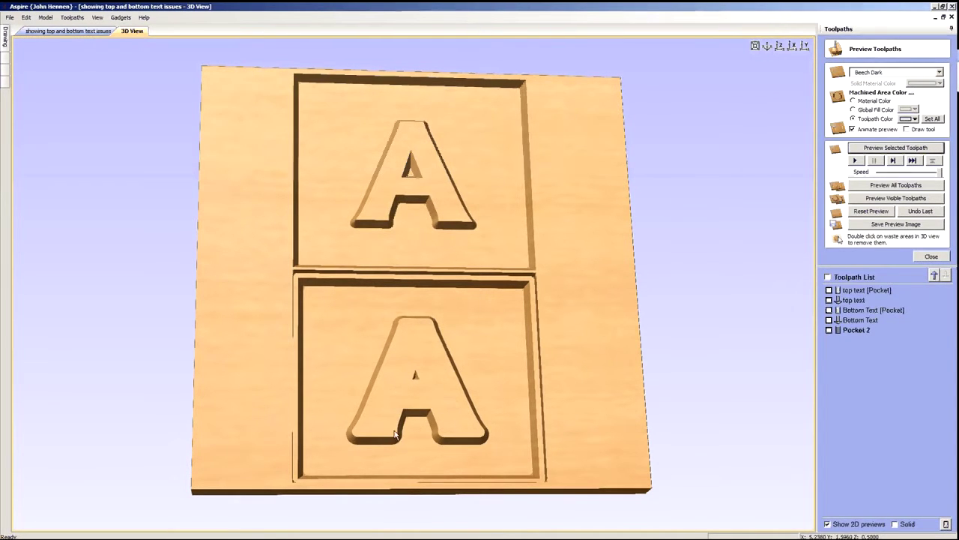
left_click_drag(420, 454, 426, 439)
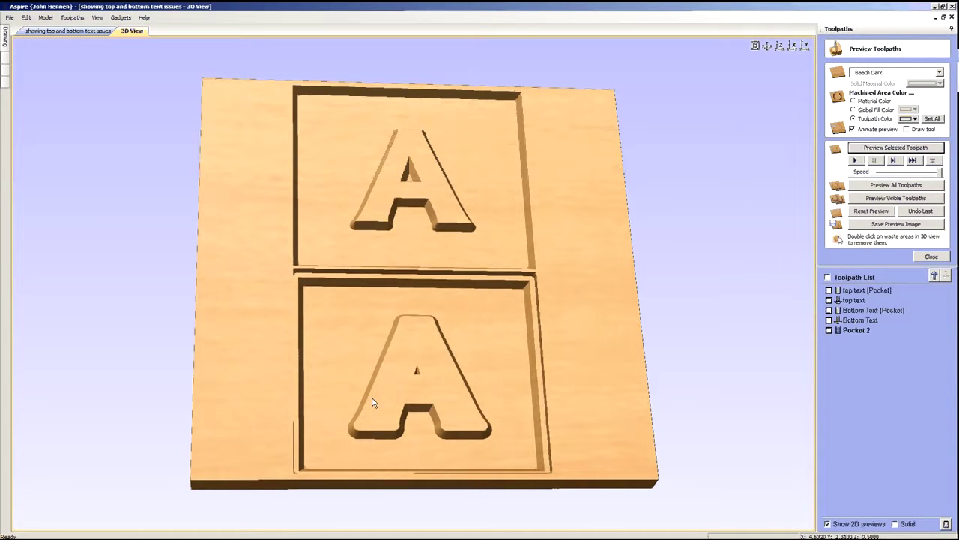
left_click_drag(386, 397, 383, 407)
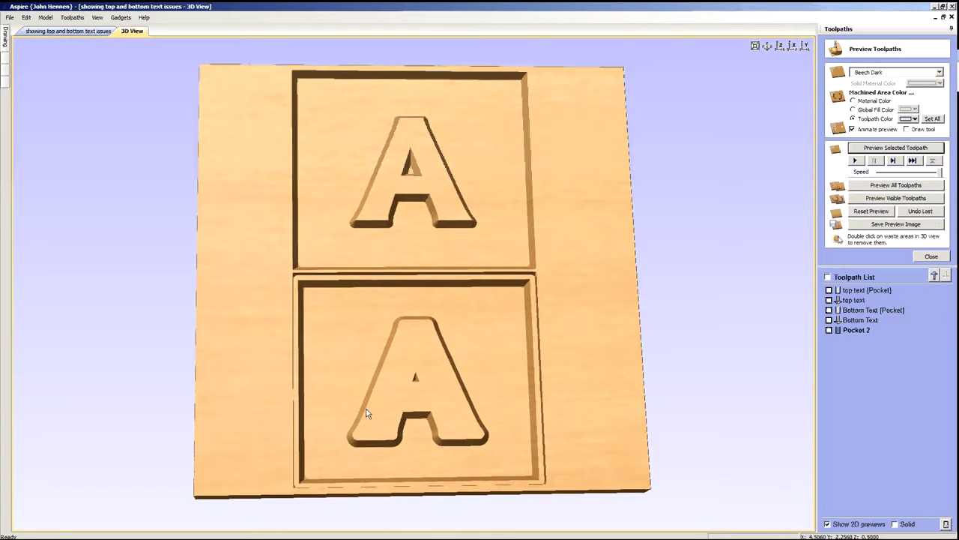
left_click(67, 31)
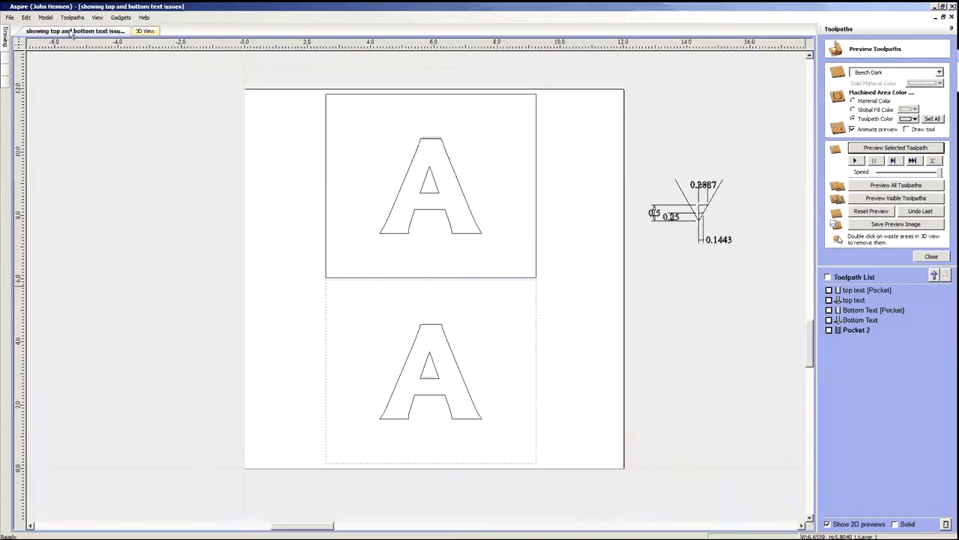
left_click(145, 31)
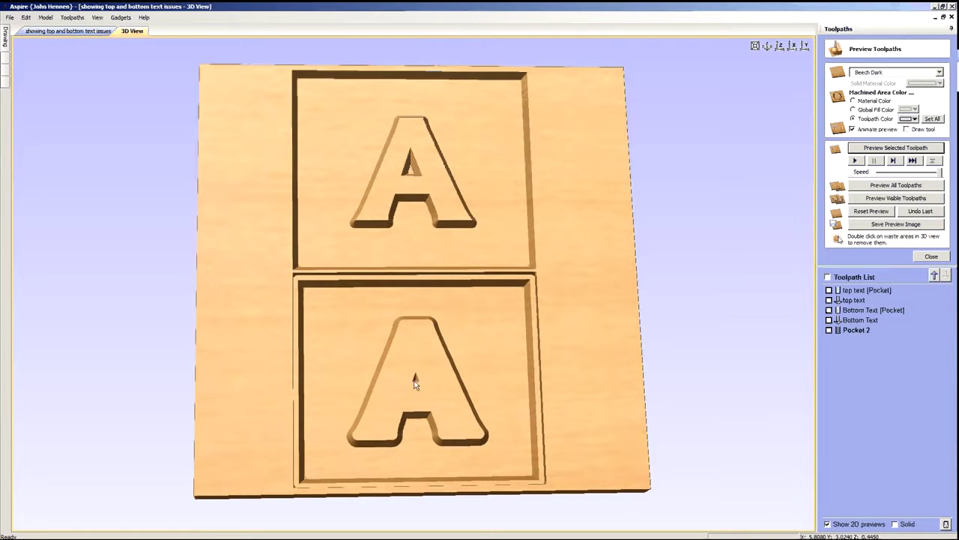
left_click_drag(425, 396, 435, 385)
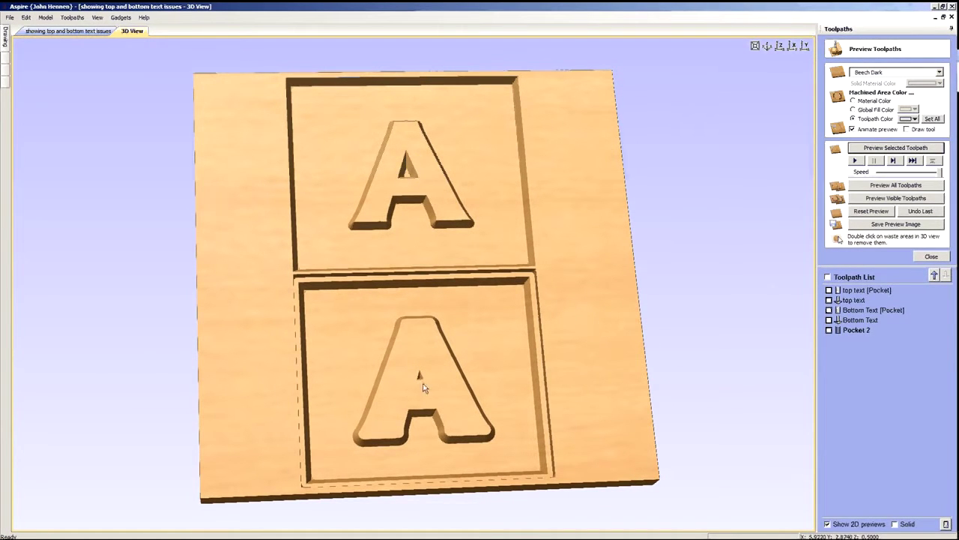
left_click_drag(422, 382, 425, 344)
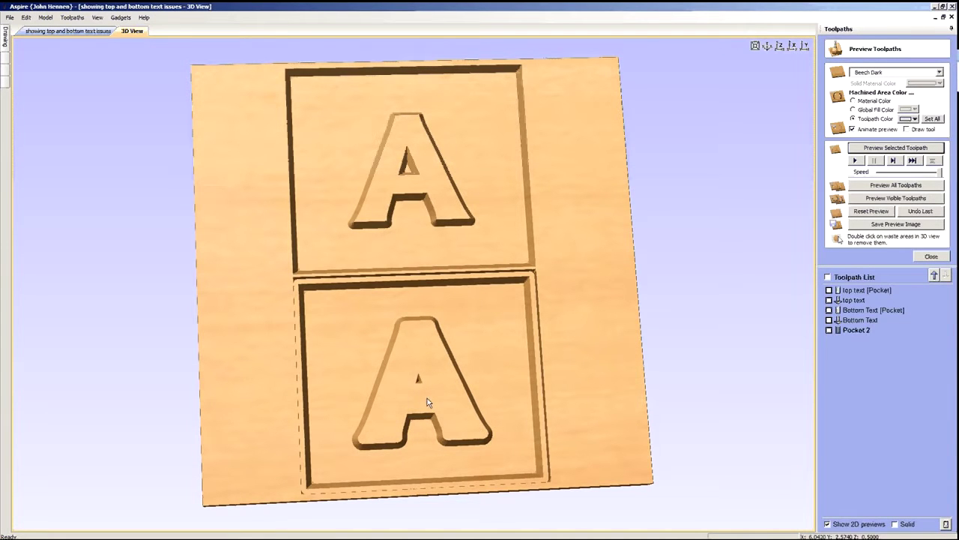
left_click_drag(409, 398, 414, 389)
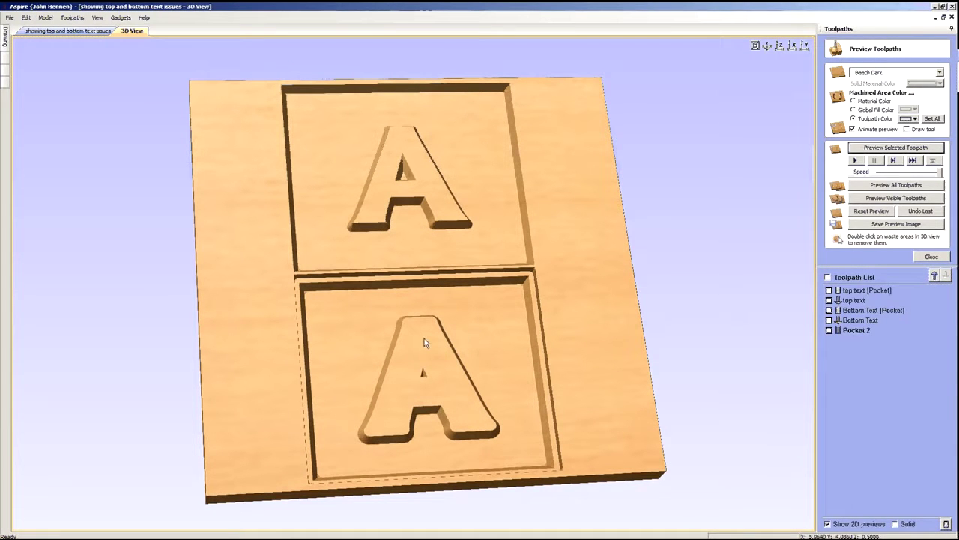
- Edit the "Bottom Text" V-carve toolpath to a 0.25-inch start depth and a 0.25-inch flat depth, and recalculate it
double_click(861, 320)
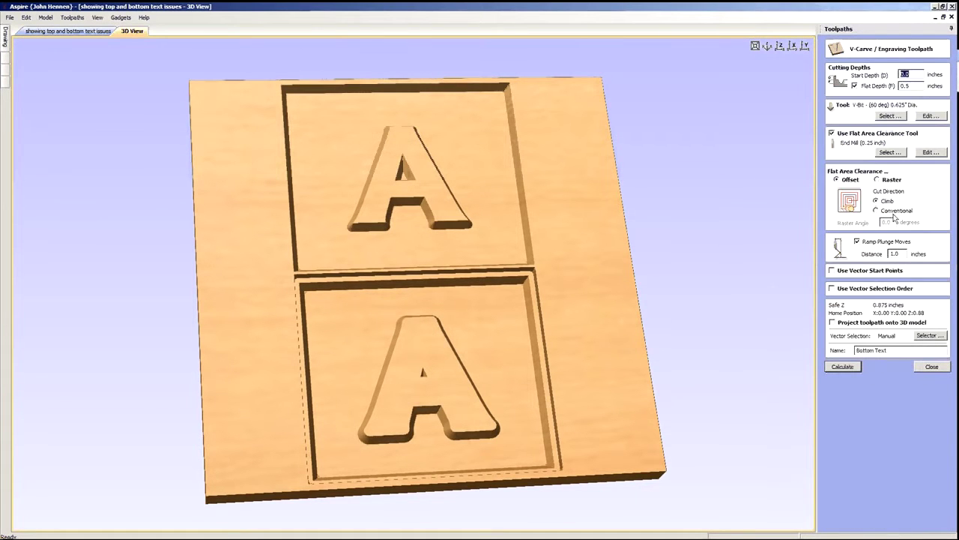
double_click(908, 85)
double_click(908, 86)
key("shift+Tab")
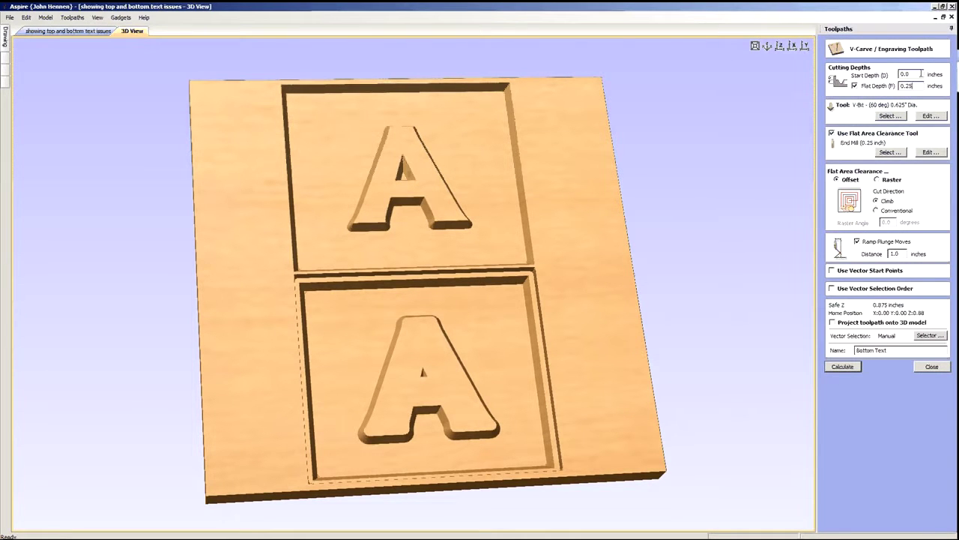
type("0.25")
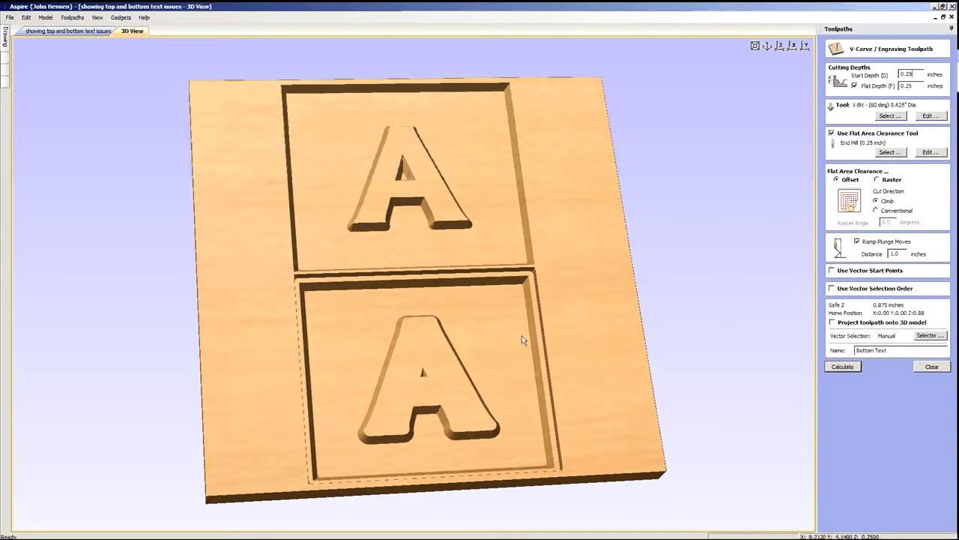
left_click(842, 367)
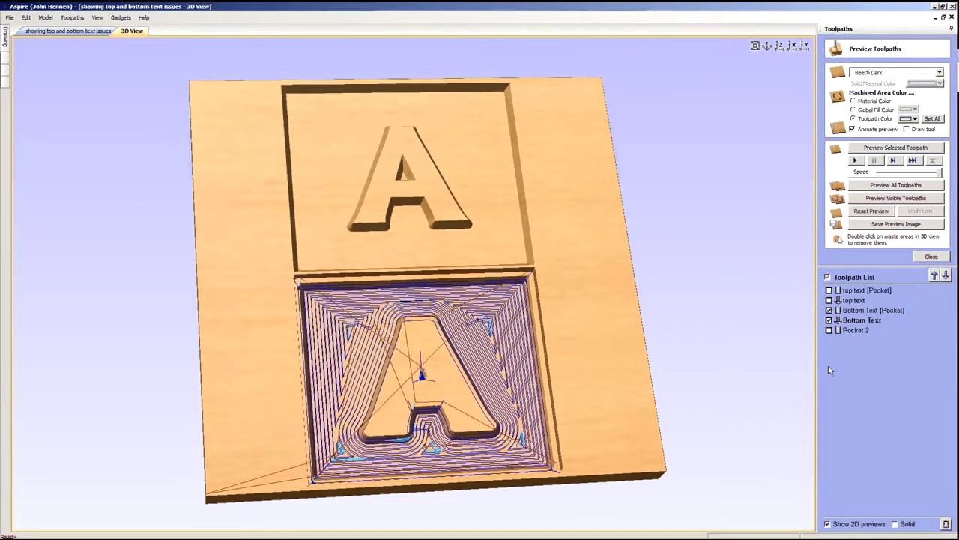
- Simulate the recalculated "Bottom Text" and "Bottom Text [Pocket]" toolpaths and inspect the lower letter A against the upper one
left_click(870, 321)
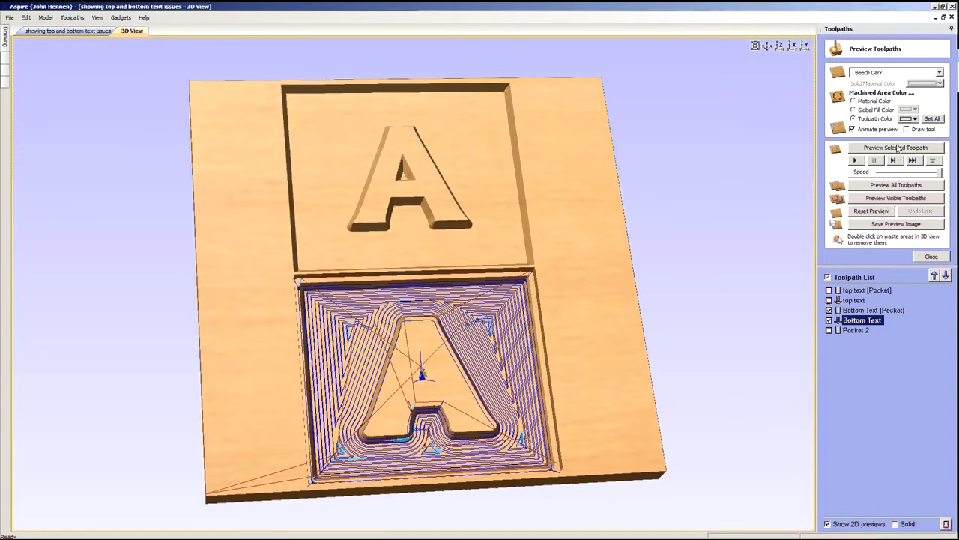
left_click(896, 148)
left_click(874, 309)
left_click(890, 149)
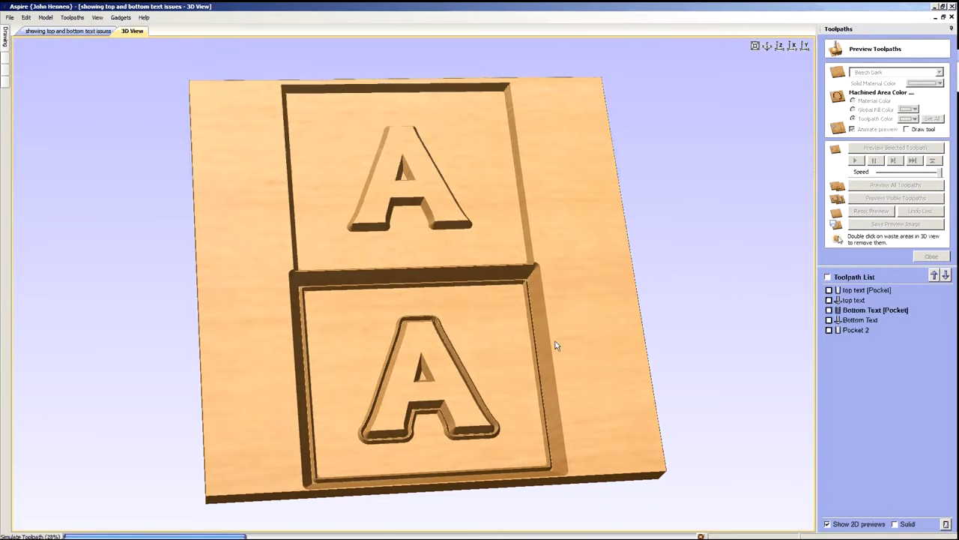
left_click_drag(450, 420, 441, 324)
mouse_move(444, 404)
left_mouse_down()
mouse_move(420, 443)
mouse_move(438, 393)
left_mouse_up()
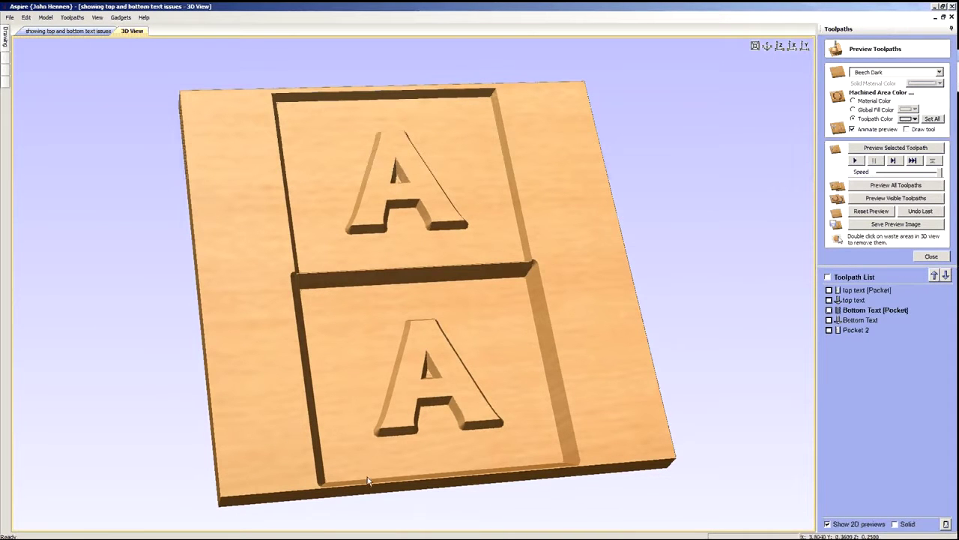
- Switch to the "Thanks Giving Stacked Text" project, show its 2D drawing and hide the "Time Saver" layer
left_click(240, 531)
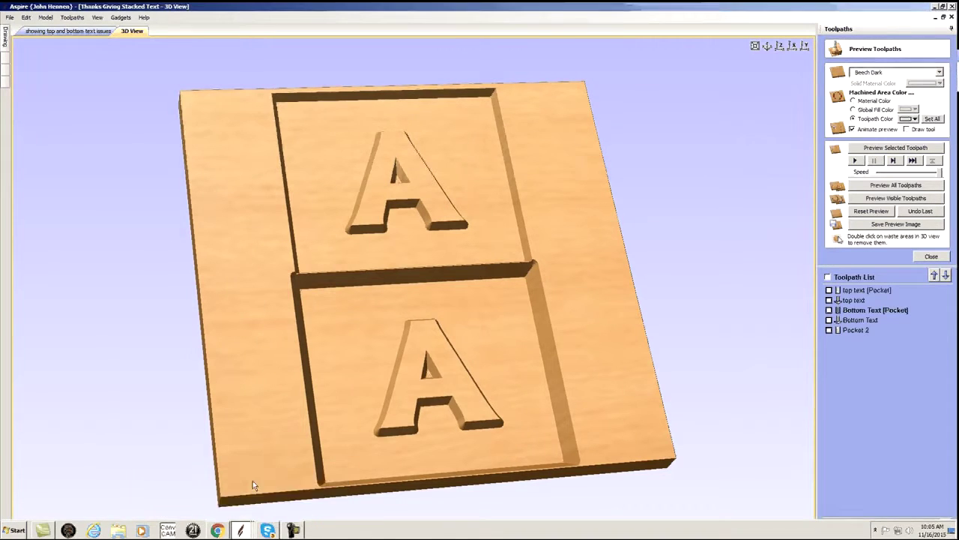
left_click(252, 482)
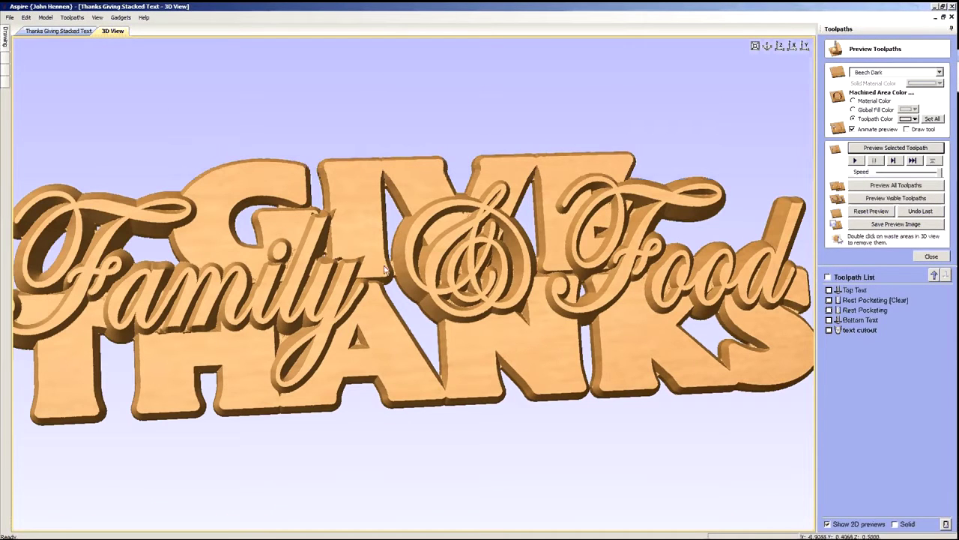
left_click(77, 33)
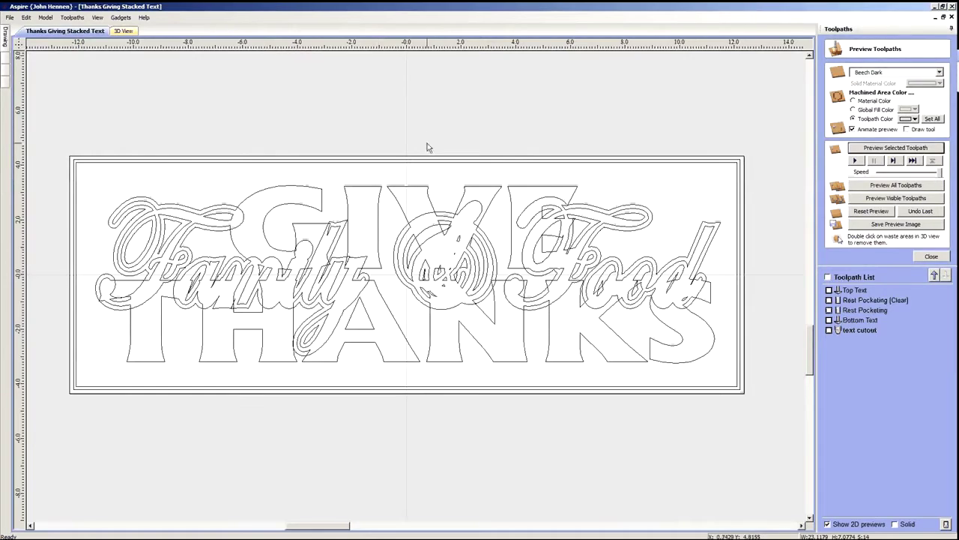
mouse_move(4, 42)
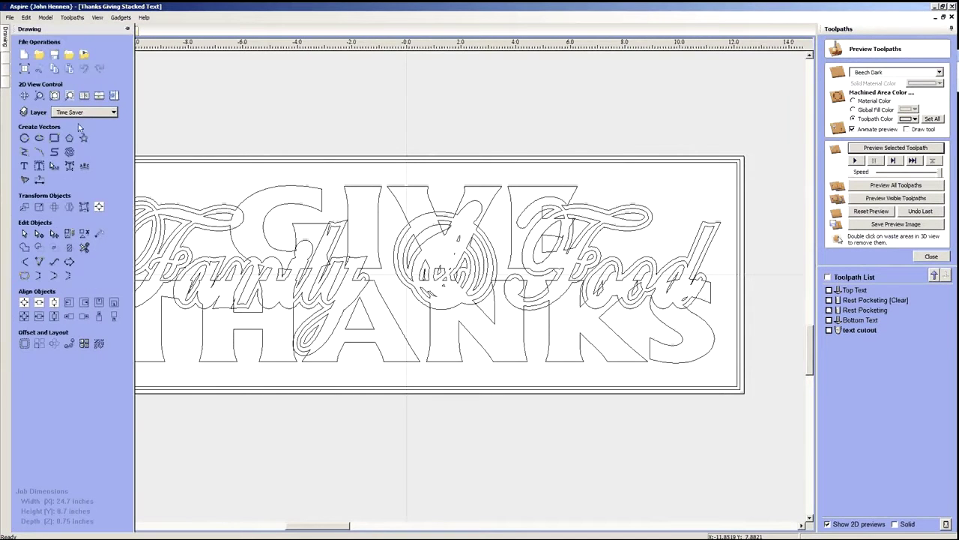
left_click(114, 112)
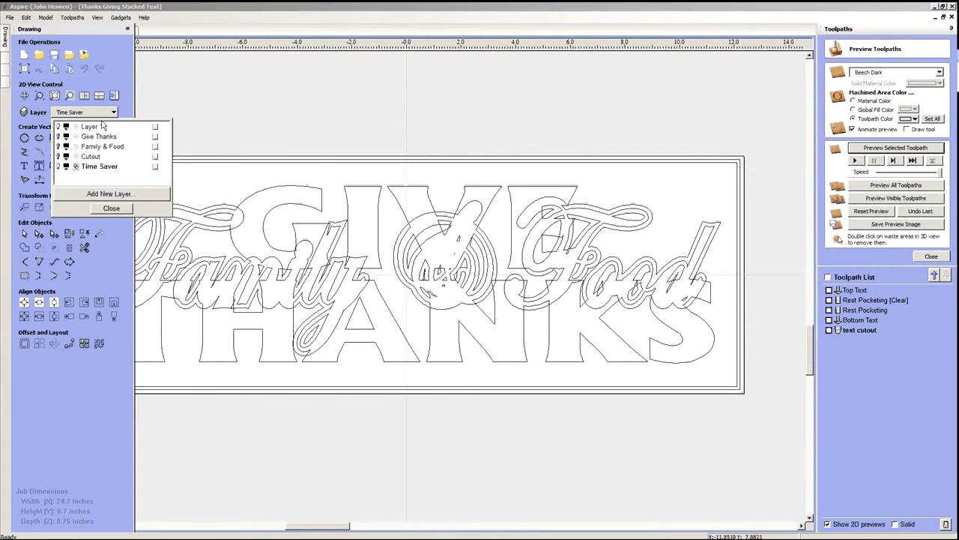
left_click(59, 167)
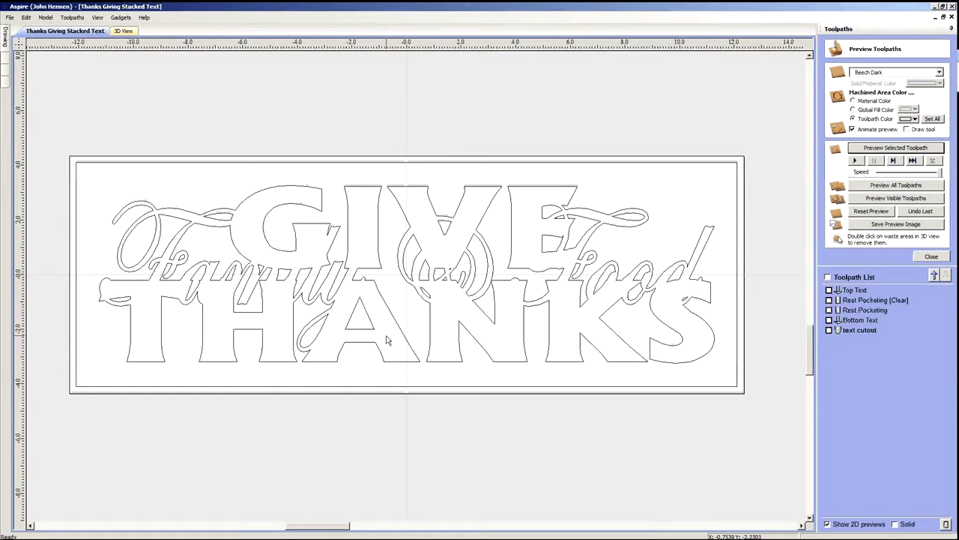
- Return to the "showing top and bottom text issues" project and open the "Bottom Text" V-carve toolpath for editing
mouse_move(344, 538)
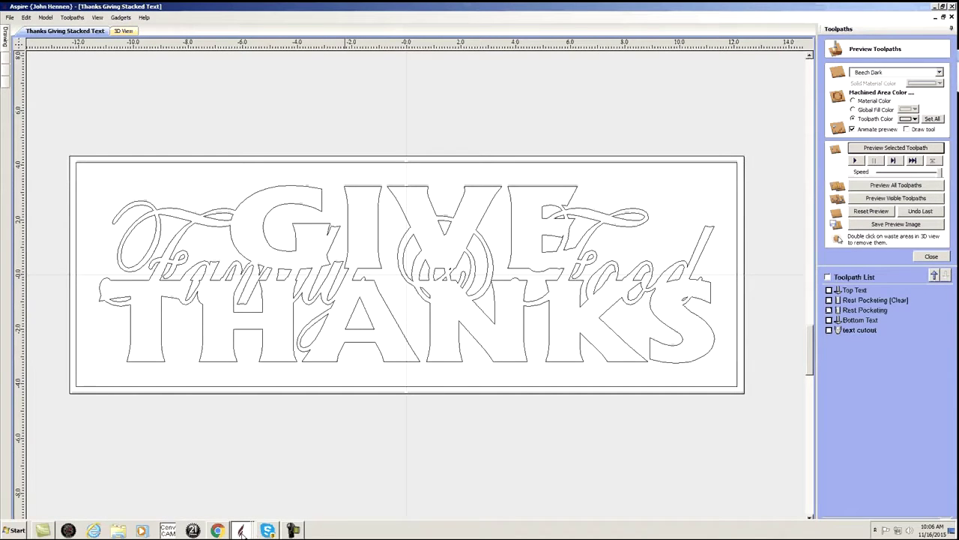
mouse_move(242, 531)
left_click(247, 505)
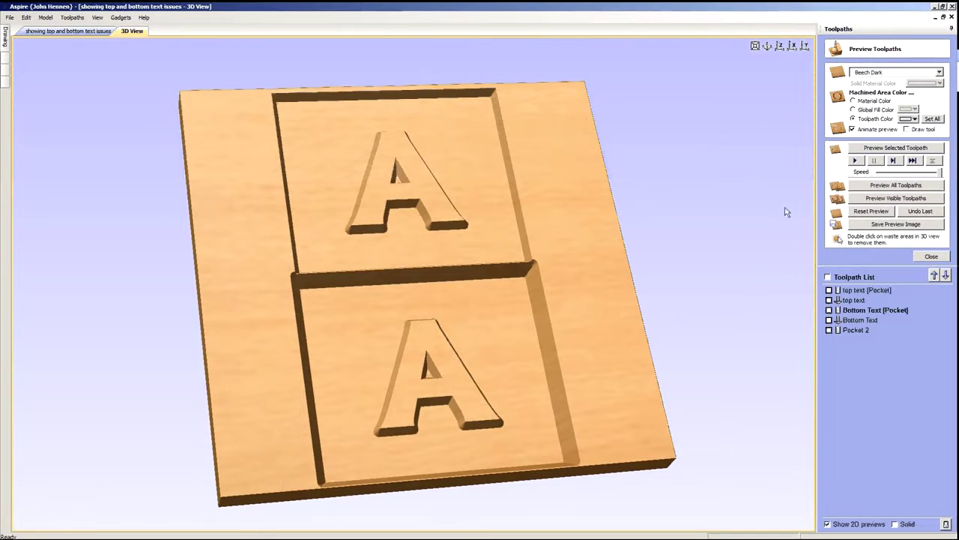
double_click(873, 318)
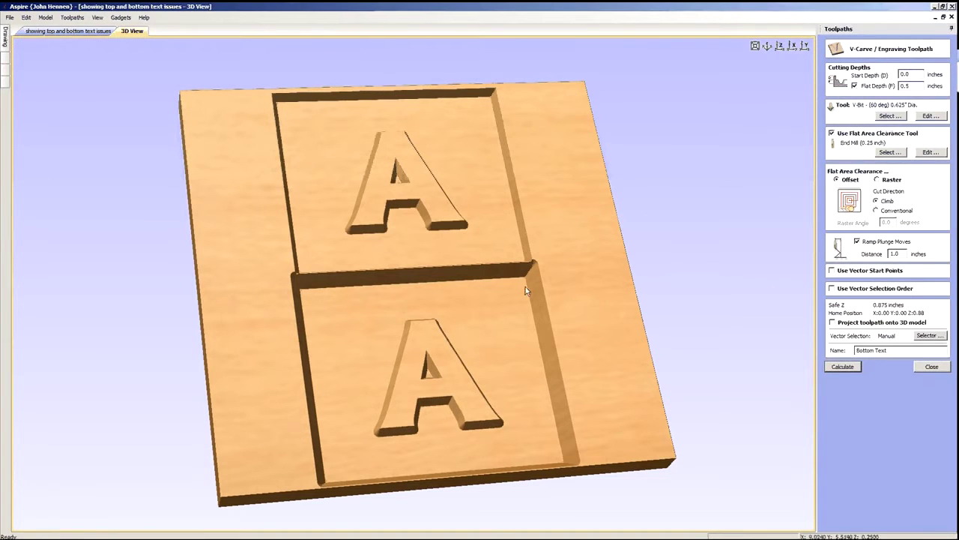
- Examine the 2D outlines of both letters and the dimensioned V-bit sketch beside the material
mouse_move(406, 388)
left_mouse_down()
mouse_move(393, 376)
mouse_move(439, 358)
mouse_move(420, 348)
left_mouse_up()
key("F2")
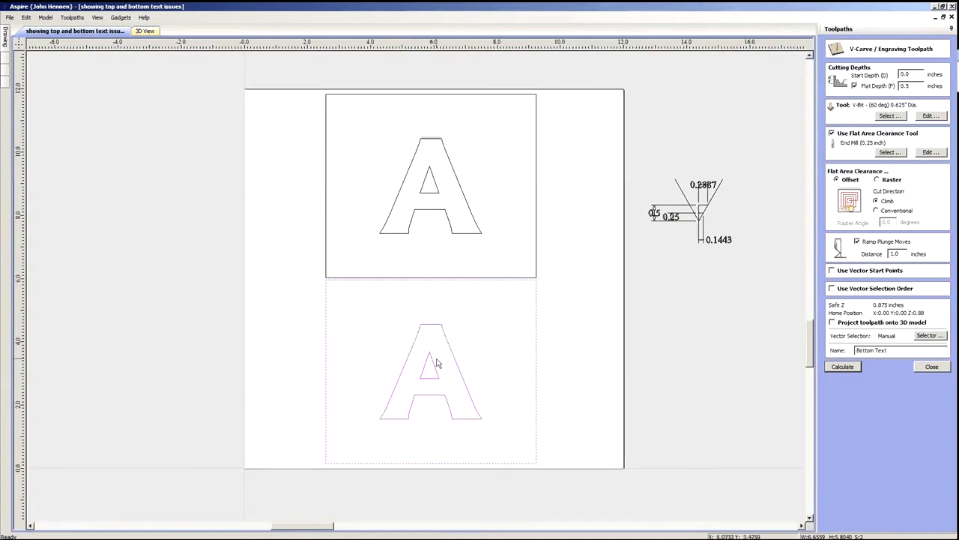
left_click(580, 379)
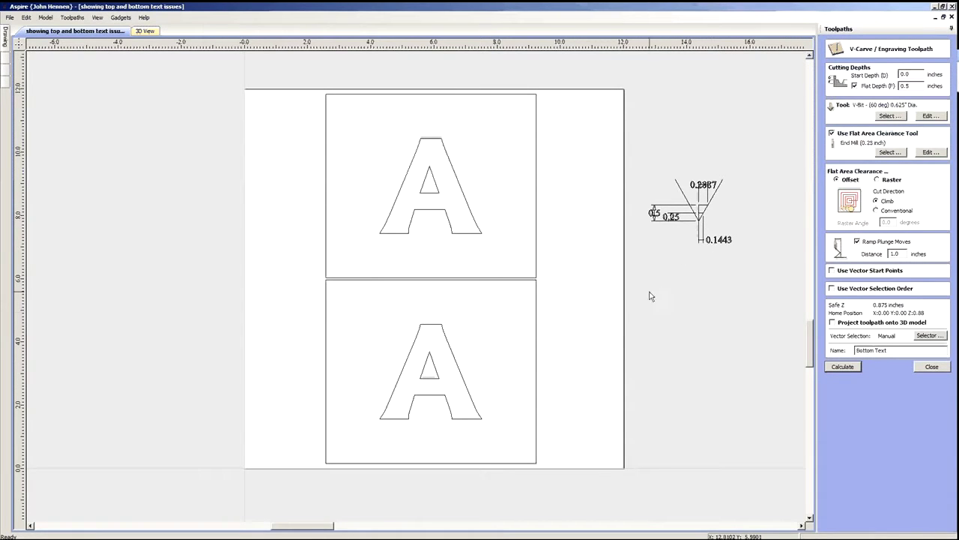
scroll(611, 284, "down", 1)
scroll(611, 285, "up", 2)
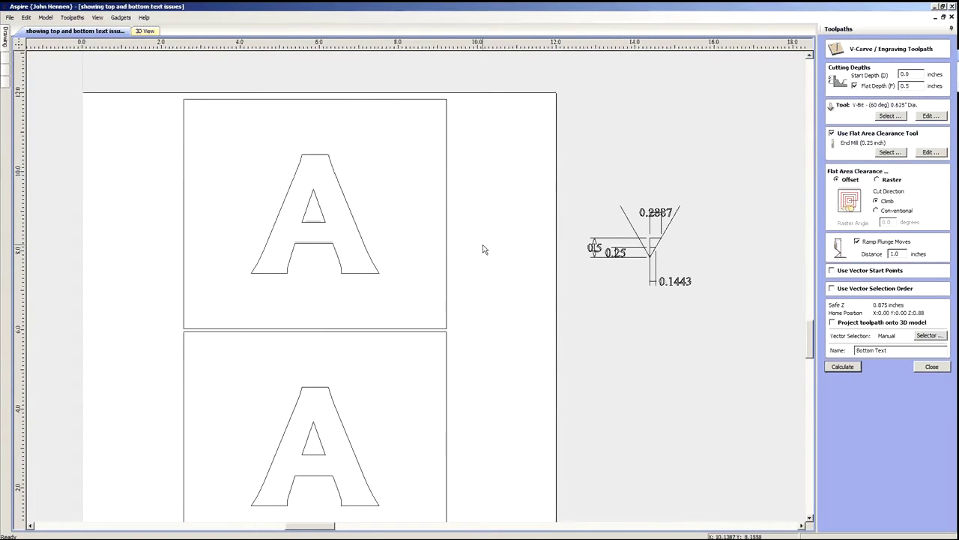
scroll(484, 248, "up", 1)
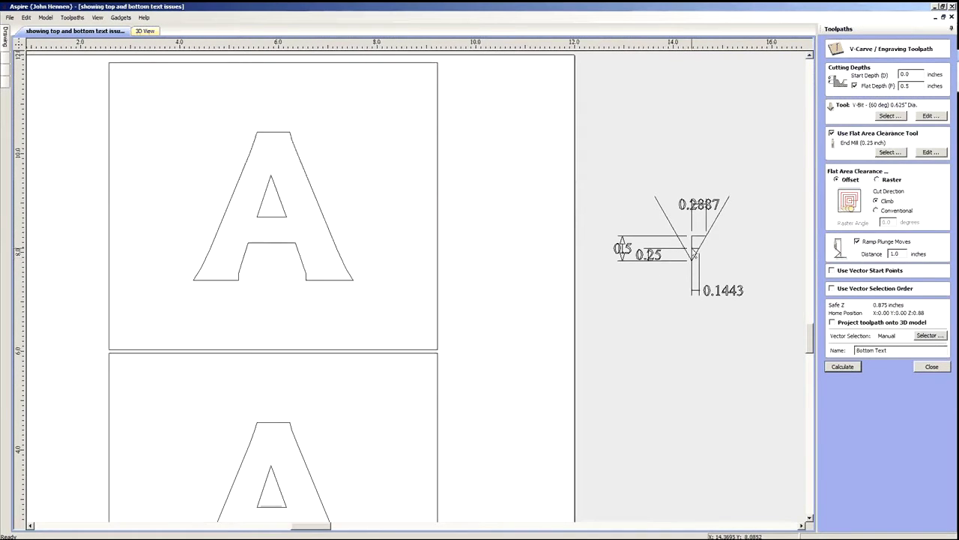
left_click(673, 228)
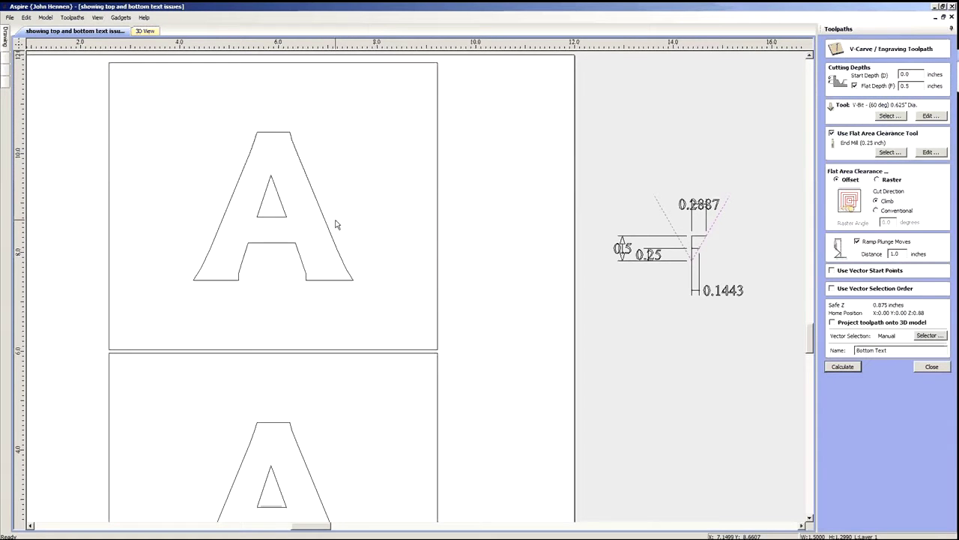
- Inspect the carved walls, corners and inner triangle of the upper letter A up close in 3D, and compare with the lower one
left_click(146, 32)
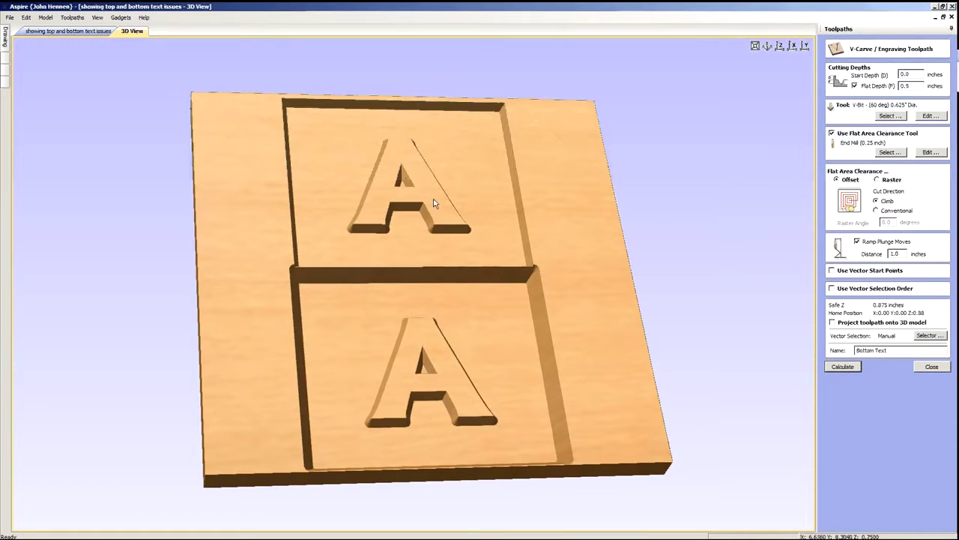
scroll(434, 202, "up", 8)
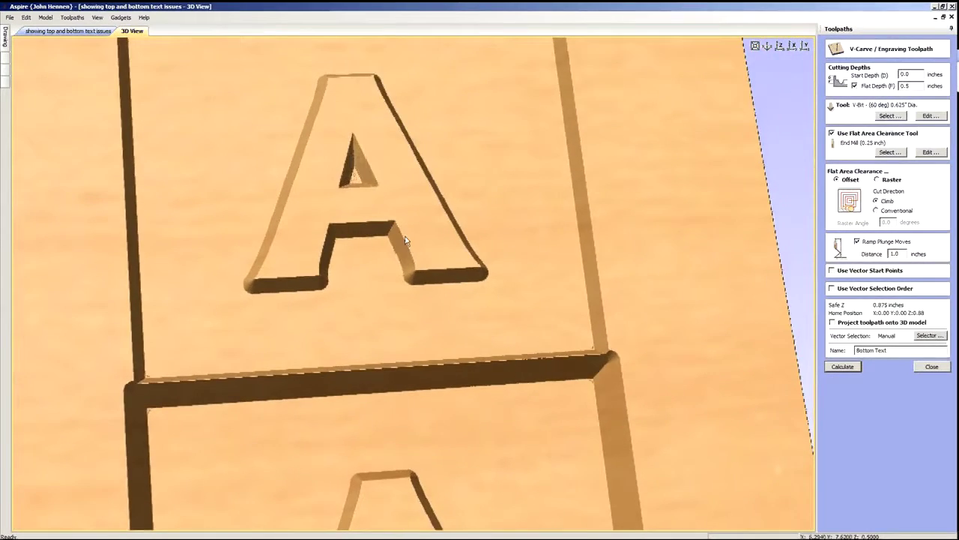
scroll(400, 249, "up", 8)
left_click_drag(398, 289, 418, 317)
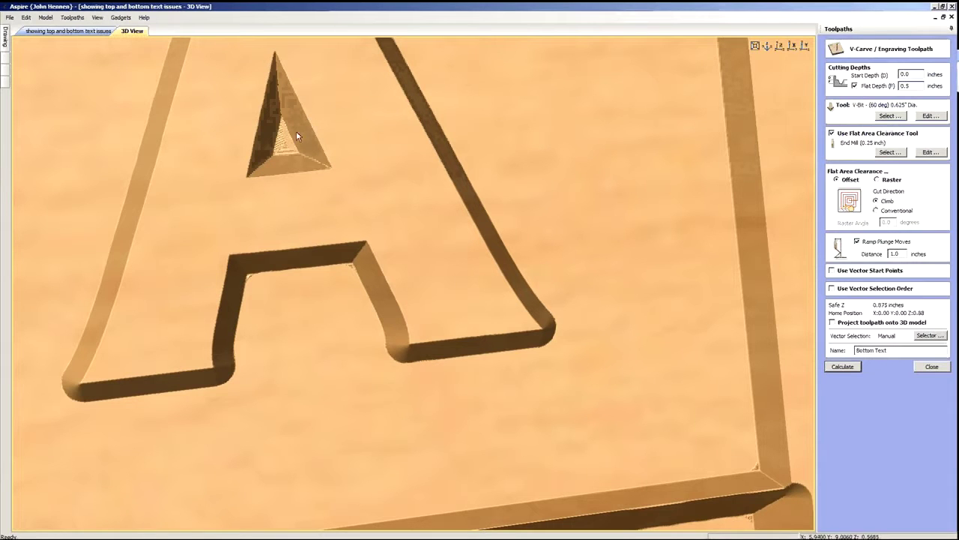
left_click_drag(346, 333, 323, 317)
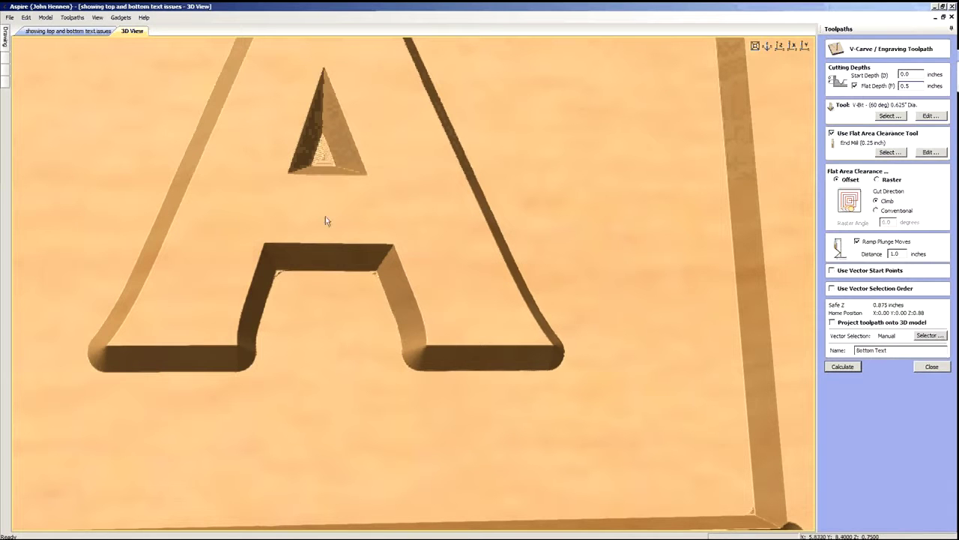
scroll(426, 277, "down", 5)
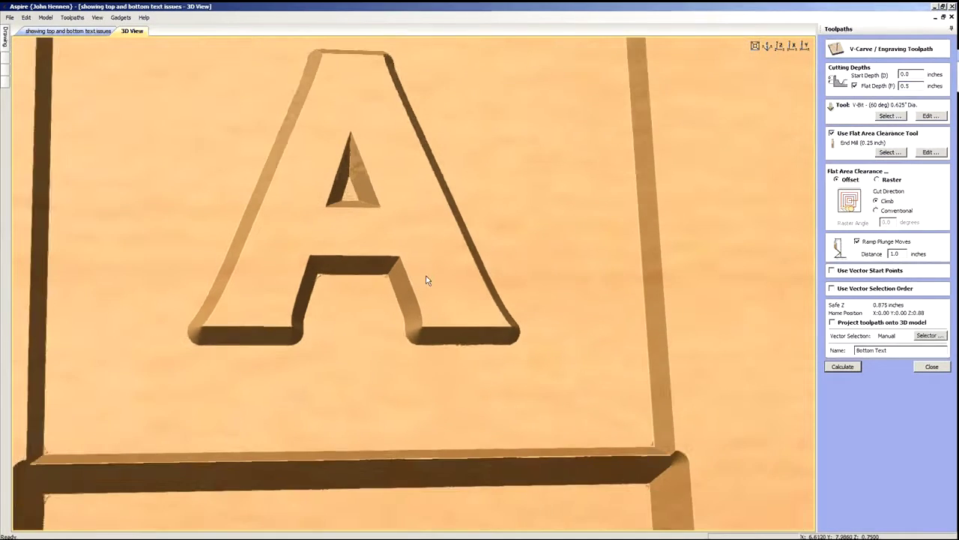
scroll(452, 259, "up", 5)
scroll(446, 385, "down", 4)
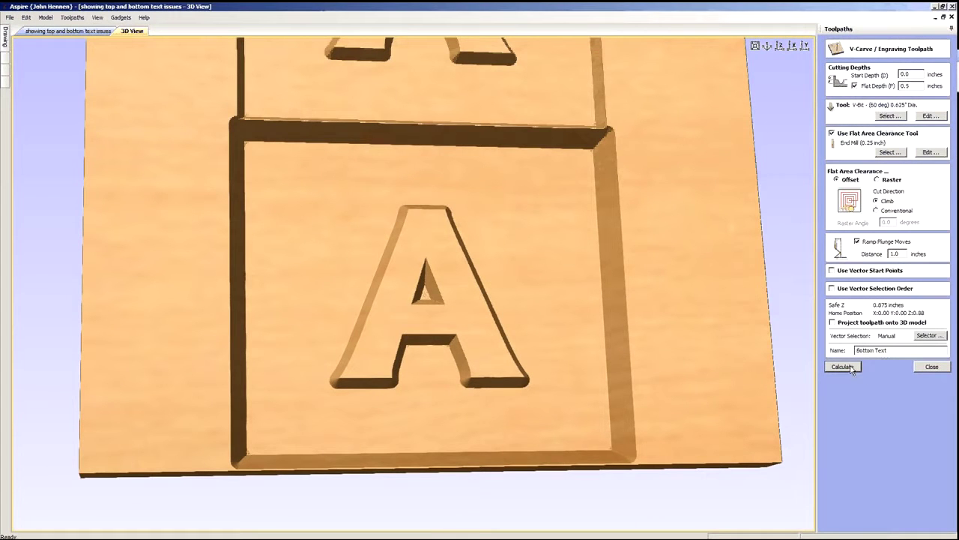
- Change the "Bottom Text" carving tool to the V-Bit - (90 deg) 1.0" Dia. from the tool database
left_click(890, 116)
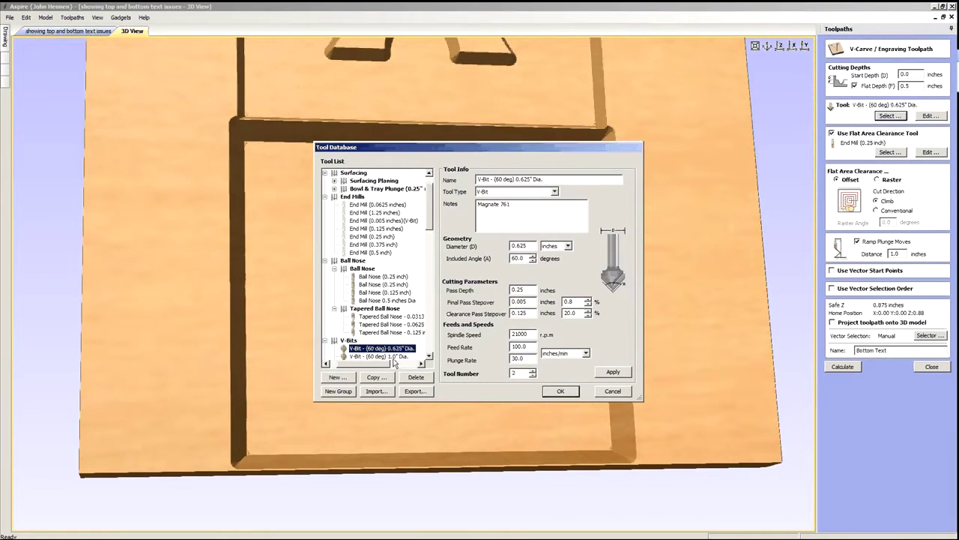
scroll(390, 270, "down", 5)
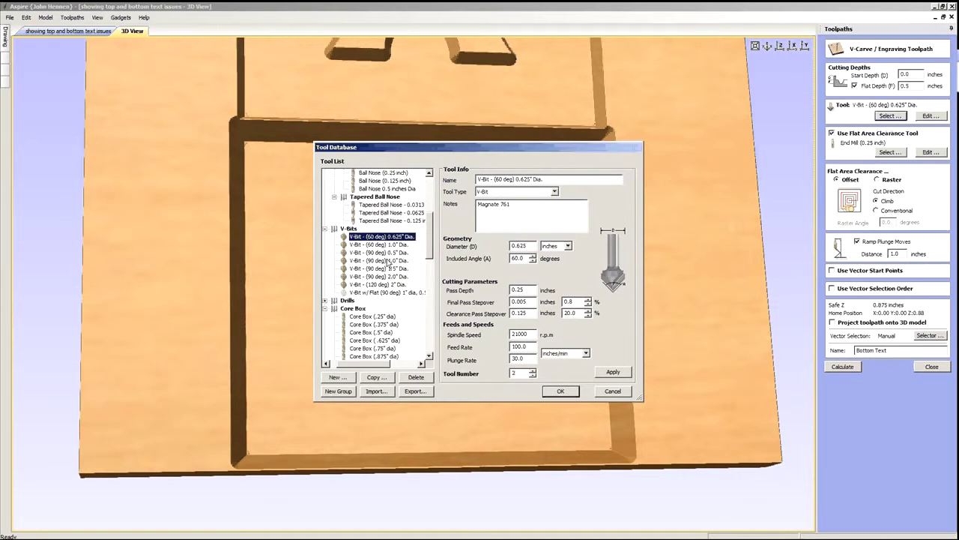
left_click(389, 260)
left_click(560, 391)
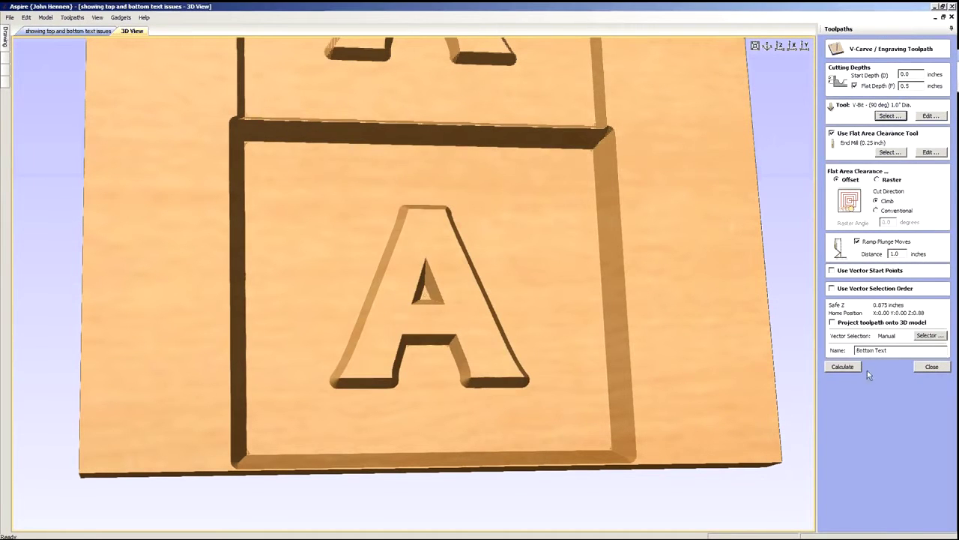
- Select the lower letter A and its surrounding rectangle in 2D and recalculate the "Bottom Text" toolpath from them
left_click(843, 367)
left_click(454, 302)
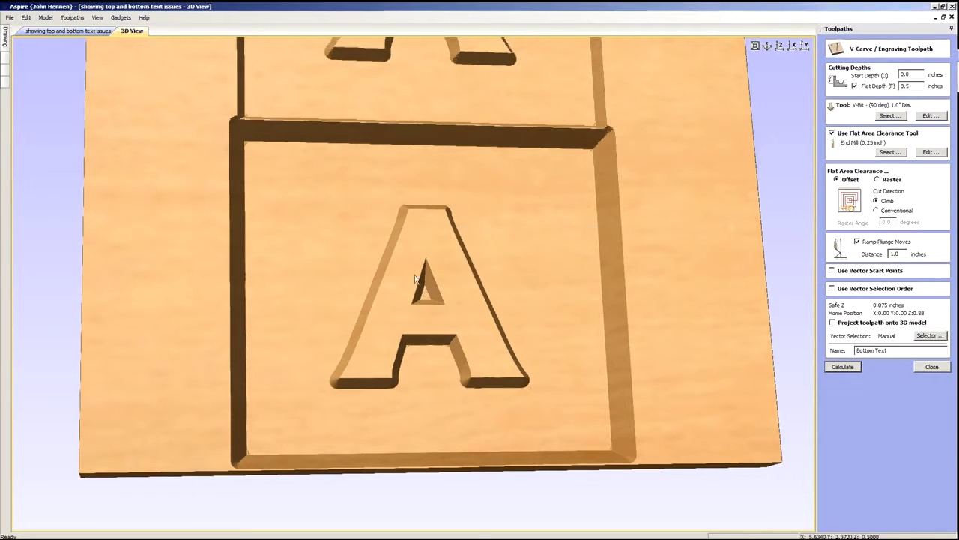
left_click(90, 32)
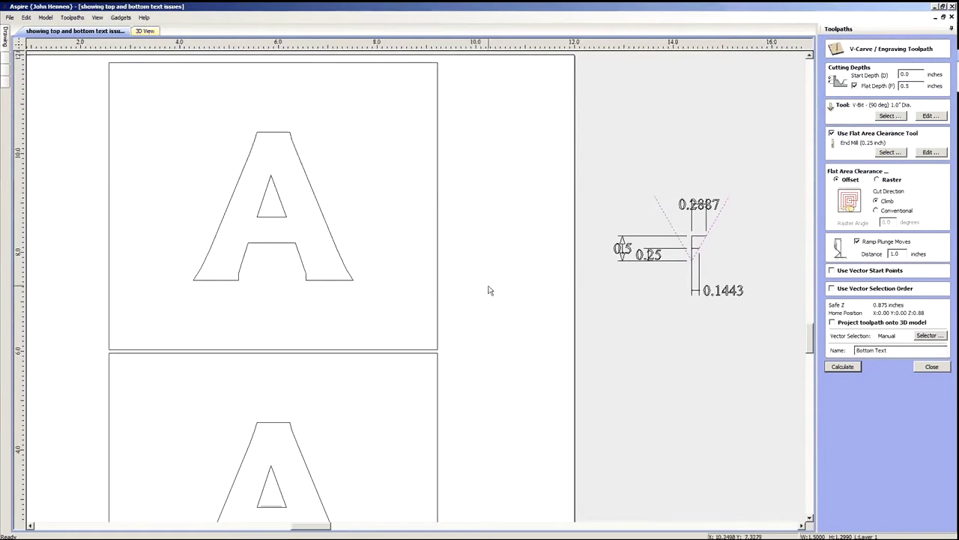
scroll(484, 355, "down", 2)
scroll(479, 405, "up", 1)
left_click_drag(475, 457, 285, 378)
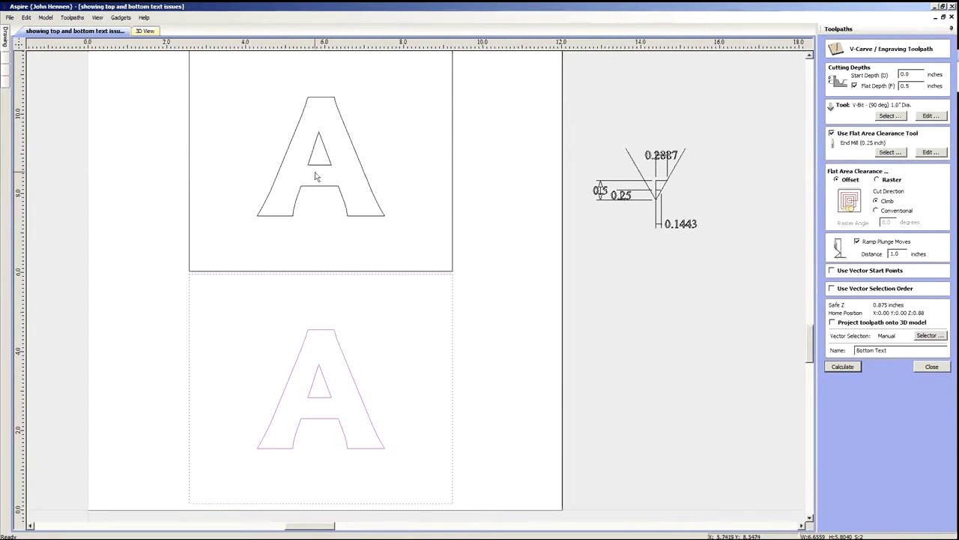
left_click(841, 367)
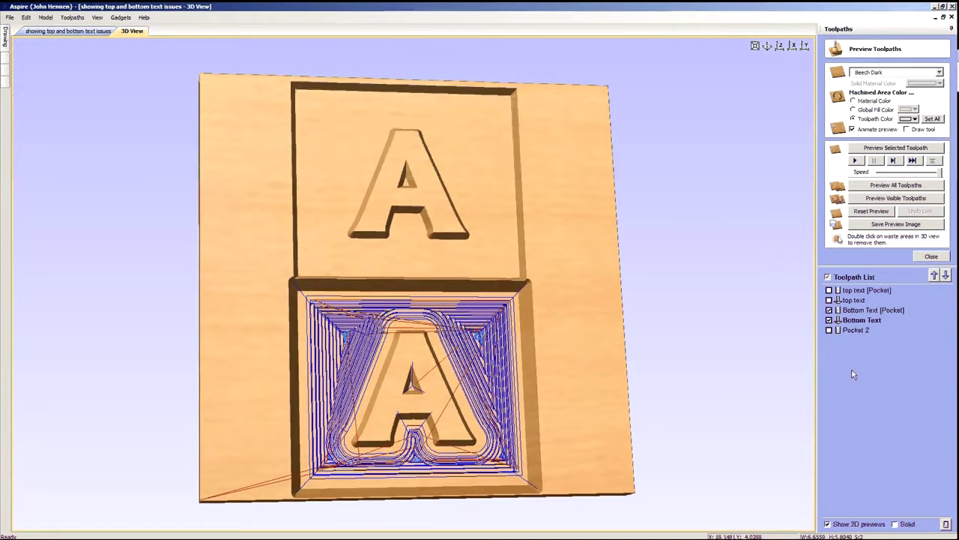
- Reset the preview, simulate all toolpaths on the blank material and inspect the lower letter A against the upper one
left_click(879, 215)
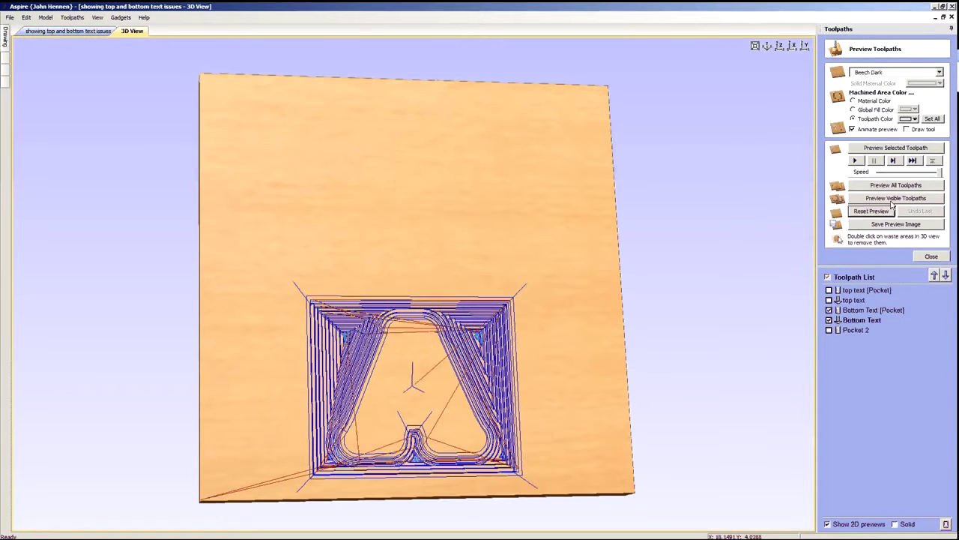
left_click(893, 185)
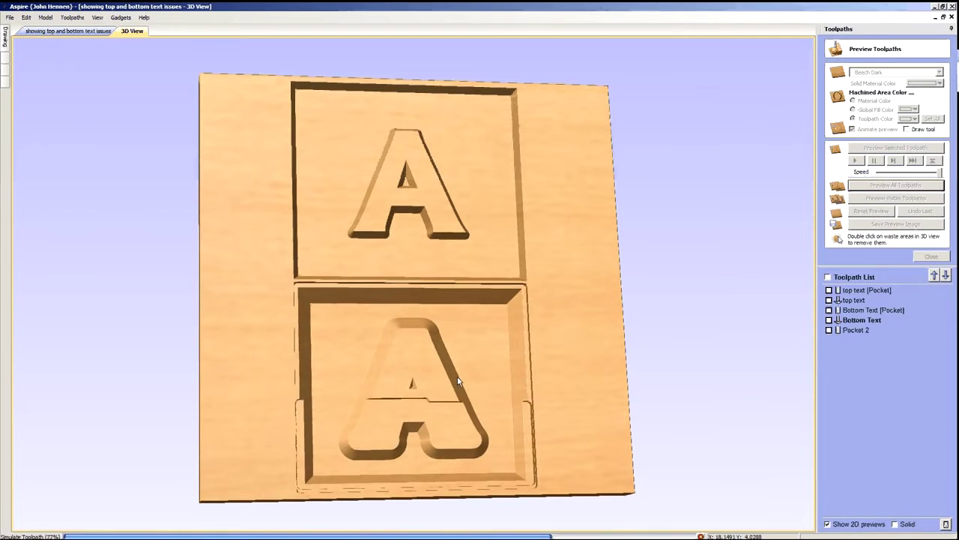
scroll(383, 437, "up", 6)
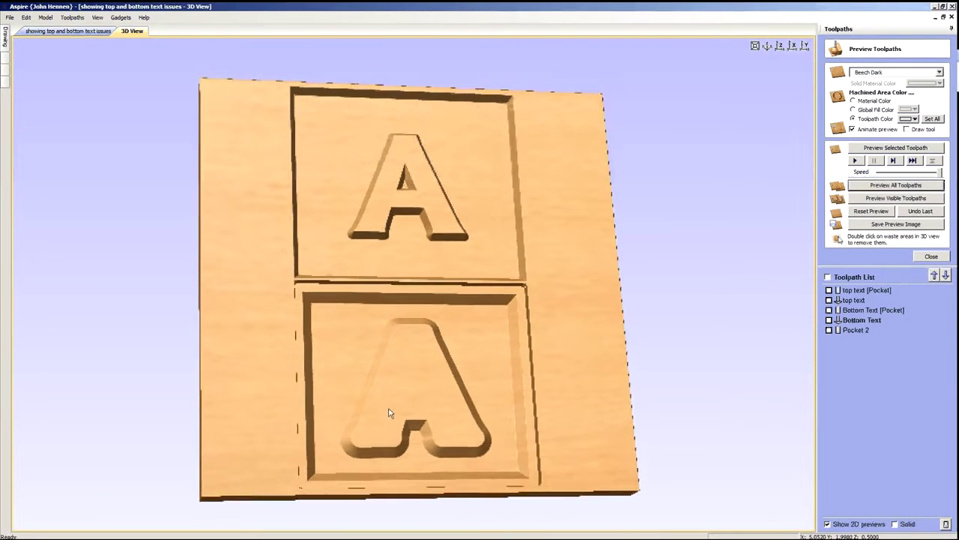
scroll(403, 447, "down", 4)
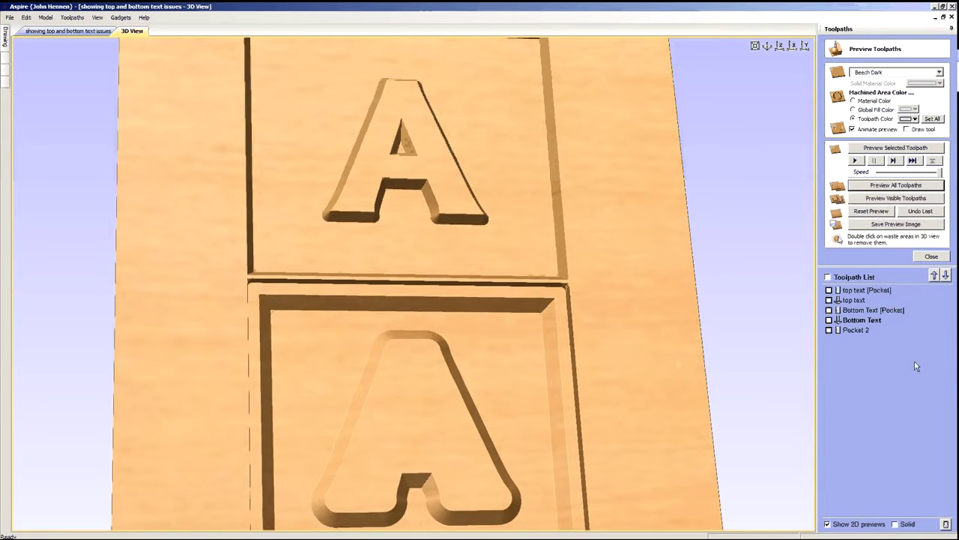
- Reopen the "Bottom Text" toolpath and set its carving tool to the V-Bit - (60 deg) 0.625" Dia
double_click(868, 320)
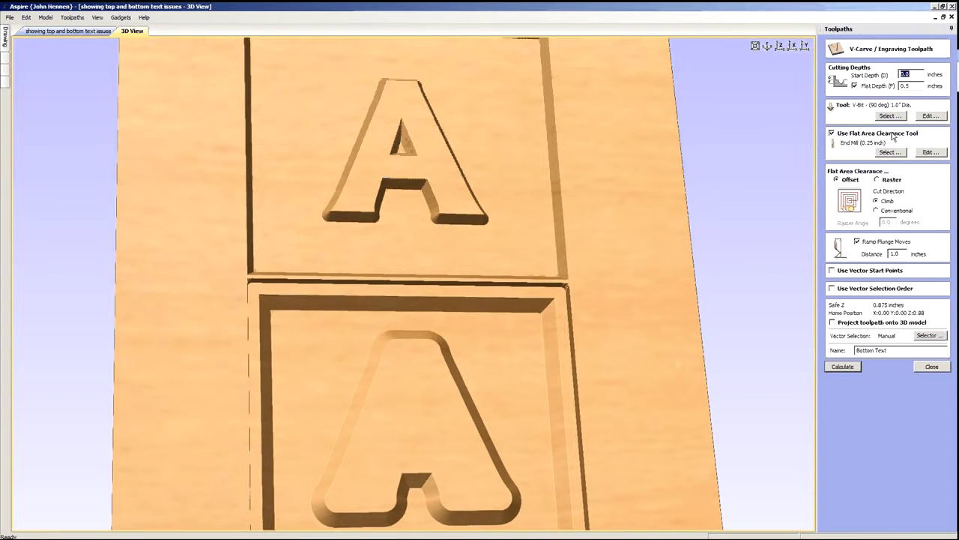
left_click(890, 117)
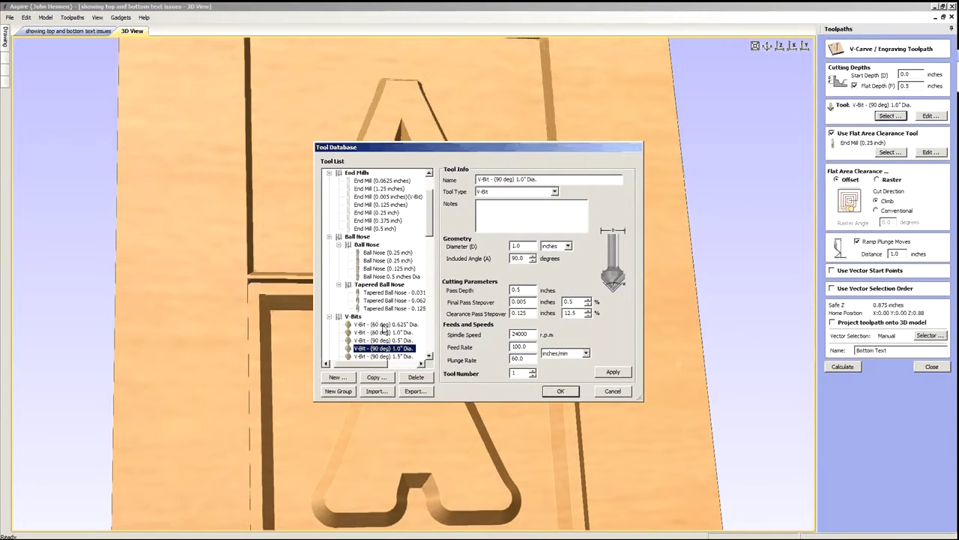
left_click(384, 325)
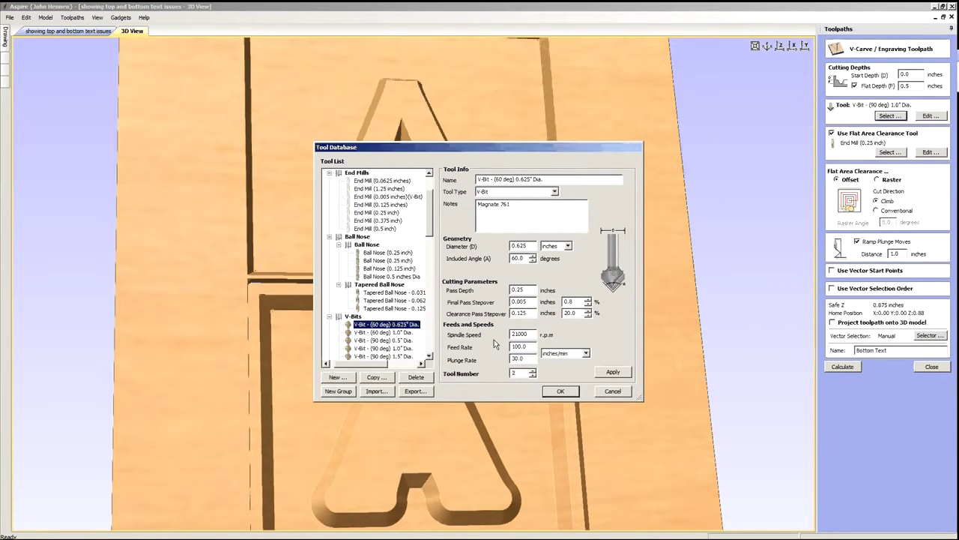
left_click(561, 391)
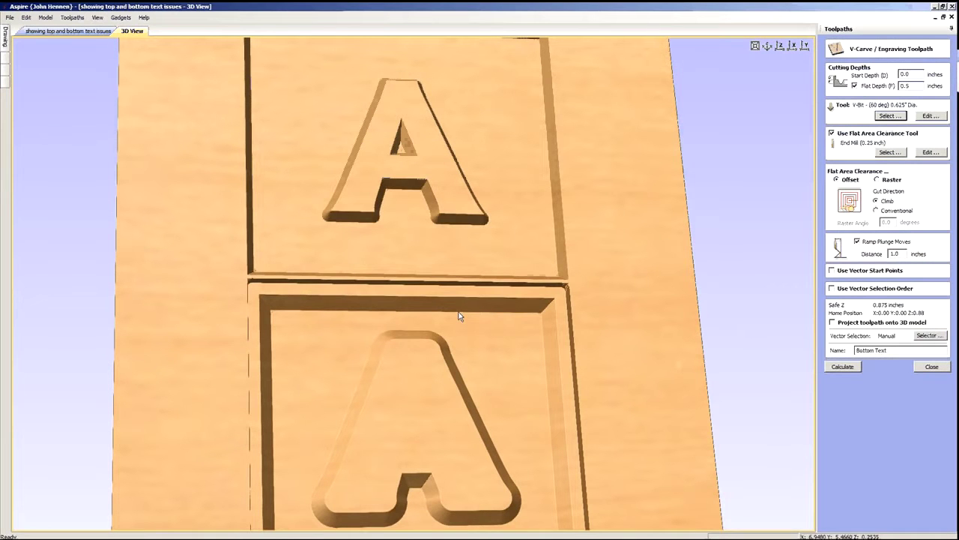
- Recalculate the "Bottom Text" toolpath and hide its pocket and V-carve paths in the 3D view
left_click(855, 364)
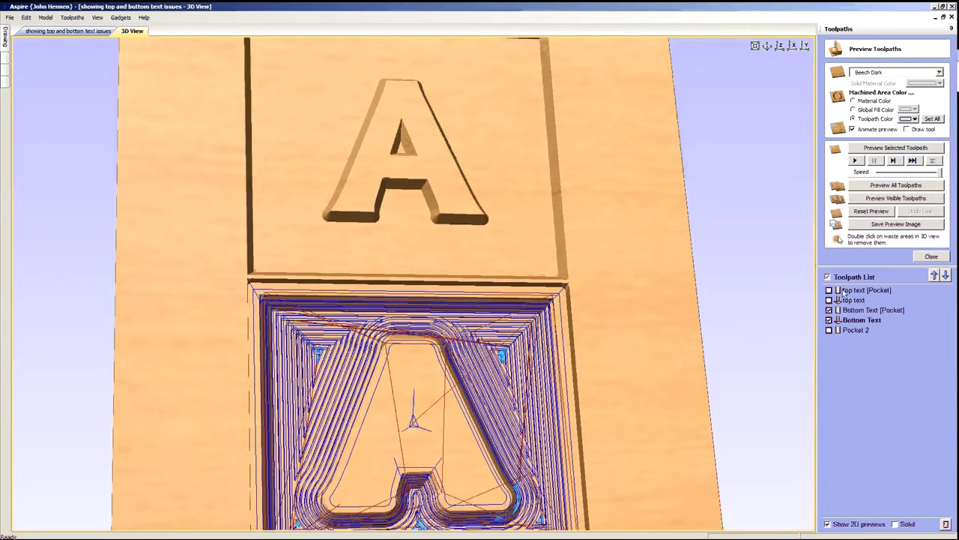
left_click(829, 310)
left_click(829, 319)
- Simulate the "Bottom Text [Pocket]" toolpath and the "Bottom Text" V-carve, and compare the lower letter A with the upper one
left_click(864, 310)
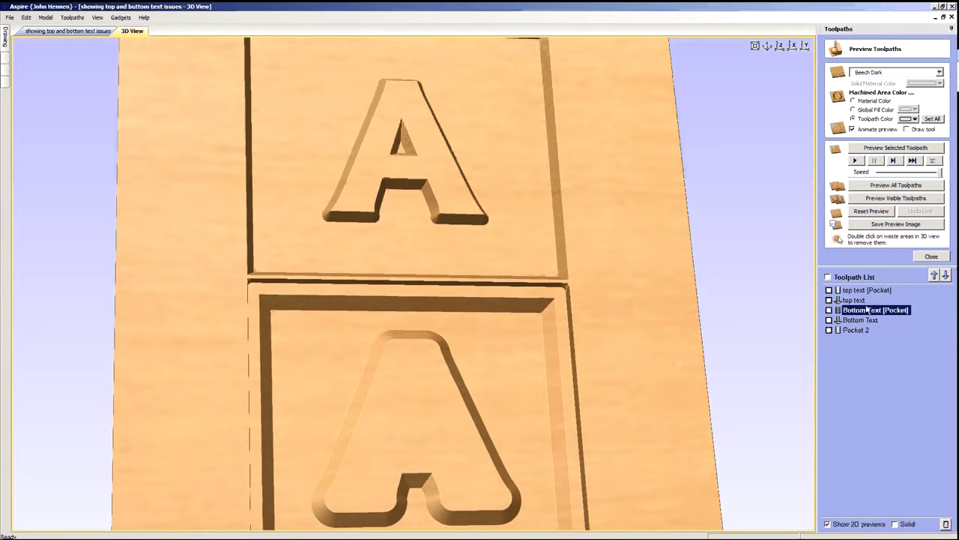
left_click(889, 149)
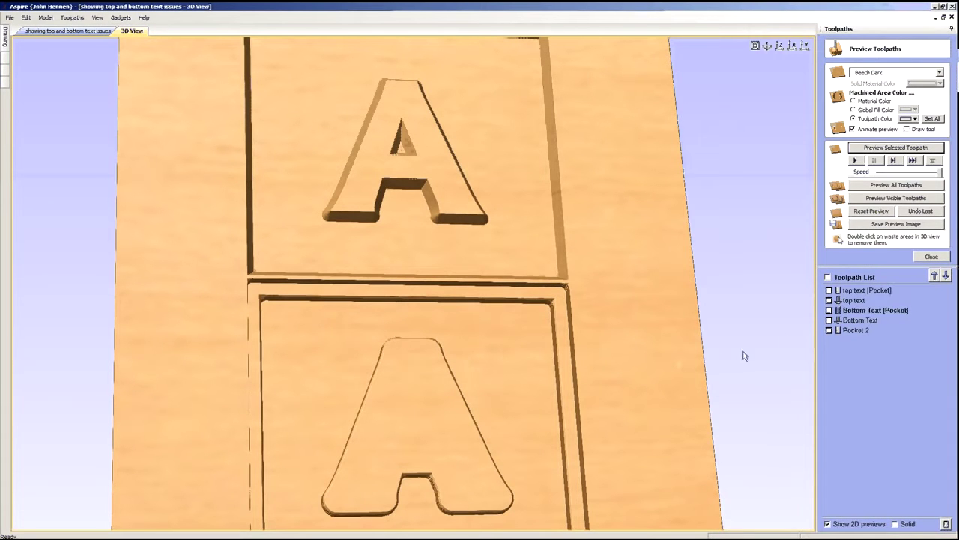
left_click(864, 320)
left_click(889, 148)
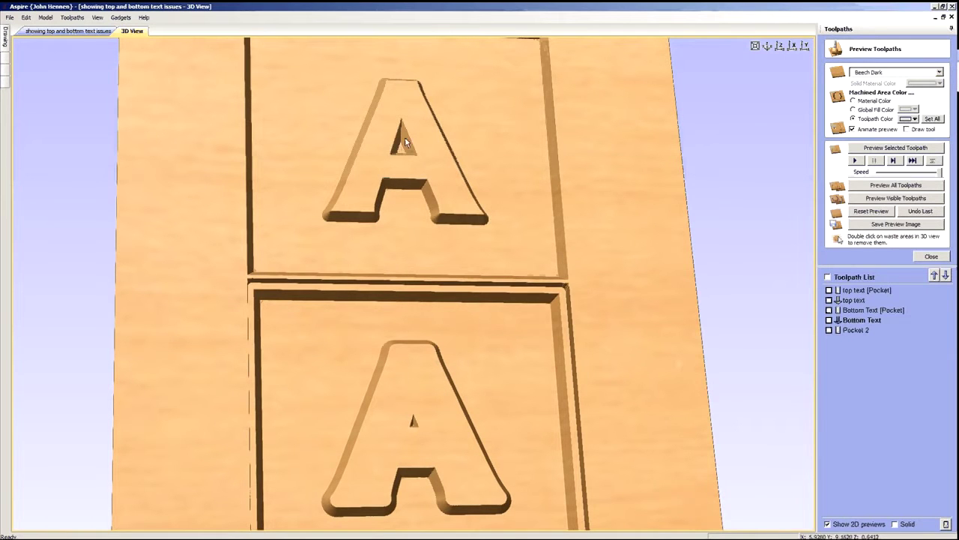
scroll(410, 317, "down", 5)
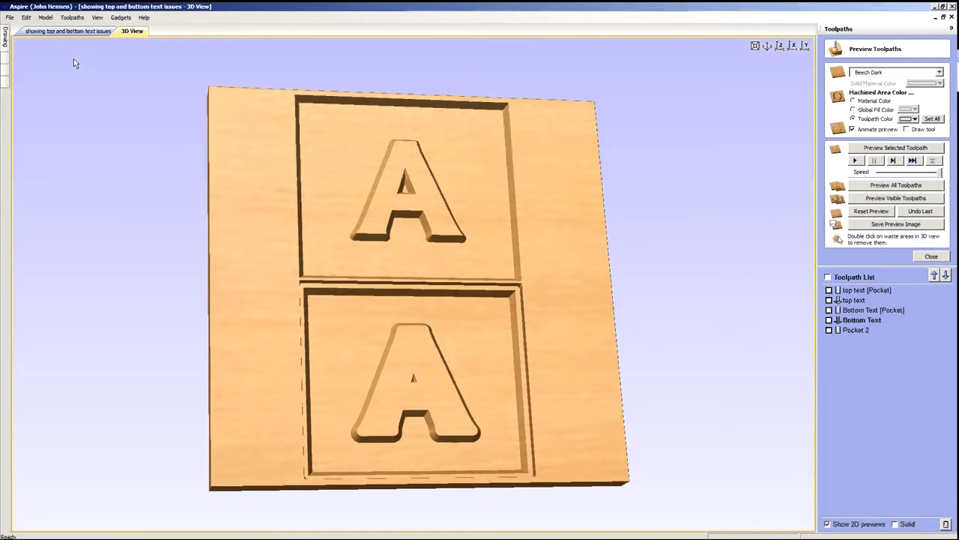
- Return to the 2D drawing, clear the selection and examine the outline of the lower letter A
left_click(68, 30)
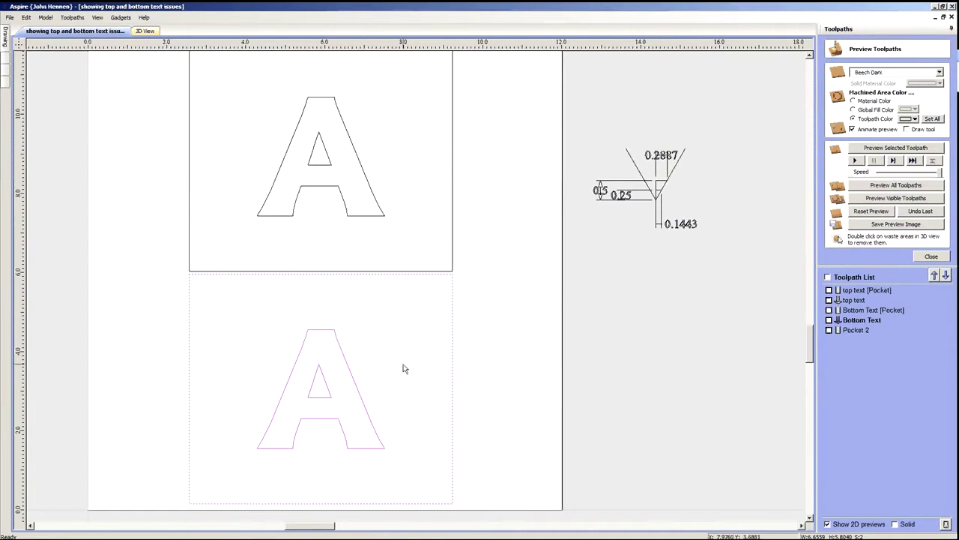
left_click(469, 396)
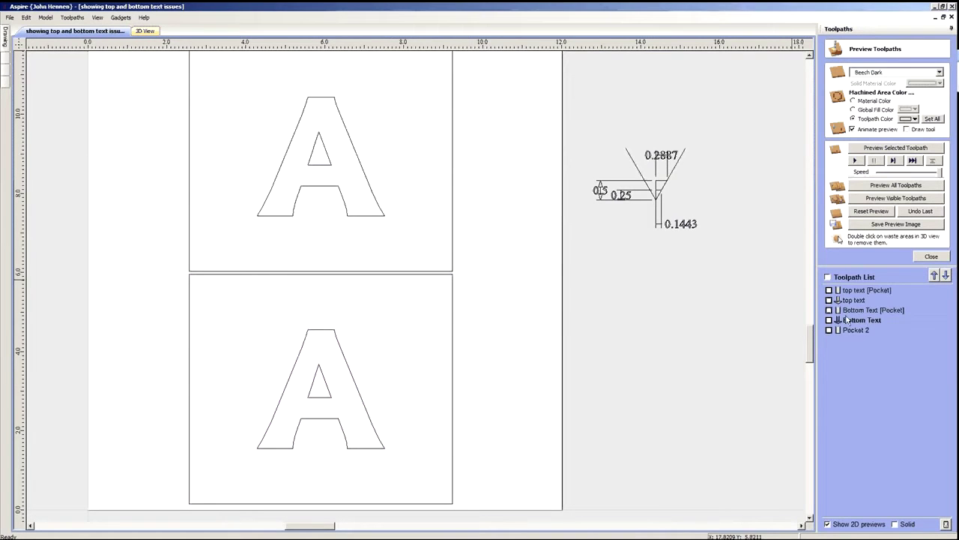
scroll(340, 403, "up", 2)
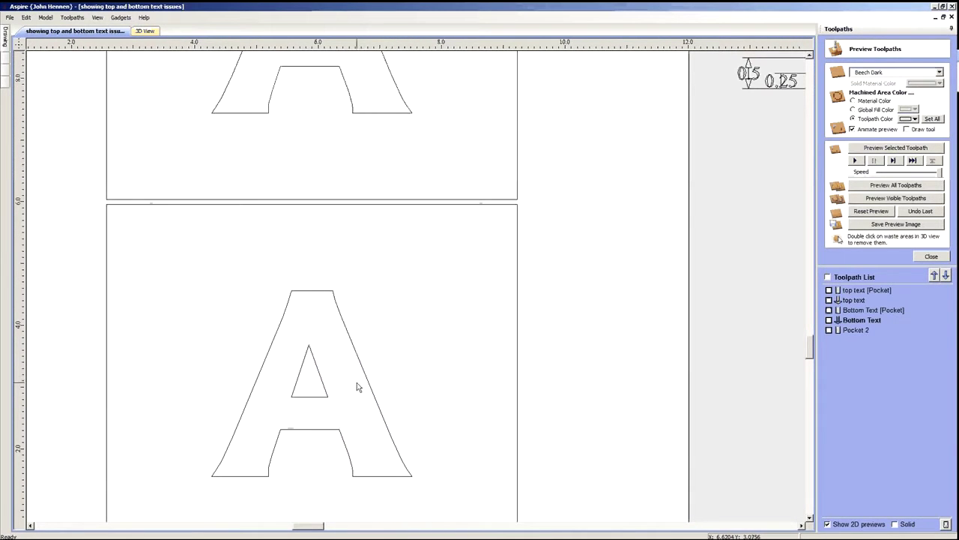
scroll(520, 343, "down", 3)
scroll(456, 377, "up", 2)
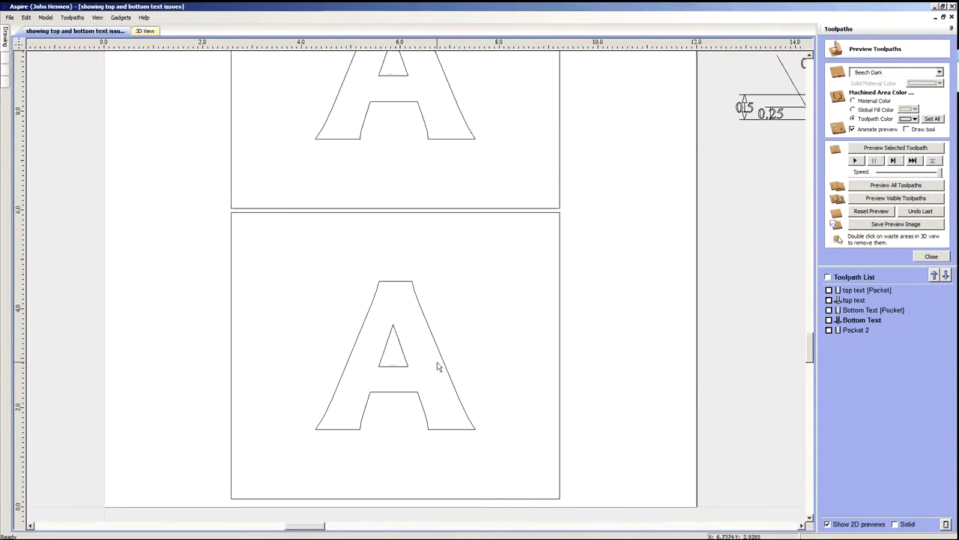
left_click(439, 356)
left_click(599, 361)
scroll(375, 393, "down", 3)
scroll(507, 342, "up", 2)
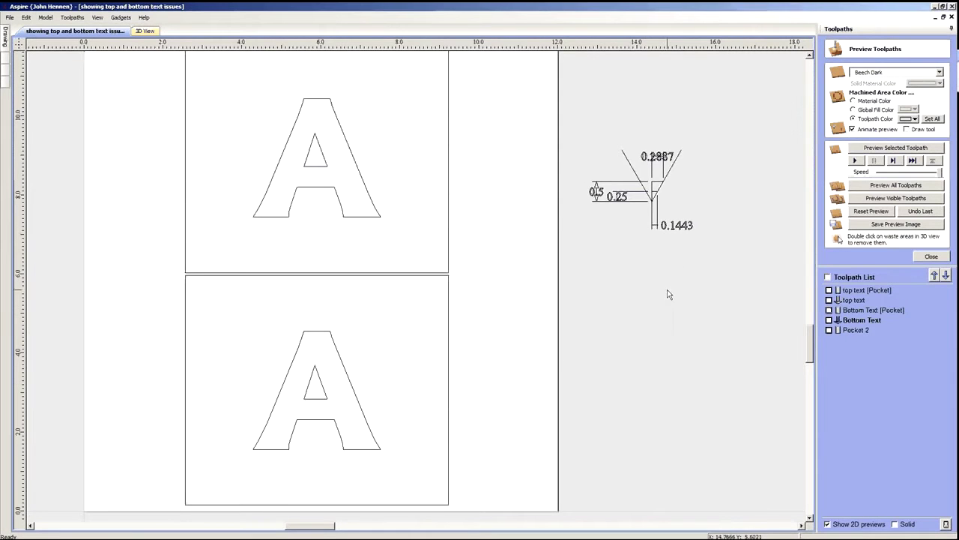
- Examine the V-bit diagram beside the job, focusing on the horizontal half-width line at the 0.25 depth
scroll(675, 197, "up", 4)
scroll(457, 342, "down", 3)
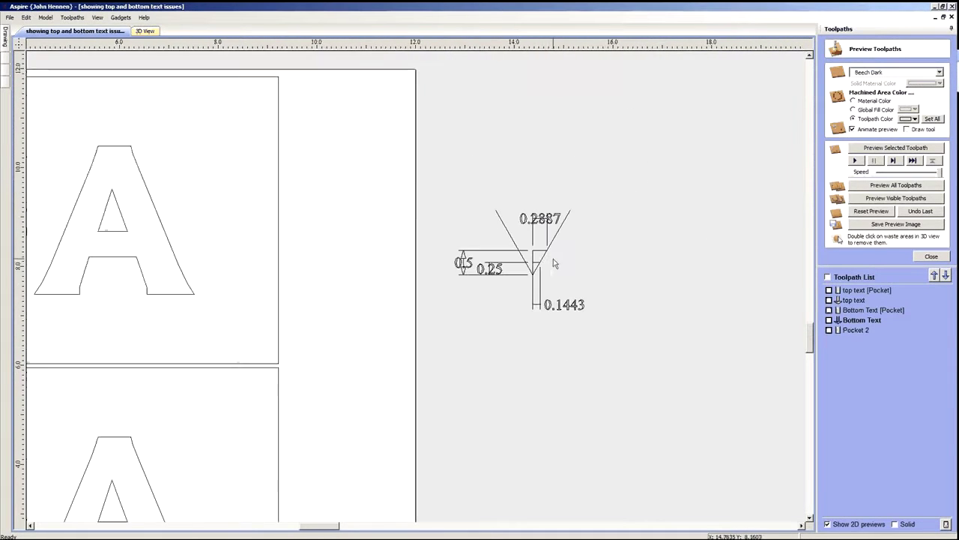
scroll(552, 272, "up", 4)
scroll(537, 273, "up", 1)
left_click(552, 239)
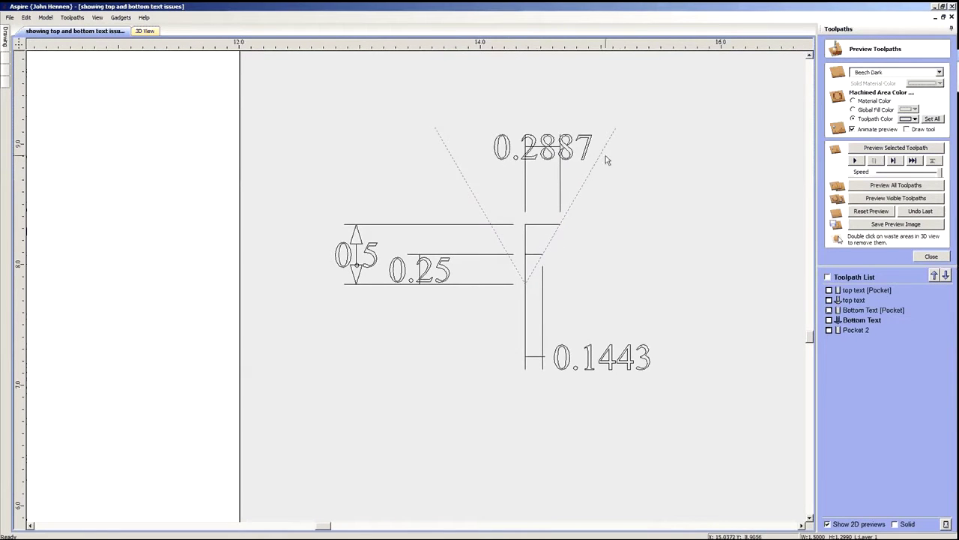
left_click(591, 278)
scroll(525, 273, "up", 3)
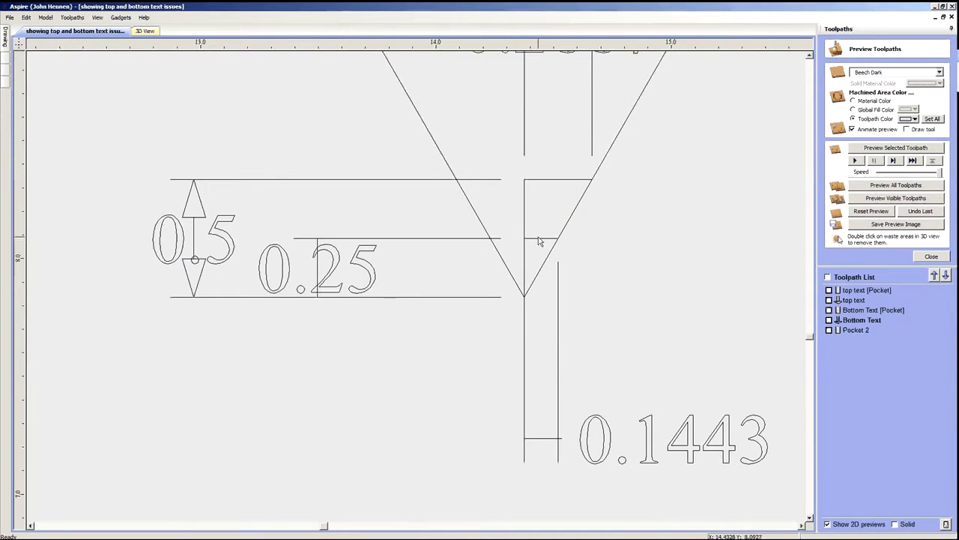
left_click(537, 240)
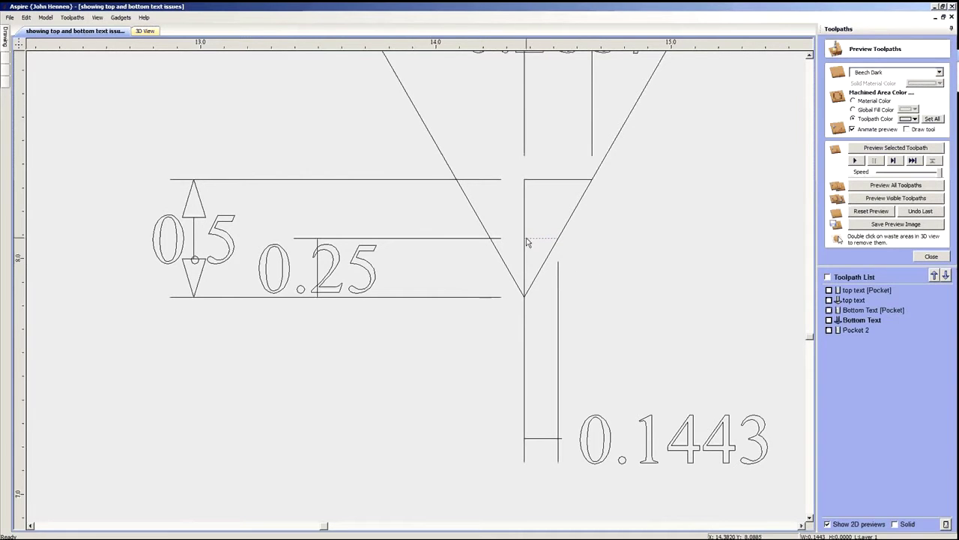
- Select the lower letter A and open the Offset Vectors tool for it
scroll(634, 278, "down", 4)
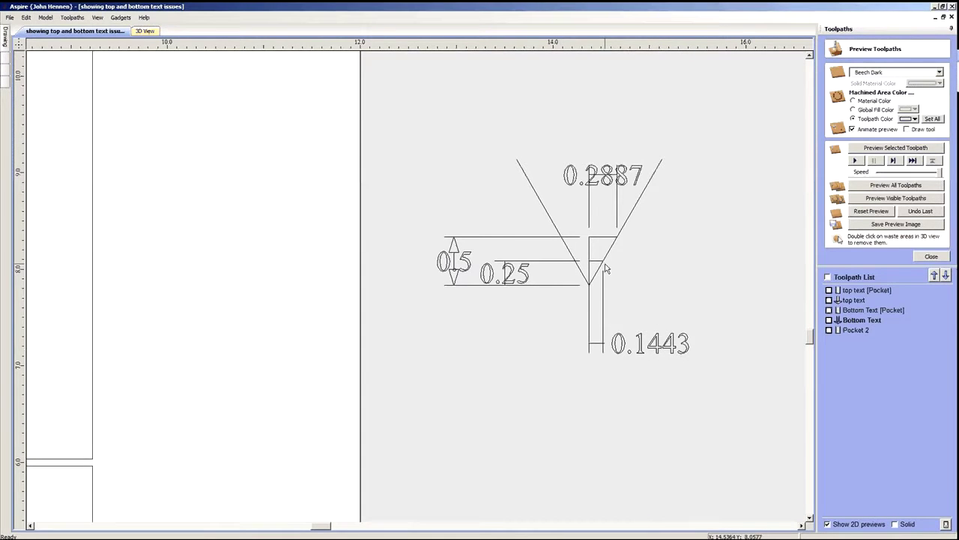
scroll(592, 264, "down", 3)
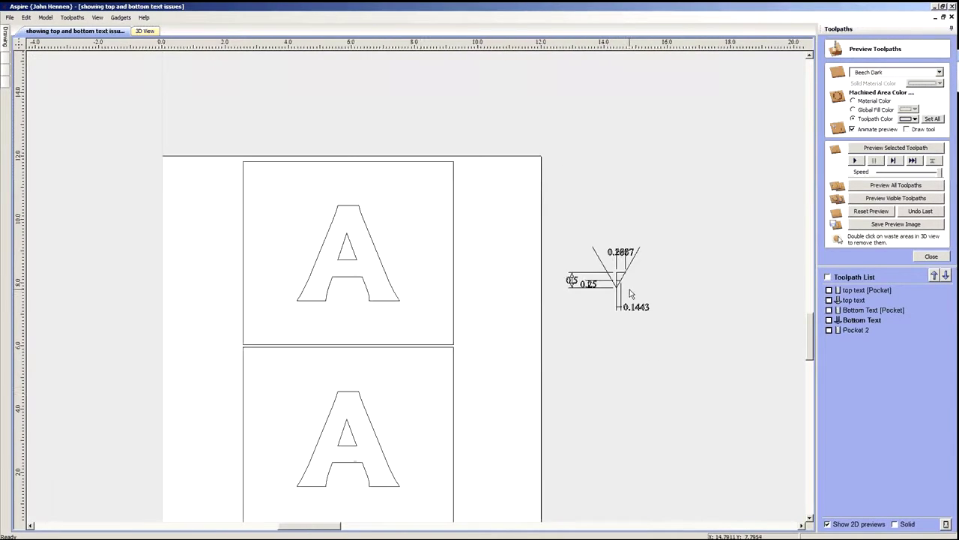
scroll(360, 445, "up", 1)
scroll(430, 413, "down", 3)
scroll(396, 392, "up", 4)
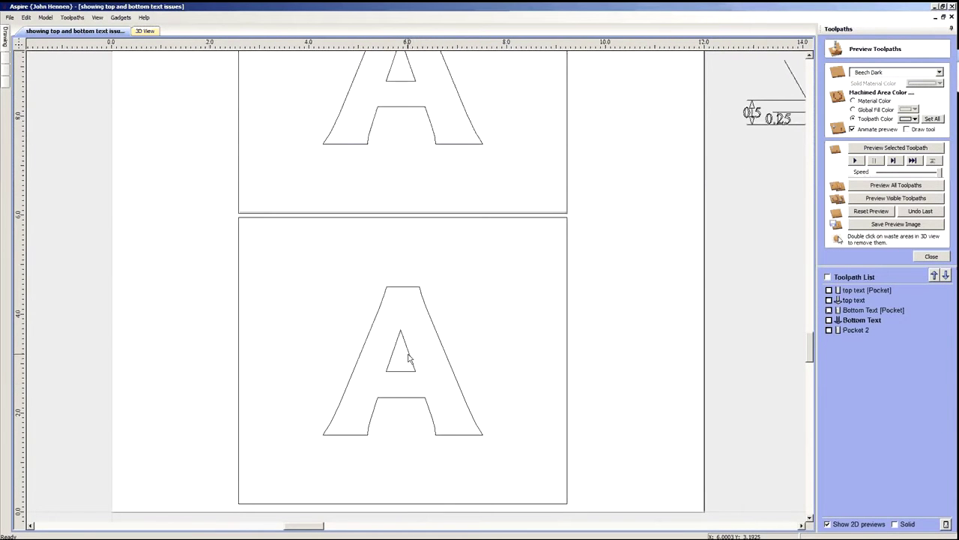
left_click(410, 357)
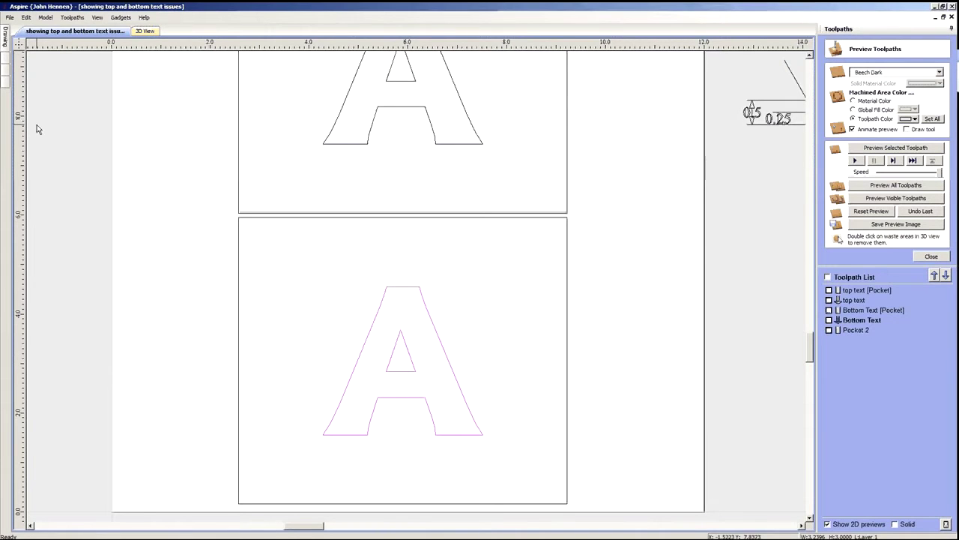
mouse_move(4, 47)
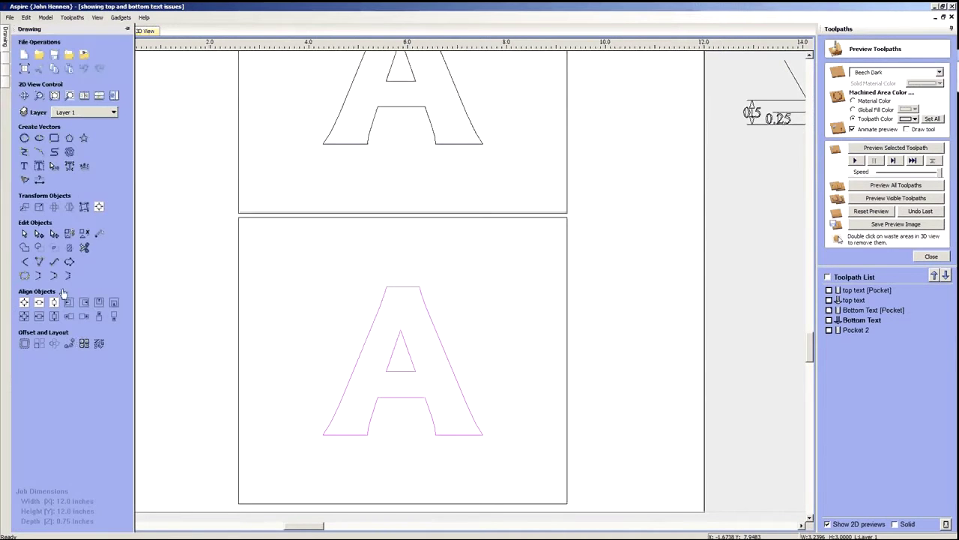
left_click(23, 345)
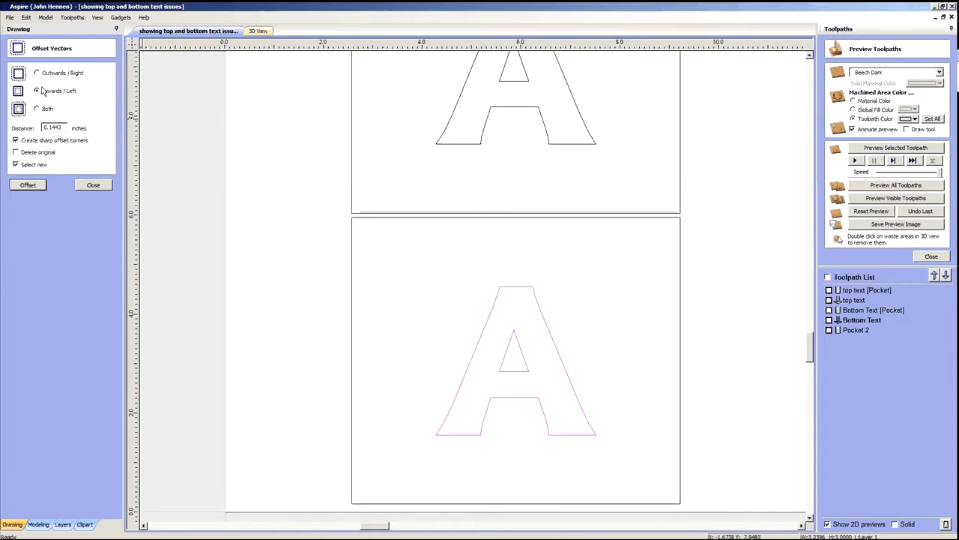
- Offset the lower letter A inwards by 0.1443 inches with sharp corners, deleting the original outline
scroll(531, 375, "up", 1)
scroll(555, 300, "down", 1)
scroll(547, 326, "up", 2)
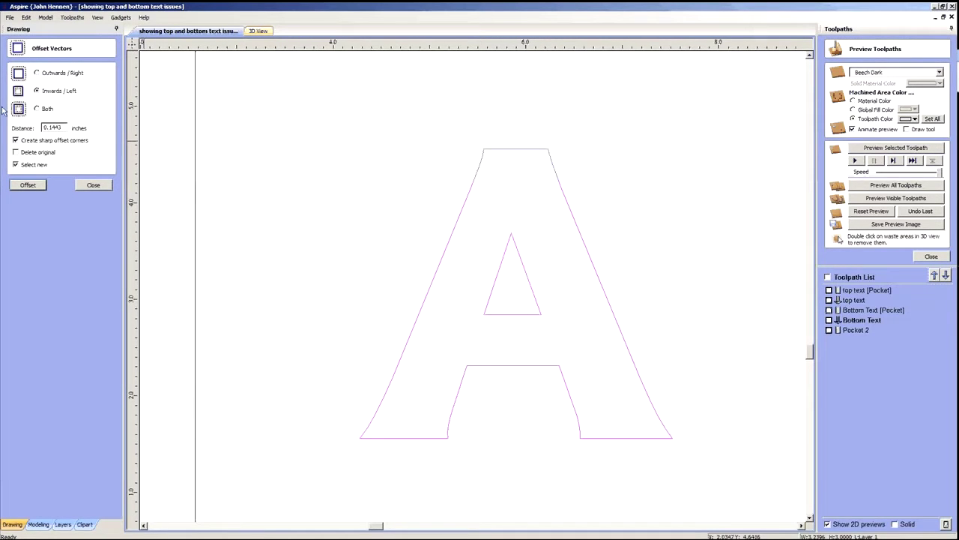
left_click_drag(64, 128, 37, 127)
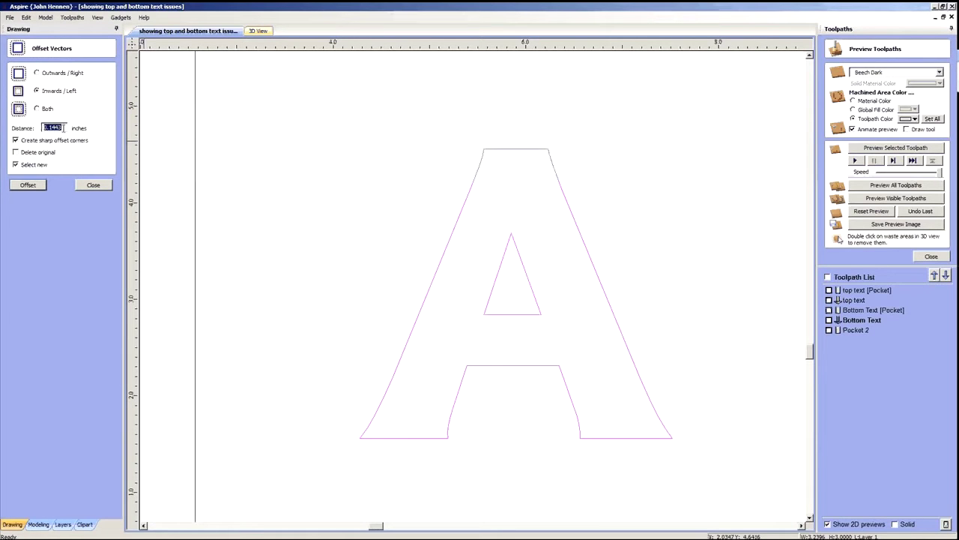
scroll(497, 242, "down", 3)
scroll(513, 309, "up", 2)
scroll(514, 309, "up", 1)
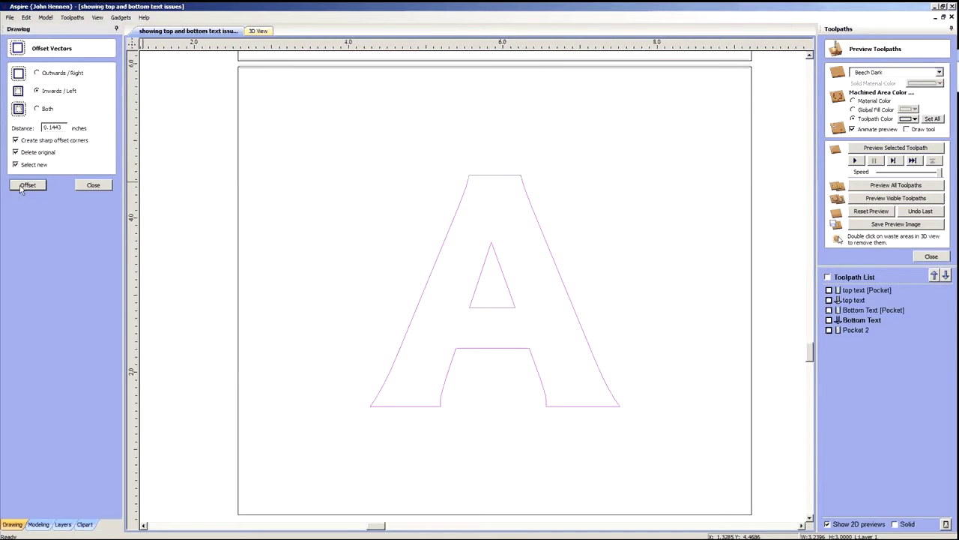
left_click(29, 185)
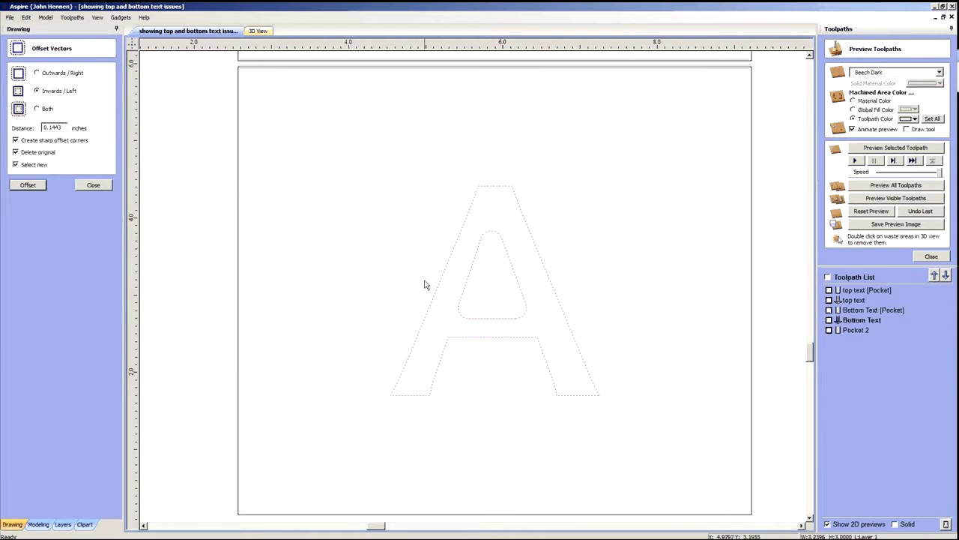
- Check the text settings of the upper letter A, close them and undo the inward offset of the lower letter A
scroll(401, 302, "down", 4)
scroll(433, 165, "up", 1)
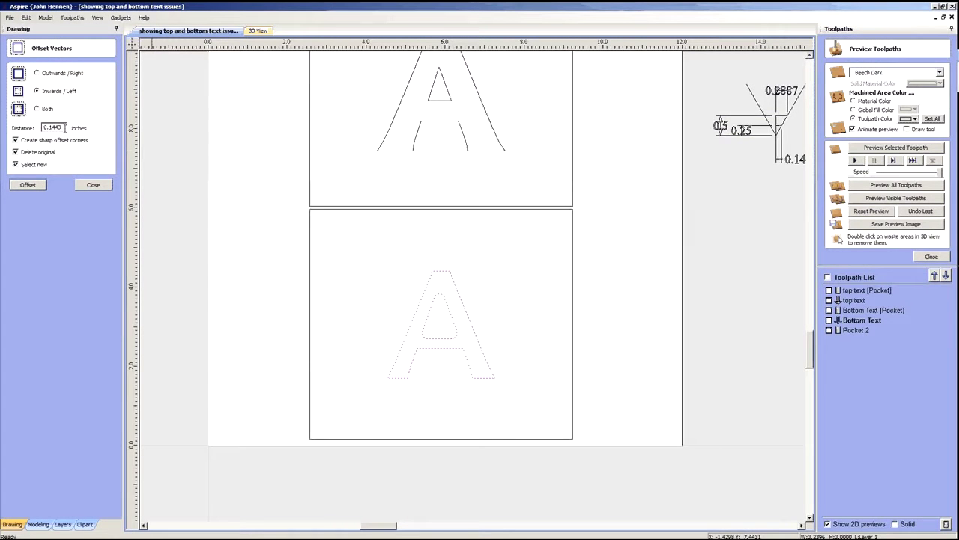
left_click_drag(60, 128, 39, 127)
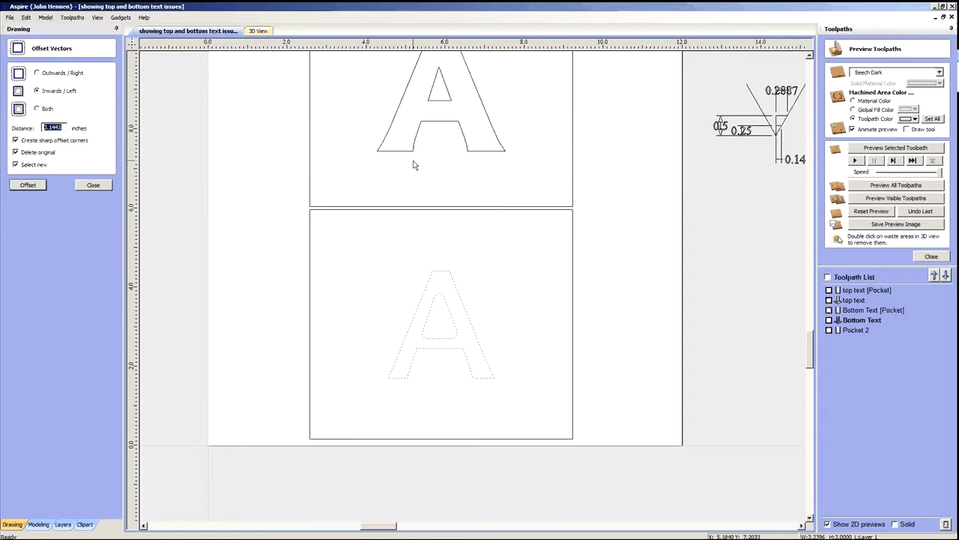
left_click(419, 133)
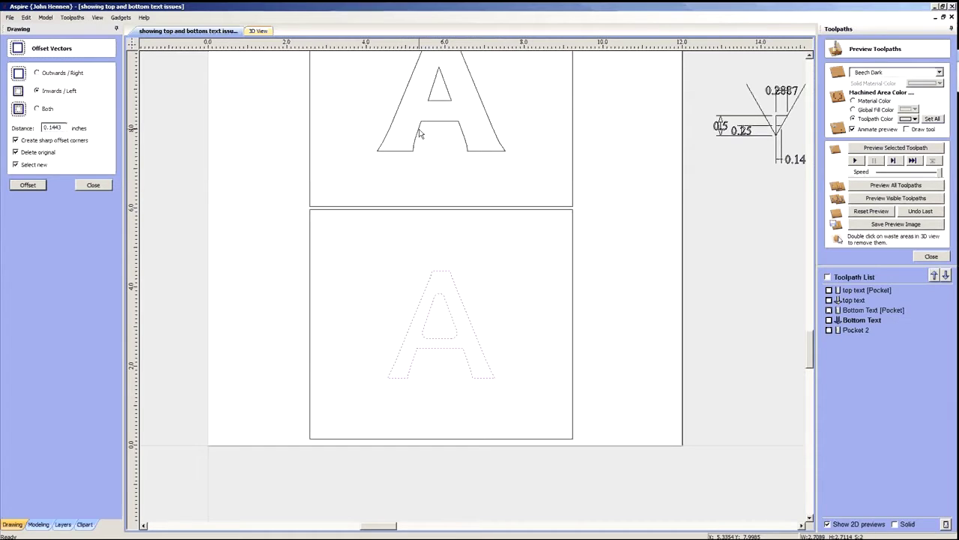
left_click(105, 185)
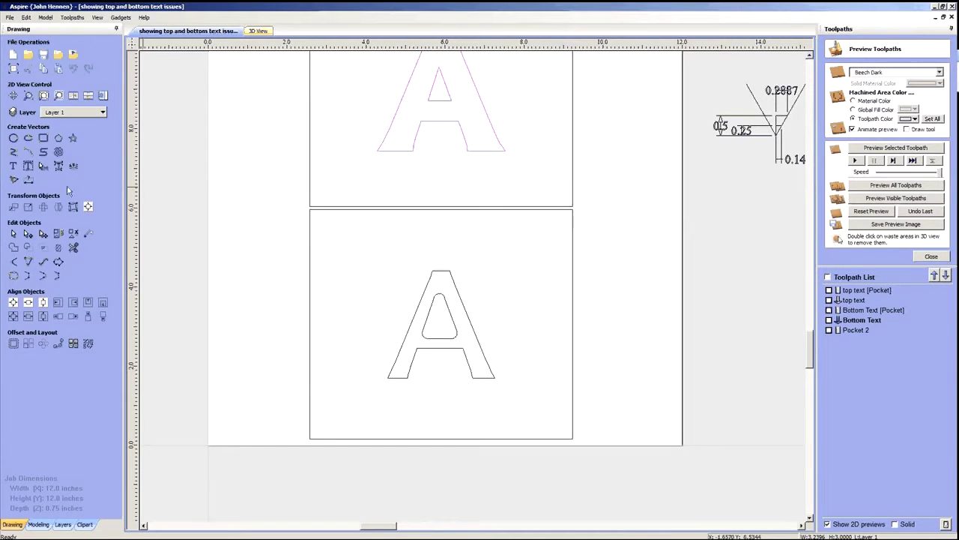
left_click(13, 165)
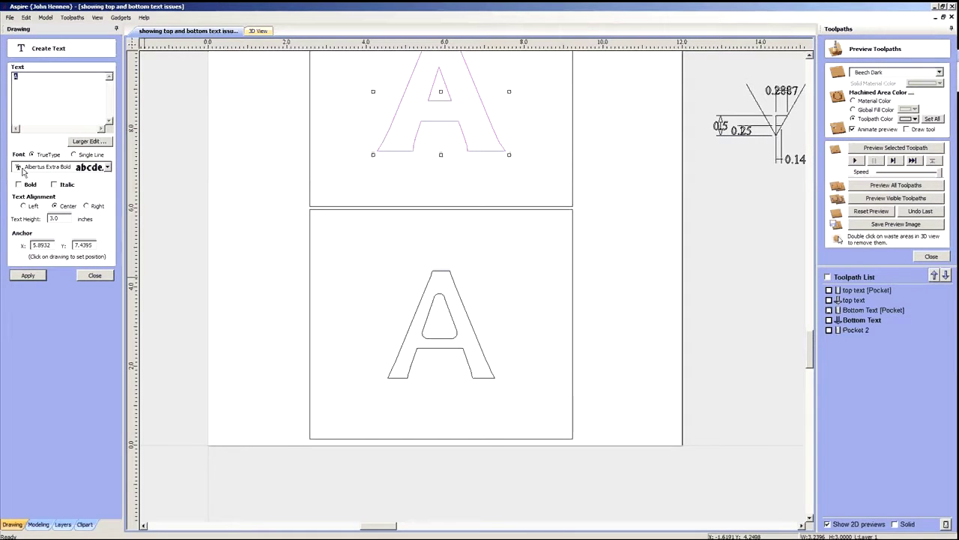
left_click(98, 277)
left_click(349, 344)
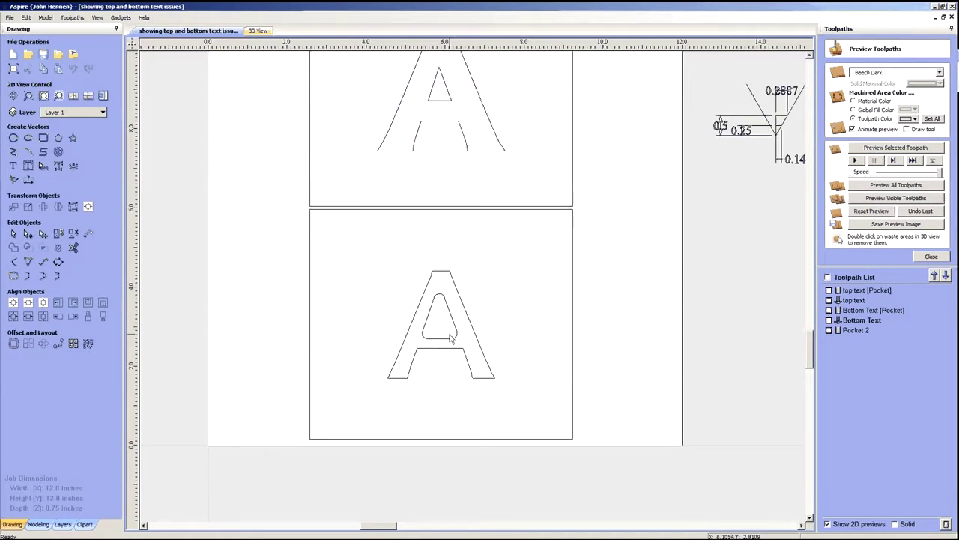
key("ctrl+z")
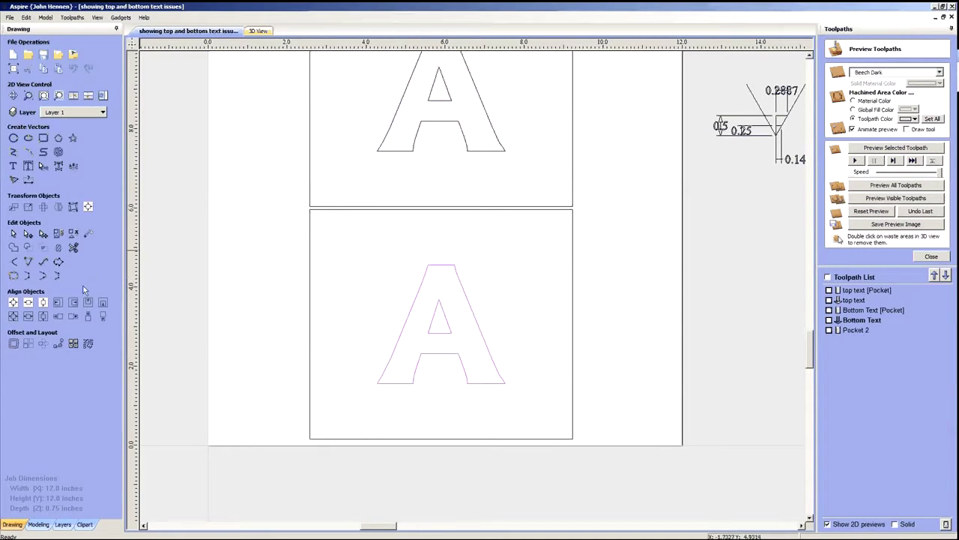
- Set the offset distance to 0.2887 inches, try an inward offset of the lower letter A keeping the original, and undo it
left_click(13, 343)
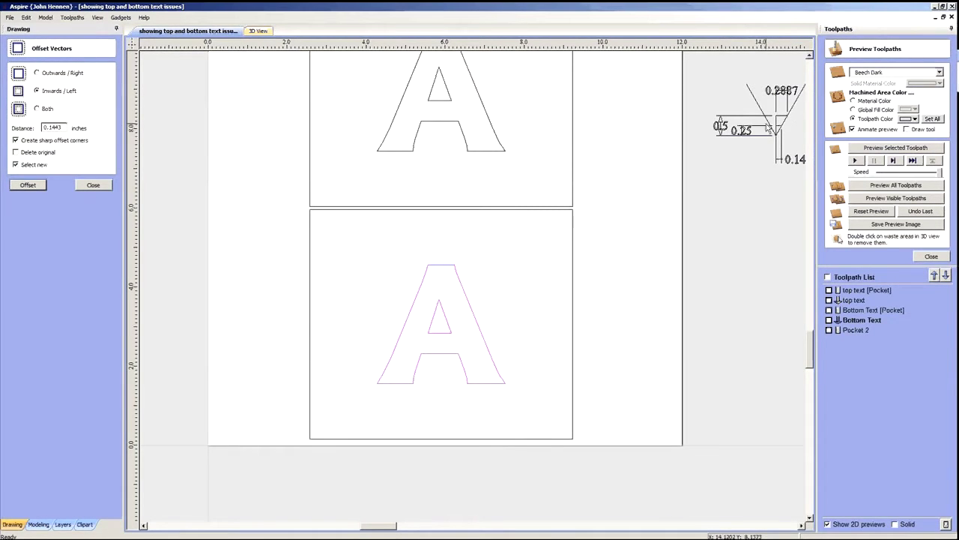
left_click_drag(65, 128, 37, 127)
type("0.2887")
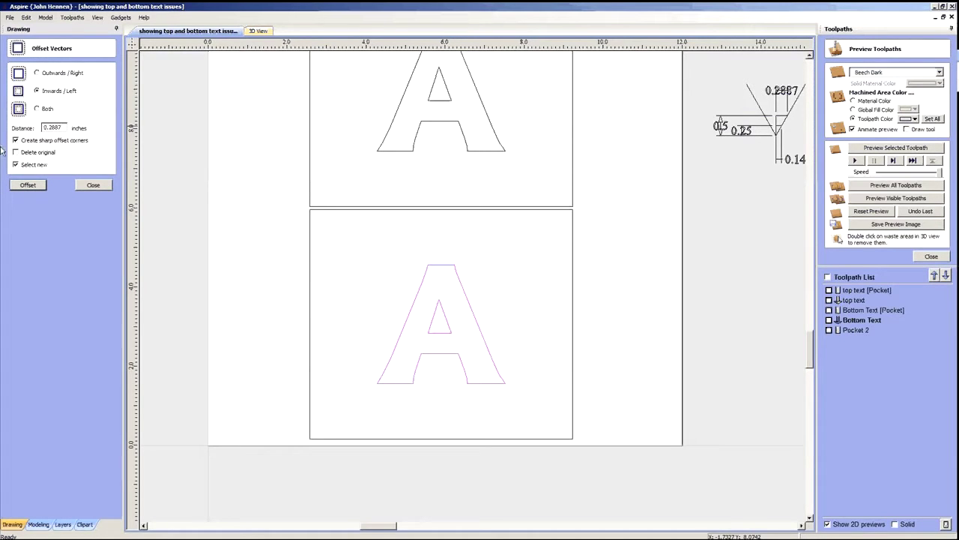
left_click(27, 185)
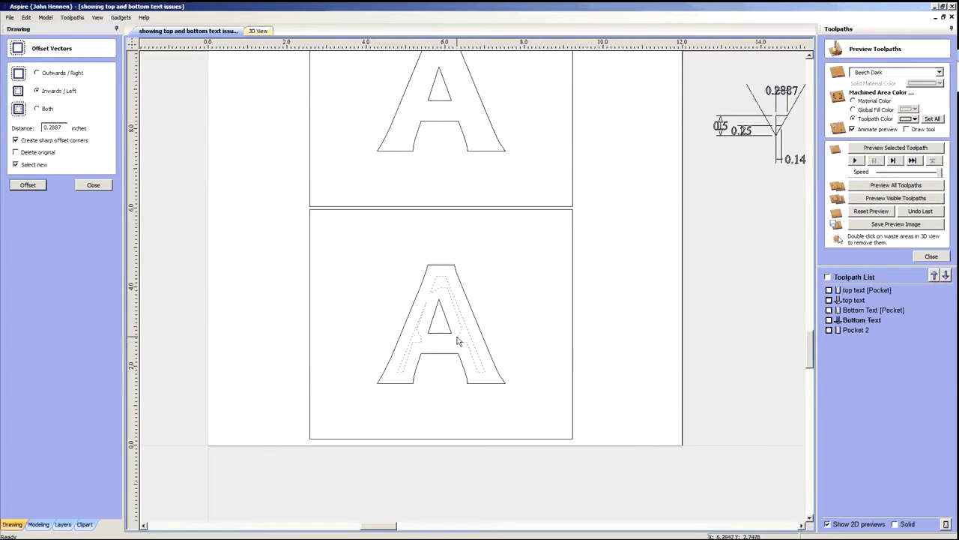
scroll(454, 338, "up", 2)
scroll(266, 283, "down", 1)
key("ctrl+z")
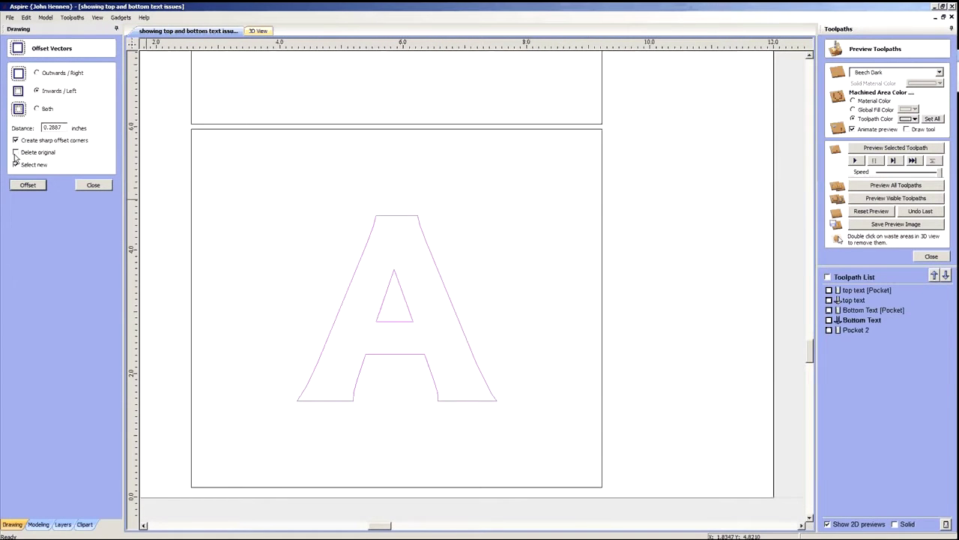
- Try offsetting the lower letter A inwards by 0.2887 inches with the original deleted, inspect the result, and undo it
left_click(27, 185)
scroll(398, 321, "up", 3)
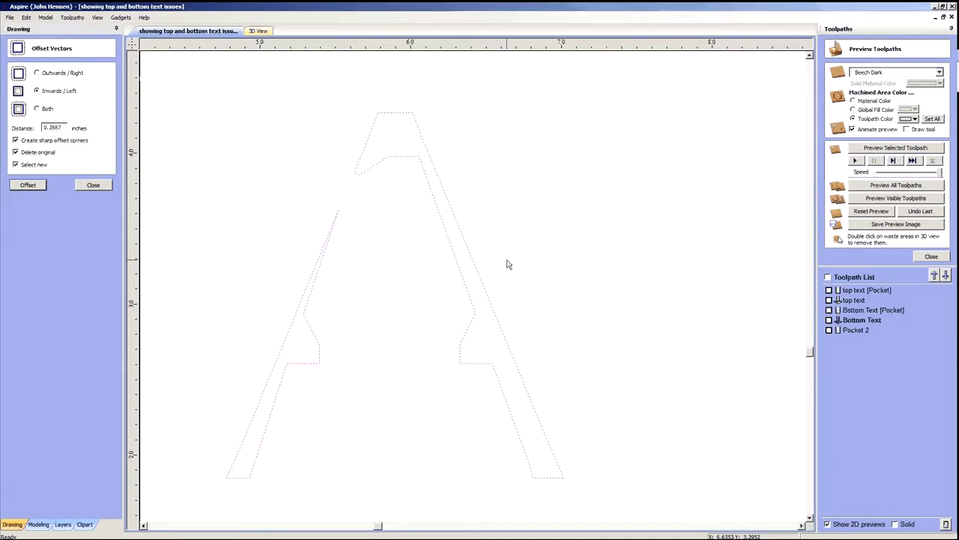
scroll(510, 293, "down", 3)
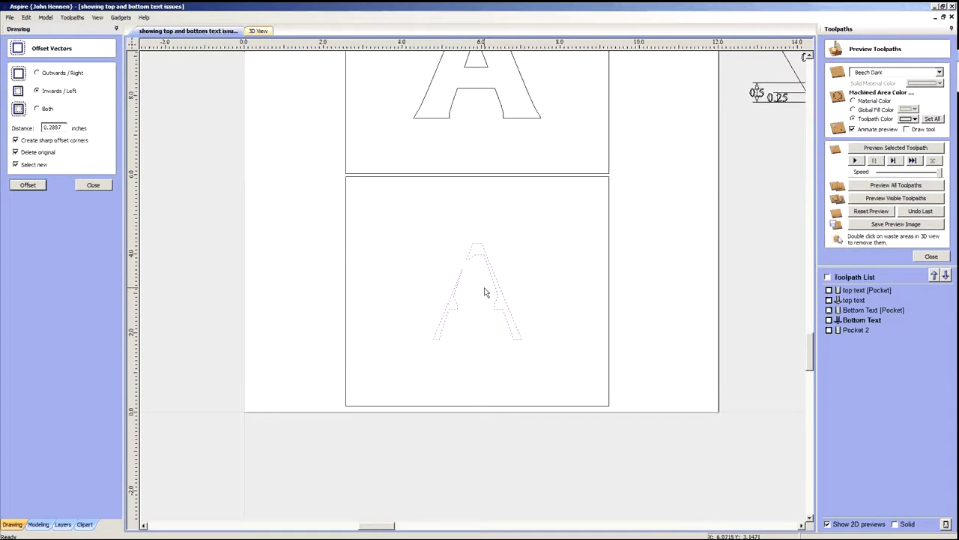
key("ctrl+z")
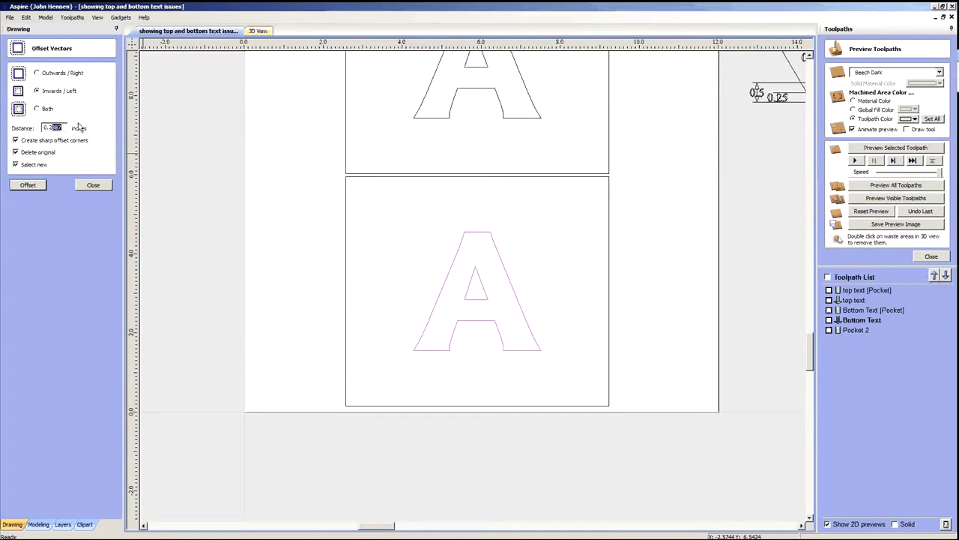
- Try offsetting the lower letter A inwards by 0.25 inches, compare the outline with the V-bit sketch, and undo the offset
left_click(28, 185)
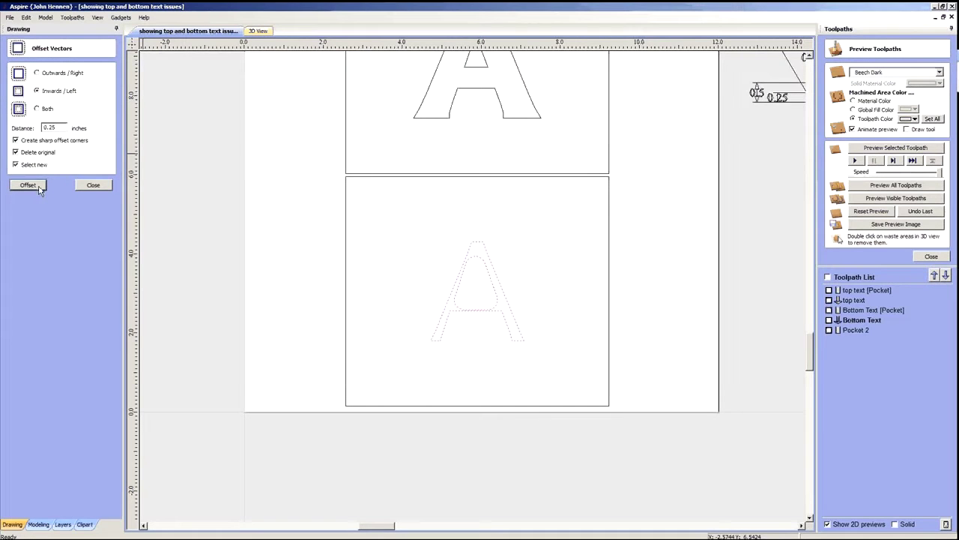
scroll(488, 301, "up", 5)
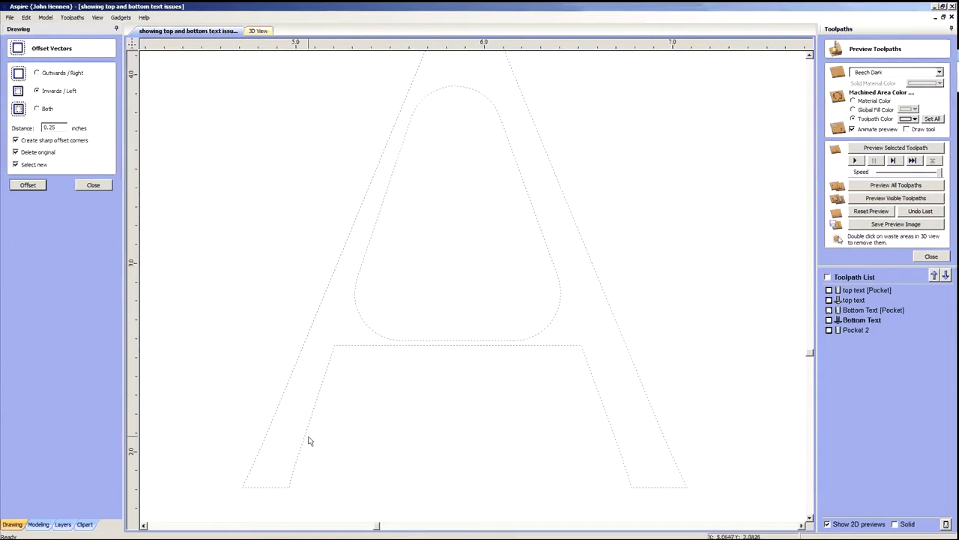
scroll(442, 321, "down", 2)
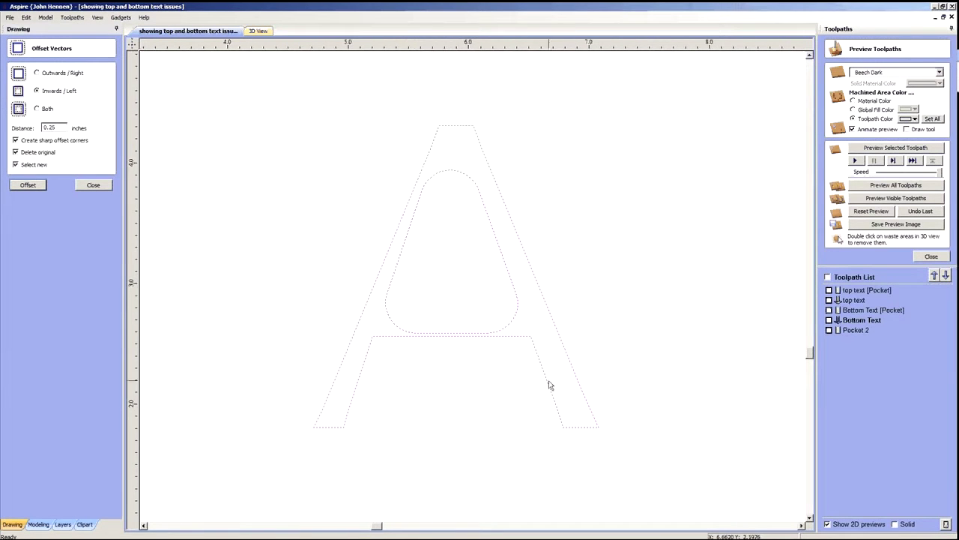
scroll(447, 285, "down", 1)
scroll(448, 285, "down", 3)
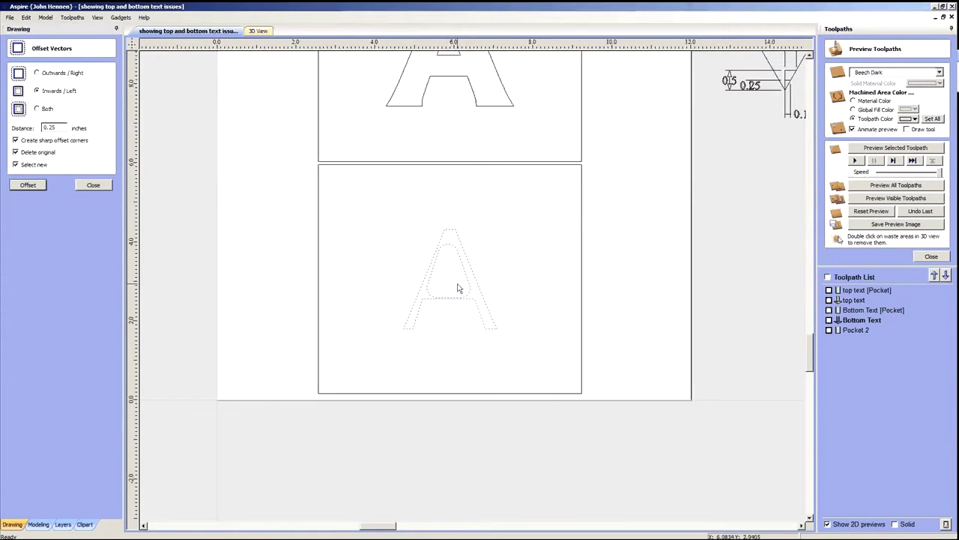
scroll(467, 286, "down", 1)
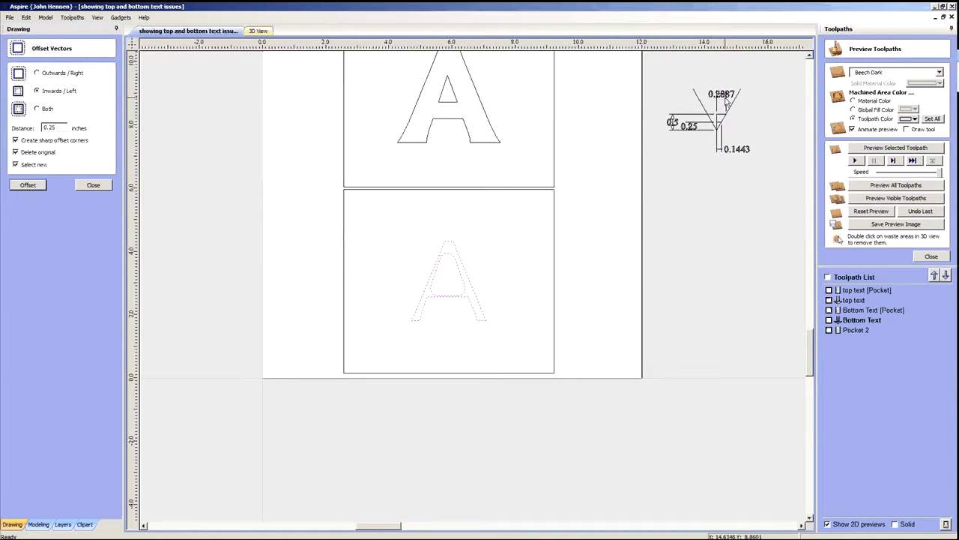
scroll(442, 277, "up", 2)
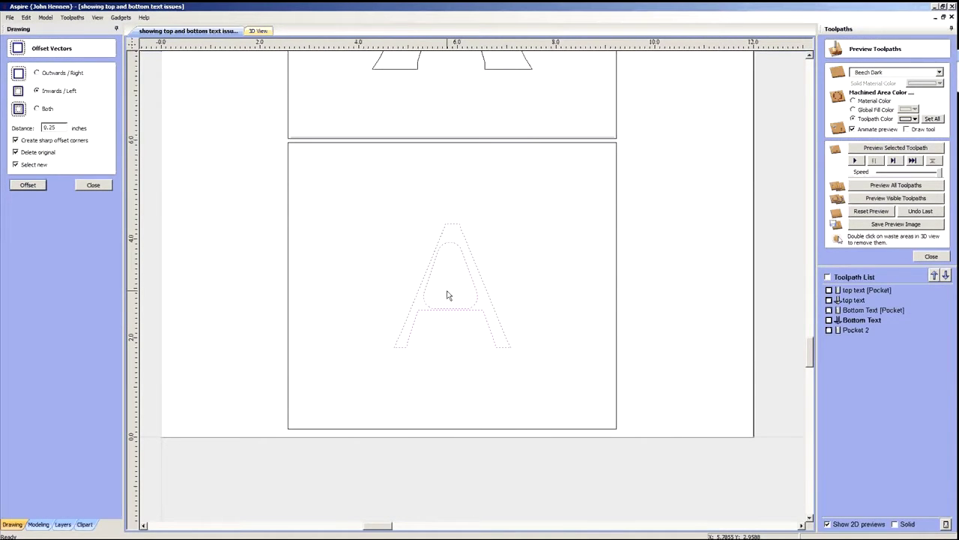
double_click(64, 127)
scroll(443, 326, "up", 3)
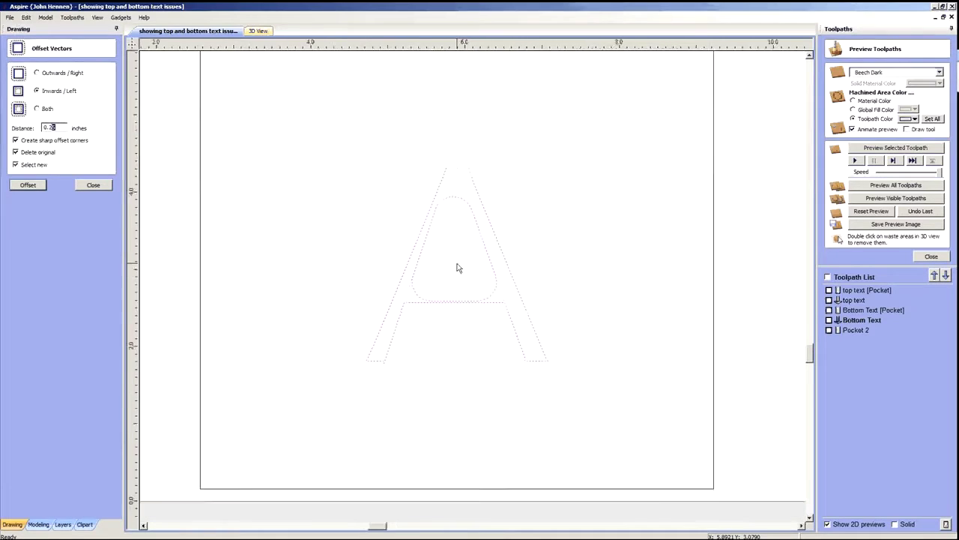
scroll(457, 270, "down", 5)
scroll(551, 220, "up", 2)
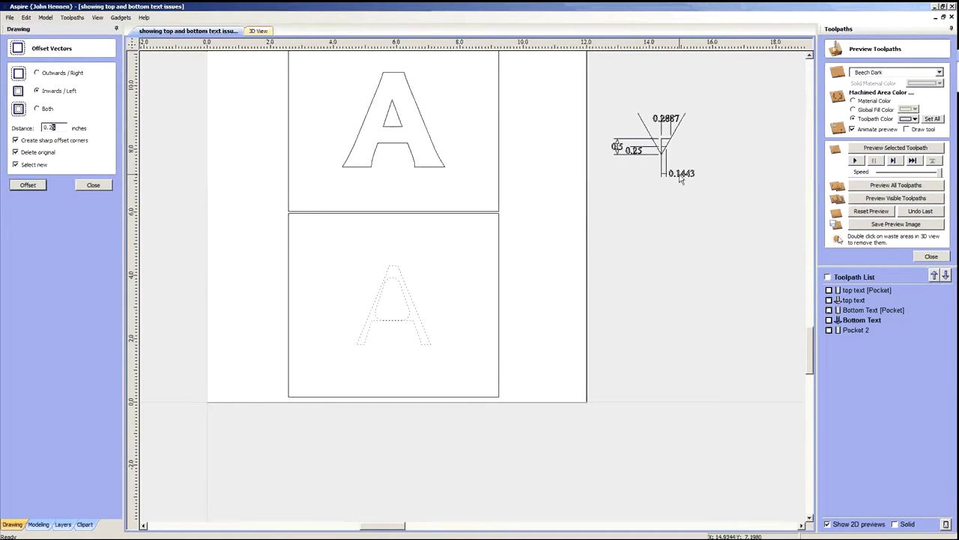
key("ctrl+z")
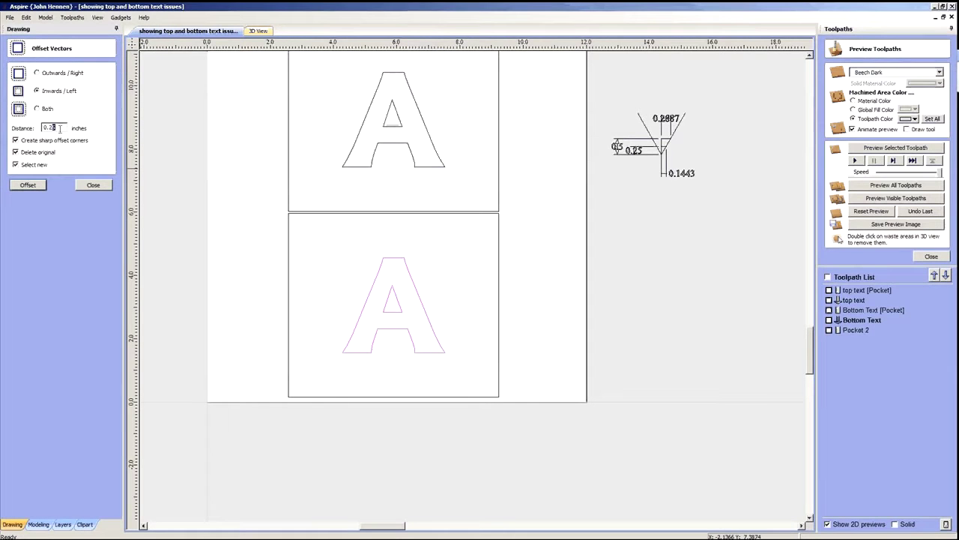
- Offset the lower letter A inwards by 0.1443 inches with sharp corners, deleting the original, and close the offset tool
type("0.")
left_click(18, 186)
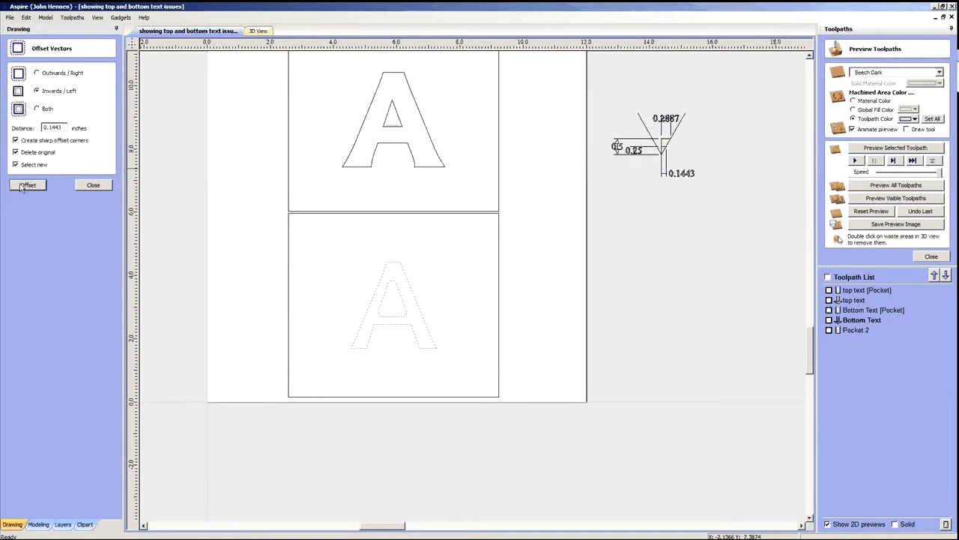
left_click(93, 185)
left_click(396, 353)
left_click(103, 96)
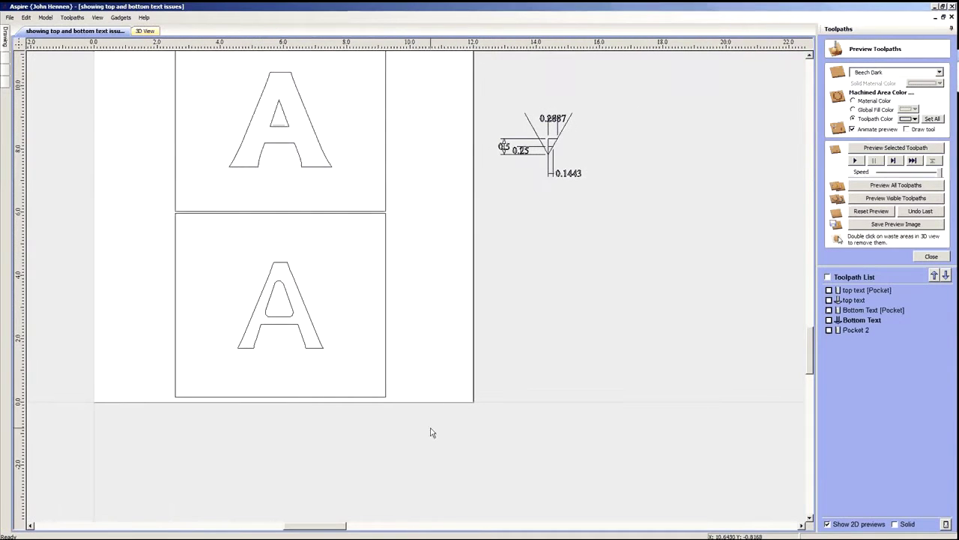
- Recalculate the Bottom Text V-carve toolpath for the offset letter A and its border, reset the preview and preview all toolpaths
double_click(860, 321)
left_click_drag(224, 265, 216, 259)
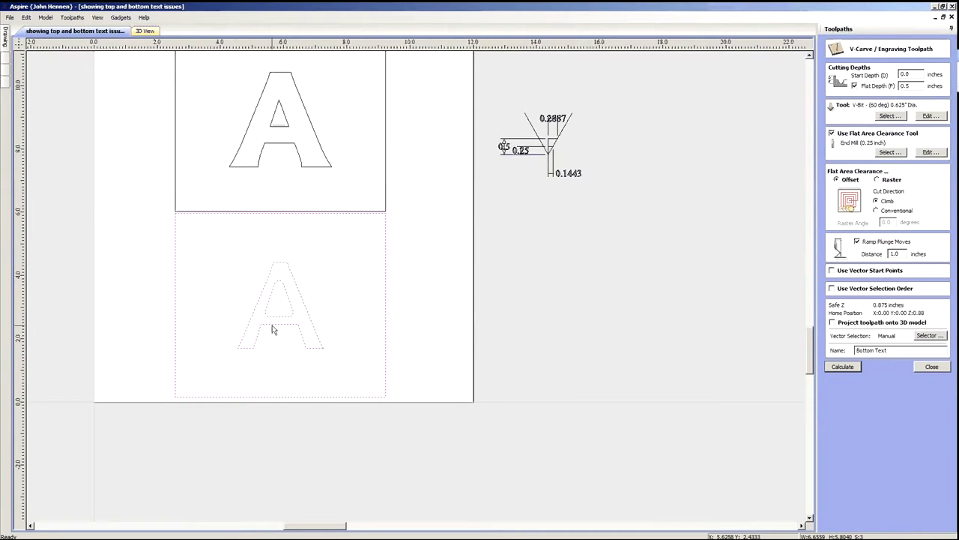
left_click(845, 369)
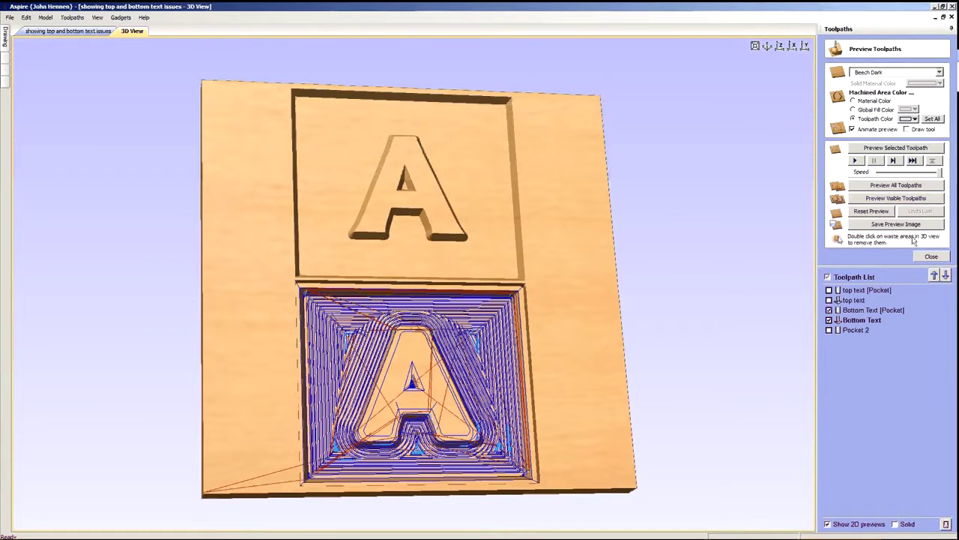
left_click(870, 210)
left_click(895, 185)
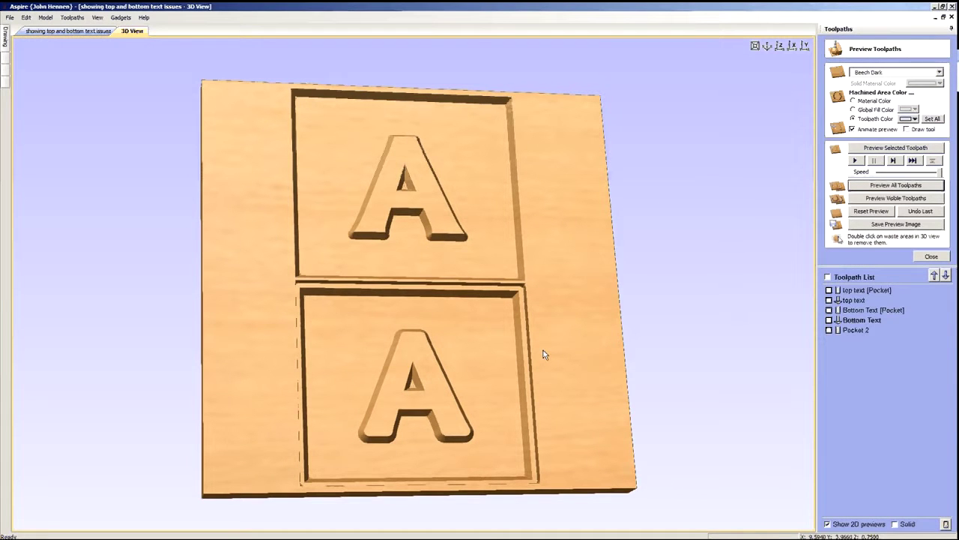
- Examine the carved upper and lower letters in the 3D preview, comparing their corners, edges and overall size
left_click_drag(392, 405, 408, 361)
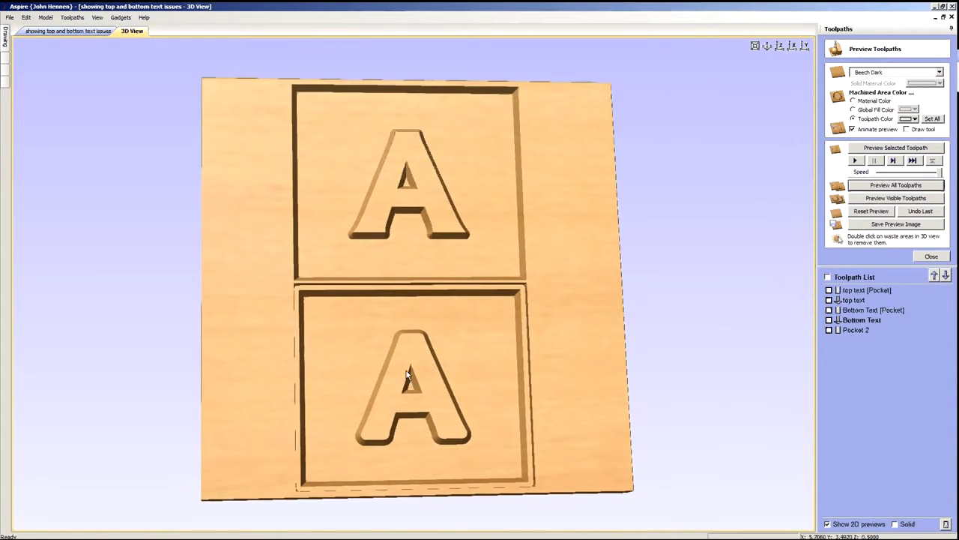
left_click_drag(405, 397, 434, 310)
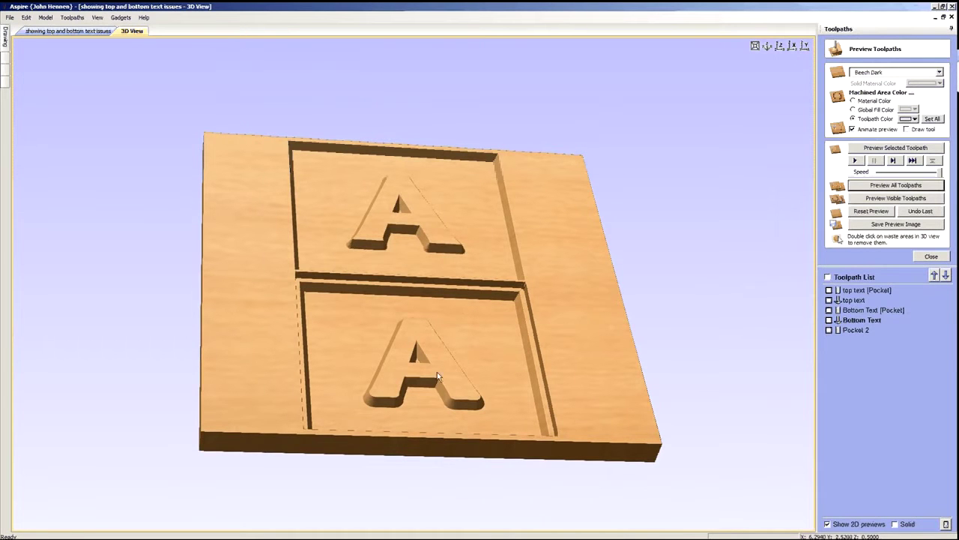
left_click_drag(425, 355, 539, 330)
left_click_drag(446, 342, 437, 398)
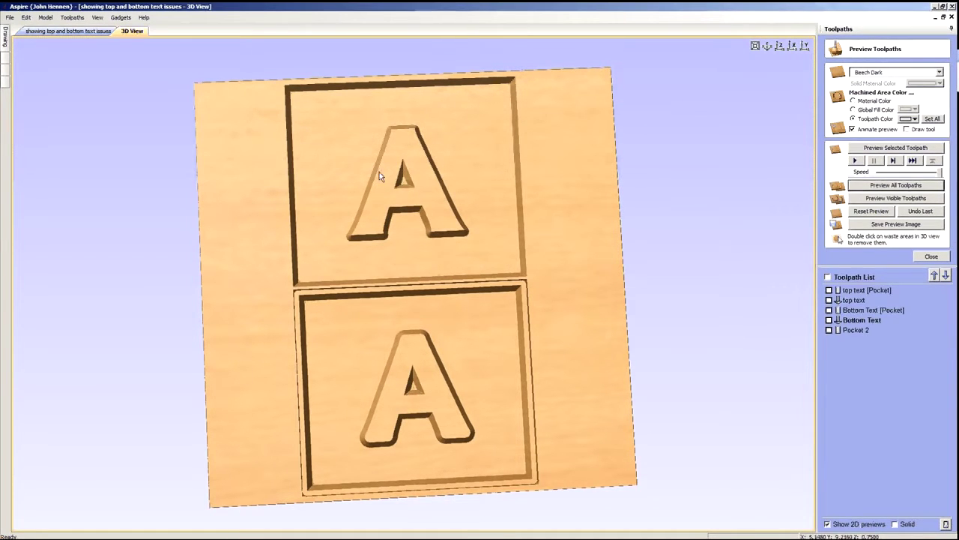
left_click_drag(408, 435, 375, 422)
scroll(403, 345, "up", 3)
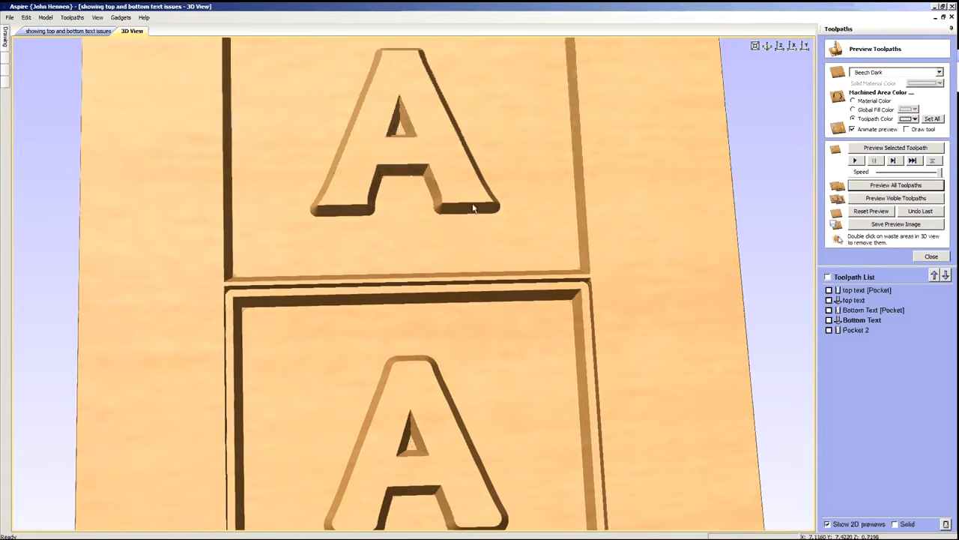
mouse_move(450, 177)
left_mouse_down()
mouse_move(456, 155)
mouse_move(443, 187)
left_mouse_up()
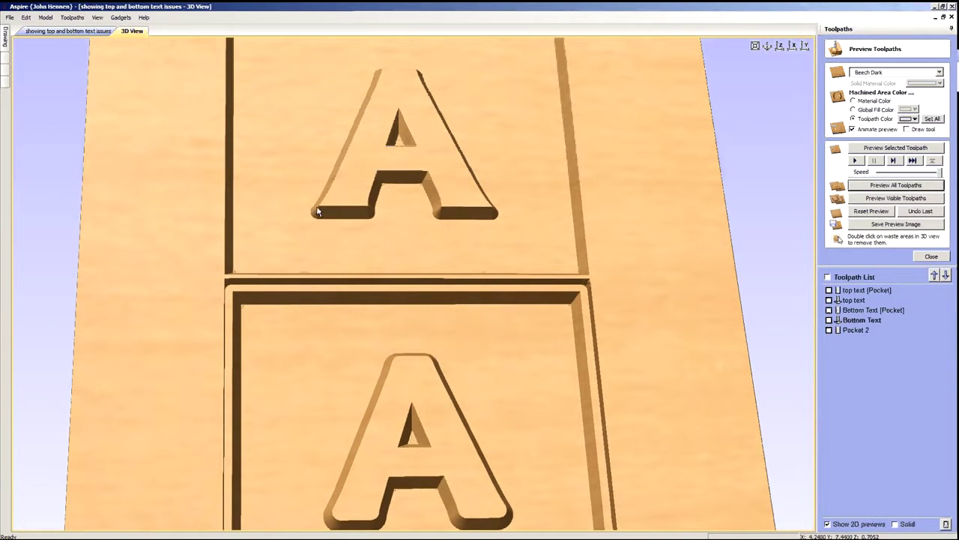
scroll(317, 212, "up", 2)
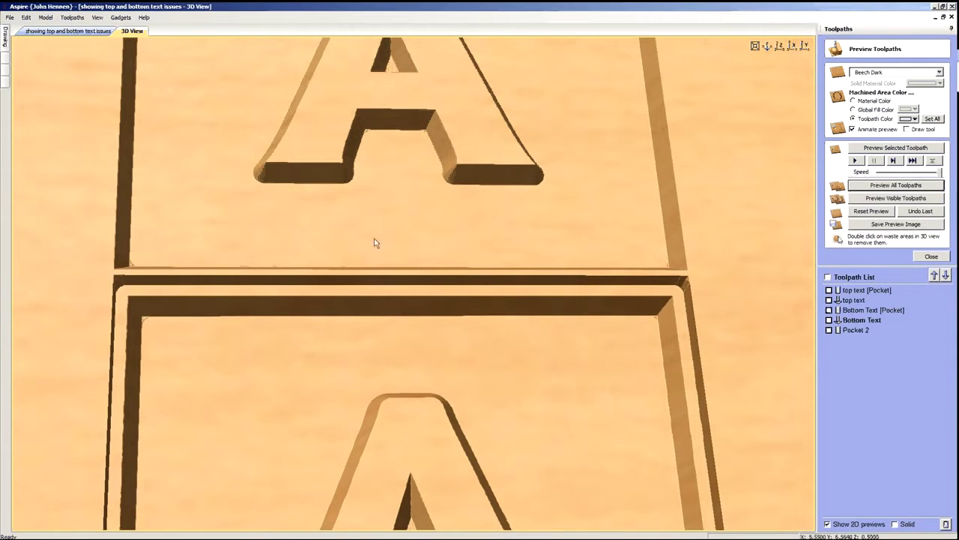
scroll(456, 352, "down", 3)
left_click_drag(456, 352, 512, 346)
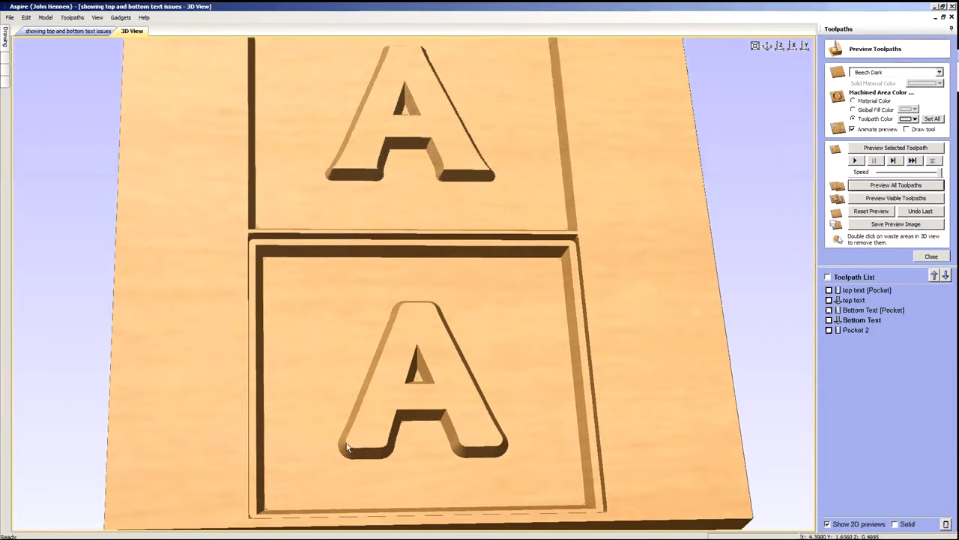
left_click_drag(407, 330, 397, 370)
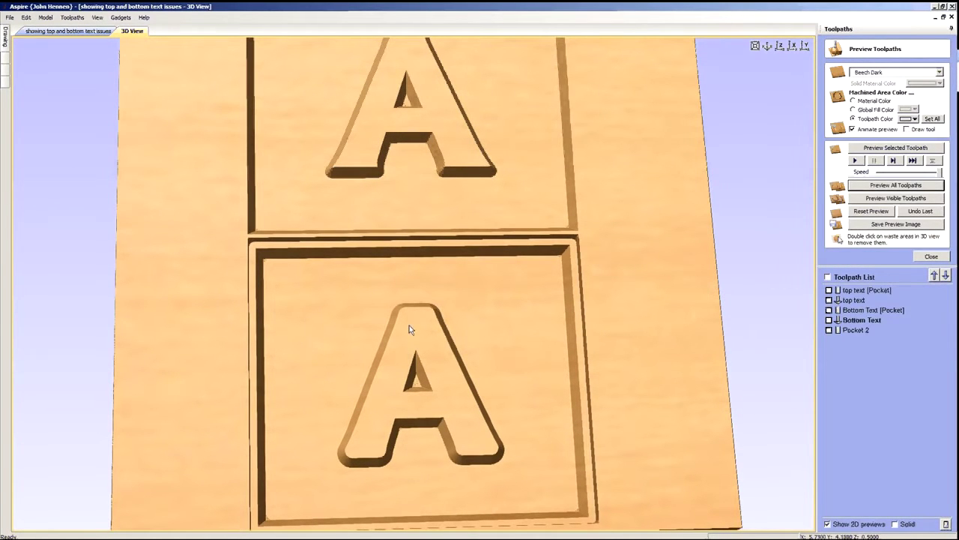
left_click_drag(407, 180, 421, 310)
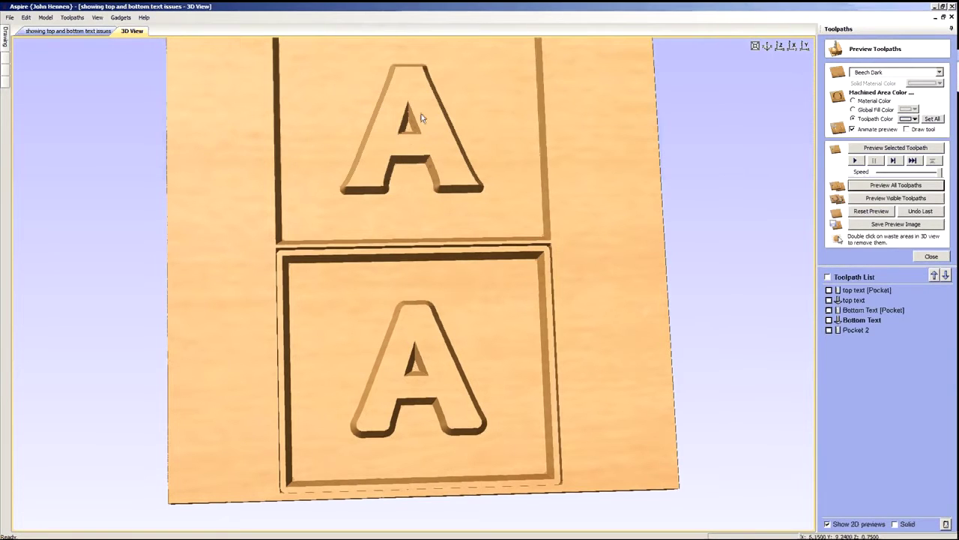
left_click_drag(388, 316, 424, 346)
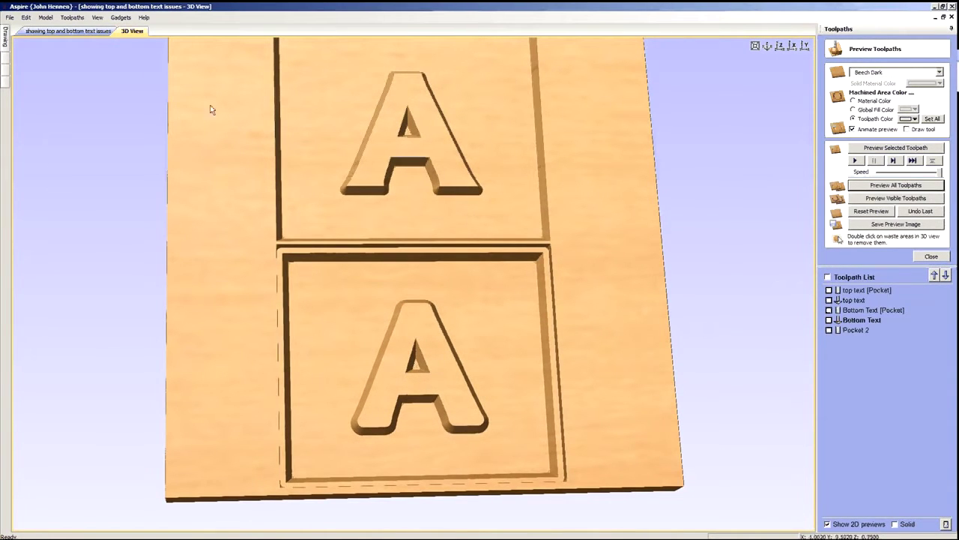
- Return to the 2D drawing and deselect the lower letter A and its border to review both letters beside the V-bit sketch
left_click(99, 33)
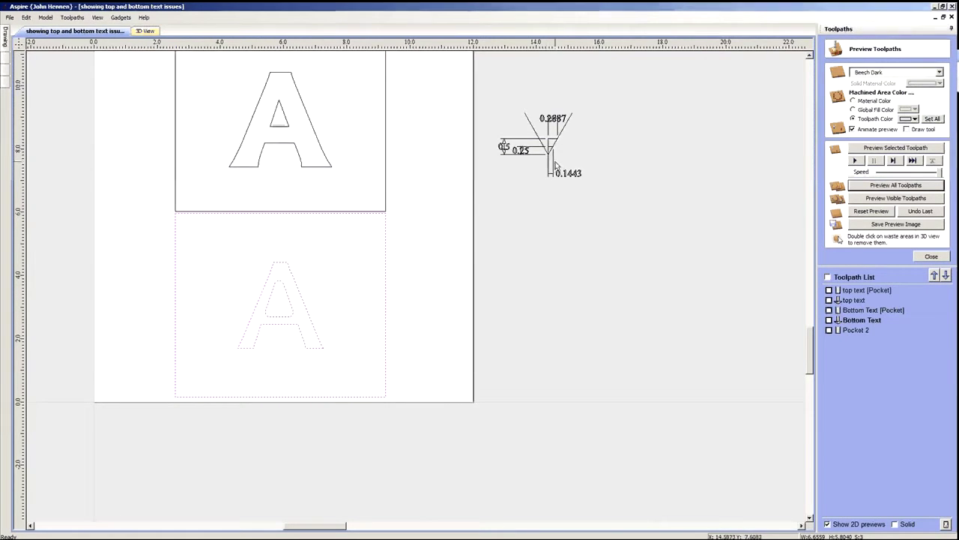
left_click(525, 214)
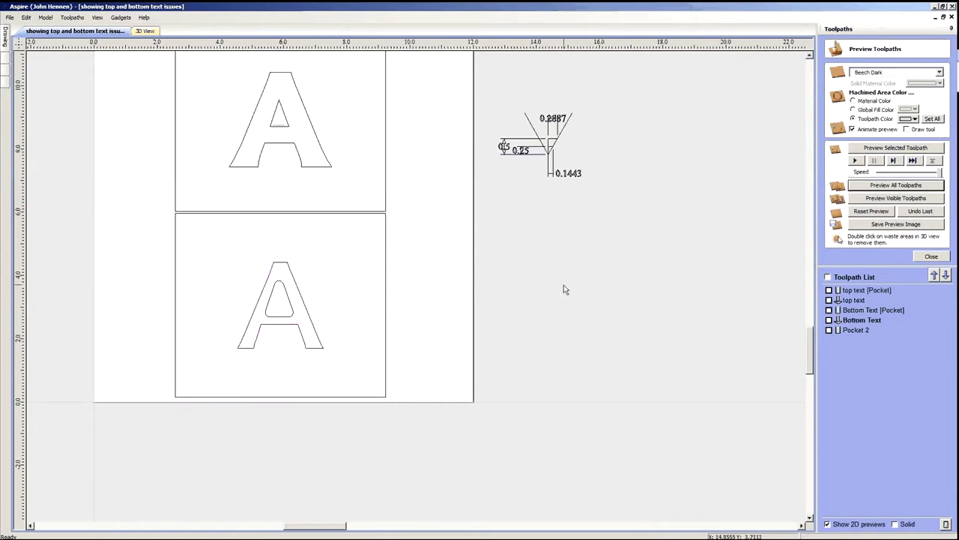
scroll(563, 312, "down", 3)
scroll(481, 256, "up", 2)
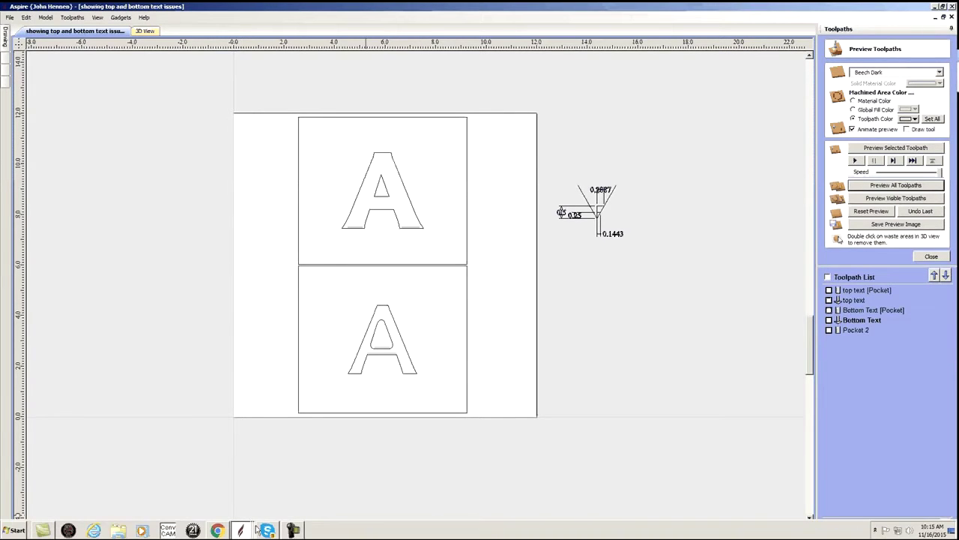
- Switch to the Thanks Giving Stacked Text project and make its Family & Food layer visible
left_click(242, 530)
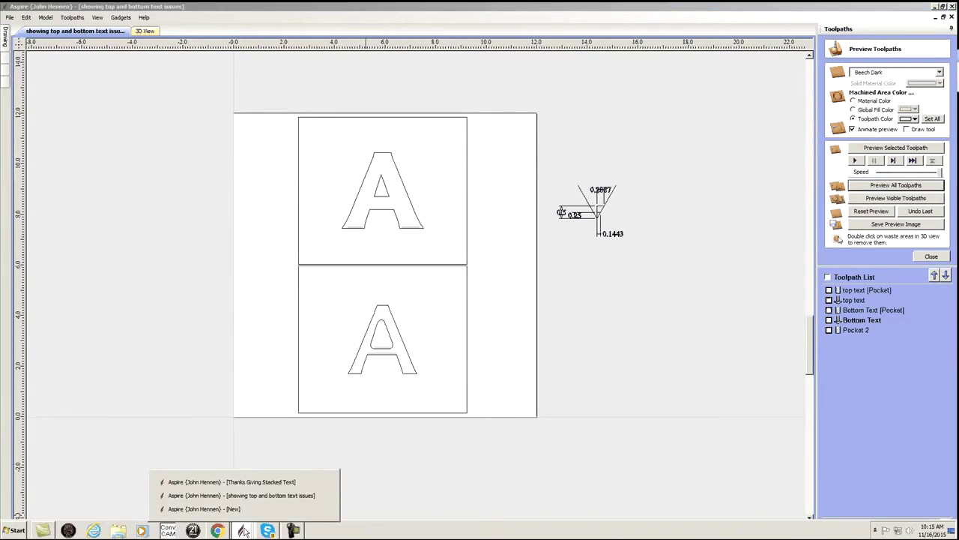
left_click(242, 482)
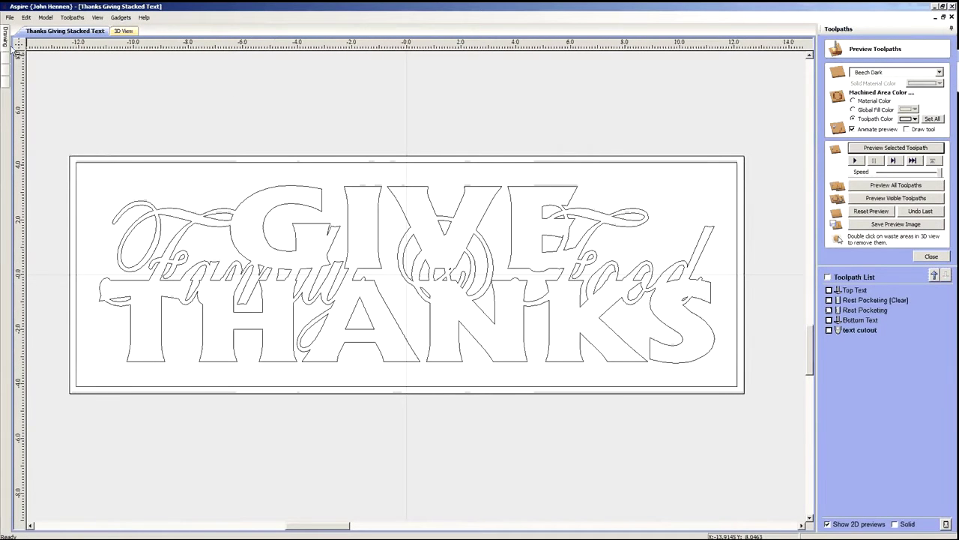
mouse_move(6, 42)
left_click(105, 112)
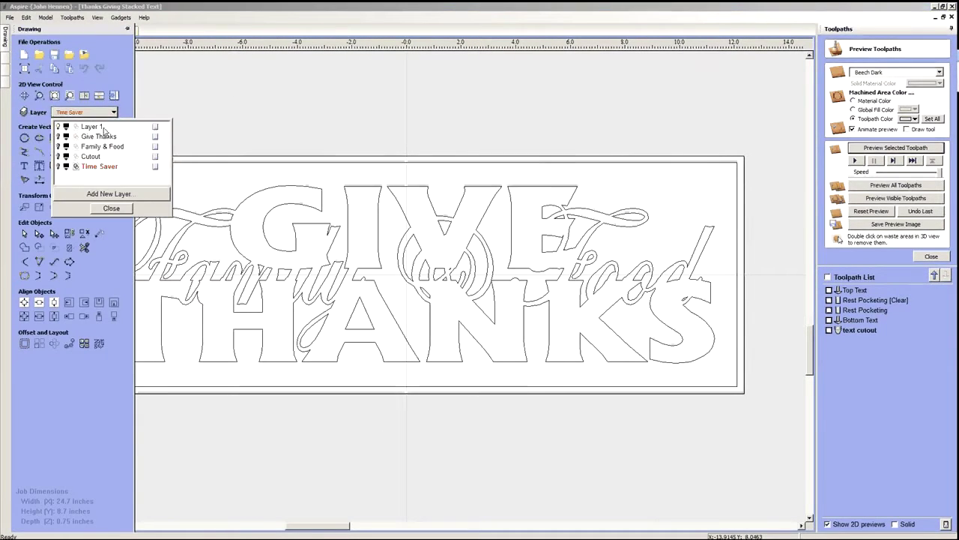
left_click(59, 146)
left_click(106, 208)
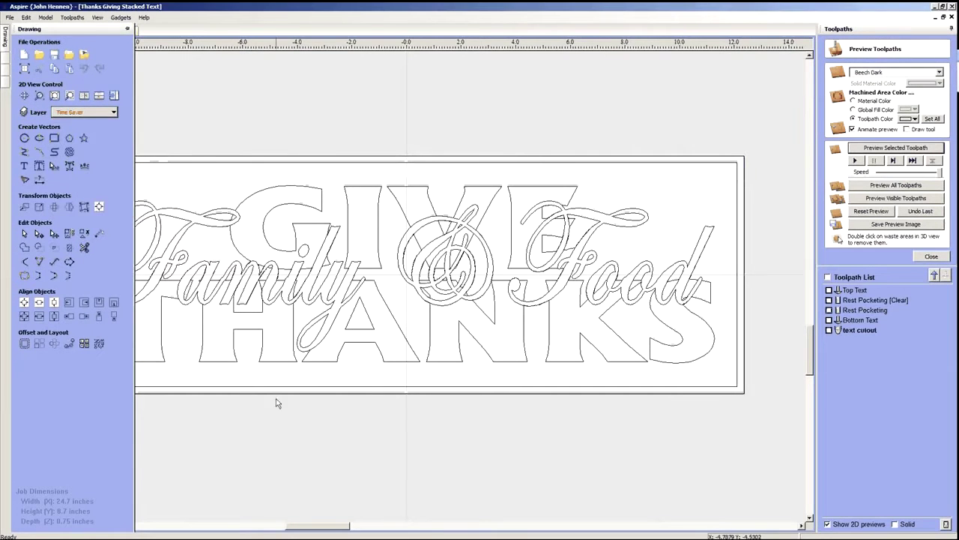
scroll(402, 323, "up", 2)
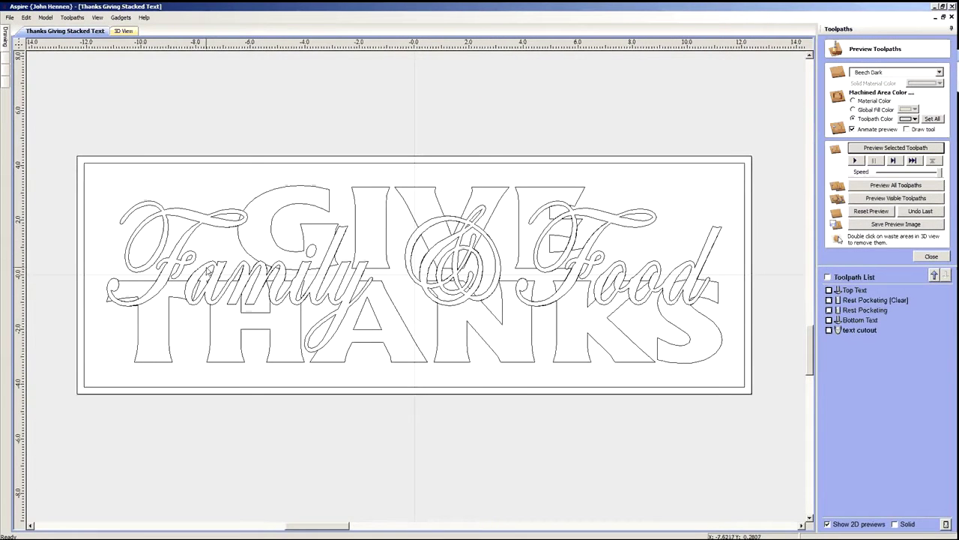
- Check the font and text settings of the spare GIVE THANKS text beside the sign, leaving them as they are
scroll(390, 296, "down", 5)
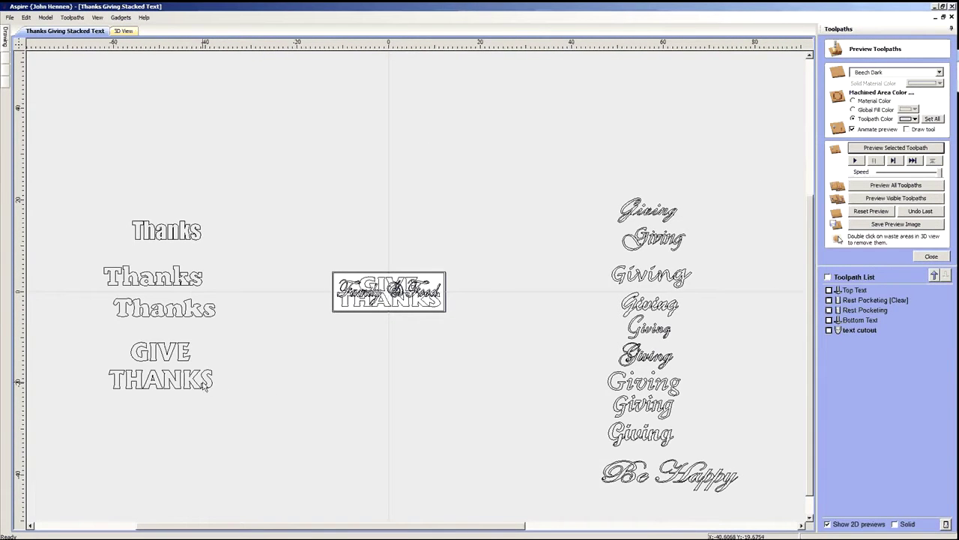
scroll(171, 311, "up", 1)
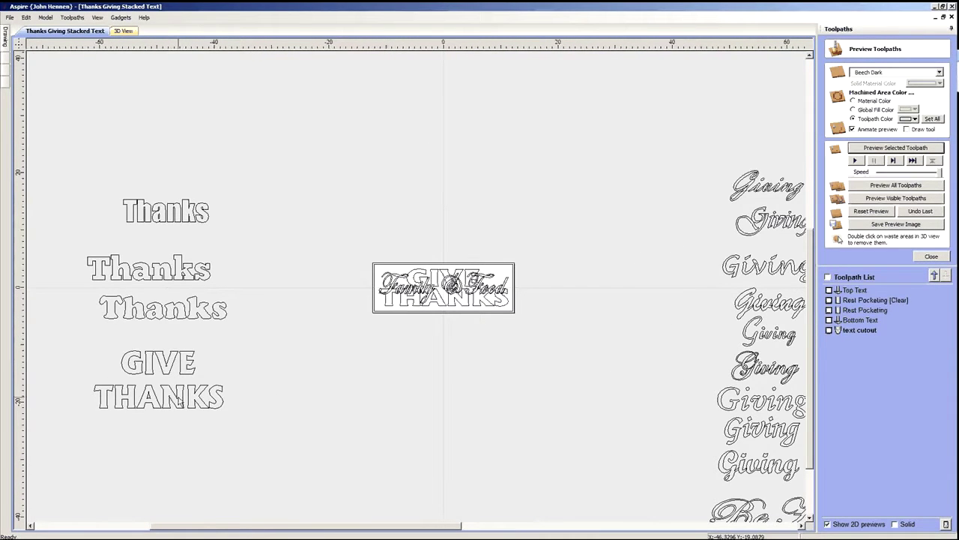
left_click(192, 402)
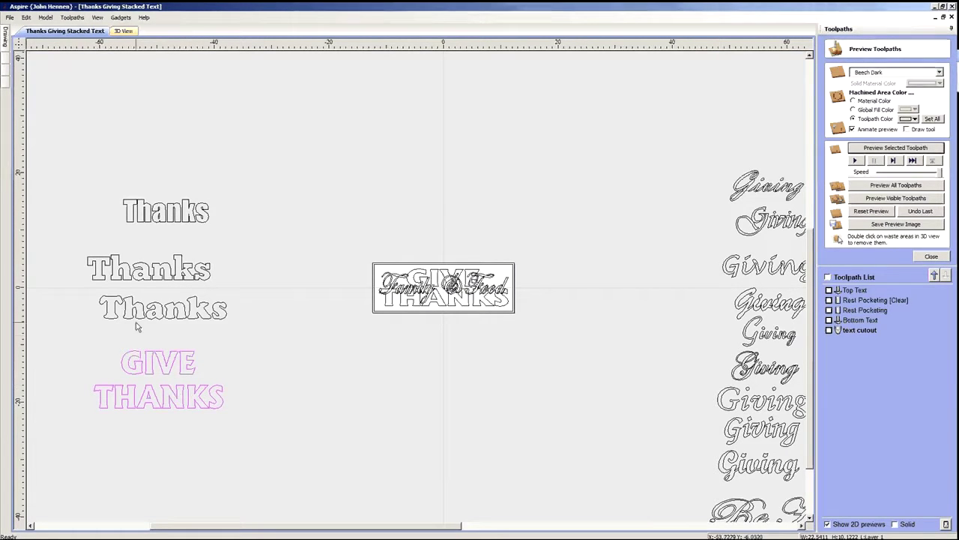
left_click(5, 40)
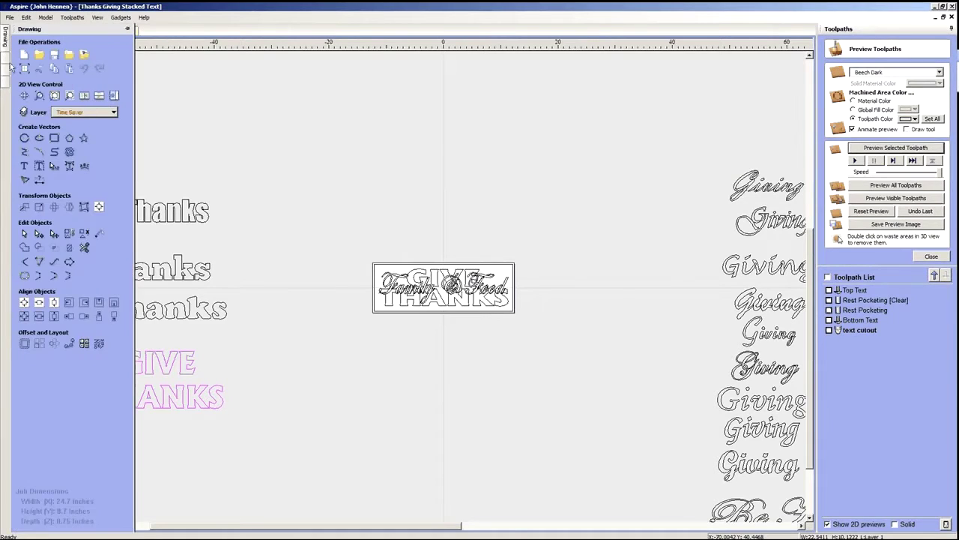
left_click(32, 157)
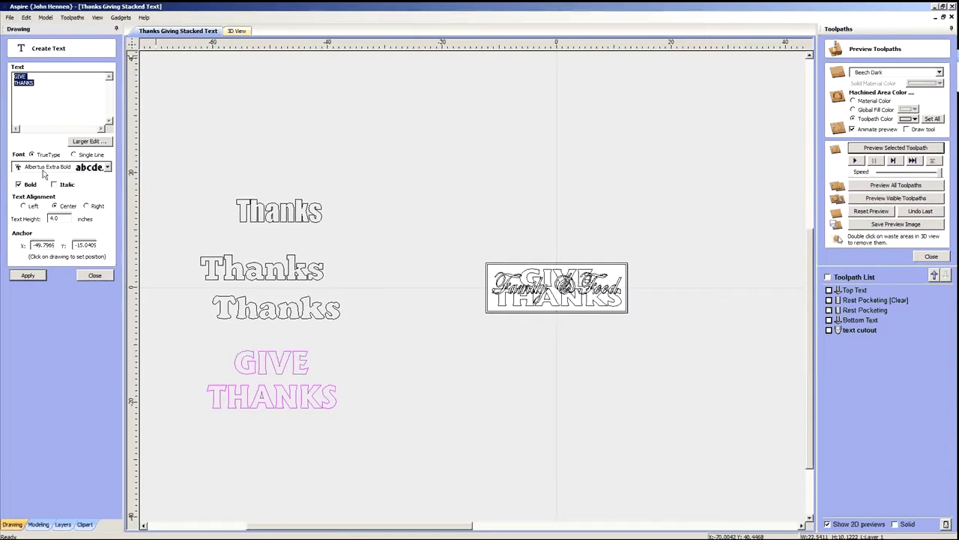
left_click(95, 275)
left_click(438, 369)
- Check the font settings of the Be Happy text and review the stacked GIVE THANKS and Family & Food sign layout
scroll(362, 326, "down", 3)
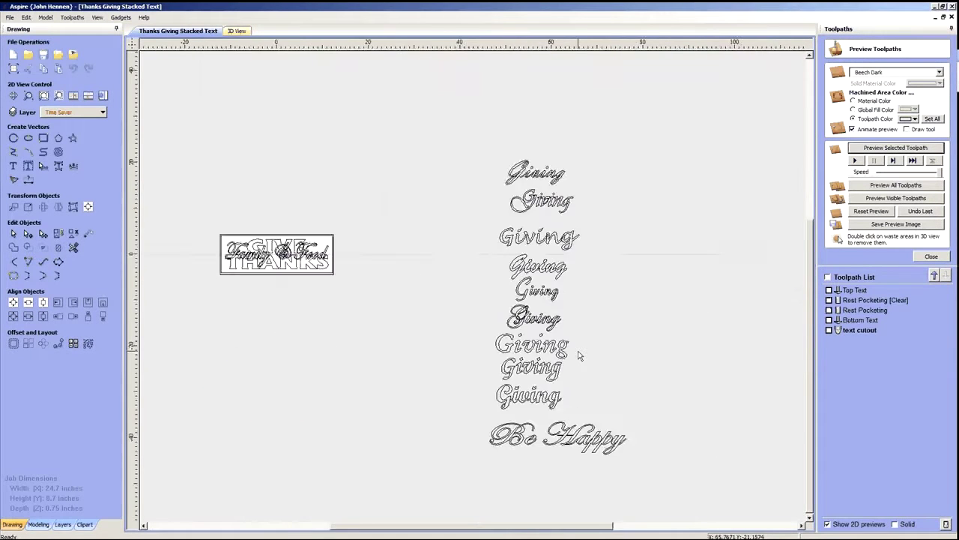
scroll(578, 353, "up", 3)
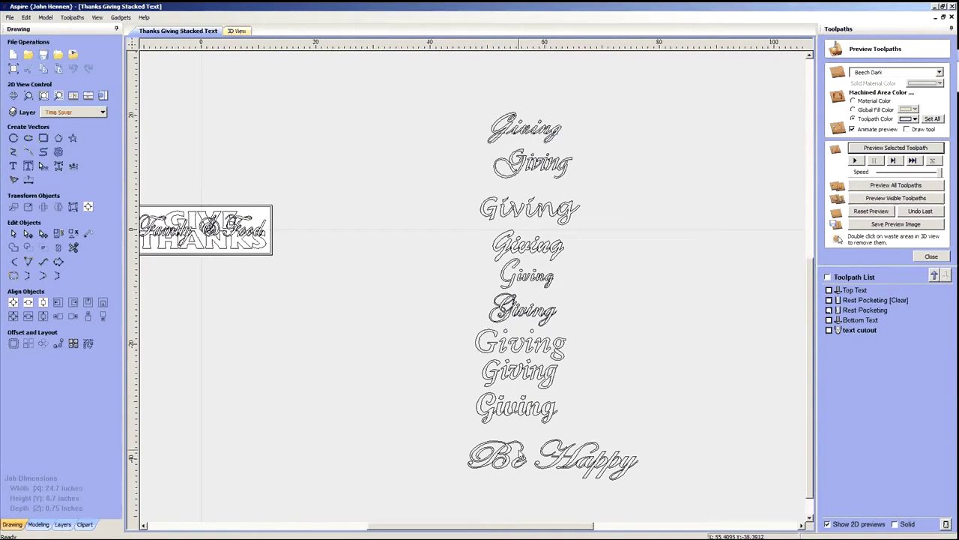
left_click(559, 461)
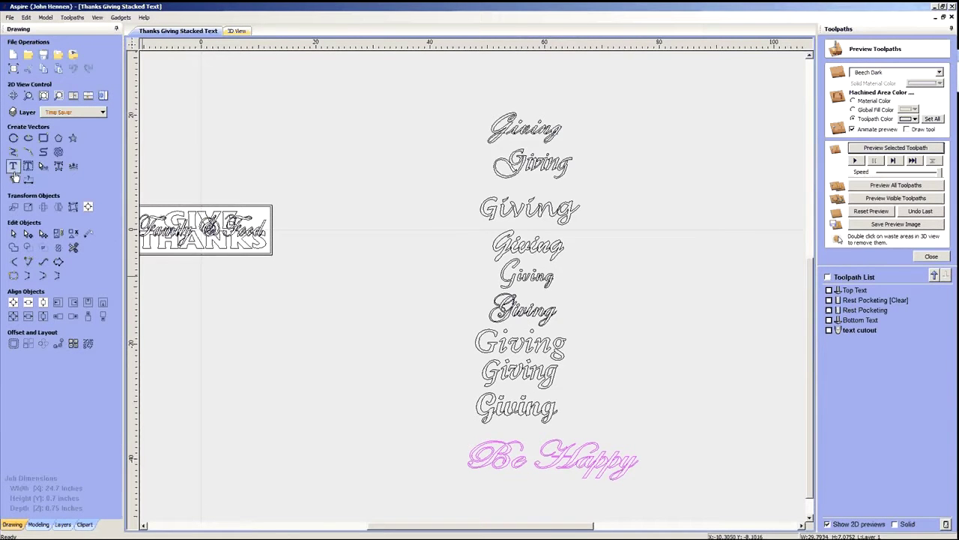
left_click(13, 167)
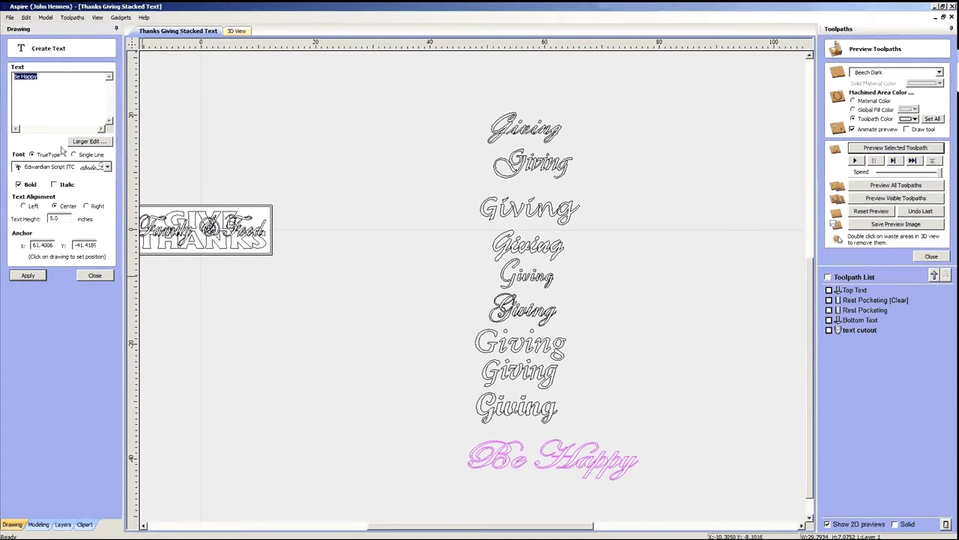
left_click(95, 275)
left_click(297, 300)
scroll(285, 300, "down", 2)
scroll(234, 300, "up", 3)
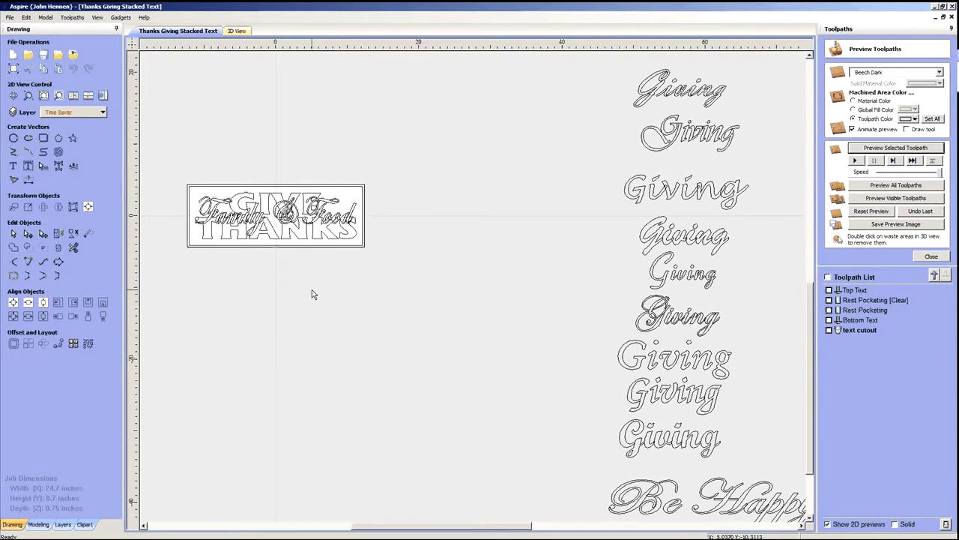
scroll(420, 335, "down", 2)
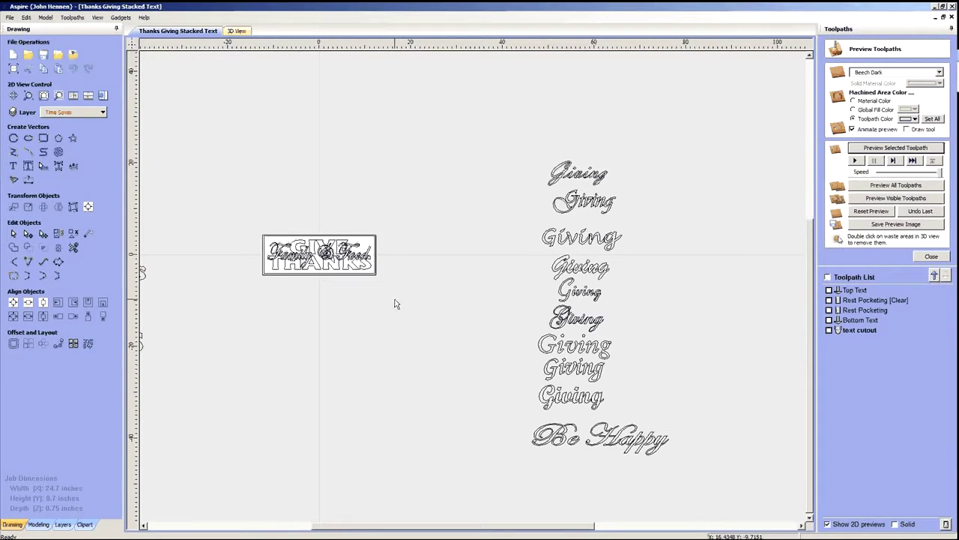
scroll(396, 304, "up", 3)
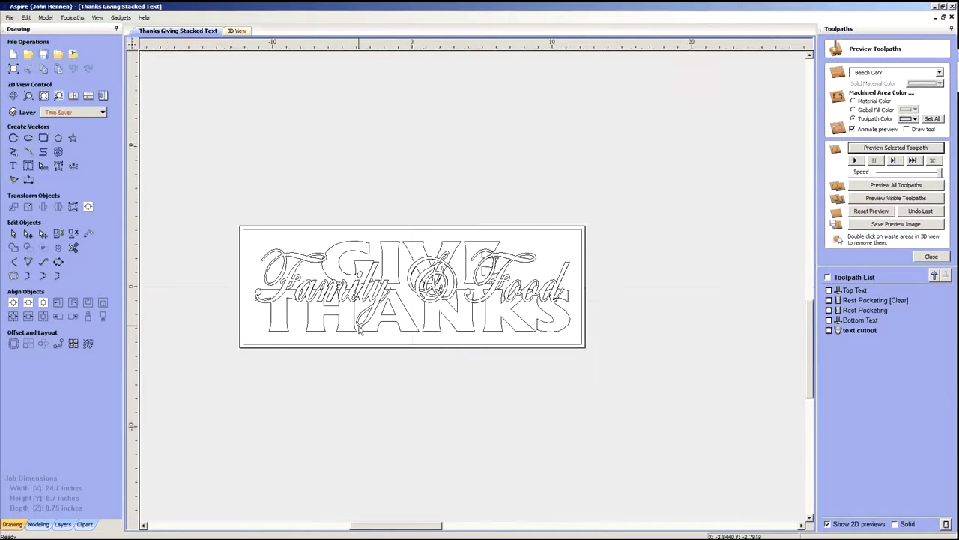
scroll(360, 332, "up", 3)
scroll(494, 334, "down", 2)
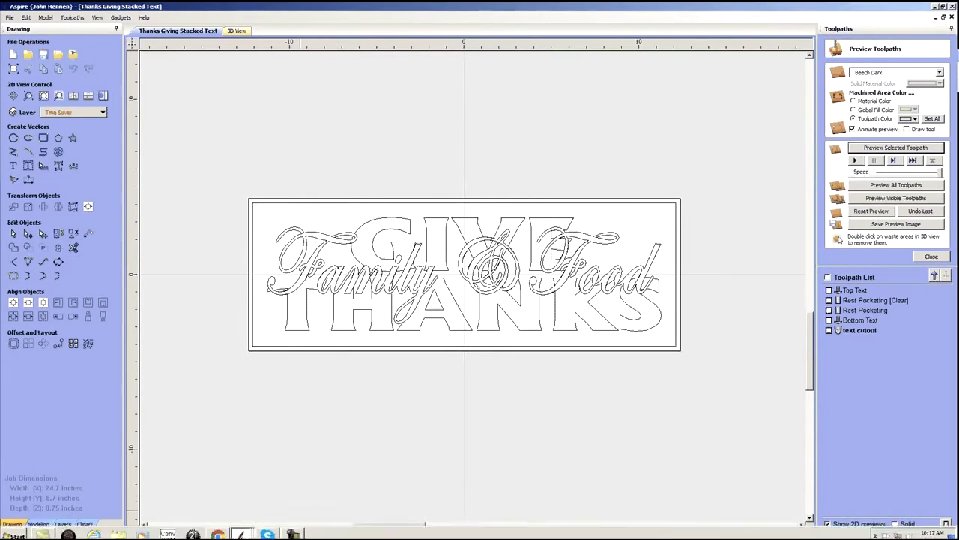
- Switch to the new Aspire job and set its size to 24 inches wide by 8 inches high
left_click(243, 531)
left_click(324, 507)
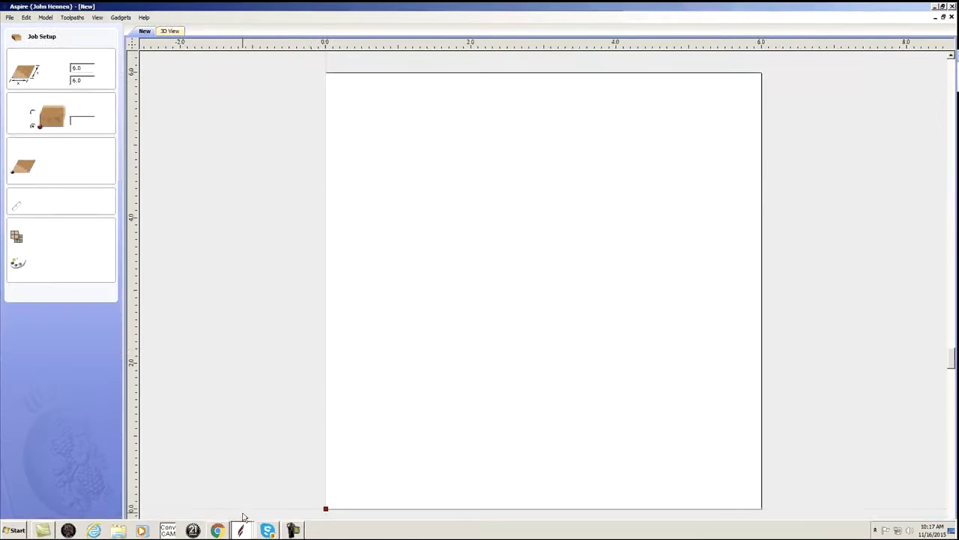
left_click_drag(87, 68, 57, 68)
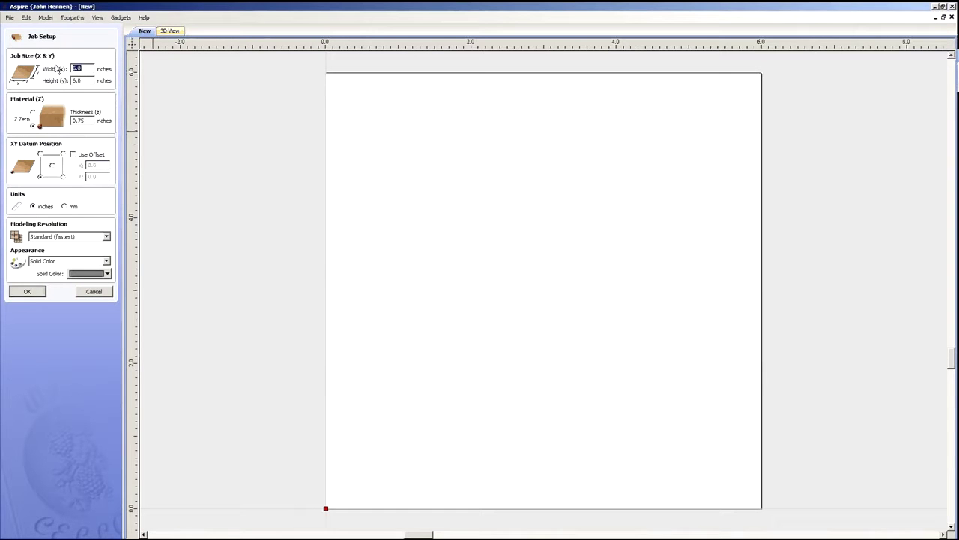
type("24")
type("8")
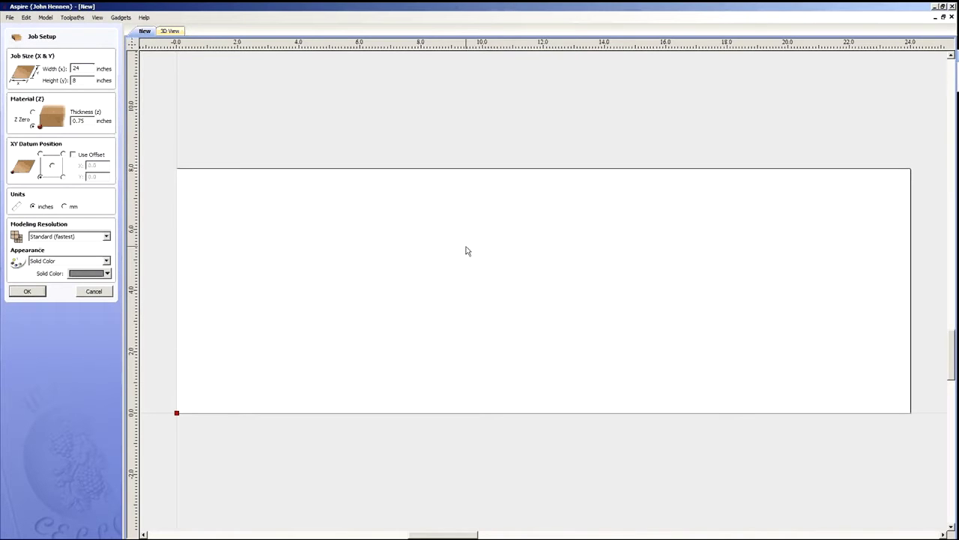
scroll(487, 268, "down", 1)
scroll(483, 268, "up", 1)
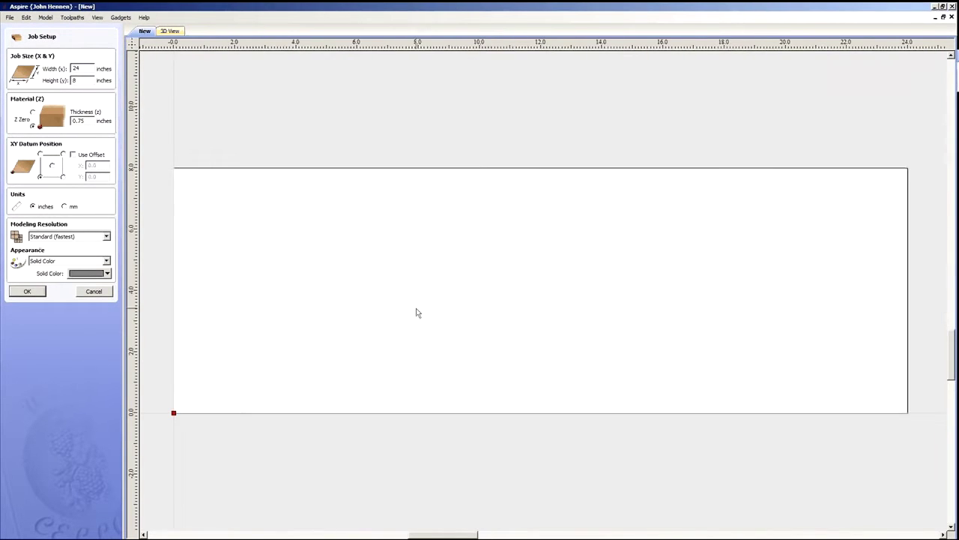
scroll(523, 292, "down", 1)
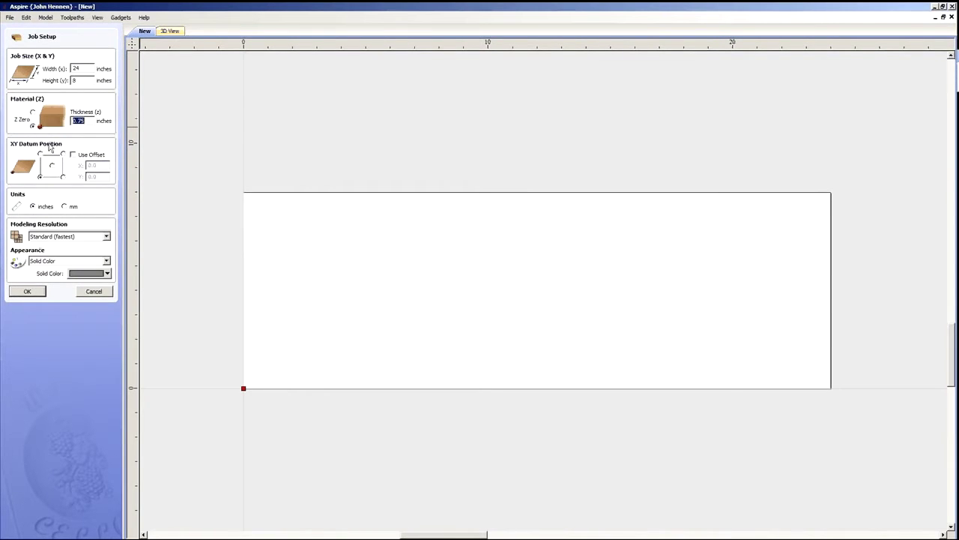
left_click(28, 292)
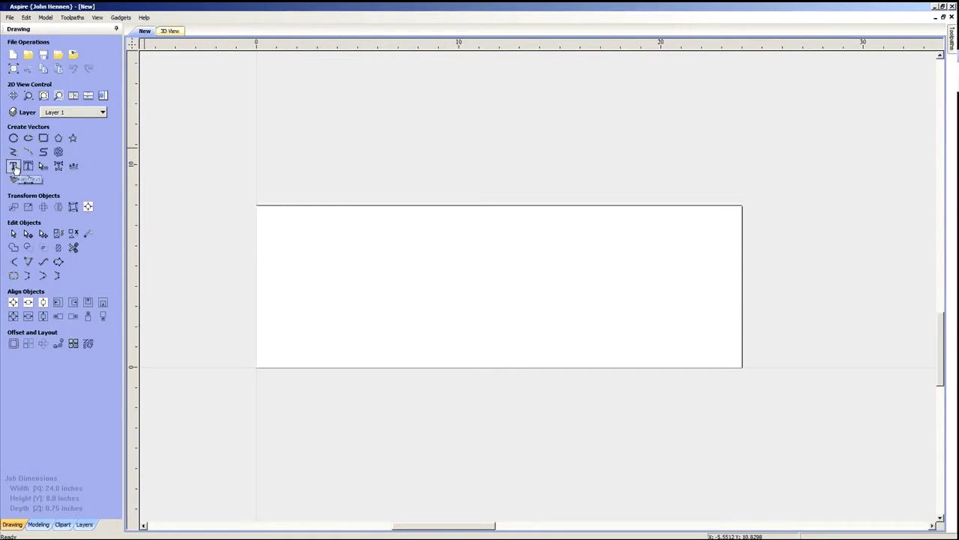
- Create two-line centered text reading GIVE THANKS in Albertus Extra Bold with a 3.0 inch text height
left_click(102, 112)
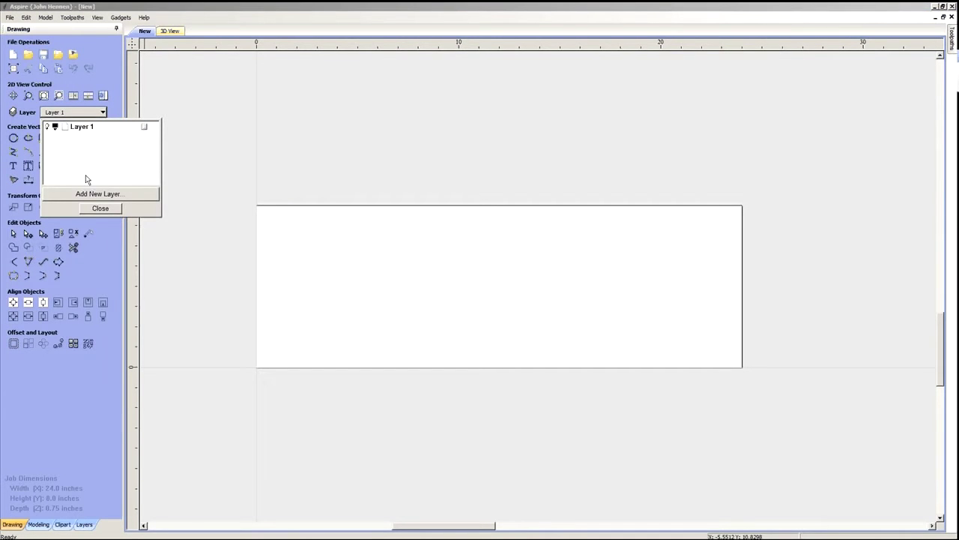
left_click(104, 208)
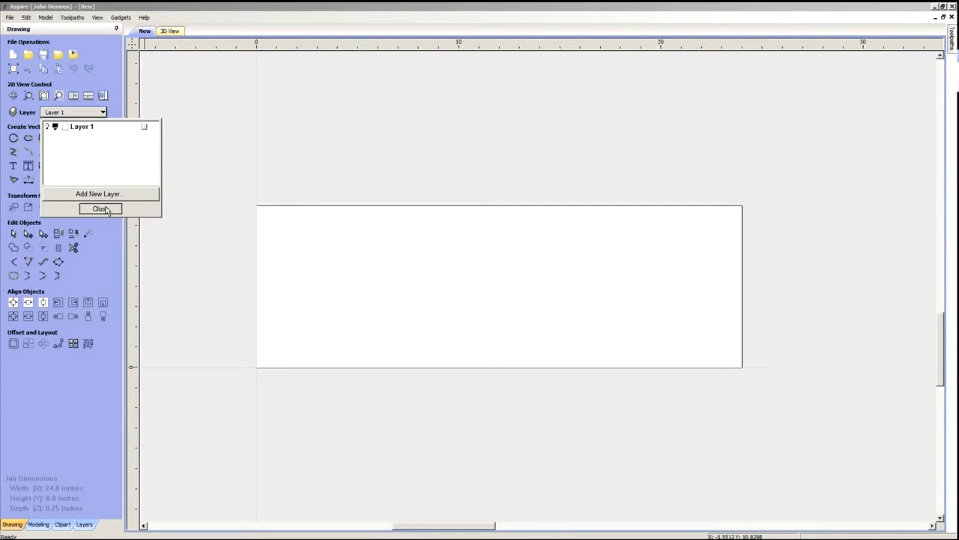
left_click(15, 166)
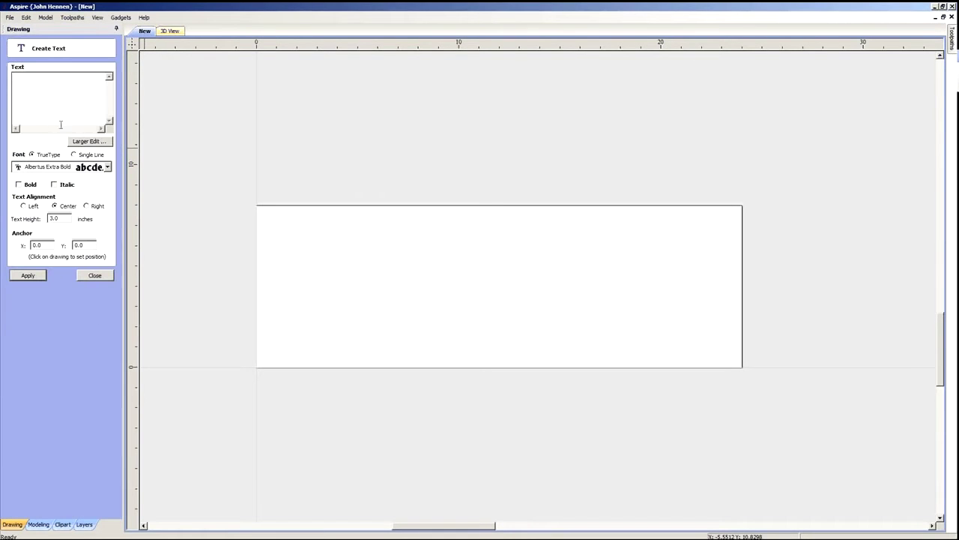
left_click(42, 80)
key("BackSpace")
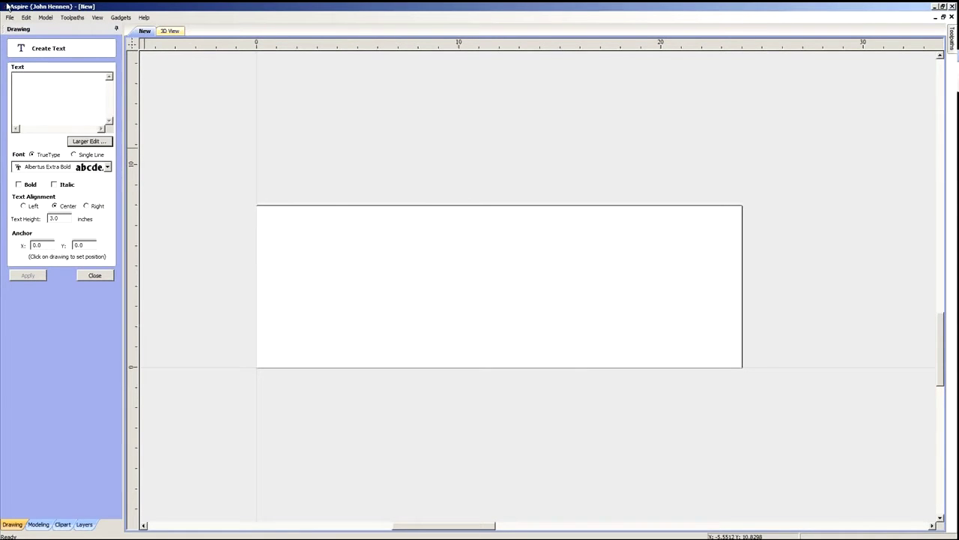
type("f")
key("Return")
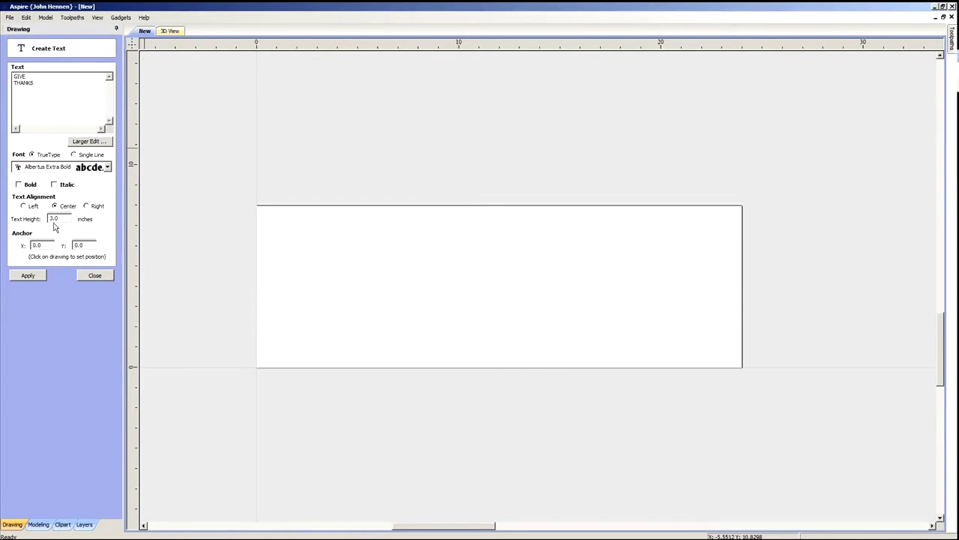
left_click(30, 276)
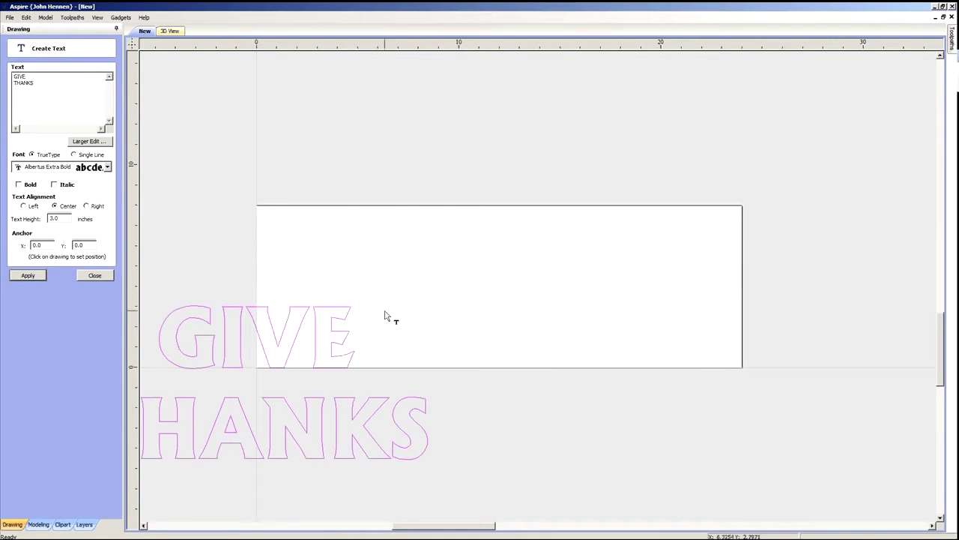
- Try the bold style on the GIVE THANKS text and turn it off again
left_click(19, 184)
left_click(28, 276)
left_click(18, 185)
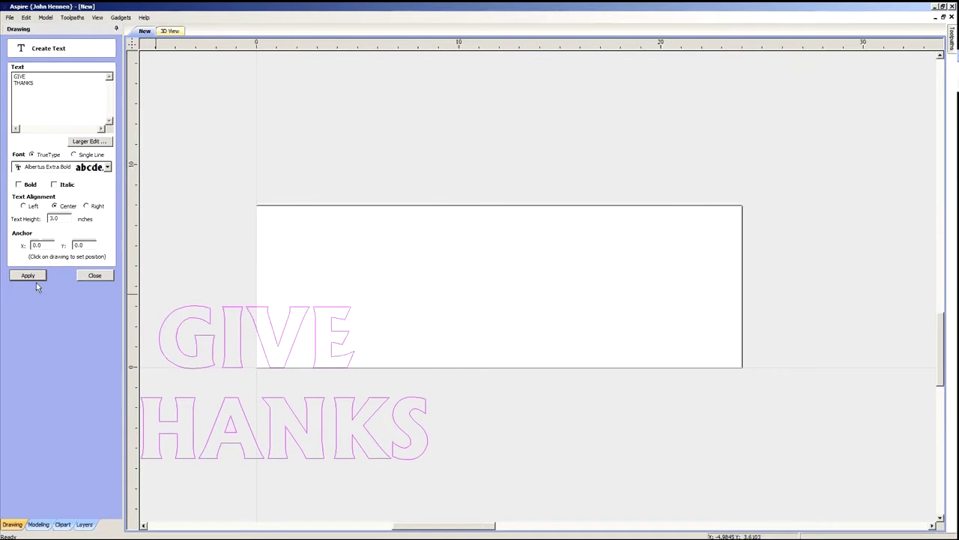
left_click(33, 278)
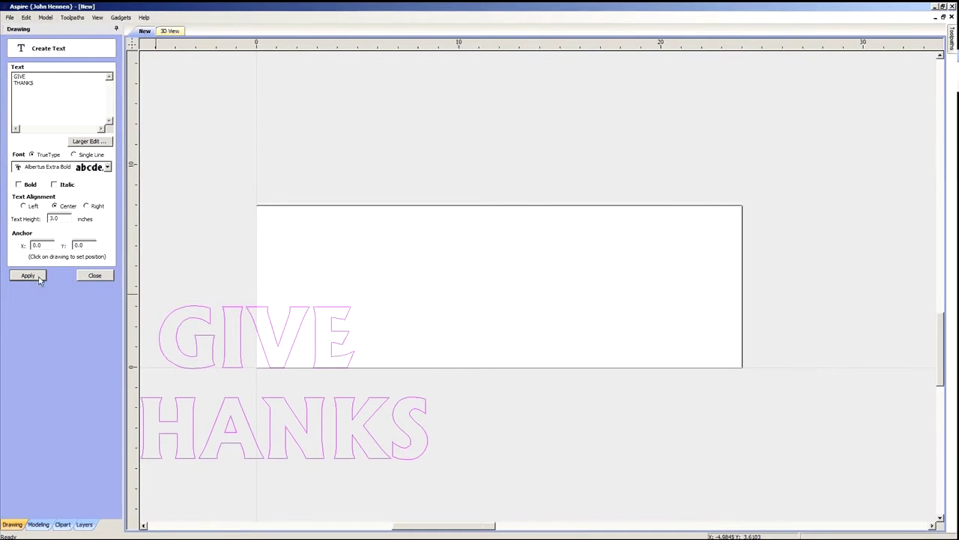
- Finish the text and move GIVE THANKS onto the blank board, roughly centered within its edges
left_click(95, 276)
scroll(430, 295, "down", 4)
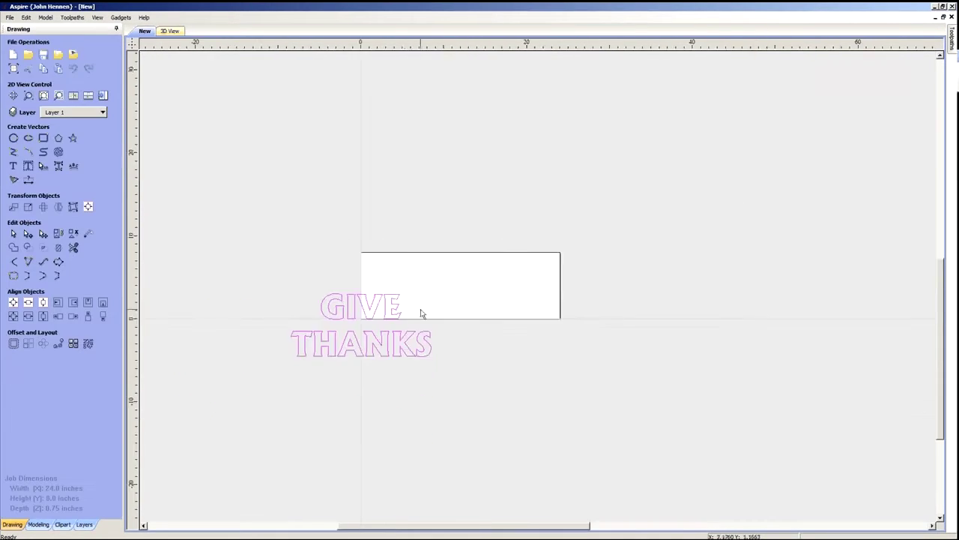
scroll(399, 324, "up", 3)
left_click(392, 310)
left_click_drag(321, 325, 511, 248)
left_click(435, 368)
scroll(404, 341, "down", 2)
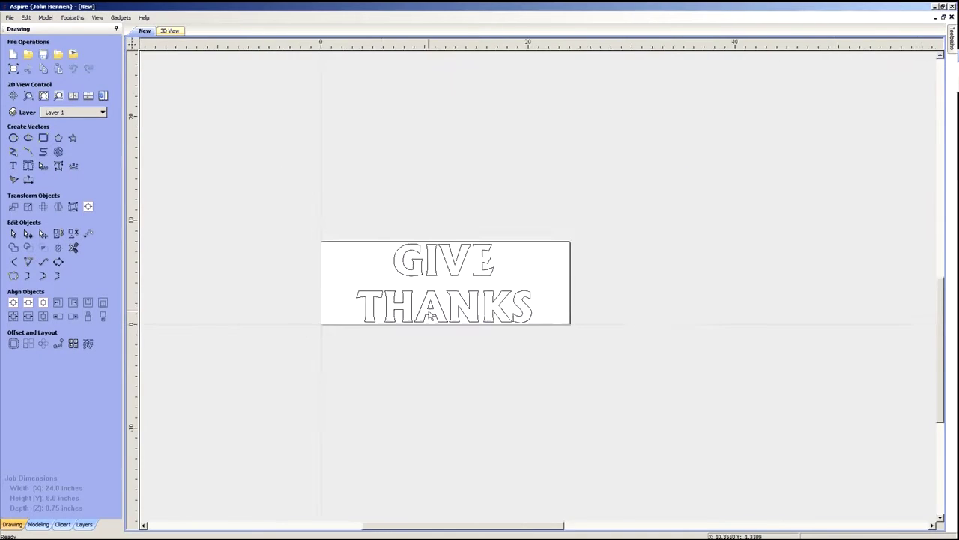
- Create the centered text Family & Food in the Edwardian Script ITC font with a 3.0 inch text height
scroll(478, 309, "up", 2)
scroll(478, 309, "down", 2)
scroll(531, 323, "up", 2)
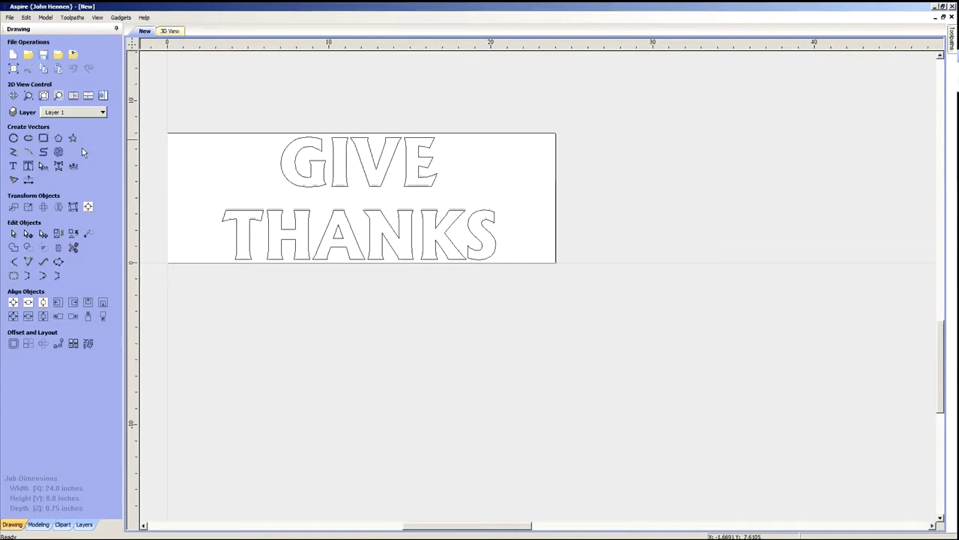
left_click(13, 165)
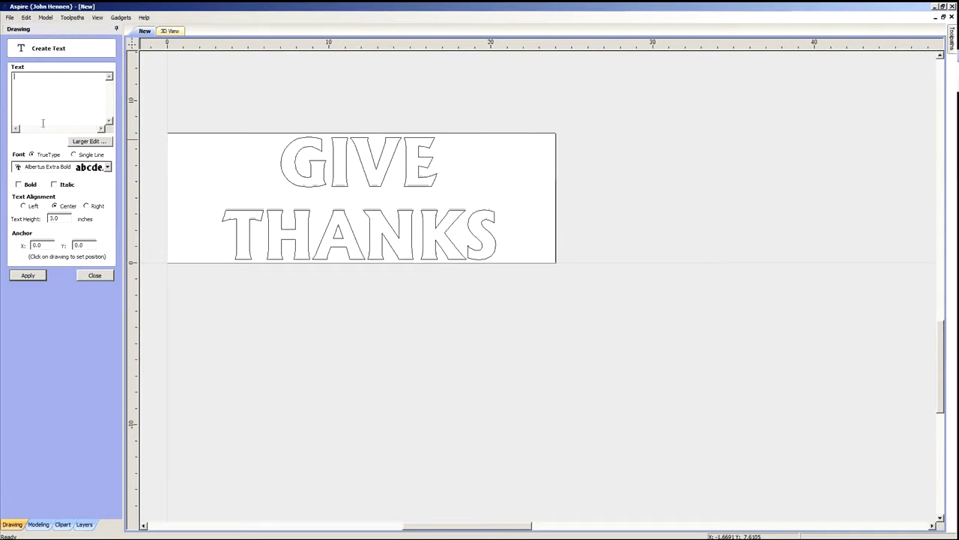
type("FAMI")
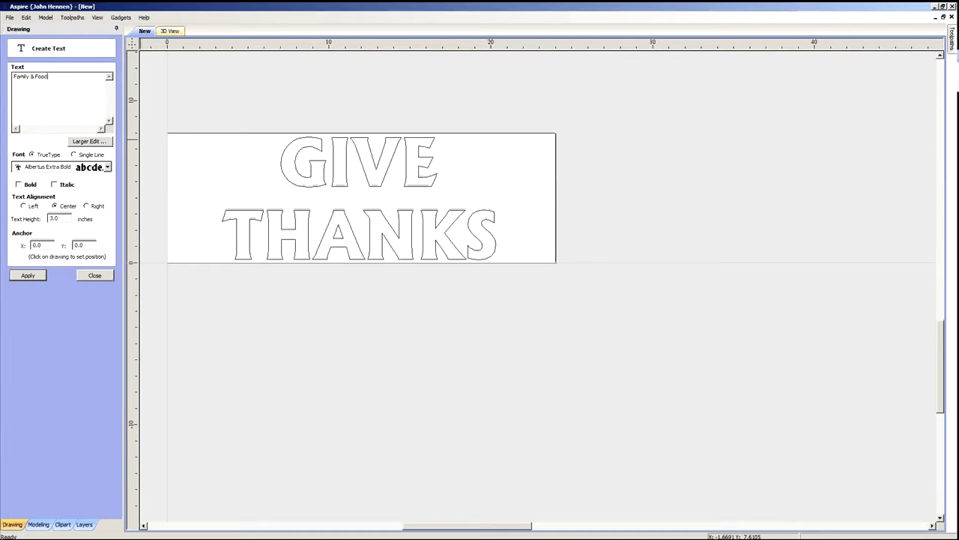
left_click(107, 167)
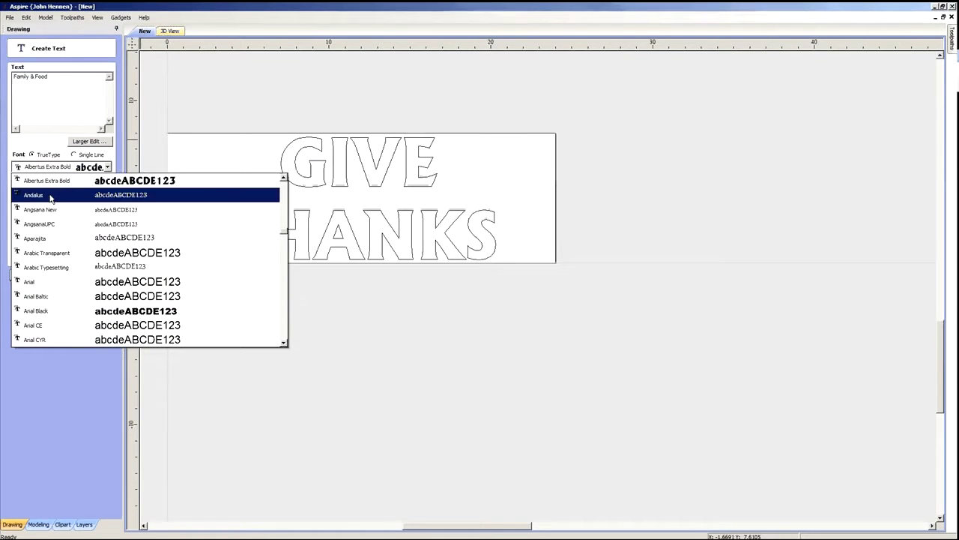
key("e")
scroll(64, 278, "down", 1)
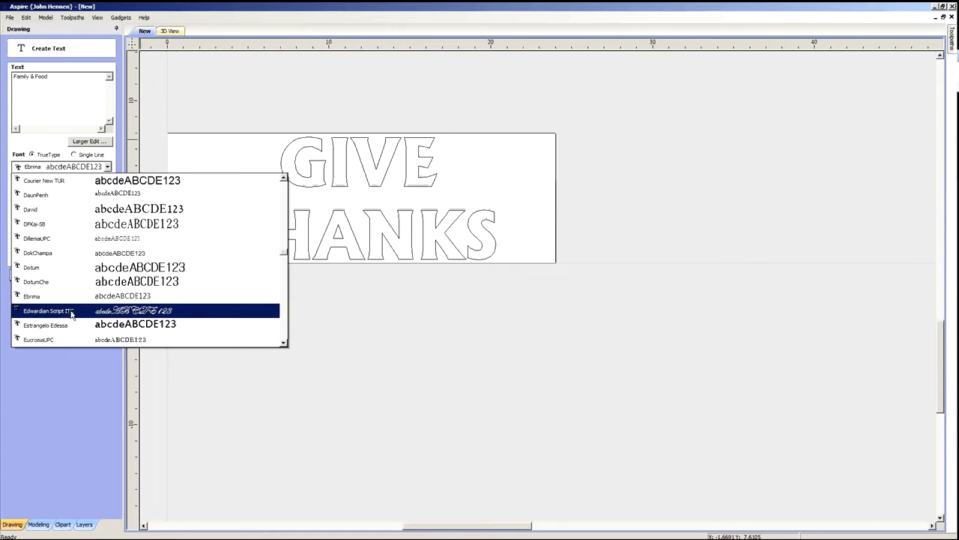
left_click(74, 312)
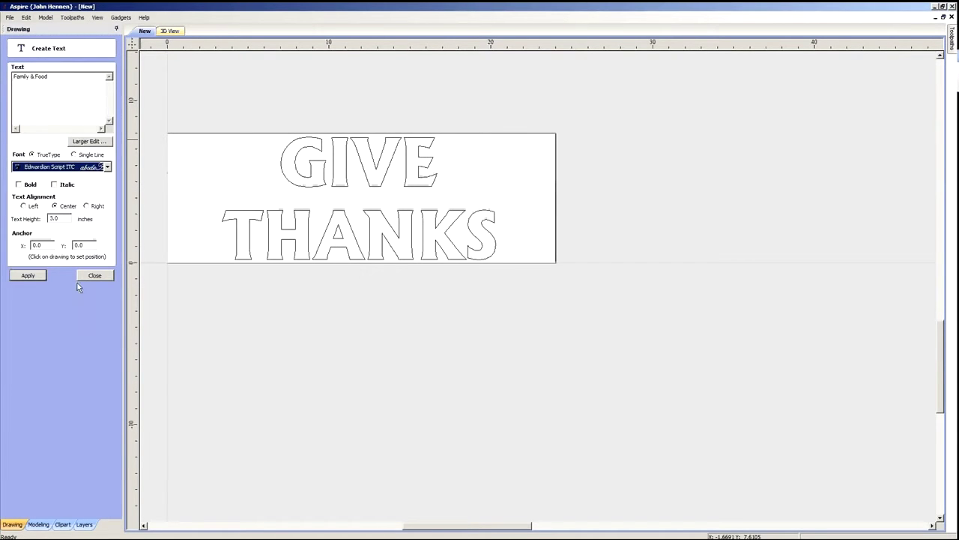
left_click(28, 276)
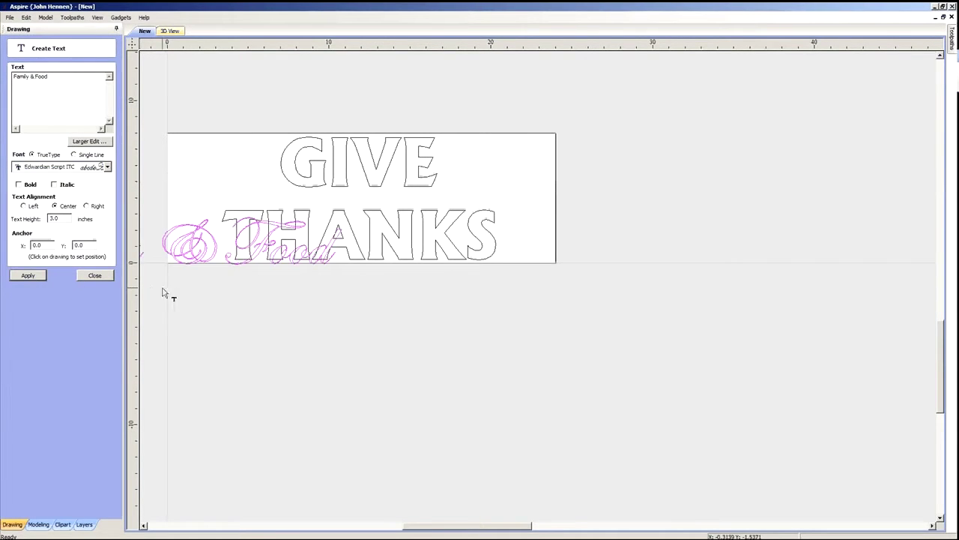
- Move the Family & Food text below the board, make it bold, and finish the text
scroll(267, 253, "down", 2)
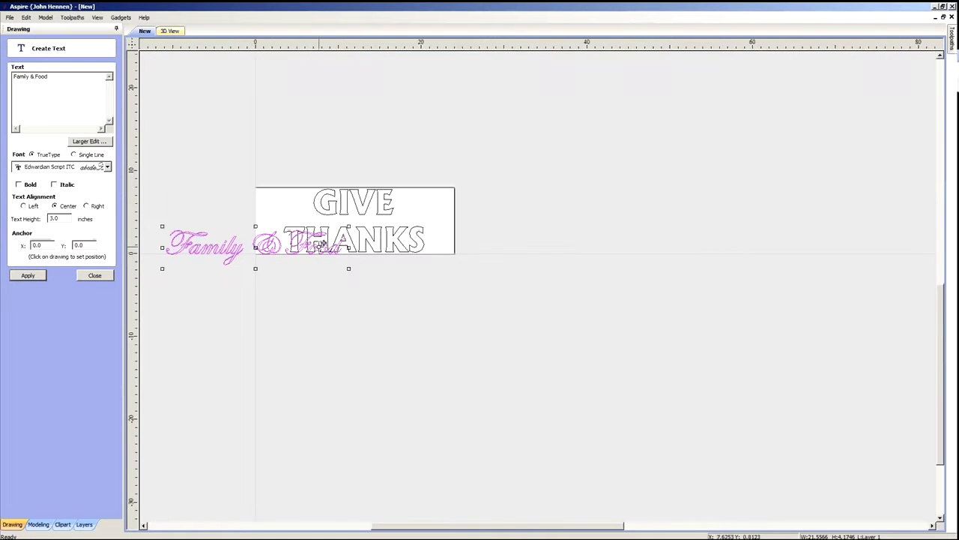
left_click_drag(257, 244, 368, 311)
scroll(368, 311, "up", 3)
scroll(375, 307, "up", 3)
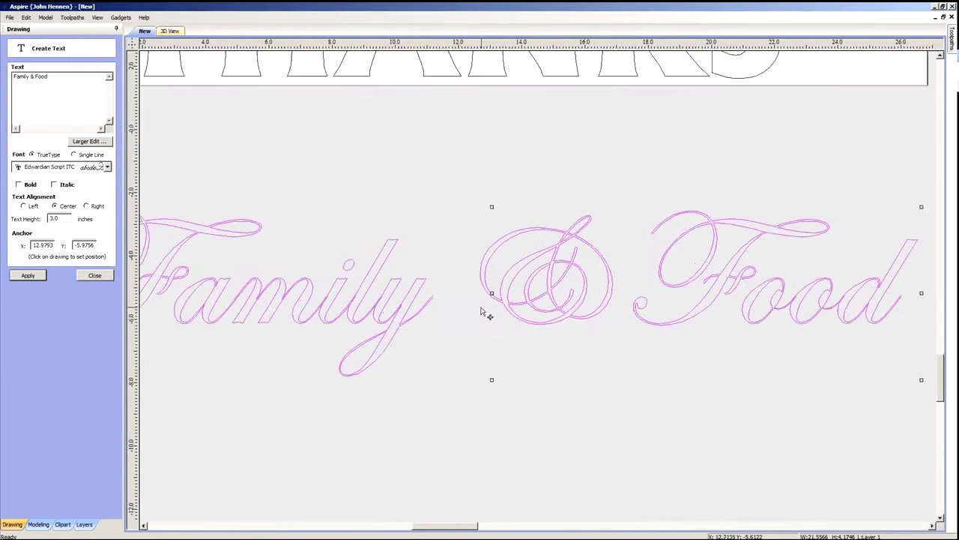
scroll(488, 313, "down", 1)
left_click(19, 185)
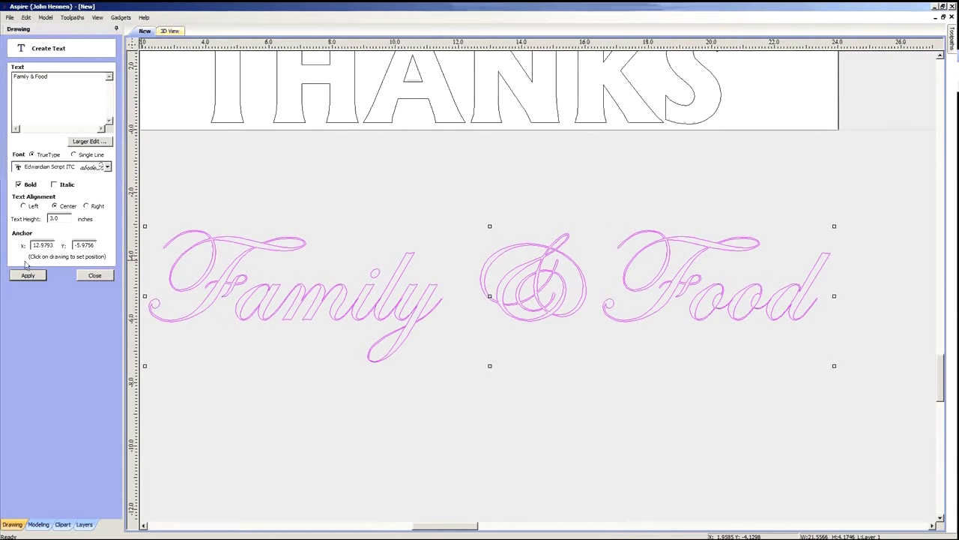
left_click(30, 276)
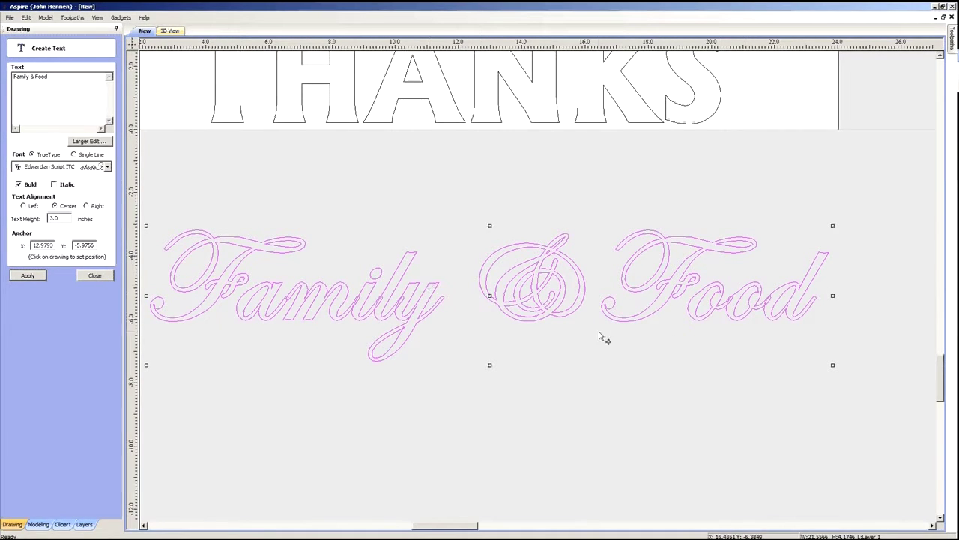
left_click(95, 275)
left_click(424, 439)
- Shift the Family & Food text slightly to the left beneath the board and deselect it
scroll(560, 349, "down", 3)
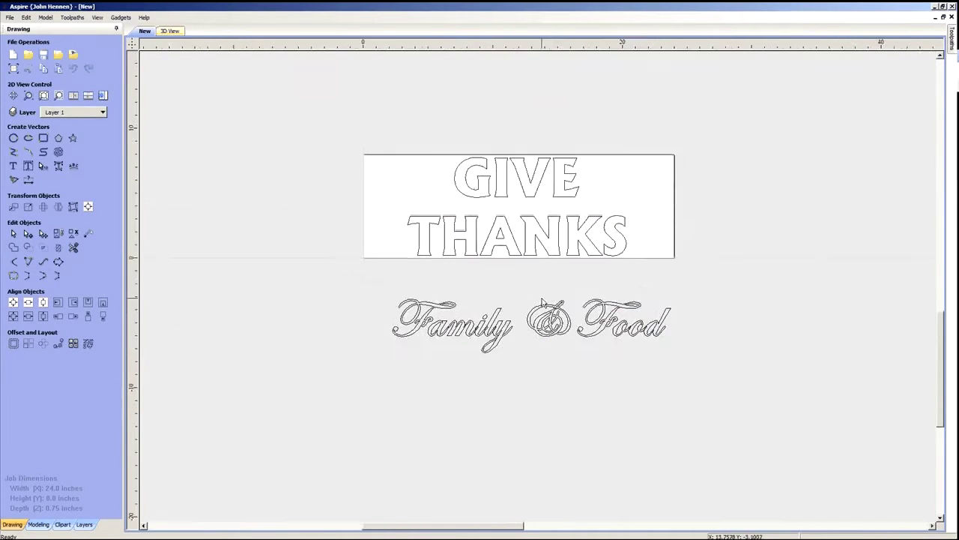
scroll(542, 303, "up", 2)
left_click(468, 345)
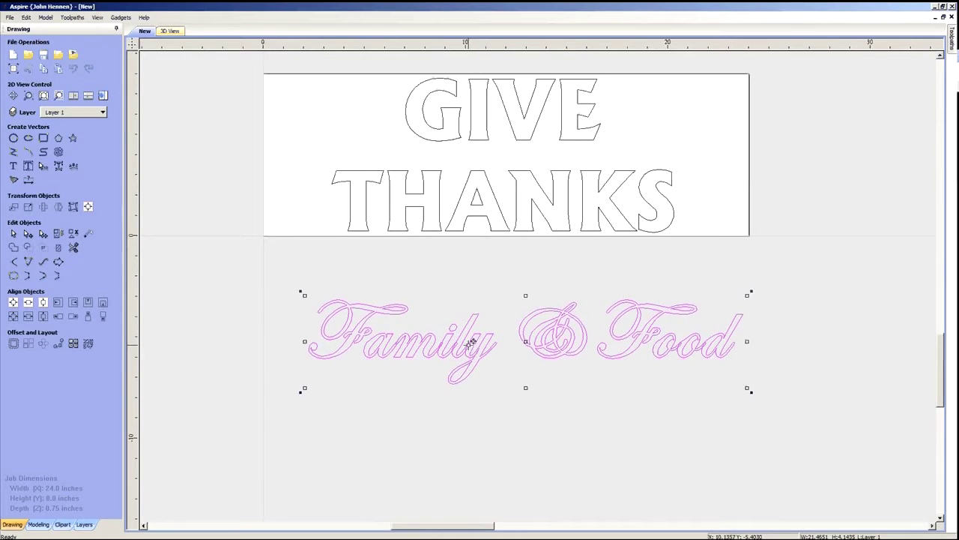
mouse_move(524, 339)
left_mouse_down()
mouse_move(520, 171)
mouse_move(524, 339)
left_mouse_up()
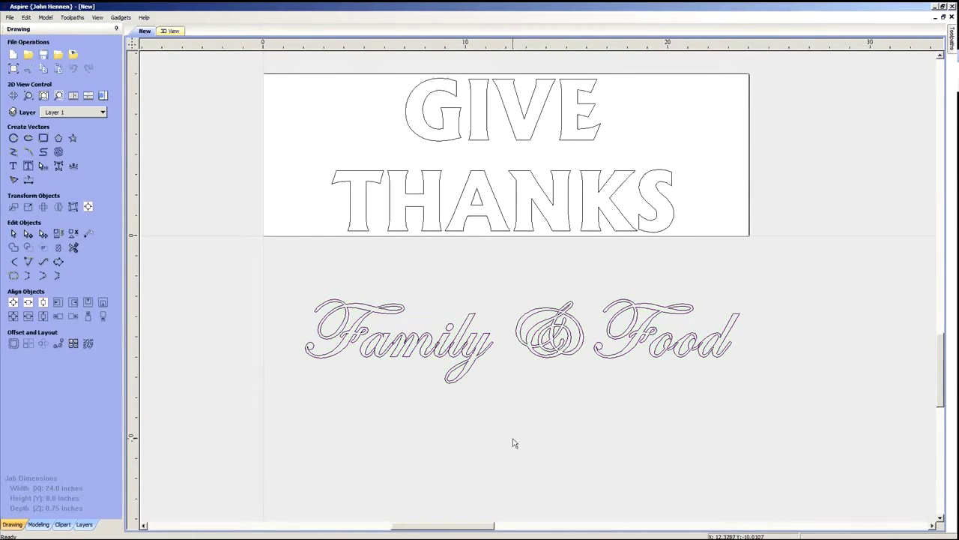
left_click(517, 445)
- Convert the GIVE THANKS text block on the board to curves
scroll(517, 445, "down", 2)
scroll(510, 300, "up", 4)
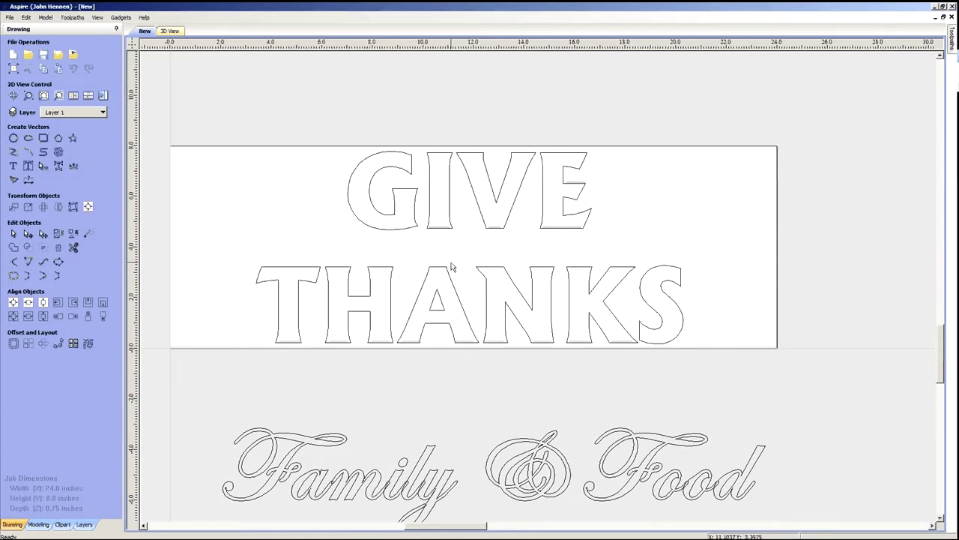
left_click(587, 224)
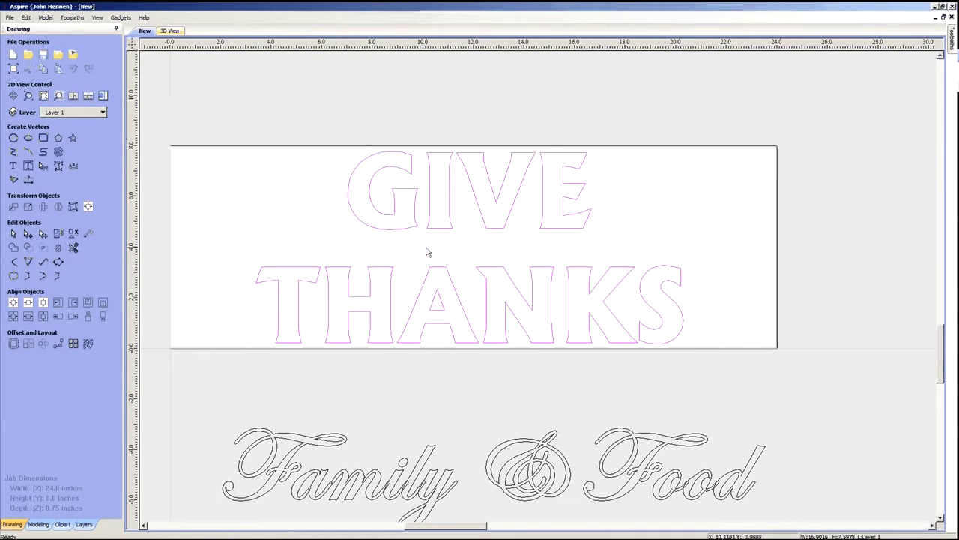
right_click(408, 216)
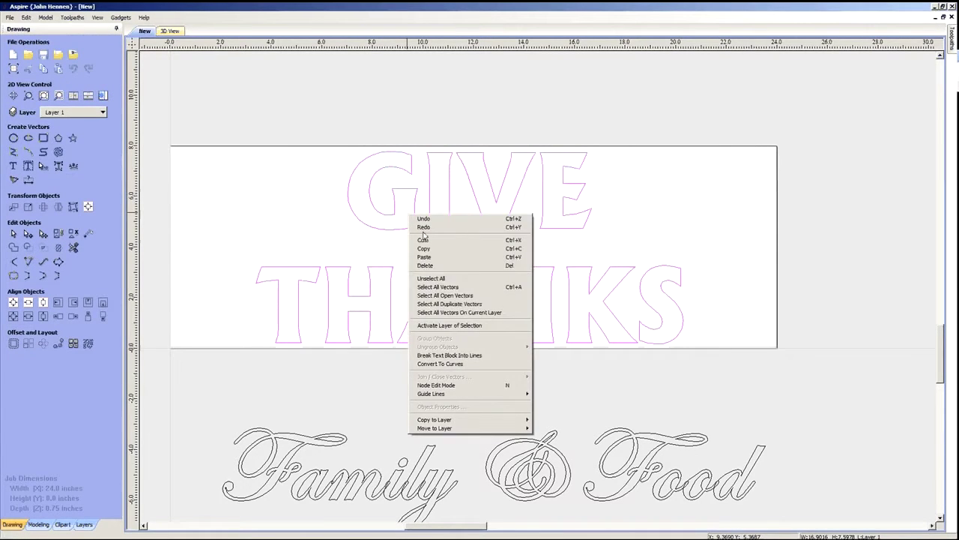
left_click(454, 364)
left_click(627, 133)
- Select only the letters of GIVE and nudge them down closer to THANKS
left_click(566, 172)
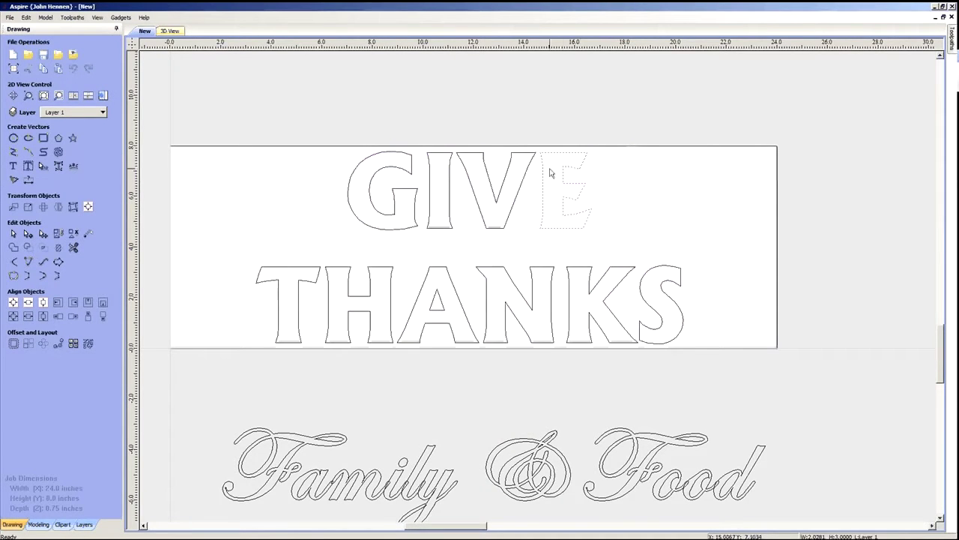
left_click(458, 187)
left_click(432, 188)
left_click(408, 191)
left_click(388, 133)
left_click_drag(313, 118, 652, 249)
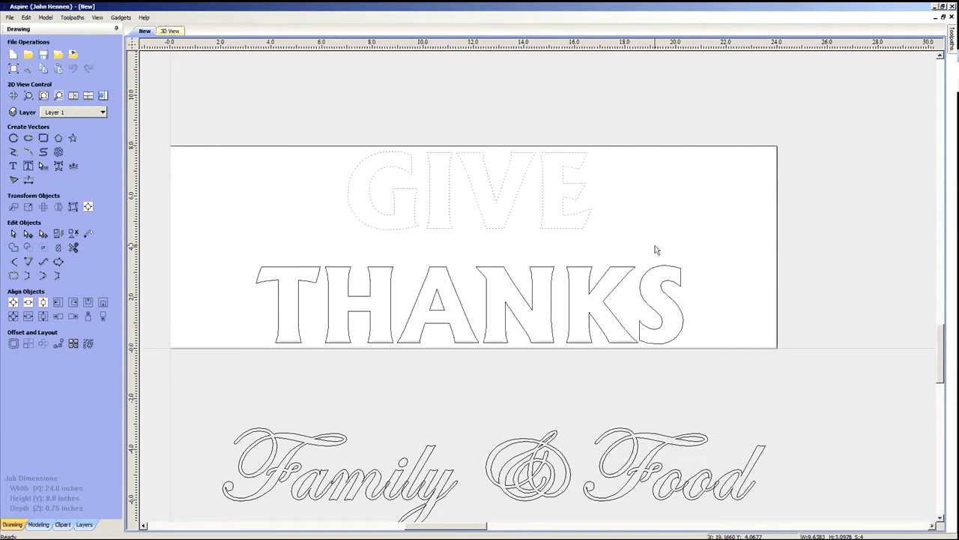
key("Down")
key("Down")
key("Down")
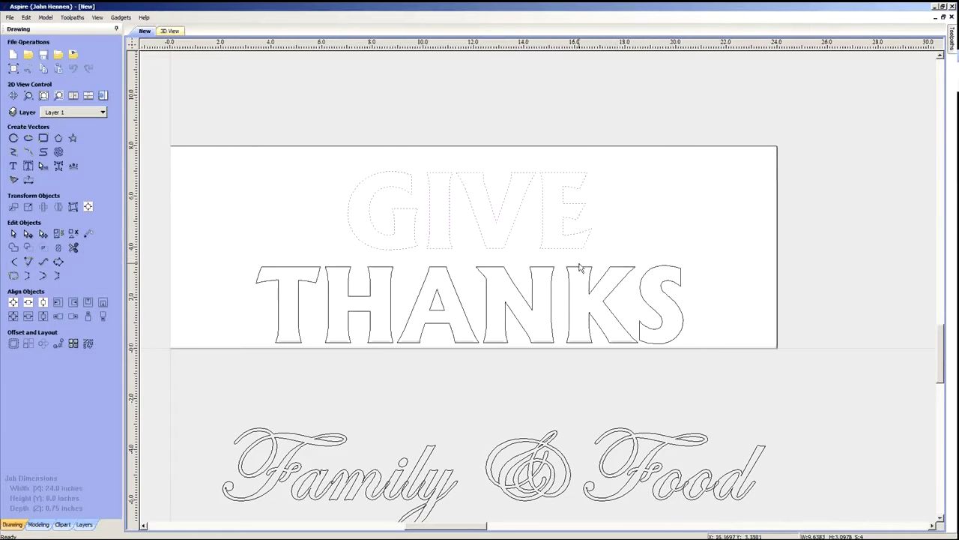
- Select all the GIVE THANKS letters and nudge them up to about the middle of the board's height
left_click(257, 203)
left_click_drag(230, 157, 743, 378)
key("Up")
key("Up")
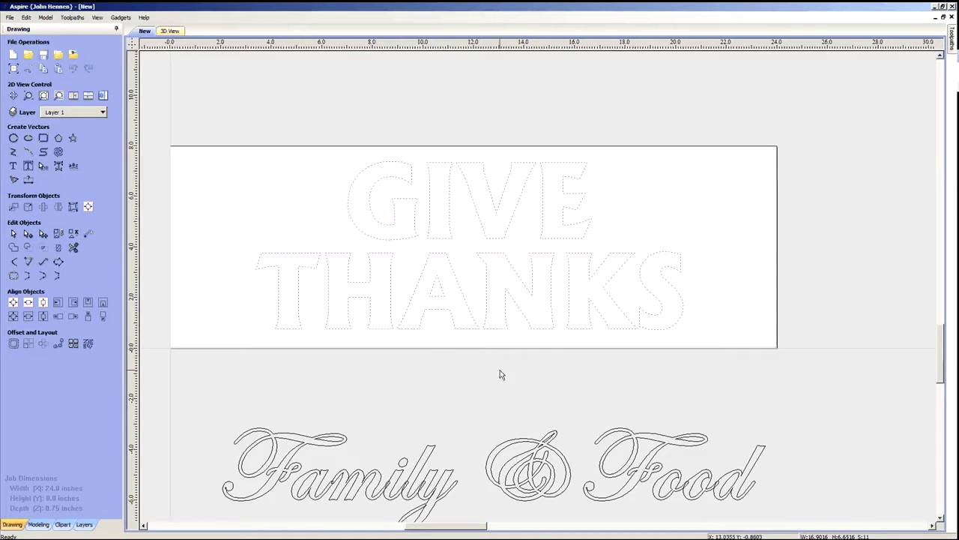
- Stretch the GIVE THANKS letters to about 22.5 inches wide and center them in the board
left_click(622, 269)
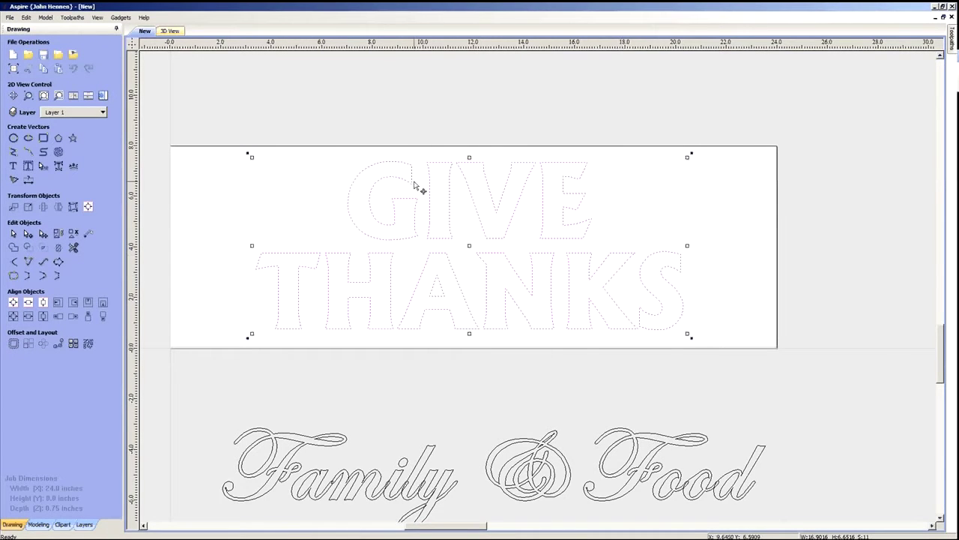
left_click_drag(688, 245, 828, 245)
key("Left")
key("Left")
key("Left")
left_click(13, 302)
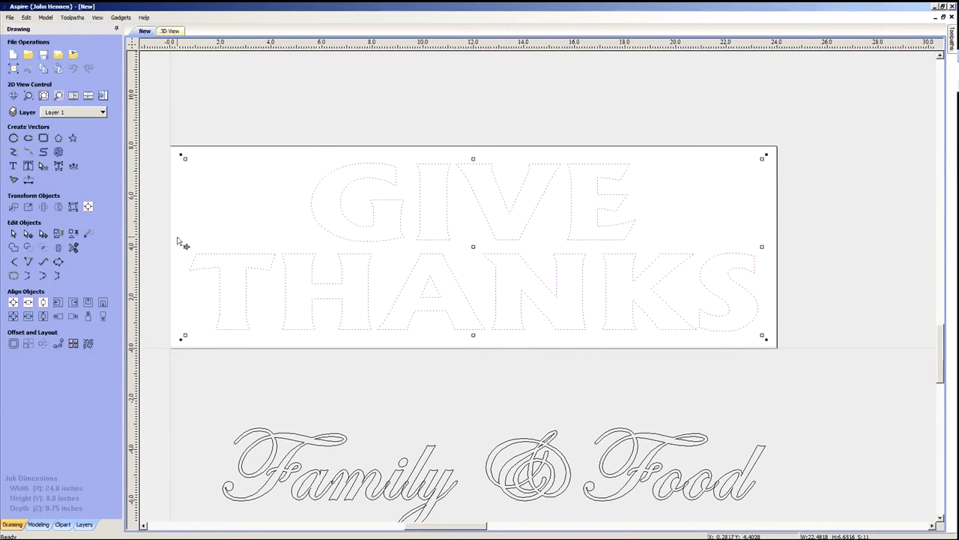
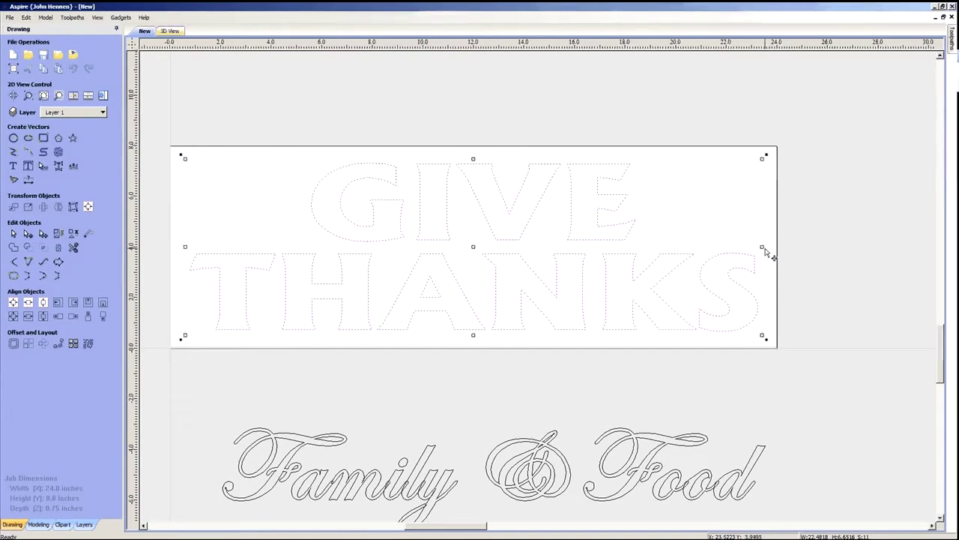
- Reduce the GIVE THANKS letters to about 22 inches wide by 6.5 inches high and recenter them horizontally on the board
left_click_drag(762, 245, 746, 253)
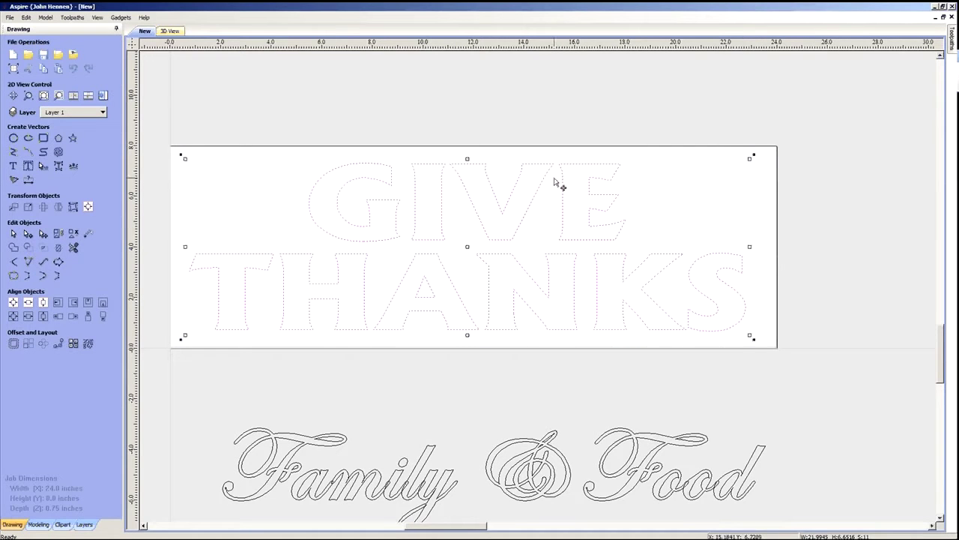
mouse_move(468, 158)
left_mouse_down()
mouse_move(470, 170)
mouse_move(468, 161)
left_mouse_up()
left_click(27, 303)
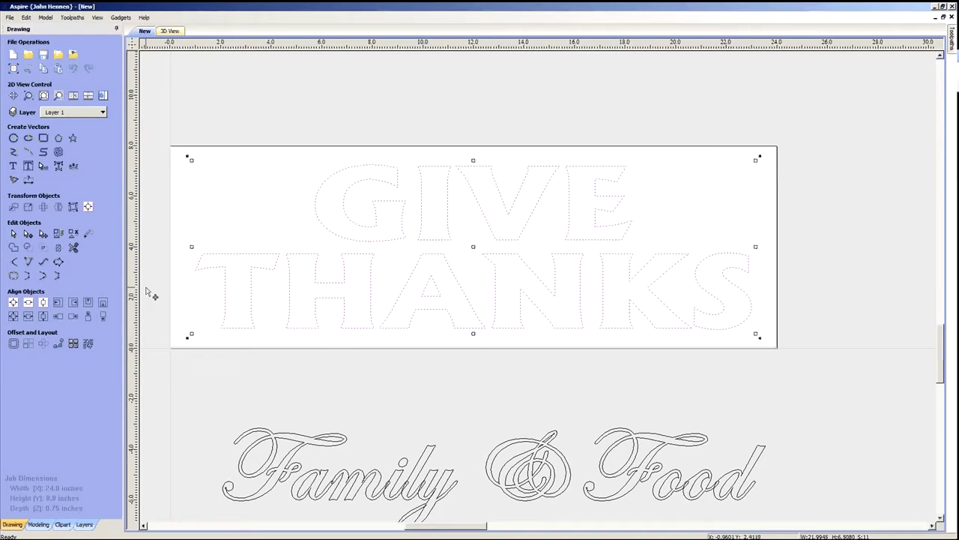
left_click(344, 117)
scroll(637, 229, "down", 3)
scroll(572, 252, "up", 1)
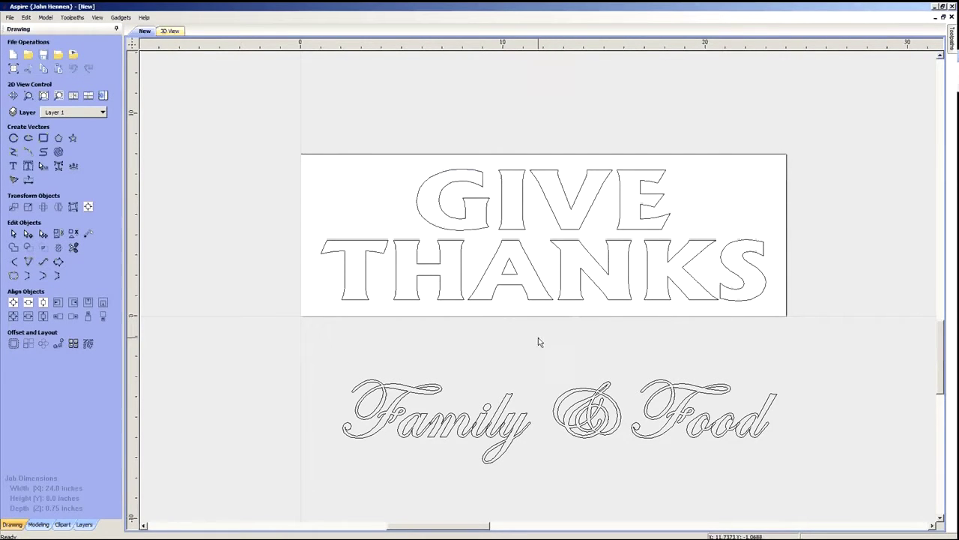
- Move all the GIVE THANKS letters to a new layer named Give Thanks and deselect them
scroll(446, 332, "down", 3)
scroll(525, 331, "up", 2)
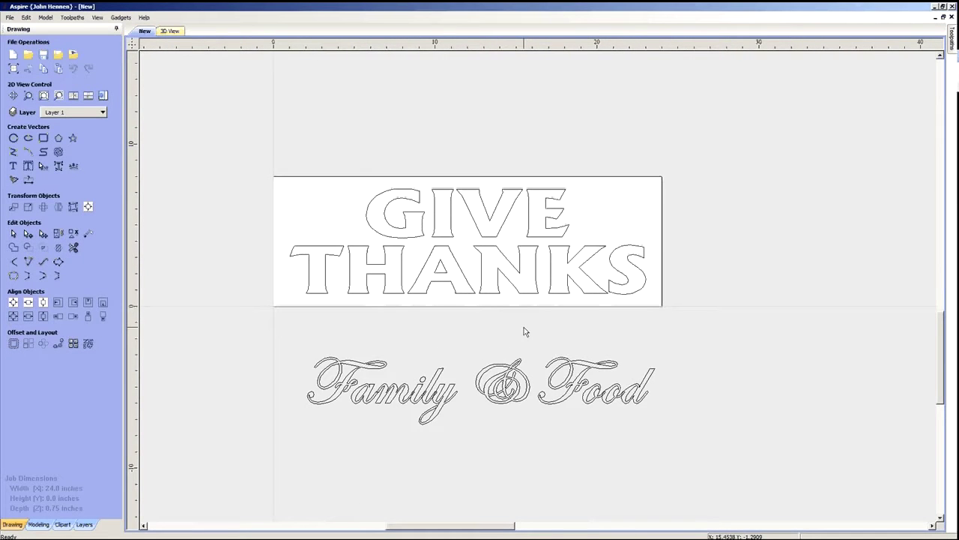
left_click_drag(252, 161, 727, 331)
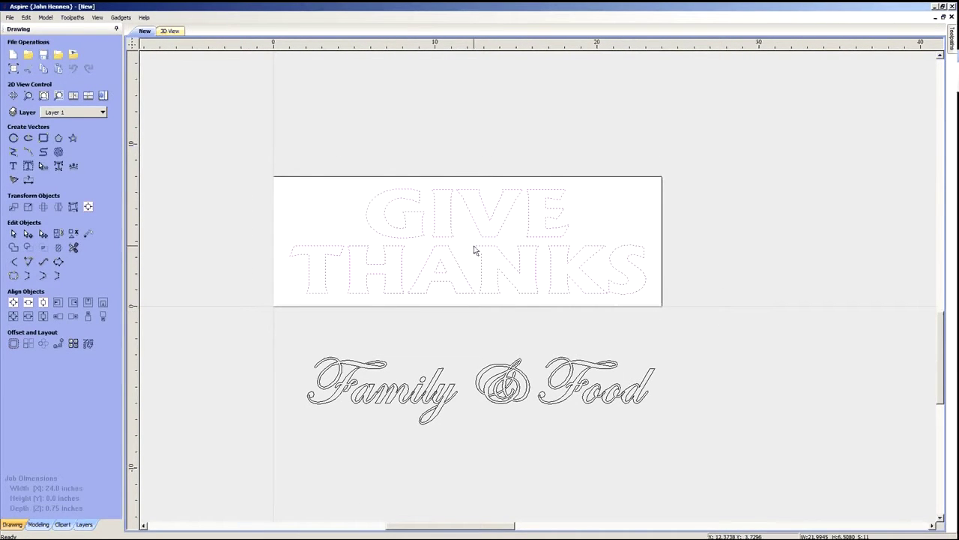
right_click(488, 239)
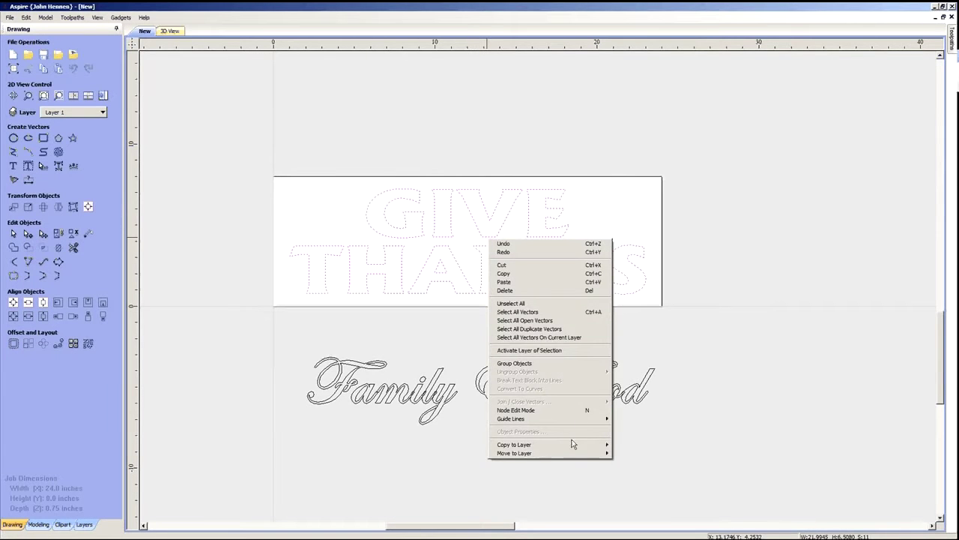
mouse_move(566, 455)
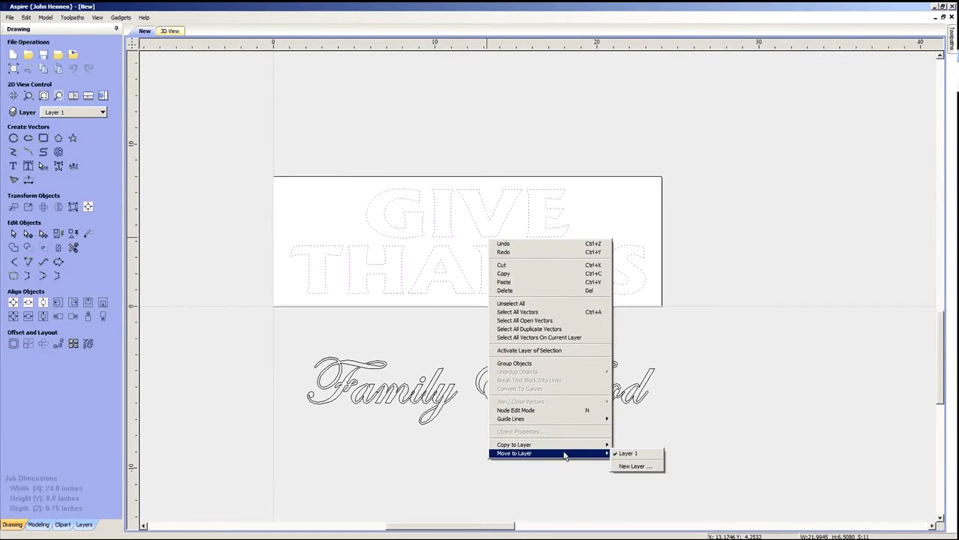
left_click(634, 466)
type("Give Thanks")
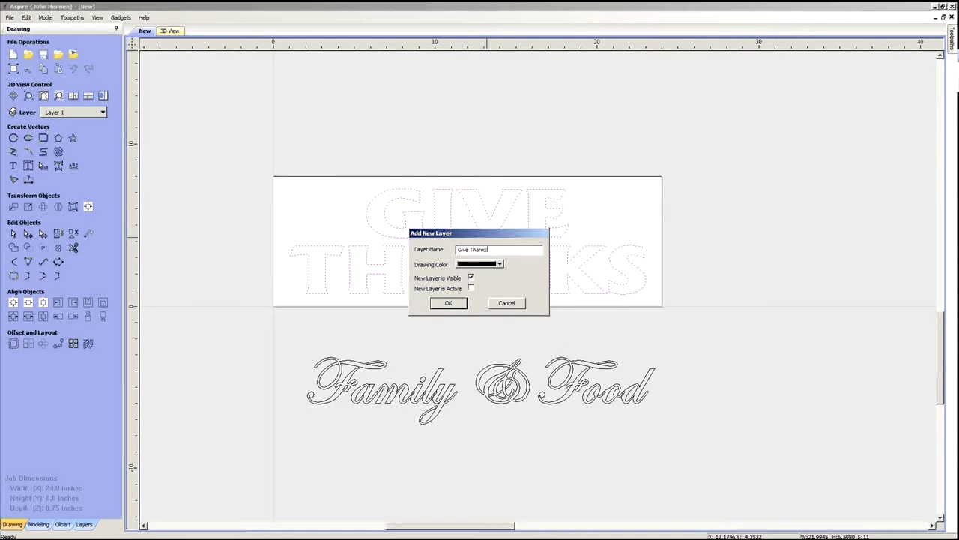
key("Return")
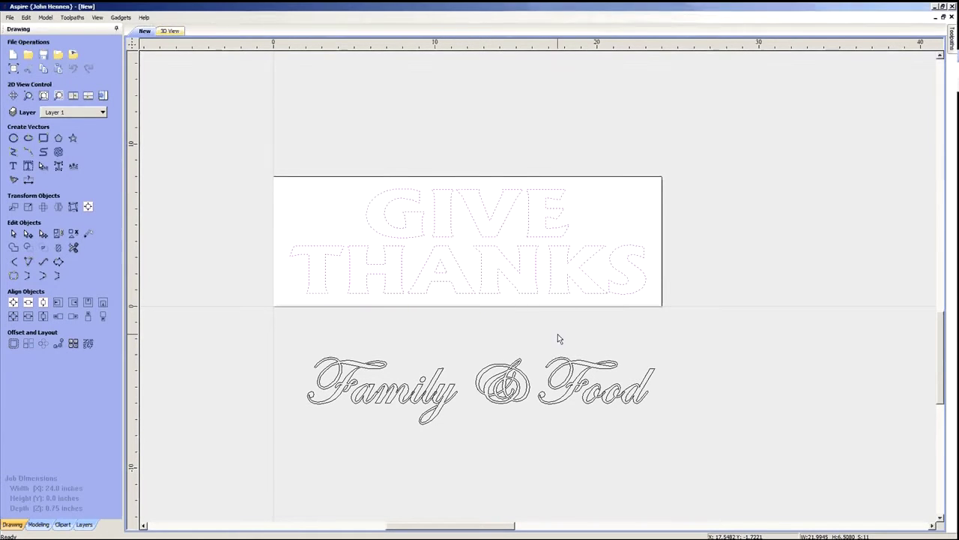
left_click(537, 322)
scroll(536, 321, "down", 1)
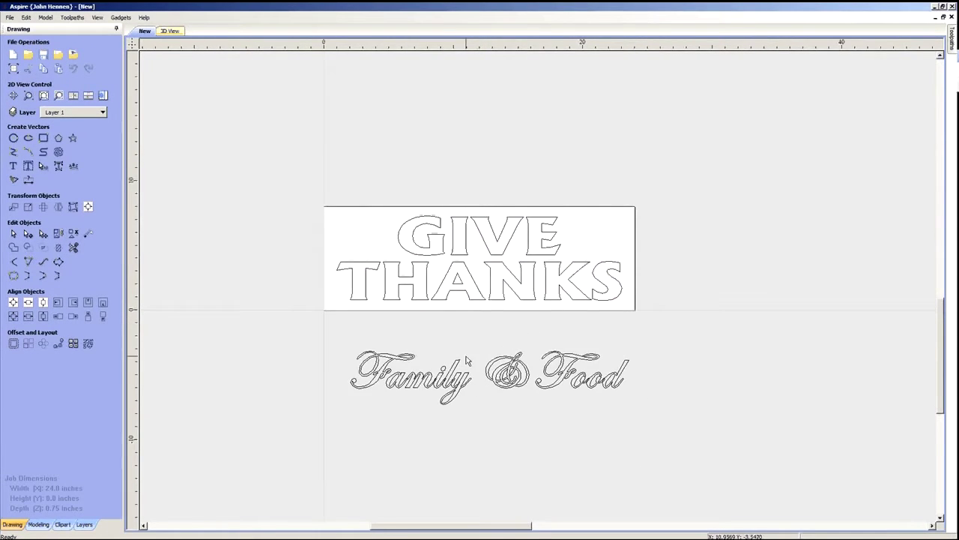
scroll(468, 367, "up", 1)
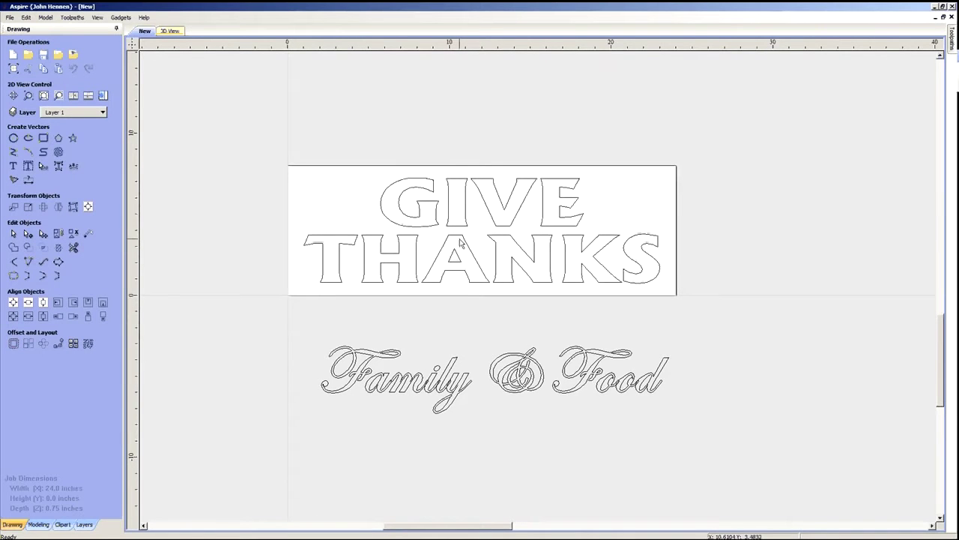
- Move the Family & Food script to a new layer named Family & Food and deselect it
left_click_drag(302, 326, 716, 449)
right_click(545, 375)
mouse_move(644, 371)
left_click(699, 391)
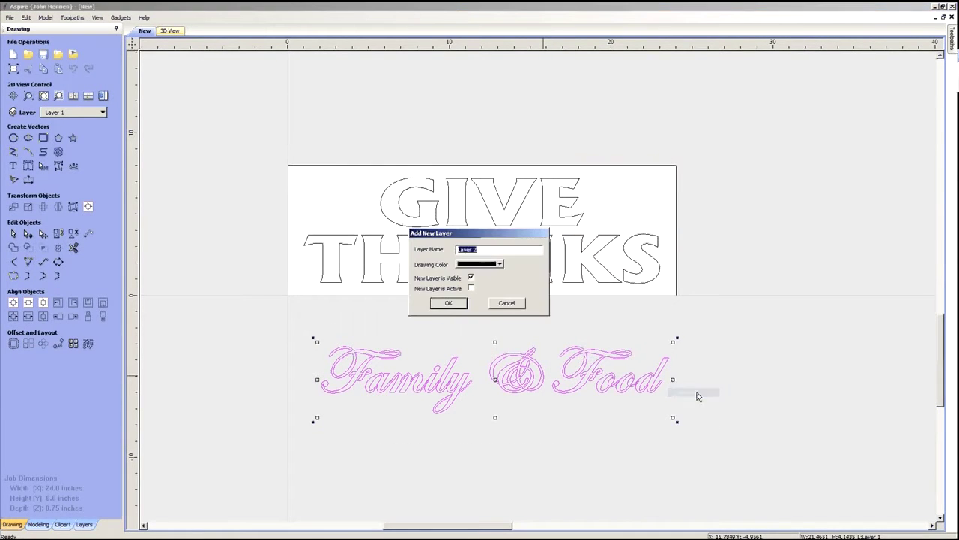
type("Family & Food")
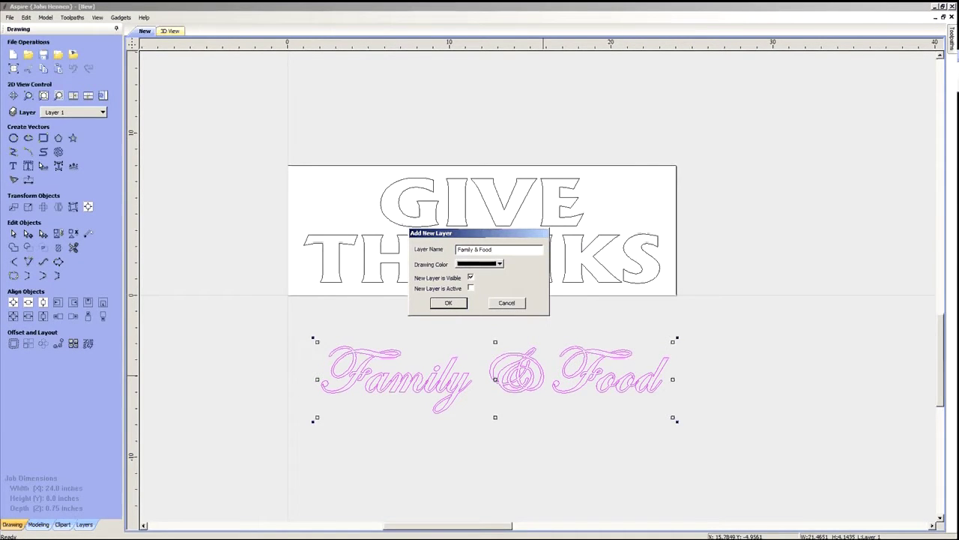
key("Return")
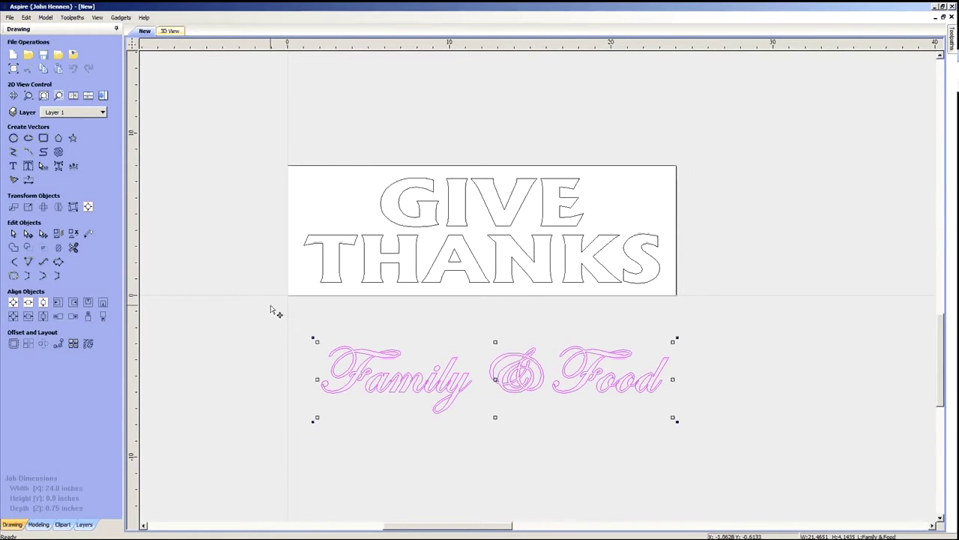
left_click(242, 342)
- Make the Family & Food layer the active drawing layer, keeping its name, and deselect the script
scroll(487, 391, "up", 2)
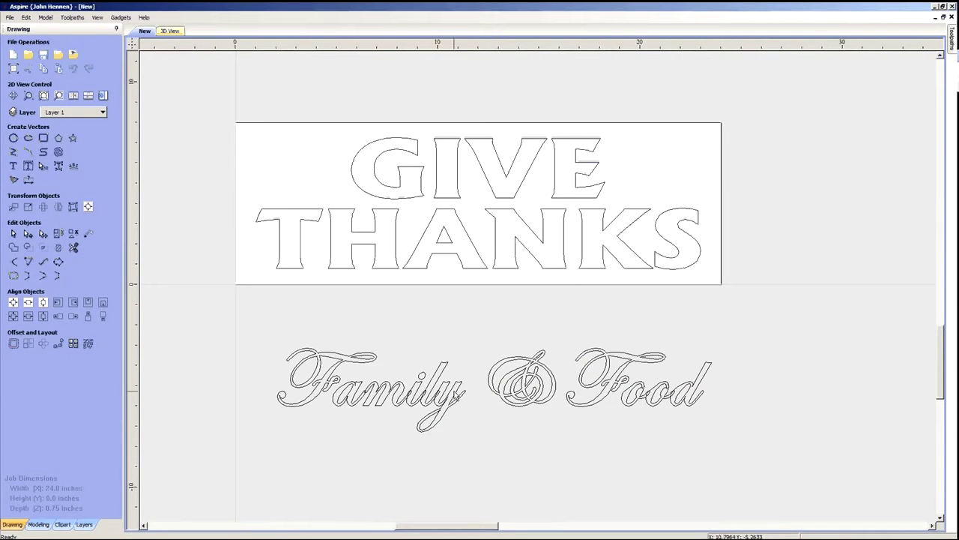
left_click(457, 399)
scroll(363, 397, "up", 4)
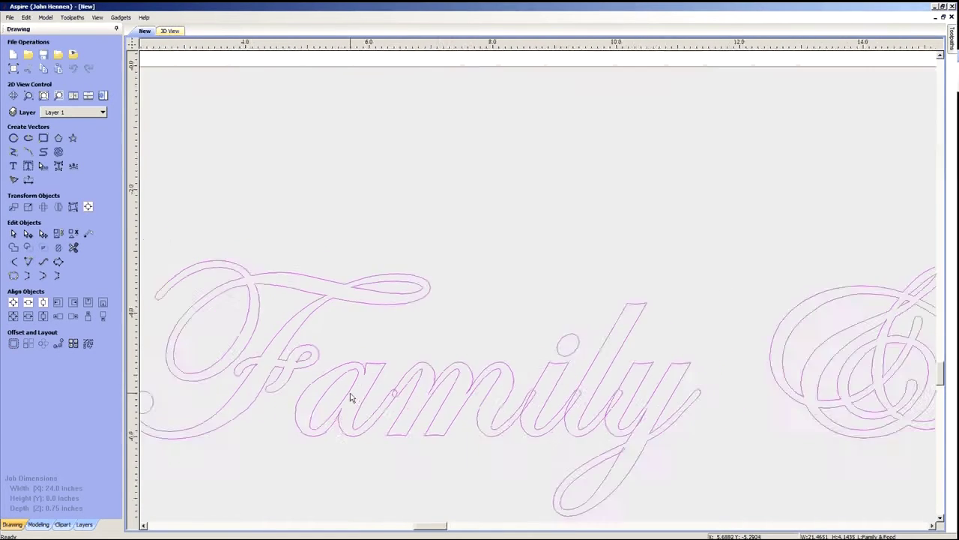
scroll(389, 315, "down", 3)
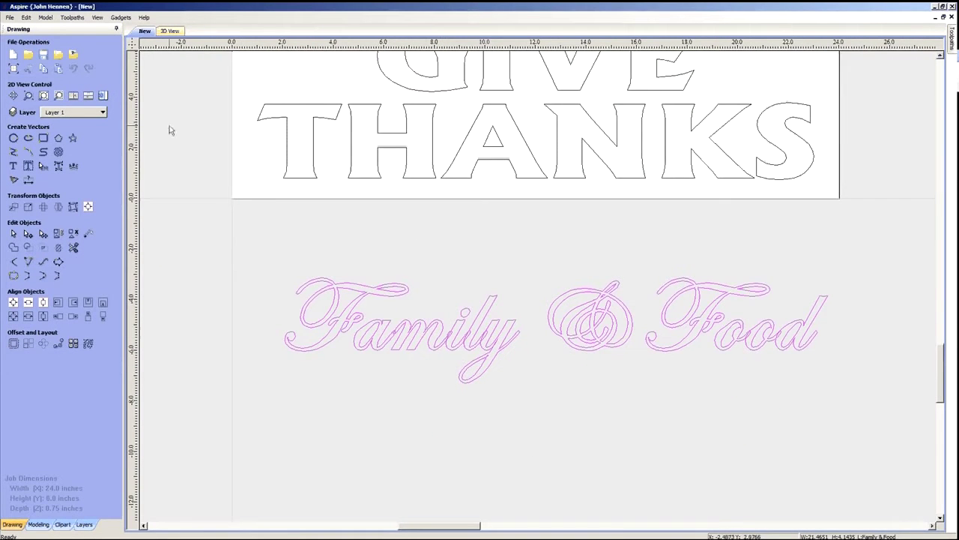
left_click(102, 113)
left_click(85, 151)
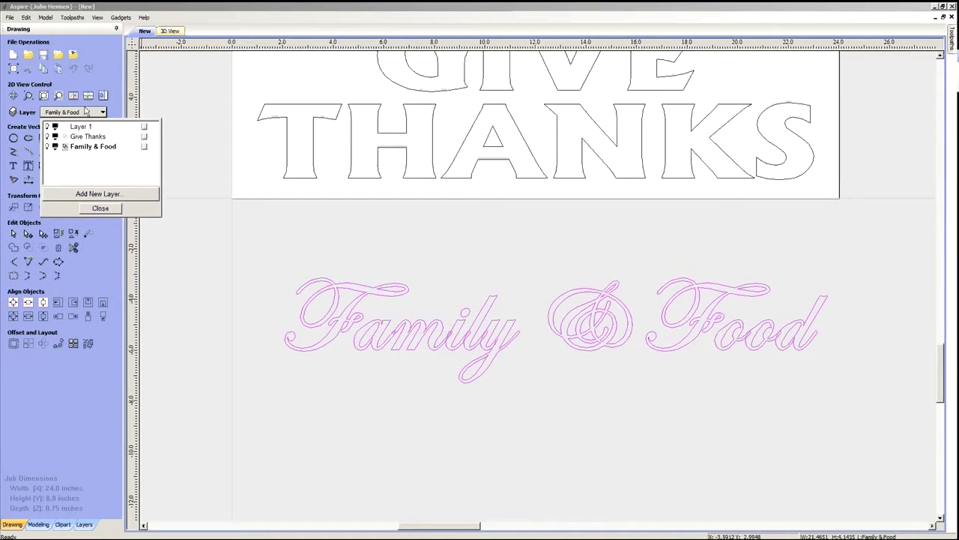
double_click(87, 149)
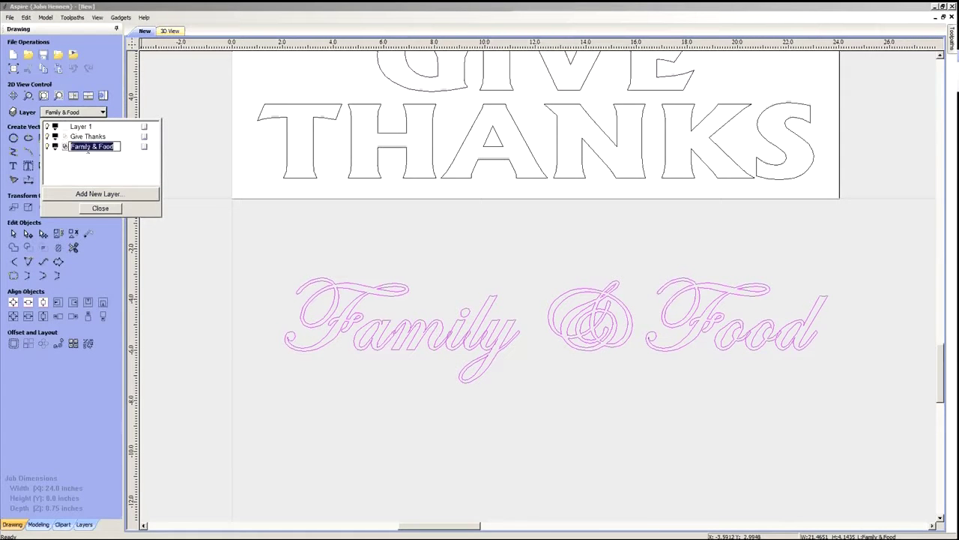
left_click(100, 209)
left_click(297, 377)
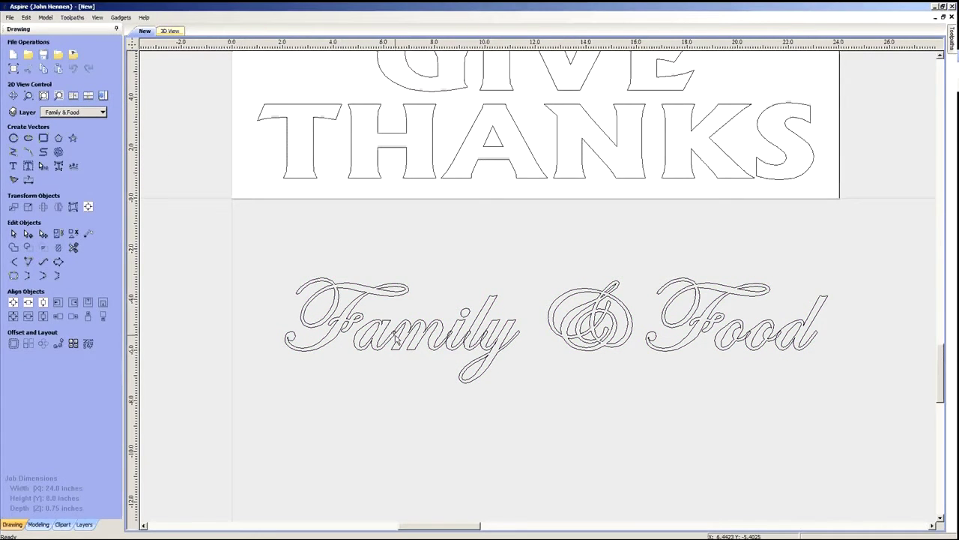
- Examine the word Family up close for letter outlines that overlap one another
scroll(397, 335, "up", 3)
scroll(393, 344, "down", 5)
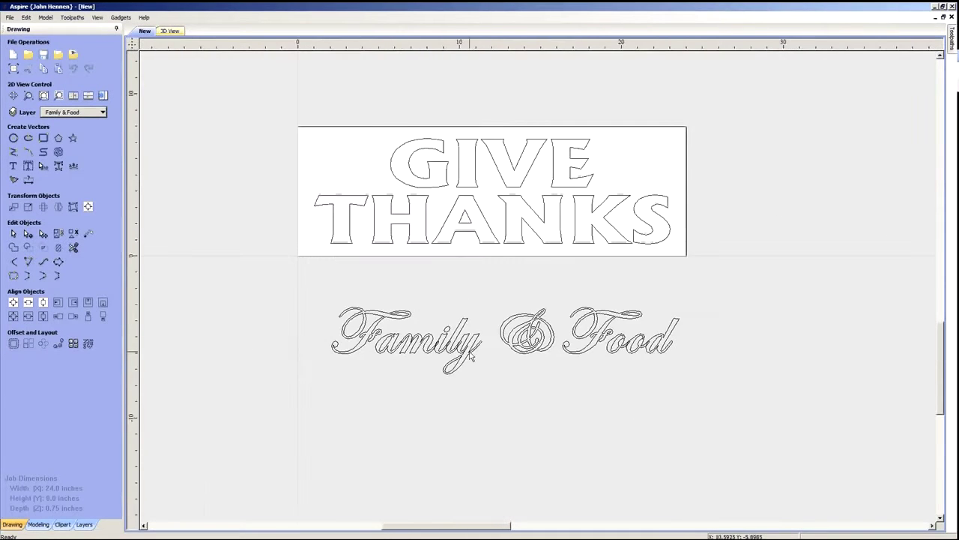
scroll(453, 352, "up", 2)
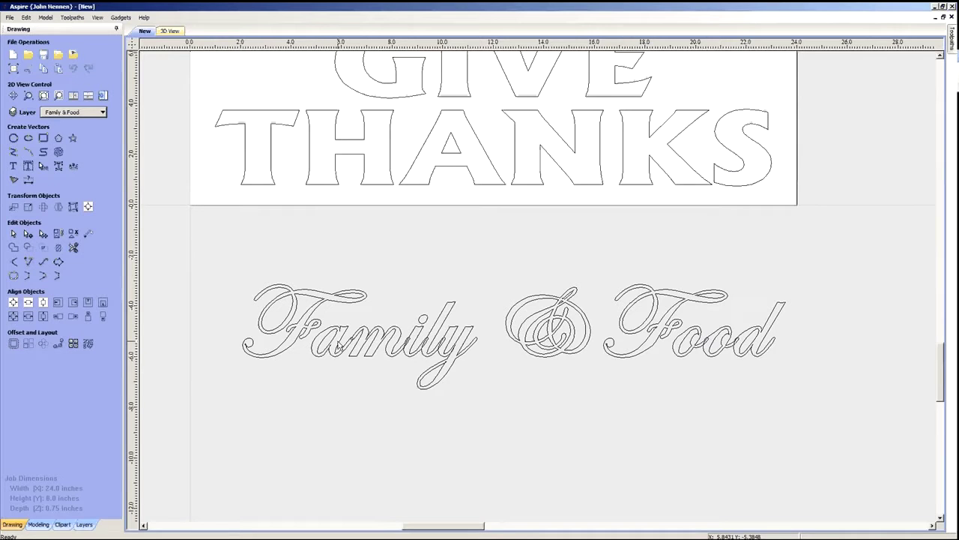
scroll(339, 346, "up", 3)
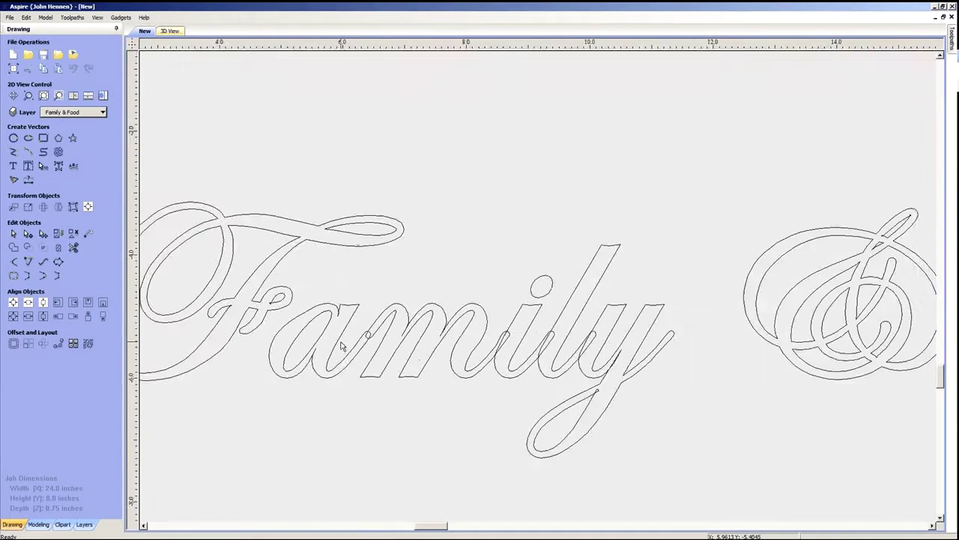
scroll(379, 374, "down", 3)
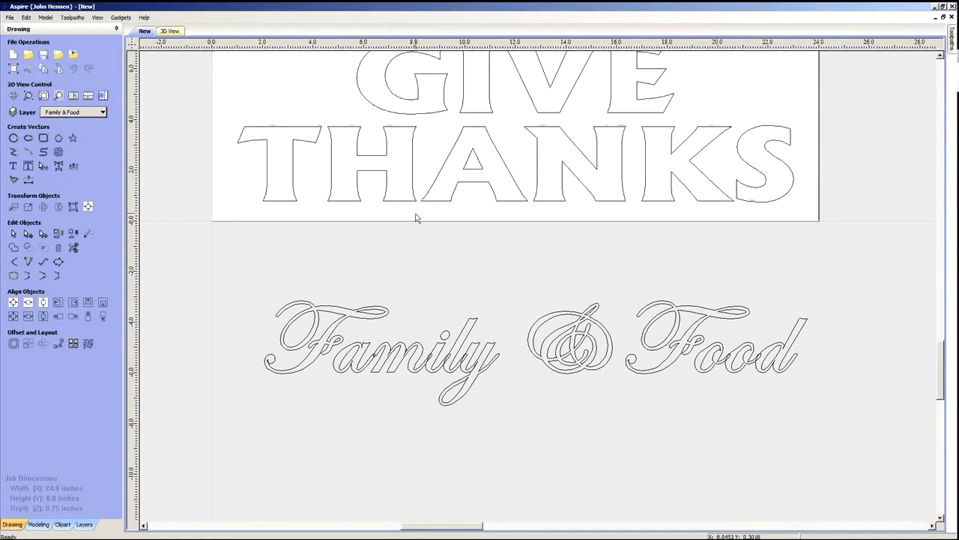
scroll(376, 376, "up", 3)
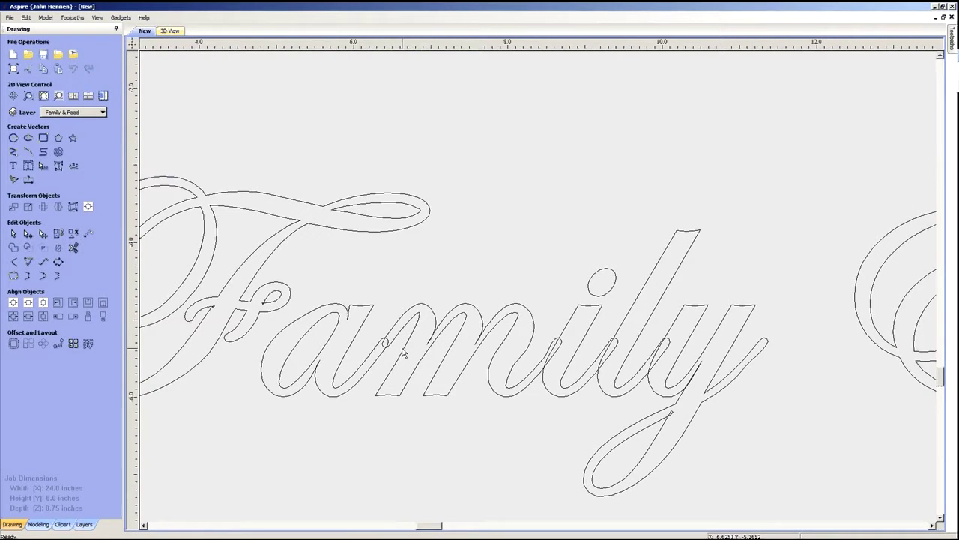
scroll(328, 350, "down", 3)
scroll(319, 339, "up", 3)
- Convert the Family & Food script text to curves and deselect it
left_click(326, 336)
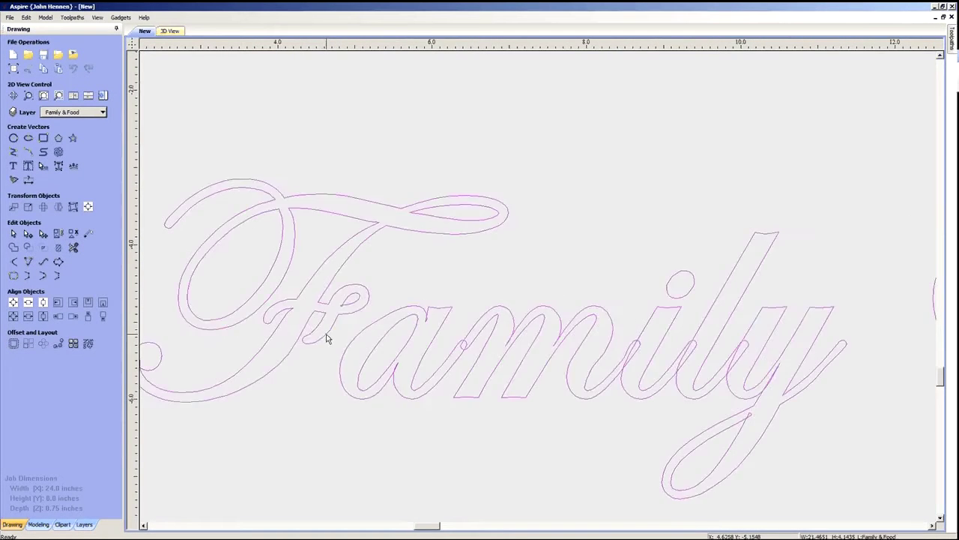
scroll(326, 336, "down", 3)
scroll(374, 328, "up", 1)
right_click(391, 339)
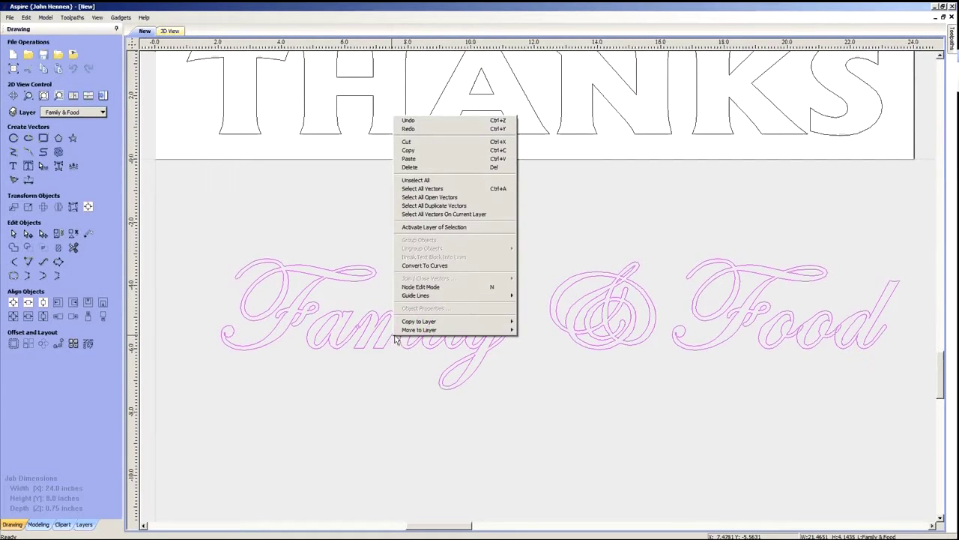
left_click(424, 265)
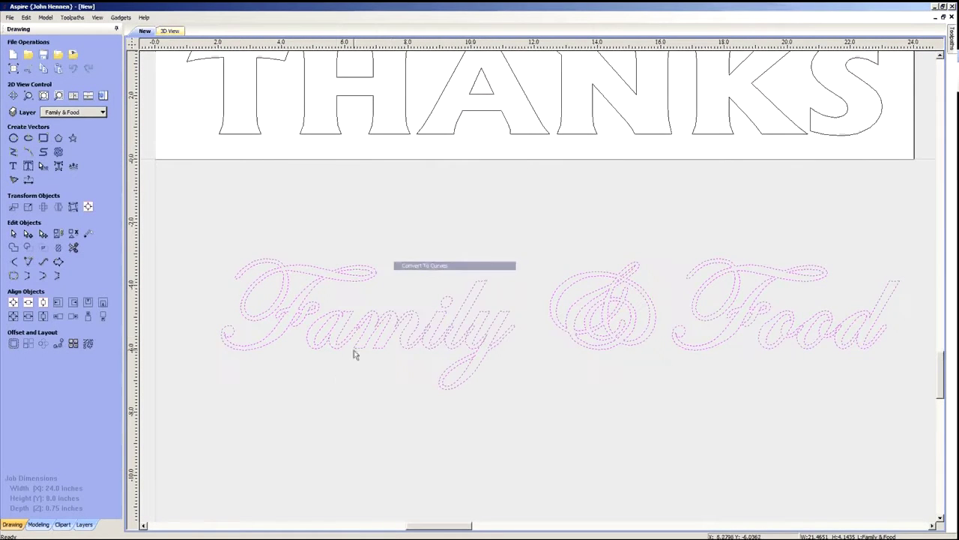
left_click(332, 380)
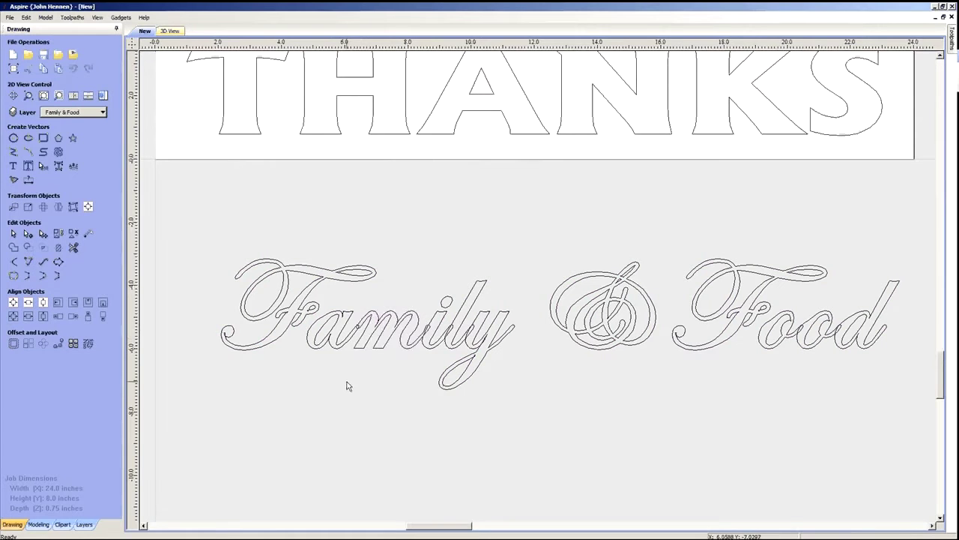
- With Interactive Vector Trim, remove the overlap where the a joins the m and the crossed tip under the m's first arch
left_click(73, 248)
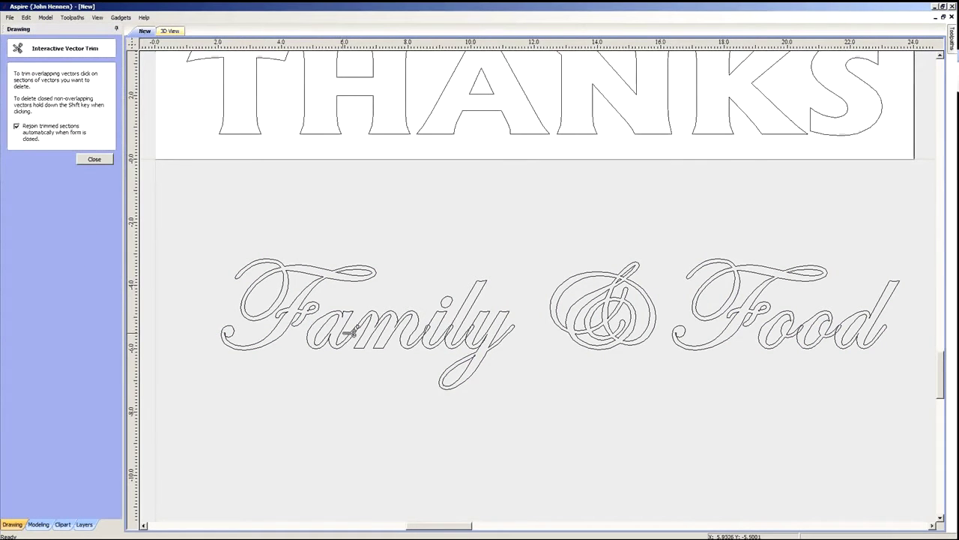
scroll(364, 323, "up", 10)
left_click(378, 311)
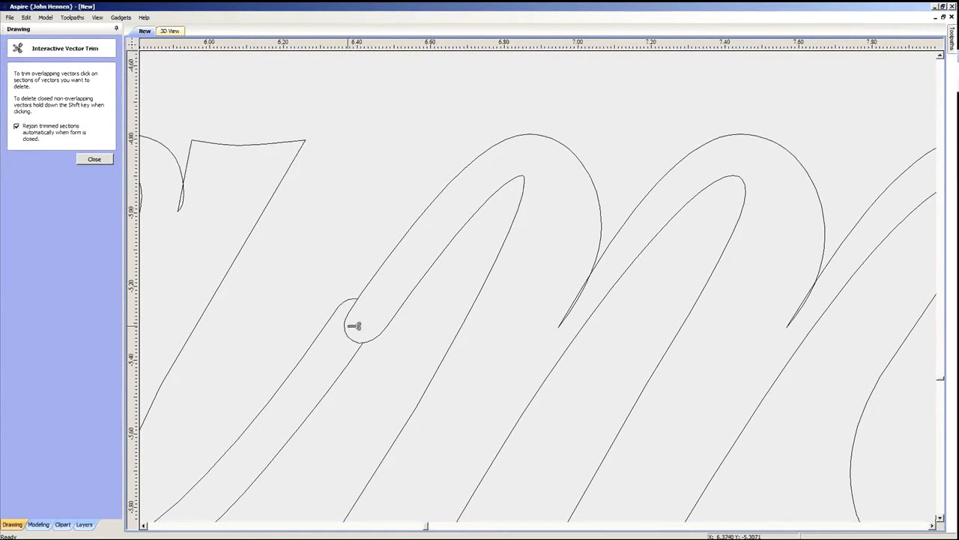
left_click(351, 326)
left_click(580, 310)
- Trim the crossed tip beside the top of the a in Family
scroll(307, 274, "down", 3)
scroll(255, 240, "up", 4)
left_click(258, 229)
scroll(509, 370, "down", 3)
scroll(374, 408, "up", 3)
scroll(450, 416, "down", 3)
scroll(317, 322, "down", 1)
- Trim the crossed line ends in the small loop and crossbar of the F in Family
scroll(344, 330, "up", 4)
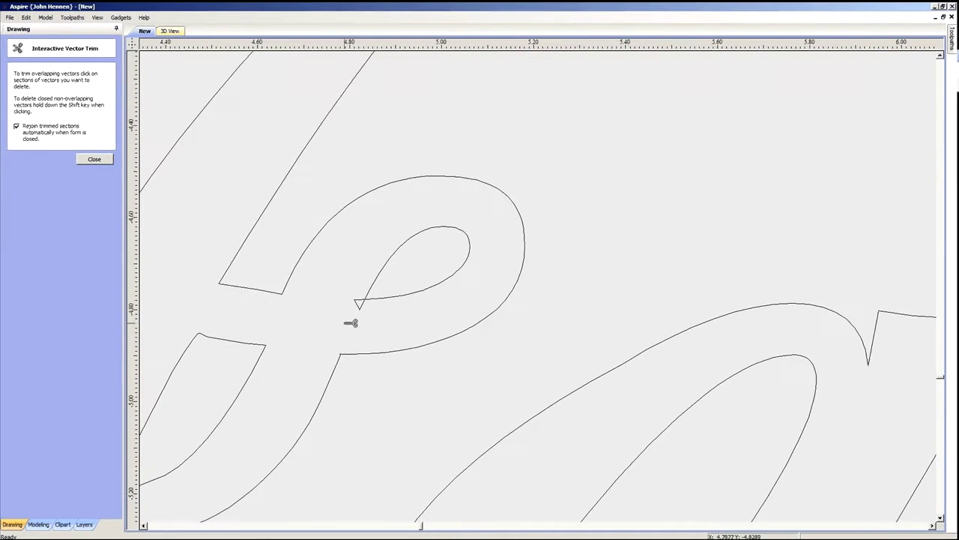
scroll(368, 357, "down", 3)
scroll(332, 373, "up", 8)
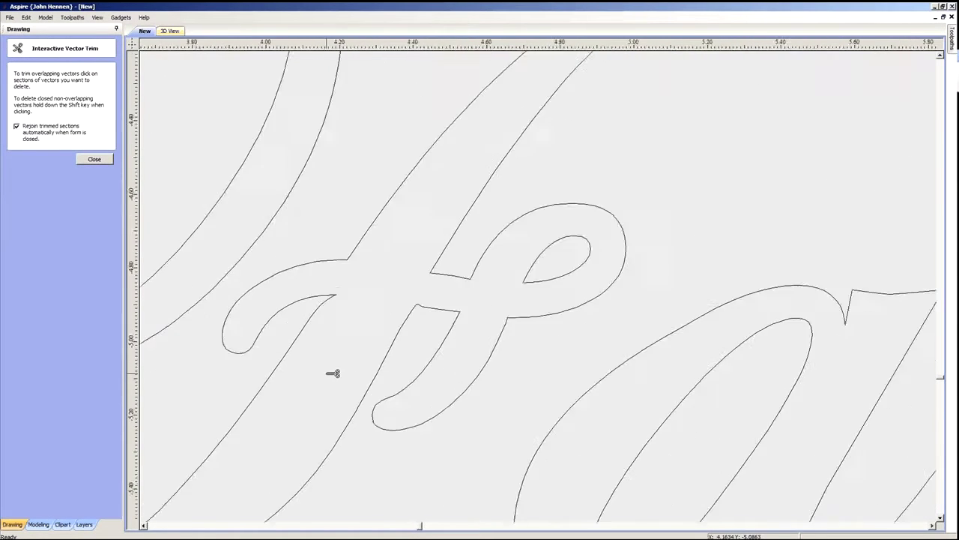
scroll(359, 191, "up", 3)
left_click(337, 190)
scroll(382, 240, "up", 2)
scroll(385, 251, "down", 4)
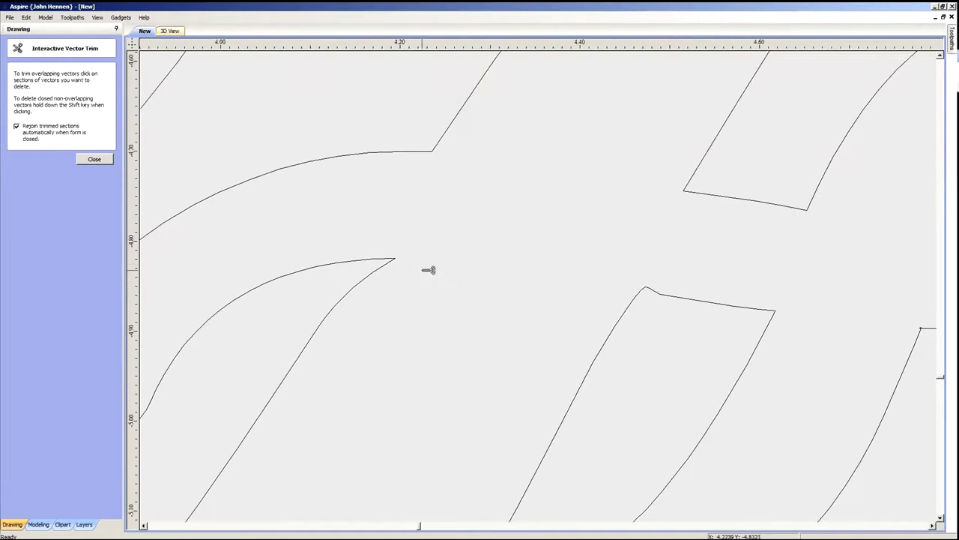
- Inspect the F's crossbar corners, upper loop and swash crossings for leftover overlapping segments
scroll(652, 285, "up", 5)
scroll(671, 313, "up", 2)
scroll(707, 315, "down", 1)
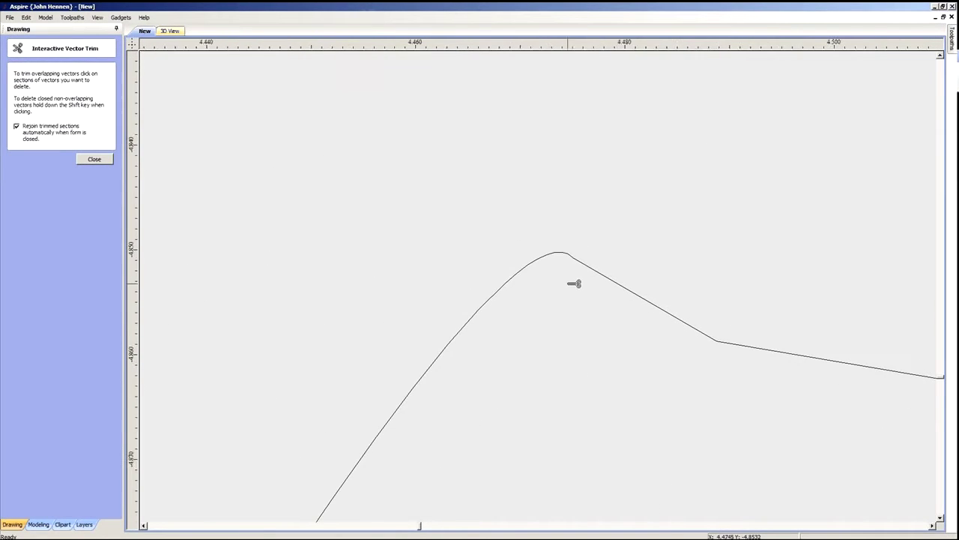
scroll(690, 337, "down", 3)
scroll(630, 237, "up", 3)
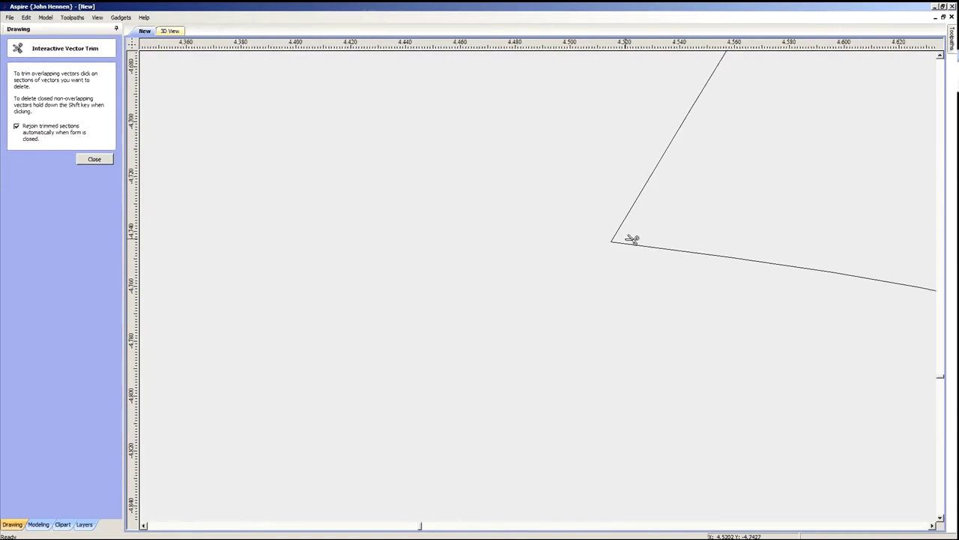
scroll(595, 239, "down", 3)
scroll(341, 198, "up", 3)
scroll(341, 213, "down", 5)
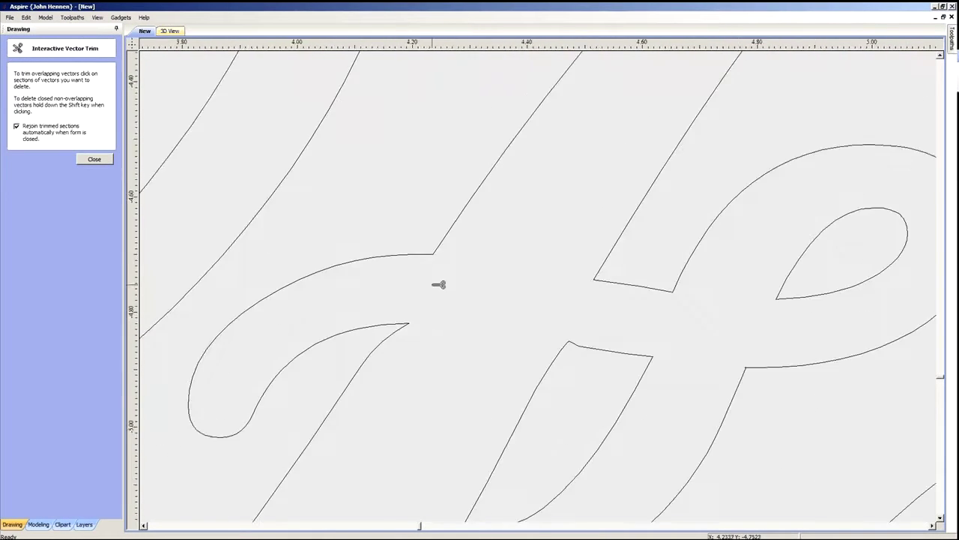
scroll(585, 194, "up", 5)
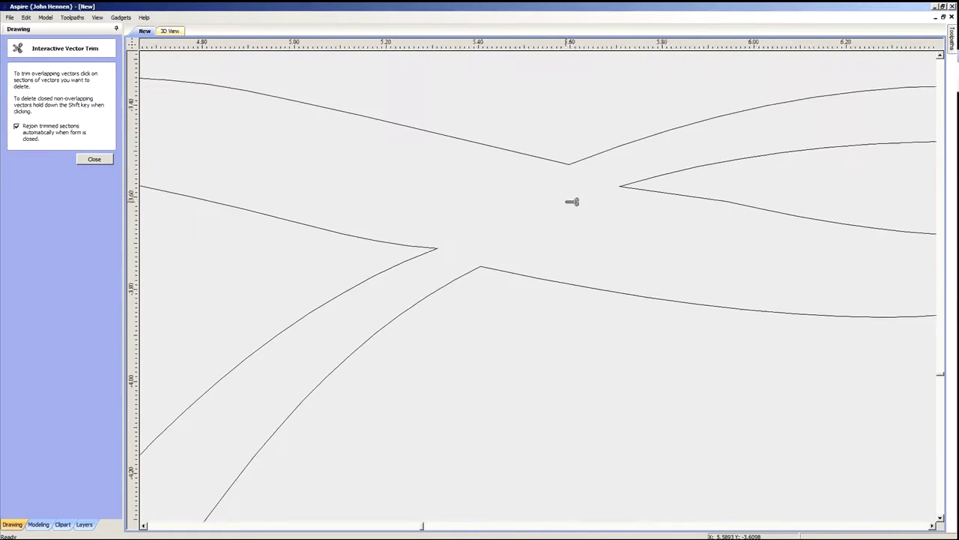
scroll(434, 288, "down", 2)
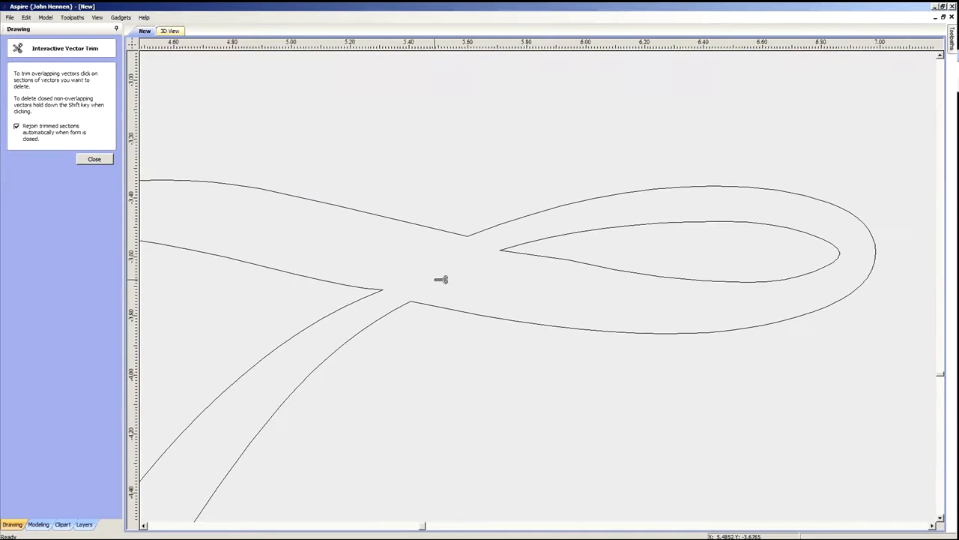
scroll(368, 262, "down", 3)
scroll(407, 245, "up", 6)
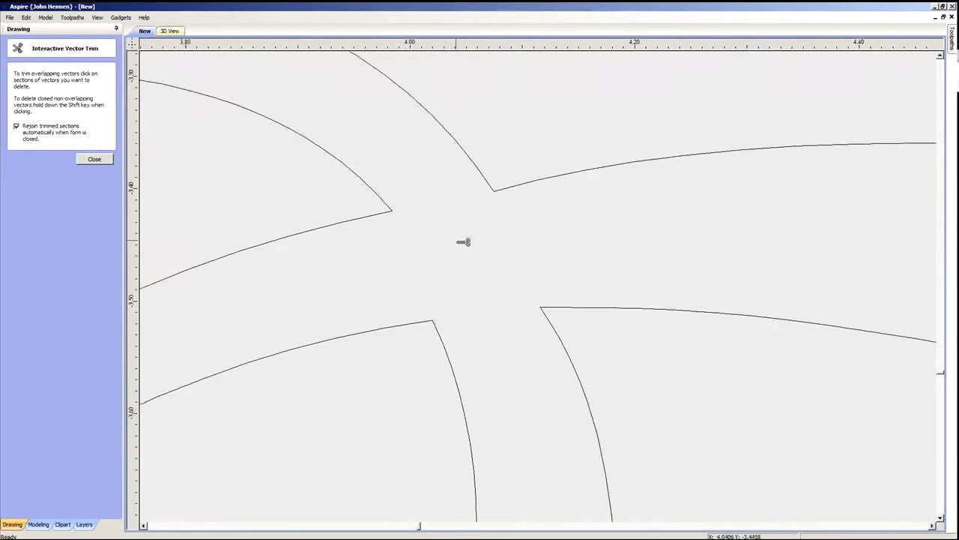
scroll(471, 257, "up", 2)
scroll(506, 283, "down", 8)
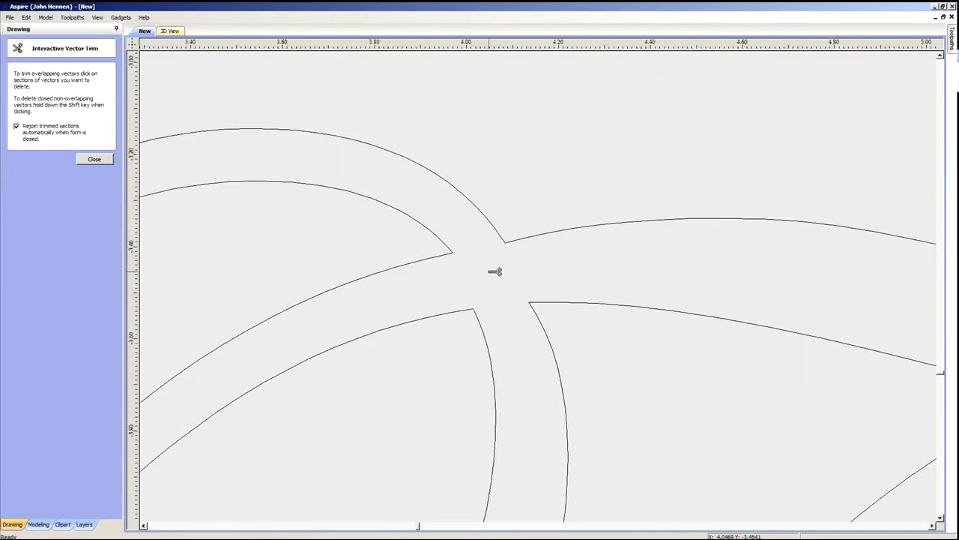
- Trim the overlapping stub inside the curl at the lower end of the F in Family
scroll(345, 365, "up", 5)
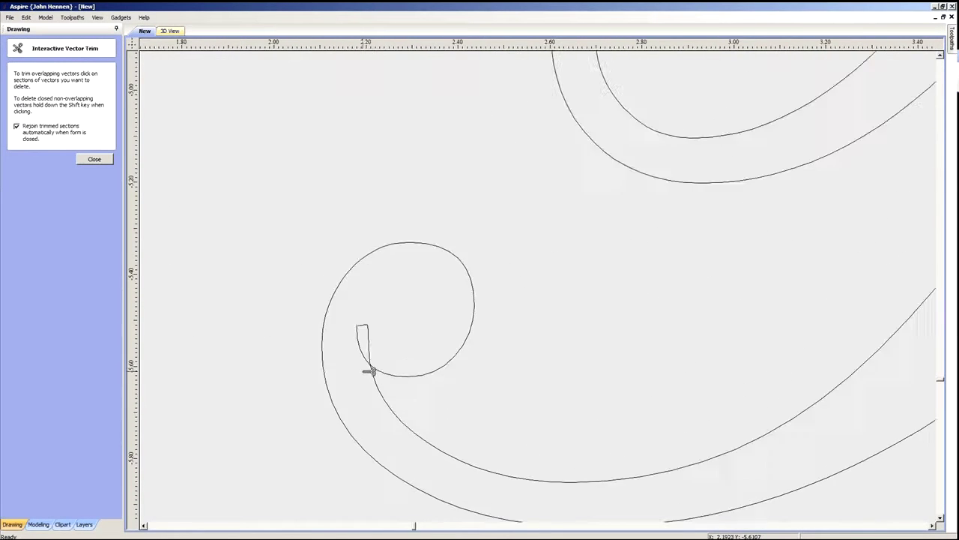
left_click(374, 331)
scroll(331, 332, "down", 4)
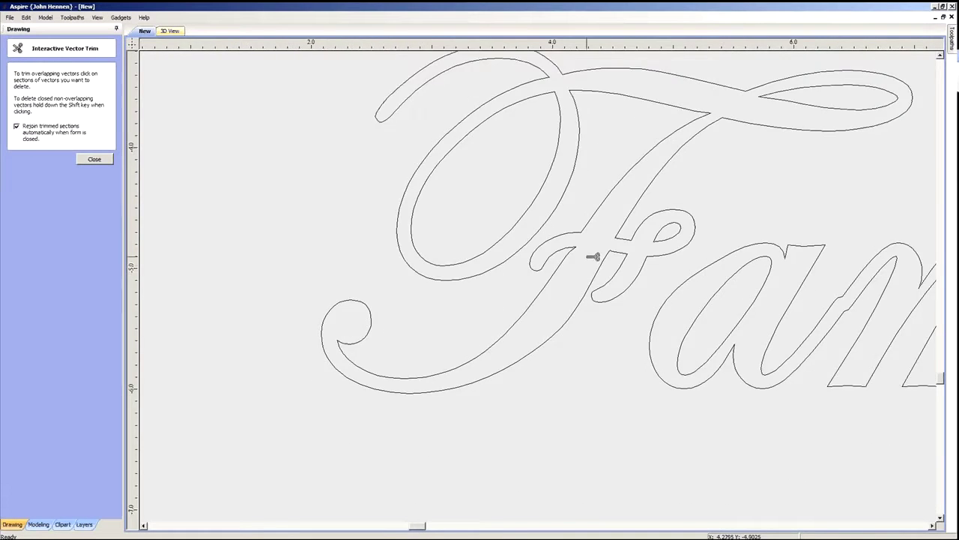
- Trim the crossed tips where the humps of the m in Family meet
scroll(584, 265, "up", 4)
scroll(599, 248, "up", 3)
scroll(407, 218, "down", 8)
scroll(561, 304, "up", 3)
scroll(605, 274, "down", 1)
scroll(702, 278, "up", 3)
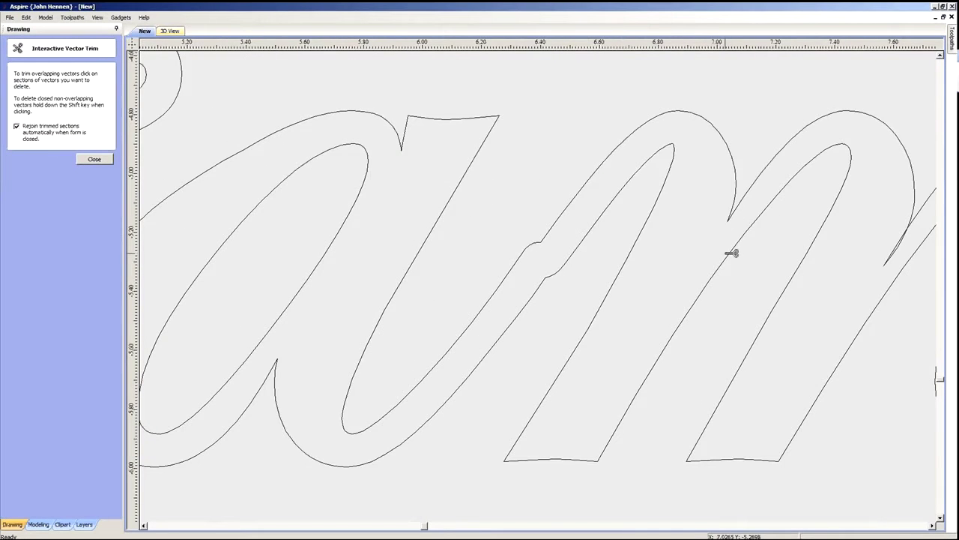
scroll(613, 253, "down", 4)
scroll(718, 259, "up", 4)
scroll(658, 252, "up", 2)
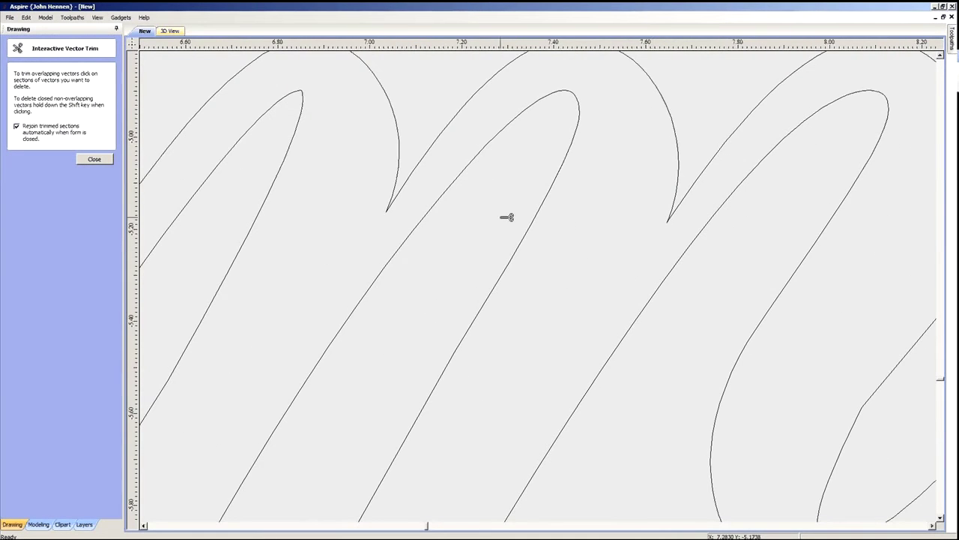
- Trim the overlapping stroke ends joining the m, i, l and y in Family, including the crossings in the y's stem and tail
scroll(530, 218, "down", 3)
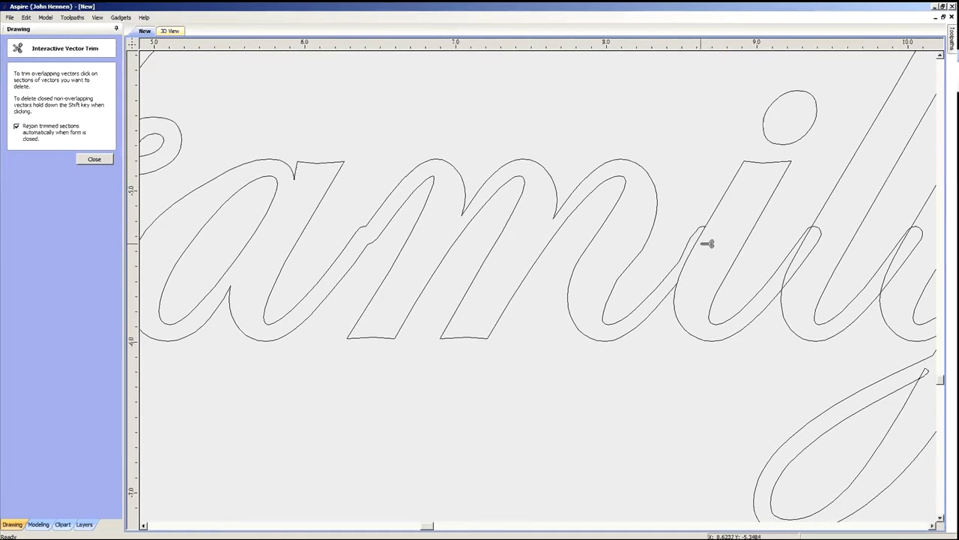
scroll(527, 220, "down", 2)
scroll(637, 234, "up", 1)
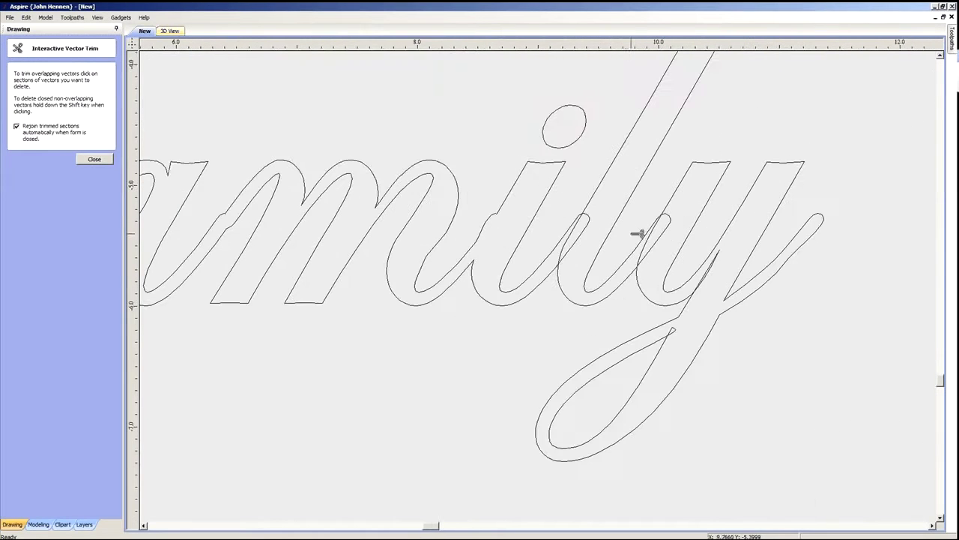
left_click(576, 237)
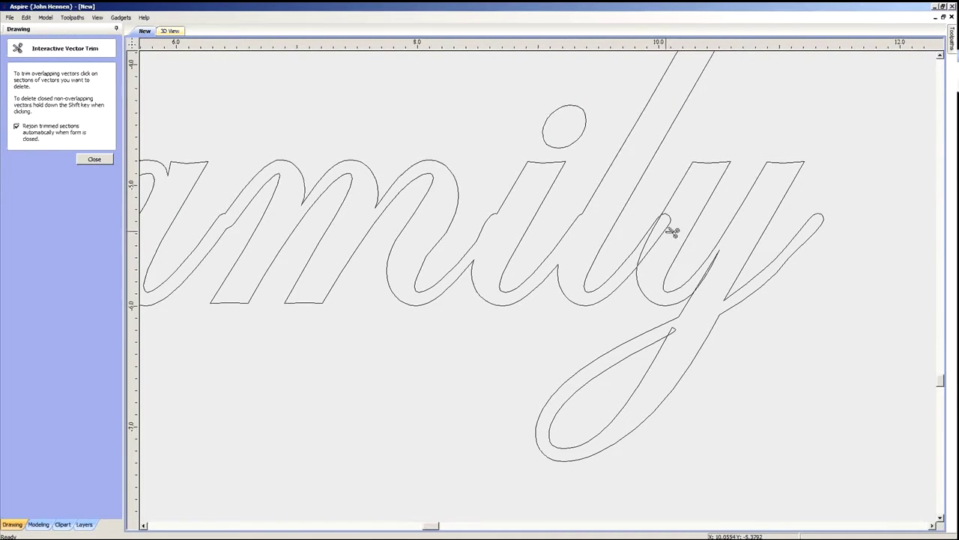
left_click(717, 270)
scroll(720, 299, "up", 5)
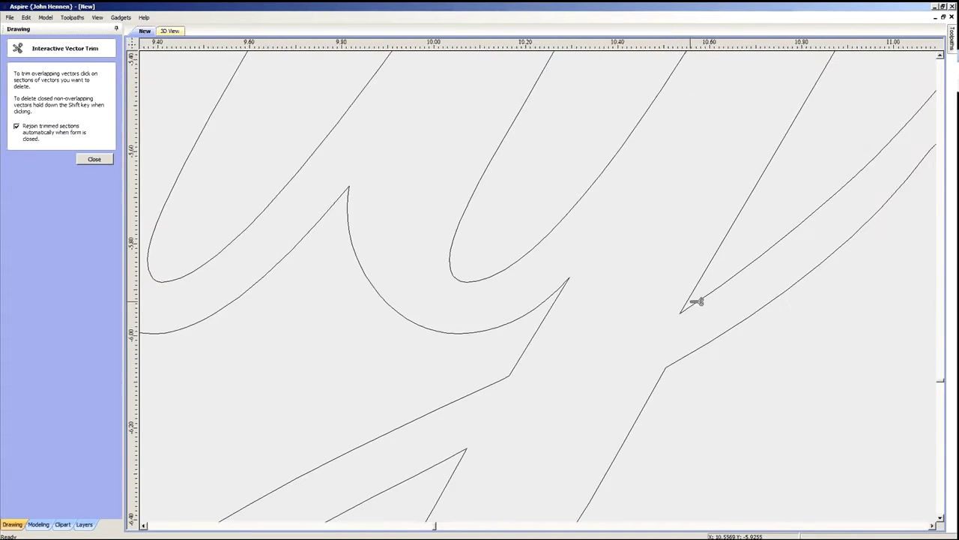
scroll(677, 327, "down", 4)
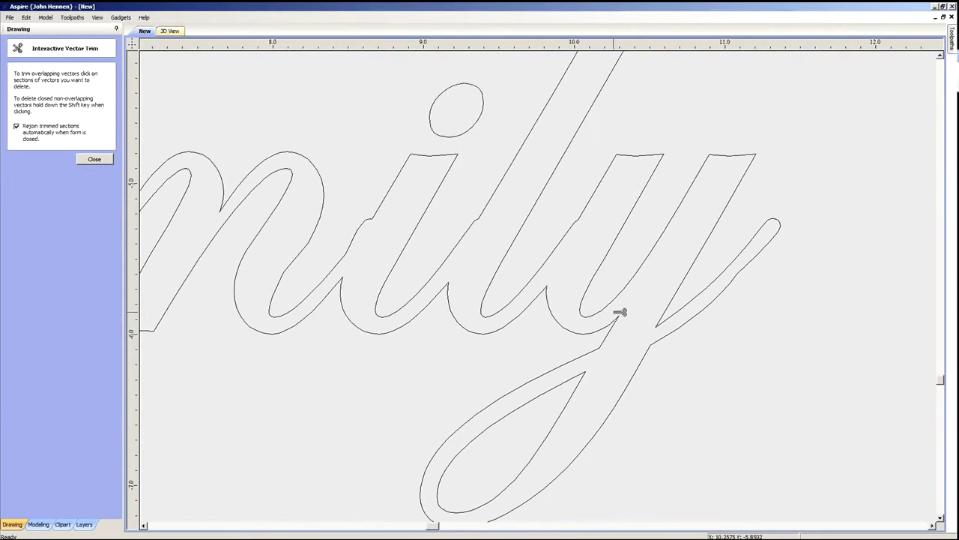
- Trim the crossed corner beside the inner hook at the ampersand's lower crossing
scroll(547, 256, "down", 3)
scroll(490, 263, "down", 2)
scroll(670, 251, "up", 4)
scroll(613, 288, "up", 6)
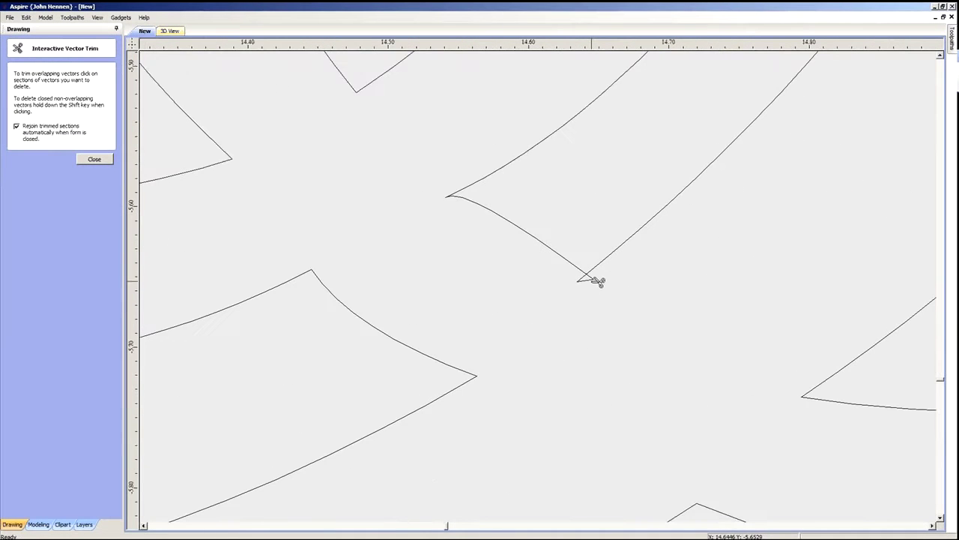
scroll(581, 309, "down", 2)
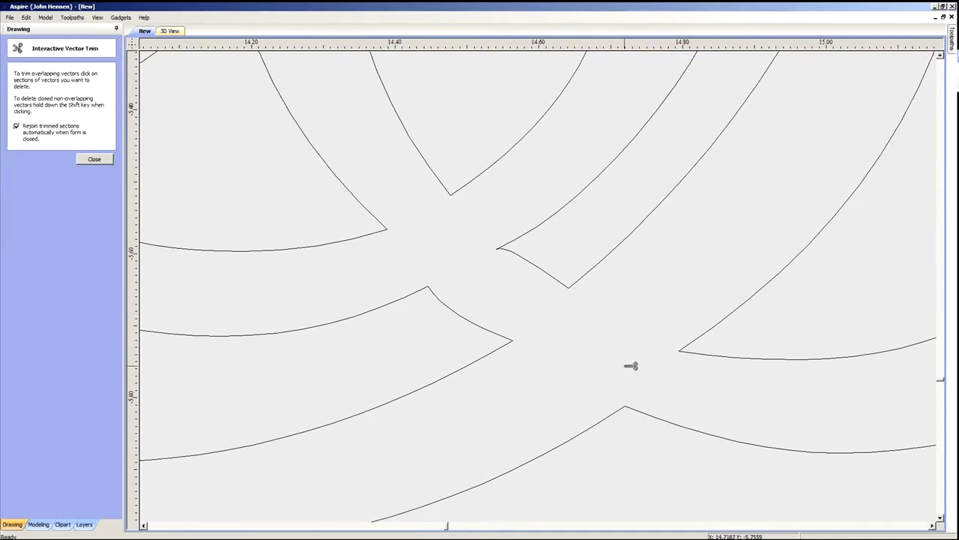
- Try to trim the tiny crossed tip beside the inner hook at the ampersand's lower crossing
scroll(602, 300, "up", 10)
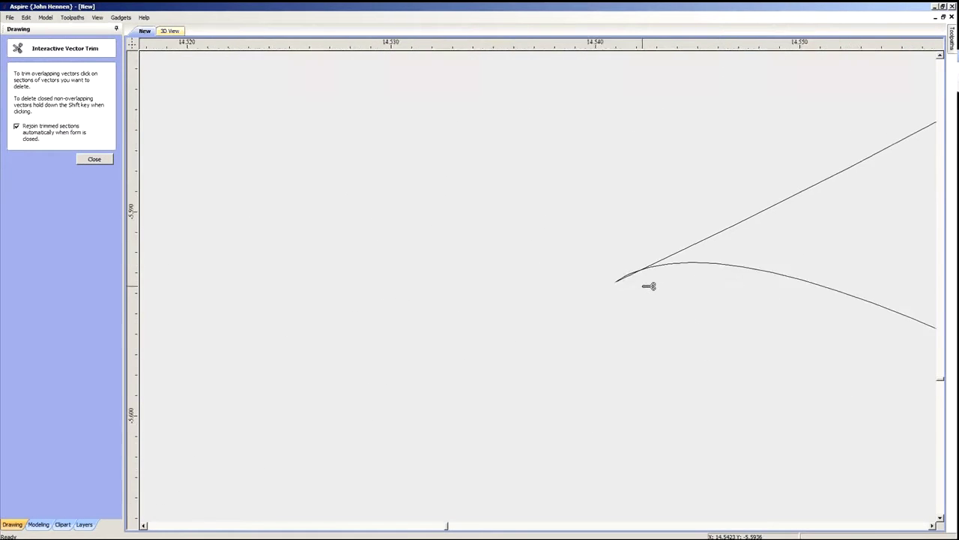
left_click(595, 257)
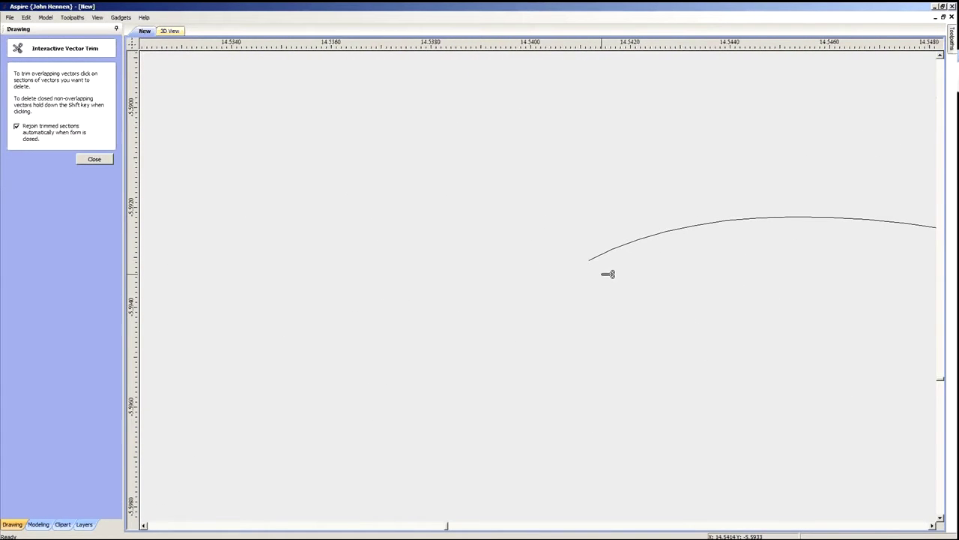
scroll(608, 274, "down", 10)
scroll(567, 307, "up", 10)
scroll(487, 283, "up", 2)
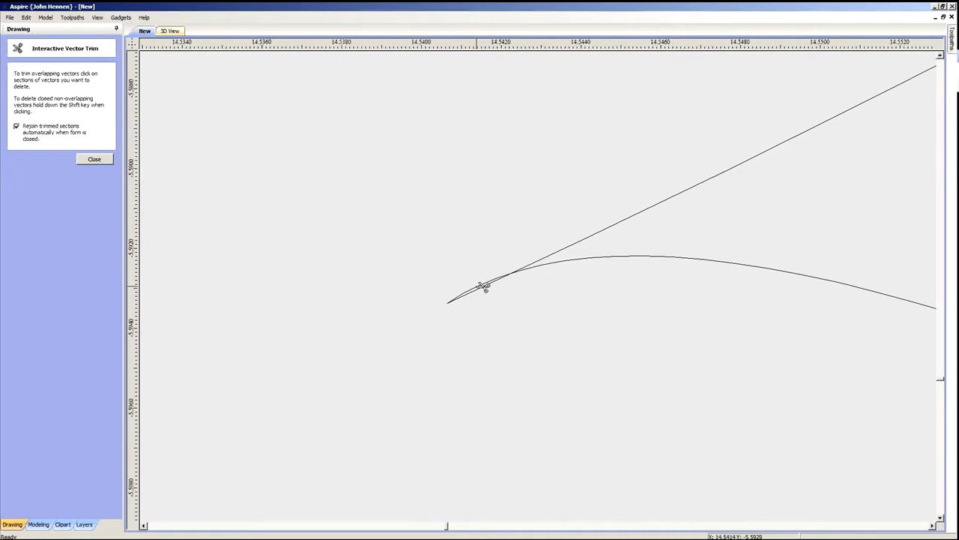
scroll(503, 311, "down", 12)
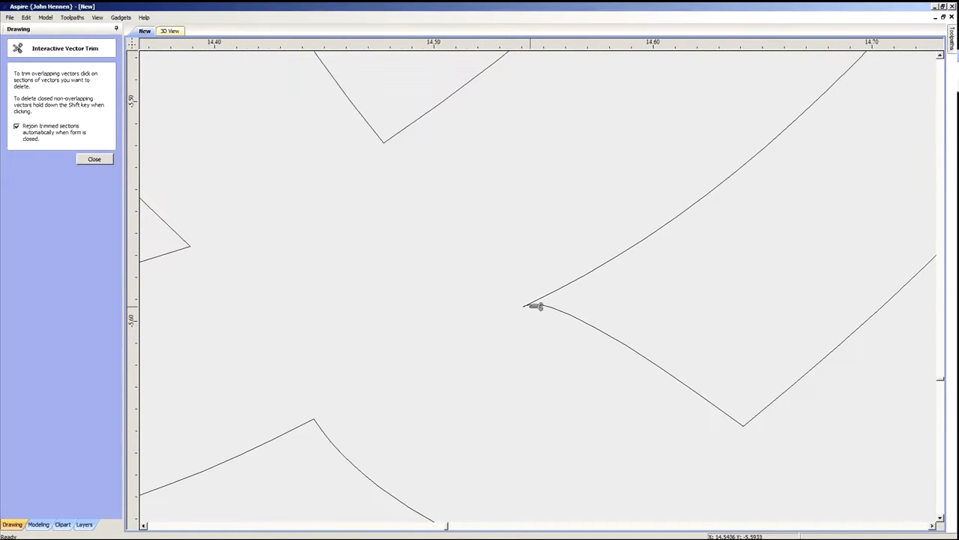
- Inspect the ampersand's lower loops and stroke crossings for leftover overlapping segments
scroll(557, 320, "down", 2)
scroll(311, 291, "up", 3)
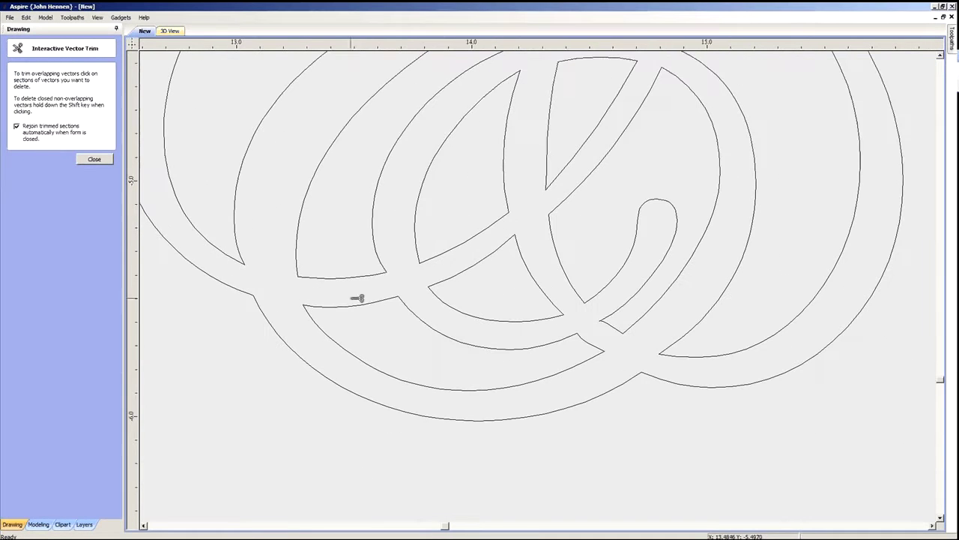
scroll(649, 351, "up", 3)
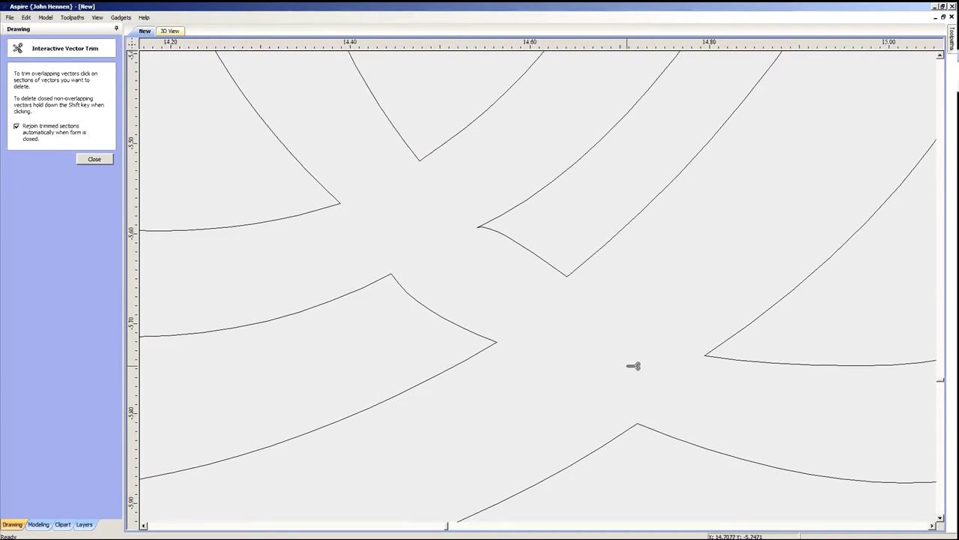
scroll(495, 300, "down", 3)
scroll(416, 161, "up", 3)
scroll(408, 152, "up", 1)
scroll(524, 217, "down", 4)
scroll(319, 333, "up", 2)
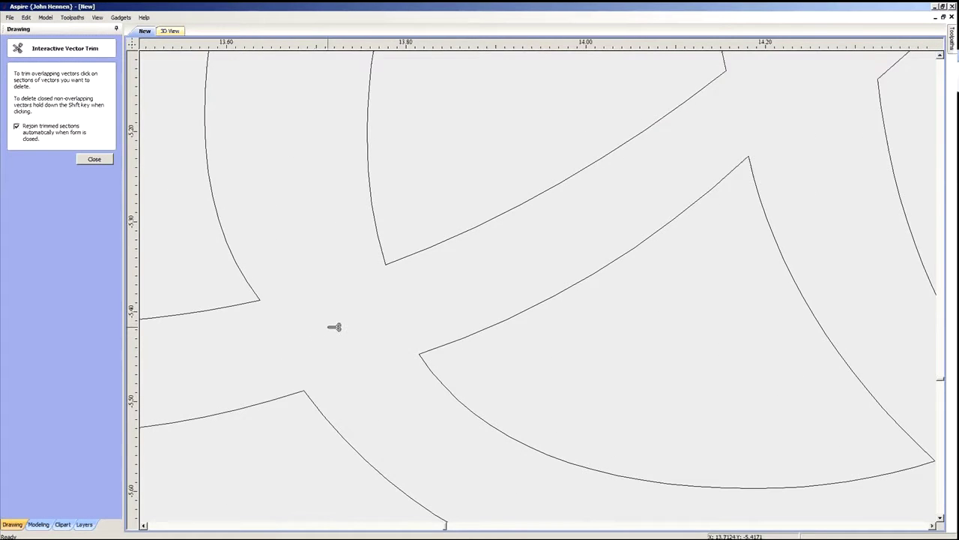
scroll(578, 285, "up", 2)
scroll(524, 322, "down", 2)
scroll(375, 326, "up", 4)
scroll(393, 408, "down", 4)
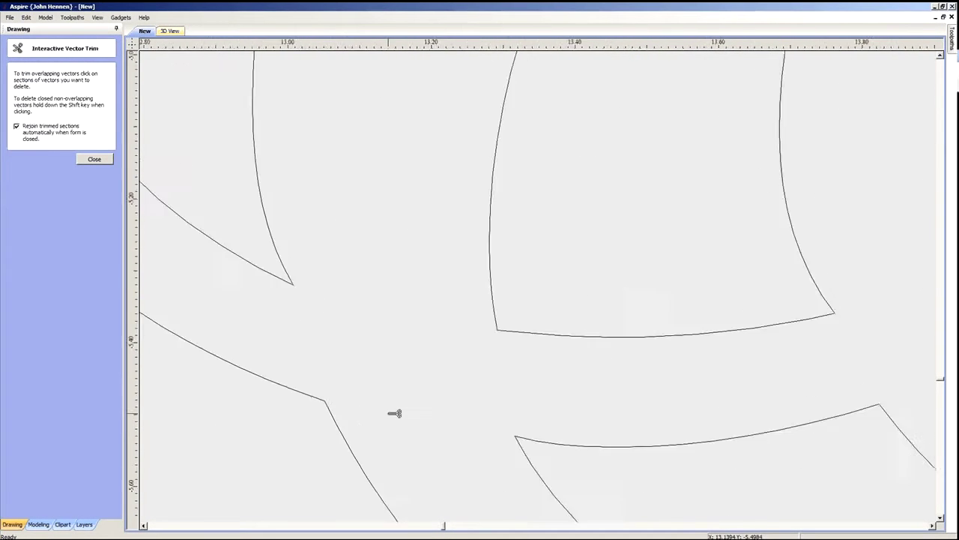
- Trim the crossed line tips on both sides of the junction below the ampersand's upper loop
scroll(518, 289, "up", 3)
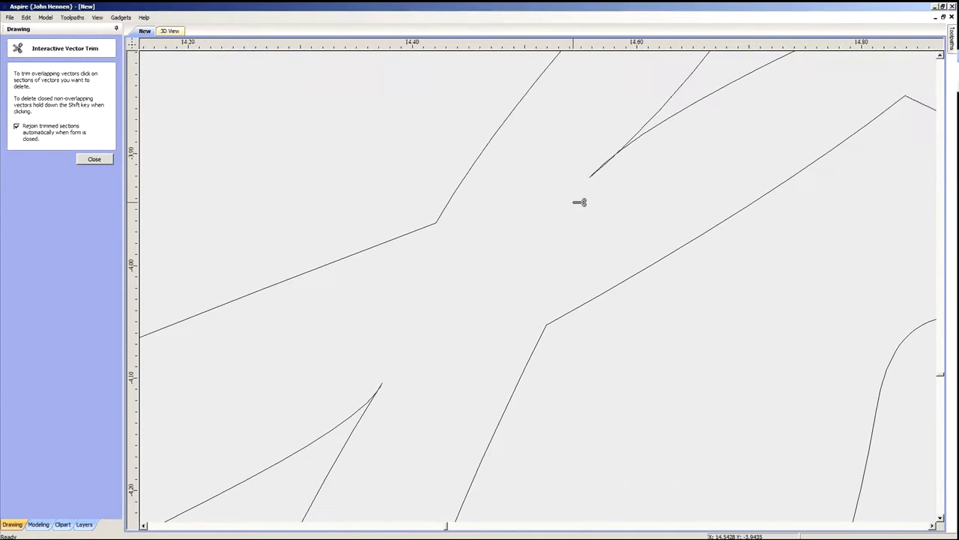
left_click(604, 171)
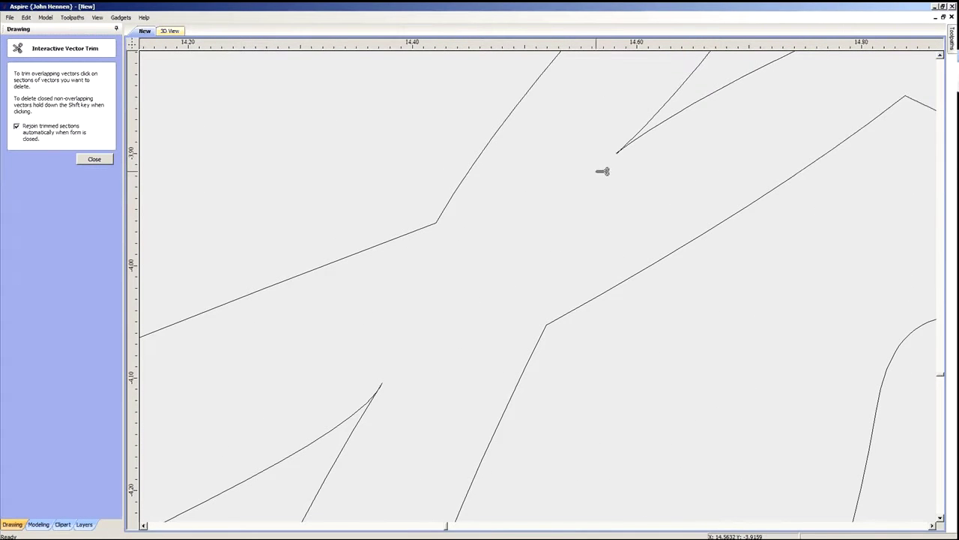
scroll(391, 382, "up", 2)
left_click(384, 360)
scroll(370, 379, "down", 2)
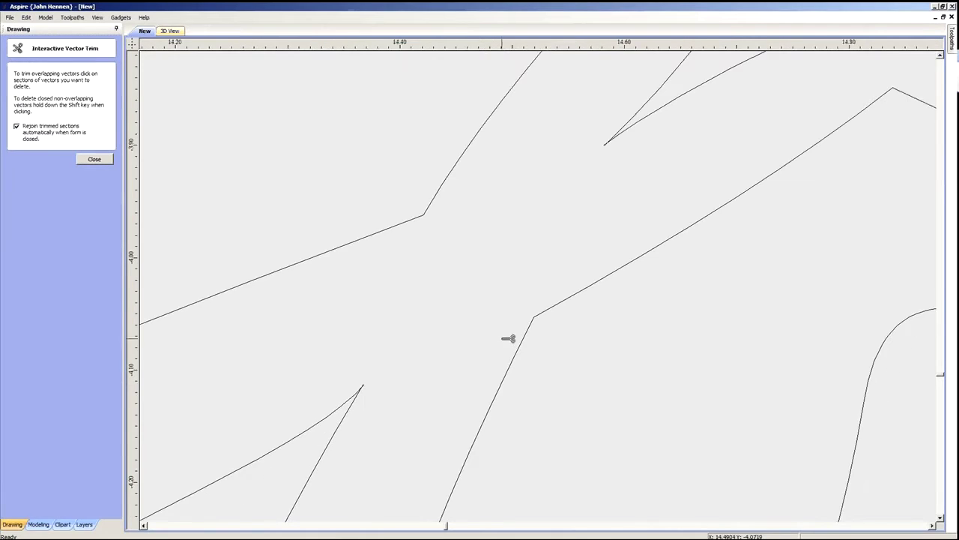
scroll(524, 344, "down", 2)
scroll(540, 268, "up", 2)
left_click(545, 242)
- Trim the overlapping corners at the base of the ampersand's upper loop and finish interactive trimming
scroll(611, 355, "down", 2)
scroll(802, 149, "up", 3)
scroll(524, 254, "down", 2)
scroll(457, 375, "up", 5)
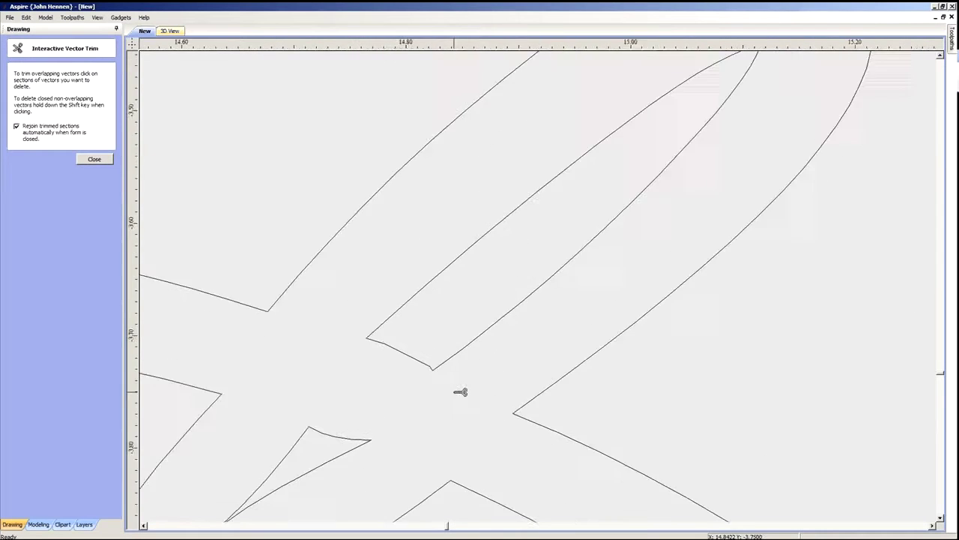
scroll(496, 336, "down", 2)
scroll(485, 429, "up", 2)
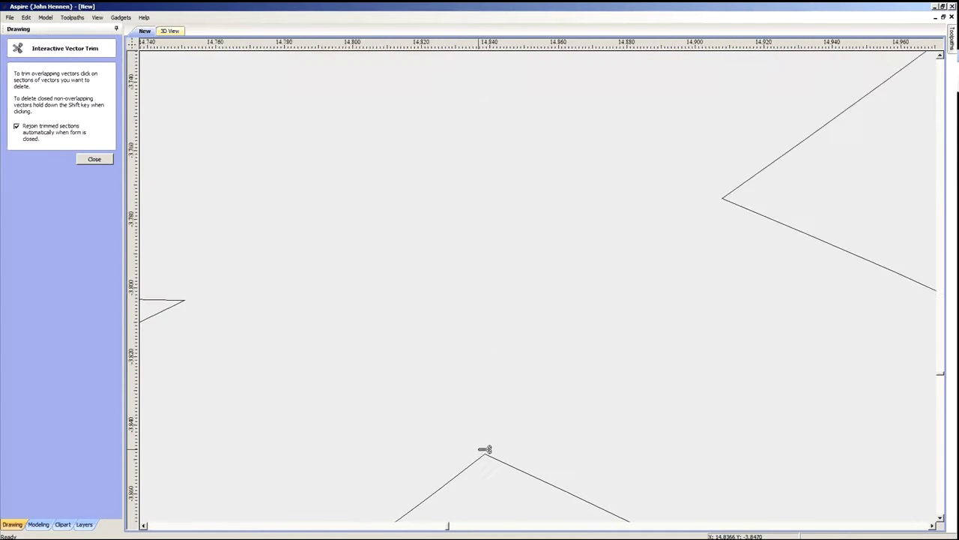
scroll(511, 395, "down", 2)
scroll(495, 326, "down", 4)
scroll(368, 347, "up", 3)
left_click(109, 157)
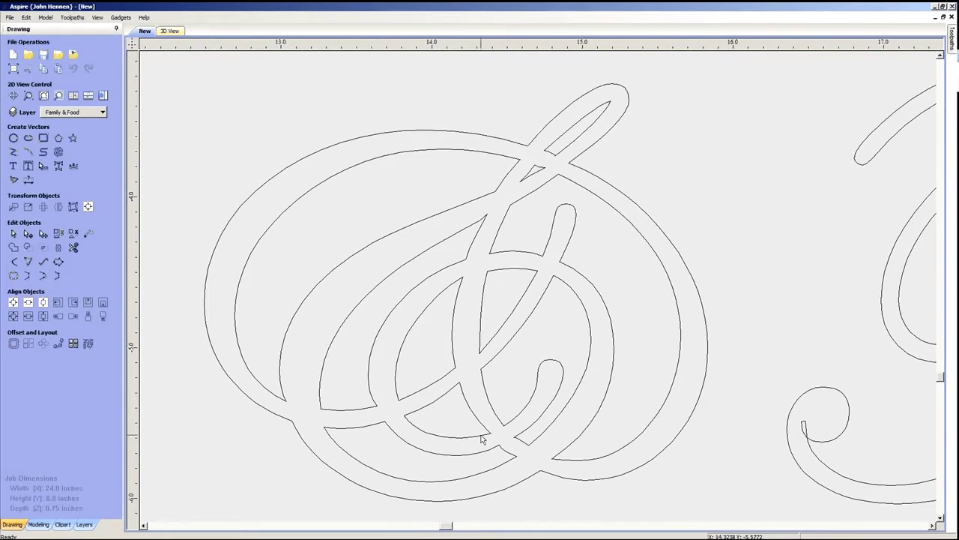
- Try once more to trim the tiny crossed tip beside the ampersand's inner hook, and undo that trim
scroll(515, 442, "up", 4)
scroll(517, 438, "up", 5)
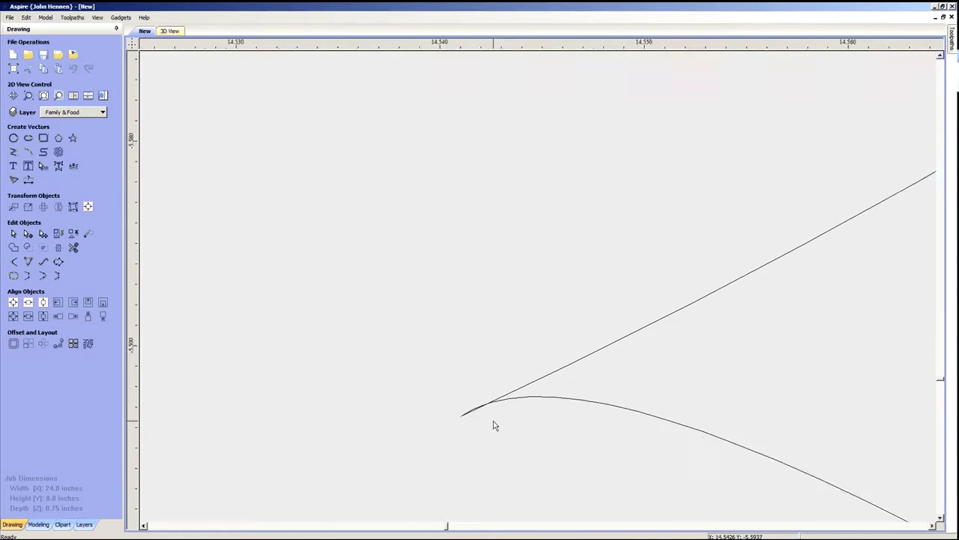
left_click(451, 395)
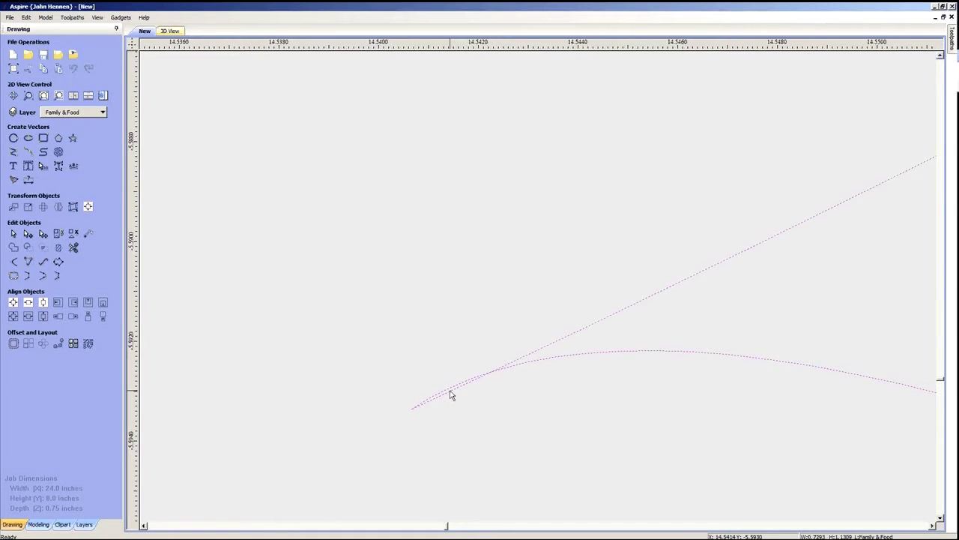
key("Escape")
left_click(74, 247)
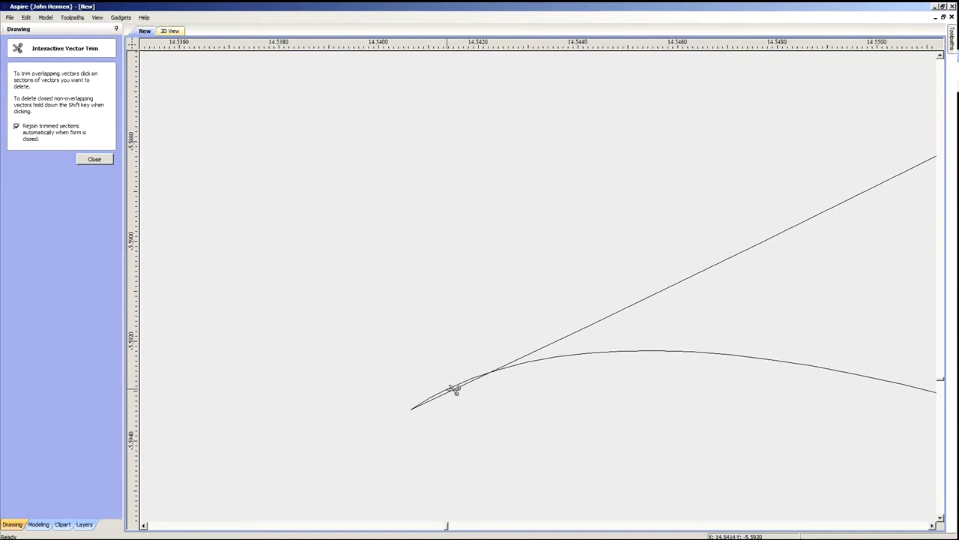
left_click(449, 395)
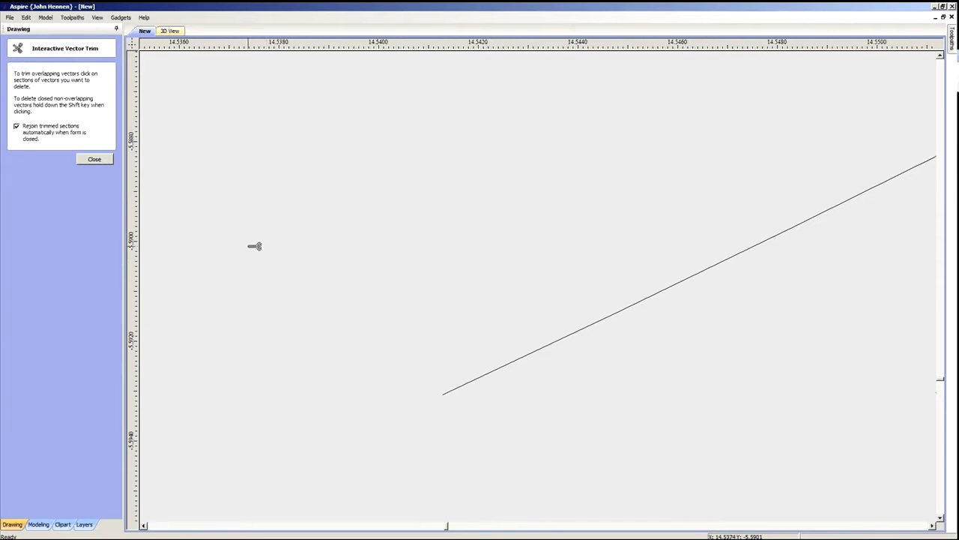
key("ctrl+z")
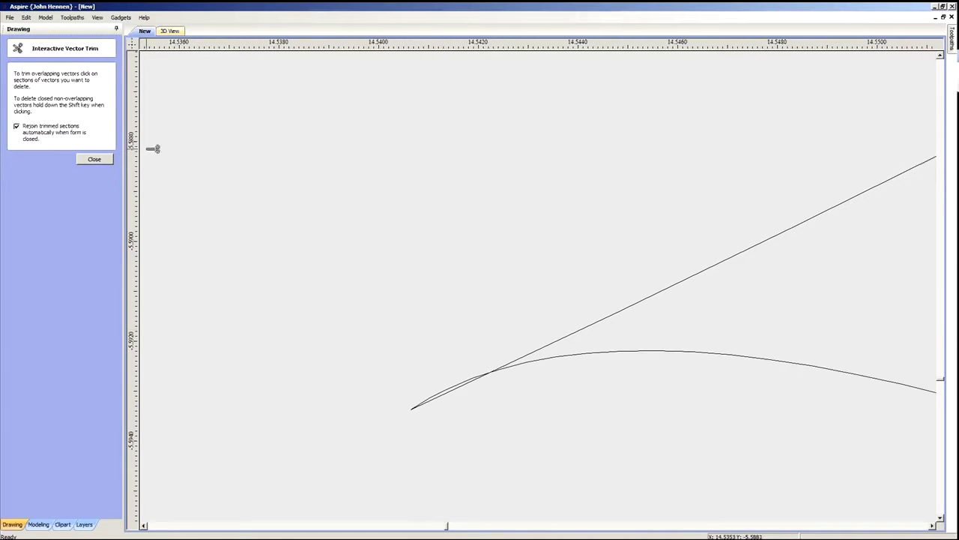
left_click(102, 158)
- Node-edit the ampersand's tiny crossed tip and move the upper line's node outward to the far side of the lower curve
left_click(441, 397)
double_click(457, 392)
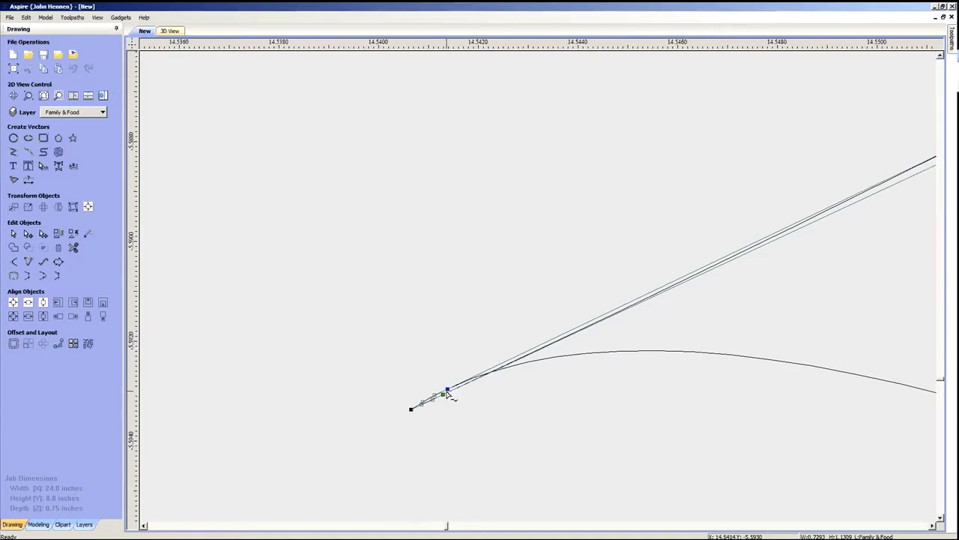
left_click_drag(444, 395, 437, 386)
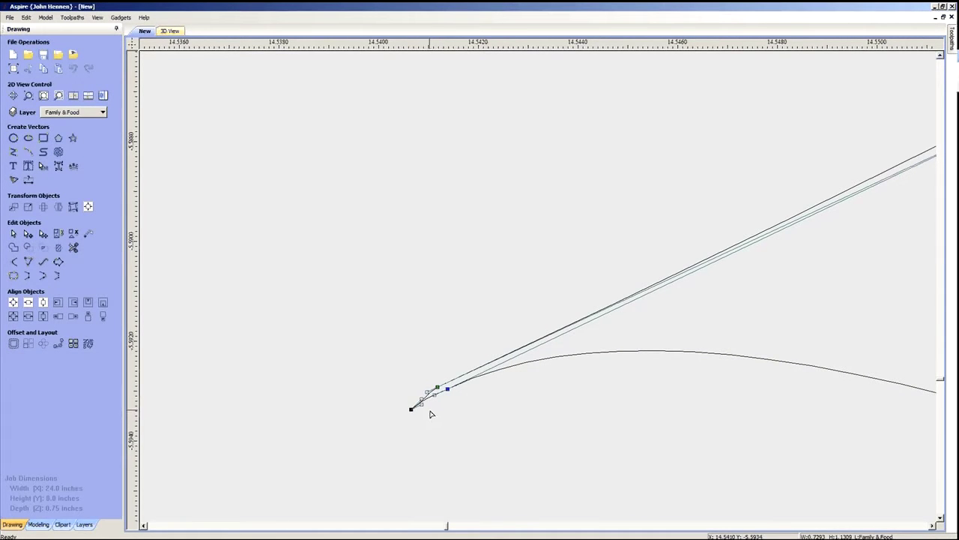
- Move the curve handle next to the tip's end node outward to uncross the short end segments
left_click(421, 404)
left_click(414, 382)
left_click(420, 410)
key("n")
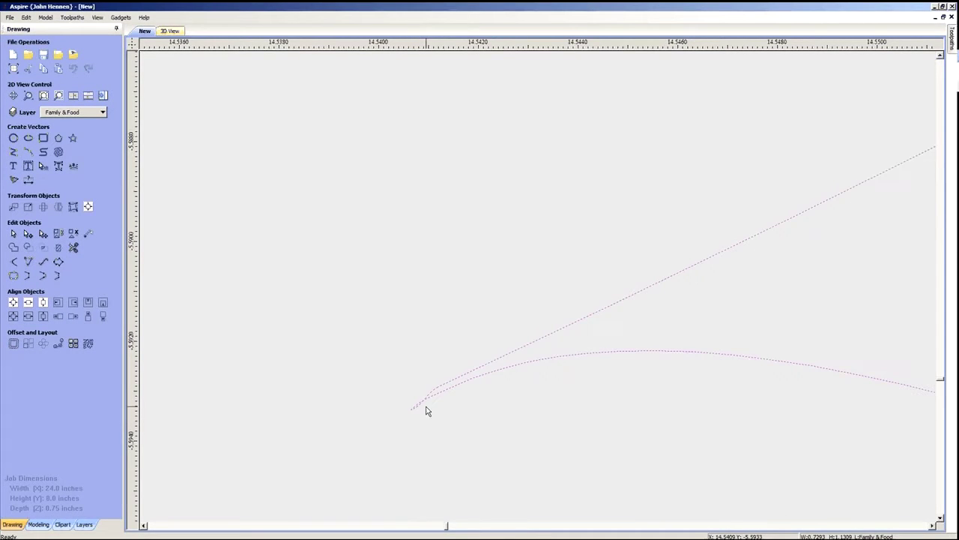
key("n")
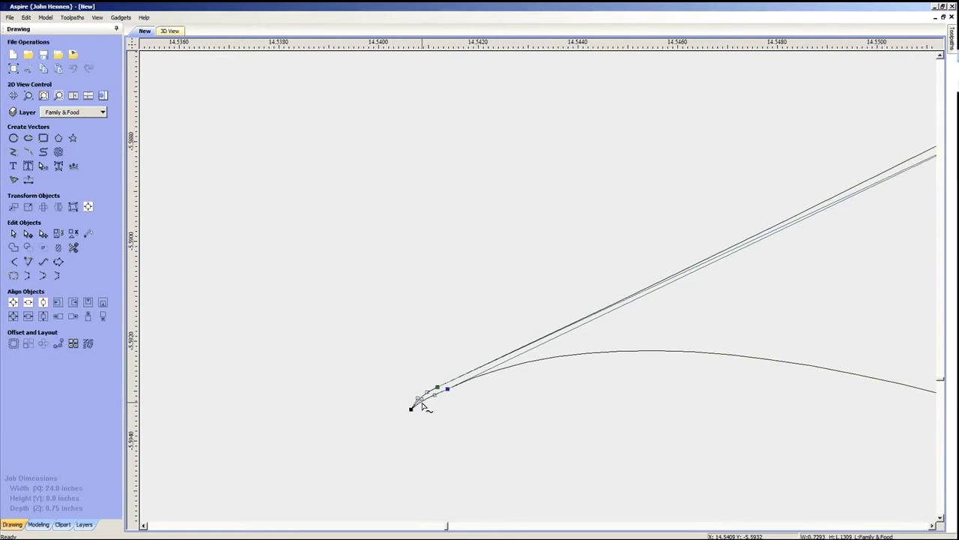
left_click(431, 412)
scroll(428, 413, "down", 3)
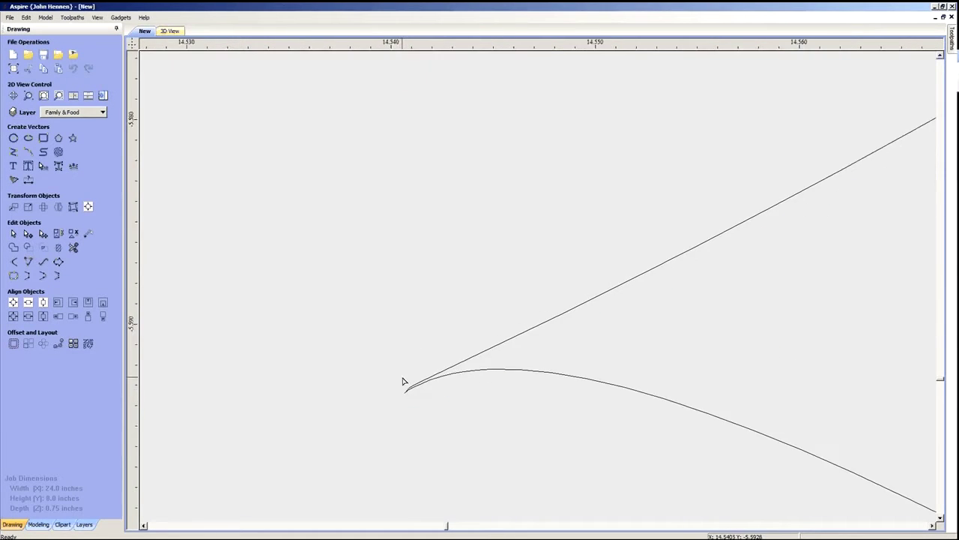
scroll(419, 355, "up", 3)
- Trim the crossed inner tip of the lower curl on the F in Food with interactive vector trimming
scroll(373, 368, "down", 12)
scroll(452, 385, "down", 3)
scroll(642, 392, "up", 3)
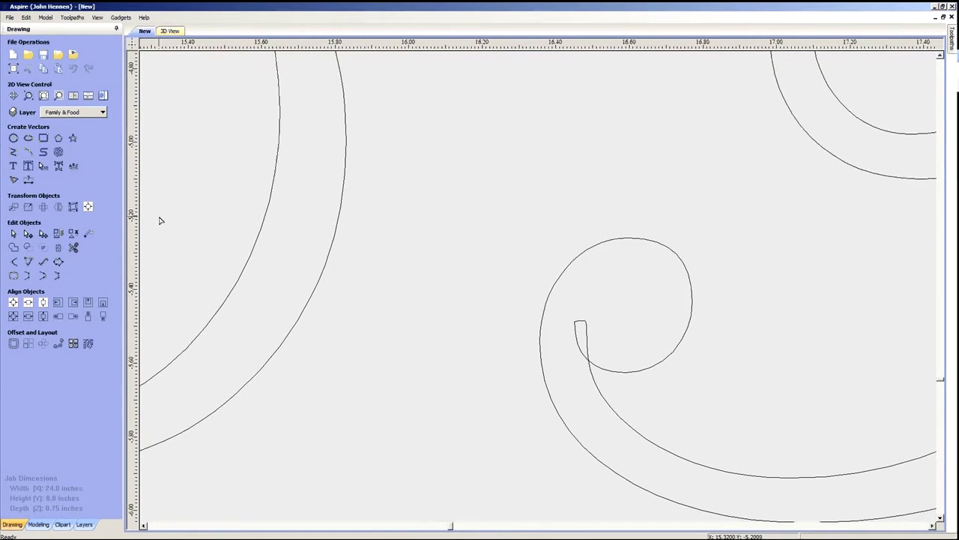
left_click(73, 247)
scroll(382, 302, "down", 2)
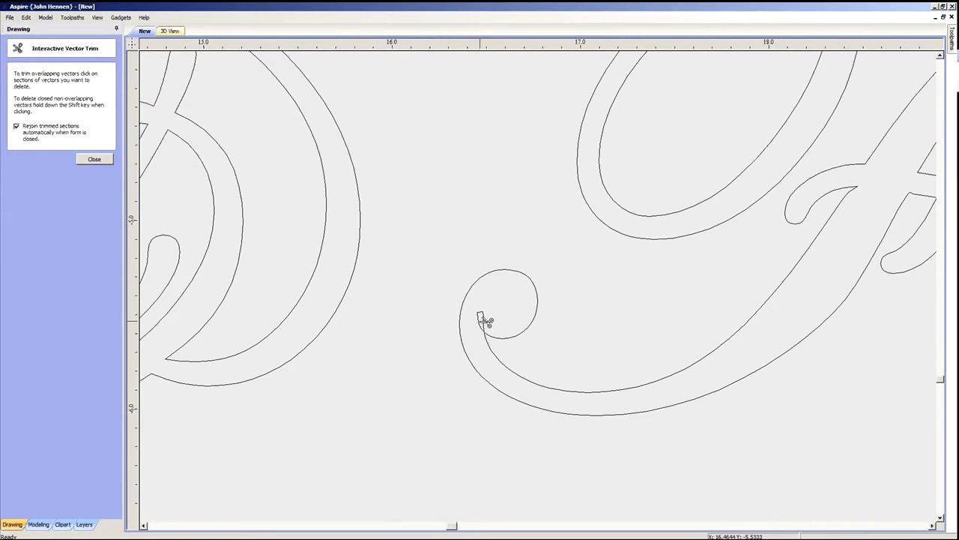
scroll(483, 322, "down", 4)
- Trim the tiny overlapping tip inside the small loop of the F's crossbar in Food
scroll(559, 289, "up", 4)
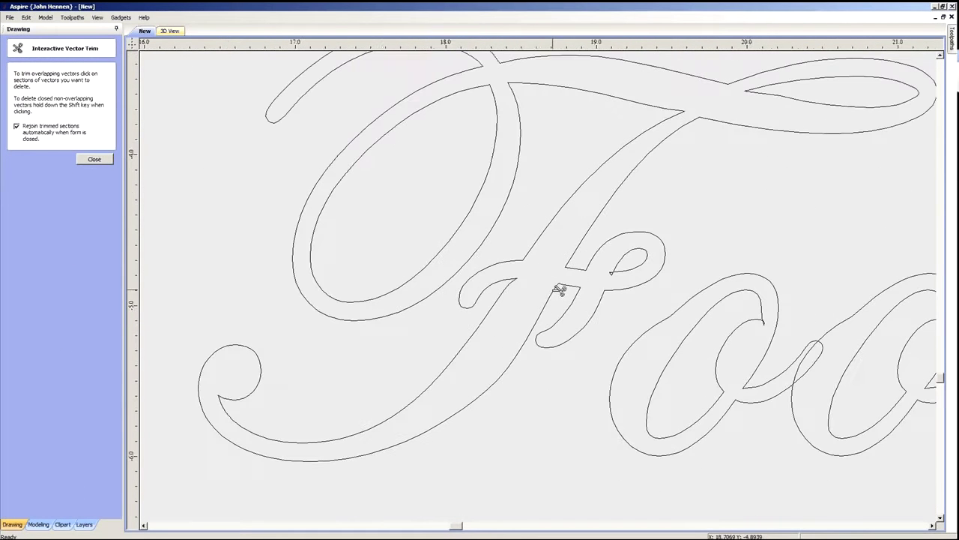
scroll(622, 274, "up", 6)
left_click(634, 227)
- Try to trim the tiny crossed tip beneath the F's crossbar loop, and undo that trim
scroll(571, 363, "up", 8)
left_click(569, 364)
key("ctrl+z")
scroll(574, 372, "up", 2)
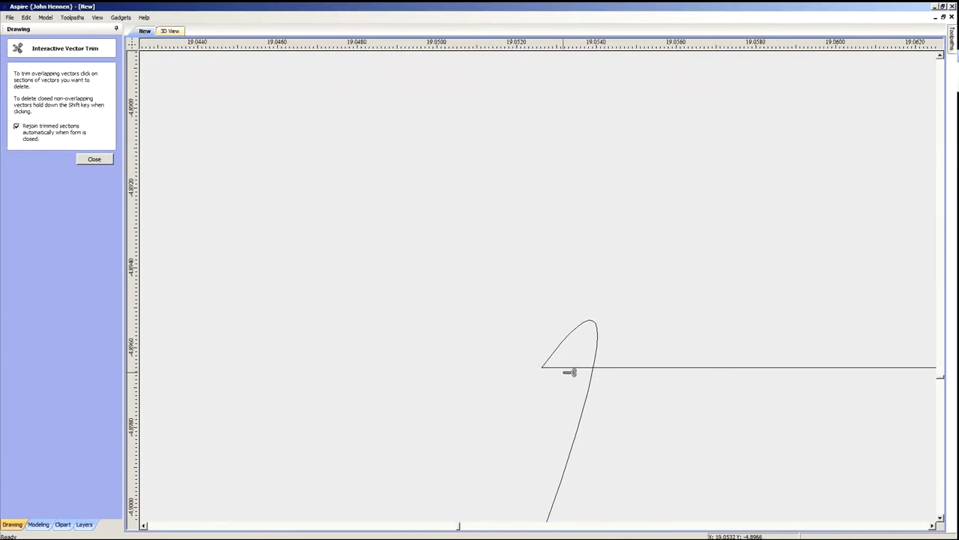
scroll(583, 377, "up", 5)
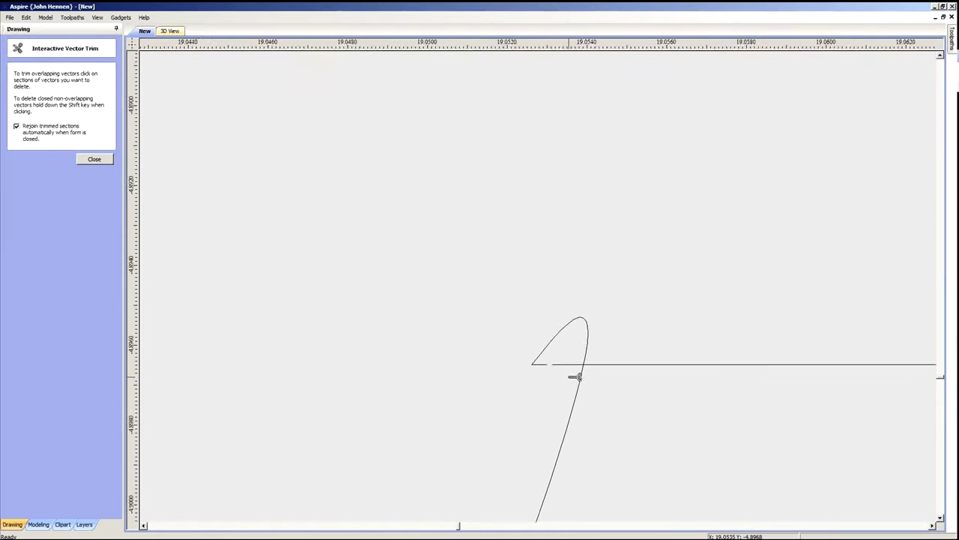
scroll(582, 377, "down", 10)
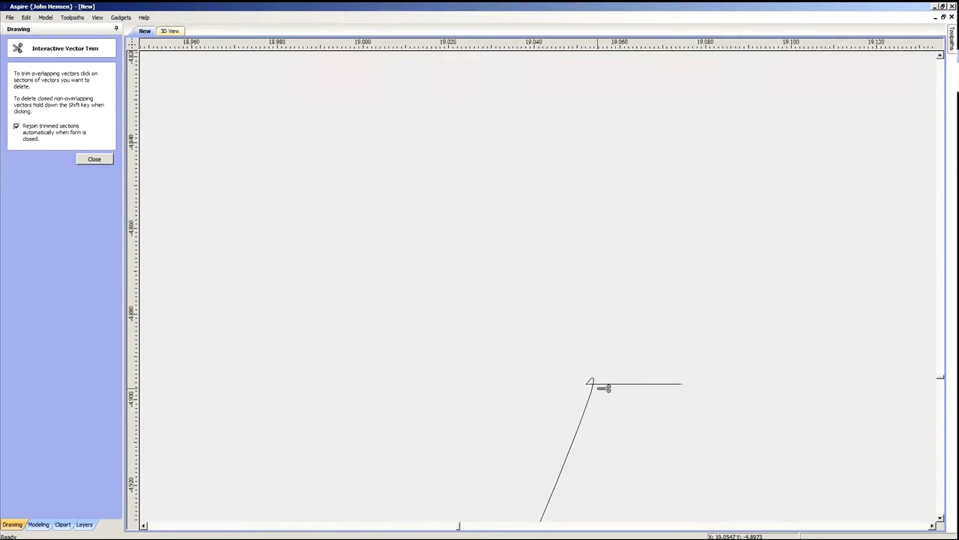
scroll(553, 379, "down", 5)
scroll(553, 383, "up", 4)
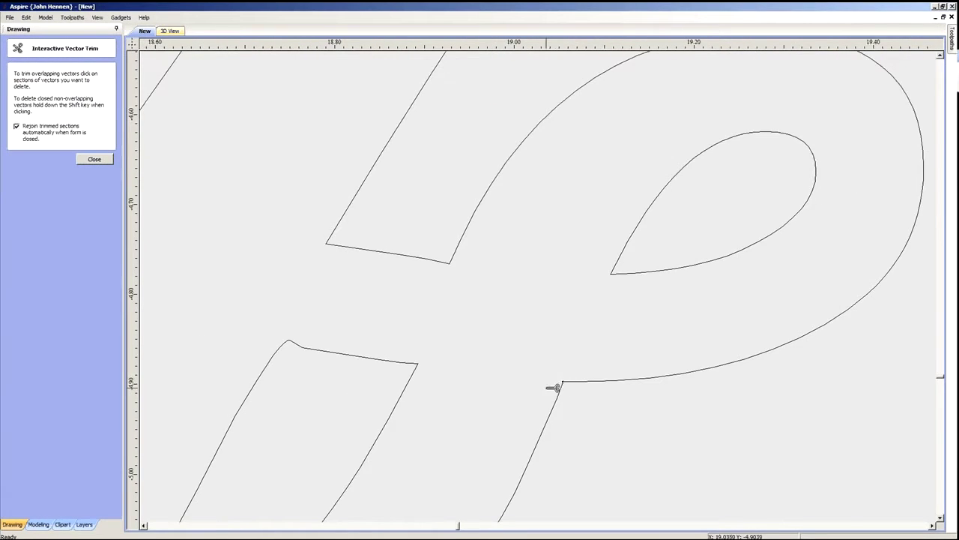
- Trim the overshooting line at the inner tip of the F's crossbar hook and check the top-stroke junctions for overlaps
scroll(561, 370, "down", 5)
scroll(505, 360, "up", 4)
scroll(390, 339, "up", 6)
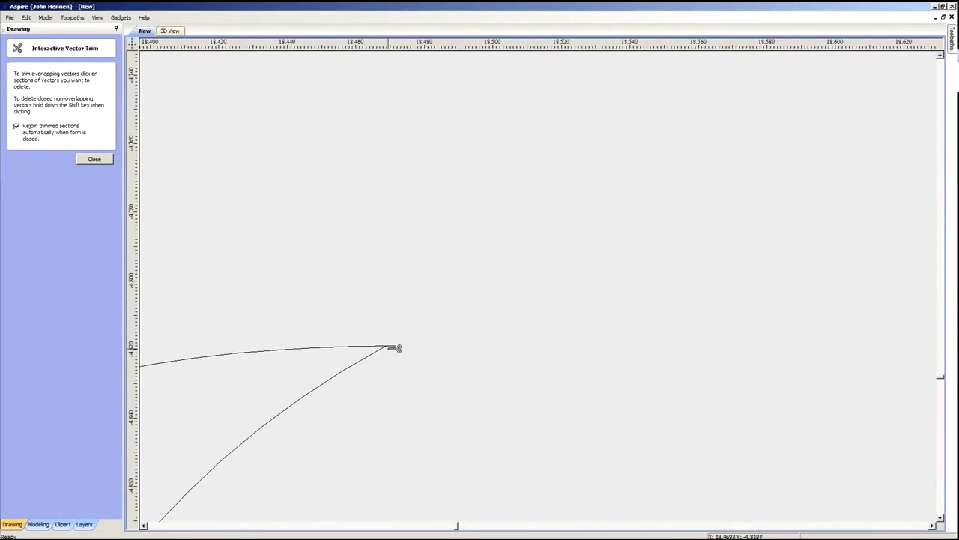
scroll(457, 356, "down", 8)
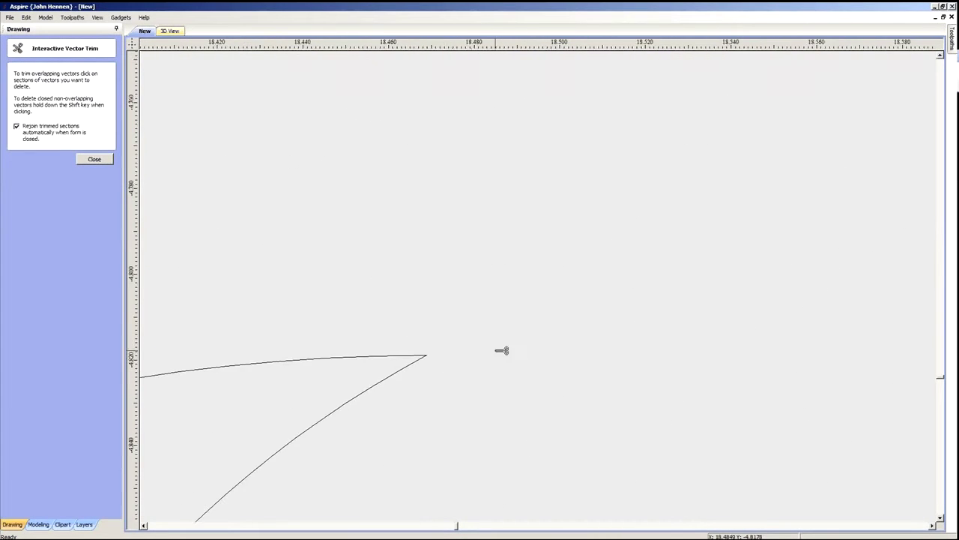
scroll(522, 331, "down", 3)
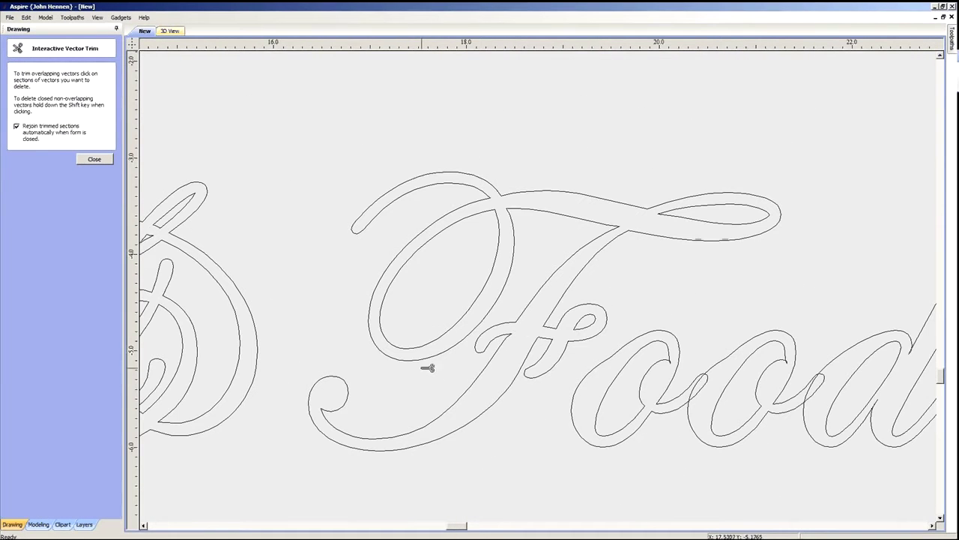
scroll(506, 207, "up", 4)
scroll(524, 172, "up", 2)
scroll(420, 248, "down", 6)
scroll(577, 280, "up", 5)
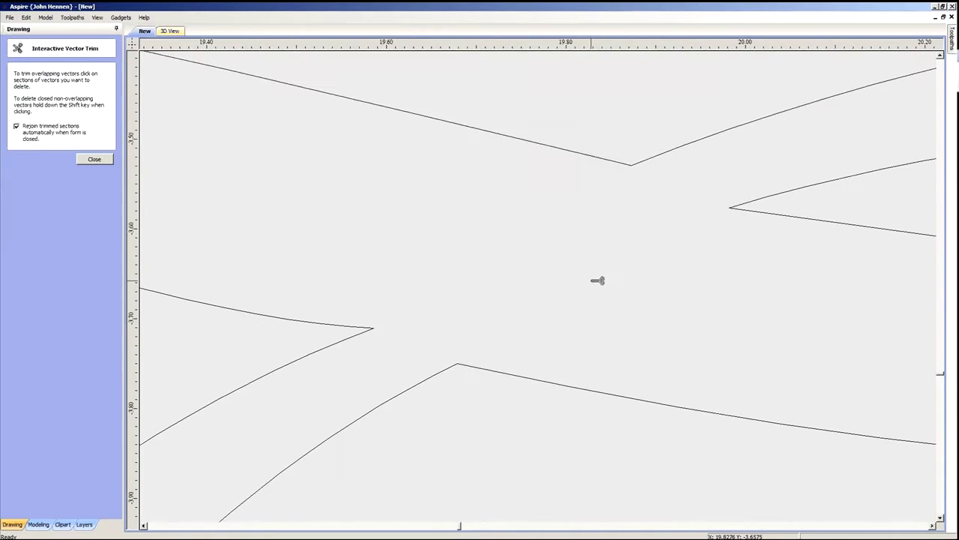
scroll(582, 274, "down", 3)
scroll(568, 268, "down", 3)
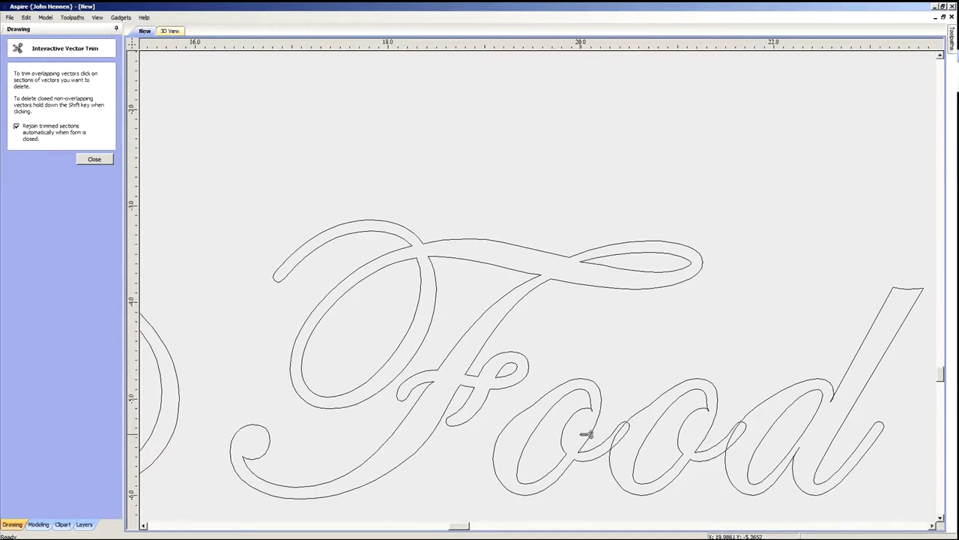
- Trim the crossed tip of the inner hook on the first o of Food and inspect the corner of its connecting stroke
scroll(555, 423, "up", 4)
scroll(625, 367, "up", 4)
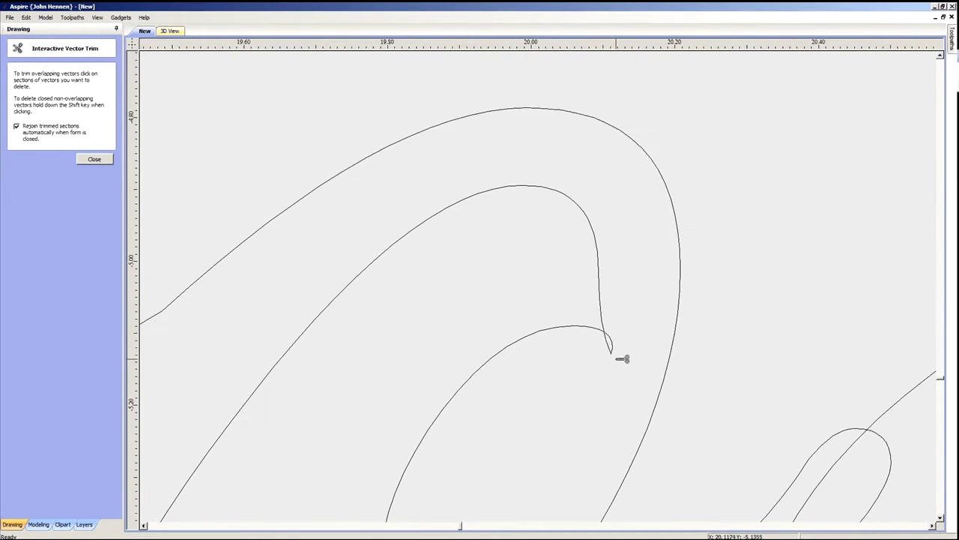
scroll(607, 334, "down", 5)
scroll(574, 412, "up", 10)
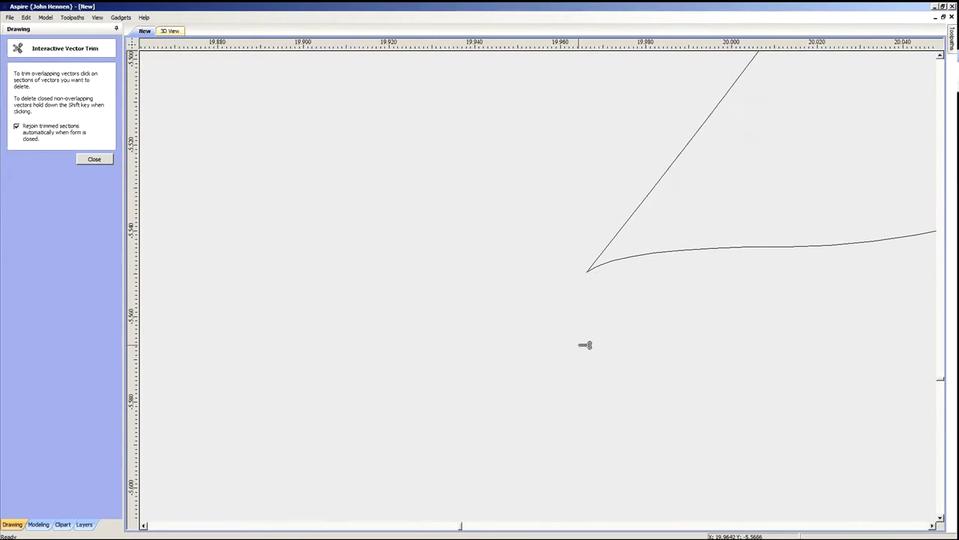
scroll(595, 293, "down", 9)
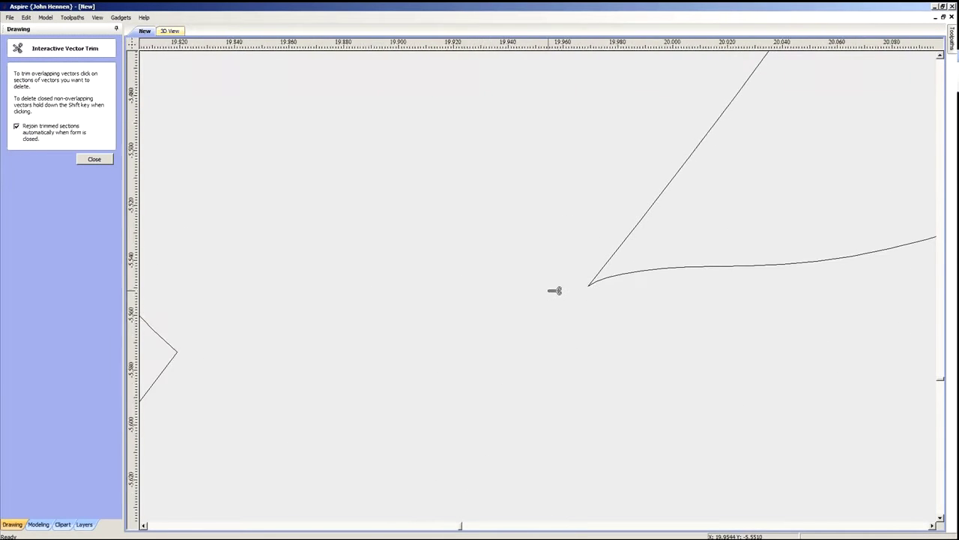
scroll(730, 267, "up", 2)
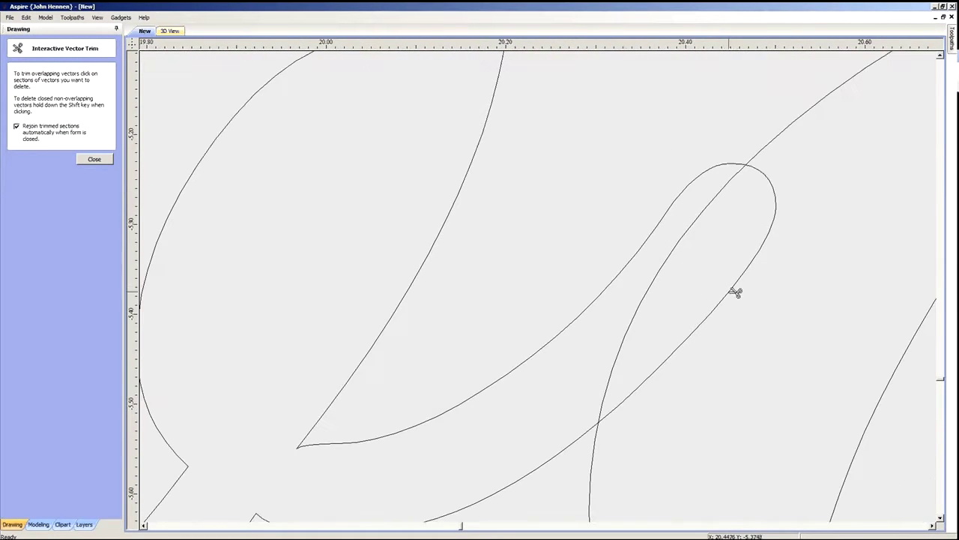
- Trim the overlap between the first o's connecting stroke and the second o, plus the second o's crossed inner tip
scroll(741, 287, "down", 4)
scroll(706, 293, "down", 4)
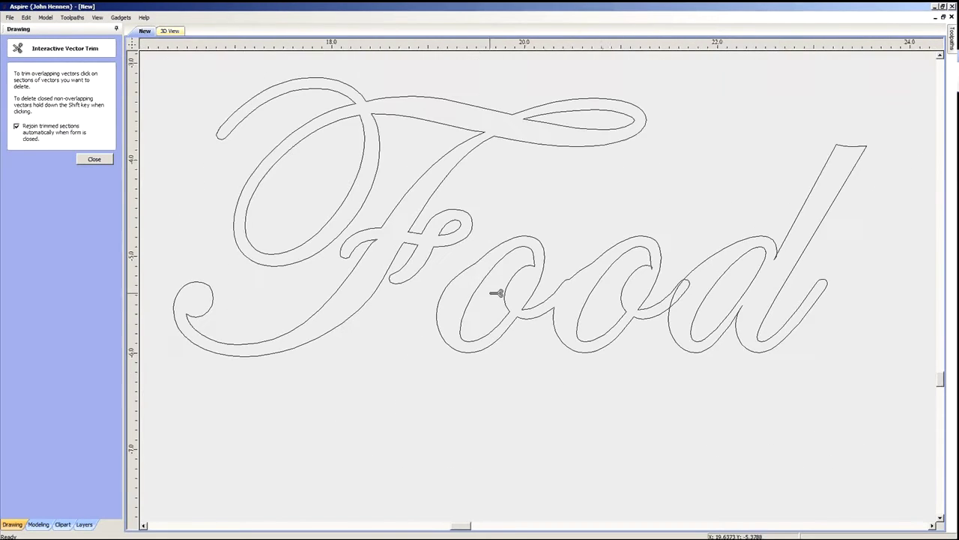
scroll(674, 266, "up", 2)
left_click(683, 248)
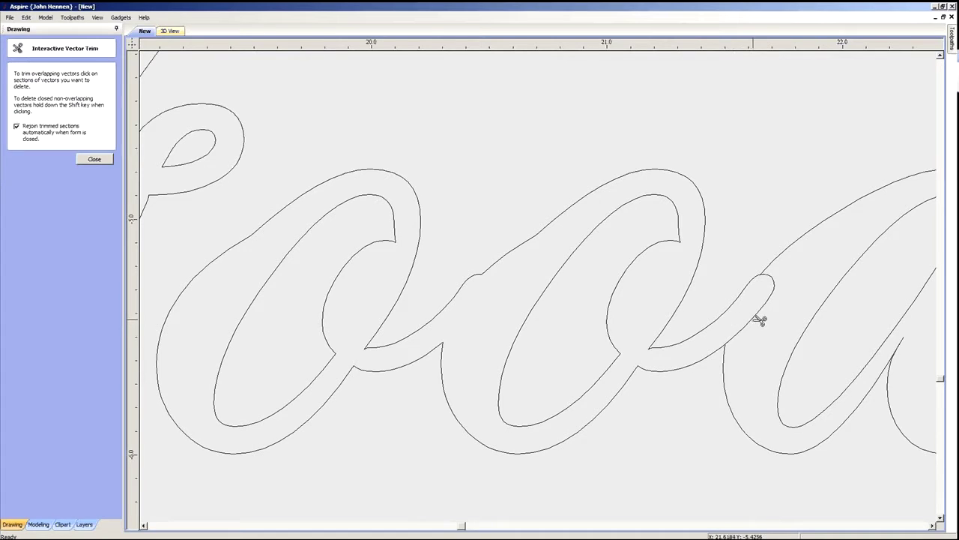
- Trim the end of the second o's connecting stroke where it overlaps the bowl of the d
scroll(595, 313, "down", 3)
scroll(667, 320, "up", 2)
scroll(706, 337, "up", 3)
scroll(576, 372, "down", 3)
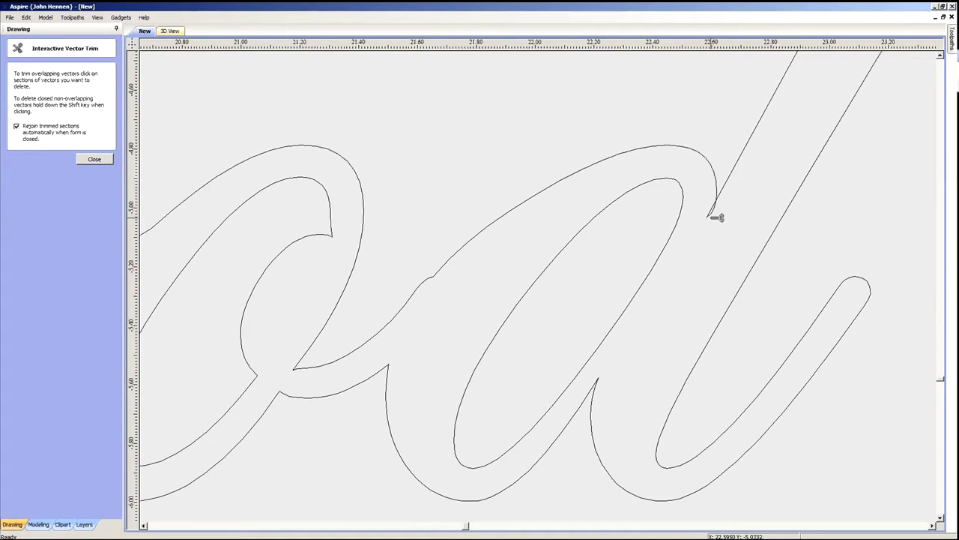
- Locate the tiny crossed tip beneath the F's crossbar loop and finish interactive trimming
scroll(644, 352, "down", 3)
scroll(574, 321, "down", 2)
scroll(525, 308, "up", 4)
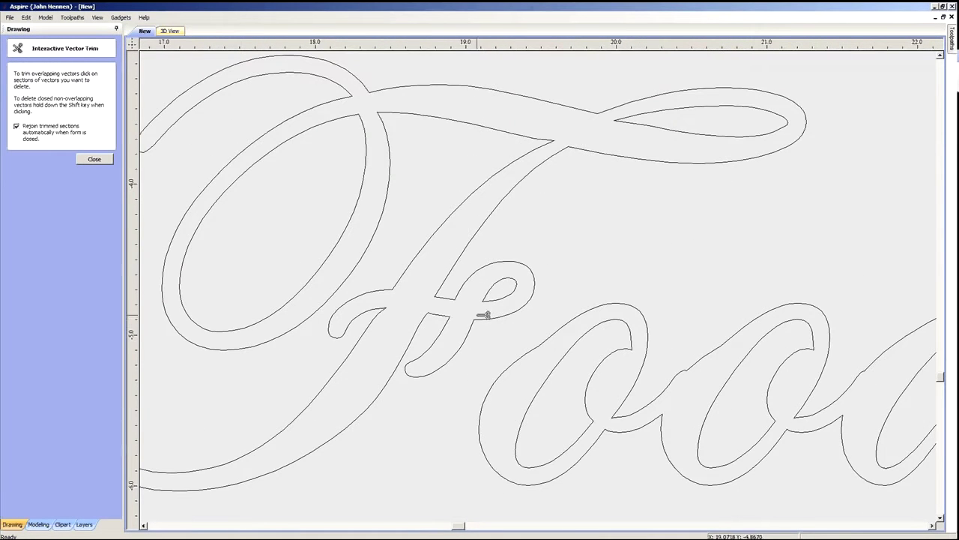
scroll(475, 312, "up", 3)
scroll(479, 295, "up", 3)
scroll(490, 382, "up", 3)
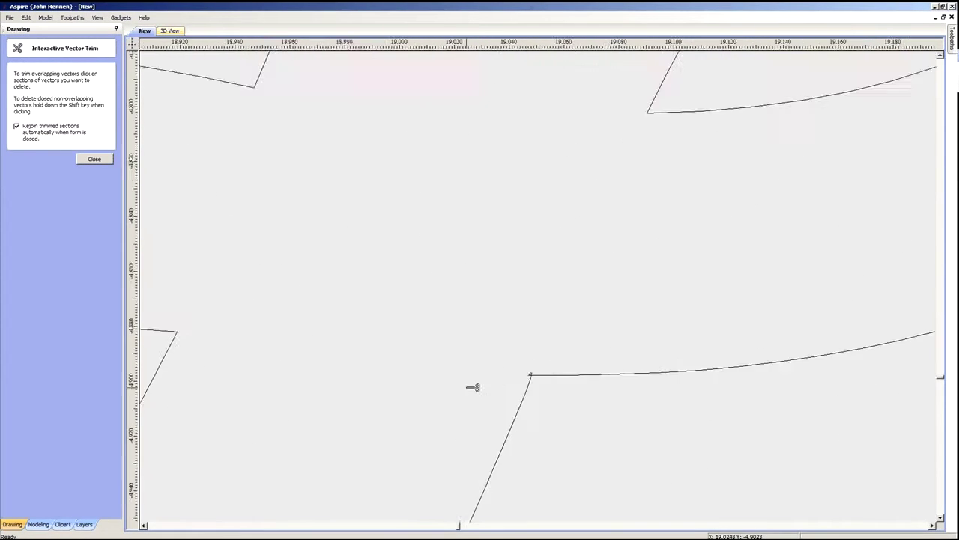
left_click(95, 159)
- Node-edit the tiny crossed tip beneath the F's crossbar loop and move its curve handle below the corner node to uncross the outline
scroll(559, 368, "up", 4)
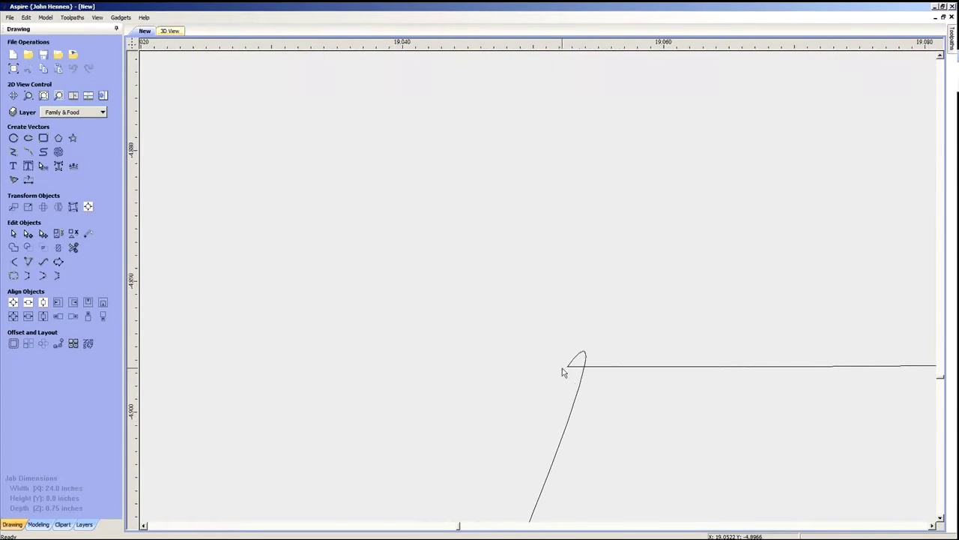
left_click(583, 372)
double_click(584, 372)
scroll(578, 368, "down", 3)
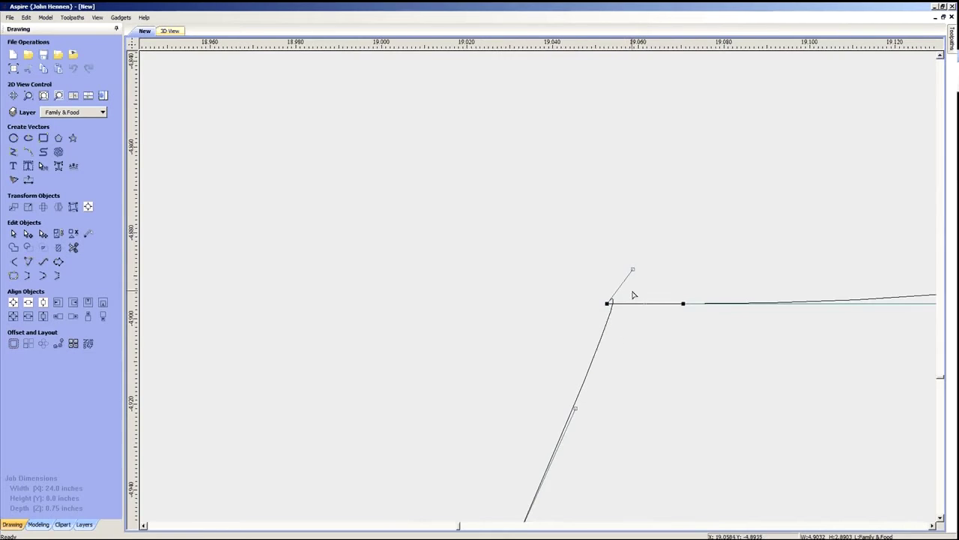
scroll(631, 278, "up", 1)
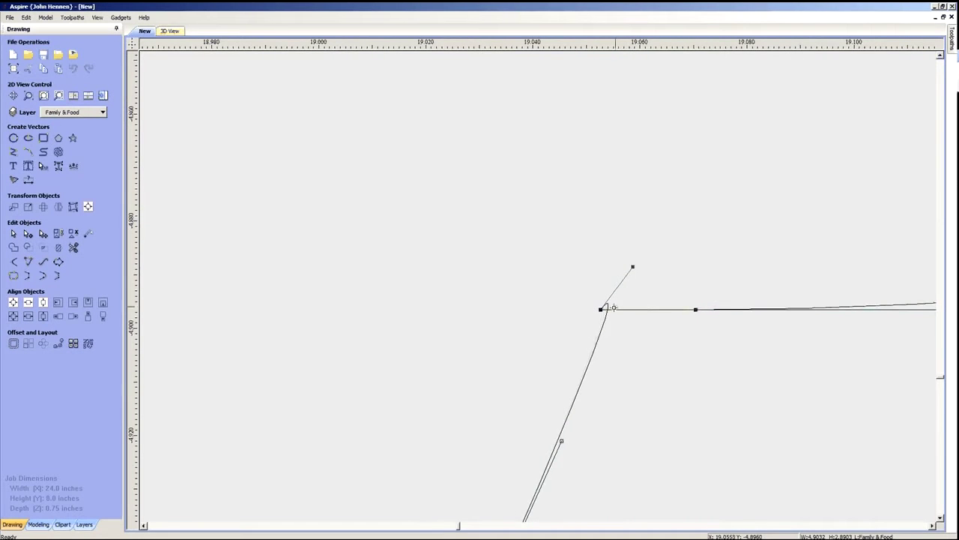
left_click(604, 320)
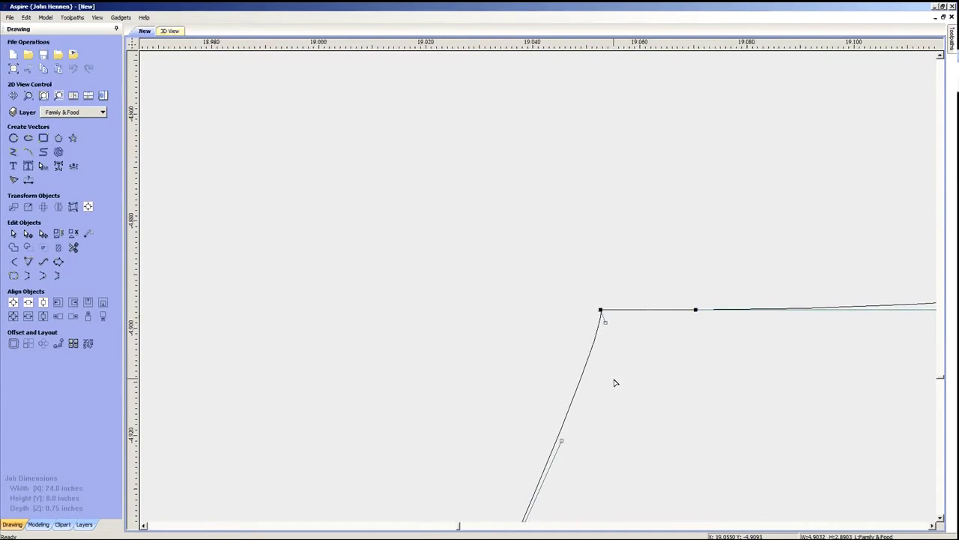
scroll(619, 355, "down", 5)
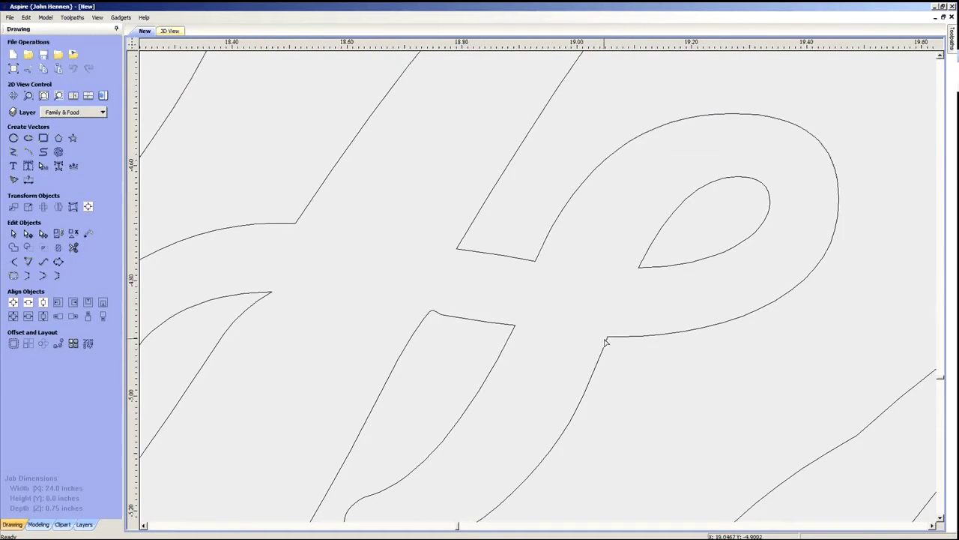
scroll(608, 346, "up", 5)
scroll(552, 321, "down", 9)
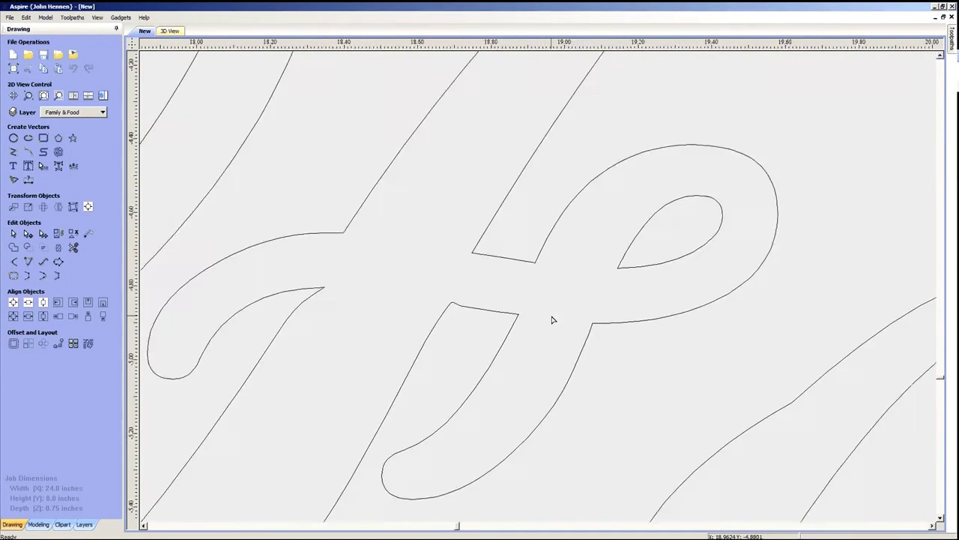
- Open the outline of Family for node editing around the join between the a and the m
scroll(517, 326, "down", 10)
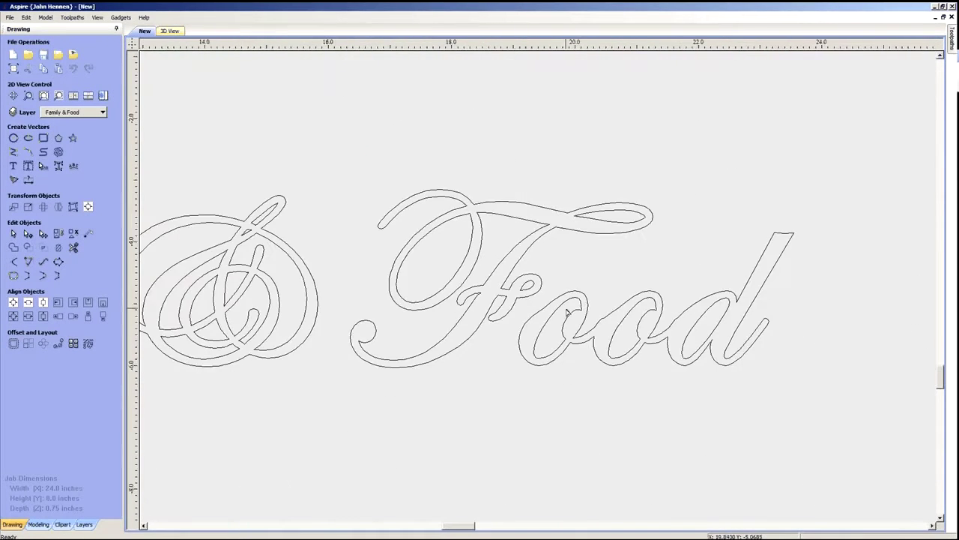
scroll(401, 313, "up", 5)
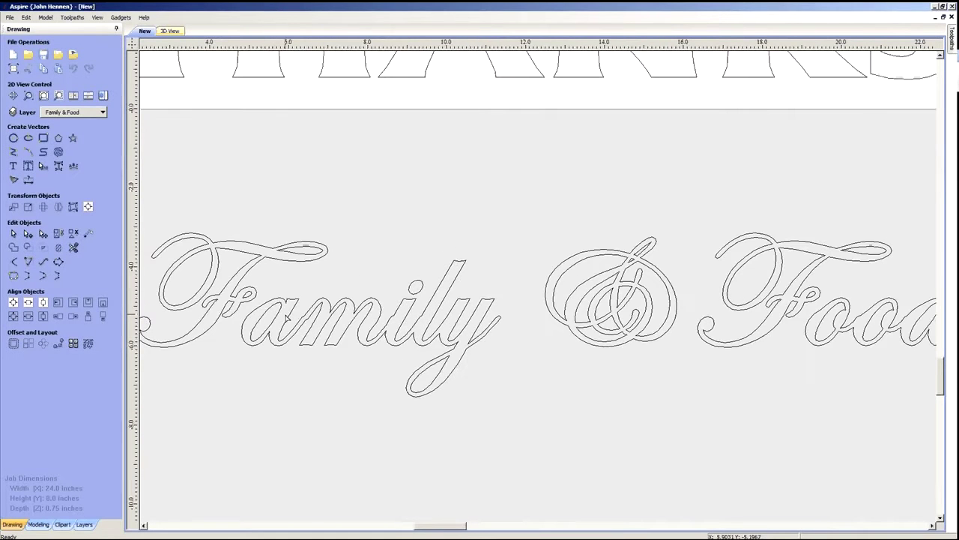
scroll(296, 328, "up", 10)
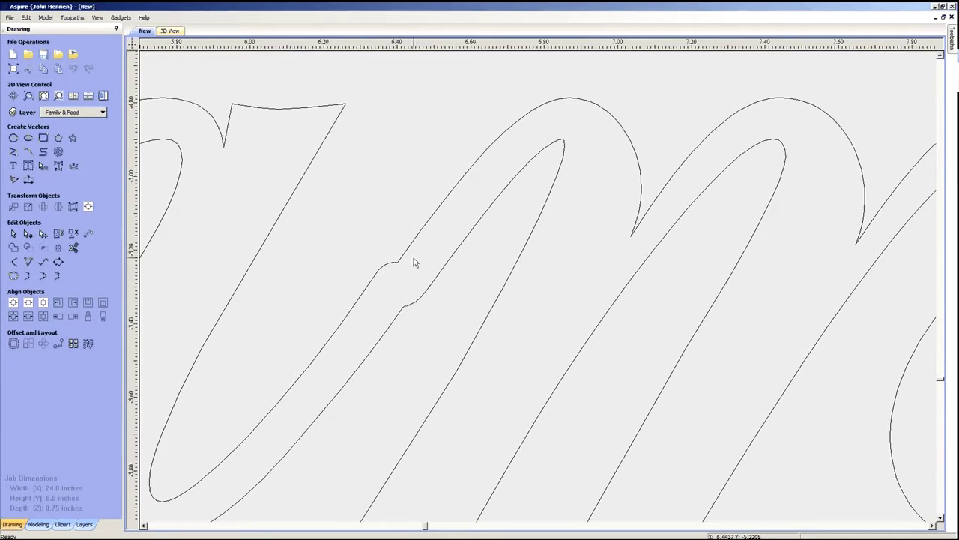
scroll(439, 289, "down", 3)
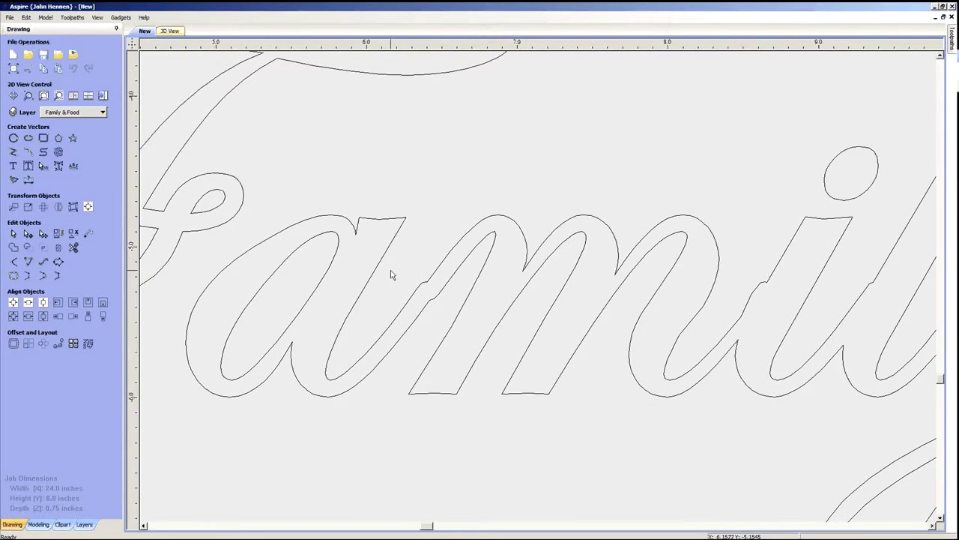
scroll(426, 304, "down", 3)
scroll(447, 302, "up", 3)
left_click(446, 302)
key("n")
scroll(445, 304, "up", 4)
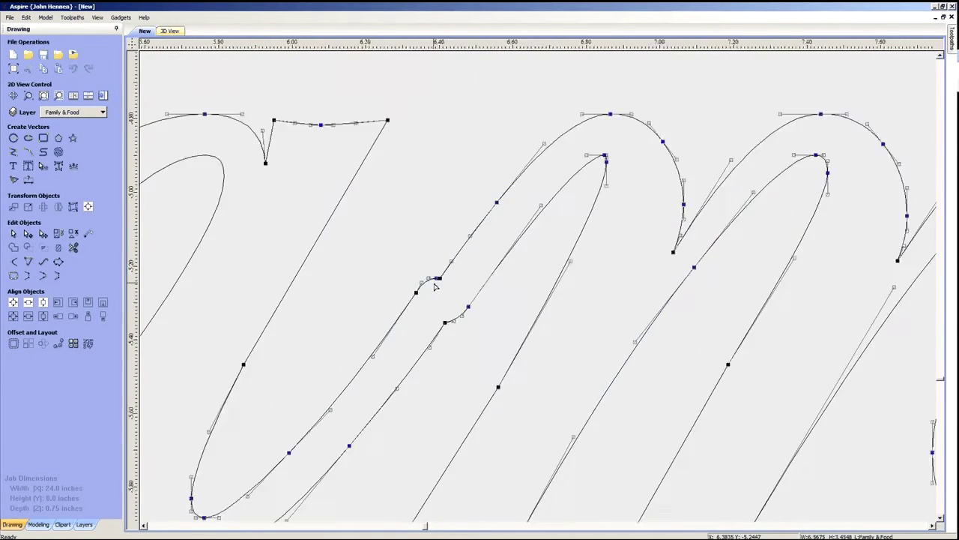
- Delete the nodes forming the bump on the upper edge of the a–m join
scroll(443, 310, "down", 3)
scroll(445, 301, "up", 4)
right_click(442, 286)
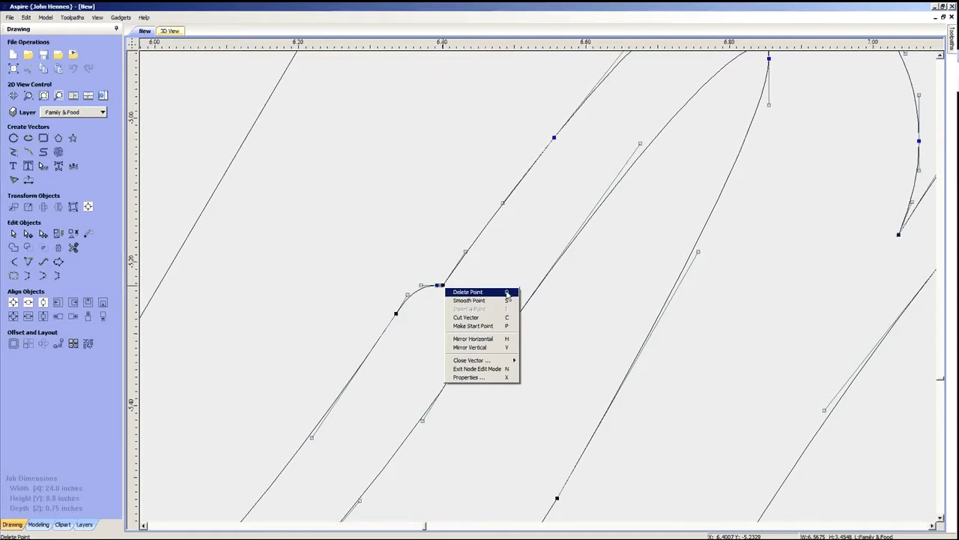
left_click(479, 293)
key("d")
- Delete the upper node of the bump on the lower edge of the a–m join
scroll(423, 295, "down", 2)
scroll(408, 273, "up", 2)
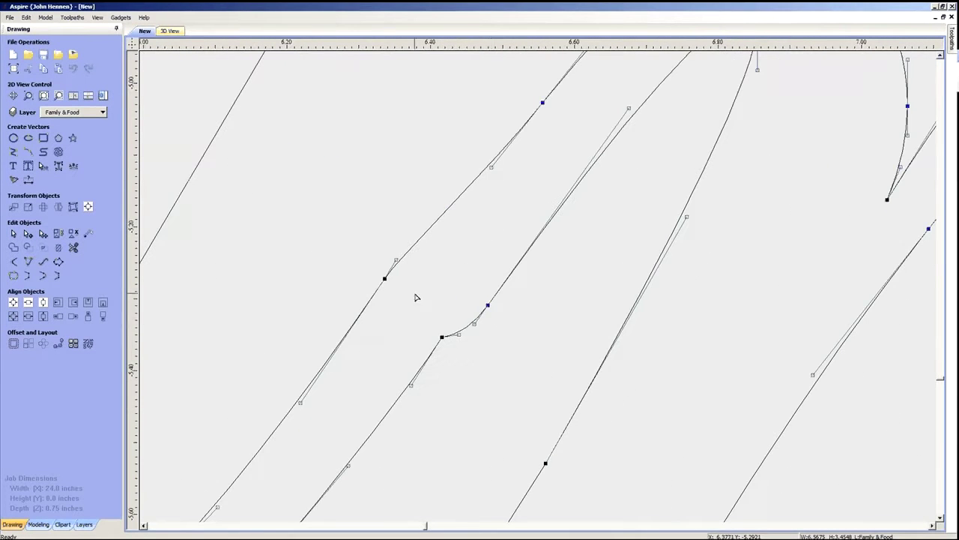
key("d")
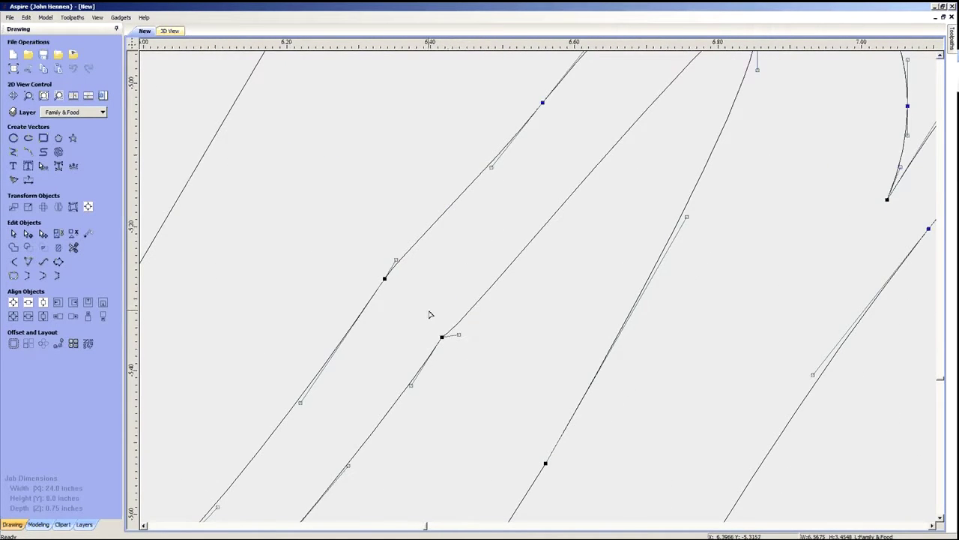
- Convert the corner nodes on the lower and upper edges of the a–m join in Family to smooth points
scroll(433, 324, "down", 3)
scroll(431, 323, "up", 3)
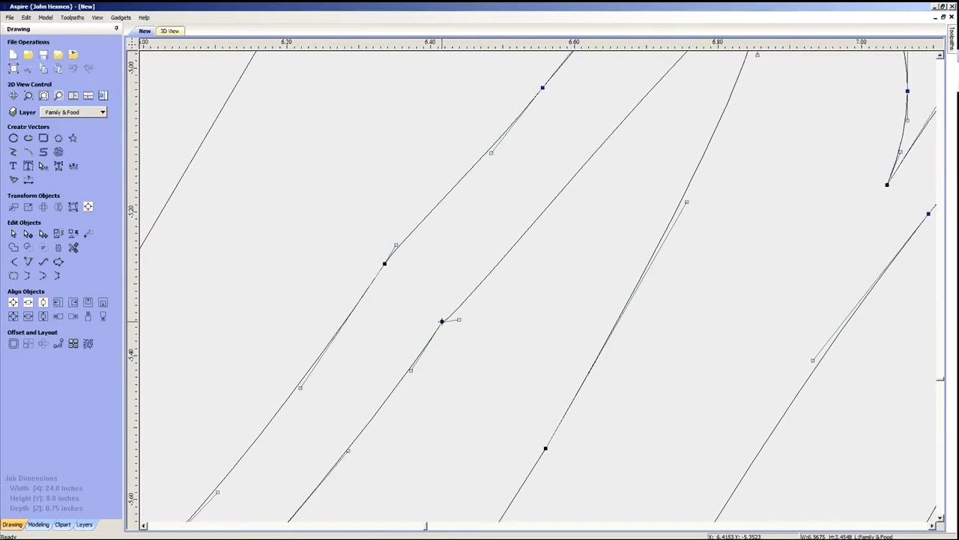
right_click(442, 322)
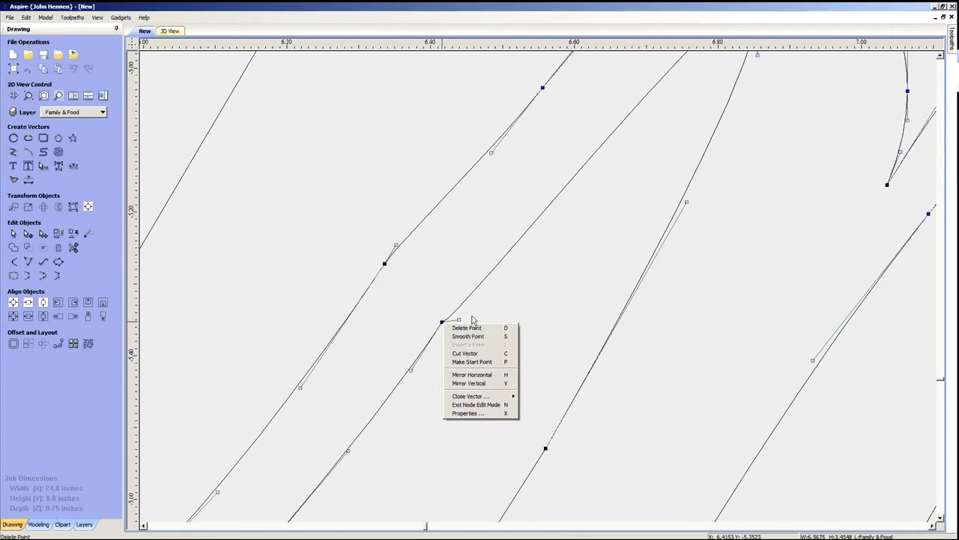
left_click(503, 337)
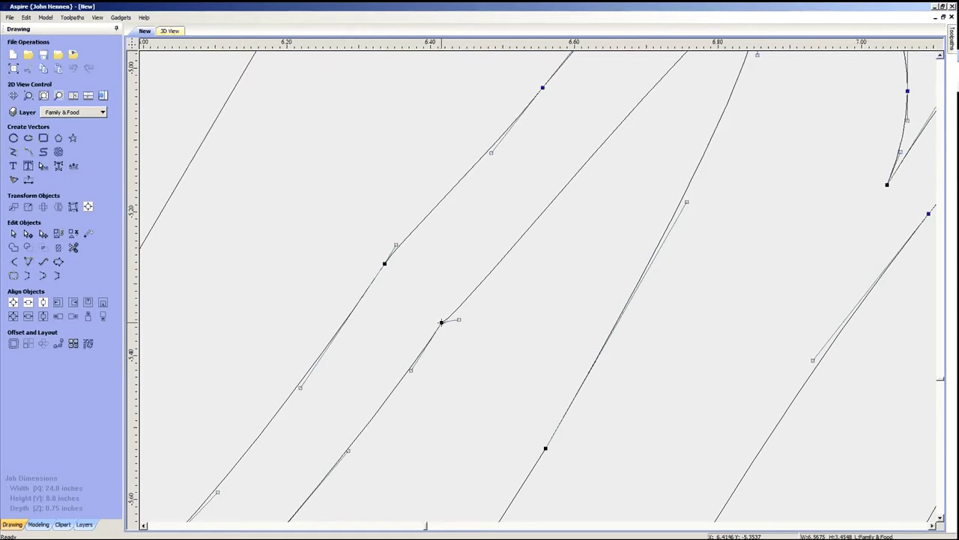
left_click(442, 323)
left_click(383, 264)
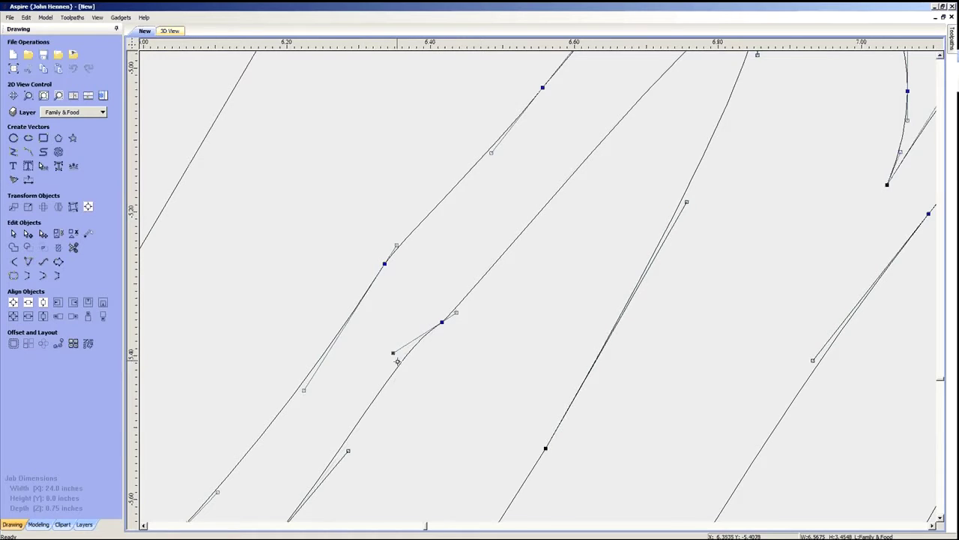
- Move both curve handles of the node on the lower edge of the a–m join into line with the stroke
left_click_drag(394, 352, 401, 362)
left_click(454, 310)
left_click_drag(471, 286, 471, 287)
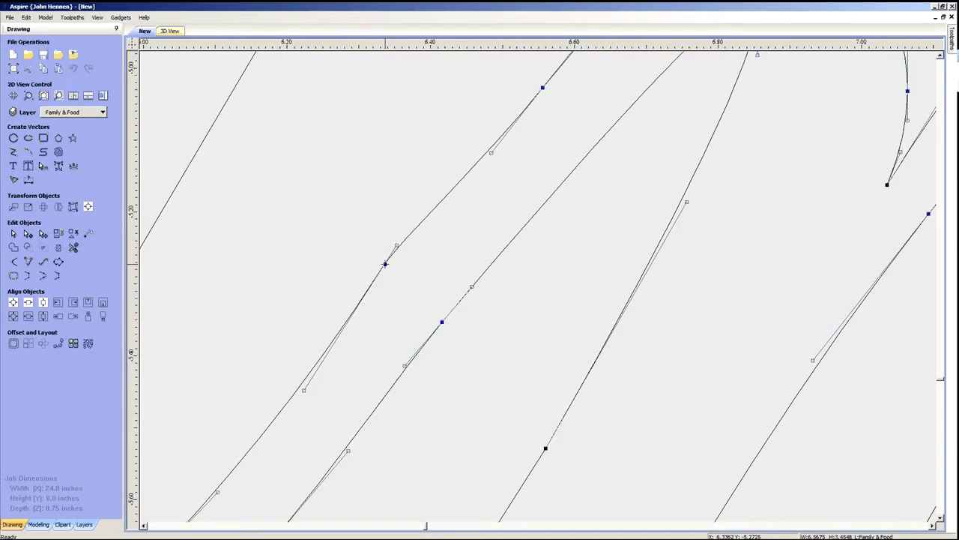
- Delete the node on the upper edge of the a–m join and leave node editing
scroll(469, 251, "down", 5)
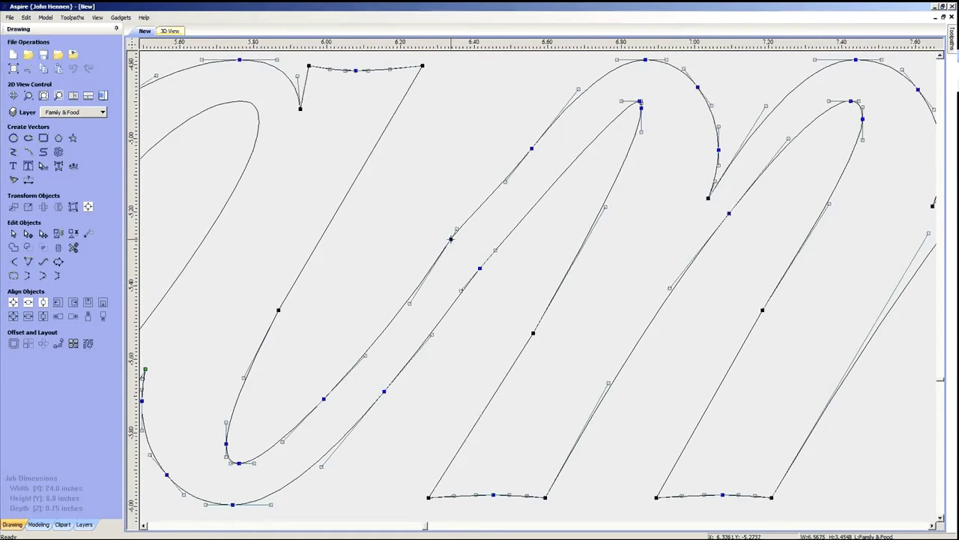
key("d")
scroll(408, 305, "down", 5)
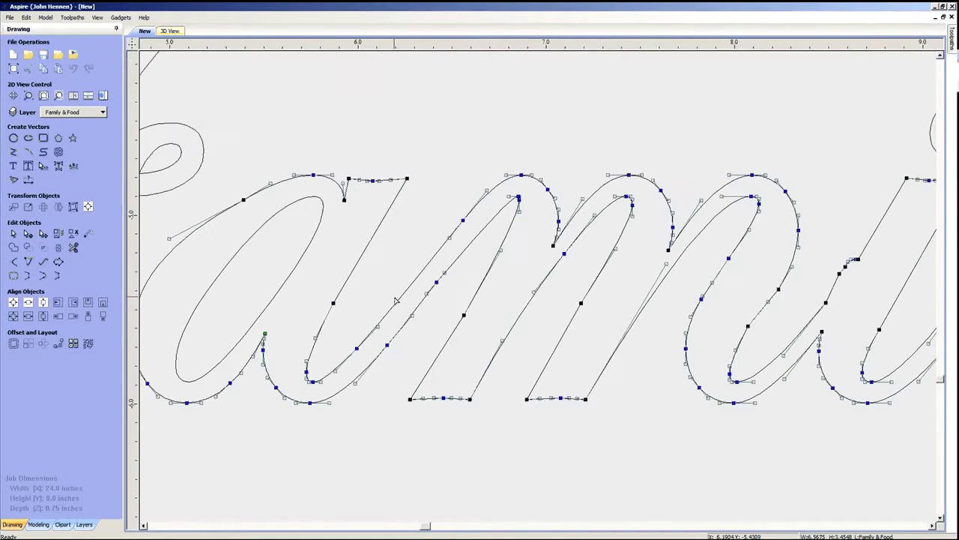
left_click(402, 279)
scroll(402, 279, "down", 3)
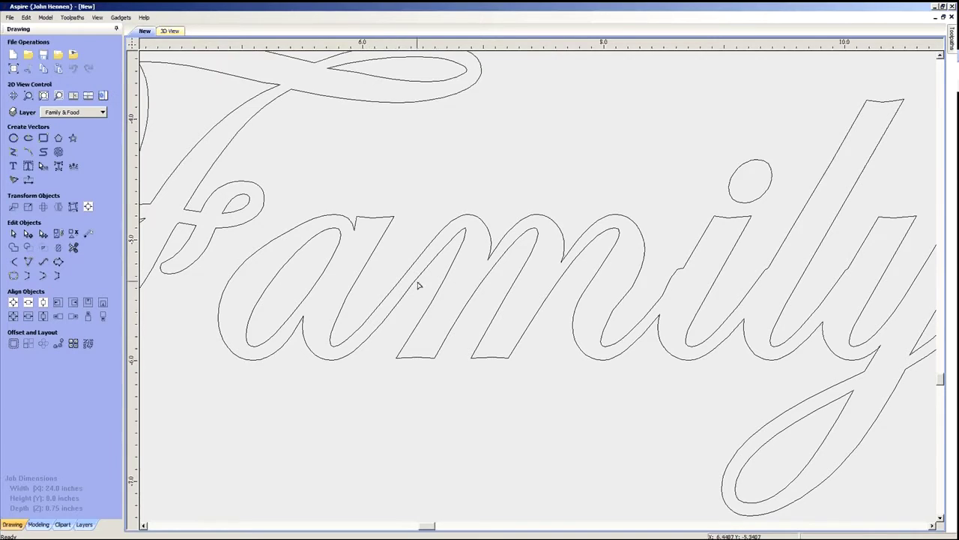
- Node-edit the join between the m and the i and delete the nodes forming the bump on its upper edge
scroll(527, 320, "down", 2)
scroll(583, 319, "up", 5)
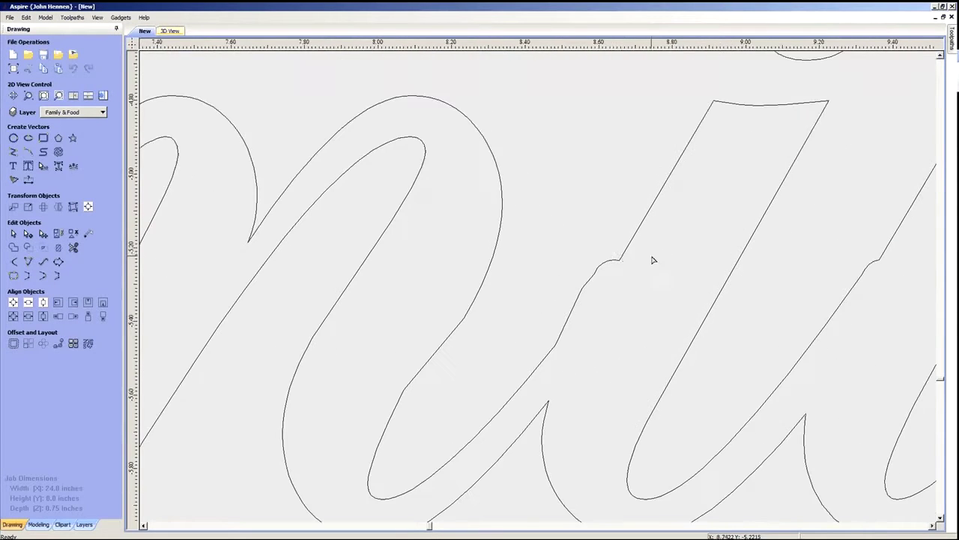
left_click(621, 259)
scroll(558, 281, "up", 4)
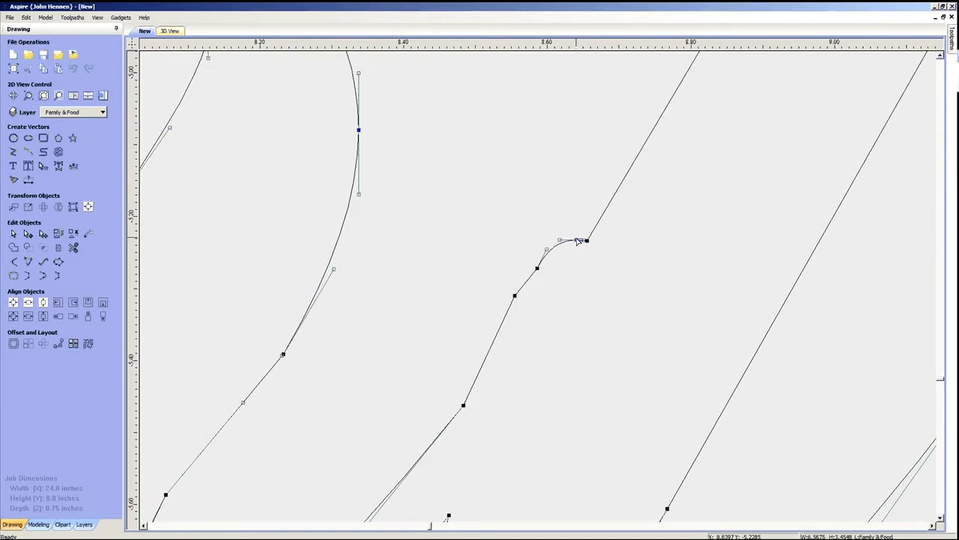
left_click_drag(576, 238, 584, 240)
left_click_drag(538, 269, 519, 290)
- Align the curve handle with the stroke at the m–i join, smooth its lower node, and leave node editing
scroll(514, 295, "down", 5)
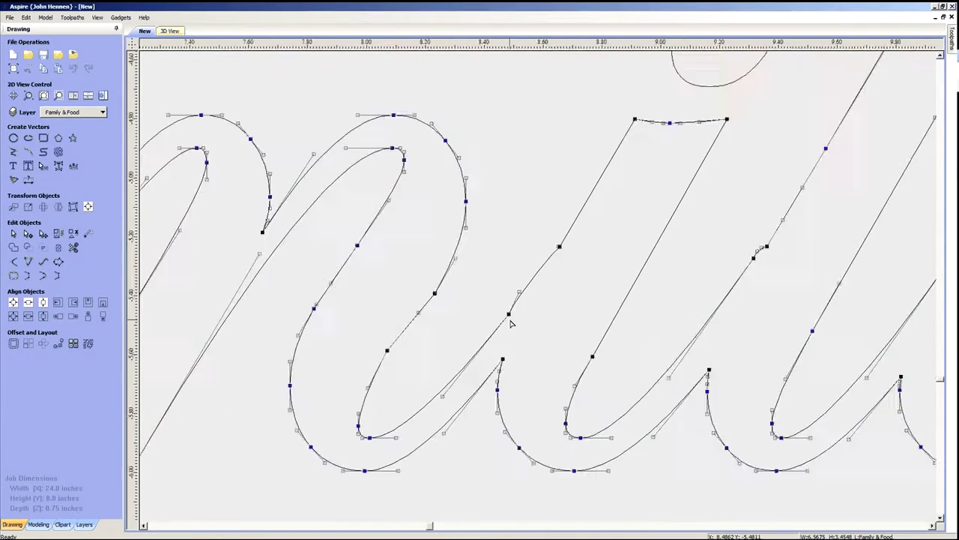
scroll(511, 324, "up", 3)
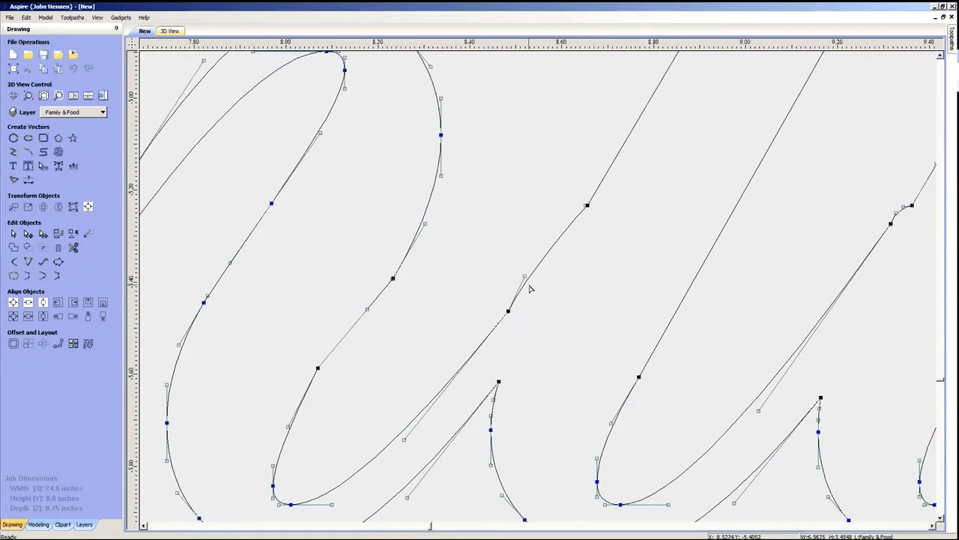
left_click_drag(525, 276, 533, 280)
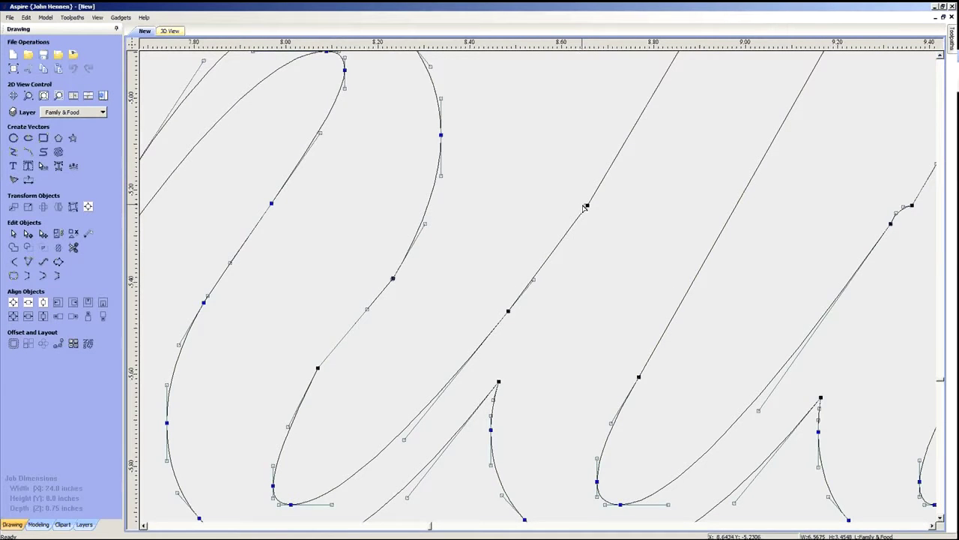
key("p")
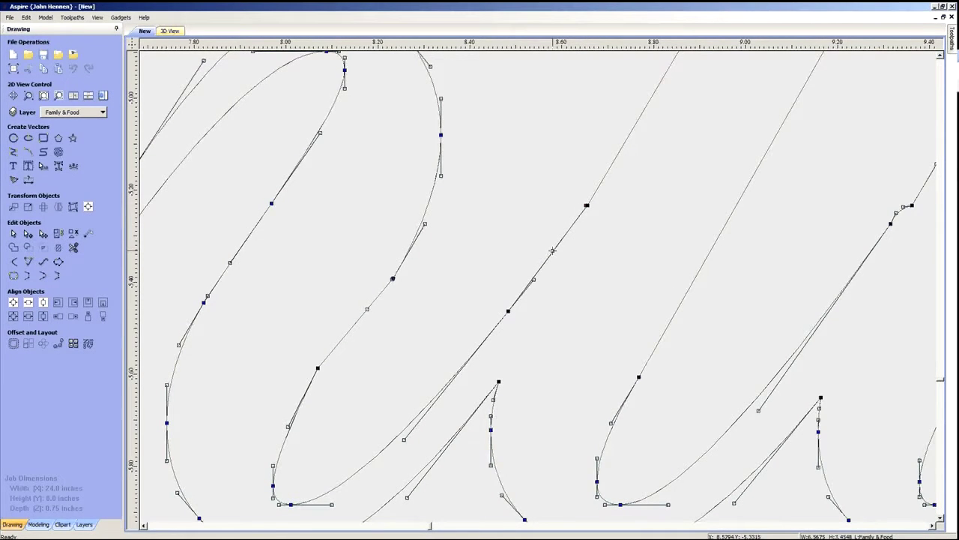
key("Escape")
scroll(508, 255, "down", 2)
scroll(517, 278, "down", 2)
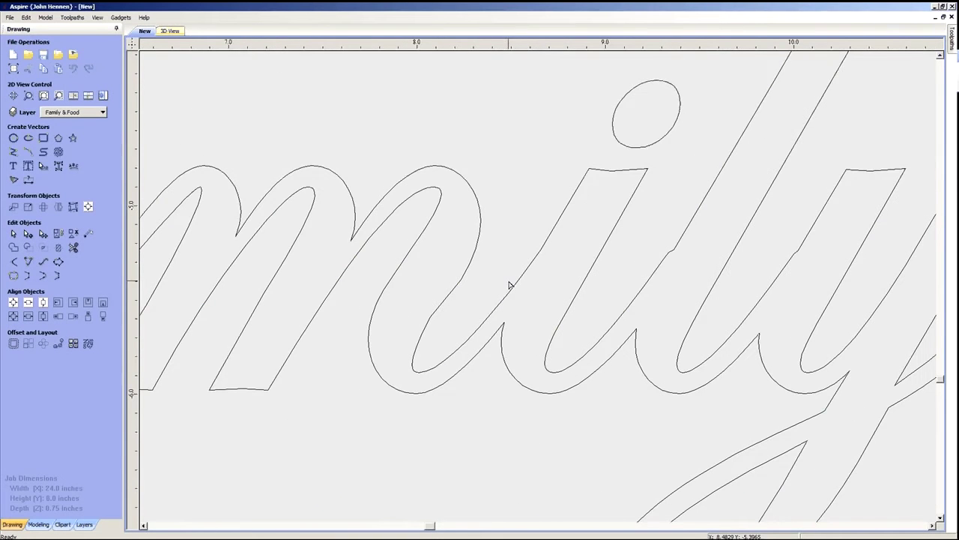
- Node-edit the join between the i and the l and delete the extra node forming its bump
scroll(495, 279, "down", 2)
scroll(577, 262, "up", 4)
left_click(556, 267)
scroll(556, 268, "up", 2)
left_click_drag(537, 287, 575, 252)
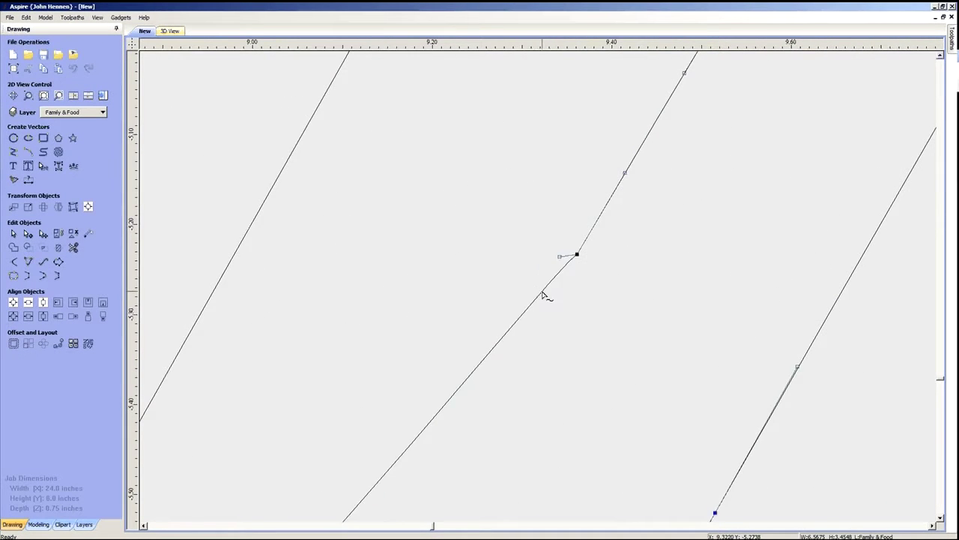
- Pull the curve handle down along the stroke at the i–l join, smooth its node, and leave node editing
scroll(534, 322, "down", 3)
scroll(534, 322, "up", 3)
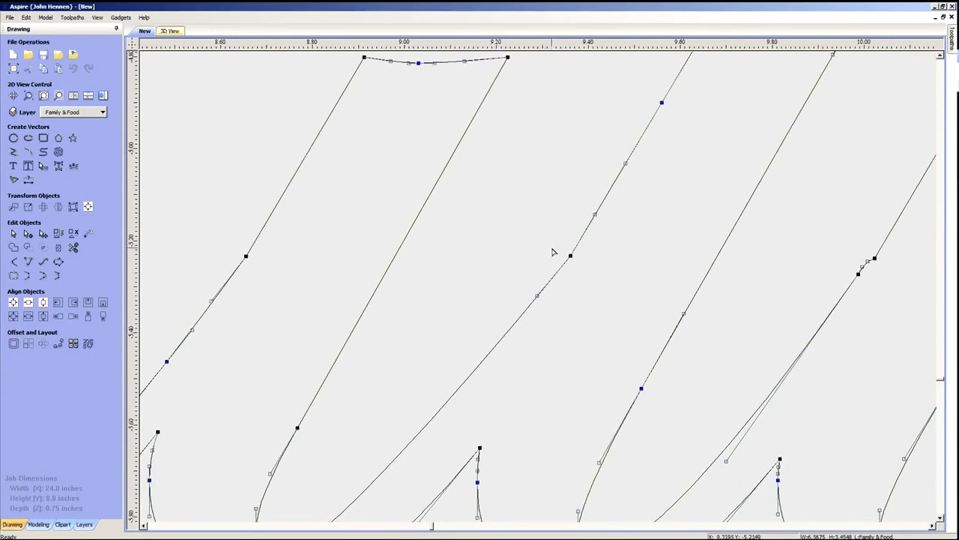
scroll(536, 296, "down", 2)
scroll(561, 257, "up", 5)
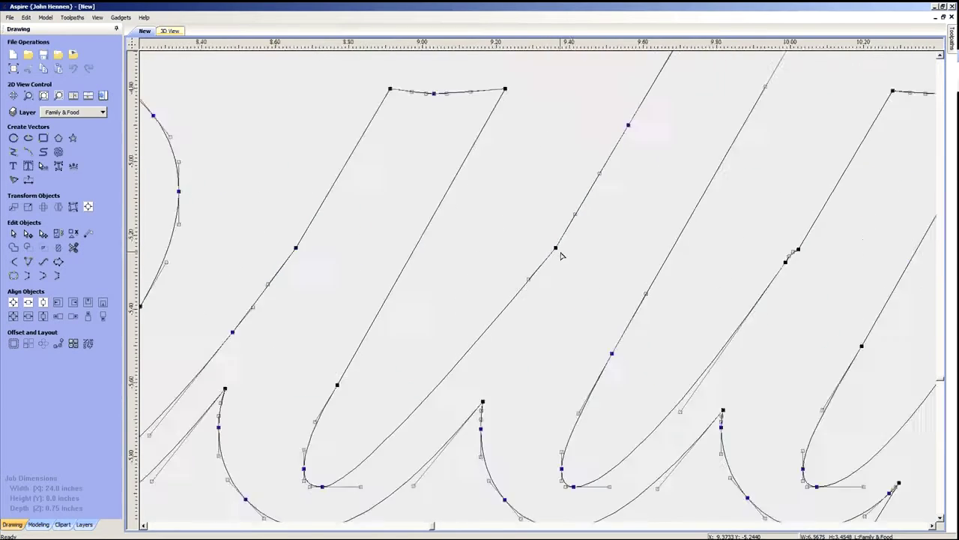
left_click(544, 252)
scroll(548, 243, "down", 4)
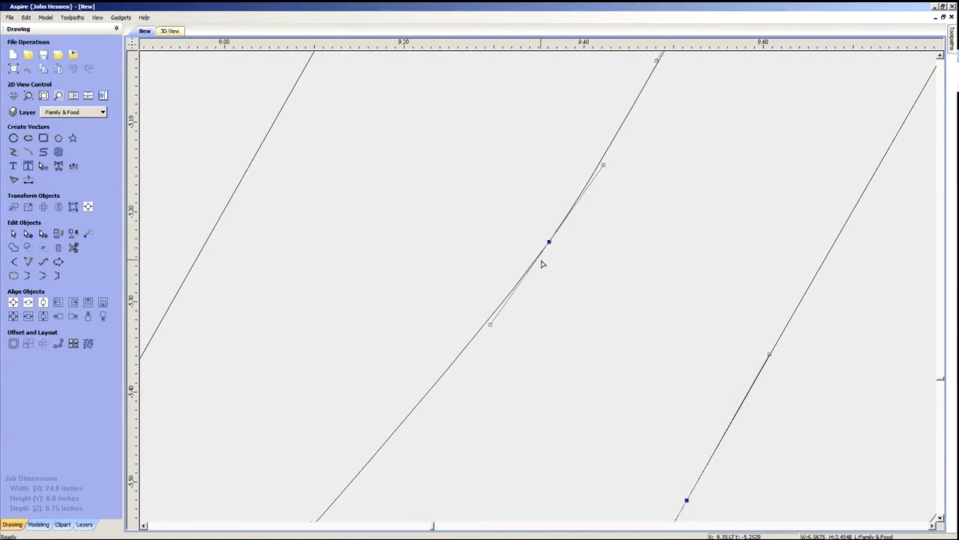
left_click(499, 263)
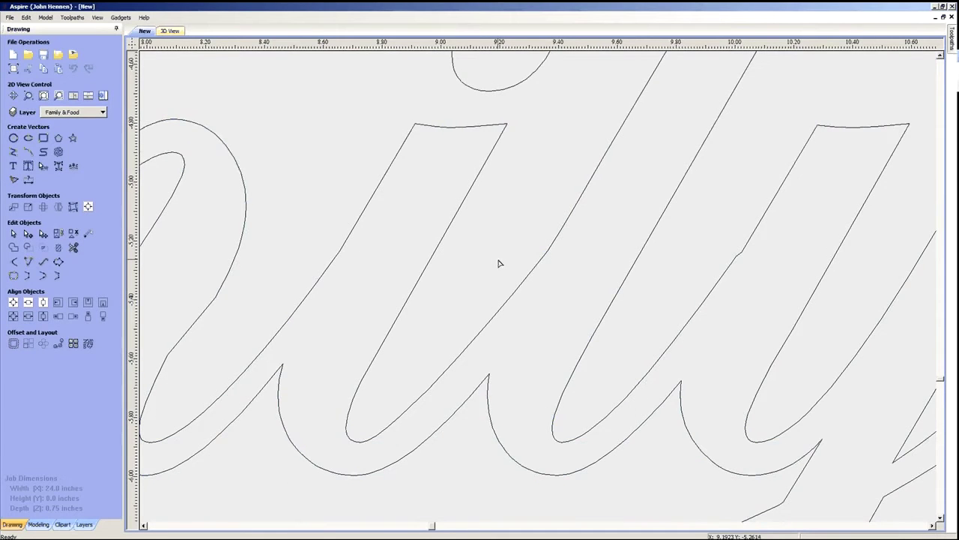
- Node-edit the join between the l and the y, delete the lower bump node, and smooth the remaining node
scroll(502, 257, "down", 3)
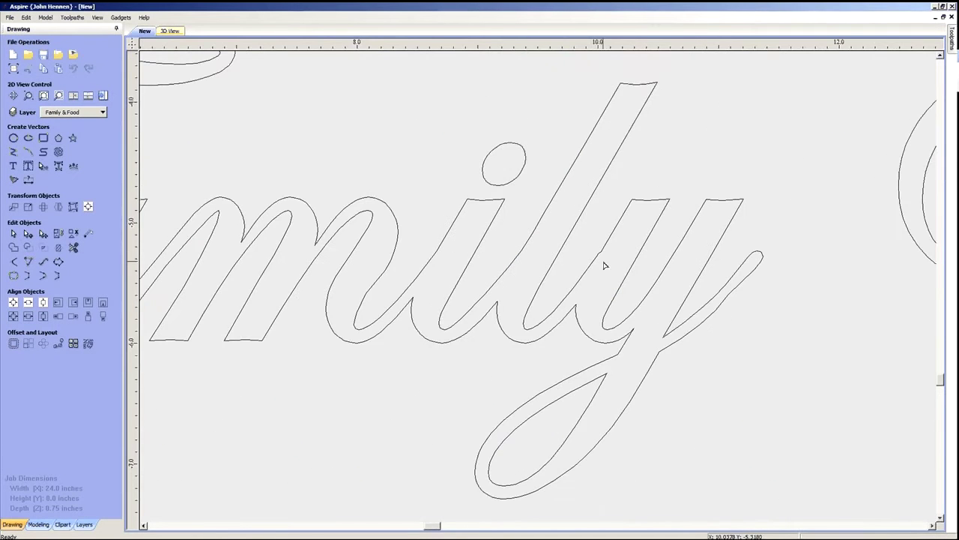
scroll(605, 264, "up", 2)
scroll(600, 266, "up", 1)
left_click(581, 252)
scroll(577, 251, "up", 2)
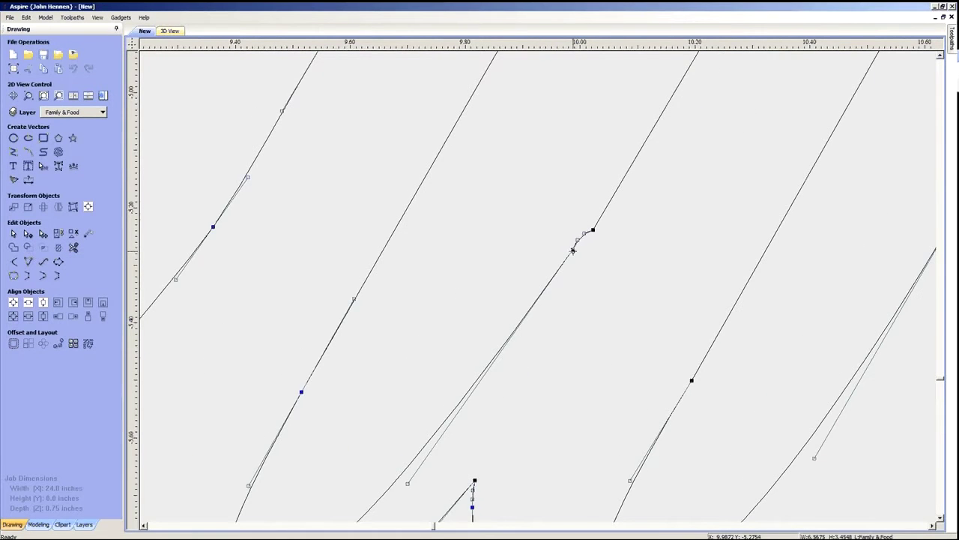
scroll(593, 235, "down", 1)
key("s")
scroll(594, 244, "down", 1)
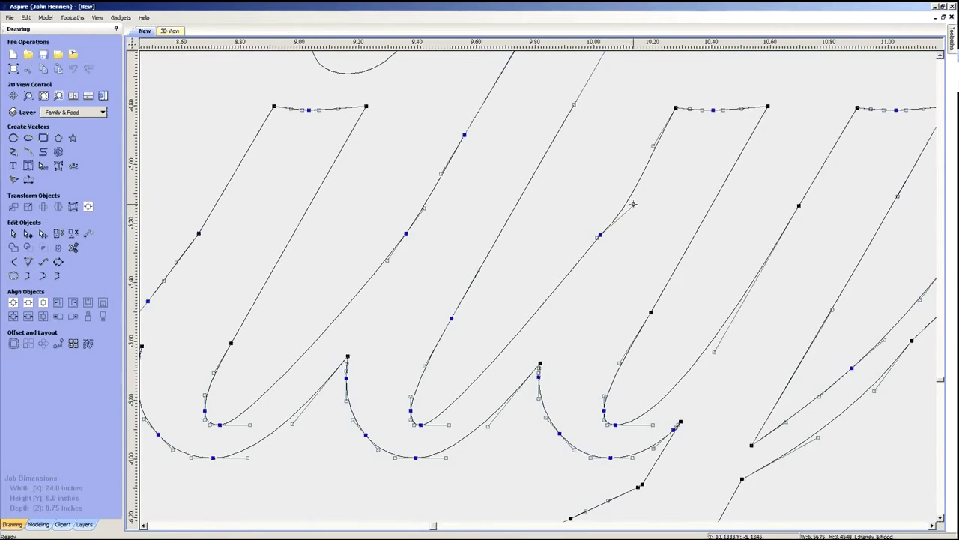
- Move both curve handles of the l–y join node along the stroke to blend the curve, and leave node editing
left_click_drag(633, 204, 622, 200)
left_click(569, 317)
left_click(589, 258)
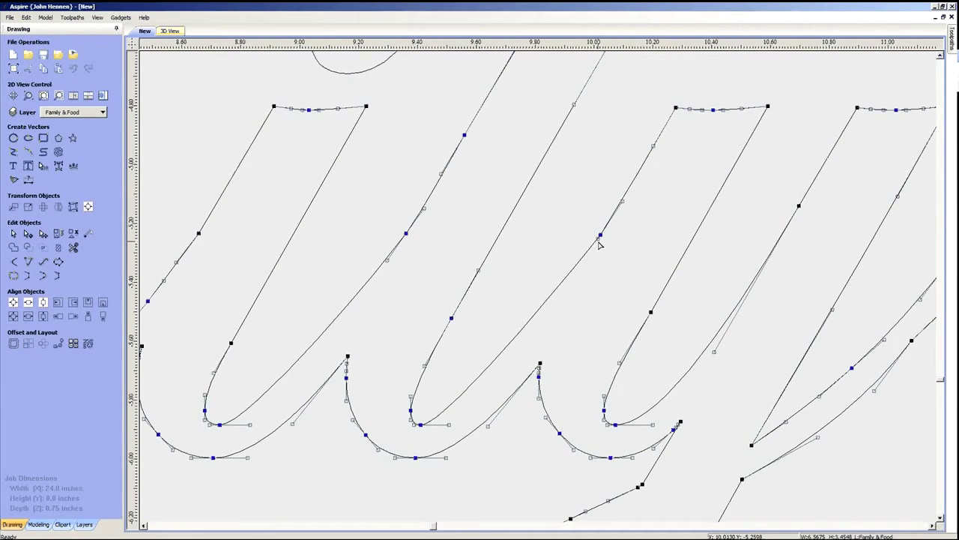
left_click_drag(599, 236, 581, 264)
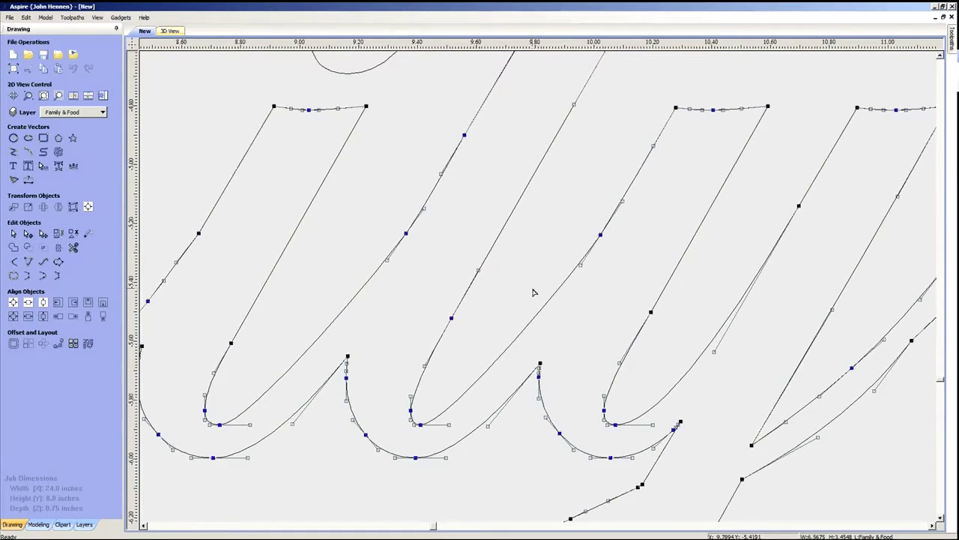
scroll(535, 295, "down", 6)
scroll(411, 331, "down", 3)
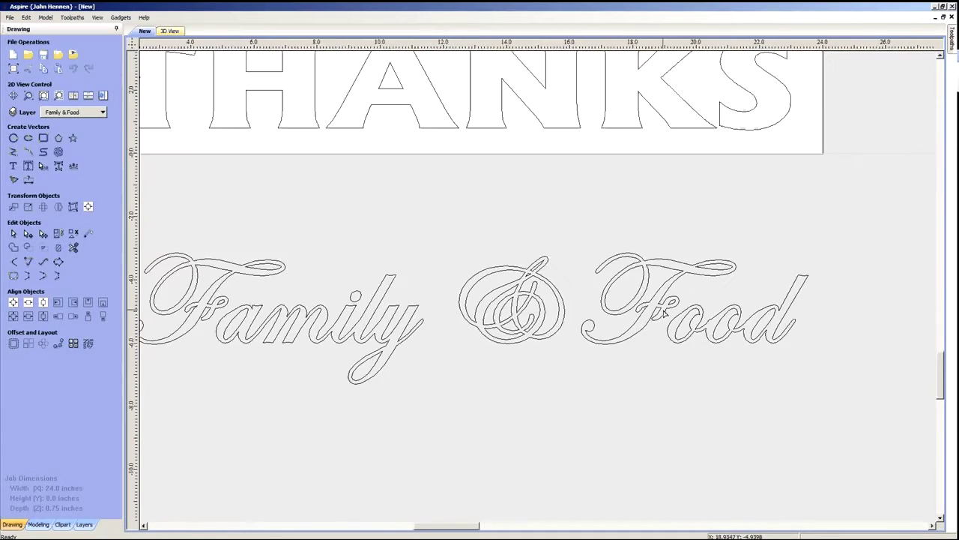
- Open the outline of the joined o-o-d letters in Food for node editing around the join between the two o's
scroll(646, 318, "up", 3)
scroll(437, 330, "down", 2)
scroll(673, 349, "up", 2)
scroll(643, 341, "up", 2)
left_click(633, 298)
key("n")
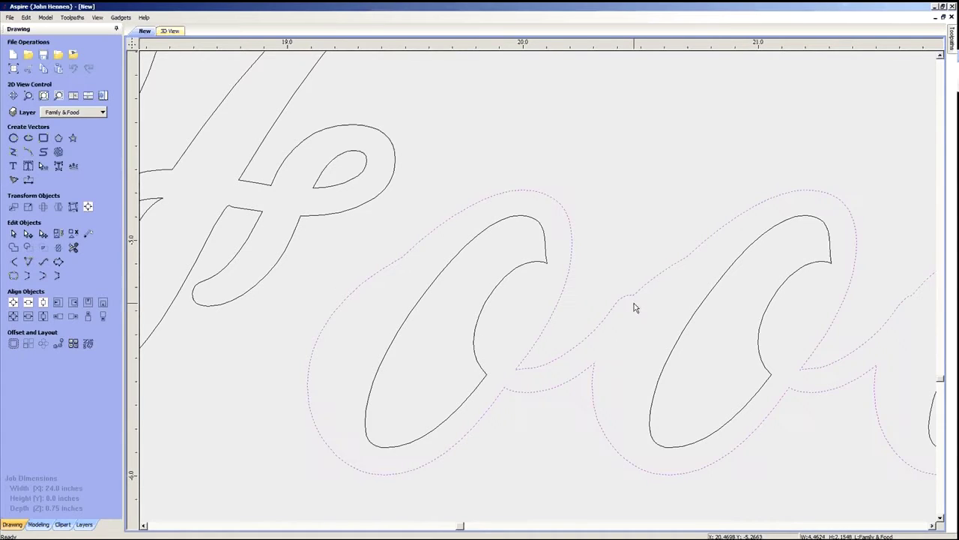
left_click(634, 301)
scroll(634, 304, "up", 1)
key("n")
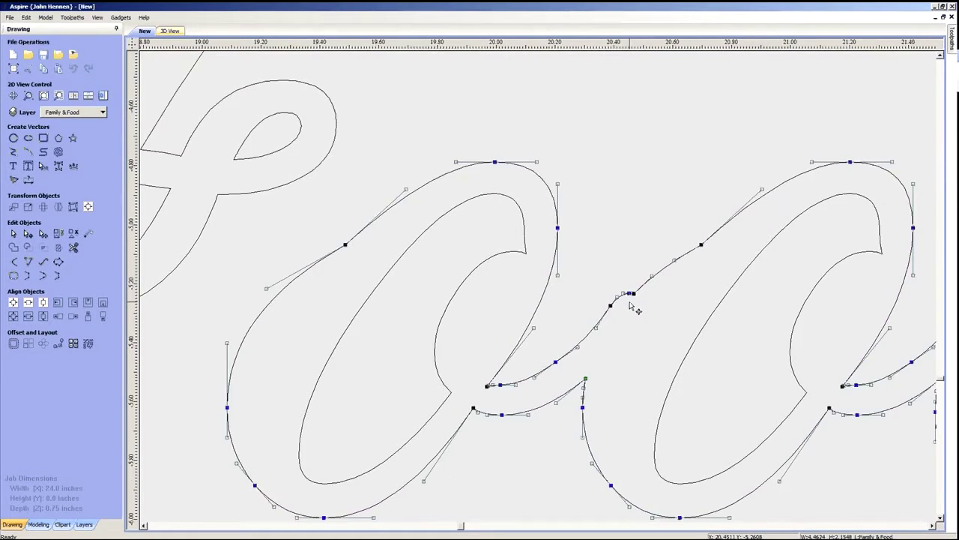
scroll(622, 307, "up", 2)
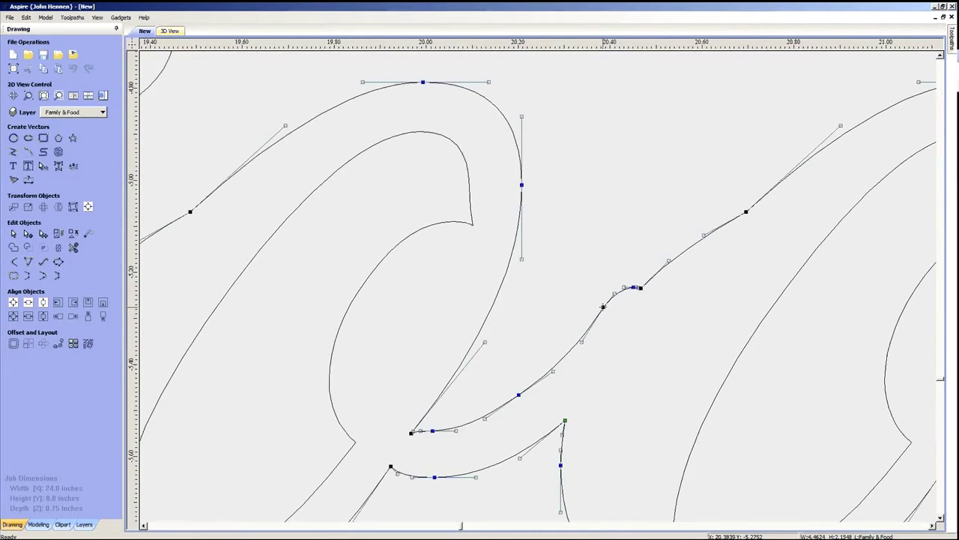
- Delete the nodes forming the bump on the upper edge of the o–o join, undoing any accidental span cuts
key("d")
key("c")
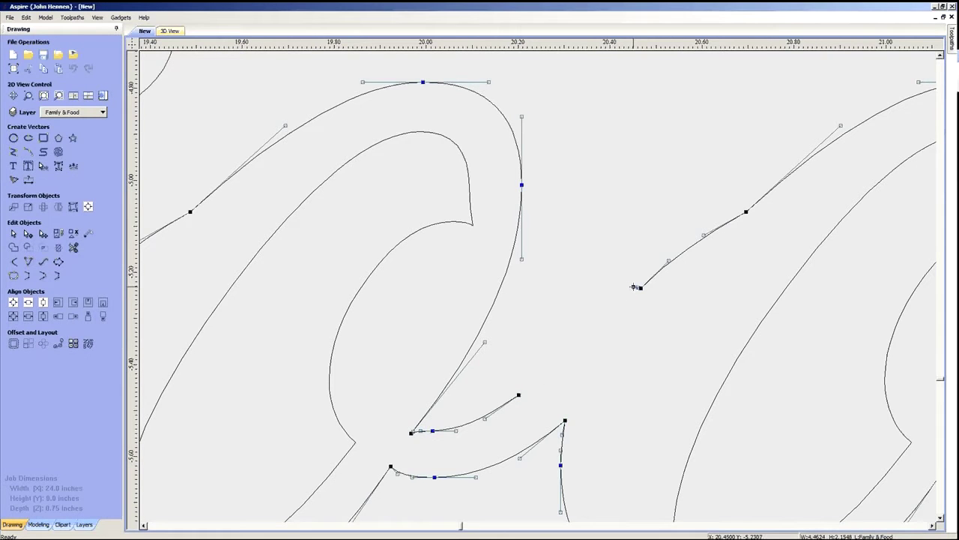
key("ctrl+z")
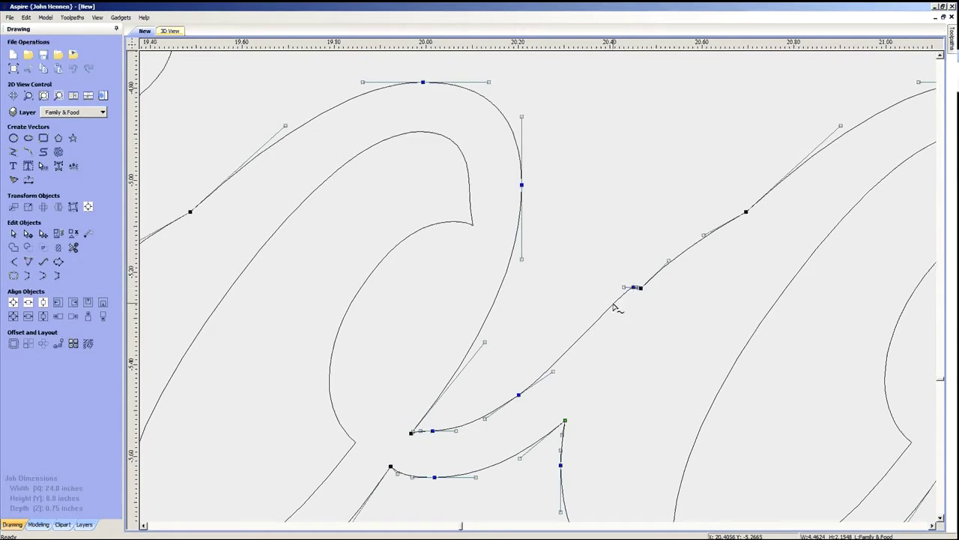
key("c")
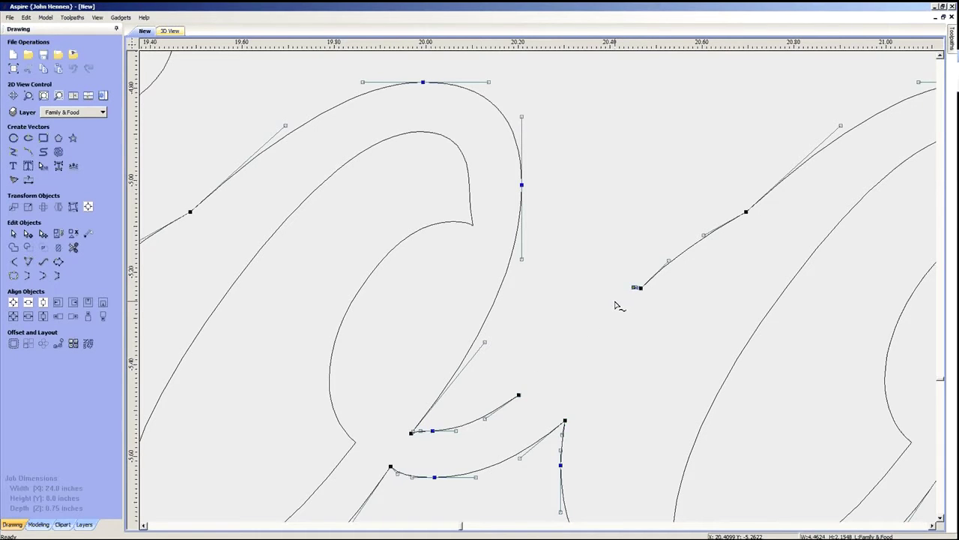
key("ctrl+z")
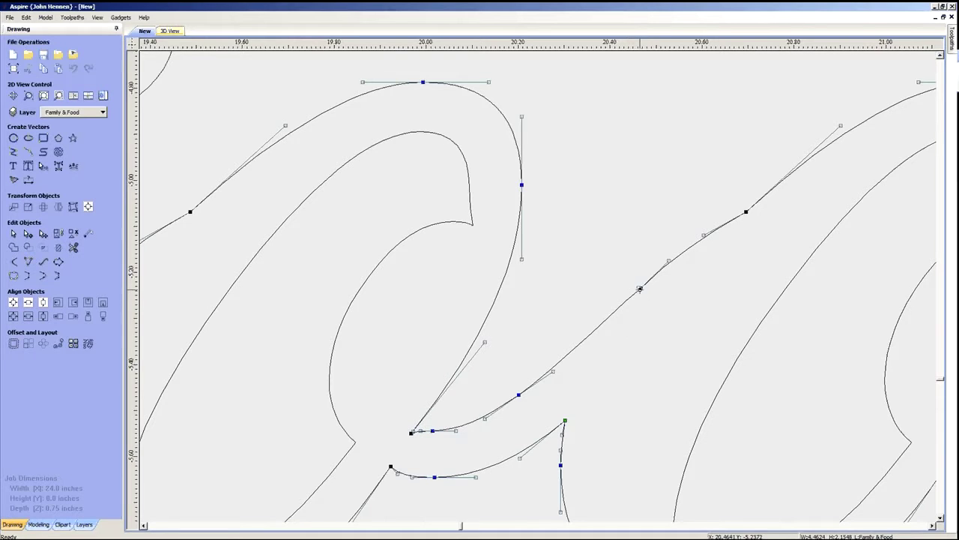
left_click(640, 288)
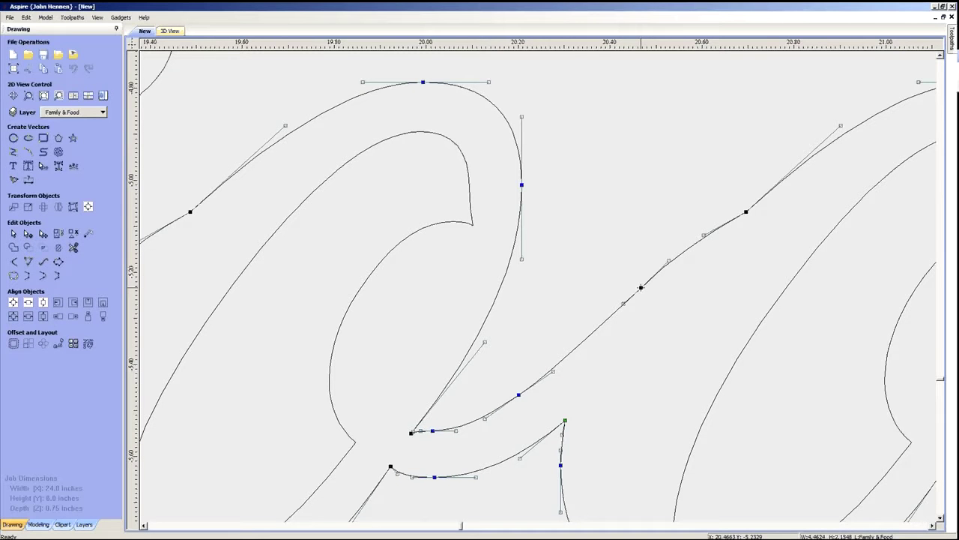
key("Delete")
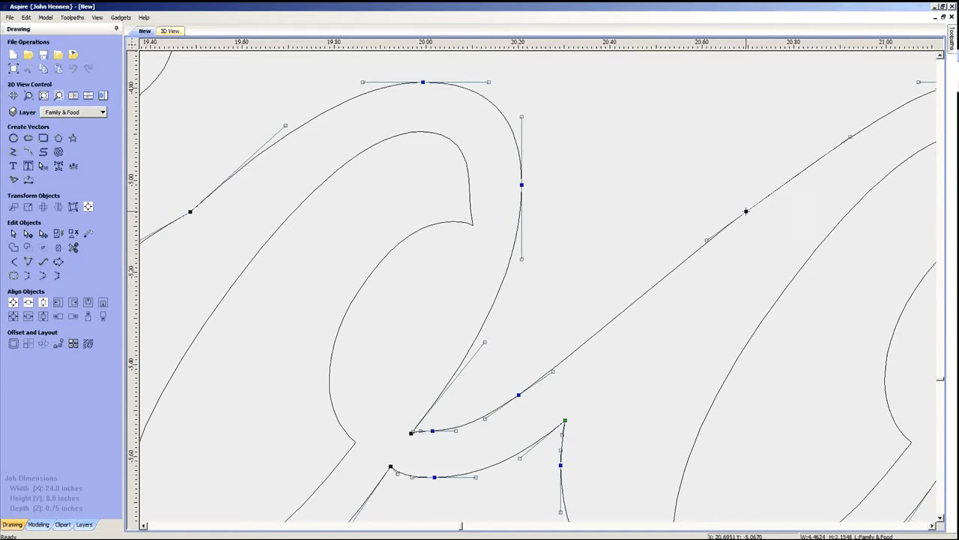
- Smooth the remaining node on the upper edge of the o–o join, shift it slightly outward, and leave node editing
scroll(660, 293, "down", 3)
scroll(719, 265, "up", 3)
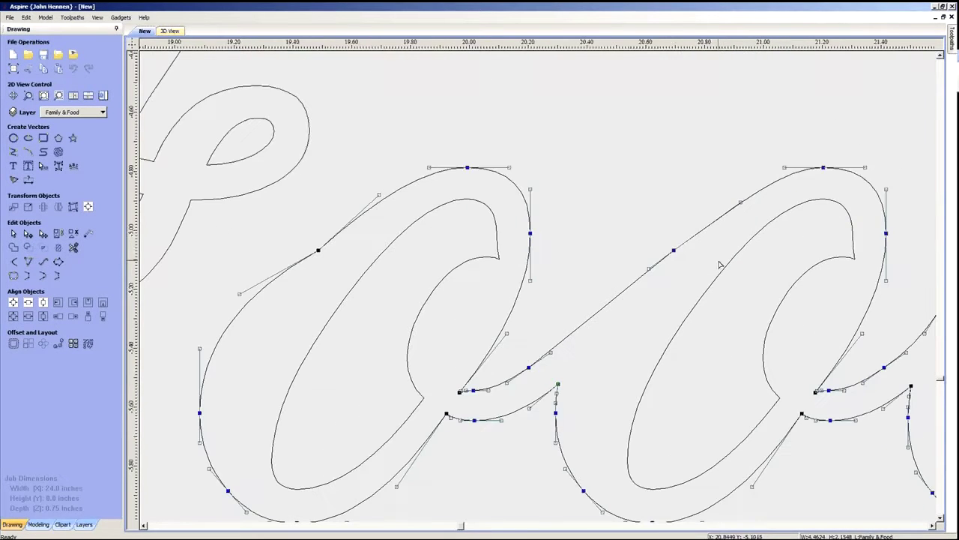
double_click(673, 250)
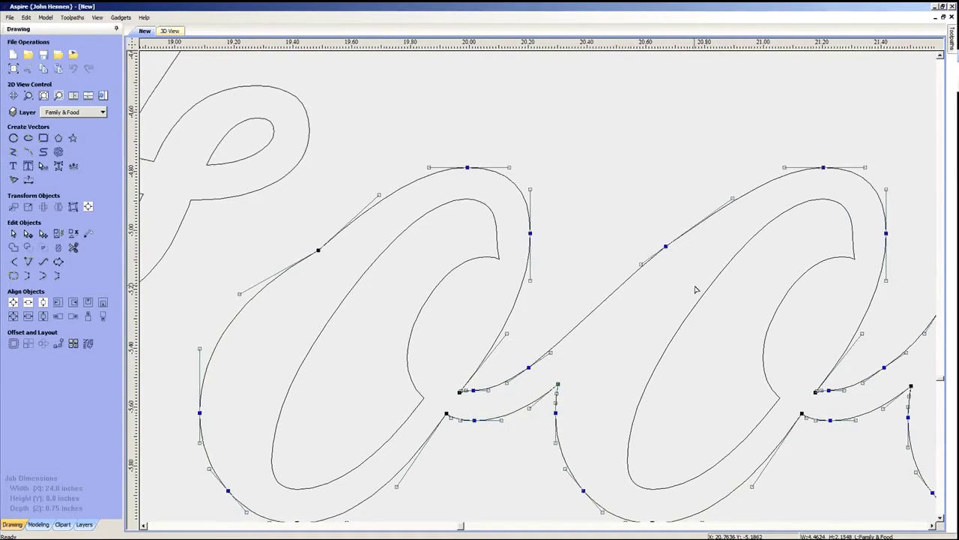
scroll(546, 299, "down", 3)
scroll(577, 314, "up", 2)
scroll(547, 326, "down", 2)
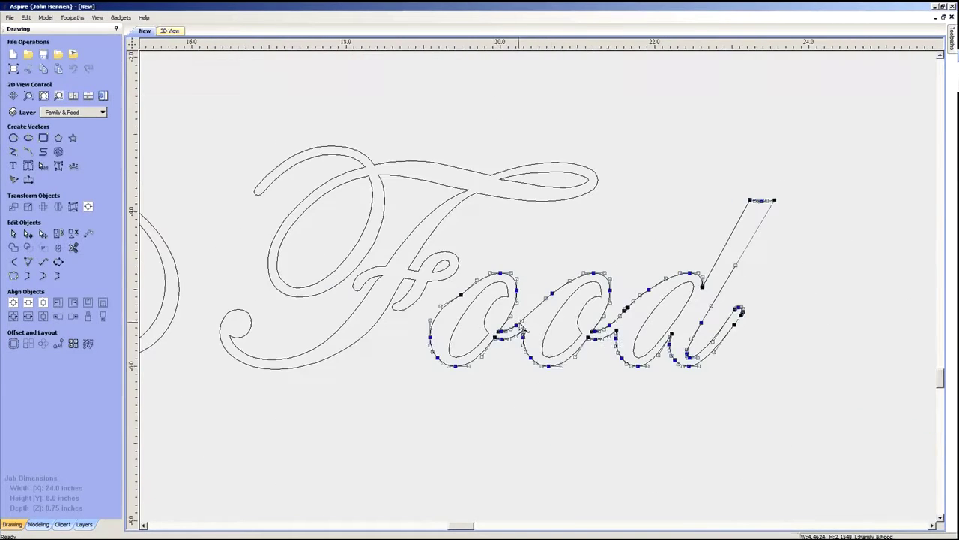
scroll(657, 330, "up", 2)
left_click(634, 236)
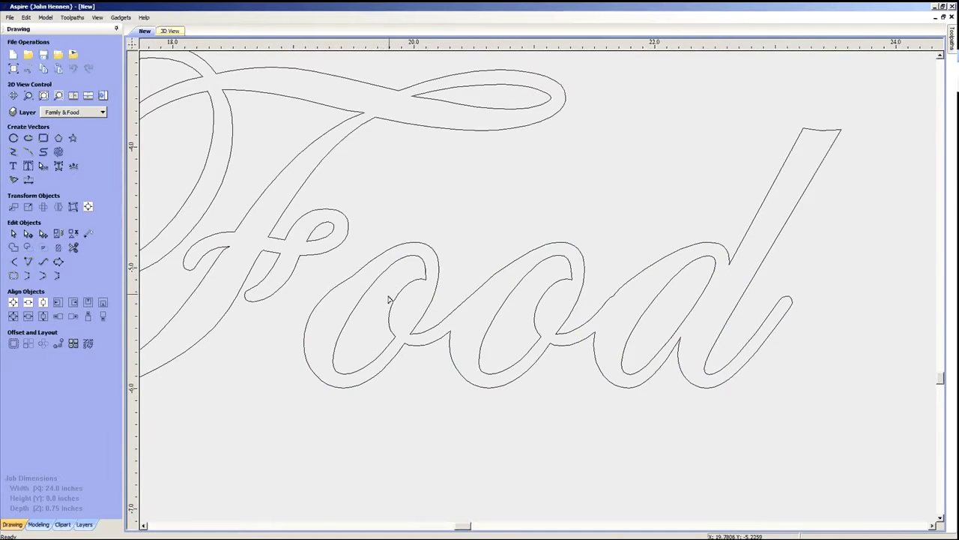
- Node-edit the join between the second o and the d, delete the lower bump node, and smooth the remaining node
scroll(645, 309, "up", 2)
left_click(628, 302)
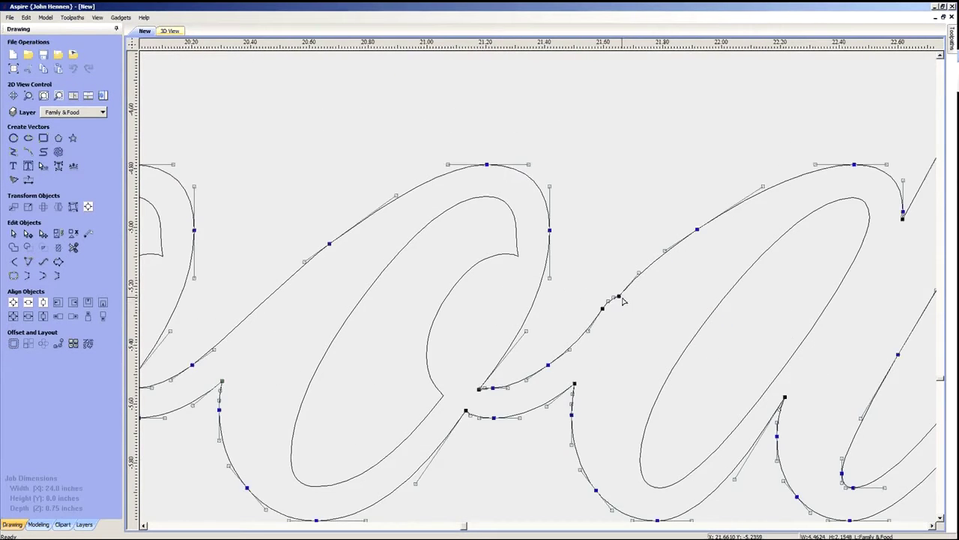
scroll(624, 307, "up", 2)
scroll(576, 308, "down", 2)
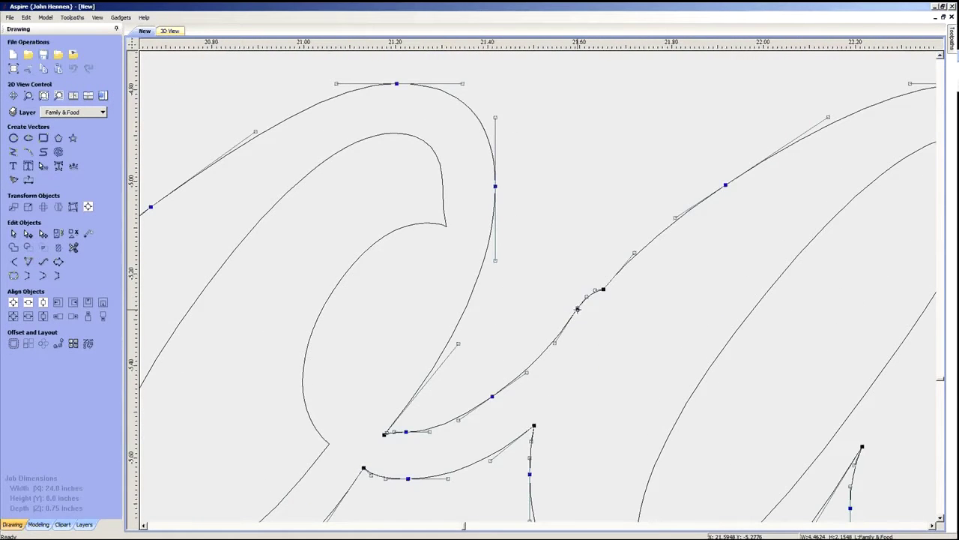
key("s")
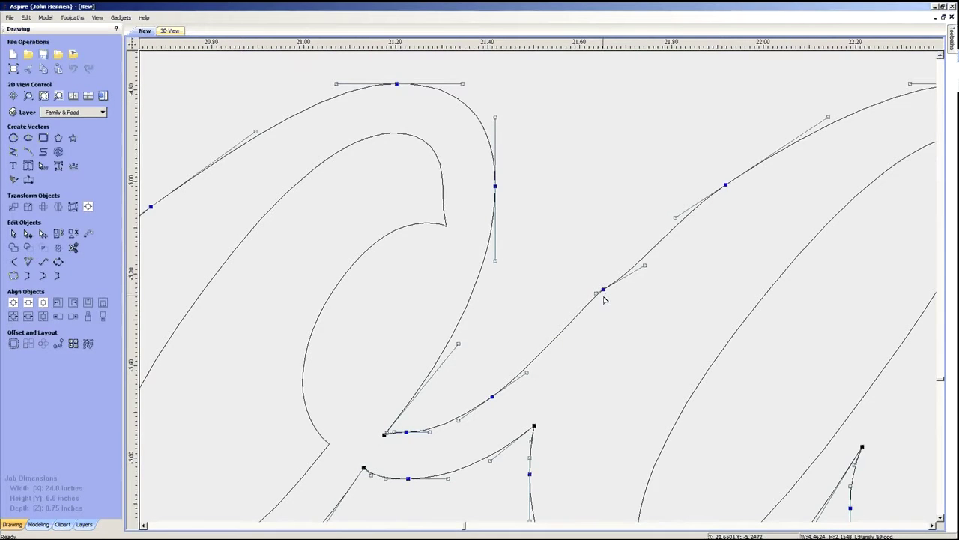
- Move the upper curve handle of the o–d join node to follow the stroke, and leave node editing
left_click(644, 264)
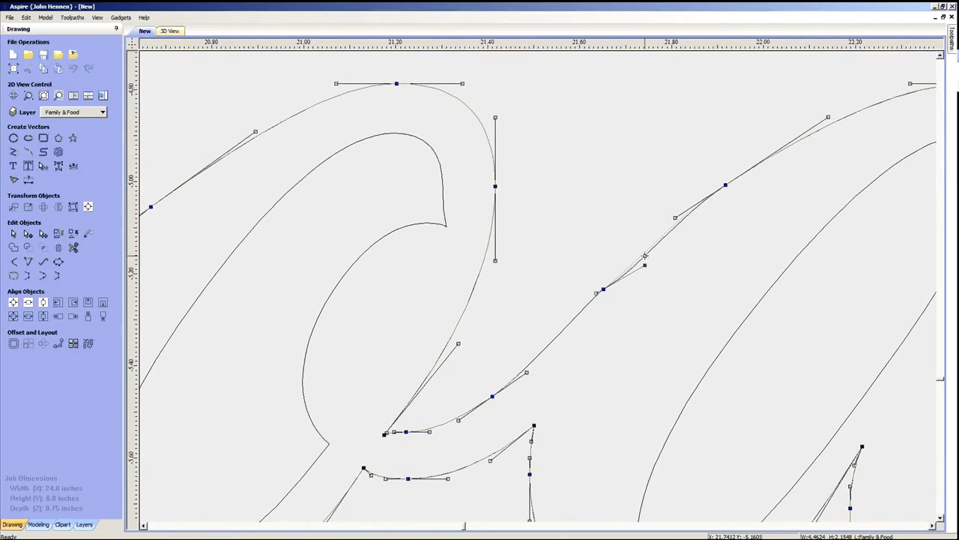
scroll(558, 289, "down", 3)
key("Escape")
scroll(636, 368, "down", 3)
scroll(643, 352, "down", 5)
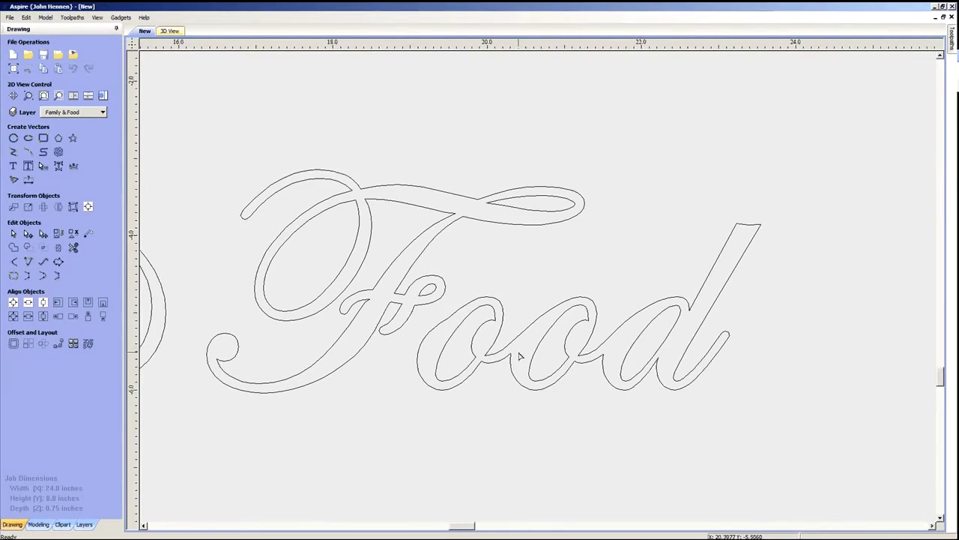
- Examine the Family & Food script up close for leftover overlaps or bumps, and compare it with the GIVE THANKS layout
scroll(192, 349, "up", 4)
scroll(335, 348, "down", 2)
scroll(219, 341, "up", 3)
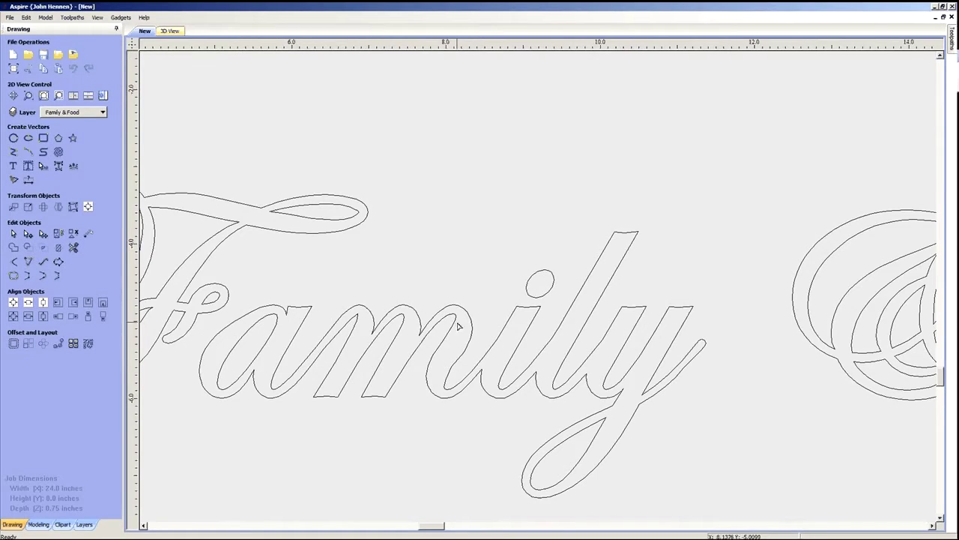
scroll(566, 360, "down", 3)
scroll(633, 347, "down", 3)
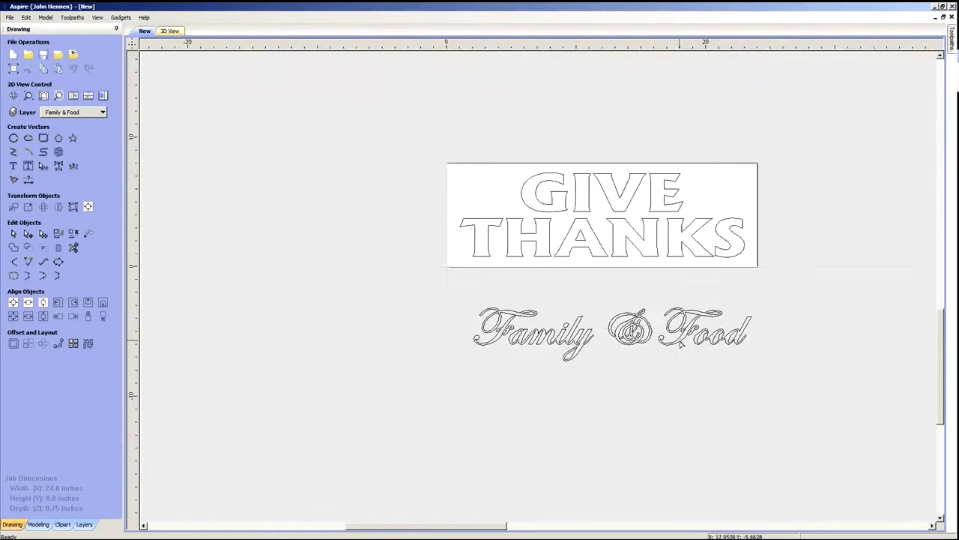
scroll(566, 364, "up", 2)
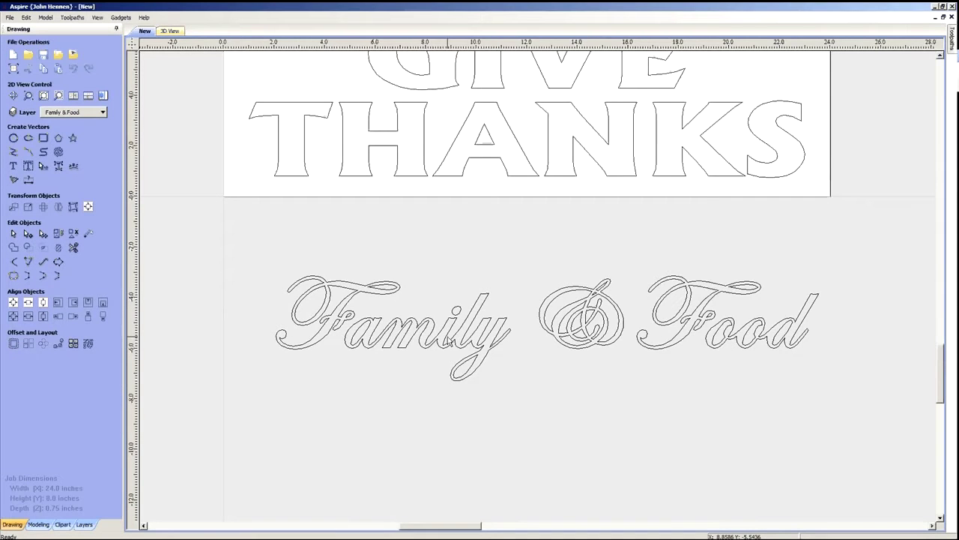
scroll(505, 386, "down", 2)
scroll(525, 374, "up", 3)
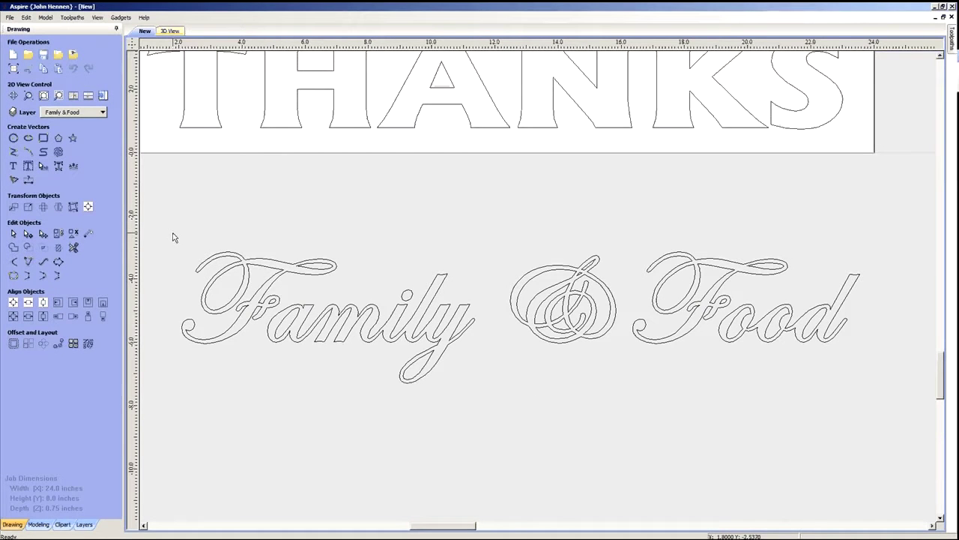
- Group all the separate vectors of the "Family & Food" script text into one object
left_click_drag(172, 233, 891, 434)
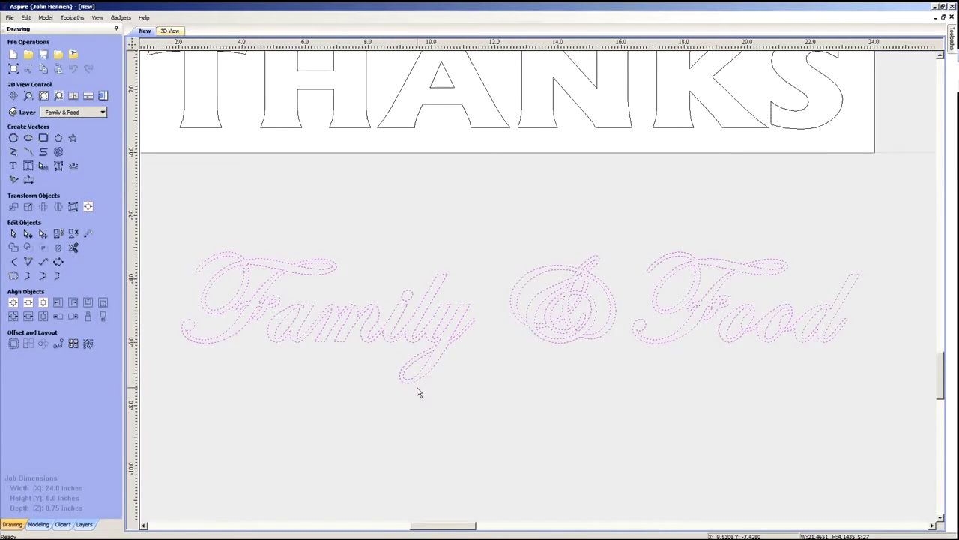
left_click(431, 404)
left_click(428, 357)
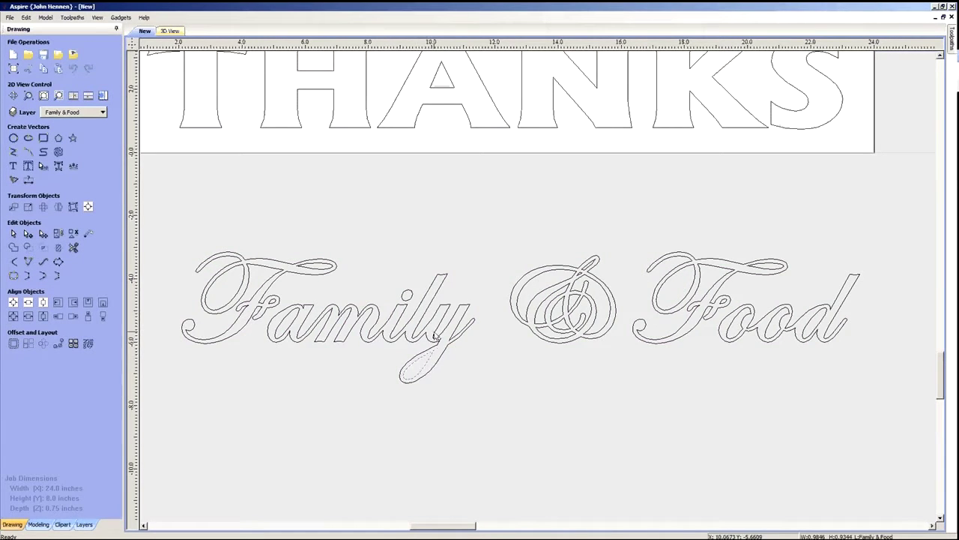
left_click(442, 341)
left_click(410, 390)
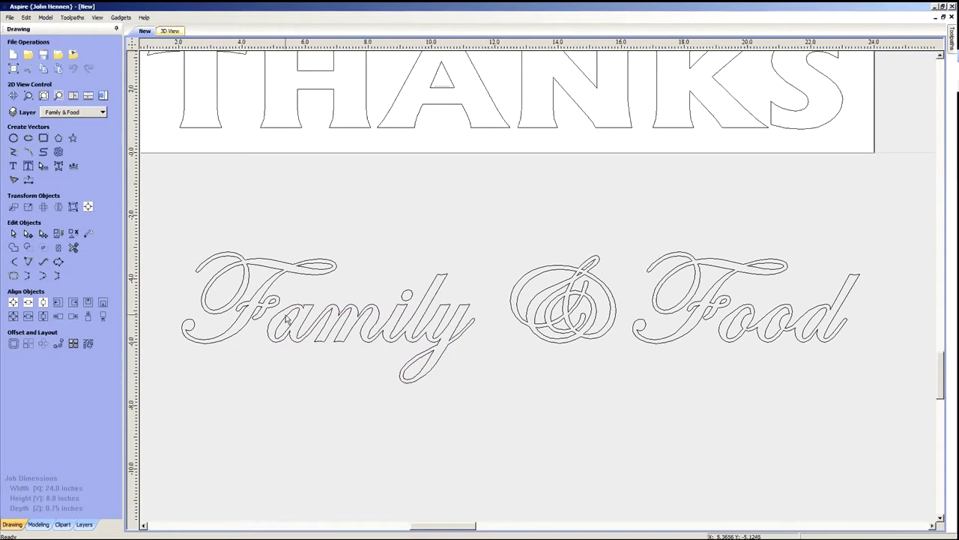
left_click_drag(167, 220, 909, 436)
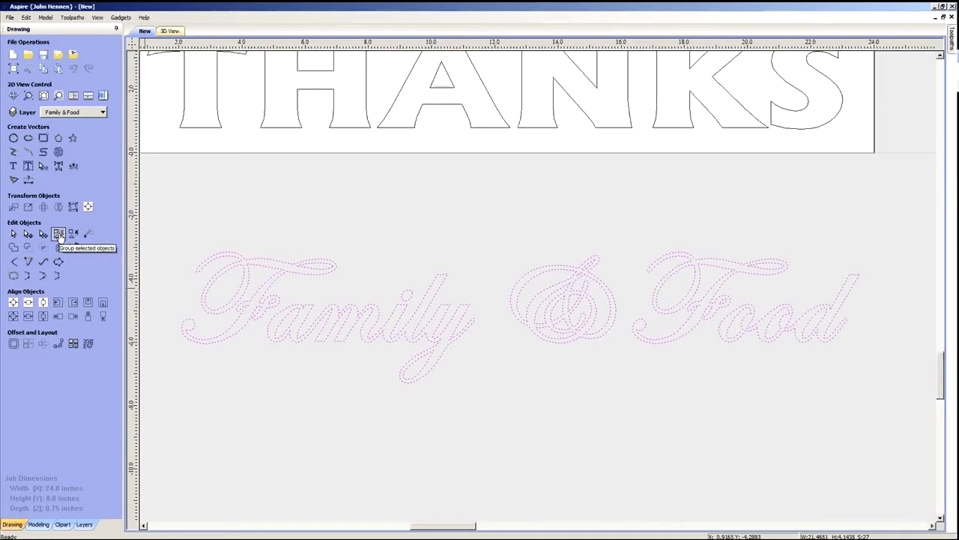
left_click(59, 233)
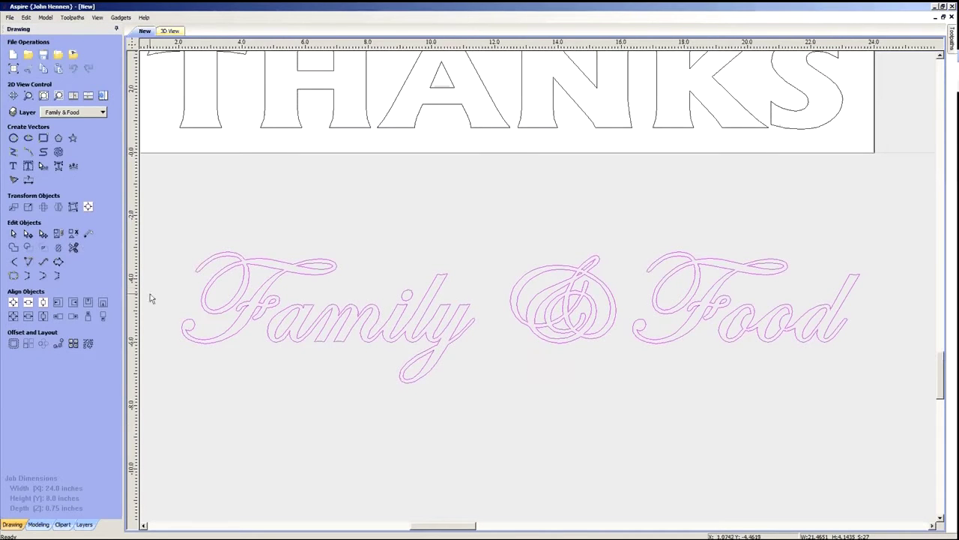
left_click(588, 410)
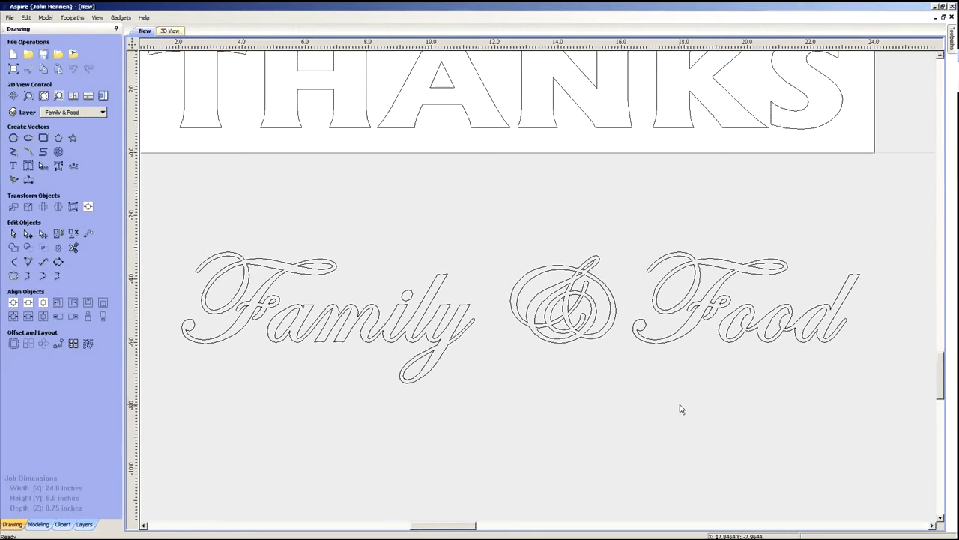
- Make Give Thanks the active layer and group all the "GIVE THANKS" letter vectors
scroll(679, 409, "down", 3)
scroll(654, 372, "up", 2)
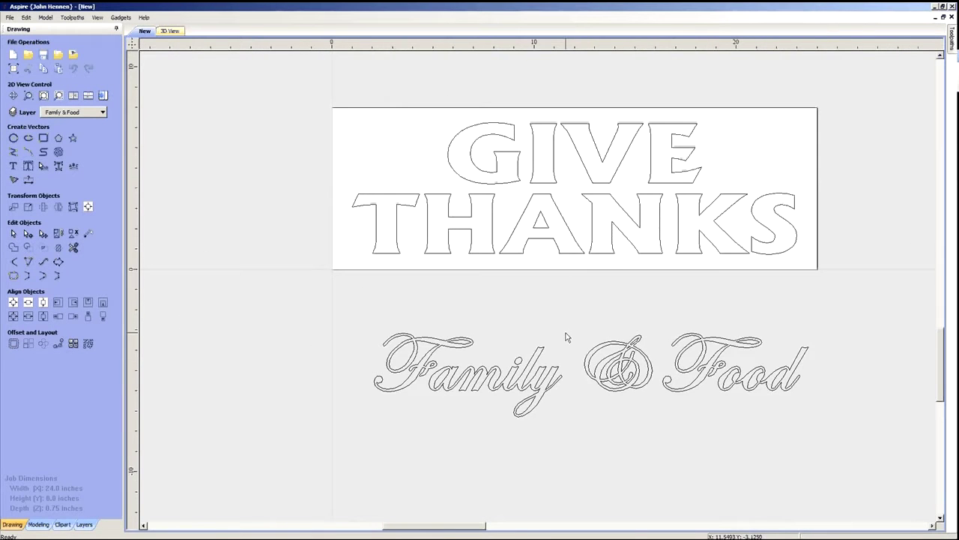
left_click_drag(337, 91, 786, 295)
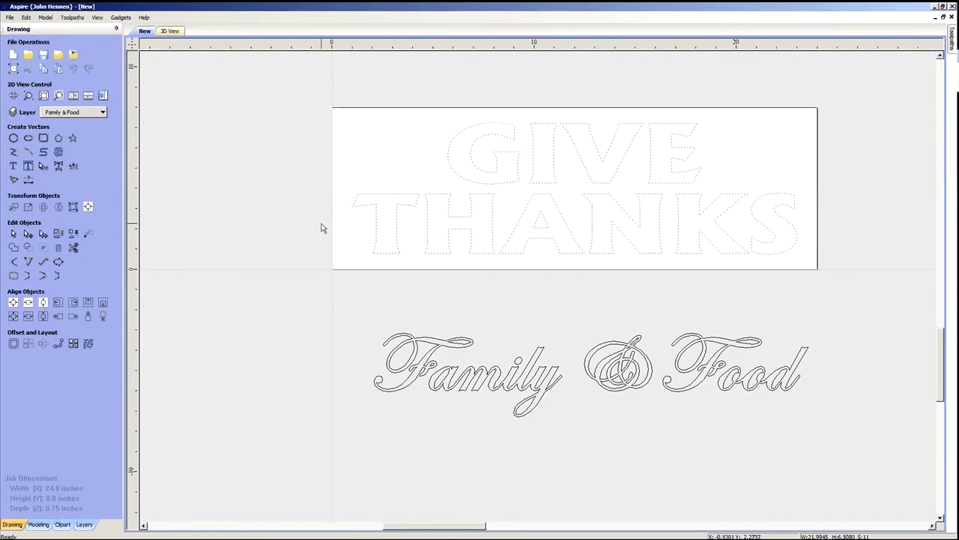
left_click(102, 112)
left_click(79, 137)
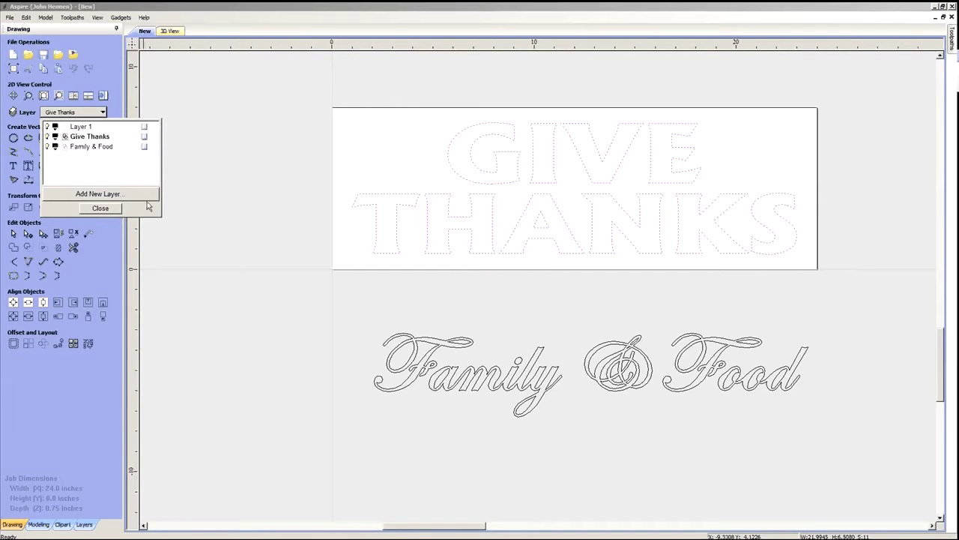
left_click(105, 209)
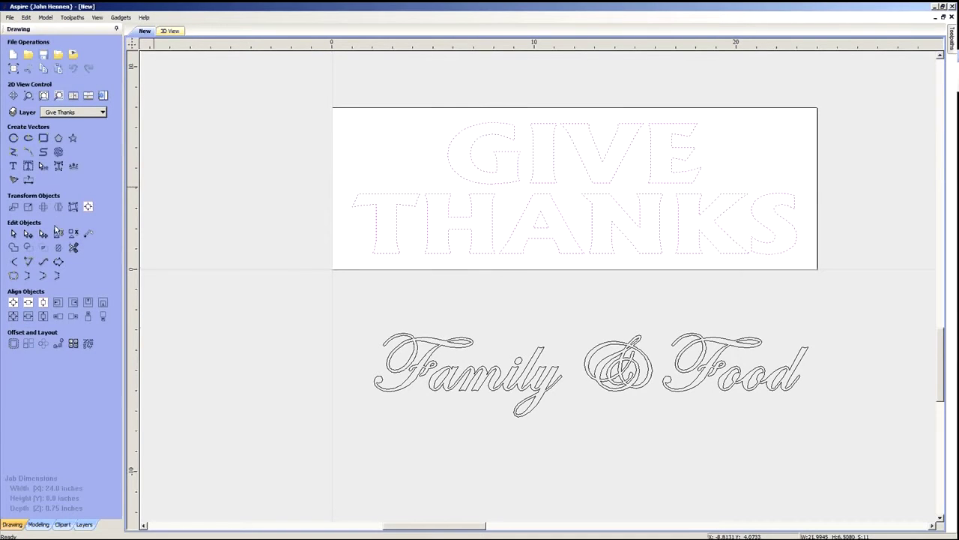
key("Escape")
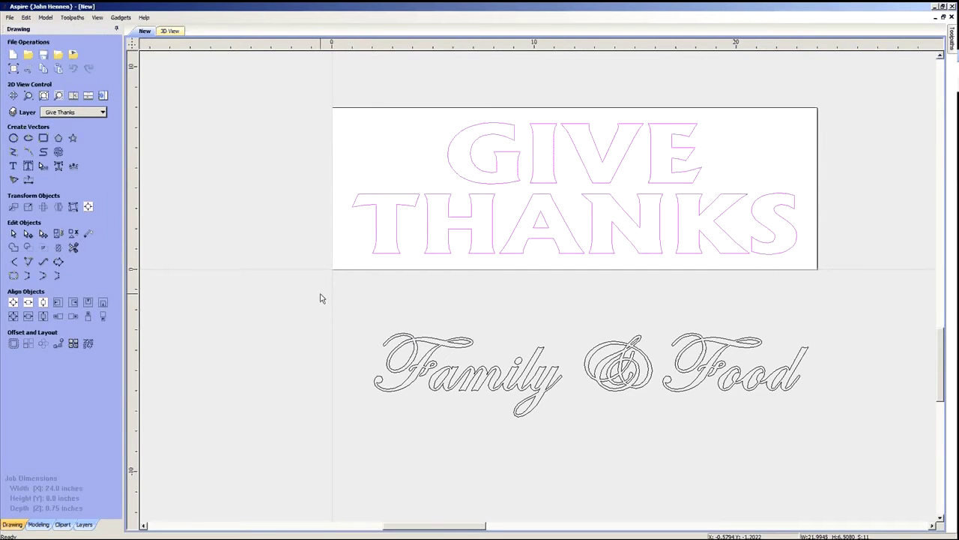
- Center the grouped "Family & Food" text in the material, over the "GIVE THANKS" lettering
scroll(311, 363, "down", 1)
scroll(464, 378, "up", 1)
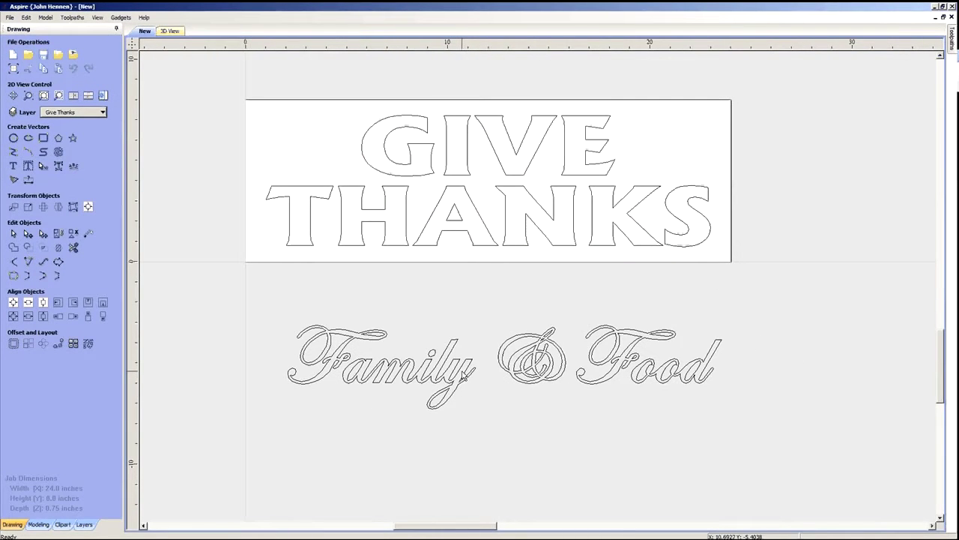
left_click(464, 380)
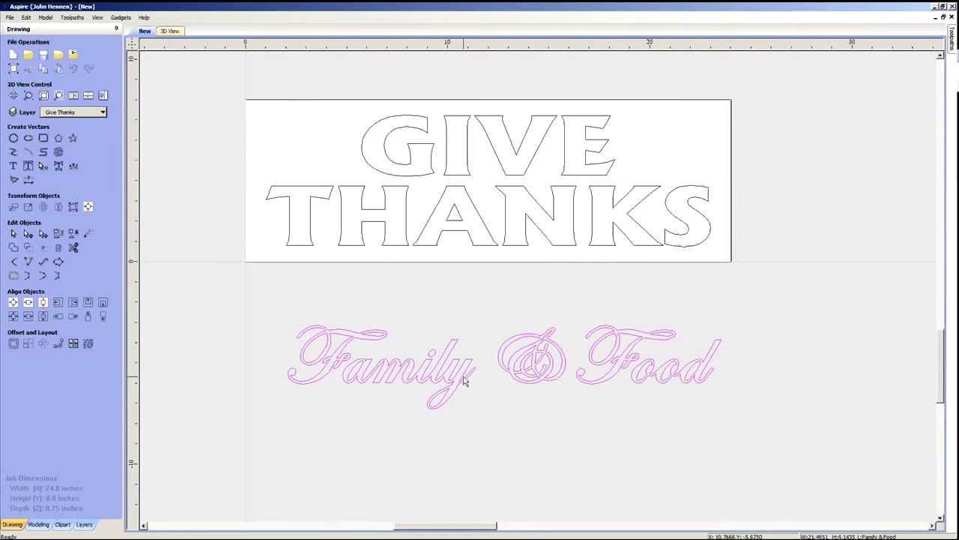
left_click(488, 232)
left_click(525, 358)
left_click(14, 302)
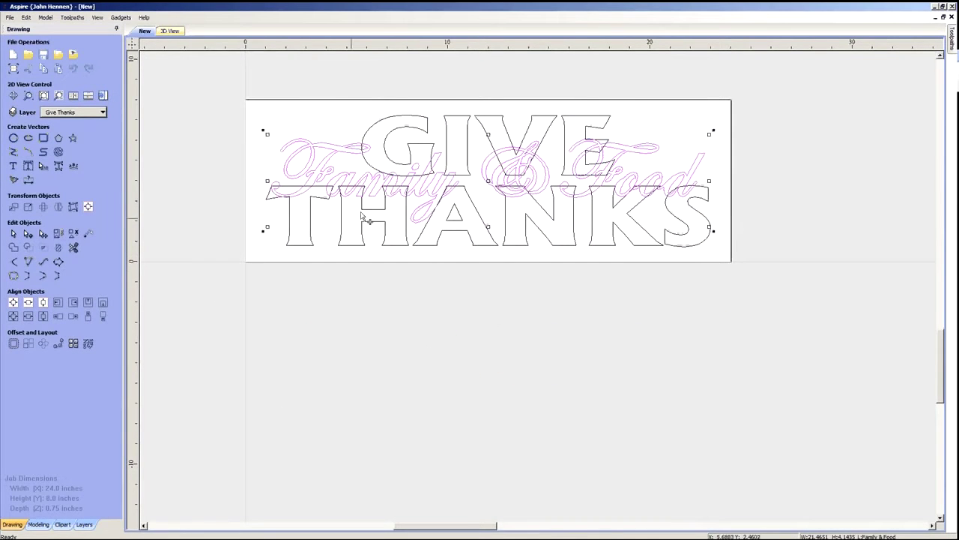
- Stretch the "Family & Food" text vertically to about 5.02 inches high at its existing width and re-center it in the material
scroll(457, 225, "down", 1)
scroll(469, 222, "up", 3)
scroll(466, 222, "down", 3)
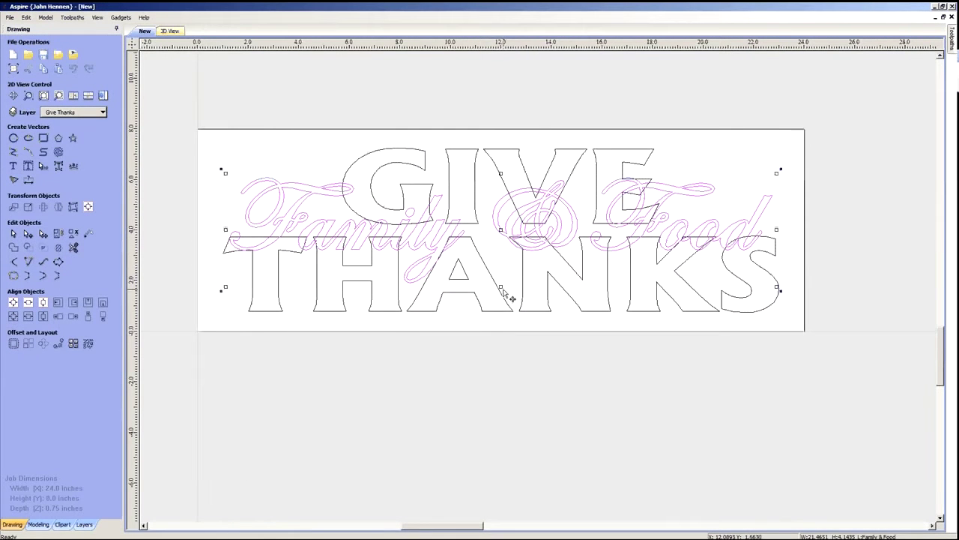
left_click_drag(503, 285, 492, 323)
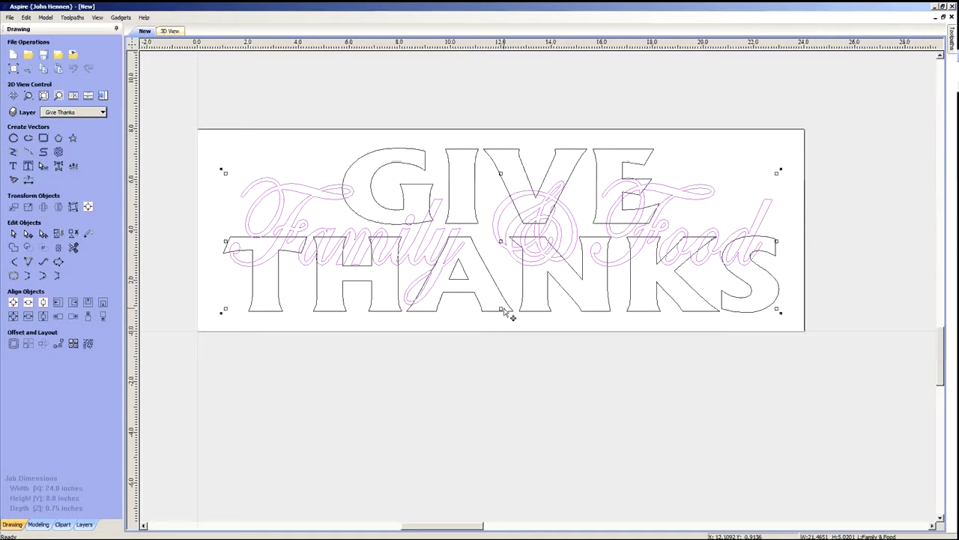
left_click(13, 302)
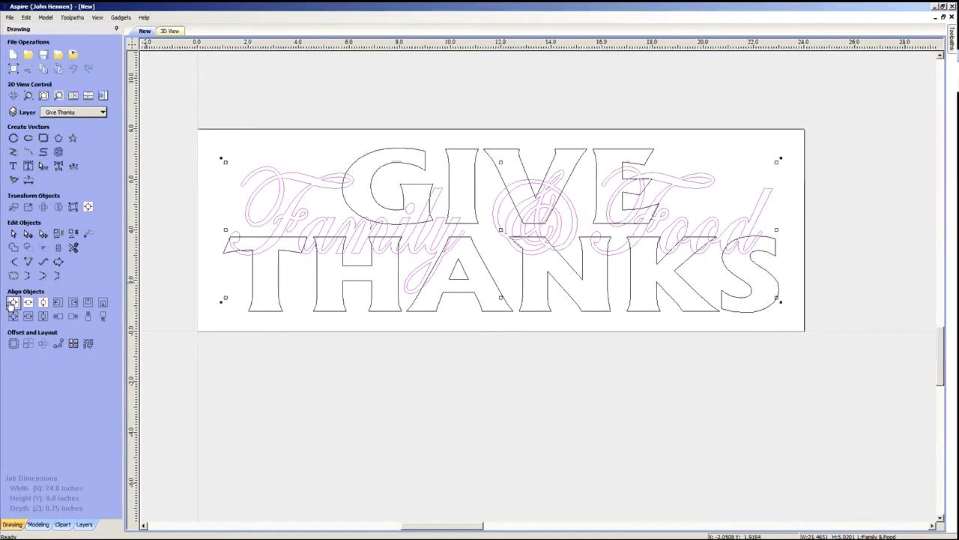
left_click(352, 373)
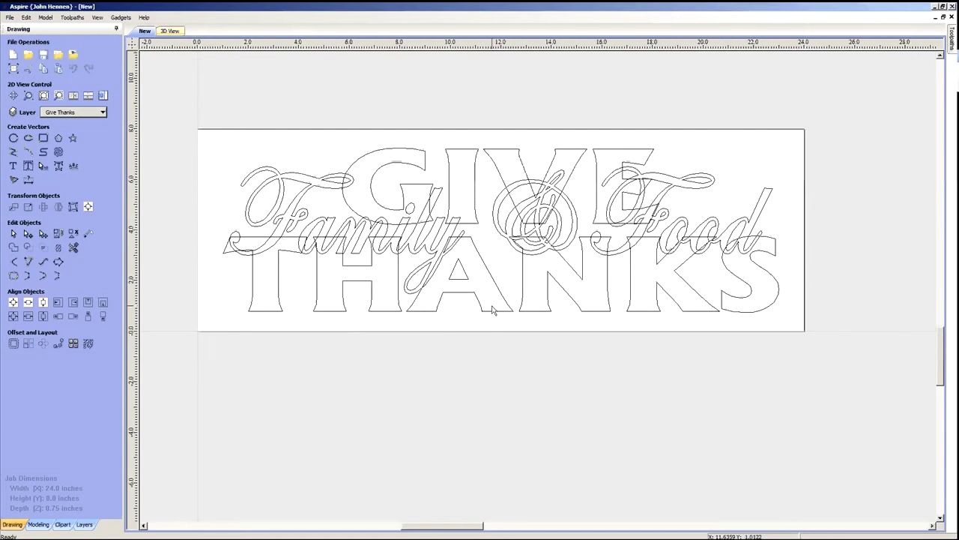
- Copy the "Family & Food" text group to the Give Thanks layer
scroll(437, 341, "down", 1)
scroll(420, 257, "up", 1)
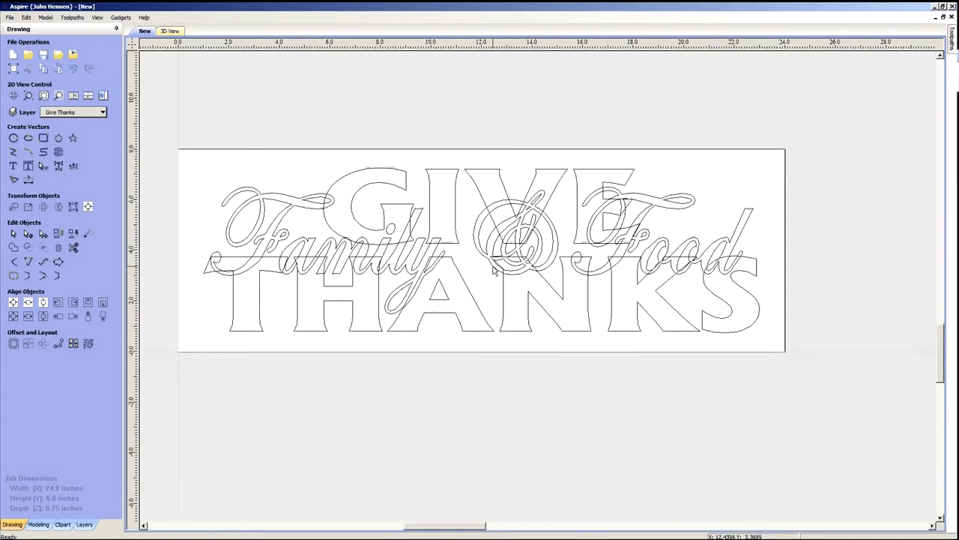
left_click(419, 257)
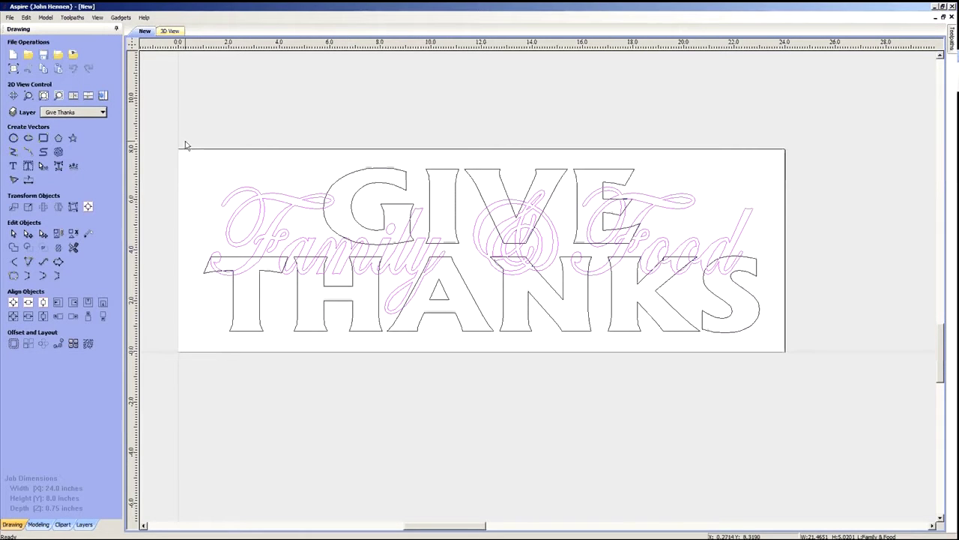
right_click(343, 255)
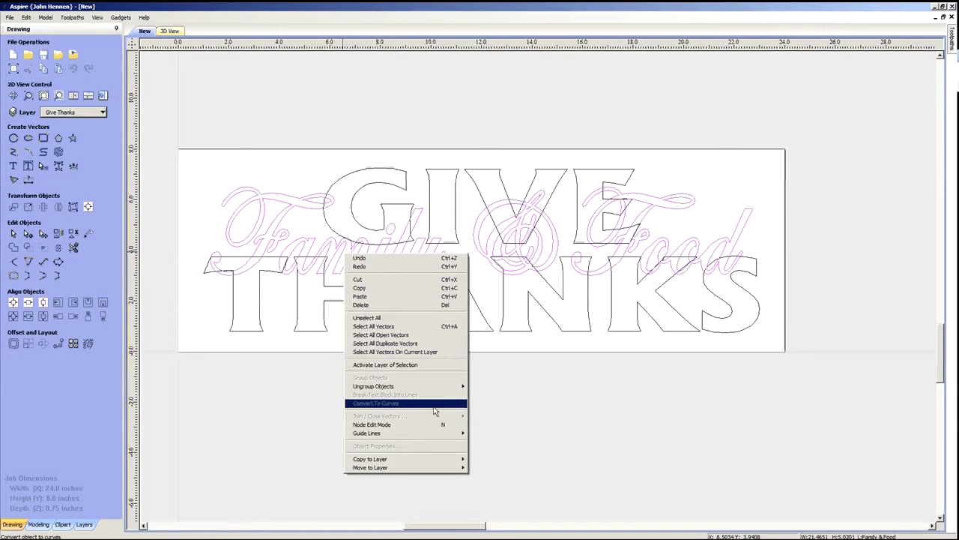
mouse_move(390, 462)
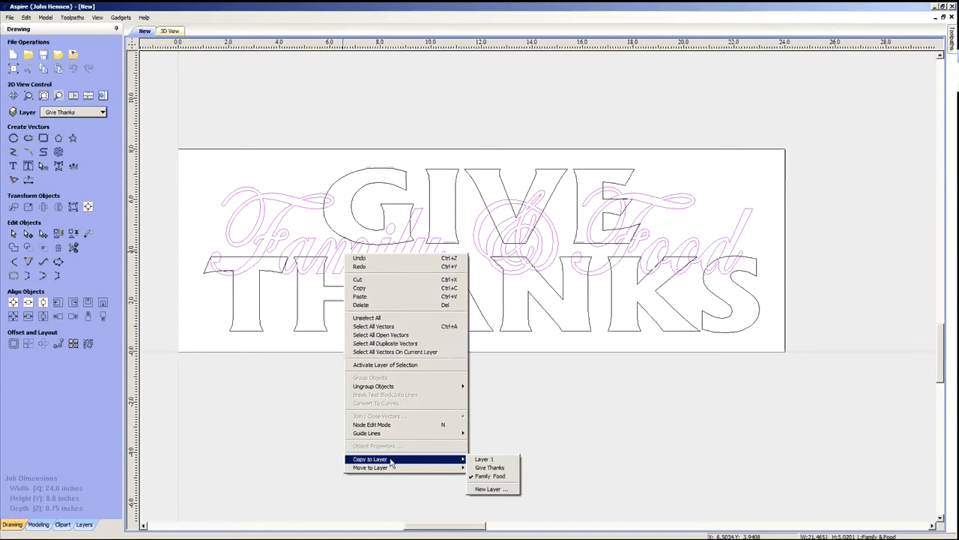
left_click(492, 467)
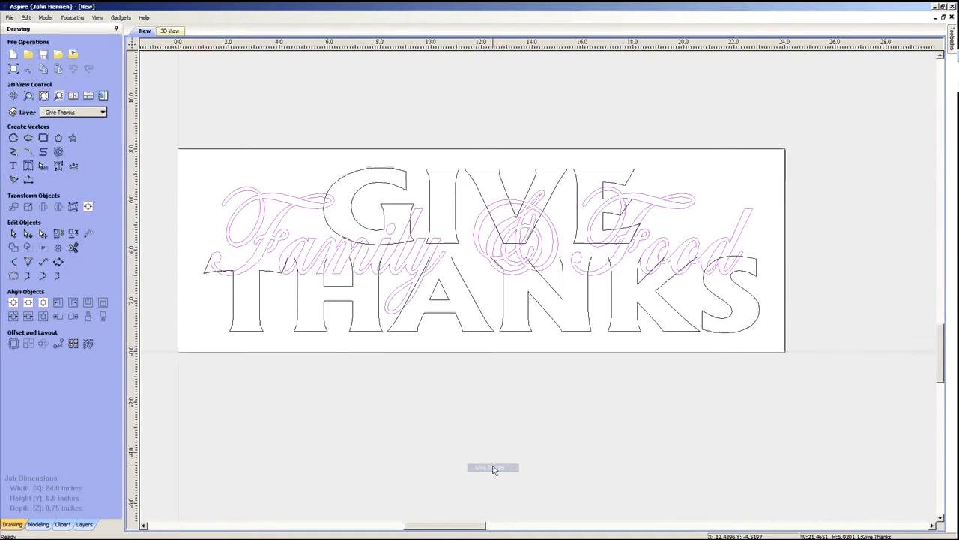
left_click(105, 113)
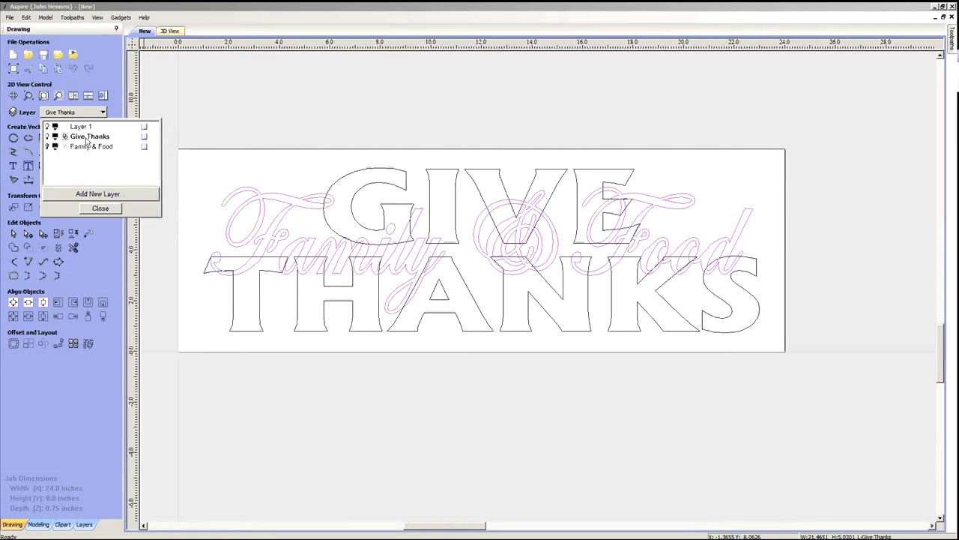
left_click(198, 153)
scroll(486, 257, "down", 2)
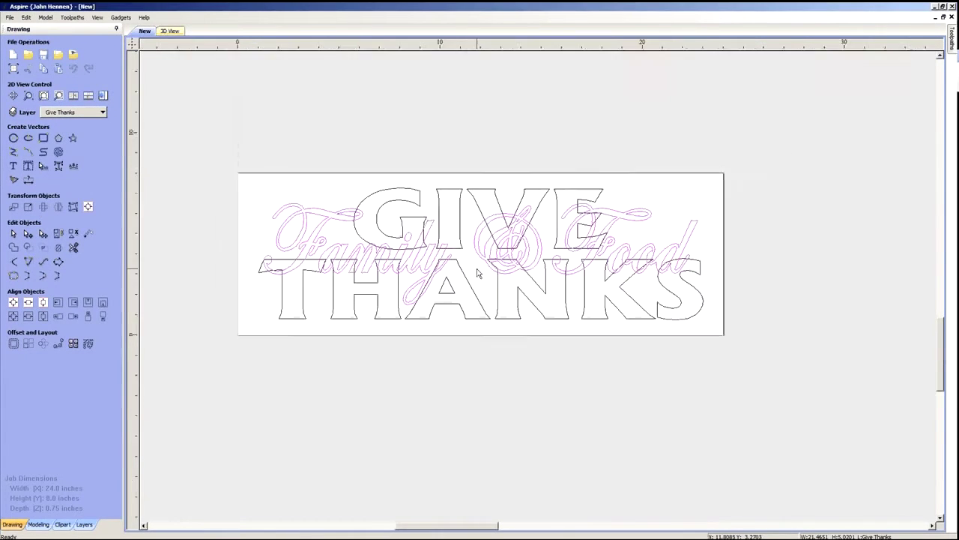
scroll(485, 258, "up", 2)
scroll(457, 382, "down", 2)
scroll(462, 338, "up", 2)
scroll(529, 321, "down", 1)
scroll(529, 321, "up", 1)
- Hide the Give Thanks layer to inspect what is on Family & Food, show it again, and clear the selection
left_click(102, 112)
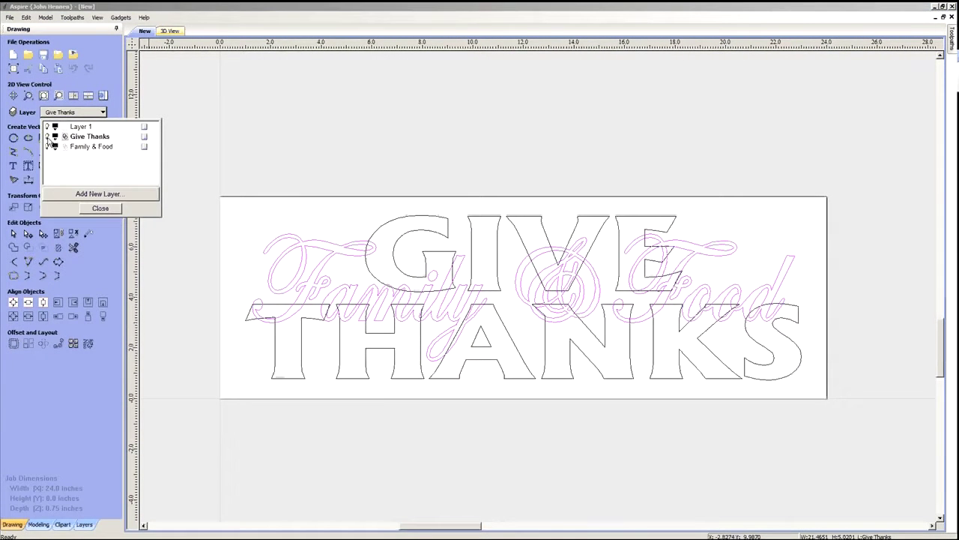
left_click(47, 137)
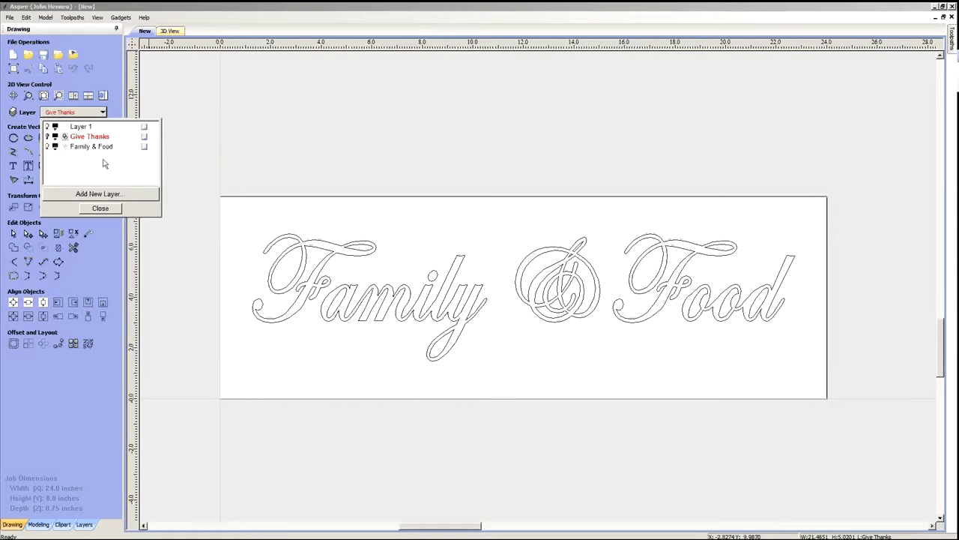
left_click(47, 136)
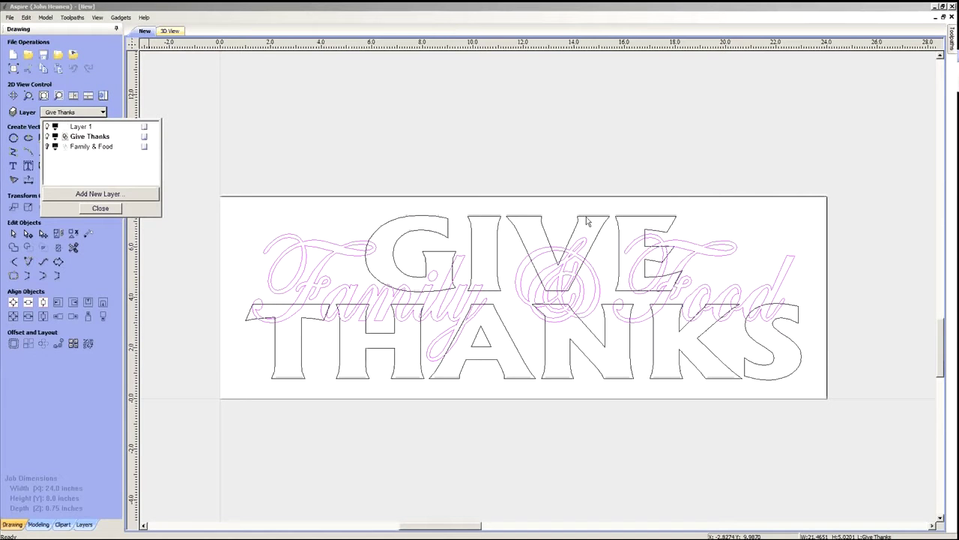
left_click(101, 208)
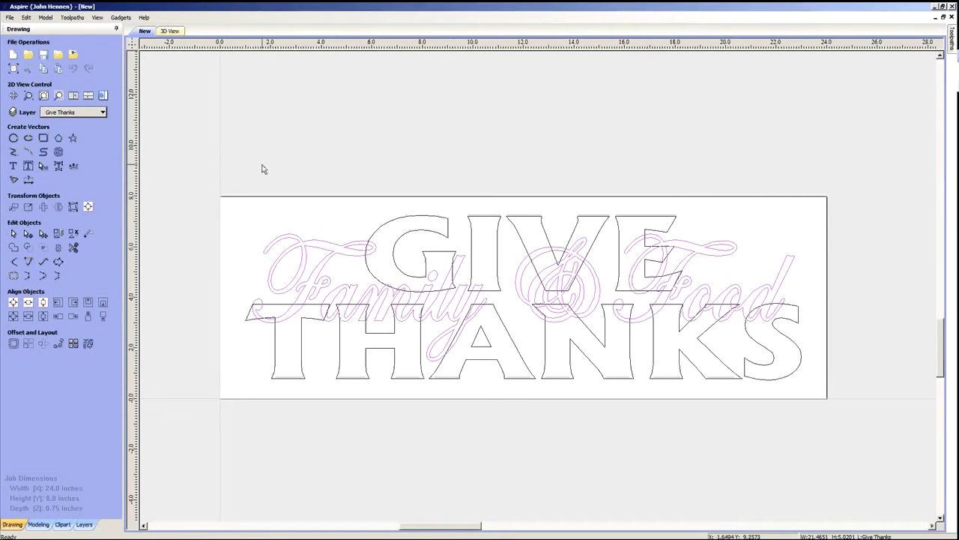
left_click(451, 168)
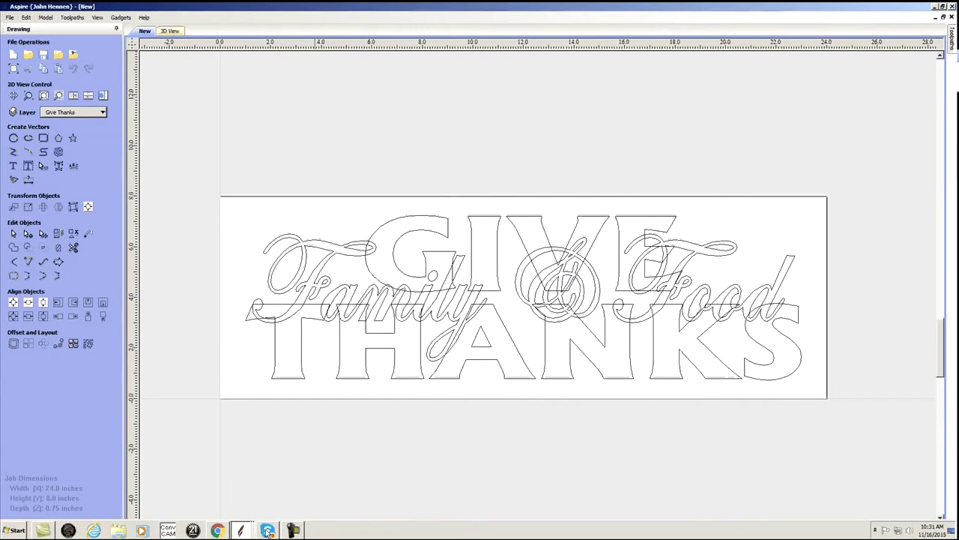
- Switch to the "showing top and bottom text issues" drawing and place a copy of the upper letter A overlapping the original, left and slightly lower
mouse_move(241, 529)
left_click(249, 497)
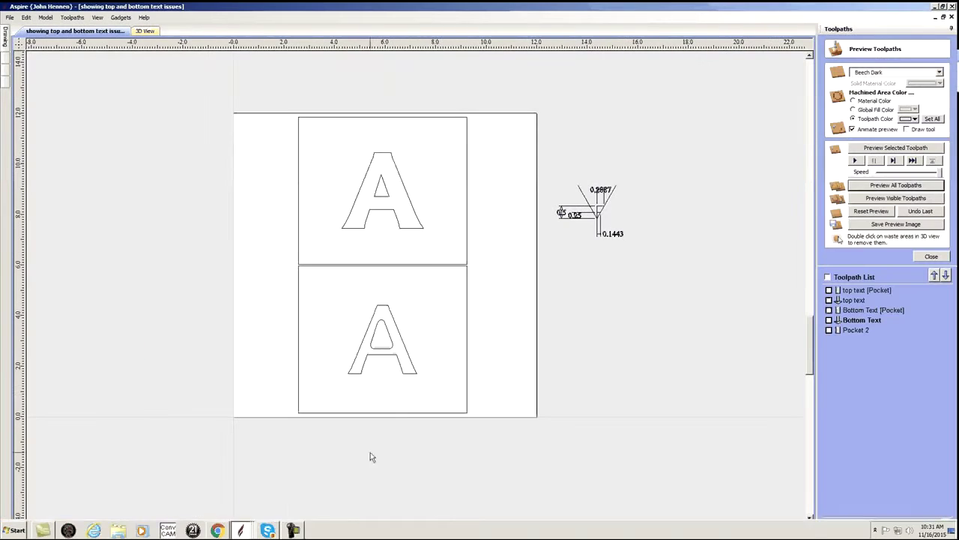
left_click(408, 196)
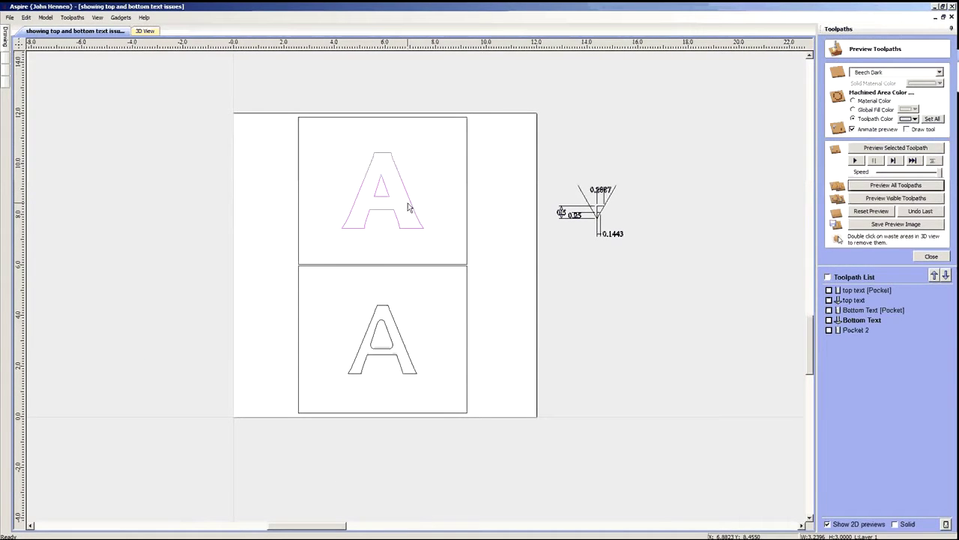
left_click(377, 188)
left_click_drag(380, 197, 363, 204)
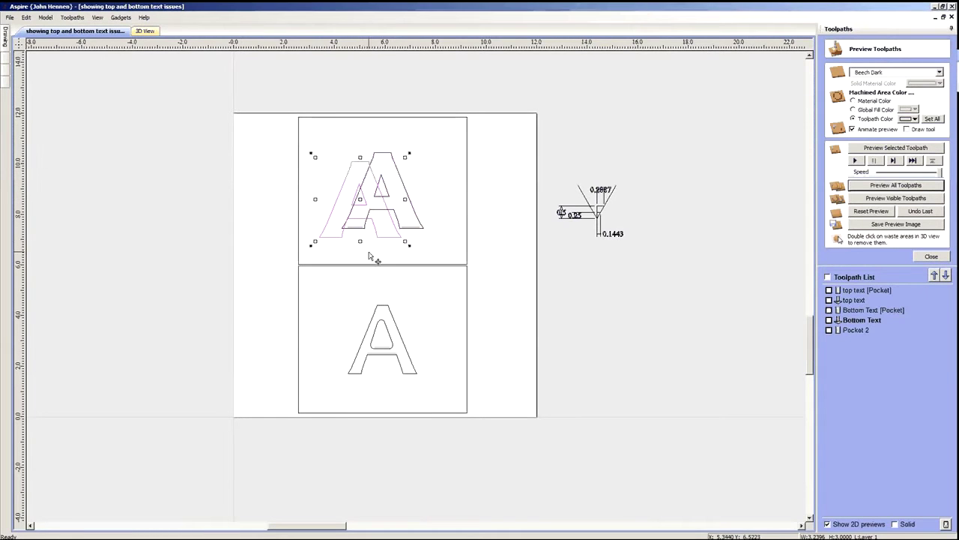
left_click(441, 249)
- Convert both overlapping copies of the upper letter A to curves
scroll(387, 207, "up", 2)
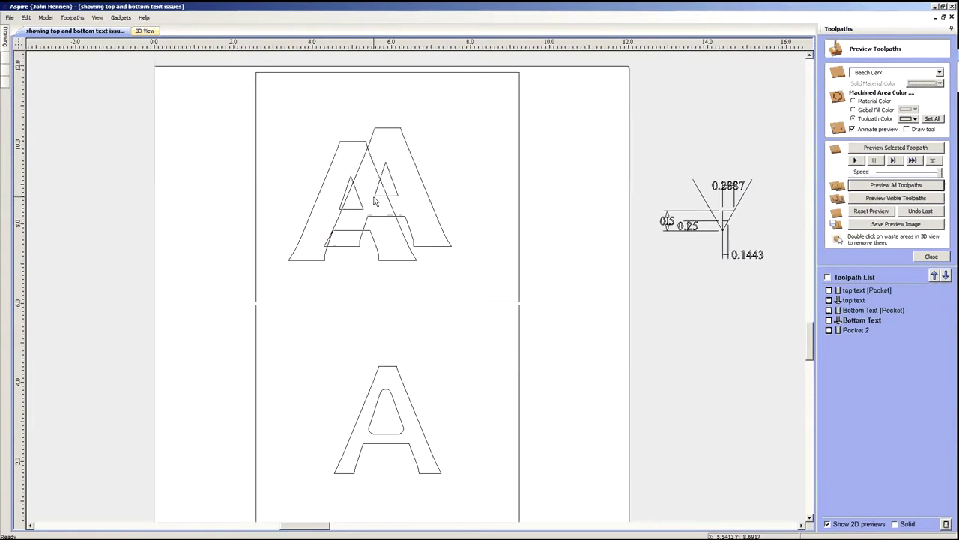
scroll(376, 201, "up", 2)
left_click(410, 198)
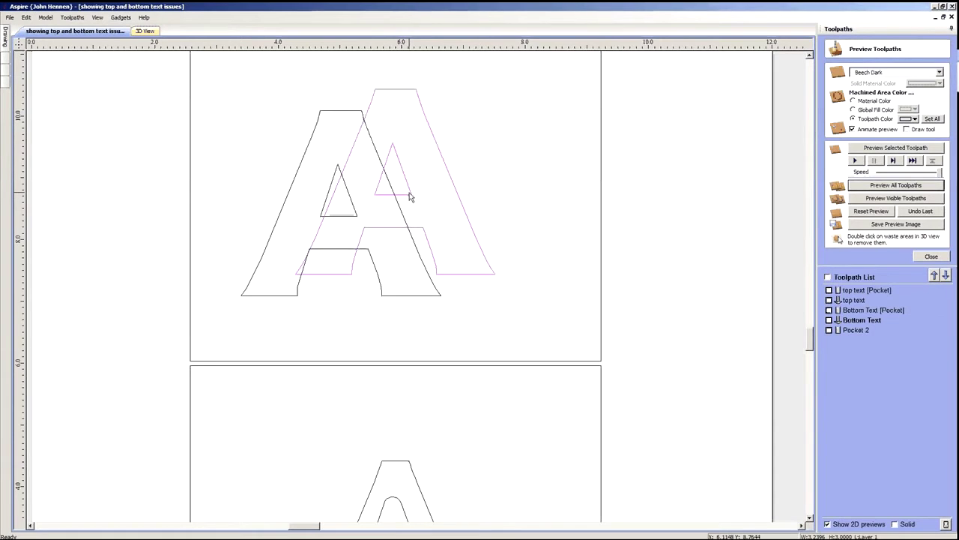
right_click(451, 183)
left_click(486, 332)
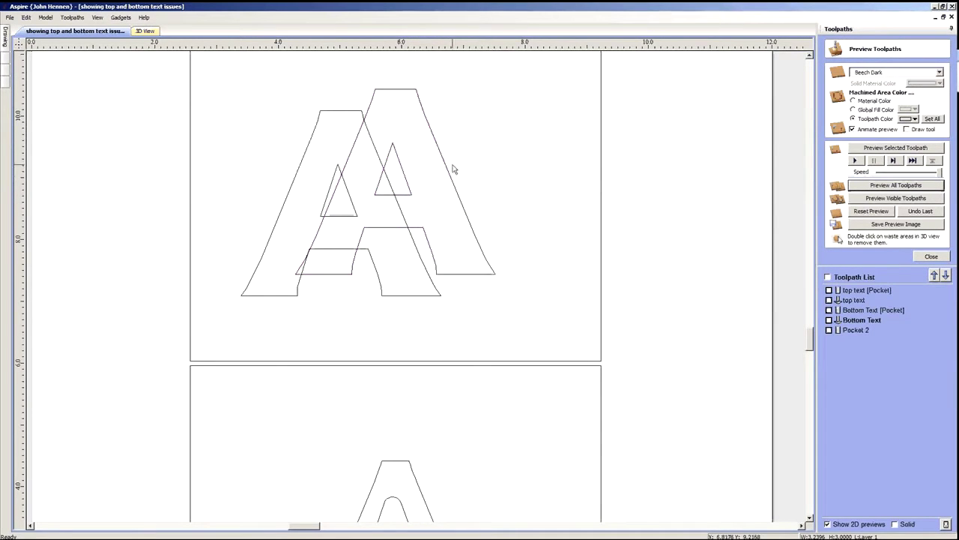
left_click(401, 173)
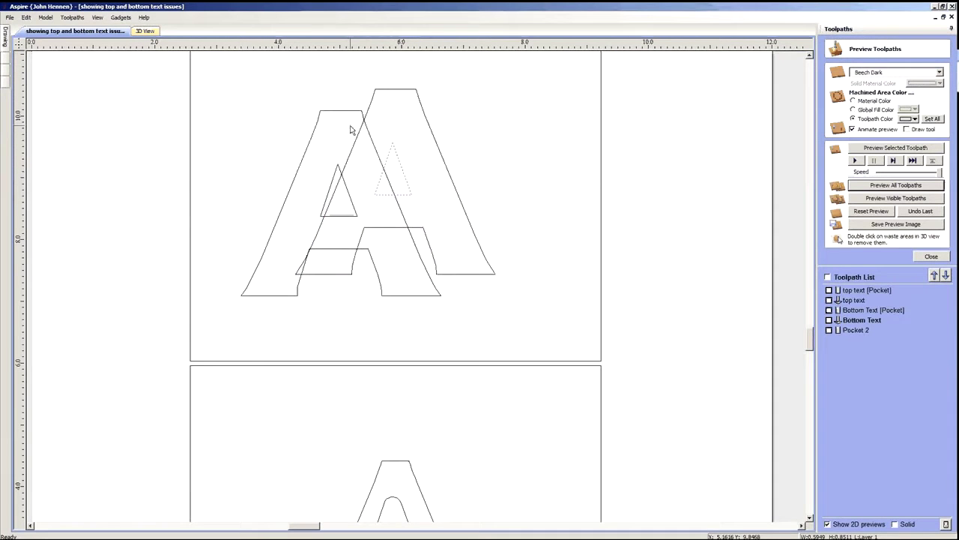
left_click(350, 113)
right_click(327, 118)
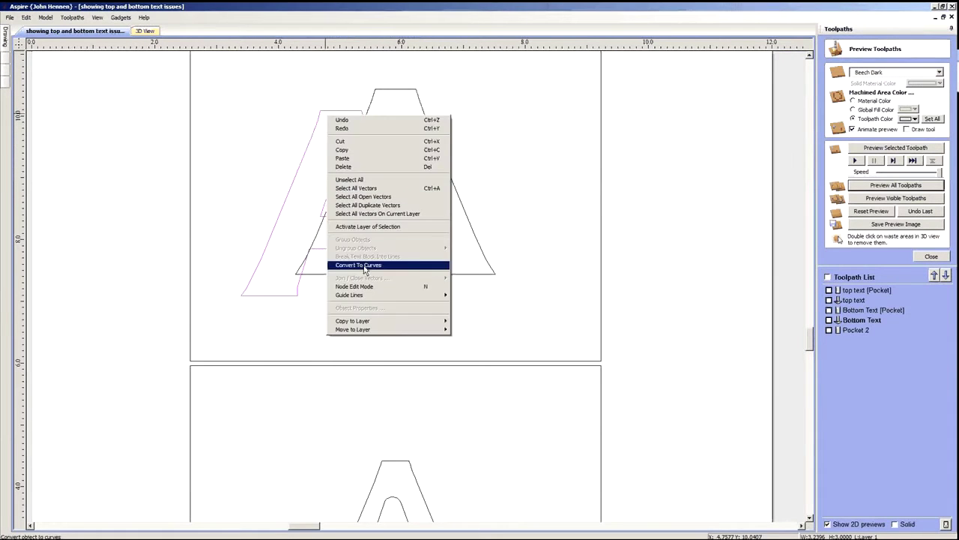
left_click(363, 268)
left_click(335, 178)
left_click(485, 169)
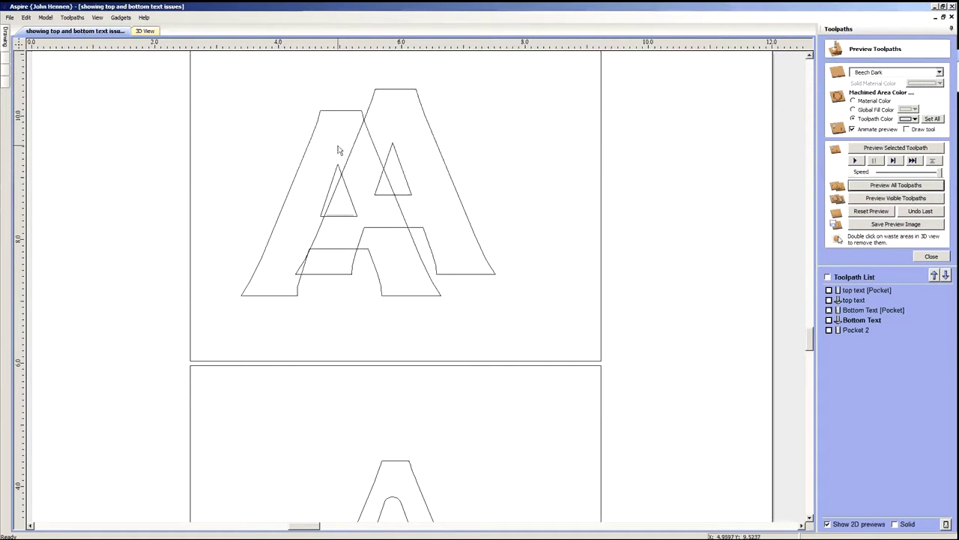
- Try welding the ungrouped outlines of the two overlapping letter A's, inspect the resulting shapes, and undo the weld
scroll(490, 317, "down", 2)
scroll(433, 279, "up", 2)
left_click_drag(275, 128, 553, 350)
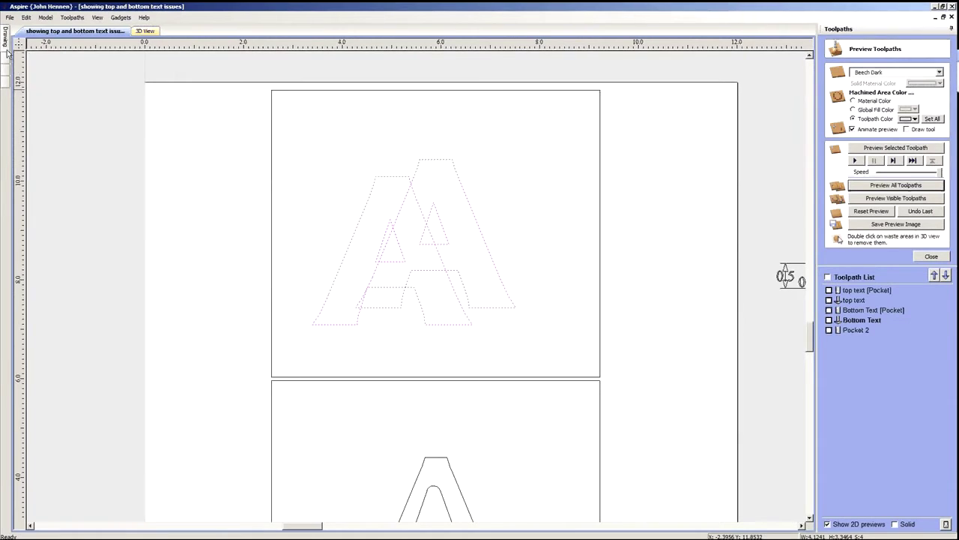
mouse_move(8, 54)
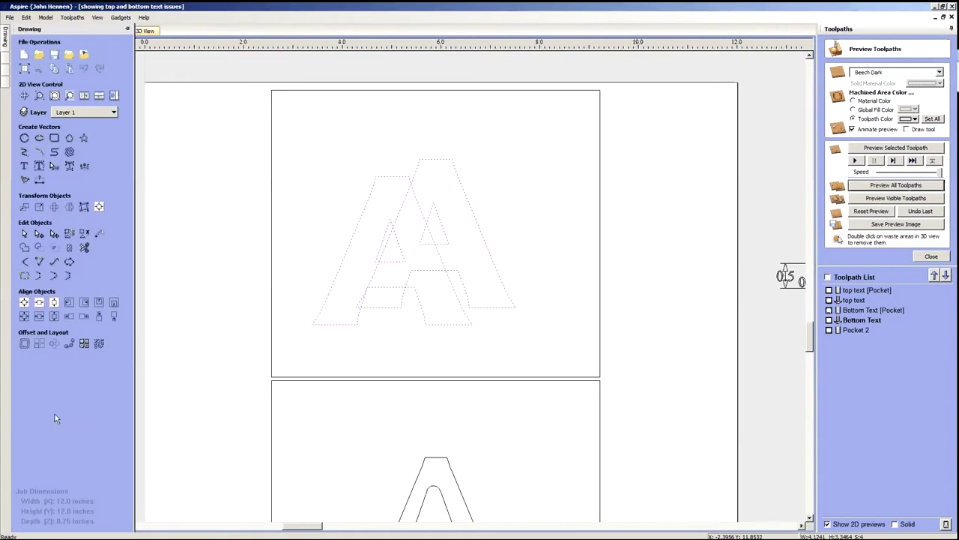
left_click(69, 235)
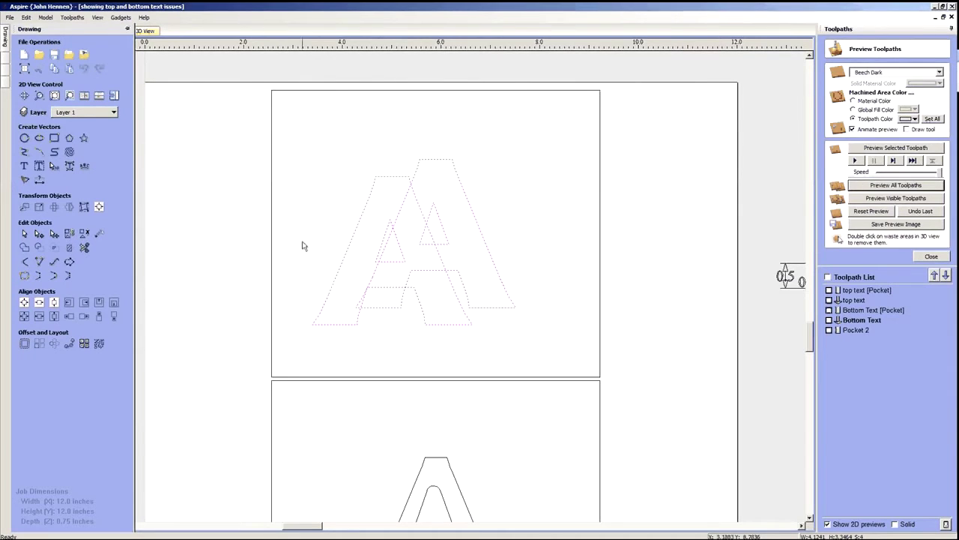
left_click(24, 248)
scroll(403, 273, "up", 3)
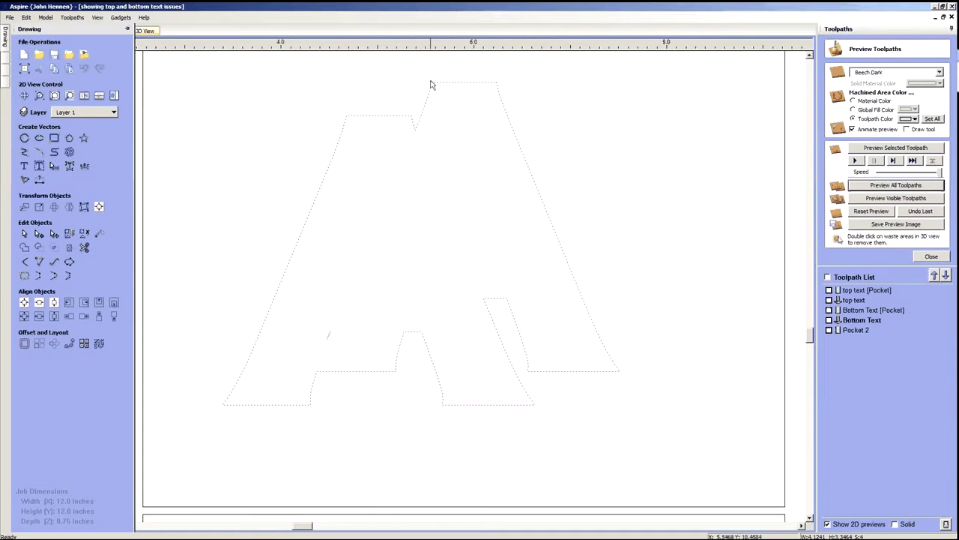
scroll(345, 345, "up", 4)
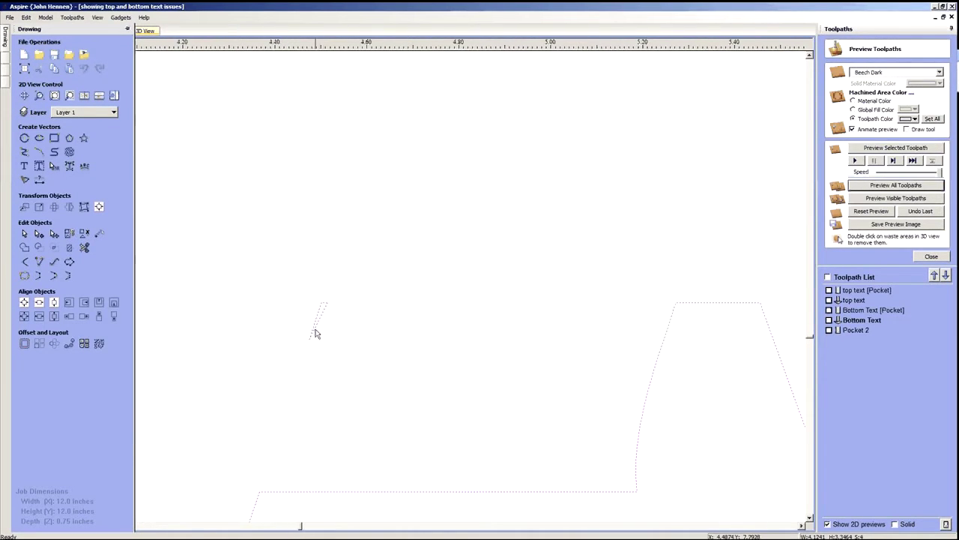
scroll(324, 329, "down", 4)
scroll(349, 291, "down", 2)
scroll(364, 275, "up", 2)
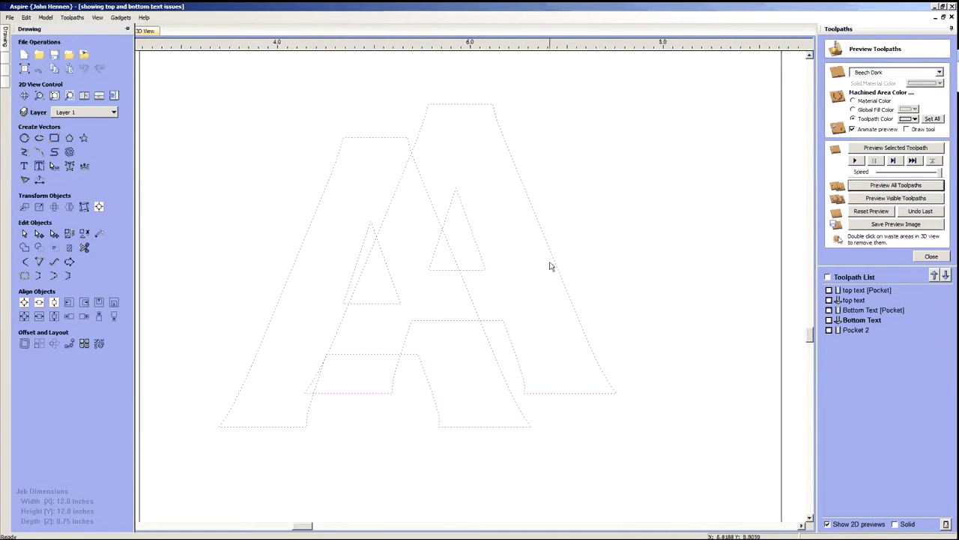
- Group the outer and inner outlines of each letter A so that each letter forms its own group
left_click(611, 229)
left_click(530, 193)
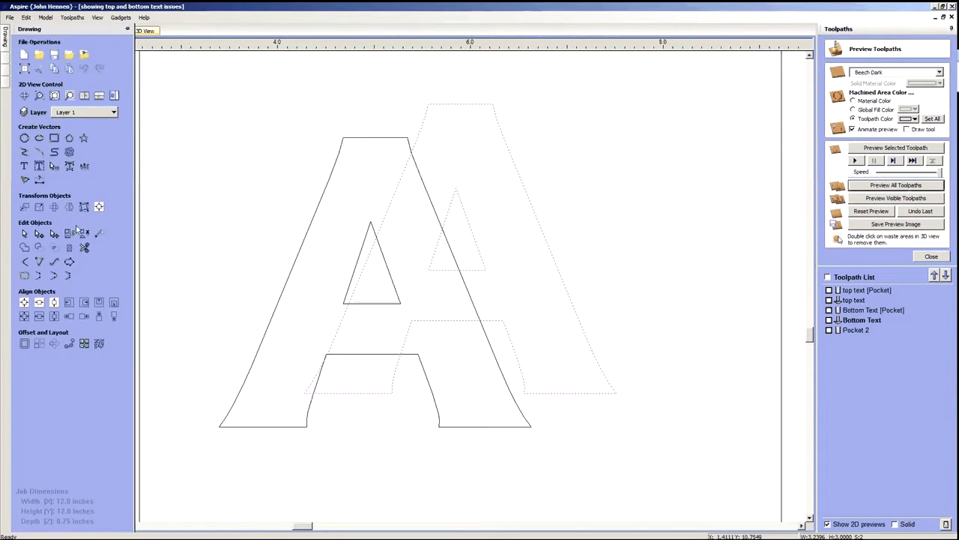
left_click(262, 219)
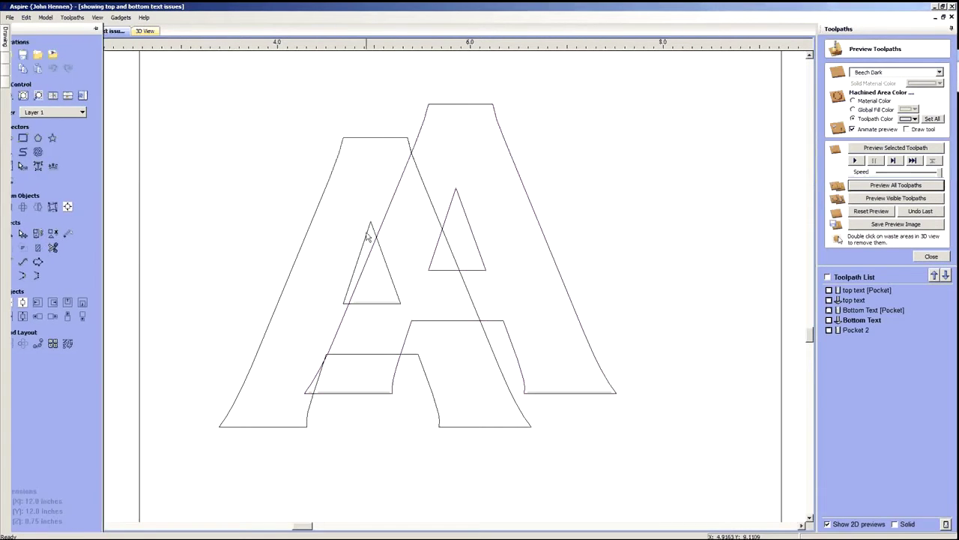
left_click(310, 216)
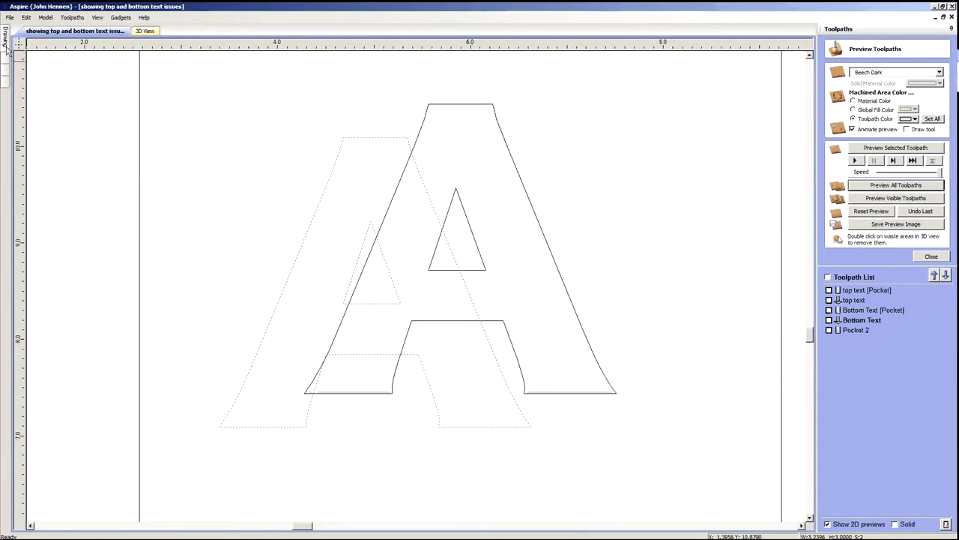
mouse_move(6, 49)
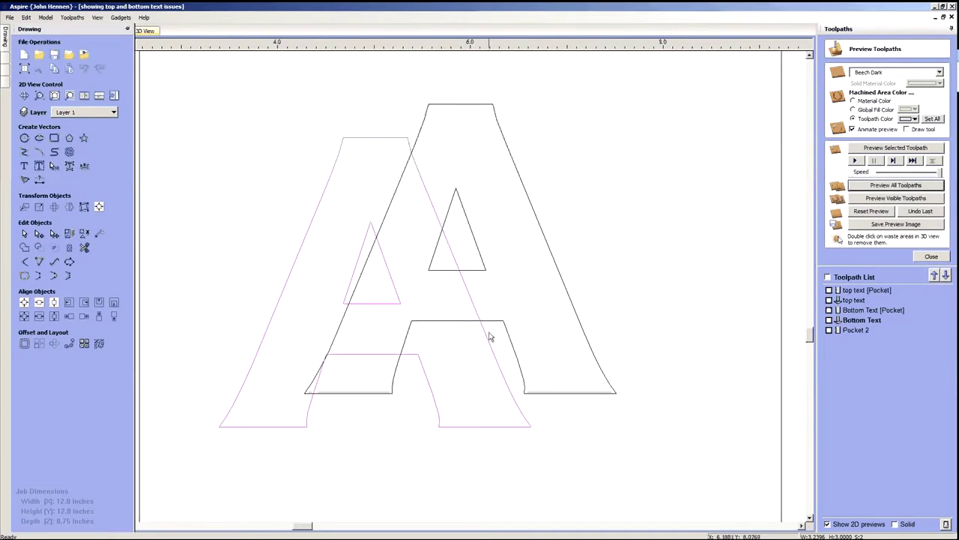
- Weld the two grouped letter A's into one combined shape
key("ctrl+a")
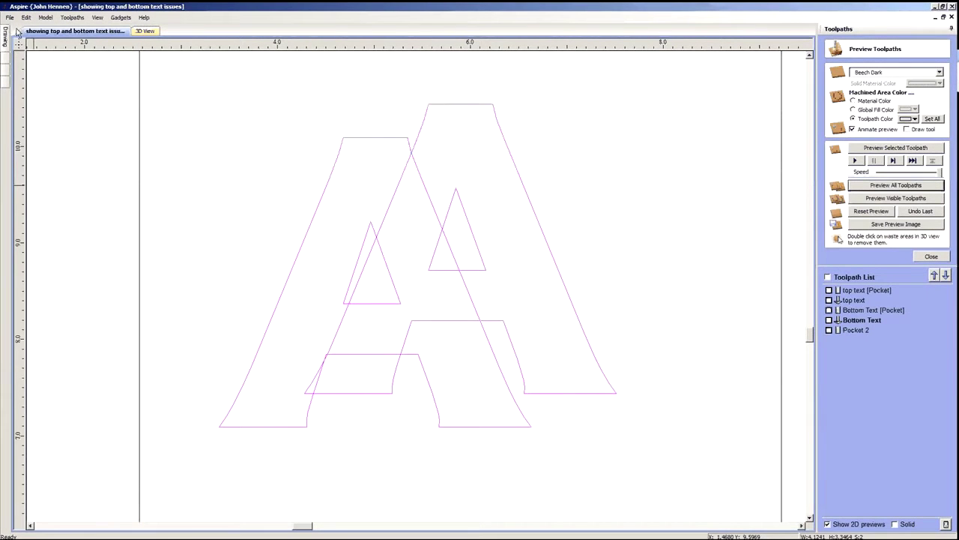
left_click(24, 248)
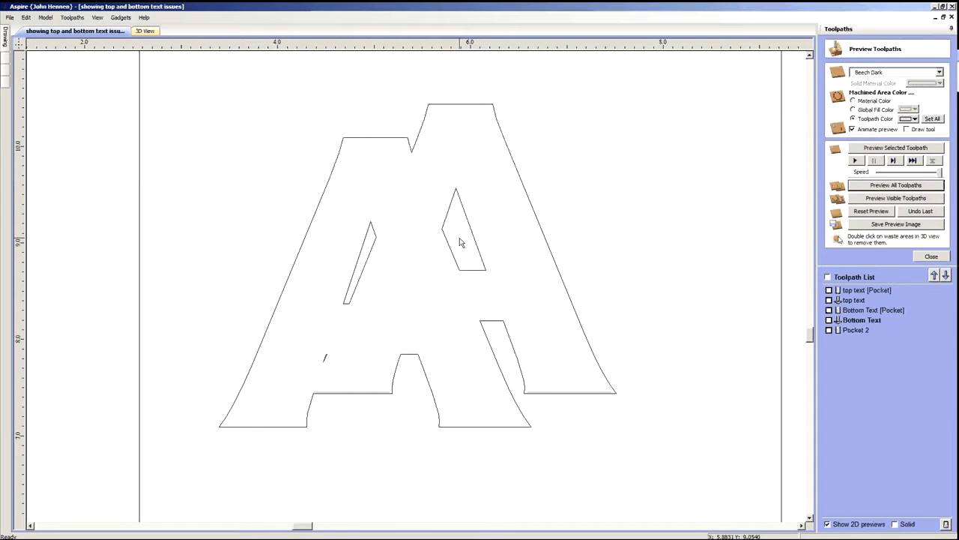
scroll(392, 439, "down", 3)
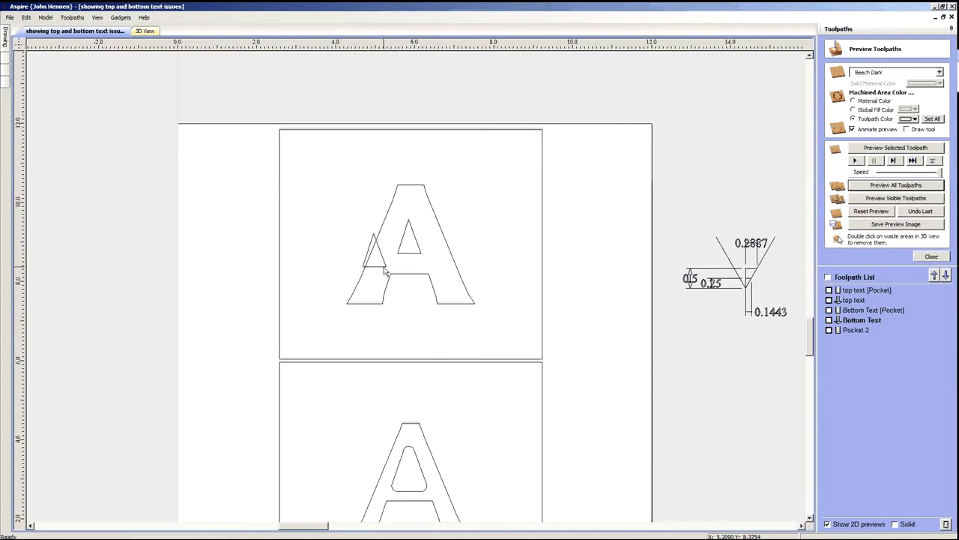
- Switch to the "New" drawing and weld the "Family & Food" group with the "GIVE THANKS" group on the Give Thanks layer
mouse_move(246, 529)
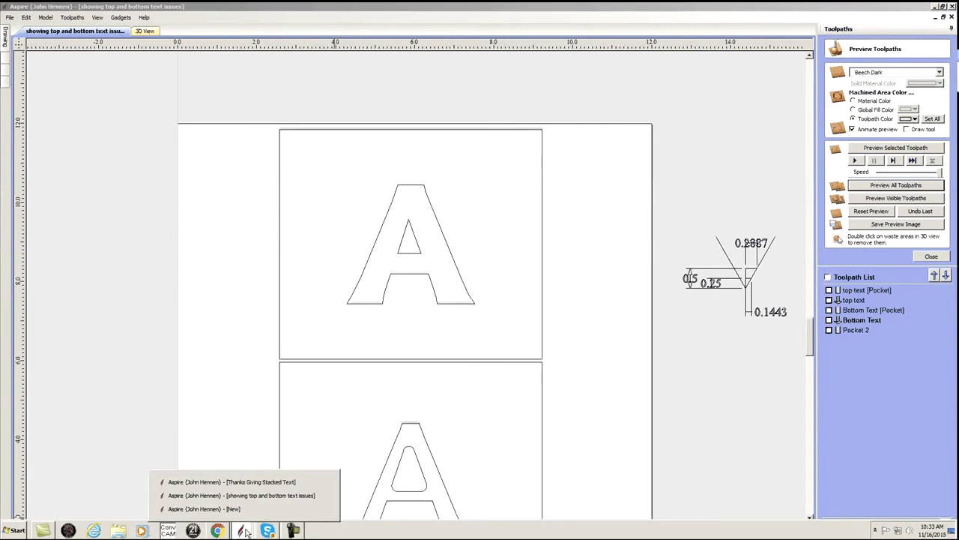
left_click(213, 509)
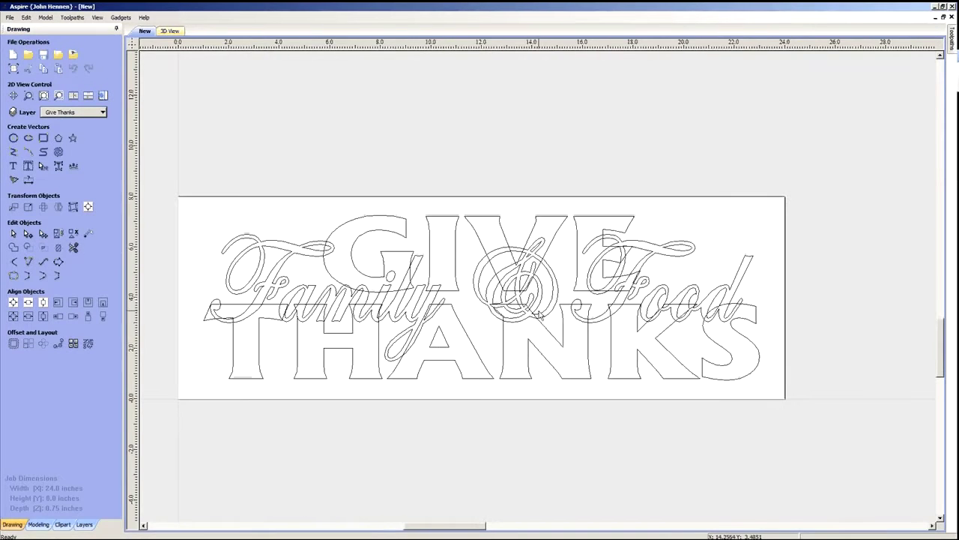
left_click(541, 304)
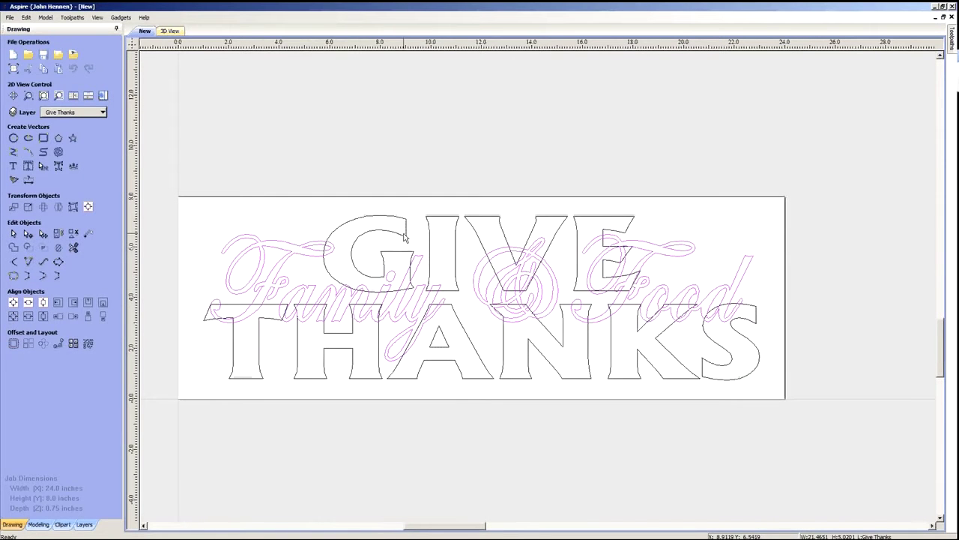
left_click(388, 239)
left_click(407, 200)
key("ctrl+a")
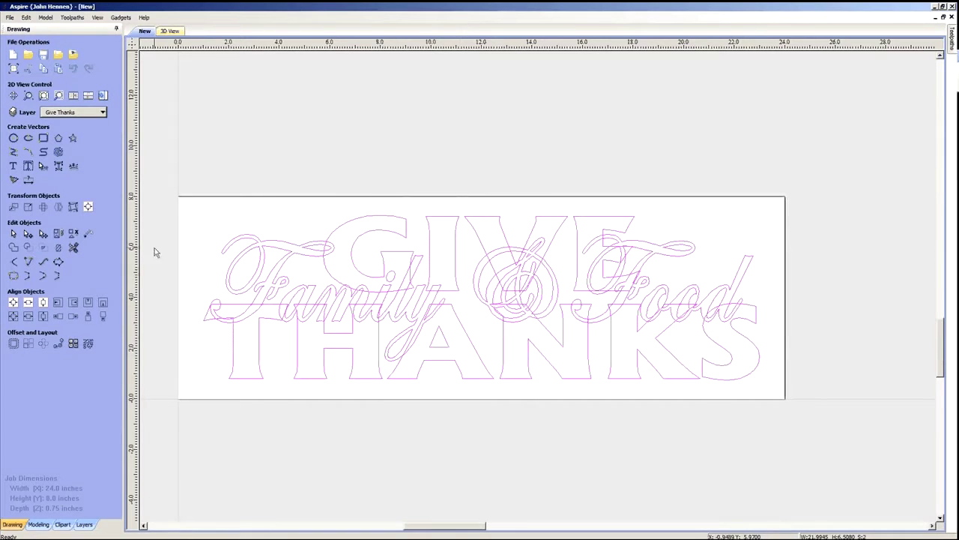
left_click(13, 248)
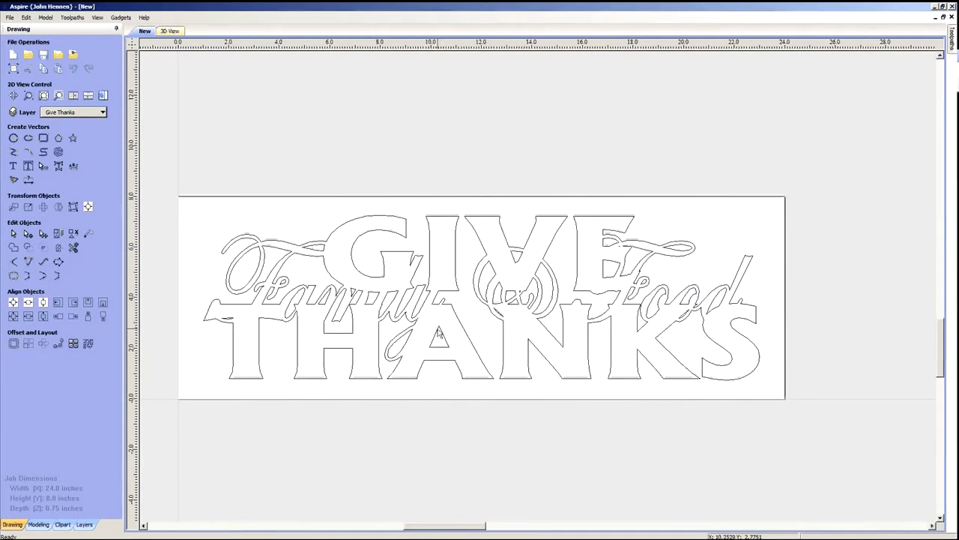
- Inspect the welded text and make the Family & Food layer visible over it
scroll(389, 338, "up", 1)
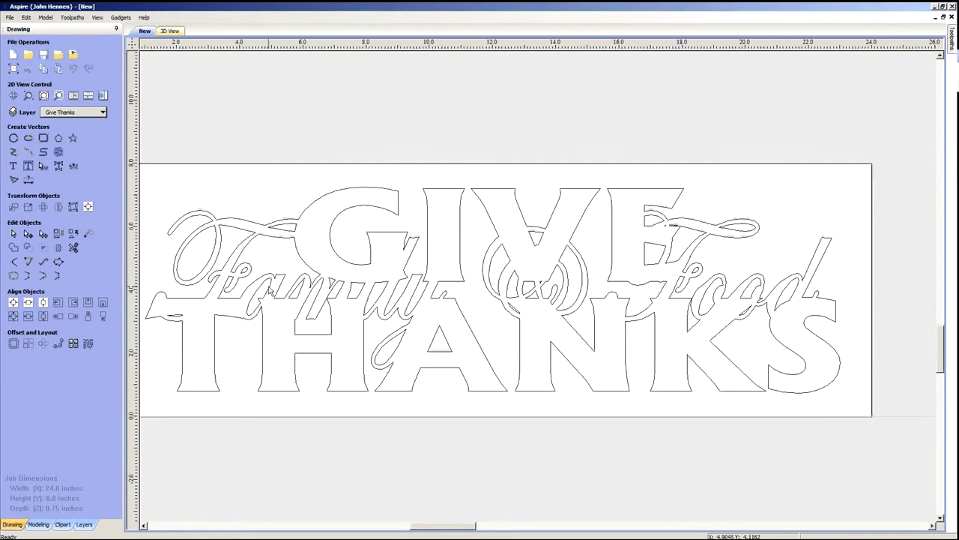
scroll(589, 285, "down", 2)
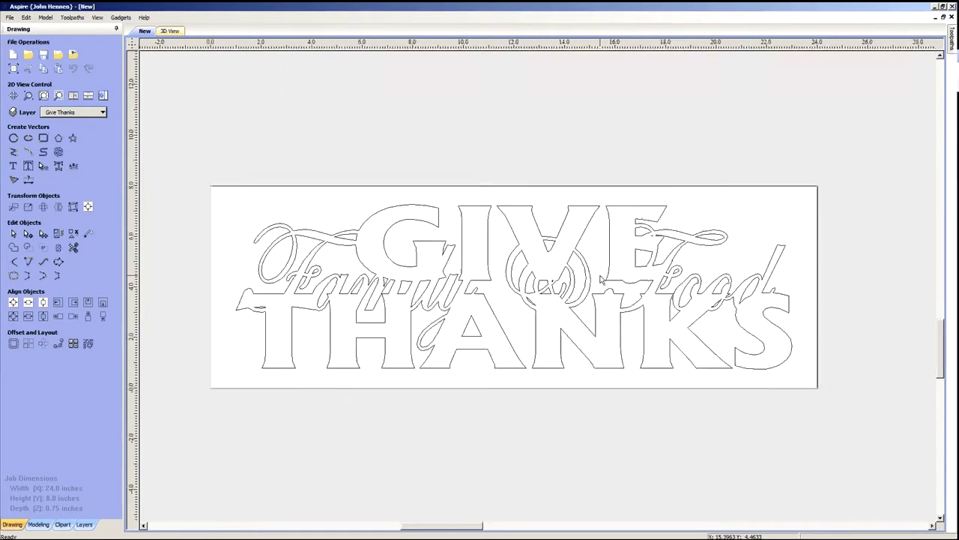
scroll(551, 283, "up", 2)
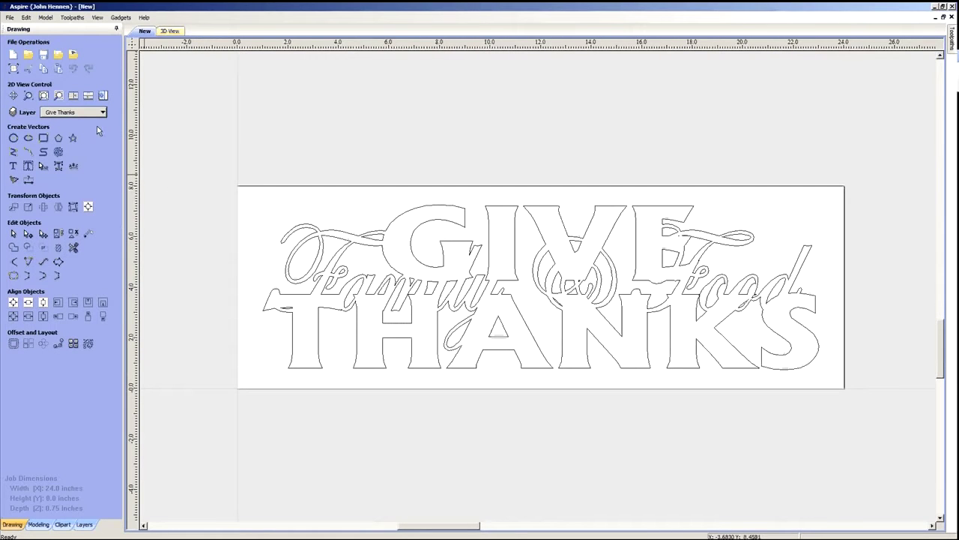
left_click(82, 111)
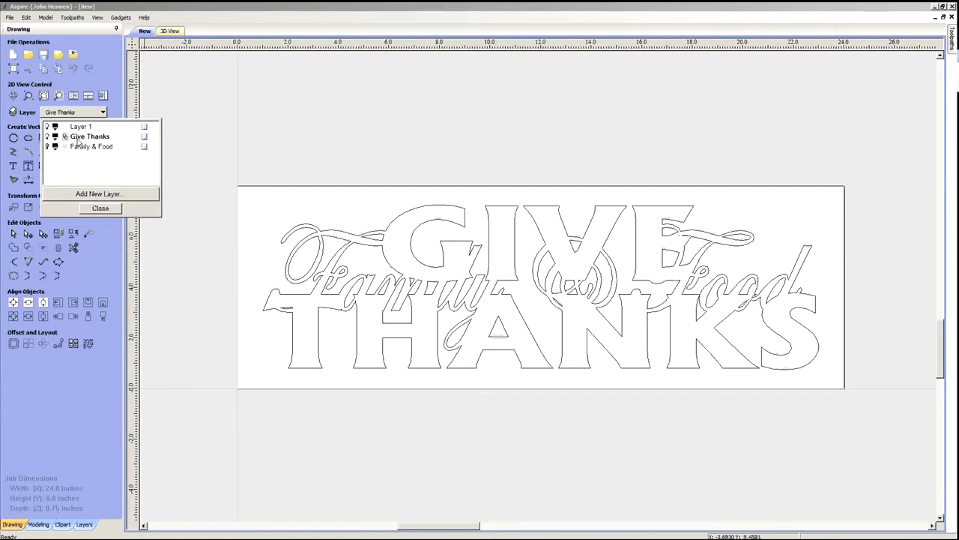
left_click(47, 147)
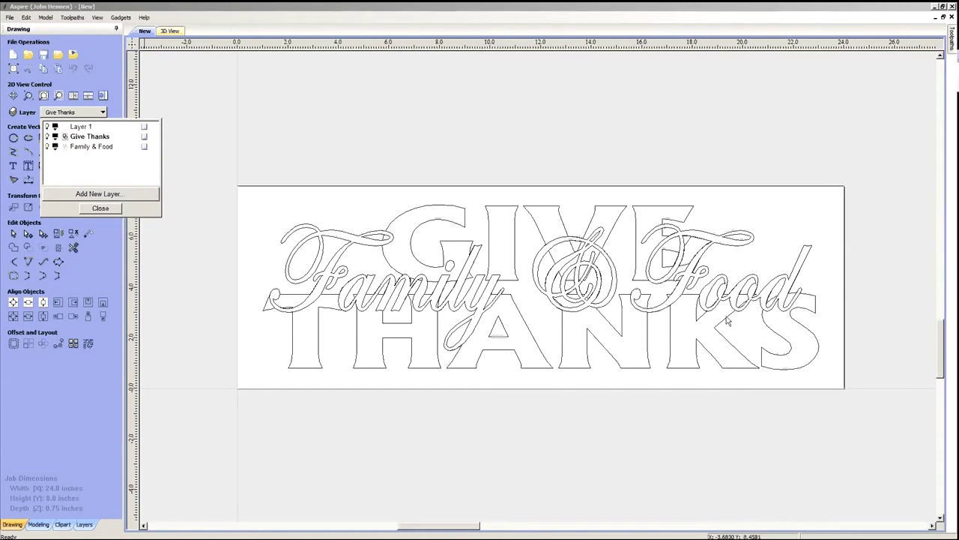
left_click(526, 402)
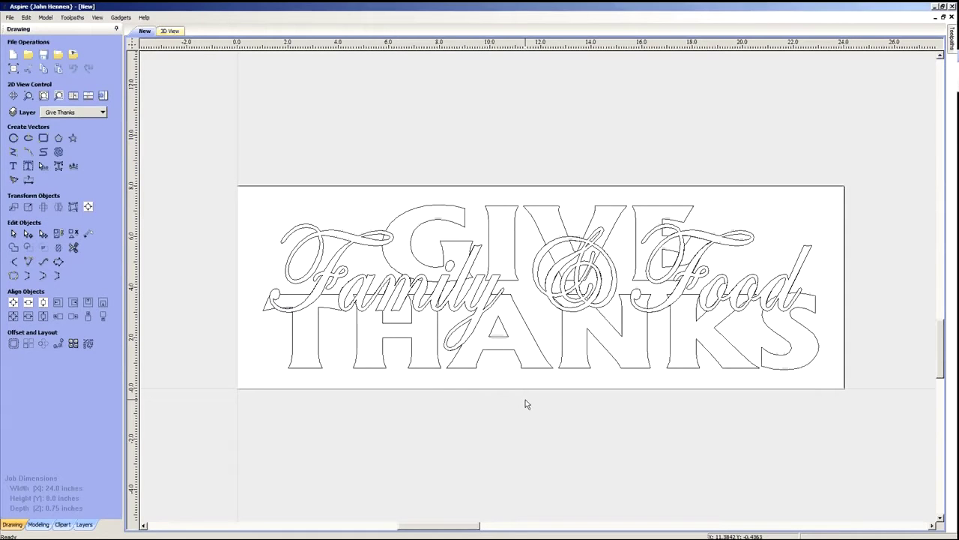
left_click(102, 113)
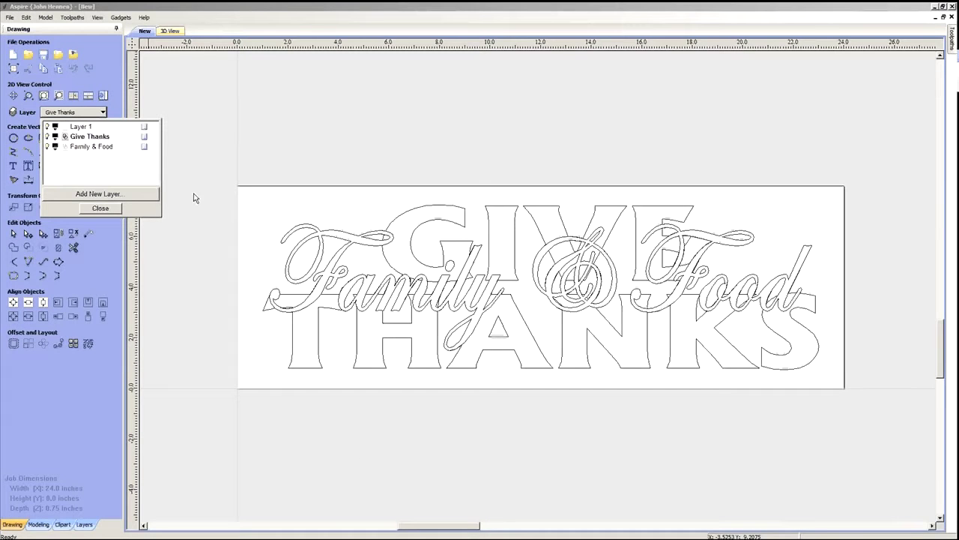
left_click(118, 208)
scroll(275, 304, "down", 2)
scroll(408, 300, "up", 2)
scroll(538, 303, "down", 2)
scroll(463, 304, "up", 2)
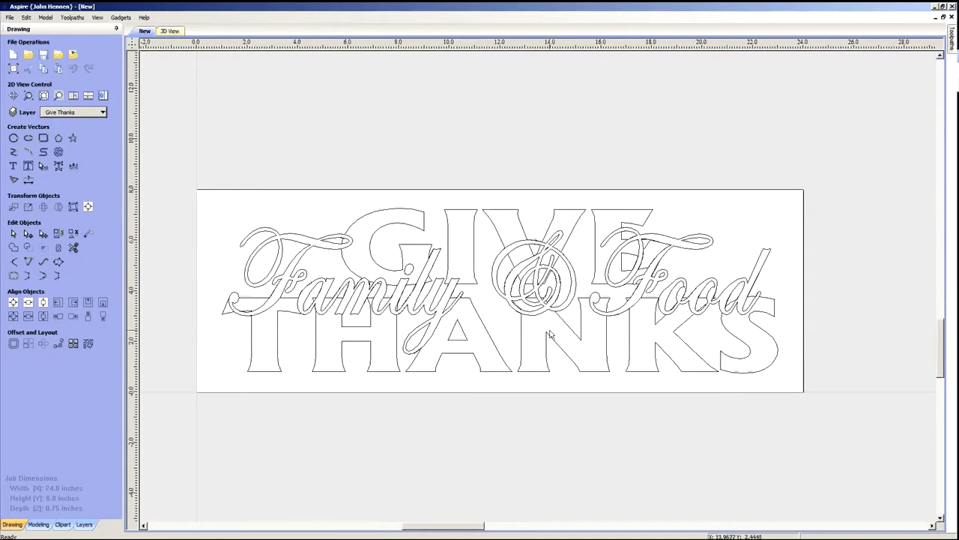
- Draw a square-cornered rectangle 24.0 by 8.0 inches along the material border on the Give Thanks layer
left_click(43, 139)
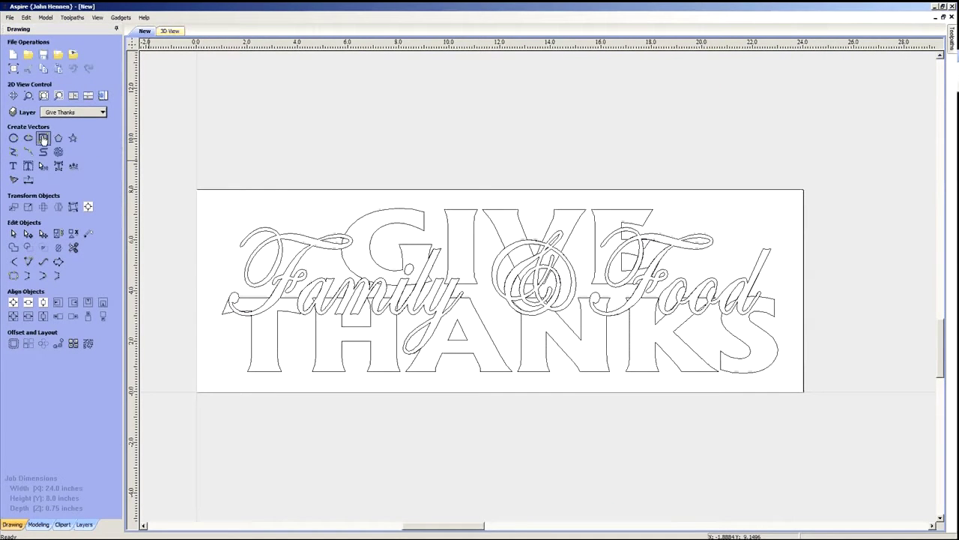
left_click_drag(197, 190, 803, 390)
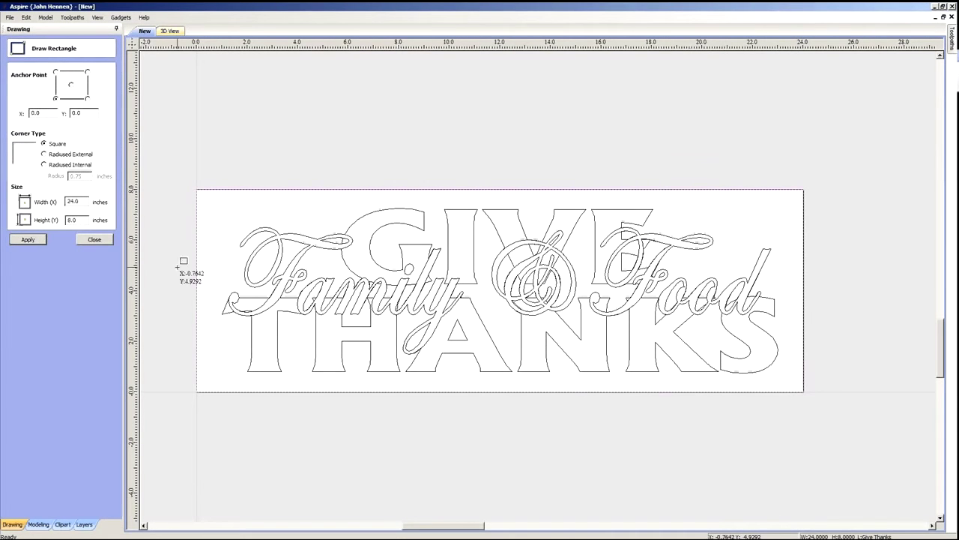
left_click(95, 239)
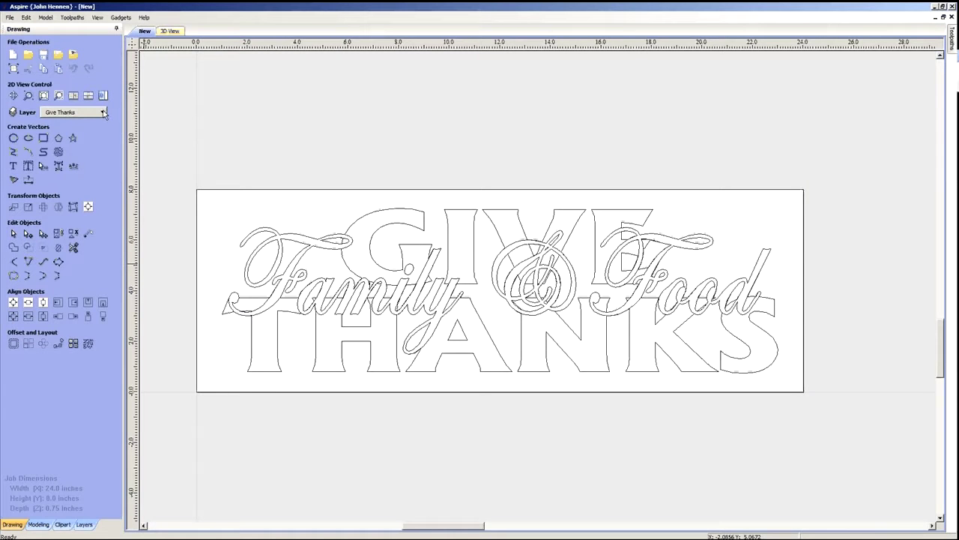
- Copy the 24 by 8 inch border rectangle from the Give Thanks layer to the Family & Food layer
left_click(198, 232)
right_click(198, 232)
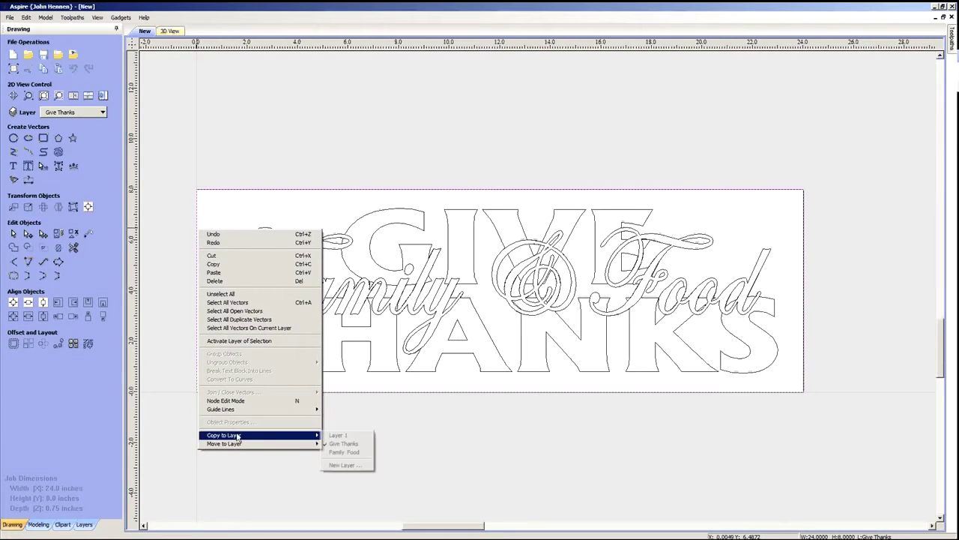
mouse_move(312, 437)
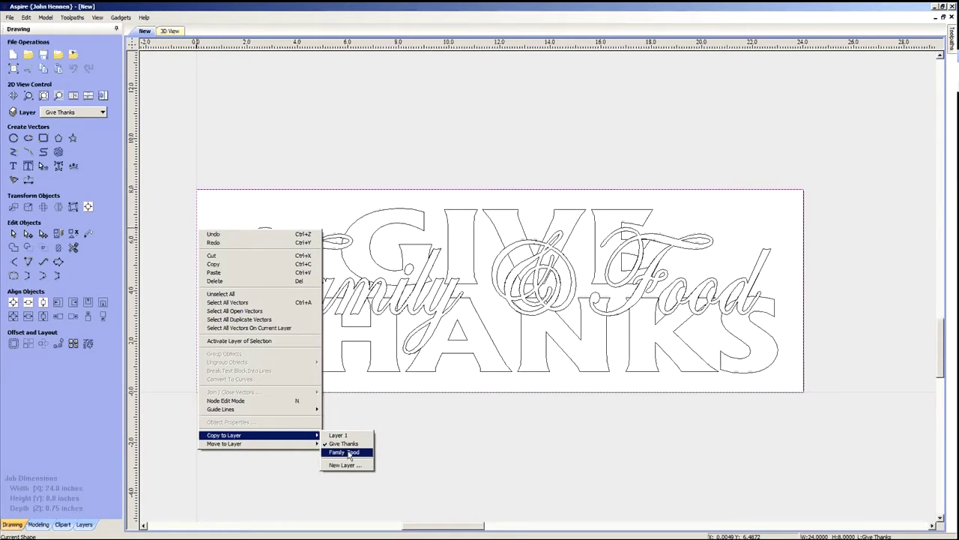
left_click(346, 453)
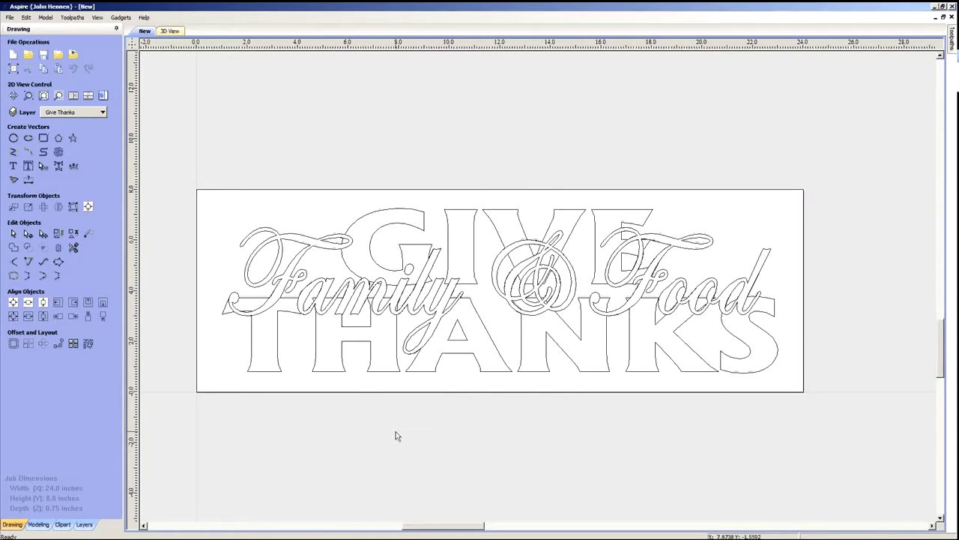
scroll(465, 328, "down", 2)
scroll(466, 328, "up", 2)
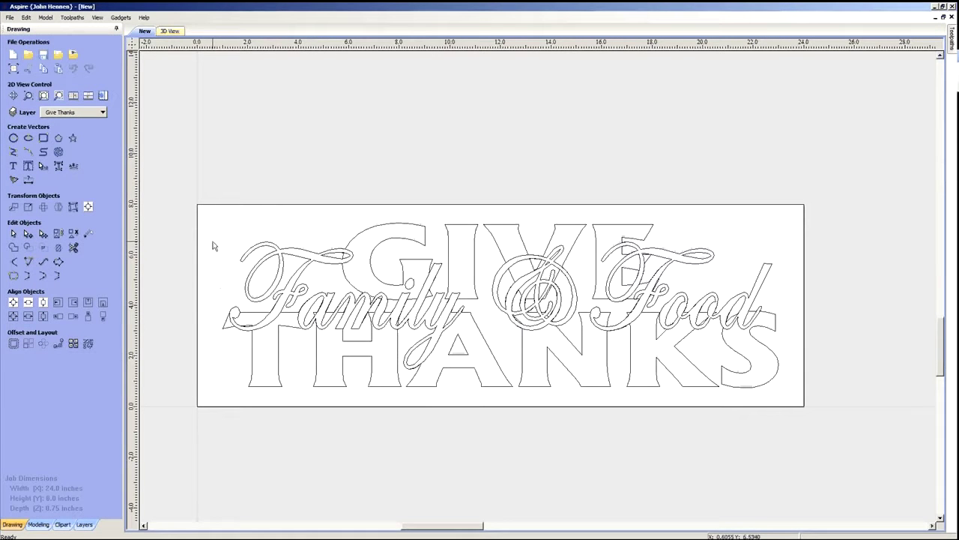
- Make Family & Food the active layer and hide the Give Thanks layer
left_click(104, 112)
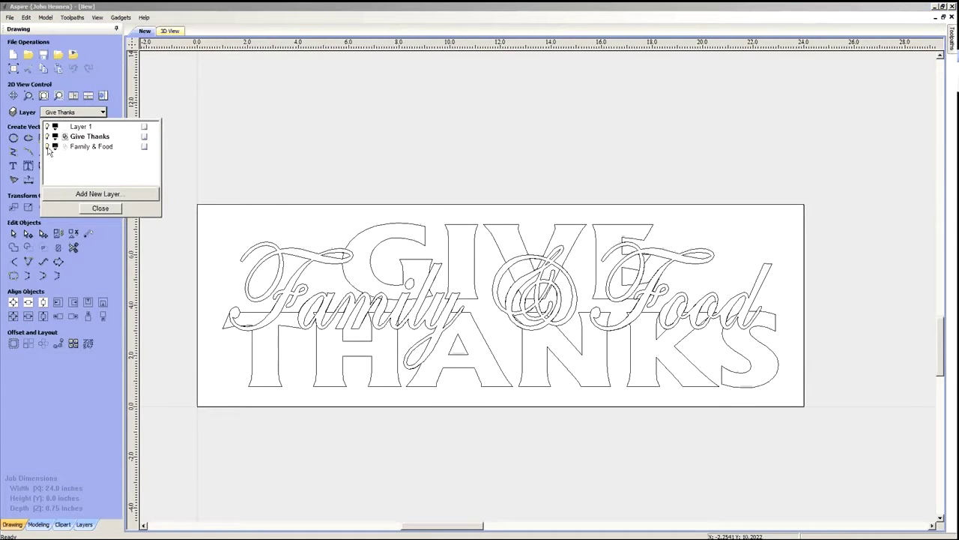
left_click(86, 148)
left_click(47, 137)
left_click(100, 208)
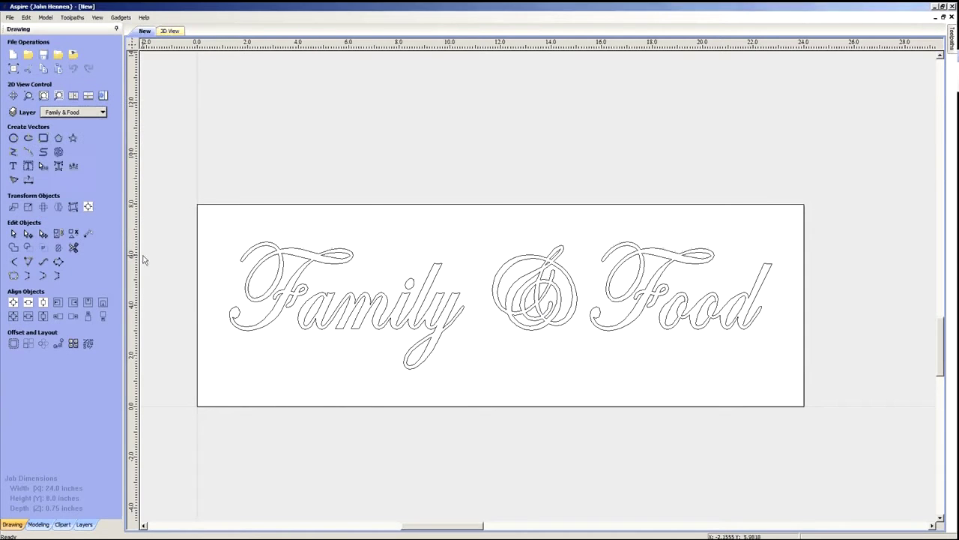
- Start a V-Carve toolpath for the border and the "Family & Food" text with a flat depth of 0.25 inches
left_click(104, 97)
scroll(299, 367, "down", 3)
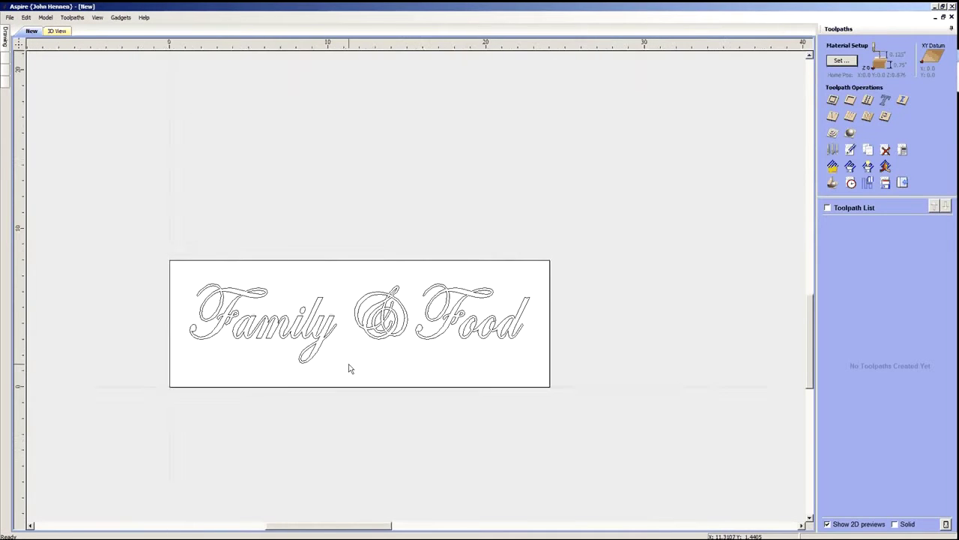
scroll(348, 368, "up", 2)
left_click(85, 207)
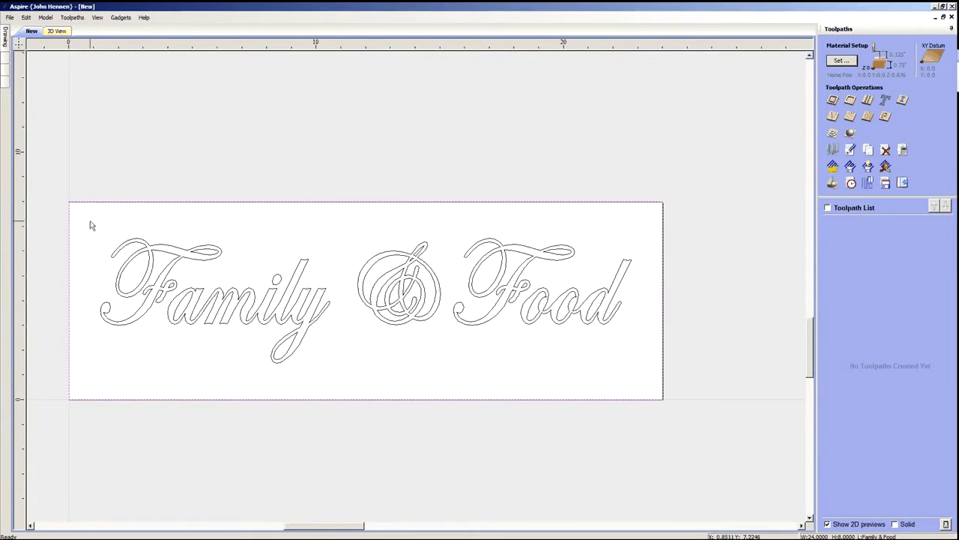
left_click(132, 249, "shift")
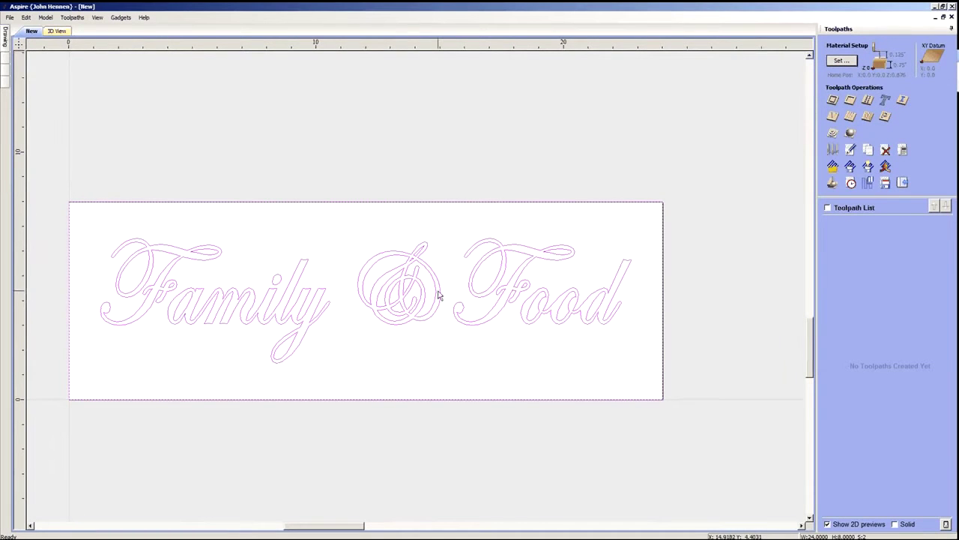
left_click(834, 117)
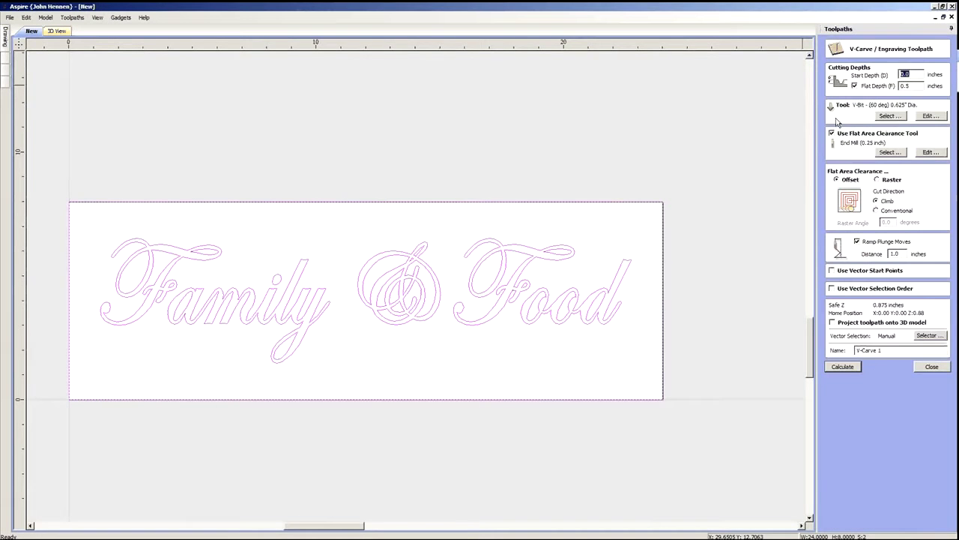
type("0.2")
- Edit the 60-degree V-bit with a plunge rate of 60 inches/min, tool number 1 and a new clearance pass stepover
left_click(929, 115)
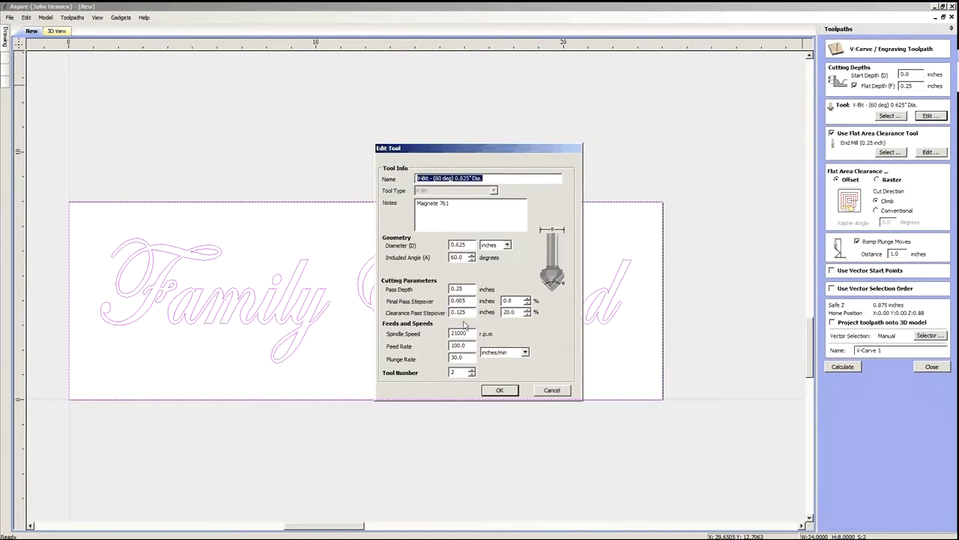
double_click(467, 345)
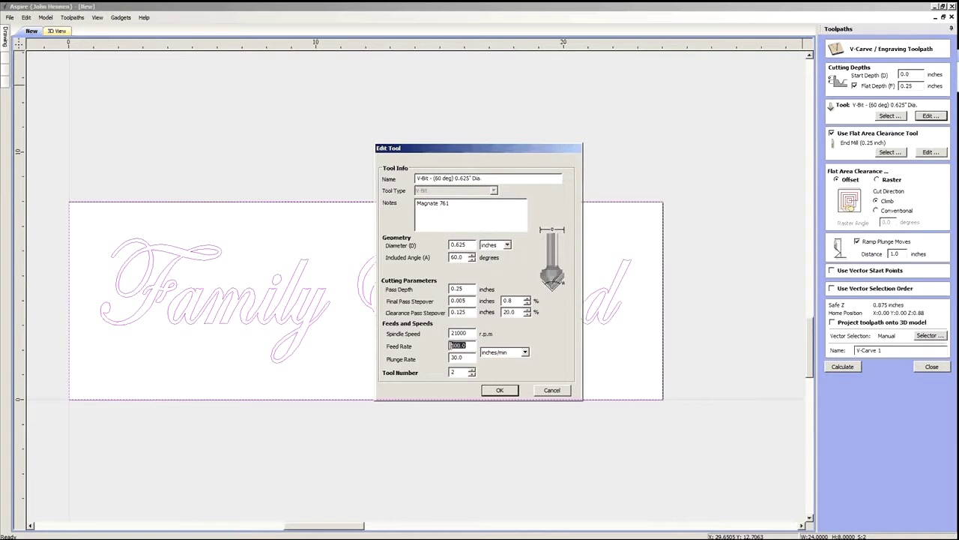
key("Tab")
left_click_drag(469, 345, 448, 345)
left_click_drag(469, 357, 443, 357)
type("60")
left_click(845, 143)
left_click(474, 300)
left_click(472, 375)
left_click_drag(471, 312, 429, 315)
type("0.")
left_click(498, 391)
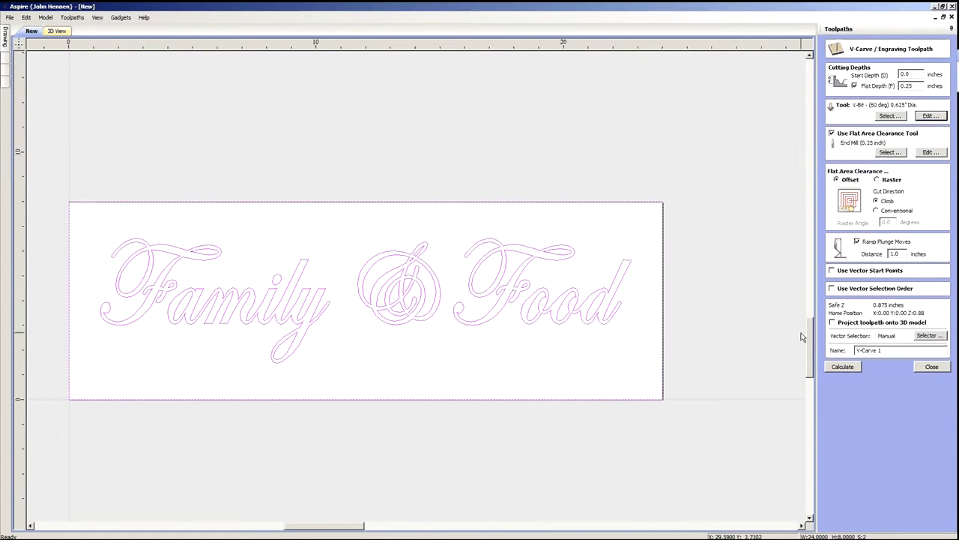
- Name the V-Carve toolpath "Family & Food" and calculate it
left_click(861, 350)
type("Family & Food")
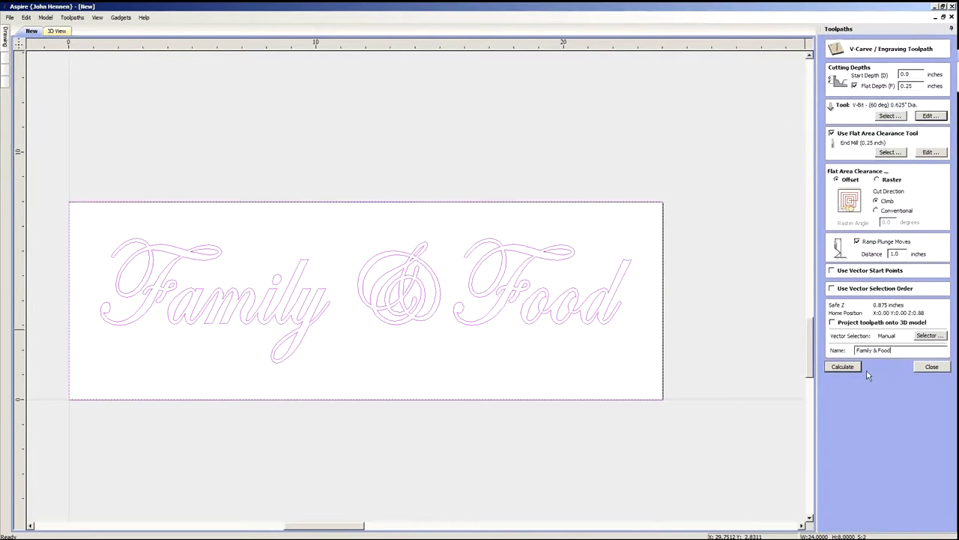
left_click(844, 368)
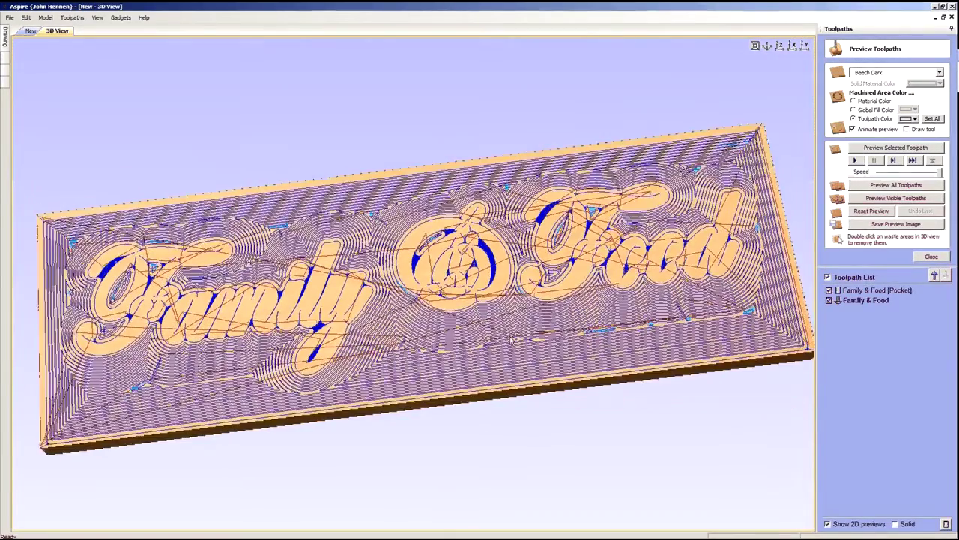
- Move the Family & Food V-carve toolpath ahead of its pocket toolpath
left_click(892, 291)
left_click(873, 301)
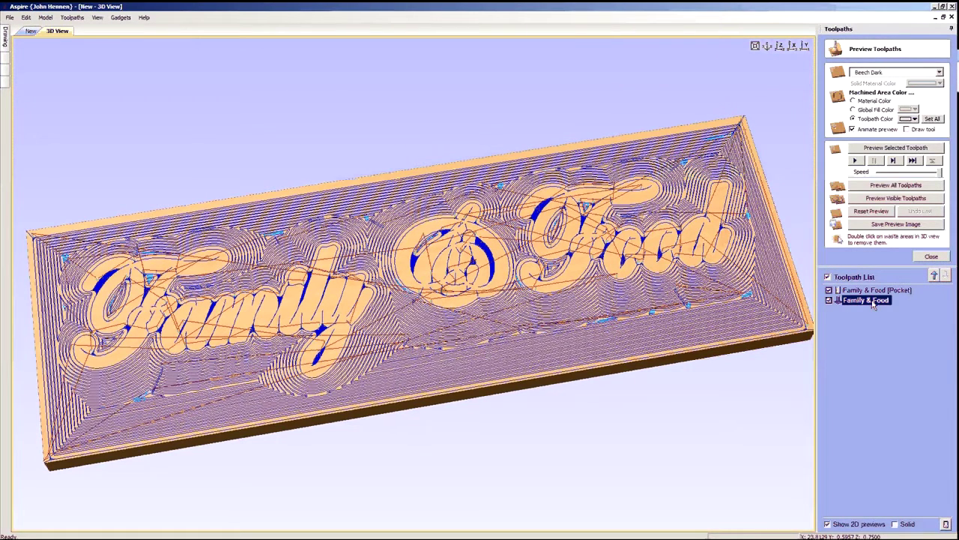
left_click(875, 292)
left_click(877, 301)
left_click(866, 292)
left_click(866, 300)
left_click(935, 276)
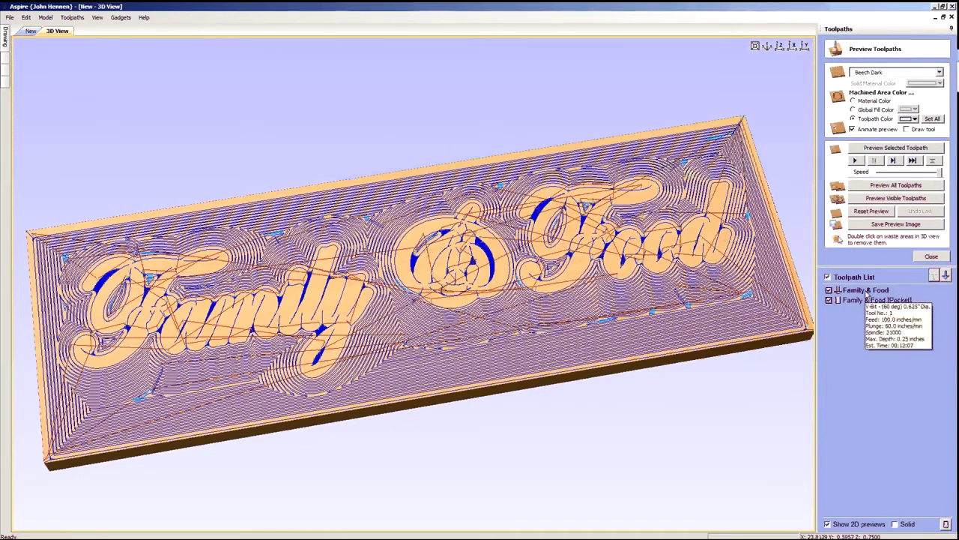
- Preview the V-carve toolpath and the pocket toolpath one after the other on the 3D material
left_click(866, 292)
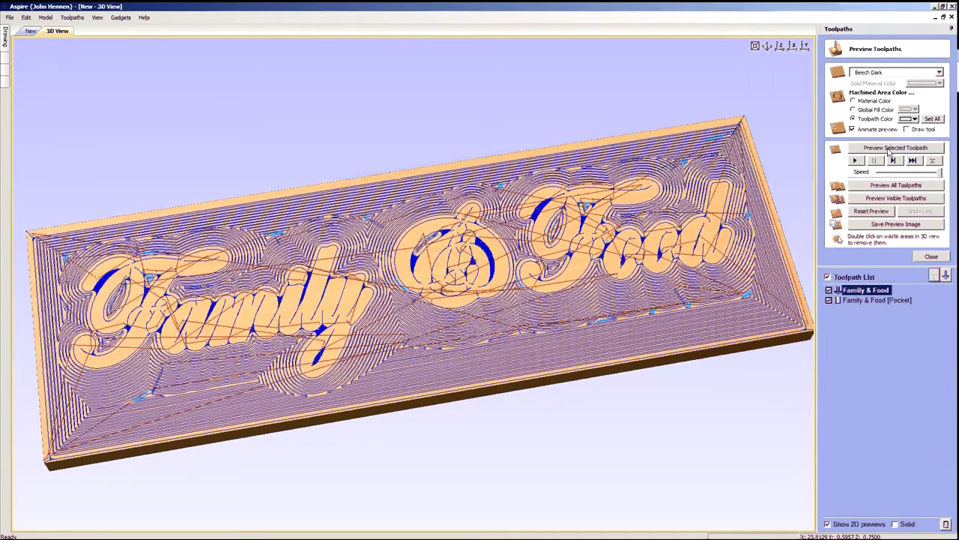
left_click(890, 148)
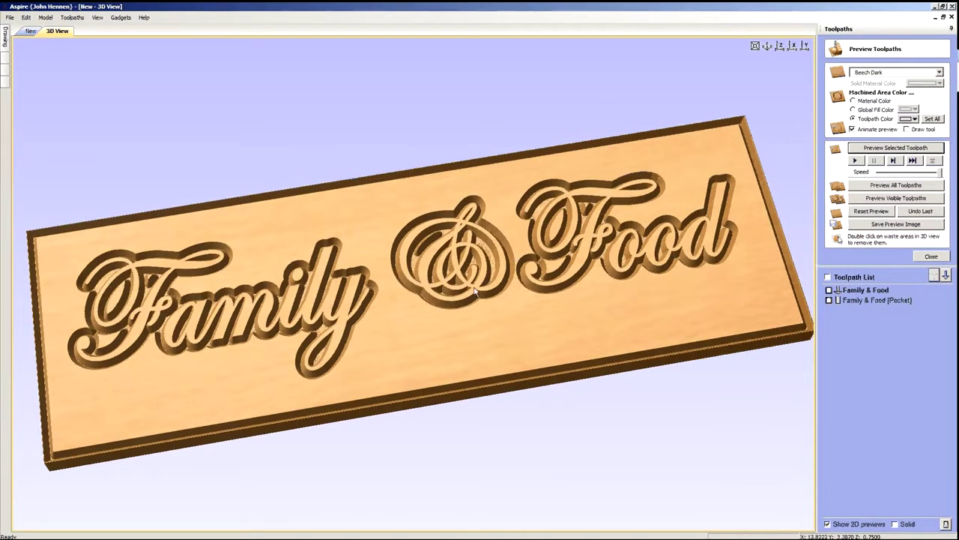
left_click_drag(440, 359, 426, 369)
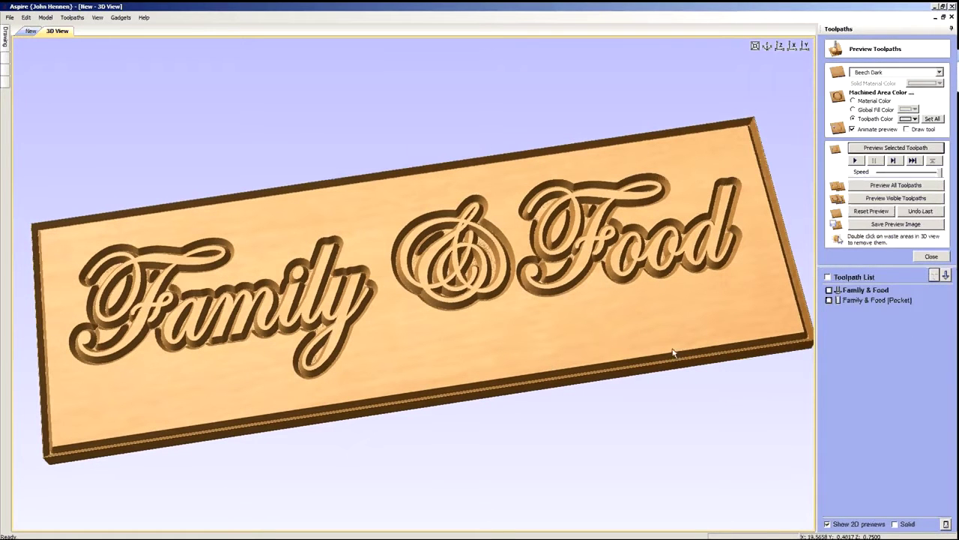
left_click(868, 299)
left_click(887, 153)
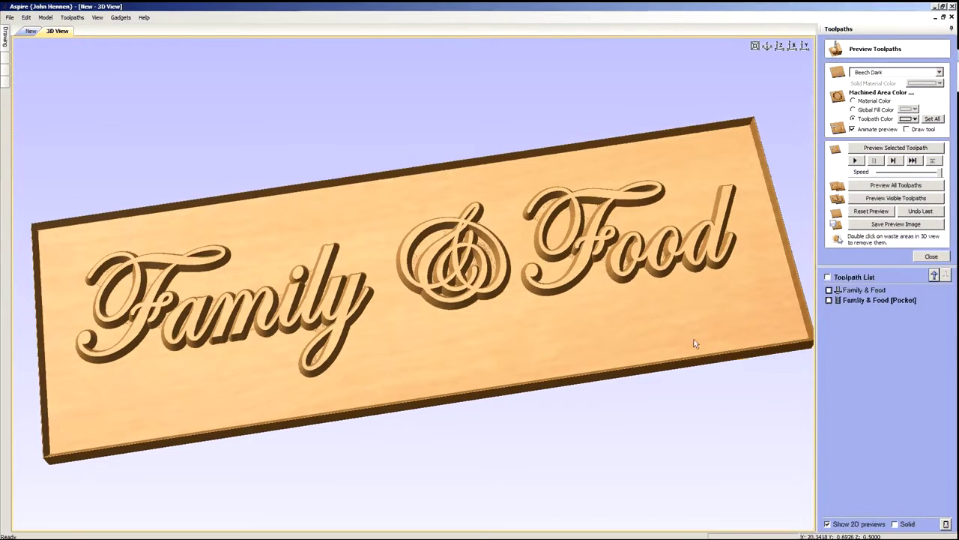
- Change the flat area clearance tool to End Mill (0.5 inch) with tool number 2 and recalculate the Family & Food toolpaths
left_click(879, 300)
double_click(879, 299)
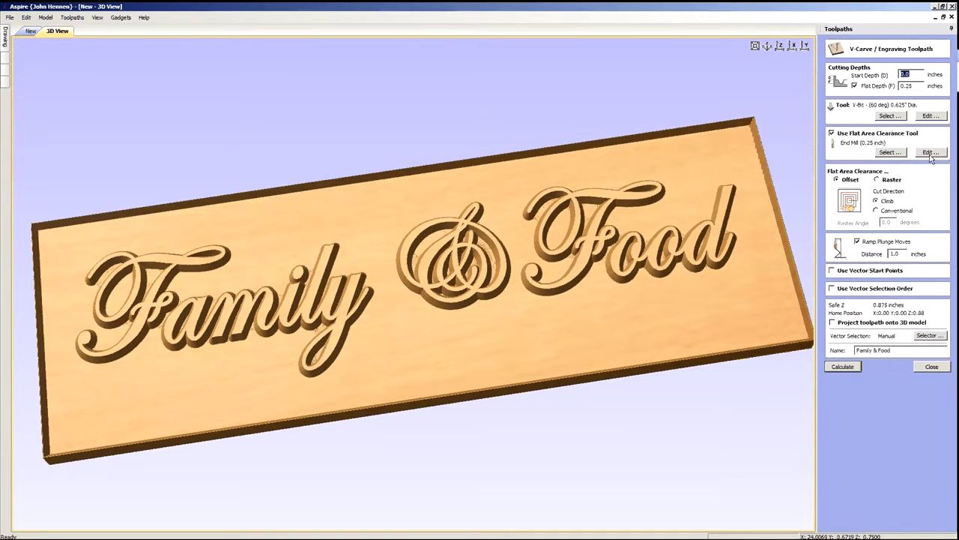
left_click(892, 153)
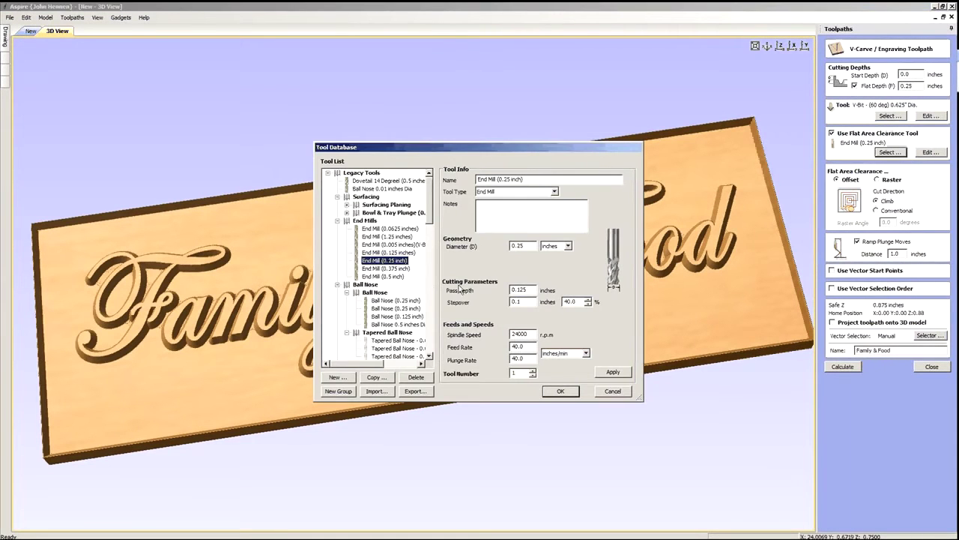
left_click(386, 276)
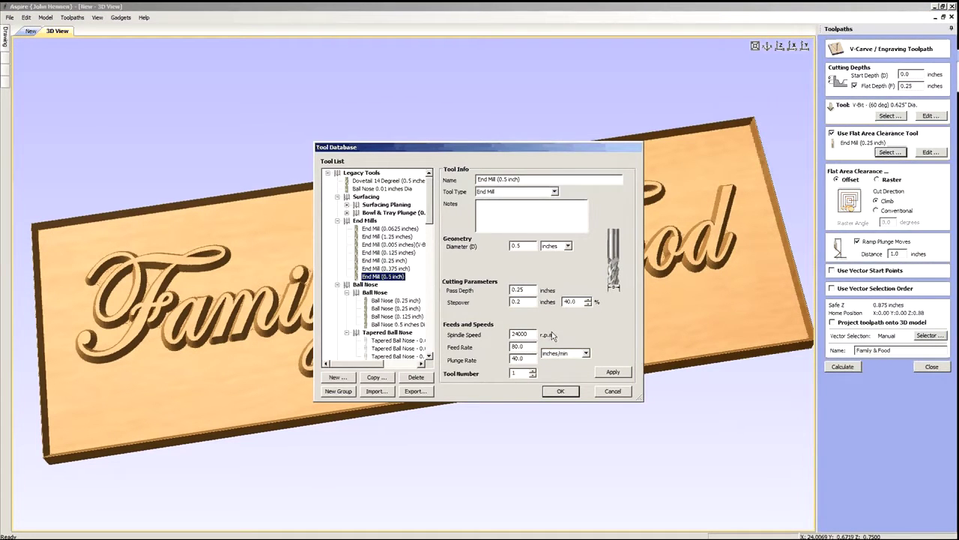
left_click(613, 373)
left_click(532, 370)
left_click(562, 391)
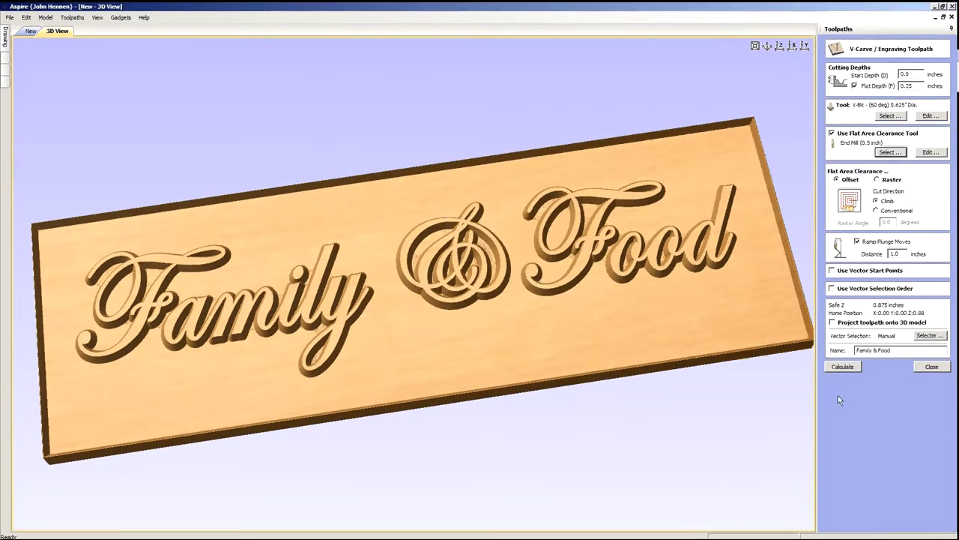
left_click(848, 367)
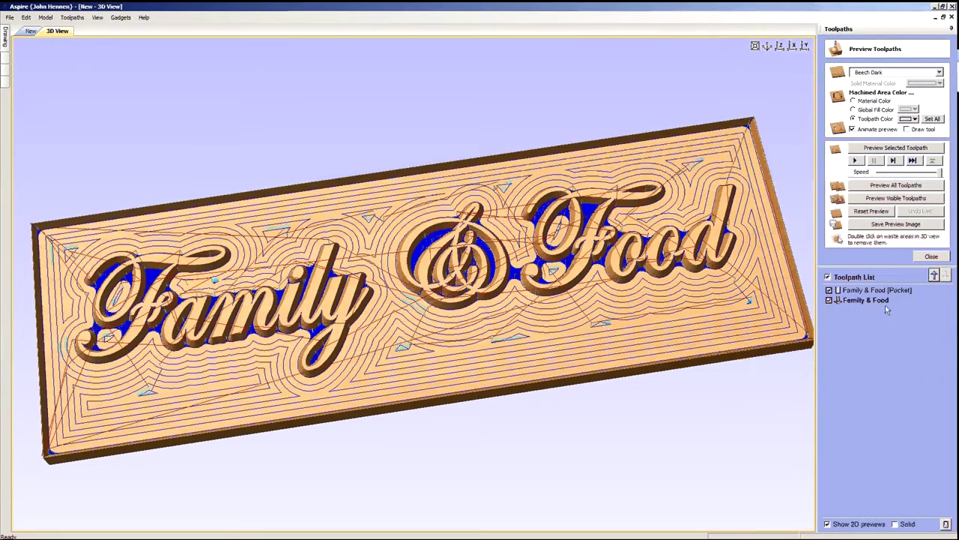
- Reorder the recalculated toolpaths so the Family & Food V-carve precedes the pocket
left_click(878, 299)
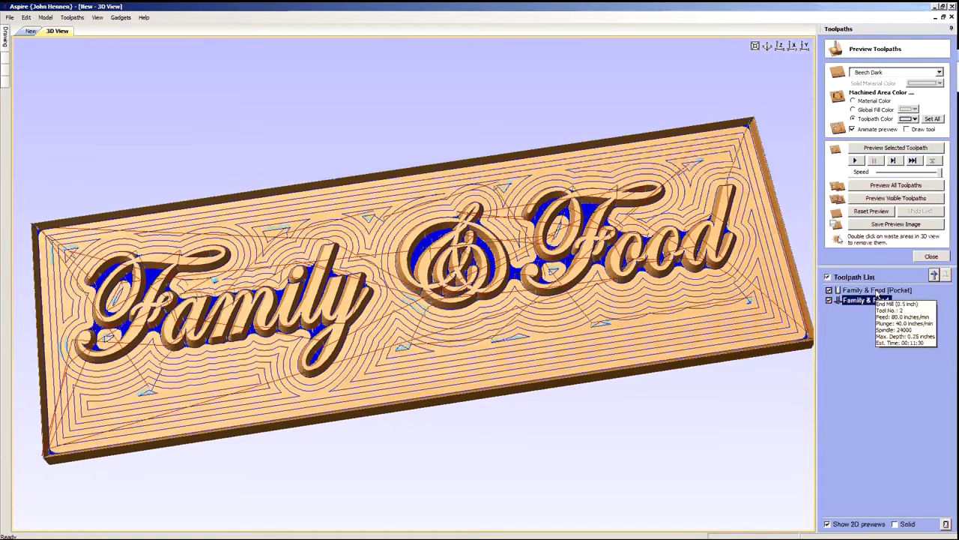
left_click(878, 291)
left_click(876, 300)
left_click(878, 293)
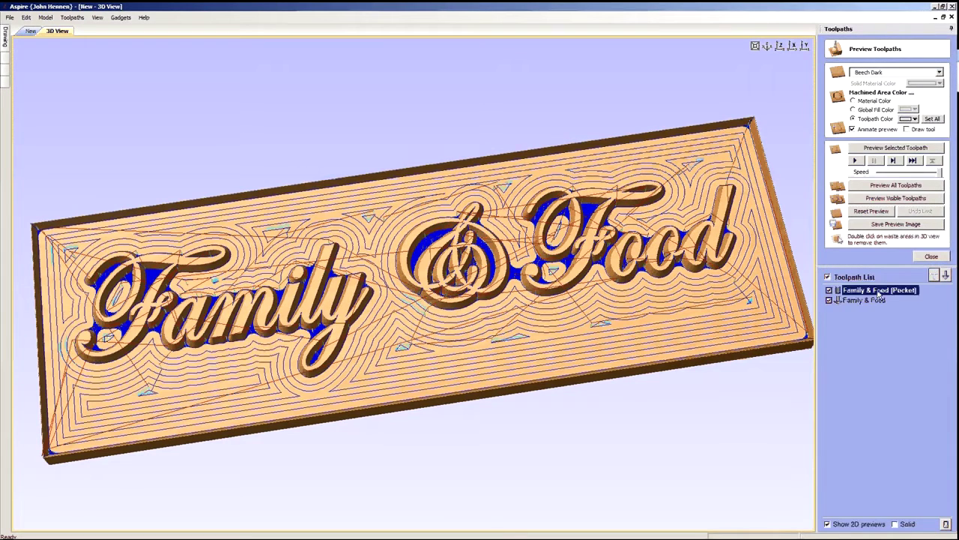
left_click(946, 276)
left_click(878, 291)
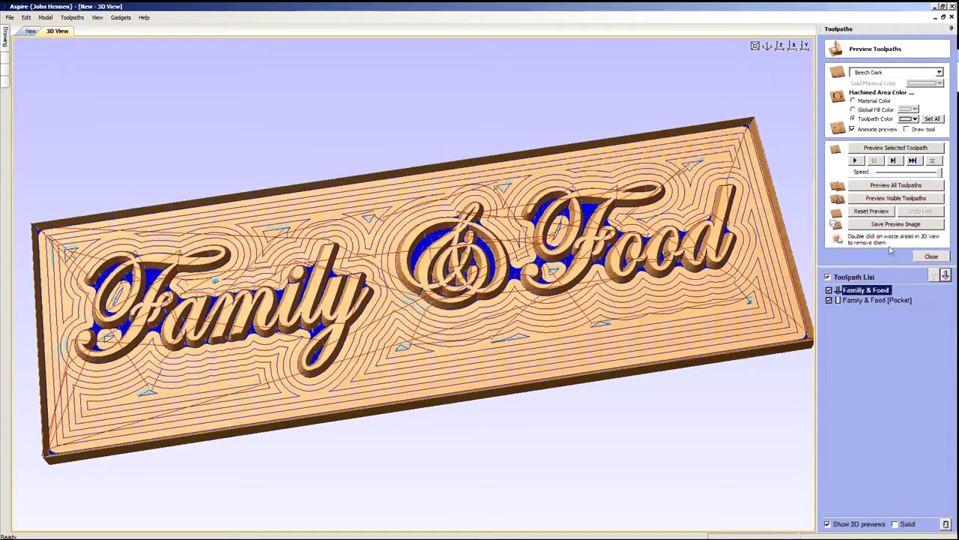
- Reset the preview and simulate the pocket toolpath first, followed by the V-carve toolpath
left_click(872, 211)
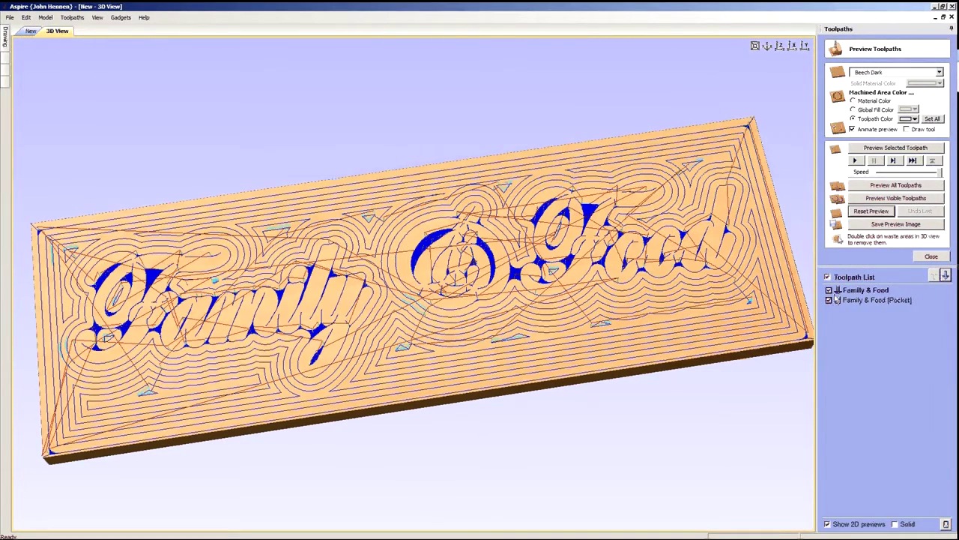
left_click(873, 301)
left_click(879, 152)
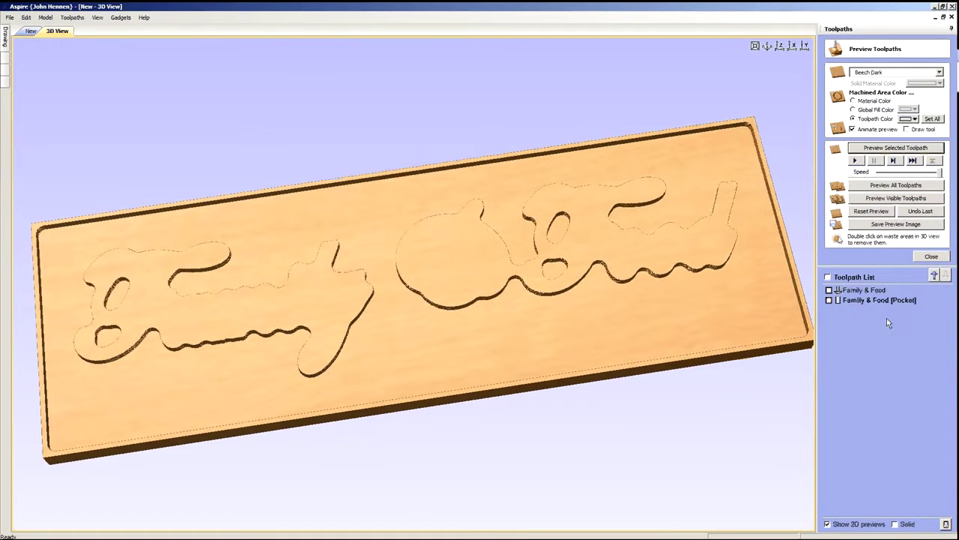
left_click(876, 291)
left_click(880, 149)
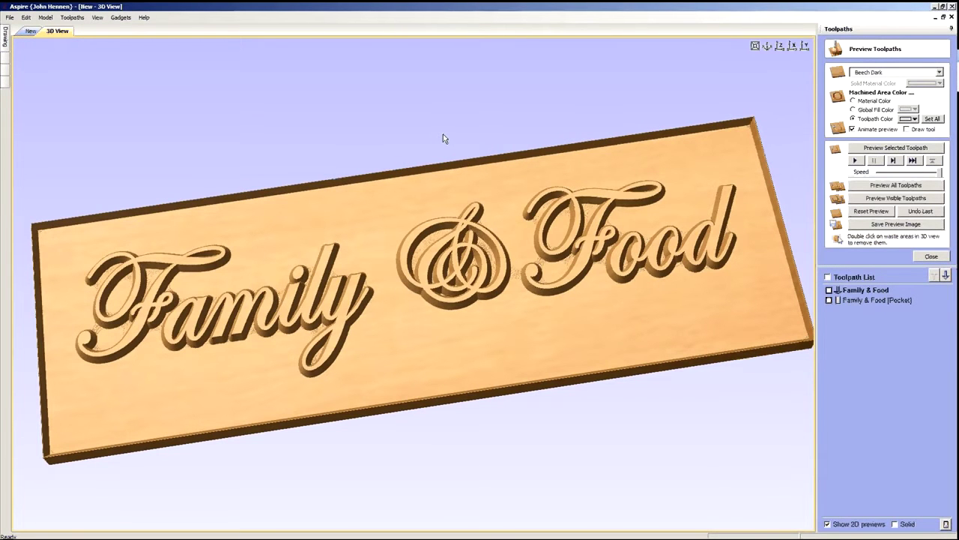
- Examine the simulated "Family & Food" carving from different angles and return to the 2D drawing
left_click_drag(398, 366, 134, 309)
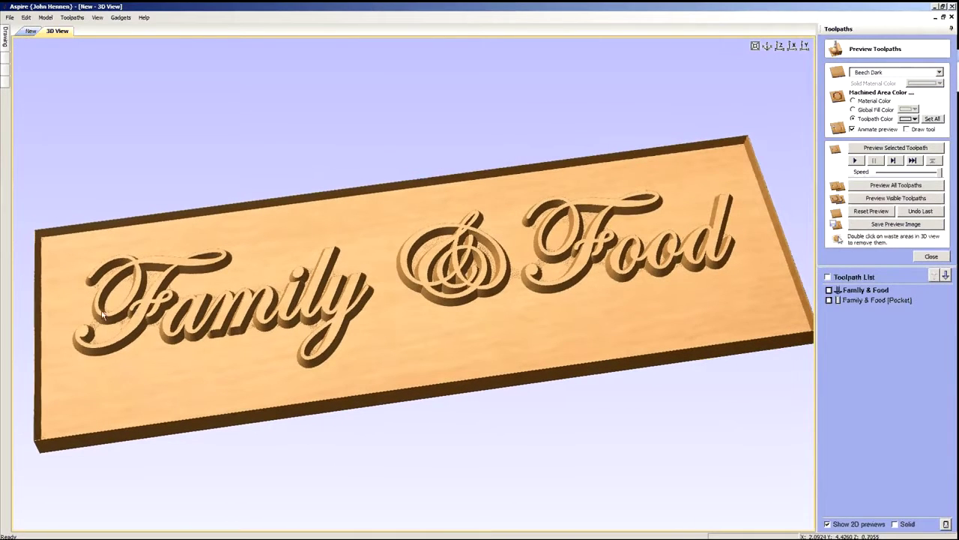
left_click_drag(437, 317, 454, 366)
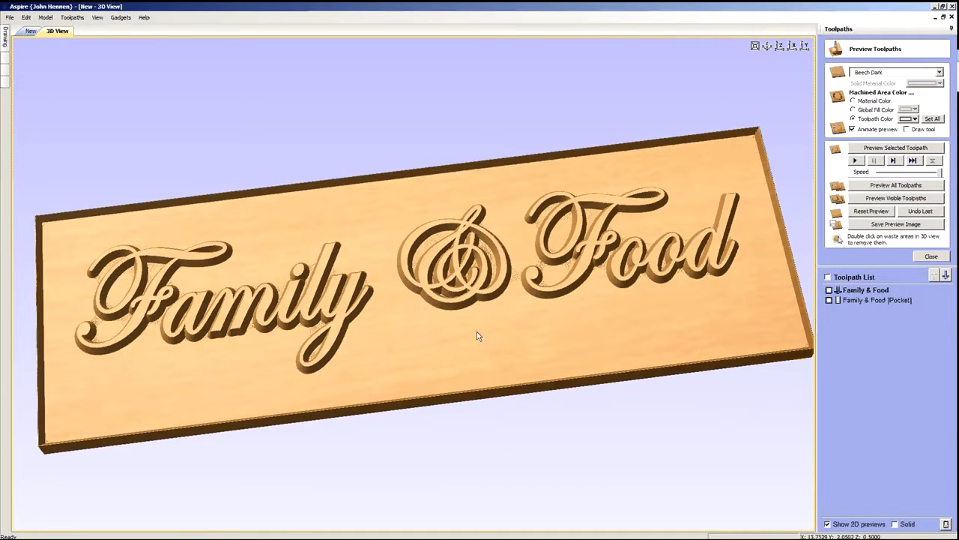
left_click(31, 31)
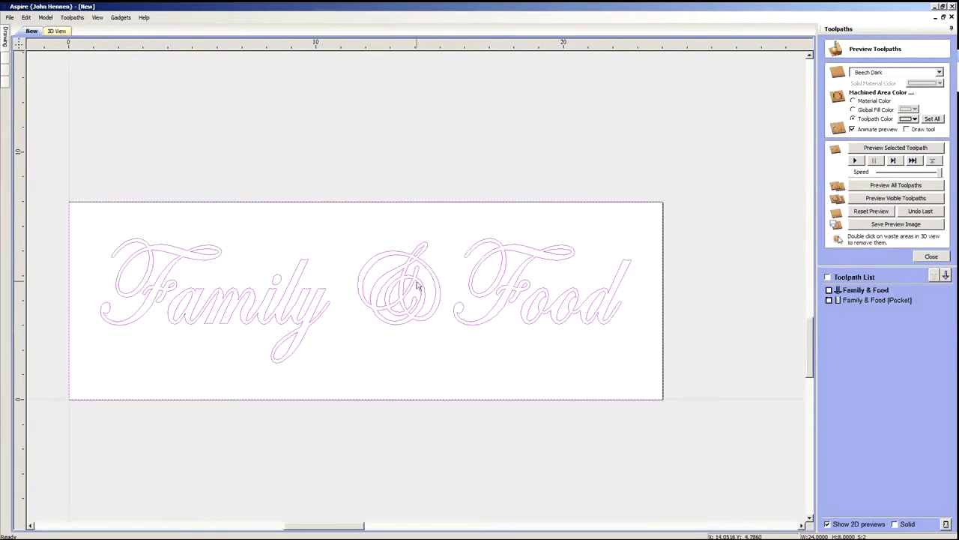
- Close the toolpath preview, show the Give Thanks layer alongside the board outline, and make it the active layer
left_click(455, 168)
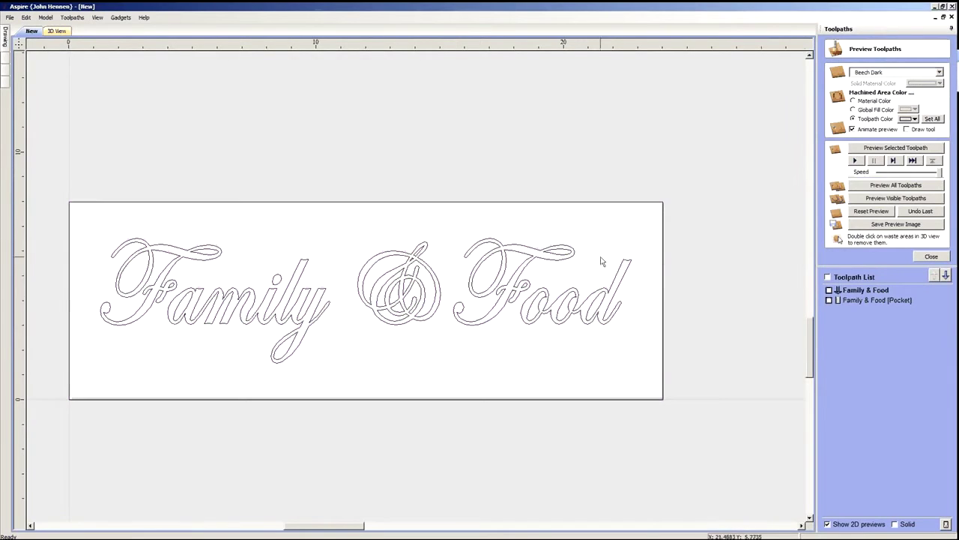
left_click(931, 257)
left_click(5, 38)
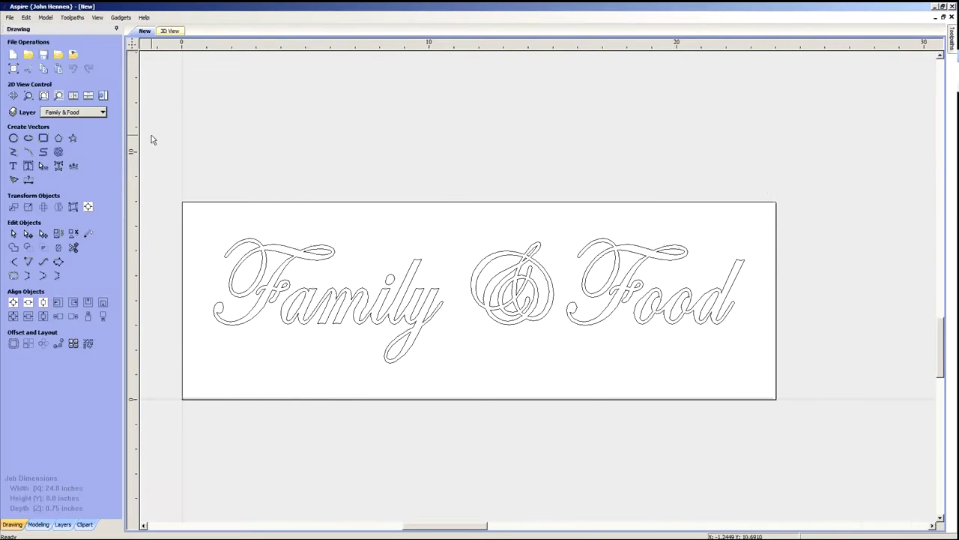
left_click(104, 112)
left_click(46, 136)
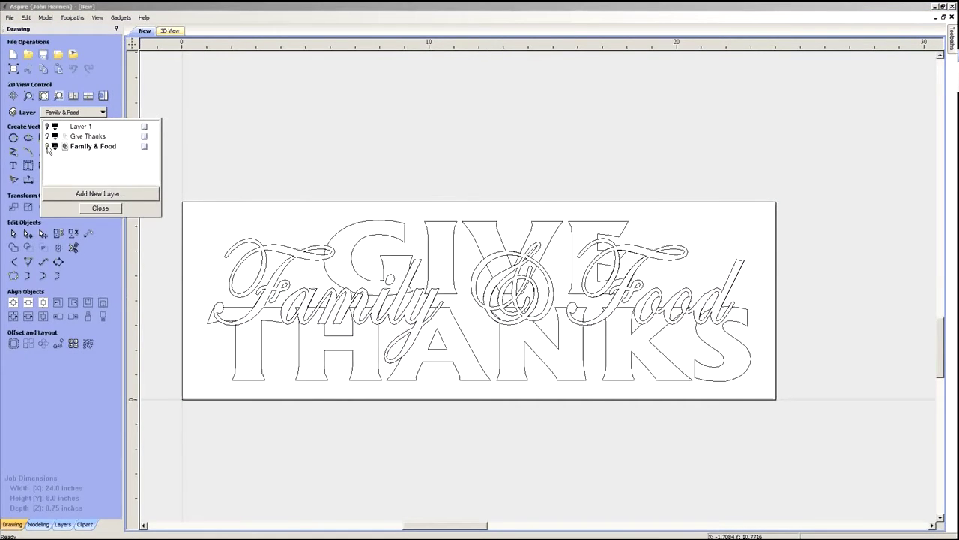
left_click(84, 136)
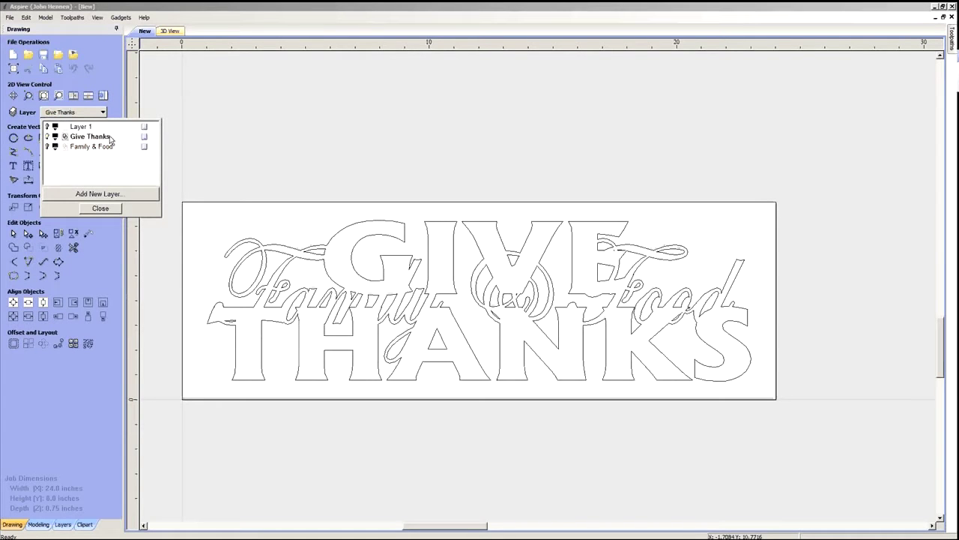
left_click(100, 209)
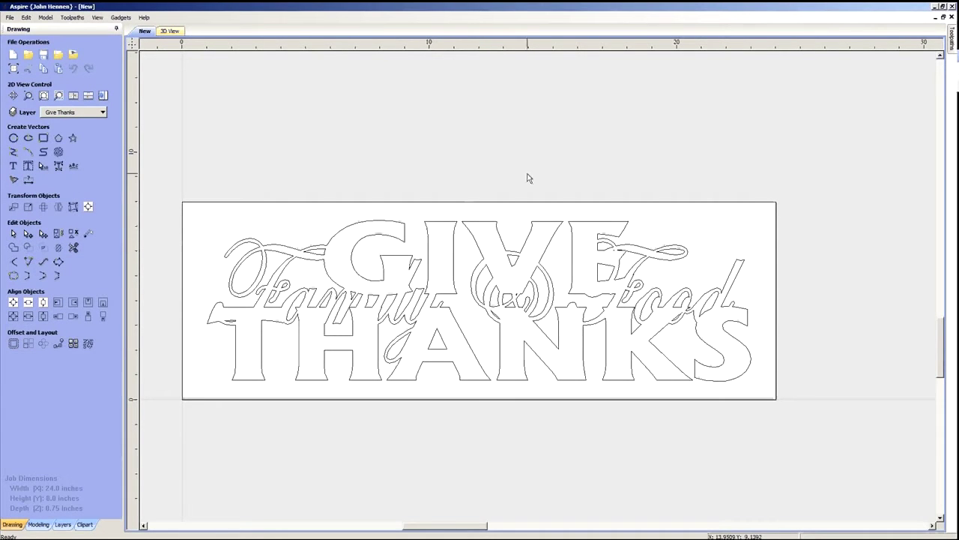
left_click(953, 37)
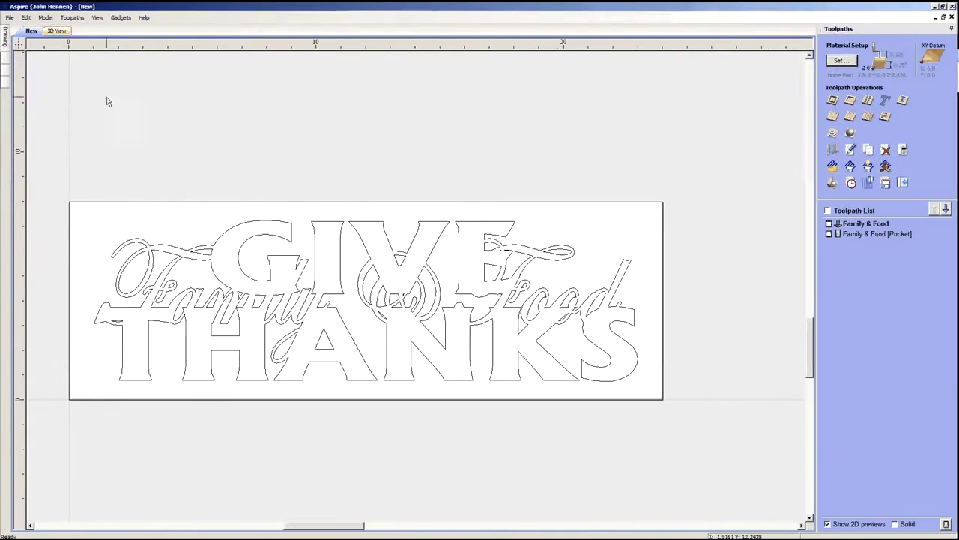
left_click(832, 117)
left_click(222, 202)
left_click_drag(54, 184, 652, 405)
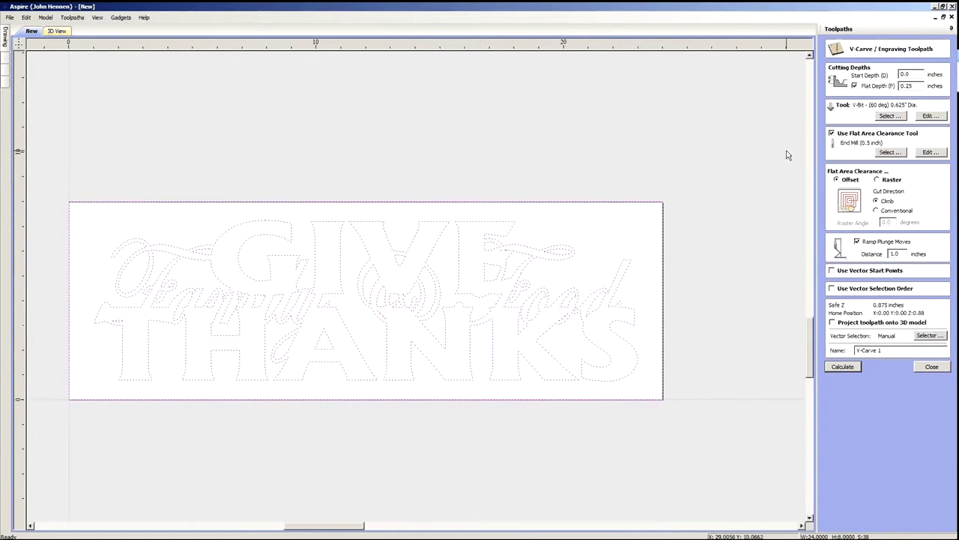
left_click(917, 86)
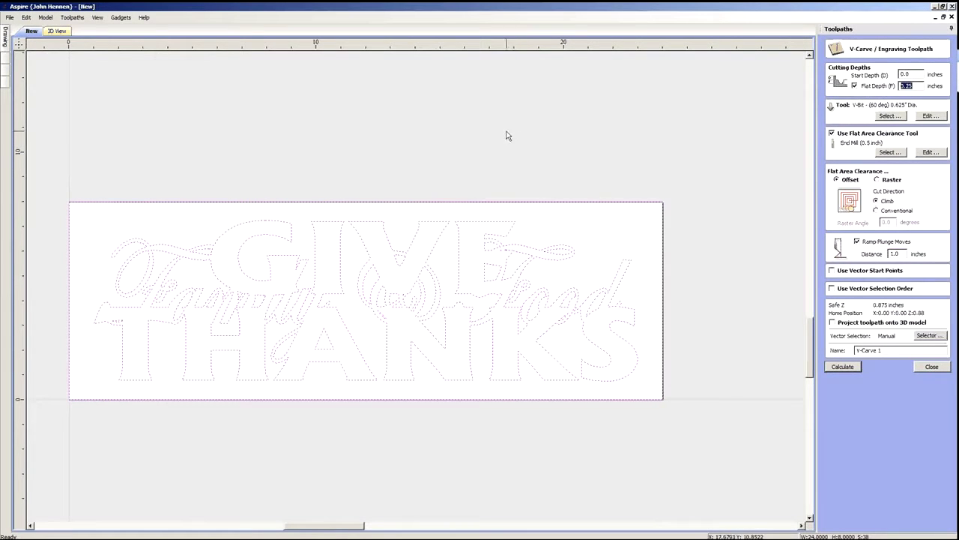
left_click(431, 124)
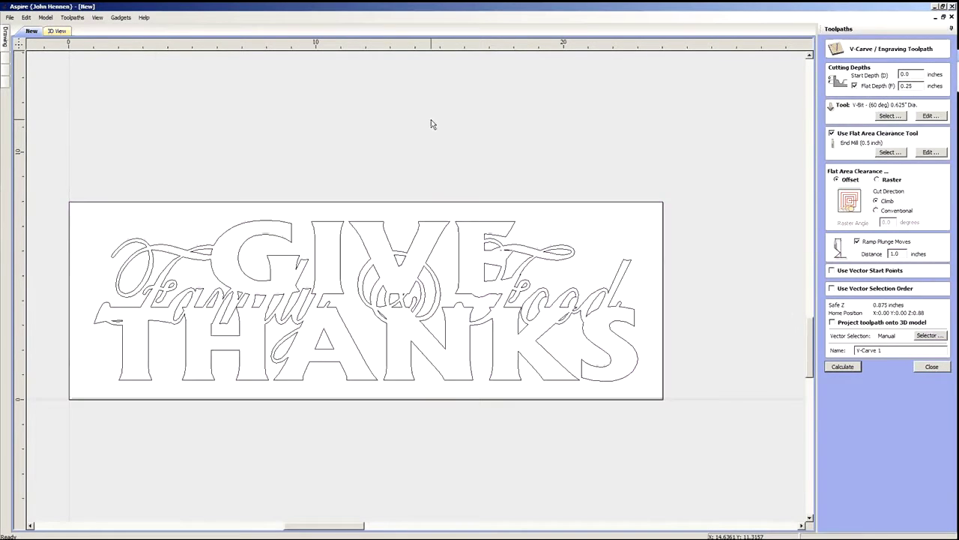
left_click(931, 367)
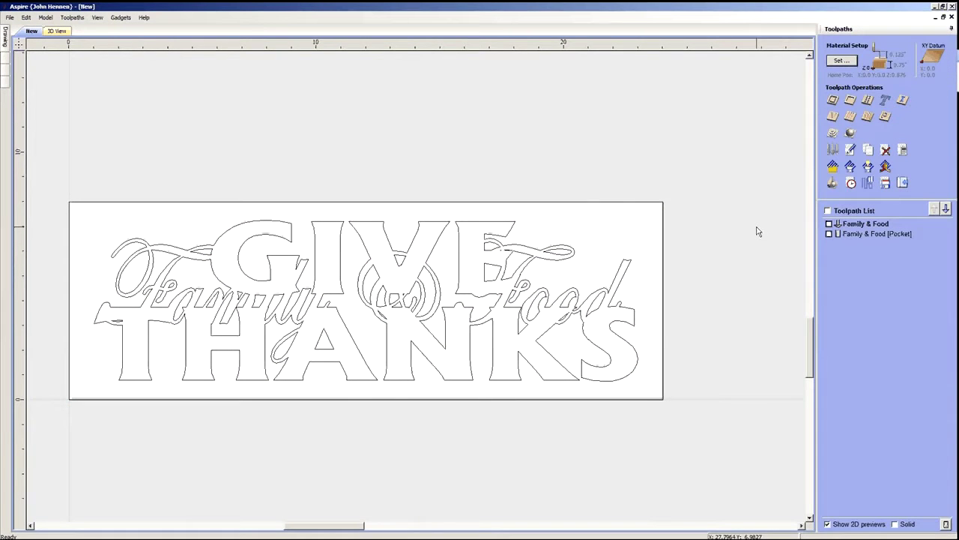
left_click(906, 186)
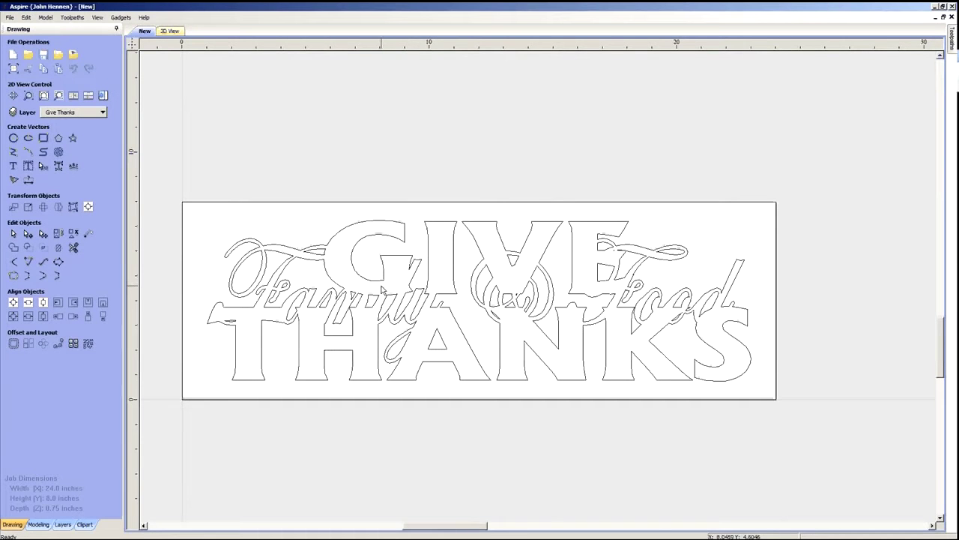
- Create centered two-line text "GIVE" / "THANKS" in Albertus Extra Bold with a 3.0 inch text height
scroll(532, 178, "down", 2)
scroll(512, 208, "up", 1)
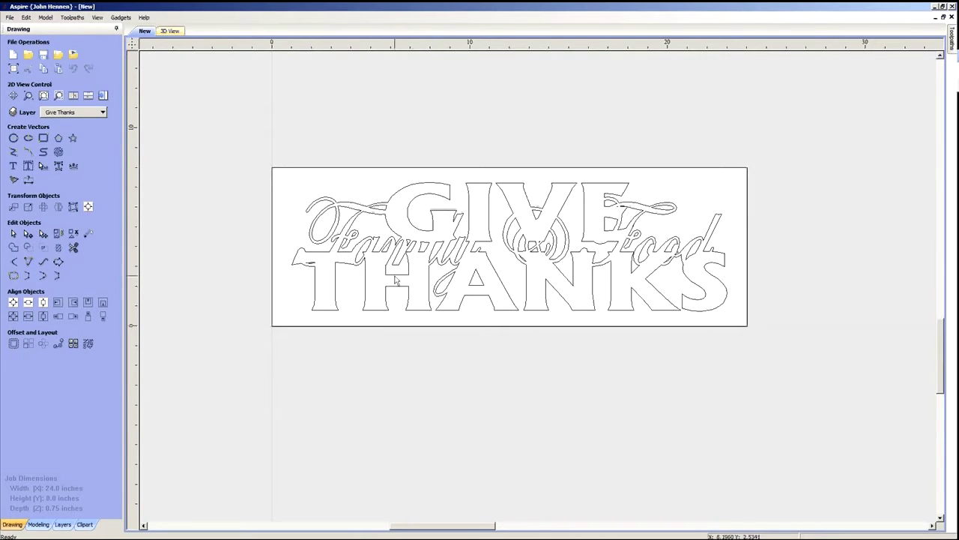
left_click(14, 166)
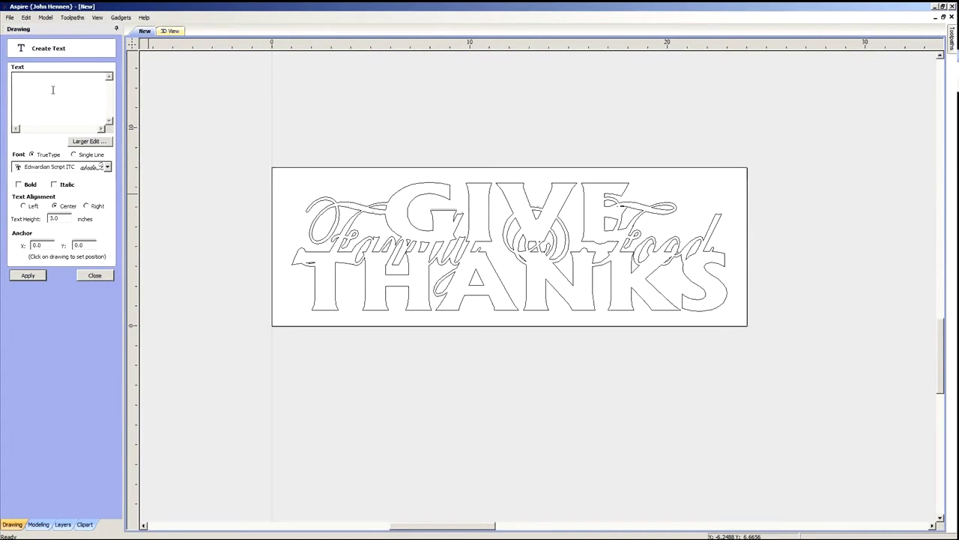
left_click(107, 166)
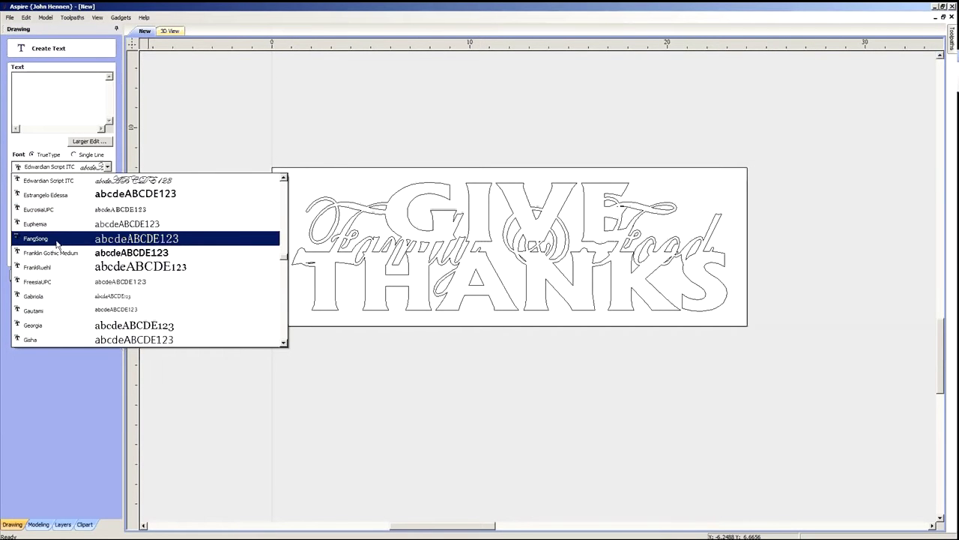
scroll(58, 243, "up", 10)
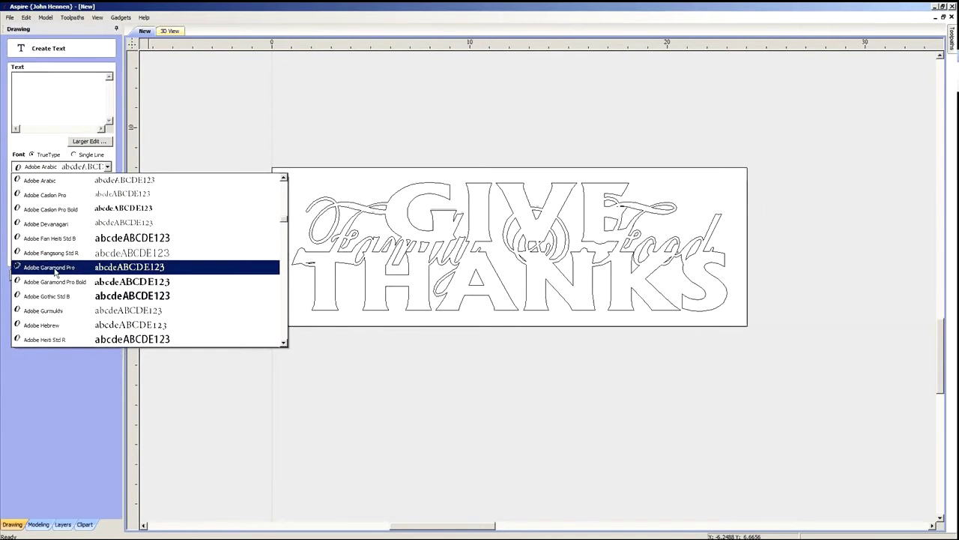
scroll(54, 288, "down", 5)
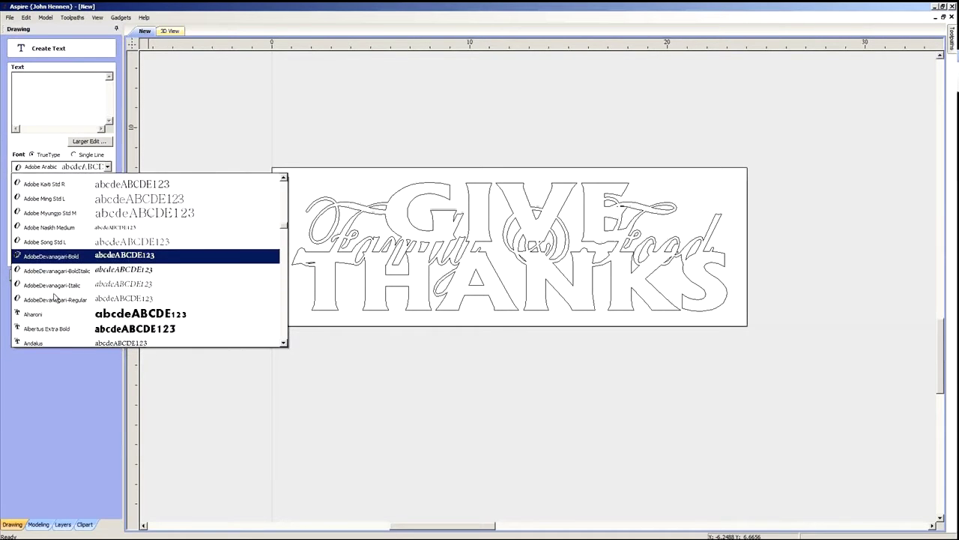
left_click(53, 282)
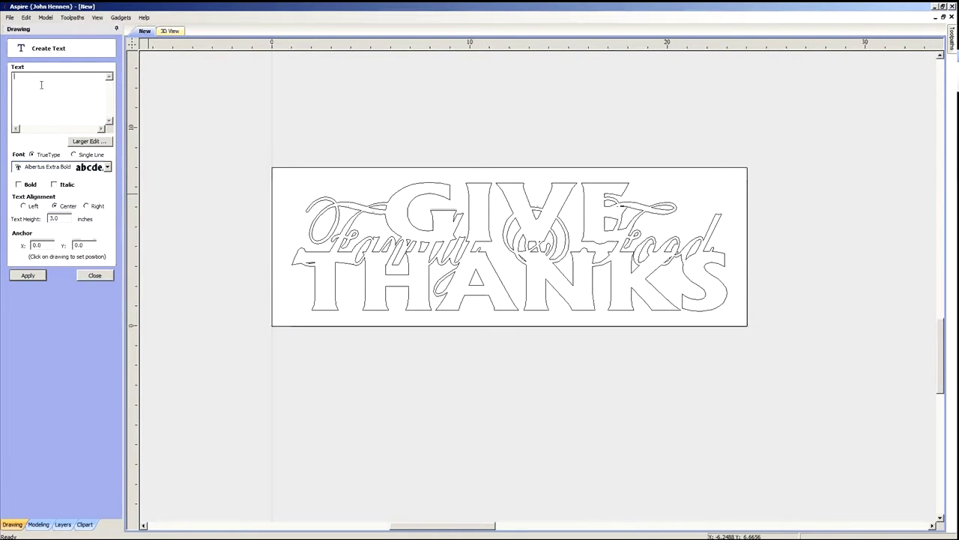
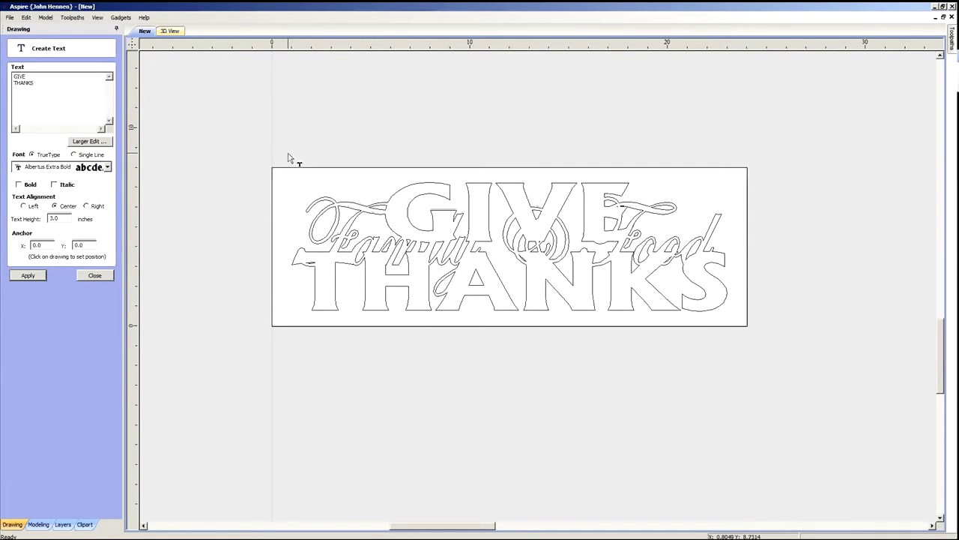
left_click(42, 276)
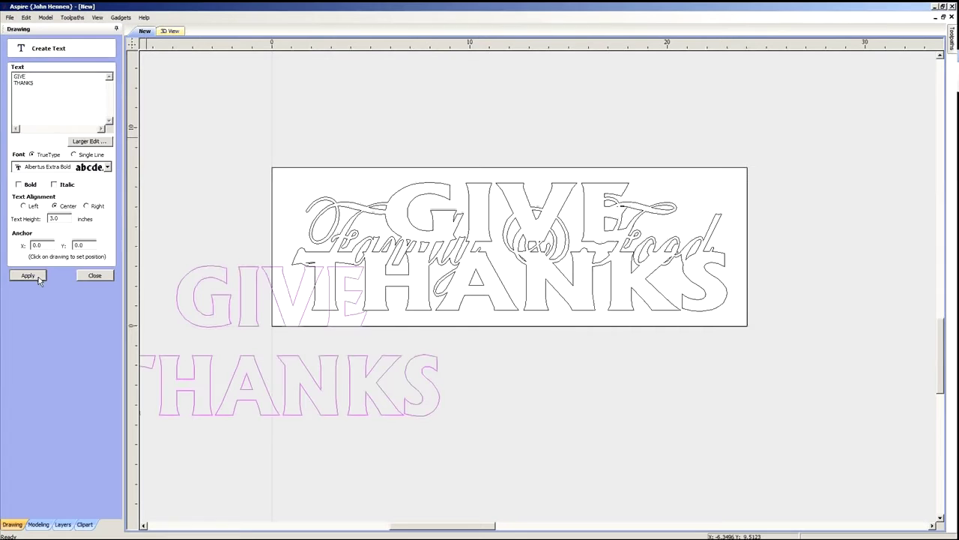
left_click(97, 276)
- Move the new text block below the board and delete the old merged lettering from the board
scroll(454, 302, "down", 3)
scroll(386, 351, "up", 2)
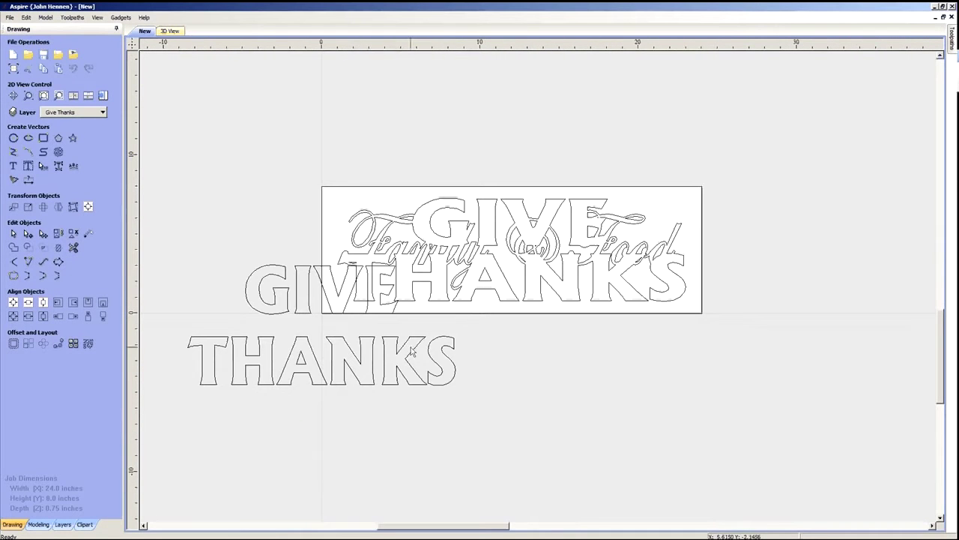
left_click(386, 350)
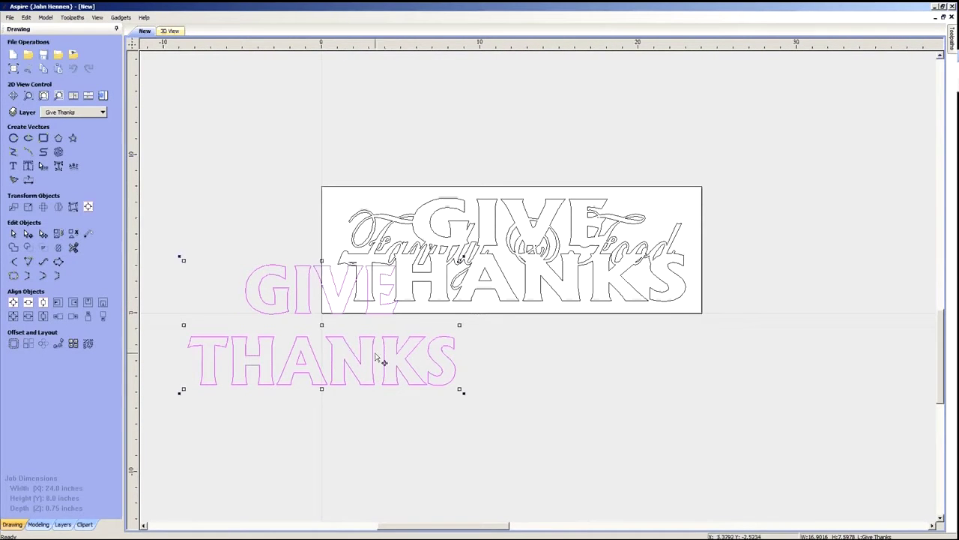
left_click_drag(326, 326, 513, 400)
left_click(688, 371)
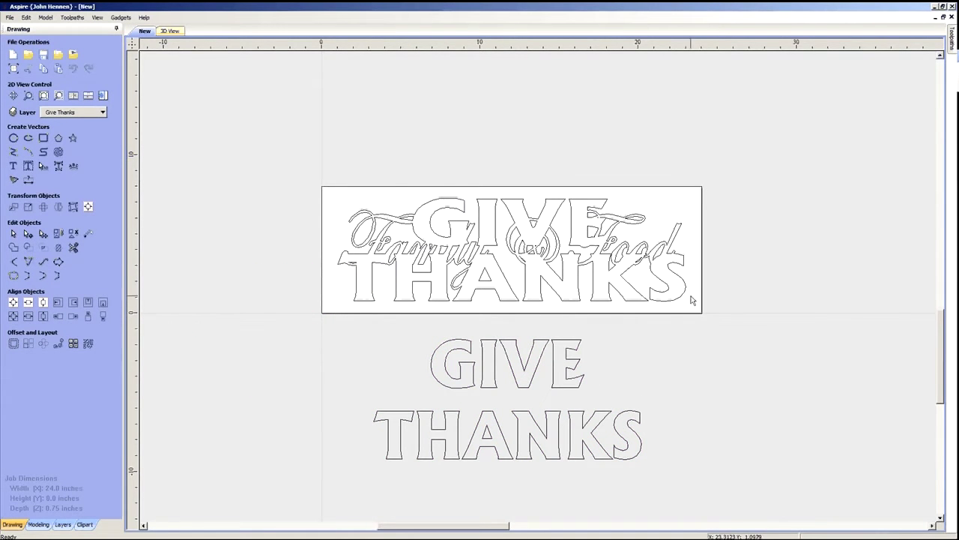
left_click_drag(690, 299, 347, 215)
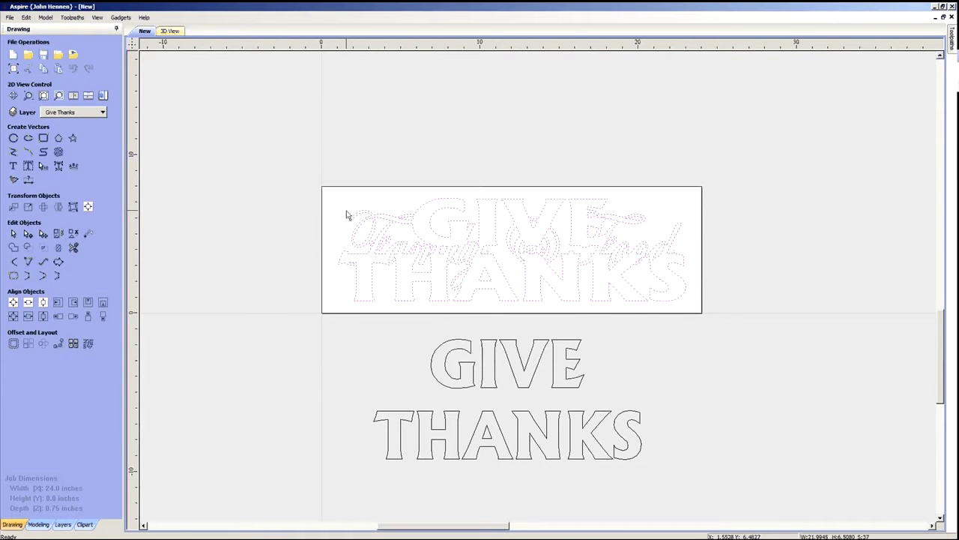
key("Delete")
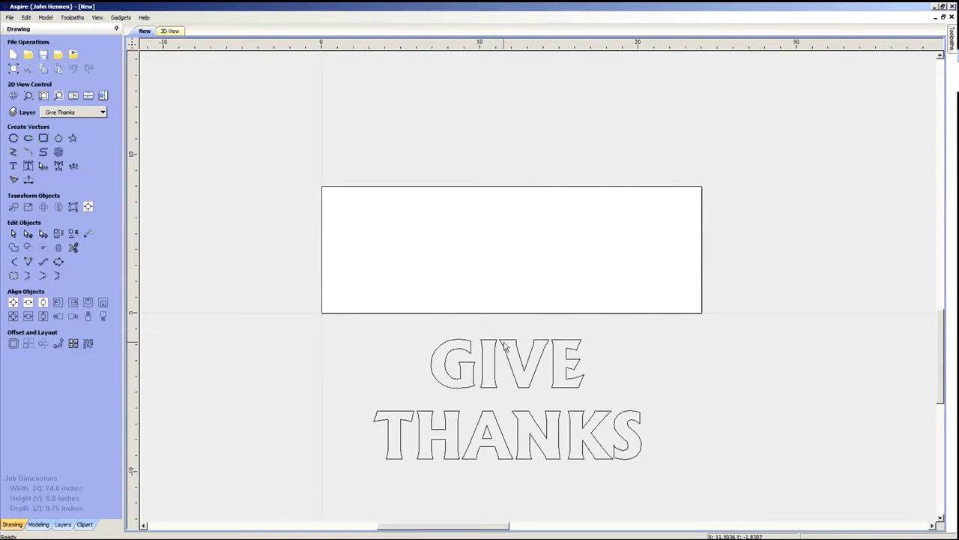
- Convert the GIVE THANKS text to curves and nudge the word GIVE down closer to THANKS
left_click(502, 348)
right_click(502, 347)
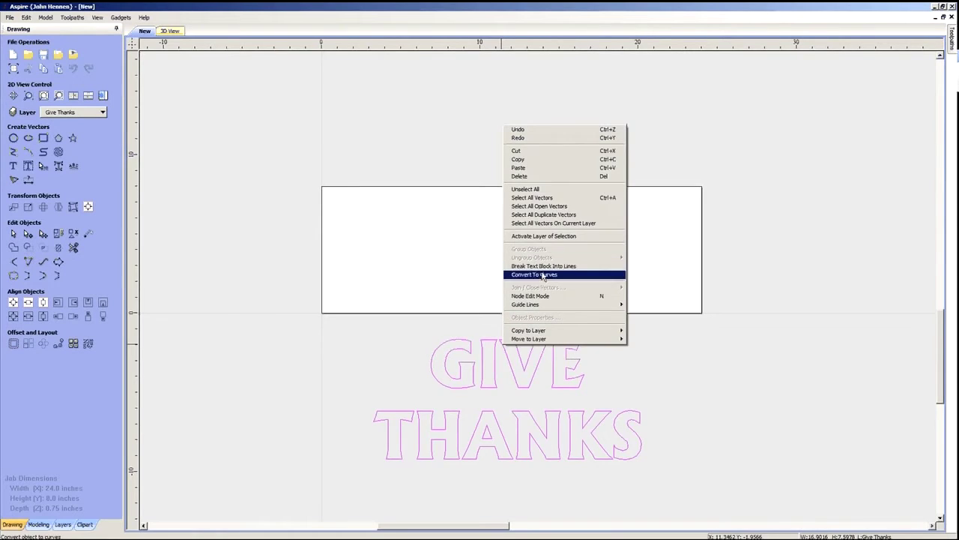
left_click(544, 266)
scroll(454, 272, "down", 3)
scroll(484, 323, "up", 2)
left_click_drag(567, 346, 372, 306)
key("Down")
key("Down")
key("Down")
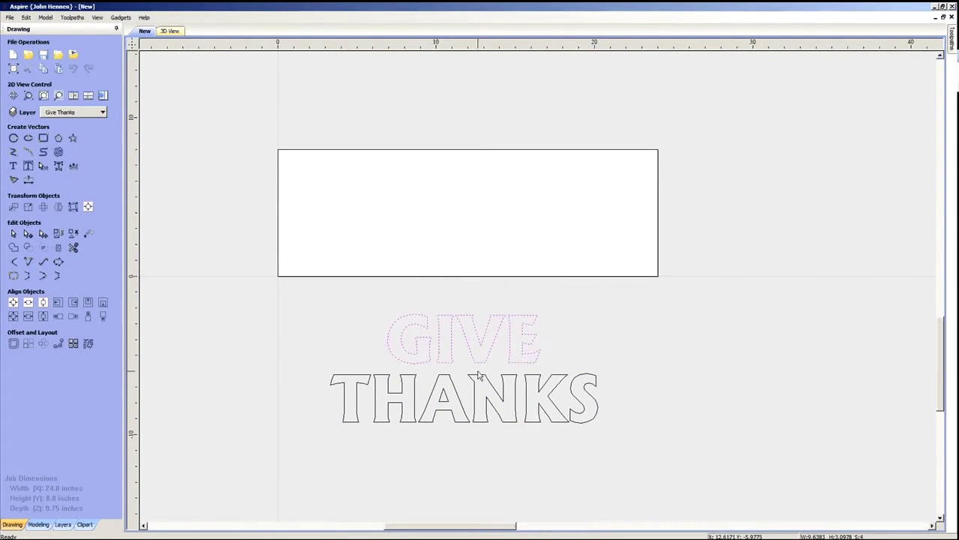
- Center both words together on the board
left_click(601, 384)
left_click_drag(293, 298, 607, 435)
left_click(13, 302)
left_click(562, 236)
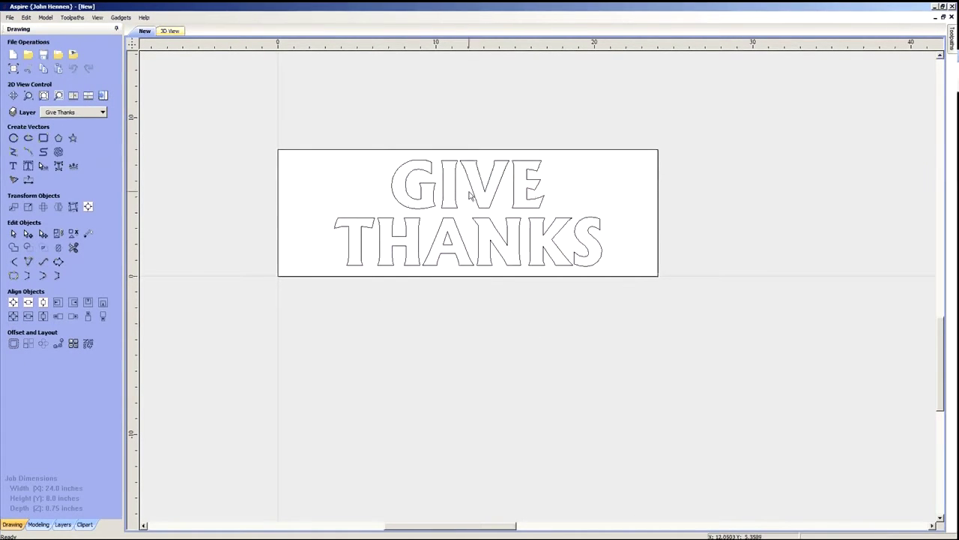
- Stretch the GIVE THANKS lettering horizontally to about 21.95 inches wide and center it on the board
left_click_drag(284, 124, 651, 322)
left_click(591, 234)
left_click_drag(605, 213, 675, 216)
left_click(13, 302)
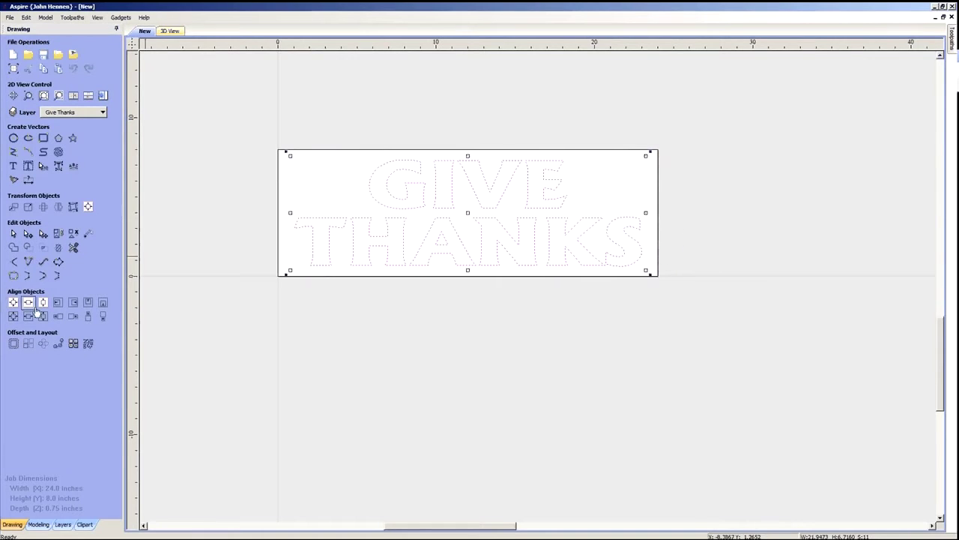
- Reduce the lettering to about 21.5 inches wide and 6.54 inches high, and recenter it on the board
left_click(647, 216)
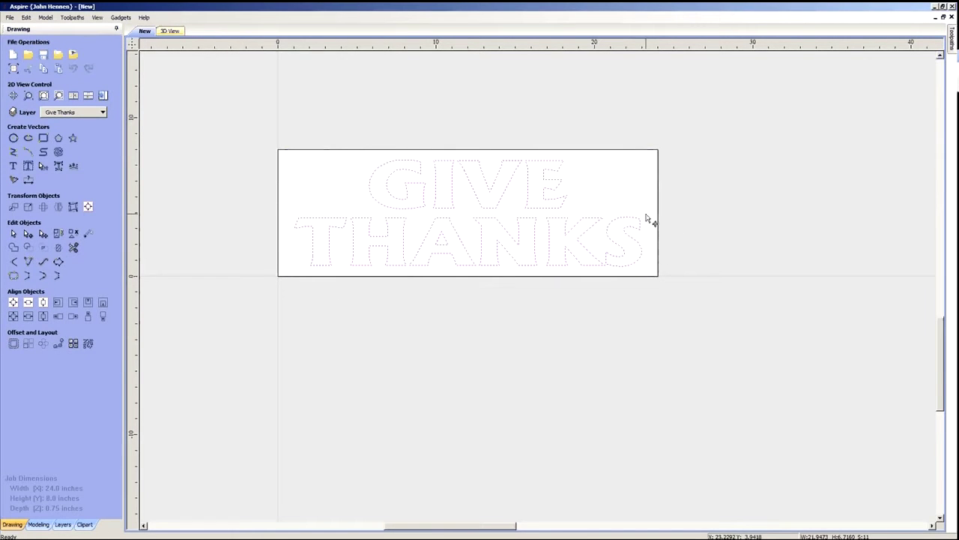
left_click(636, 217)
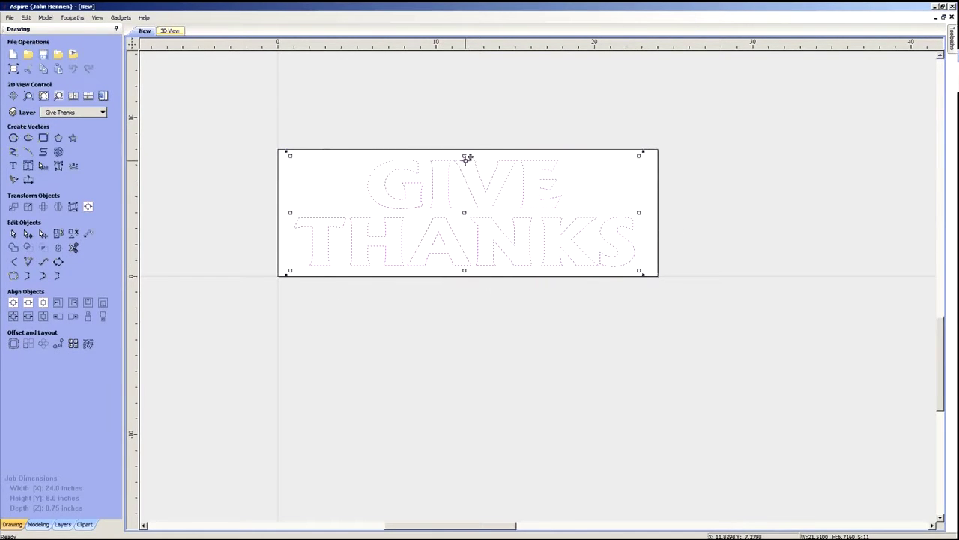
key("Escape")
left_click(422, 205)
left_click(13, 302)
left_click(437, 335)
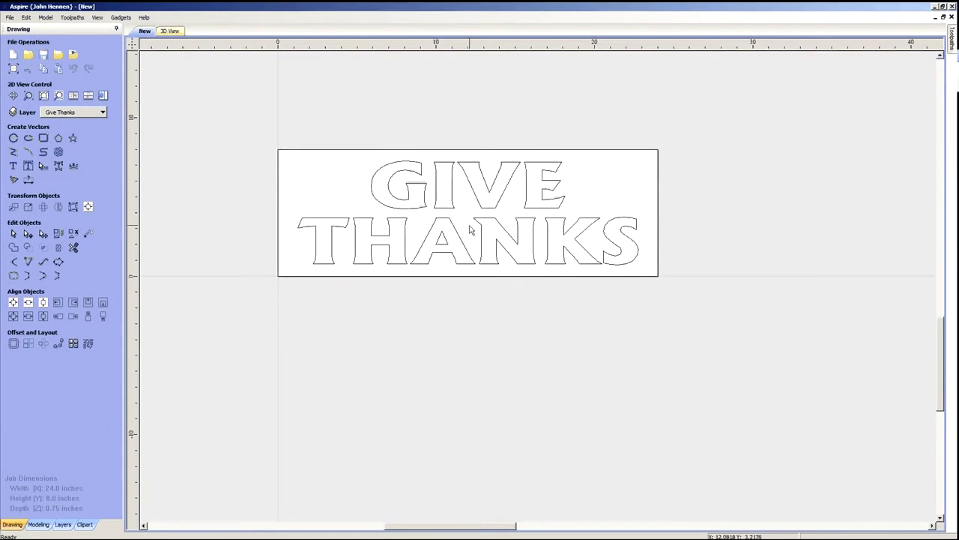
- Offset the GIVE THANKS lettering inwards by 0.1443 inches with sharp corners, deleting the original outlines
scroll(480, 307, "up", 2)
scroll(506, 360, "down", 3)
scroll(495, 298, "up", 3)
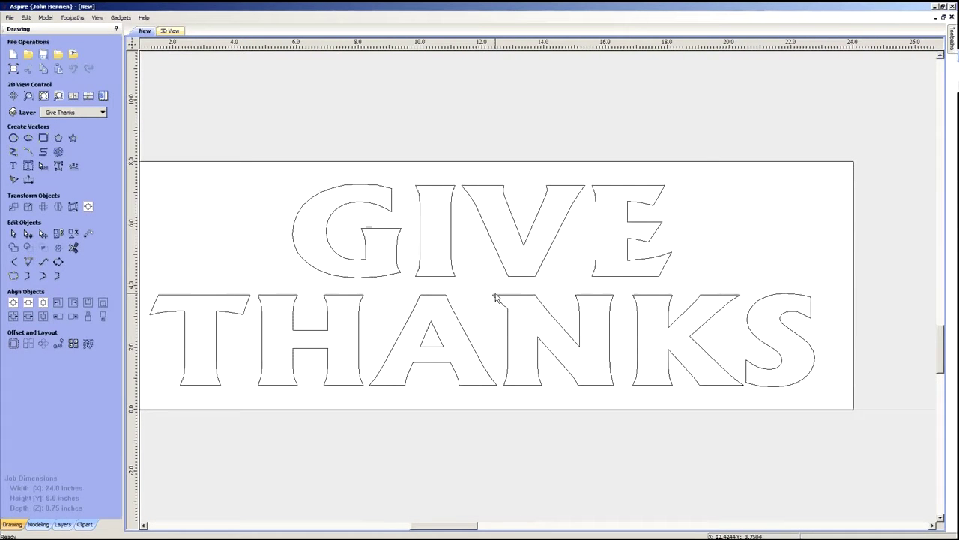
scroll(433, 266, "down", 1)
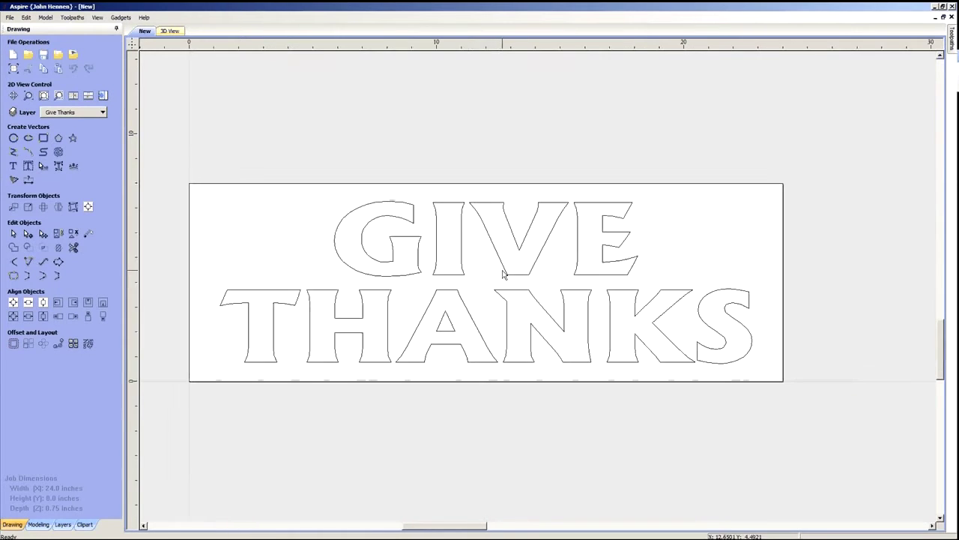
left_click(421, 258)
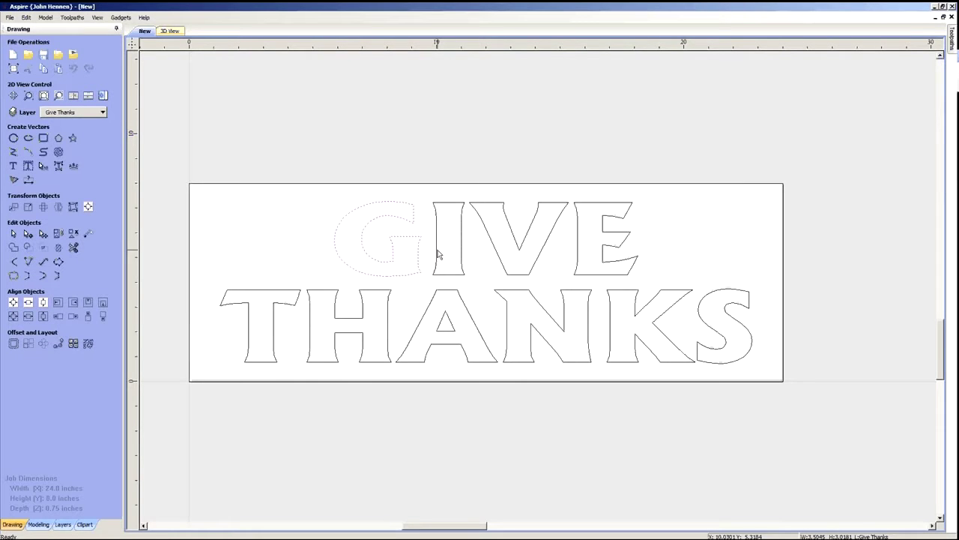
left_click(209, 178)
left_click_drag(199, 156, 758, 390)
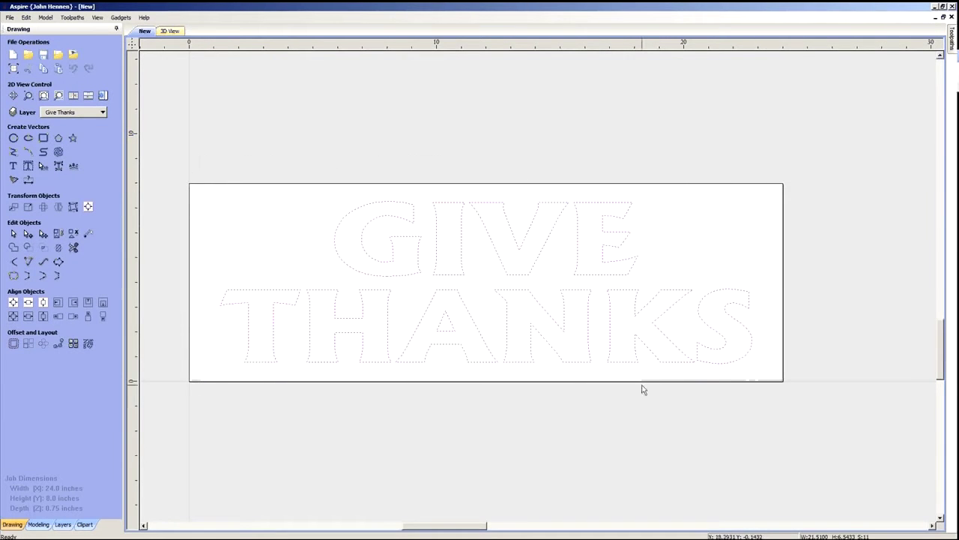
left_click(15, 345)
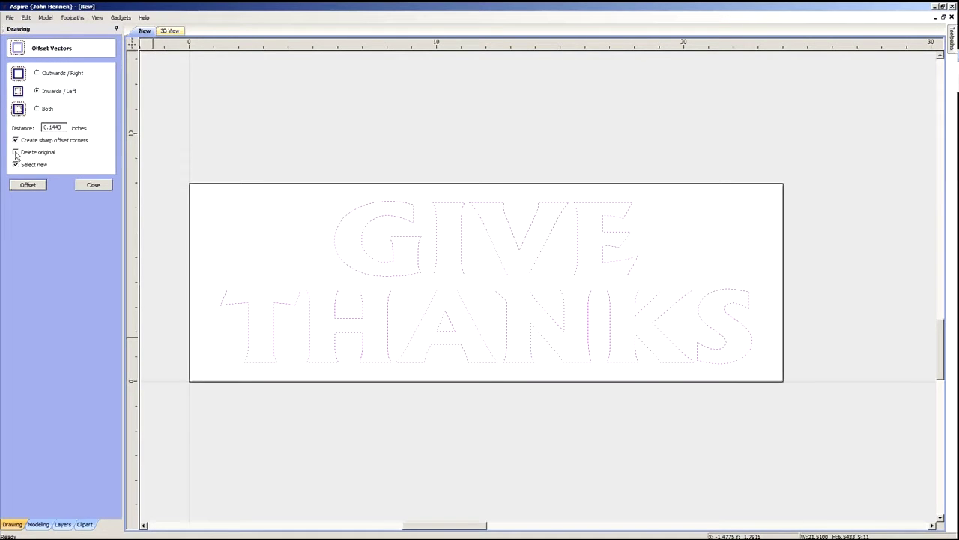
left_click(27, 184)
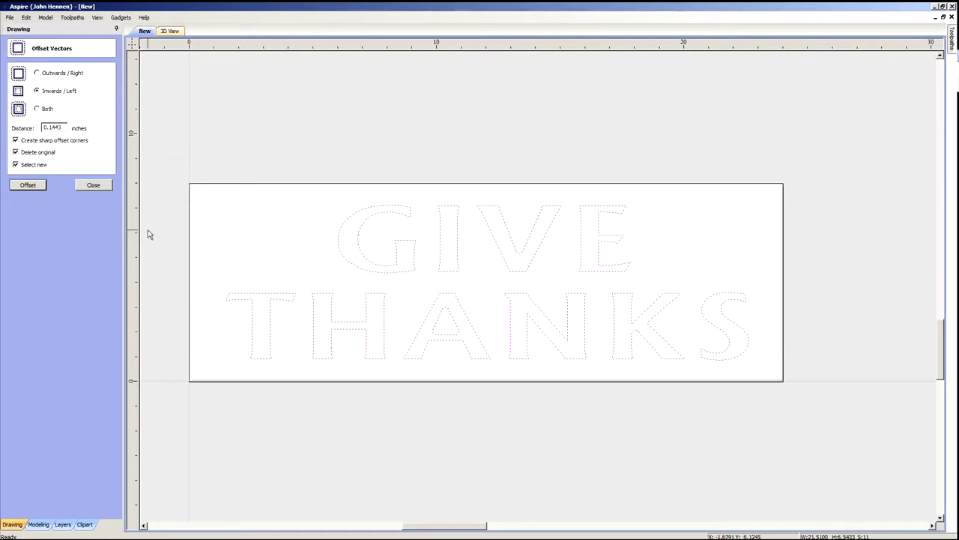
left_click(94, 186)
left_click(337, 332)
- Turn on the Family & Food layer and make it the active layer
scroll(341, 326, "down", 2)
scroll(427, 319, "up", 1)
scroll(432, 317, "down", 1)
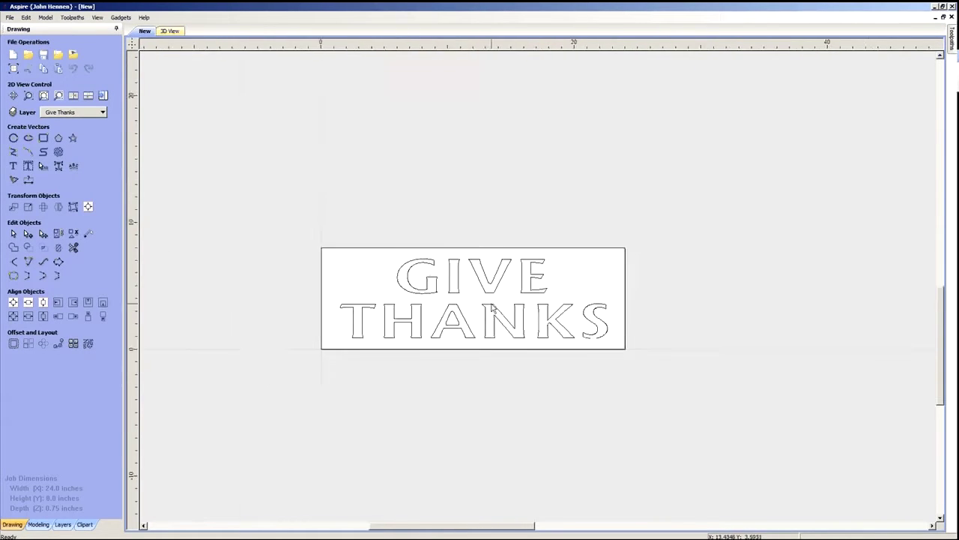
scroll(439, 307, "up", 1)
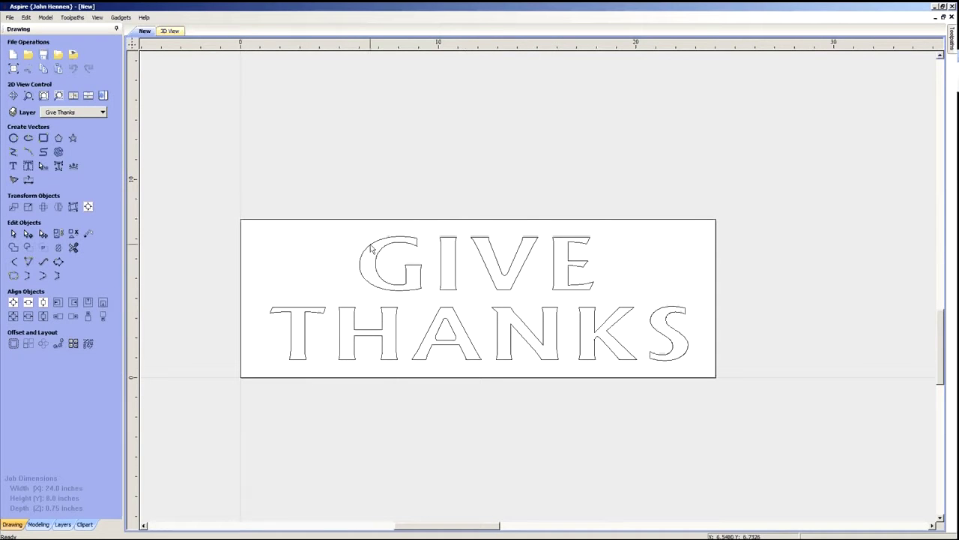
left_click(103, 112)
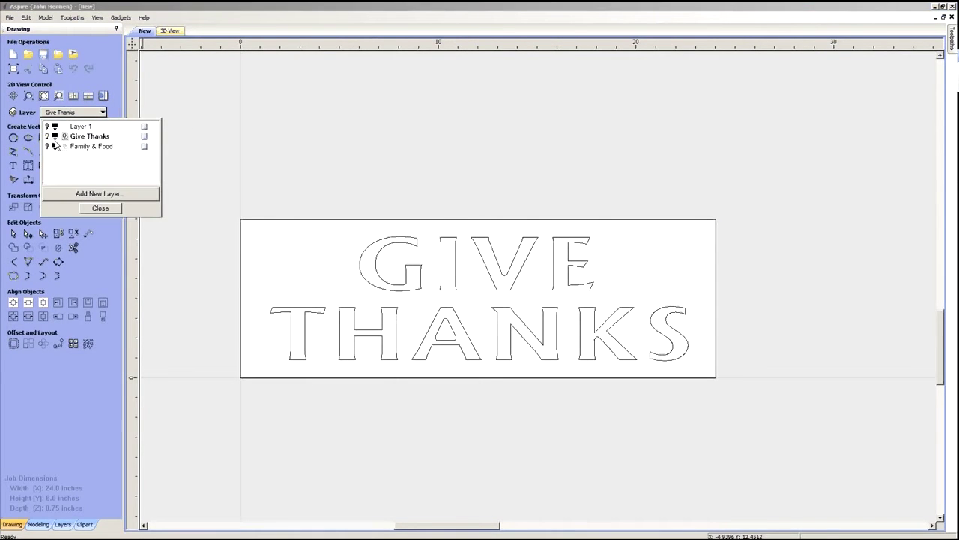
left_click(47, 146)
left_click(81, 147)
left_click(339, 269)
- Copy the Family & Food script to the Give Thanks layer, hide the Family & Food layer and reactivate Give Thanks
left_click(338, 268)
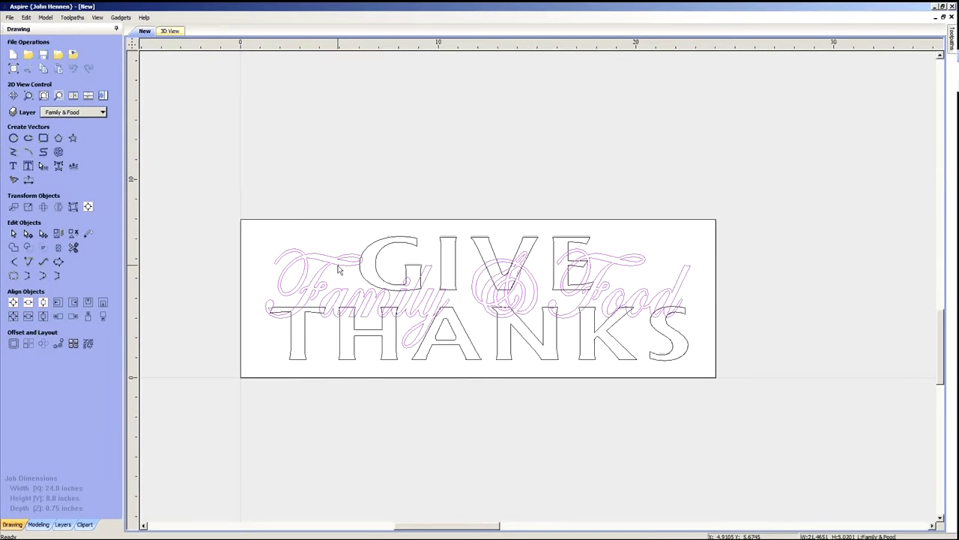
right_click(338, 267)
mouse_move(390, 472)
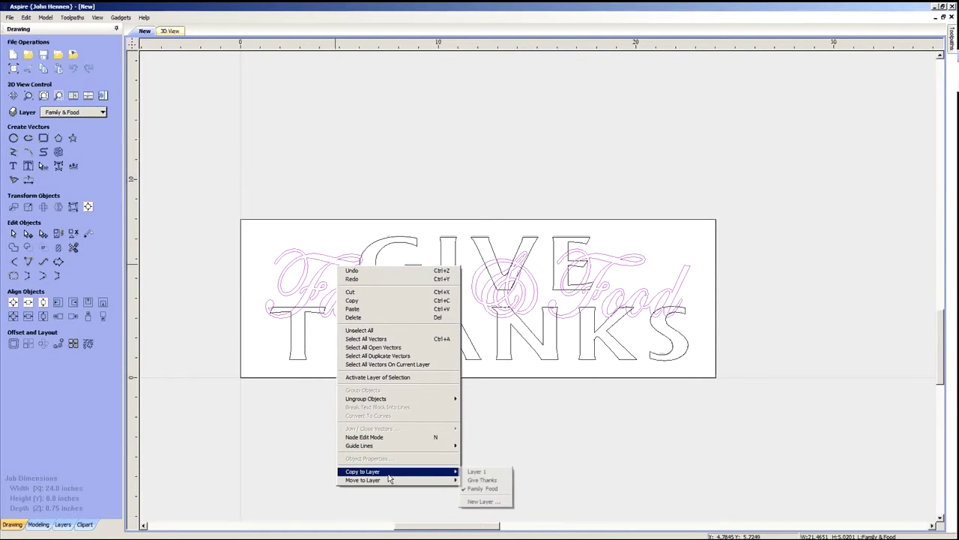
left_click(486, 481)
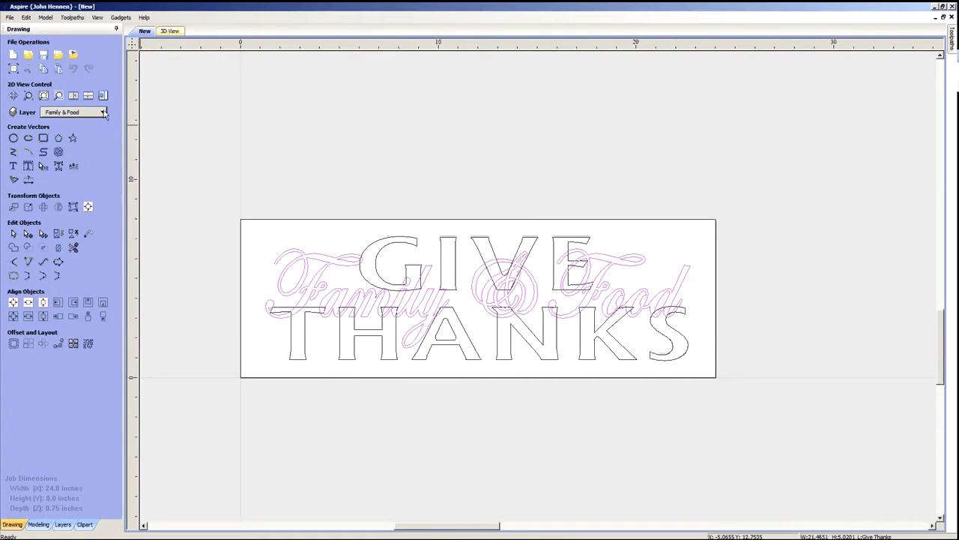
left_click(104, 113)
left_click(48, 147)
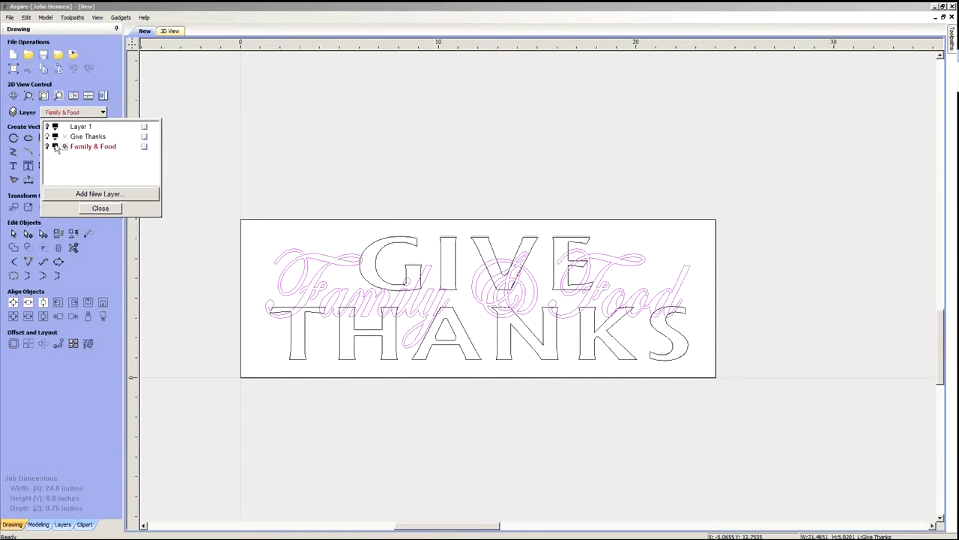
left_click(81, 138)
left_click(108, 210)
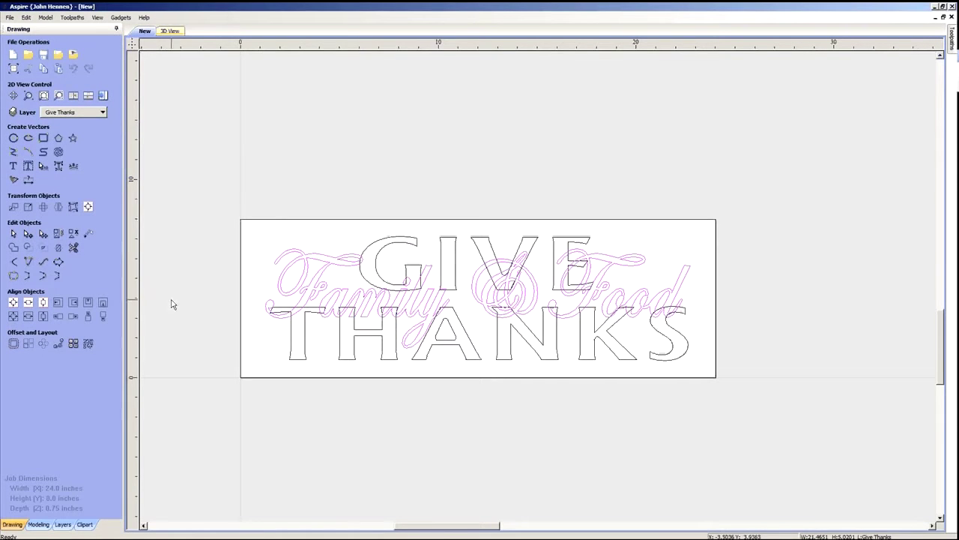
- Examine the overlapping outlines on the Give Thanks layer by selecting GIVE, THANKS and individual letters
scroll(459, 317, "down", 1)
scroll(459, 317, "up", 2)
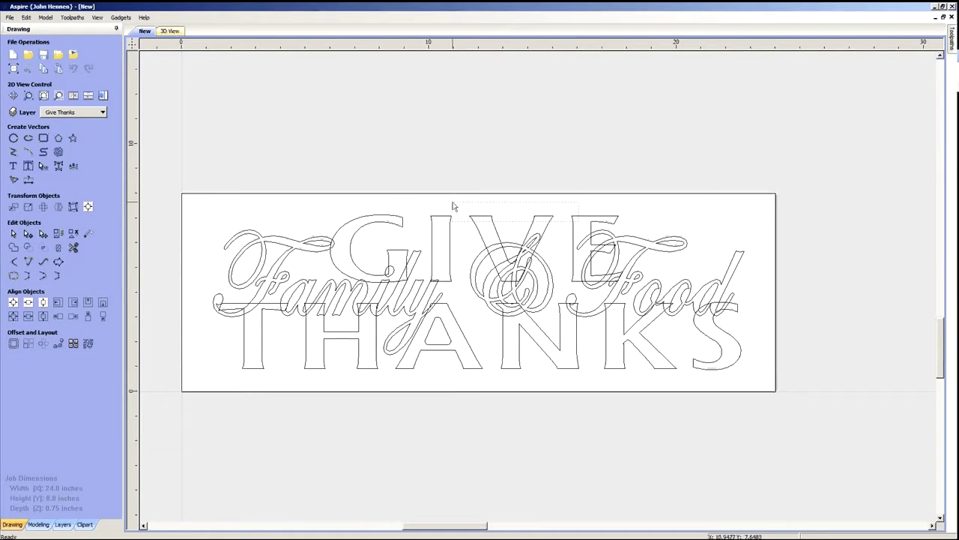
left_click_drag(375, 203, 466, 302)
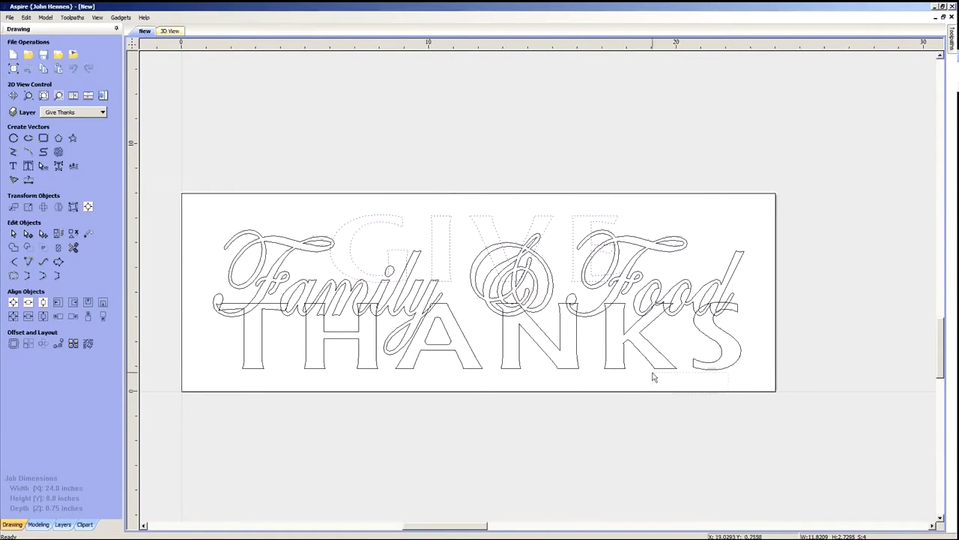
left_click(252, 369)
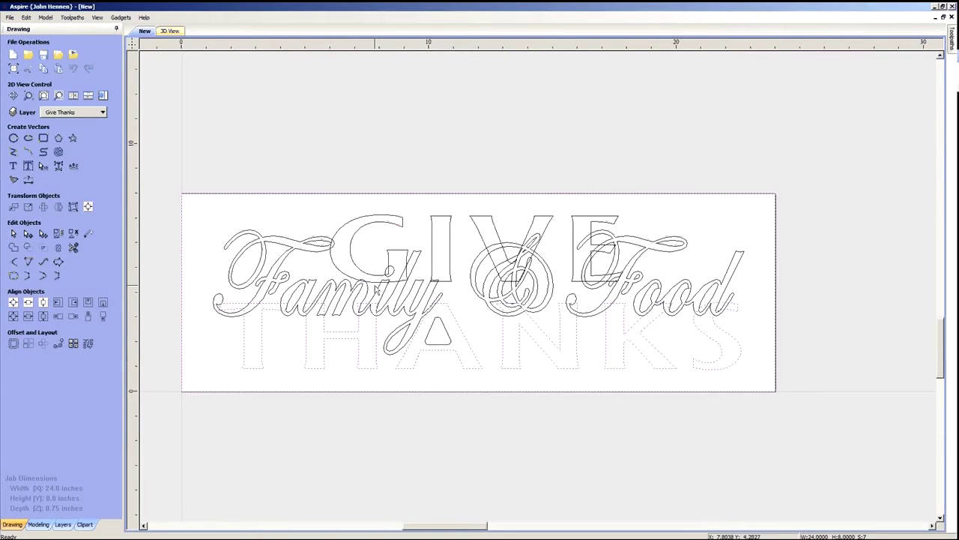
left_click(600, 222)
left_click(586, 225)
left_click(583, 225)
left_click(580, 333)
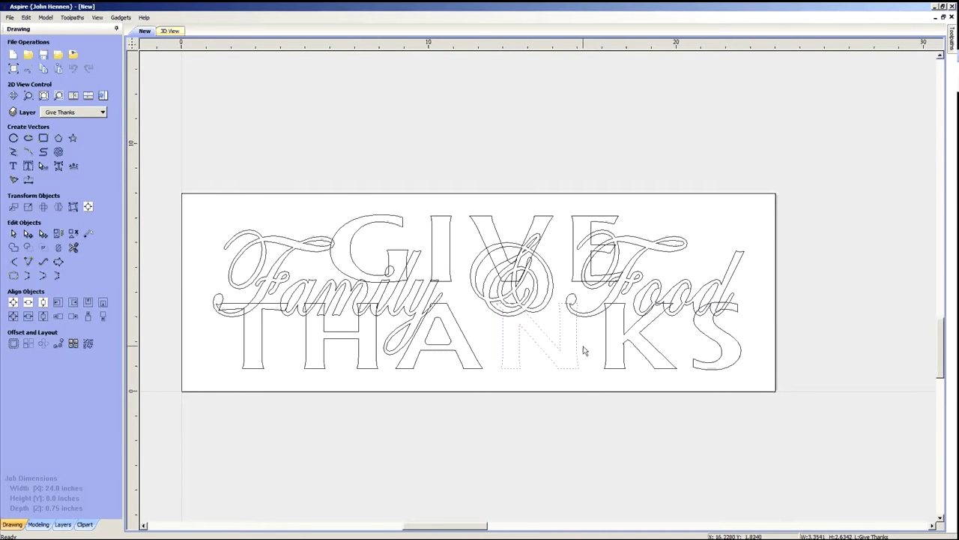
left_click(584, 420)
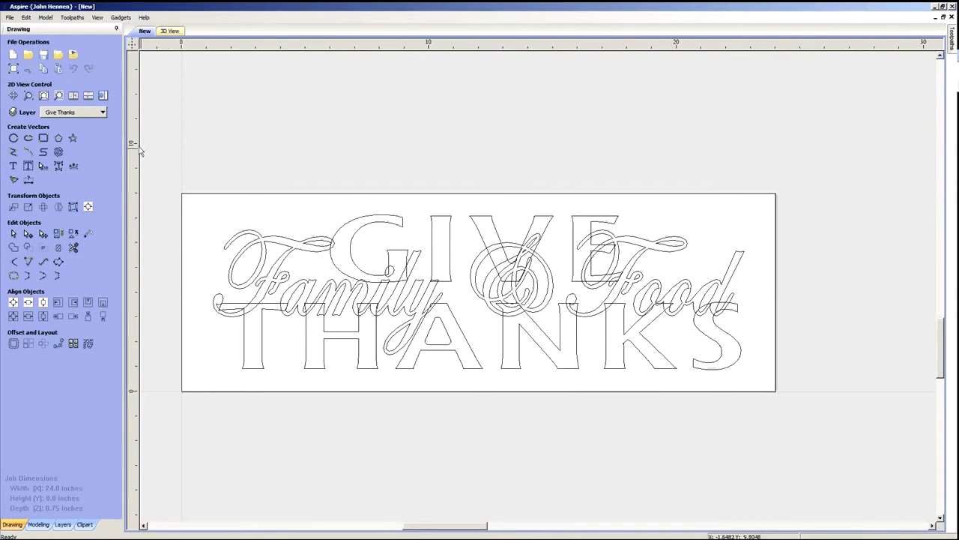
left_click(103, 112)
left_click(82, 134)
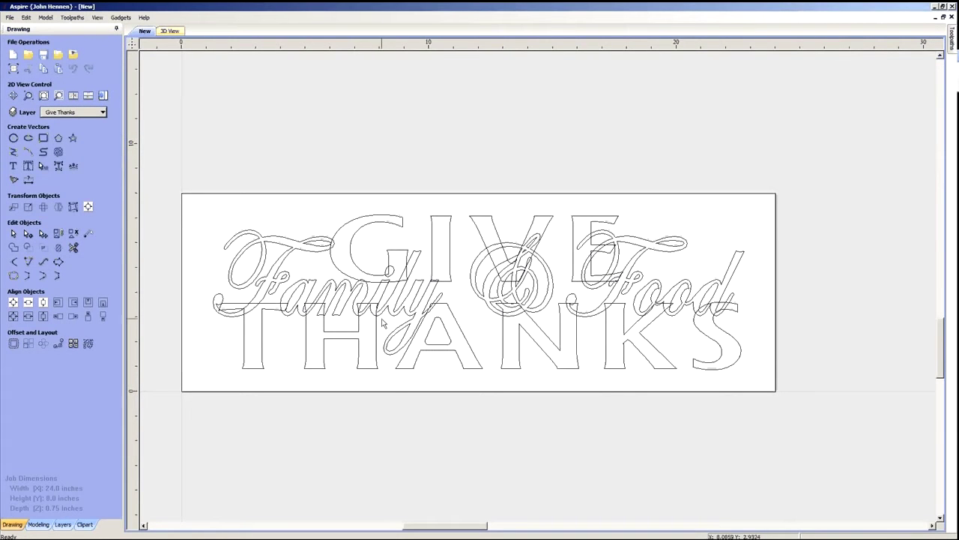
left_click(364, 274)
left_click(362, 330)
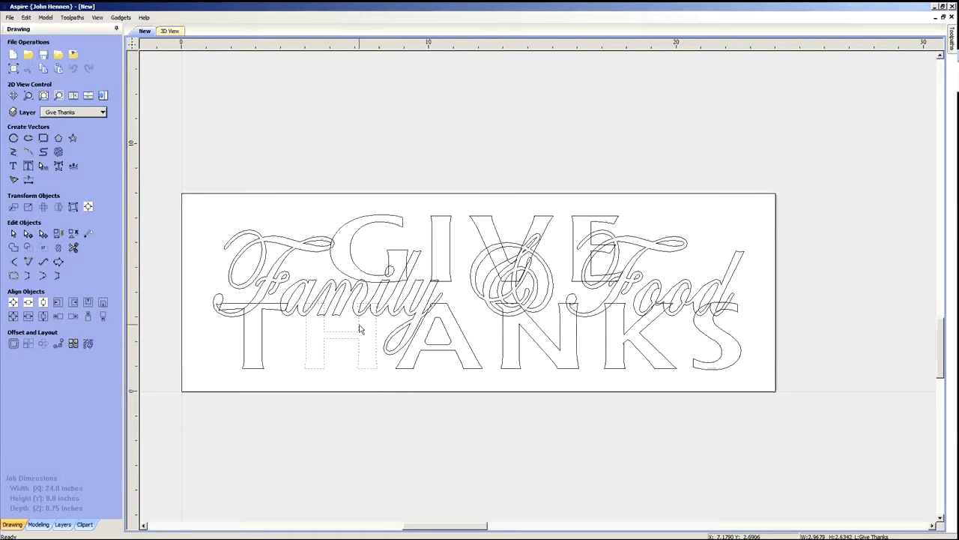
- Select the script and the GIVE THANKS outlines together, and undo back to the full-size lettering before the offset
left_click_drag(184, 163, 938, 482)
left_click(622, 242)
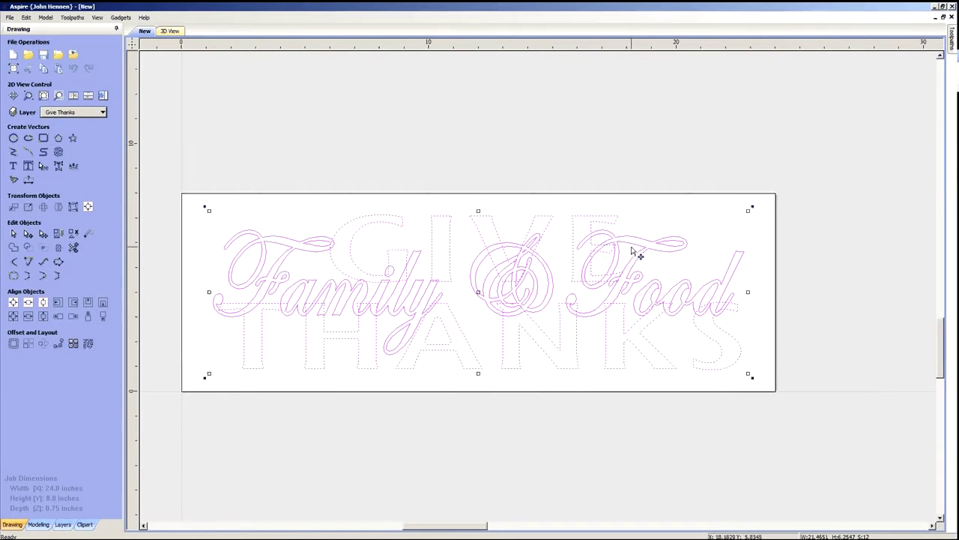
left_click(633, 248)
left_click(633, 247)
left_click(633, 248)
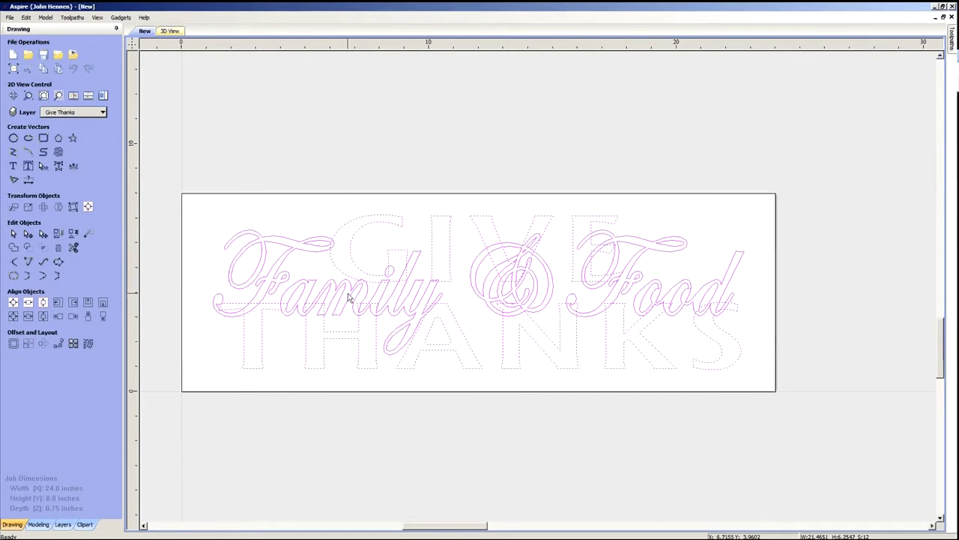
left_click(332, 150)
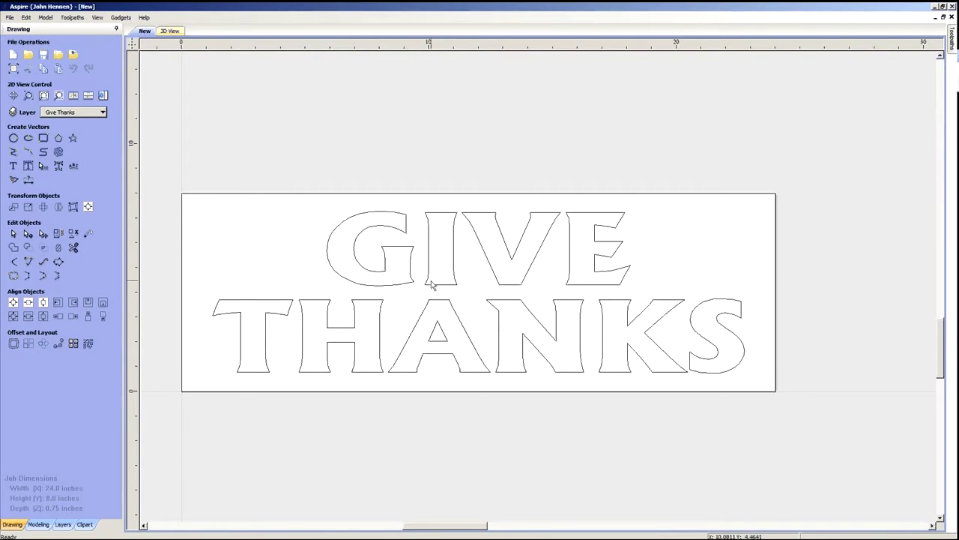
- Select all the GIVE THANKS letters and group them into one object
mouse_move(738, 354)
left_mouse_down()
mouse_move(380, 261)
mouse_move(242, 250)
left_mouse_up()
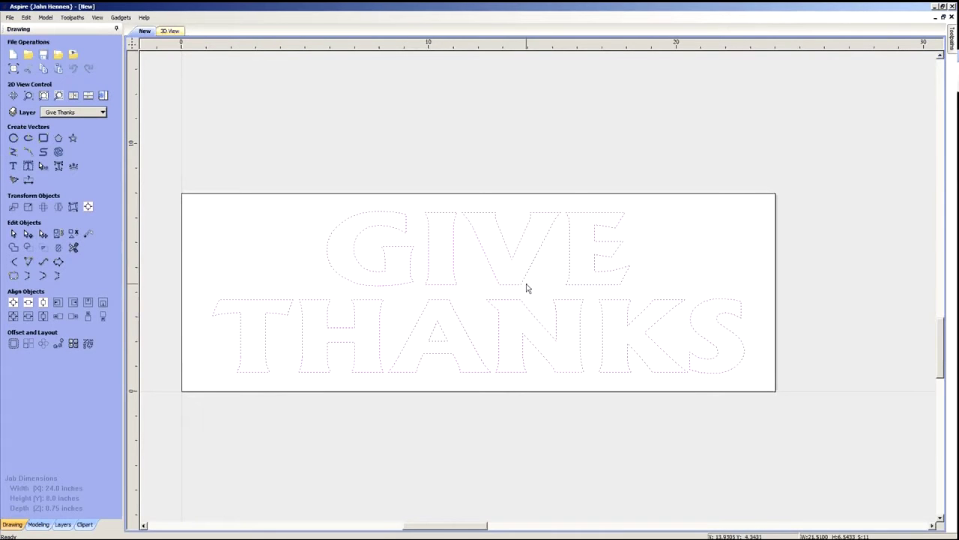
left_click(563, 180)
left_click(519, 267)
left_click(523, 314, "shift")
left_click(494, 174)
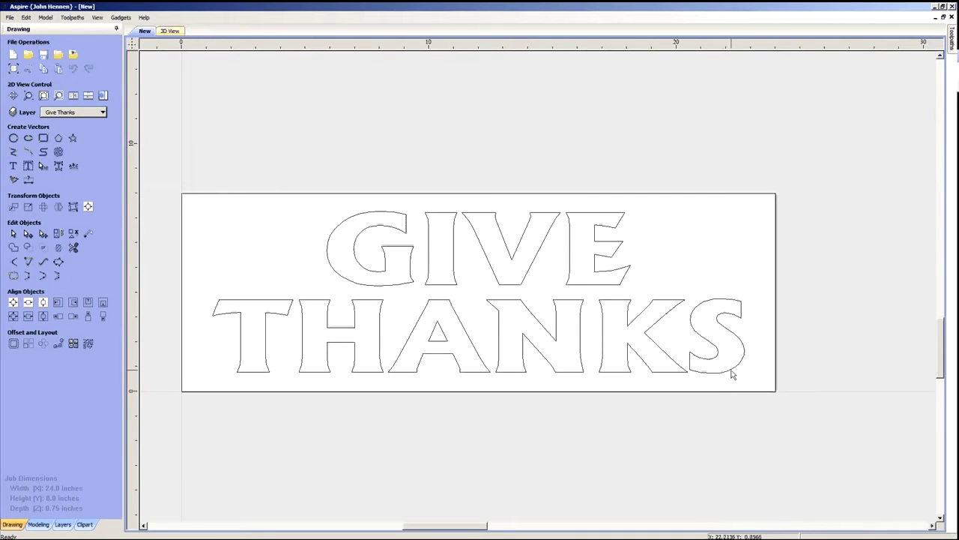
key("ctrl+a")
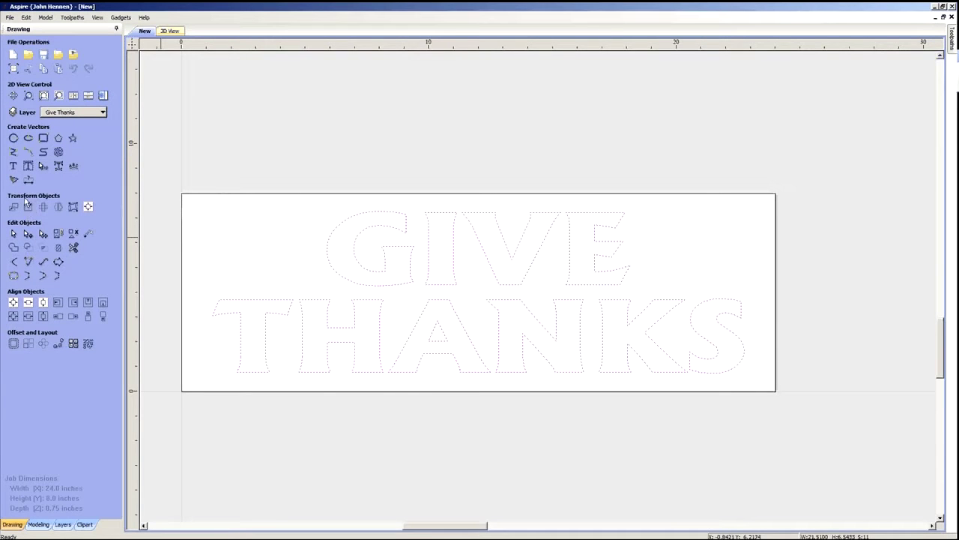
left_click(59, 235)
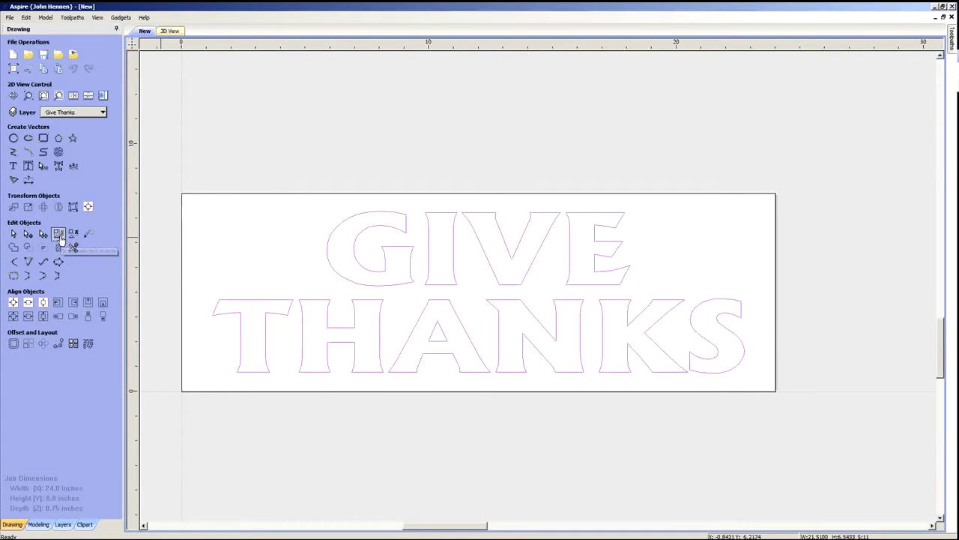
left_click(369, 178)
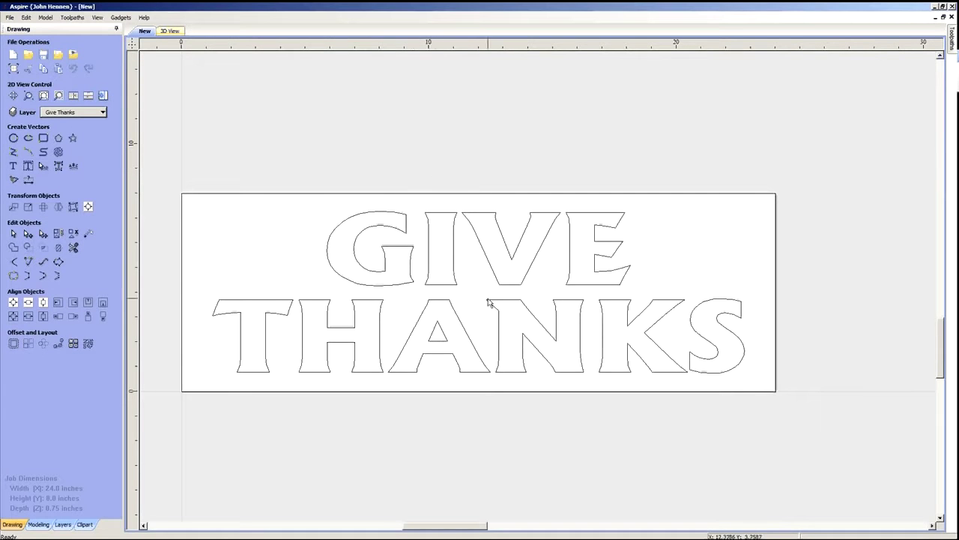
- Offset the grouped GIVE THANKS lettering inwards by 0.1443 inches with sharp corners, deleting the original outlines
left_click_drag(750, 370, 258, 236)
left_click(14, 343)
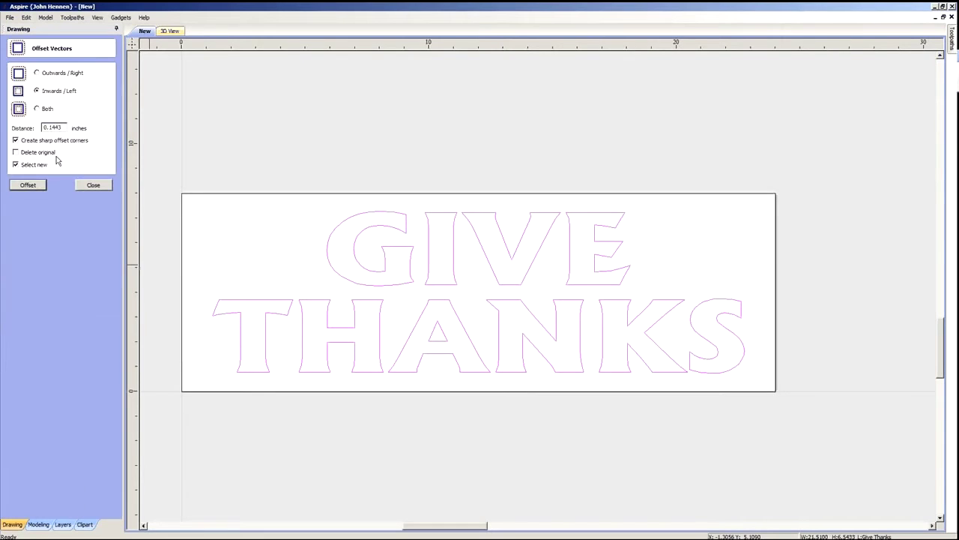
left_click(29, 186)
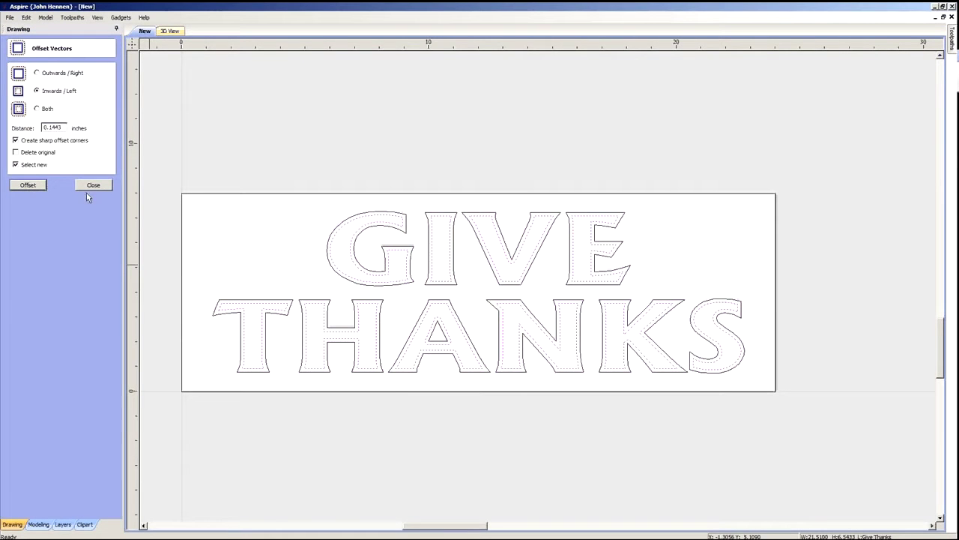
key("ctrl+z")
left_click(28, 184)
left_click(93, 184)
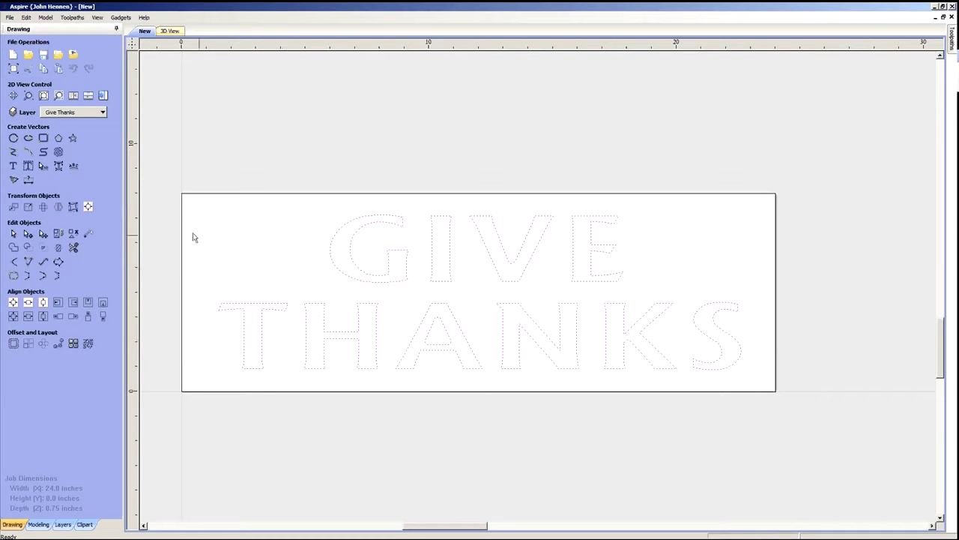
left_click(326, 178)
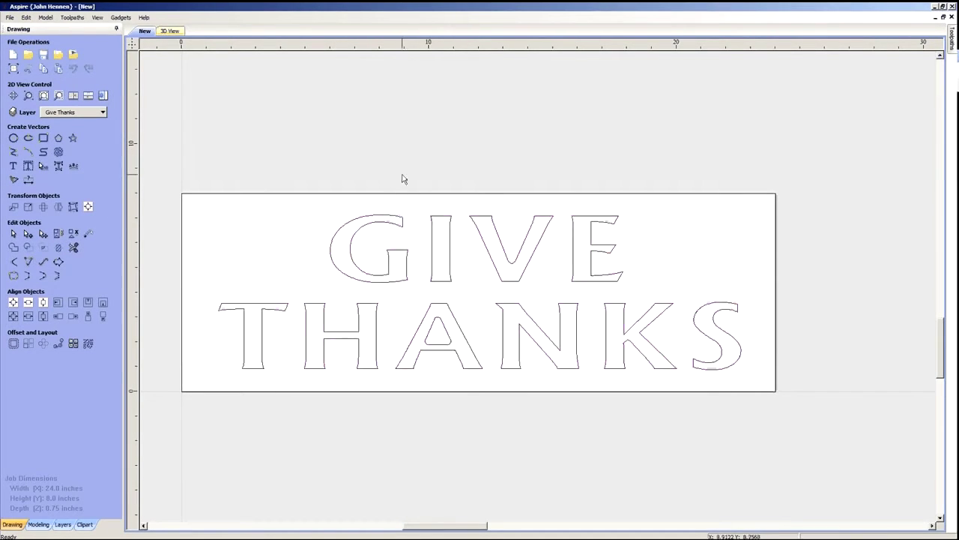
- Show the Family & Food layer over the offset lettering and make it the active layer
left_click(103, 112)
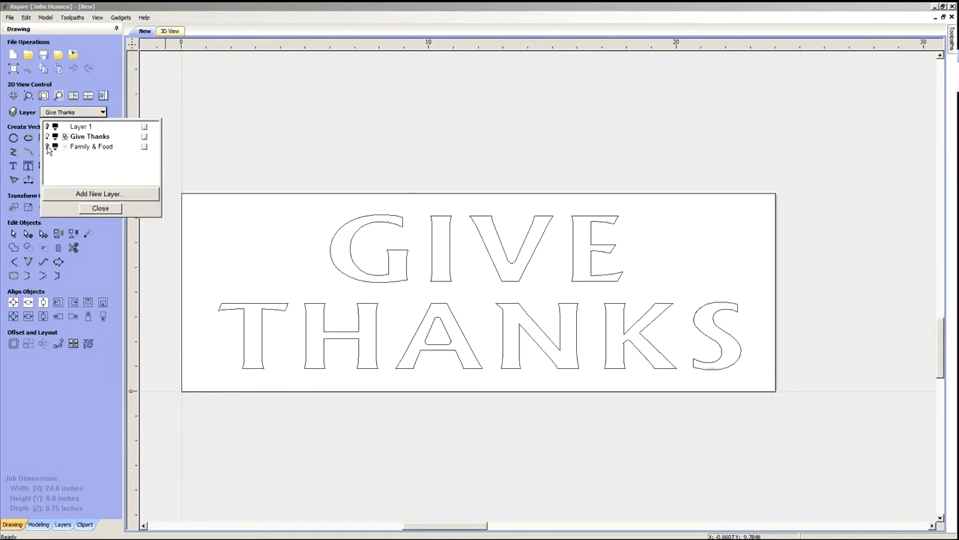
left_click(48, 148)
left_click(90, 146)
left_click(309, 246)
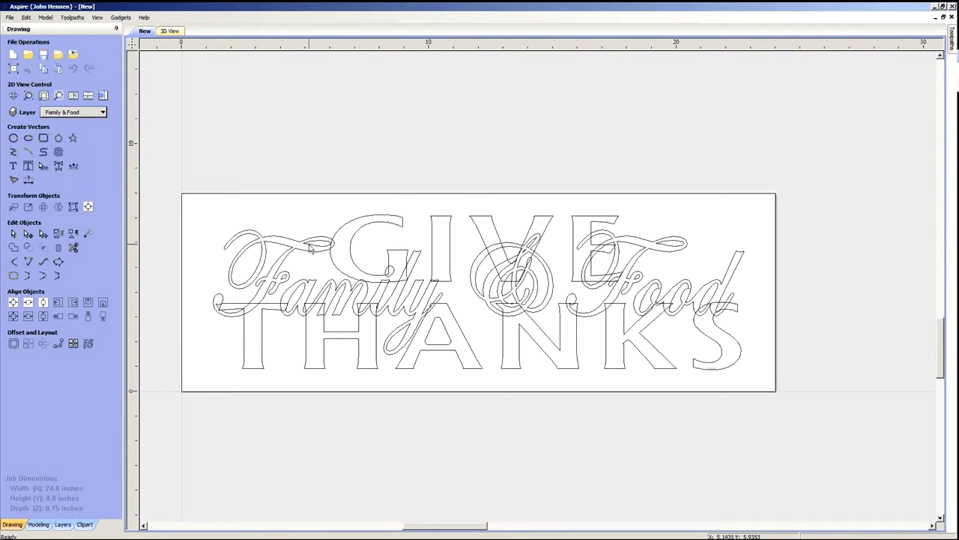
- Copy the Family & Food script outlines to the Give Thanks layer and clear the selection
left_click(309, 248)
right_click(311, 248)
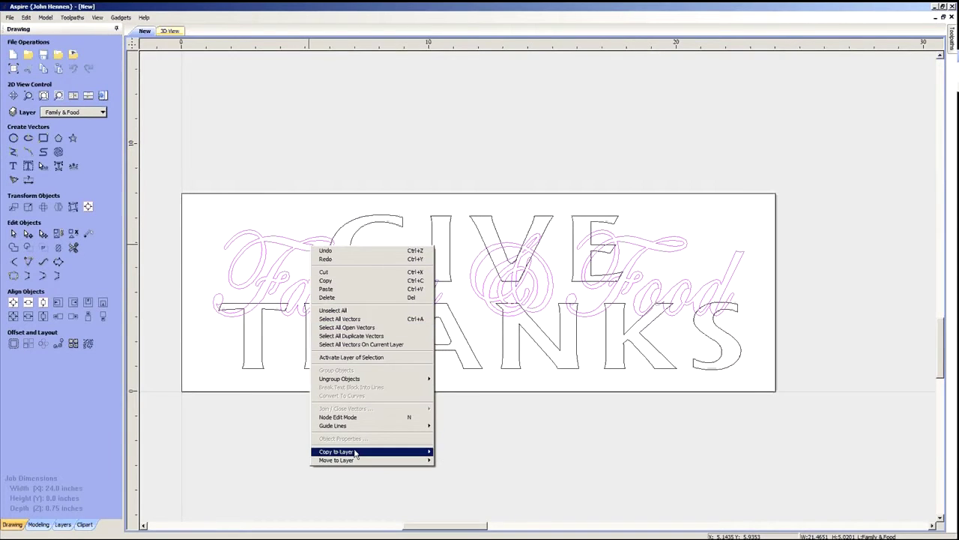
mouse_move(359, 452)
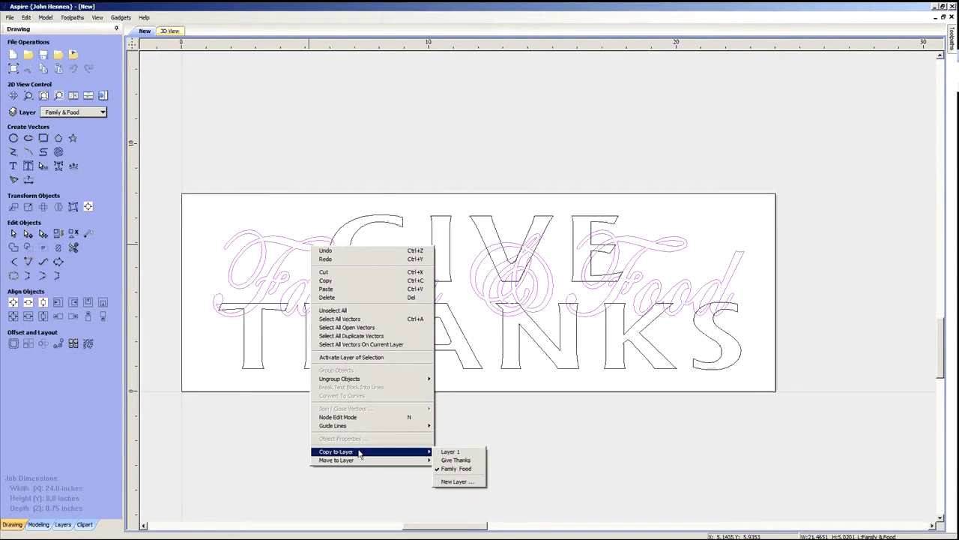
left_click(455, 460)
left_click(396, 445)
- Hide the Family & Food layer and make Give Thanks the active layer
left_click(102, 112)
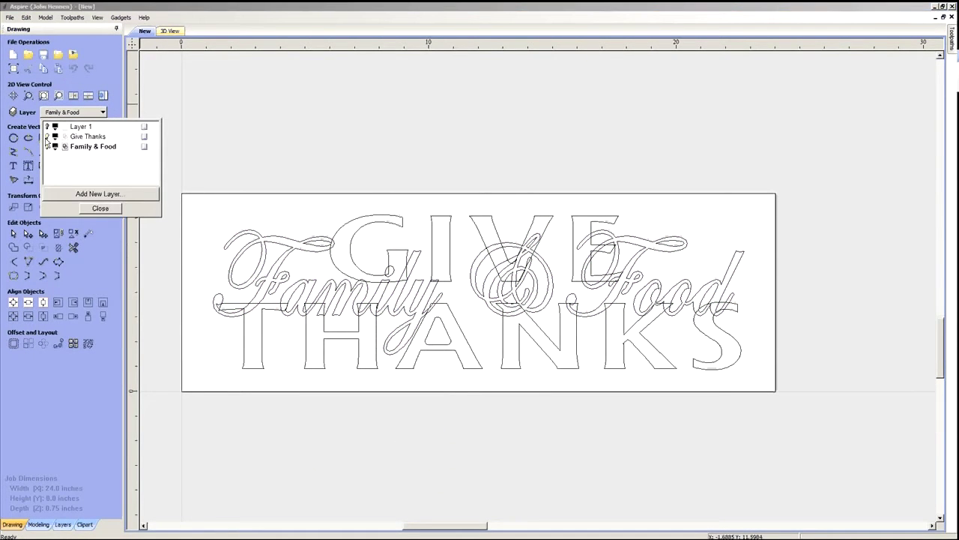
left_click(46, 147)
left_click(98, 137)
left_click(101, 208)
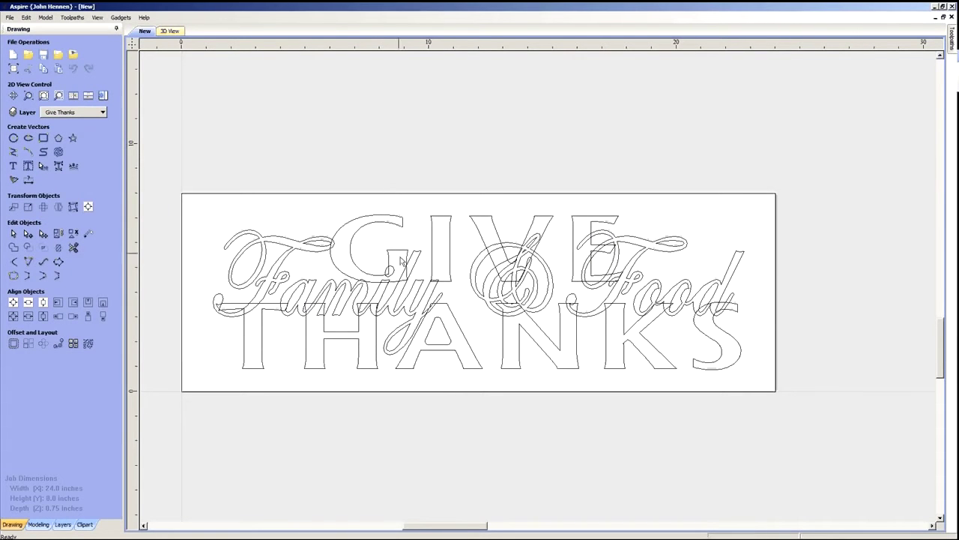
- Weld the copied Family & Food script and the GIVE THANKS lettering into combined outlines
left_click(416, 300)
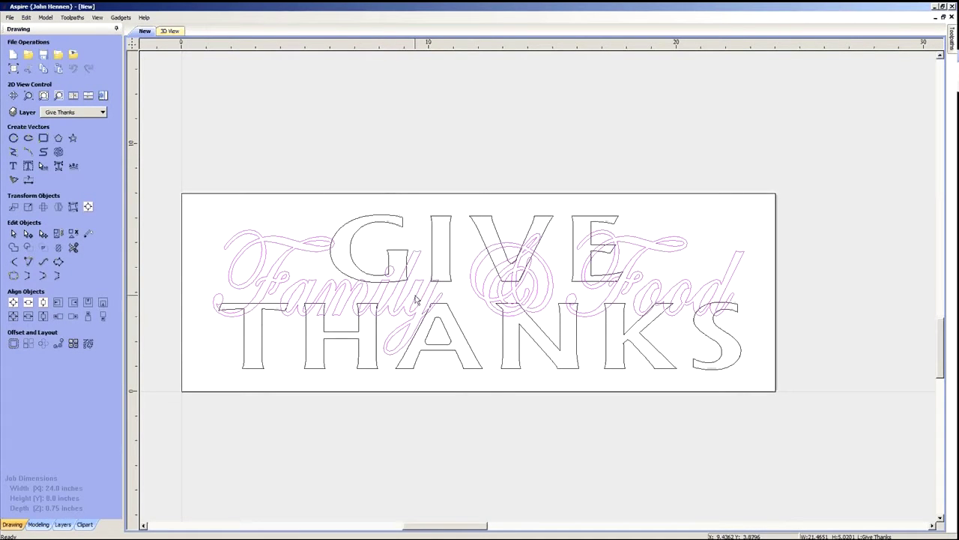
left_click(433, 261)
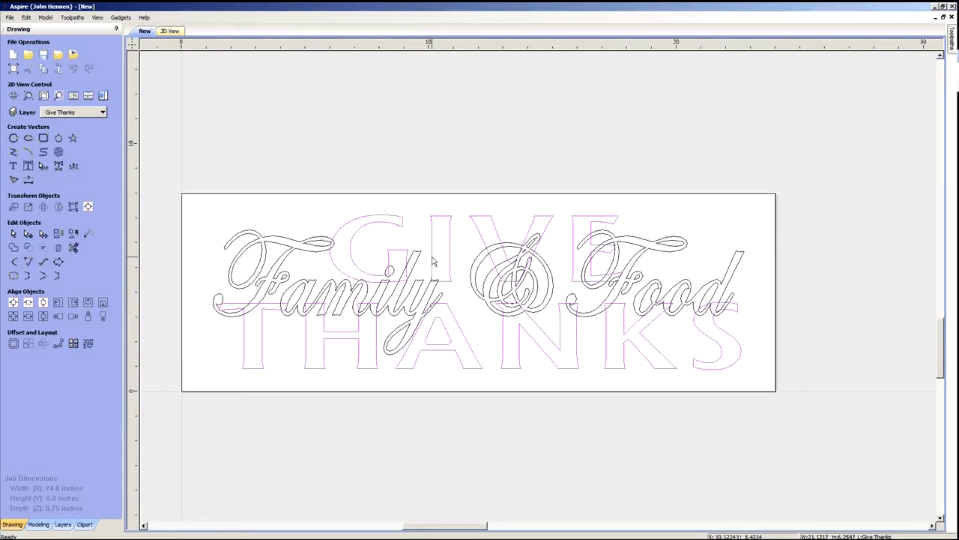
left_click(441, 187)
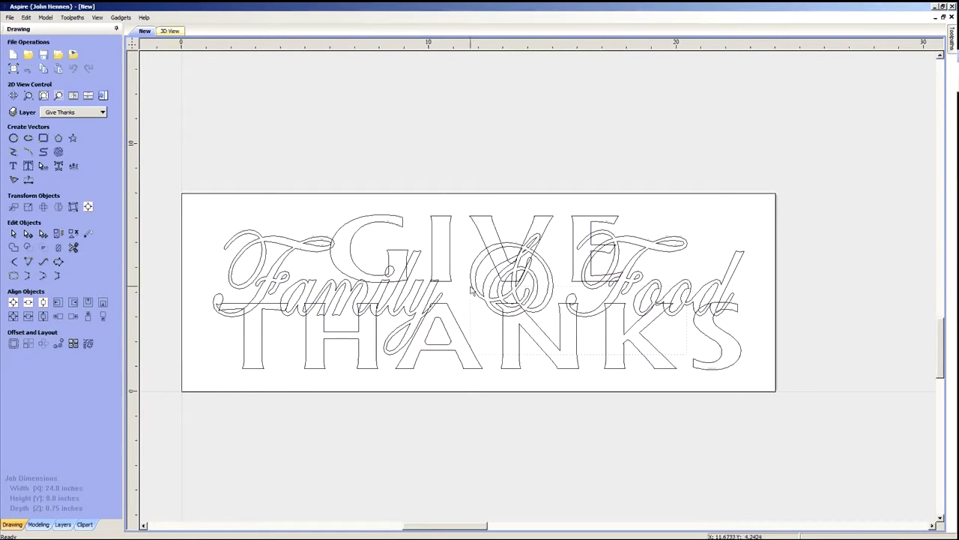
key("ctrl+a")
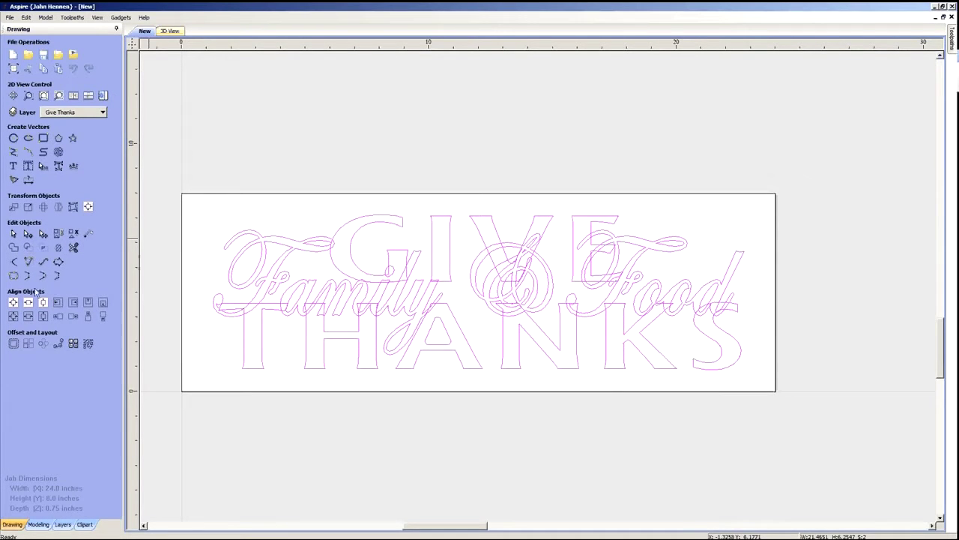
key("ctrl+a")
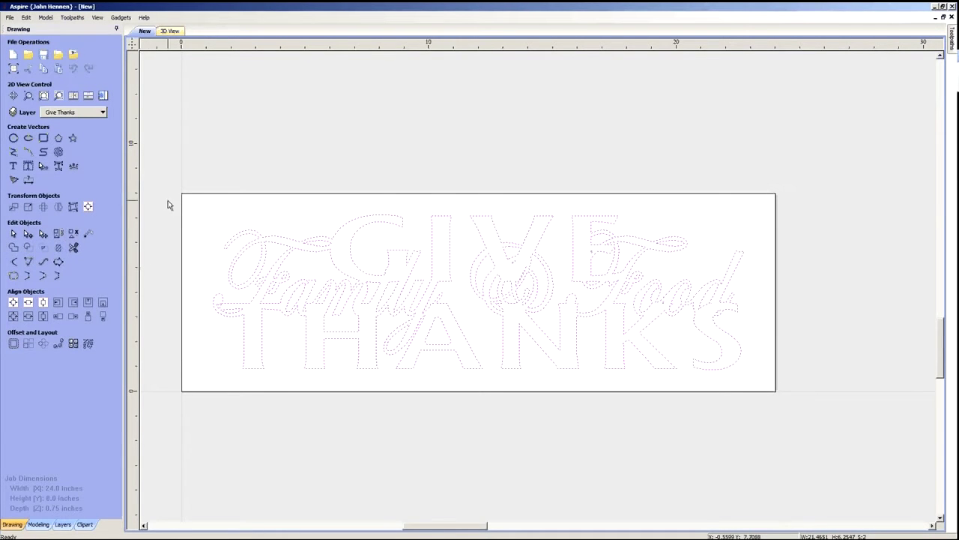
left_click(263, 180)
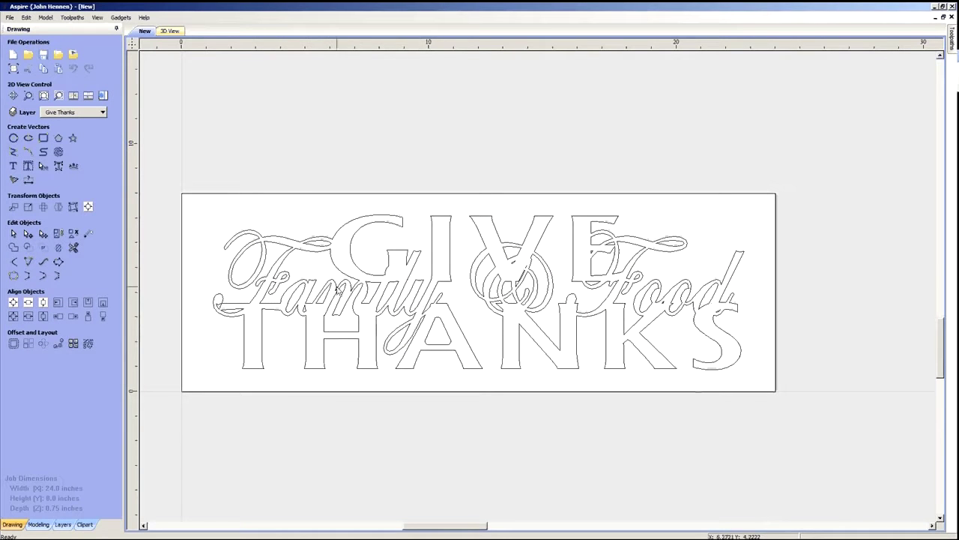
- Calculate a V-Carve toolpath named "Give Thanks" from the welded lettering and the sign's border rectangle
left_click(103, 95)
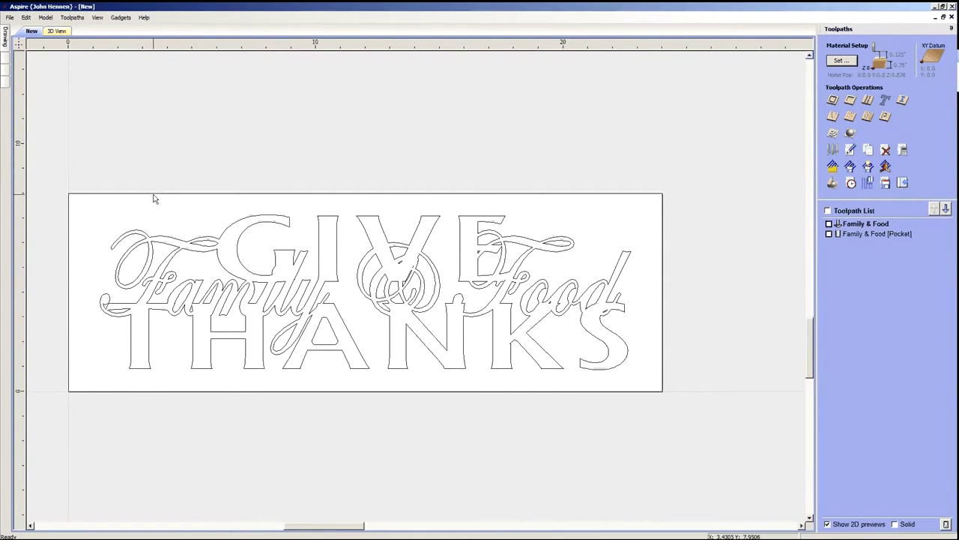
left_click_drag(54, 175, 648, 398)
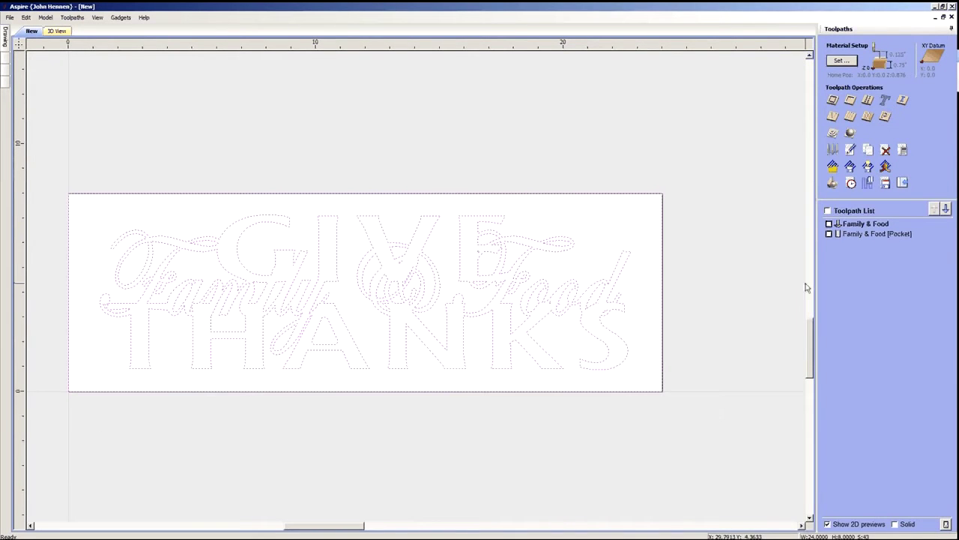
left_click(832, 116)
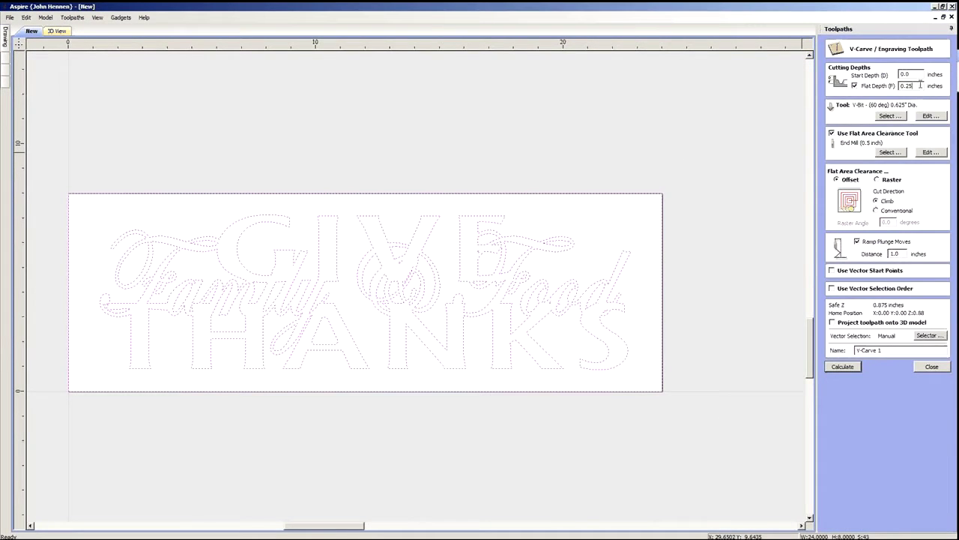
type("0")
left_click_drag(889, 350, 830, 351)
type("BOTTOM")
left_click_drag(887, 352, 829, 350)
type("tto")
left_click_drag(905, 353, 844, 353)
key("BackSpace")
type("Give Thanks")
left_click(842, 366)
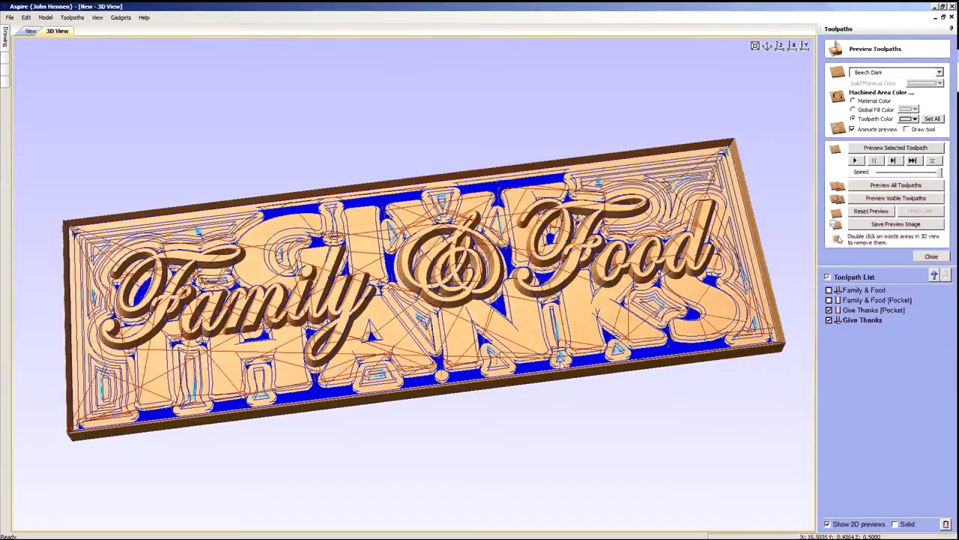
- Hide both Give Thanks toolpaths in the 3D view and move the Give Thanks V-carve ahead of its pocket toolpath
left_click_drag(434, 394, 582, 397)
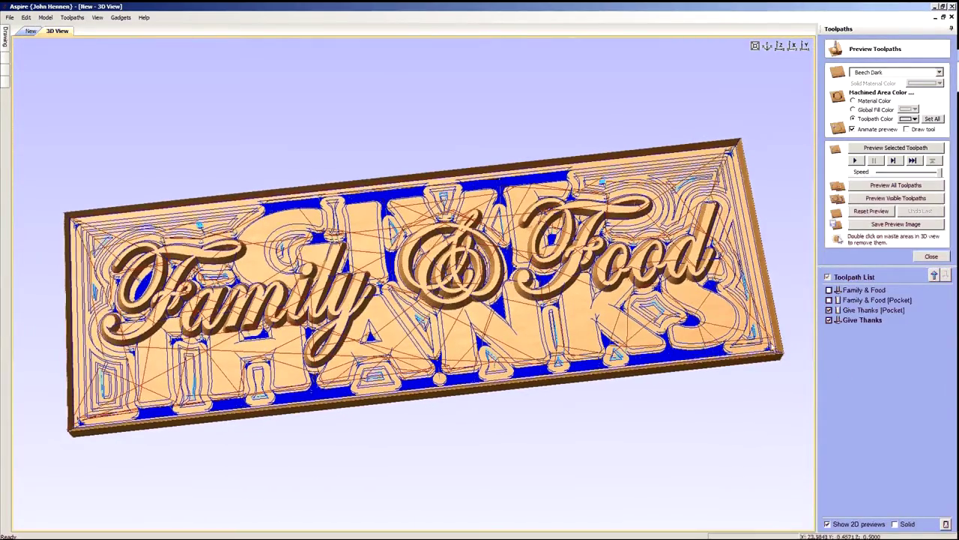
left_click(828, 309)
left_click(829, 320)
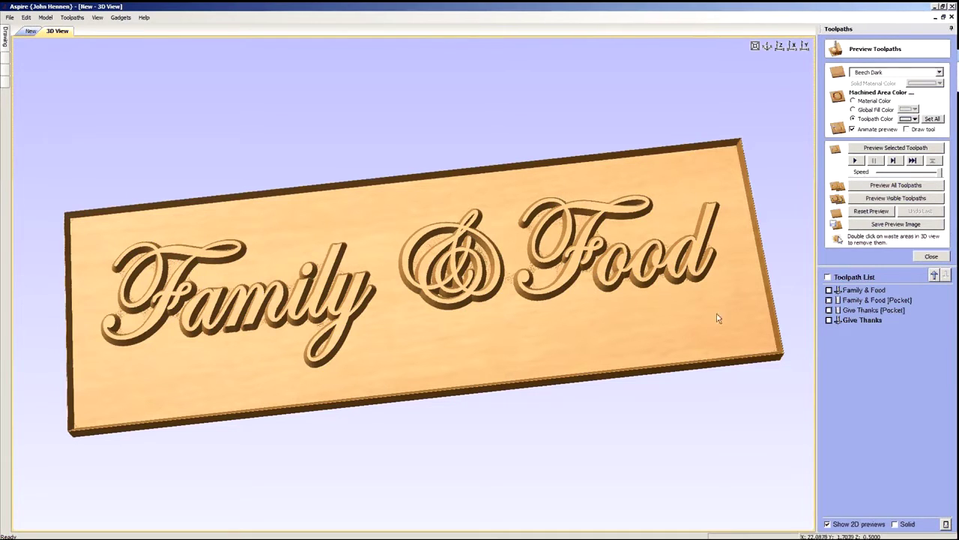
left_click(881, 310)
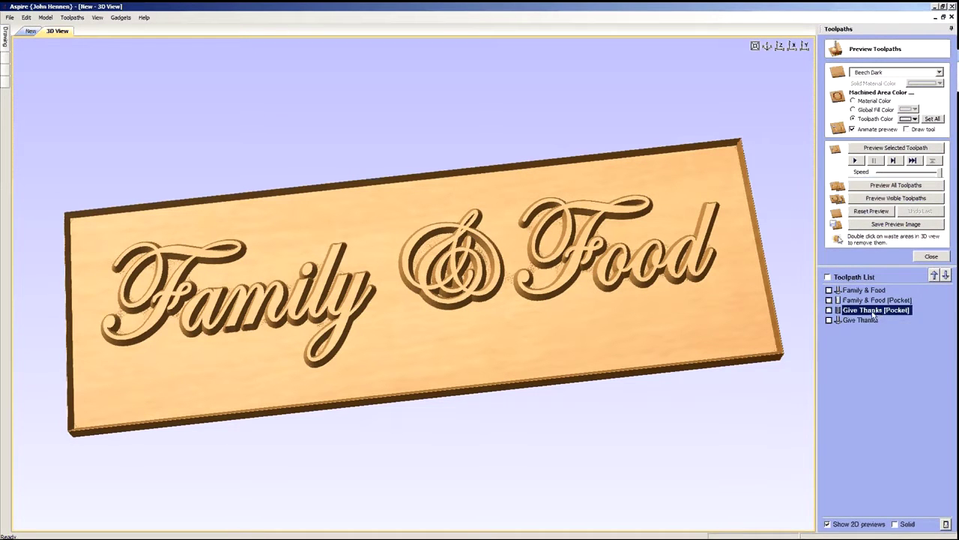
left_click(872, 320)
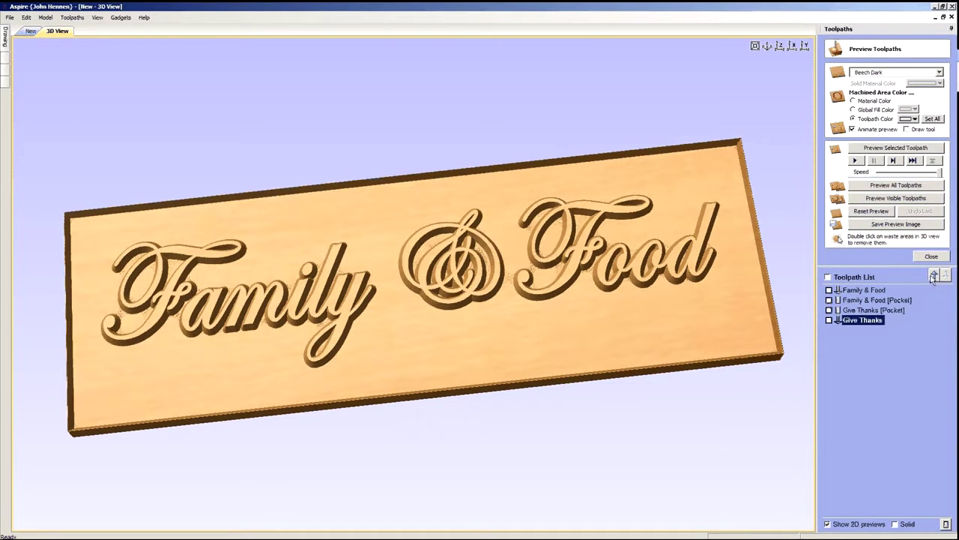
left_click(934, 276)
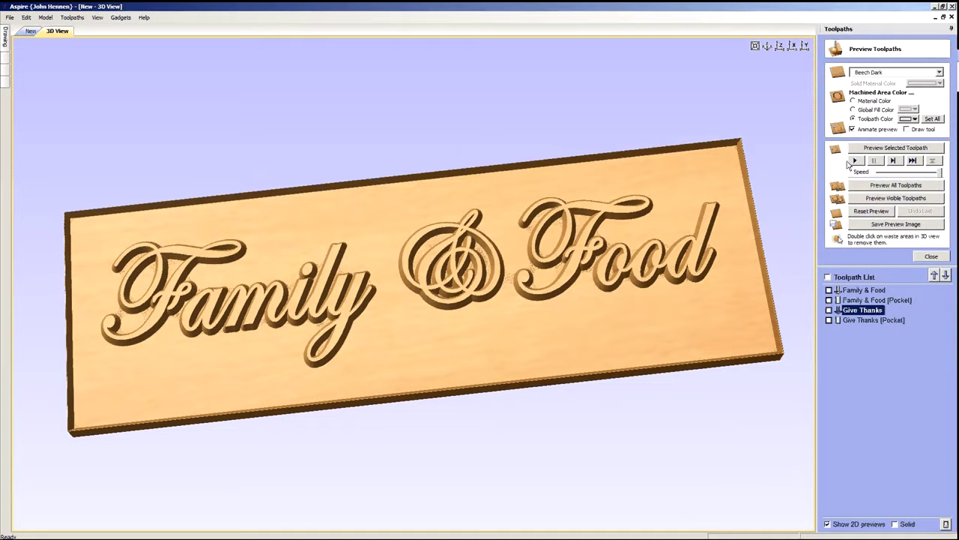
- Simulate the Give Thanks V-carve toolpath followed by the Give Thanks [Pocket] toolpath on the sign
left_click(878, 149)
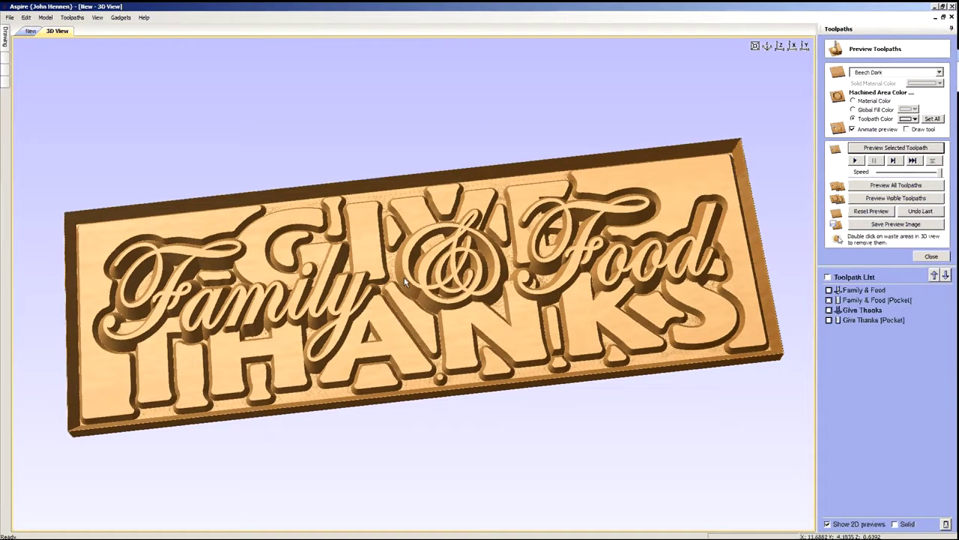
left_click(861, 320)
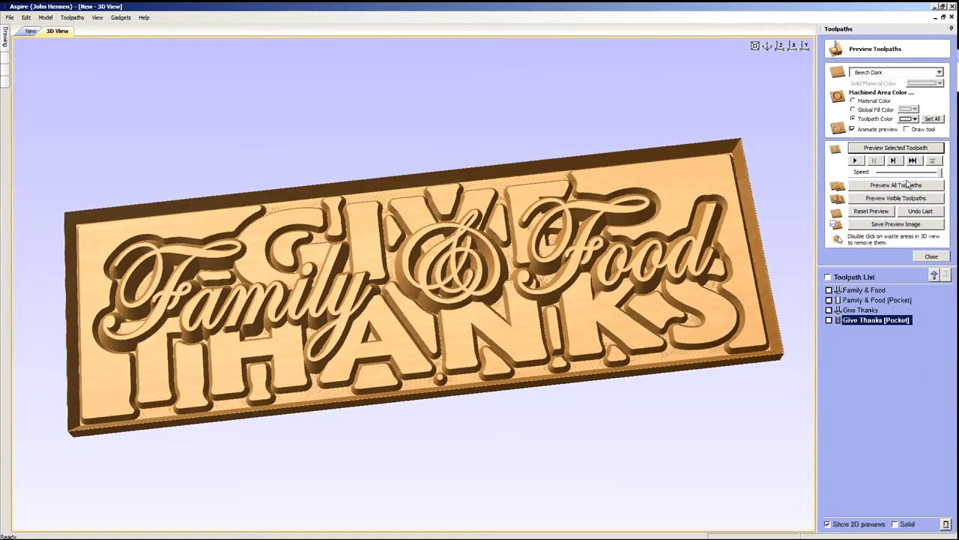
left_click(873, 322)
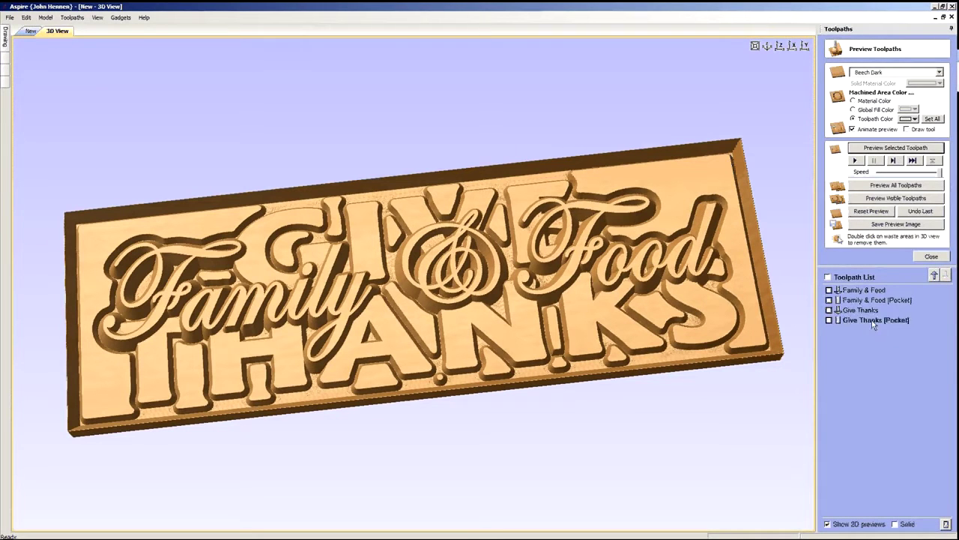
left_click(889, 150)
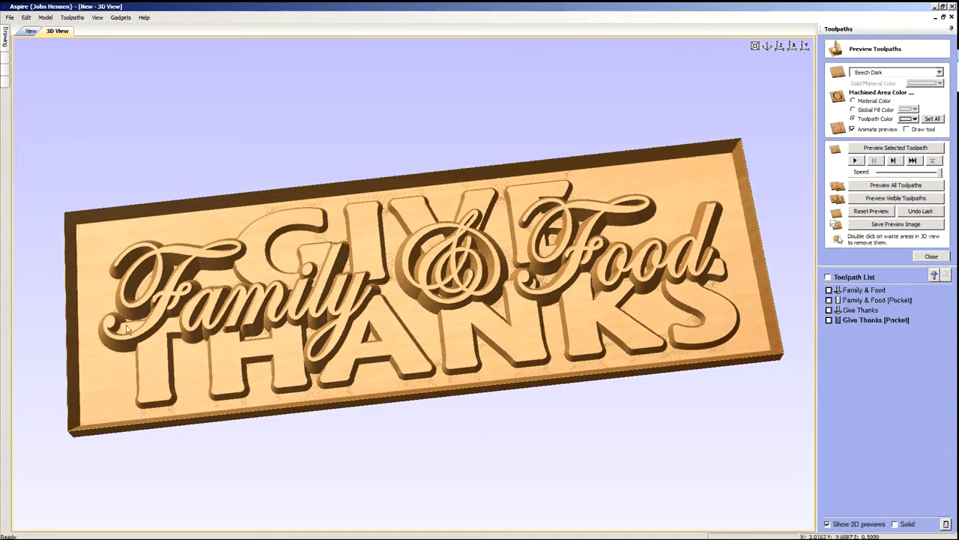
left_click_drag(474, 312, 501, 291)
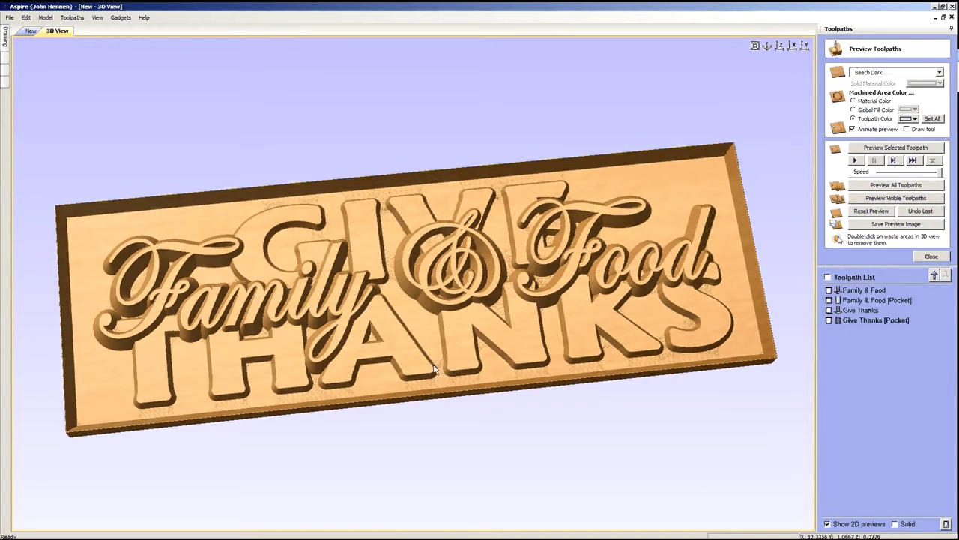
- Examine the welded lettering in the 2D view by temporarily selecting the outlines in its left half
left_click(31, 30)
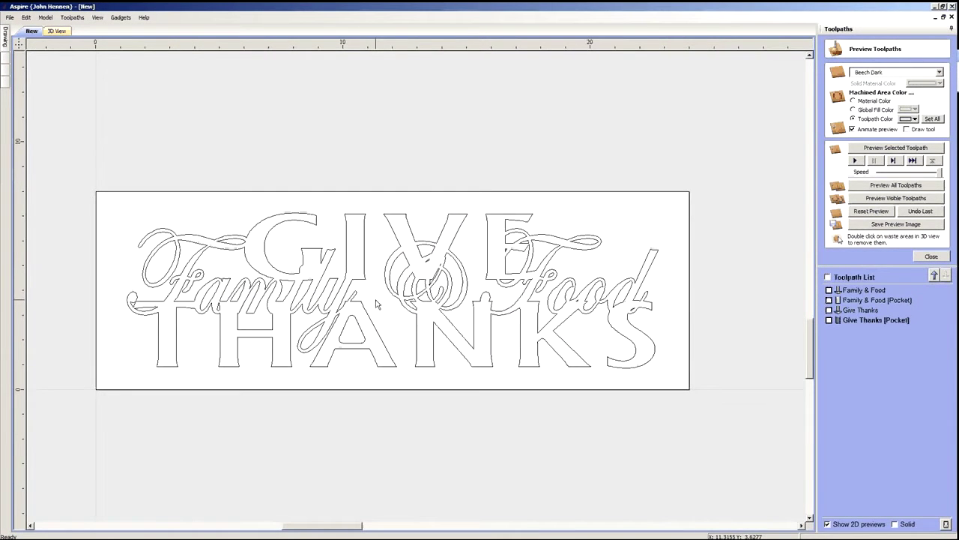
left_click_drag(111, 198, 380, 377)
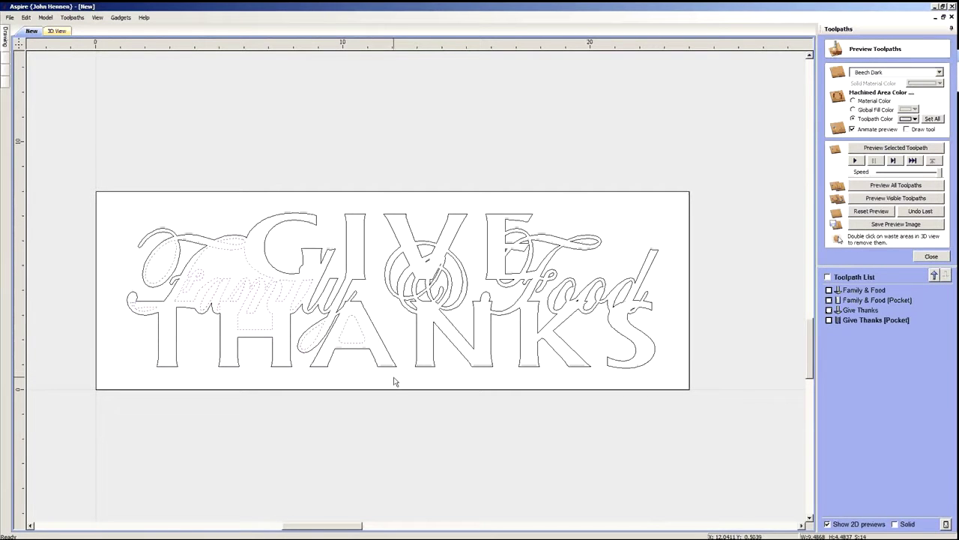
left_click(395, 382)
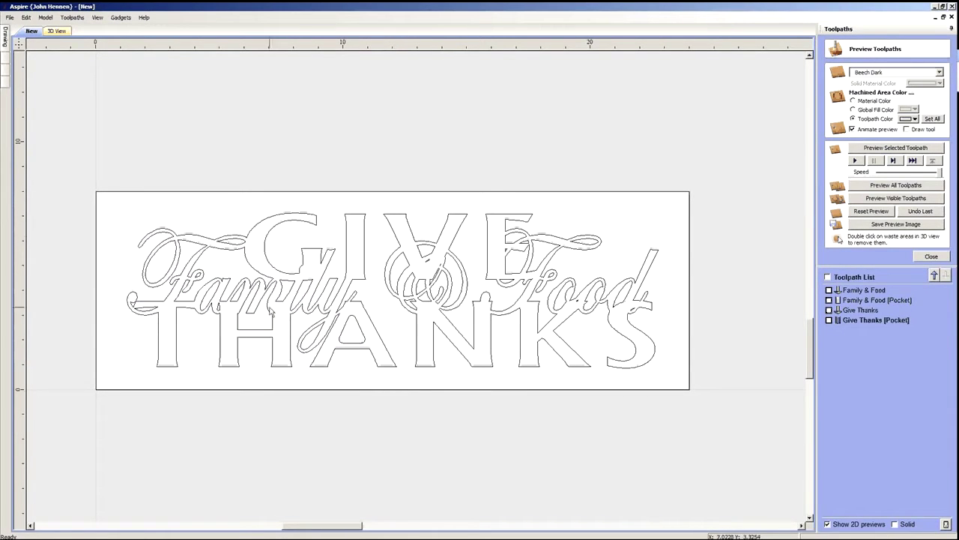
mouse_move(105, 171)
left_mouse_down()
mouse_move(210, 284)
mouse_move(401, 422)
left_mouse_up()
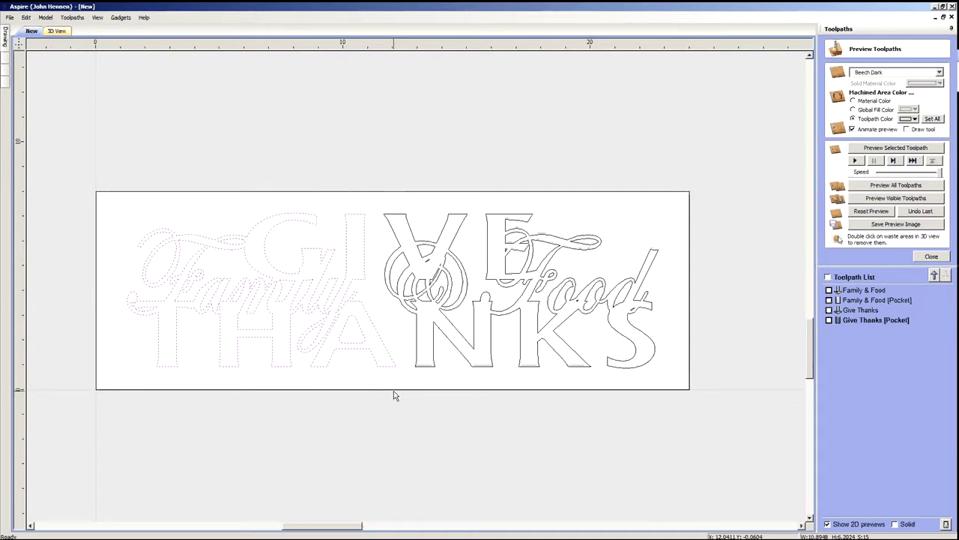
left_click(368, 403)
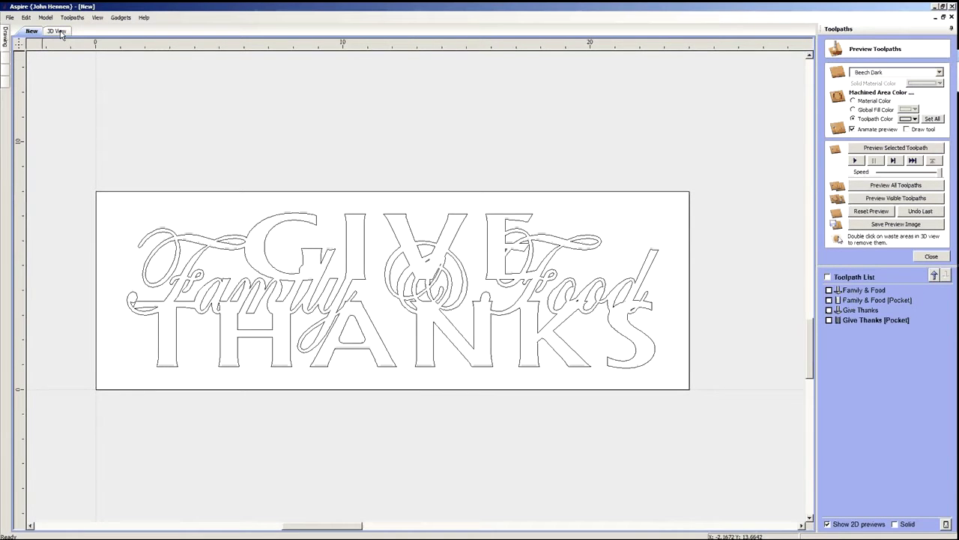
- Close the toolpath preview, return to the drawing tools, make Family & Food the active layer and hide Give Thanks
left_click(929, 257)
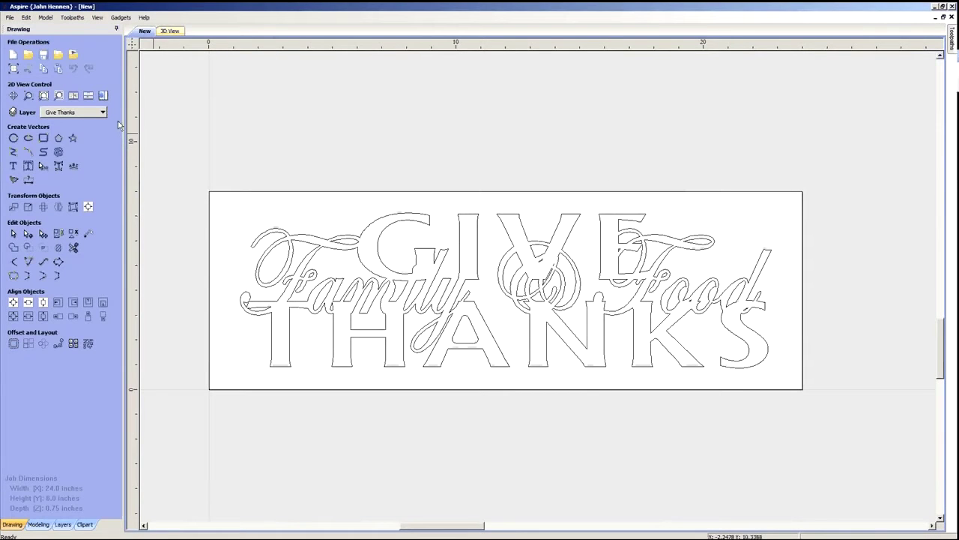
left_click(104, 113)
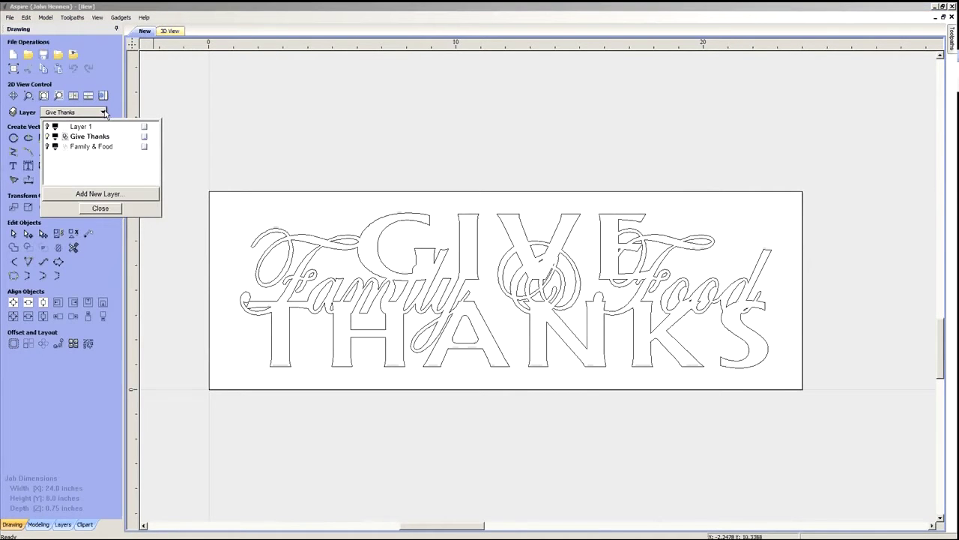
left_click(87, 147)
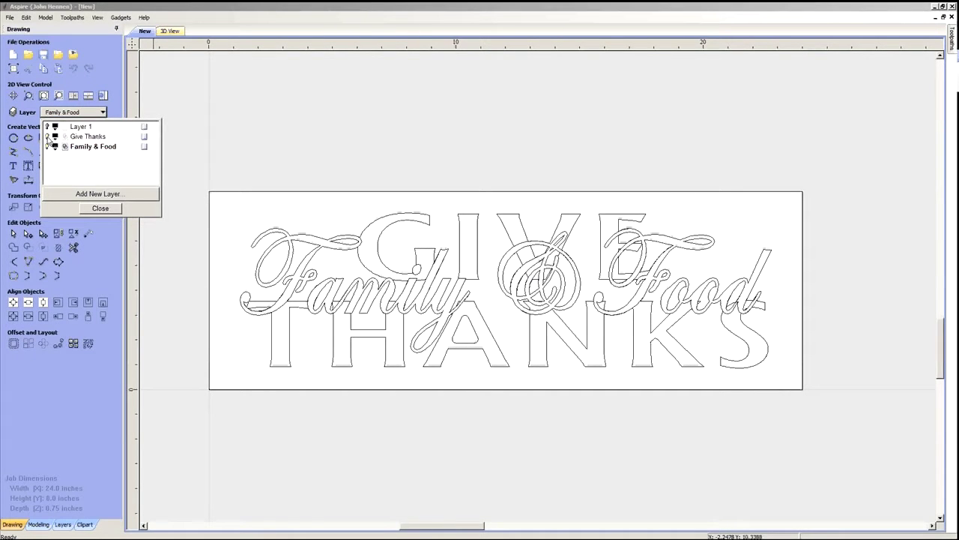
left_click(48, 137)
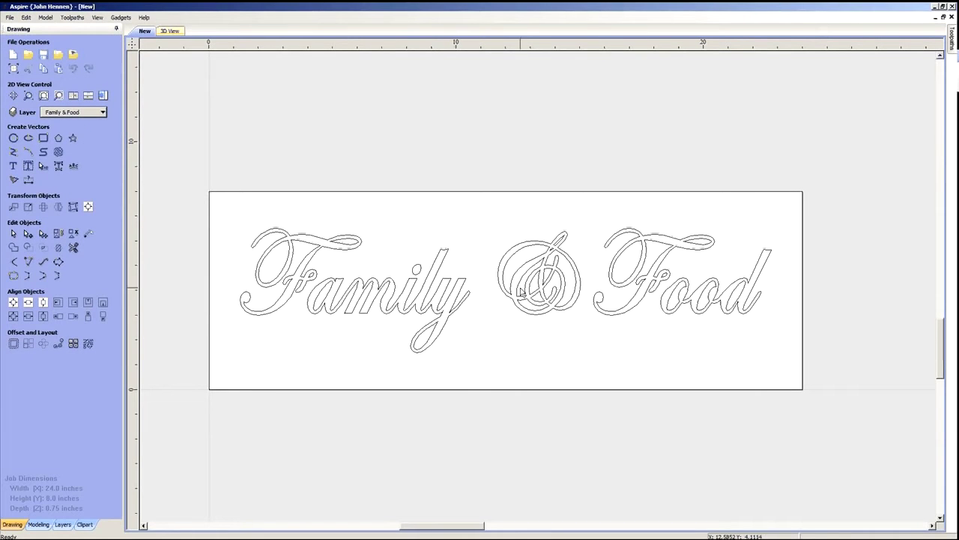
- Ungroup the welded "Family & Food" script so its parts can be selected separately
left_click(520, 292)
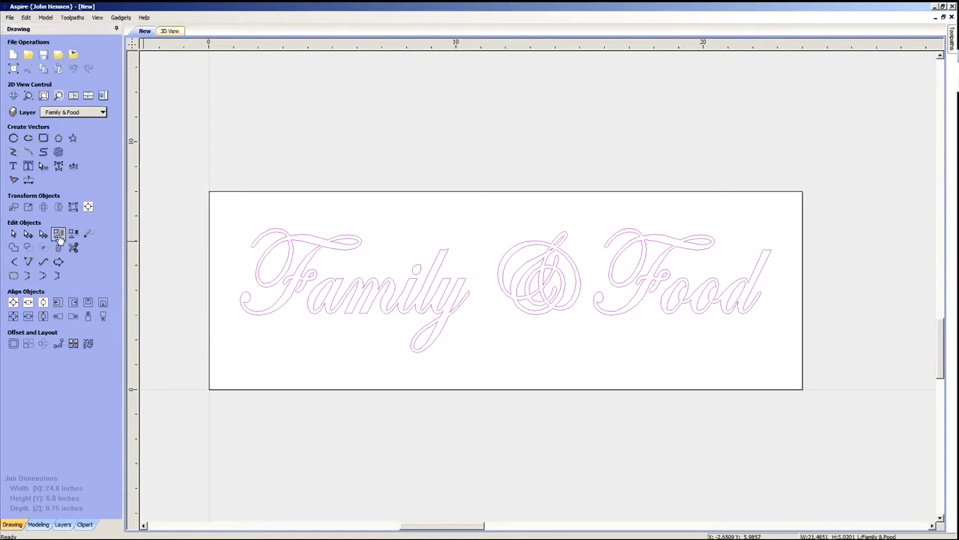
left_click(635, 446)
left_click(555, 299)
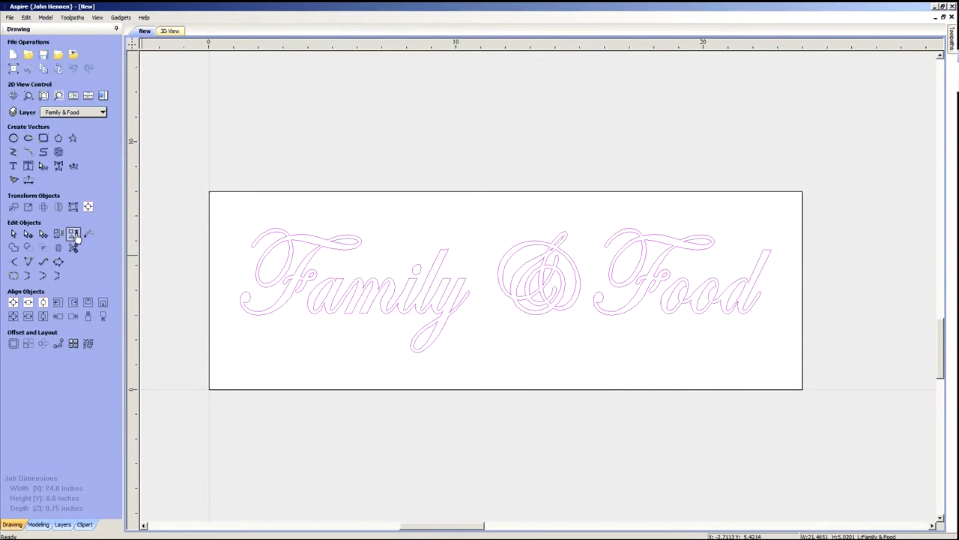
left_click(76, 235)
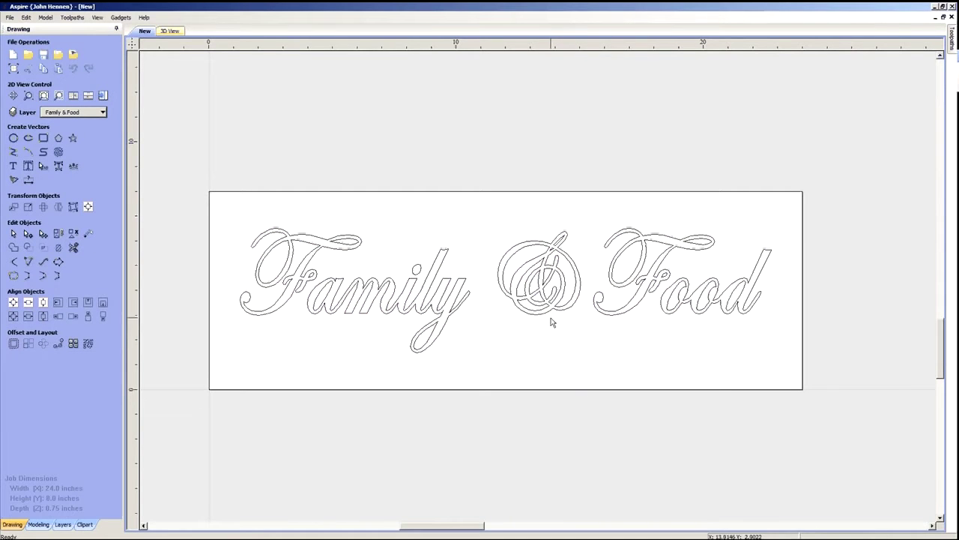
- Select all outlines of the ampersand and nudge them closer to the word "Family"
left_click_drag(490, 222, 586, 335)
key("Left")
key("Left")
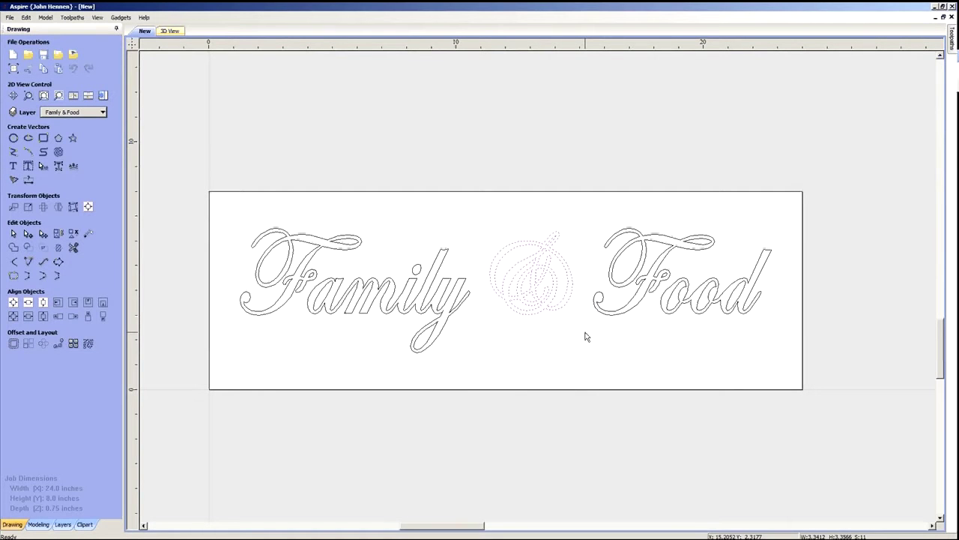
key("Left")
key("Left")
key("Left")
key("Left")
- Nudge the word "Food" closer to the ampersand and centre the whole script phrase on the sign
left_click_drag(575, 204, 799, 349)
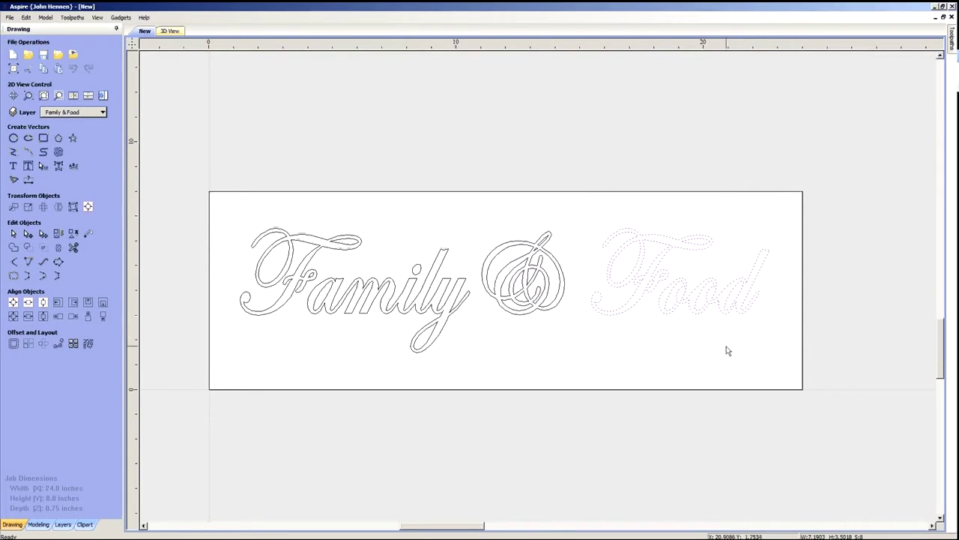
key("Left")
key("Left")
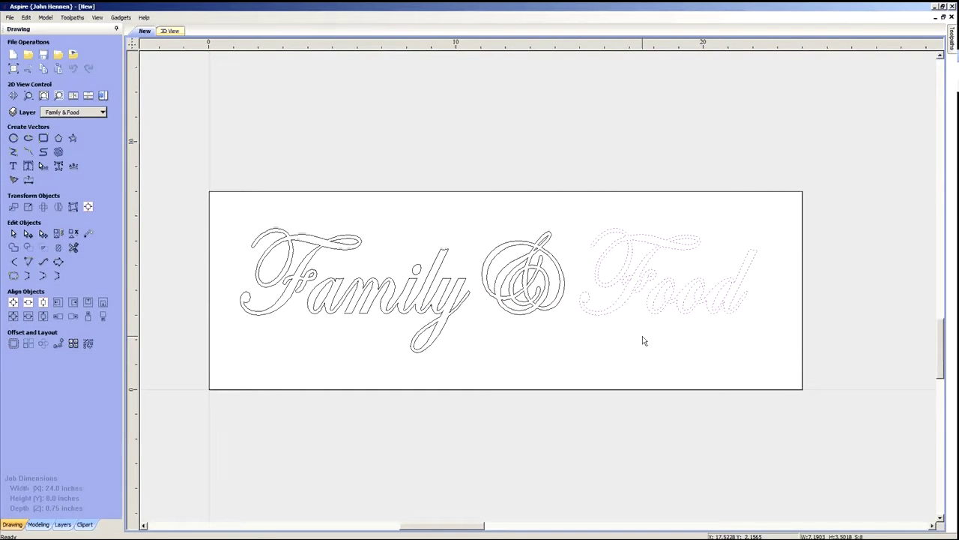
key("Left")
left_click_drag(215, 187, 814, 367)
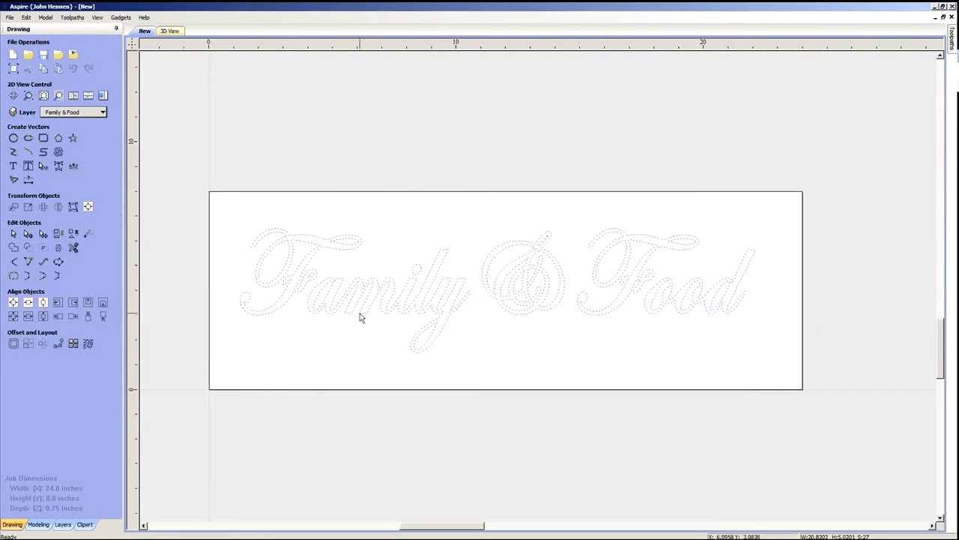
left_click(14, 302)
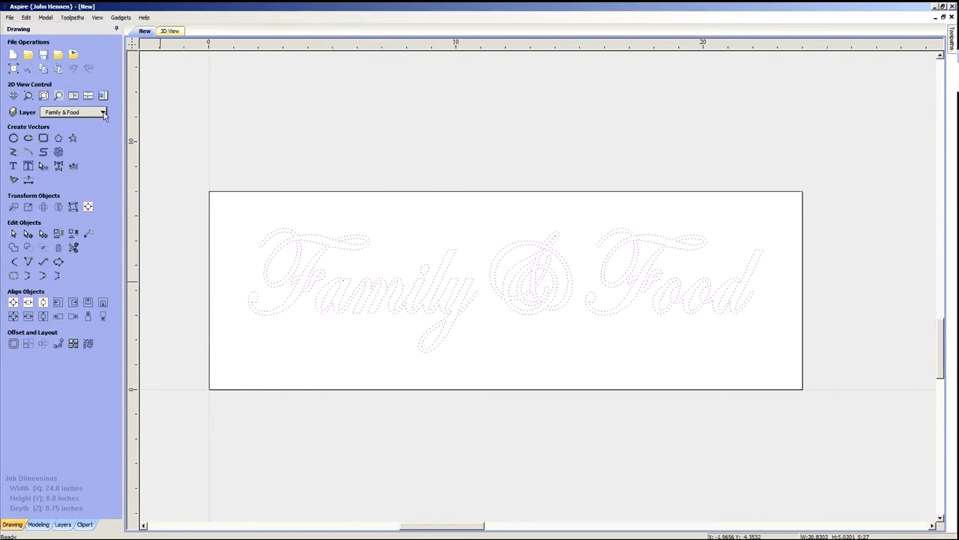
- Show the Give Thanks layer and hide the Family & Food layer
left_click(102, 112)
left_click(47, 137)
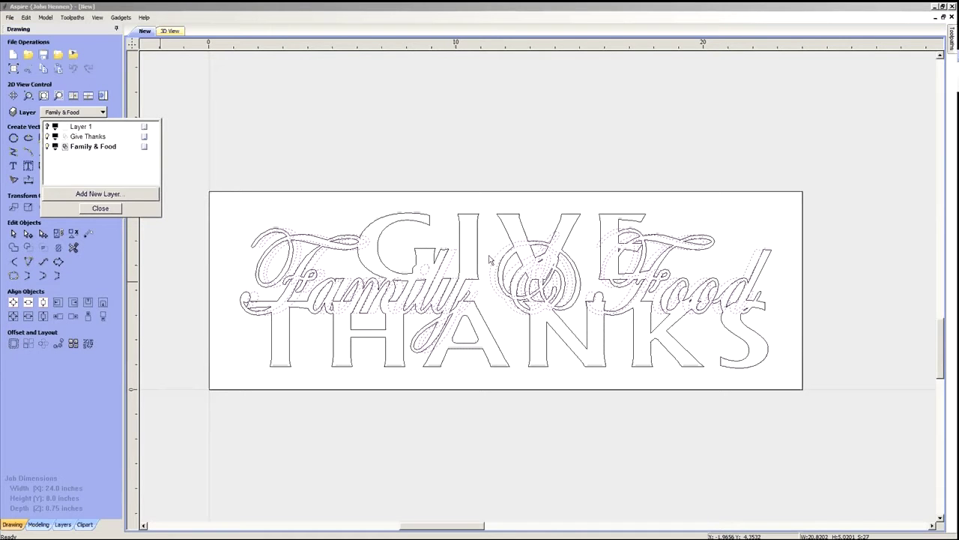
left_click(103, 111)
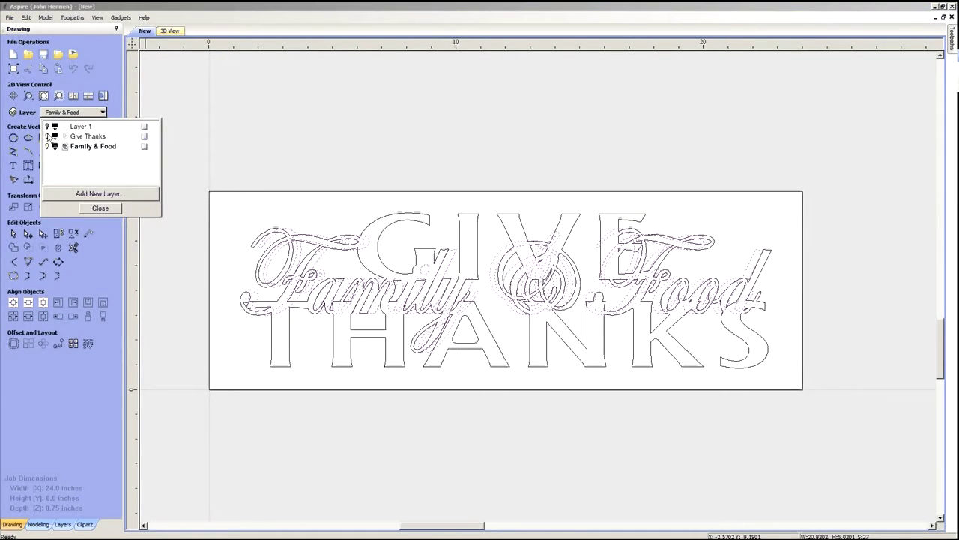
left_click(47, 146)
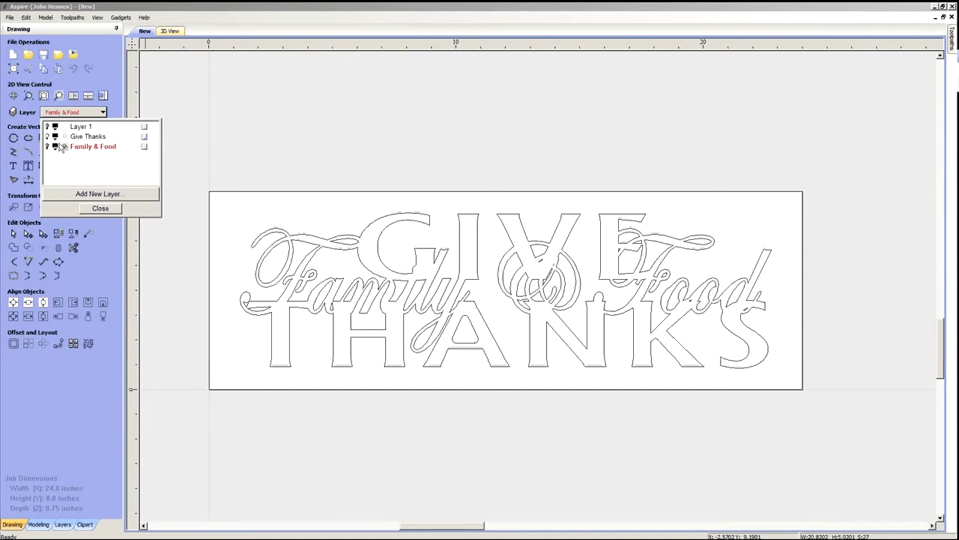
- Make Give Thanks the active layer and delete its welded, overlapping lettering
left_click(86, 137)
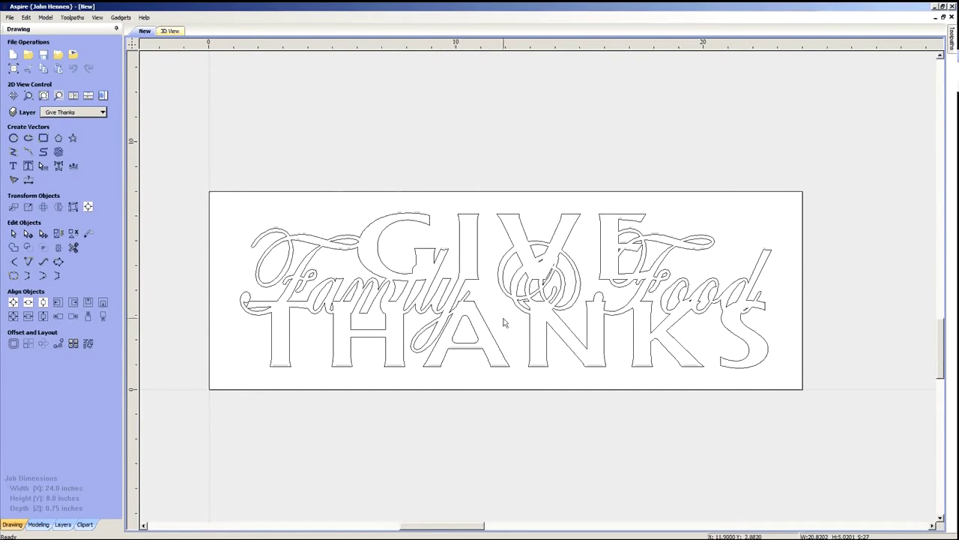
left_click_drag(773, 371, 266, 219)
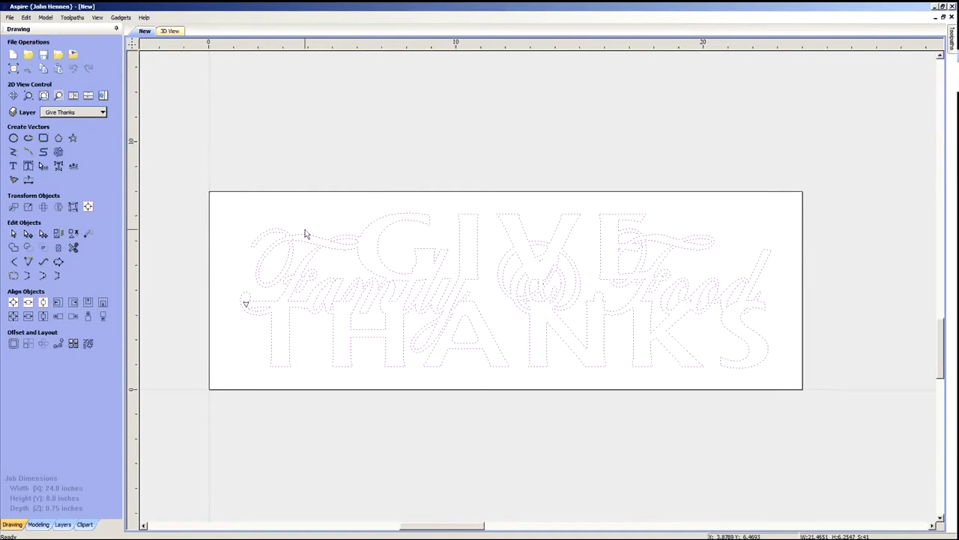
key("Delete")
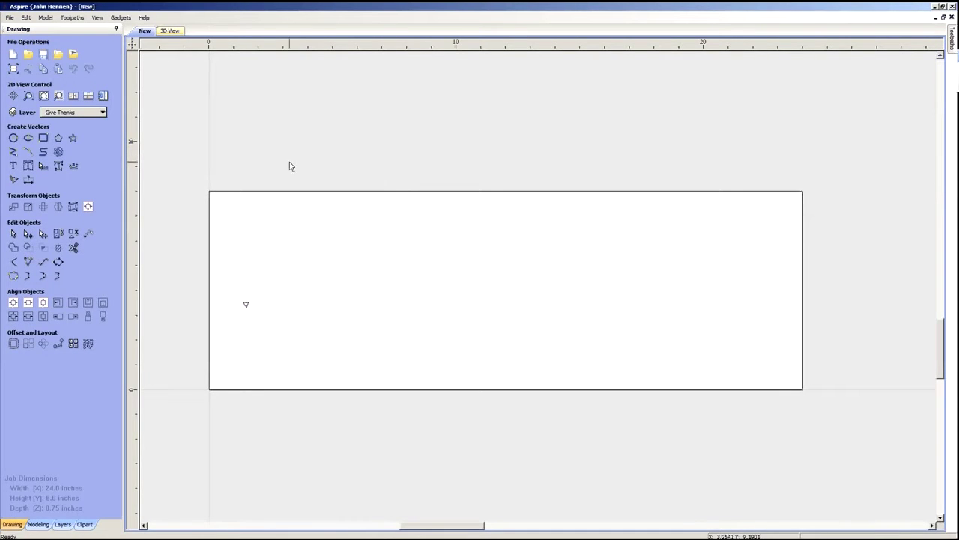
- Create centre-aligned text "GIVE" over "THANKS" in Albertus Extra Bold with a text height of 3.0 inches
left_click(17, 166)
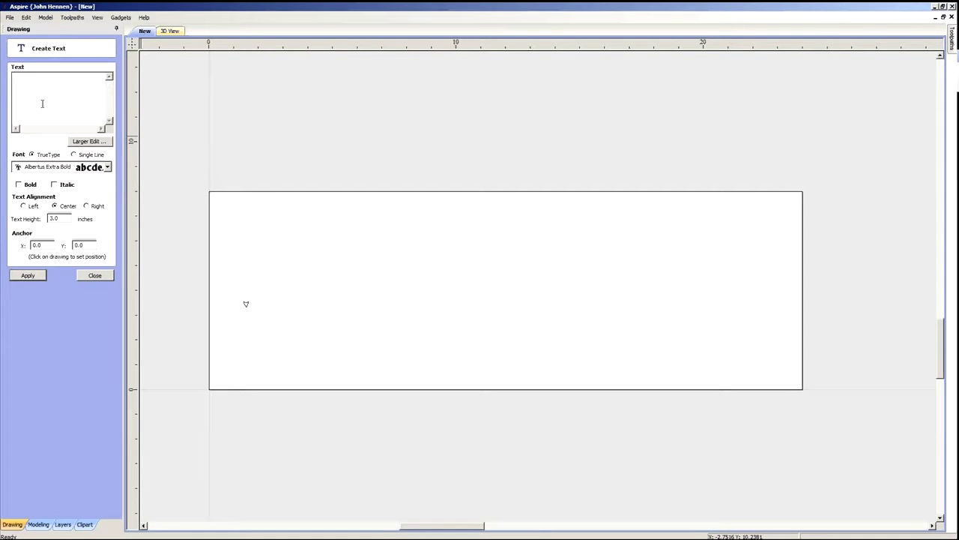
key("BackSpace")
key("BackSpace")
key("BackSpace")
left_click(30, 276)
scroll(479, 269, "down", 3)
scroll(480, 268, "down", 1)
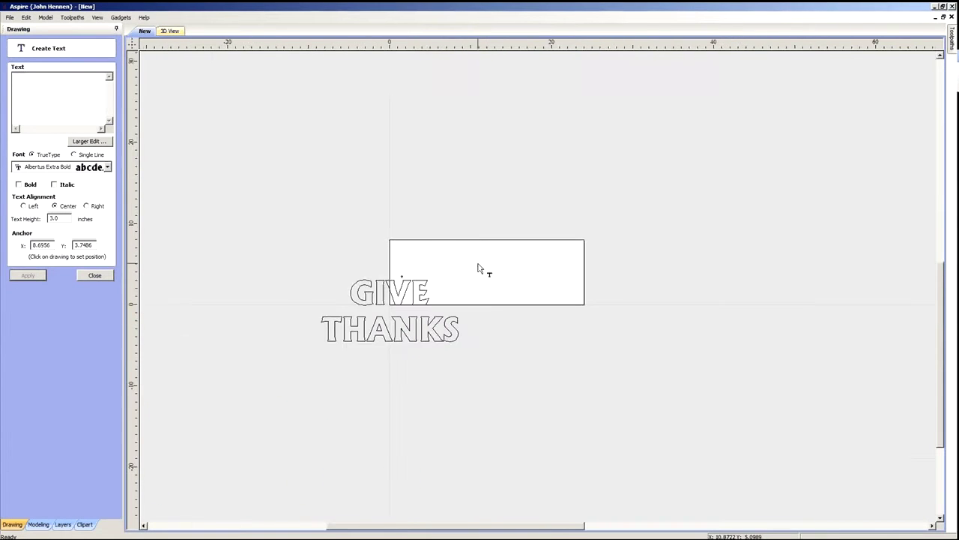
- Place the GIVE THANKS text on the sign and keep a spare copy below the sign
left_click(412, 322)
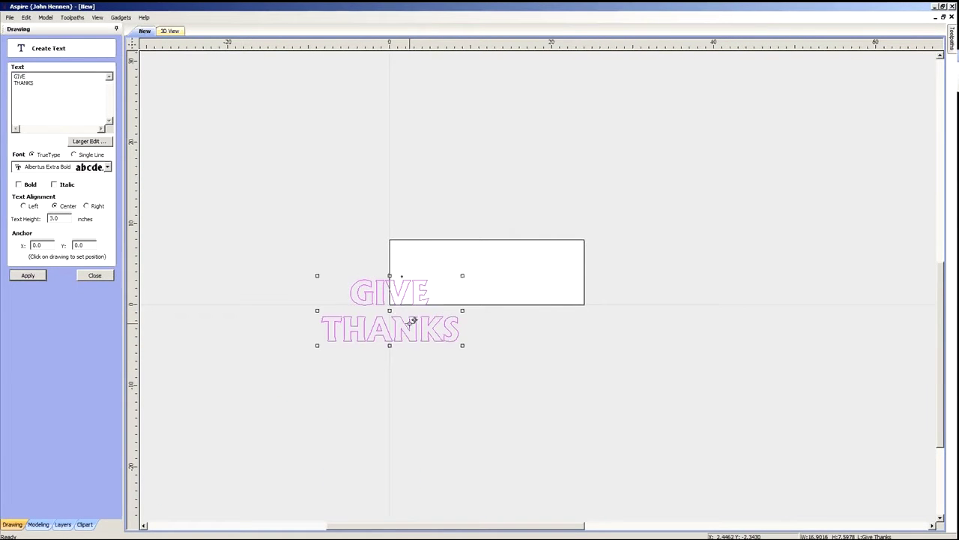
left_click_drag(395, 317, 473, 278)
scroll(443, 320, "up", 2)
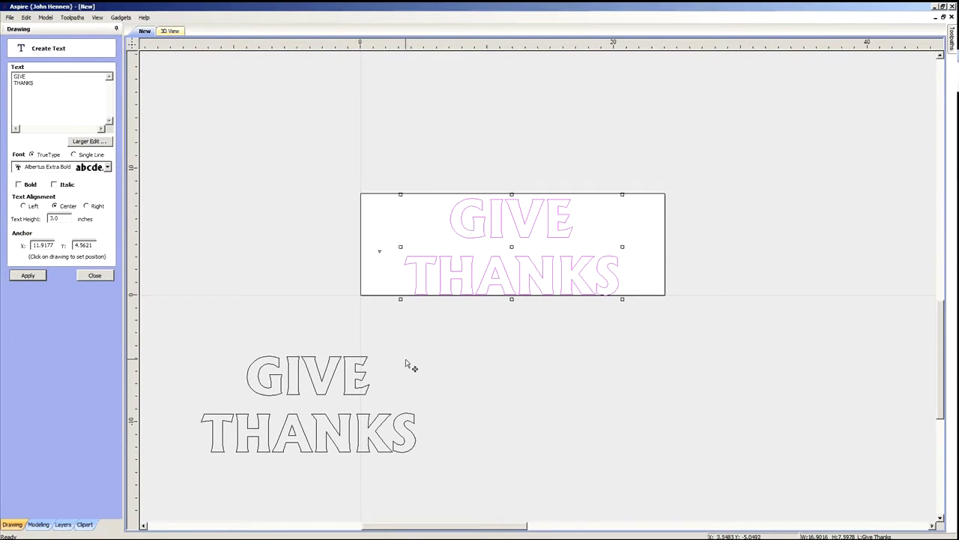
left_click(92, 276)
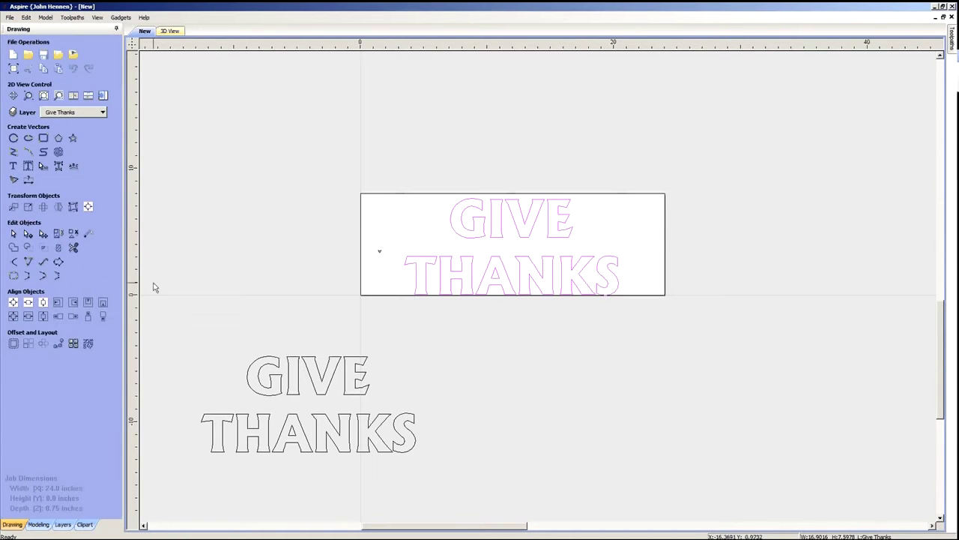
- Convert the GIVE THANKS text on the sign to curves
scroll(379, 253, "up", 2)
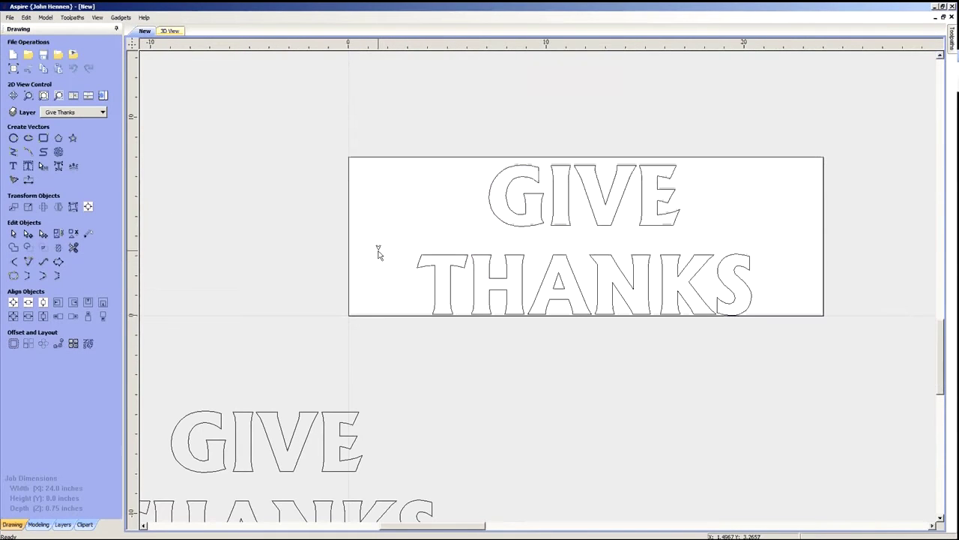
scroll(378, 281, "down", 2)
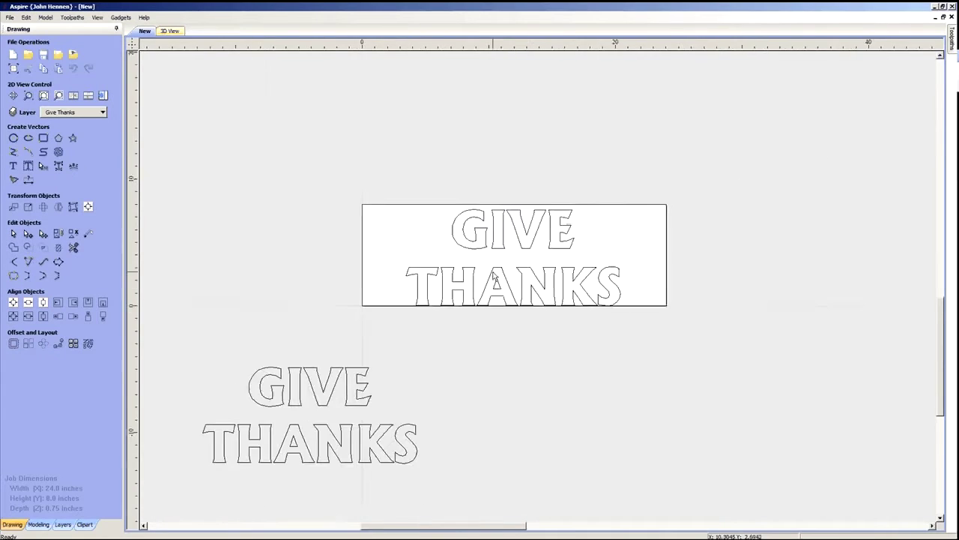
scroll(509, 241, "up", 2)
right_click(507, 240)
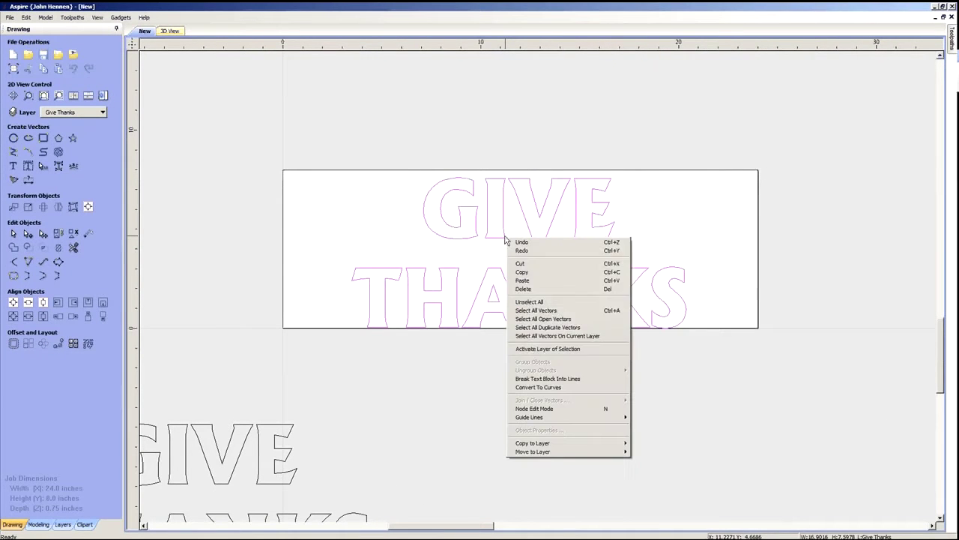
left_click(547, 387)
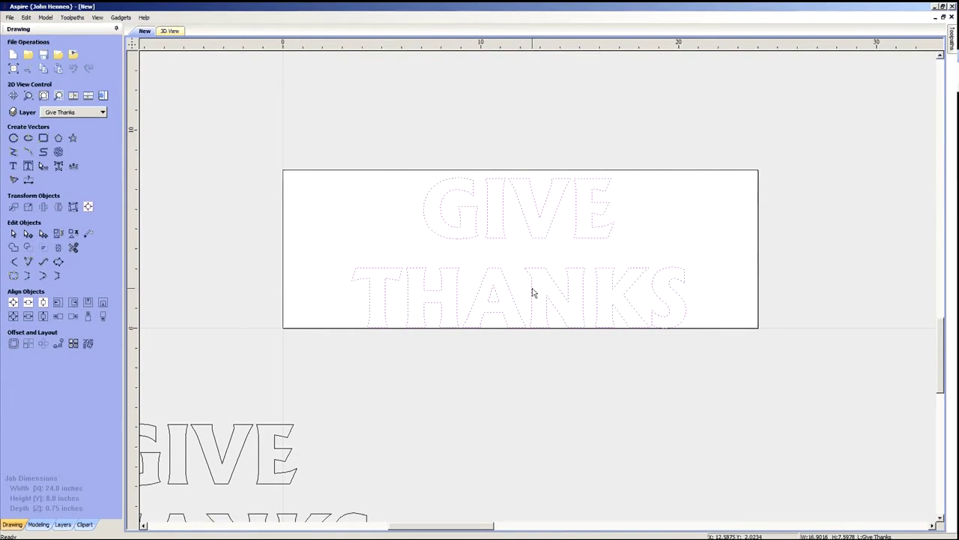
- Move the word "GIVE" straight down to tighten the gap above "THANKS"
left_click(425, 251)
left_click_drag(403, 152, 642, 257)
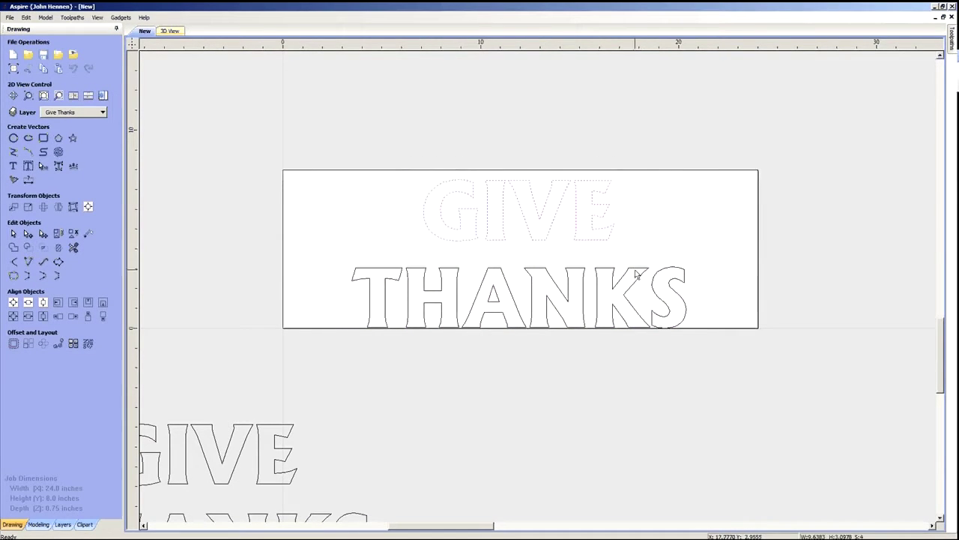
key("Down")
key("Down")
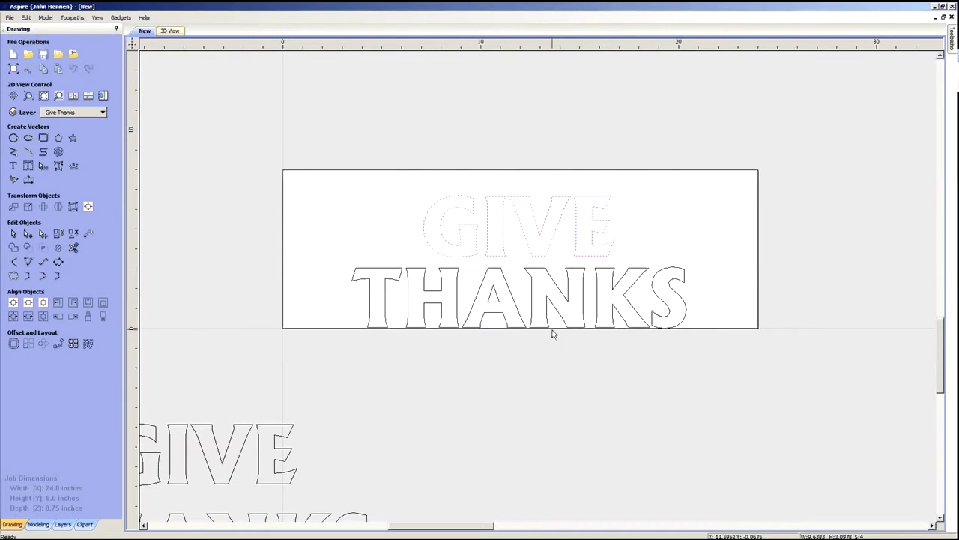
key("Down")
left_click(525, 366)
- Stretch both words horizontally to about 22.95 inches wide and centre them on the sign
left_click_drag(320, 177, 722, 358)
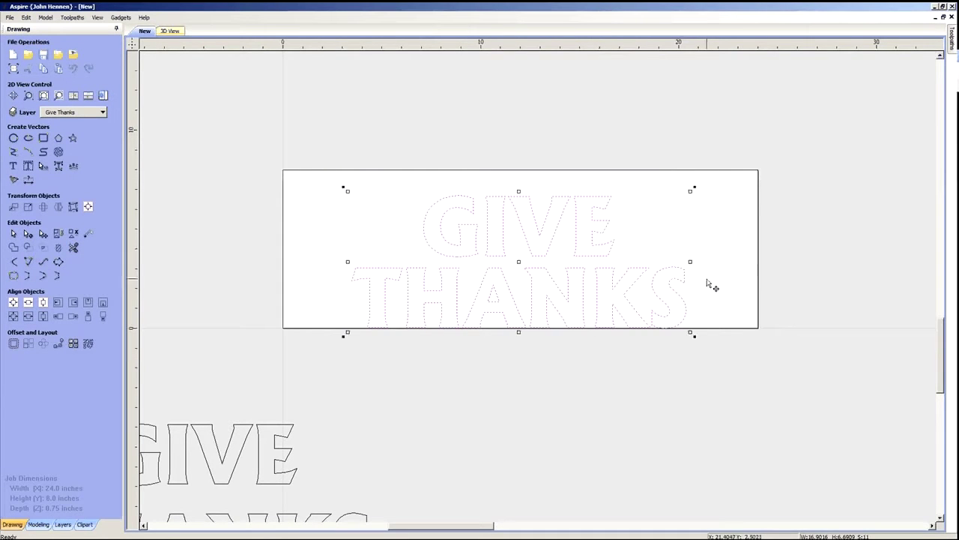
left_click_drag(690, 261, 810, 261)
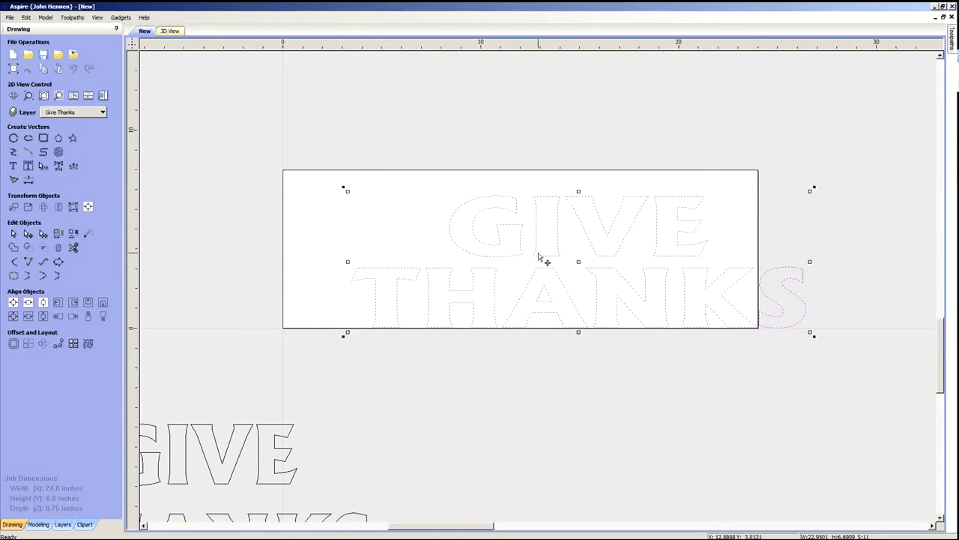
left_click(13, 302)
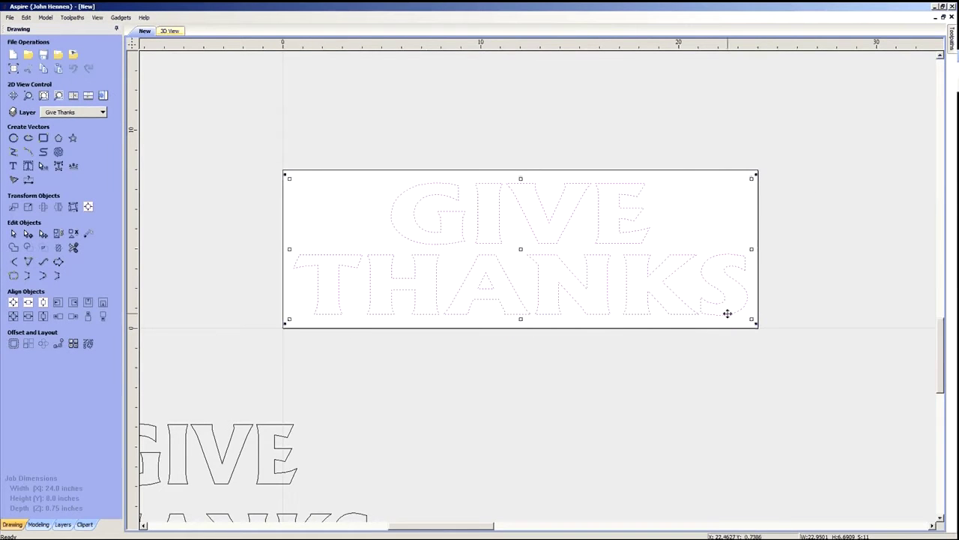
- Scale the GIVE THANKS lettering down to about 22.13 by 6.51 inches and centre it on the sign again
left_click(742, 254)
left_click_drag(516, 191, 514, 195)
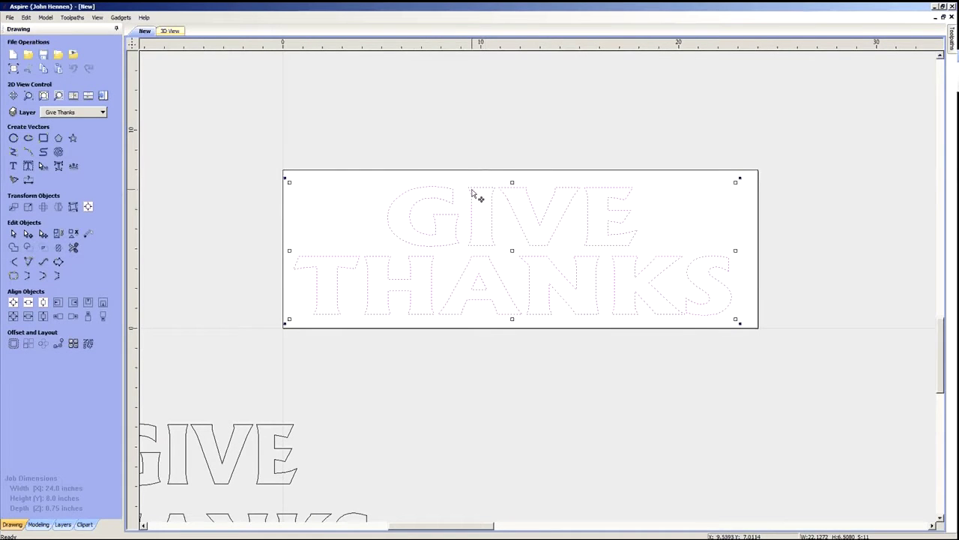
left_click(12, 302)
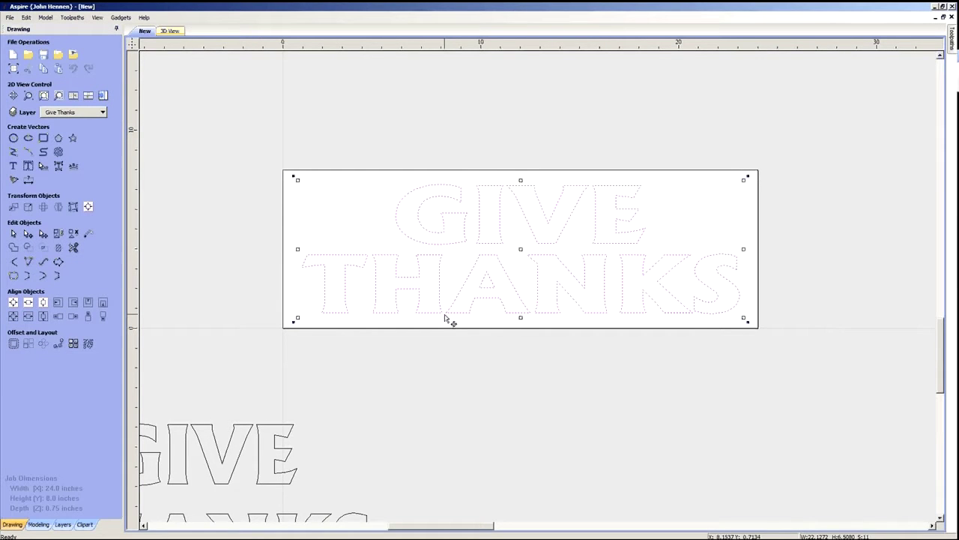
left_click(460, 370)
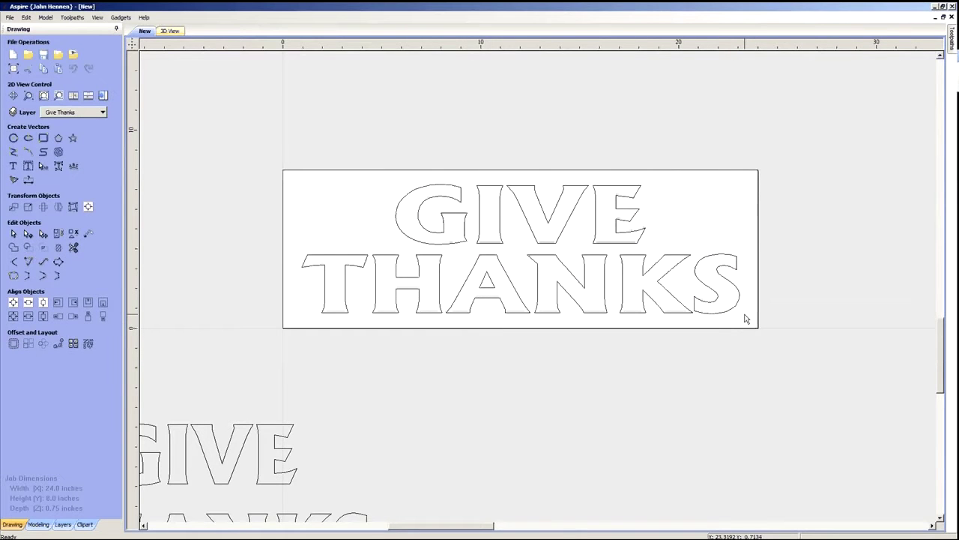
- Show the Family & Food layer over the GIVE THANKS lettering to compare their sizes
left_click_drag(744, 316, 346, 204)
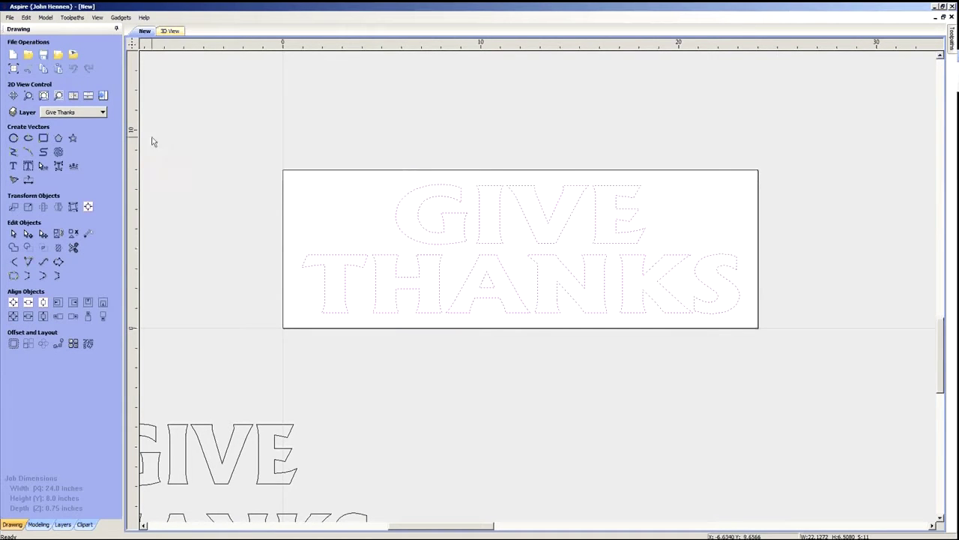
left_click(103, 113)
left_click(48, 147)
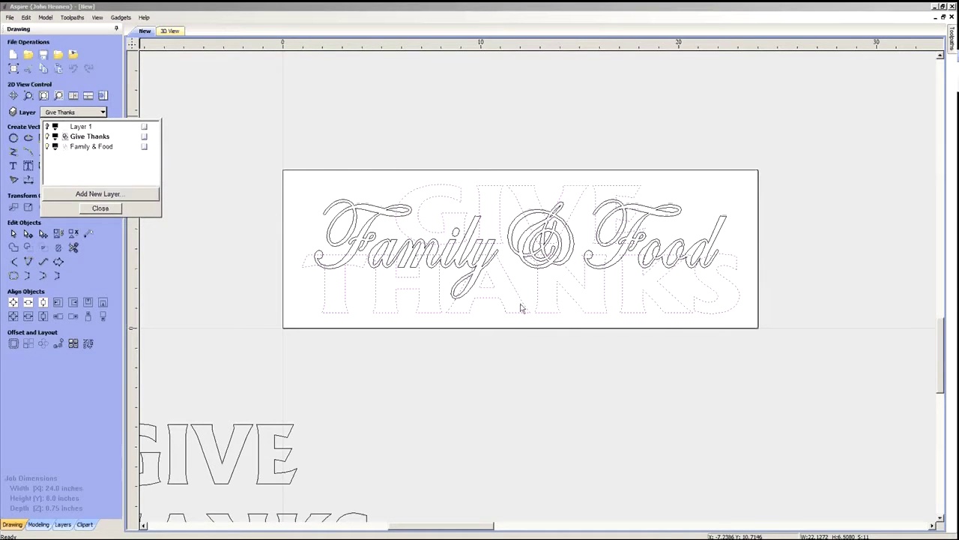
left_click(517, 349)
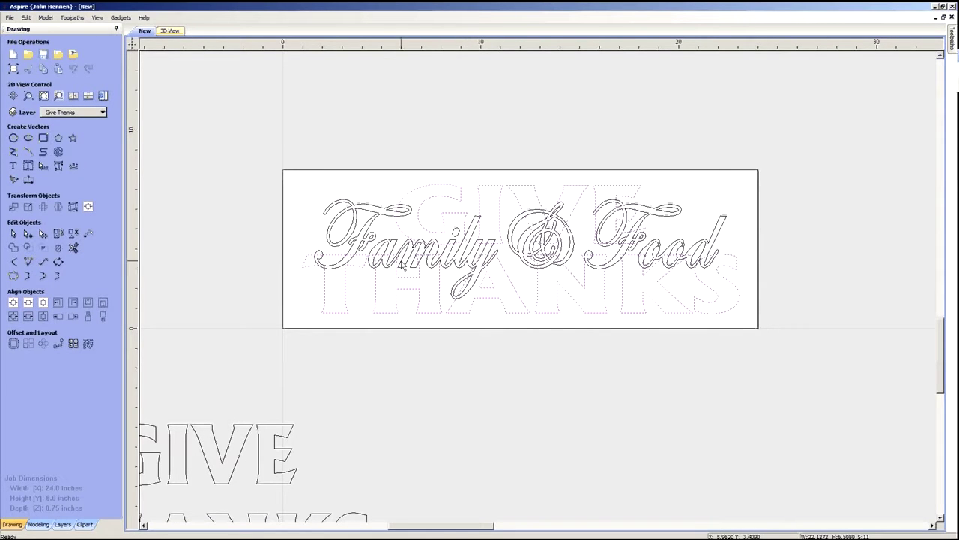
left_click(405, 249)
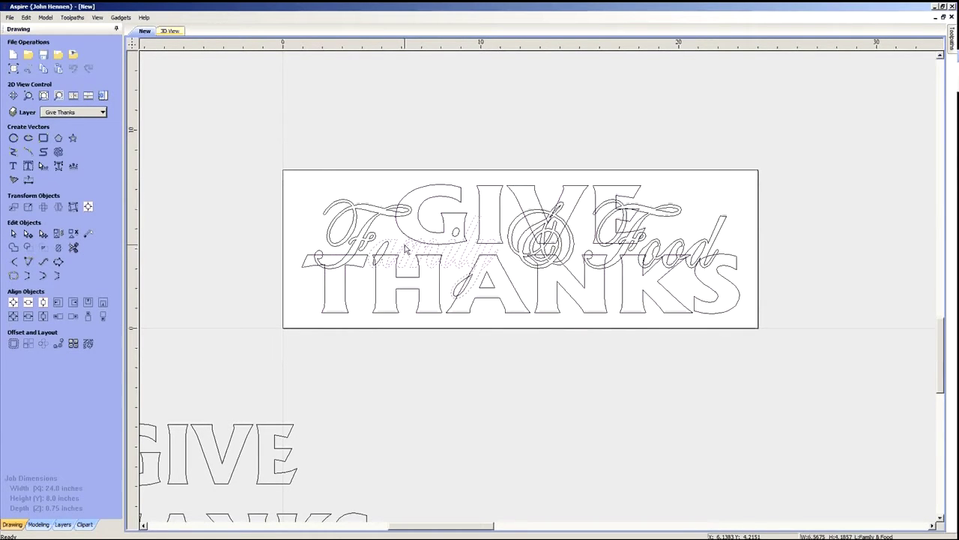
left_click(404, 332)
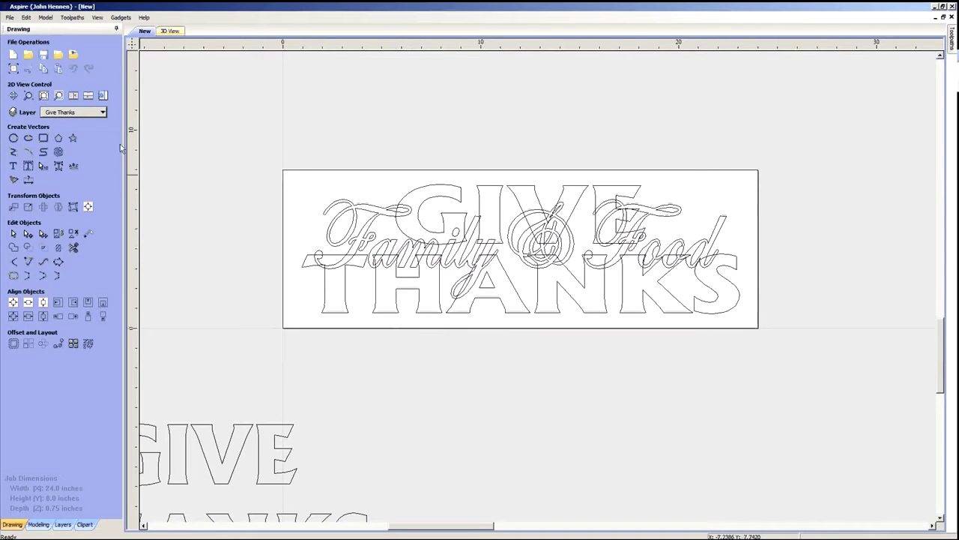
- Hide the Give Thanks layer, leaving the Family & Food script on the sign
left_click(103, 112)
left_click(48, 136)
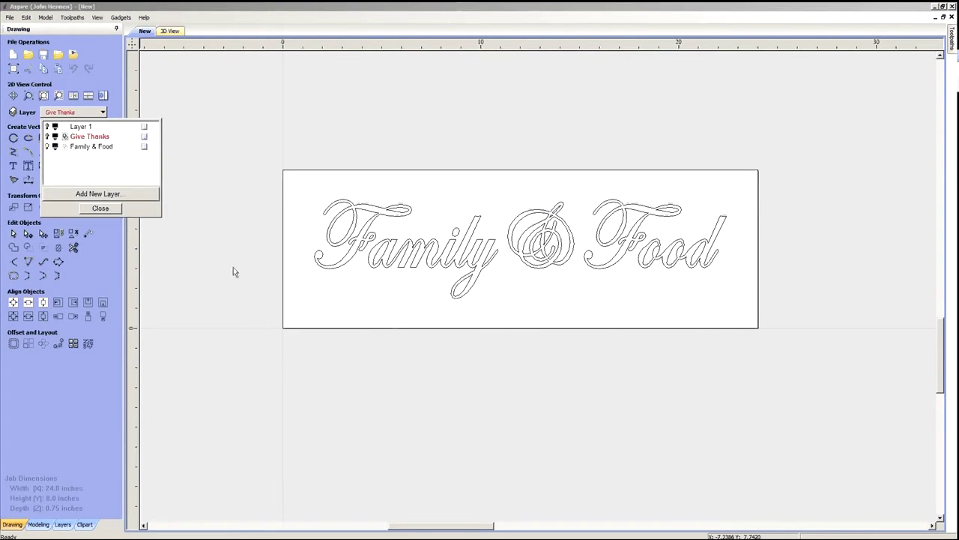
left_click(100, 208)
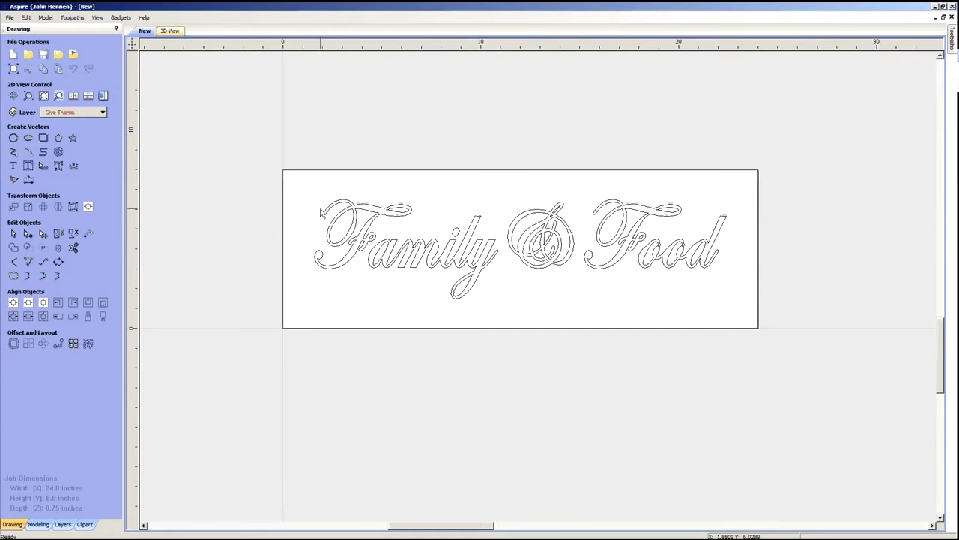
- Try scaling the whole Family & Food script up to about 23.40 by 5.64 inches, centred on the sign
left_click_drag(421, 241, 752, 315)
left_click(14, 302)
left_click(765, 309)
key("ctrl+z")
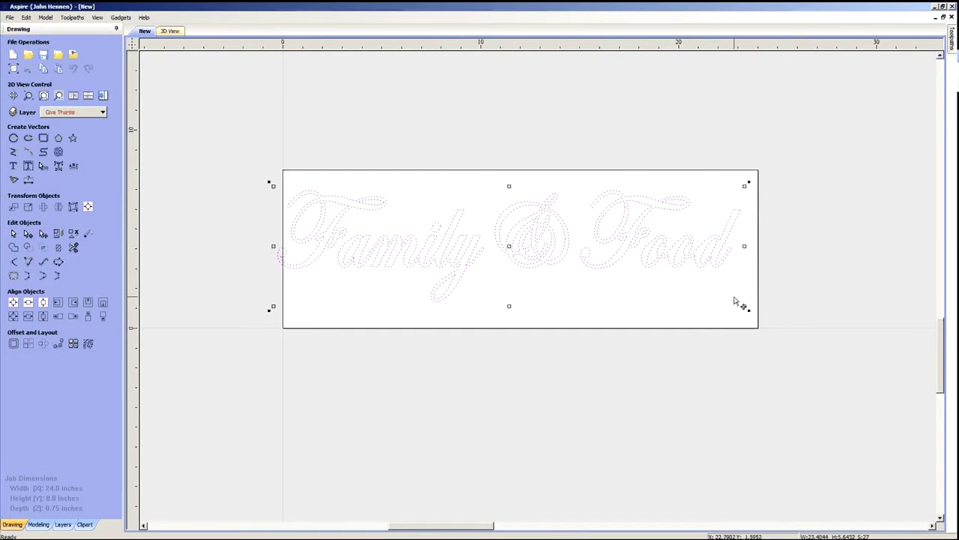
left_click(14, 302)
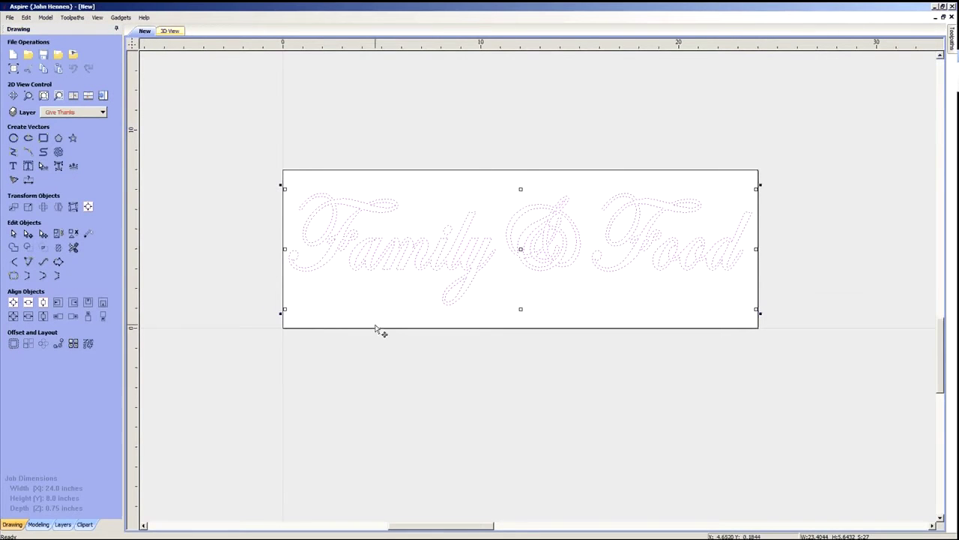
left_click_drag(757, 304, 733, 304)
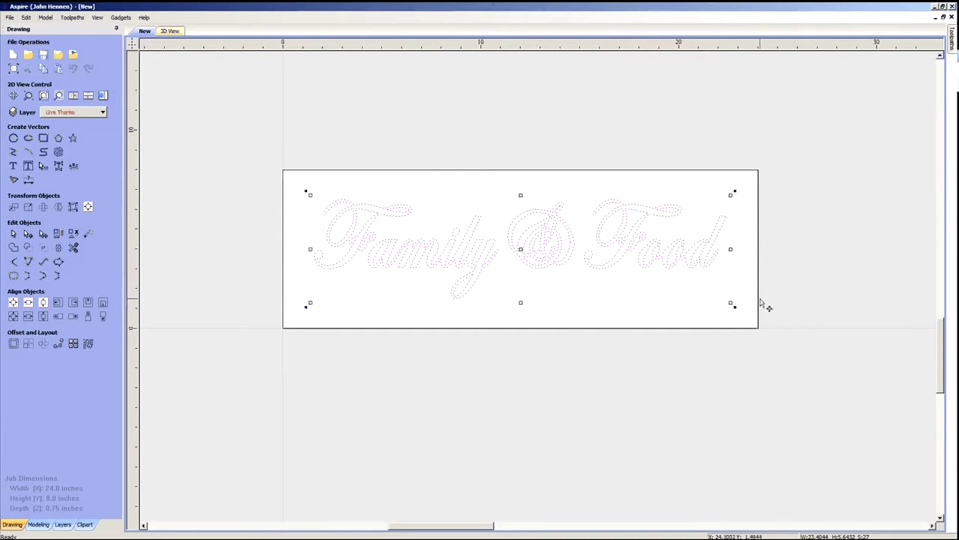
- Stretch the Family & Food script to about 21.87 by 5.65 inches and centre it on the sign
left_click(739, 248)
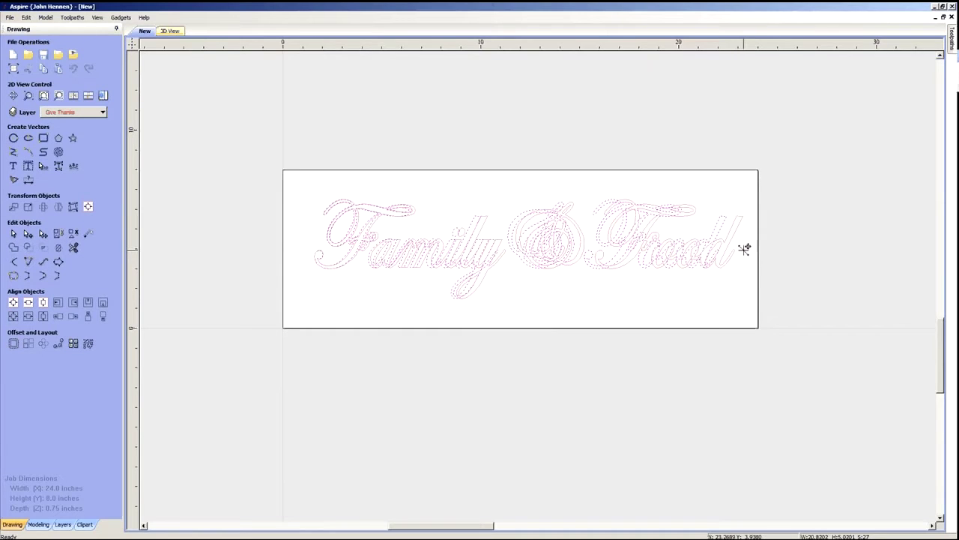
left_click(744, 251)
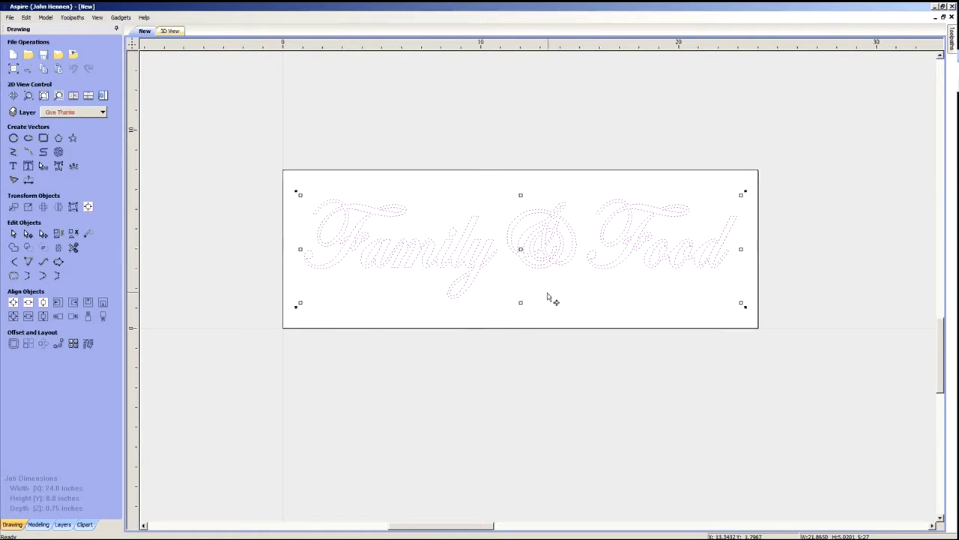
left_click_drag(520, 303, 523, 317)
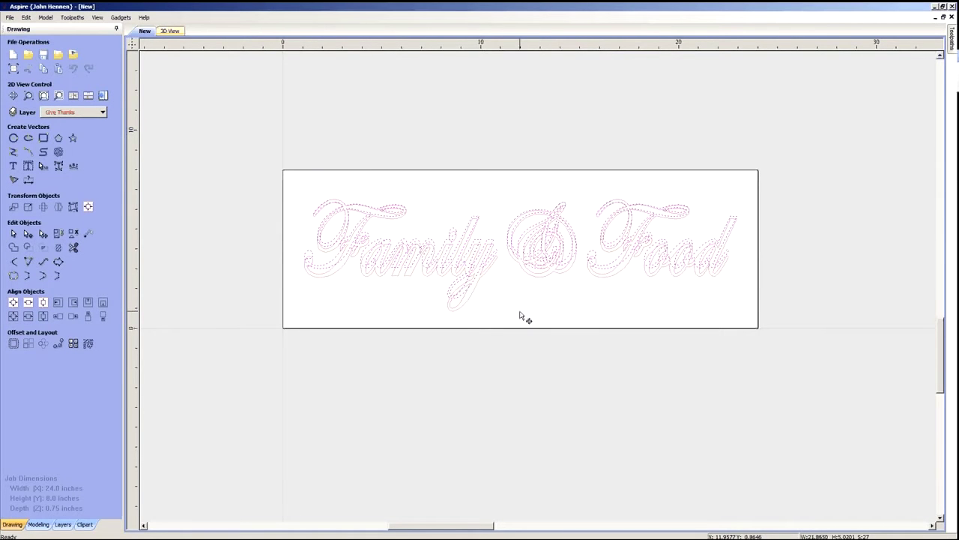
left_click(12, 302)
- Show the Give Thanks layer again and check how the script overlaps the block lettering
left_click(101, 113)
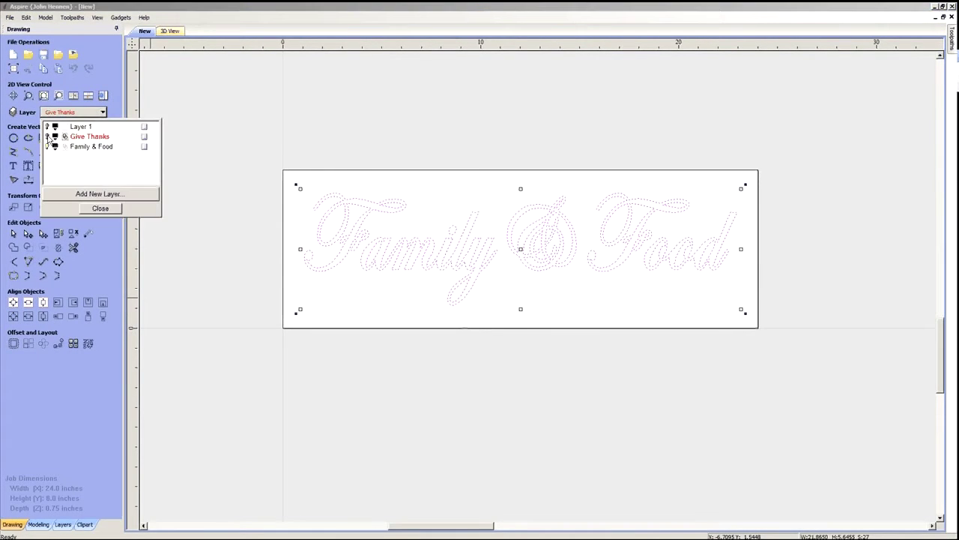
left_click(47, 136)
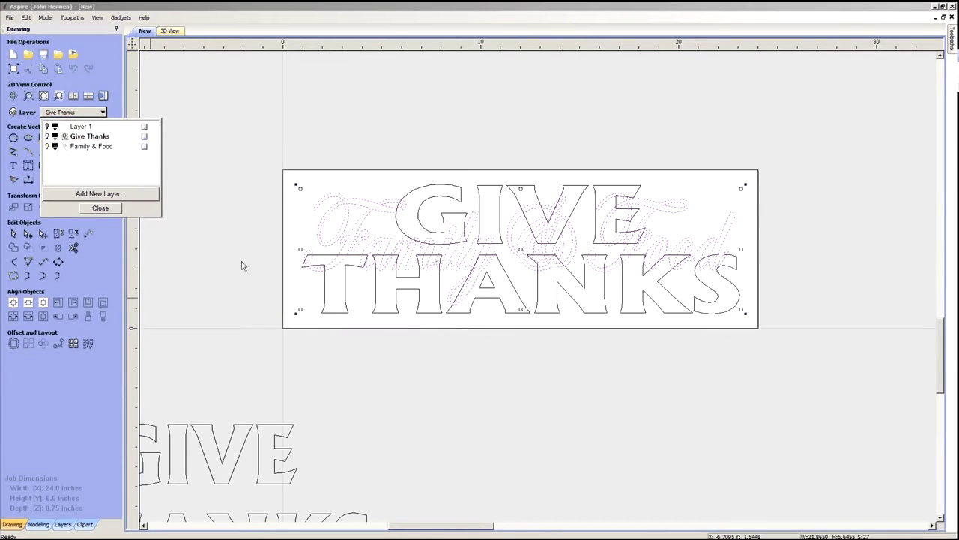
left_click(514, 358)
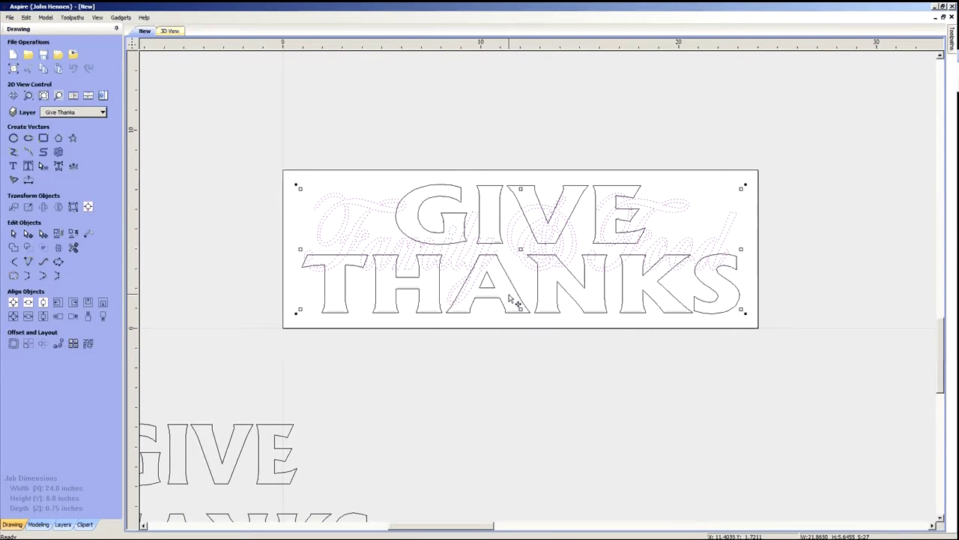
left_click(522, 358)
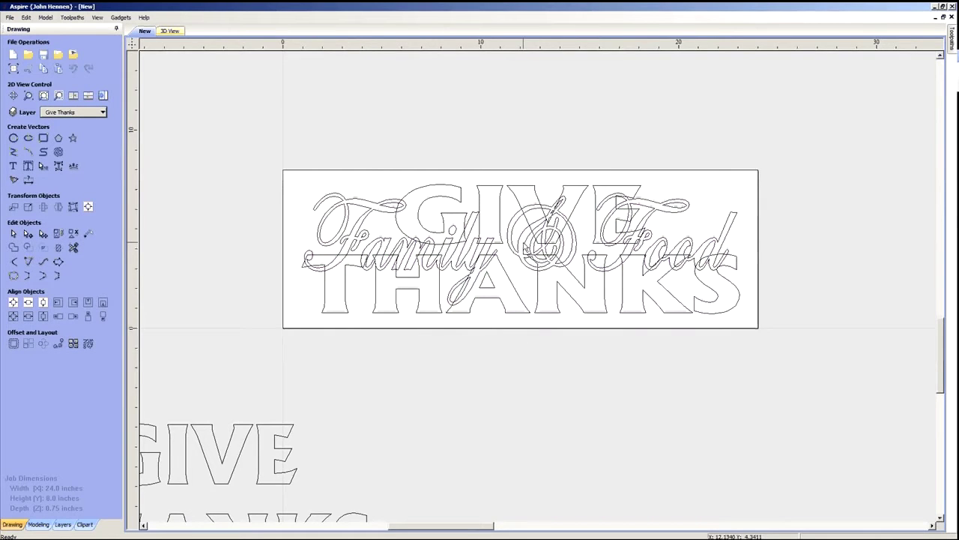
scroll(525, 247, "up", 1)
scroll(523, 246, "up", 1)
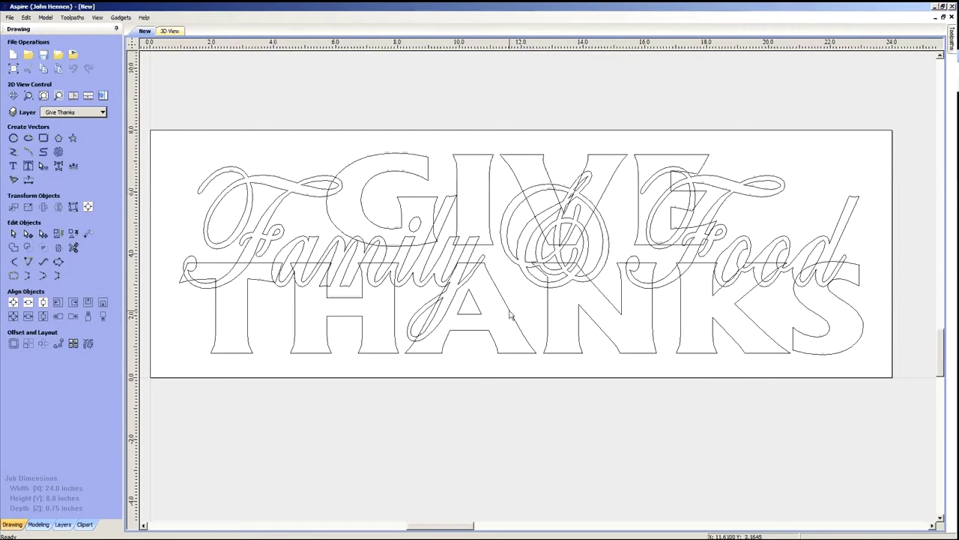
scroll(510, 288, "down", 2)
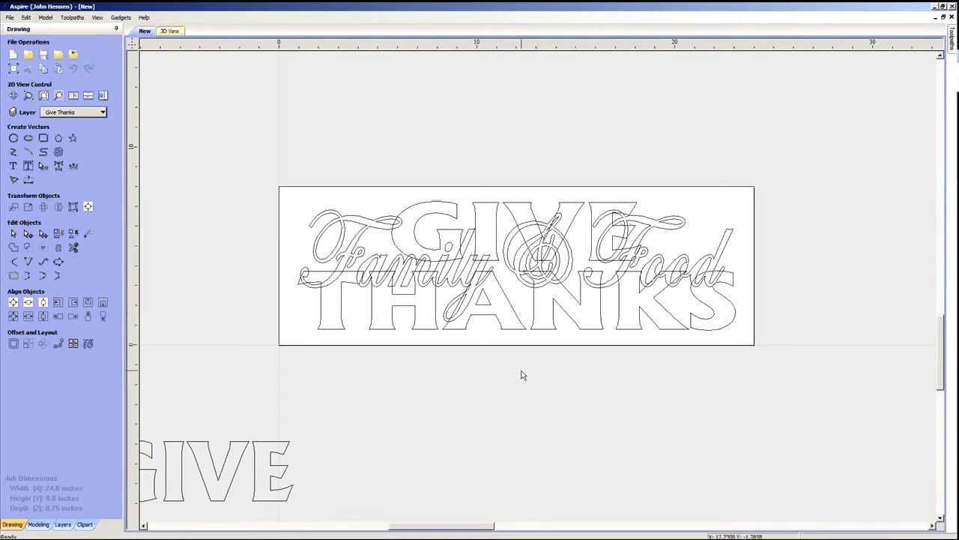
scroll(514, 281, "up", 1)
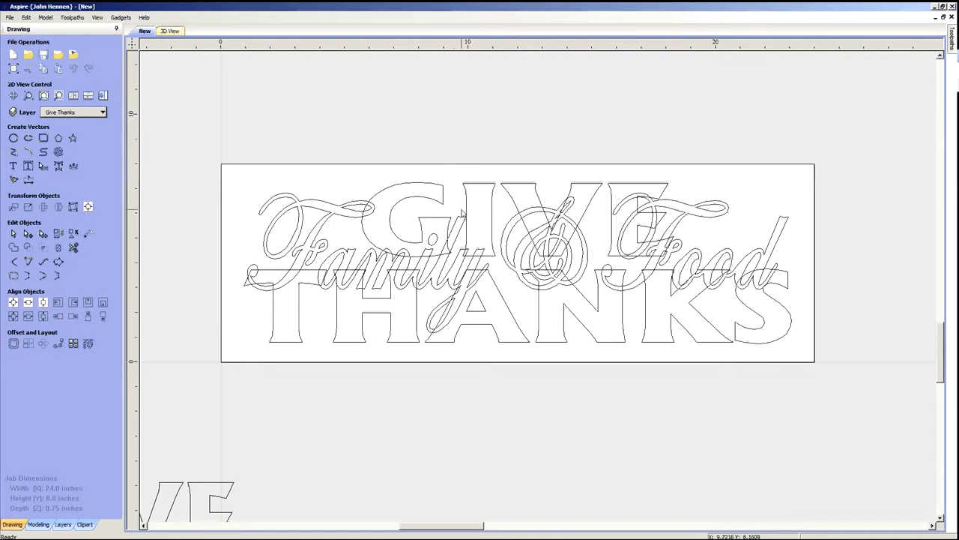
scroll(494, 273, "down", 1)
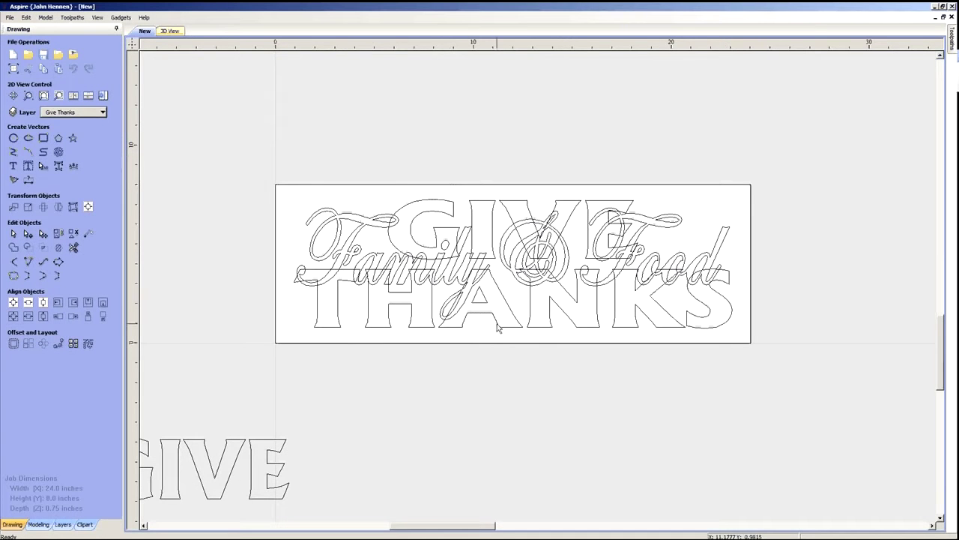
- Group all the Family & Food script vectors with the Give Thanks layer hidden
left_click(102, 112)
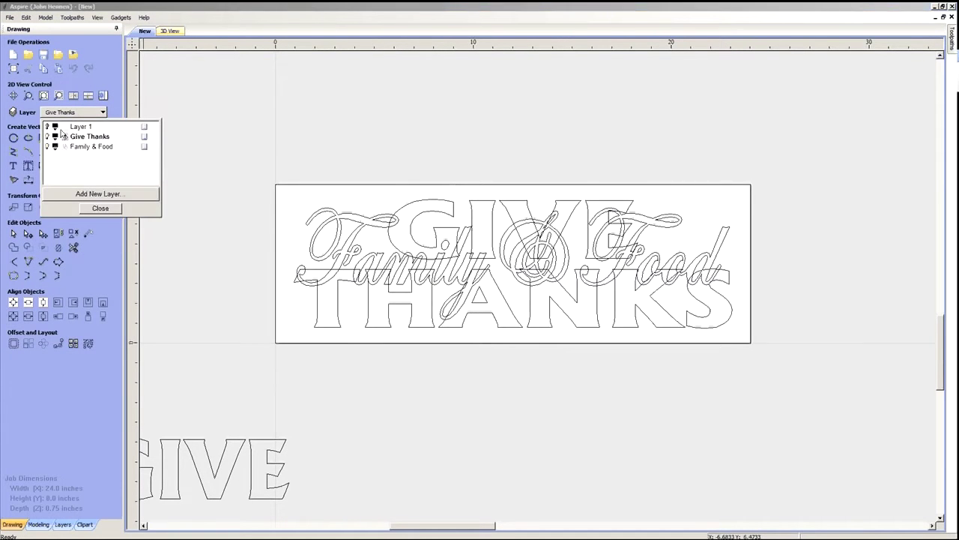
left_click(46, 137)
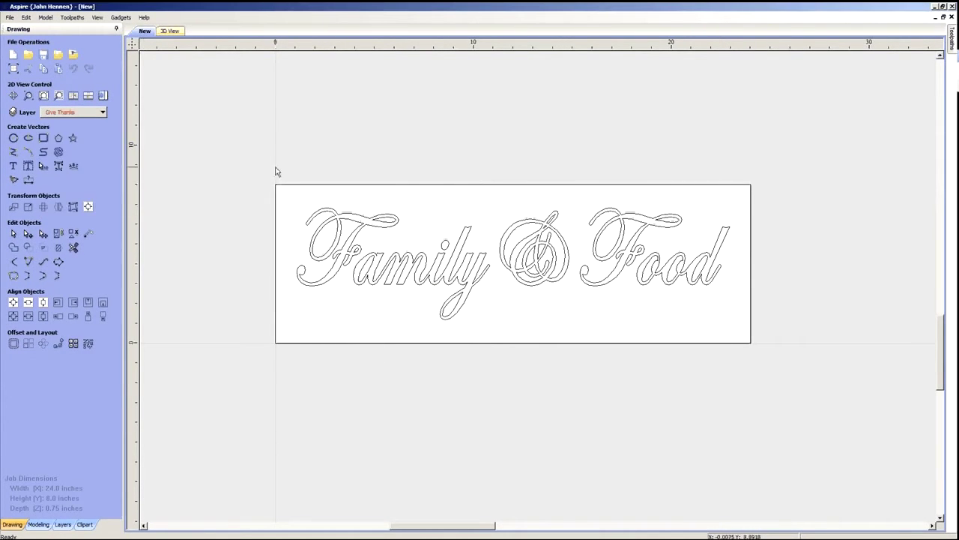
left_click_drag(293, 171, 752, 332)
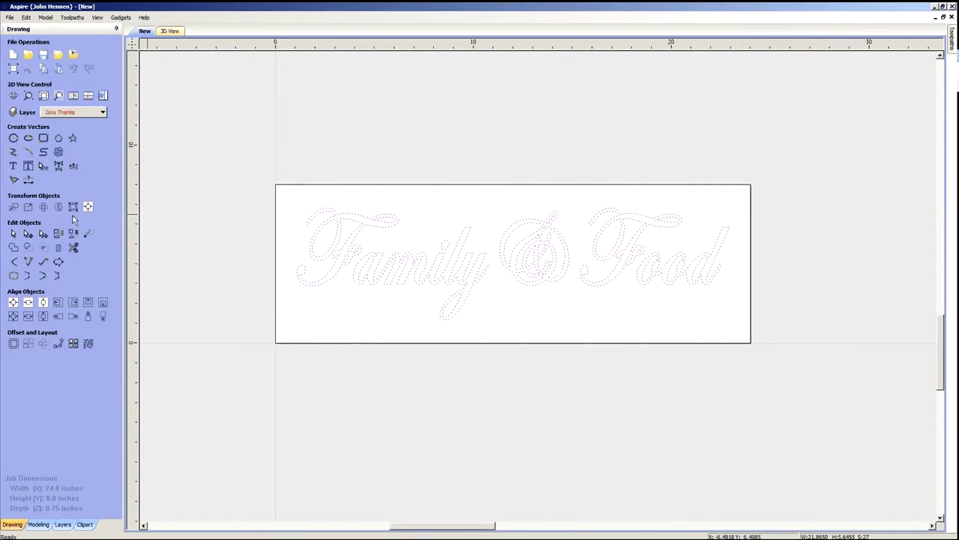
left_click(58, 233)
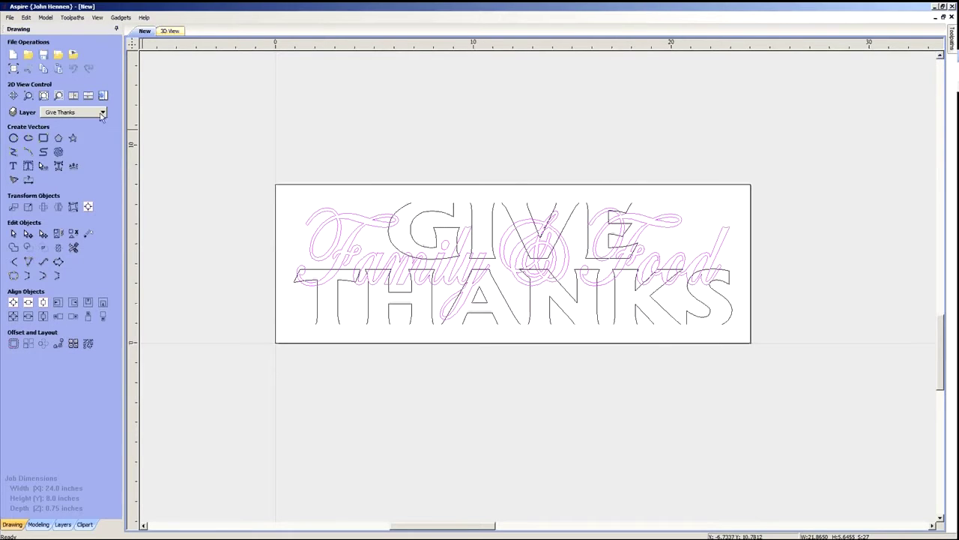
- Switch the Give Thanks and Family & Food layers off and back on to check what each contains
left_click(102, 112)
left_click(47, 137)
left_click(47, 147)
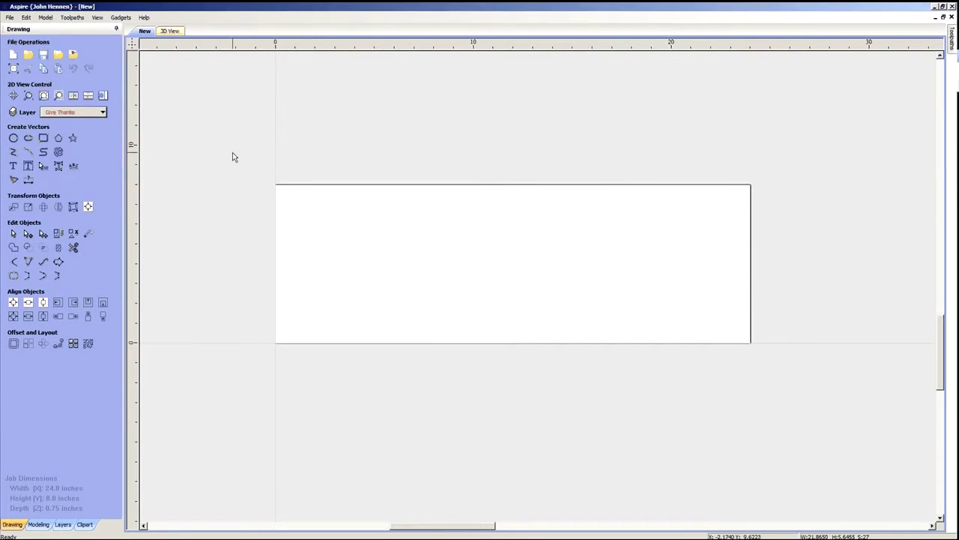
left_click(102, 112)
left_click(46, 137)
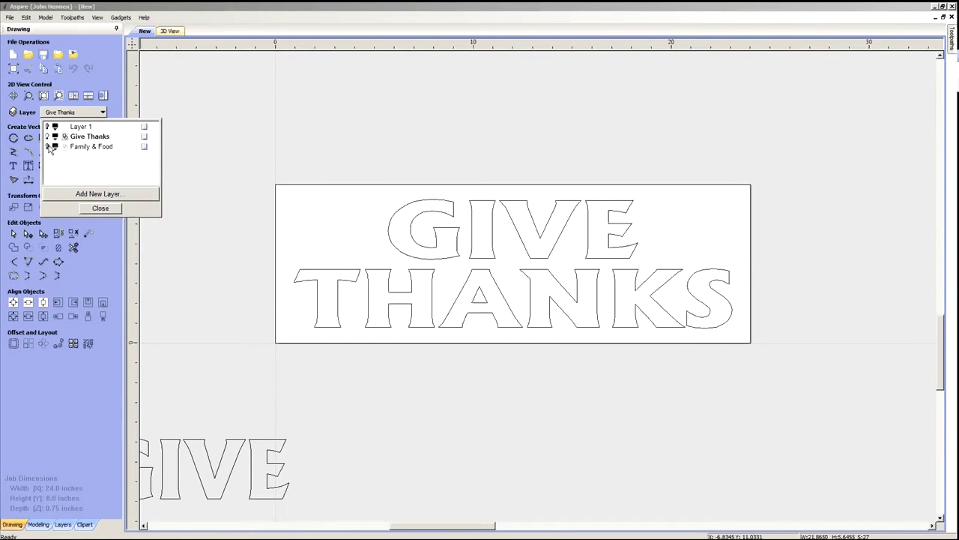
left_click(48, 147)
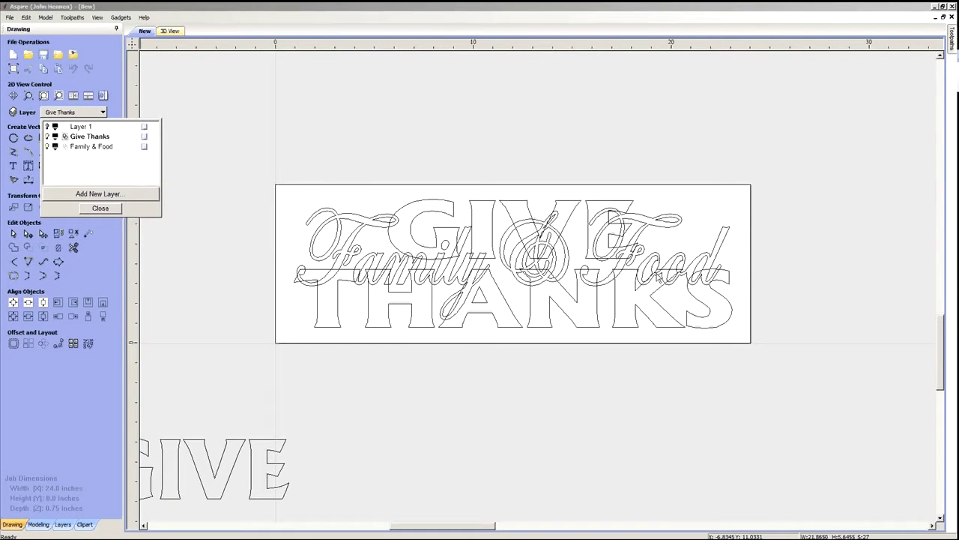
- Make Family & Food the active layer, hide the Give Thanks layer and select all the script vectors
left_click(93, 146)
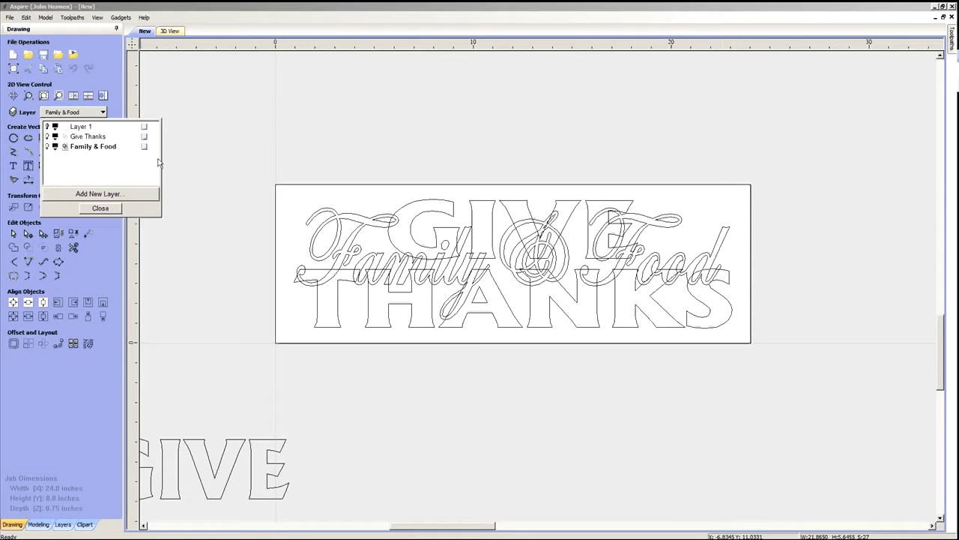
left_click(48, 136)
left_click(99, 209)
left_click_drag(251, 197, 814, 330)
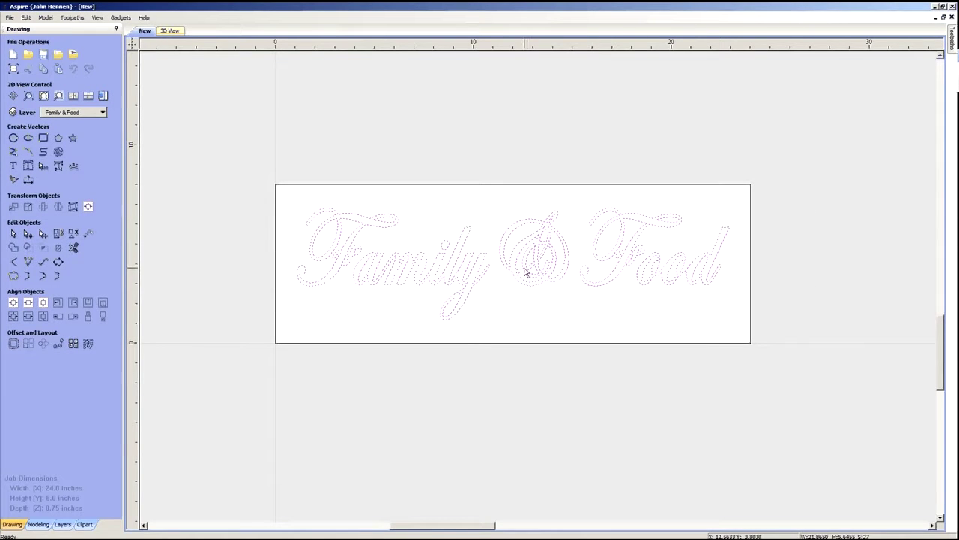
right_click(367, 259)
mouse_move(428, 459)
left_click(506, 468)
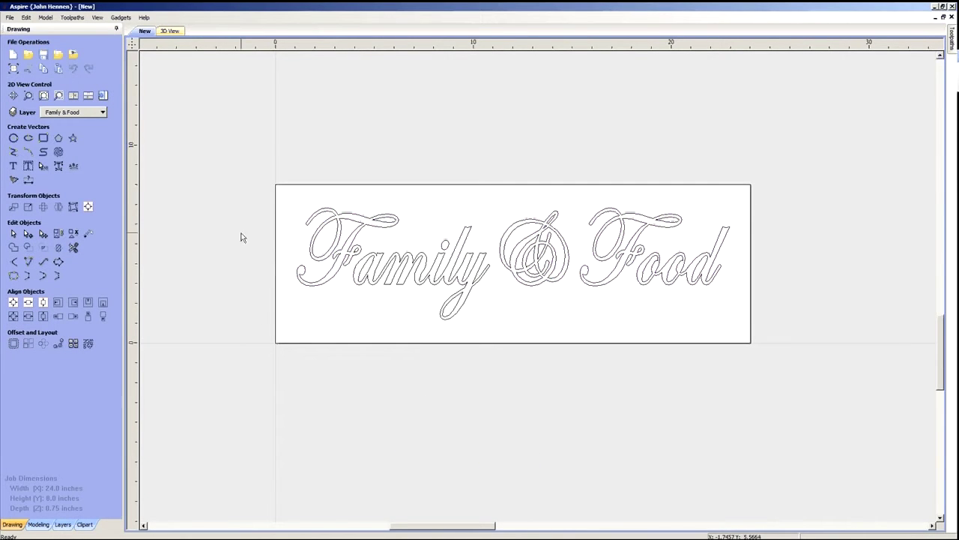
- Show the Give Thanks layer, make it active and select the letter G of "GIVE"
left_click(103, 112)
left_click(47, 136)
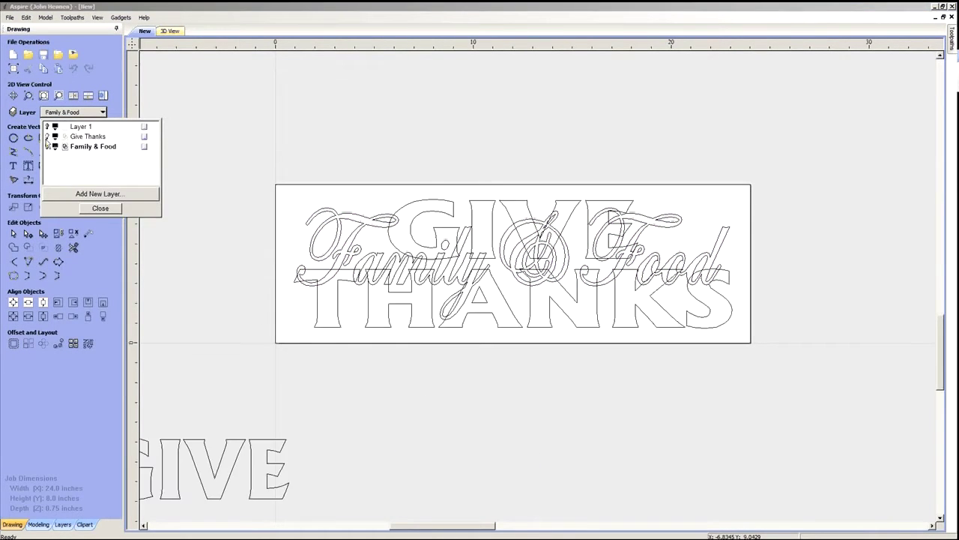
left_click(78, 138)
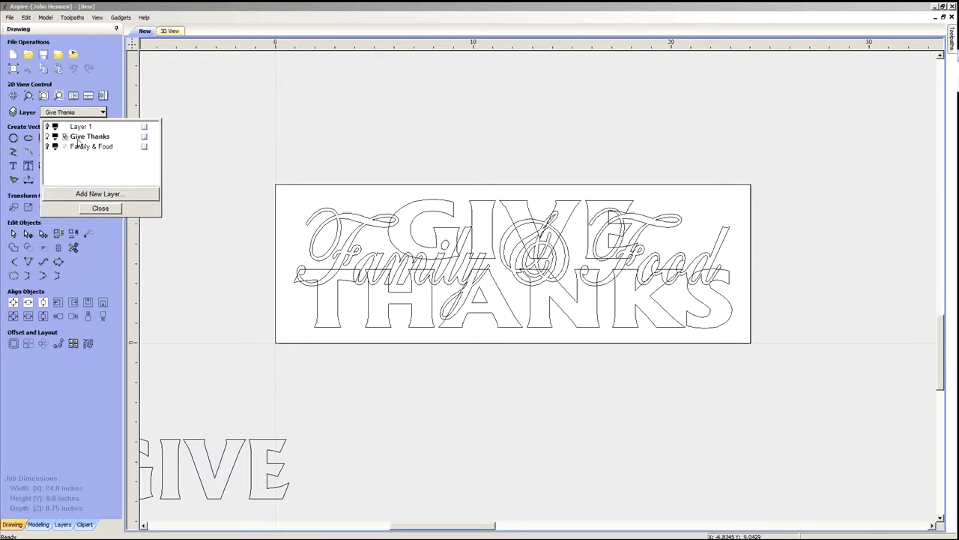
left_click(101, 208)
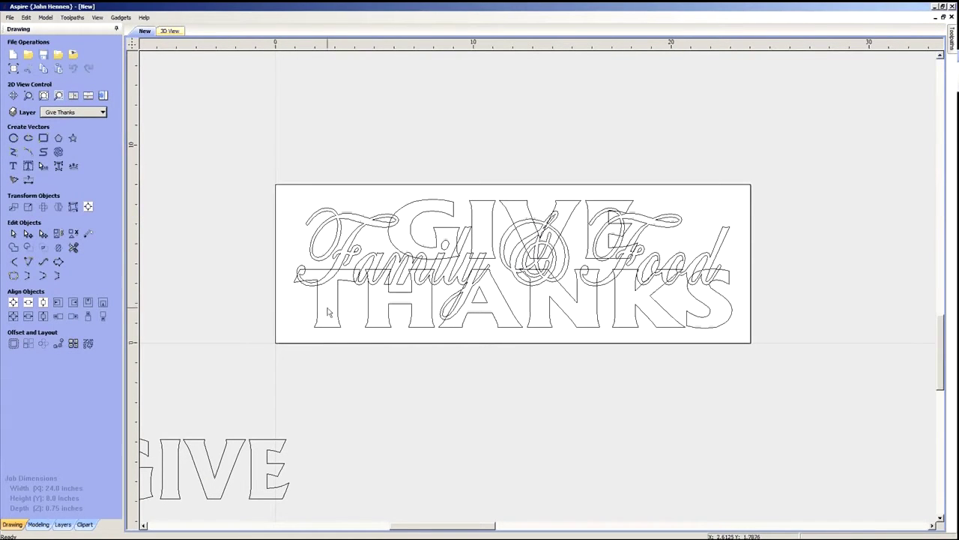
left_click(443, 217)
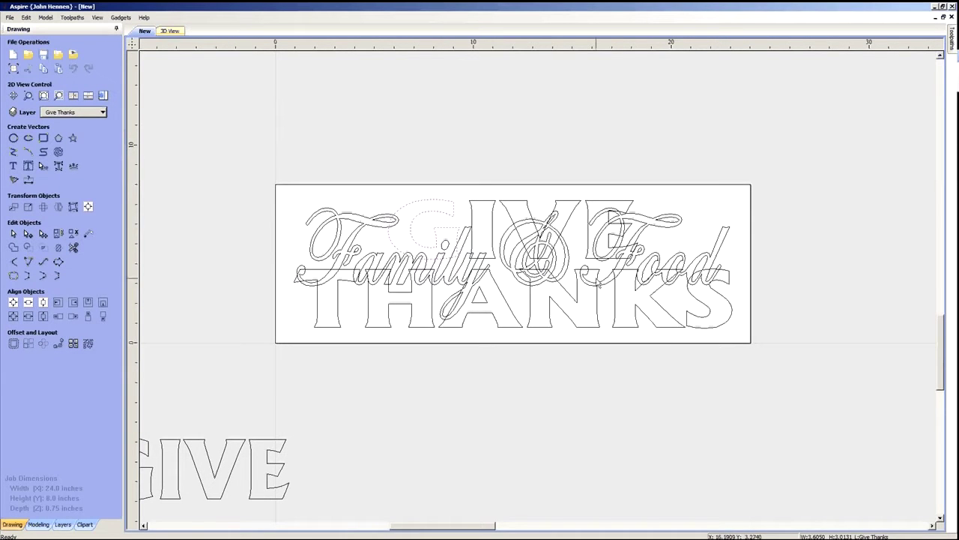
- Offset all the GIVE THANKS letters inwards by 0.1443 inches with sharp corners, deleting the originals, and group the resulting vectors
left_click(572, 201, "shift")
left_click(504, 237, "shift")
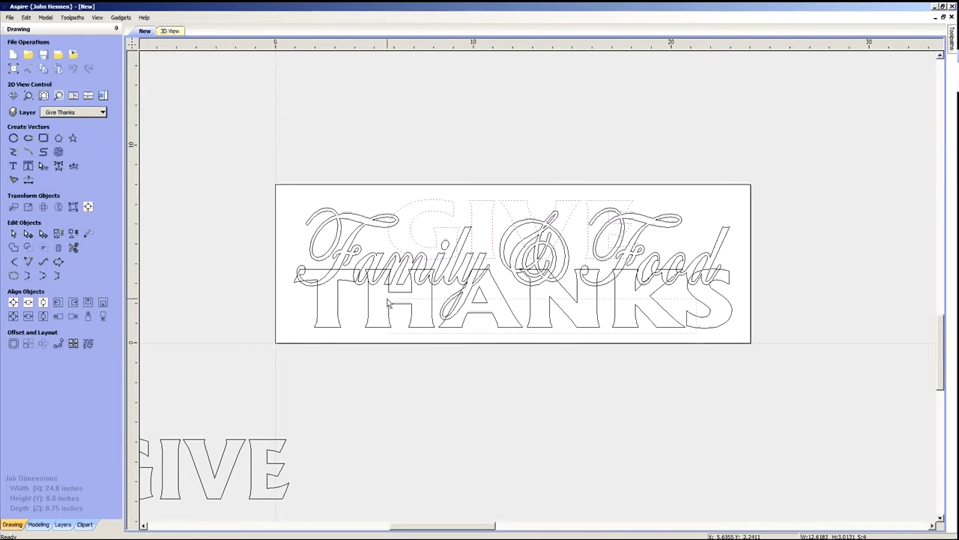
left_click(323, 324, "shift")
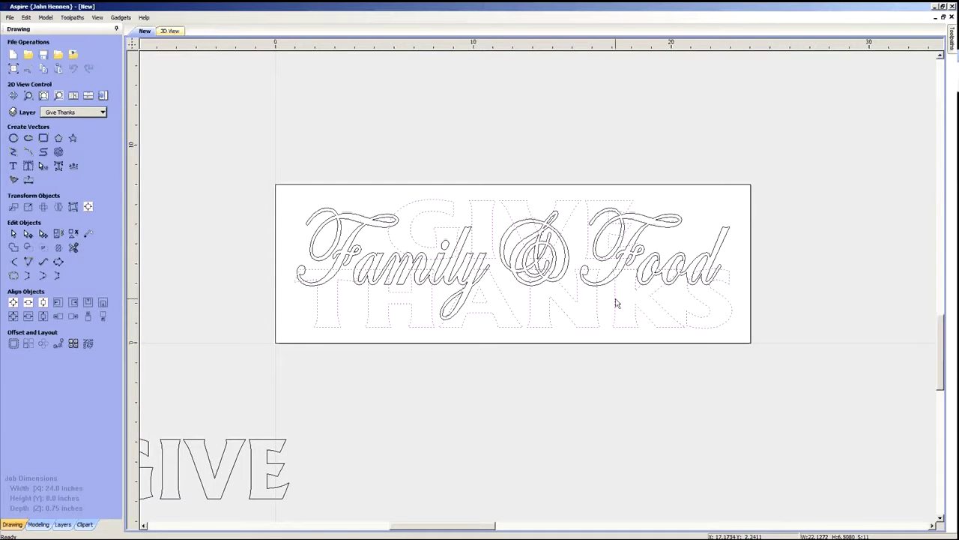
left_click(13, 344)
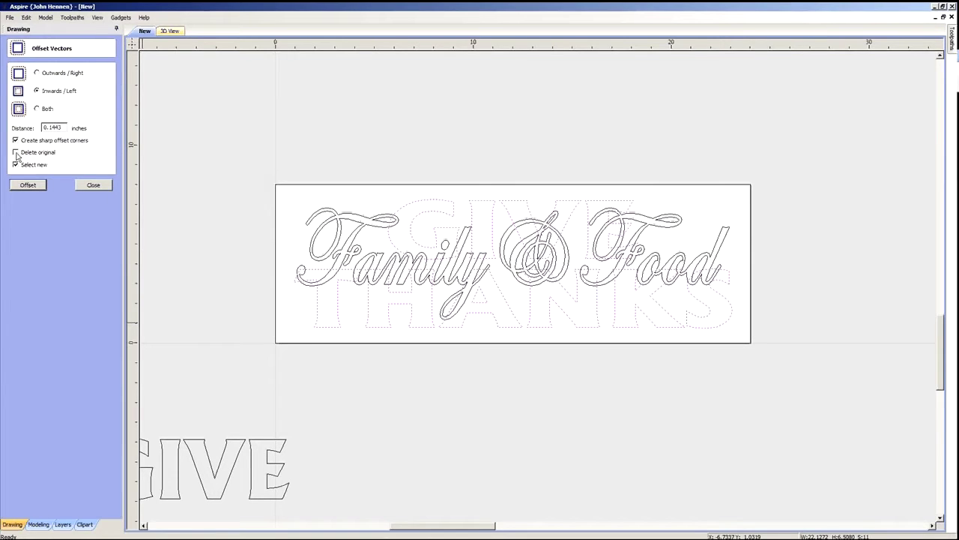
left_click(32, 188)
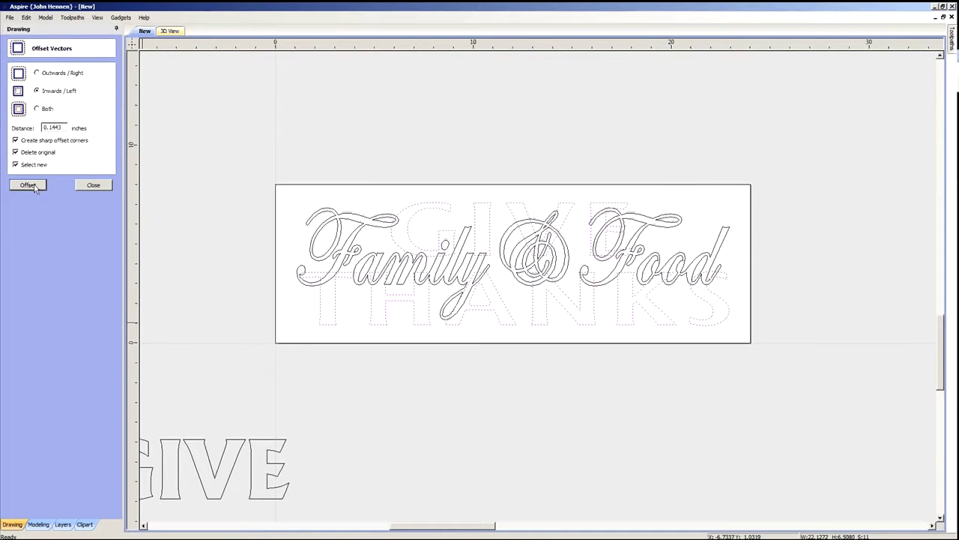
left_click(92, 186)
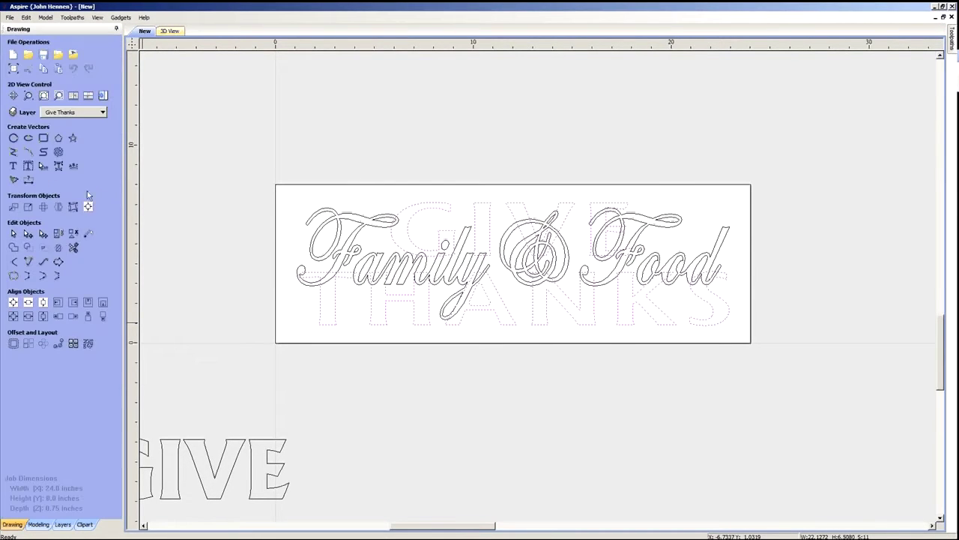
left_click(150, 237)
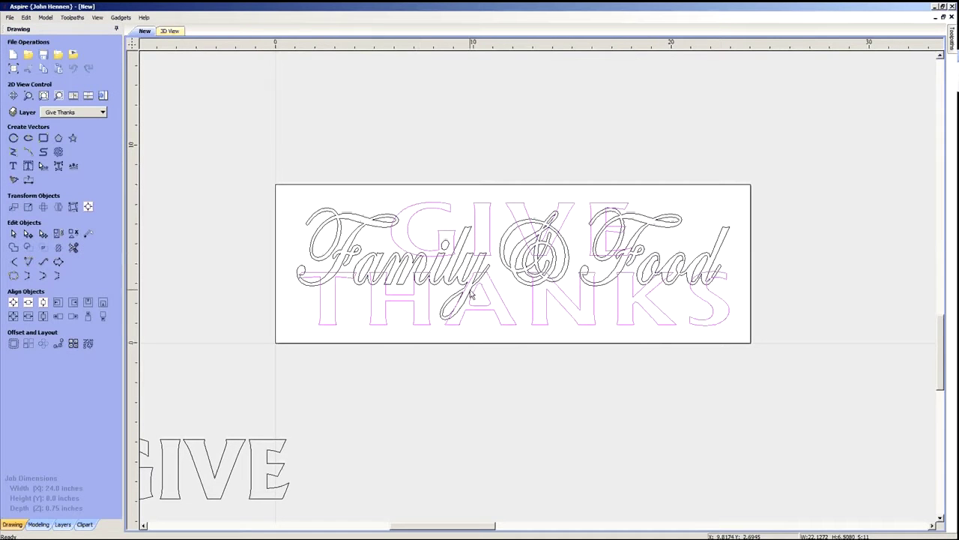
left_click(180, 214)
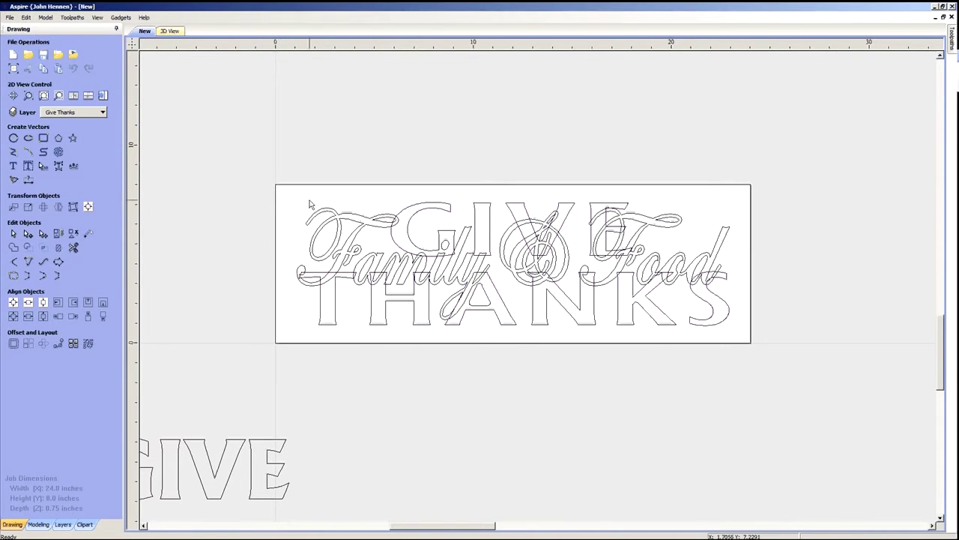
- Try grouping the GIVE THANKS lettering and the Family & Food script together
left_click_drag(294, 194, 742, 337)
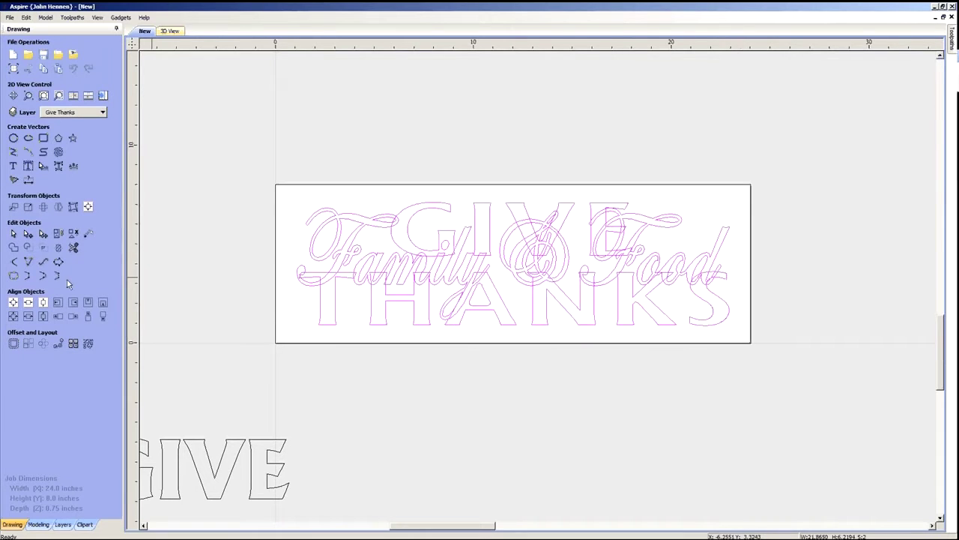
left_click(58, 234)
left_click(238, 290)
scroll(432, 285, "down", 2)
scroll(469, 277, "up", 2)
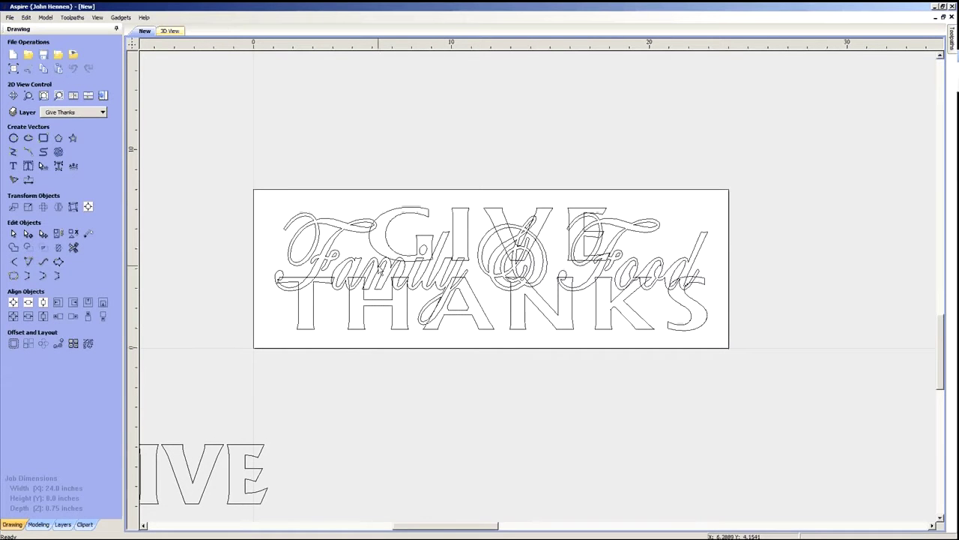
left_click(369, 266)
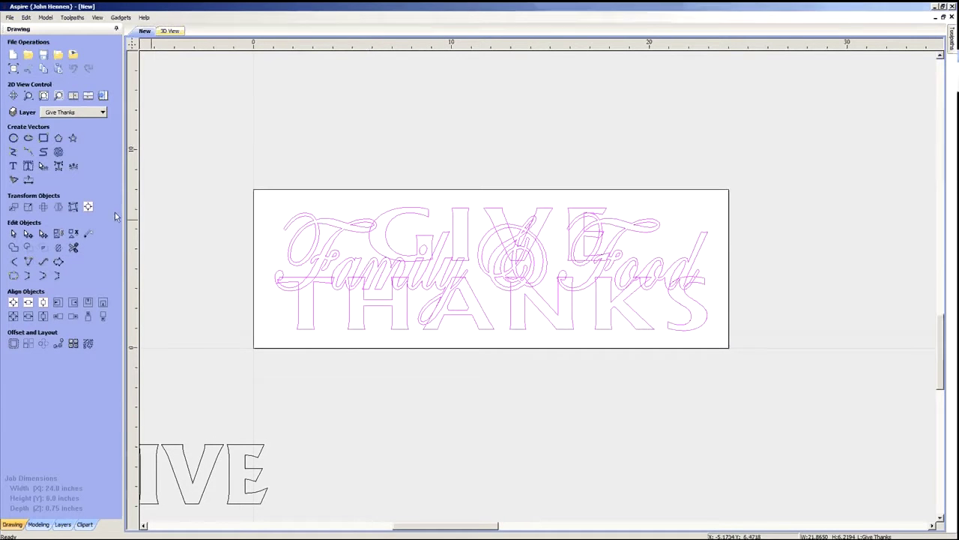
key("Escape")
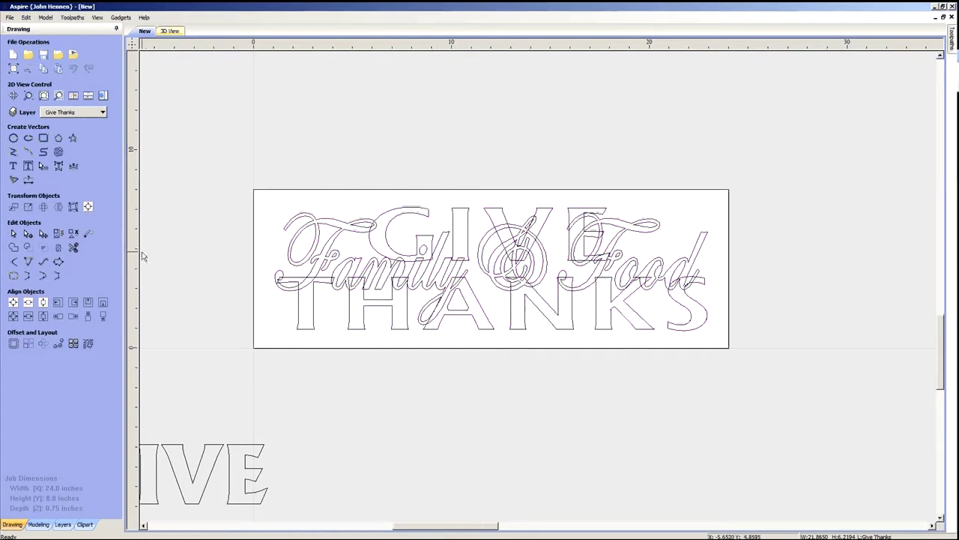
- Weld the Family & Food script and the GIVE THANKS lettering into combined outlines
left_click(382, 215)
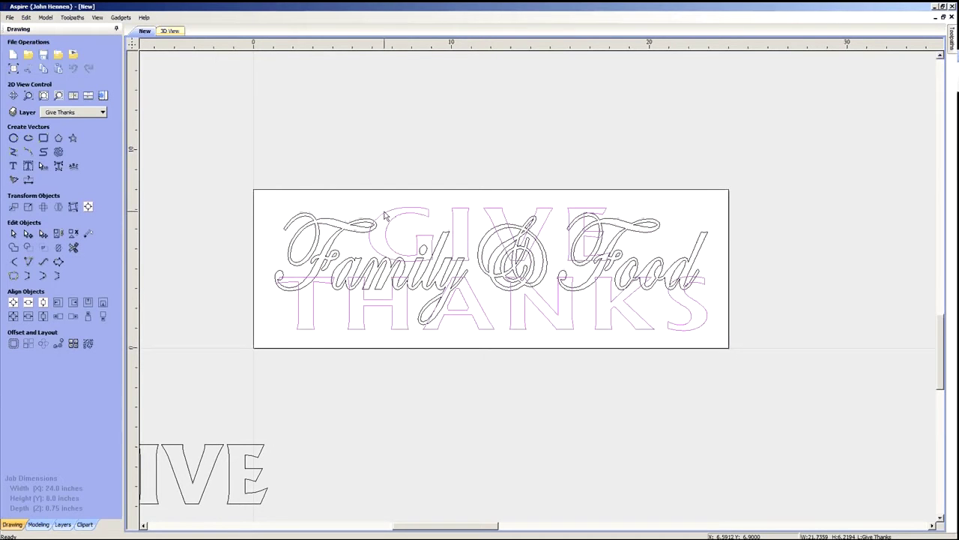
left_click(368, 225)
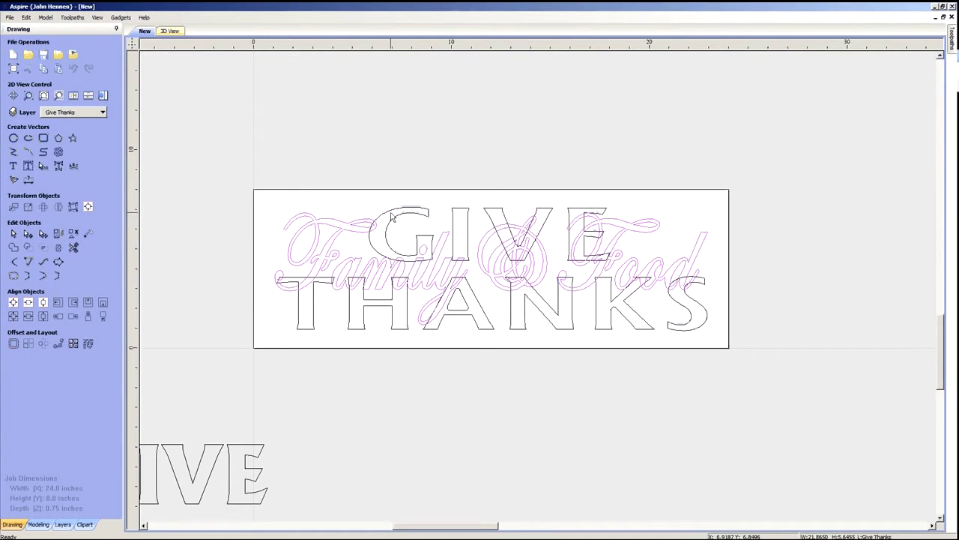
left_click(389, 216, "shift")
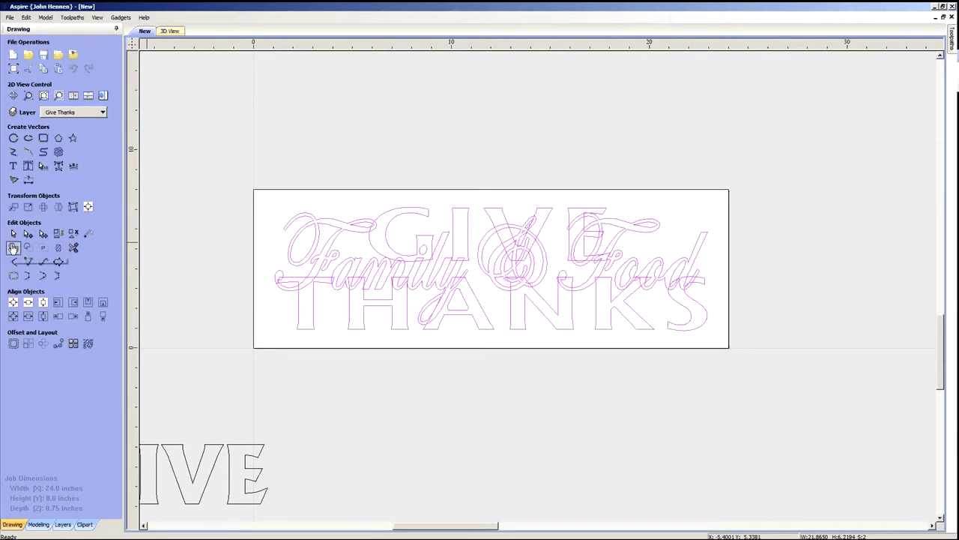
left_click(13, 248)
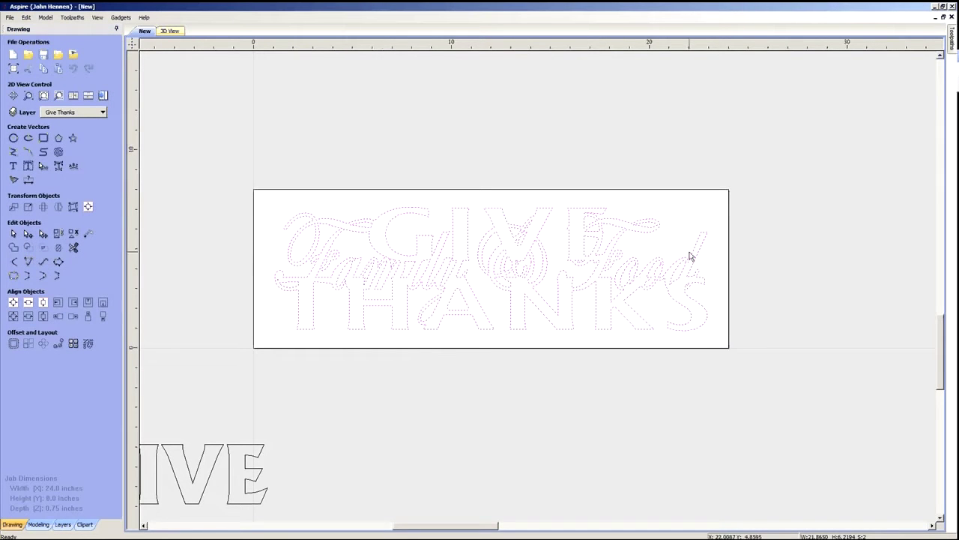
left_click(437, 177)
scroll(435, 262, "down", 1)
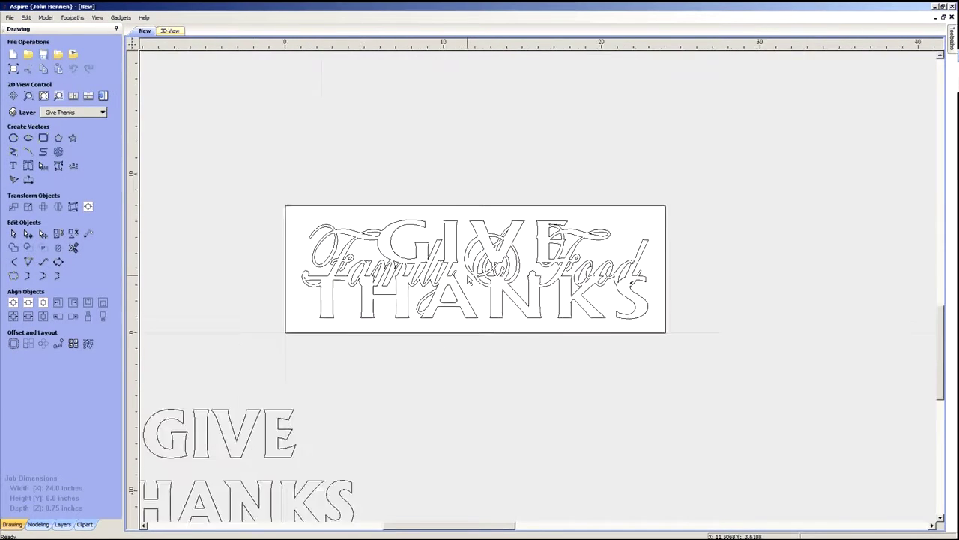
scroll(470, 279, "up", 1)
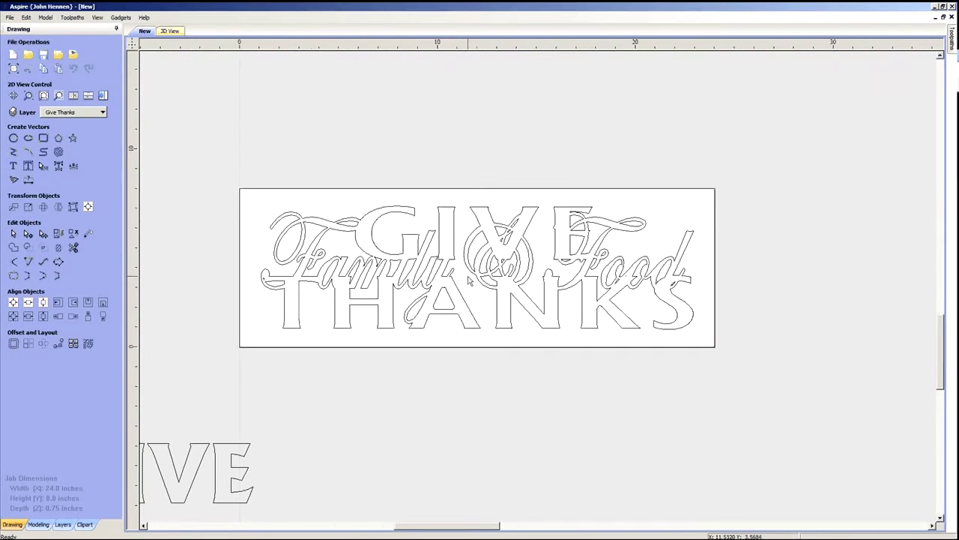
- Open the Family & Food V-carve toolpath for editing and hide the Give Thanks layer
left_click(103, 95)
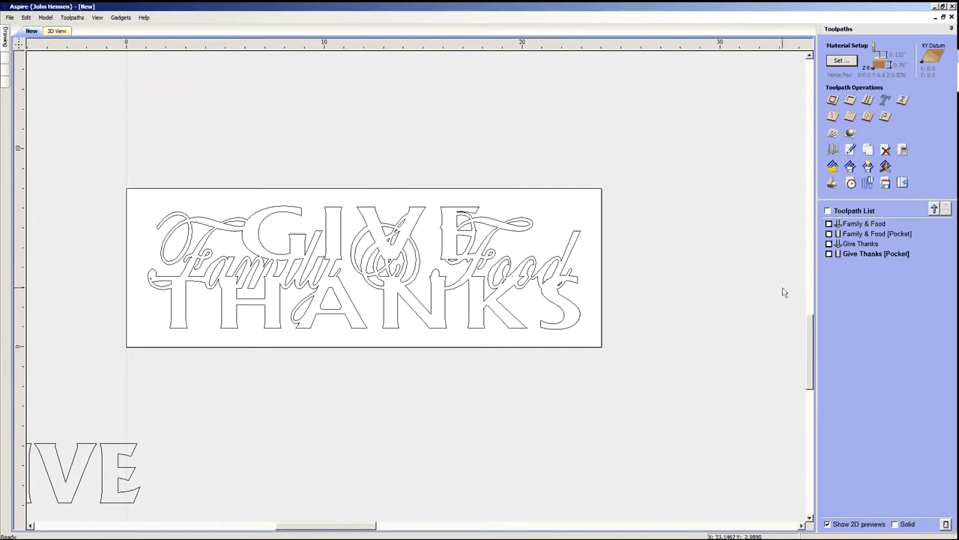
double_click(873, 224)
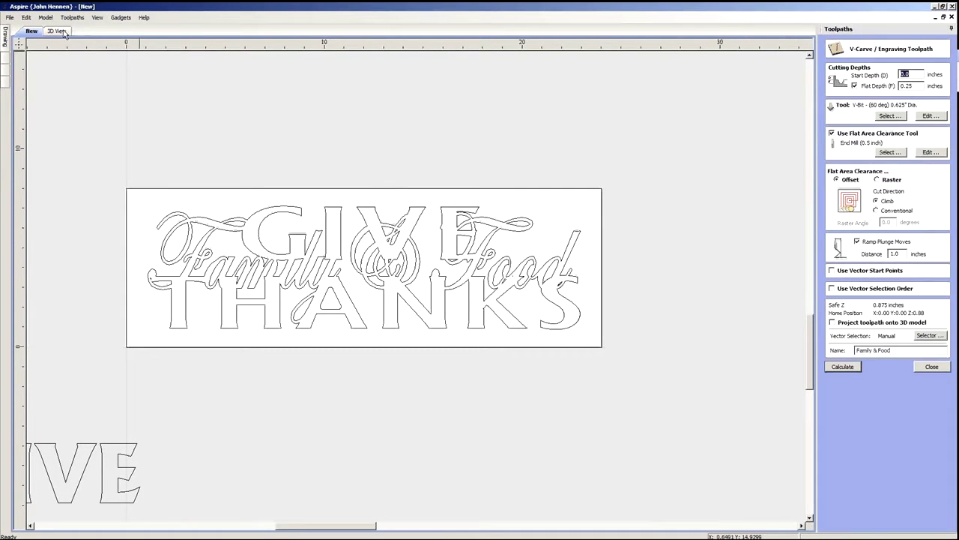
mouse_move(8, 43)
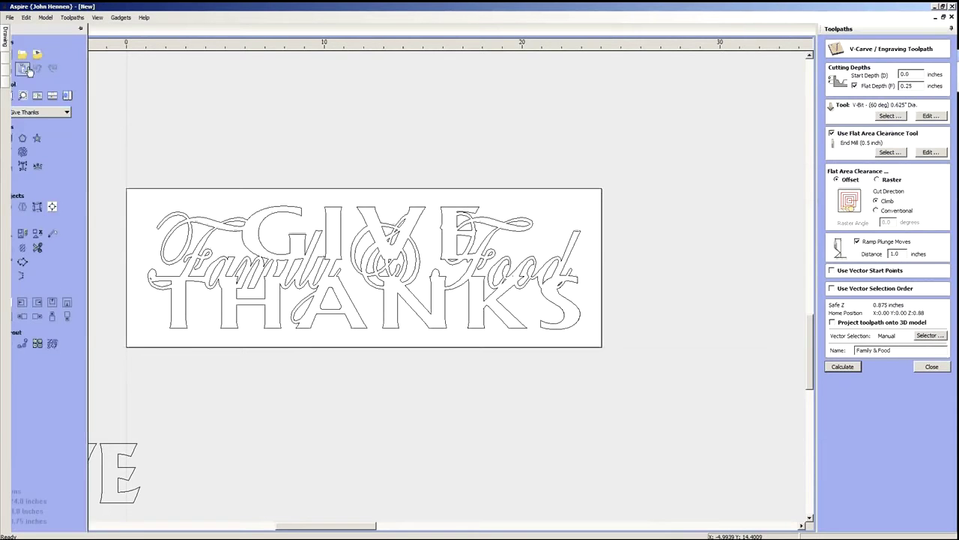
left_click(97, 112)
left_click(58, 138)
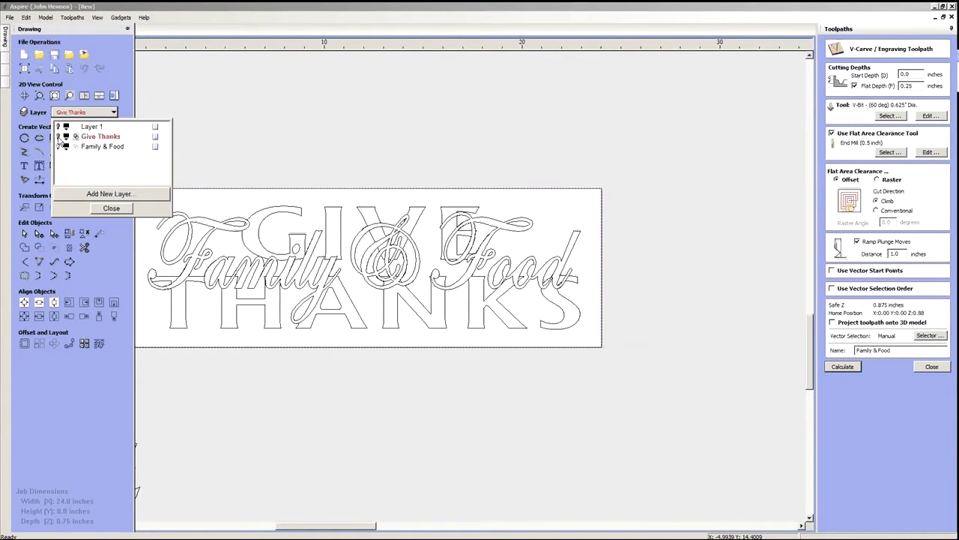
- Recalculate the Family & Food toolpath from the script vectors and the sign border, and return to the 2D view
left_click(676, 286)
scroll(450, 278, "down", 2)
left_click_drag(251, 142, 651, 393)
left_click(843, 367)
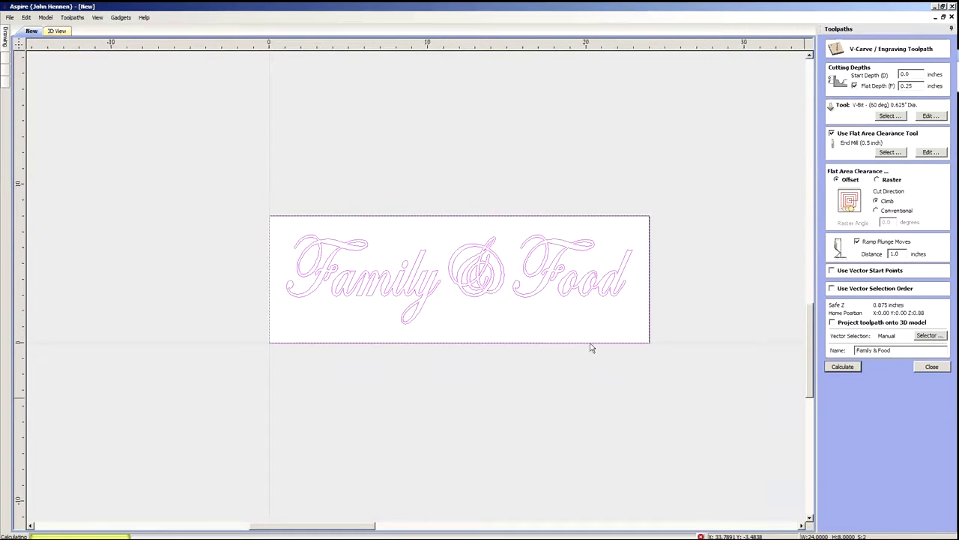
key("F2")
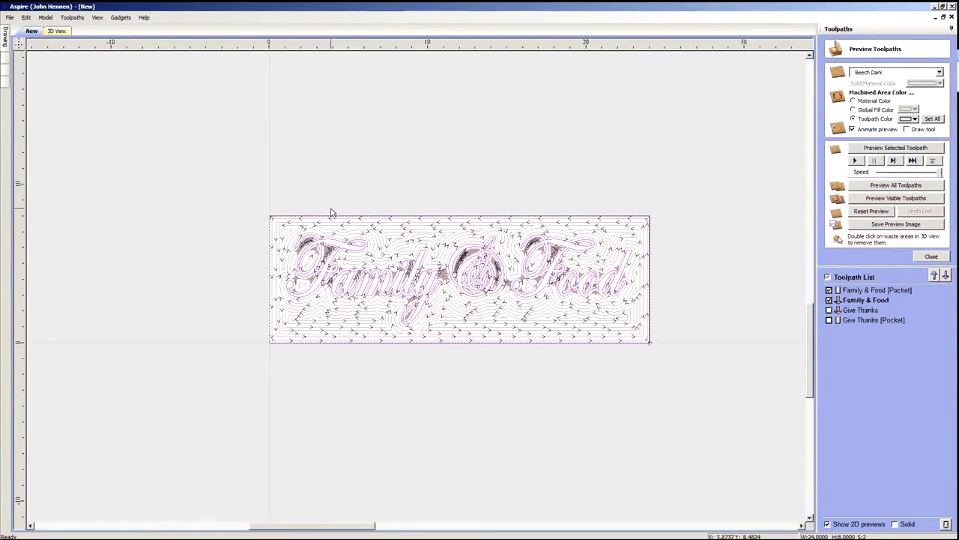
- Show the Give Thanks layer and hide the Family & Food layer
mouse_move(5, 36)
left_click(114, 113)
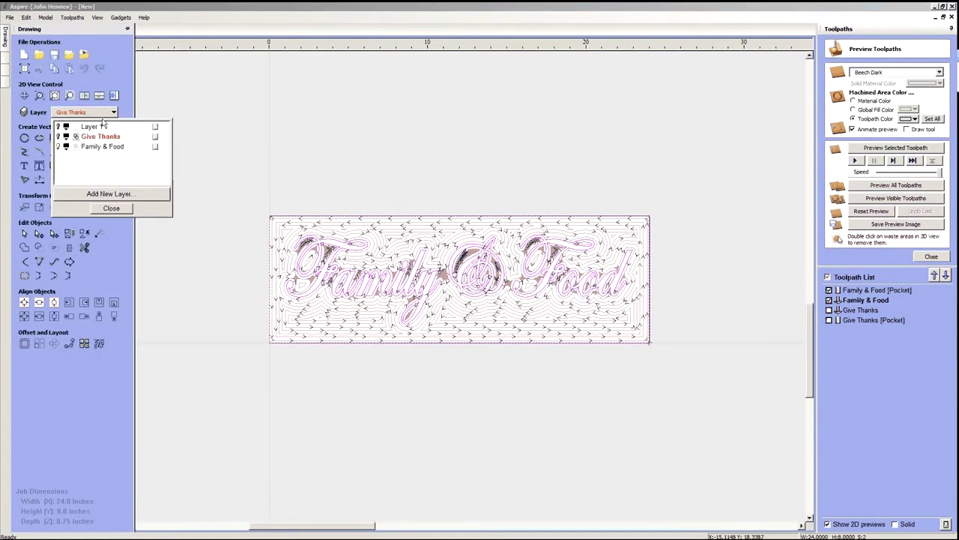
left_click(59, 137)
left_click(64, 147)
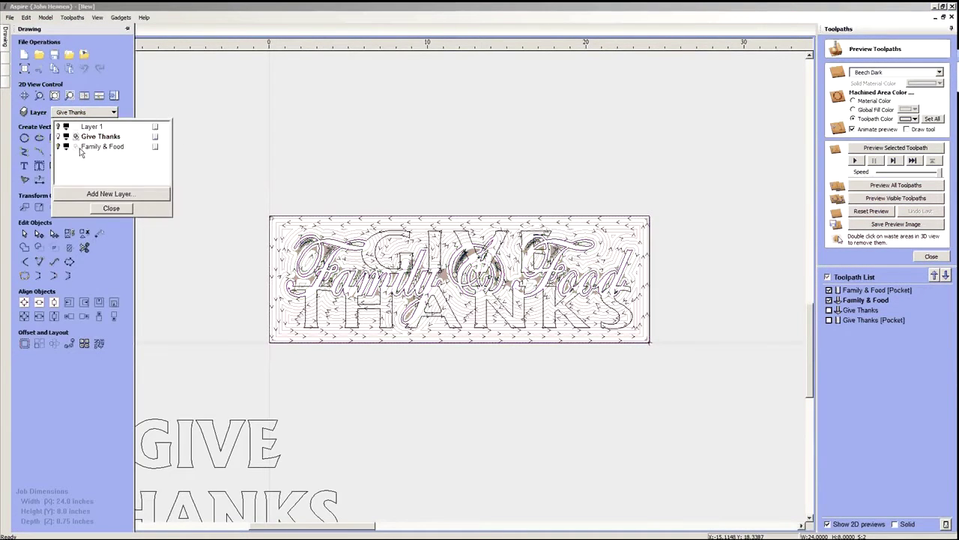
left_click(113, 208)
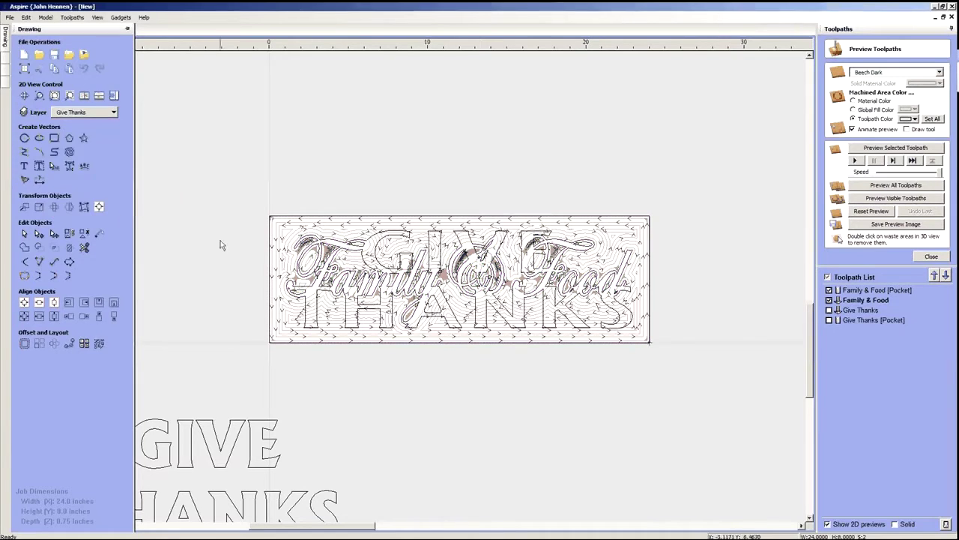
- Hide the two Family & Food toolpaths and recalculate the Give Thanks toolpath from the welded lettering and sign border
left_click(829, 290)
left_click(828, 300)
double_click(860, 310)
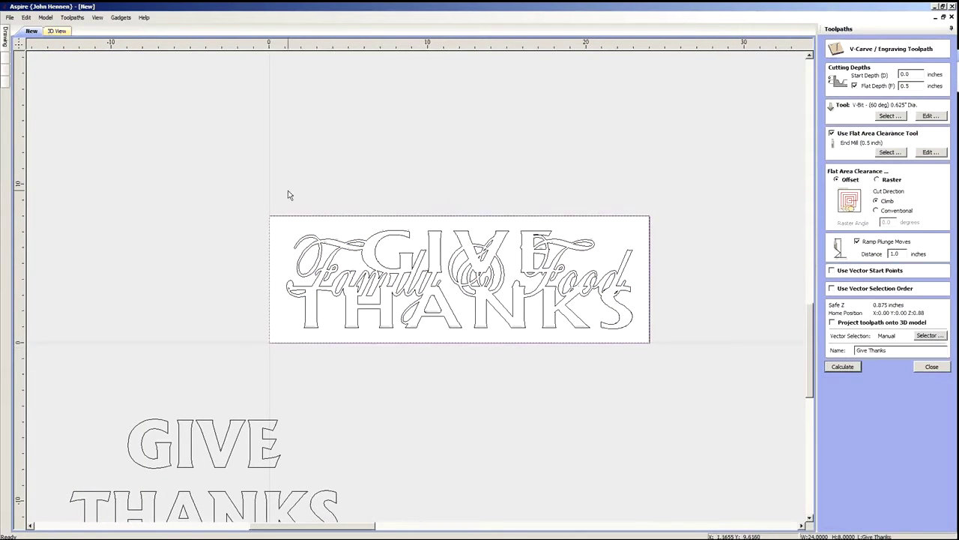
left_click(842, 367)
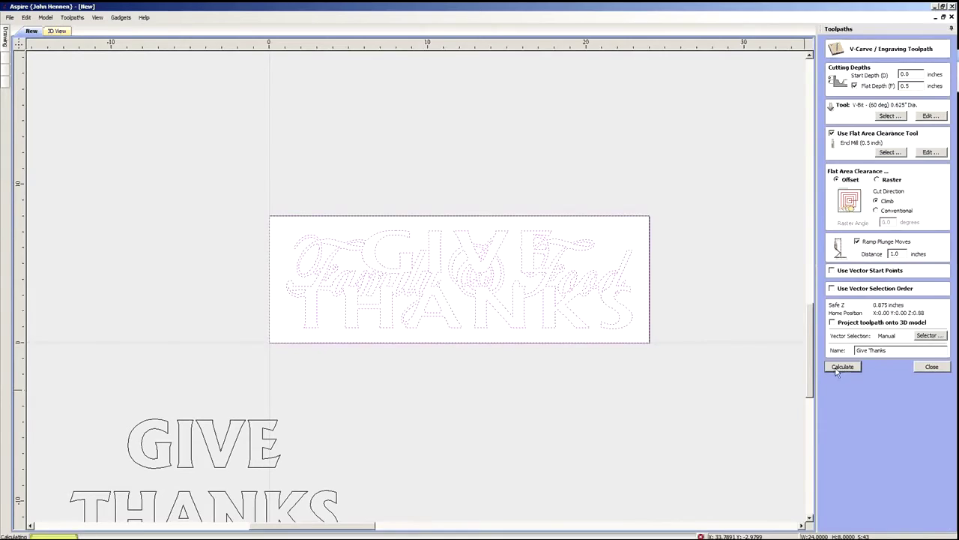
- Reset the 3D preview, simulate all toolpaths and inspect the two-level carving from different angles
left_click(889, 212)
left_click(893, 187)
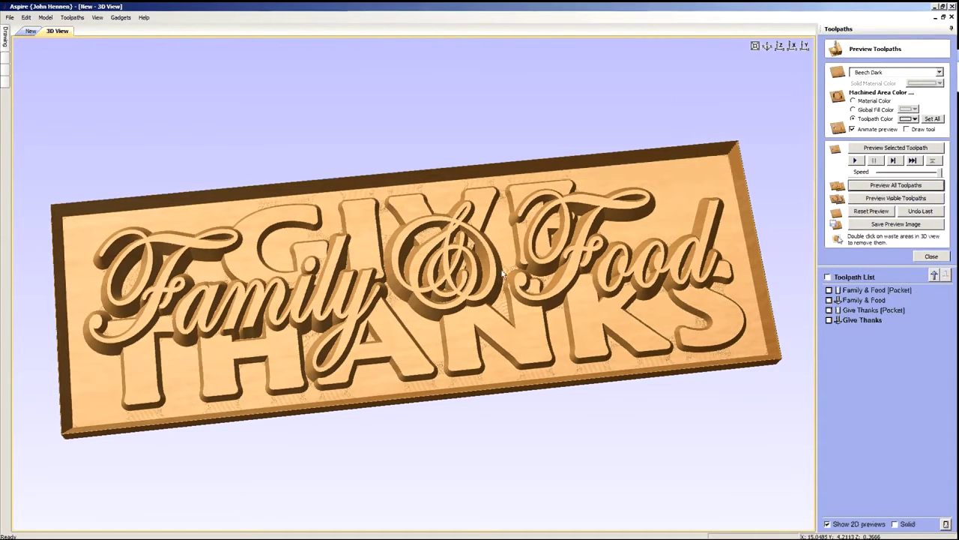
left_click_drag(388, 279, 384, 271)
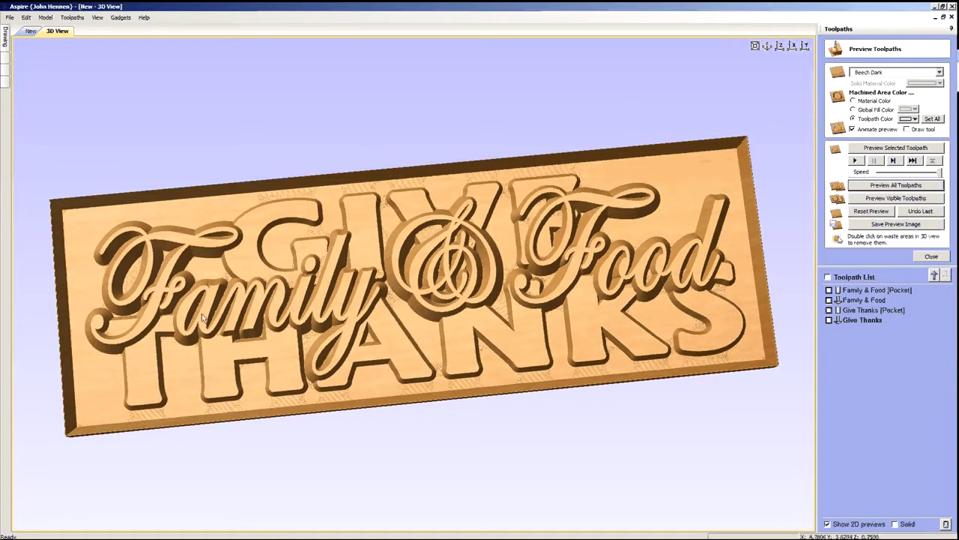
left_click_drag(396, 341, 237, 250)
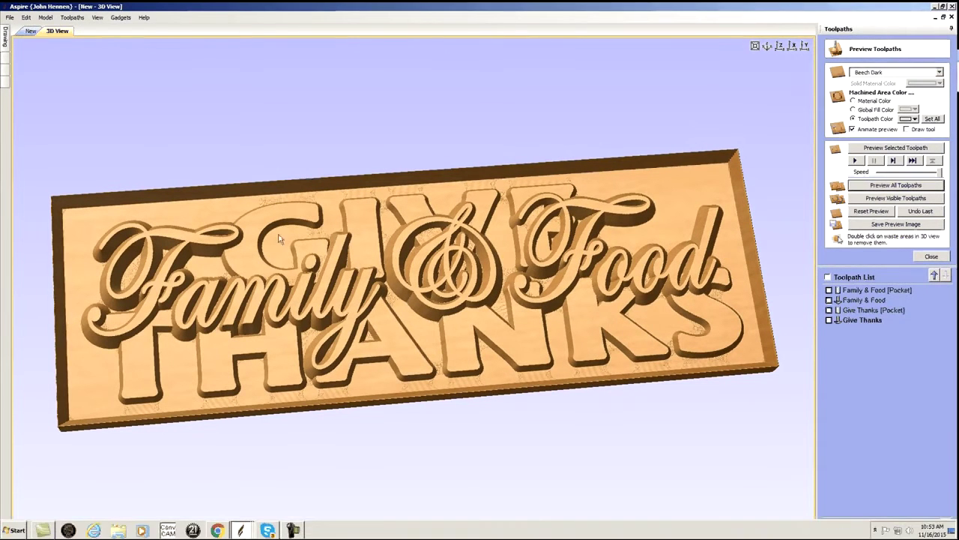
- Return to the 2D view, clear the selection and examine the welded lettering outlines
key("F2")
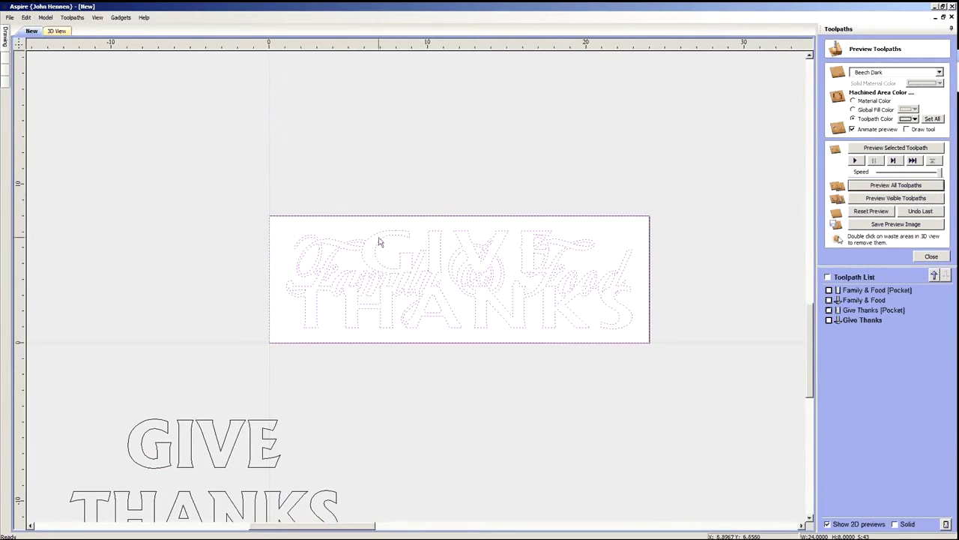
scroll(434, 324, "down", 2)
scroll(456, 411, "up", 4)
left_click(456, 412)
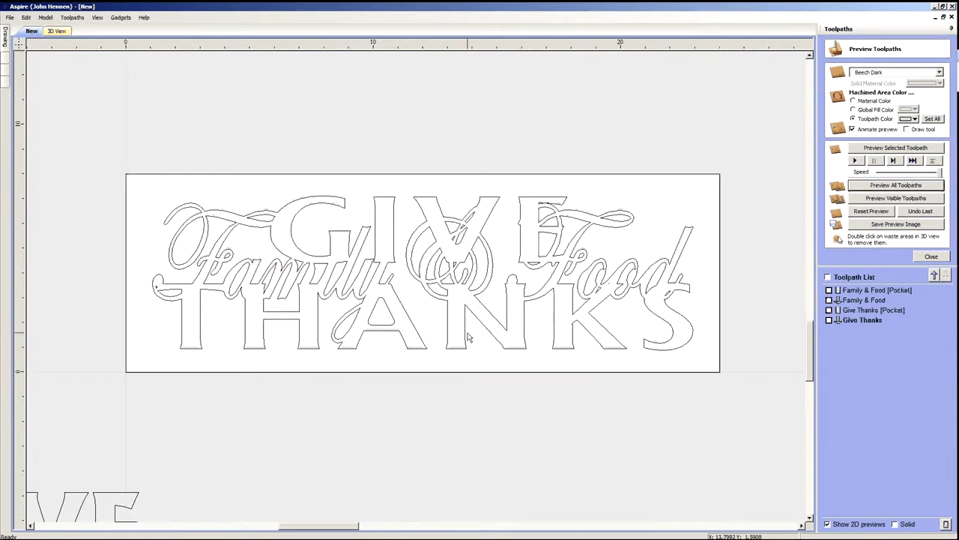
scroll(470, 335, "down", 2)
scroll(417, 296, "up", 2)
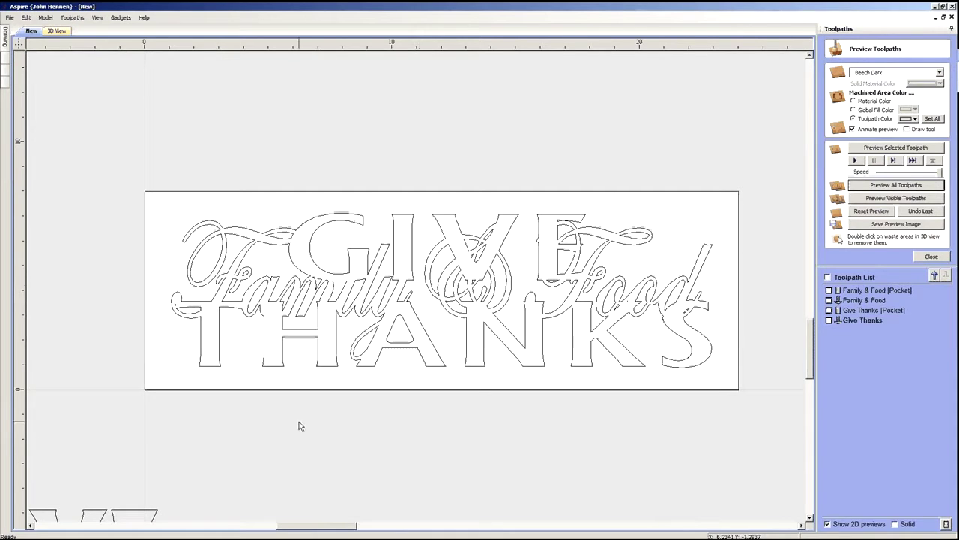
- Switch to the 'showing top and bottom text issues' file and examine the upper and lower letter A outlines
left_click(240, 530)
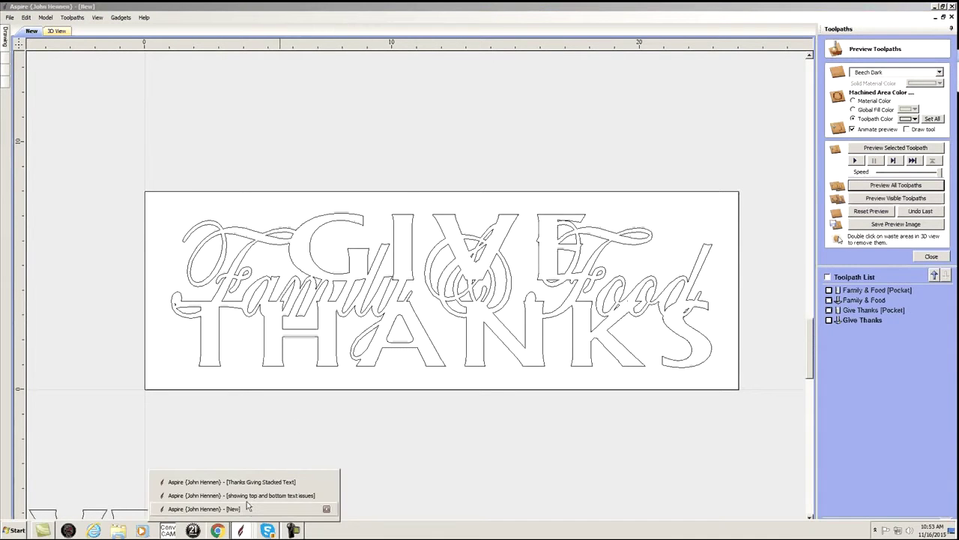
left_click(249, 498)
scroll(480, 325, "down", 2)
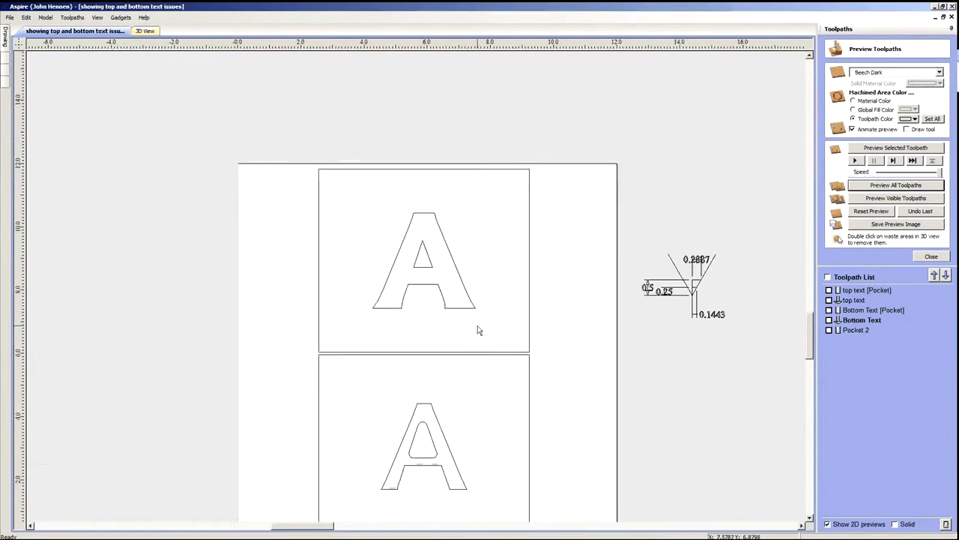
scroll(445, 444, "up", 1)
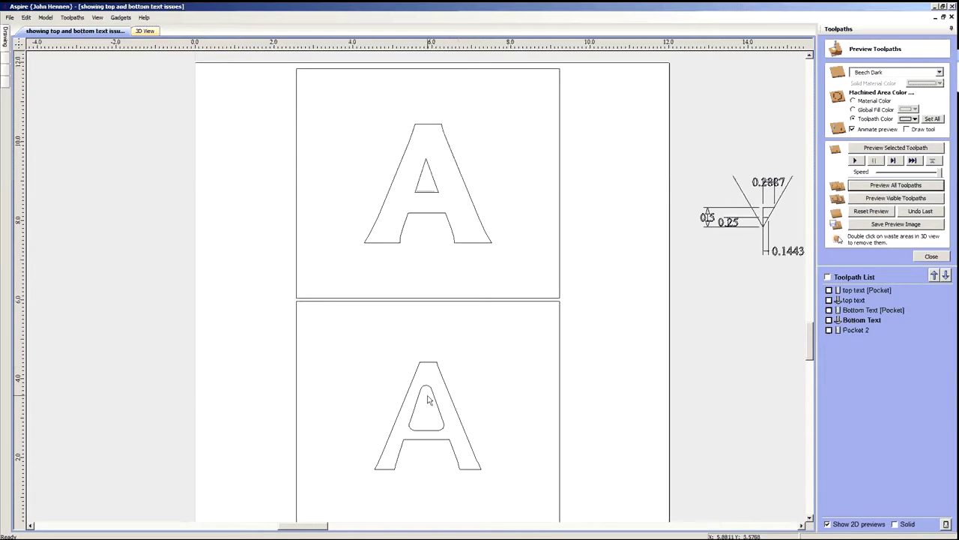
- Switch to the 'Thanks Giving Stacked Text' file and examine its overlapping lettering and double border
mouse_move(319, 534)
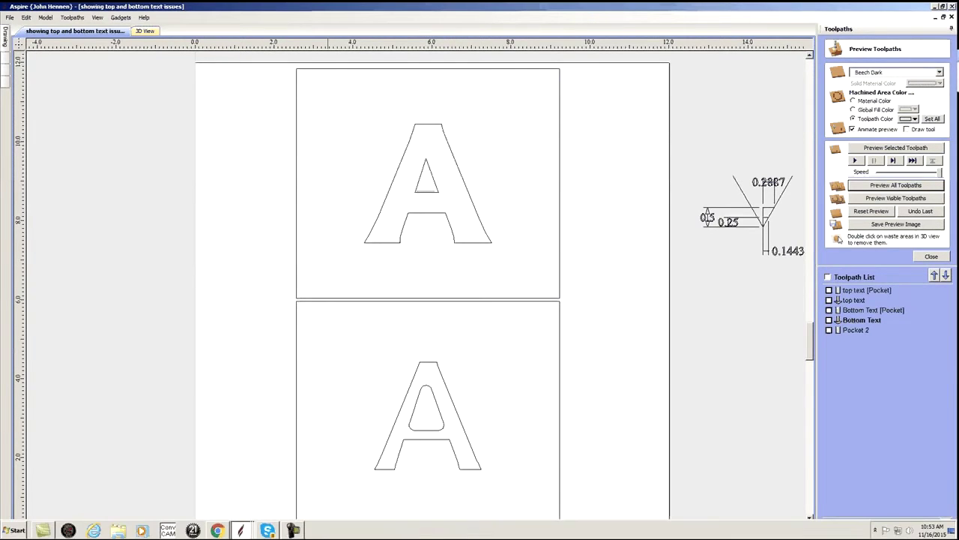
left_click(241, 531)
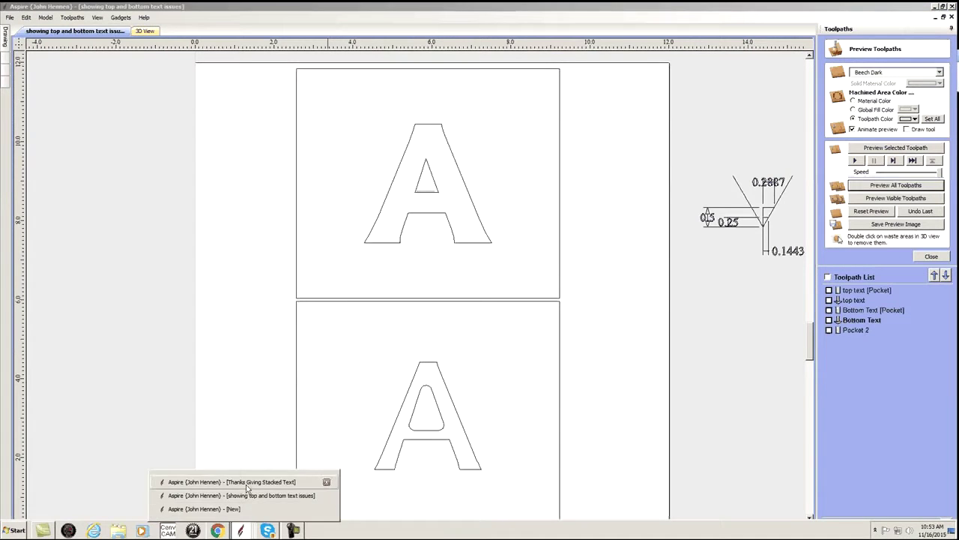
left_click(245, 488)
scroll(479, 273, "up", 1)
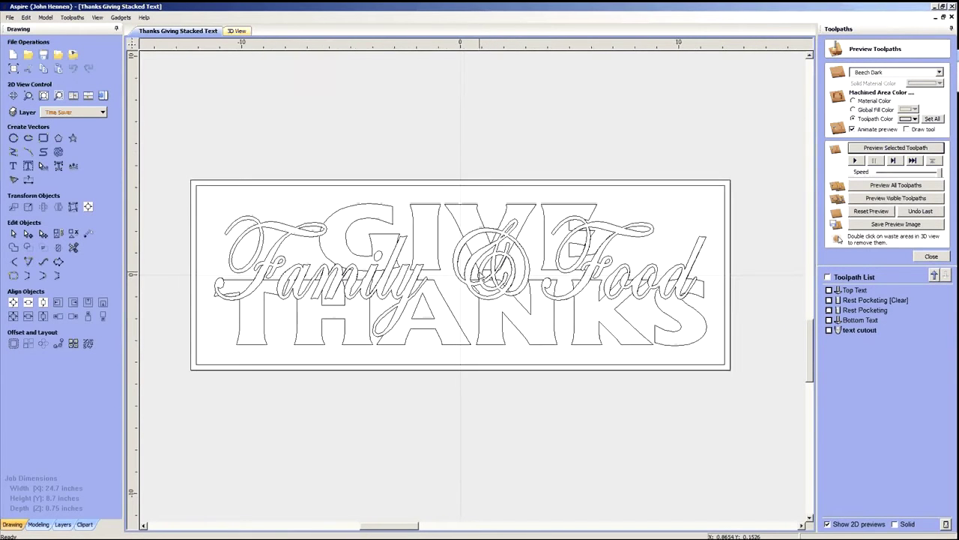
scroll(442, 392, "down", 1)
scroll(443, 392, "up", 1)
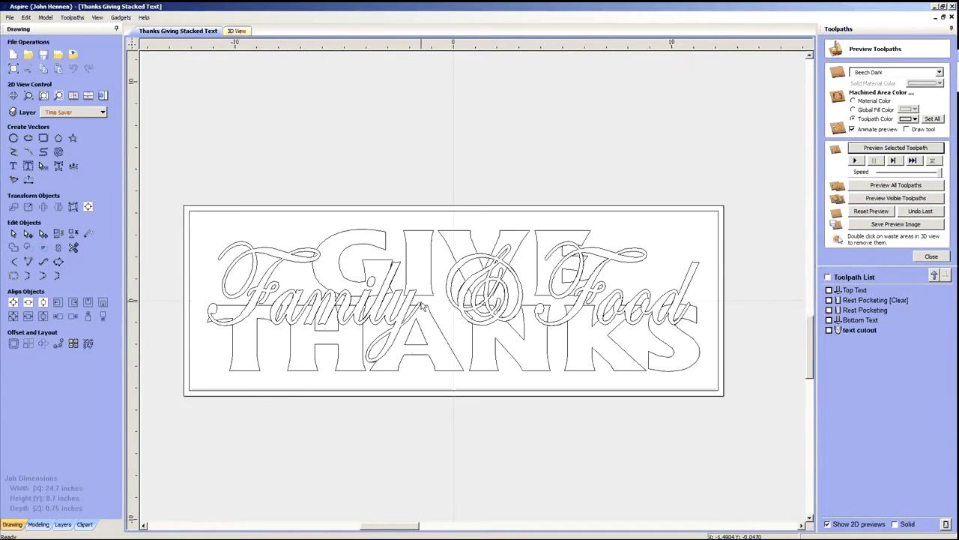
- Return to the New sign file by way of the text issues file and examine the welded lettering
left_click(240, 531)
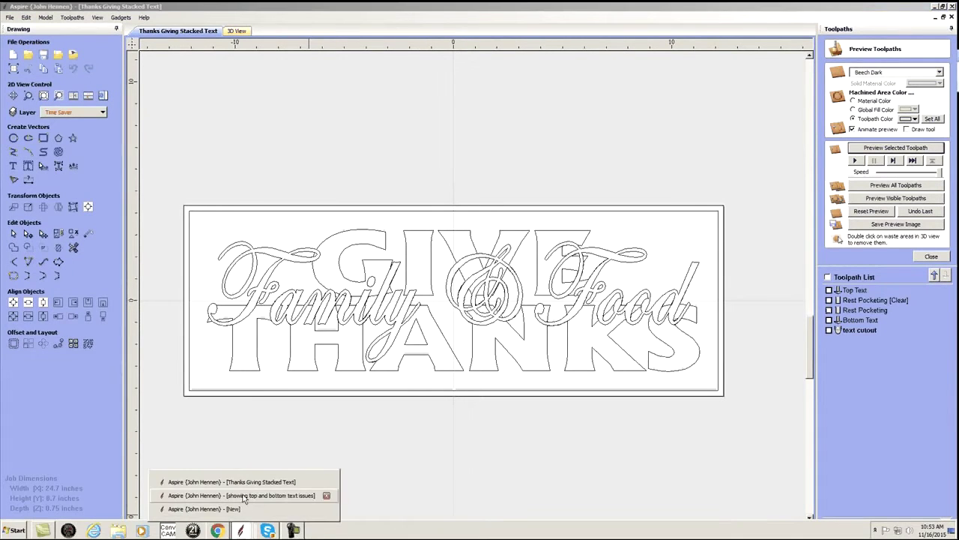
left_click(245, 496)
left_click(241, 530)
left_click(234, 510)
scroll(424, 374, "down", 1)
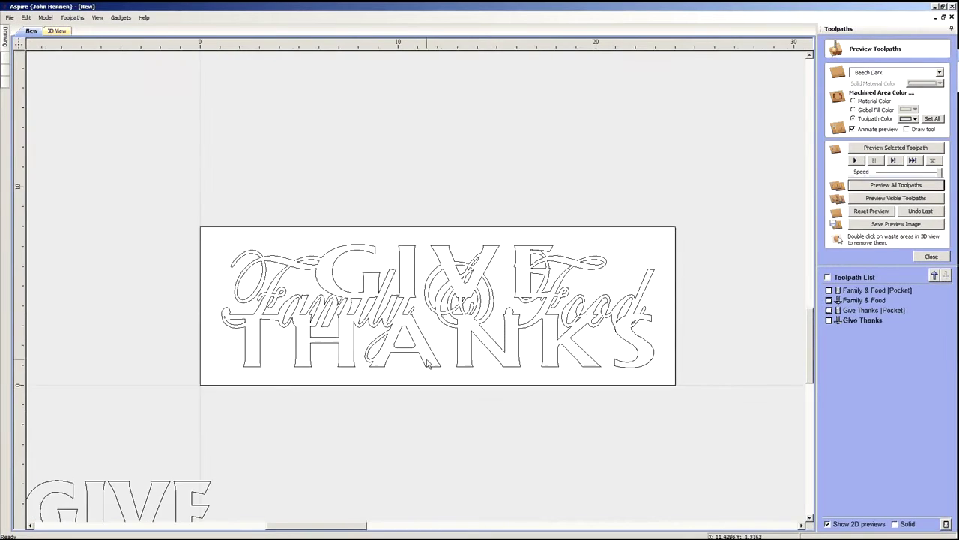
scroll(439, 336, "up", 1)
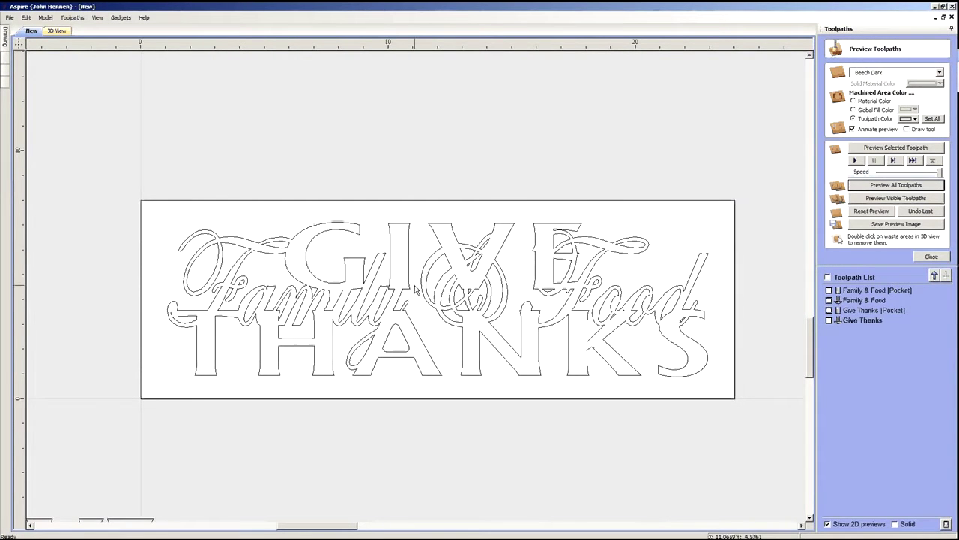
- Copy the welded lettering and the sign border to a new visible layer named cutout
scroll(414, 288, "down", 1)
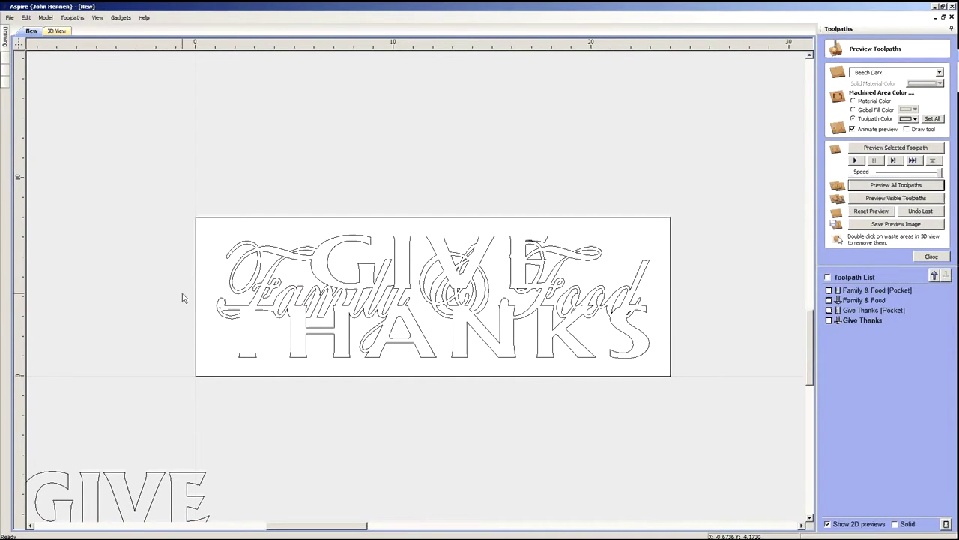
left_click_drag(185, 210, 745, 426)
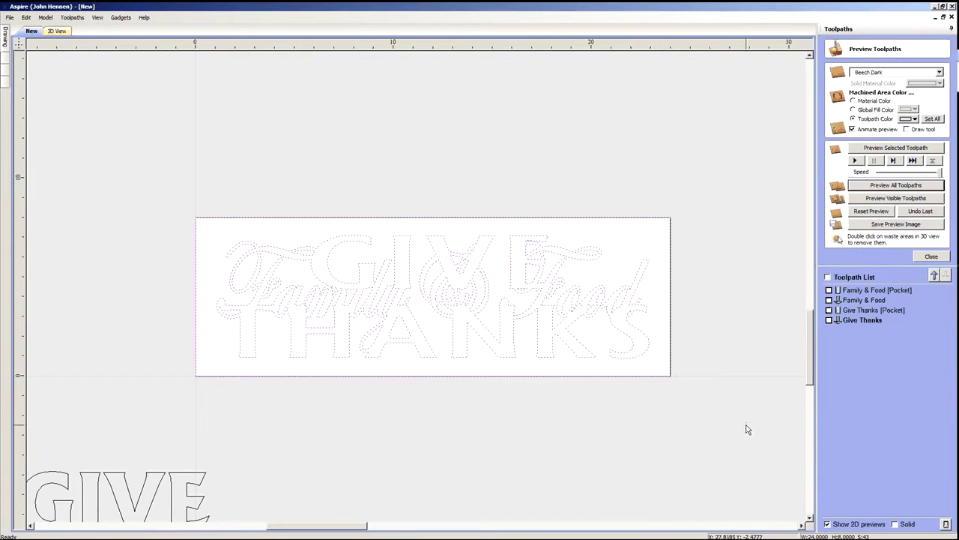
right_click(583, 349)
mouse_move(628, 332)
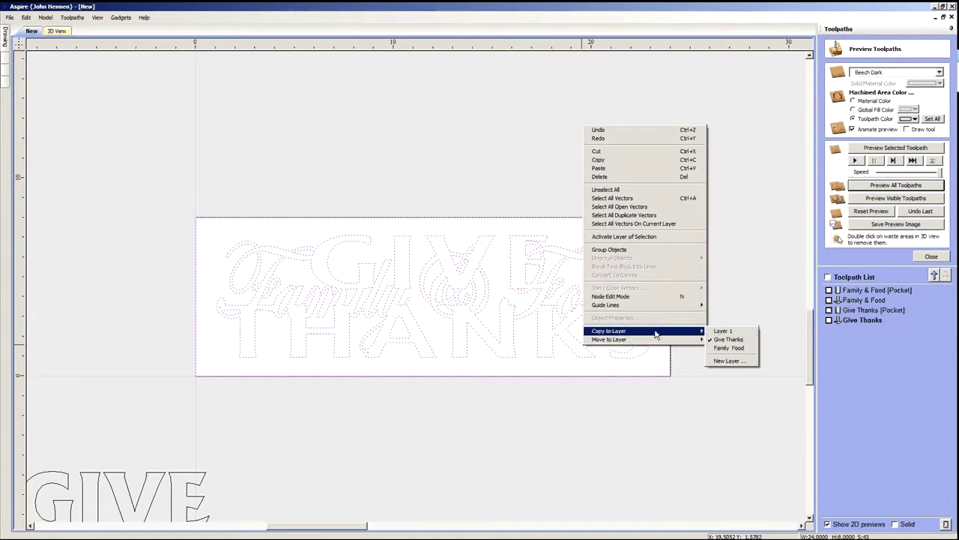
left_click(727, 362)
type("cUT")
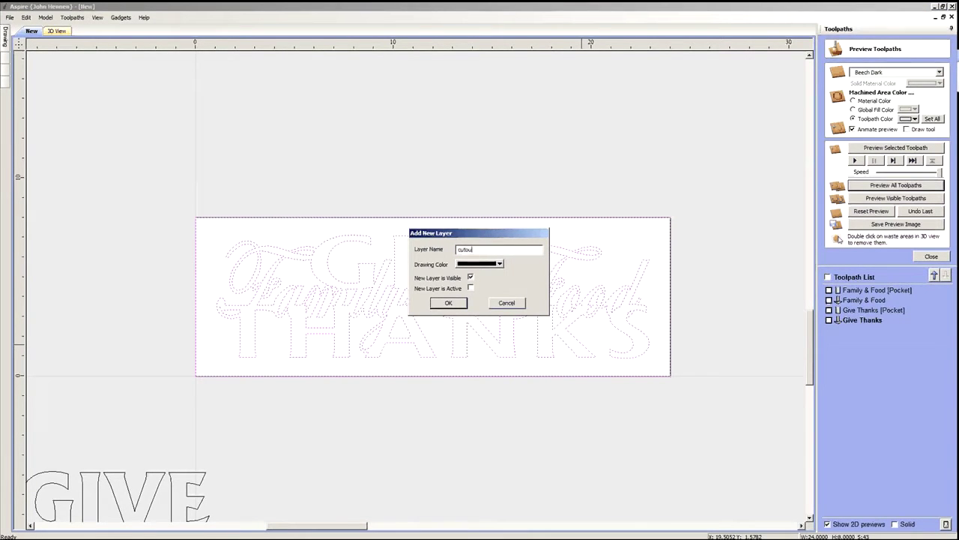
left_click(449, 302)
- Hide the Give Thanks layer and make the cutout layer active
scroll(467, 394, "down", 1)
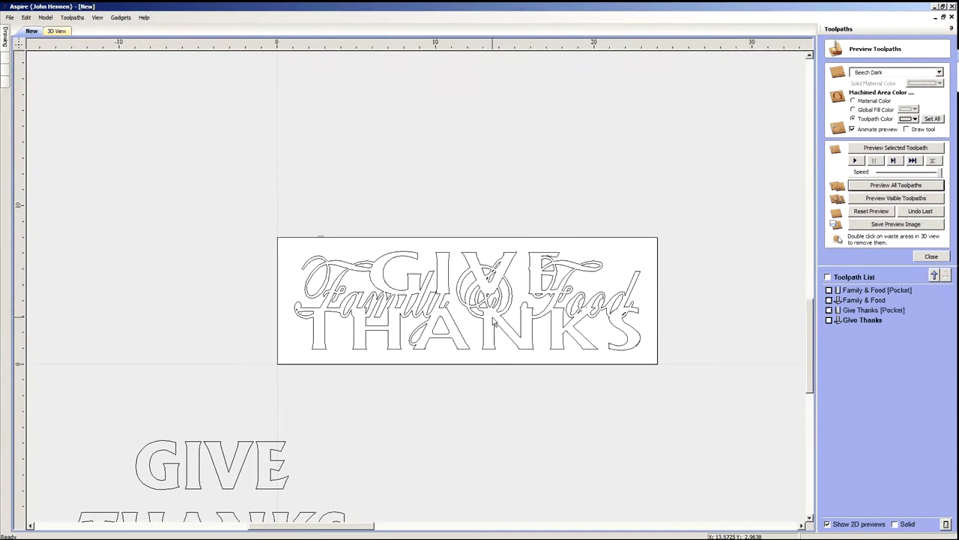
left_click(5, 38)
left_click(112, 112)
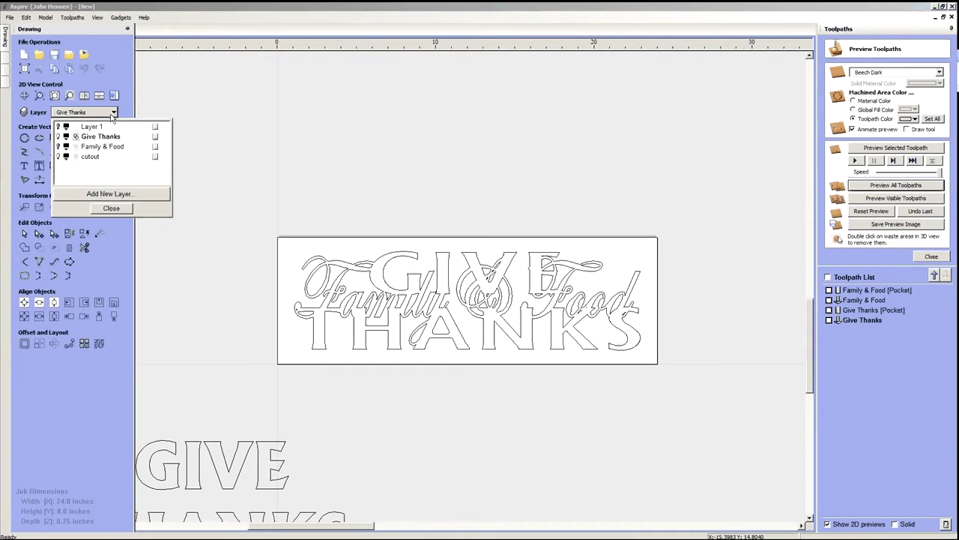
left_click(59, 136)
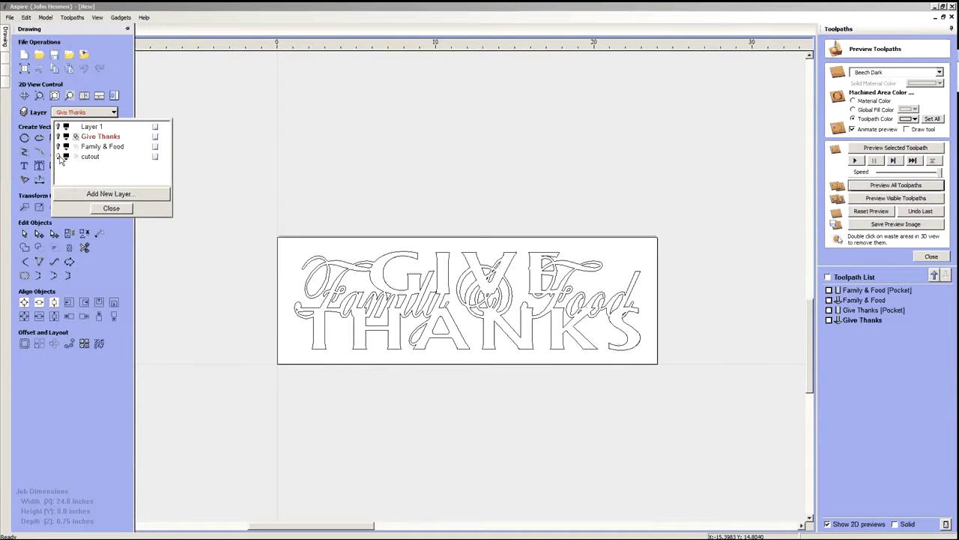
left_click(91, 156)
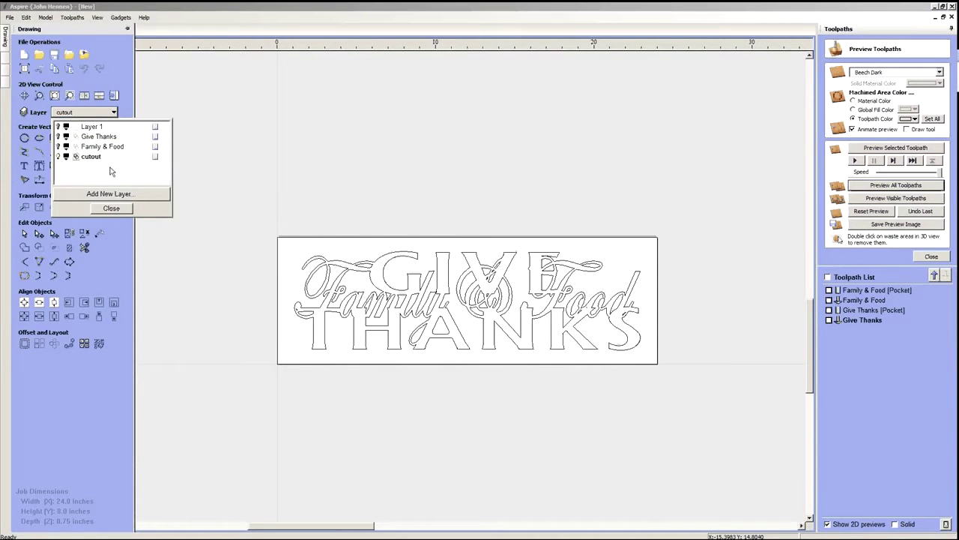
left_click(113, 208)
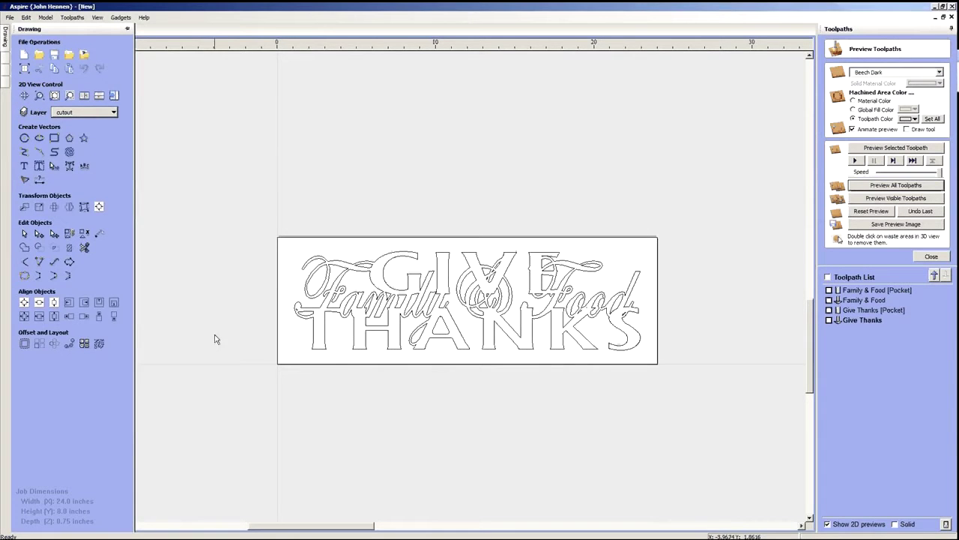
- Select all the welded lettering vectors inside the sign, leaving out the border
scroll(445, 307, "up", 1)
scroll(445, 306, "up", 2)
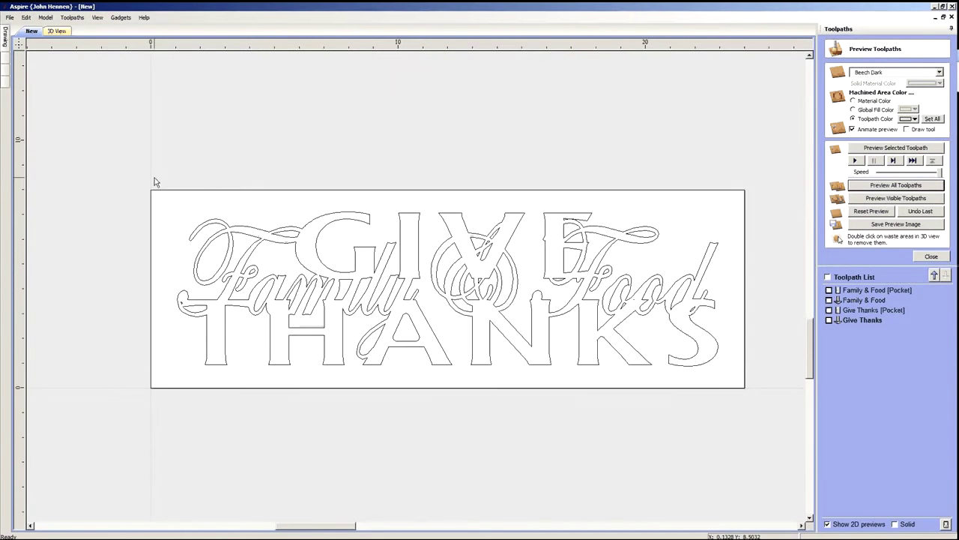
left_click_drag(158, 177, 736, 426)
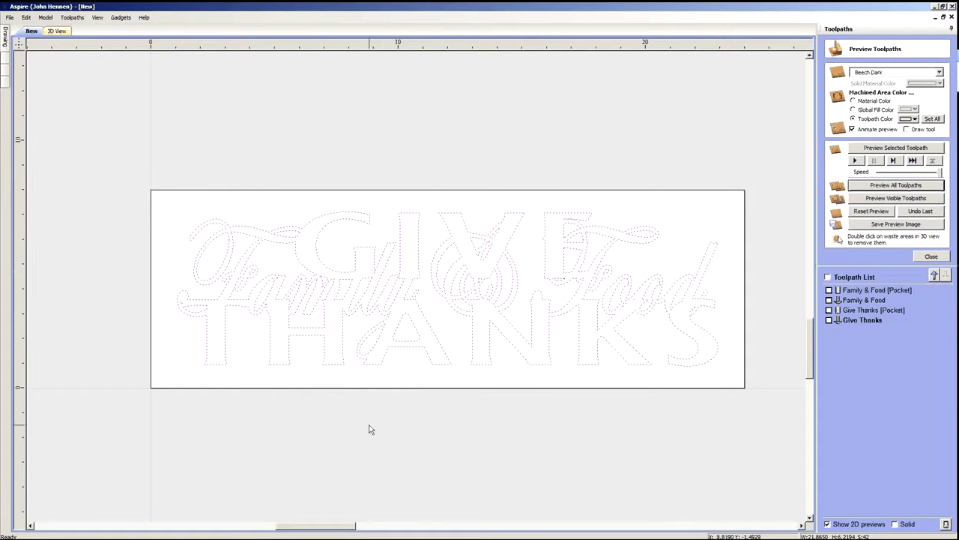
- Switch to the text issues file and examine the dimensioned V-bit diagram beside the letter A examples up close
left_click(241, 533)
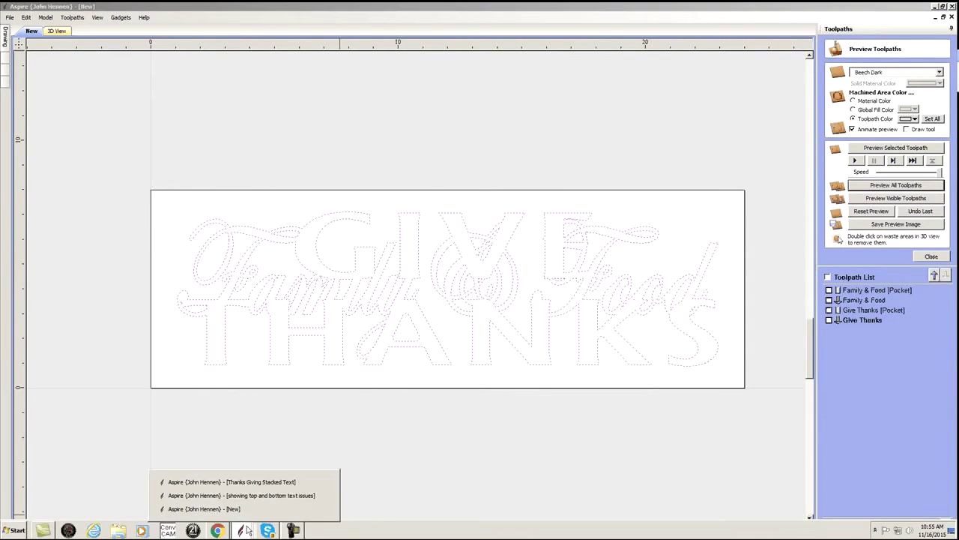
left_click(326, 504)
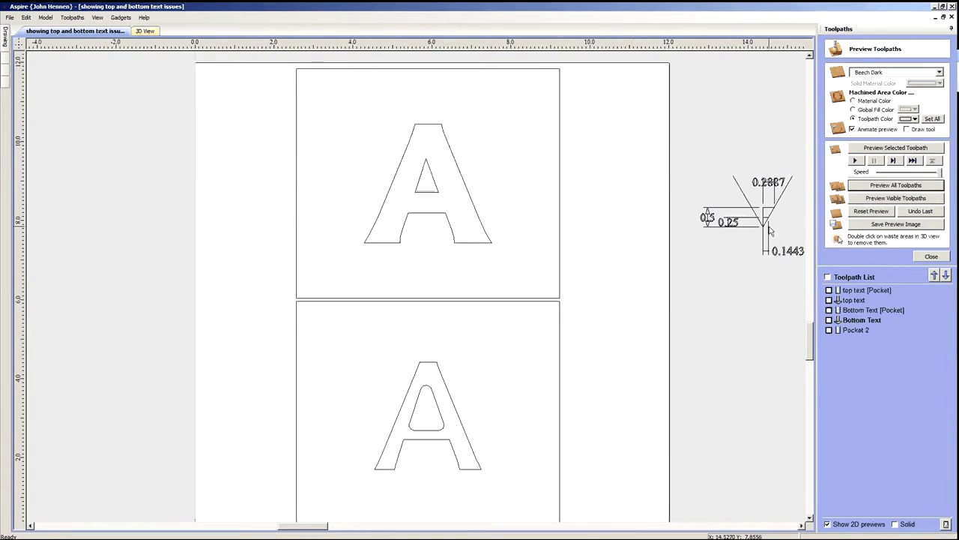
scroll(603, 250, "up", 2)
scroll(592, 251, "down", 3)
scroll(592, 253, "up", 3)
scroll(592, 253, "up", 2)
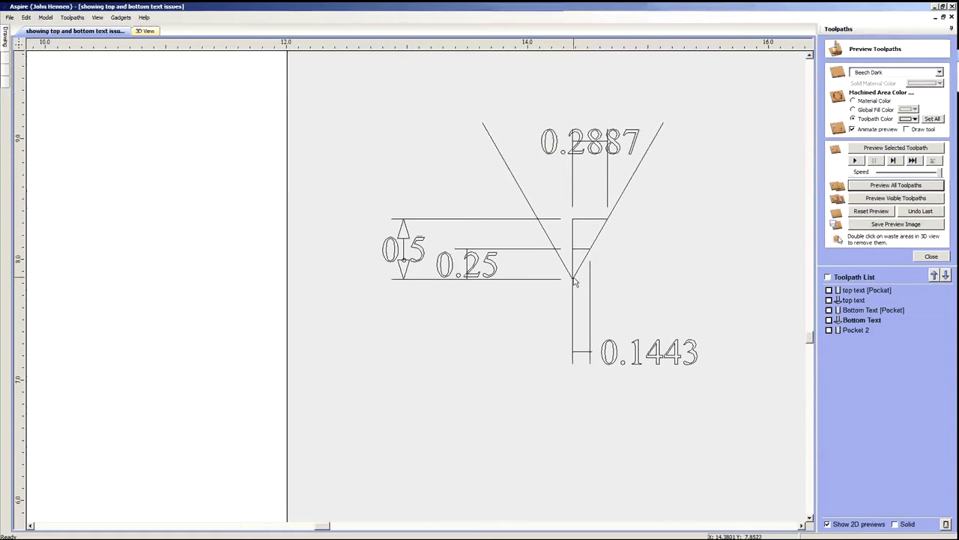
- Return to the New sign file and inspect the carved walls around the ampersand in the 3D preview
left_click(240, 530)
left_click(224, 508)
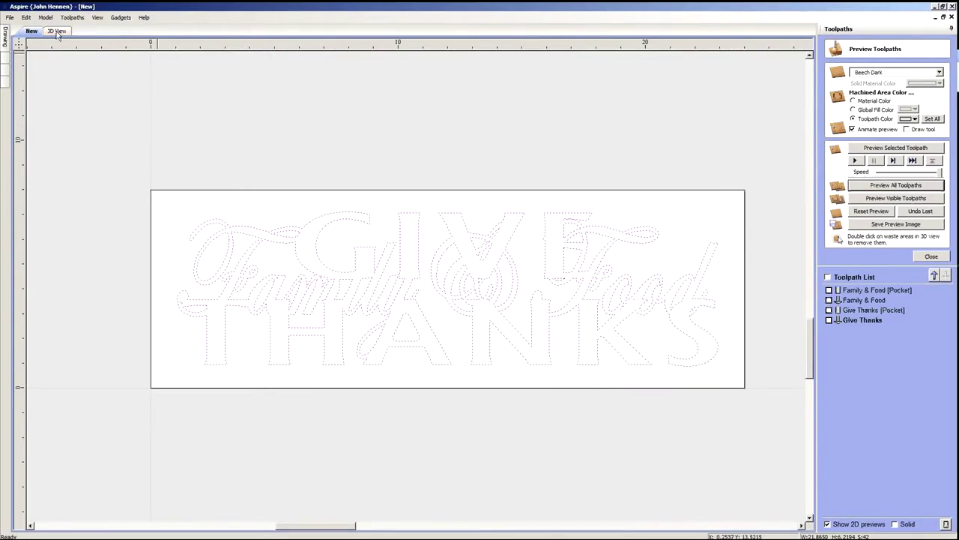
left_click(57, 31)
left_click_drag(398, 344, 454, 307)
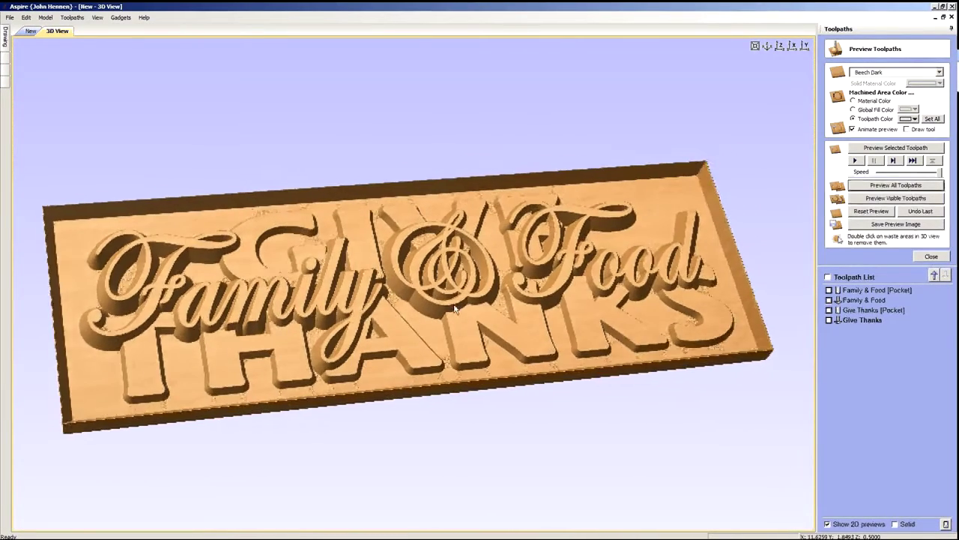
scroll(454, 307, "up", 5)
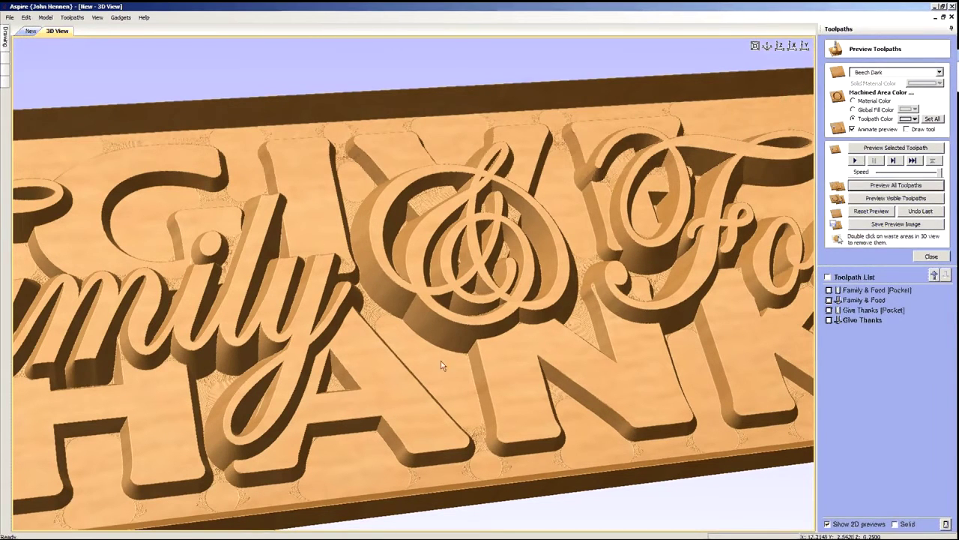
left_click_drag(441, 368, 455, 327)
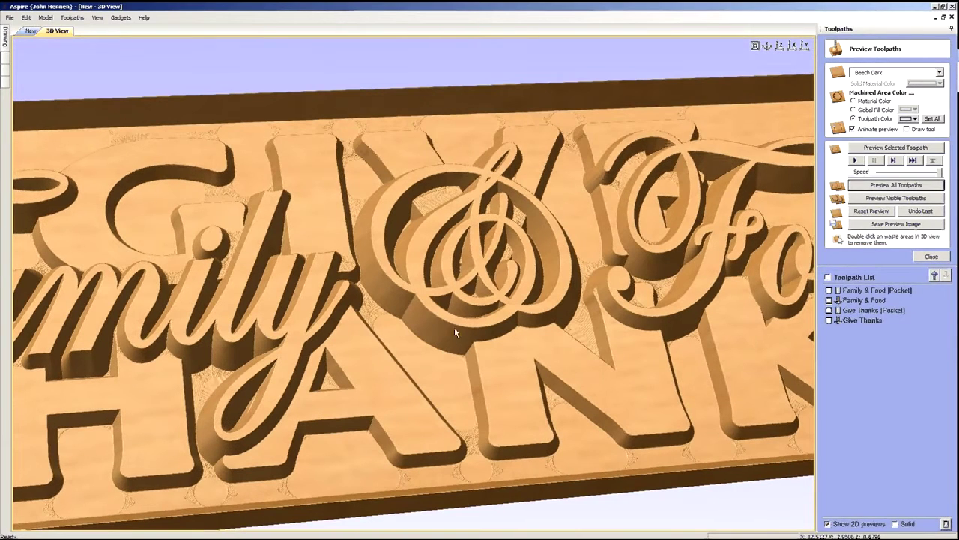
- Go back to the V-bit diagram in the text issues file and compare its widths at the two cutting depths
mouse_move(359, 533)
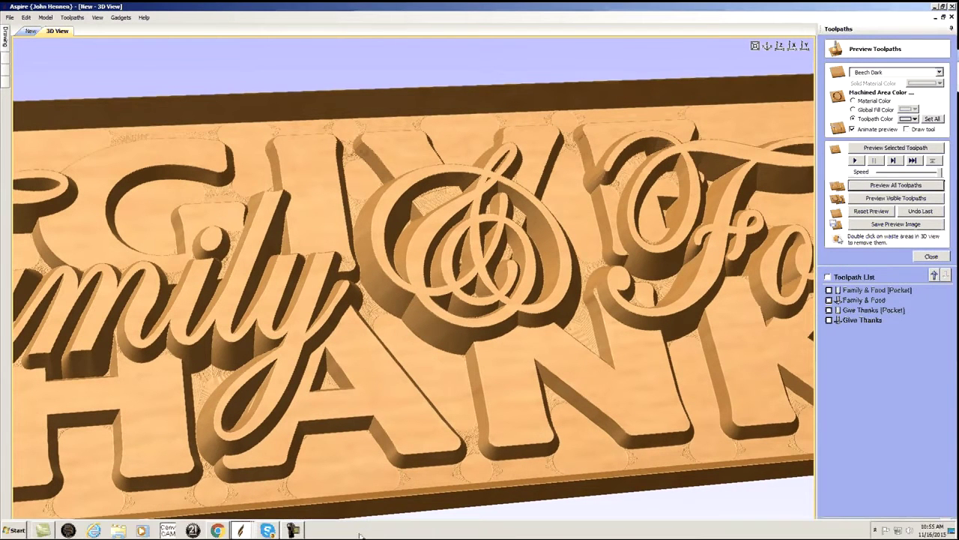
left_click(244, 530)
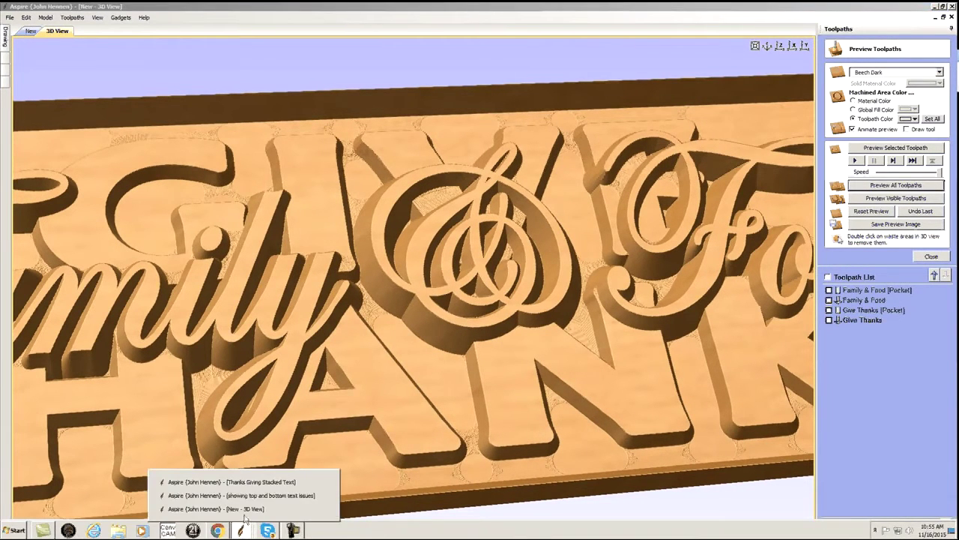
left_click(225, 495)
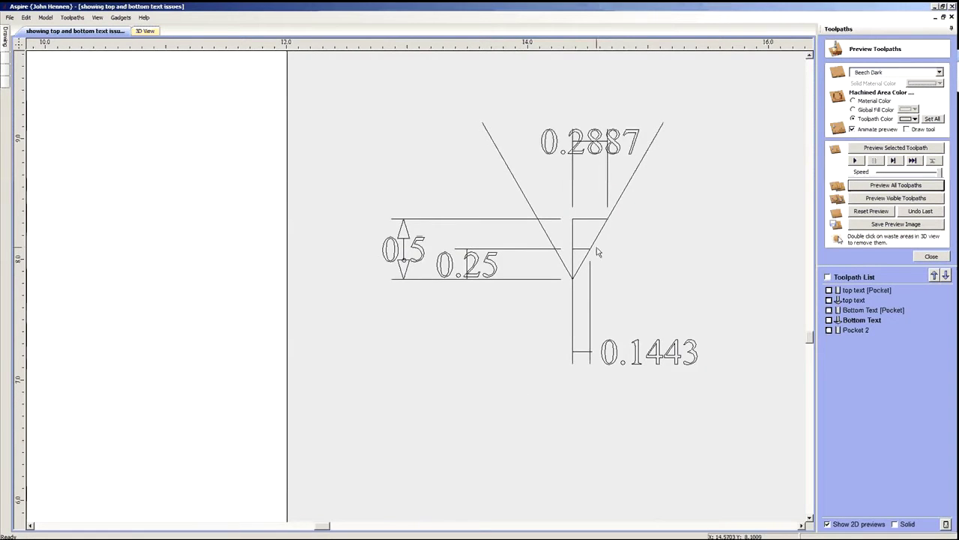
scroll(601, 250, "up", 1)
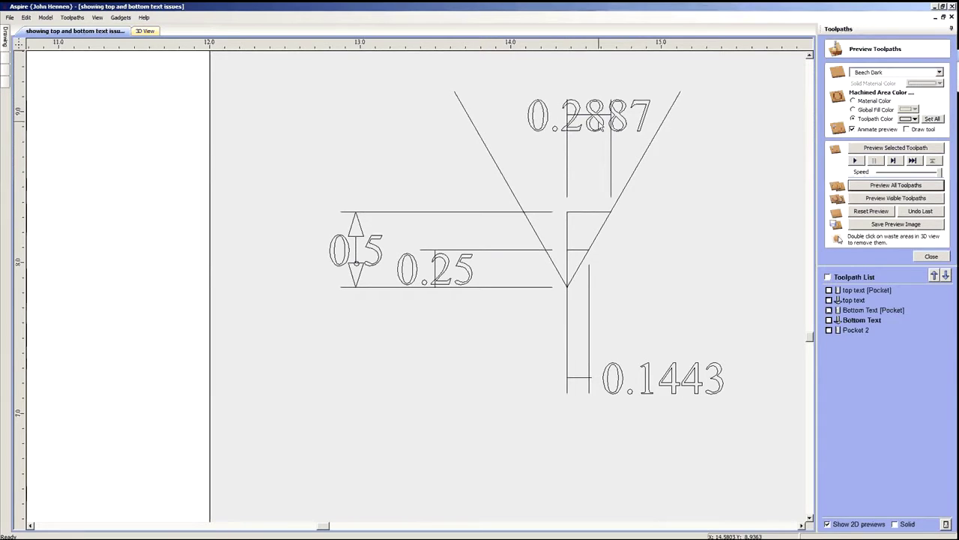
- Return to the New sign file and show its 2D view with the lettering deselected
mouse_move(329, 534)
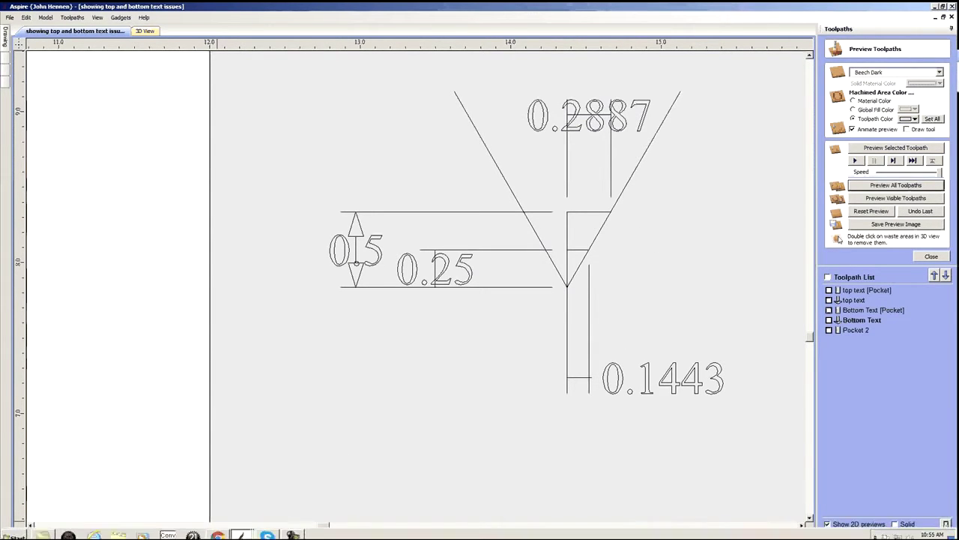
left_click(242, 532)
left_click(225, 509)
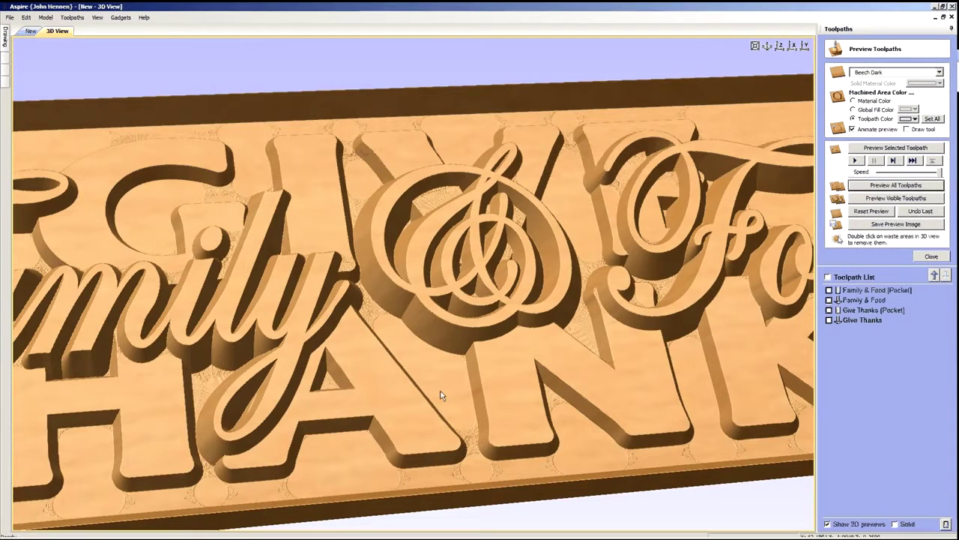
left_click(31, 31)
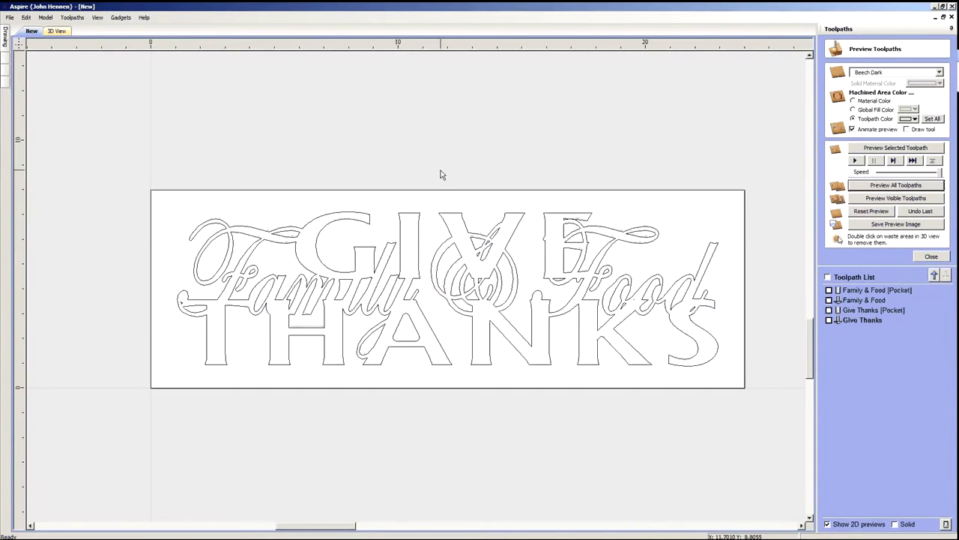
- Set up an outward offset of 0.2887 inches for all lettering vectors, with sharp corners off and the originals deleted
scroll(438, 311, "up", 1)
key("ctrl+a")
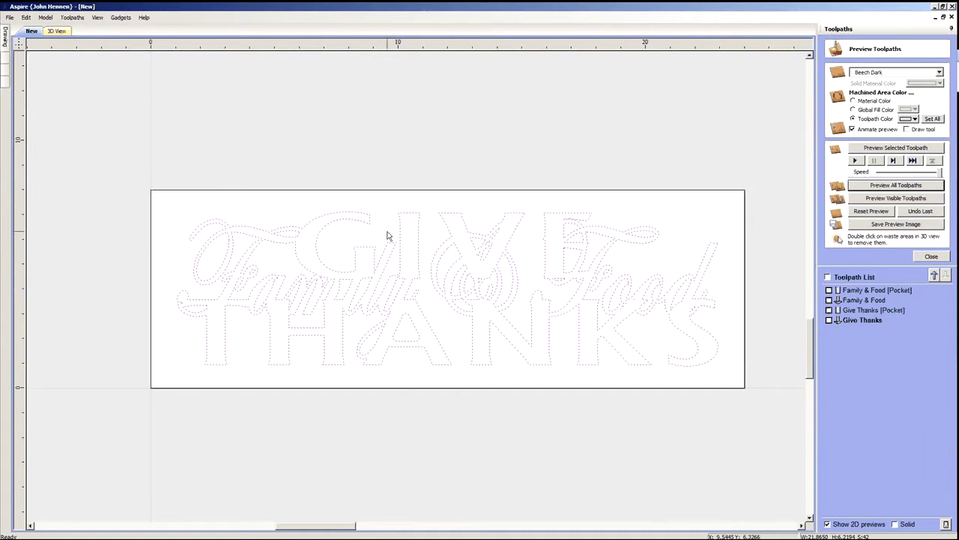
mouse_move(5, 36)
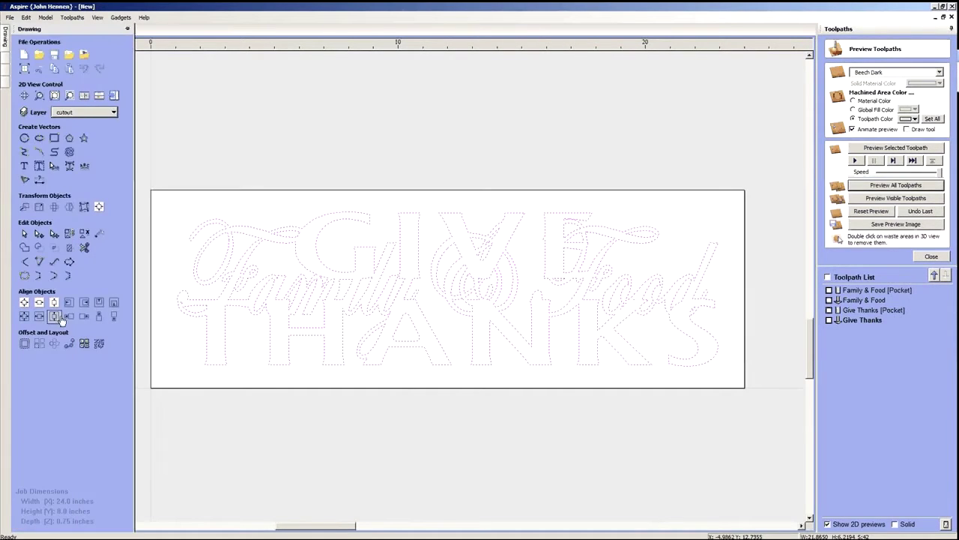
left_click(22, 343)
left_click_drag(66, 124, 32, 129)
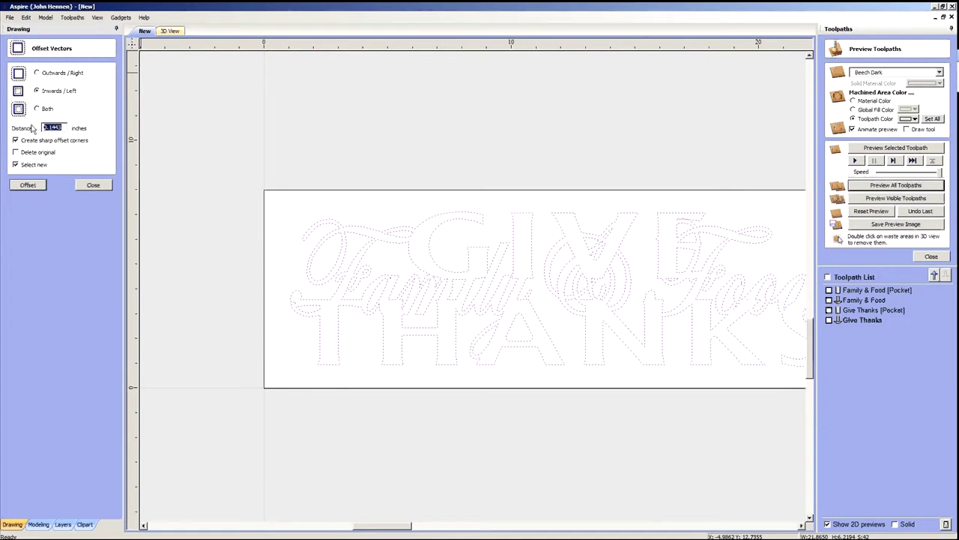
type("0.2887")
left_click(36, 73)
scroll(401, 255, "down", 1)
scroll(422, 260, "up", 2)
scroll(428, 263, "down", 1)
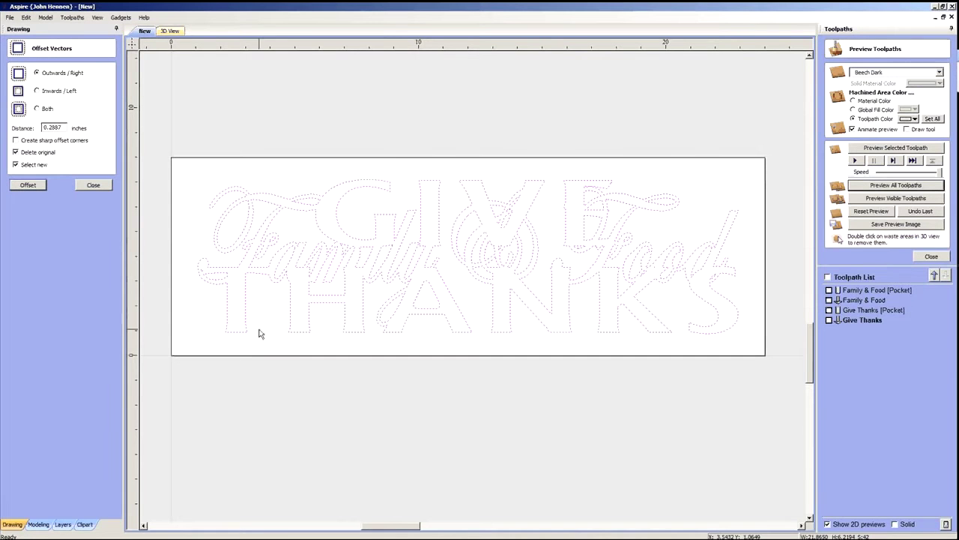
- Check the carved letter edges in the 3D preview, then apply the outward offset and deselect the new outlines
mouse_move(220, 532)
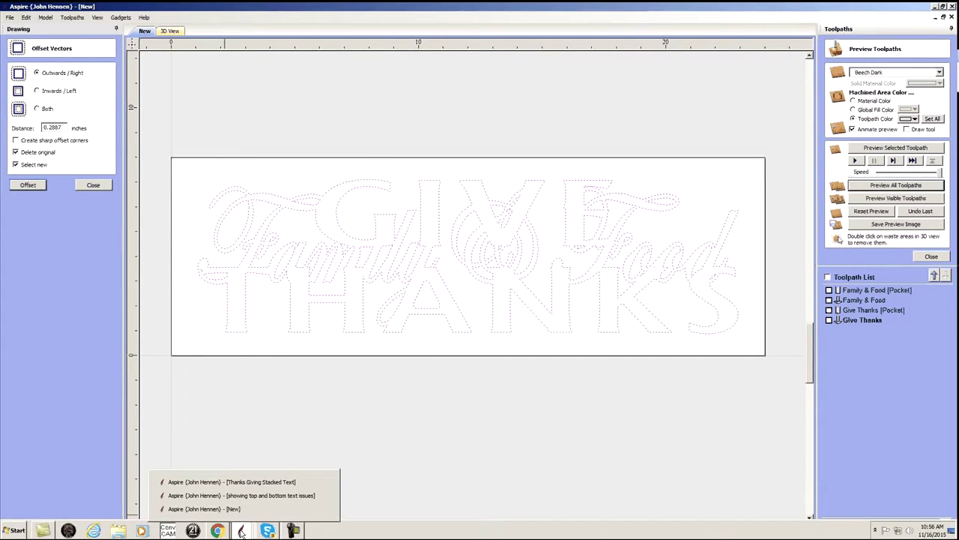
left_click(170, 31)
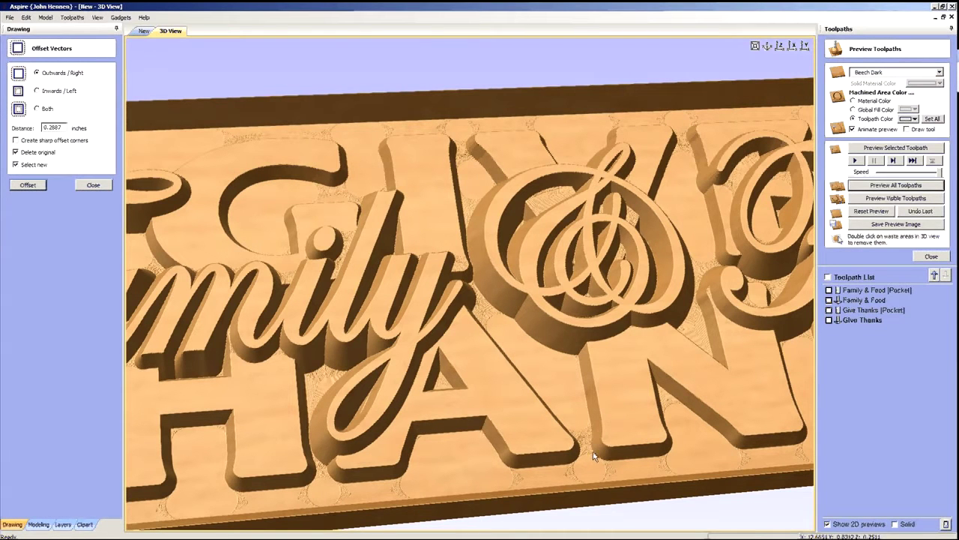
left_click(144, 31)
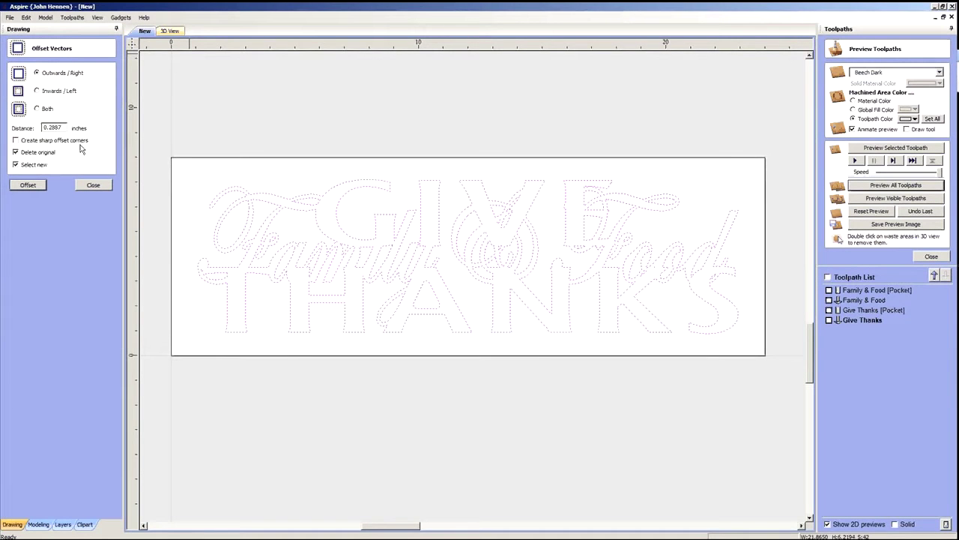
left_click(31, 188)
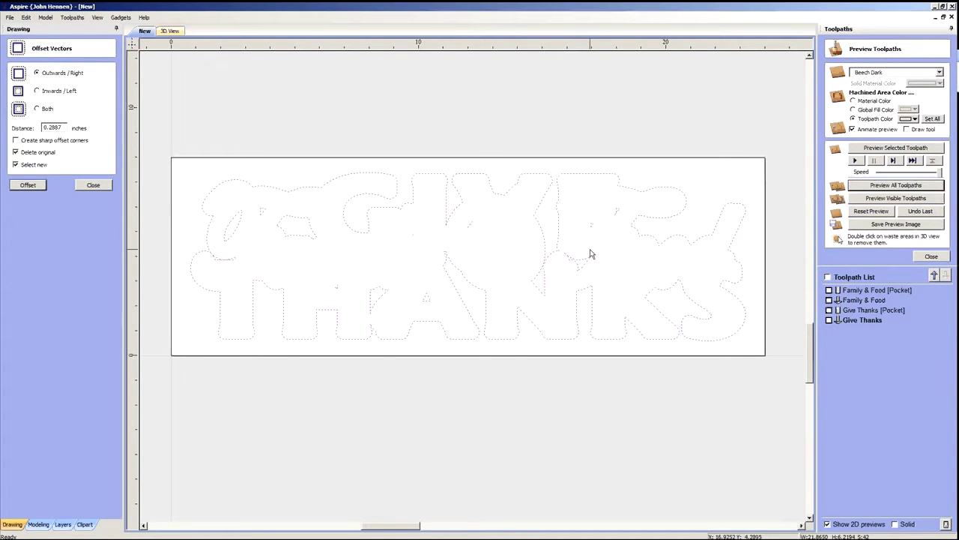
scroll(534, 256, "down", 1)
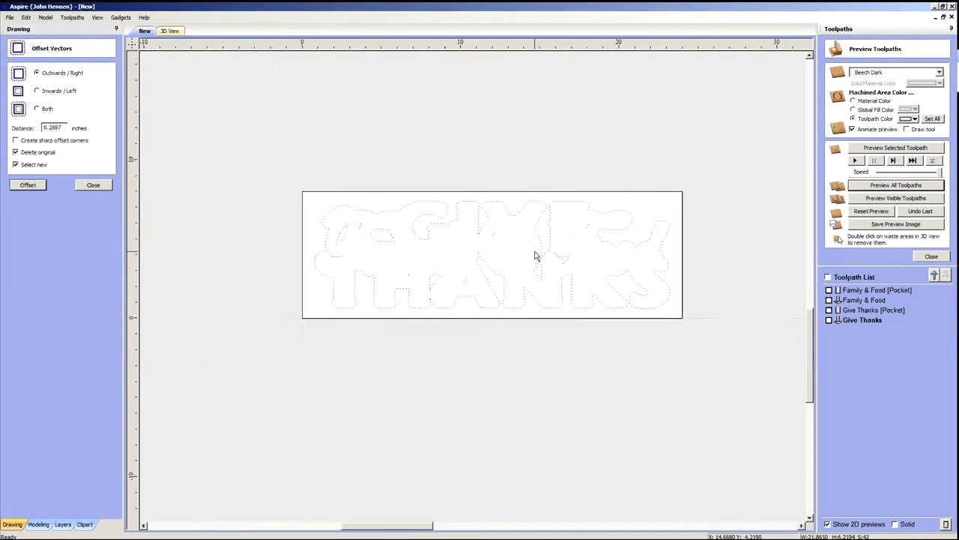
left_click(488, 163)
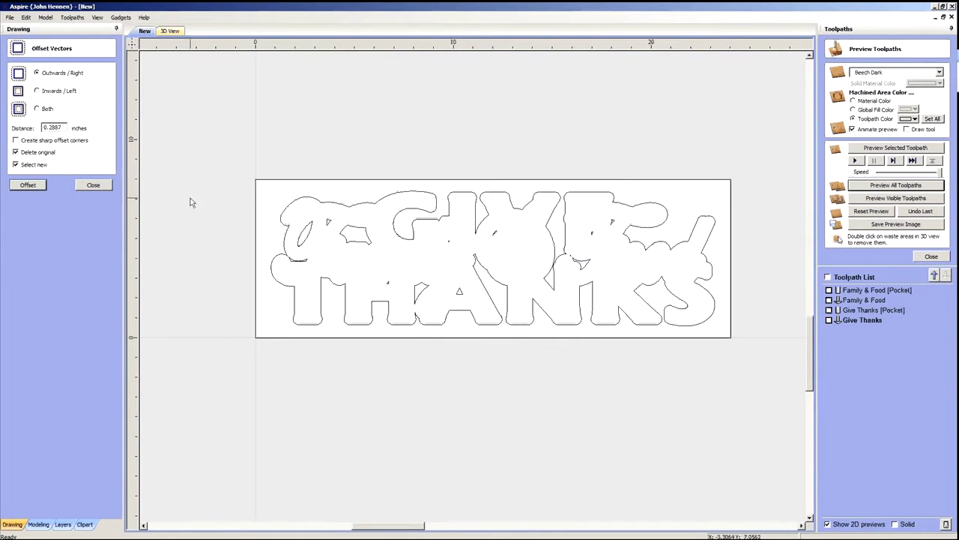
left_click(93, 185)
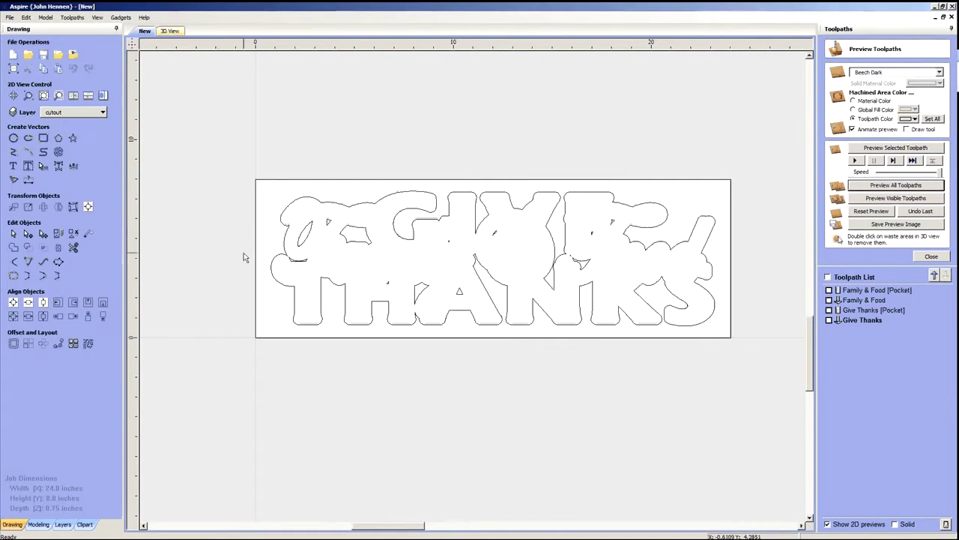
- Start a 2D profile toolpath on all the offset outlines with a cut depth of 0.77 inches
left_click(103, 95)
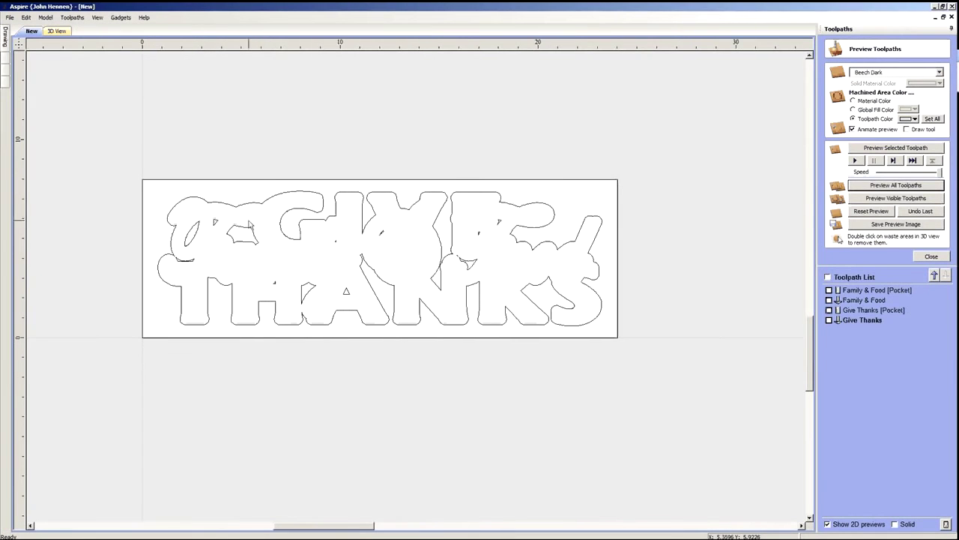
mouse_move(154, 185)
left_mouse_down()
mouse_move(254, 279)
mouse_move(611, 336)
left_mouse_up()
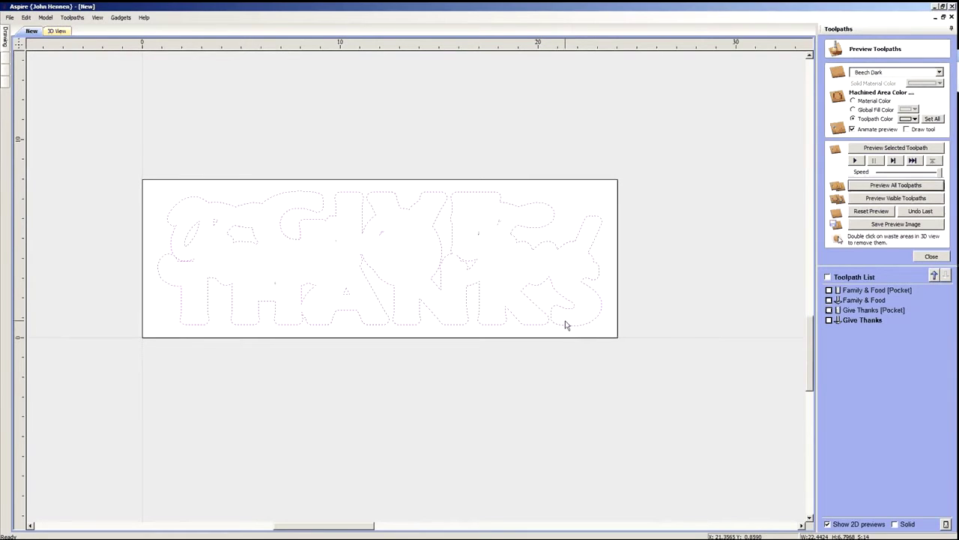
left_click(933, 259)
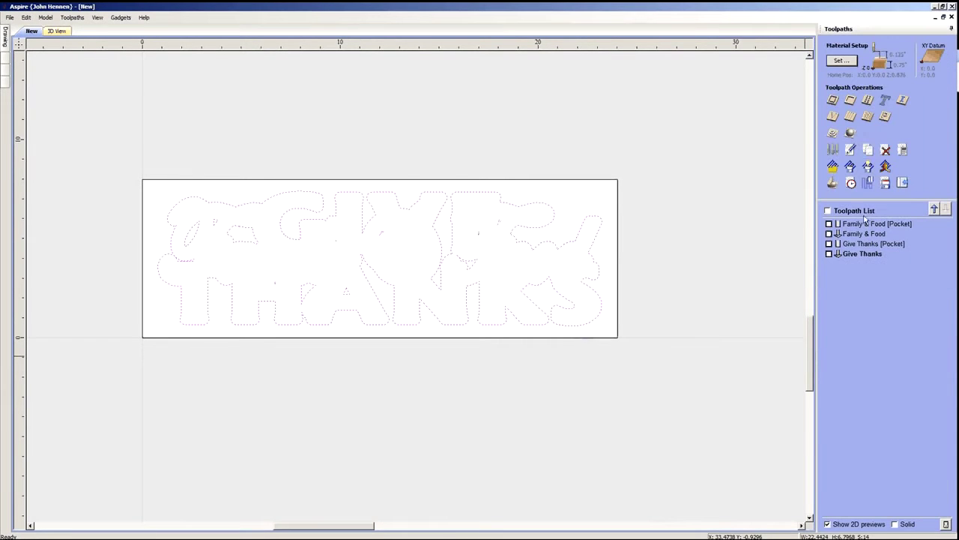
left_click(832, 101)
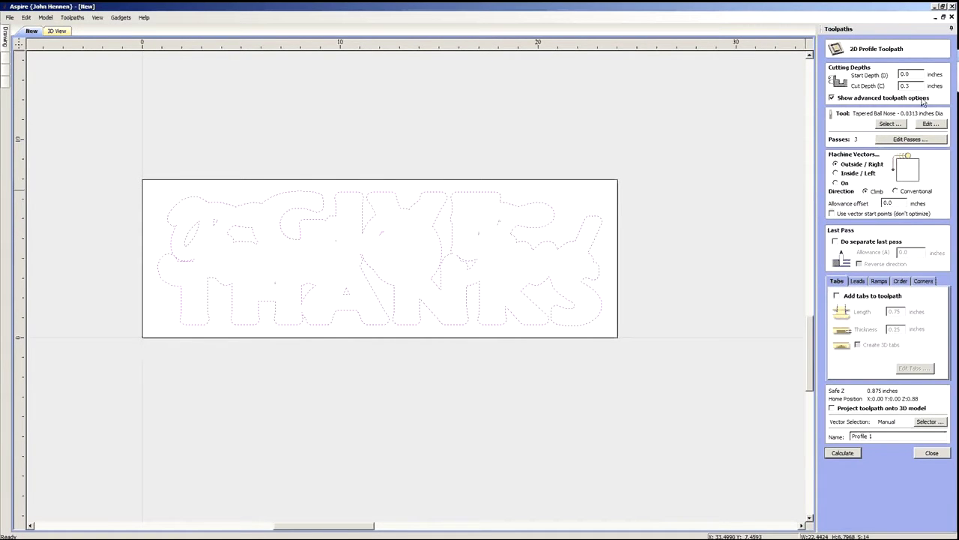
type("0")
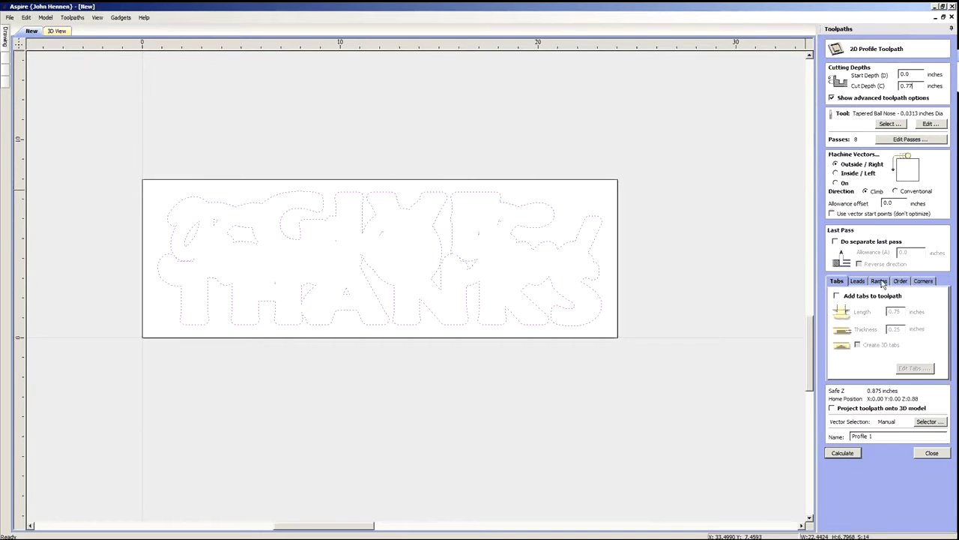
- Review the pass depth in the tapered ball nose tool's settings
left_click(929, 124)
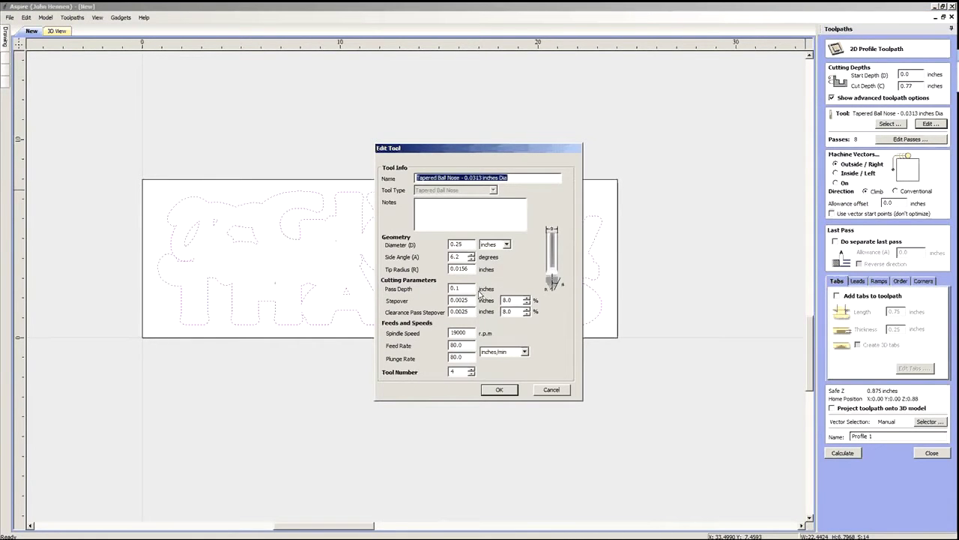
left_click_drag(469, 288, 441, 291)
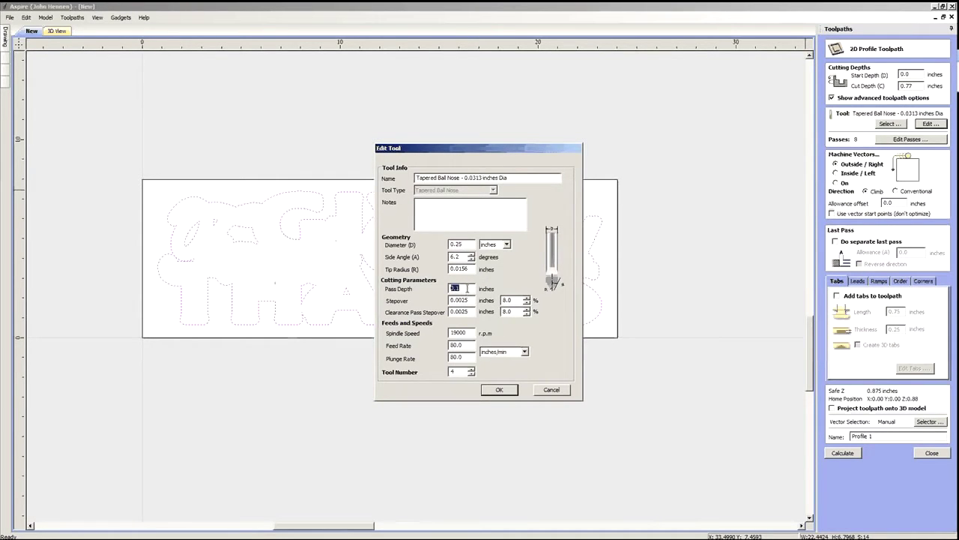
left_click_drag(467, 288, 450, 289)
left_click(507, 389)
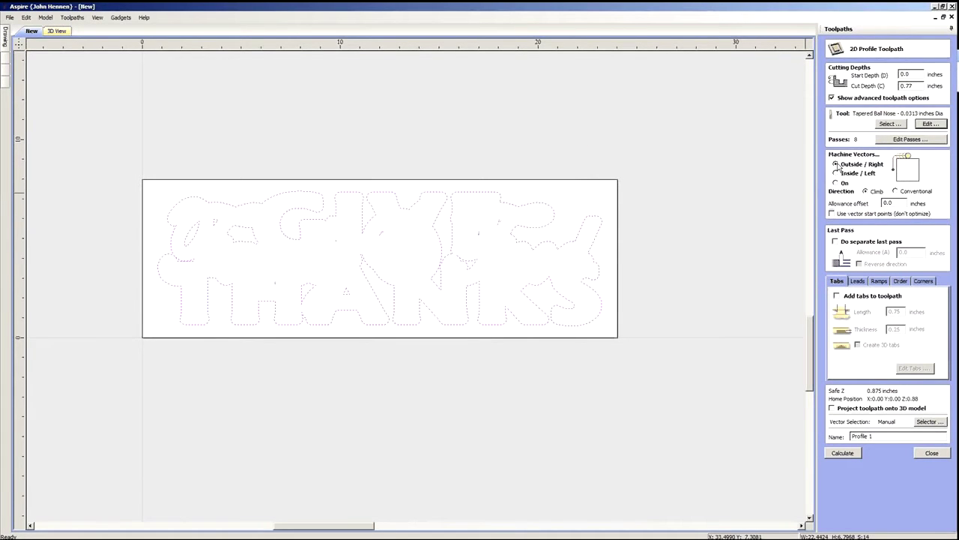
- Divide the profile toolpath's cutting depth into 3 passes
left_click(910, 140)
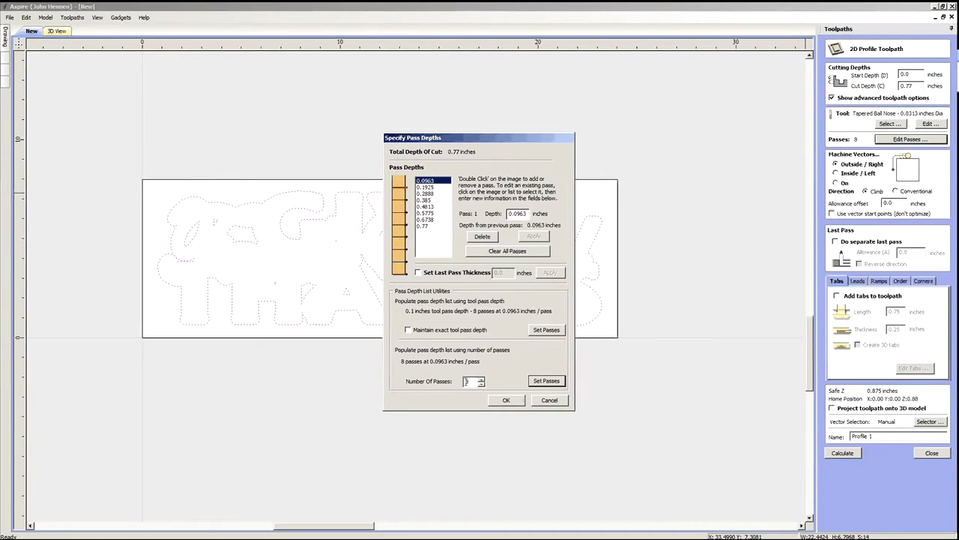
type("3")
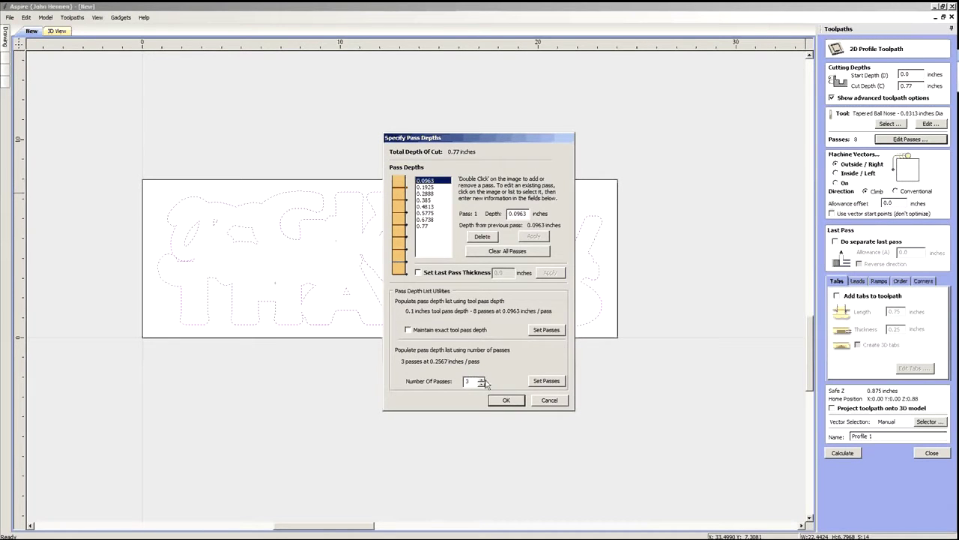
left_click(546, 380)
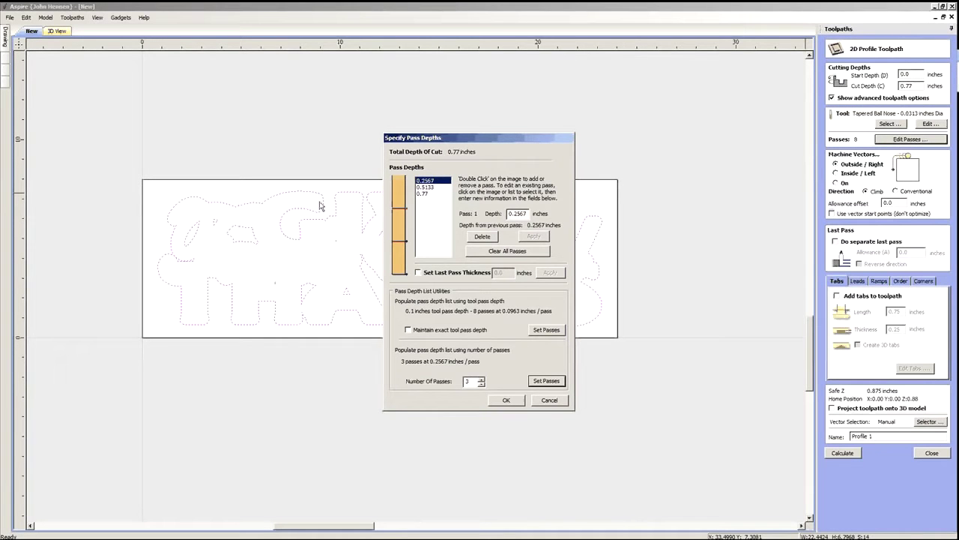
- Try depths of 0.625 inches for the second pass and 0.5 inches for the first pass
left_click(431, 196)
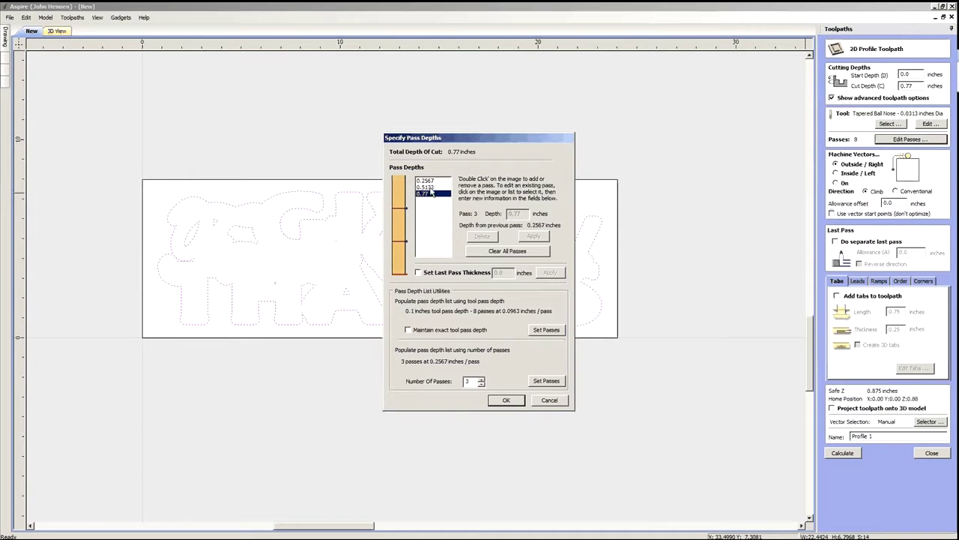
left_click(430, 187)
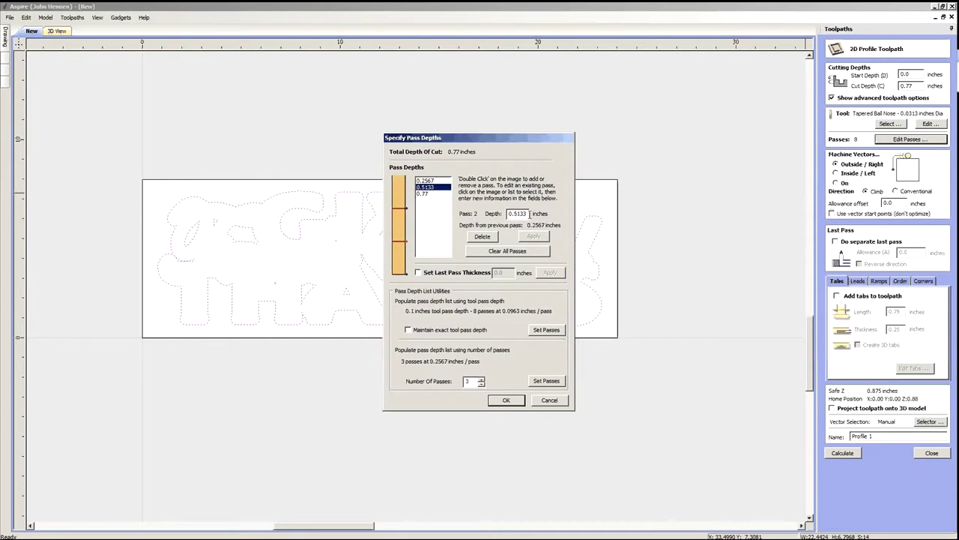
left_click_drag(530, 213, 492, 217)
type("0.625")
left_click(531, 237)
left_click(442, 182)
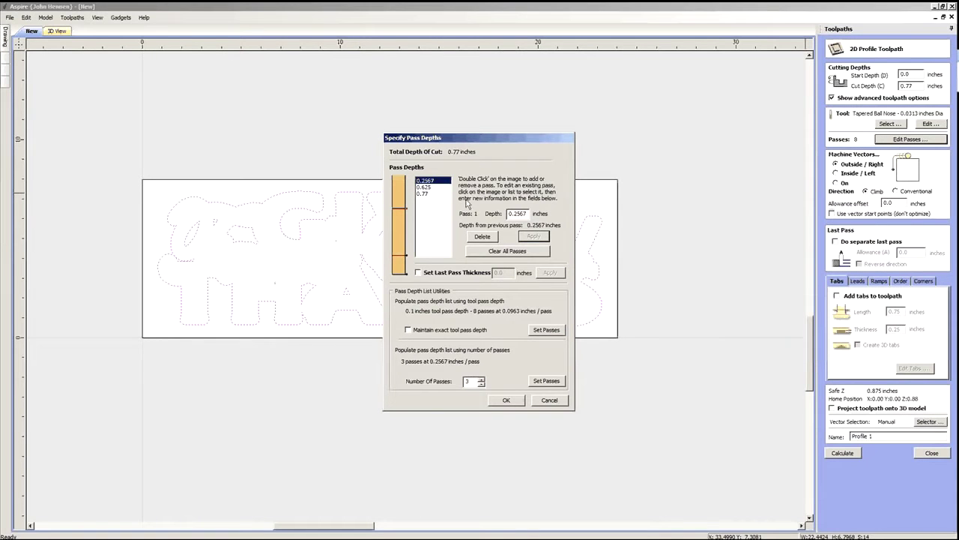
left_click_drag(529, 216, 500, 217)
type("0.5")
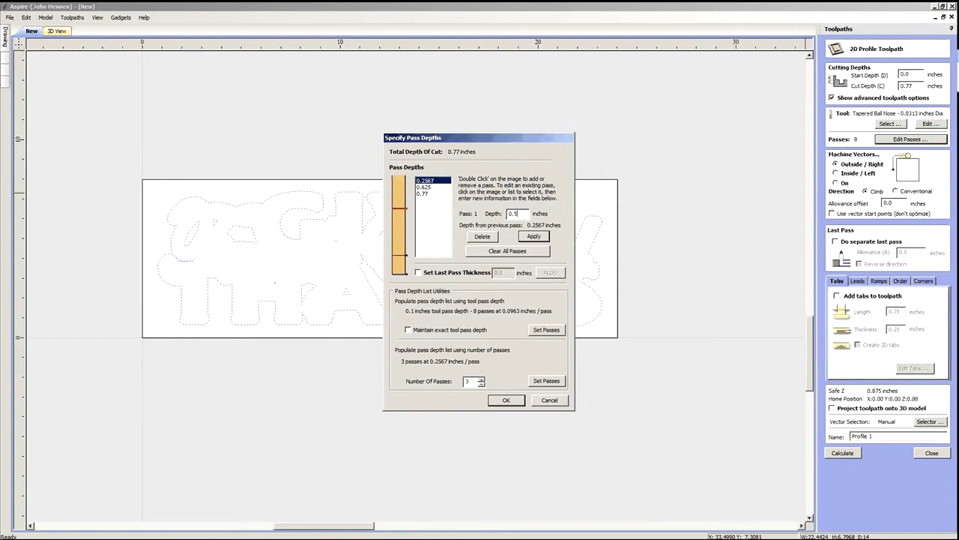
left_click(529, 237)
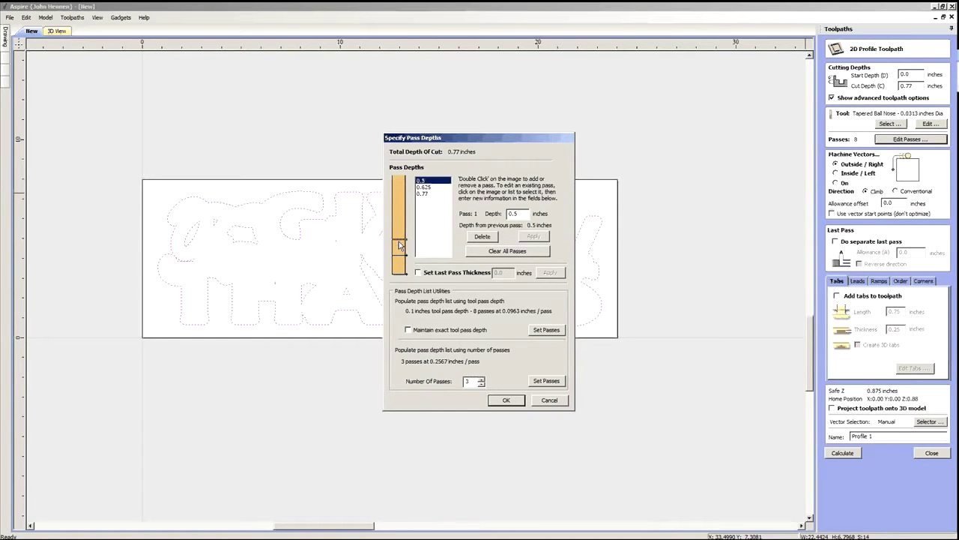
- Try a depth of 0.4 inches for the first pass
left_click(399, 240)
double_click(513, 214)
type("0.4")
left_click(534, 236)
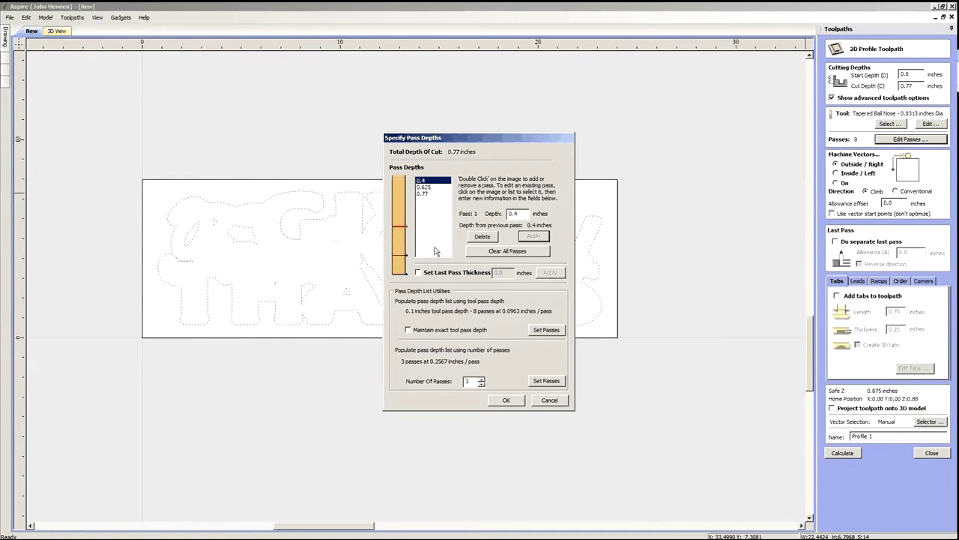
- Set the first pass depth to 0.6 inches
double_click(516, 214)
type("0.6")
left_click(545, 237)
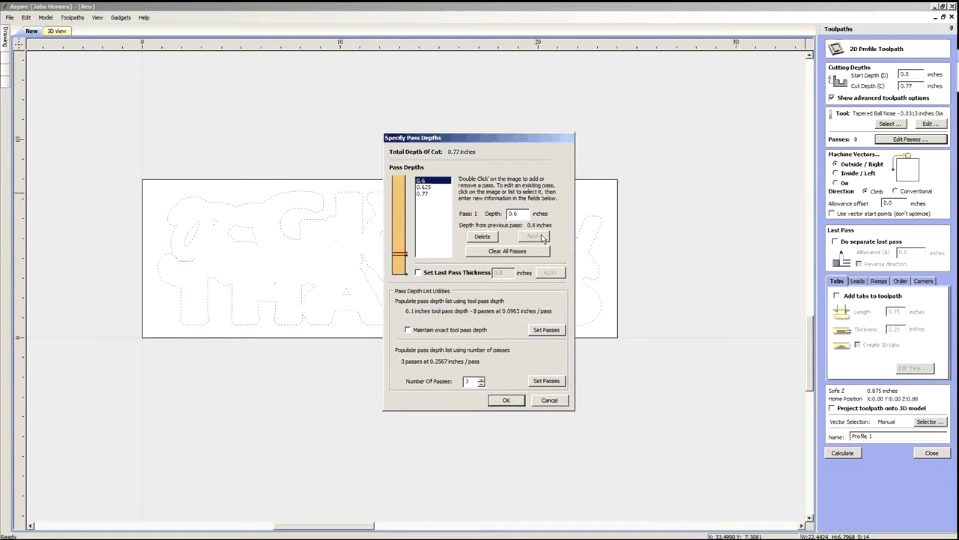
- Set the second pass depth to 0.69 inches after trying 0.675 and 0.7, and accept the pass depths
left_click(430, 187)
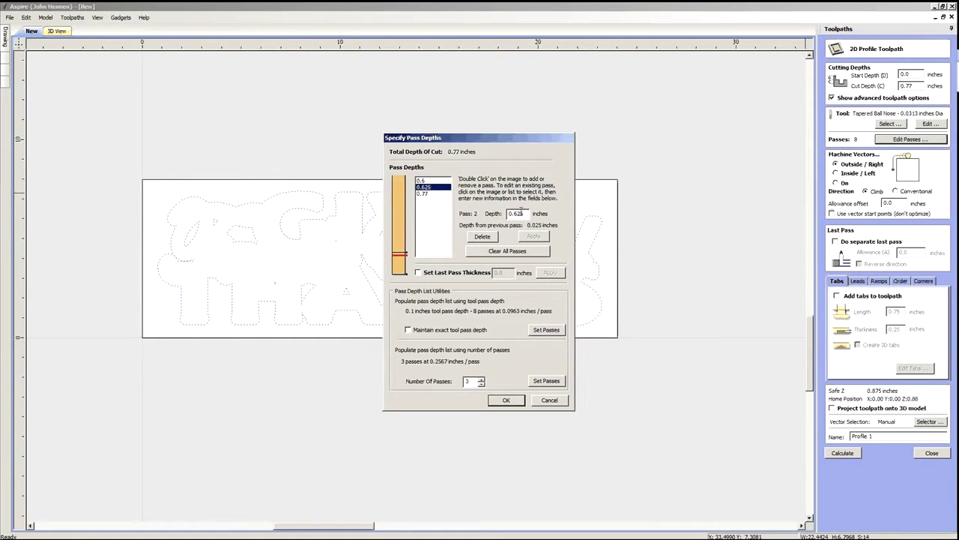
left_click_drag(527, 213, 507, 215)
left_click(537, 236)
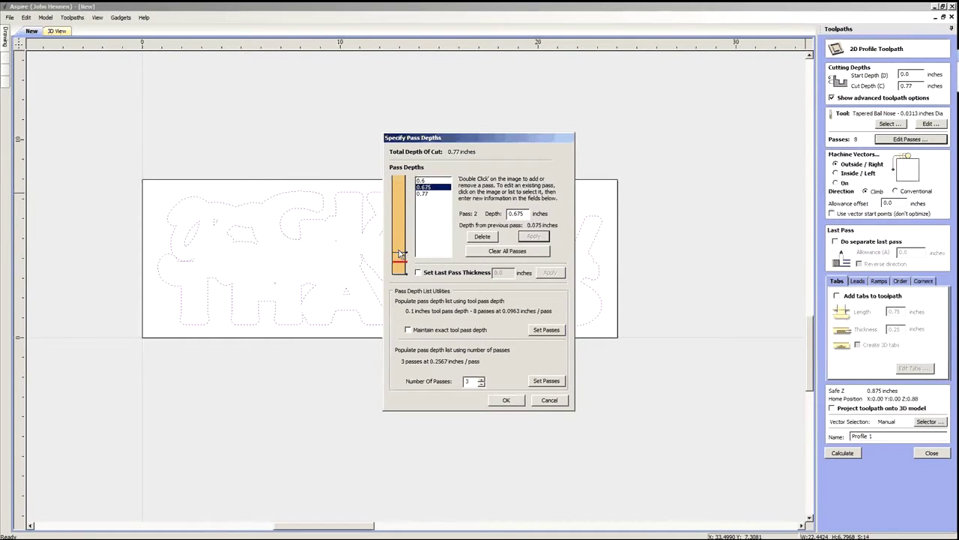
type("7")
left_click(533, 237)
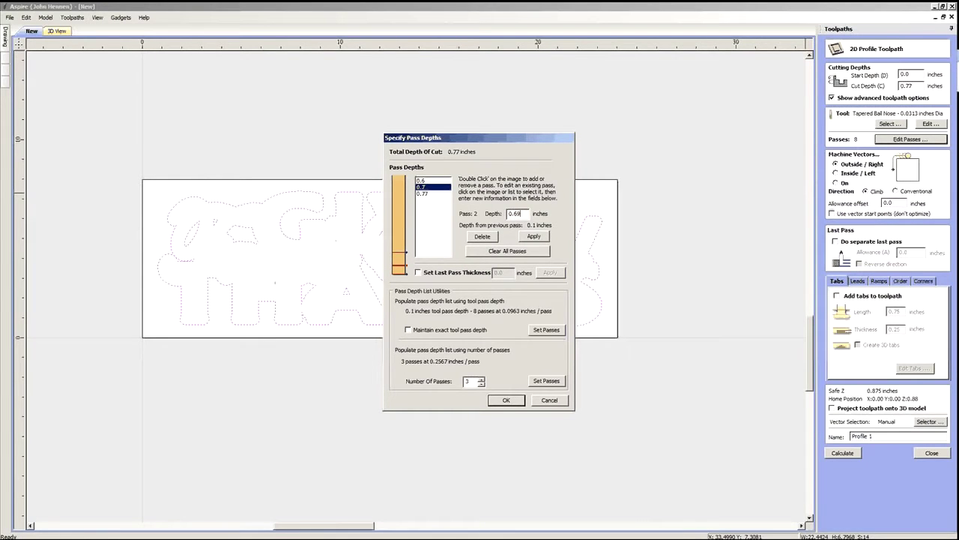
left_click(533, 236)
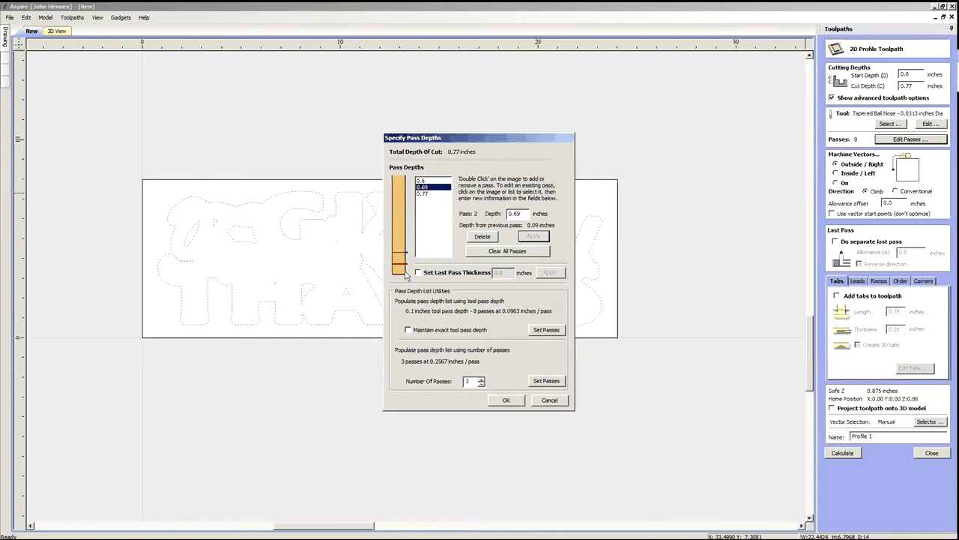
left_click(506, 399)
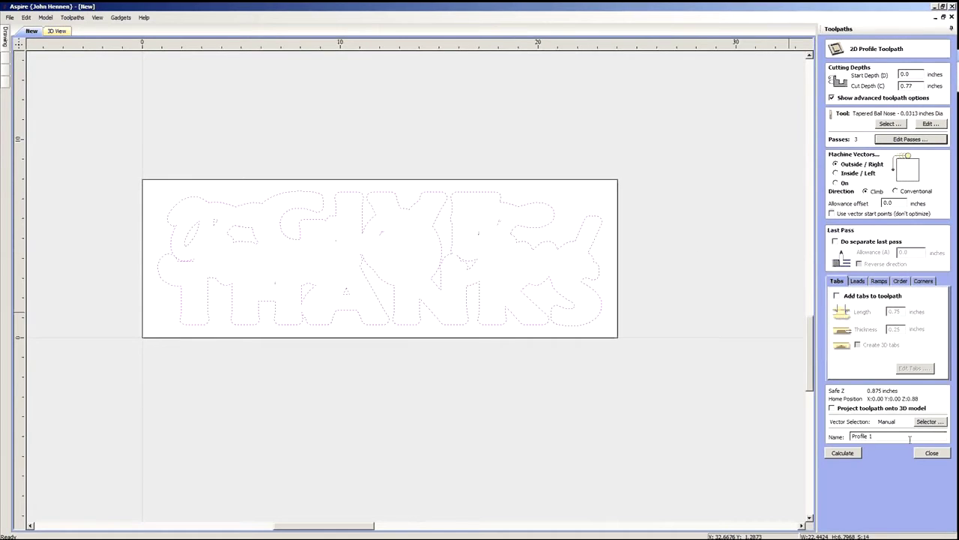
- Name the profile toolpath Cutout and add ramps to it
triple_click(861, 437)
type("Cutout")
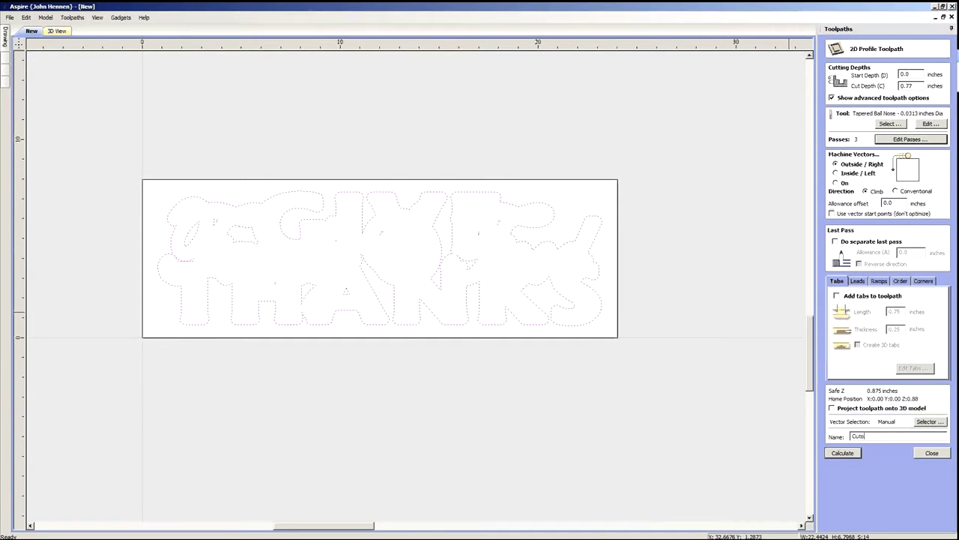
left_click(882, 280)
left_click(832, 293)
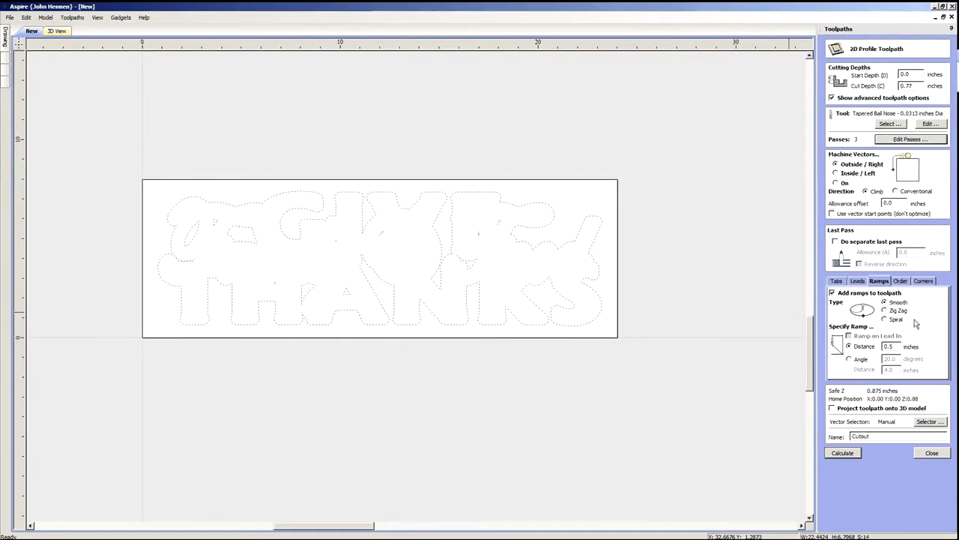
- Calculate the Cutout toolpath, allowing it to cut through the material, and simulate it on the 3D sign without its toolpath lines
left_click(847, 453)
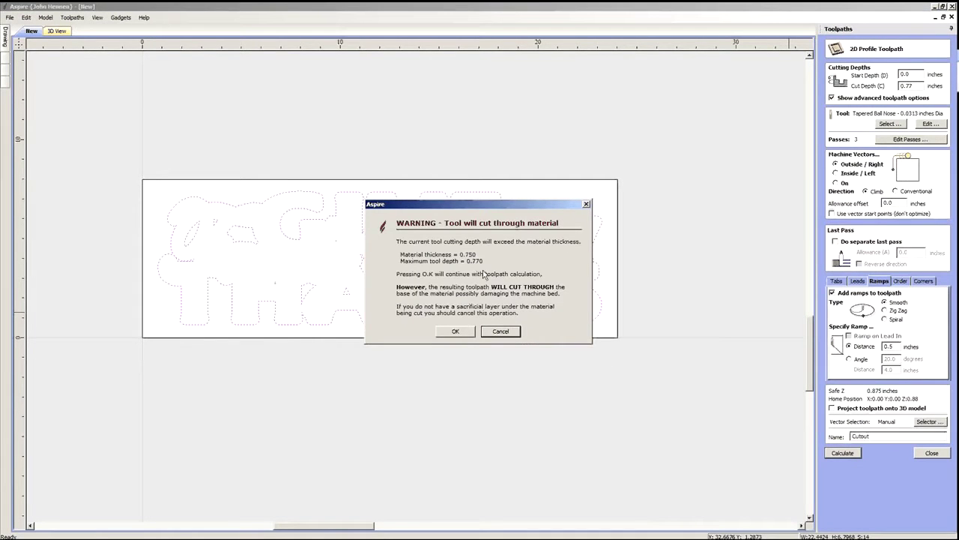
left_click(463, 334)
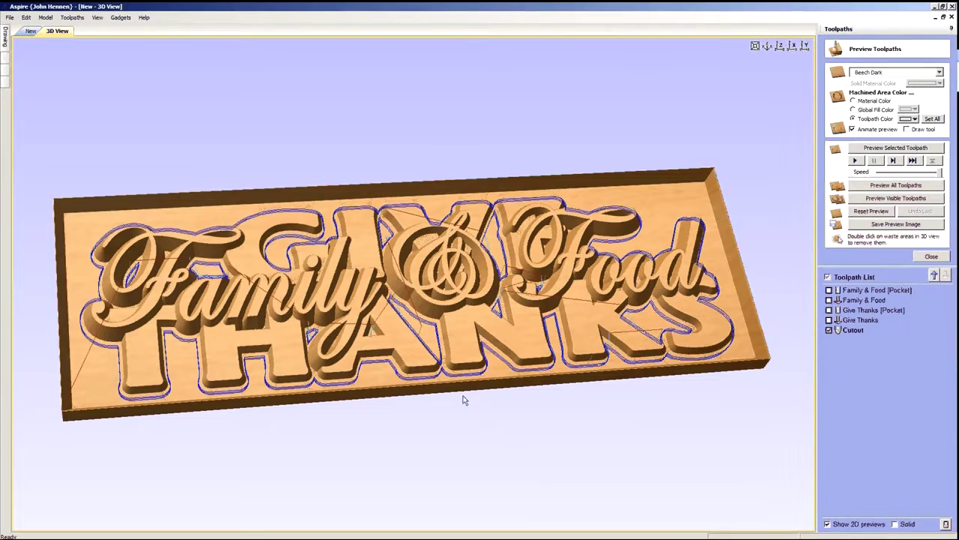
left_click_drag(422, 385, 415, 409)
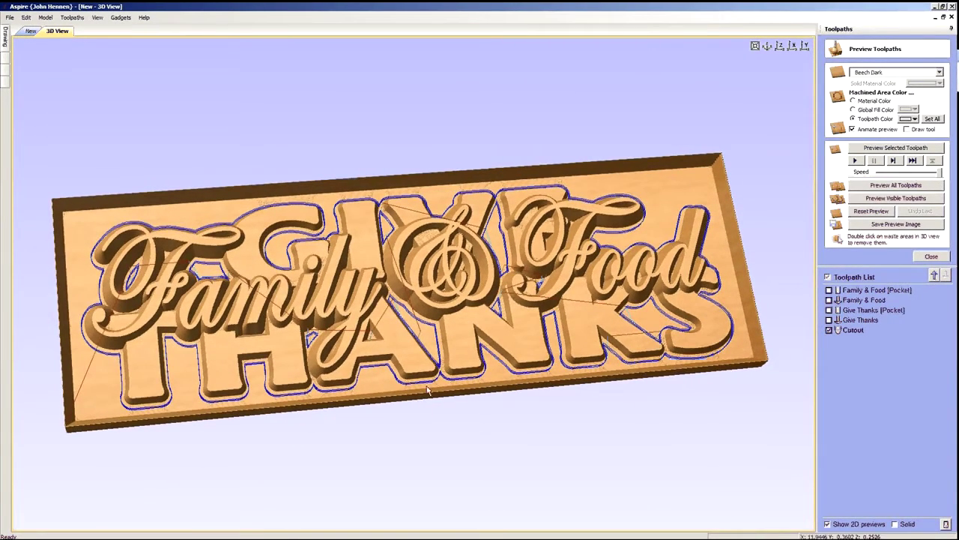
left_click(829, 330)
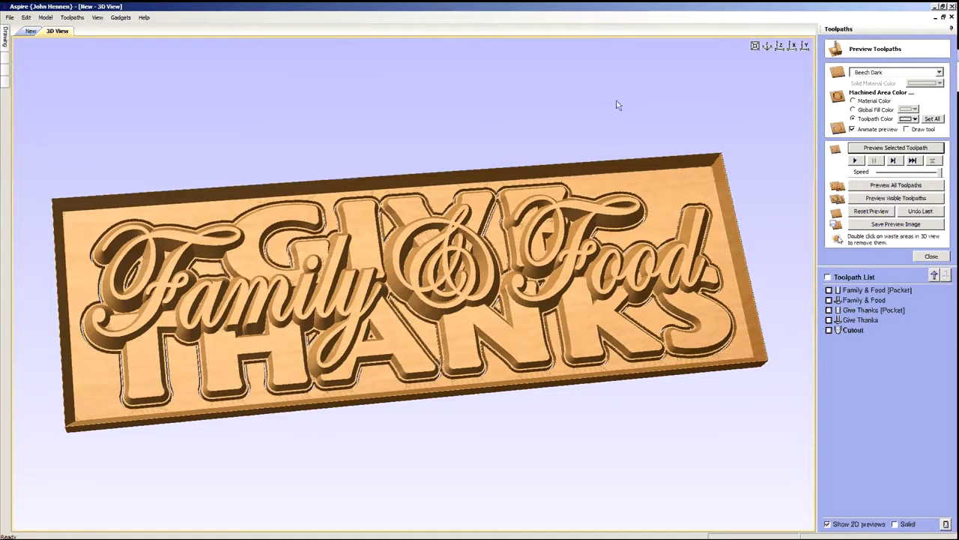
- Examine the simulated cutout grooves around the THANKS letters and the ampersand in the 3D preview
scroll(439, 369, "up", 4)
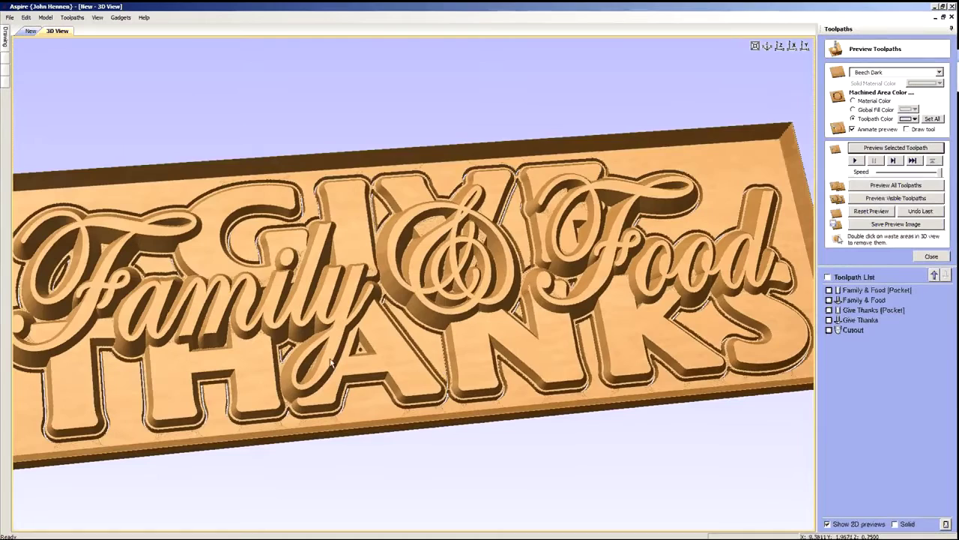
left_click_drag(330, 363, 212, 354)
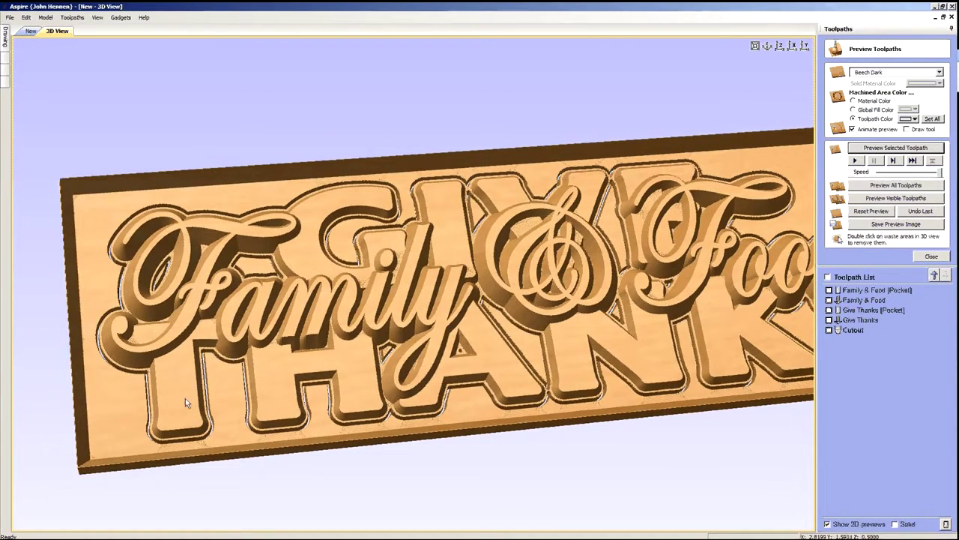
mouse_move(359, 352)
left_mouse_down()
mouse_move(382, 337)
mouse_move(345, 359)
left_mouse_up()
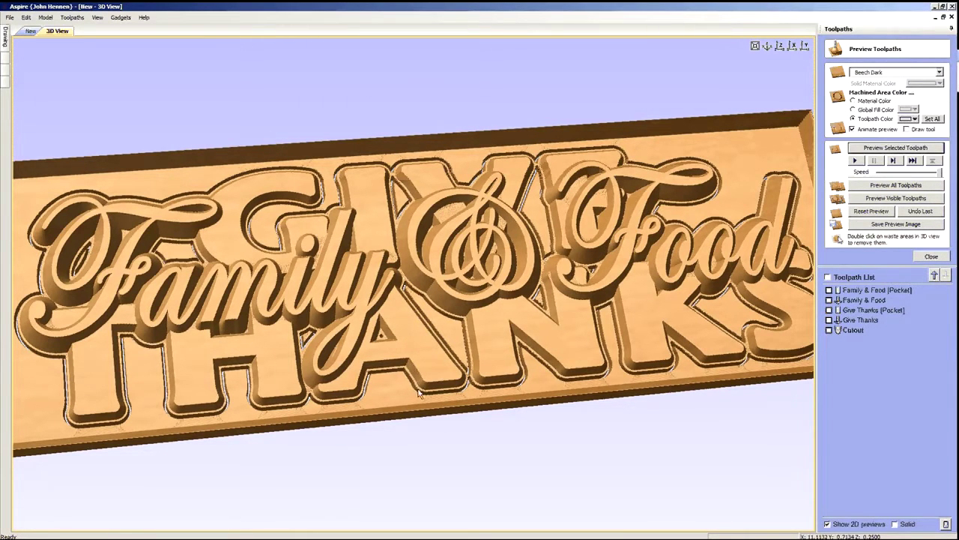
scroll(419, 396, "up", 3)
scroll(409, 405, "down", 1)
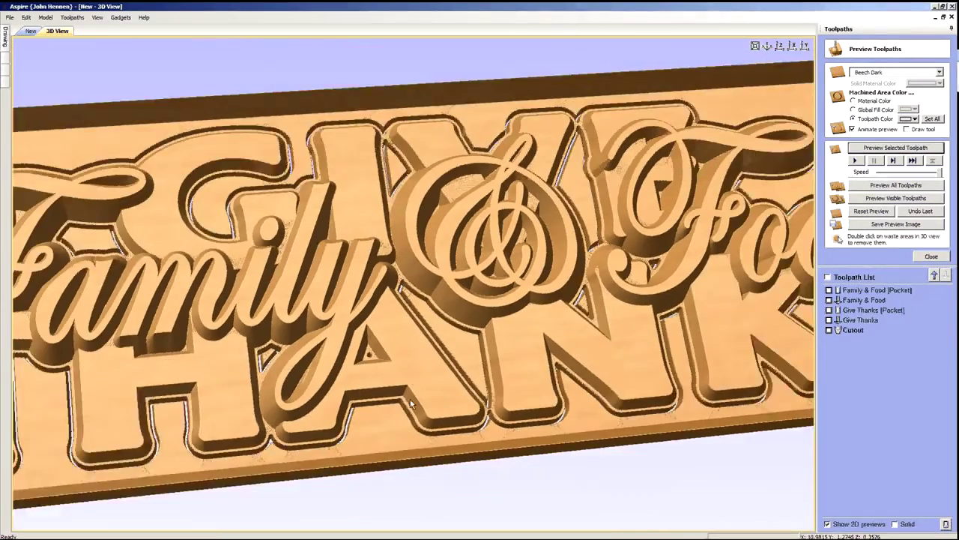
scroll(410, 406, "down", 3)
scroll(424, 365, "up", 4)
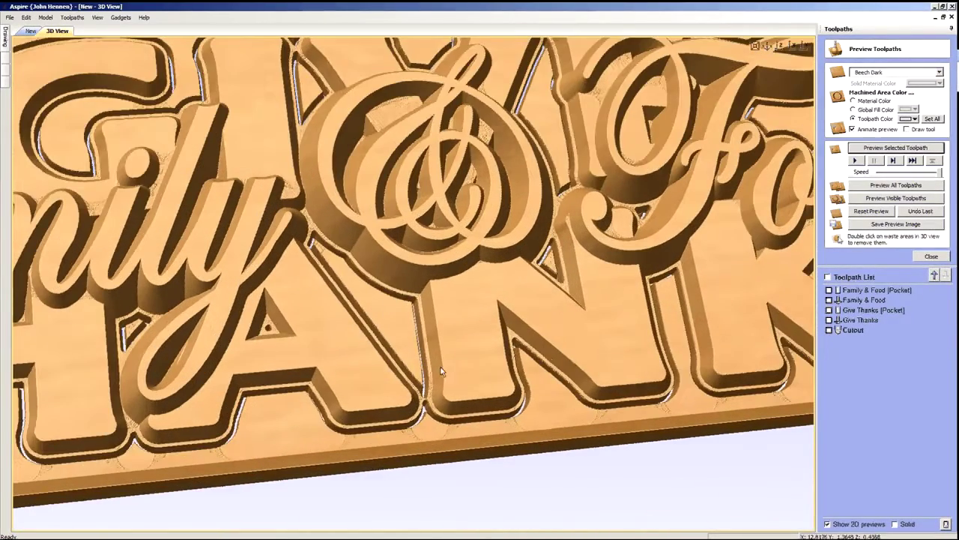
- Recalculate the Cutout toolpath with an allowance offset of -0.0625 inches, again allowing the cut through the material, and simulate it
double_click(849, 331)
double_click(895, 202)
type("-")
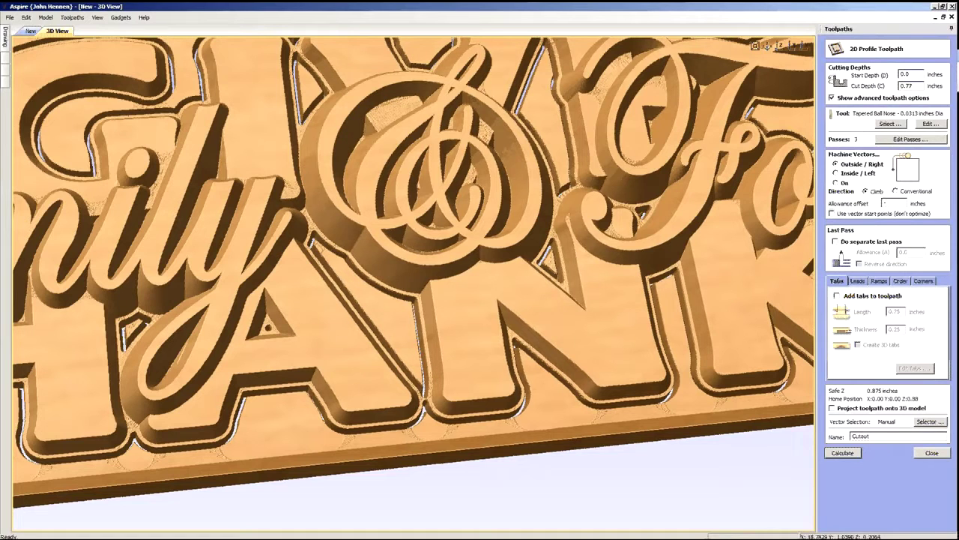
type("0.0625")
left_click(847, 453)
left_click(465, 333)
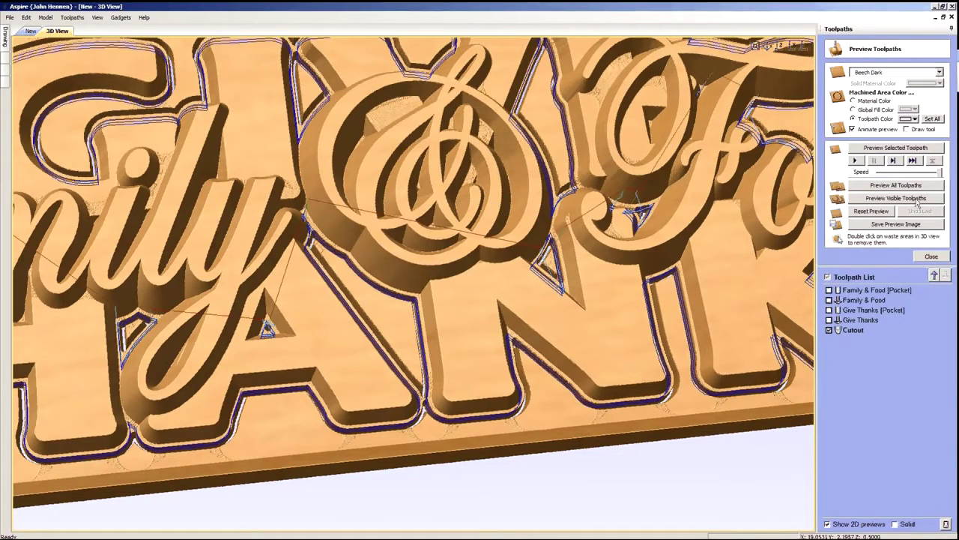
left_click(890, 150)
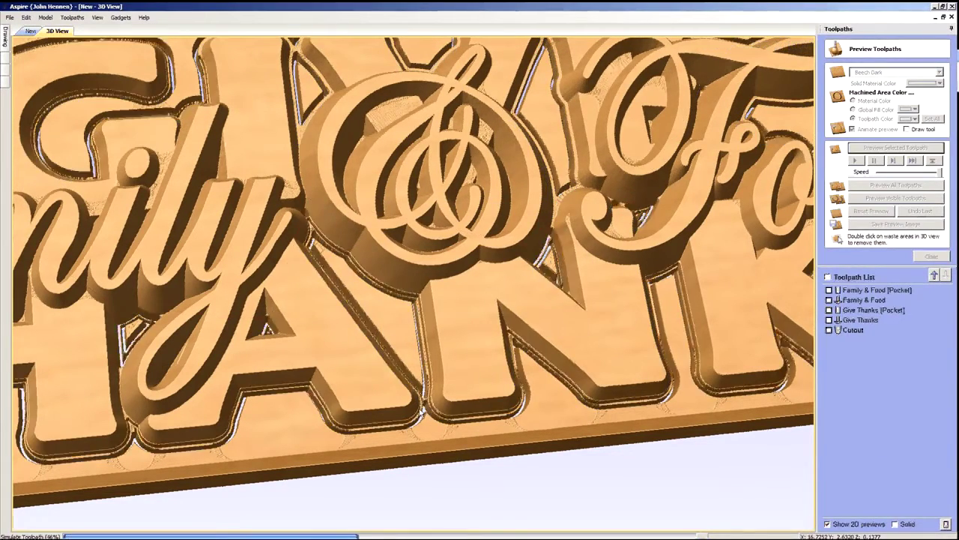
- Set the Cutout toolpath's allowance offset to -0.04 inches, recalculate it despite the cut-through depth, and rerun the preview of all toolpaths from scratch
left_click_drag(383, 432, 778, 402)
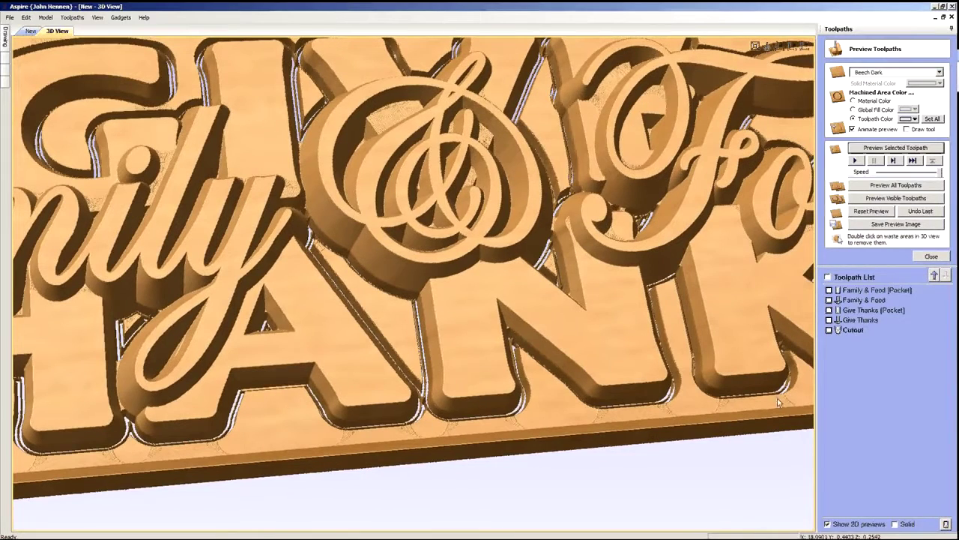
double_click(863, 332)
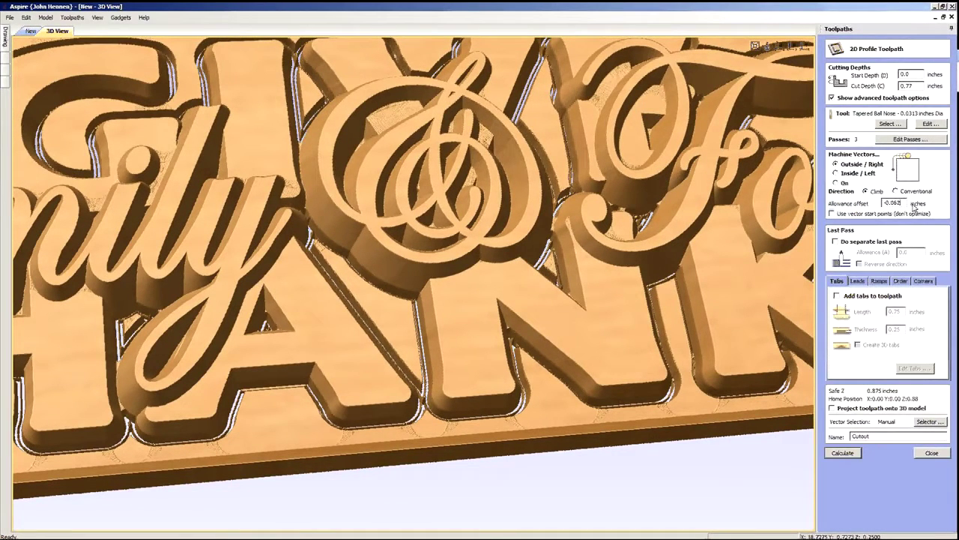
left_click(842, 452)
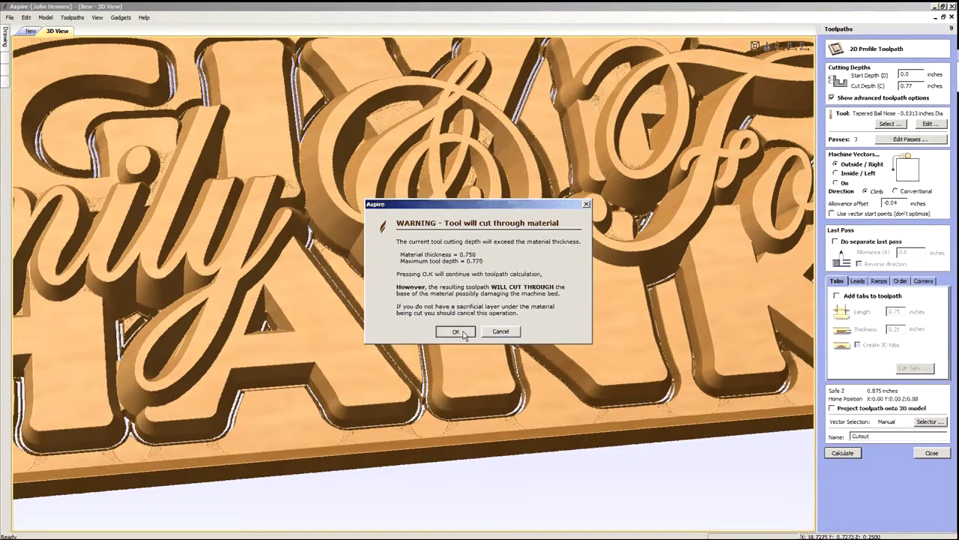
left_click(455, 332)
left_click(872, 212)
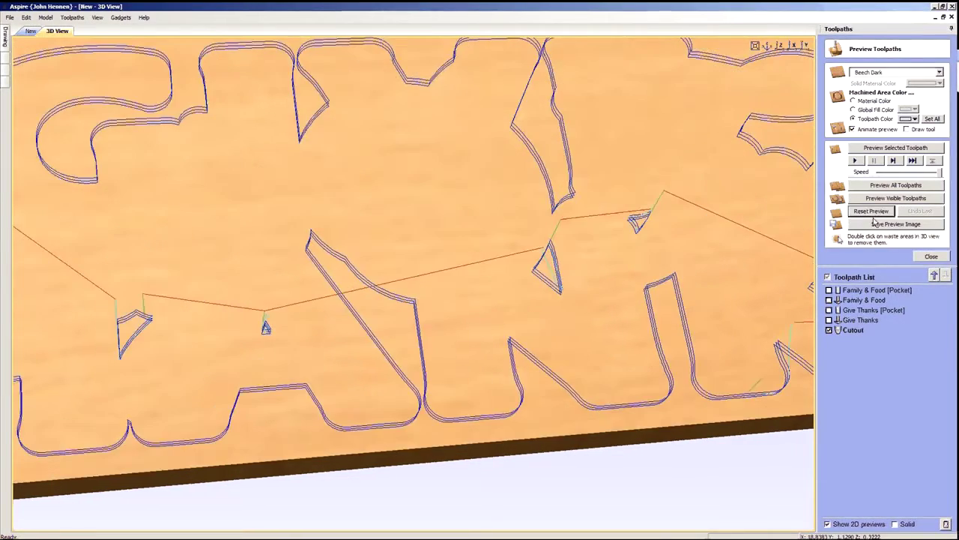
left_click(885, 197)
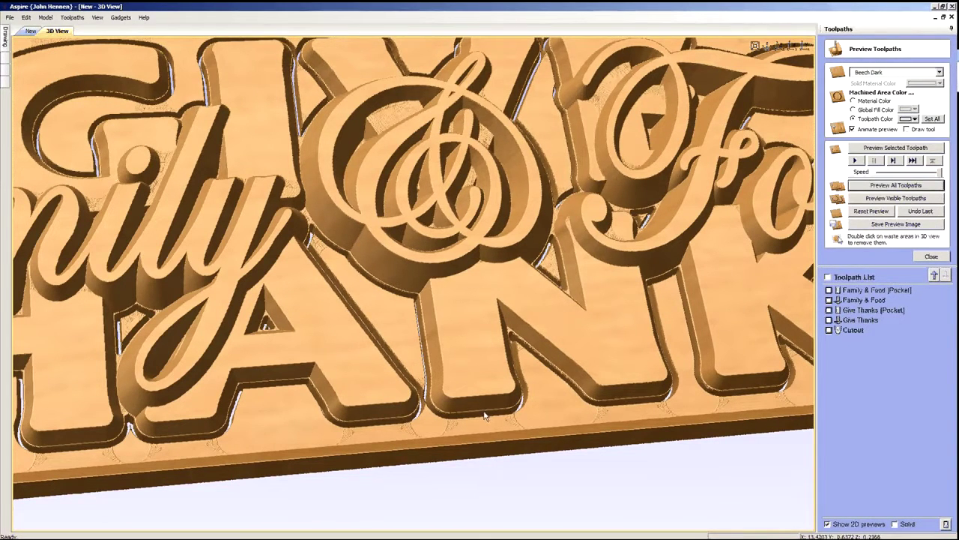
- Adjust the Cutout toolpath's allowance offset again, recalculate it and preview only that toolpath on the carved material
double_click(854, 330)
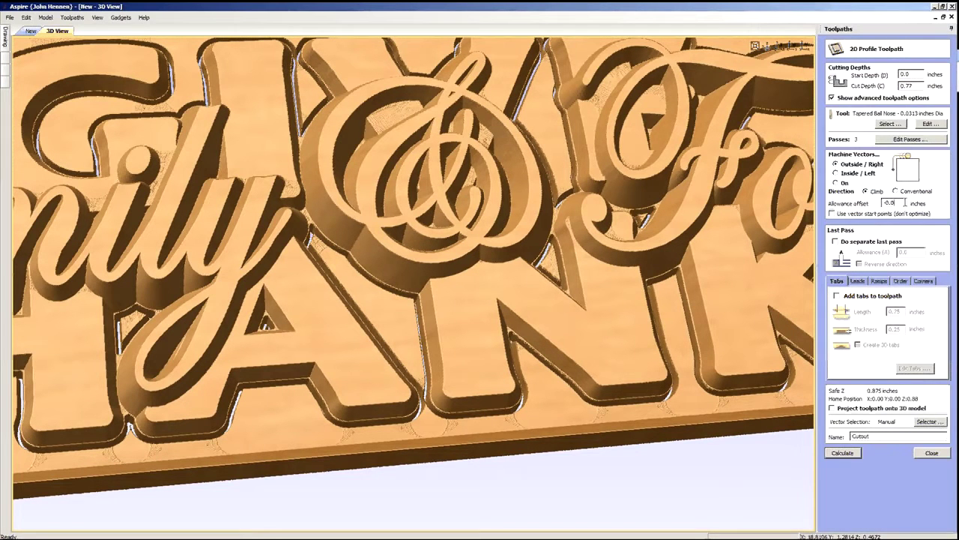
left_click(844, 453)
left_click(454, 333)
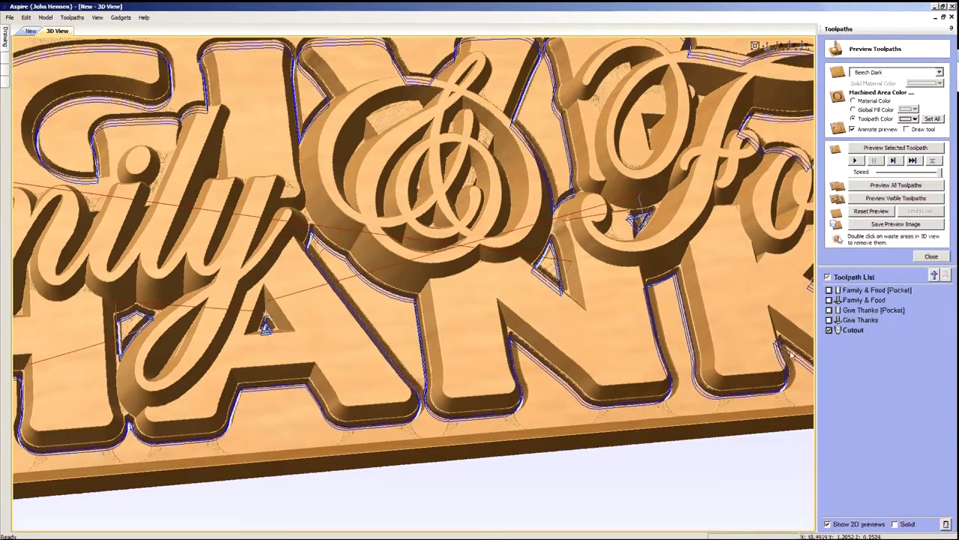
left_click(881, 150)
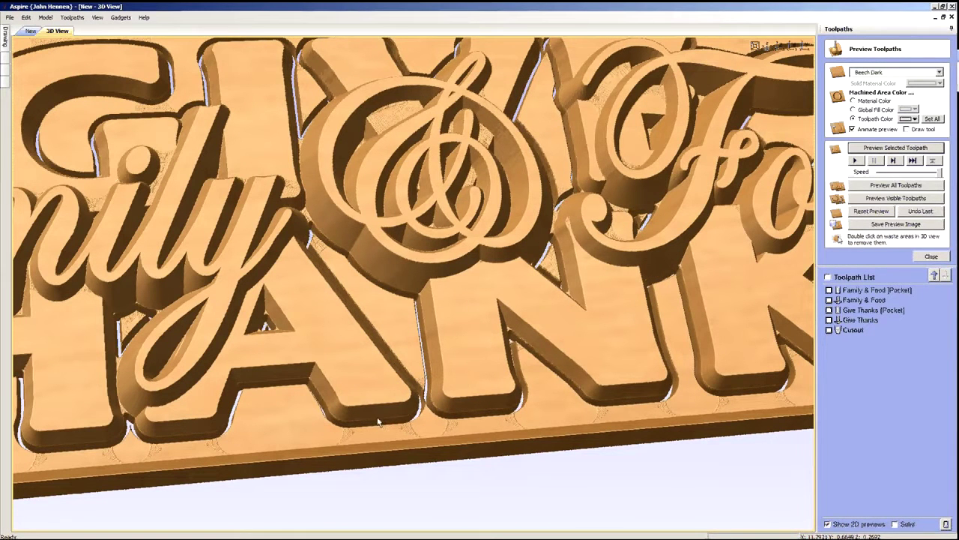
- Set the Cutout toolpath's allowance offset to -0.055 inches, recalculate it and preview the cut around the letters
double_click(854, 331)
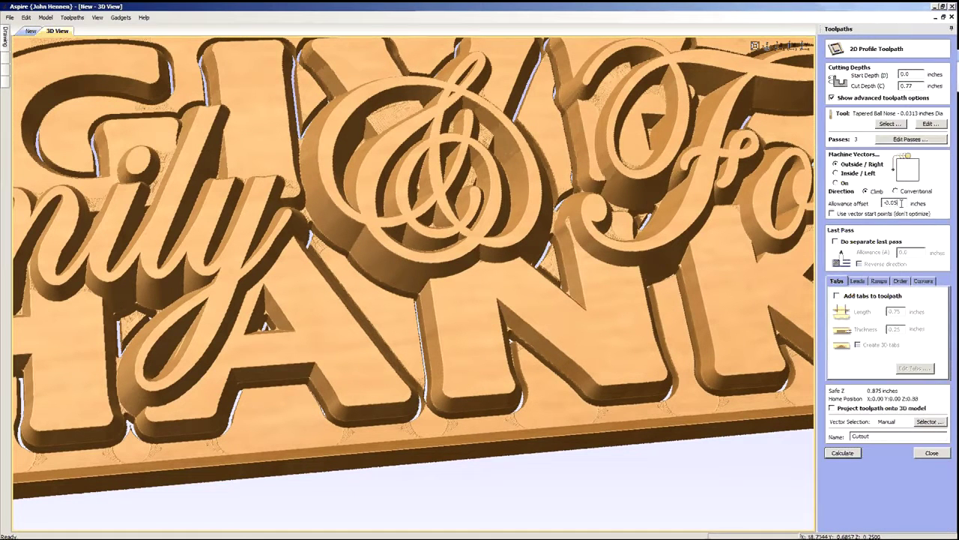
left_click(842, 453)
left_click(467, 331)
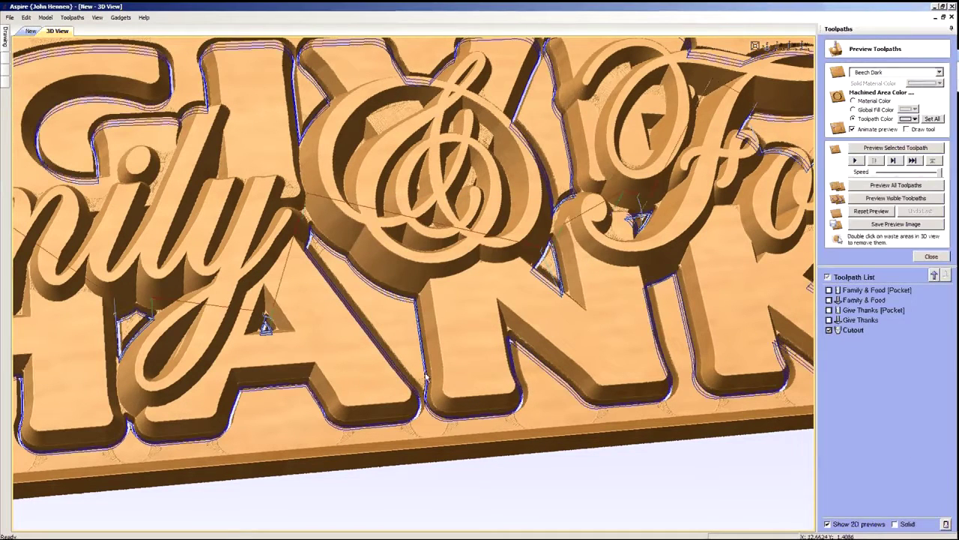
left_click(891, 161)
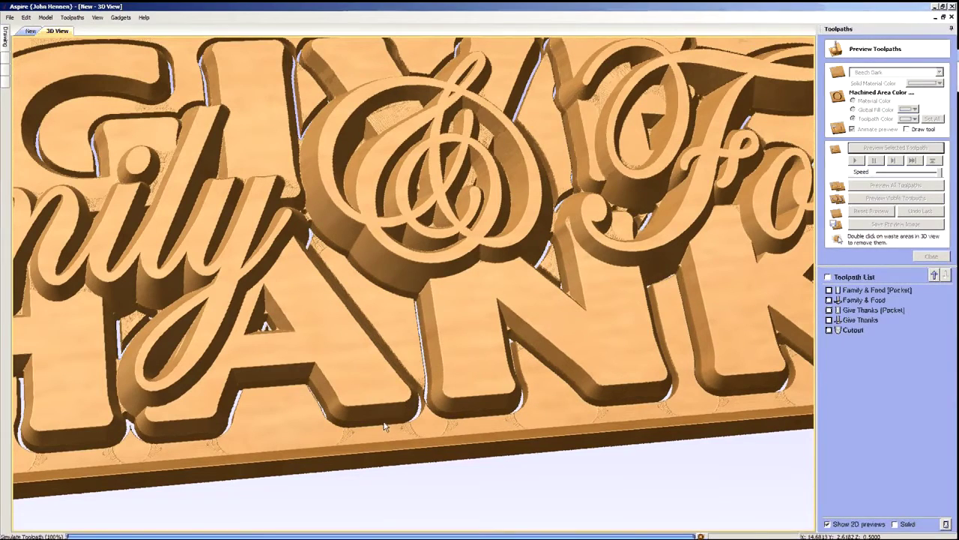
left_click_drag(373, 424, 378, 334)
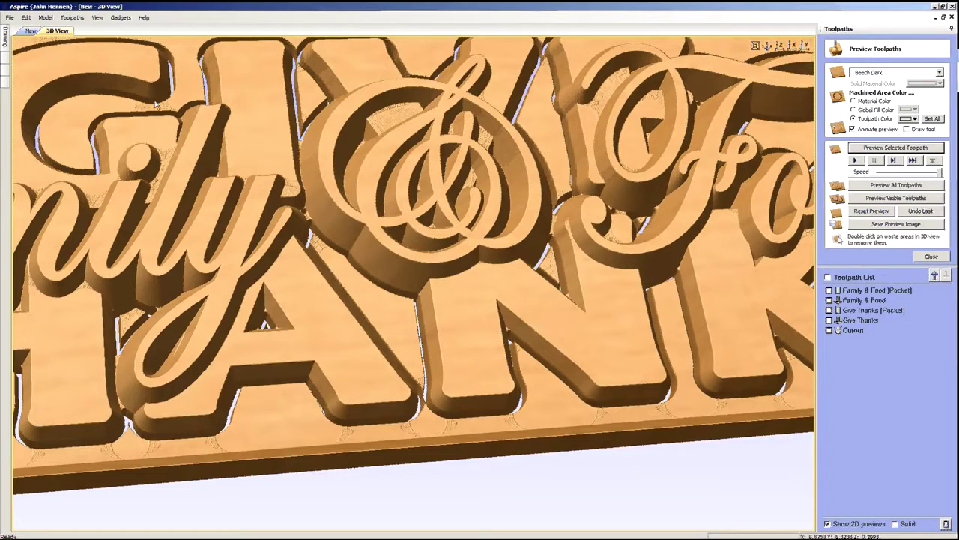
- Inspect the deselected cutout outline around the lettering in the 2D view
left_click(31, 31)
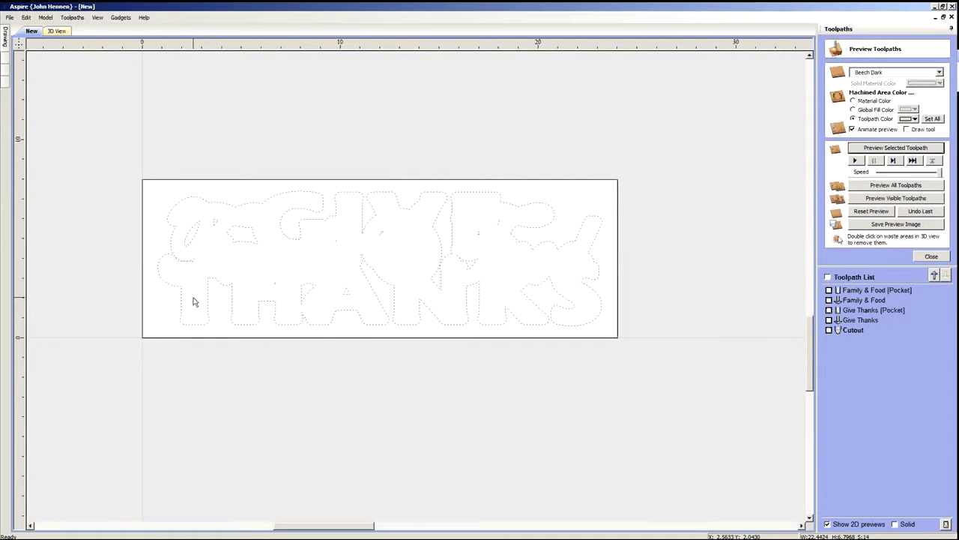
left_click(387, 260)
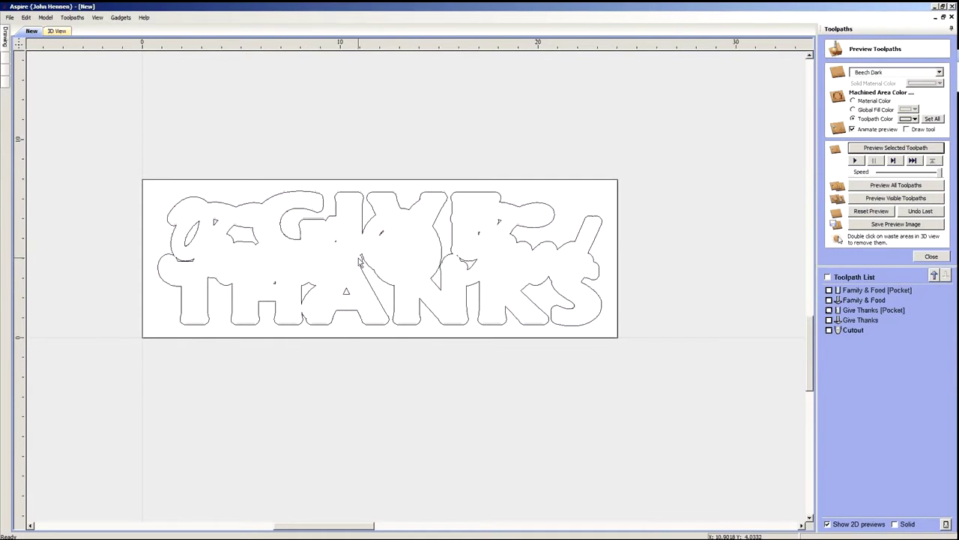
scroll(390, 267, "up", 1)
scroll(398, 281, "down", 1)
scroll(398, 281, "up", 1)
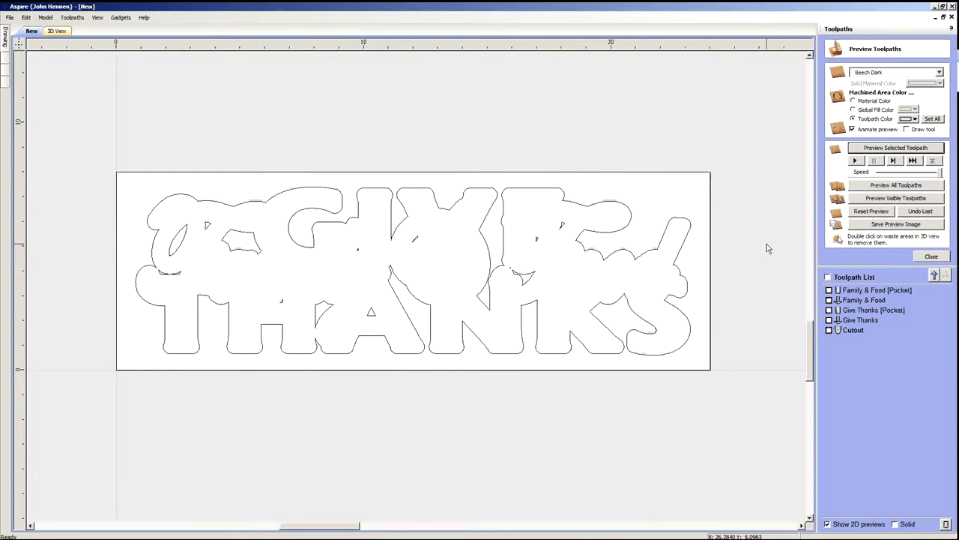
- Close the toolpath preview and review the tapered ball nose tool's settings in the Cutout profile toolpath
left_click(932, 257)
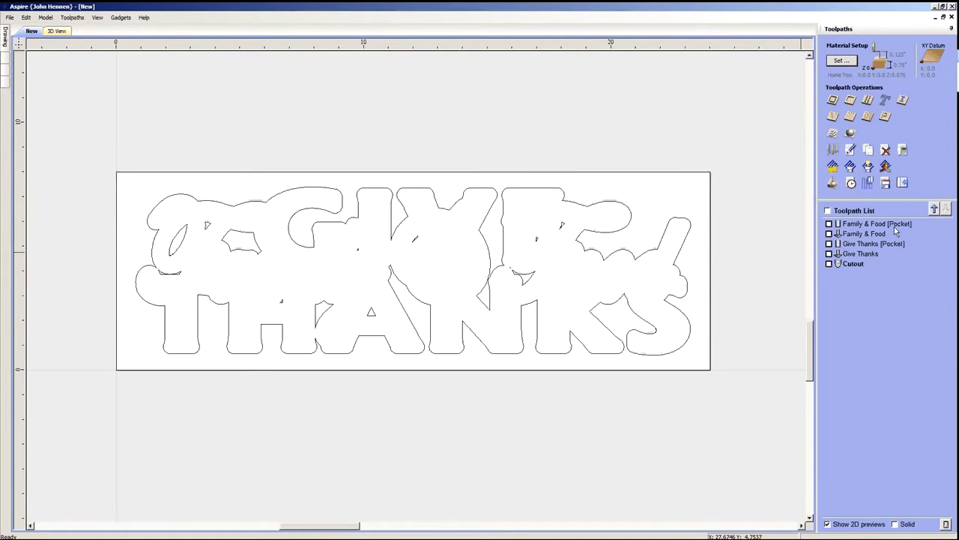
double_click(859, 268)
left_click(930, 124)
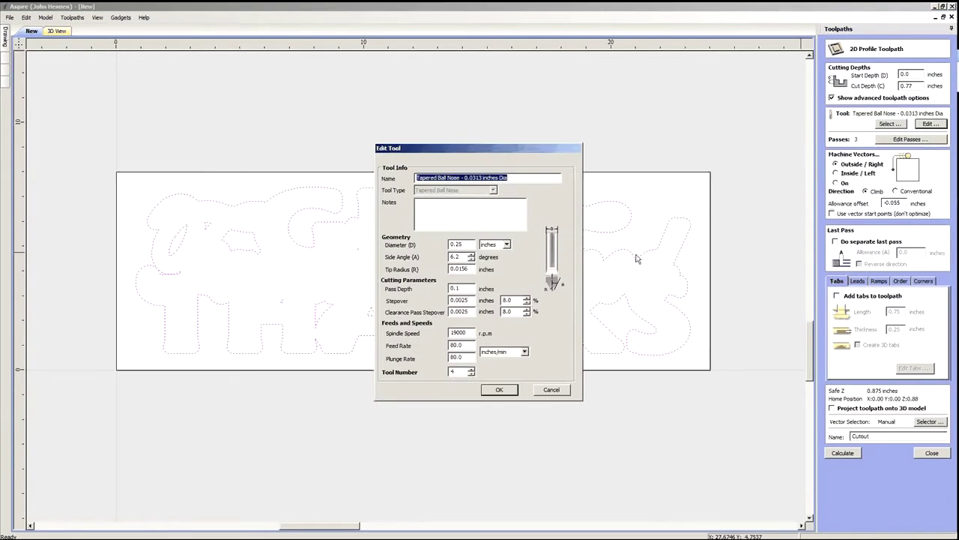
left_click(499, 390)
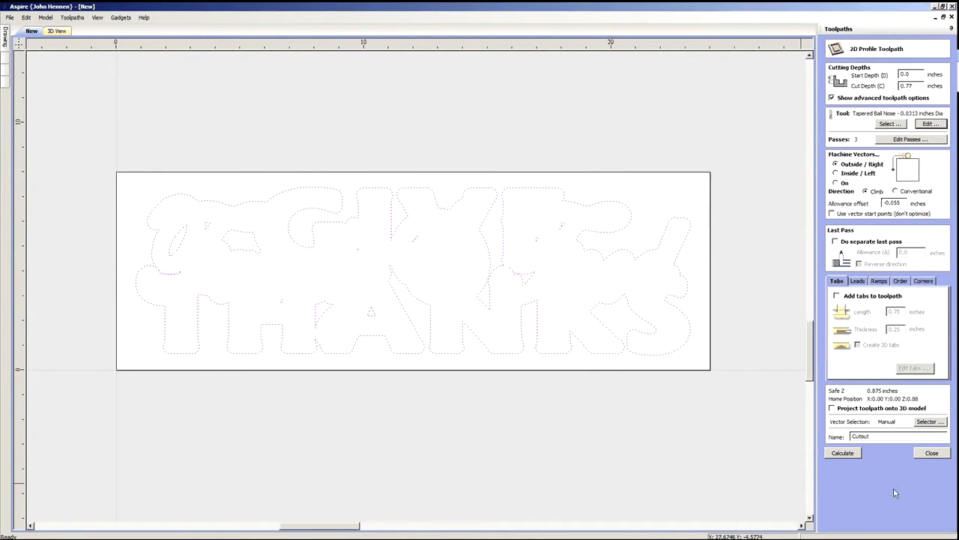
left_click(931, 453)
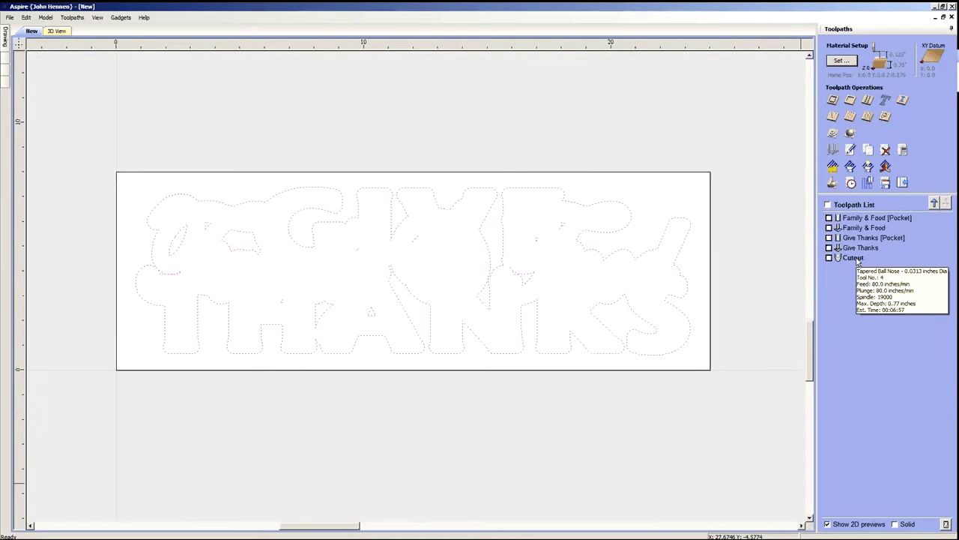
- Reorder the toolpath list so Family & Food and Give Thanks each come before their own pocket toolpath
left_click(869, 227)
left_click_drag(881, 228, 914, 219)
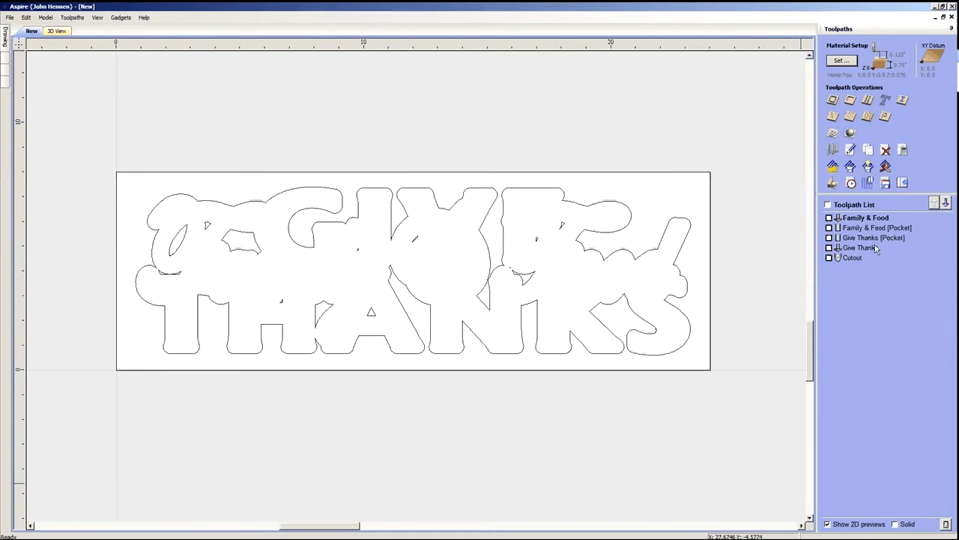
left_click(877, 246)
left_click(934, 204)
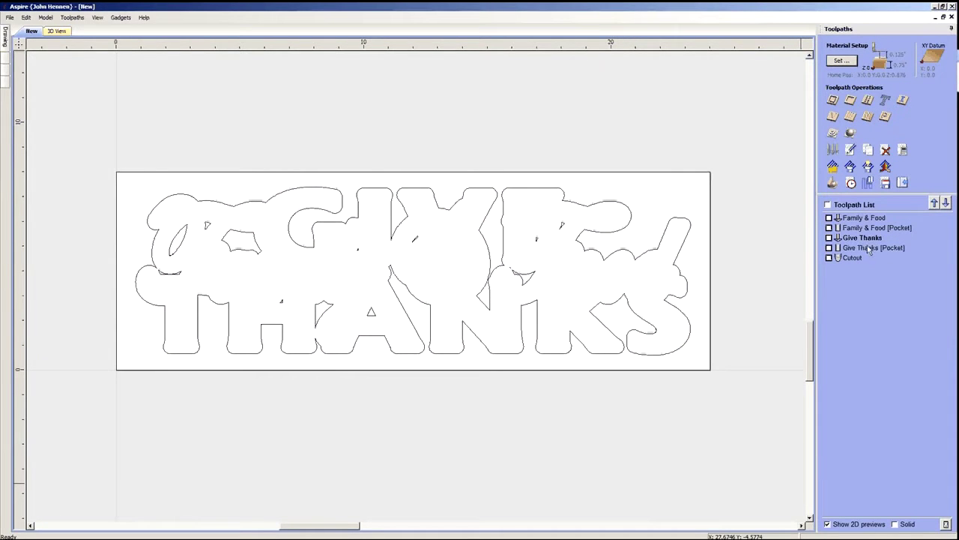
- Delete the Give Thanks [Pocket] toolpath from the list
left_click(891, 248)
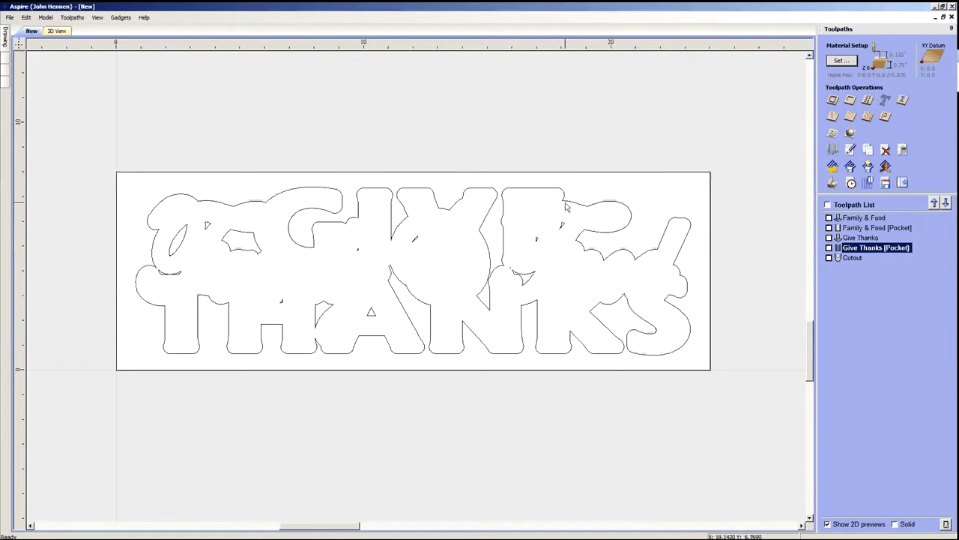
right_click(879, 250)
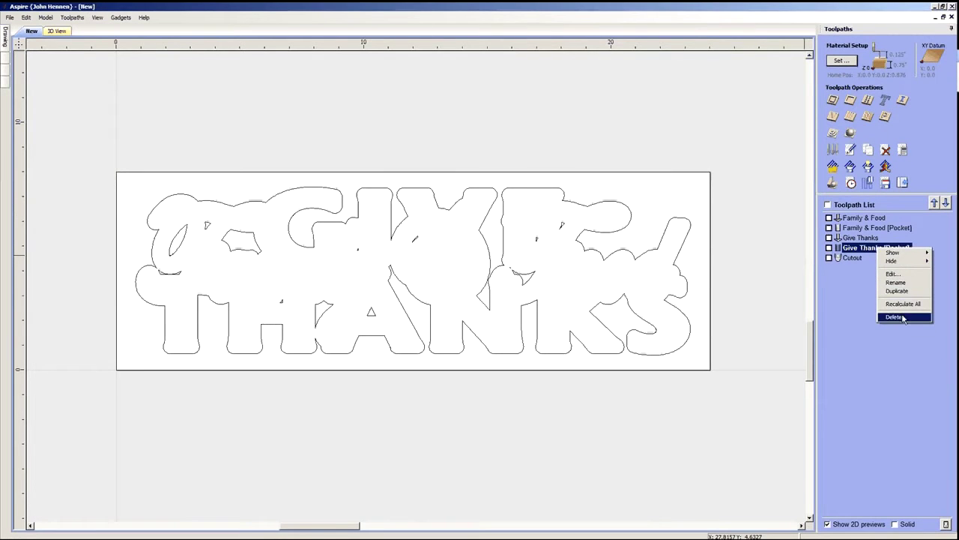
left_click(904, 317)
- Make all toolpaths visible and examine their estimated machining times in the toolpaths summary
mouse_move(869, 219)
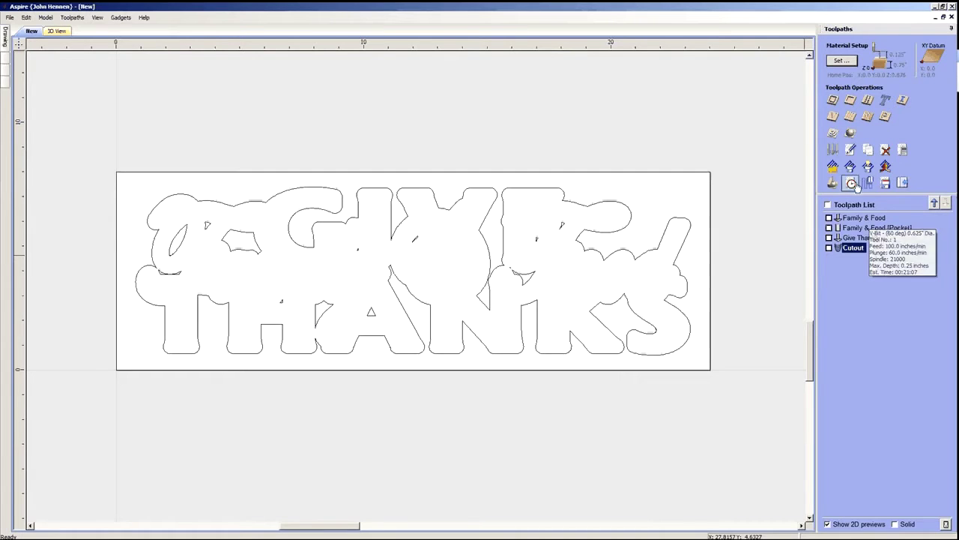
left_click(828, 205)
left_click(852, 182)
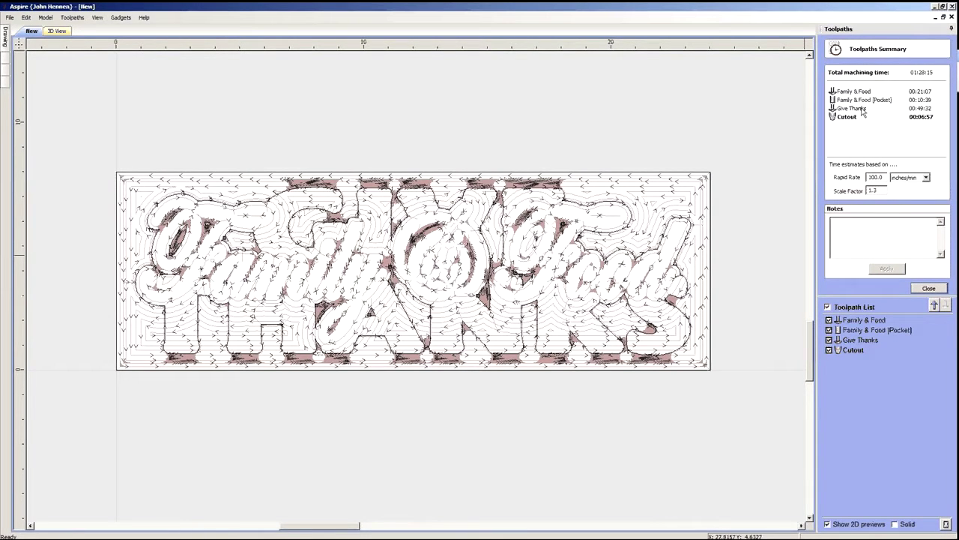
mouse_move(863, 111)
left_click(929, 290)
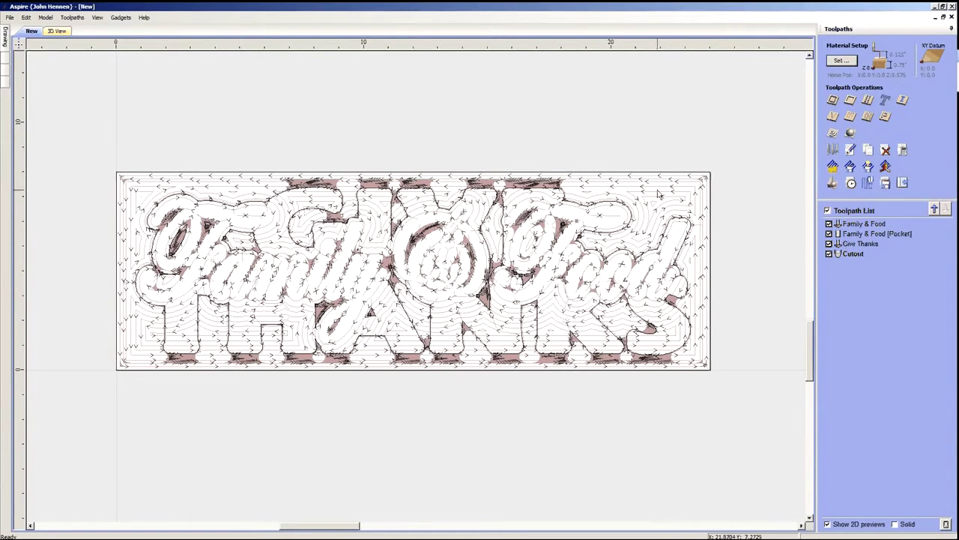
- Enable flat area clearance with End Mill (0.125 inches) on the Give Thanks V-carve toolpath and recalculate it
double_click(862, 243)
left_click(832, 133)
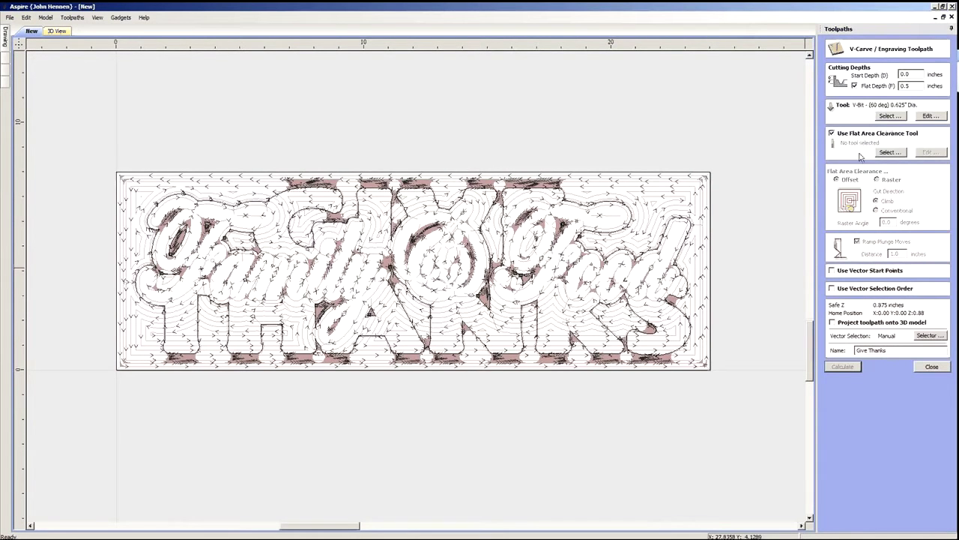
left_click(889, 153)
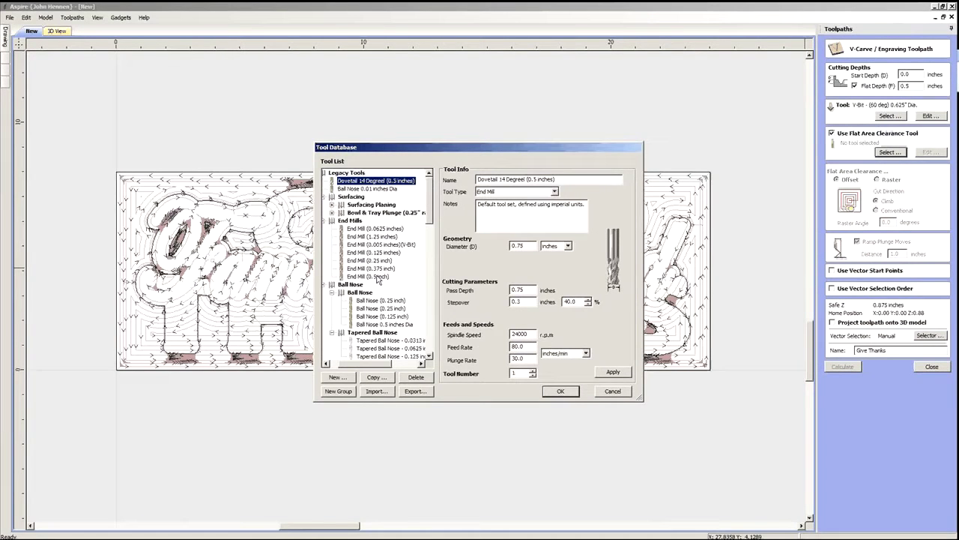
left_click(378, 252)
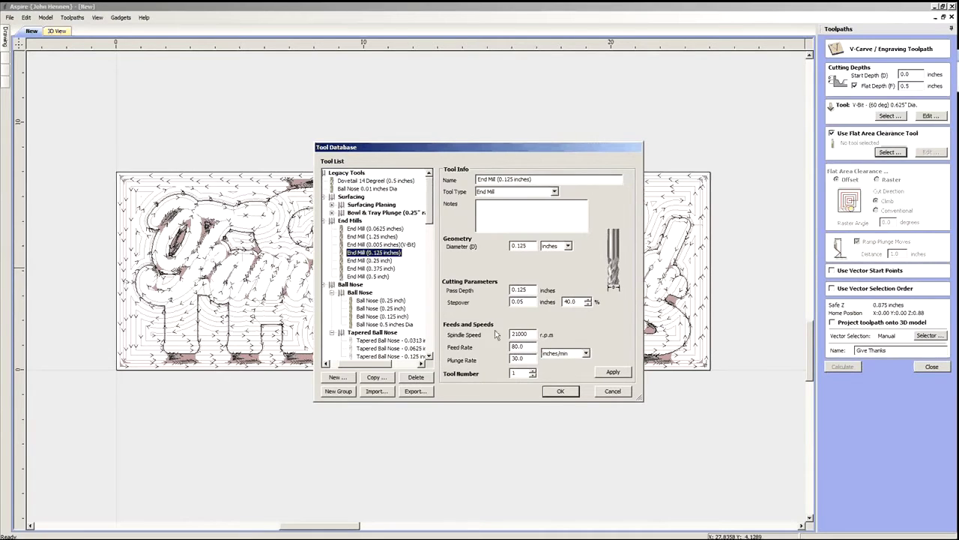
left_click(561, 392)
left_click(841, 366)
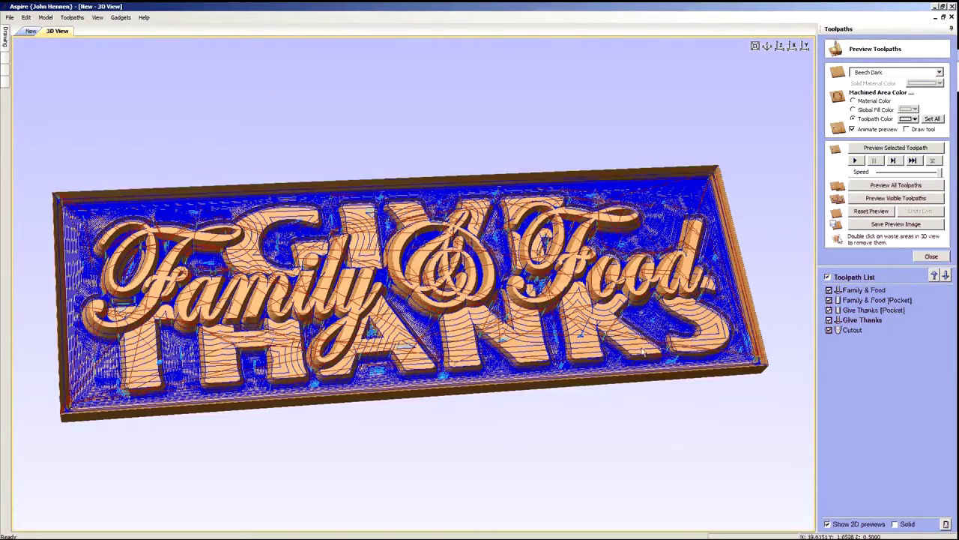
- Close the preview and compare the recalculated toolpaths' estimated machining times in the toolpaths summary
left_click(828, 277)
left_click(828, 276)
left_click(928, 258)
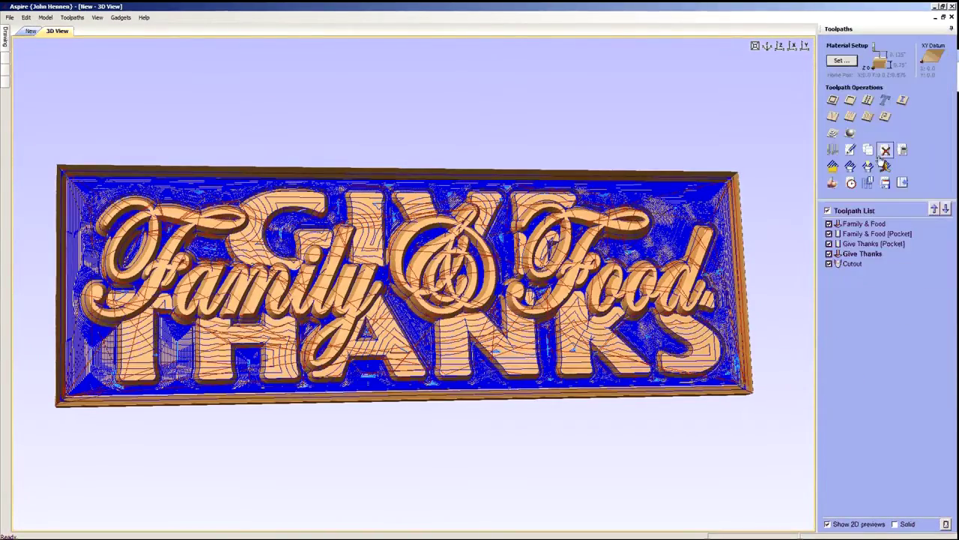
left_click(857, 185)
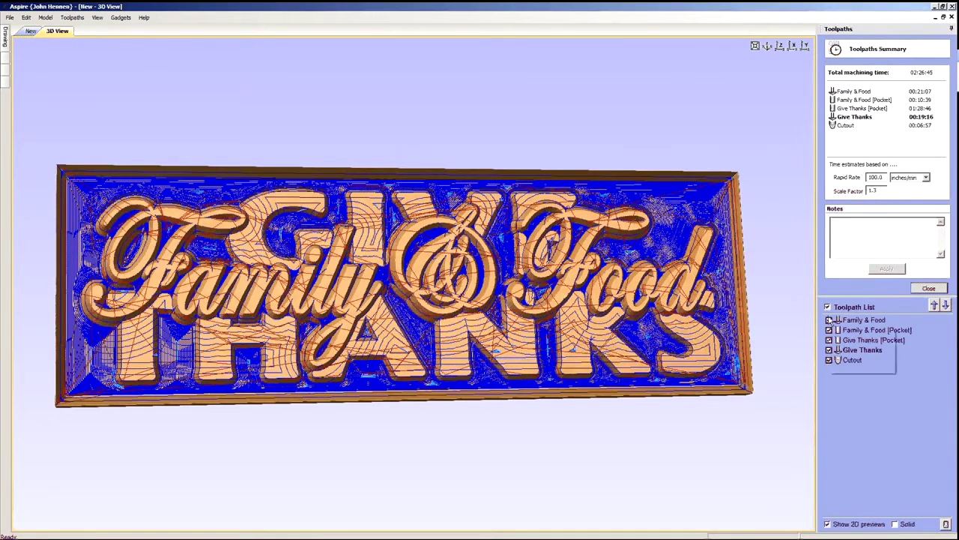
left_click(928, 288)
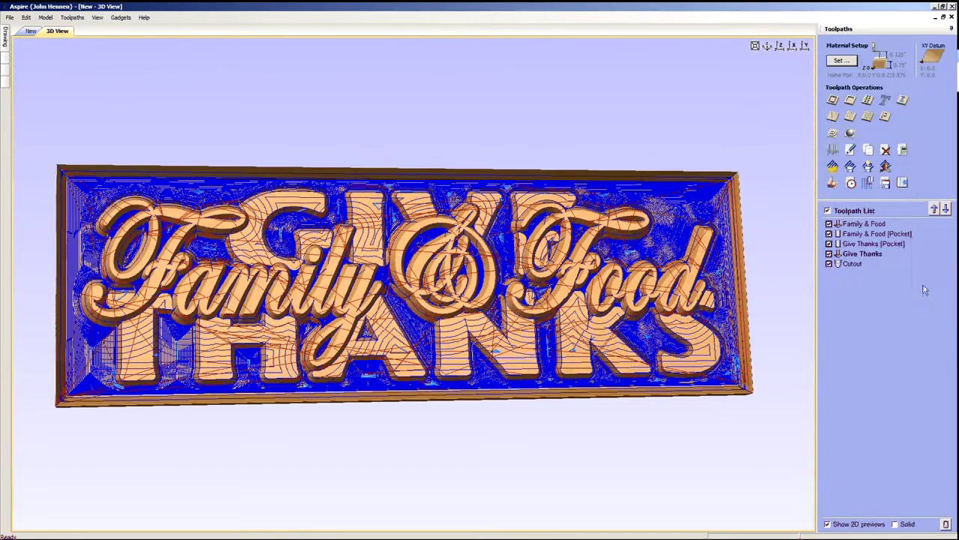
- Remove the newly calculated Give Thanks [Pocket] clearance toolpath
left_click(880, 244)
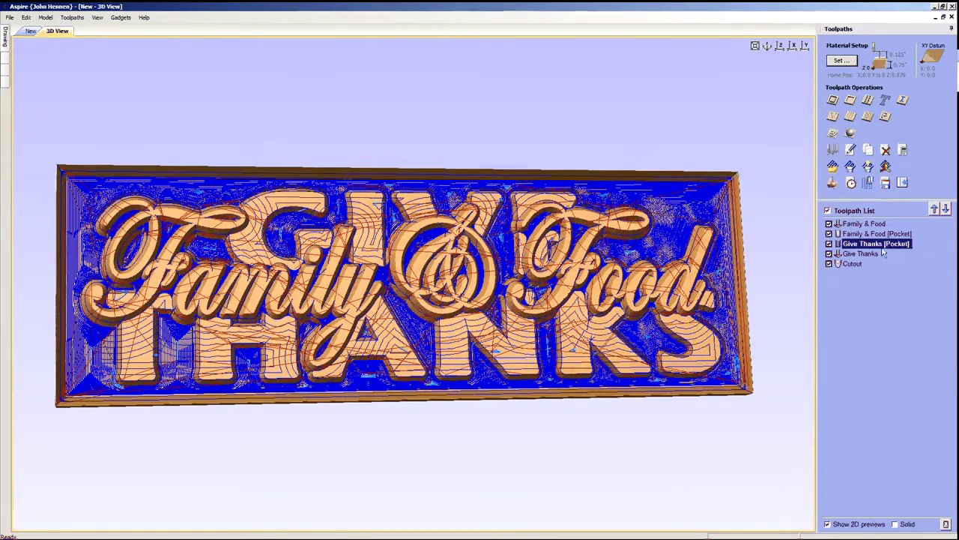
left_click(885, 150)
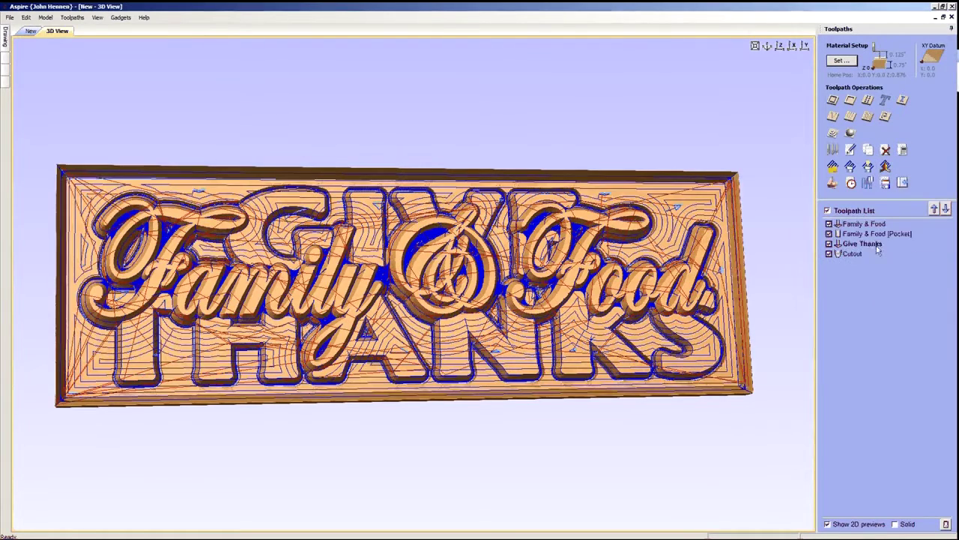
- Open the toolpaths summary and compare the estimated machining times of Family & Food, its pocket, Give Thanks and Cutout
left_click(851, 182)
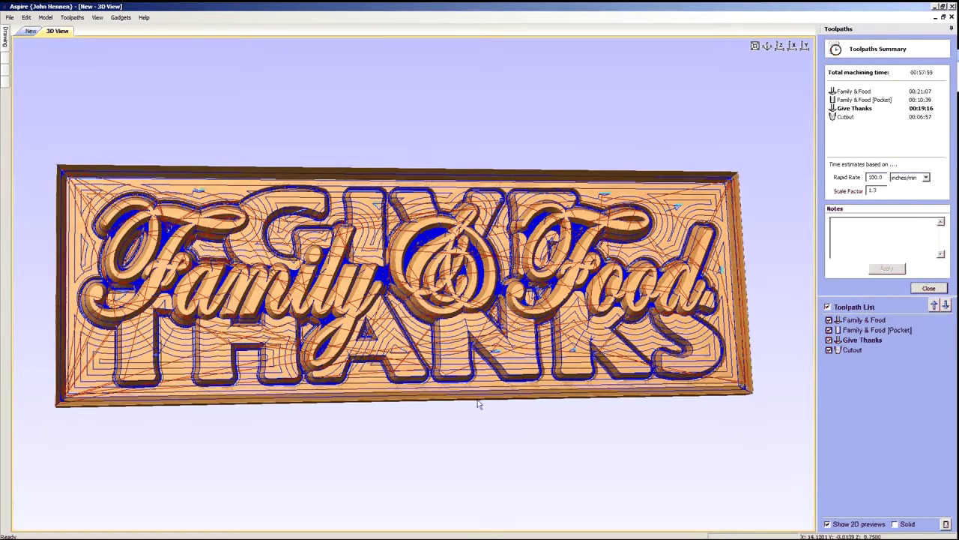
left_click(862, 341)
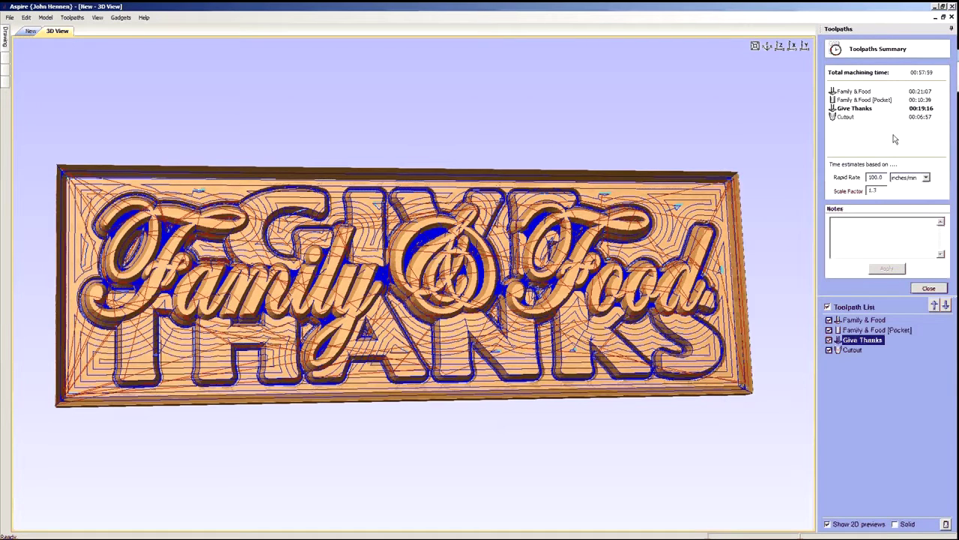
left_click(868, 92)
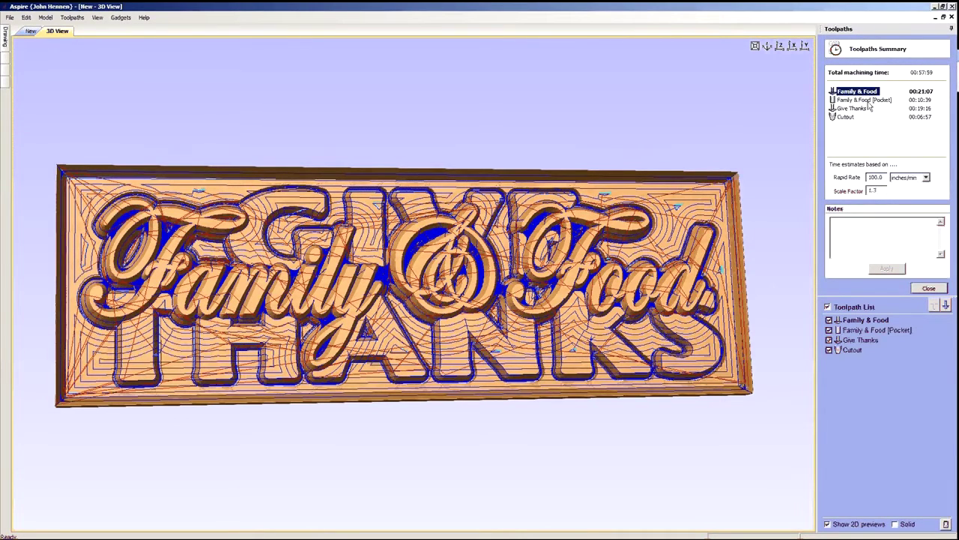
left_click(869, 321)
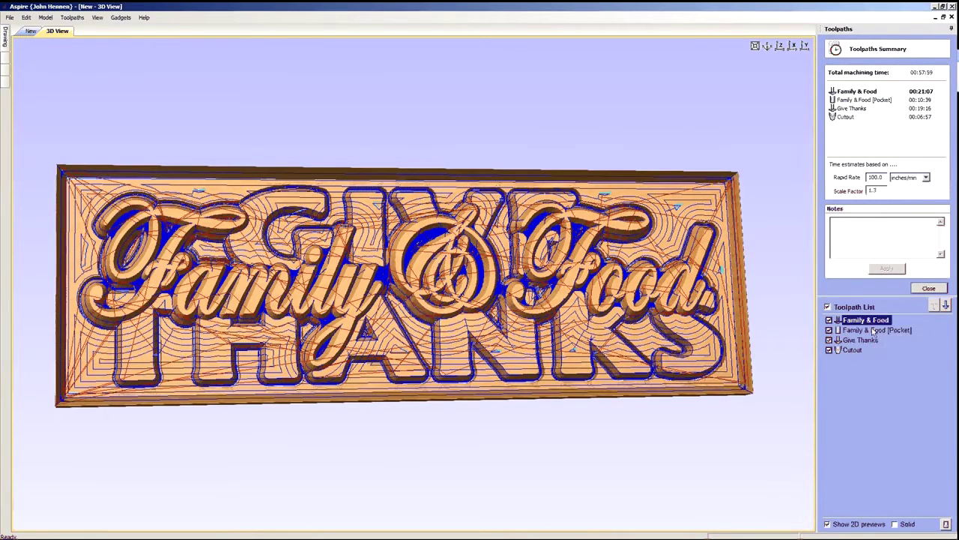
left_click(874, 330)
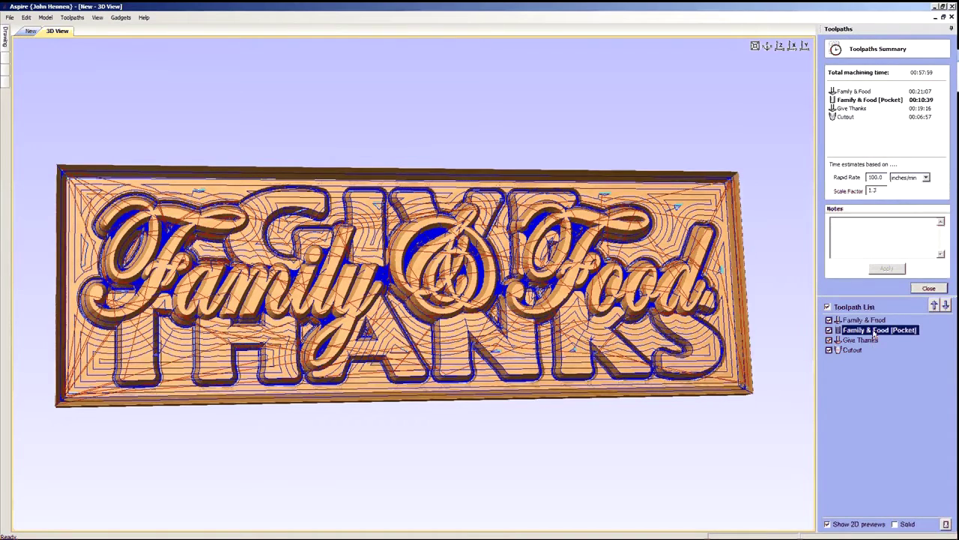
left_click(870, 341)
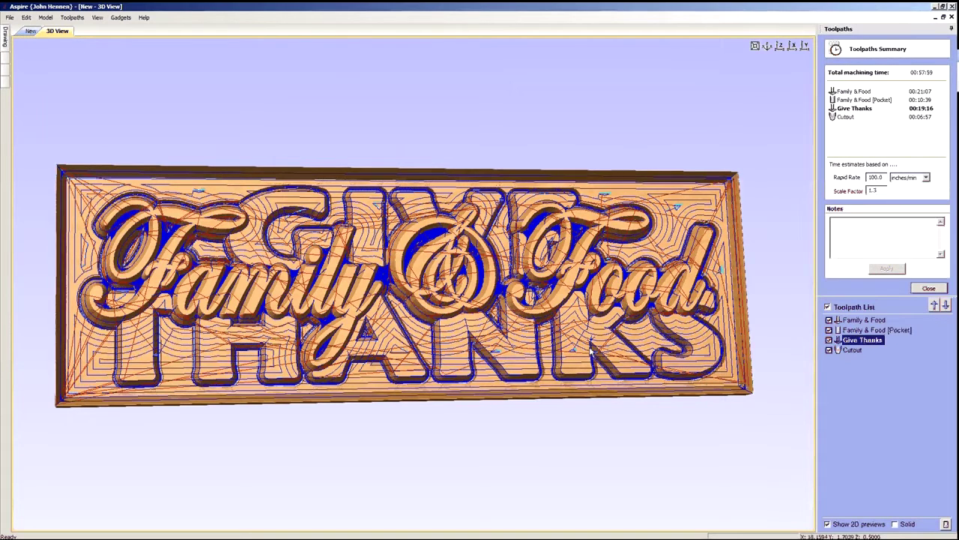
left_click(908, 350)
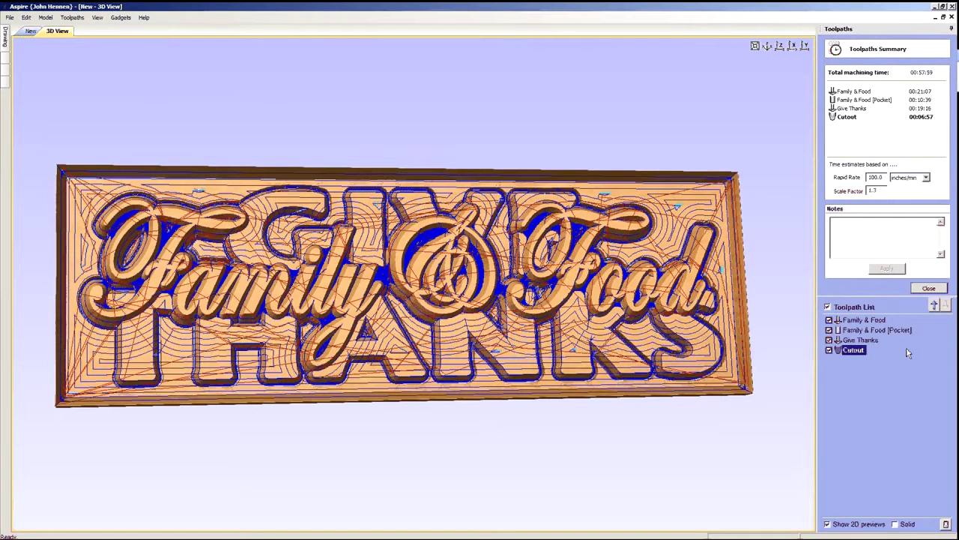
left_click(877, 320)
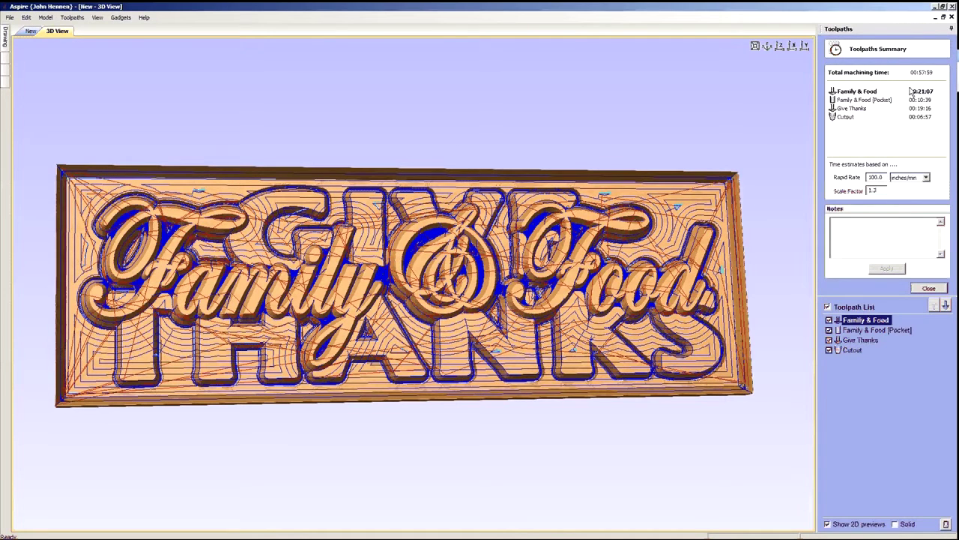
left_click(879, 101)
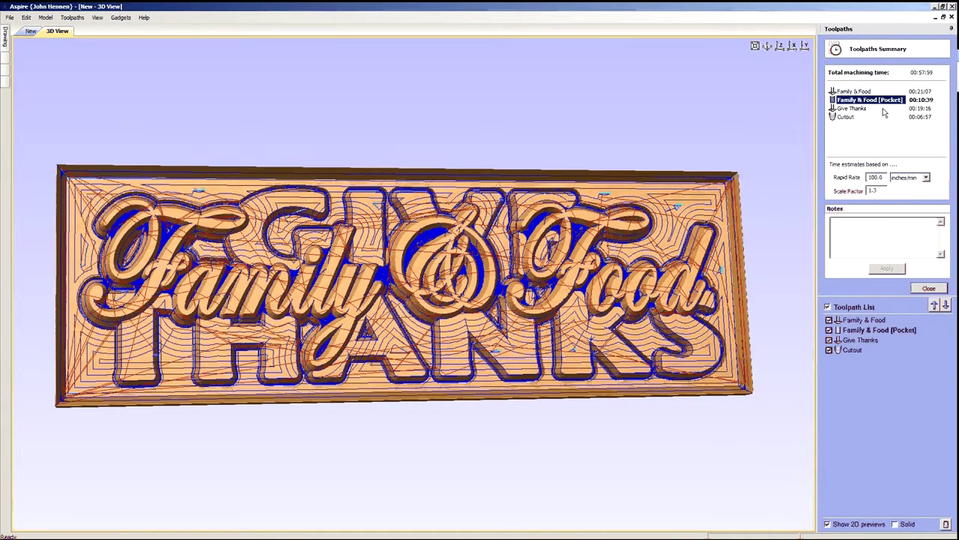
left_click(883, 110)
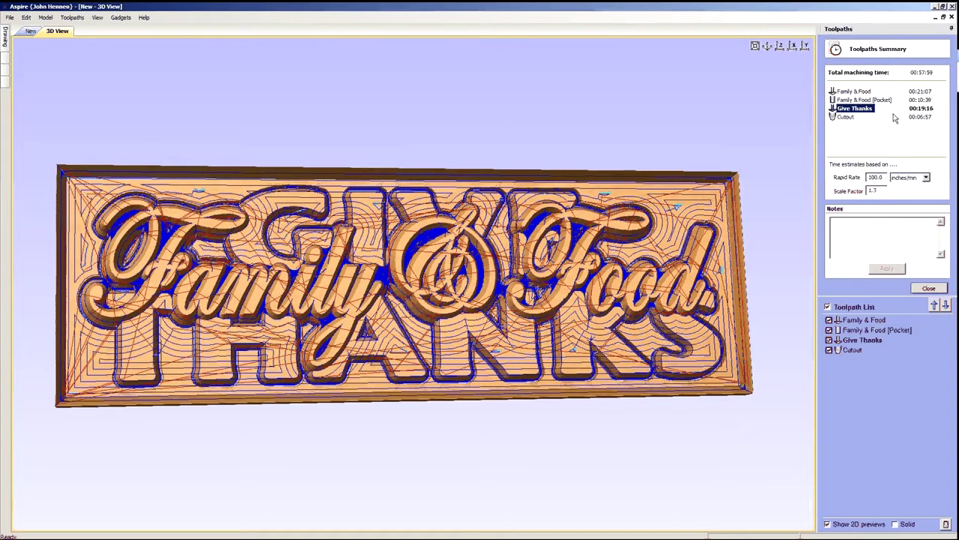
left_click(894, 117)
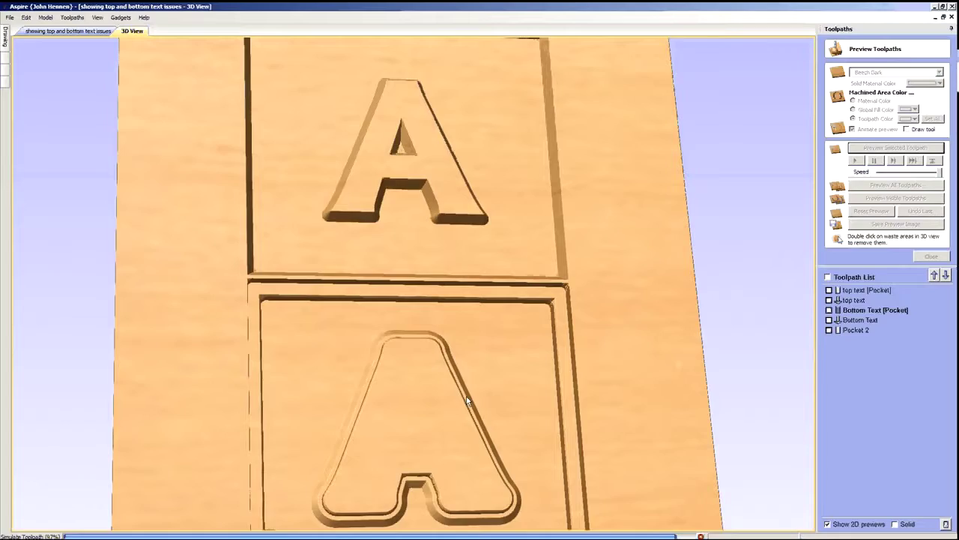
- Preview the Bottom Text toolpath on the material and compare both carved letters in the 3D view
left_click(862, 320)
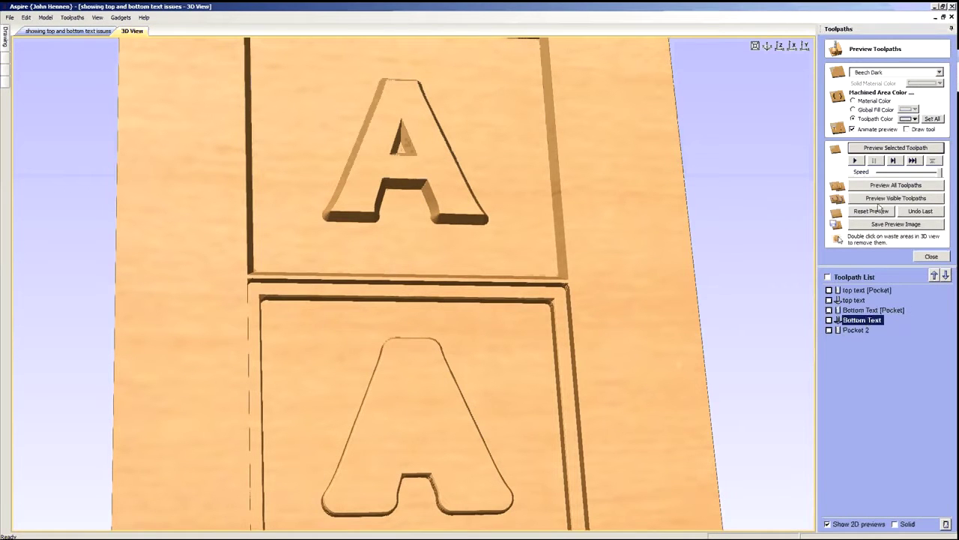
left_click(888, 149)
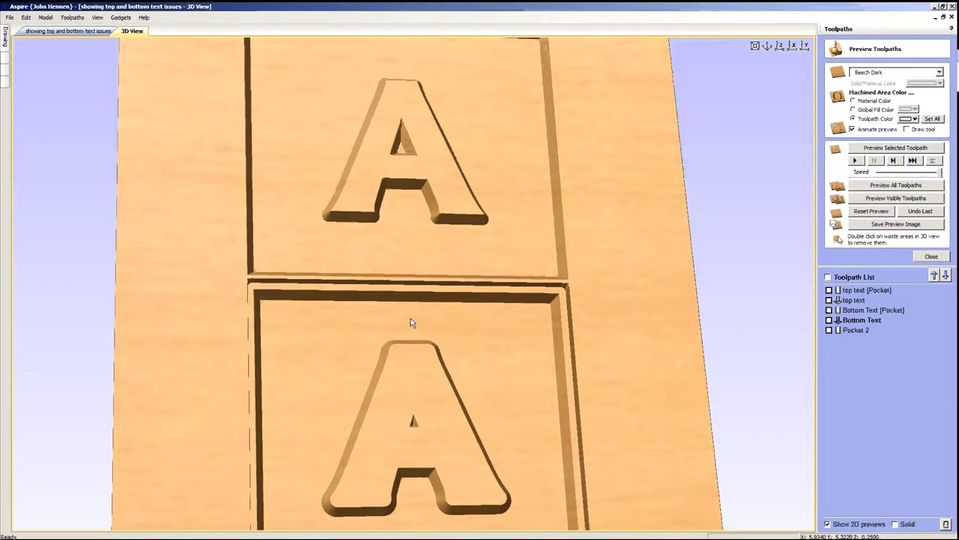
scroll(409, 330, "down", 5)
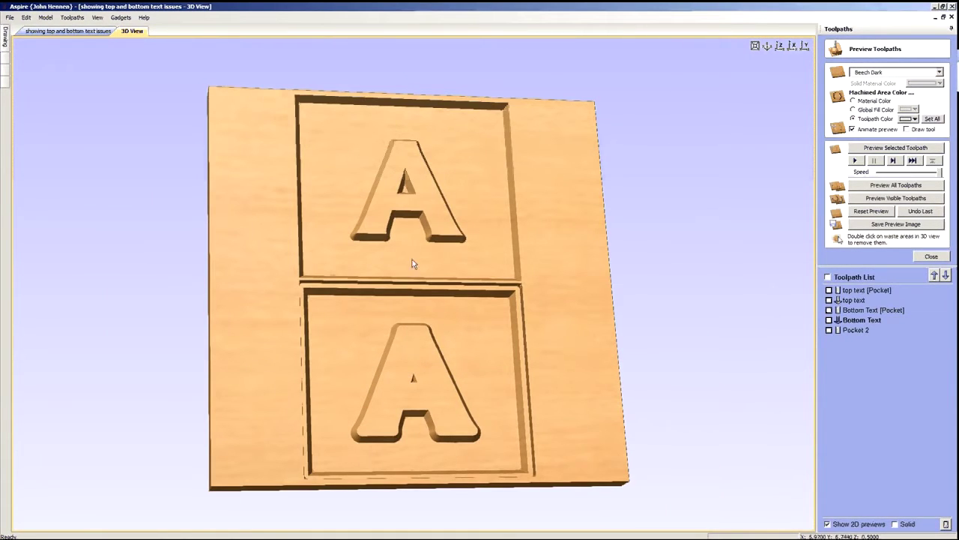
- Examine the vectors of the lower letter A and its surrounding border in the 2D view
left_click(68, 31)
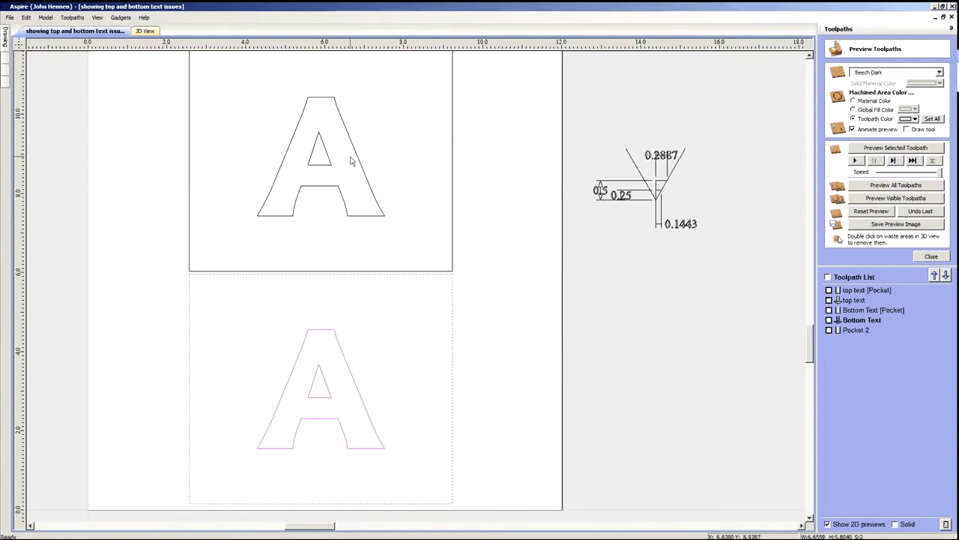
left_click(468, 393)
scroll(337, 399, "up", 2)
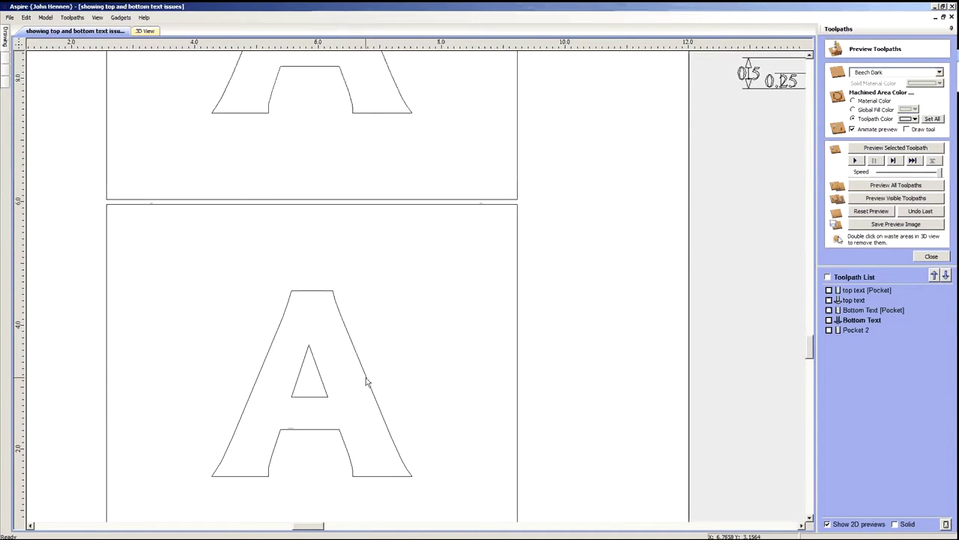
scroll(457, 377, "down", 3)
scroll(439, 368, "up", 3)
left_click(440, 359)
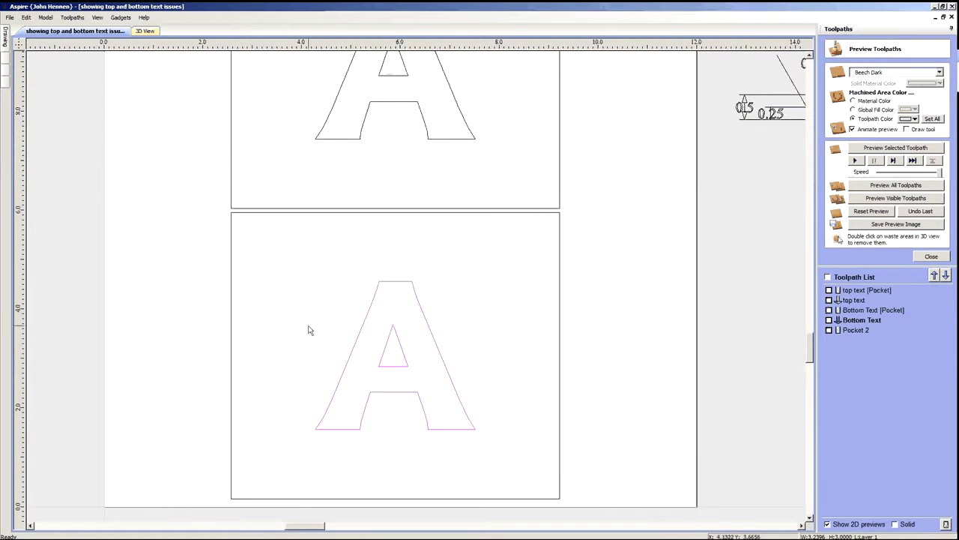
left_click(600, 361)
scroll(375, 391, "down", 3)
scroll(509, 342, "up", 2)
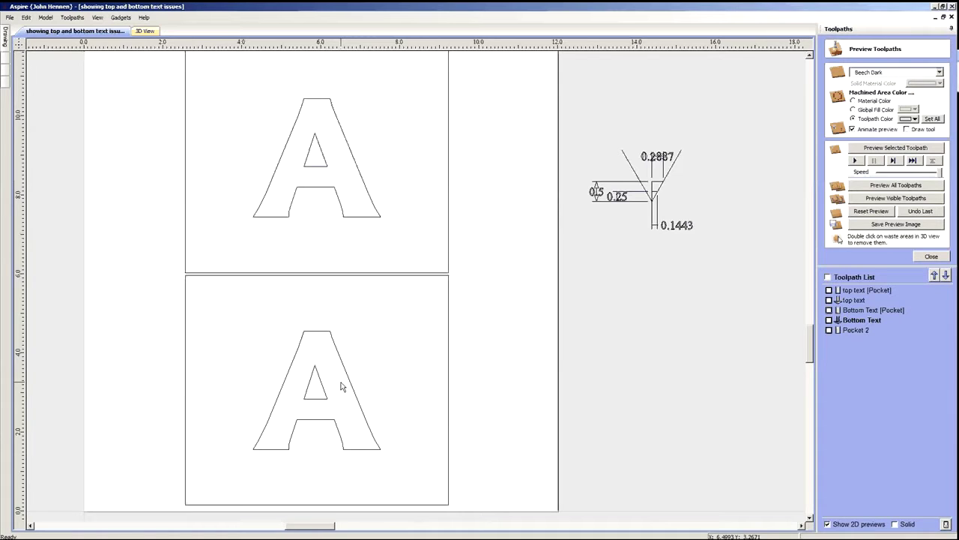
- Examine the V-bit profile diagram beside the job, checking its cut depths against the corresponding half-widths
scroll(669, 289, "up", 4)
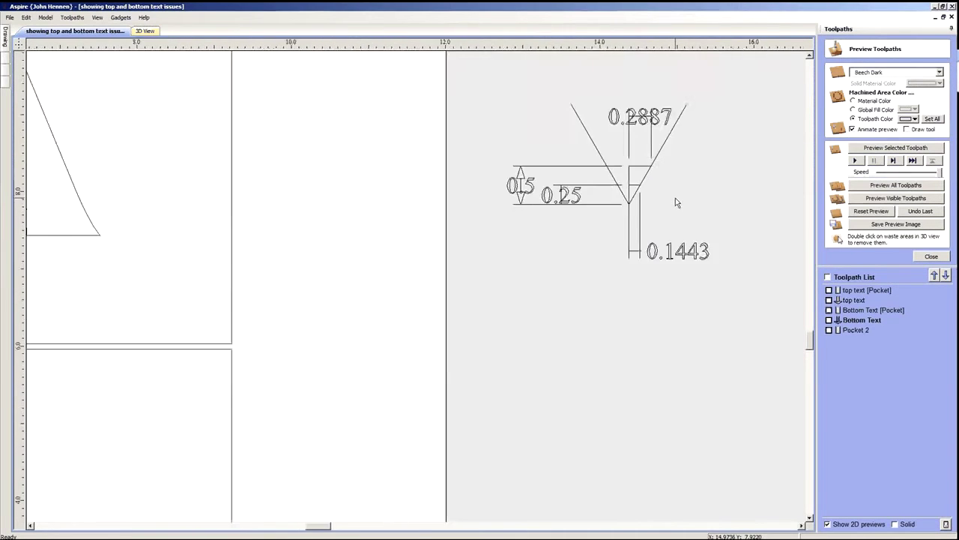
scroll(552, 274, "down", 3)
scroll(552, 274, "up", 4)
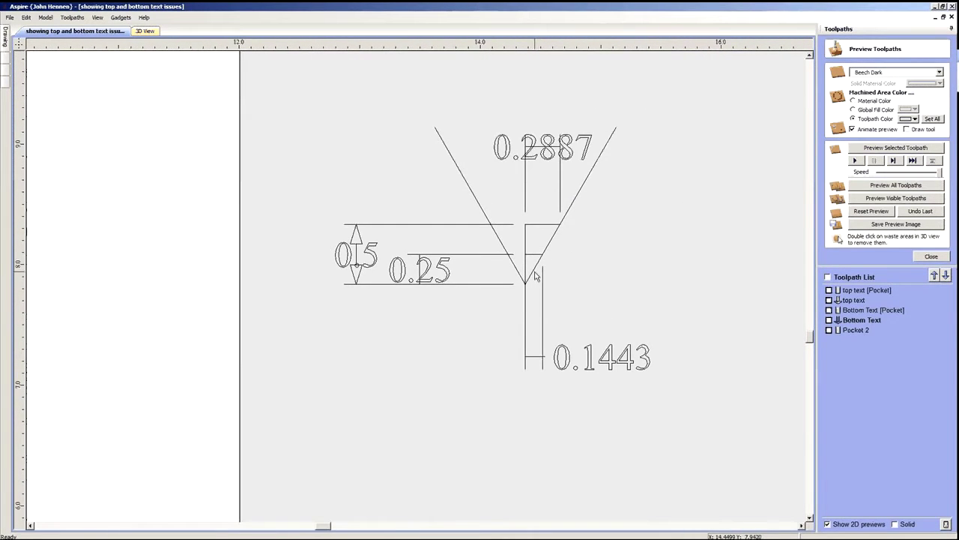
left_click(554, 237)
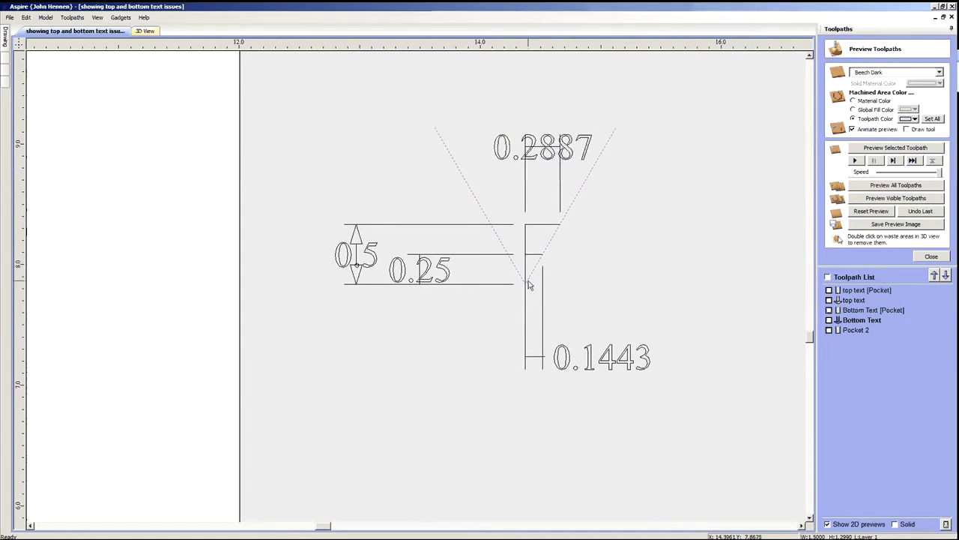
left_click(579, 273)
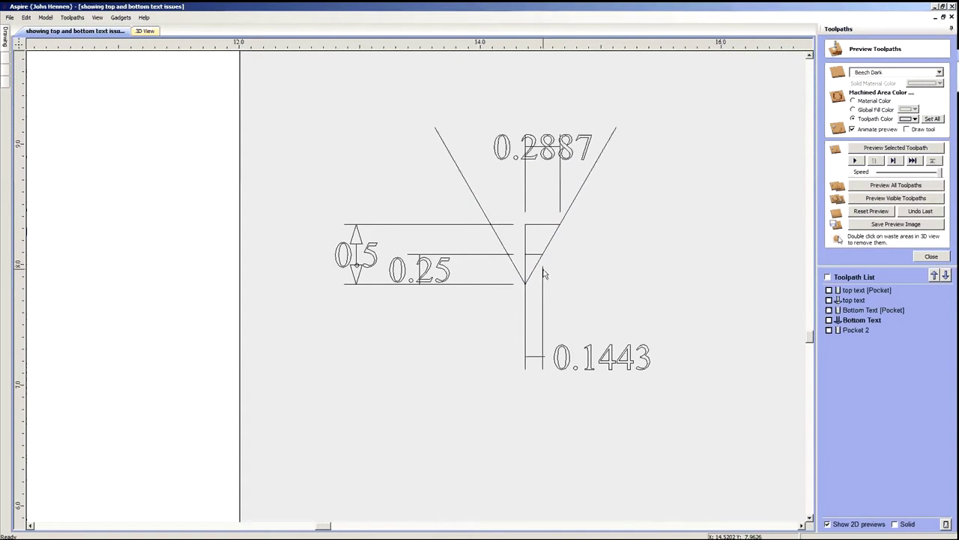
scroll(537, 247, "up", 2)
left_click(537, 240)
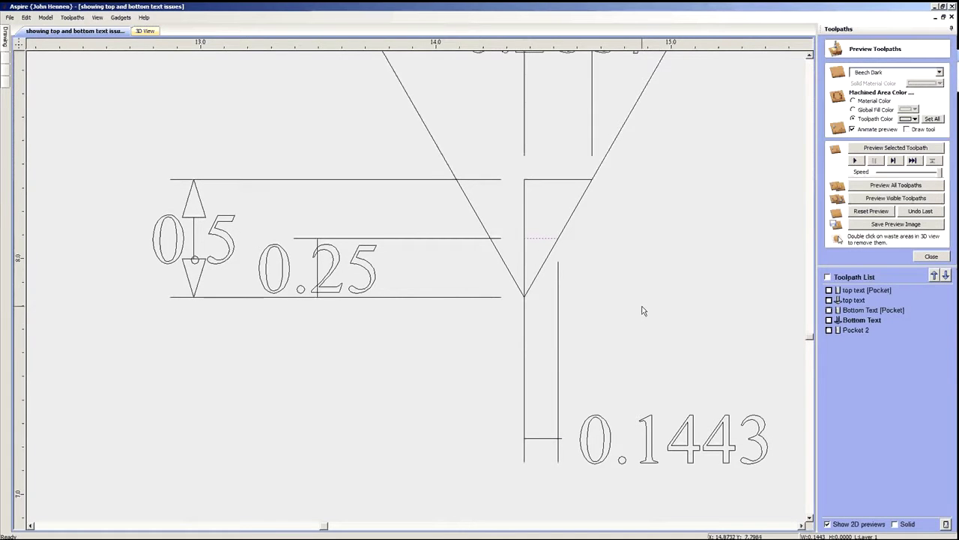
scroll(641, 309, "down", 4)
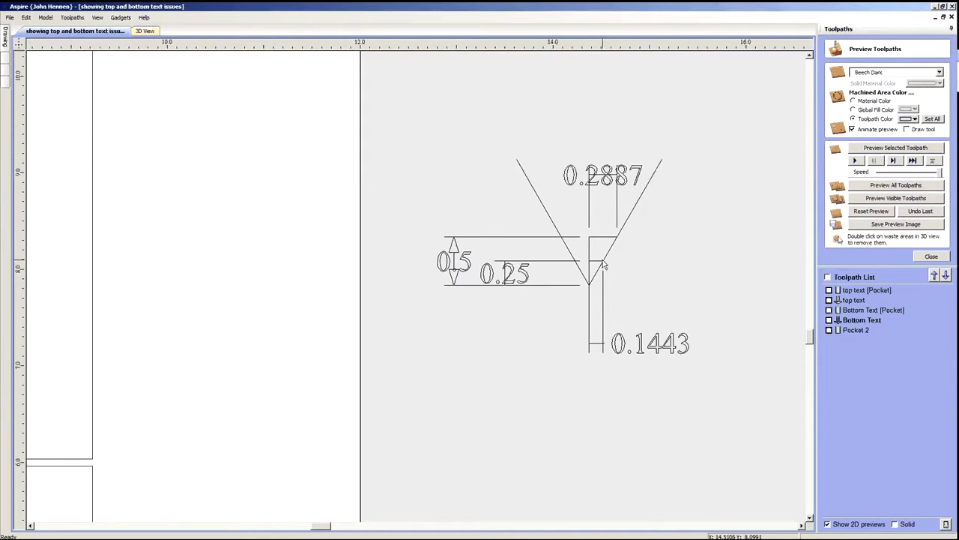
- Offset the lower letter A inwards by 0.1443 inches with sharp corners, deleting the original and selecting the new vectors
scroll(600, 264, "down", 6)
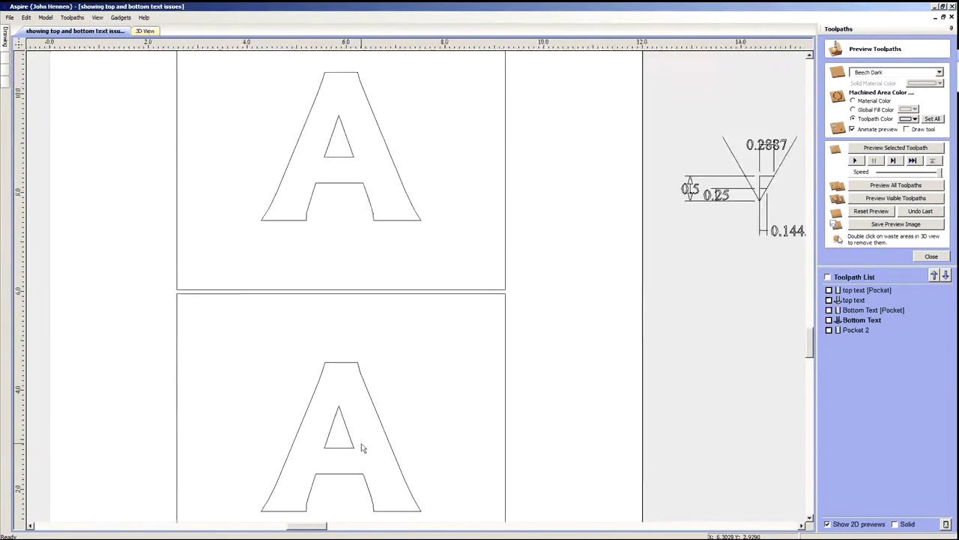
scroll(429, 353, "up", 4)
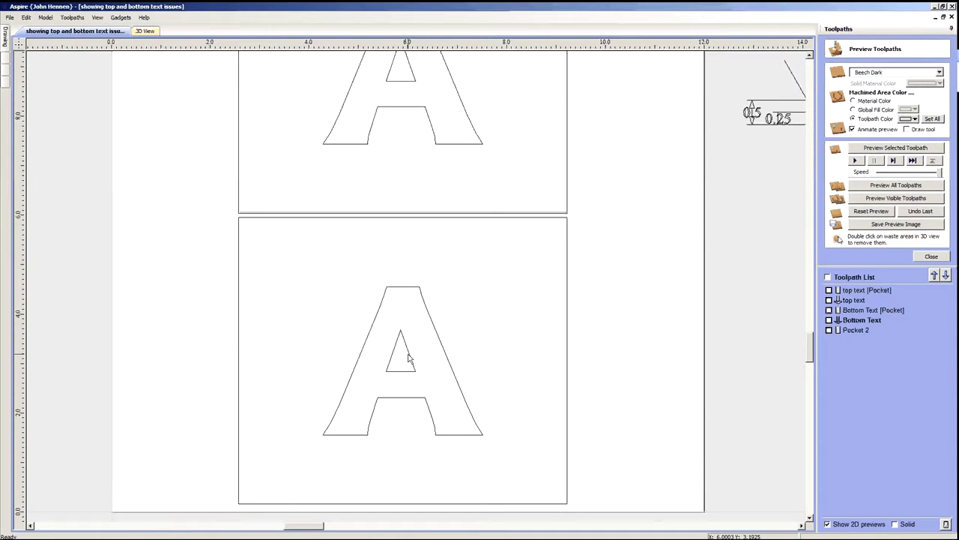
left_click(410, 359)
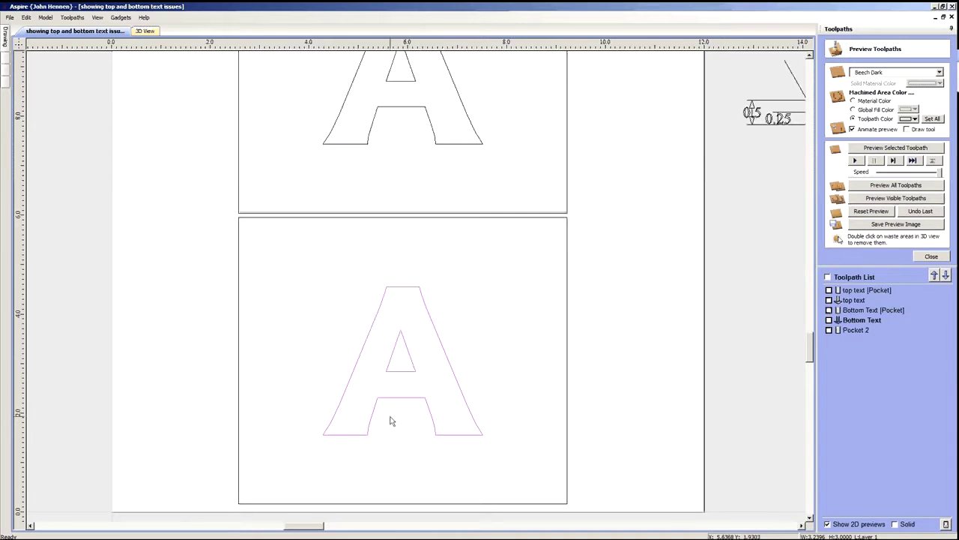
mouse_move(4, 54)
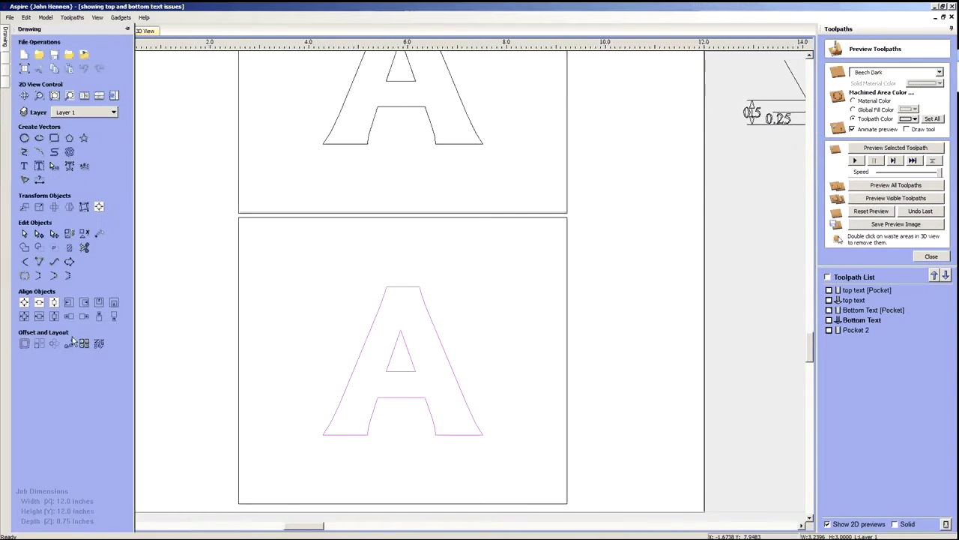
left_click(23, 345)
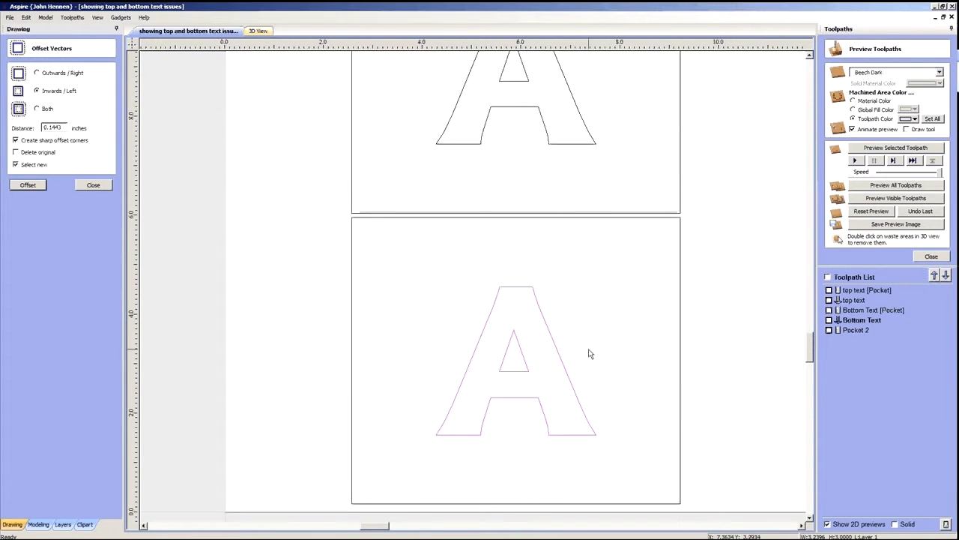
scroll(531, 391, "up", 2)
scroll(562, 292, "down", 2)
scroll(546, 323, "up", 2)
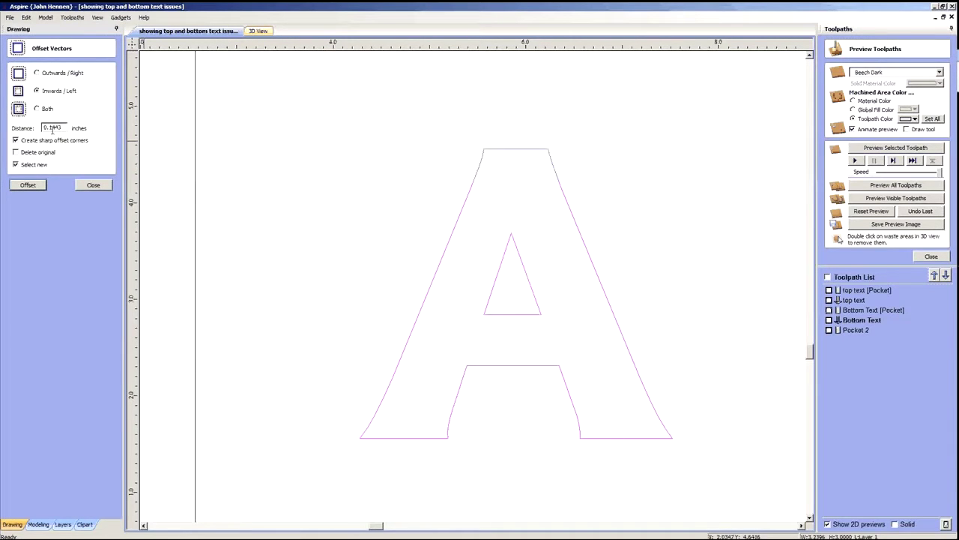
left_click_drag(62, 128, 37, 128)
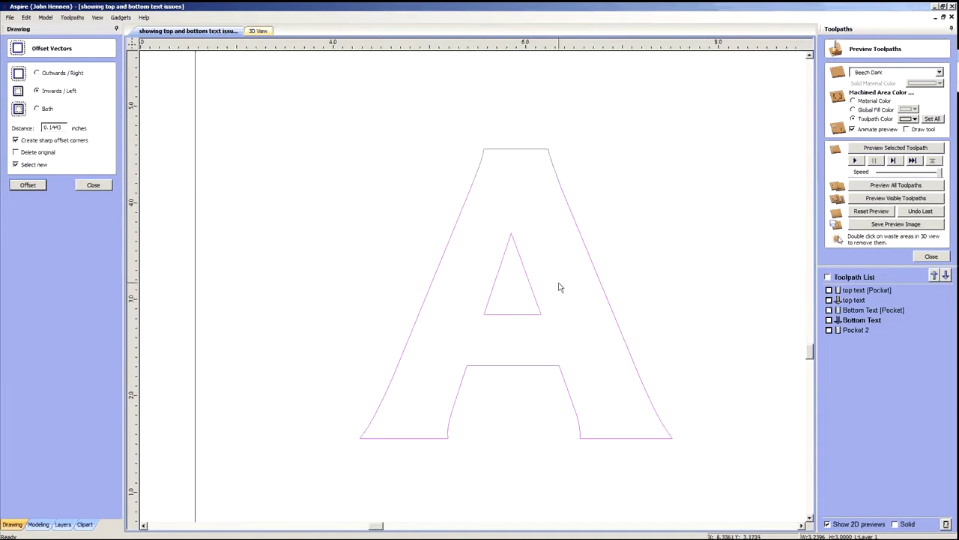
scroll(497, 305, "down", 3)
scroll(514, 310, "up", 1)
scroll(514, 310, "up", 2)
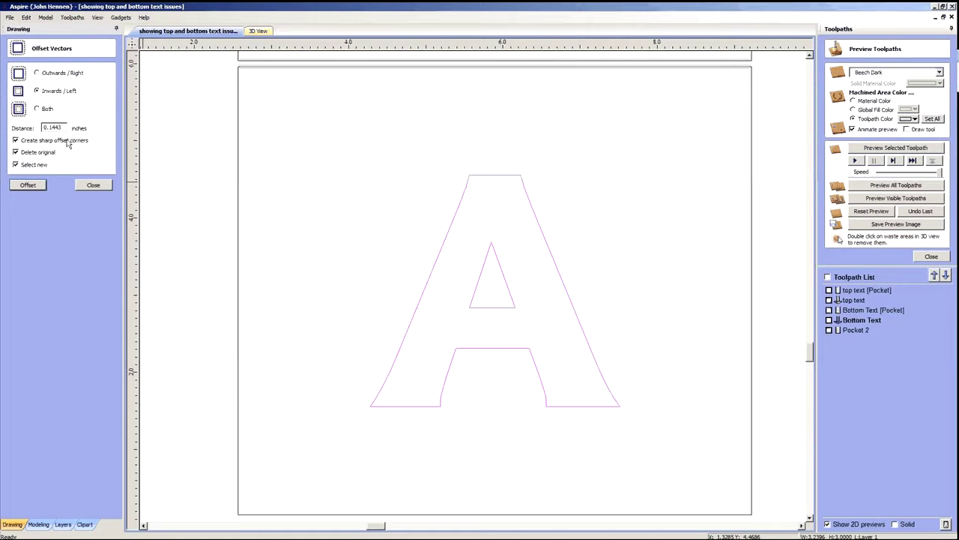
left_click(30, 186)
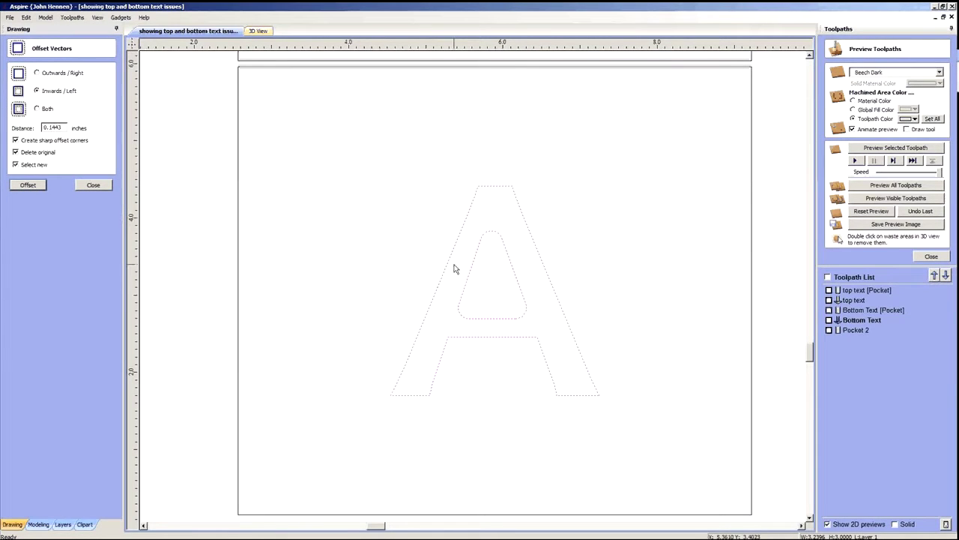
scroll(405, 300, "down", 3)
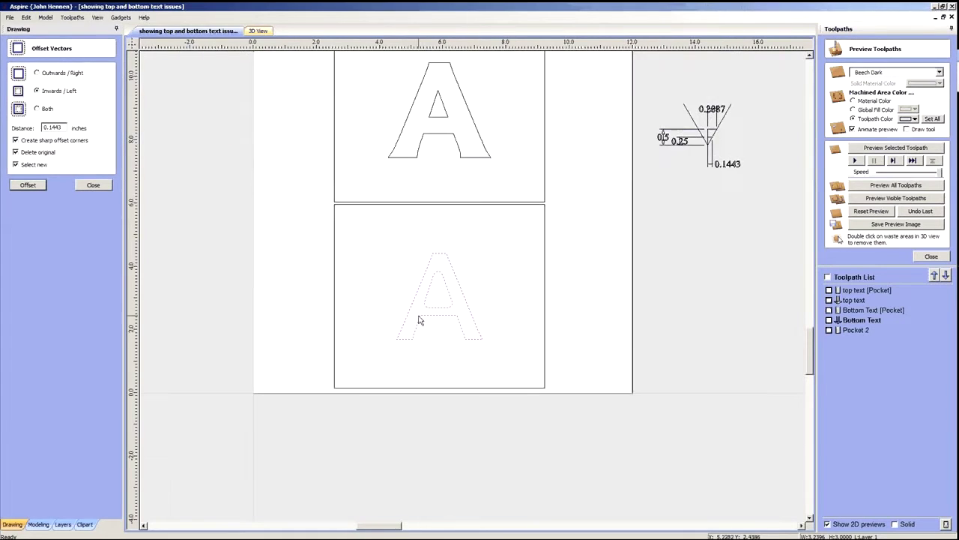
scroll(435, 184, "up", 1)
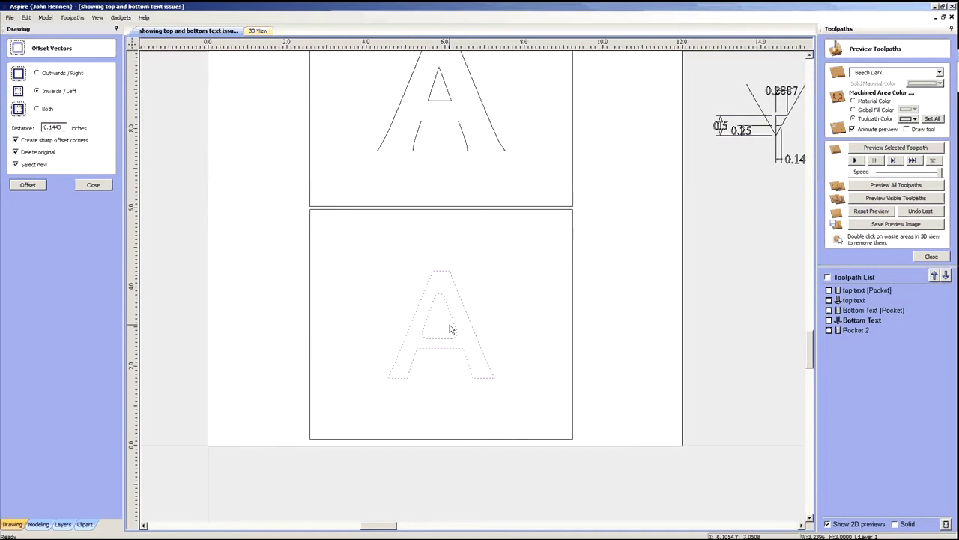
- Examine the upper letter A's text settings, checking its font and text height, without changing them
left_click_drag(60, 127, 39, 125)
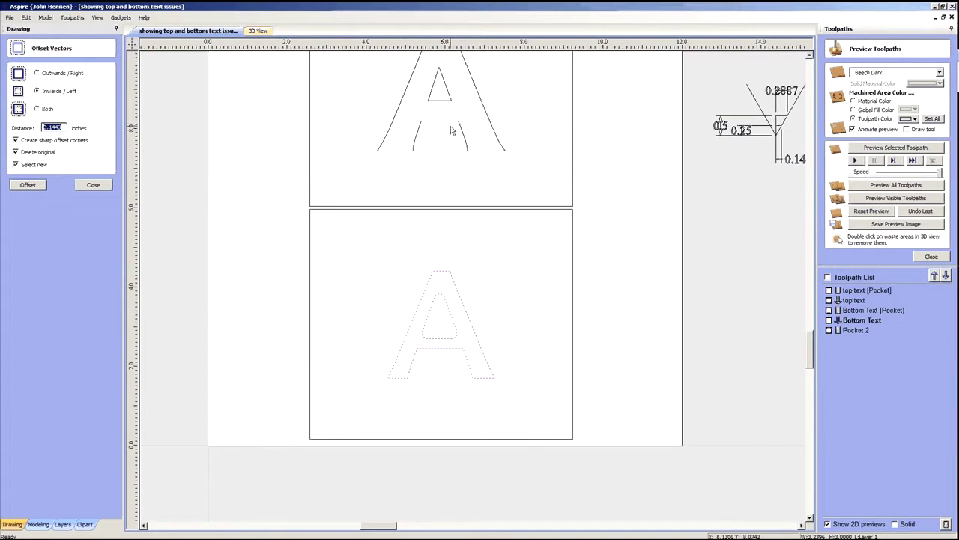
left_click(423, 135)
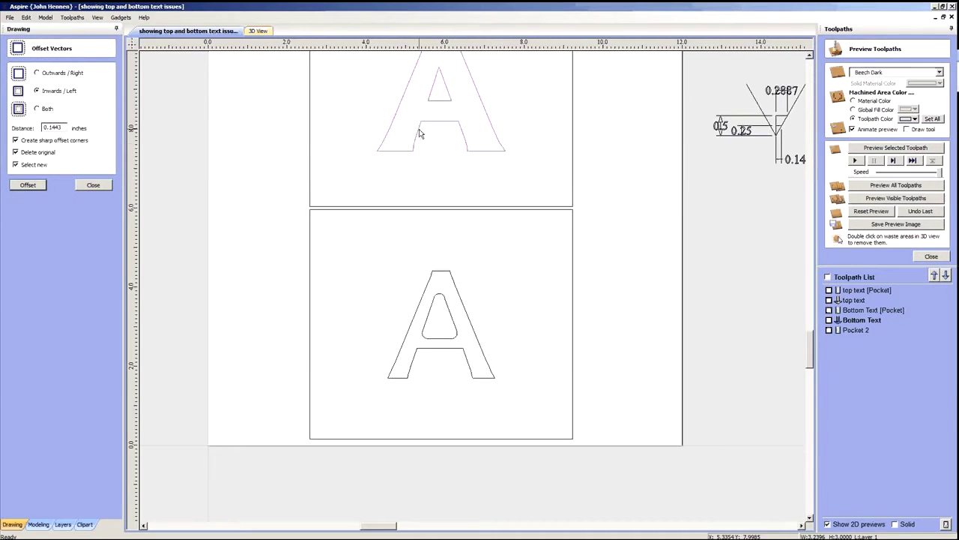
left_click(103, 184)
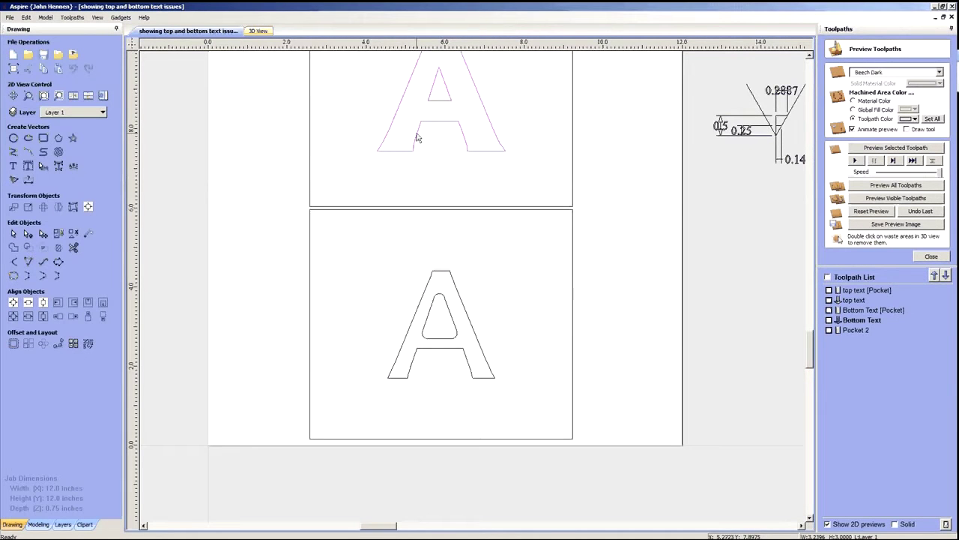
left_click(12, 164)
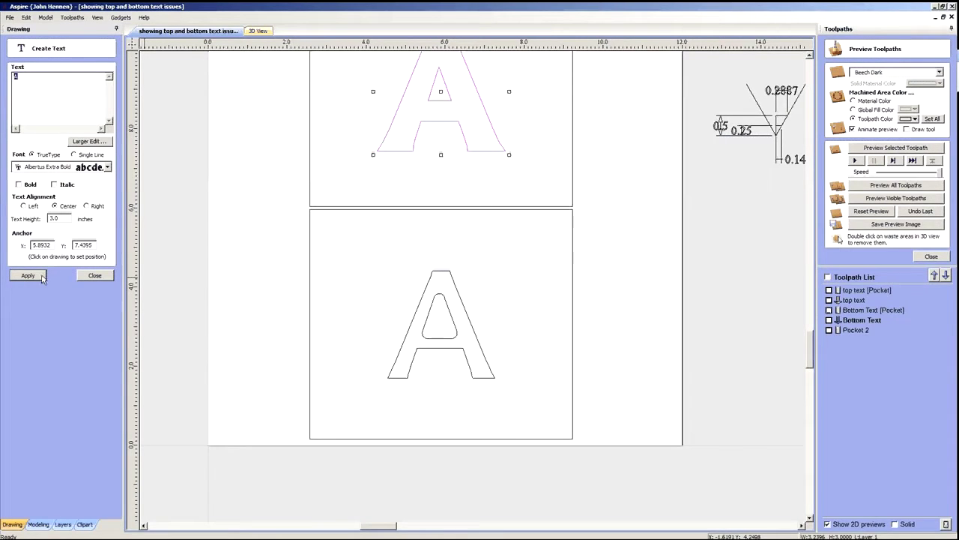
left_click(105, 277)
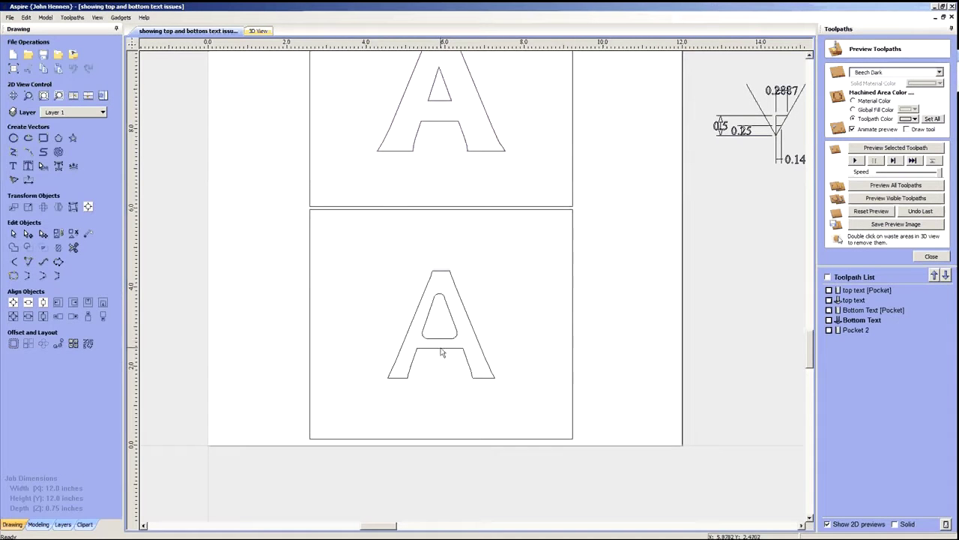
- Undo the lower letter A's offset and try an inward offset of 0.2887 inches that keeps the original
key("ctrl+z")
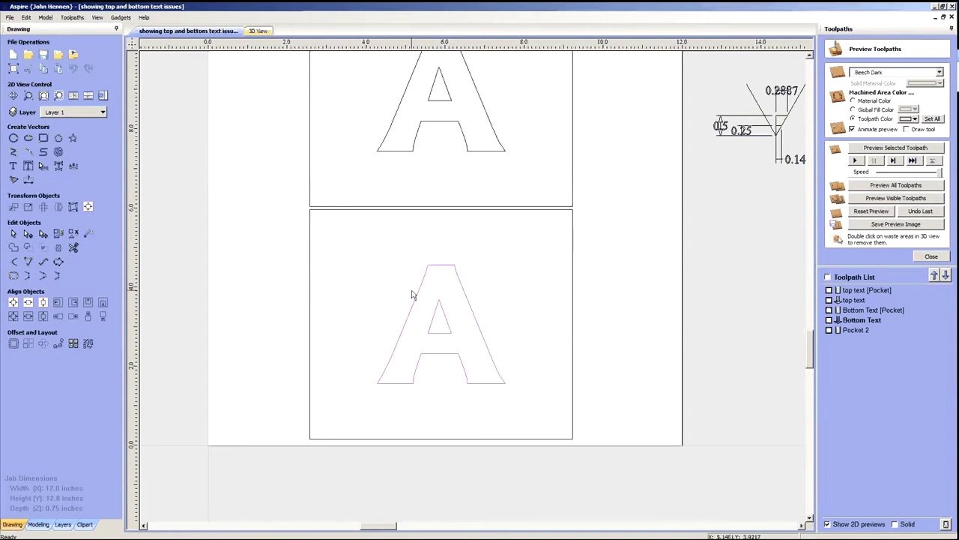
left_click(13, 343)
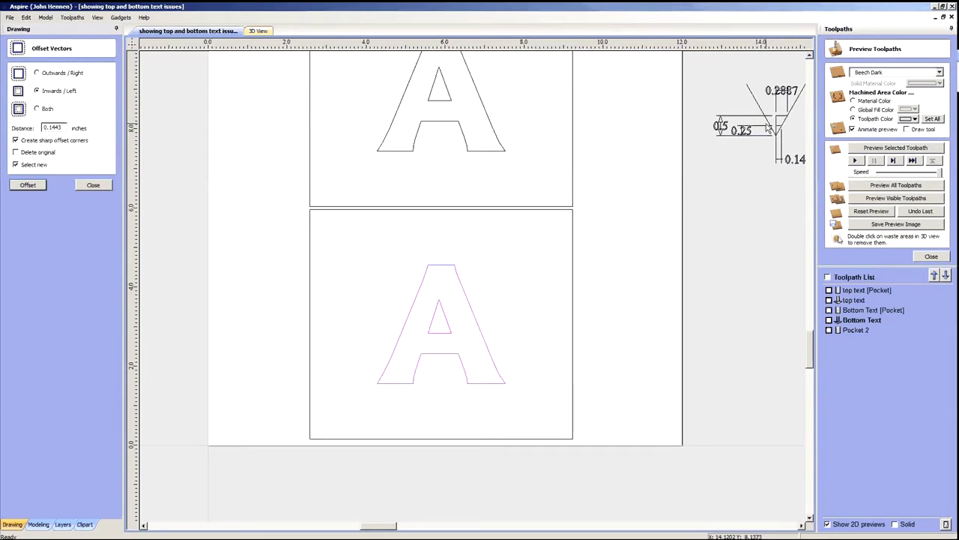
left_click_drag(64, 127, 37, 127)
type("0.1")
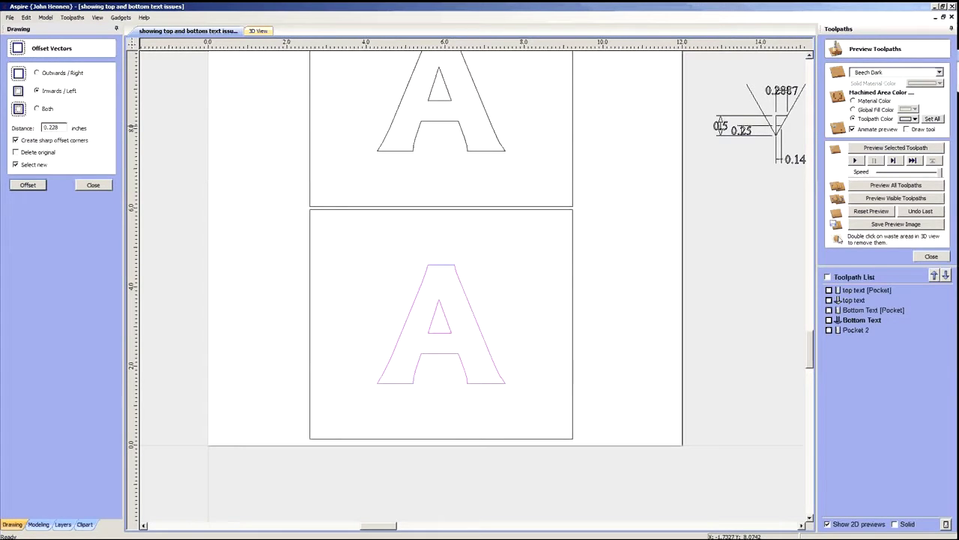
type("87")
left_click(27, 185)
scroll(460, 346, "up", 2)
scroll(266, 283, "down", 1)
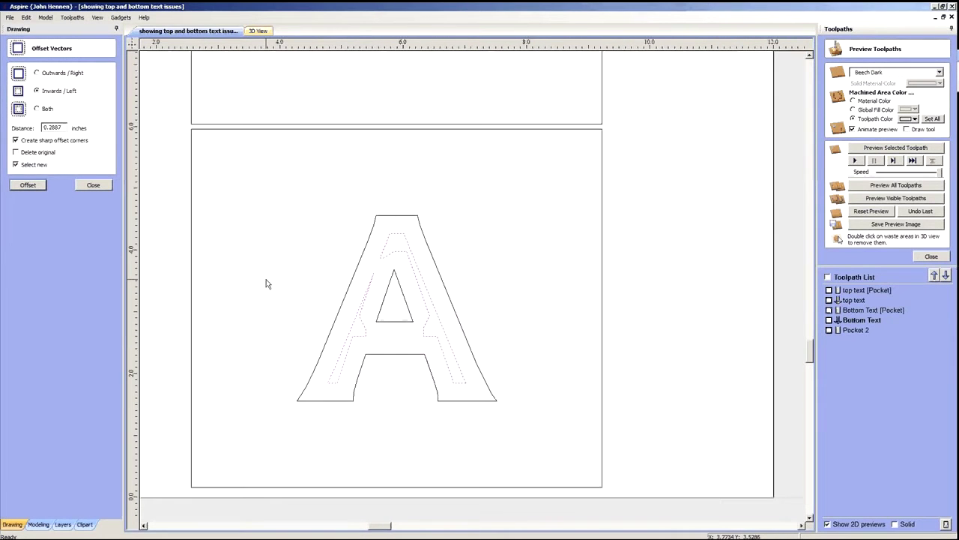
key("ctrl+z")
- Try offsetting the lower letter A inwards by 0.2887 inches with the original deleted, inspect the shape and undo it
left_click(27, 186)
scroll(398, 322, "up", 3)
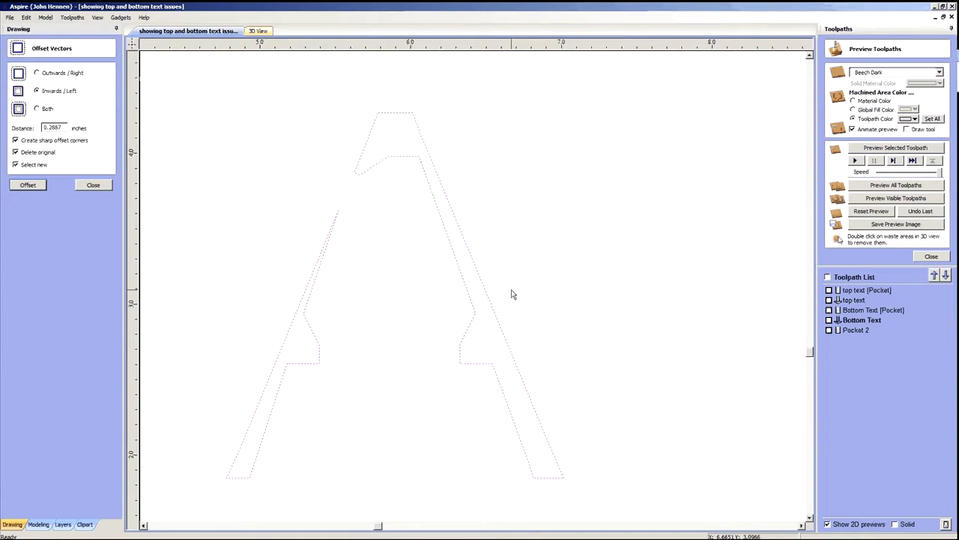
scroll(507, 292, "down", 3)
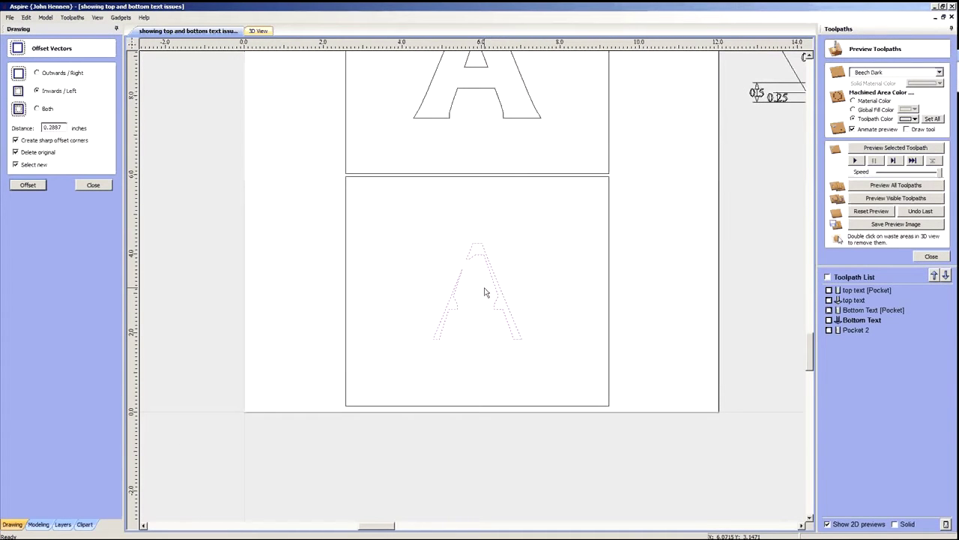
key("ctrl+z")
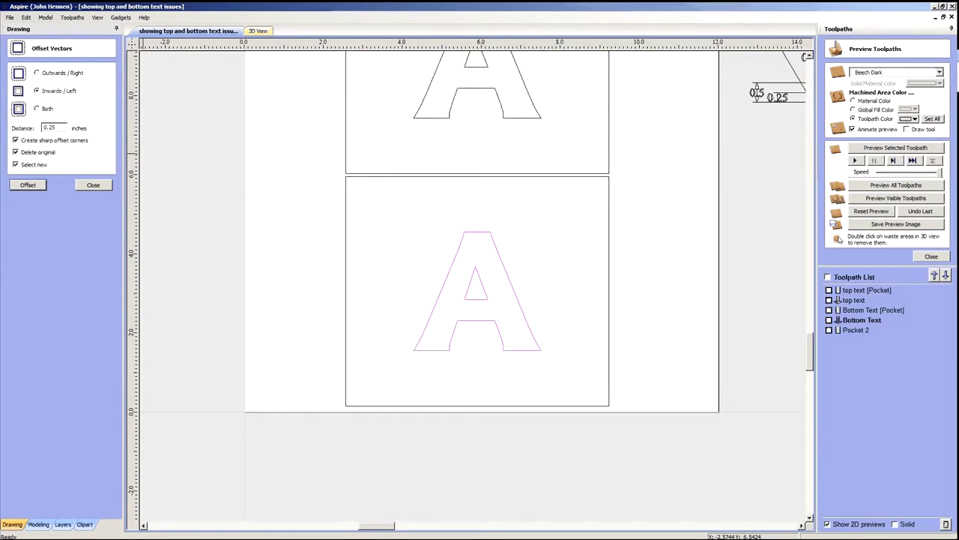
- Try offsetting the lower letter A inwards by 0.25 inches, inspect the shape against the V-bit diagram and undo it
left_click(28, 185)
scroll(488, 302, "up", 5)
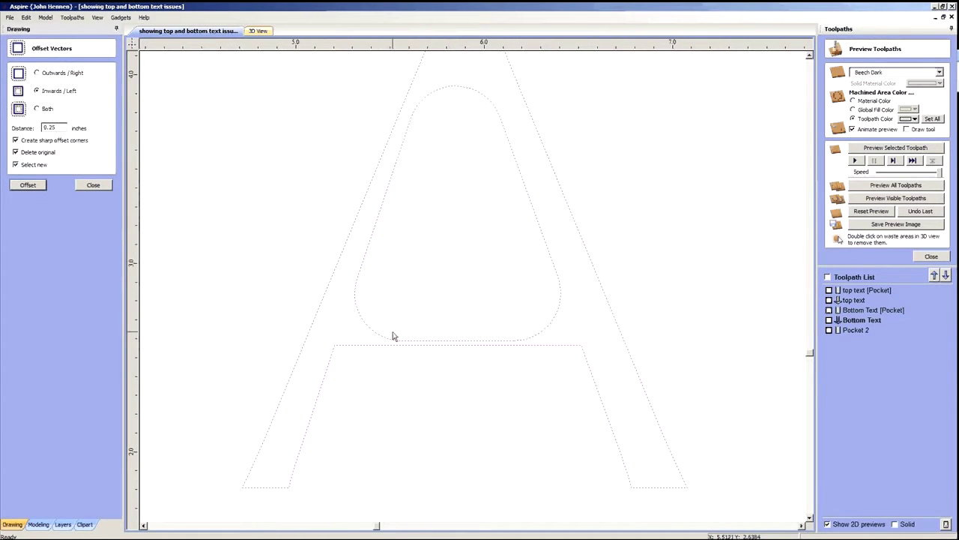
scroll(444, 324, "down", 2)
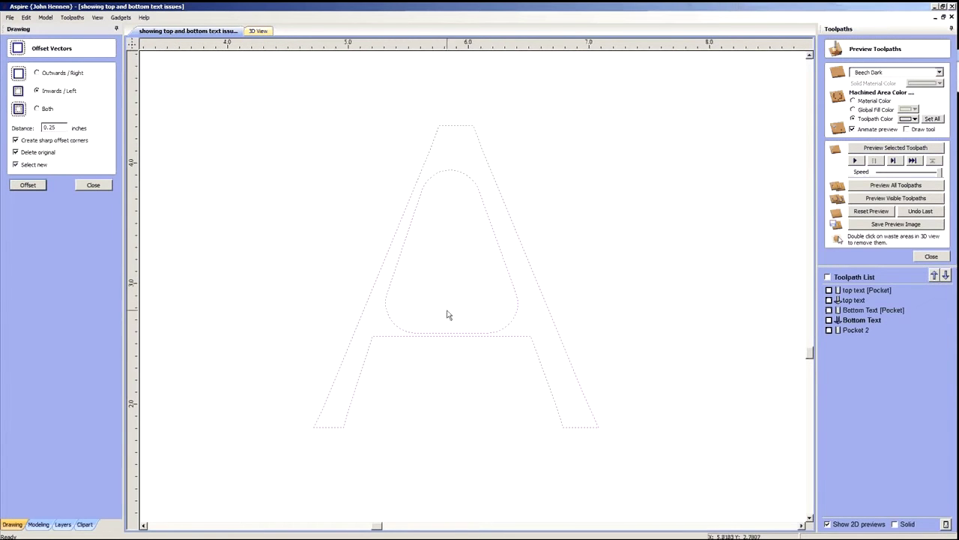
scroll(448, 283, "down", 4)
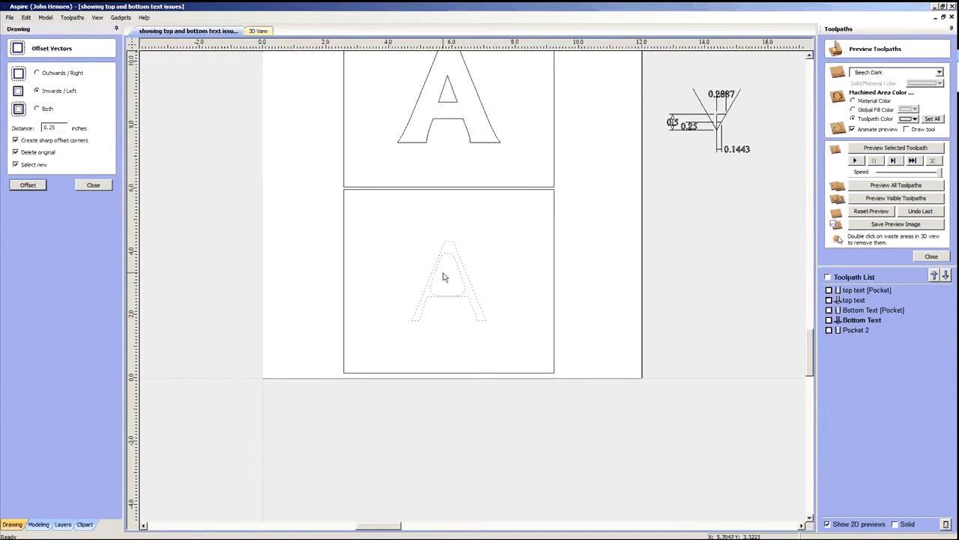
scroll(442, 276, "up", 2)
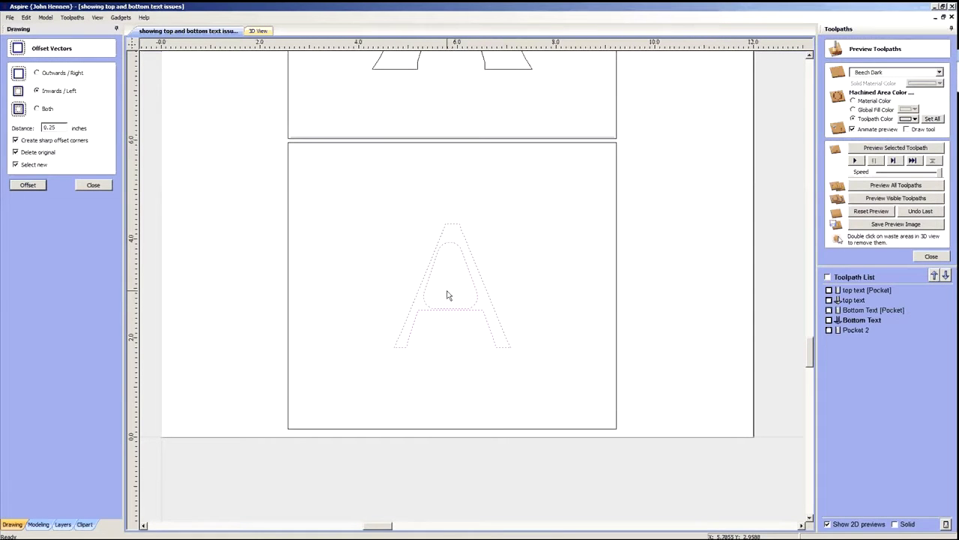
double_click(64, 127)
scroll(442, 327, "up", 3)
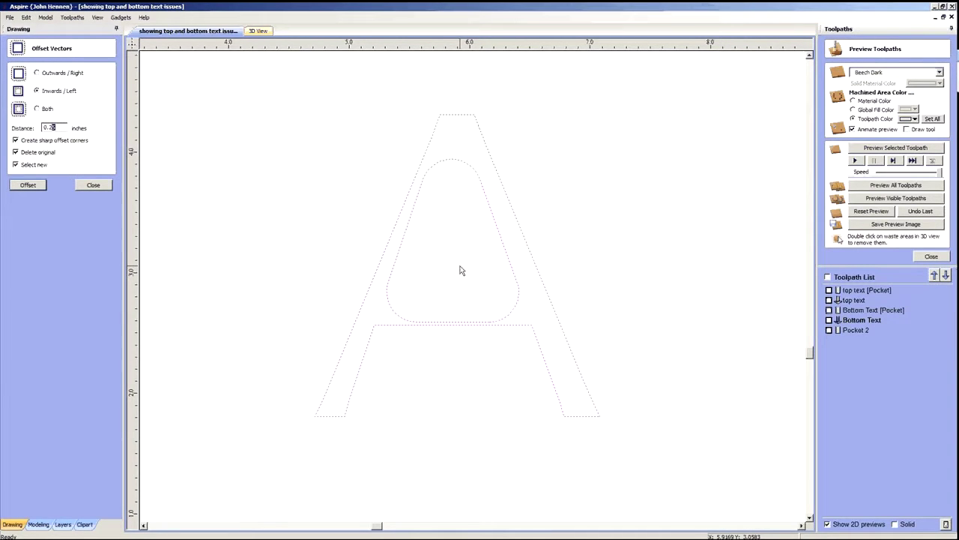
scroll(458, 268, "down", 5)
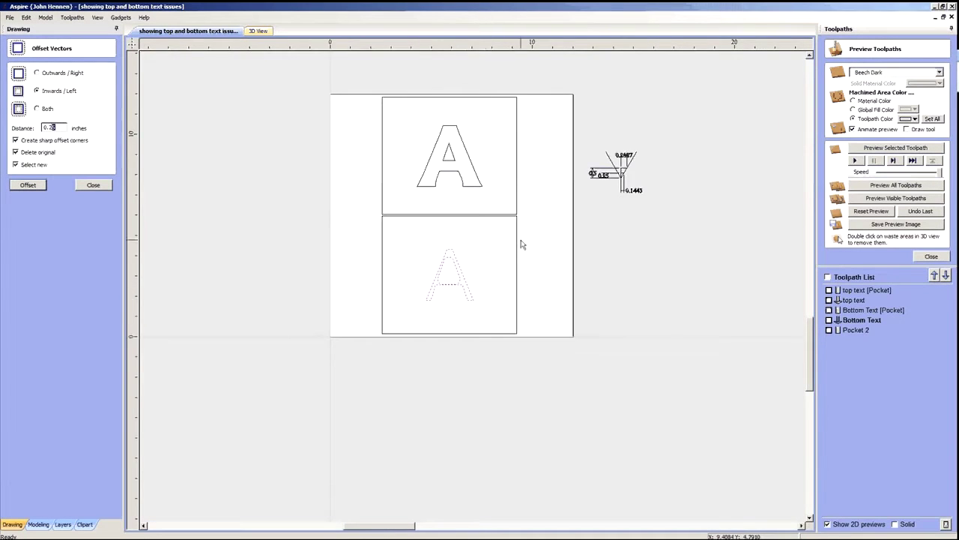
scroll(551, 229, "up", 2)
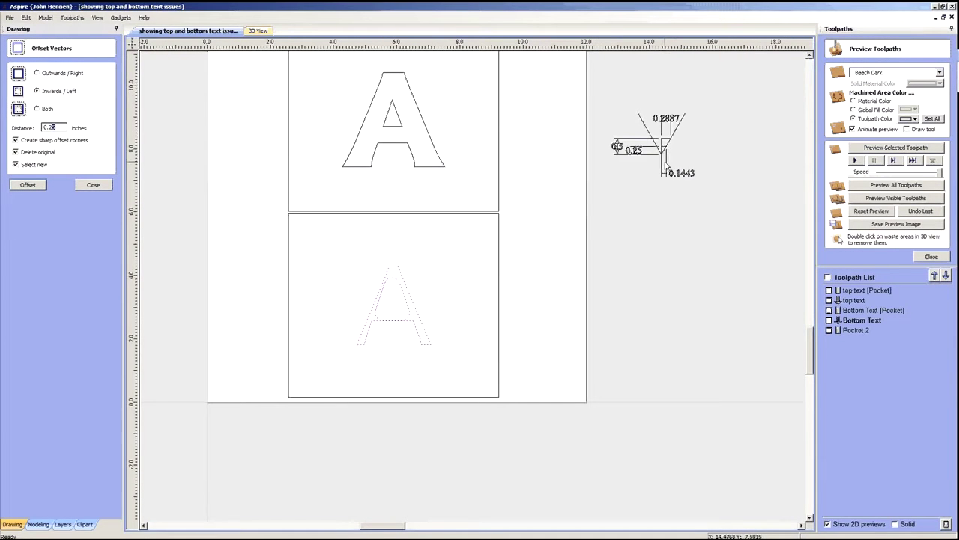
key("ctrl+z")
- Offset the lower letter A inwards by 0.1443 inches with sharp corners, deleting the original, and deselect the new vectors
left_click_drag(58, 128, 15, 128)
type("0.")
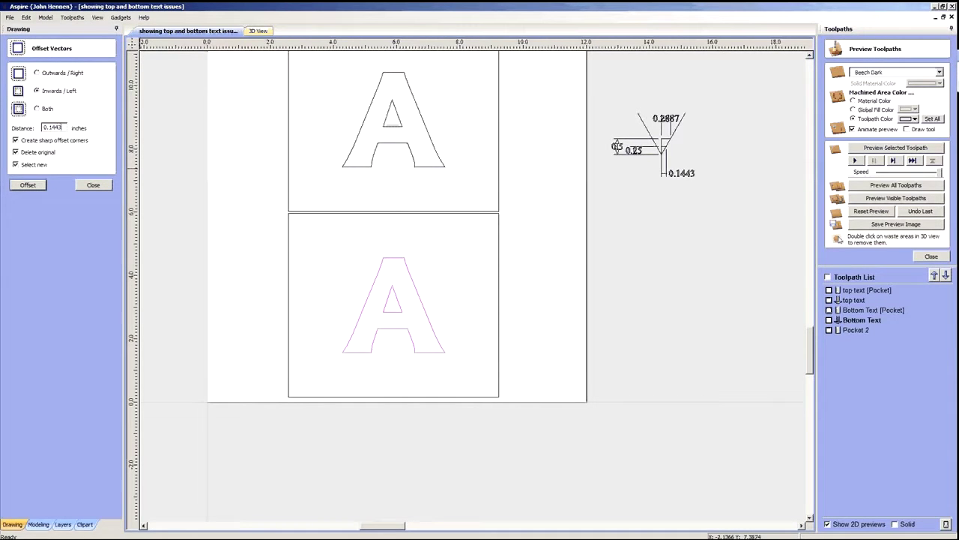
left_click(16, 186)
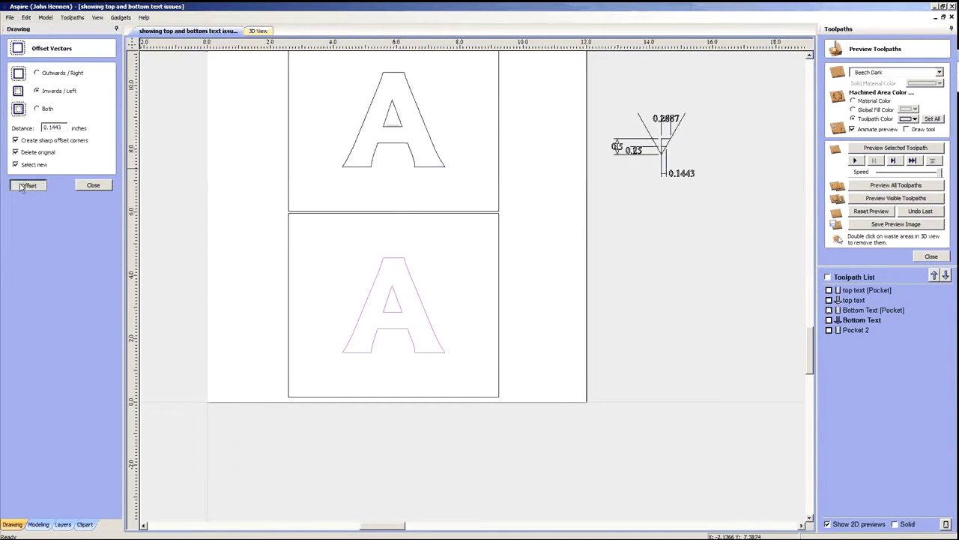
left_click(91, 185)
left_click(398, 353)
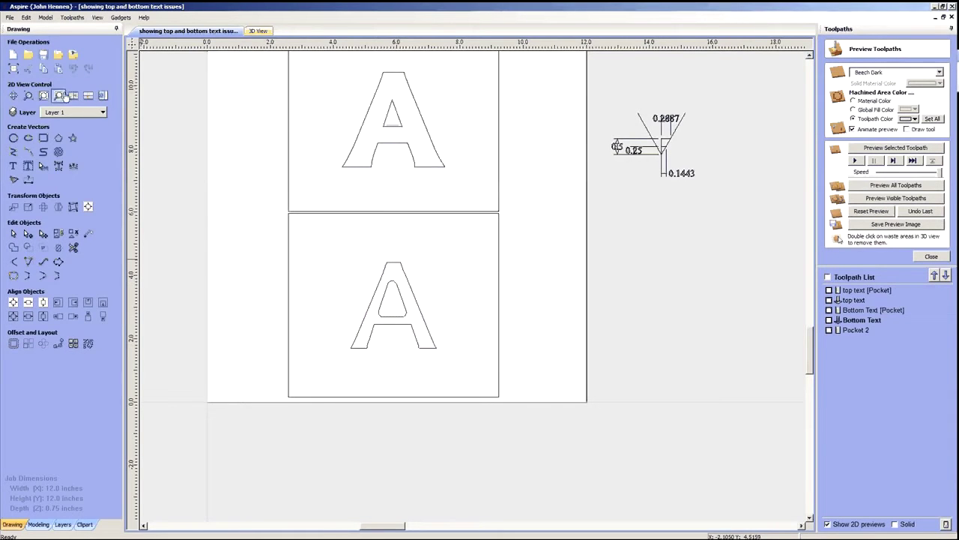
- Recalculate the Bottom Text V-carve toolpath from the lower border and offset letter A, and preview all toolpaths on reset material
left_click(102, 96)
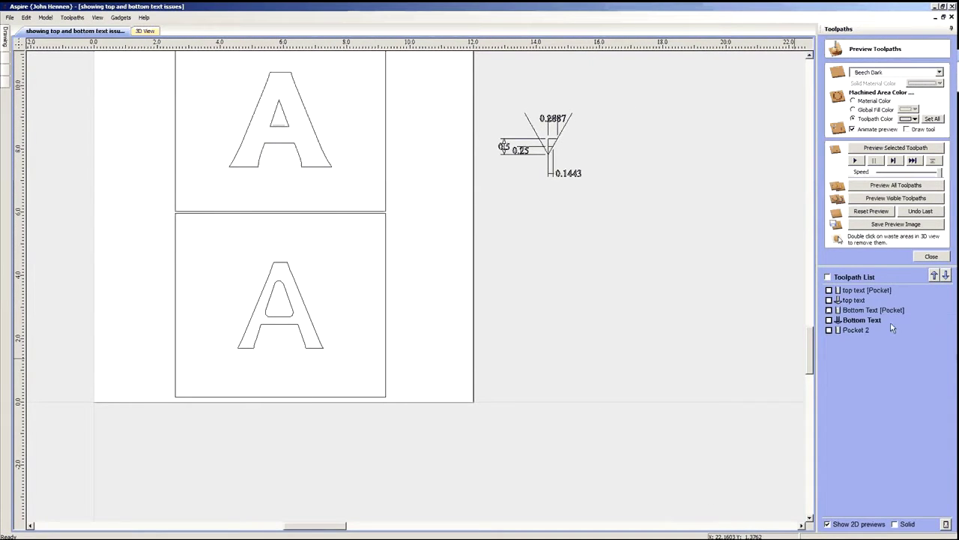
double_click(858, 321)
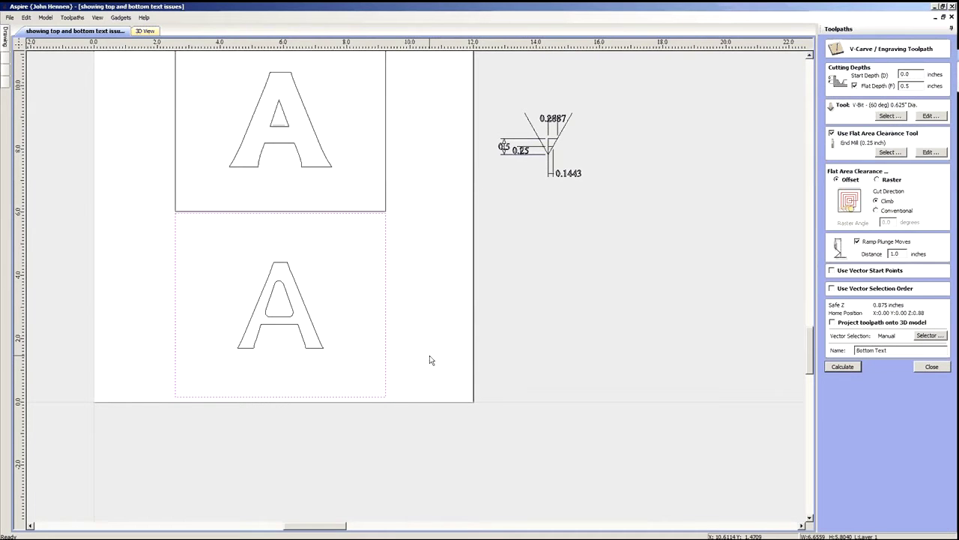
left_click(272, 325)
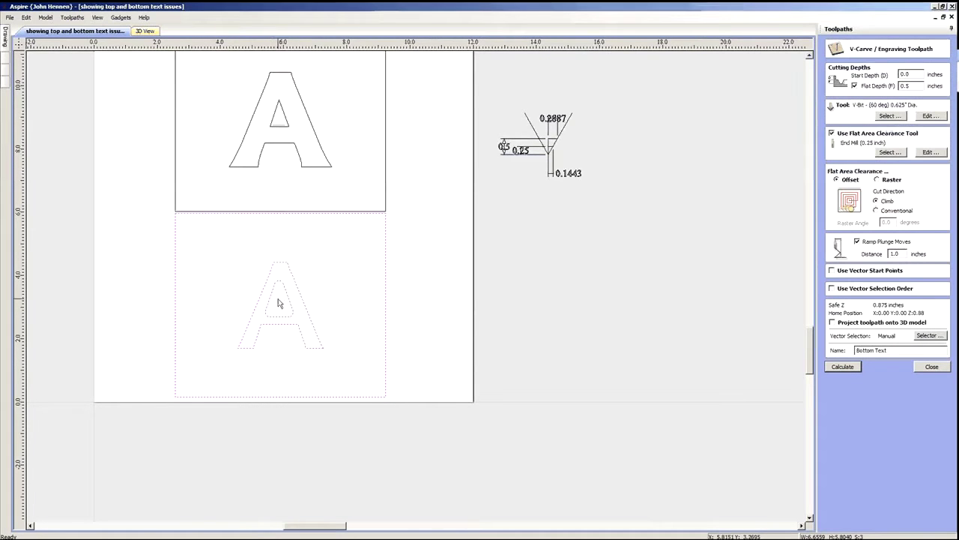
left_click(844, 367)
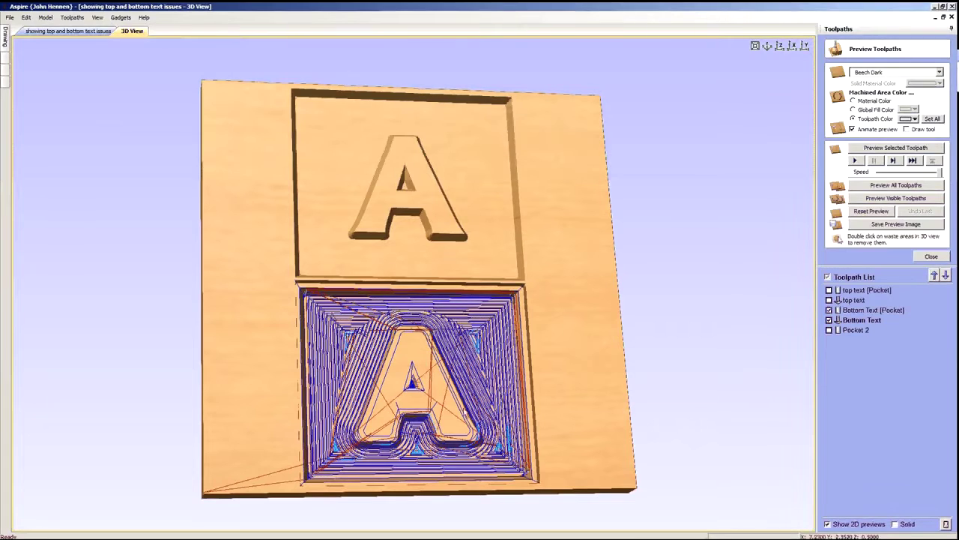
left_click(889, 214)
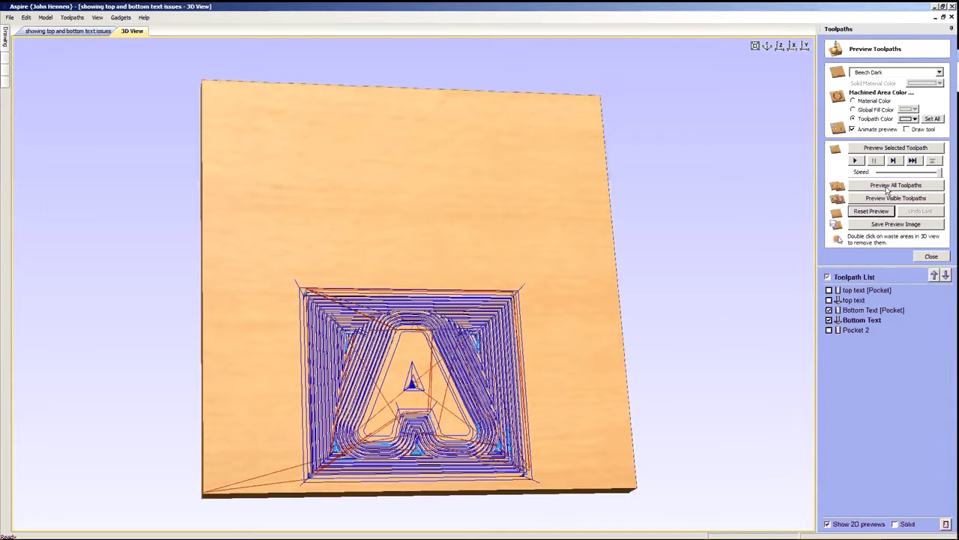
left_click(887, 185)
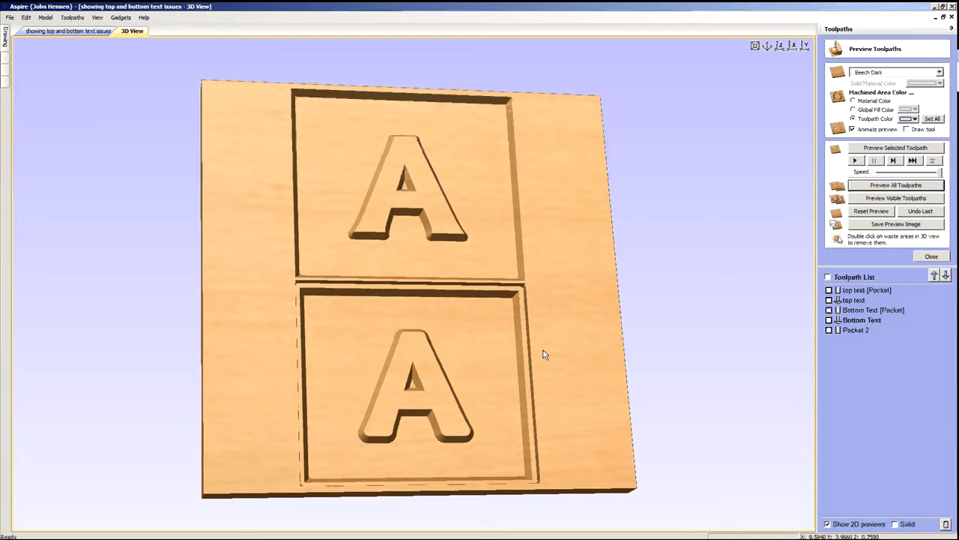
- Compare the size, sloped walls and corners of the upper and lower carved letters from several angles in the 3D view
left_click_drag(426, 391, 428, 336)
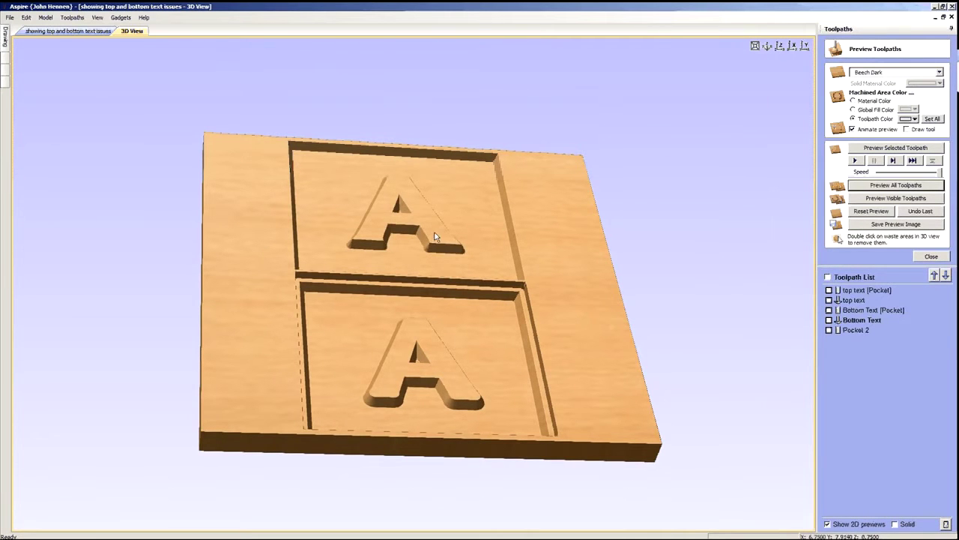
left_click_drag(425, 354, 540, 330)
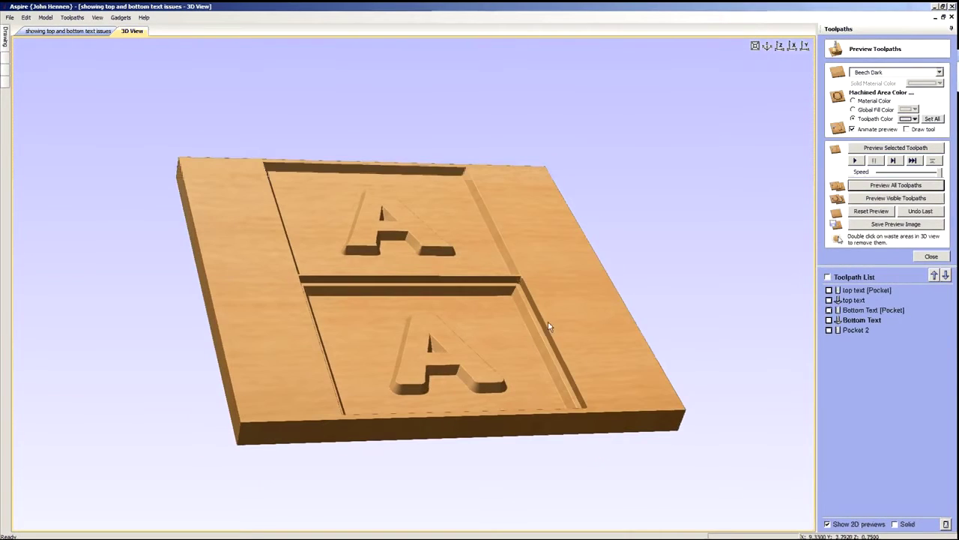
left_click_drag(446, 342, 437, 397)
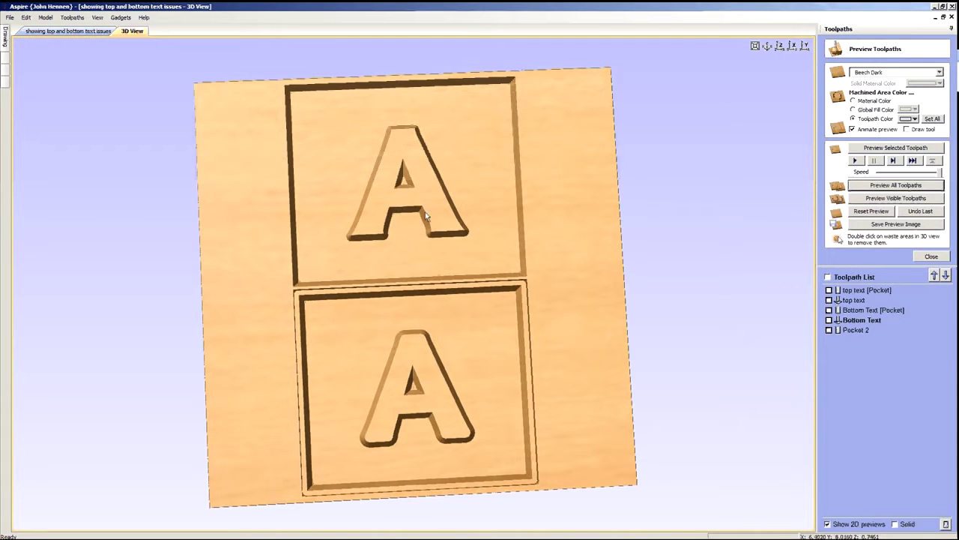
left_click_drag(408, 432, 382, 422)
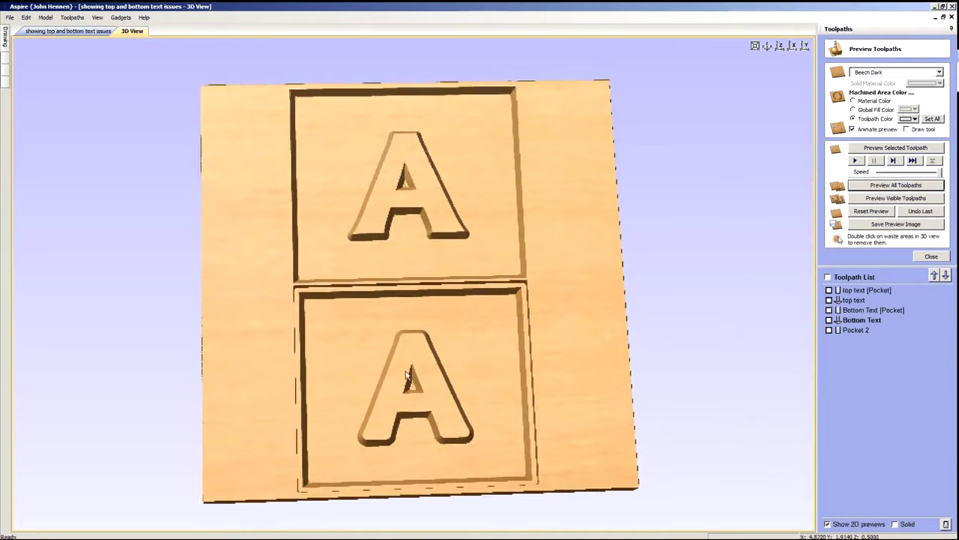
scroll(404, 342, "up", 3)
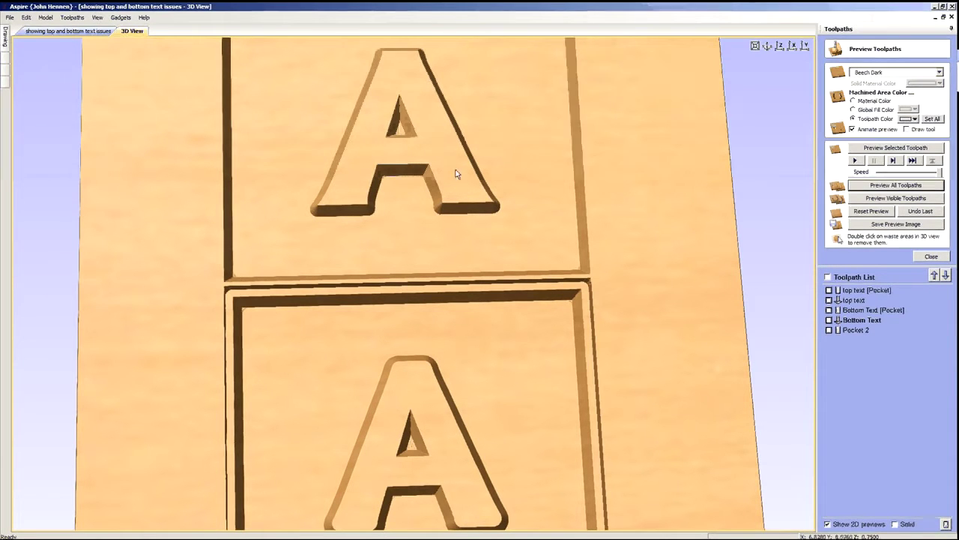
mouse_move(448, 177)
left_mouse_down()
mouse_move(454, 208)
mouse_move(445, 185)
left_mouse_up()
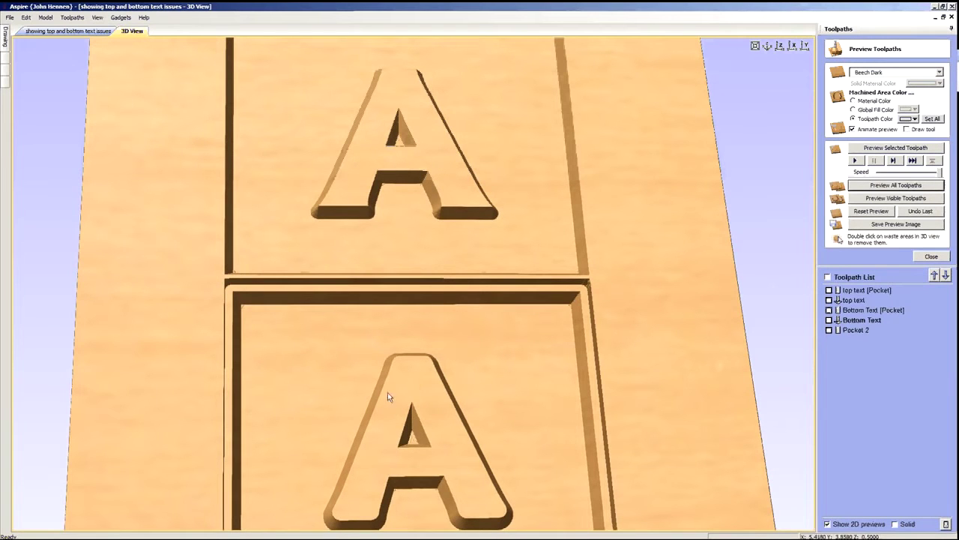
scroll(317, 212, "up", 3)
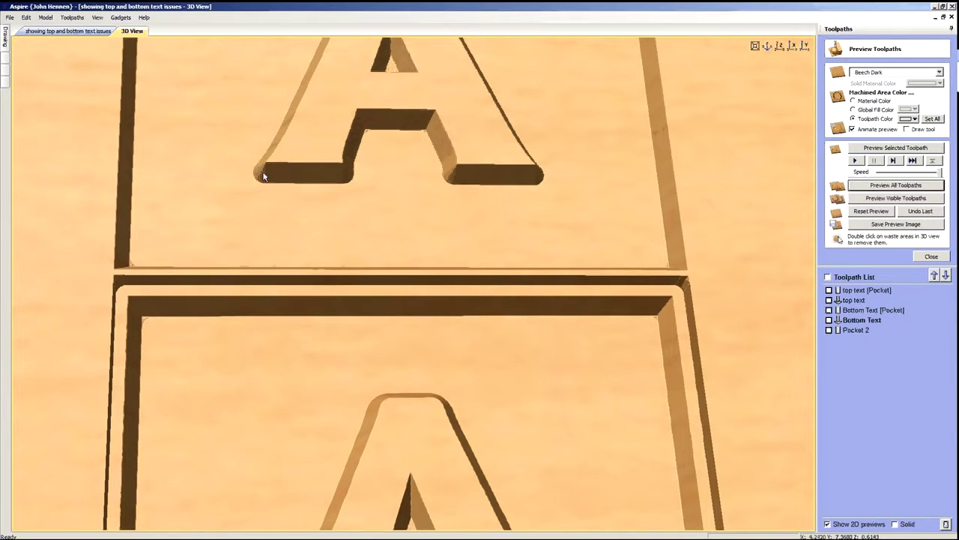
- Compare the upper and lower carved letters in the 3D preview, and examine their outlines and the V-bit diagram in the 2D drawing
scroll(457, 349, "down", 3)
left_click_drag(431, 457, 581, 352)
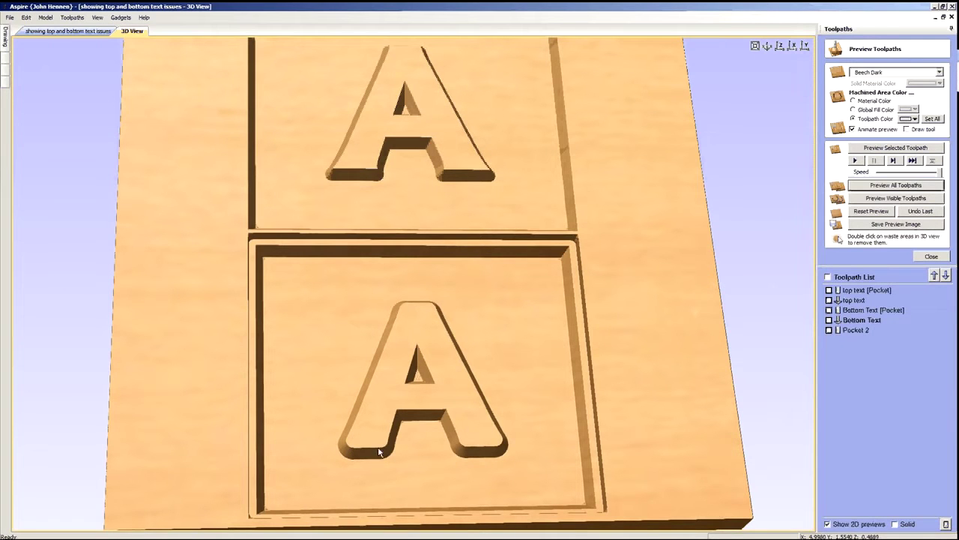
left_click_drag(408, 330, 397, 371)
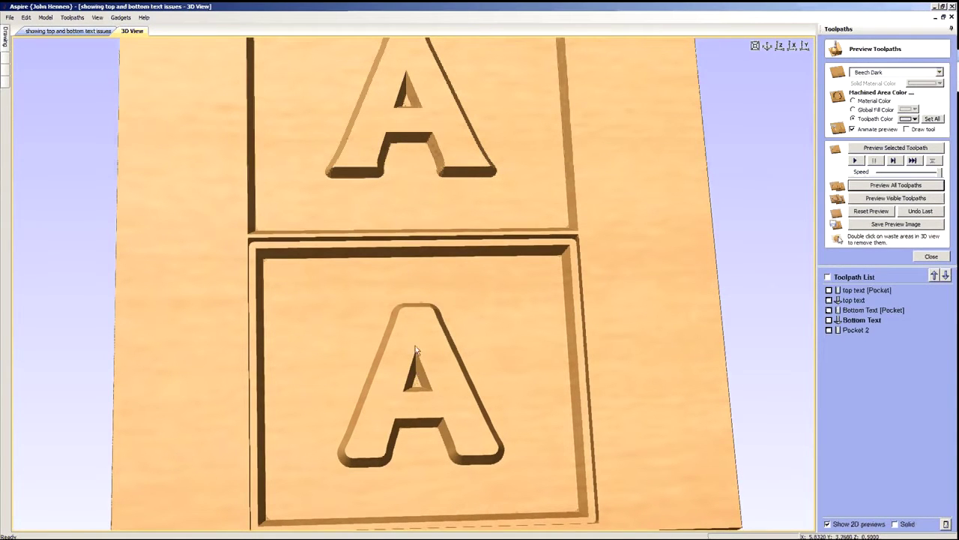
left_click_drag(407, 179, 402, 118)
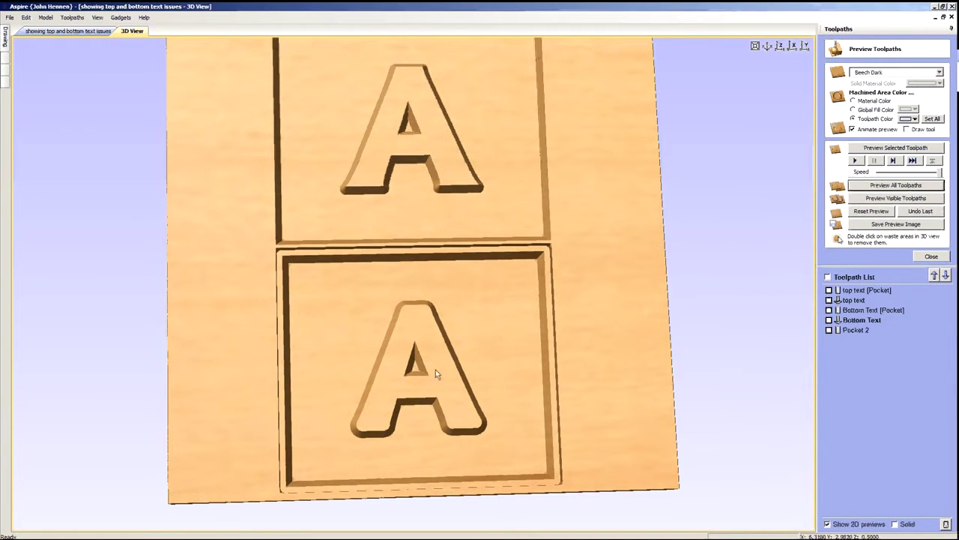
left_click_drag(388, 316, 439, 315)
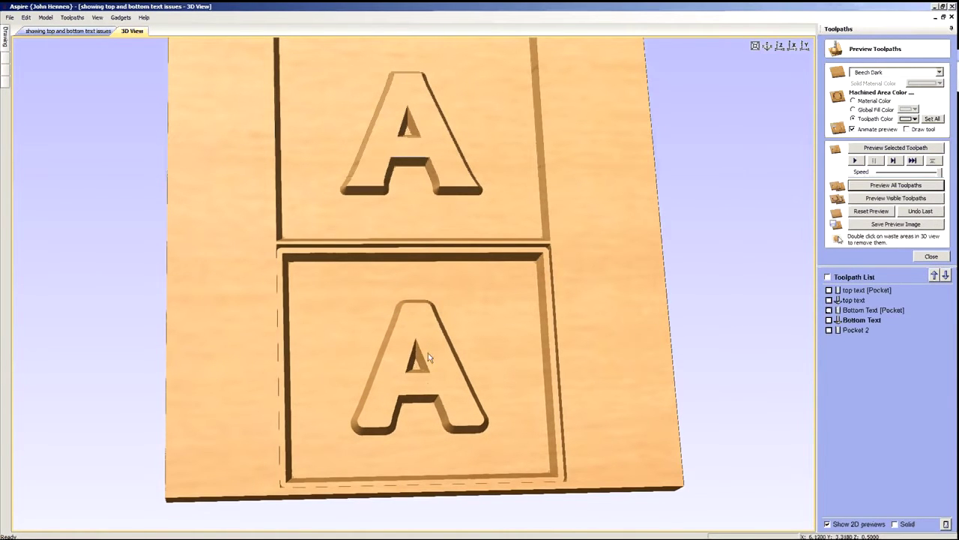
left_click(102, 32)
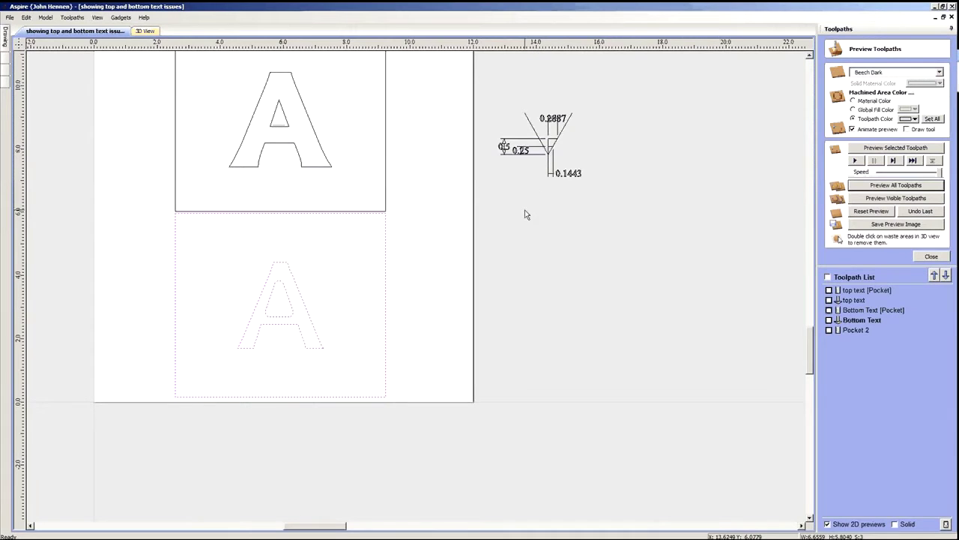
scroll(563, 312, "down", 3)
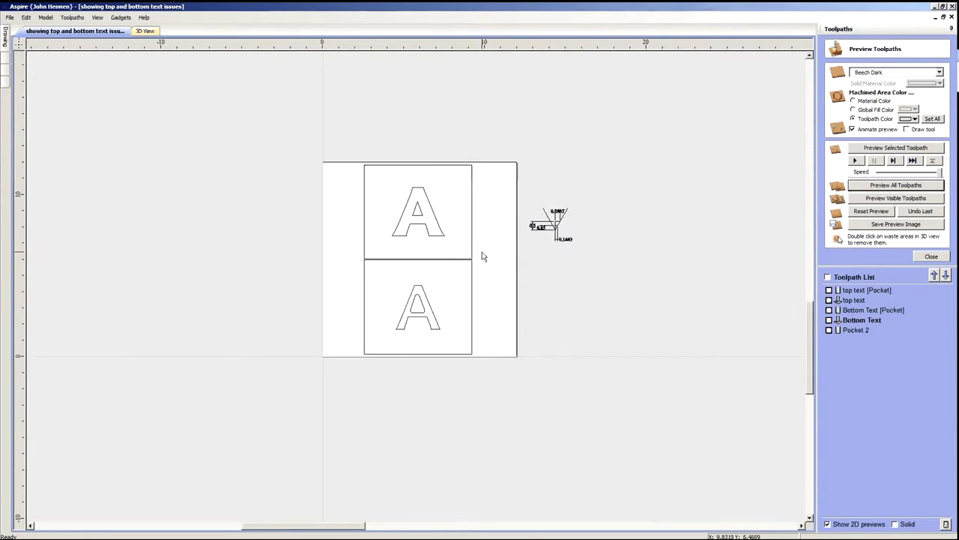
scroll(482, 256, "up", 2)
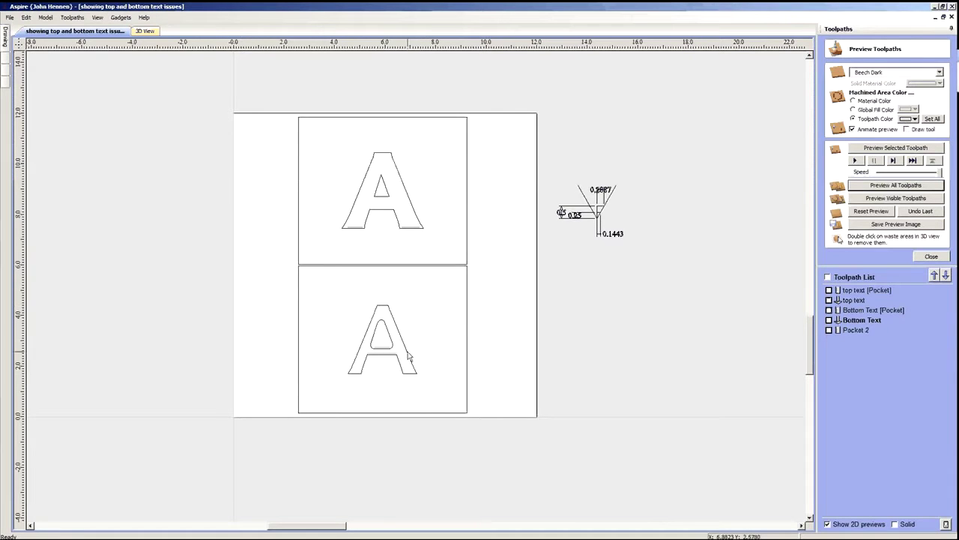
- Switch to the Thanks Giving Stacked Text project and turn on visibility of its Family & Food layer
mouse_move(241, 530)
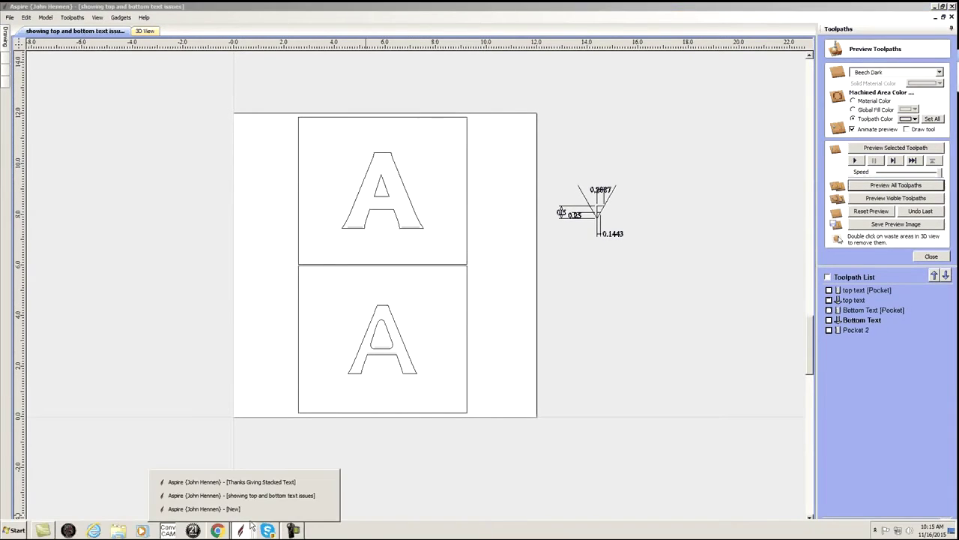
left_click(238, 482)
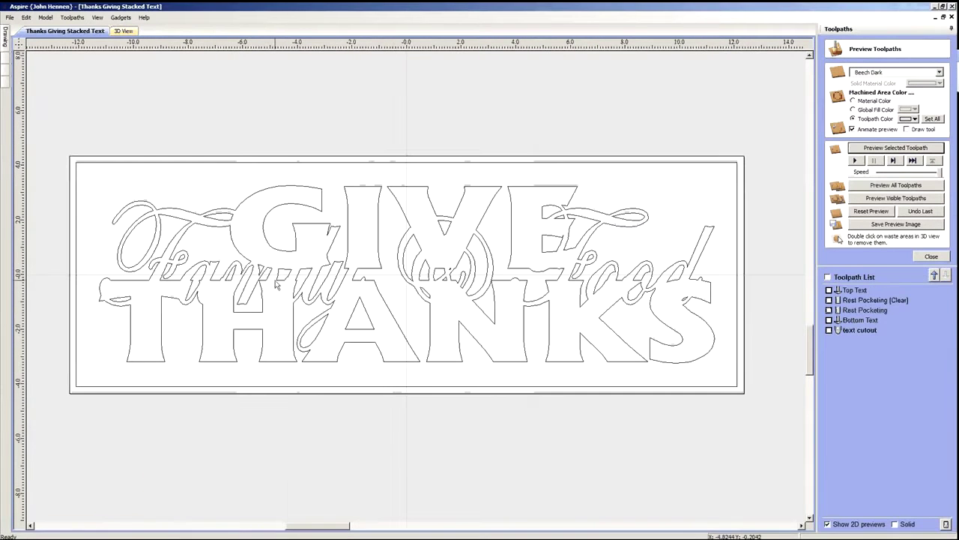
mouse_move(6, 43)
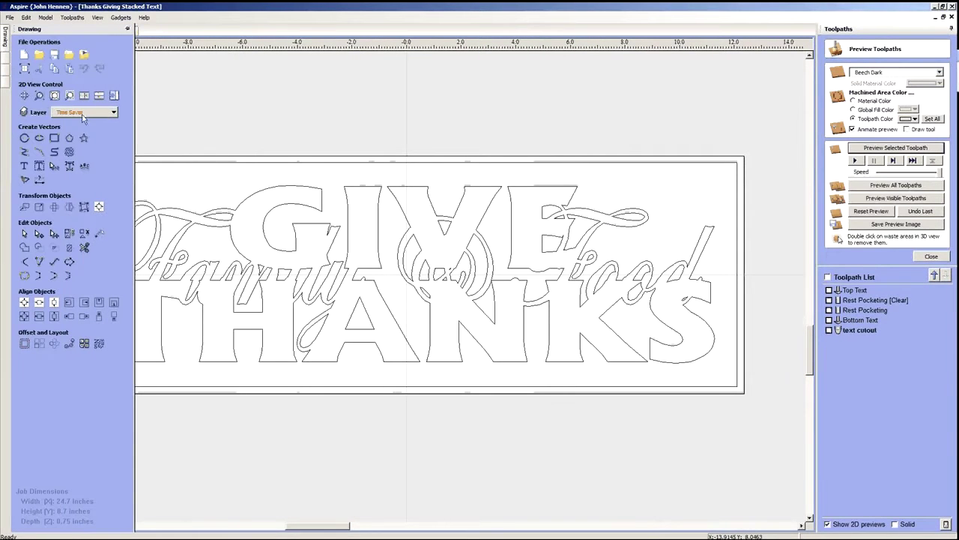
left_click(105, 112)
left_click(59, 147)
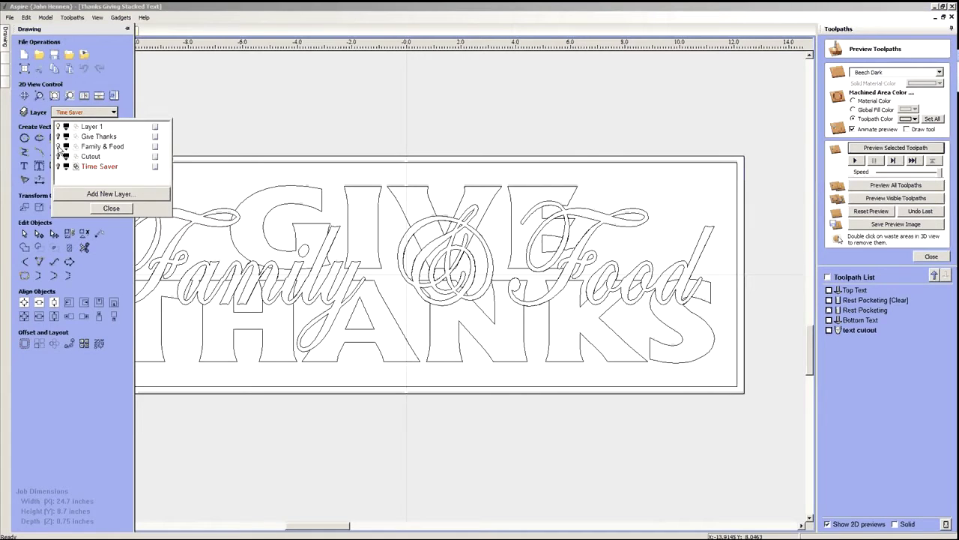
left_click(111, 207)
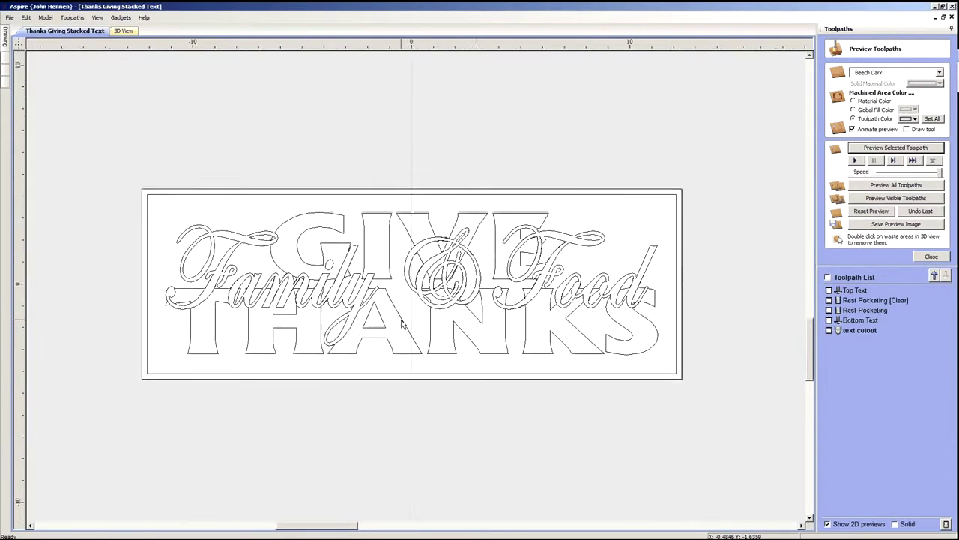
- Inspect the font, style and height settings of the GIVE THANKS sample text beside the sign, leaving it unchanged and deselected
scroll(403, 324, "up", 2)
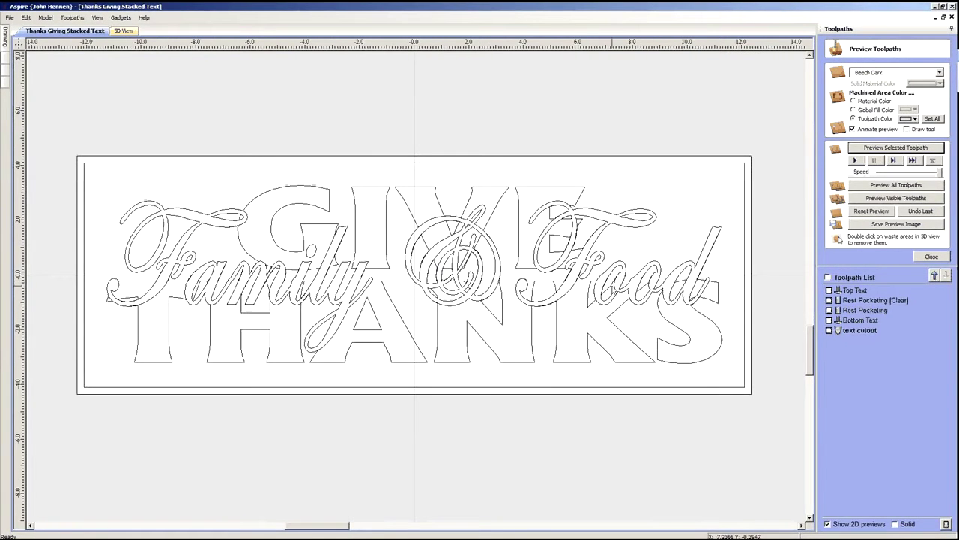
scroll(524, 291, "down", 5)
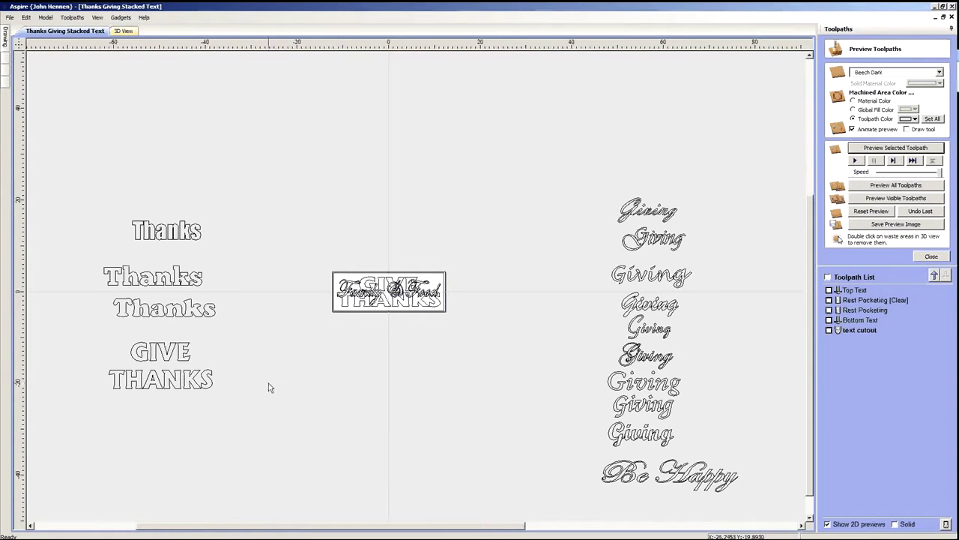
scroll(172, 314, "up", 1)
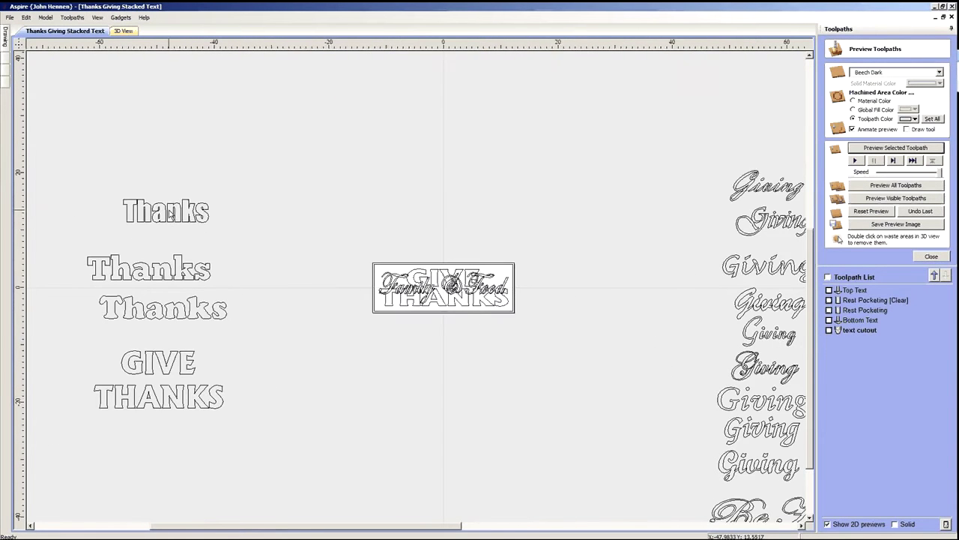
left_click(191, 400)
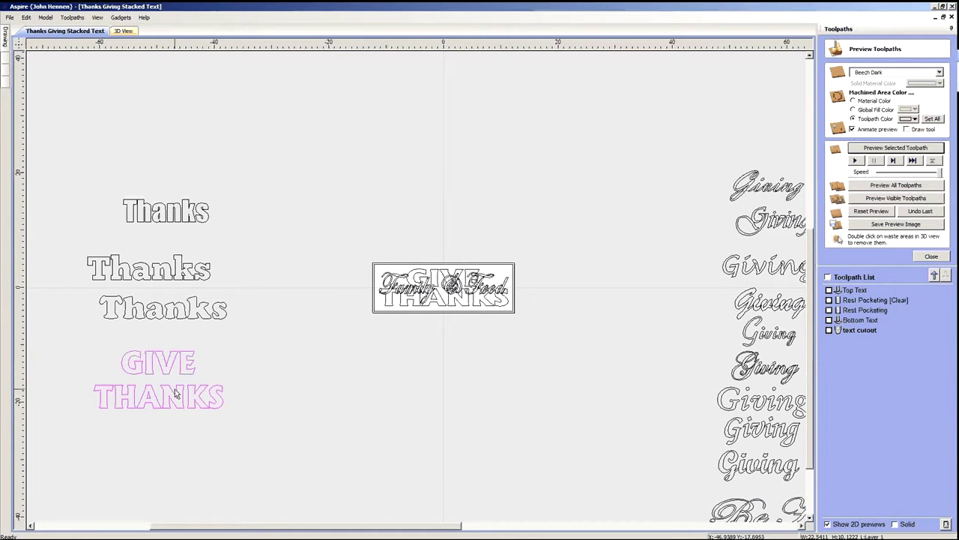
mouse_move(6, 45)
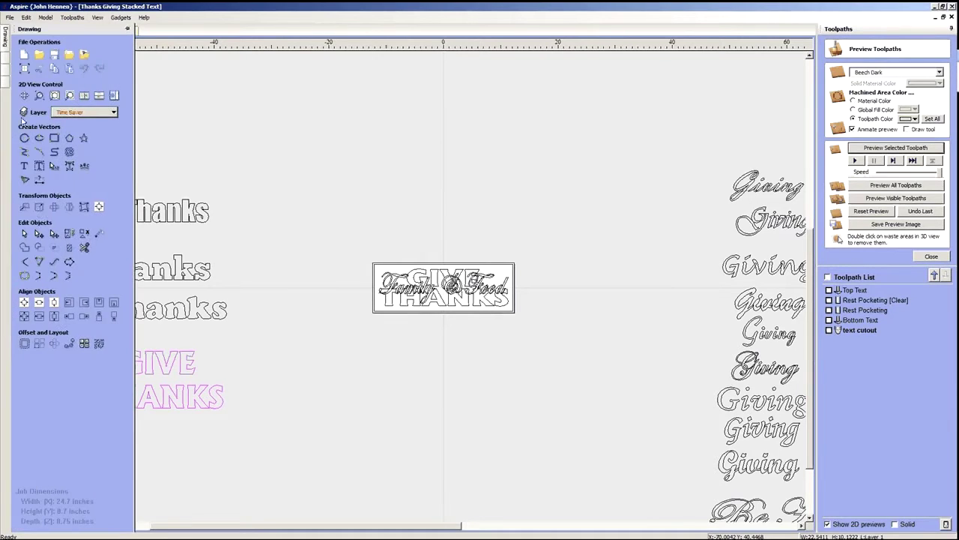
left_click(25, 166)
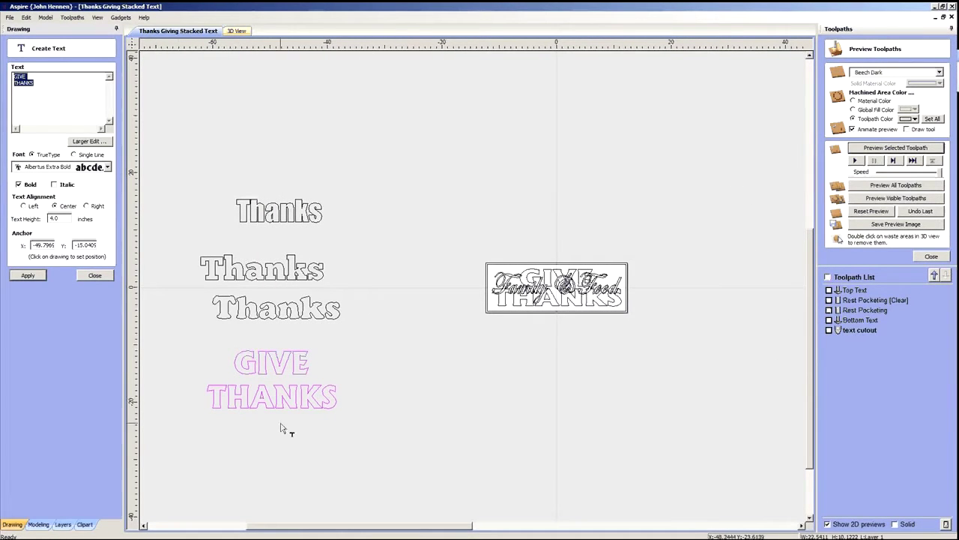
left_click(94, 276)
left_click(413, 367)
- Inspect the font, style and height settings of the Be Happy script sample, then close them and deselect the text
scroll(413, 366, "down", 3)
scroll(578, 355, "up", 2)
scroll(578, 355, "up", 1)
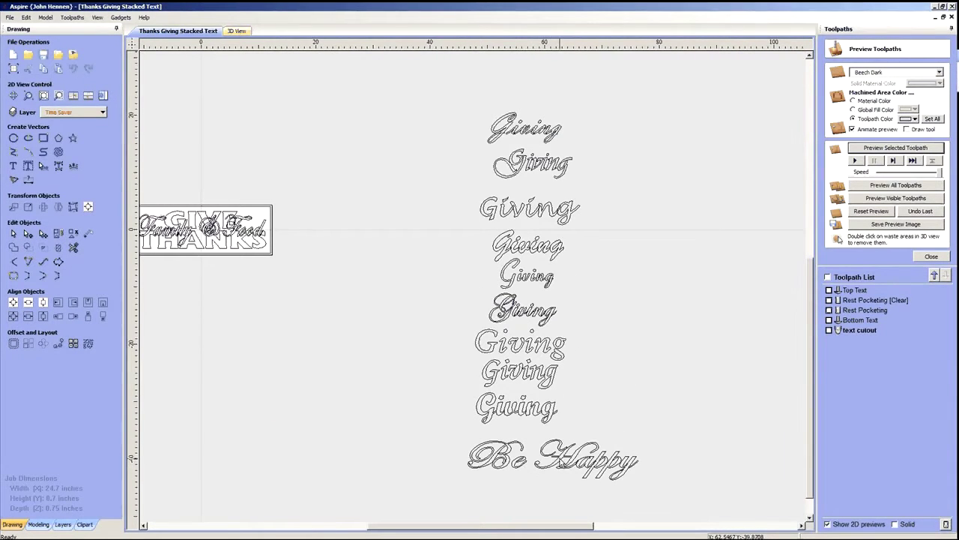
left_click(555, 460)
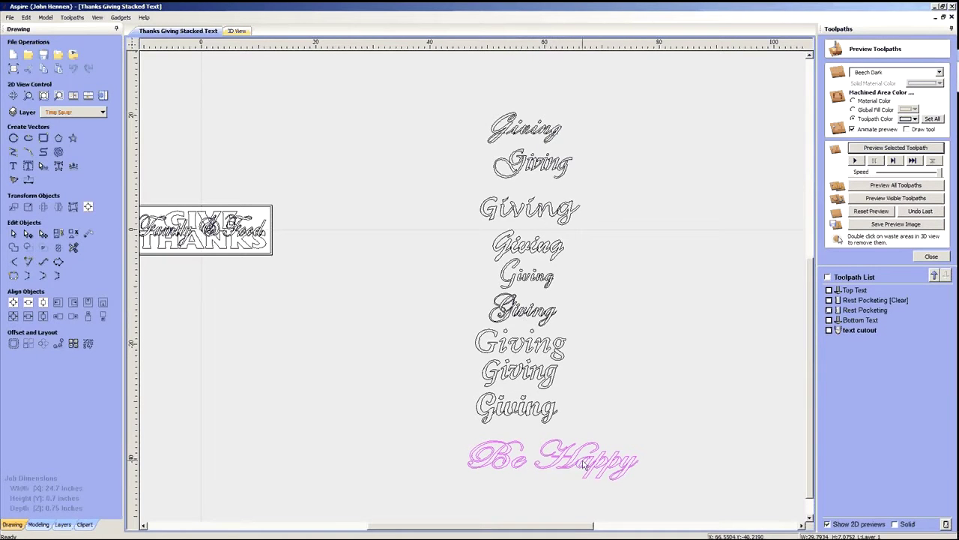
left_click(15, 179)
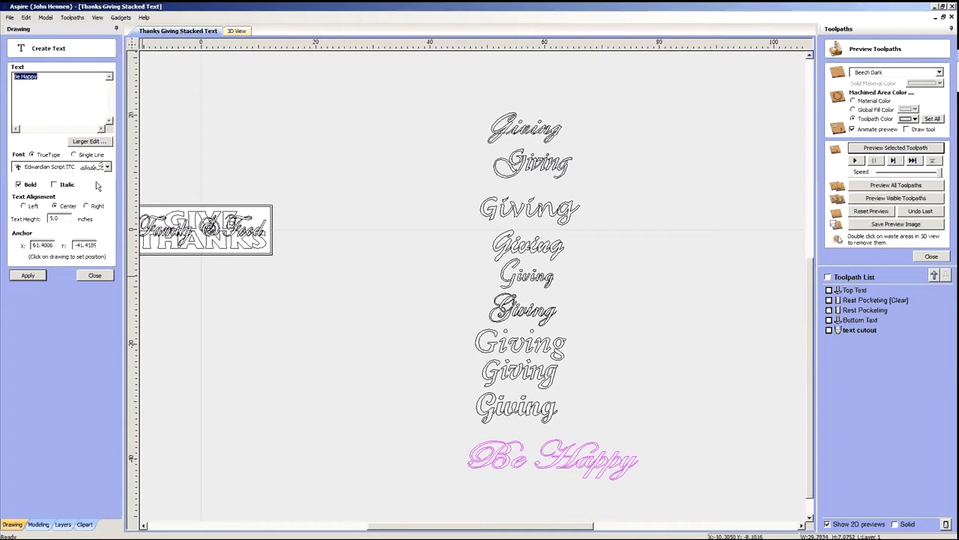
left_click(93, 275)
left_click(298, 297)
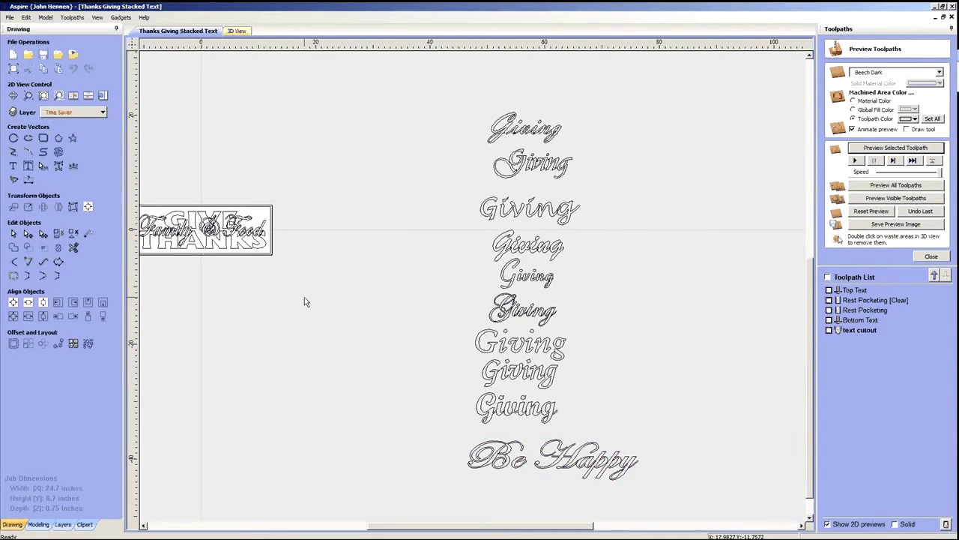
- Examine how the Family & Food script overlaps the block GIVE THANKS lettering on the sign
scroll(280, 302, "down", 3)
scroll(235, 300, "up", 4)
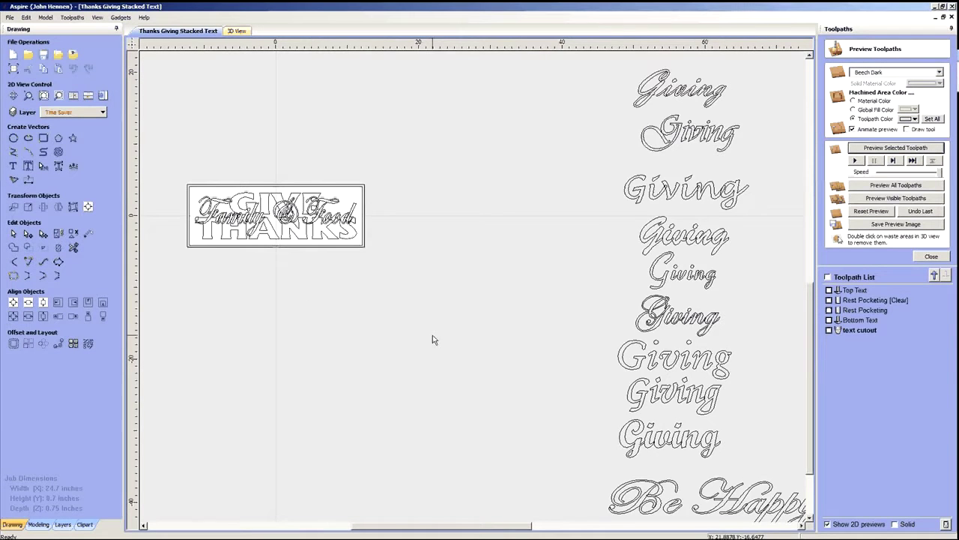
scroll(433, 339, "down", 3)
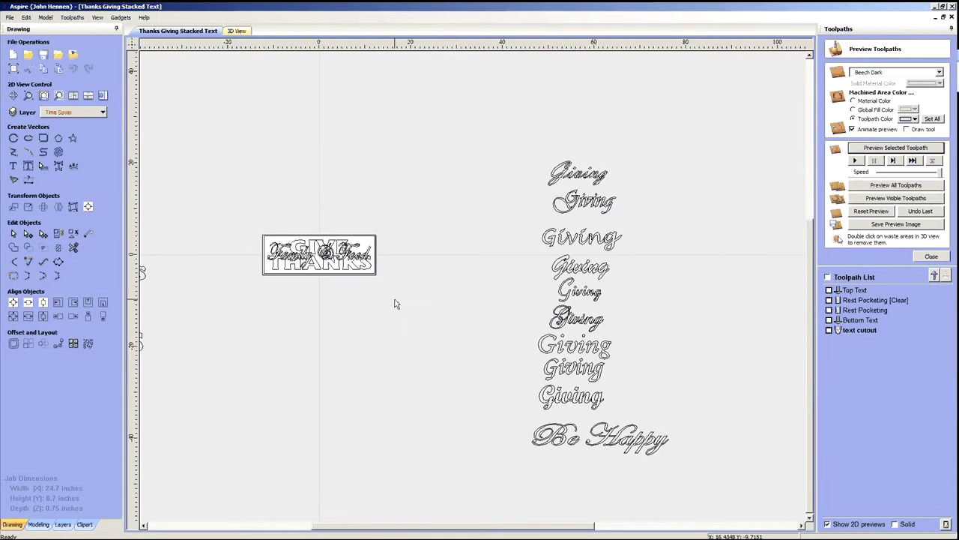
scroll(396, 304, "up", 3)
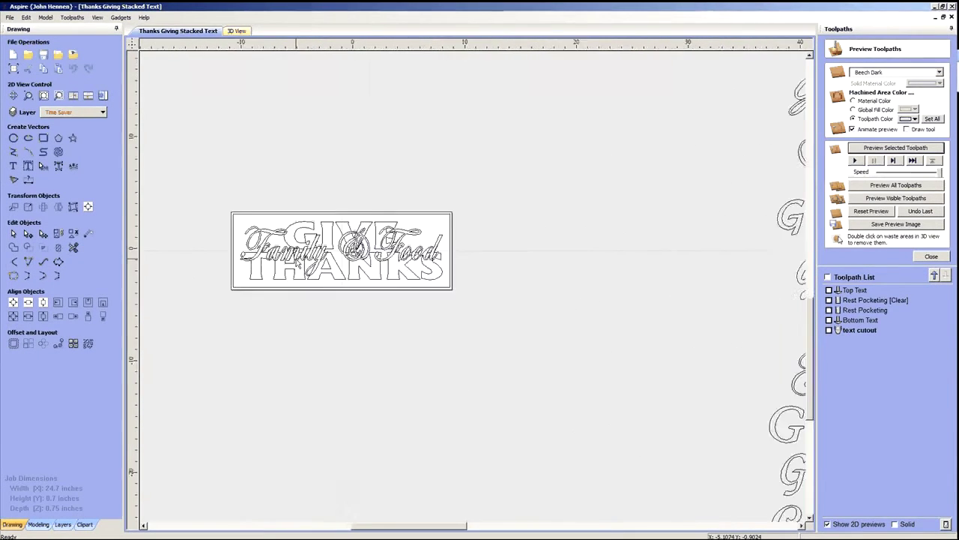
scroll(360, 332, "up", 3)
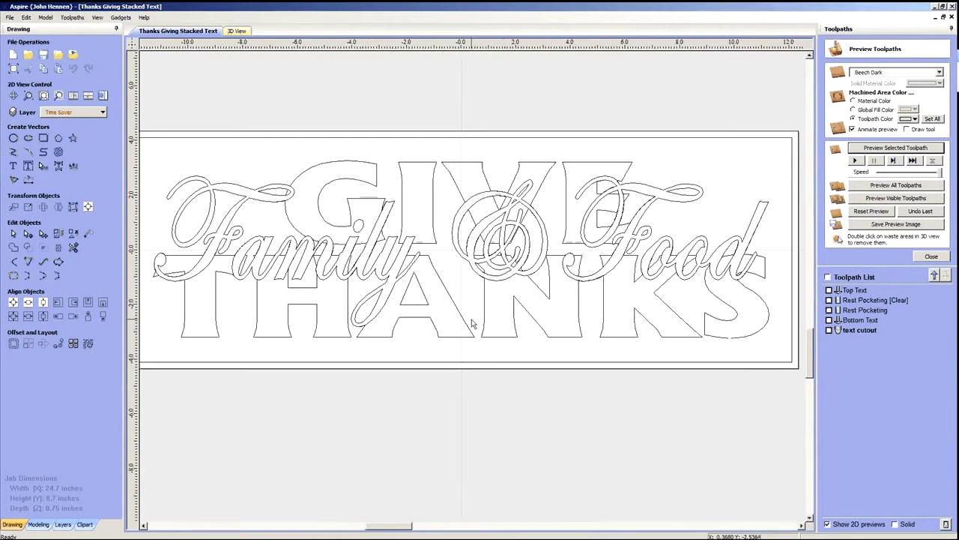
scroll(428, 332, "down", 2)
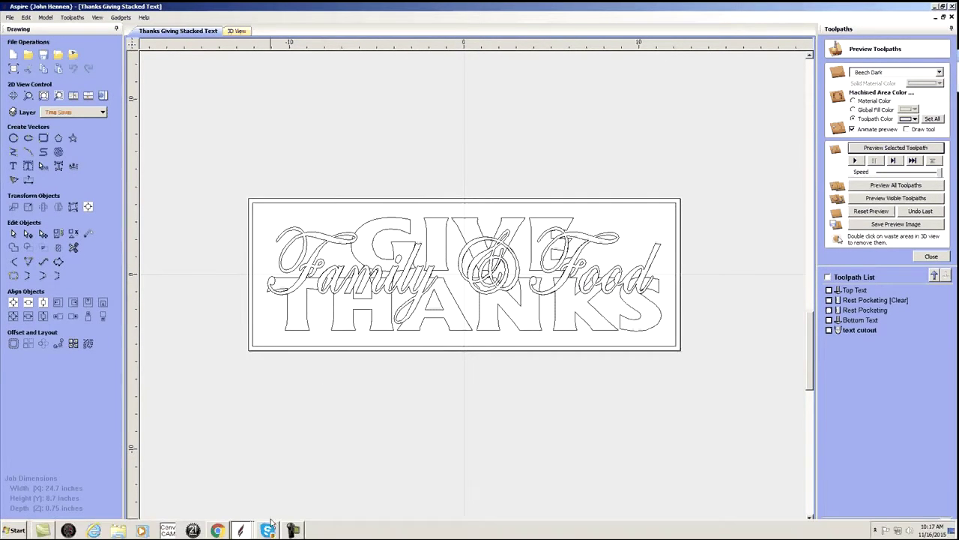
- Switch to the new blank job and set it up 24 inches wide by 8 inches high with 0.75-inch thick material
left_click(243, 530)
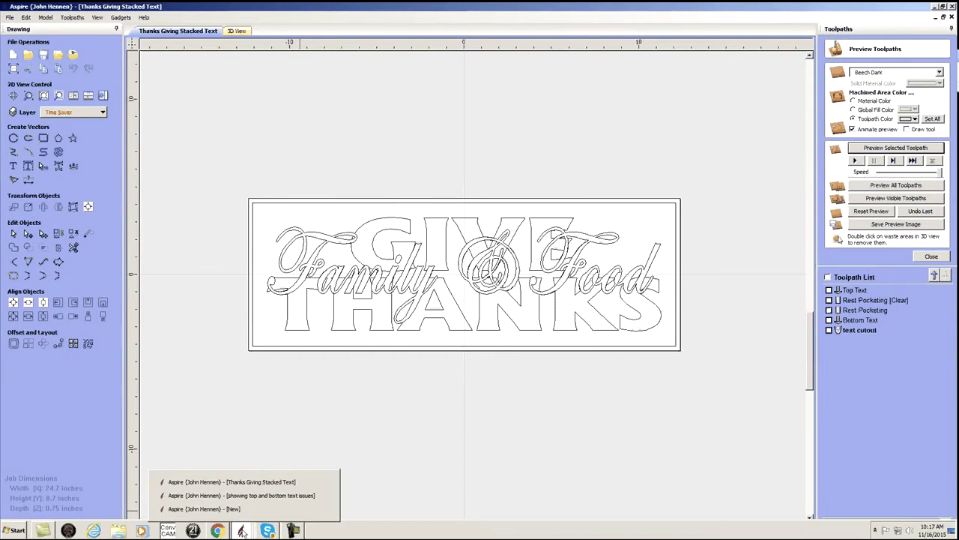
left_click(210, 514)
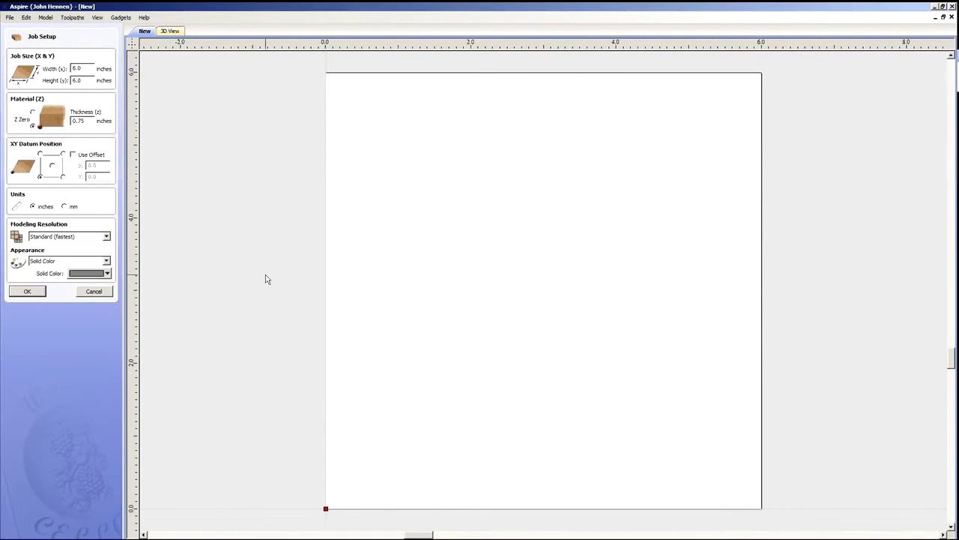
left_click_drag(88, 67, 69, 66)
type("24")
type("8")
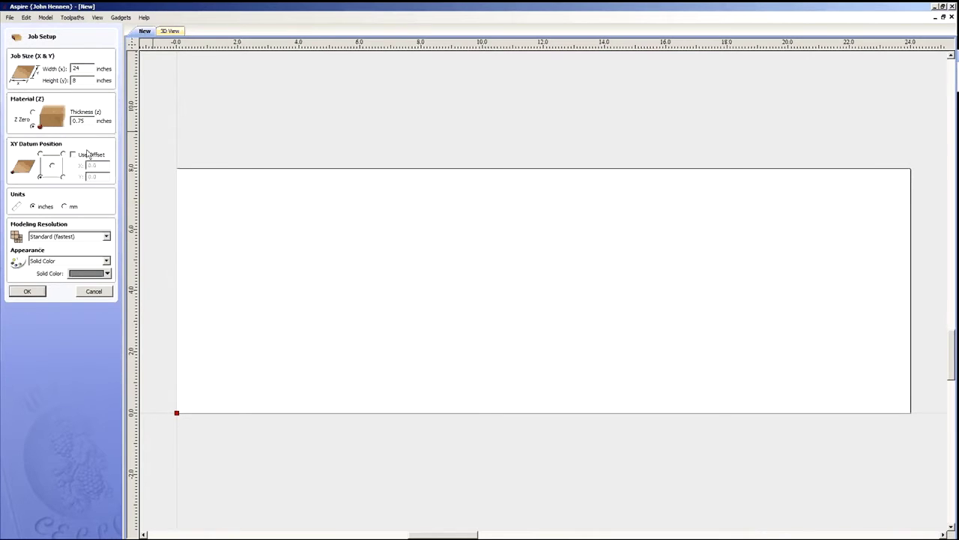
scroll(485, 267, "down", 2)
scroll(486, 268, "up", 2)
scroll(526, 294, "down", 1)
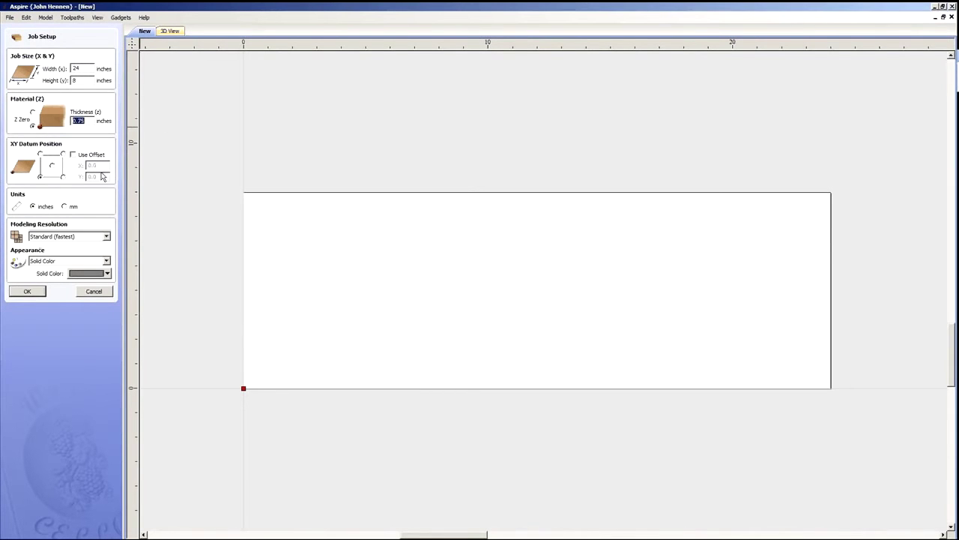
left_click(28, 291)
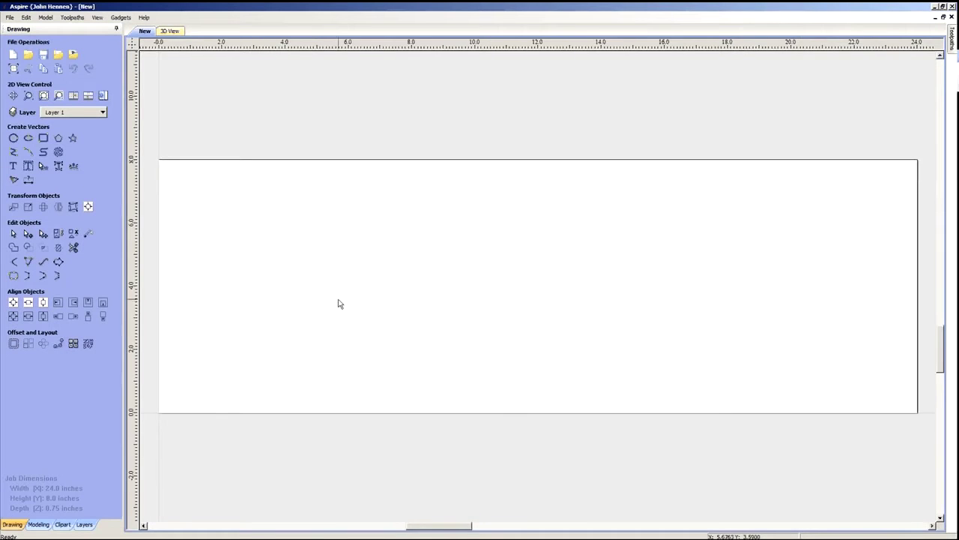
left_click(102, 111)
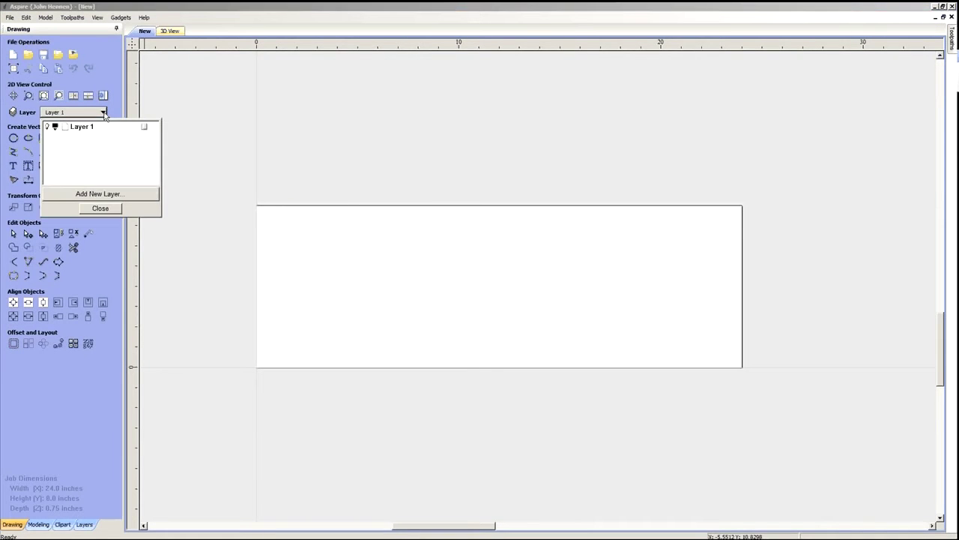
left_click(100, 207)
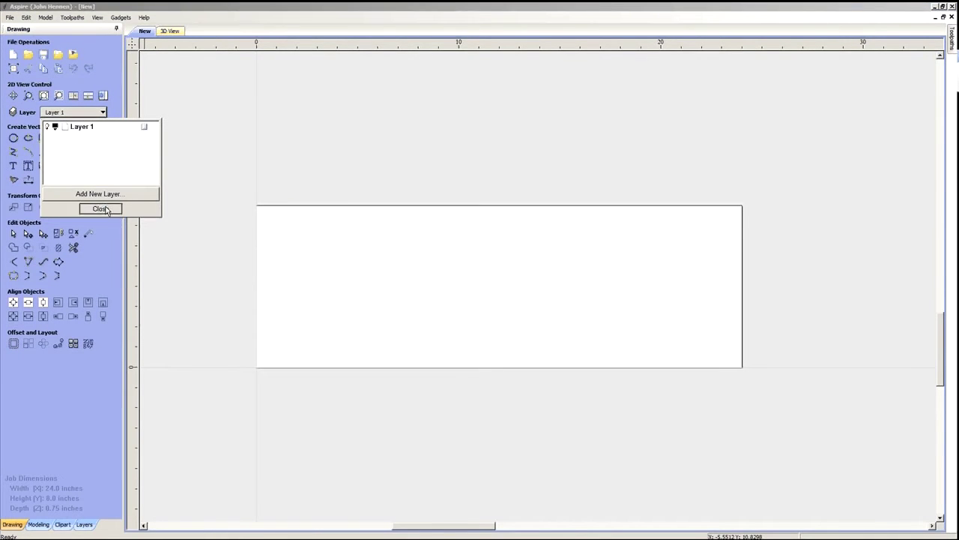
- Create the centred two-line text GIVE THANKS in Albertus Extra Bold with a text height of 3 inches
left_click(15, 165)
left_click(43, 80)
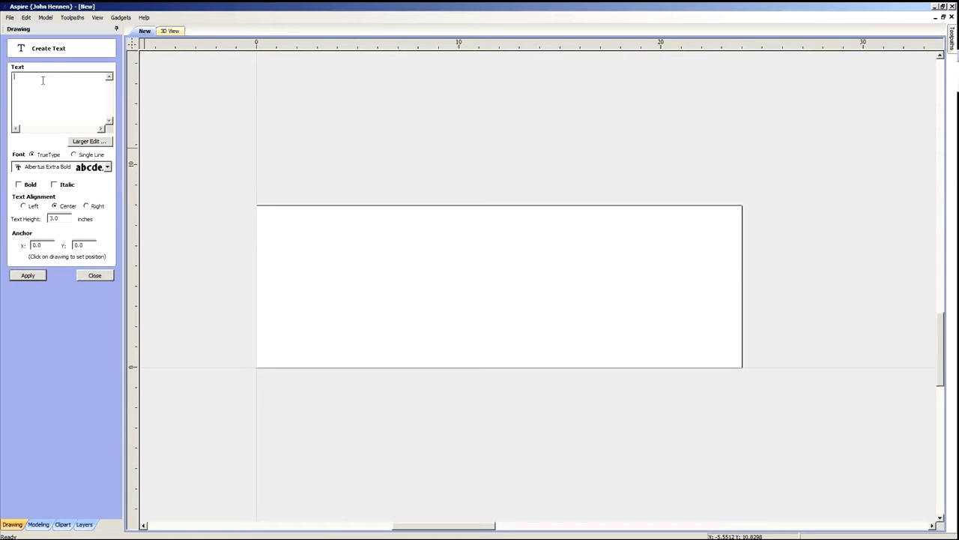
key("BackSpace")
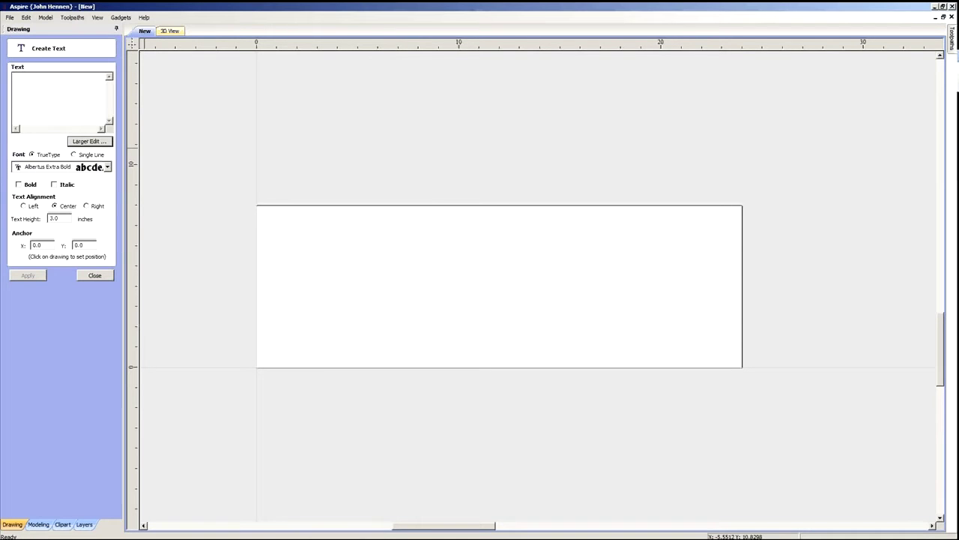
left_click(75, 84)
type("f")
key("Return")
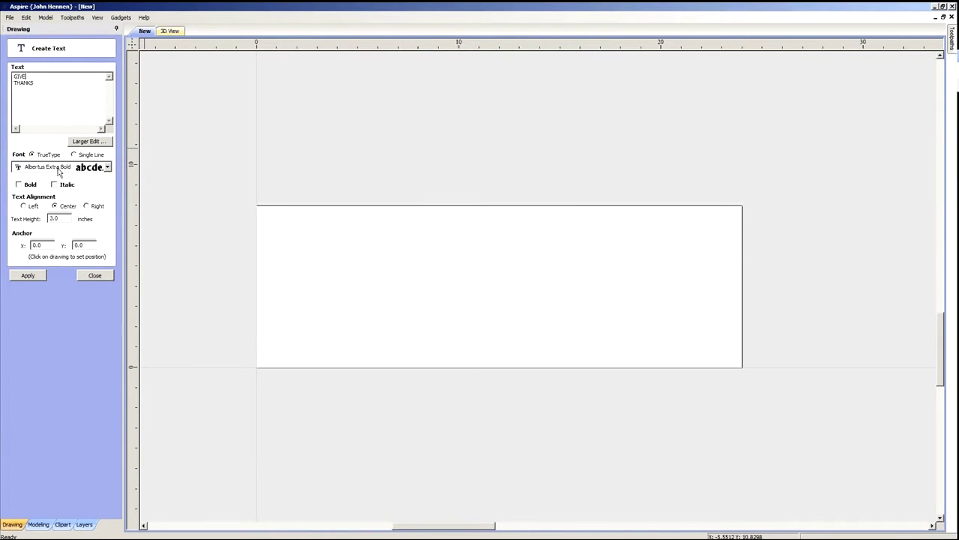
left_click(27, 276)
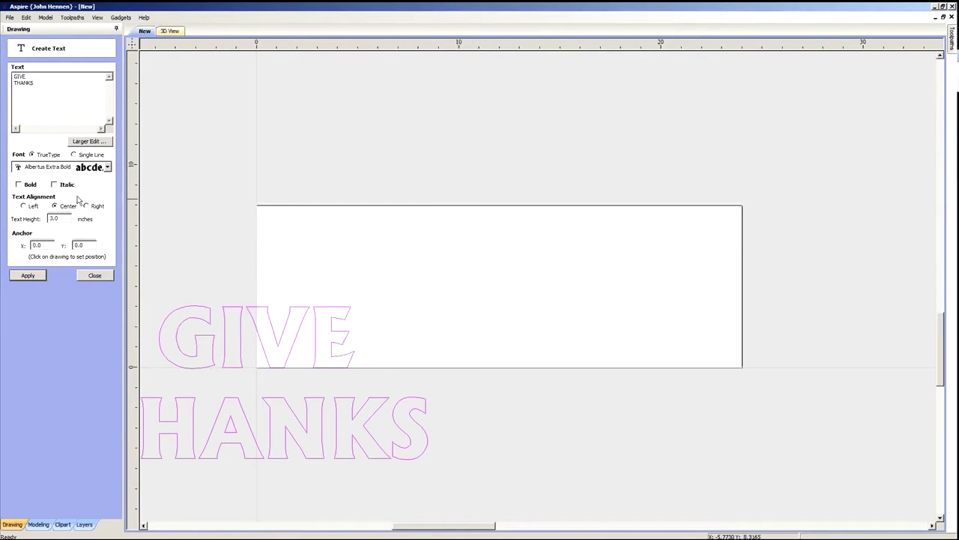
- Try bold styling on the GIVE THANKS text
left_click(19, 184)
left_click(32, 277)
left_click(19, 185)
left_click(30, 277)
- Finish the GIVE THANKS text and move the block onto the middle of the sign, leaving it deselected
left_click(92, 275)
scroll(430, 295, "down", 3)
scroll(399, 326, "up", 2)
left_click(394, 310)
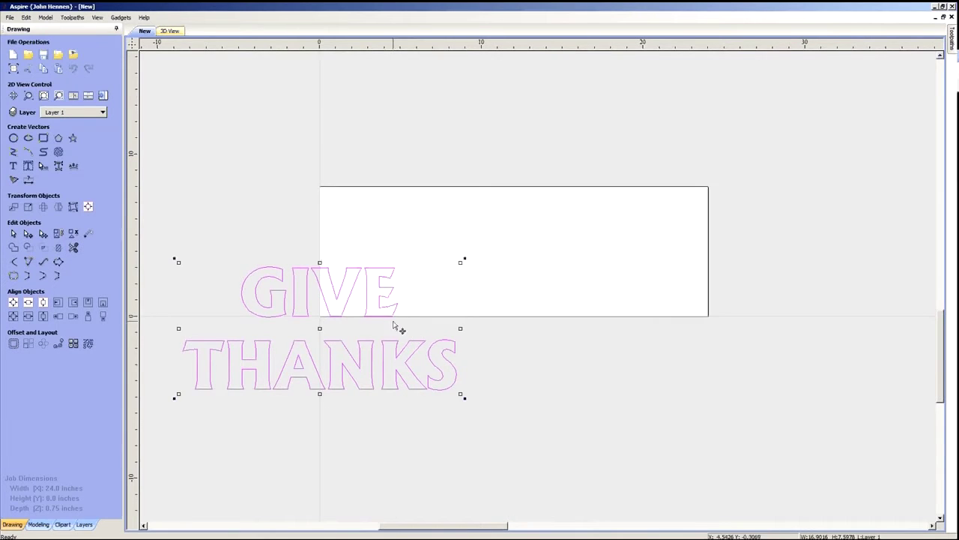
left_click_drag(321, 326, 511, 248)
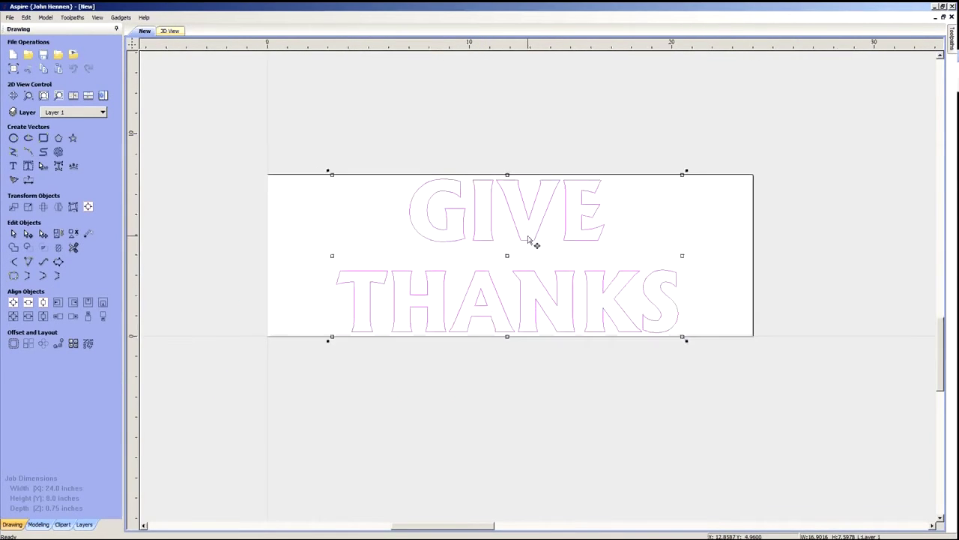
left_click(433, 368)
scroll(382, 317, "down", 2)
scroll(478, 308, "up", 1)
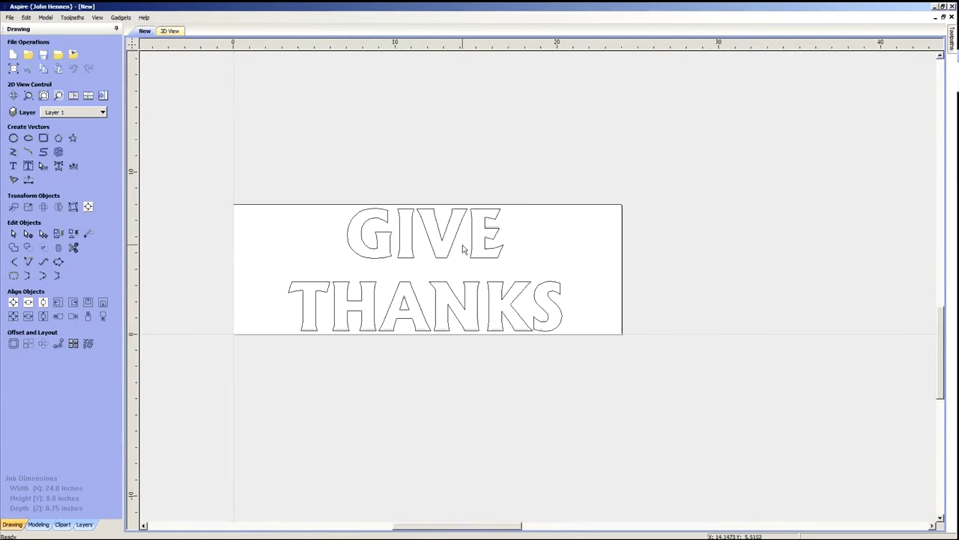
scroll(531, 323, "down", 1)
scroll(530, 318, "up", 1)
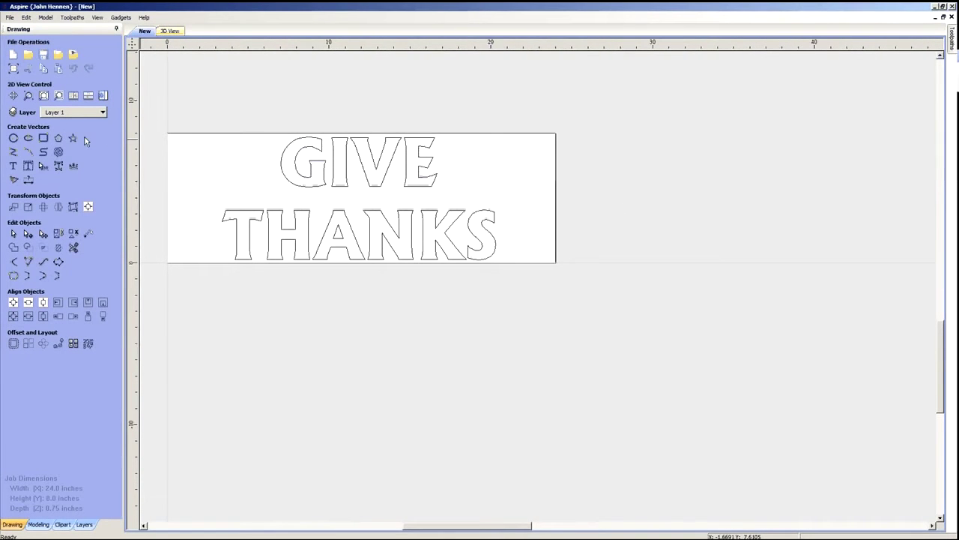
- Create the text Family & Food in the Edwardian Script ITC font at a height of 3 inches
left_click(13, 165)
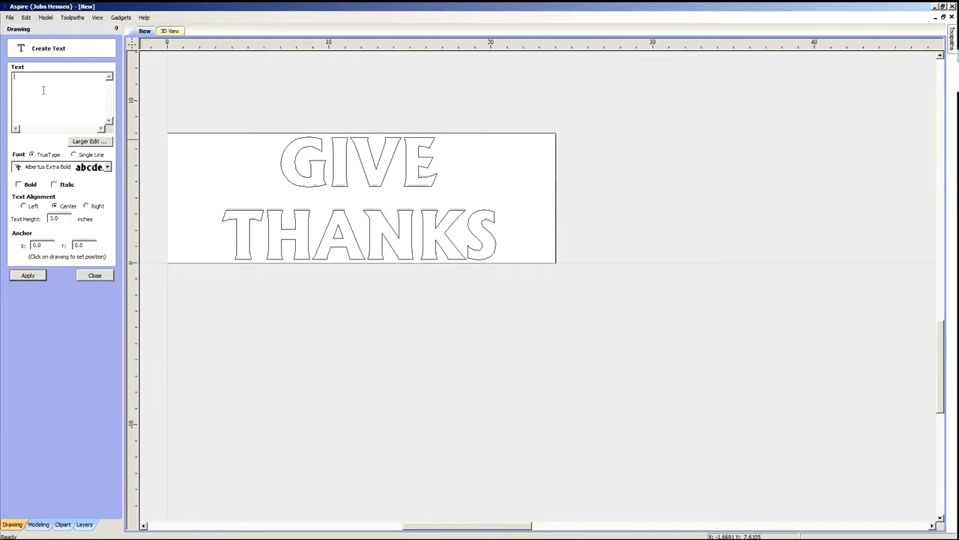
type("FAMI")
left_click(106, 167)
key("e")
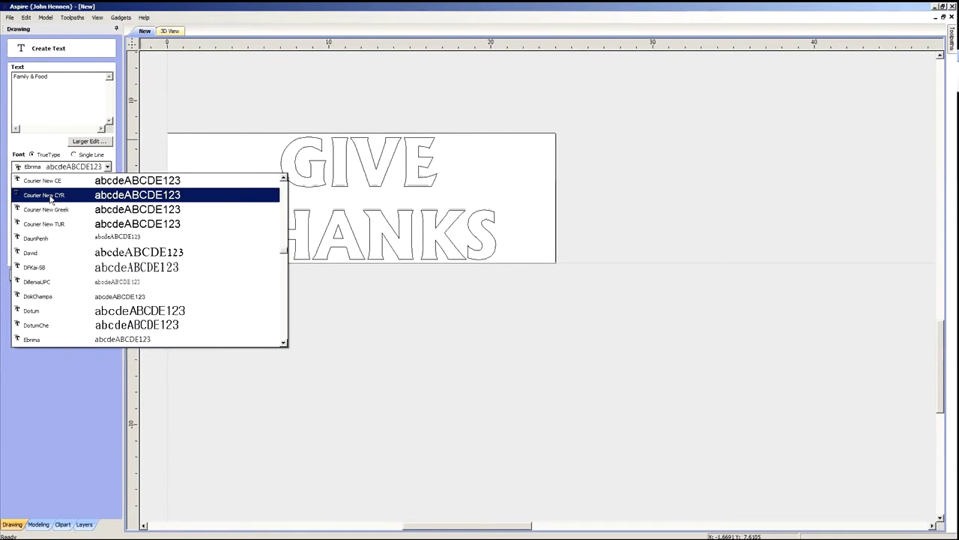
scroll(64, 279, "down", 1)
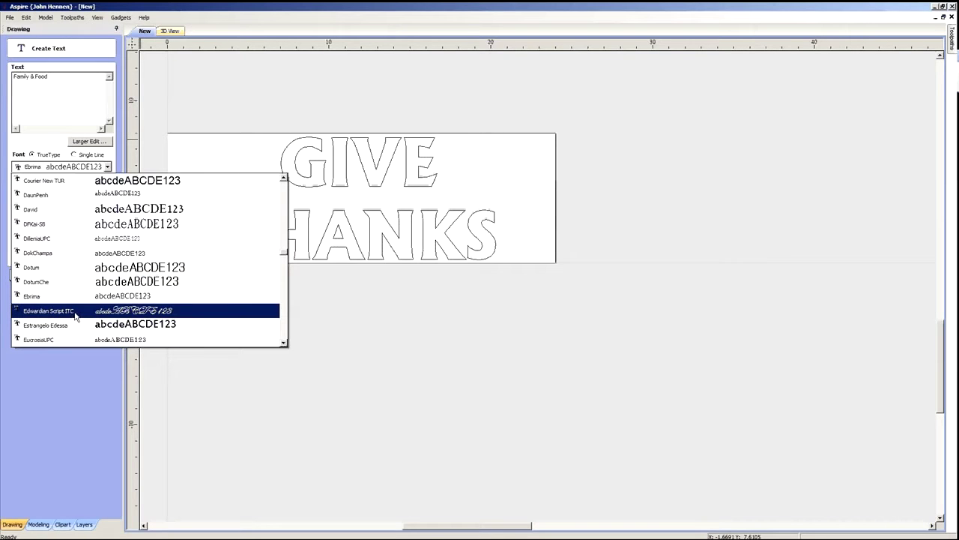
left_click(76, 314)
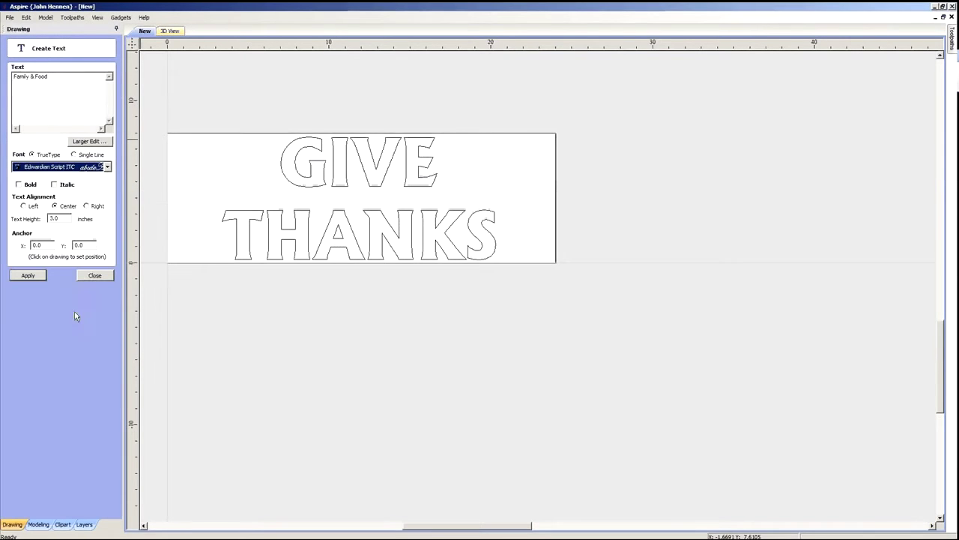
left_click(28, 276)
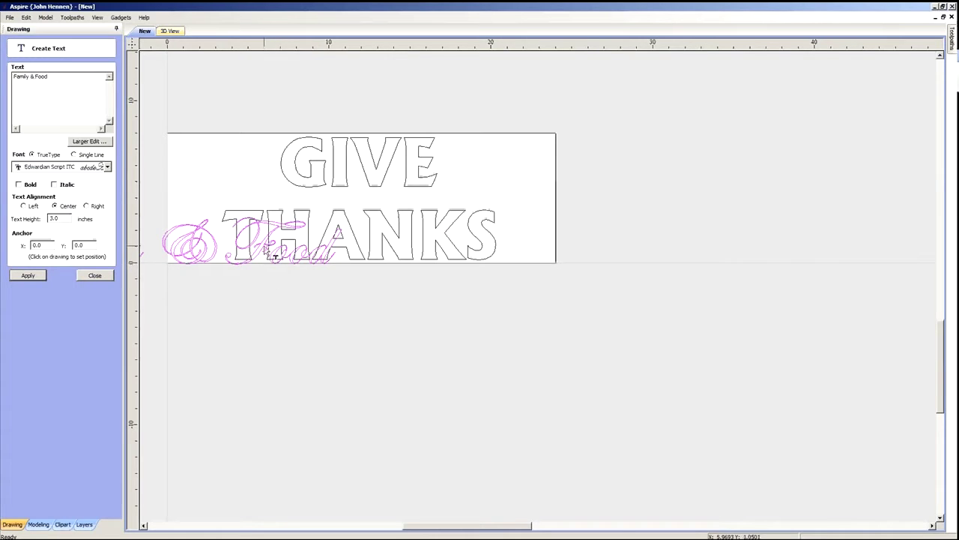
- Move the Family & Food script off the sign into the empty area just below it
scroll(278, 247, "down", 2)
left_click_drag(257, 245, 364, 294)
scroll(364, 294, "up", 2)
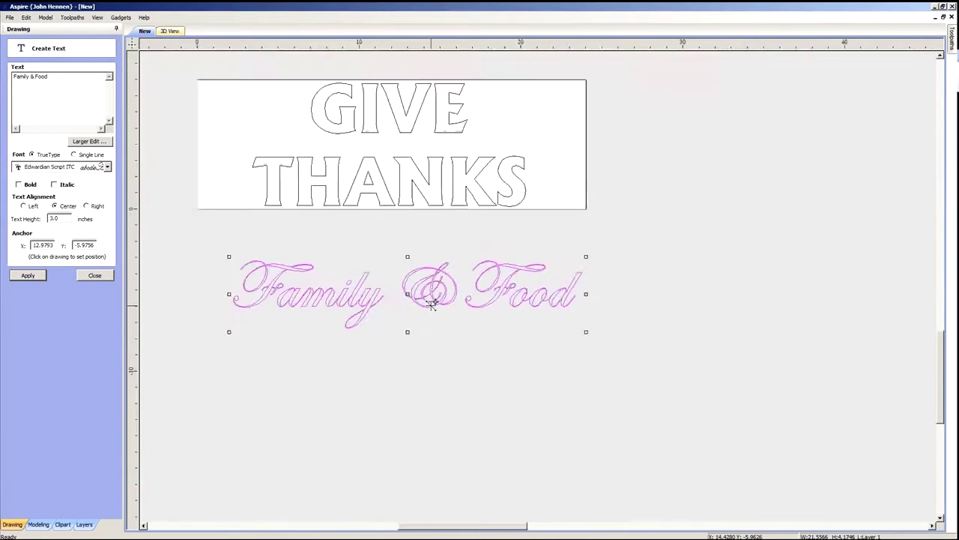
scroll(431, 302, "up", 3)
scroll(488, 310, "down", 1)
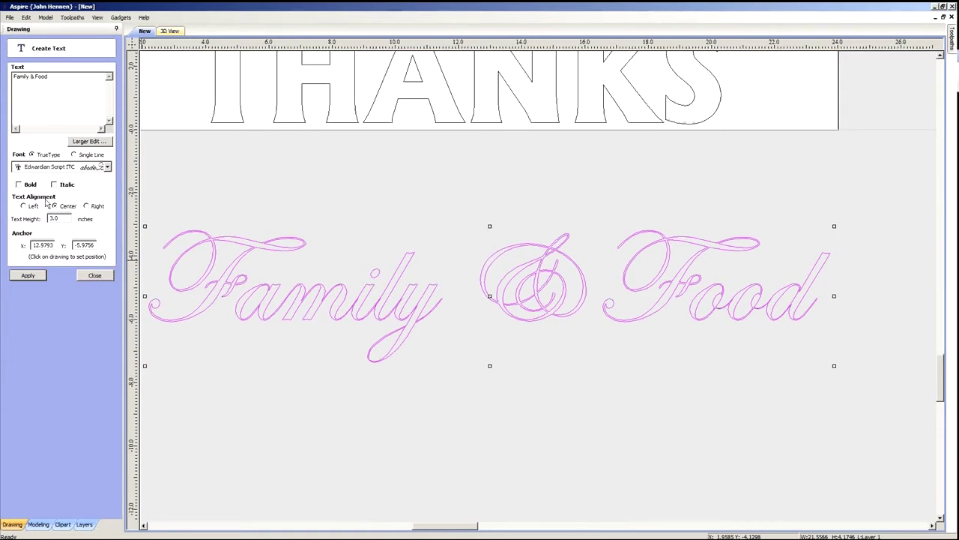
- Make the Family & Food script bold, finish the text and adjust its position slightly below the sign
left_click(19, 184)
left_click(28, 276)
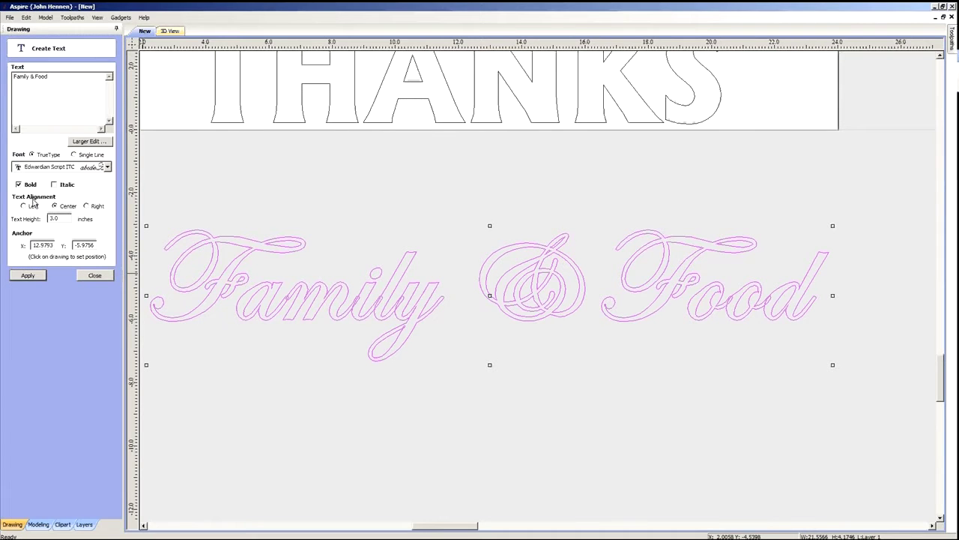
left_click(94, 275)
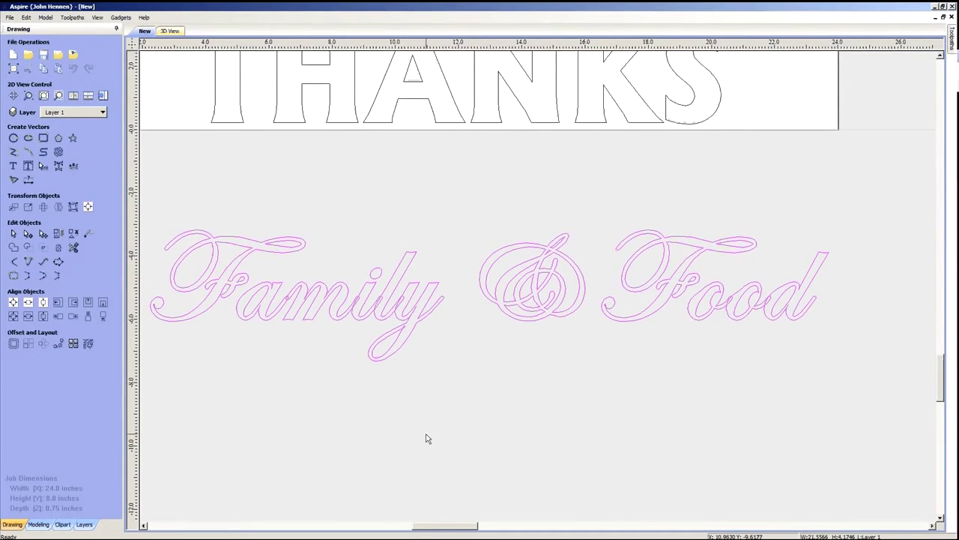
left_click(561, 349)
scroll(561, 350, "down", 3)
scroll(542, 306, "up", 2)
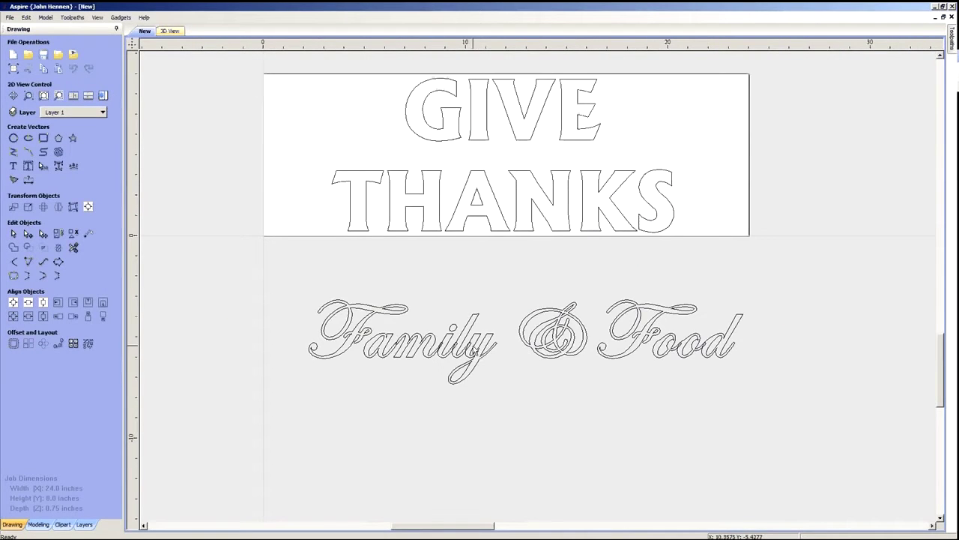
left_click(470, 349)
mouse_move(529, 337)
left_mouse_down()
mouse_move(525, 170)
mouse_move(525, 338)
left_mouse_up()
left_click(516, 444)
scroll(505, 389, "down", 3)
scroll(520, 305, "up", 4)
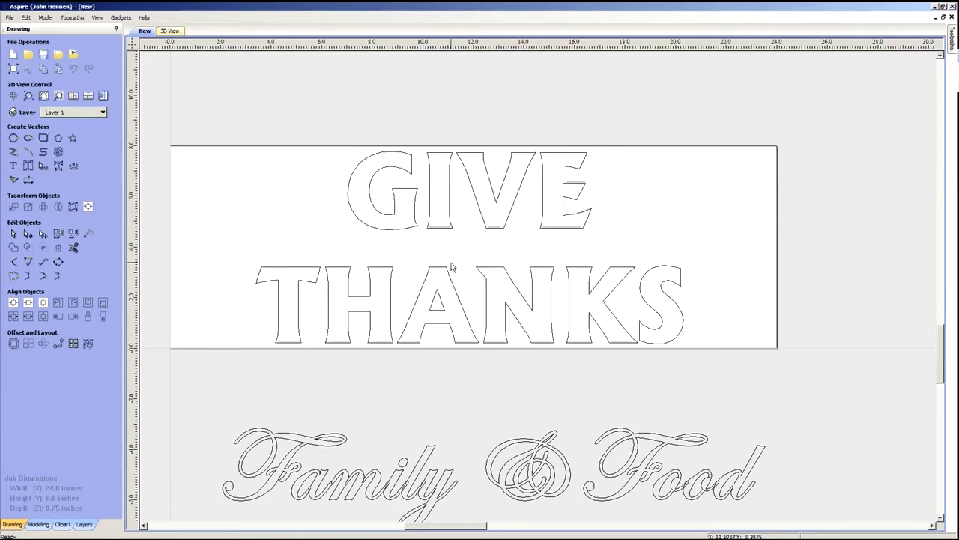
- Convert the GIVE THANKS text block to curves and deselect the resulting letters
left_click(592, 224)
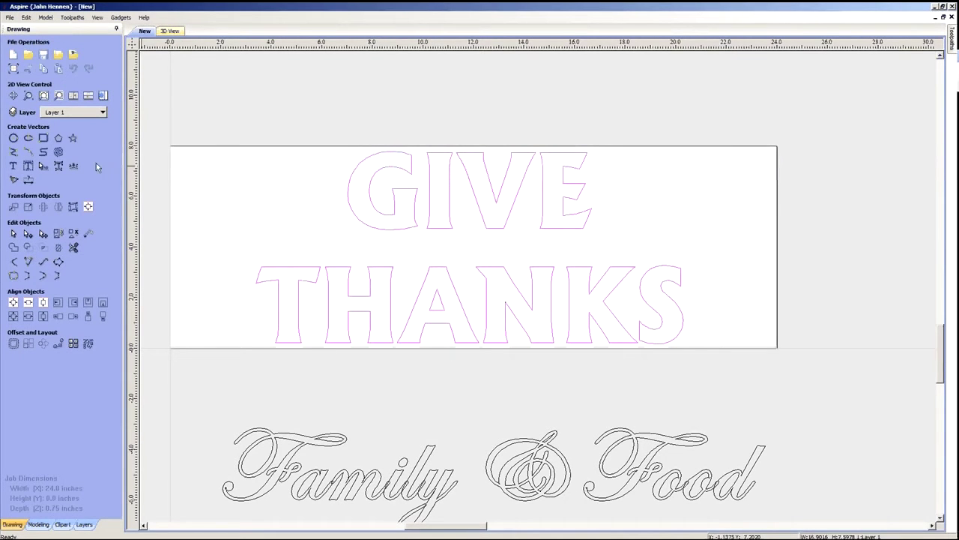
right_click(407, 216)
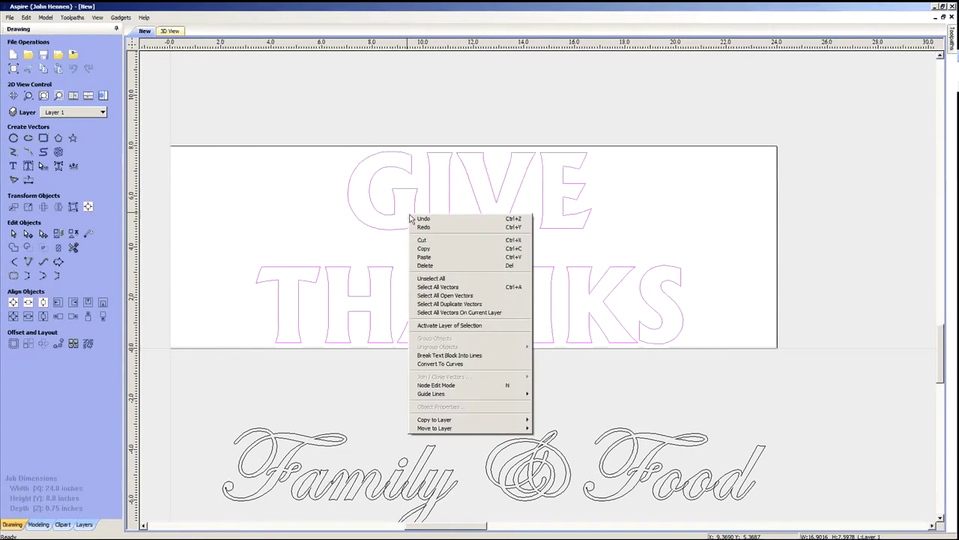
left_click(454, 366)
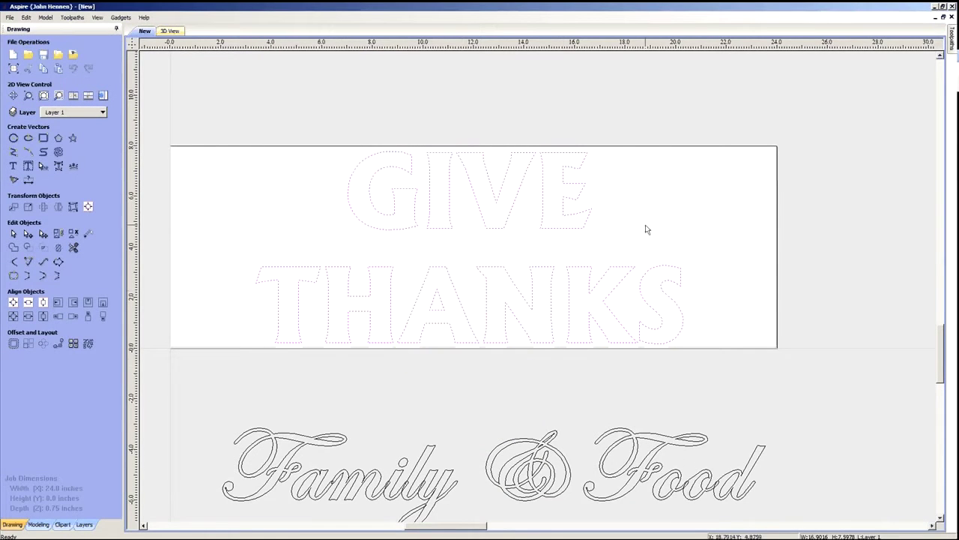
left_click(628, 135)
- Select all the letters of GIVE and nudge them down slightly from the sign's upper edge
left_click(567, 173)
left_click(527, 171)
left_click(443, 187)
left_click(412, 196)
left_click_drag(313, 118, 651, 249)
key("Down")
key("Down")
key("Down")
key("Down")
key("Down")
key("Down")
- Select the letters of THANKS and nudge them up to tighten the gap below GIVE
left_click(257, 203)
left_click_drag(229, 156, 744, 378)
key("Up")
key("Up")
key("Up")
key("Up")
key("Up")
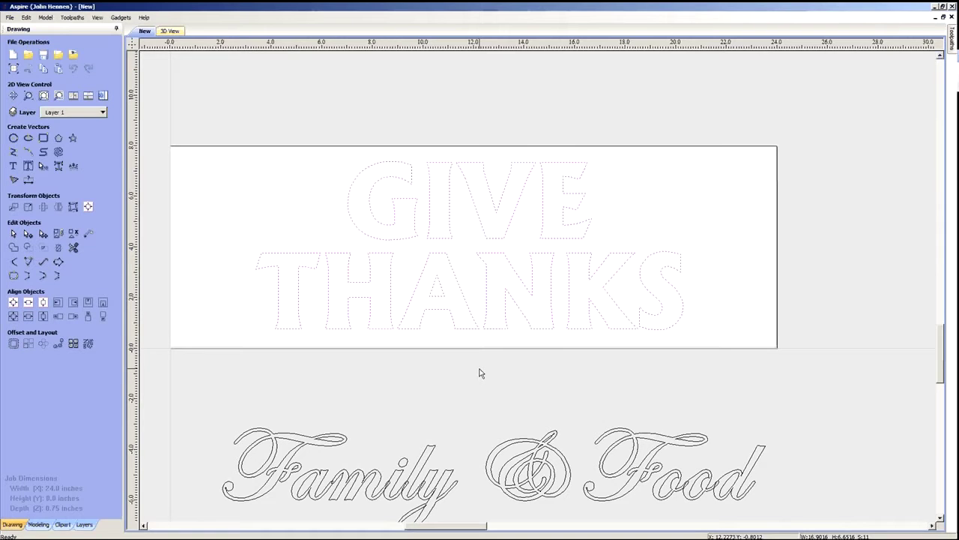
- Stretch the whole GIVE THANKS lettering horizontally to about 22 inches wide and centre it on the sign
left_click(622, 269)
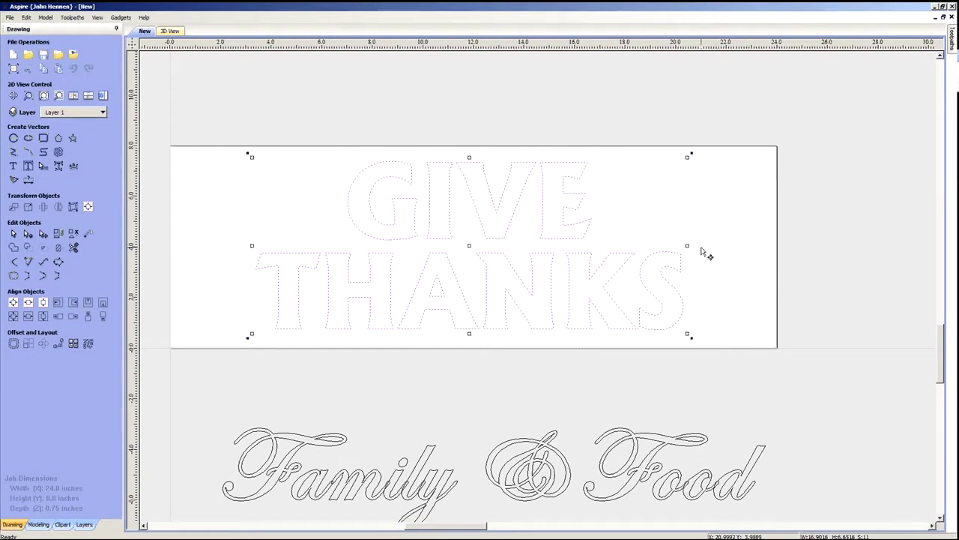
left_click_drag(688, 245, 828, 245)
key("Left")
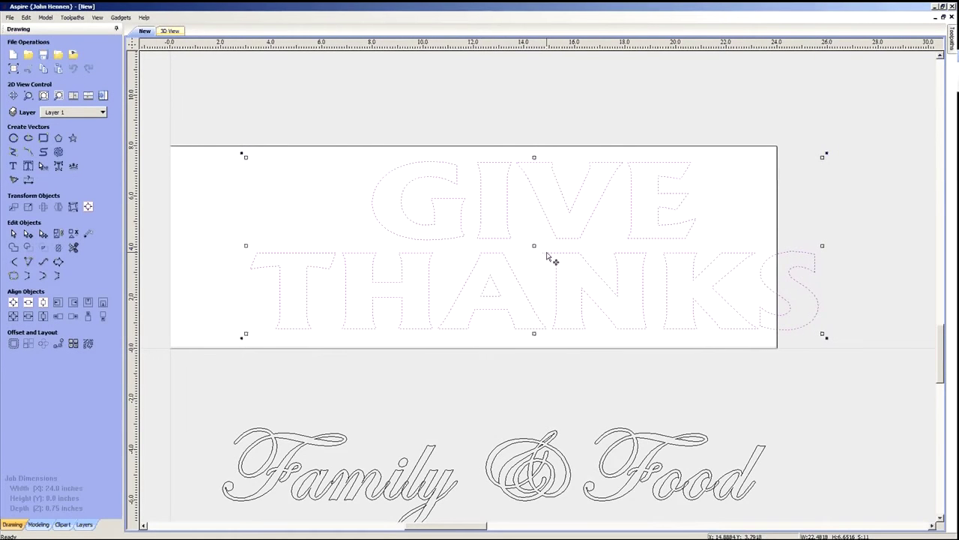
left_click(13, 302)
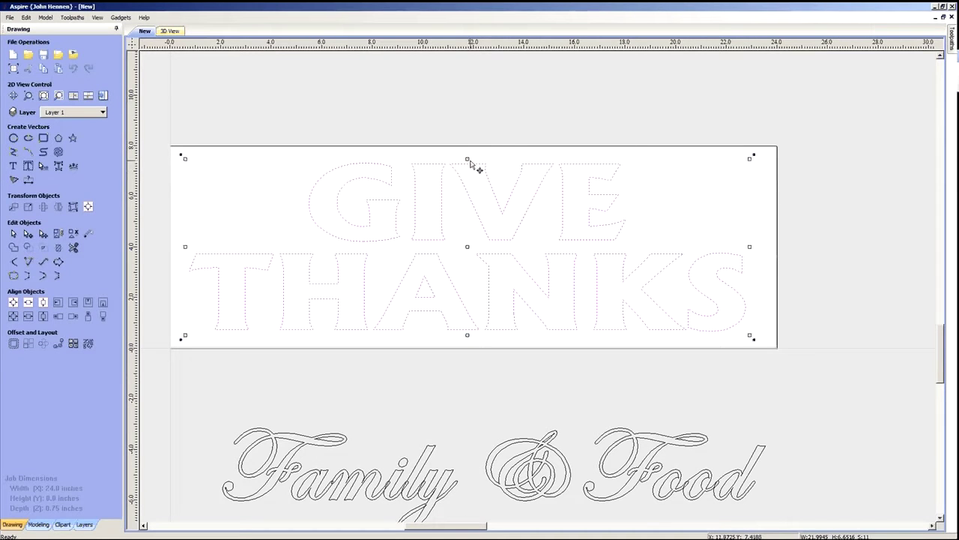
- Reduce the GIVE THANKS lettering's overall height to about 6.5 inches, recentre it on the sign and deselect it
left_click(468, 157)
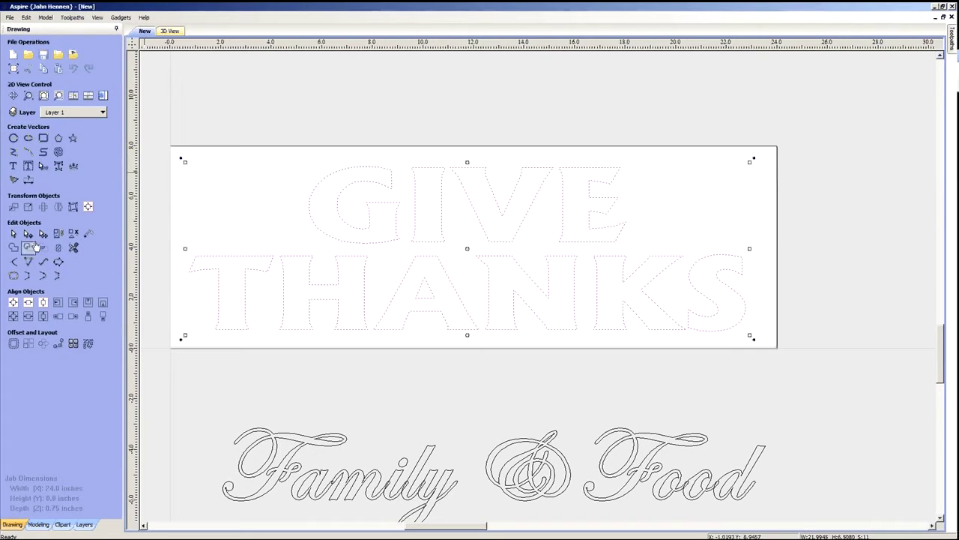
left_click(12, 302)
left_click(341, 114)
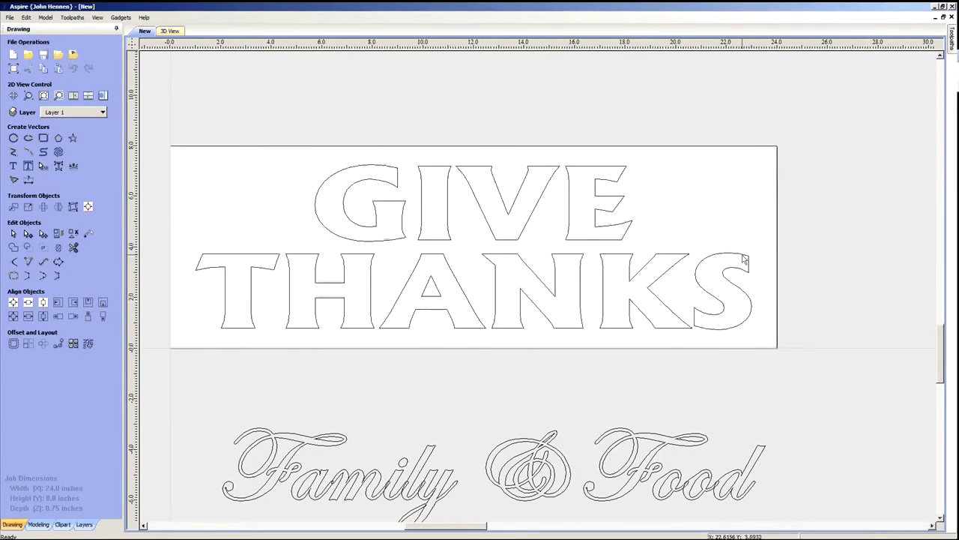
- Move all the GIVE THANKS letters onto a new layer named Give Thanks and deselect them
scroll(636, 235, "down", 2)
scroll(572, 251, "up", 2)
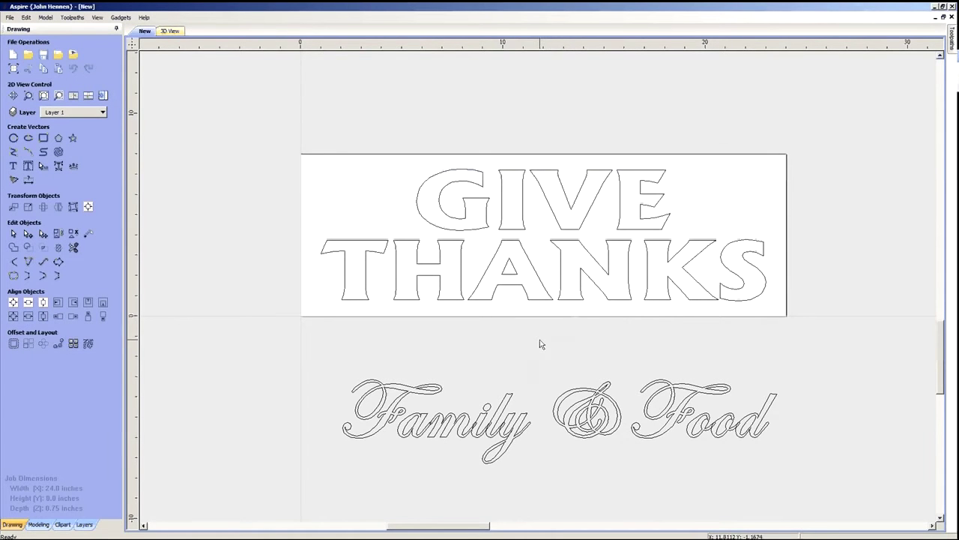
scroll(450, 332, "down", 3)
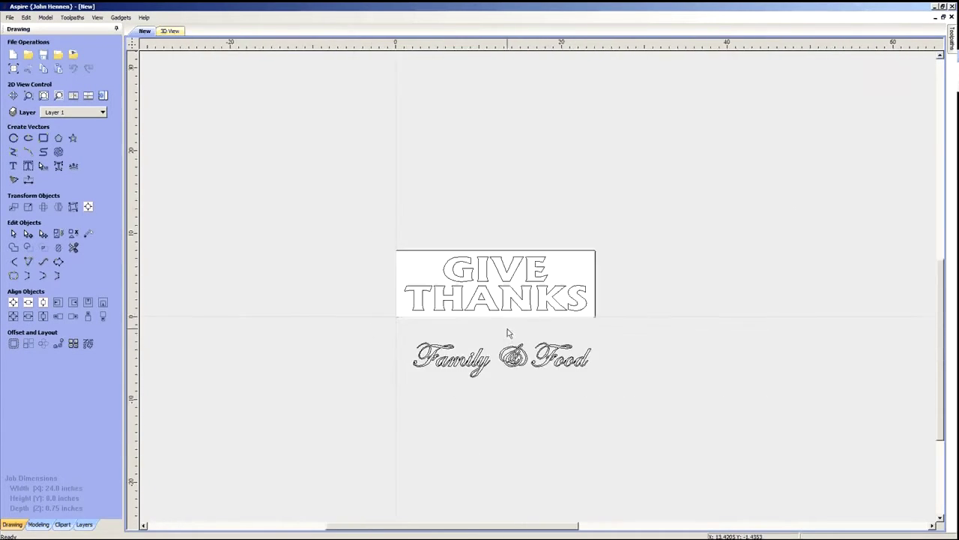
scroll(524, 332, "up", 2)
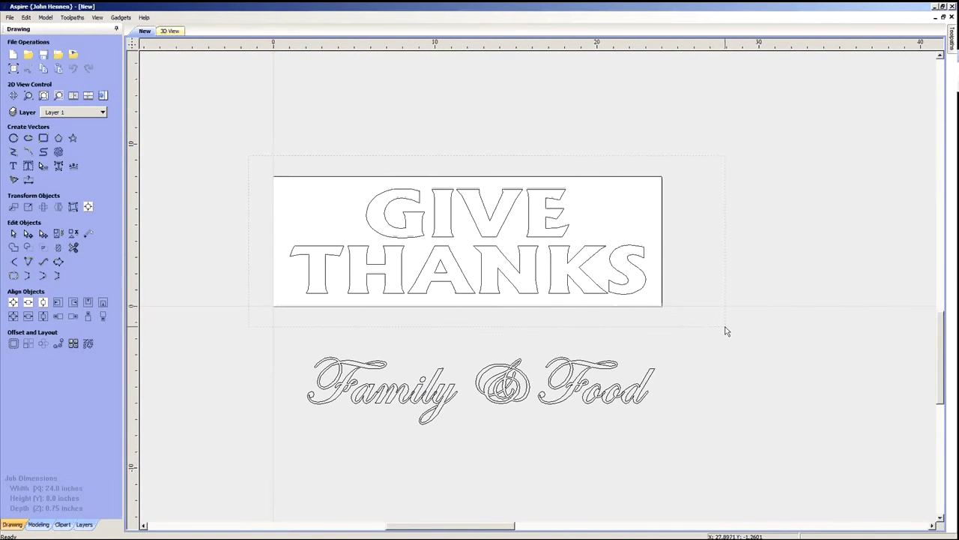
left_click(509, 225)
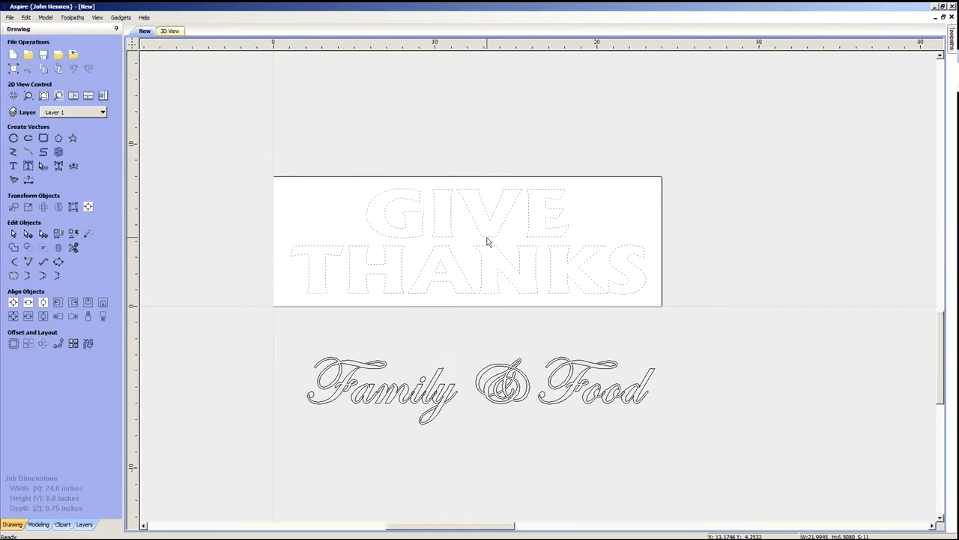
right_click(488, 240)
mouse_move(565, 454)
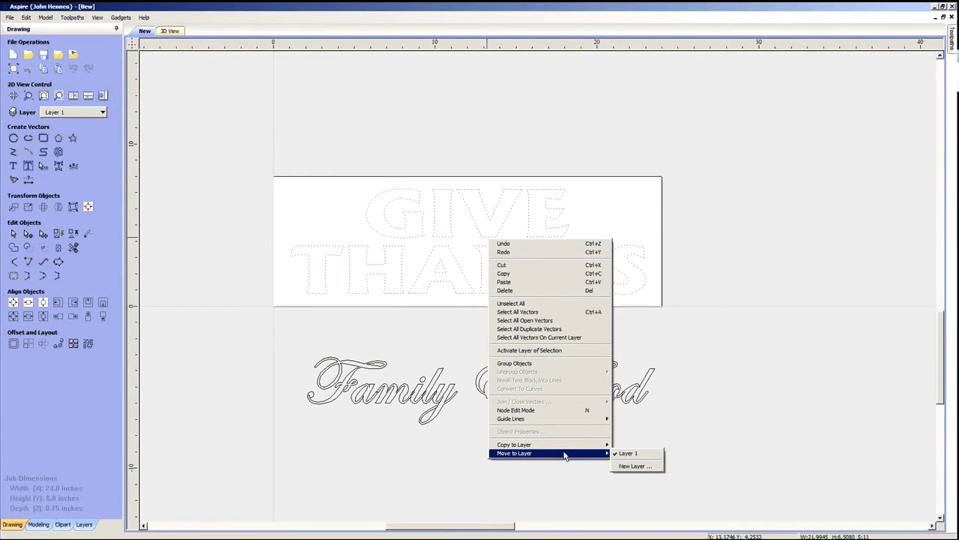
left_click(634, 465)
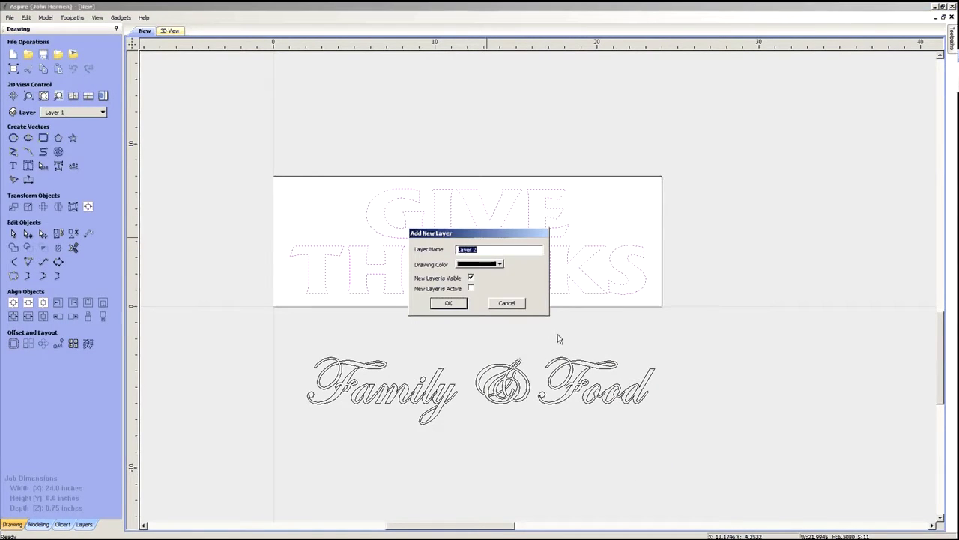
type("Give Thanks")
key("Return")
left_click(537, 325)
scroll(536, 321, "down", 1)
scroll(478, 367, "up", 1)
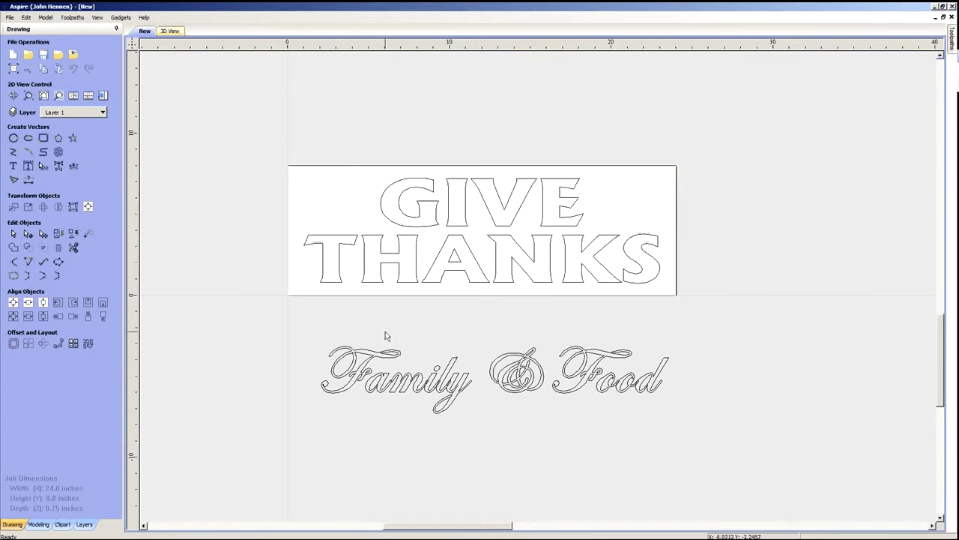
- Move the script lettering below the sign onto a new layer named Family & Food and deselect it
left_click_drag(302, 327, 715, 450)
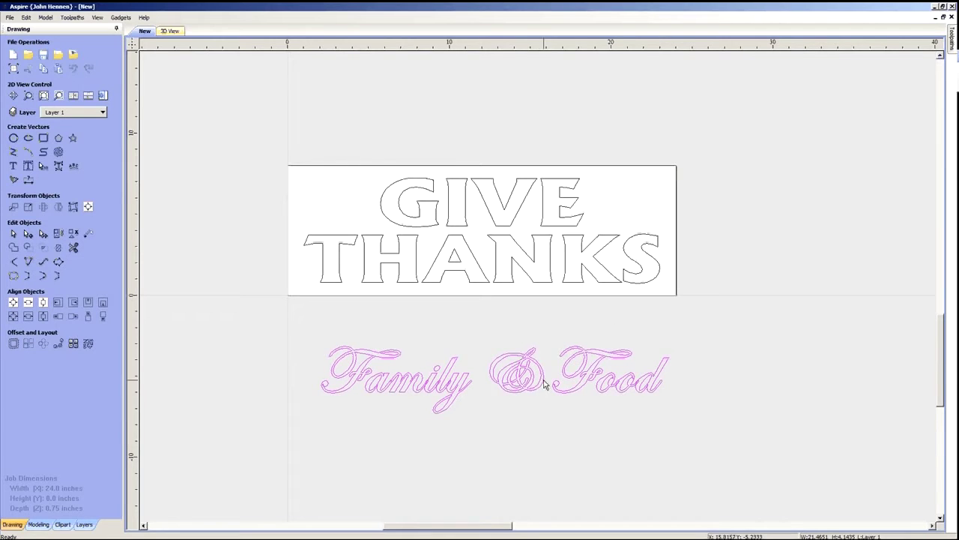
right_click(543, 373)
mouse_move(644, 370)
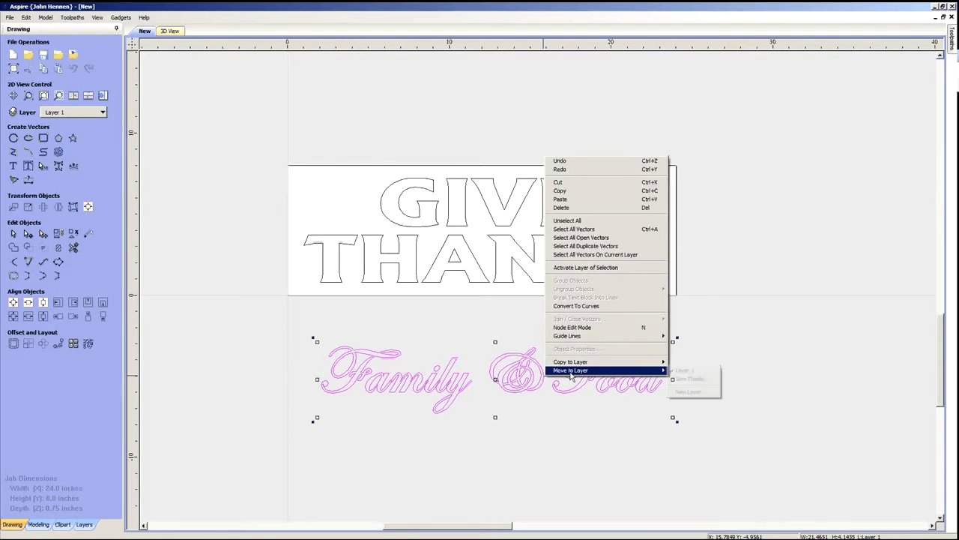
left_click(695, 391)
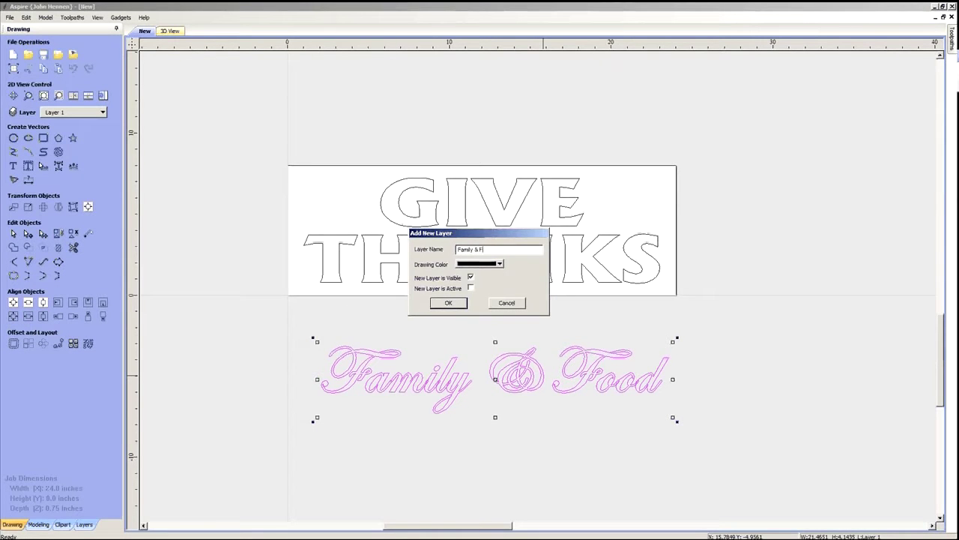
key("Return")
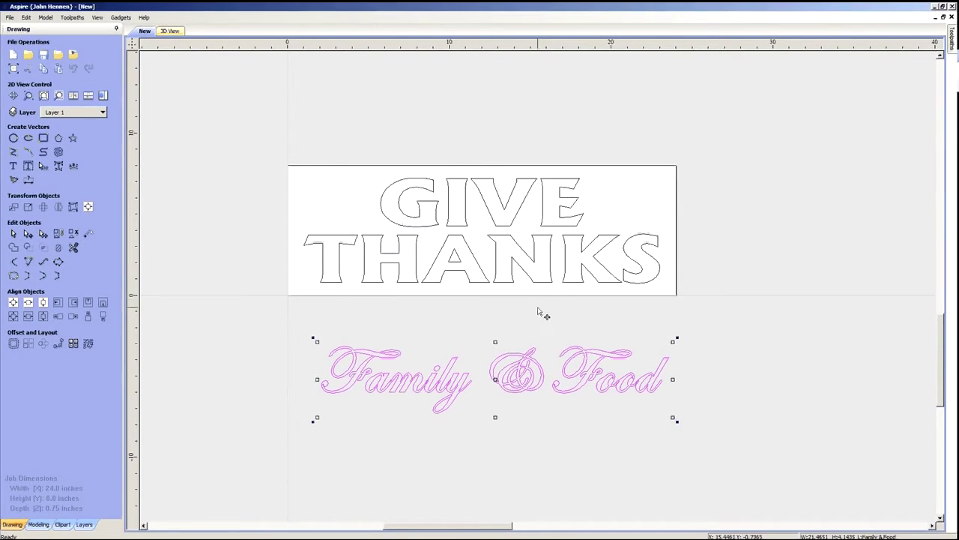
left_click(234, 335)
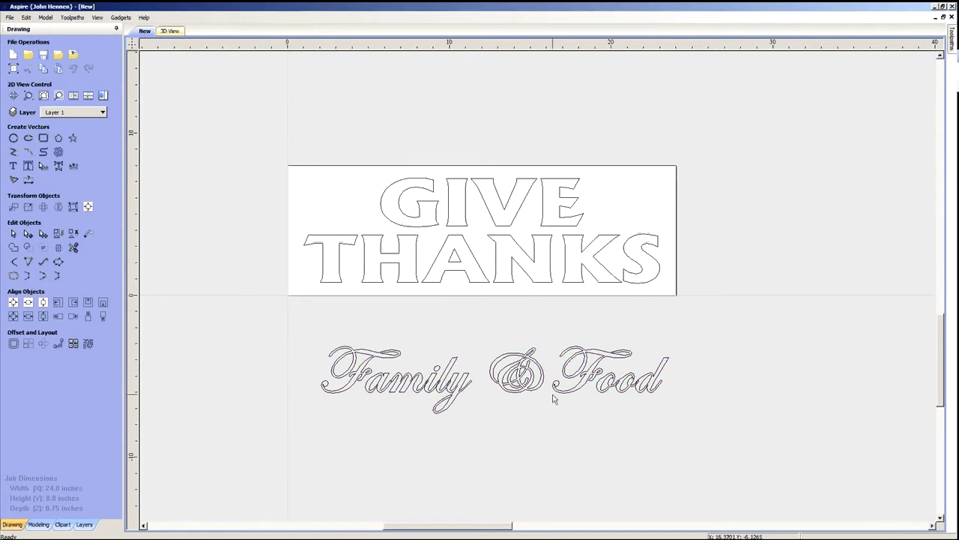
- Make Family & Food the active layer and deselect the script lettering
scroll(486, 393, "down", 2)
scroll(486, 392, "up", 2)
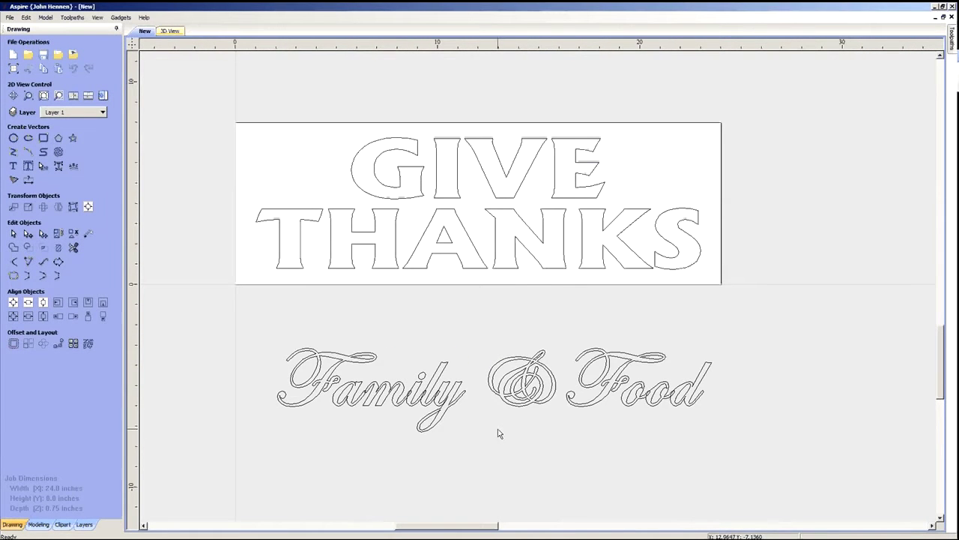
left_click(457, 399)
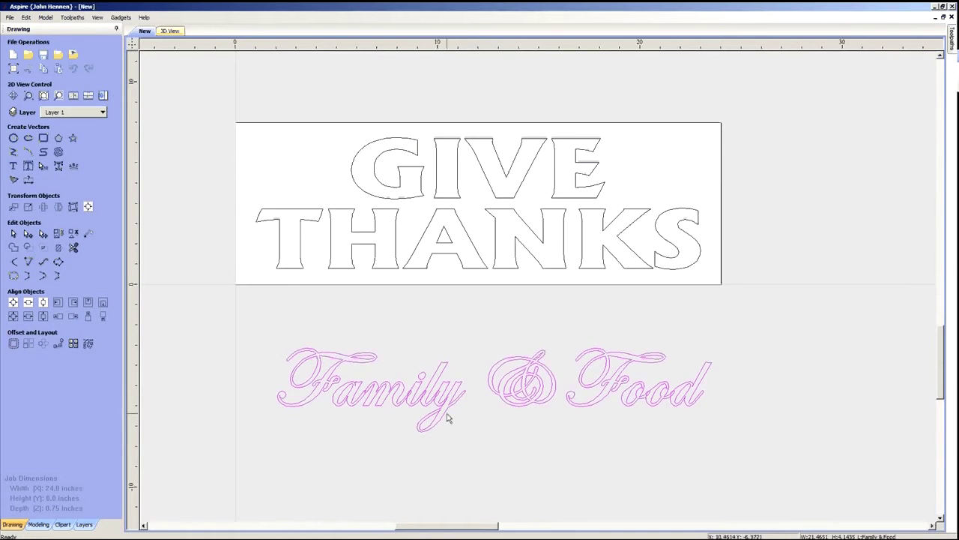
scroll(363, 398, "up", 3)
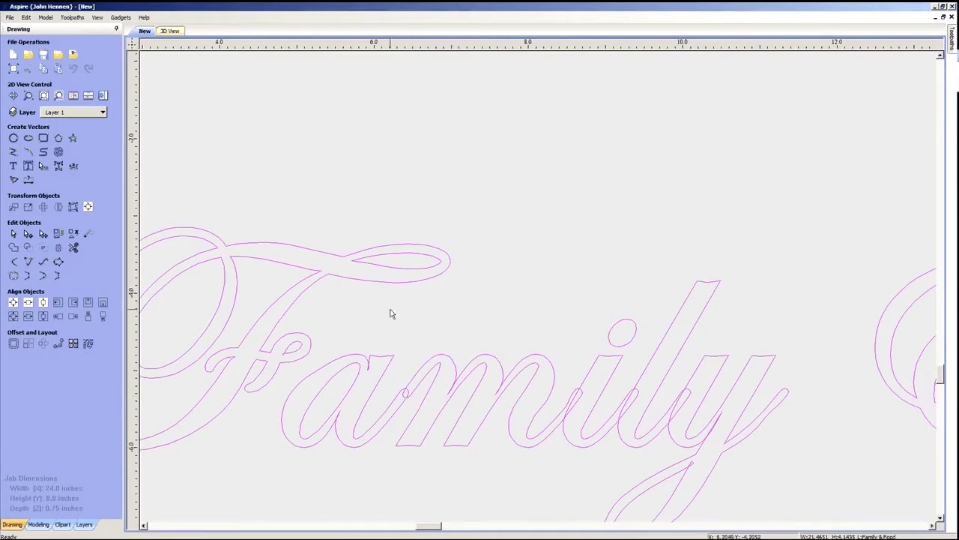
scroll(402, 357, "down", 3)
left_click(102, 111)
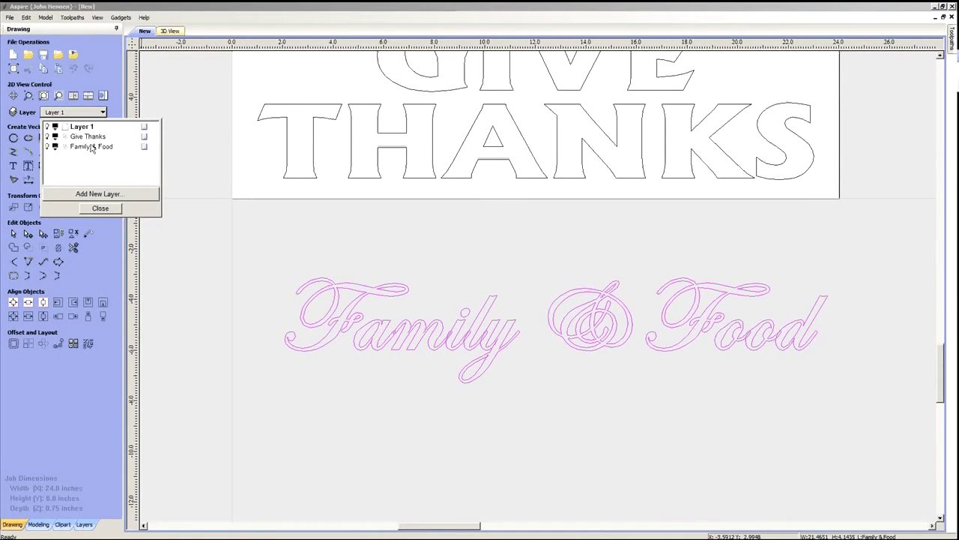
left_click(84, 147)
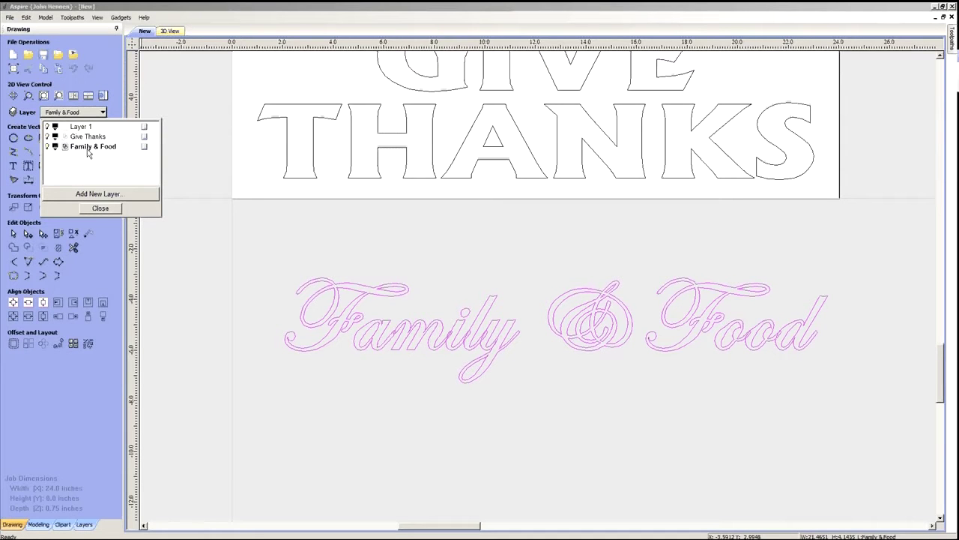
double_click(87, 148)
left_click(100, 208)
left_click(297, 377)
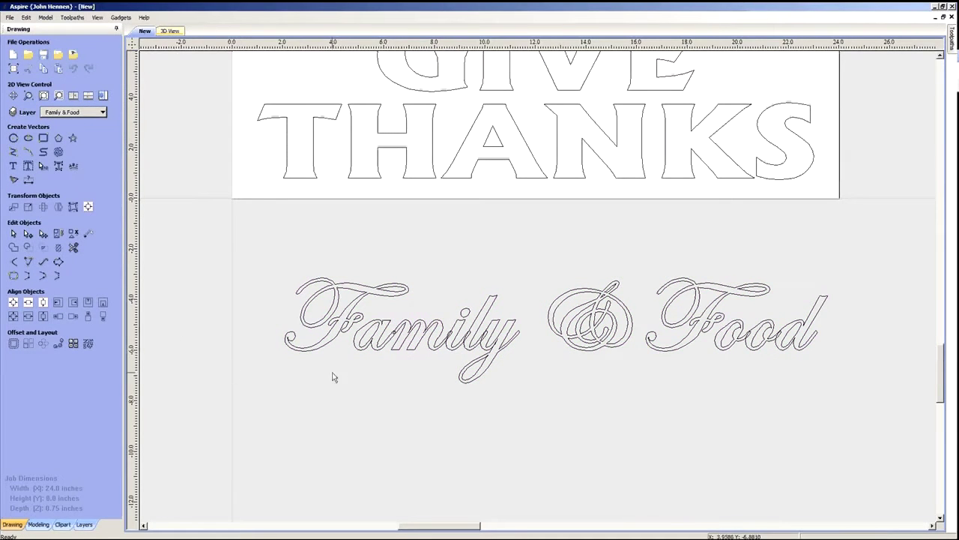
- Examine the script letters of Family up close for overlapping outlines where they join
scroll(405, 339, "up", 3)
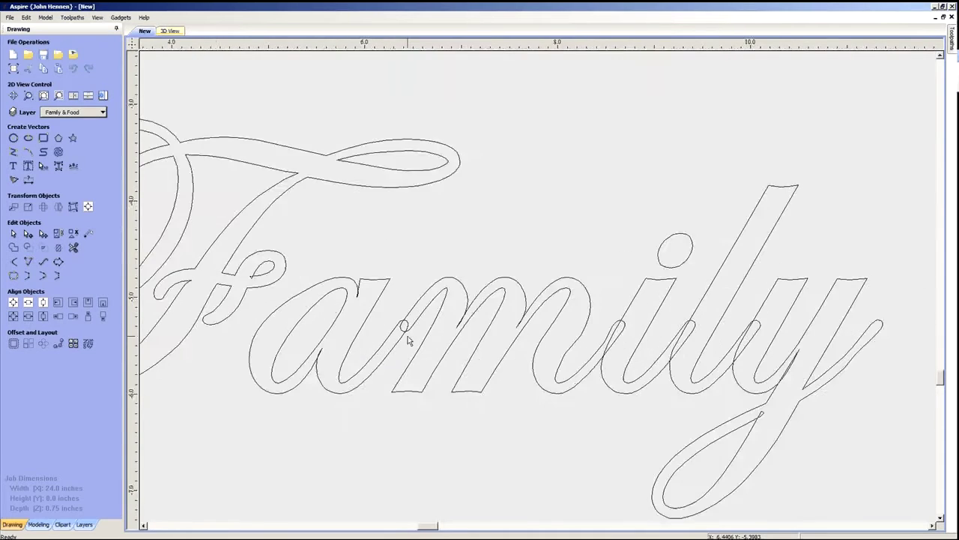
scroll(397, 352, "down", 5)
scroll(488, 352, "up", 2)
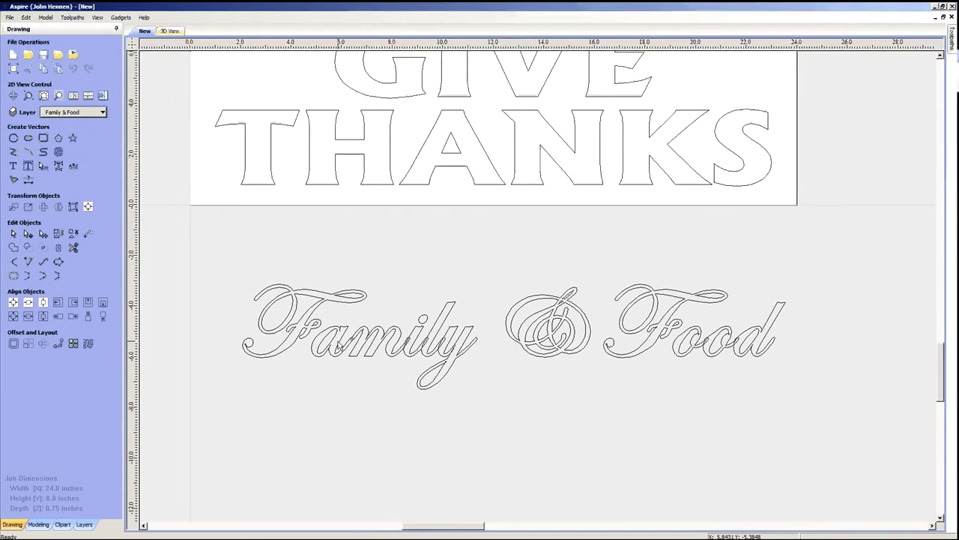
scroll(339, 346, "up", 2)
scroll(380, 375, "down", 2)
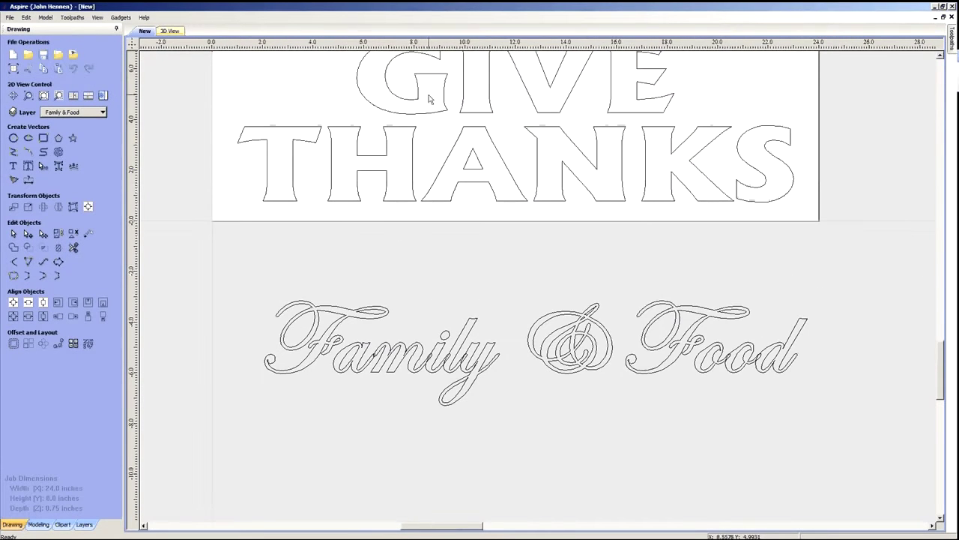
scroll(377, 377, "up", 3)
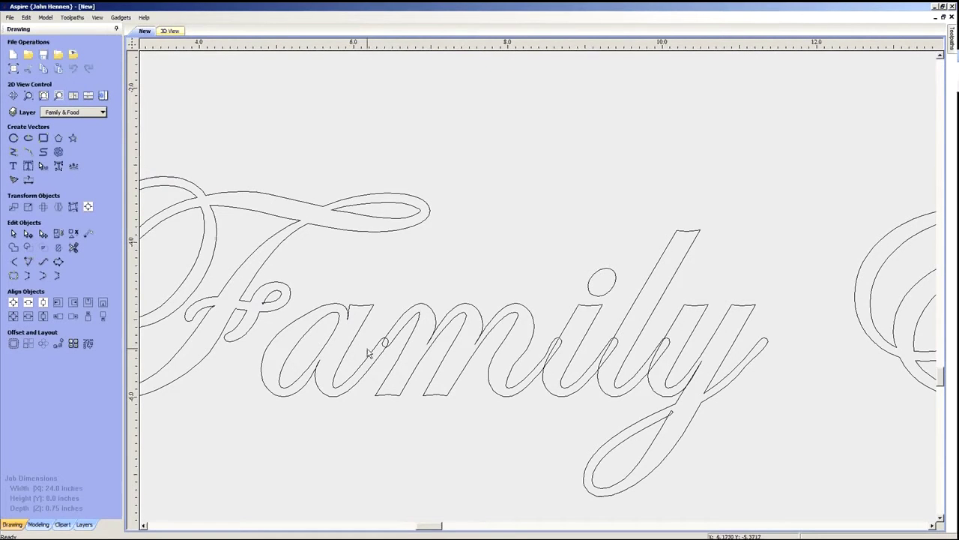
scroll(330, 349, "down", 3)
scroll(320, 338, "up", 3)
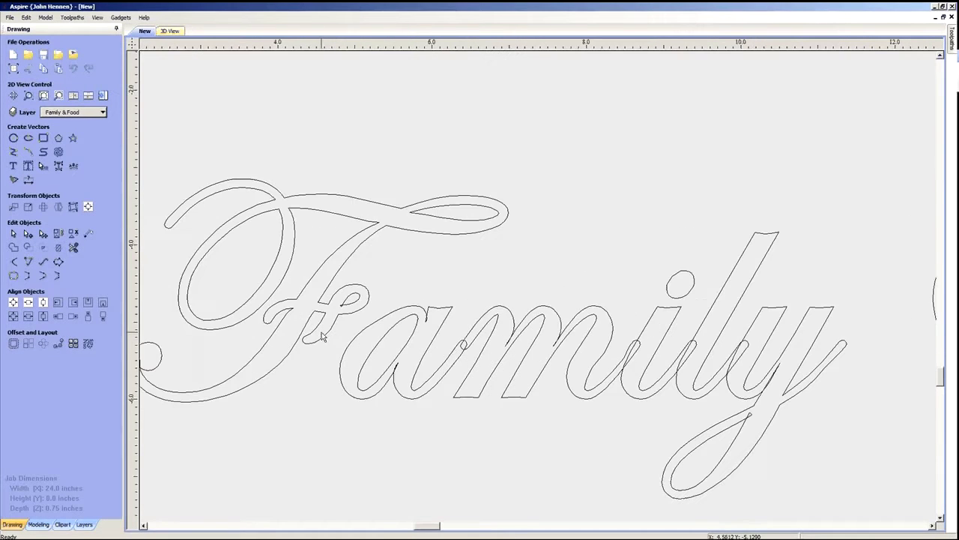
- Convert the Family & Food text to curves
left_click(325, 337)
scroll(326, 338, "down", 3)
scroll(375, 332, "up", 1)
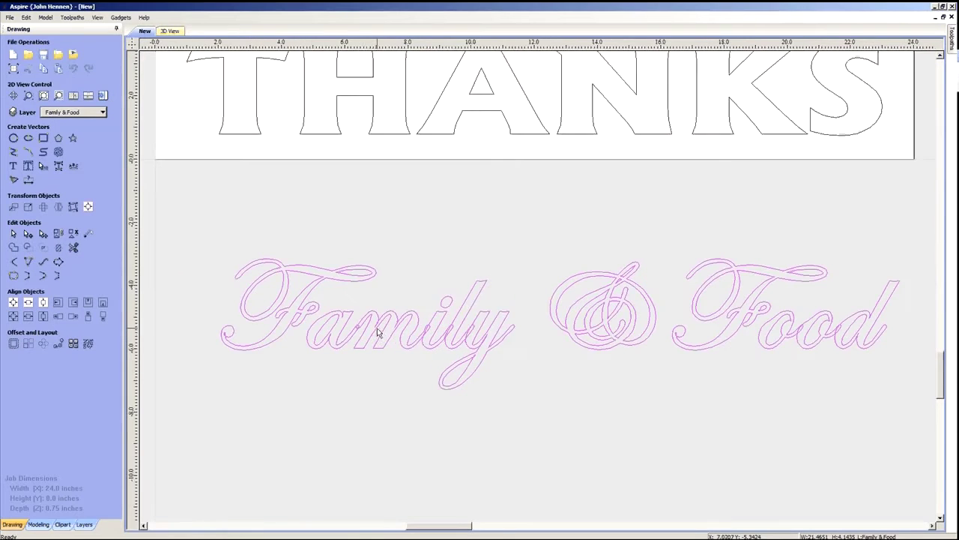
right_click(391, 338)
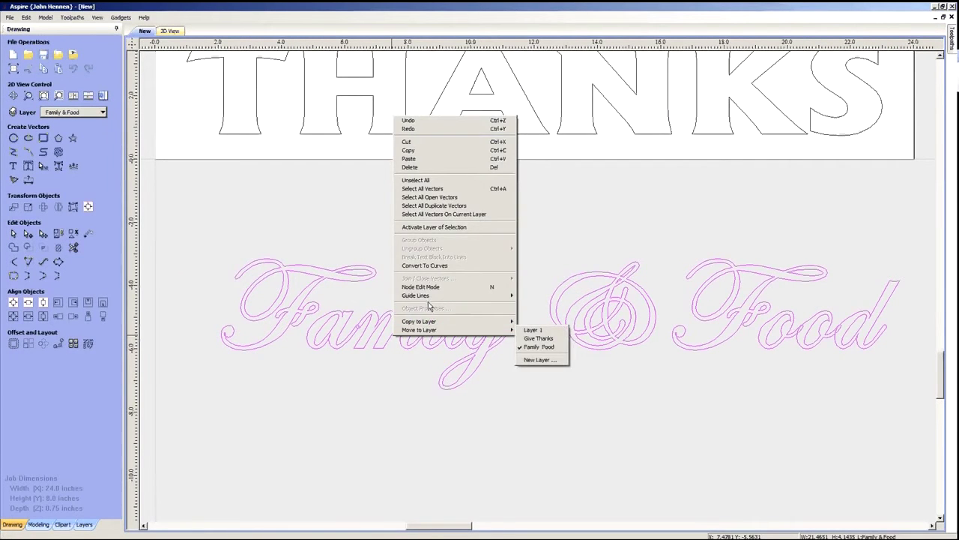
left_click(425, 266)
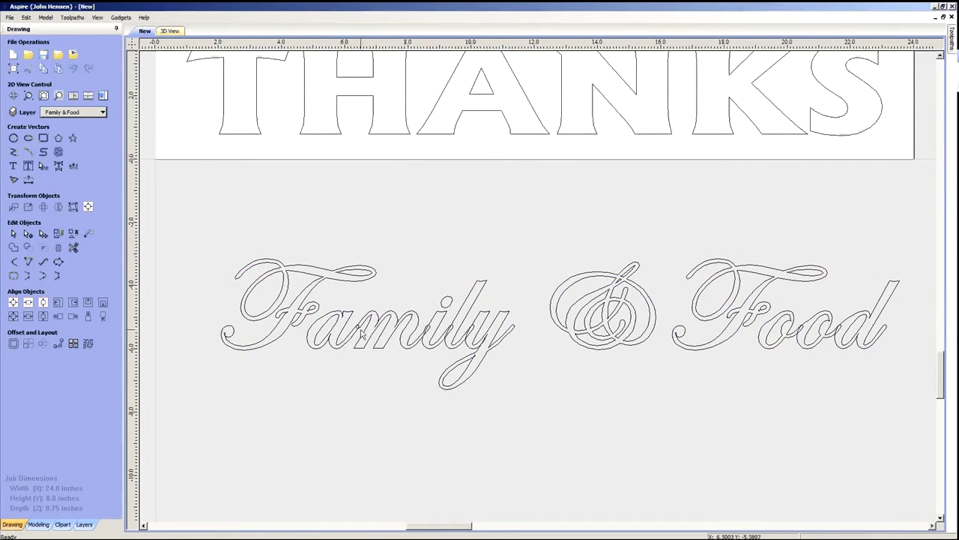
- Trim the overlapping outlines where a joins m in Family, plus the crossed tails on those letters, with Interactive Vector Trim
left_click(73, 248)
scroll(363, 329, "up", 5)
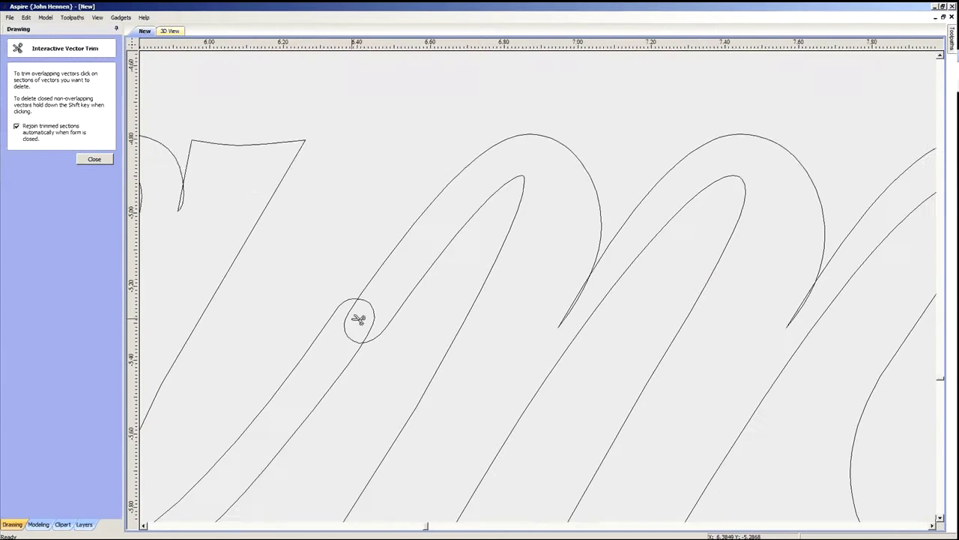
left_click(375, 312)
left_click(349, 327)
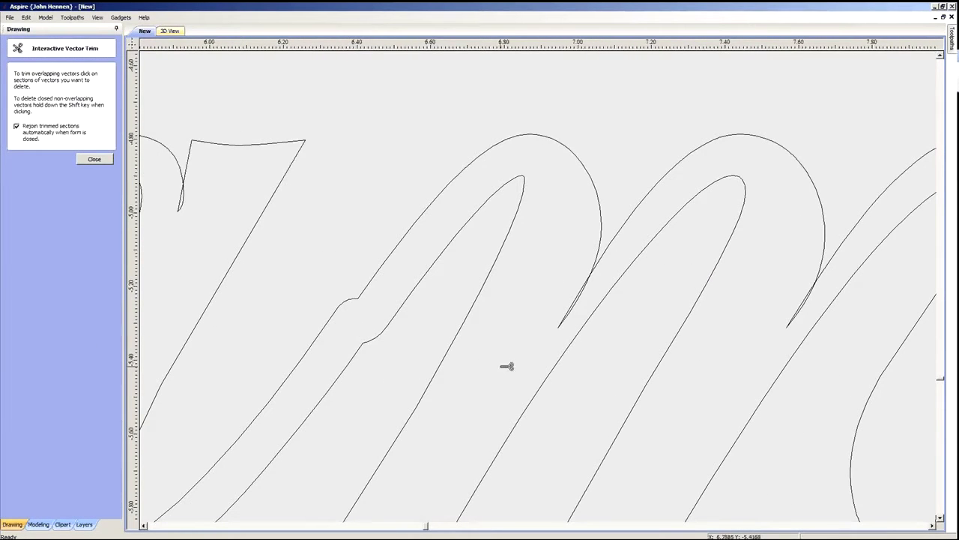
left_click(581, 310)
scroll(306, 274, "down", 2)
scroll(252, 240, "up", 3)
left_click(258, 230)
- Examine the crossbar, top stroke and loop crossings of the F in Family for overlapping outlines
scroll(500, 372, "down", 3)
scroll(375, 410, "up", 3)
scroll(458, 415, "down", 3)
scroll(317, 323, "up", 4)
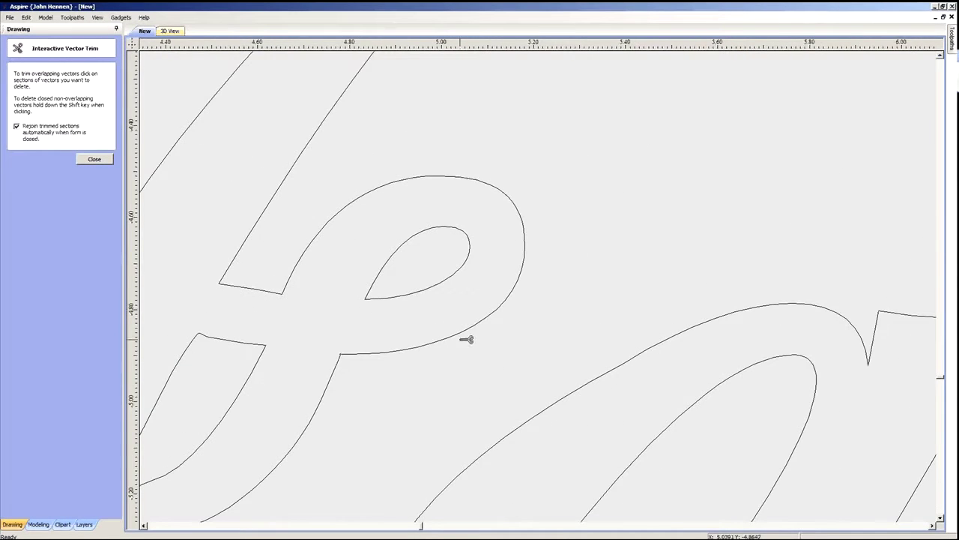
scroll(372, 355, "down", 3)
scroll(334, 372, "up", 2)
scroll(347, 231, "up", 2)
scroll(355, 172, "up", 2)
scroll(364, 208, "up", 3)
left_click(336, 190)
scroll(384, 245, "up", 1)
scroll(385, 251, "down", 2)
scroll(416, 263, "down", 2)
scroll(667, 307, "up", 2)
scroll(682, 313, "up", 2)
scroll(566, 282, "down", 1)
scroll(675, 339, "down", 3)
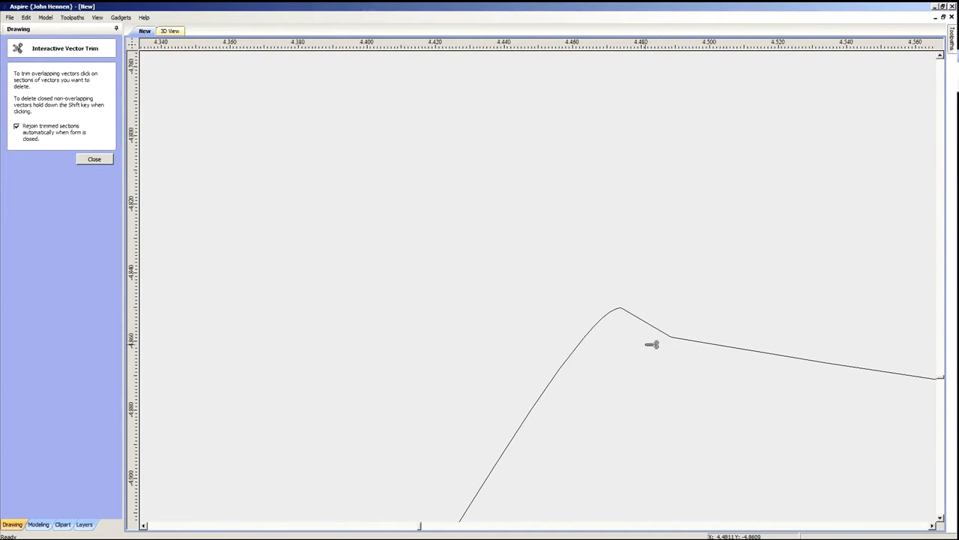
scroll(611, 270, "up", 3)
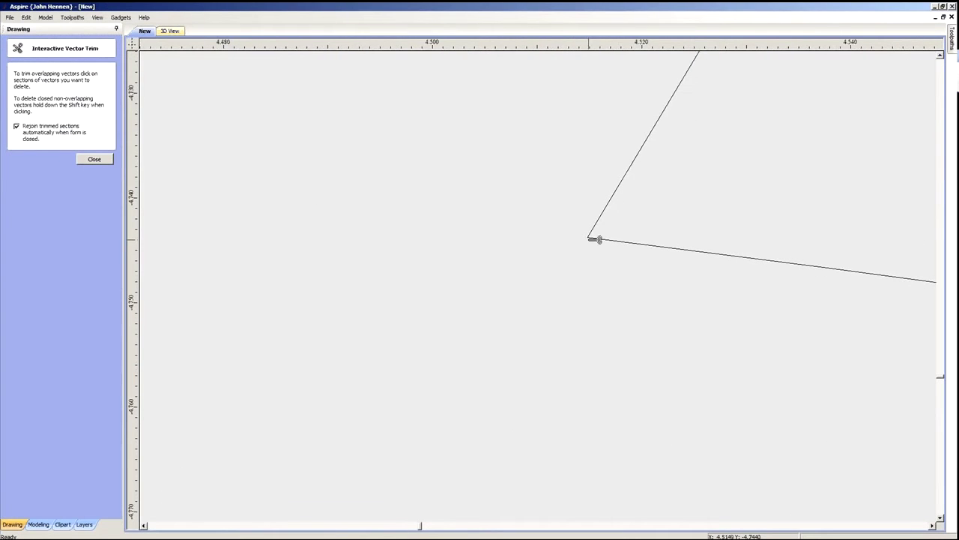
scroll(595, 239, "down", 3)
scroll(342, 198, "up", 3)
scroll(349, 235, "down", 6)
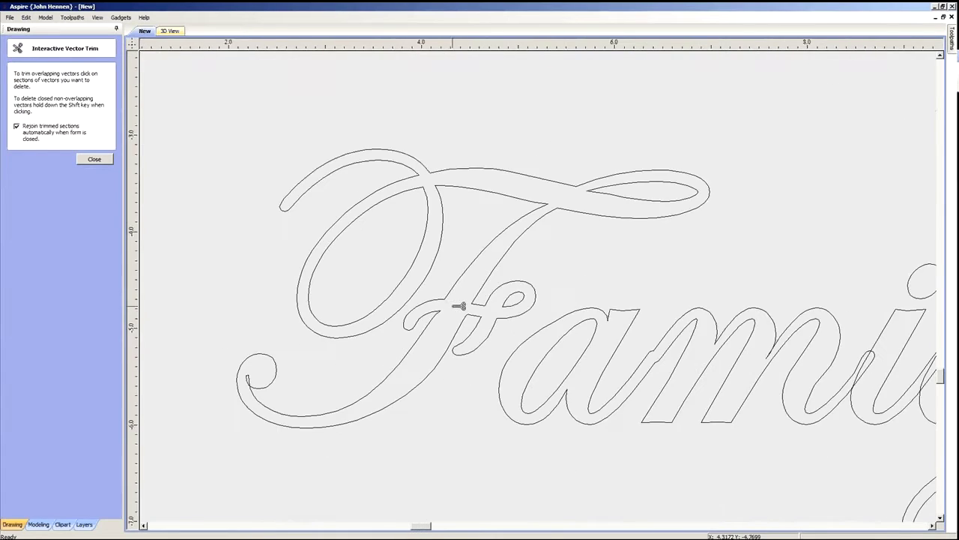
scroll(585, 196, "up", 6)
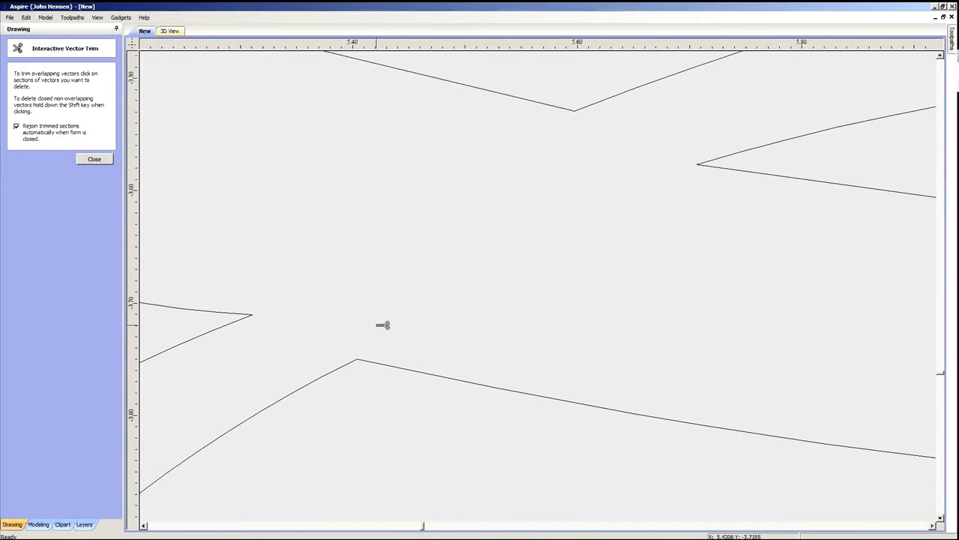
scroll(435, 292, "down", 3)
scroll(368, 263, "down", 3)
scroll(398, 244, "up", 6)
scroll(476, 262, "up", 2)
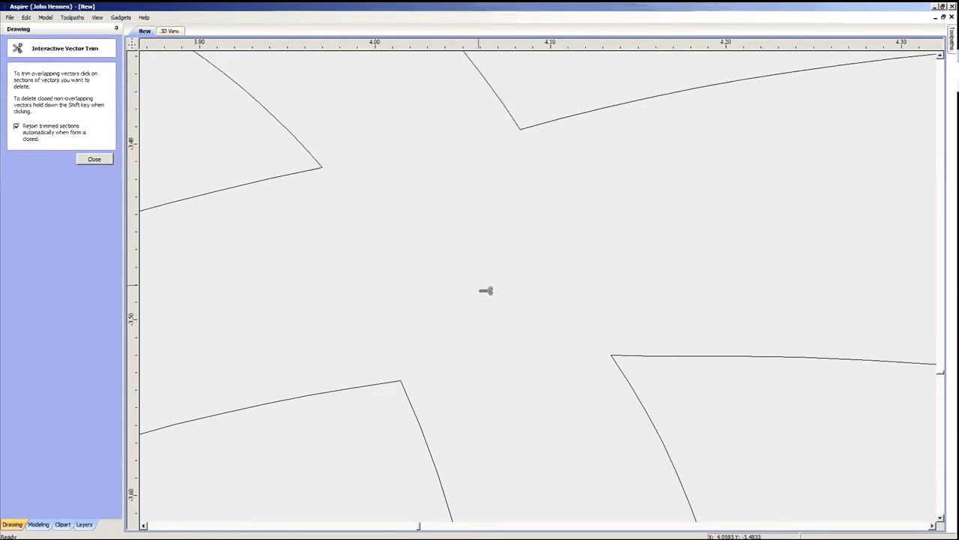
scroll(506, 284, "down", 8)
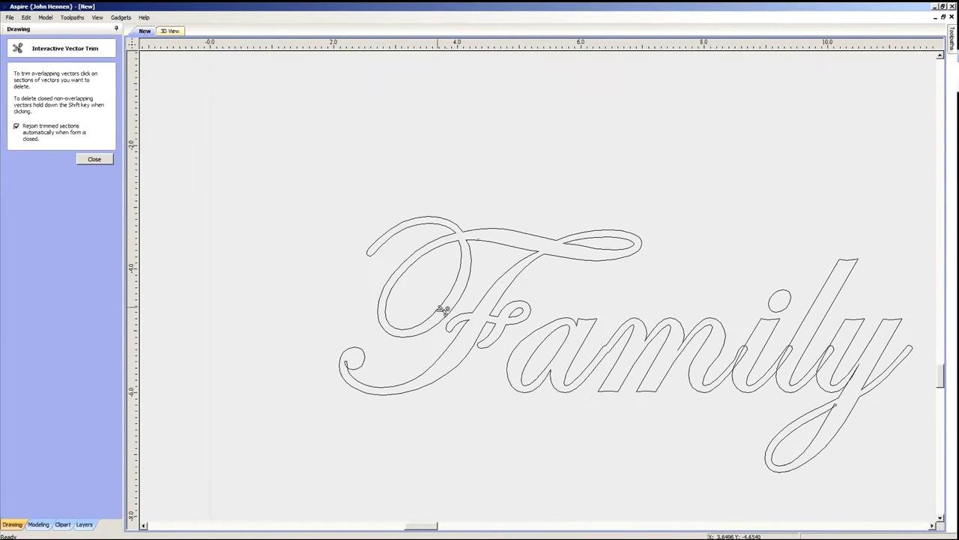
- Trim the overlapping stub inside the curl at the end of the F's lower tail in Family
scroll(344, 364, "up", 8)
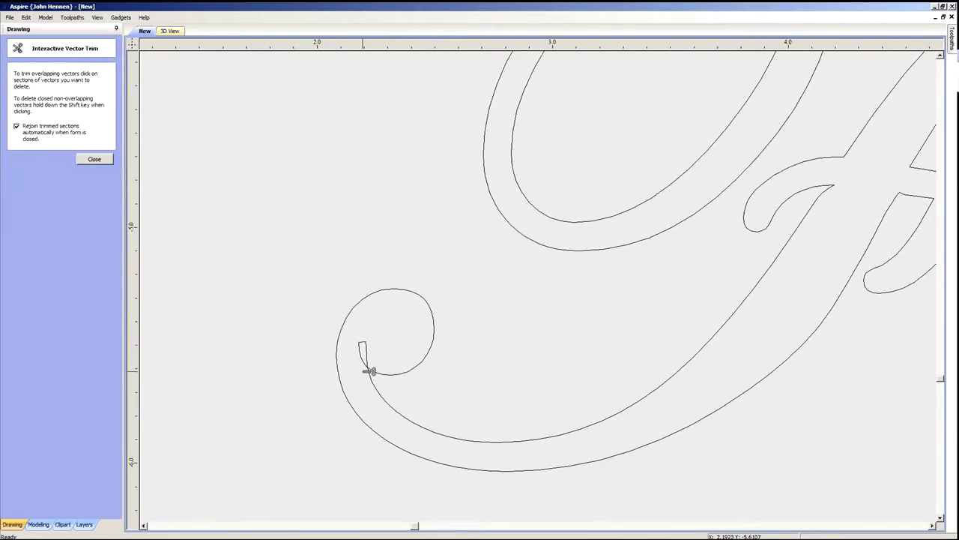
left_click(377, 332)
scroll(330, 332, "down", 5)
- Trim the overlapping sliver between the last two humps of the m in Family
scroll(584, 266, "up", 4)
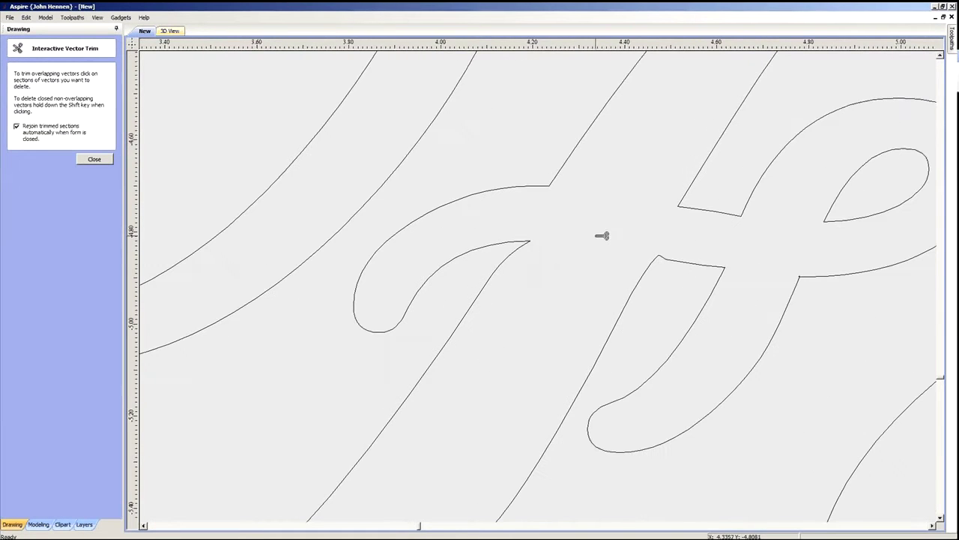
scroll(602, 235, "up", 4)
scroll(436, 281, "down", 4)
scroll(561, 307, "down", 2)
scroll(561, 306, "up", 2)
scroll(599, 247, "down", 2)
scroll(659, 278, "up", 3)
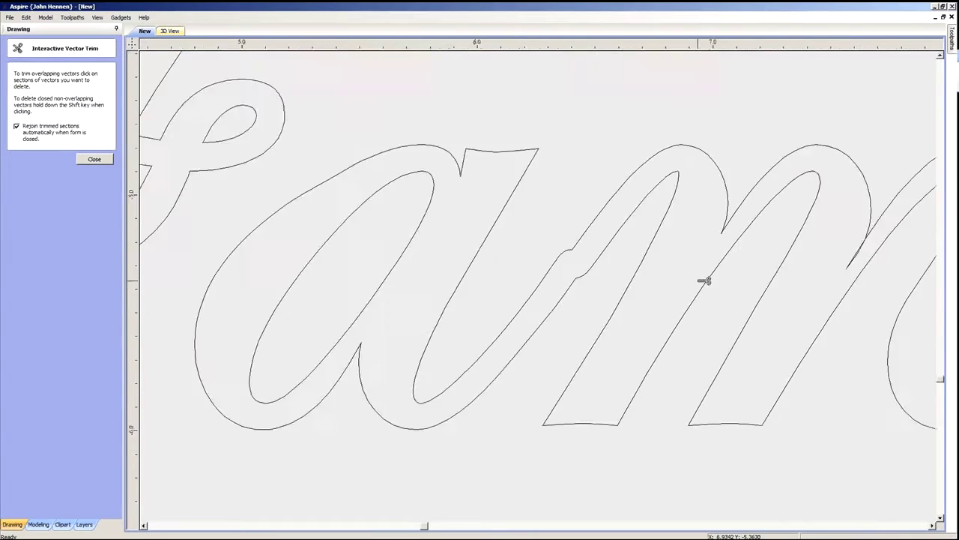
scroll(642, 257, "down", 2)
scroll(718, 258, "up", 2)
scroll(724, 251, "up", 2)
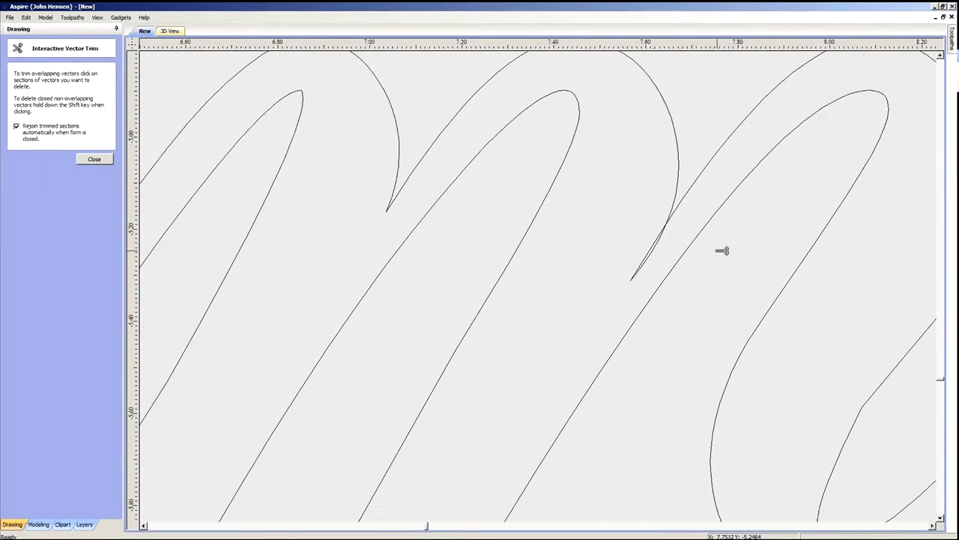
scroll(517, 218, "down", 3)
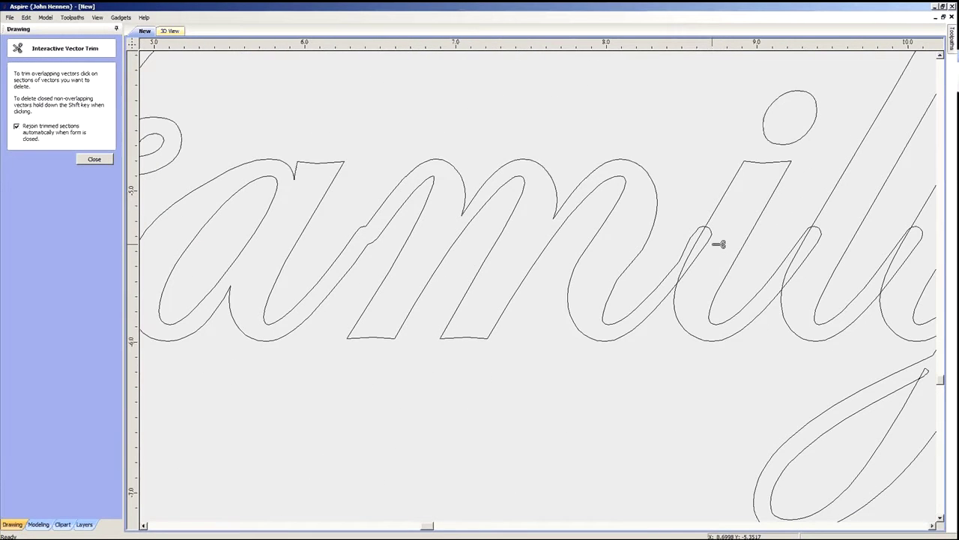
- Trim the overlapping outlines where m, i, l and y join in Family, including the crossing at the y's descender loop
scroll(628, 239, "down", 3)
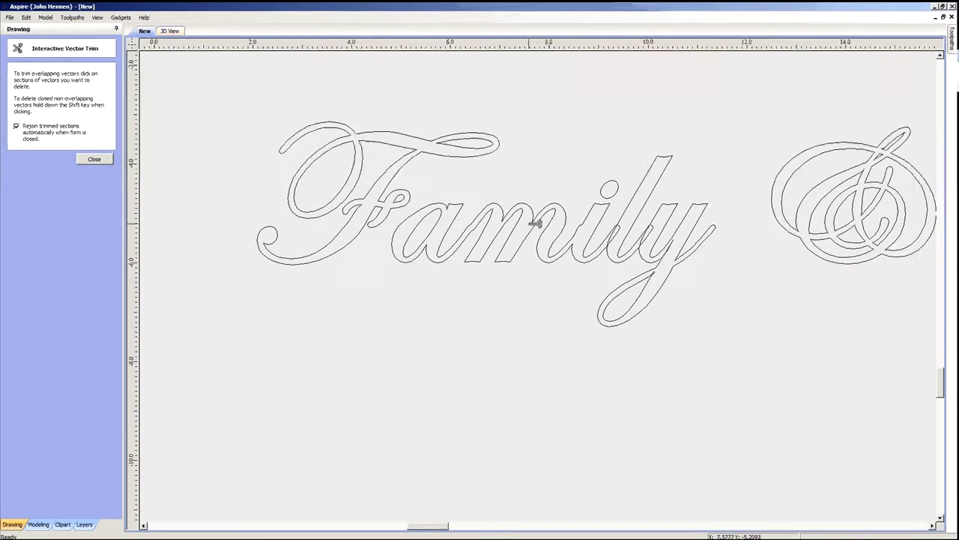
scroll(637, 234, "up", 2)
left_click(574, 237)
left_click(660, 238)
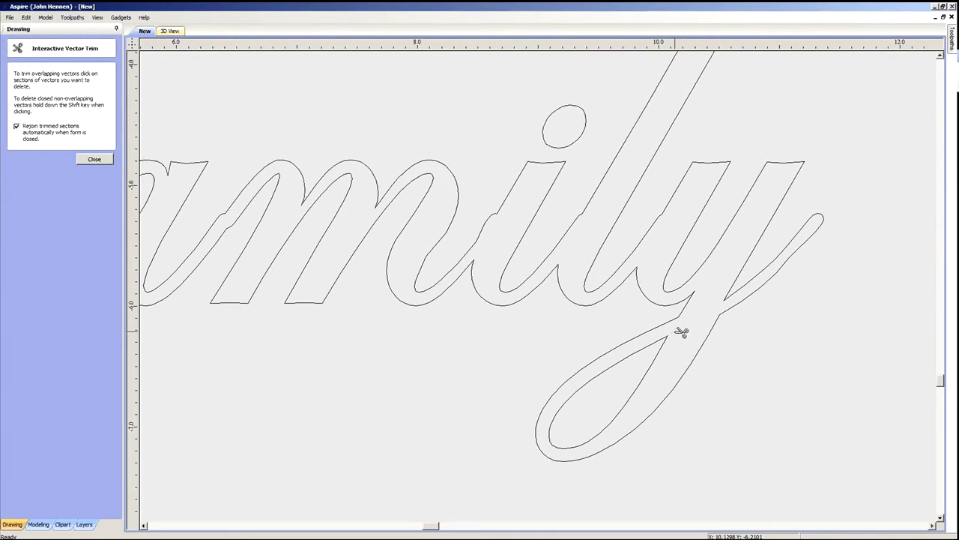
scroll(742, 297, "up", 3)
scroll(686, 315, "up", 1)
scroll(667, 328, "down", 4)
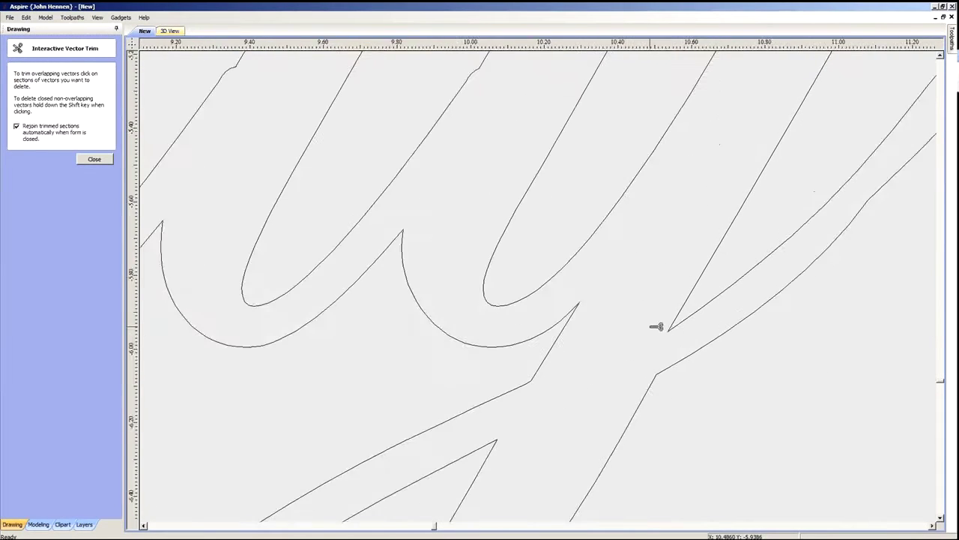
scroll(547, 256, "down", 2)
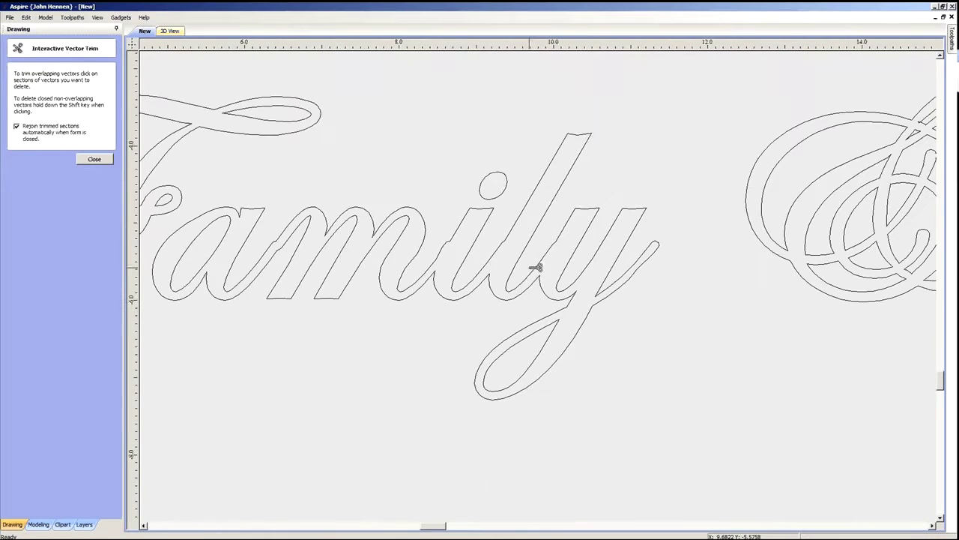
- Try to trim the tiny crossed lines at the sharp point beside the ampersand's lower inner curl
scroll(488, 263, "down", 2)
scroll(677, 250, "up", 3)
scroll(610, 308, "up", 8)
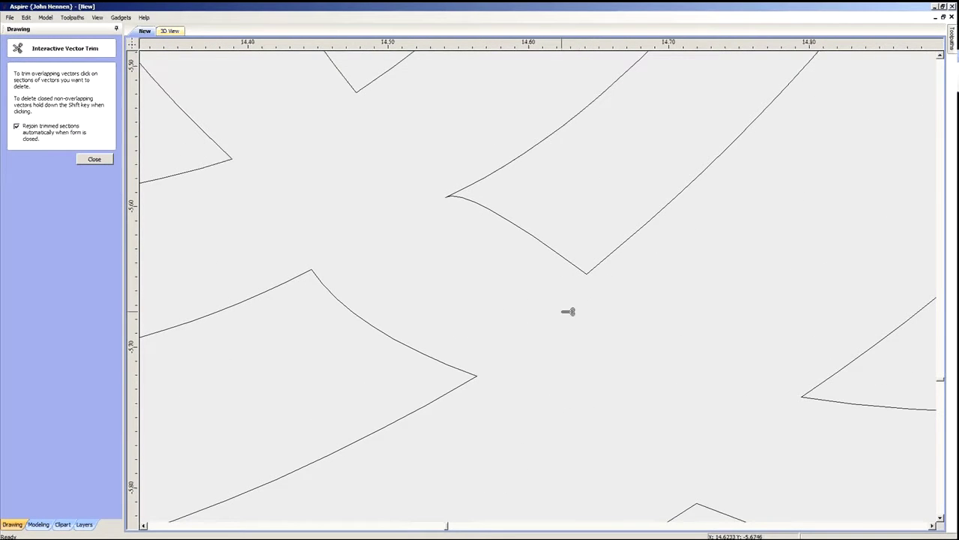
scroll(581, 308, "down", 2)
scroll(601, 300, "up", 10)
left_click(593, 256)
scroll(607, 274, "down", 10)
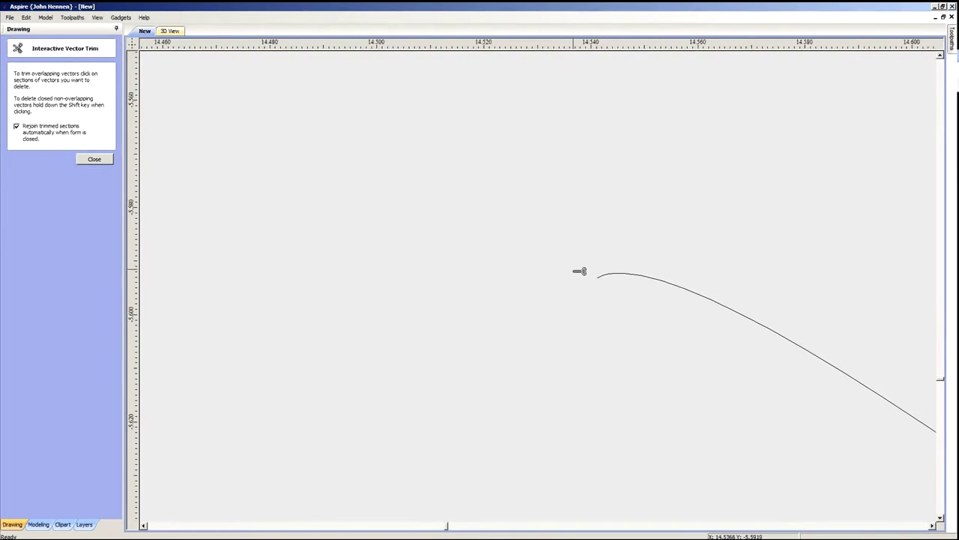
scroll(566, 306, "down", 1)
scroll(566, 307, "up", 10)
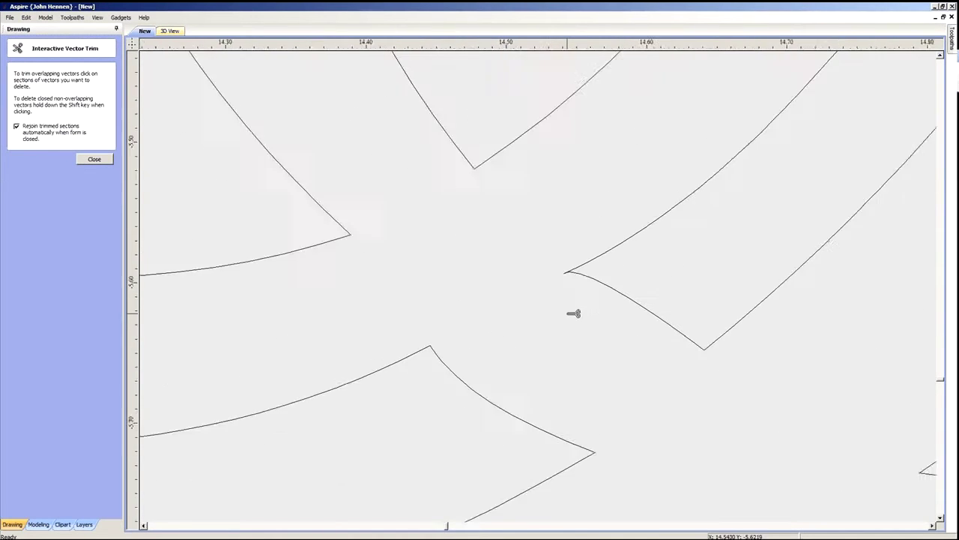
scroll(554, 271, "up", 3)
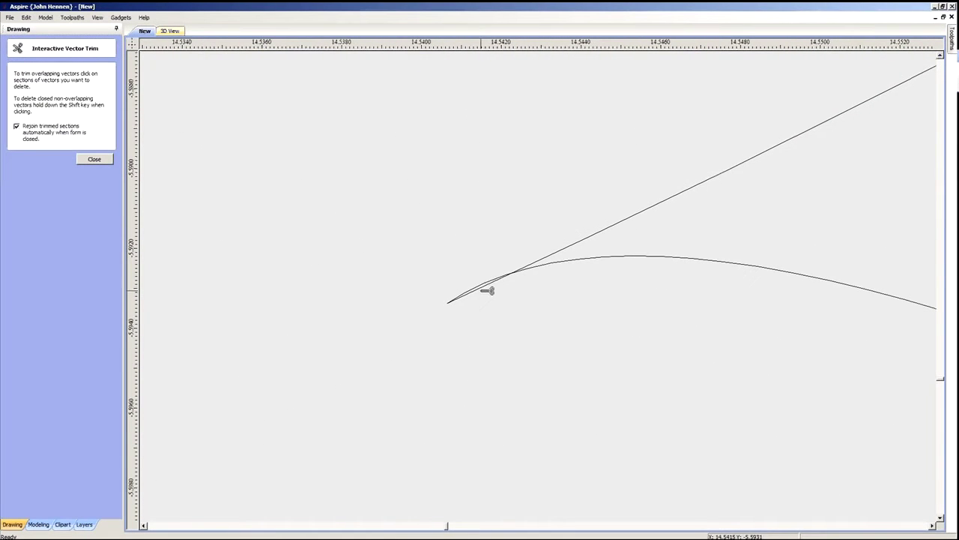
- Examine the stroke crossings in the ampersand's lower and middle loops for remaining overlapping outlines
scroll(517, 311, "down", 15)
scroll(556, 320, "down", 1)
scroll(311, 290, "up", 2)
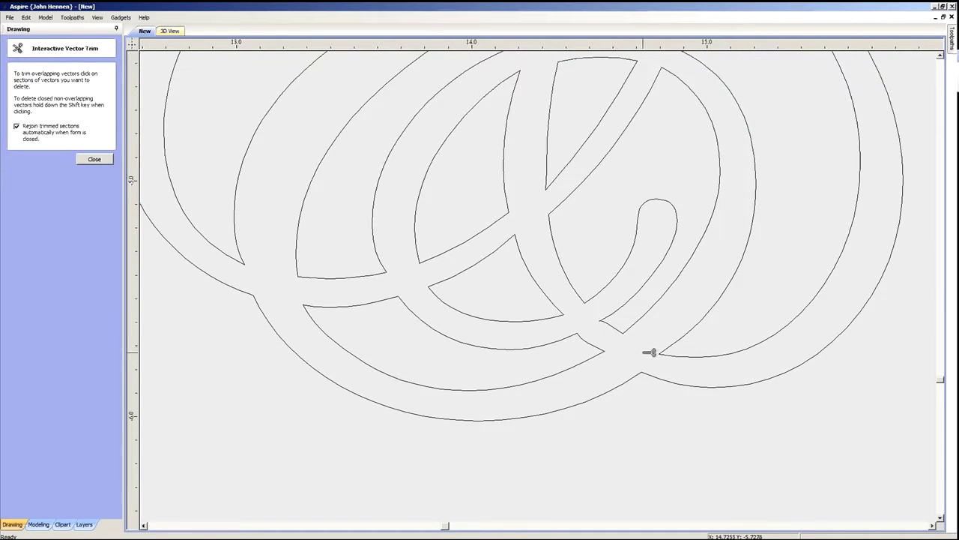
scroll(649, 352, "up", 3)
scroll(504, 310, "down", 2)
scroll(413, 158, "up", 2)
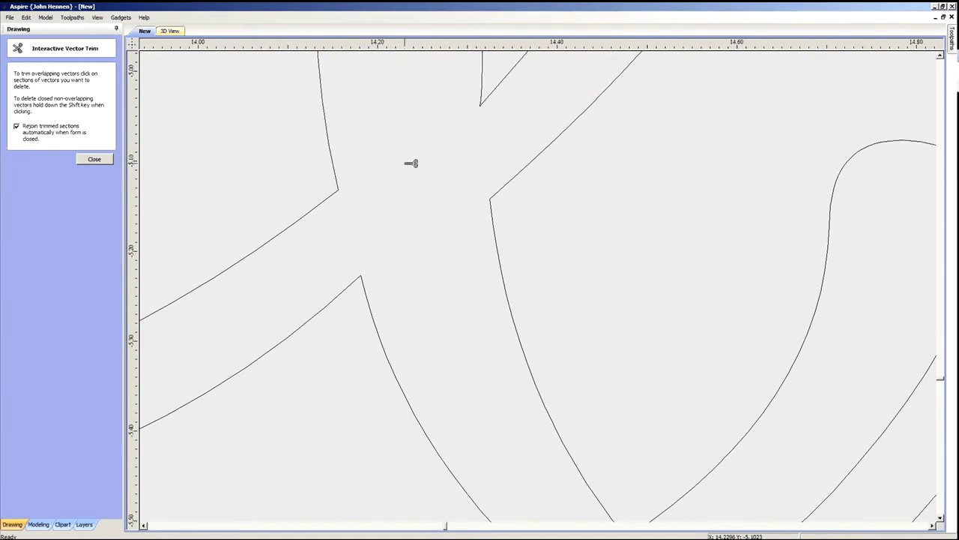
scroll(408, 152, "up", 1)
scroll(527, 217, "down", 4)
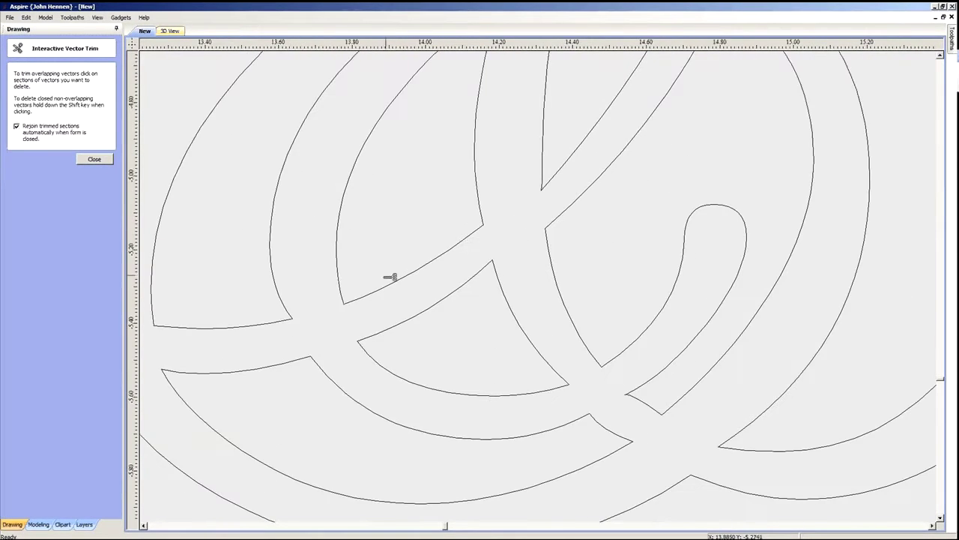
scroll(314, 334, "up", 3)
scroll(577, 285, "up", 1)
scroll(546, 300, "down", 1)
scroll(525, 322, "down", 2)
scroll(374, 323, "up", 4)
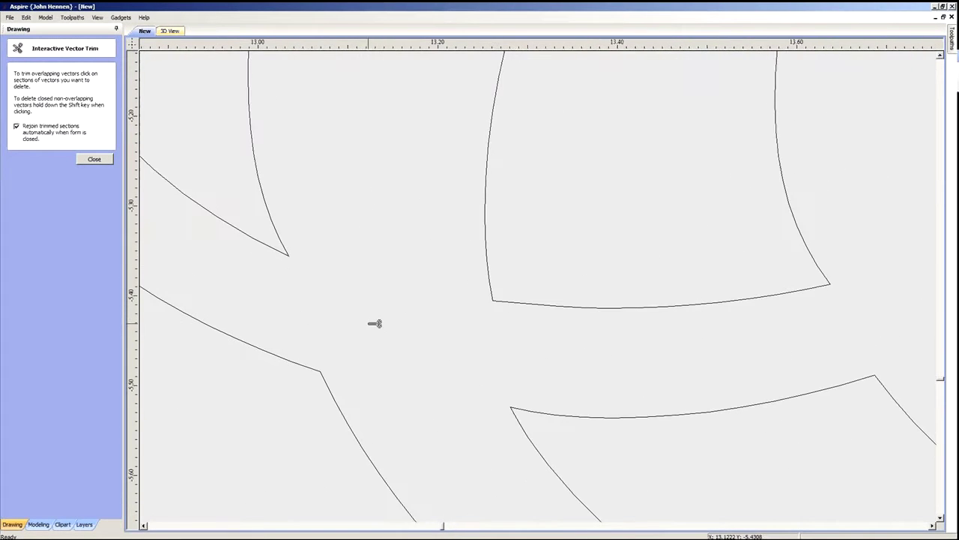
scroll(395, 412, "down", 3)
scroll(520, 287, "up", 4)
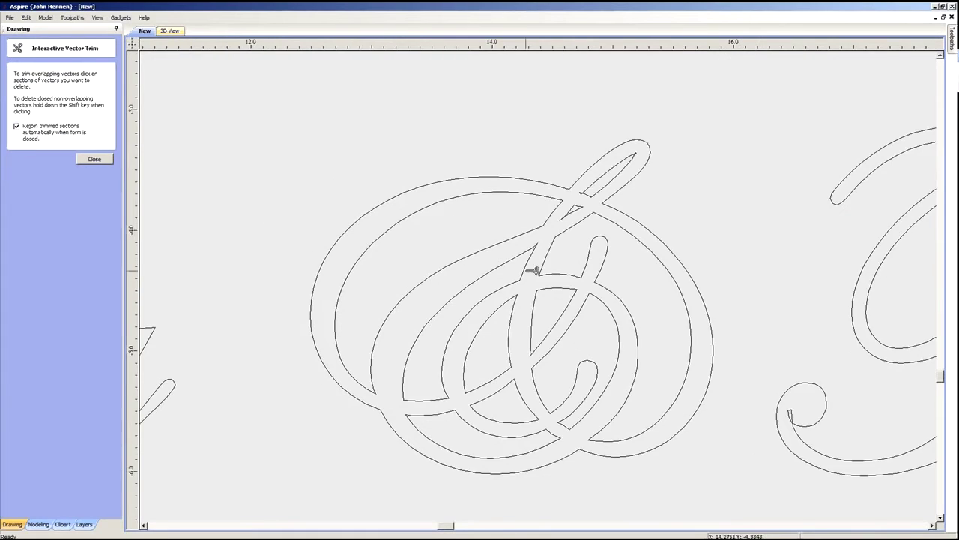
- Trim the tiny overlaps at the stroke joins just below the ampersand's top loop
left_click(597, 170)
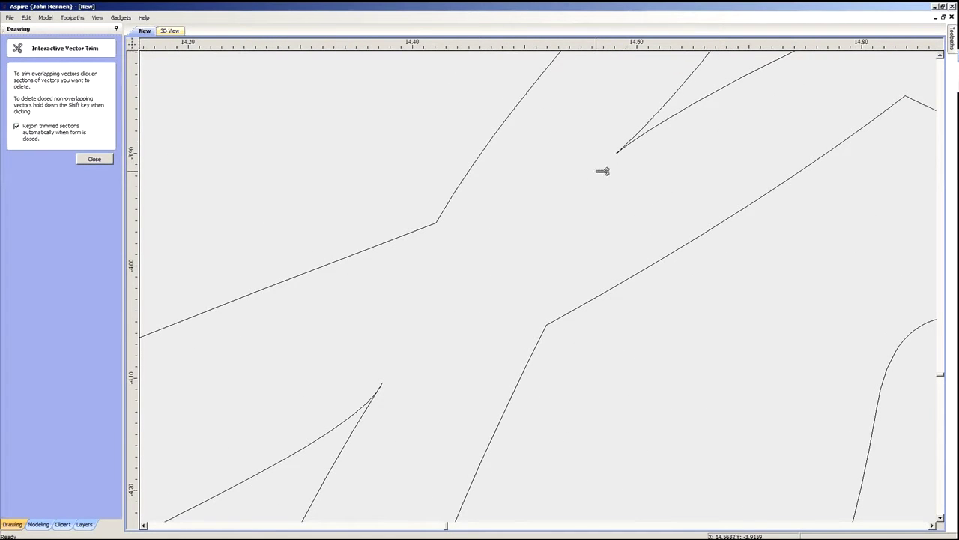
scroll(389, 393, "down", 2)
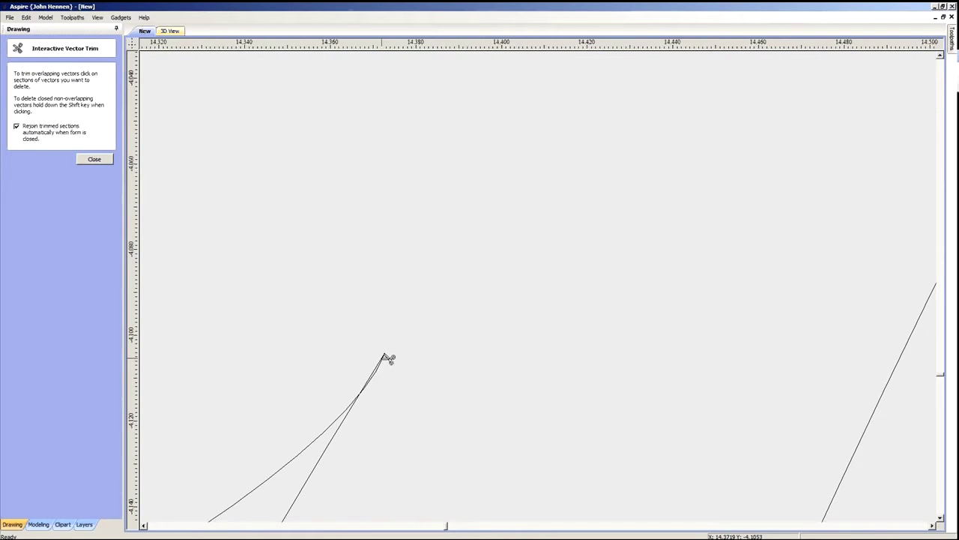
scroll(371, 381, "up", 2)
scroll(525, 345, "down", 2)
scroll(540, 267, "up", 2)
left_click(538, 238)
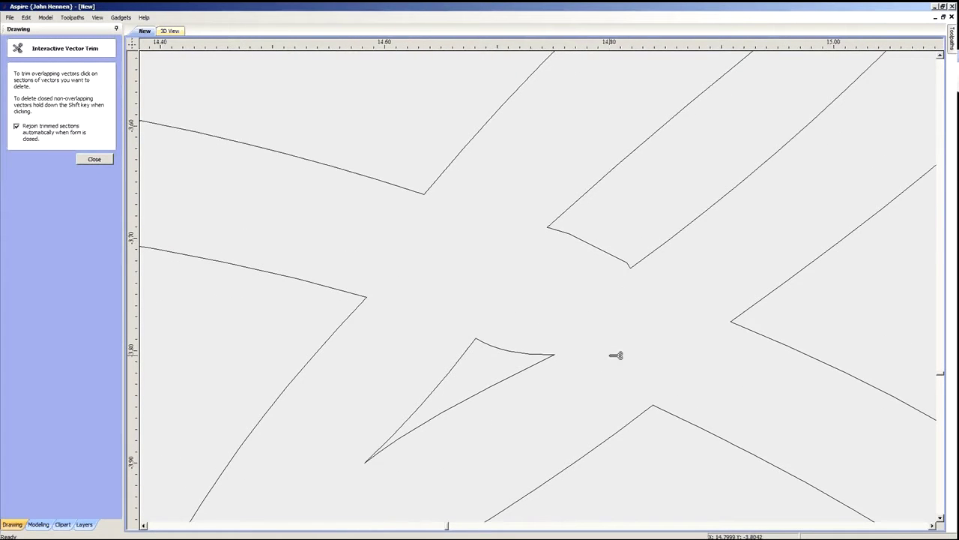
- Trim the overlap at the inner tip of the ampersand's top loop and check the crossings beneath it
scroll(610, 352, "down", 2)
scroll(797, 150, "up", 3)
left_click(827, 145)
scroll(499, 267, "down", 2)
scroll(455, 409, "up", 4)
scroll(454, 409, "up", 1)
scroll(494, 337, "down", 2)
scroll(480, 383, "up", 2)
scroll(486, 431, "up", 1)
scroll(510, 395, "down", 6)
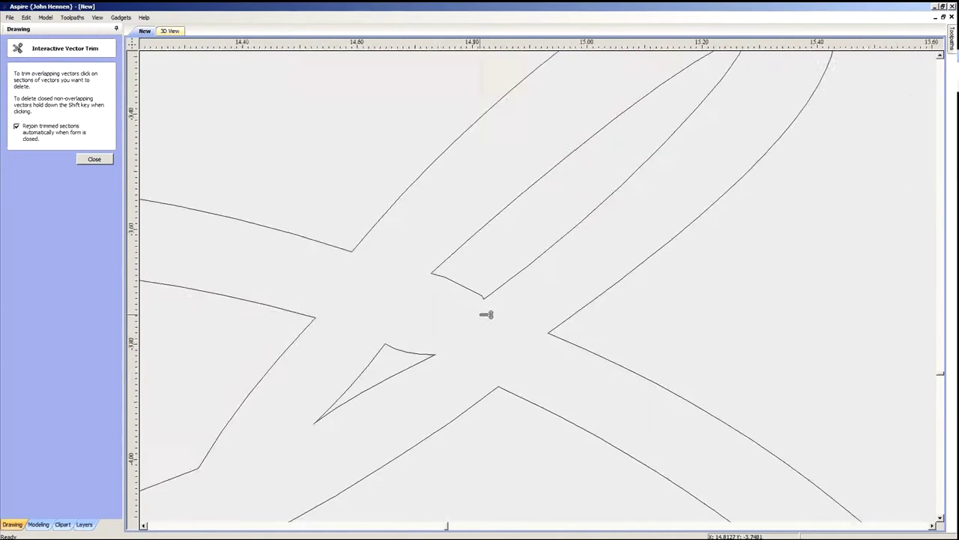
scroll(448, 419, "up", 2)
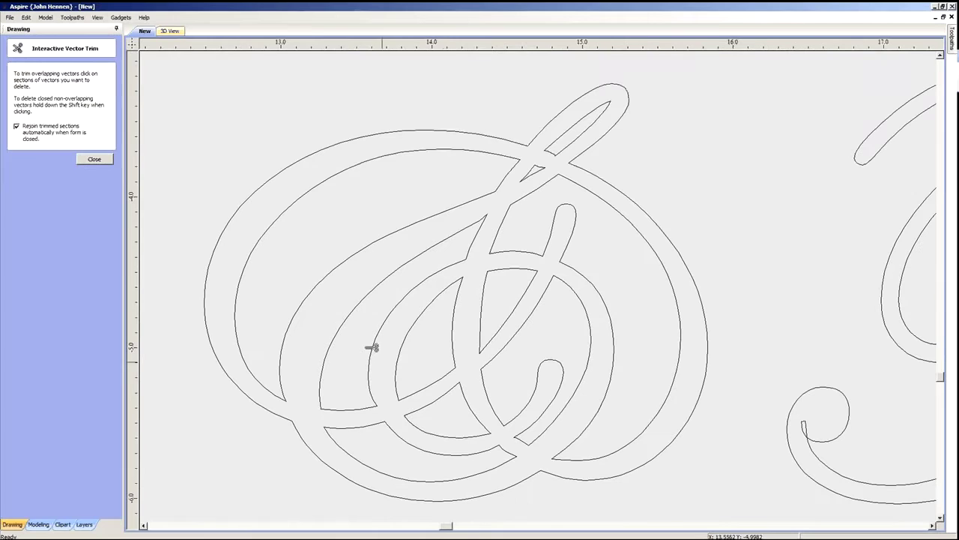
- Try Interactive Vector Trim again on the crossed sharp point near the ampersand's lower curl, and undo the cut
left_click(94, 159)
scroll(514, 446, "up", 1)
scroll(514, 446, "up", 10)
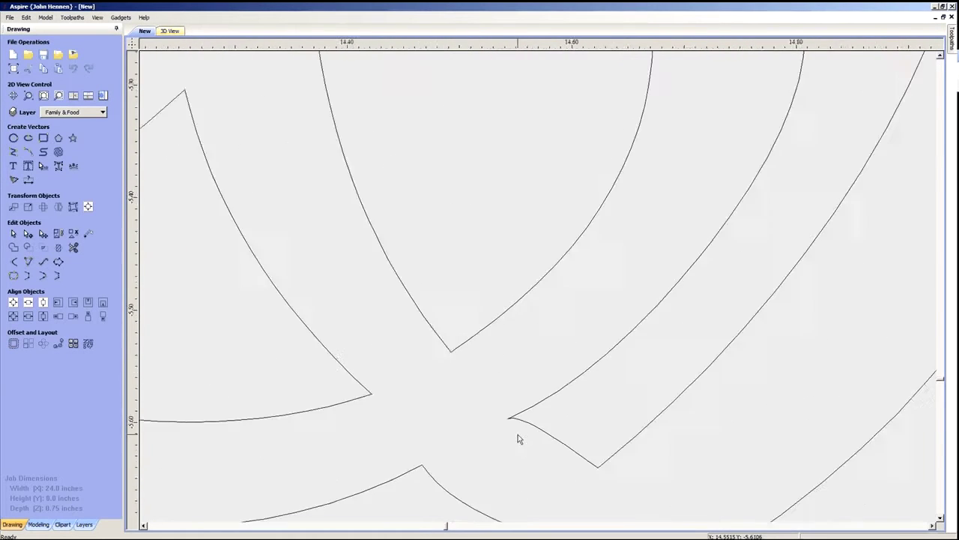
left_click(452, 395)
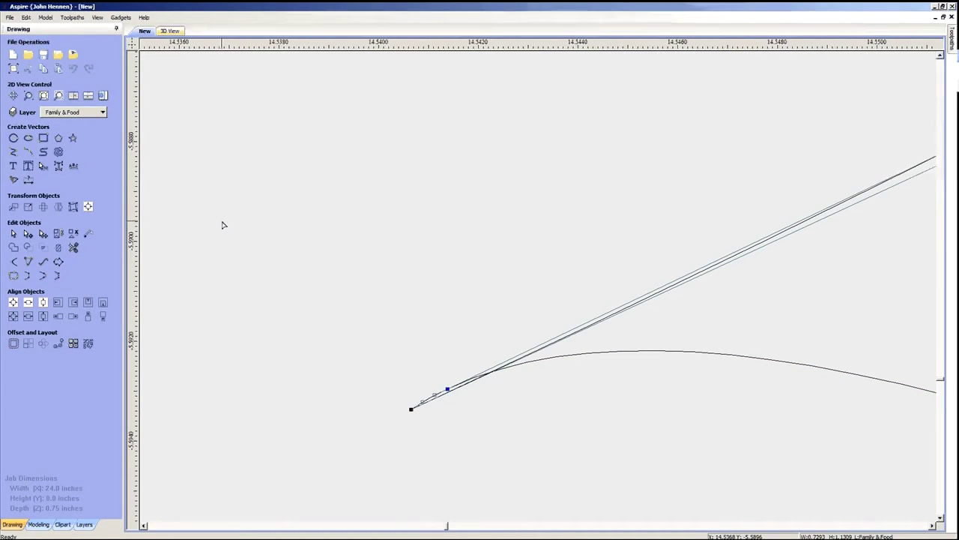
left_click(72, 247)
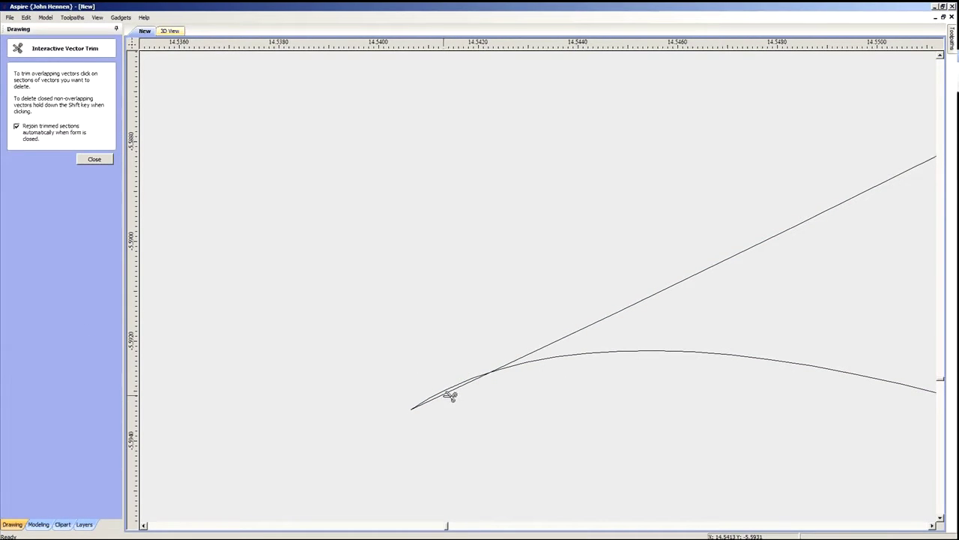
left_click(450, 395)
key("ctrl+z")
left_click(99, 159)
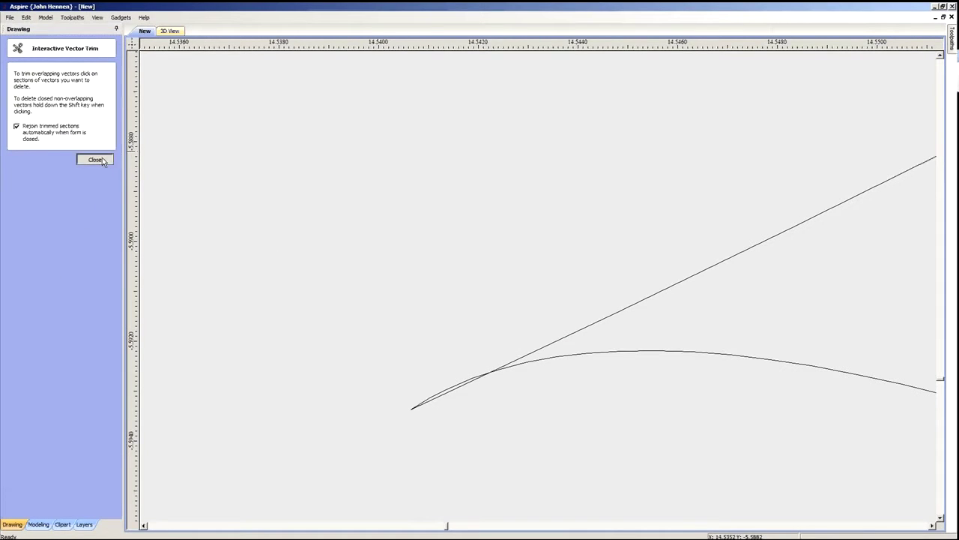
- Node-edit the sharp point near the ampersand's lower curl, moving its upper node and curve handle so the two lines no longer cross
left_click(442, 395)
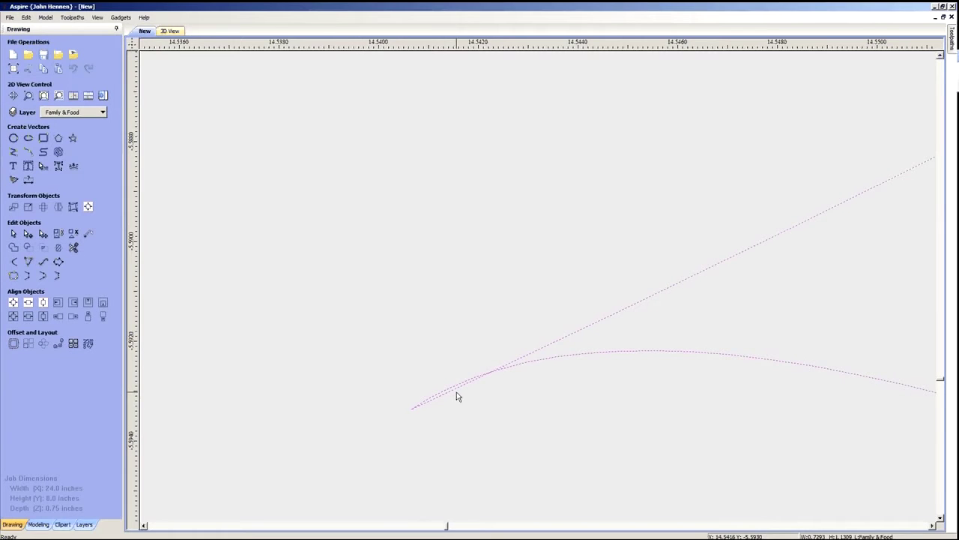
double_click(456, 392)
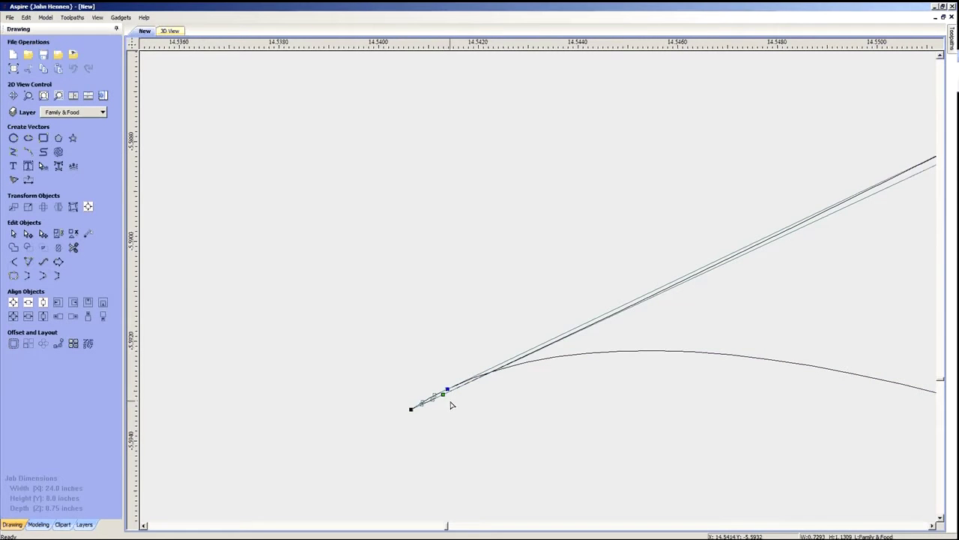
left_click_drag(443, 394, 437, 387)
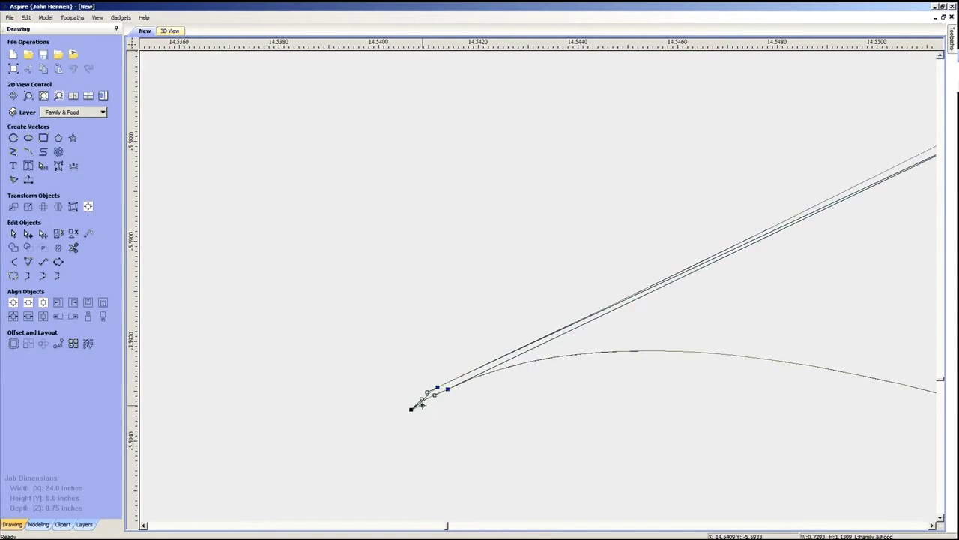
left_click(439, 435)
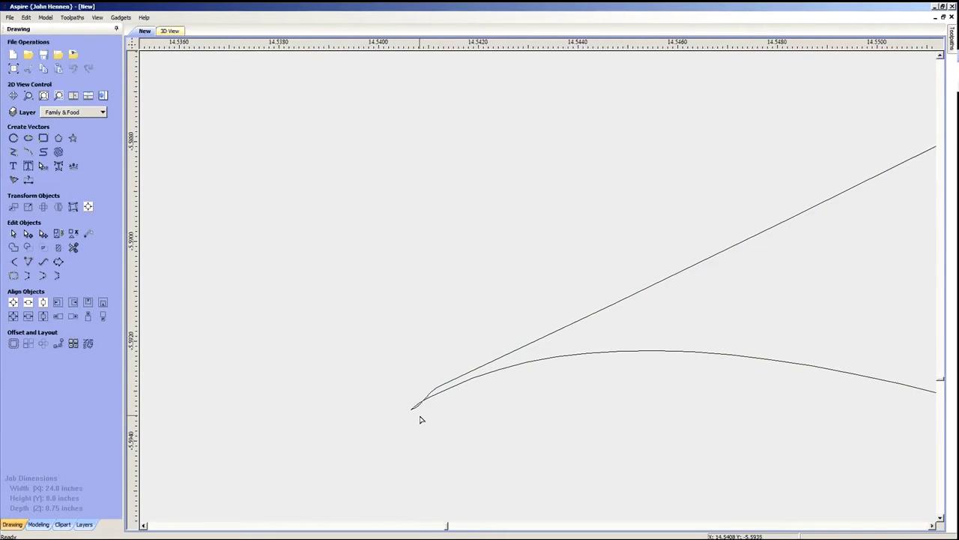
left_click(420, 409)
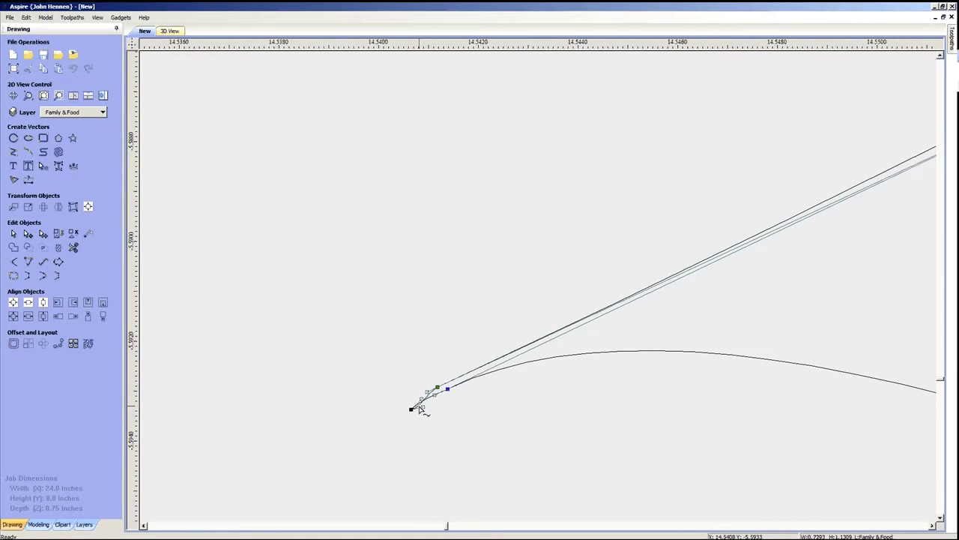
left_click(422, 405)
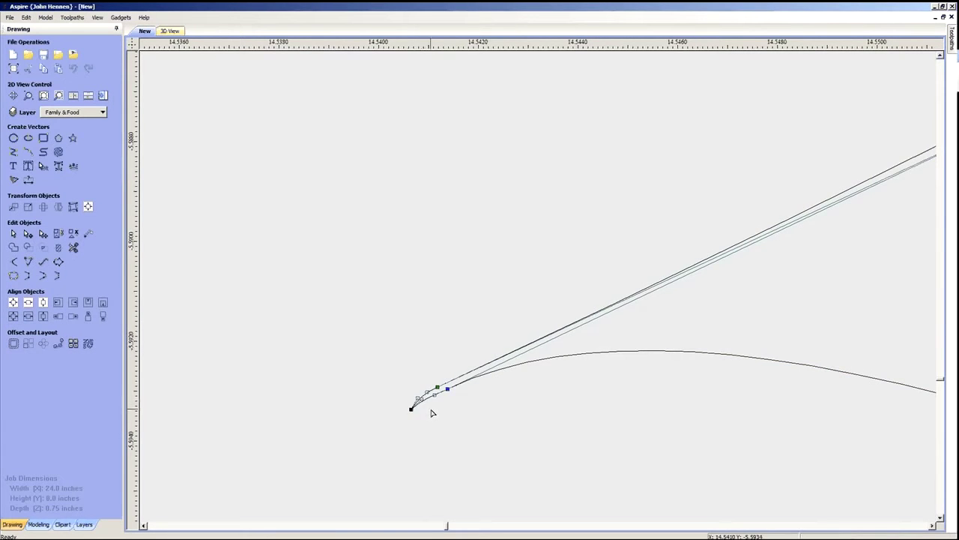
scroll(429, 412, "down", 4)
scroll(420, 354, "up", 3)
scroll(392, 362, "down", 10)
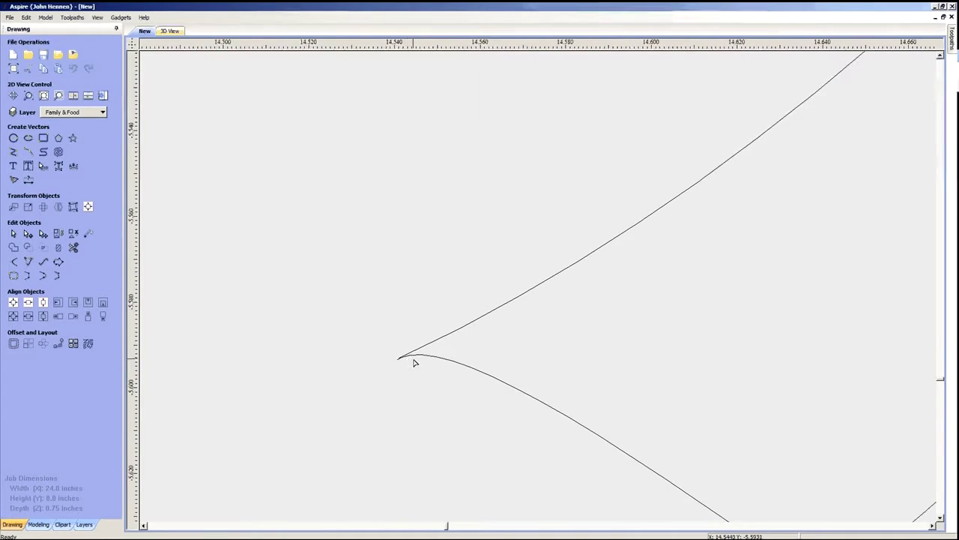
- Start Interactive Vector Trim and trim the small overlap at the crossbar curl on the F of Food
scroll(450, 382, "down", 5)
scroll(643, 394, "up", 6)
left_click(72, 248)
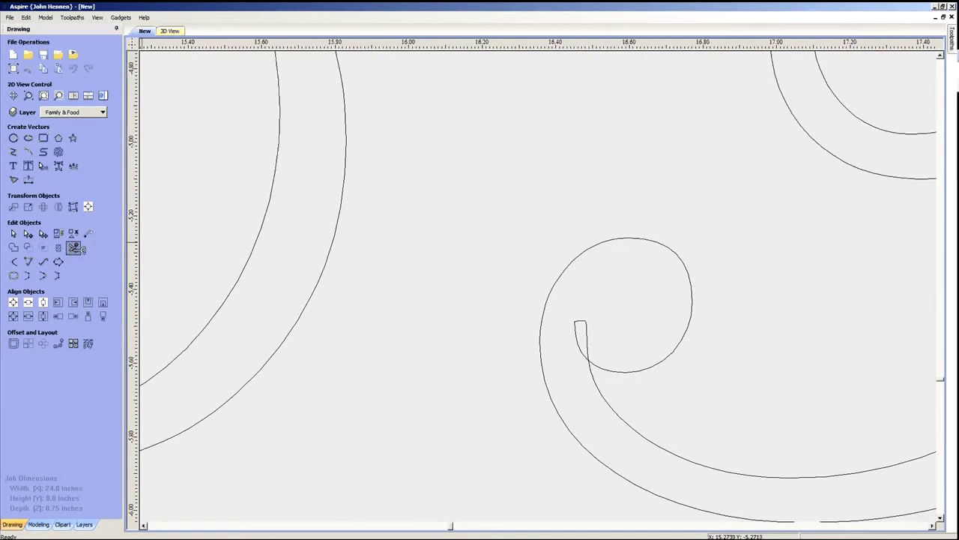
scroll(381, 302, "down", 2)
scroll(450, 326, "down", 5)
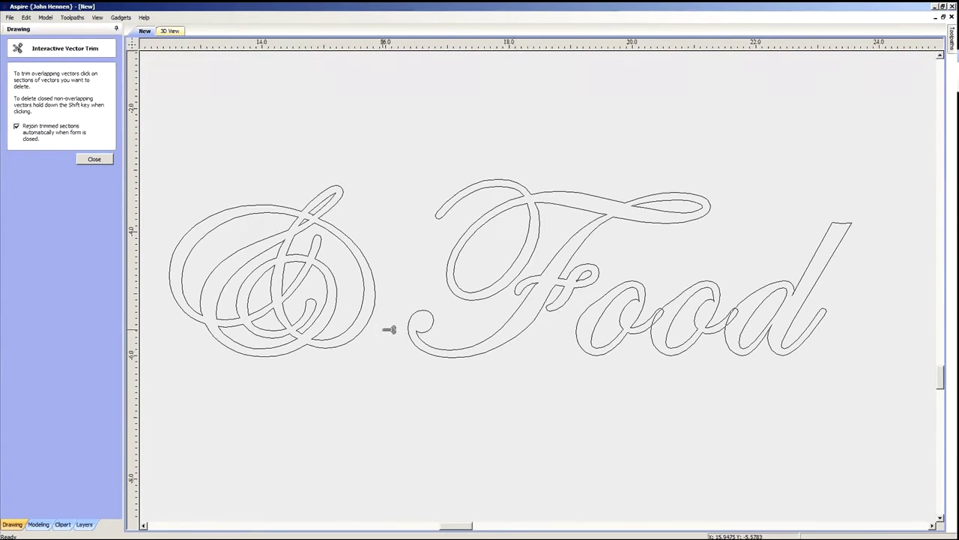
scroll(570, 288, "up", 4)
scroll(612, 283, "up", 5)
left_click(637, 226)
- Try to trim the tiny crossed point at the join just below the F's crossbar curl in Food, and undo the cut
scroll(571, 364, "up", 6)
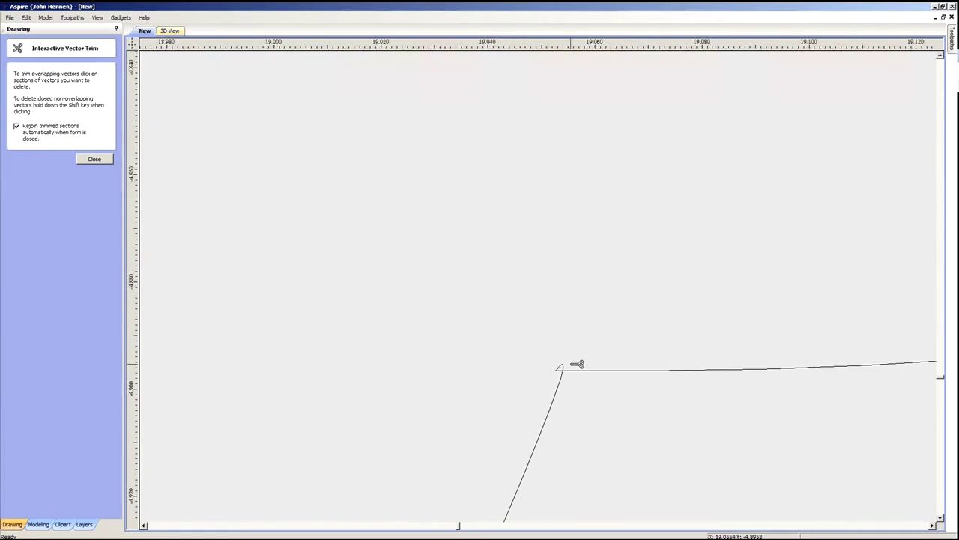
left_click(570, 365)
key("ctrl+z")
scroll(577, 373, "up", 3)
scroll(560, 371, "down", 3)
scroll(575, 374, "up", 4)
scroll(555, 363, "down", 6)
scroll(553, 380, "down", 4)
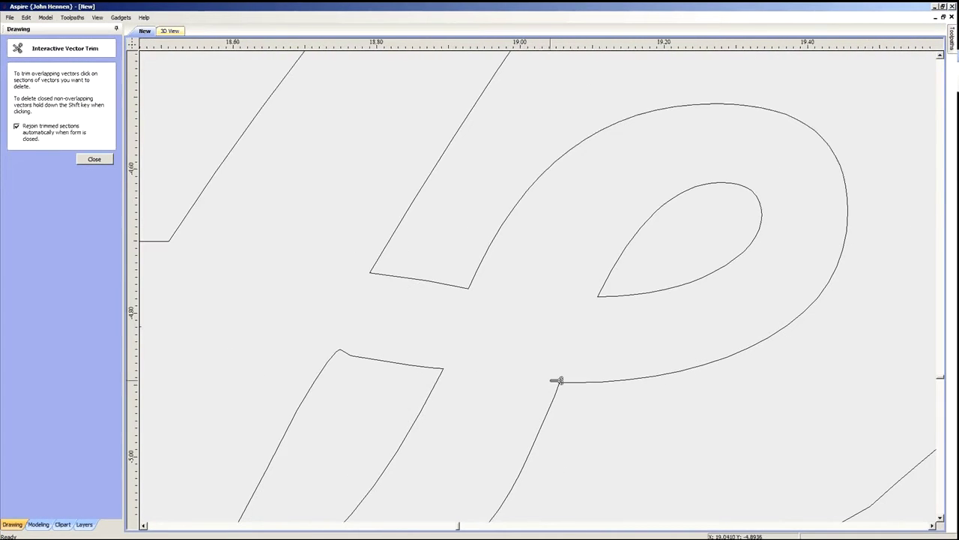
- Examine the stroke crossings, top loop and crossbar tips of the F in Food for remaining overlaps
scroll(559, 370, "down", 5)
scroll(505, 360, "up", 5)
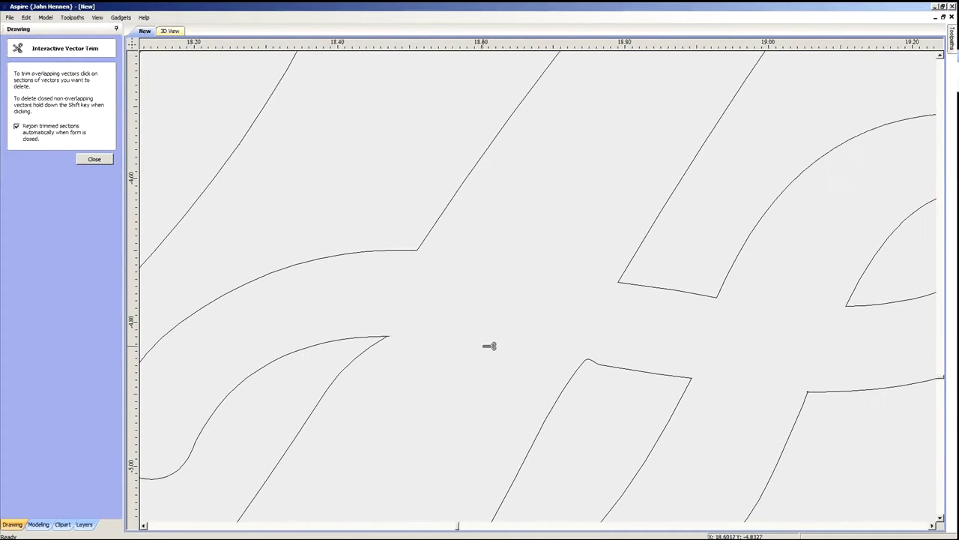
scroll(390, 337, "up", 6)
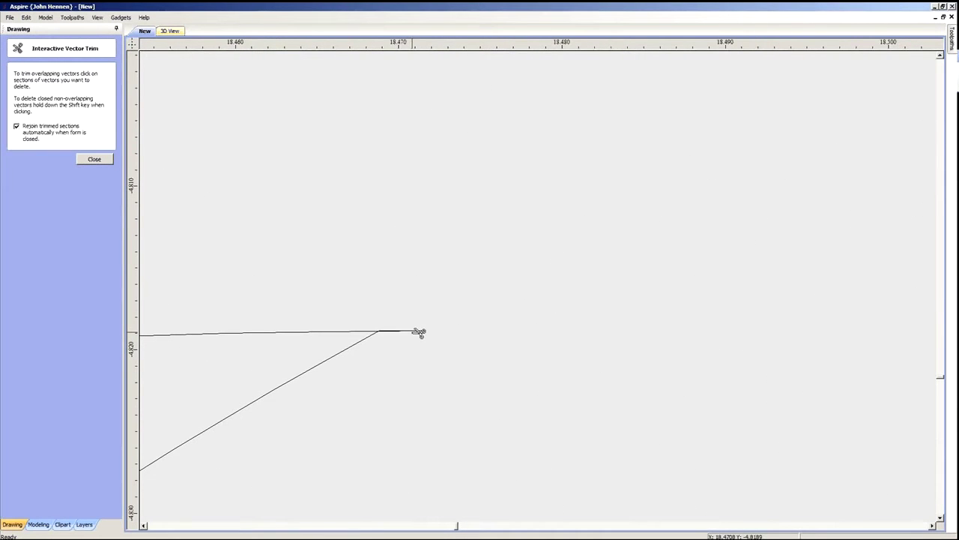
scroll(457, 358, "down", 8)
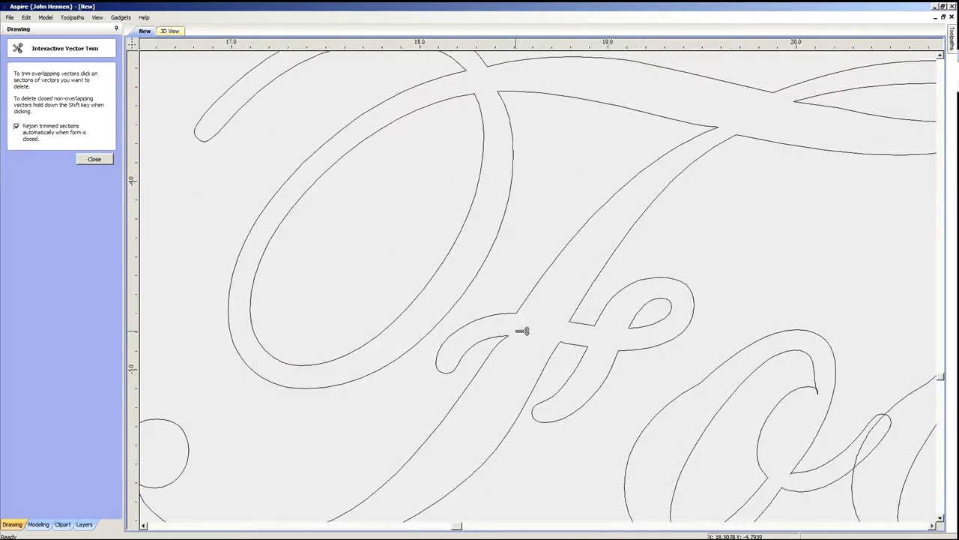
scroll(521, 332, "down", 4)
scroll(505, 208, "up", 5)
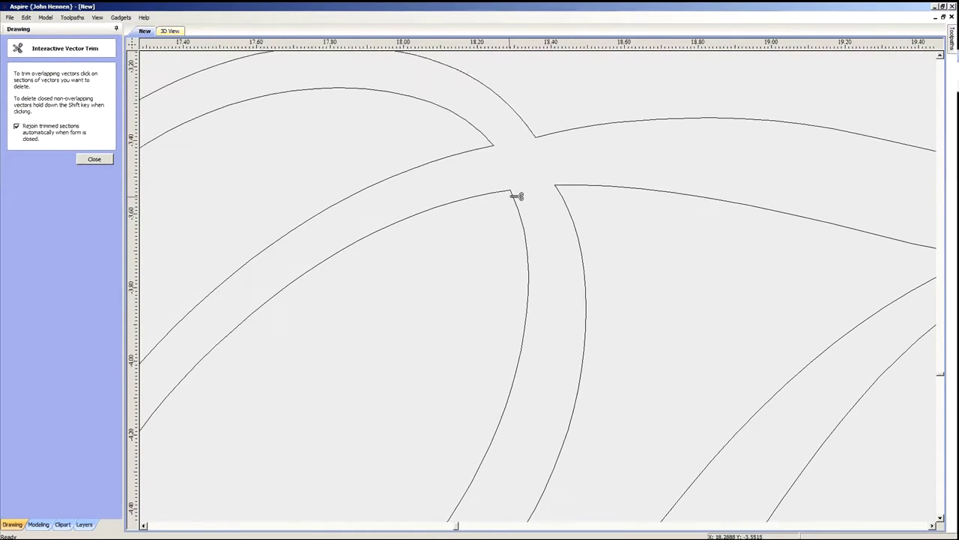
scroll(525, 171, "up", 2)
scroll(419, 248, "down", 6)
scroll(577, 281, "up", 5)
scroll(582, 275, "down", 3)
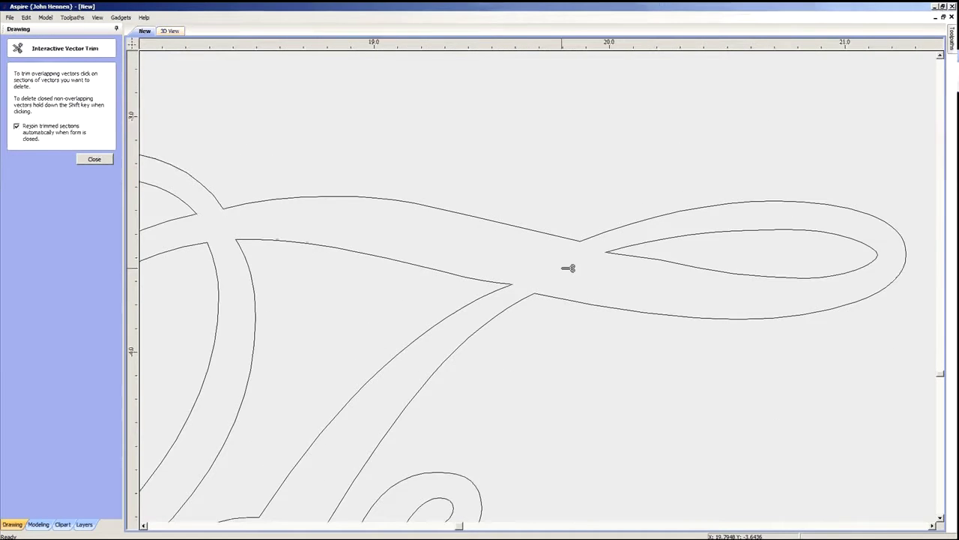
scroll(568, 268, "down", 3)
scroll(563, 427, "up", 4)
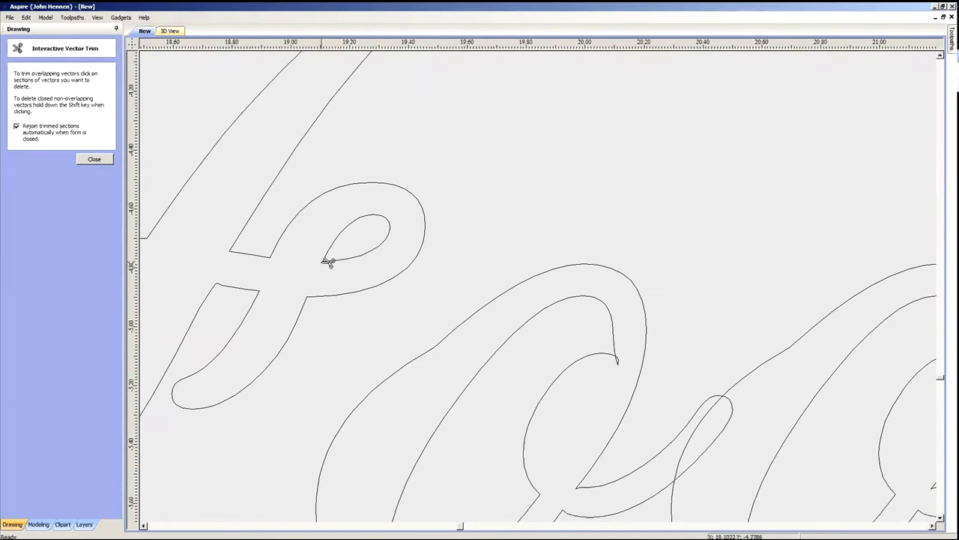
scroll(619, 375, "up", 4)
- Trim the crossed inner tip of Food's first o and the overlap where its exit stroke runs into the second o
scroll(607, 330, "down", 5)
scroll(573, 408, "up", 10)
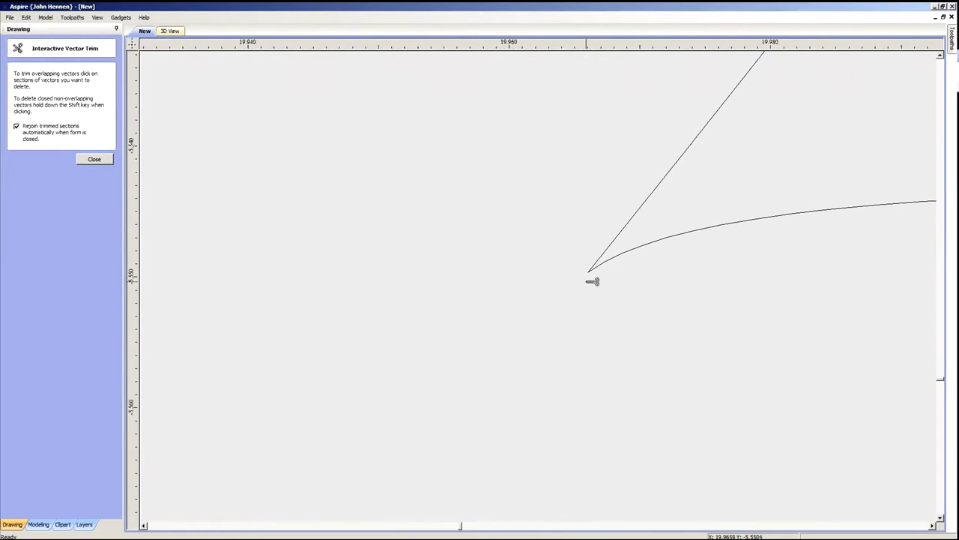
scroll(597, 293, "down", 8)
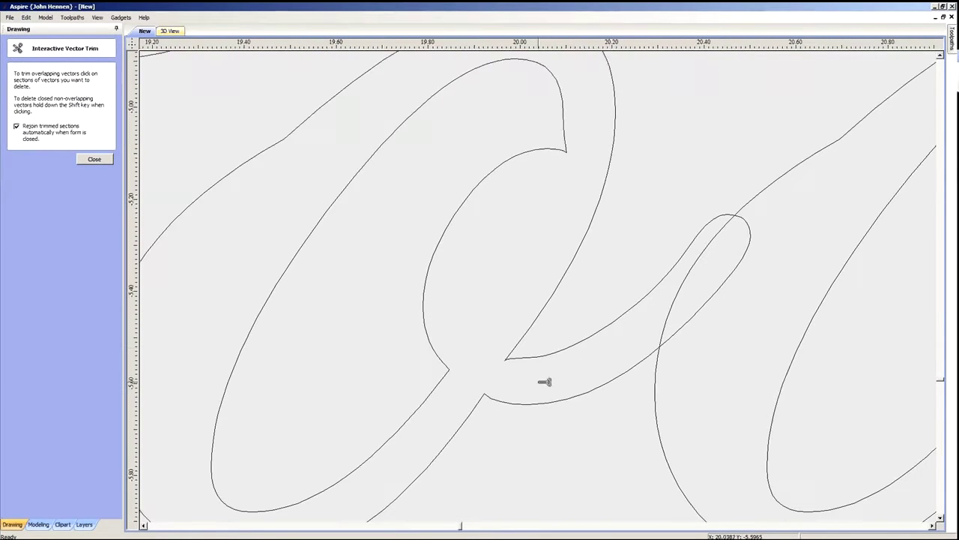
scroll(739, 285, "up", 3)
scroll(736, 293, "down", 5)
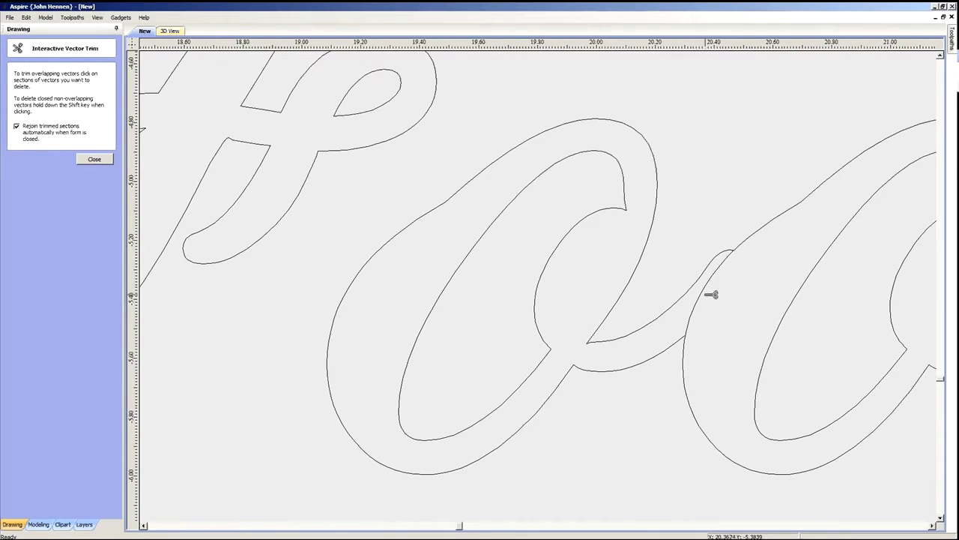
scroll(599, 293, "down", 4)
- Trim the crossed inner tip of Food's second o and the overlapping sections where its exit stroke runs into the d
scroll(632, 278, "up", 3)
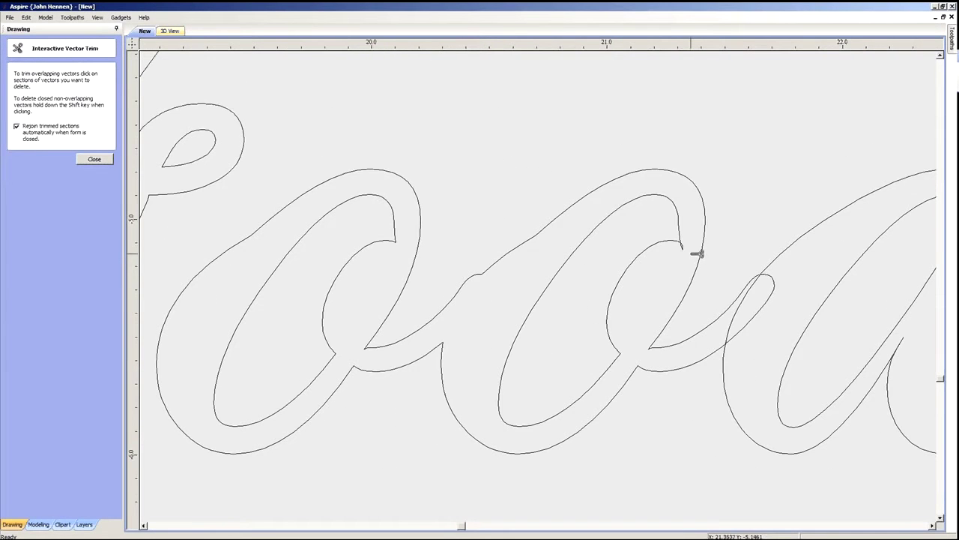
left_click(683, 248)
left_click(741, 318)
left_click(756, 320)
scroll(595, 312, "down", 3)
scroll(667, 320, "up", 3)
scroll(697, 336, "up", 3)
scroll(577, 372, "down", 3)
scroll(650, 351, "down", 3)
scroll(574, 322, "down", 2)
- Close the trim tool and node-edit the corner just below the F's crossbar curl, moving its curve handle so the lines no longer cross
scroll(524, 309, "up", 5)
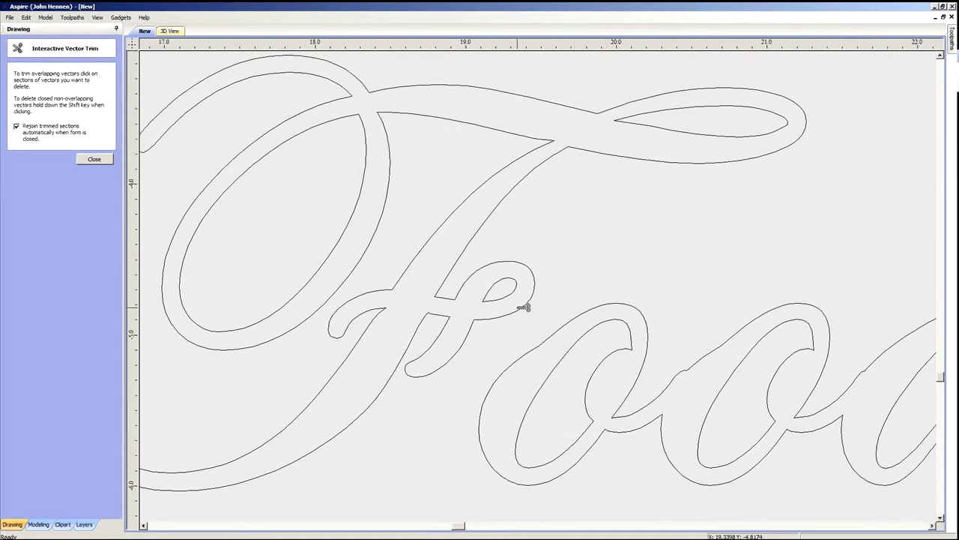
scroll(478, 313, "up", 4)
scroll(488, 379, "down", 1)
scroll(473, 387, "up", 4)
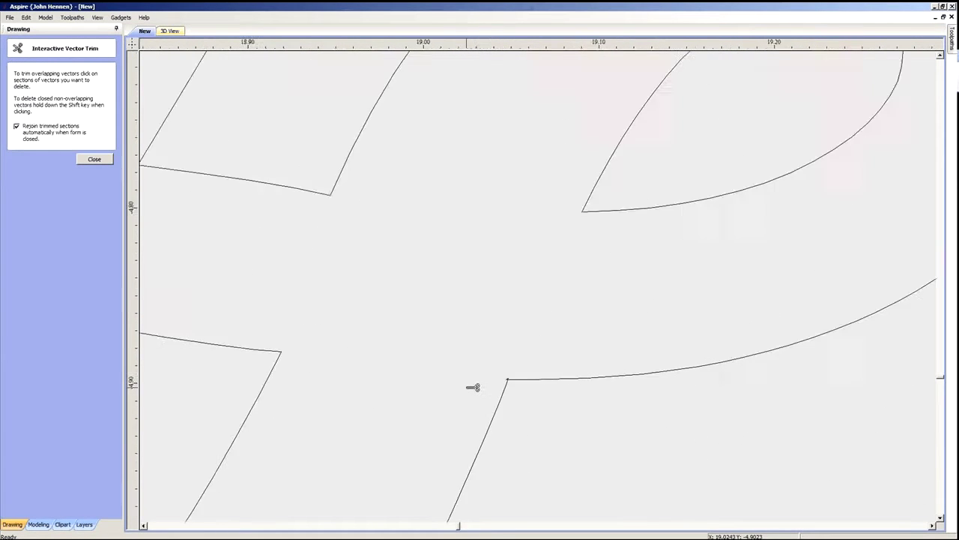
left_click(103, 160)
scroll(567, 368, "up", 3)
left_click(583, 369)
double_click(585, 371)
scroll(584, 367, "up", 1)
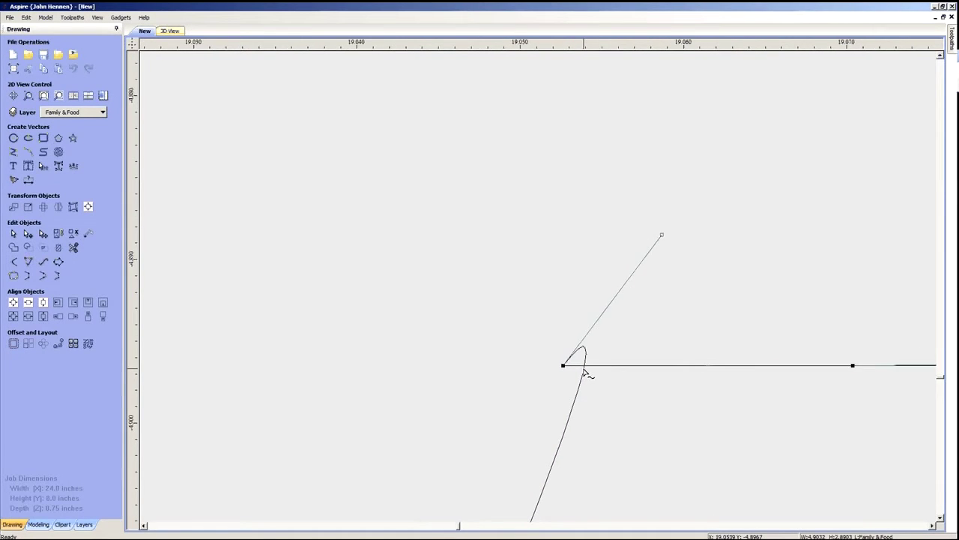
scroll(622, 314, "down", 4)
scroll(623, 329, "up", 1)
left_click(632, 269)
left_click_drag(606, 321, 610, 364)
scroll(610, 356, "down", 5)
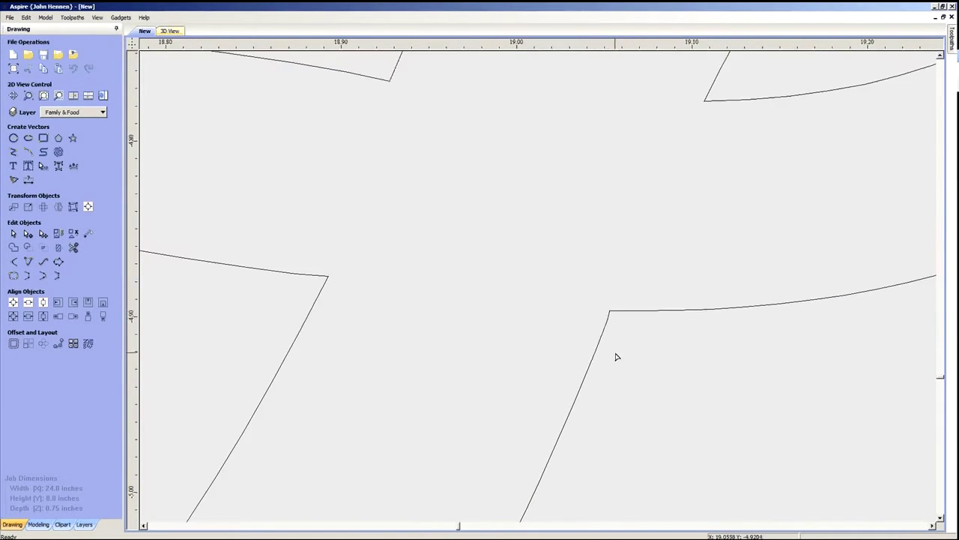
scroll(608, 343, "up", 3)
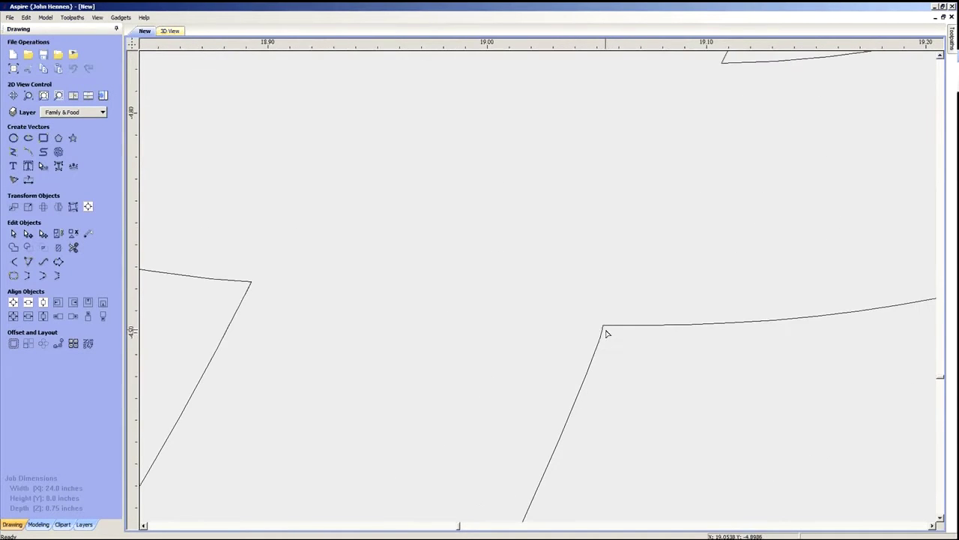
scroll(604, 330, "down", 5)
- Open the Family outline for node editing and delete the two extra nodes at the bump on the upper line joining the a and m
scroll(517, 326, "down", 6)
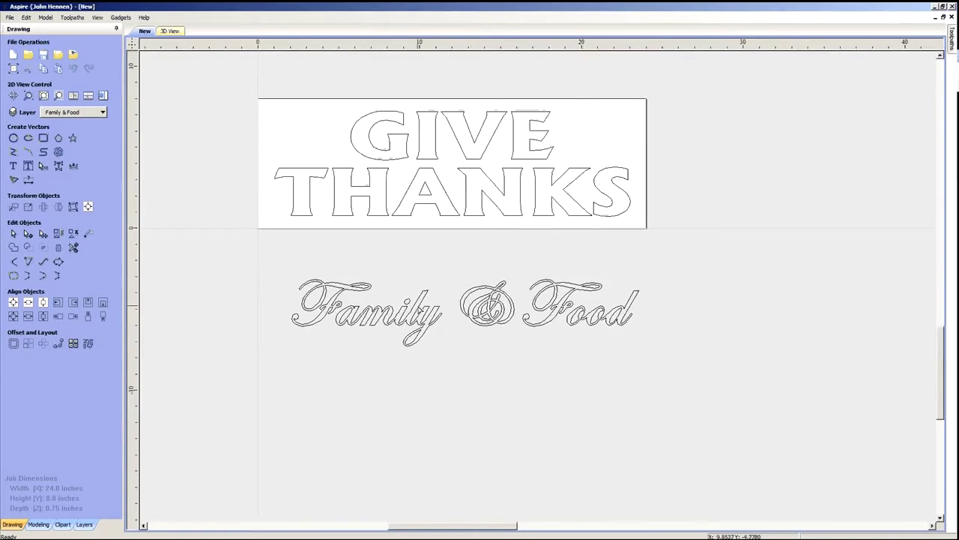
scroll(399, 311, "up", 2)
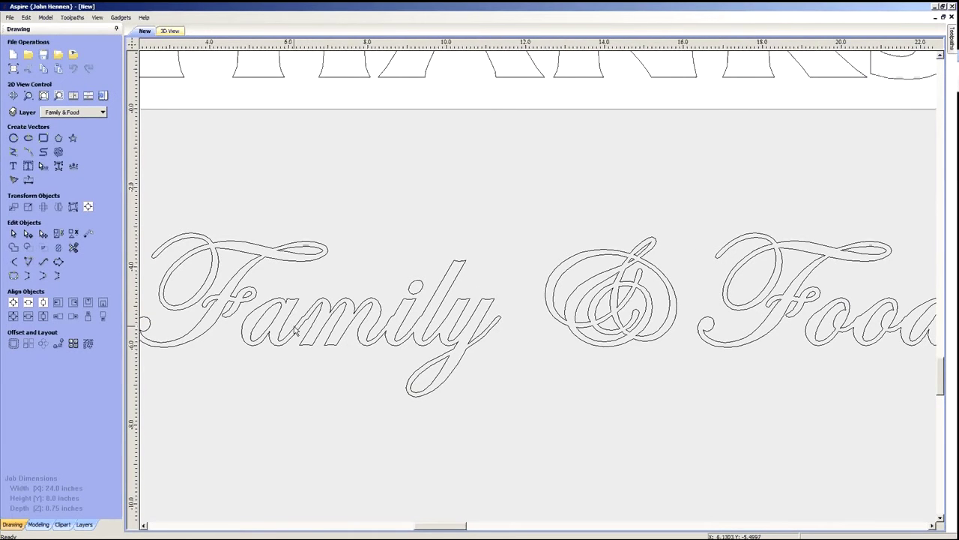
scroll(295, 330, "up", 5)
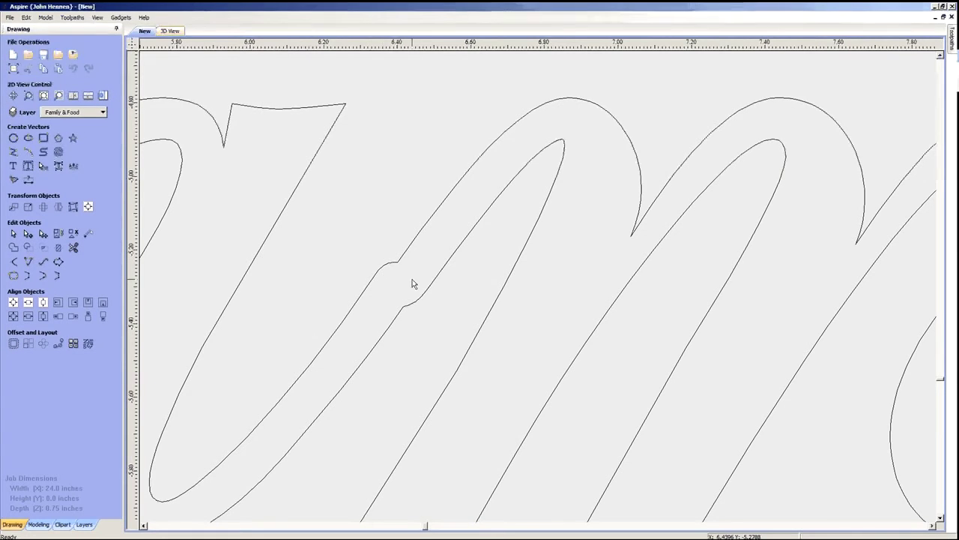
scroll(439, 290, "down", 2)
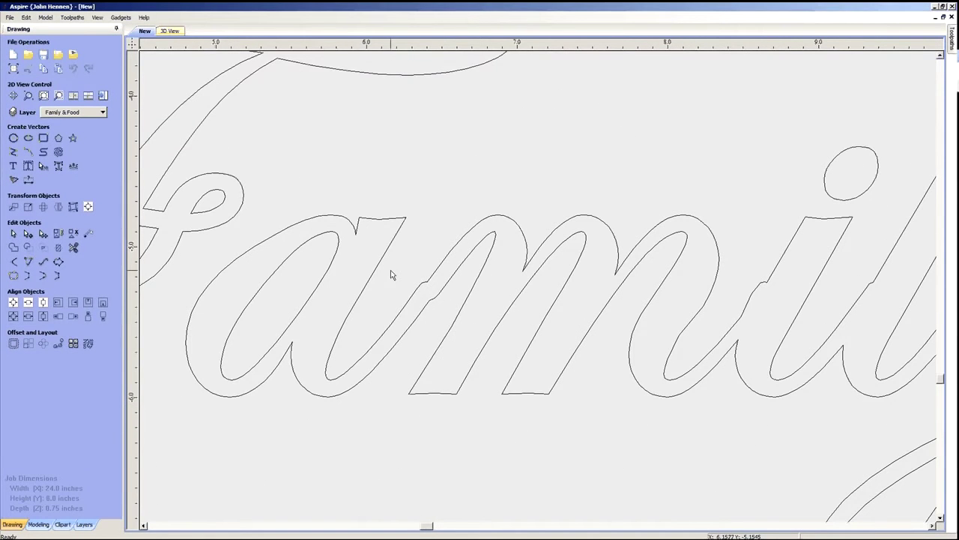
scroll(426, 303, "down", 2)
scroll(445, 301, "up", 2)
left_click(446, 303)
key("n")
scroll(444, 306, "up", 3)
scroll(442, 309, "down", 3)
scroll(446, 304, "up", 3)
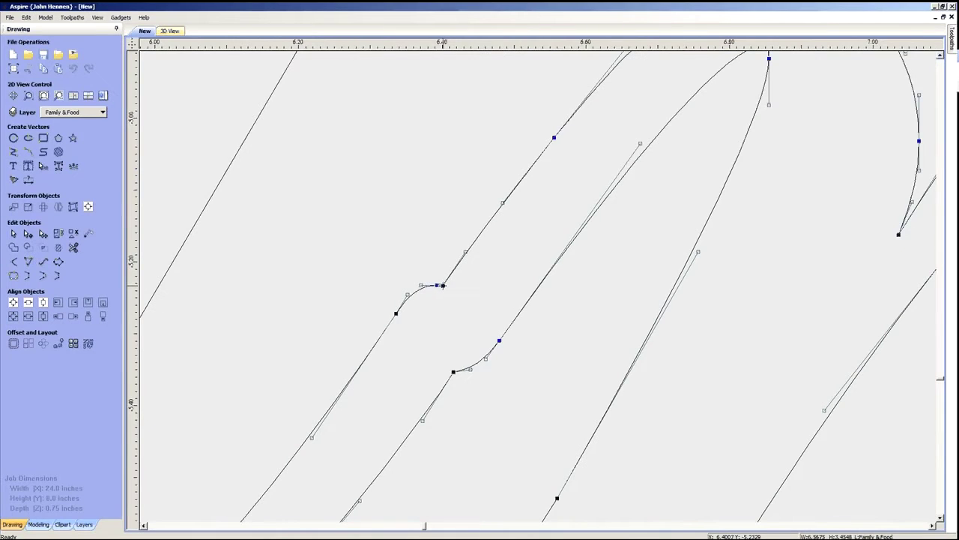
right_click(443, 286)
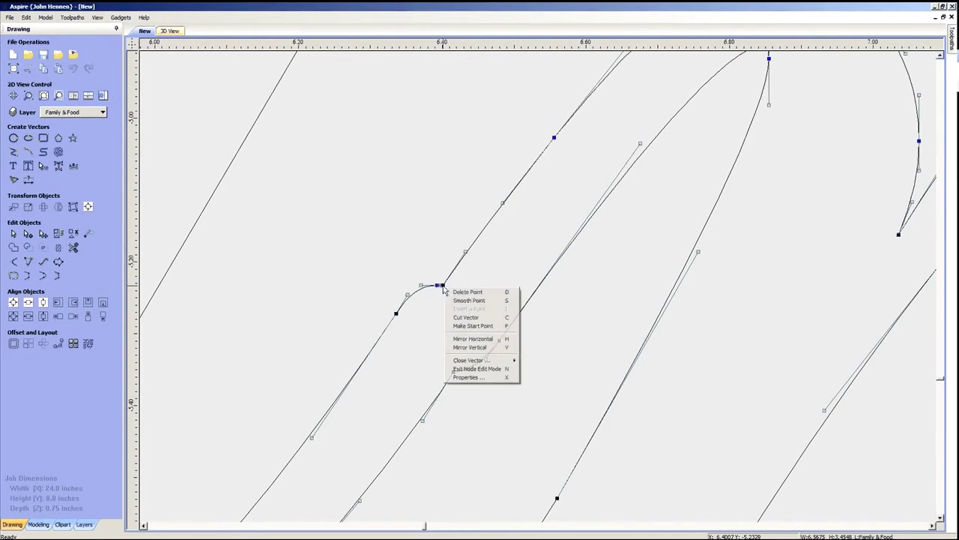
left_click(481, 300)
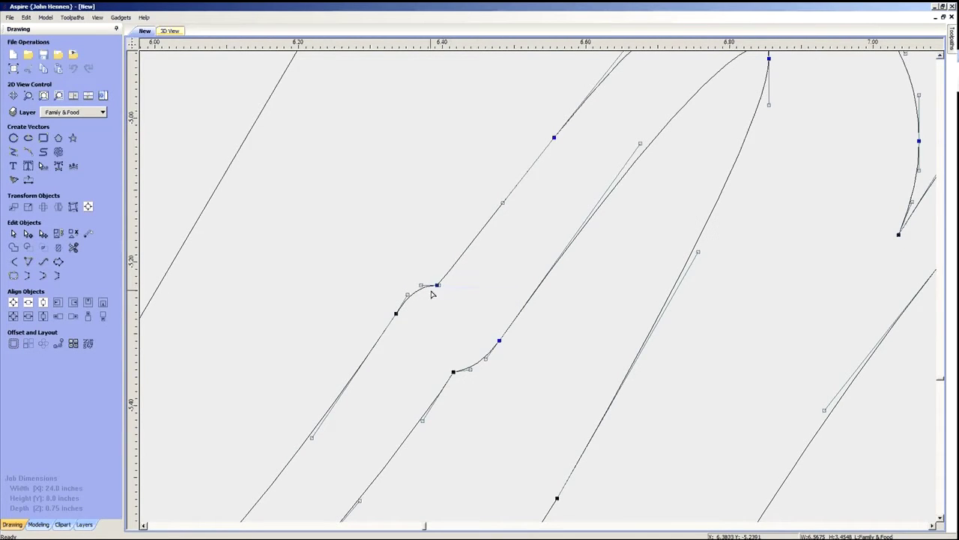
key("Delete")
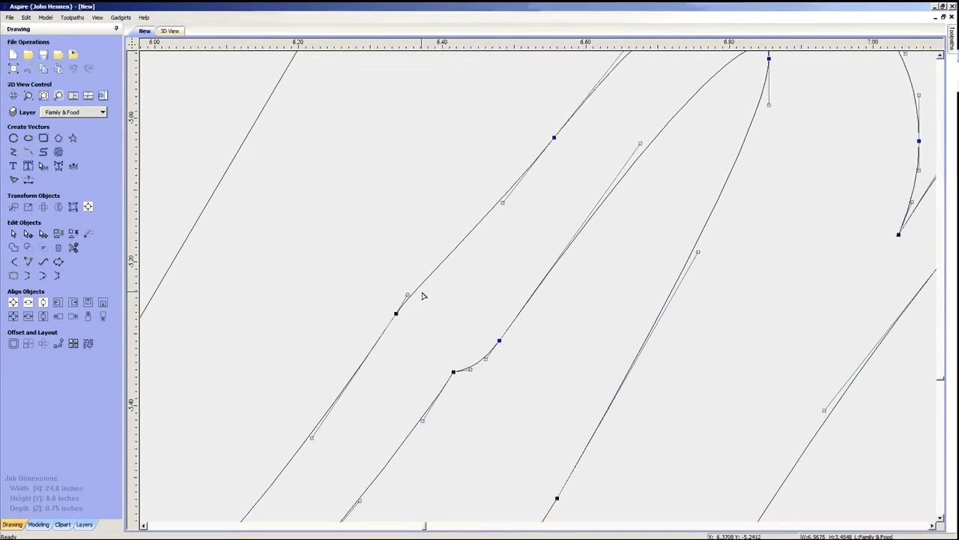
- Delete the node forming the bump on the lower line of the a-to-m join in Family
scroll(423, 295, "down", 2)
scroll(406, 272, "up", 2)
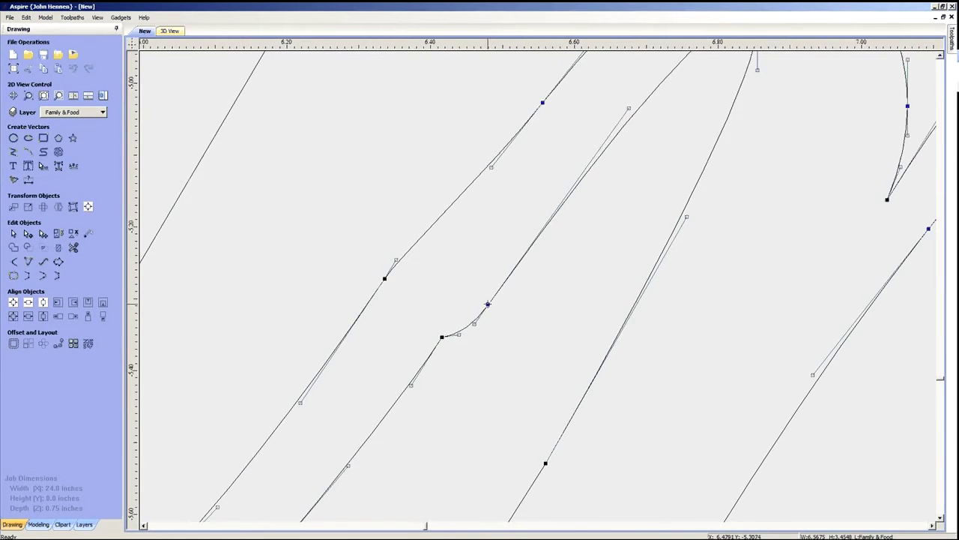
key("Delete")
scroll(450, 330, "down", 2)
scroll(443, 324, "up", 2)
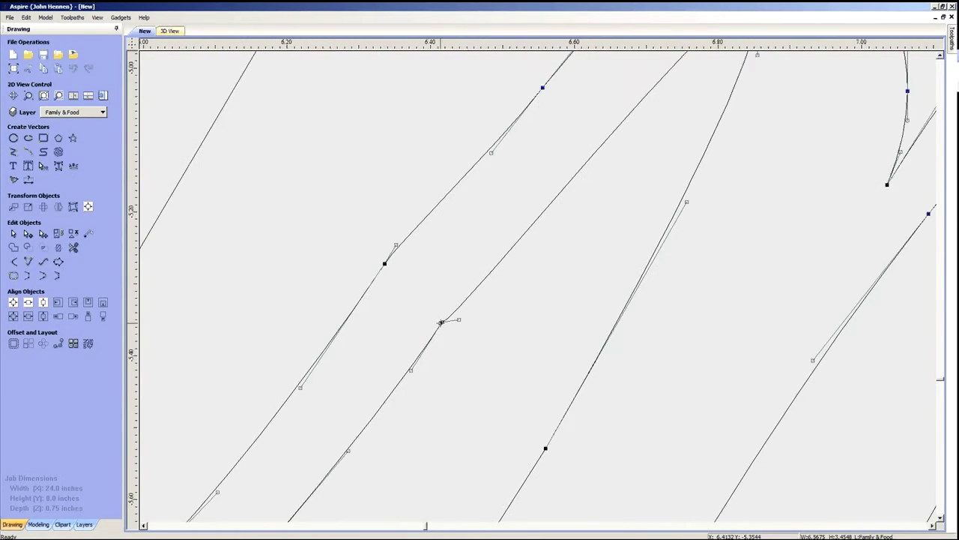
- Smooth the remaining node on each side of the a-to-m join and align the lower node's curve handles with the stroke
right_click(442, 321)
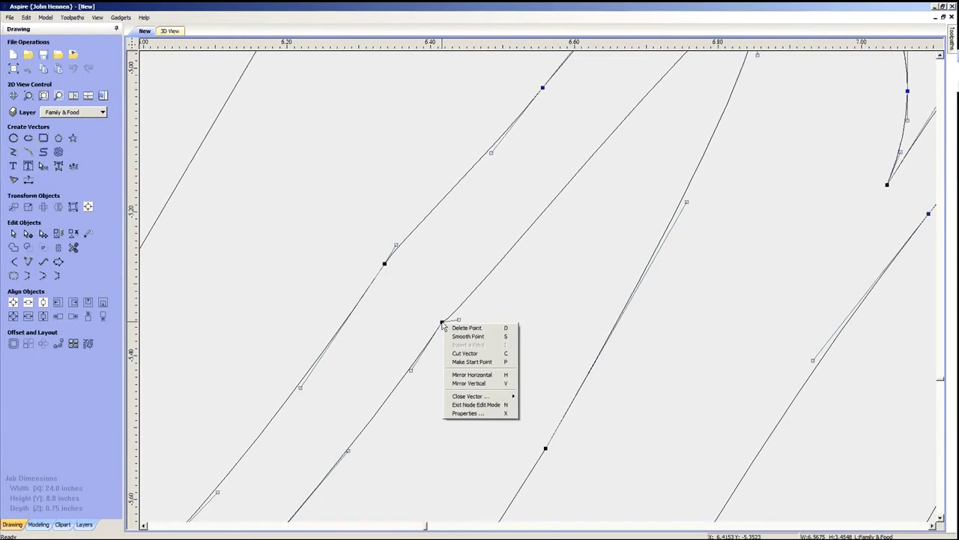
left_click(502, 336)
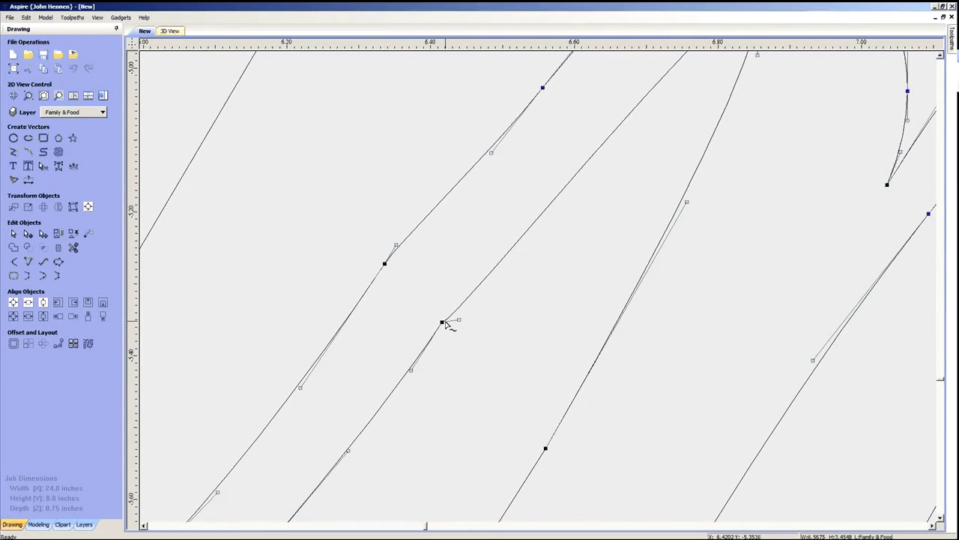
left_click(441, 322)
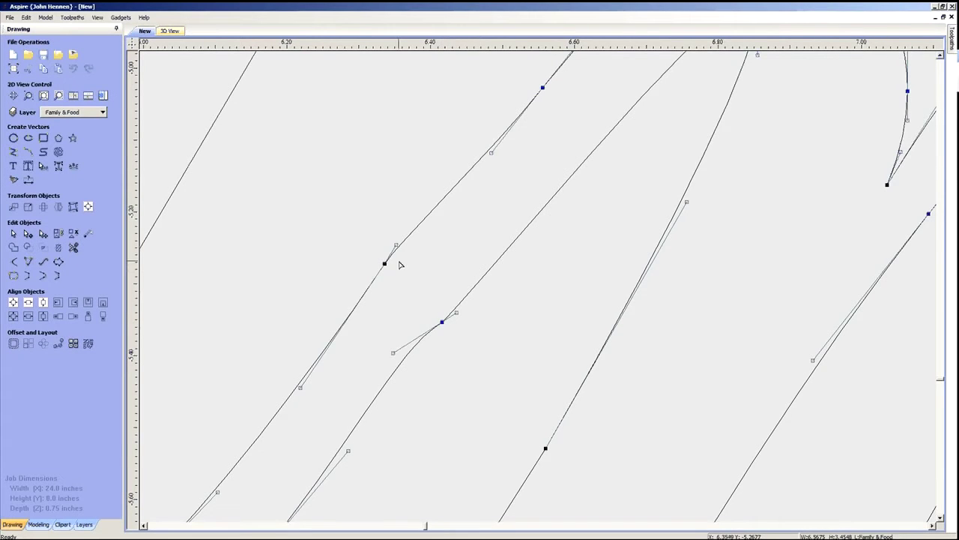
left_click(384, 264)
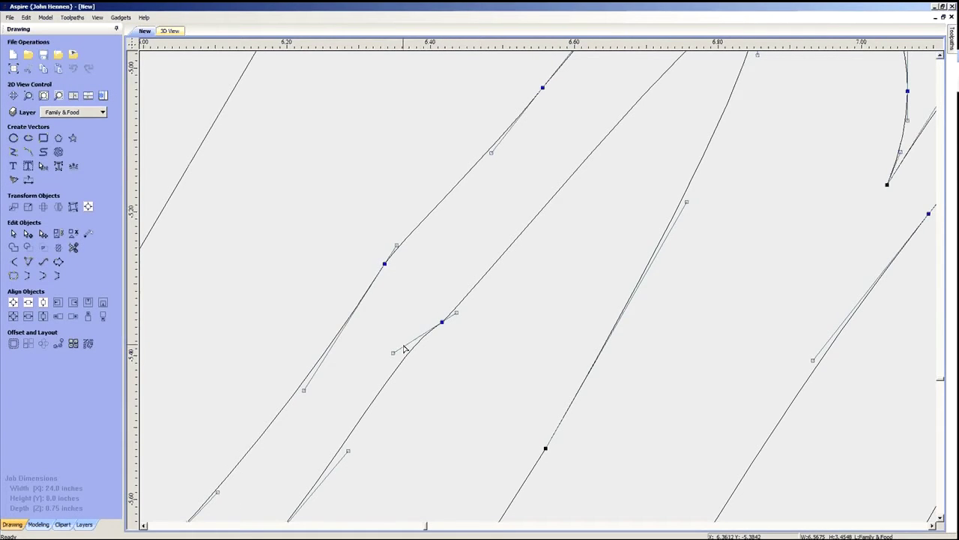
left_click_drag(393, 351, 401, 362)
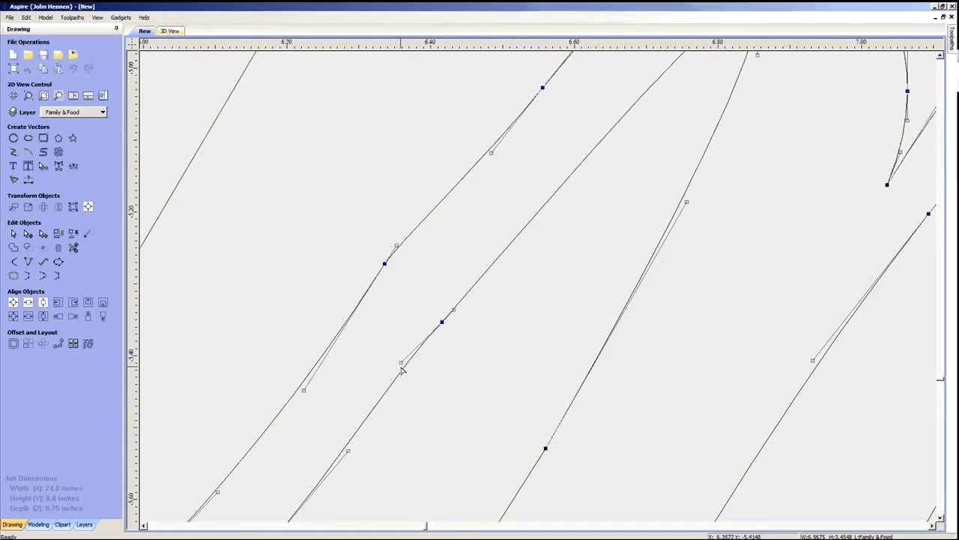
left_click_drag(455, 310, 472, 286)
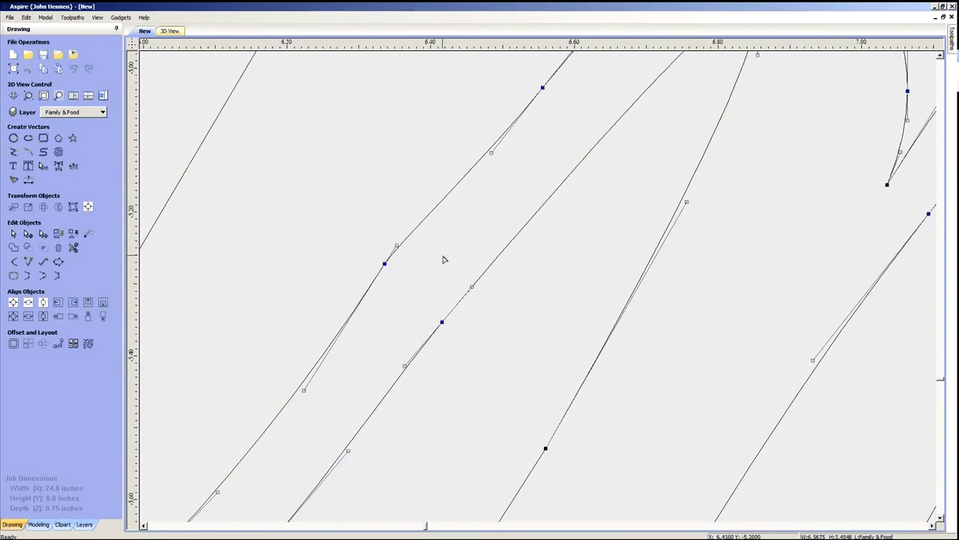
- Delete the remaining node at the bend on the upper line joining the a and m, and leave node editing
scroll(450, 263, "down", 5)
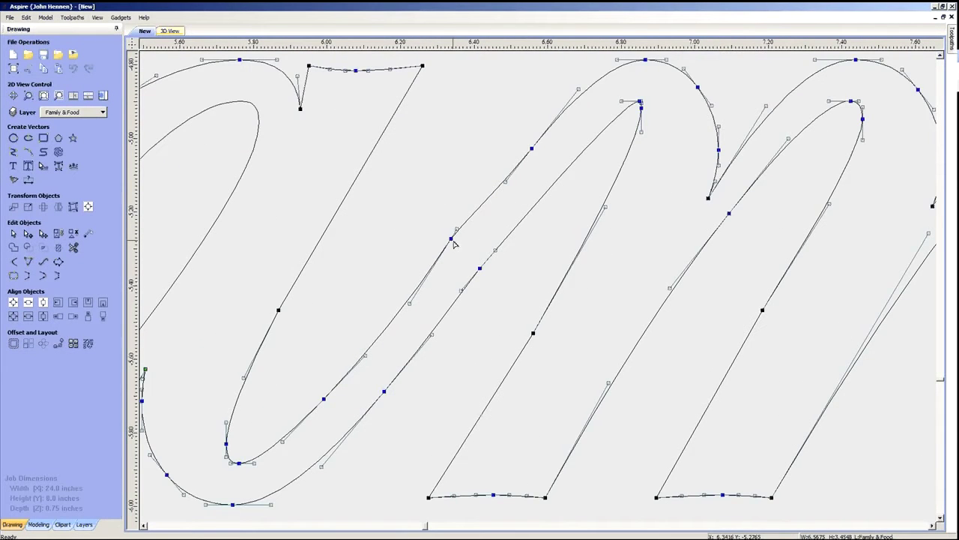
key("d")
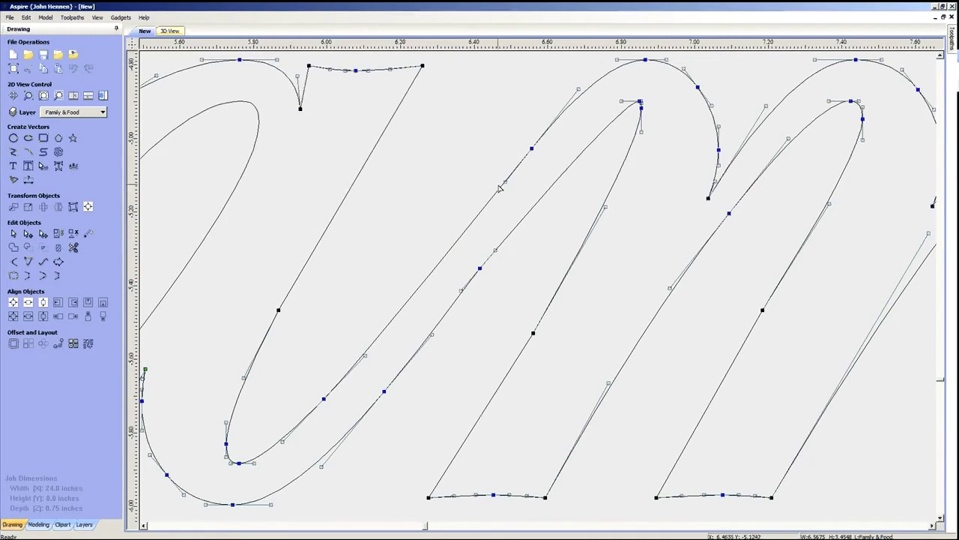
scroll(408, 305, "down", 3)
key("Escape")
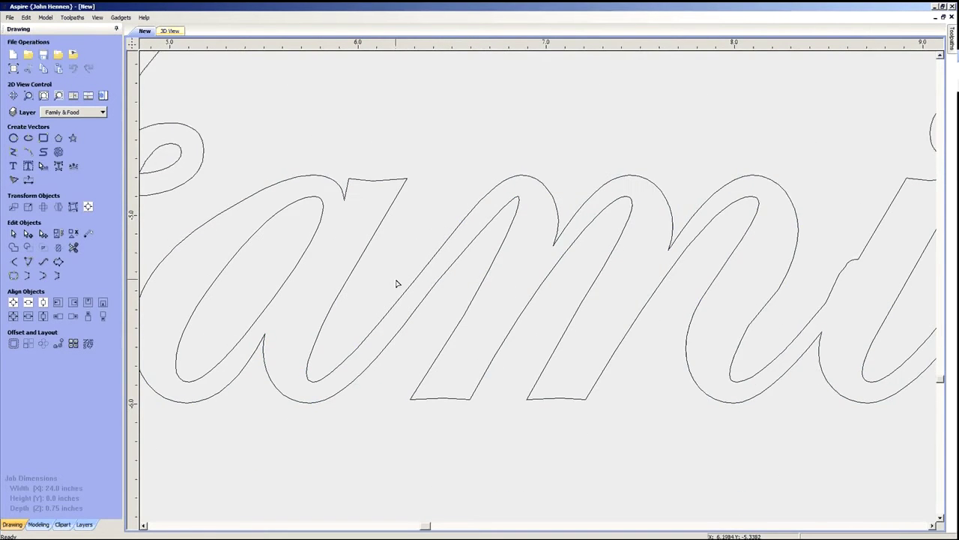
scroll(398, 283, "down", 3)
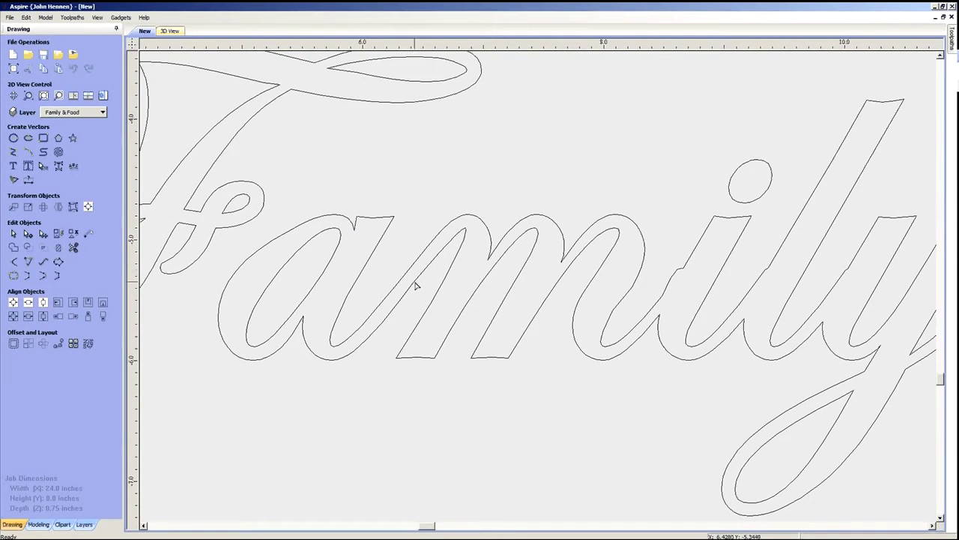
scroll(527, 322, "down", 2)
- Open the Family outline for node editing and delete the extra nodes forming the bump where the m joins the i
scroll(660, 311, "up", 6)
left_click(622, 258)
scroll(542, 280, "up", 4)
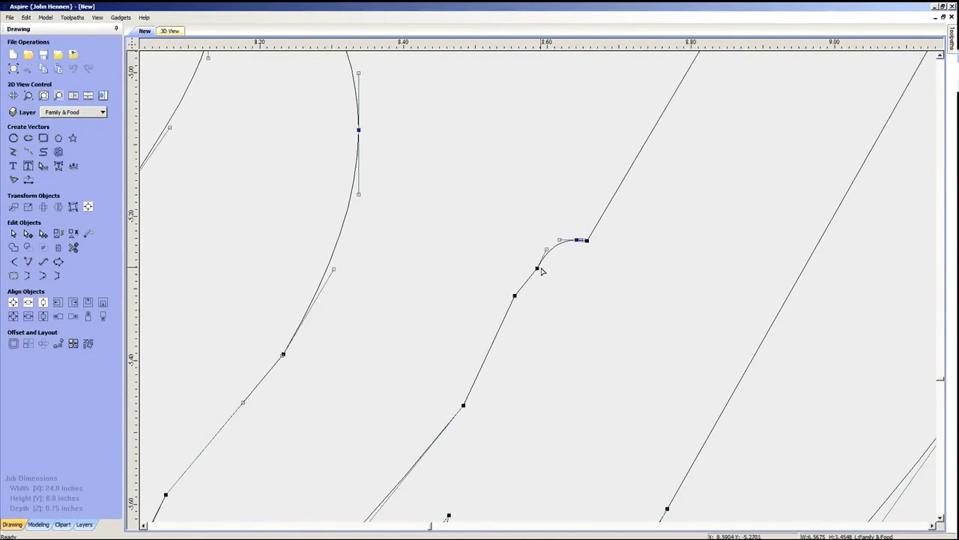
left_click_drag(576, 238, 584, 241)
left_click_drag(537, 267, 521, 293)
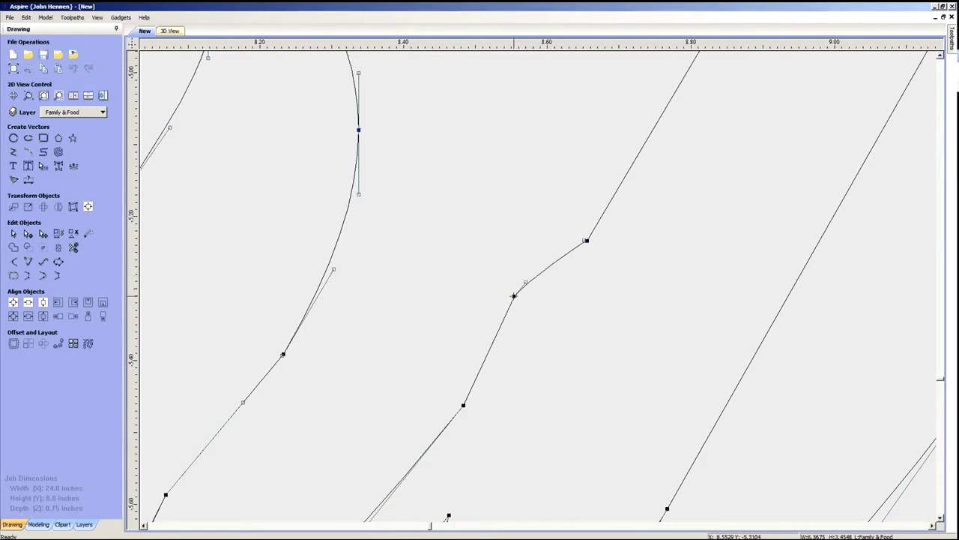
scroll(533, 274, "down", 3)
scroll(510, 321, "up", 2)
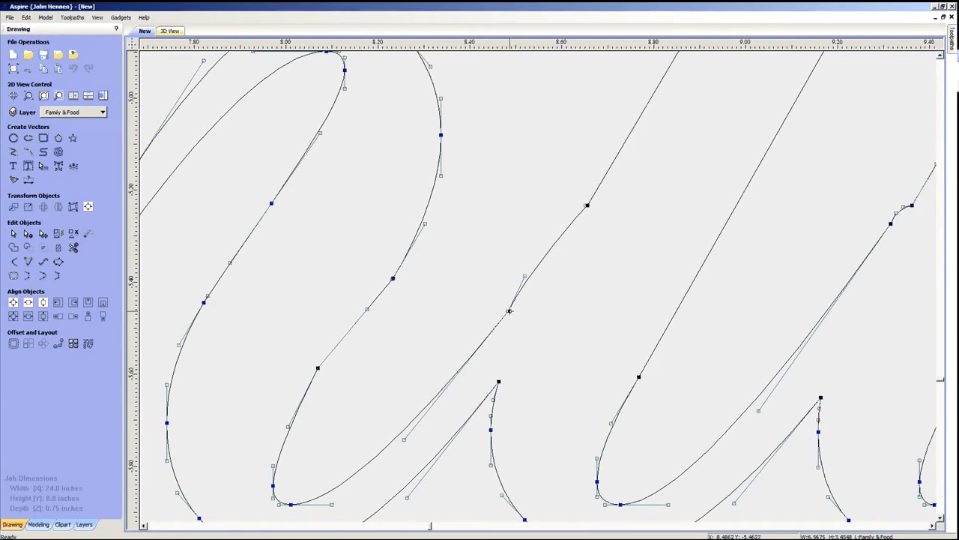
- Align the curve handle of the lower m-to-i join node with the stroke, smooth that node, and leave node editing
left_click(524, 275)
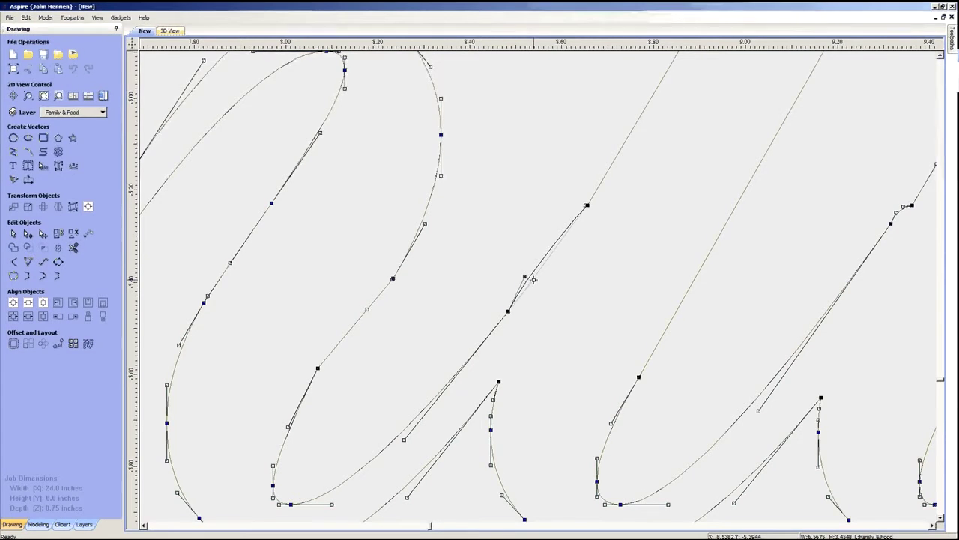
left_click_drag(534, 280, 533, 279)
double_click(586, 205)
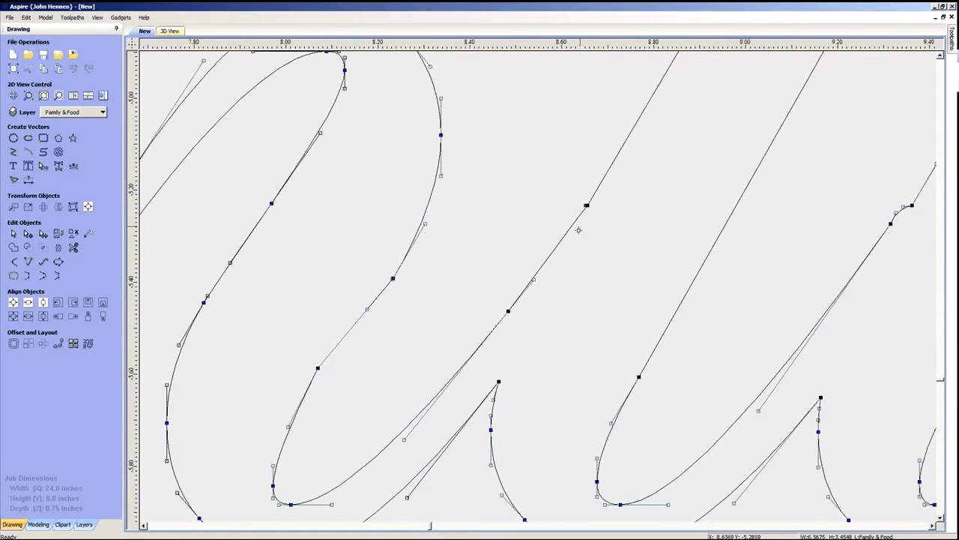
left_click(507, 255)
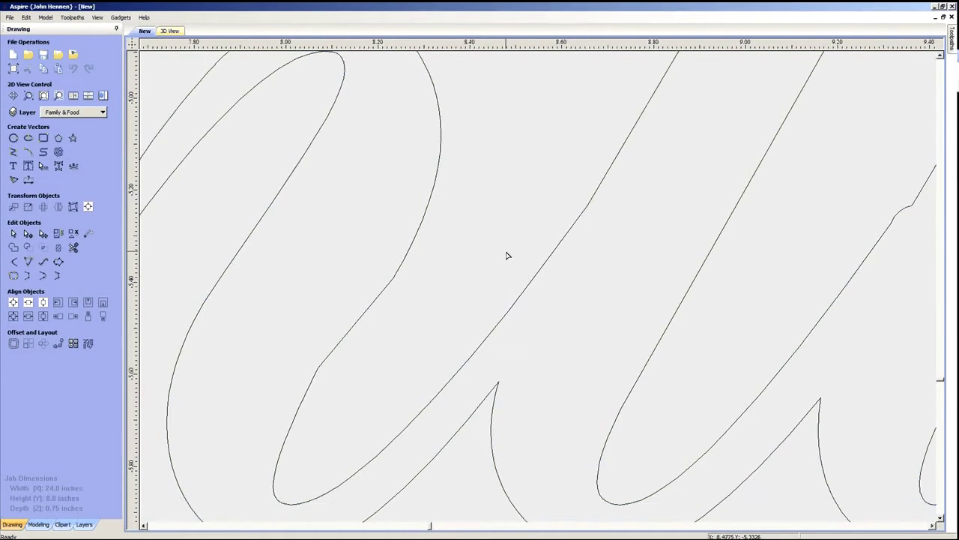
scroll(512, 277, "down", 3)
scroll(510, 279, "down", 3)
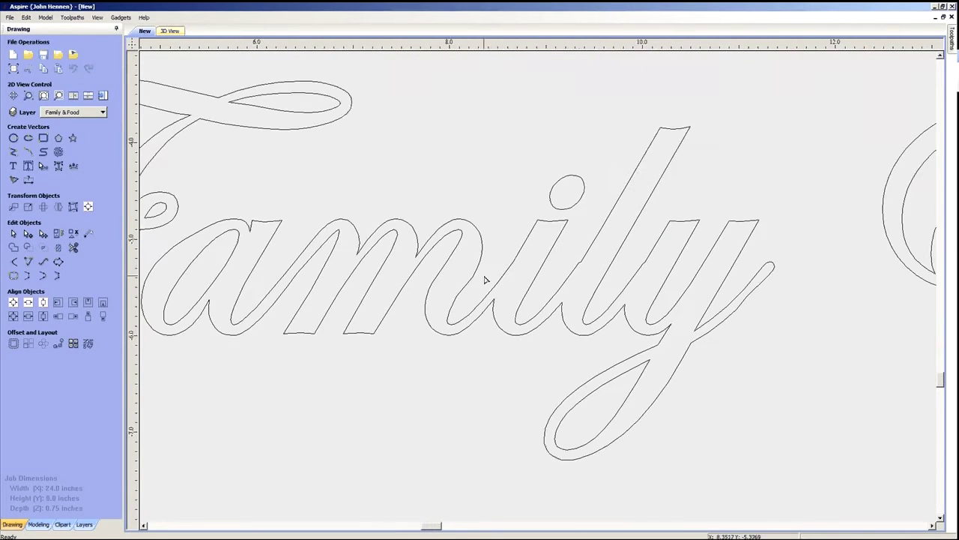
- Open the Family outline for node editing and delete the lower node of the bump where the i joins the l
scroll(585, 266, "up", 4)
left_click(557, 267)
scroll(557, 268, "up", 2)
left_click(540, 282)
key("Delete")
scroll(536, 300, "down", 2)
scroll(537, 319, "up", 2)
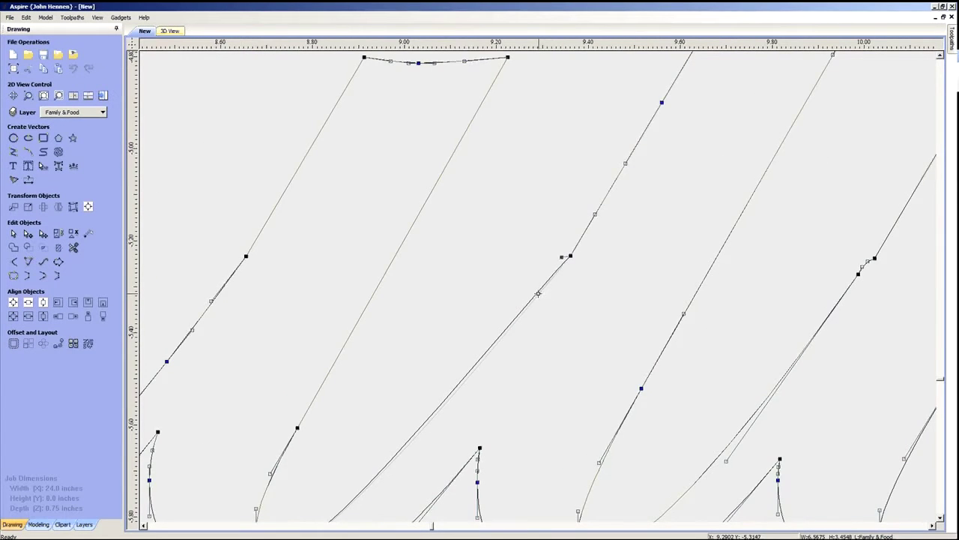
- Smooth the remaining node at the i-to-l join so its curve handles follow the stroke, and leave node editing
scroll(535, 296, "down", 2)
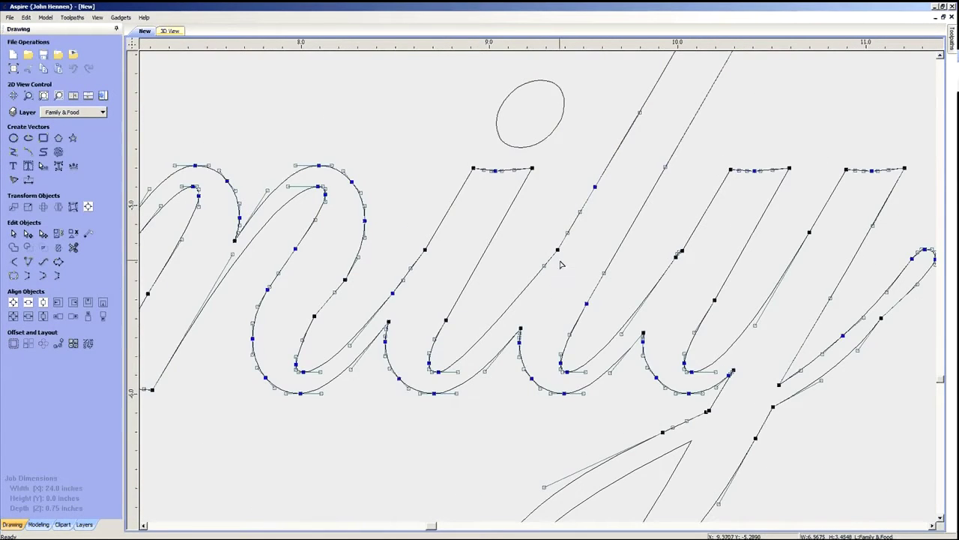
scroll(561, 256, "up", 4)
left_click(520, 239)
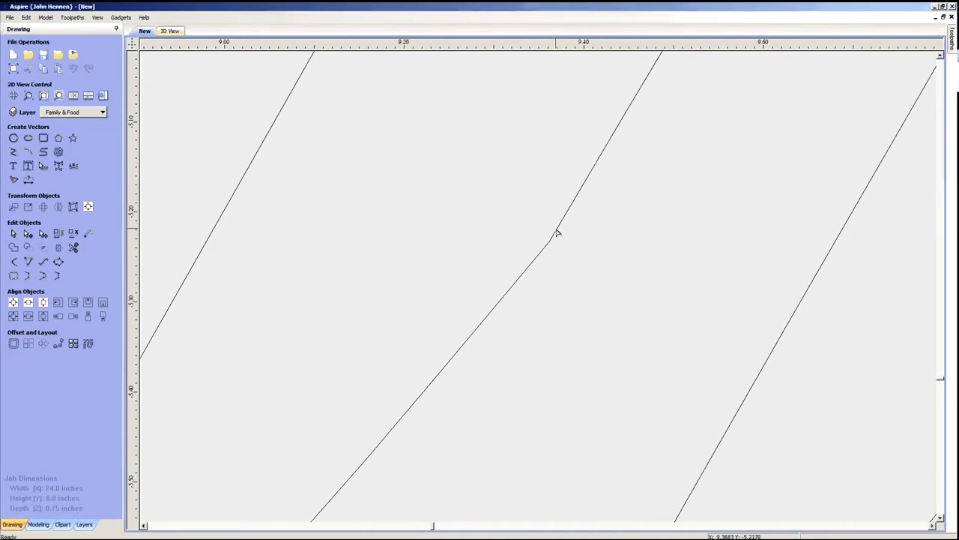
left_click(549, 243)
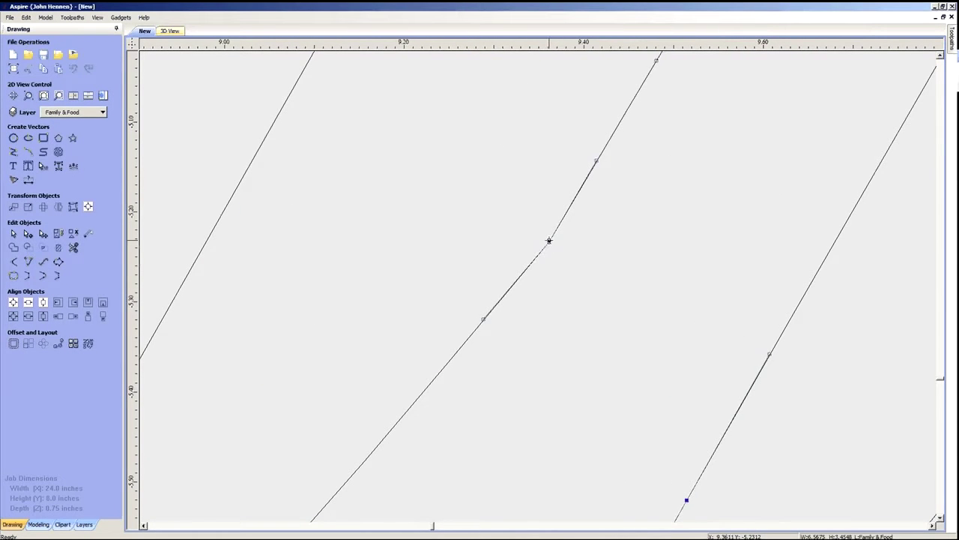
scroll(548, 252, "down", 4)
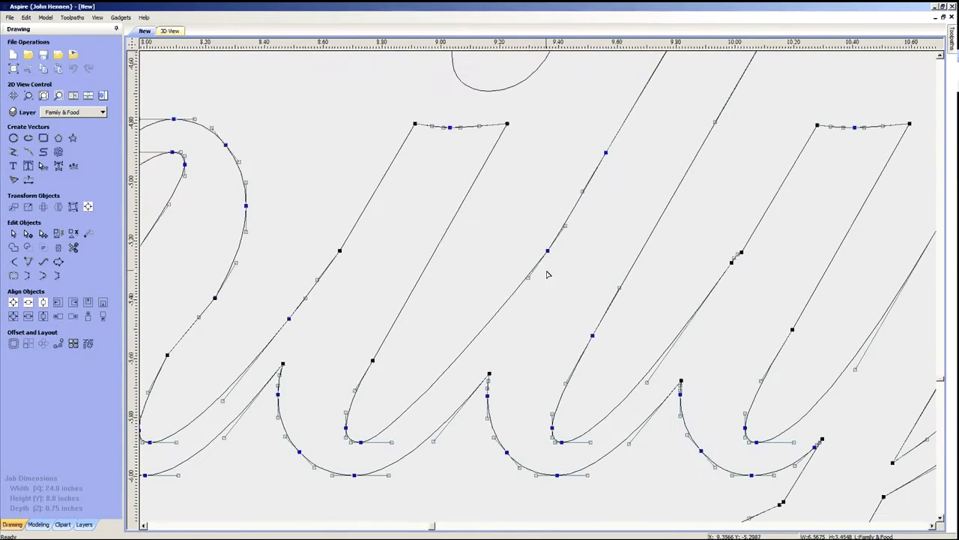
left_click(499, 279)
scroll(502, 254, "down", 3)
- Open the Family outline for node editing and delete the lower node of the bump where the l joins the y
scroll(605, 265, "up", 2)
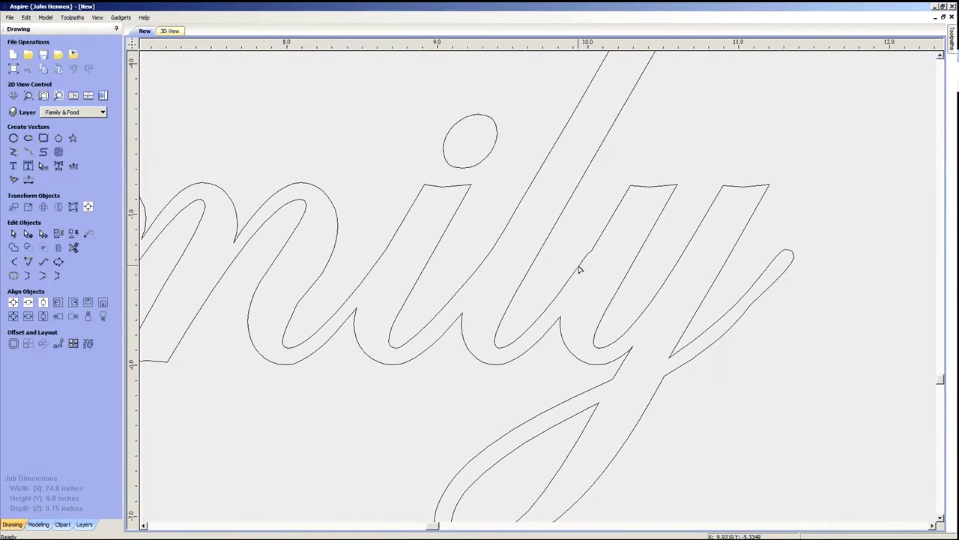
scroll(604, 263, "up", 1)
scroll(586, 254, "up", 2)
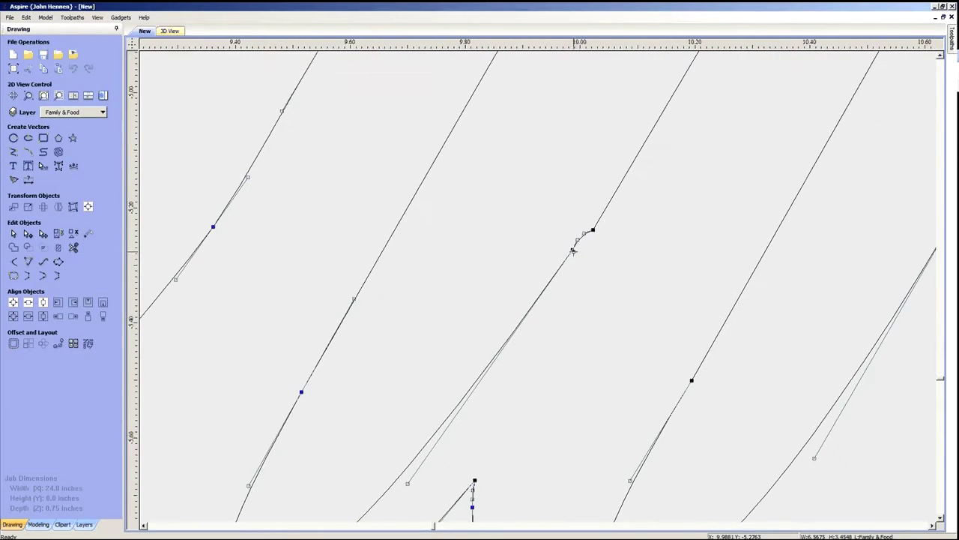
left_click(573, 251)
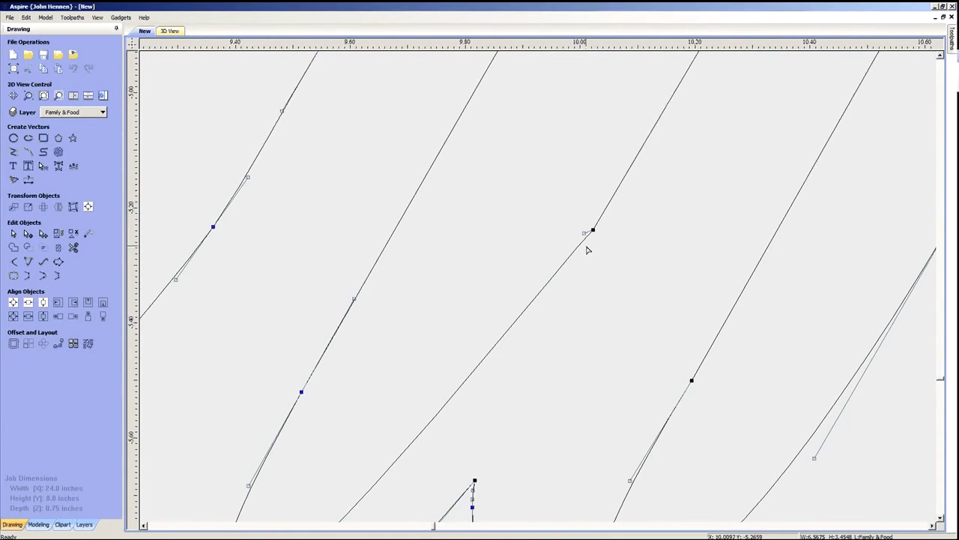
scroll(591, 244, "down", 1)
- Smooth the remaining node at the l-to-y join, align its upper curve handle with the stroke, and leave node editing
left_click_drag(592, 233, 643, 190)
scroll(614, 236, "down", 2)
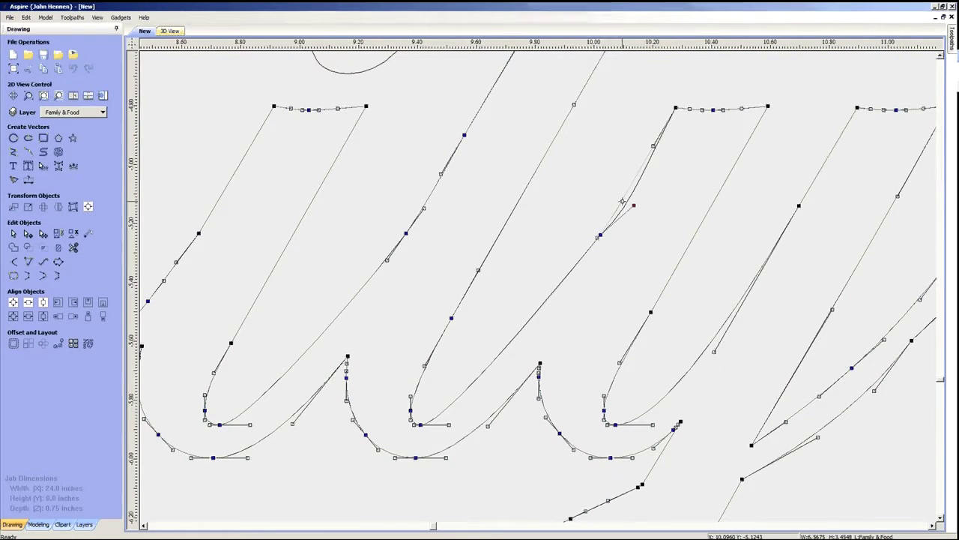
key("ctrl+z")
left_click(576, 233)
left_click(578, 267)
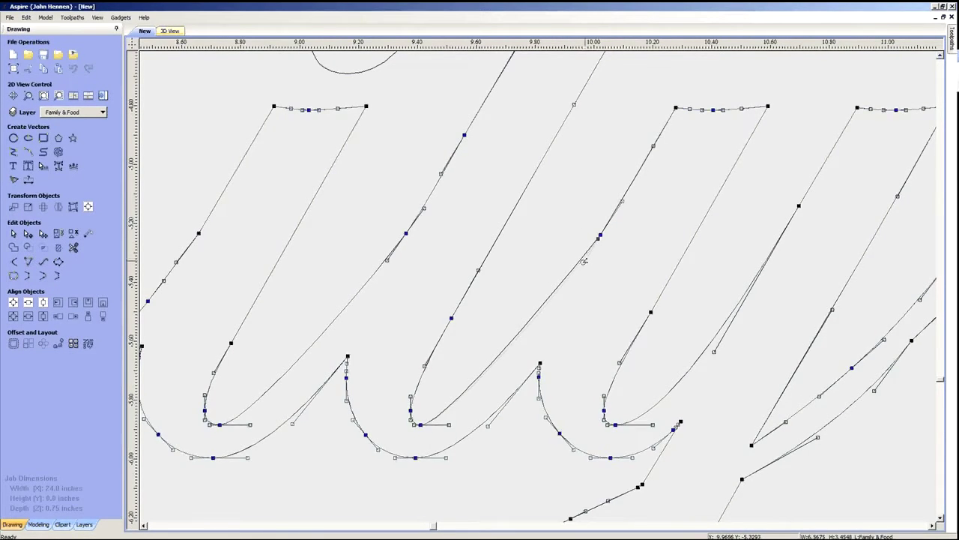
scroll(528, 329, "down", 3)
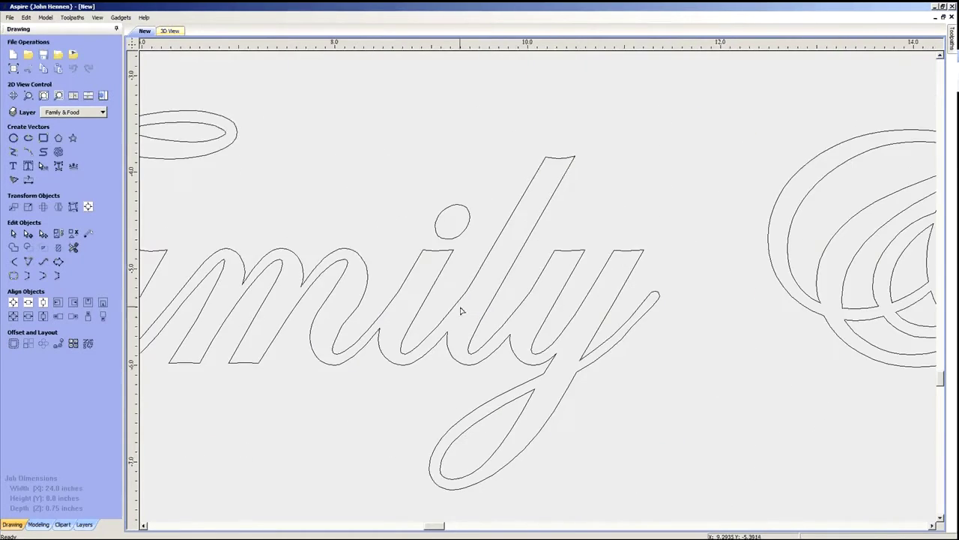
- Open the lowercase letters of Food for node editing and delete the lower node of the bump joining the two o's
scroll(528, 330, "down", 3)
scroll(477, 316, "down", 1)
scroll(680, 298, "up", 3)
scroll(472, 314, "down", 4)
scroll(693, 340, "up", 4)
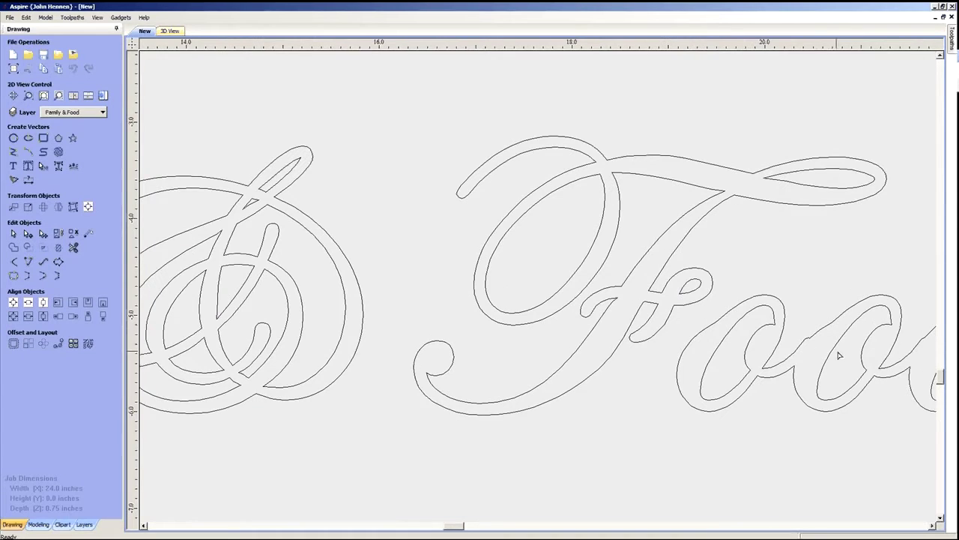
scroll(552, 328, "down", 3)
scroll(733, 347, "up", 3)
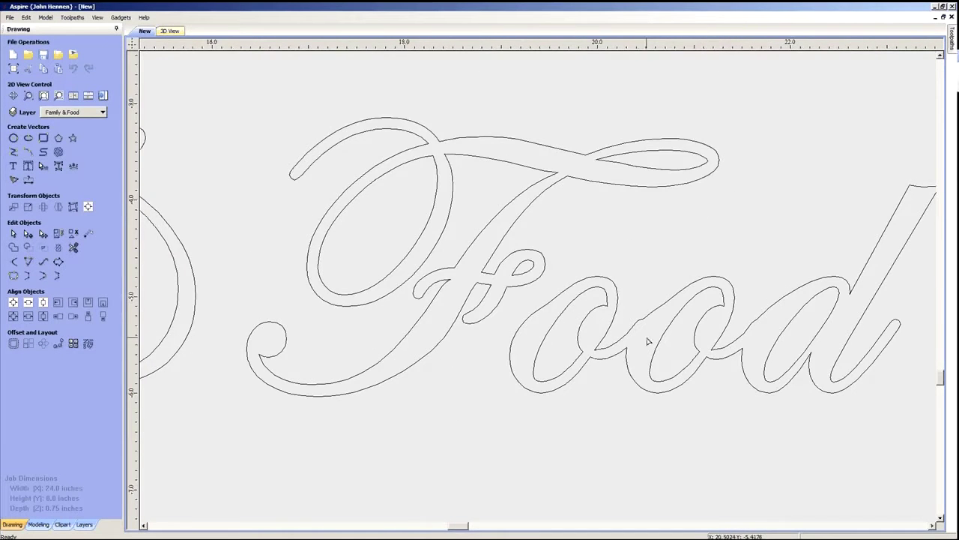
scroll(640, 346, "up", 3)
double_click(634, 298)
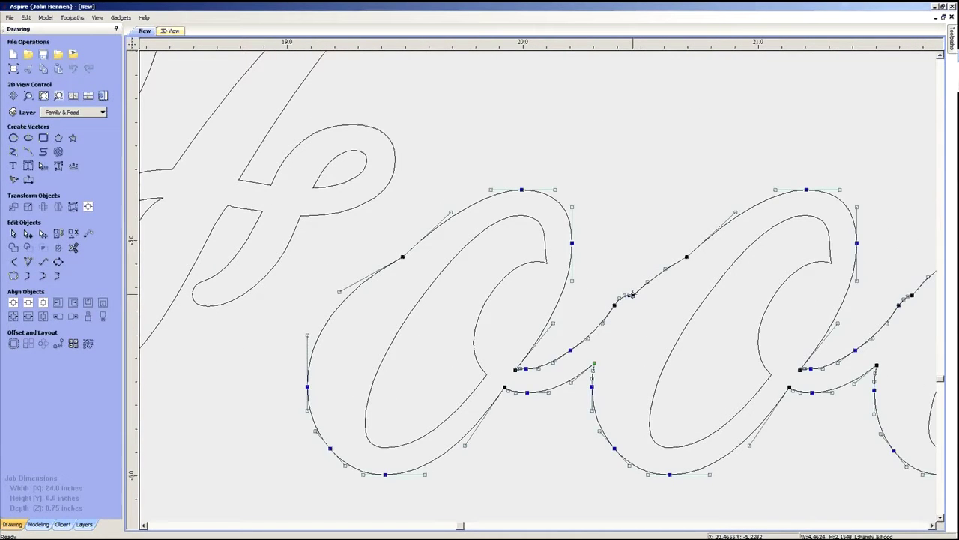
key("n")
scroll(634, 299, "up", 2)
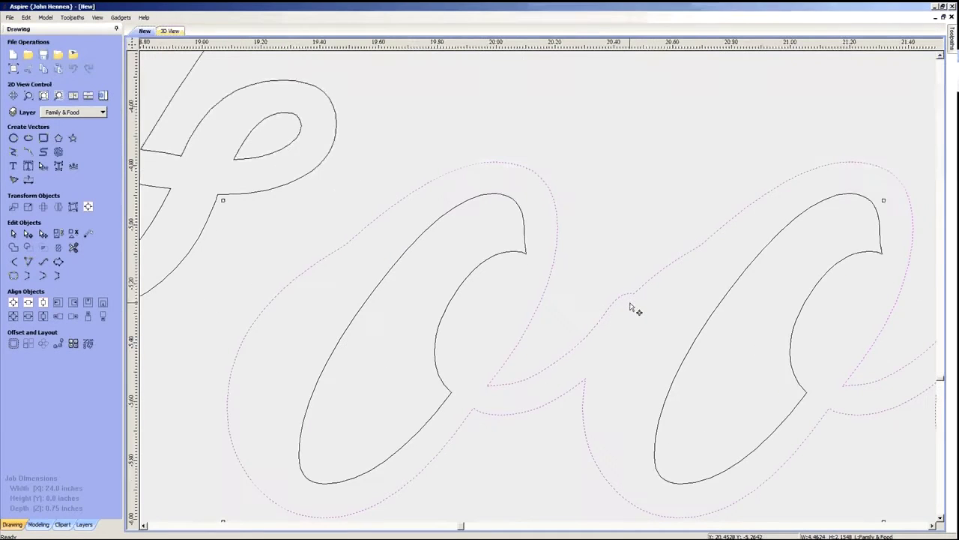
key("n")
scroll(622, 307, "up", 2)
left_click(604, 306)
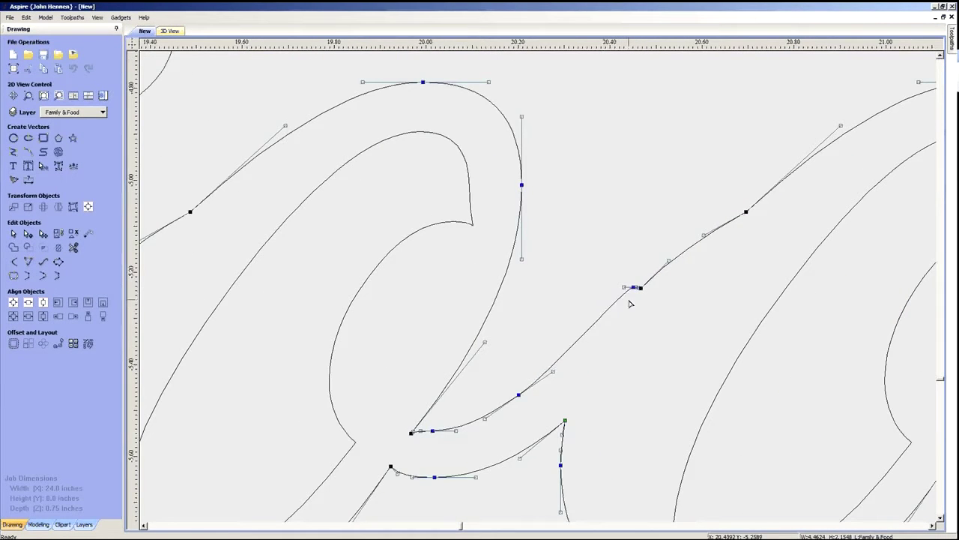
key("Delete")
key("ctrl+z")
left_click(615, 302)
key("Delete")
key("ctrl+z")
- Delete the last two bump nodes between the two o's, smooth the node above them on the second o, and leave node editing
left_click(634, 287)
left_click(641, 288)
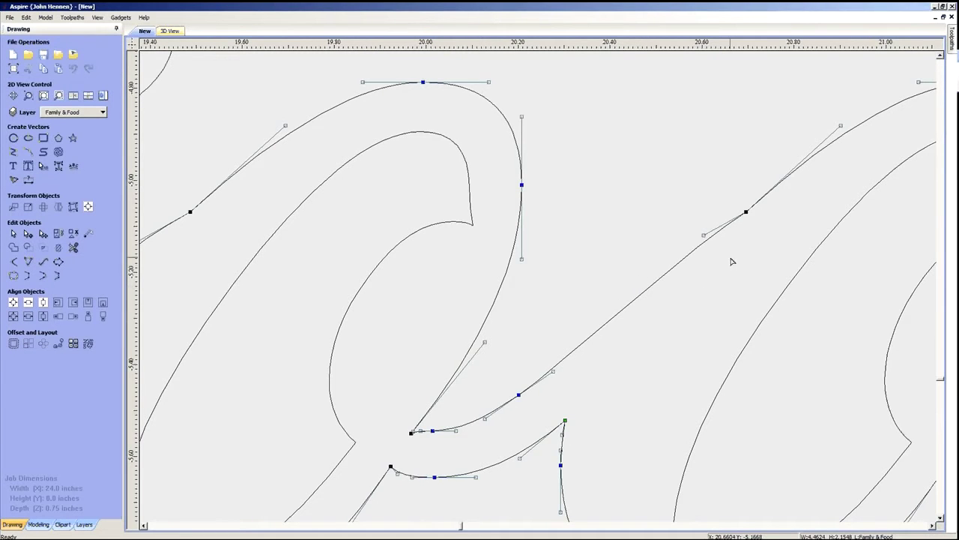
key("Delete")
scroll(660, 290, "down", 2)
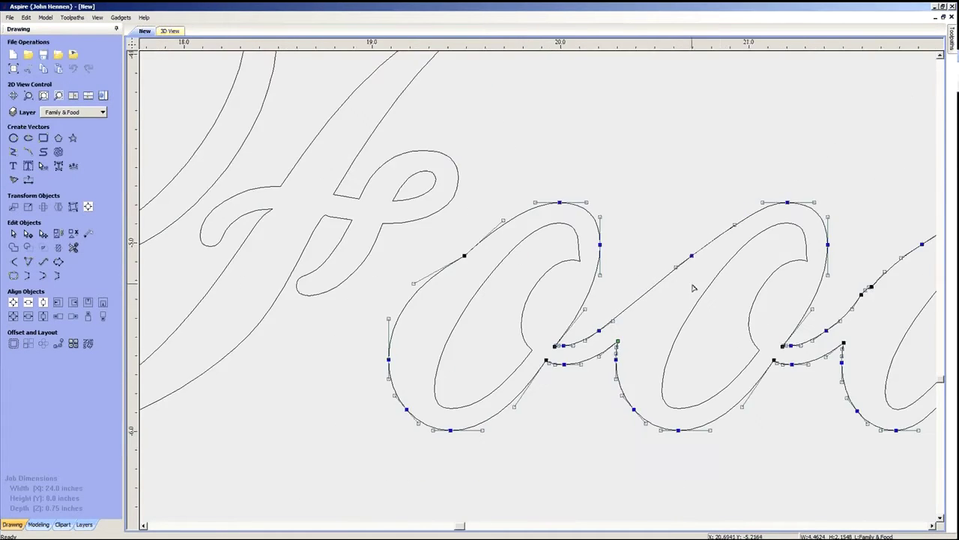
scroll(674, 277, "up", 1)
key("p")
scroll(545, 299, "down", 2)
scroll(574, 319, "up", 1)
scroll(547, 326, "down", 1)
scroll(656, 332, "up", 2)
key("Escape")
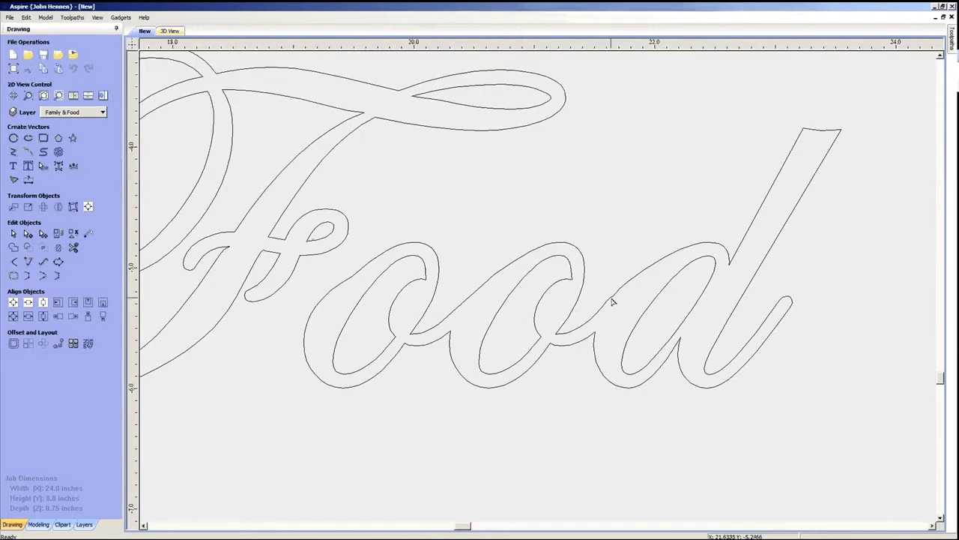
- Open the lowercase letters of Food for node editing and delete the lower node of the bump joining the second o and d
scroll(647, 310, "up", 2)
left_click(620, 298)
scroll(626, 298, "up", 2)
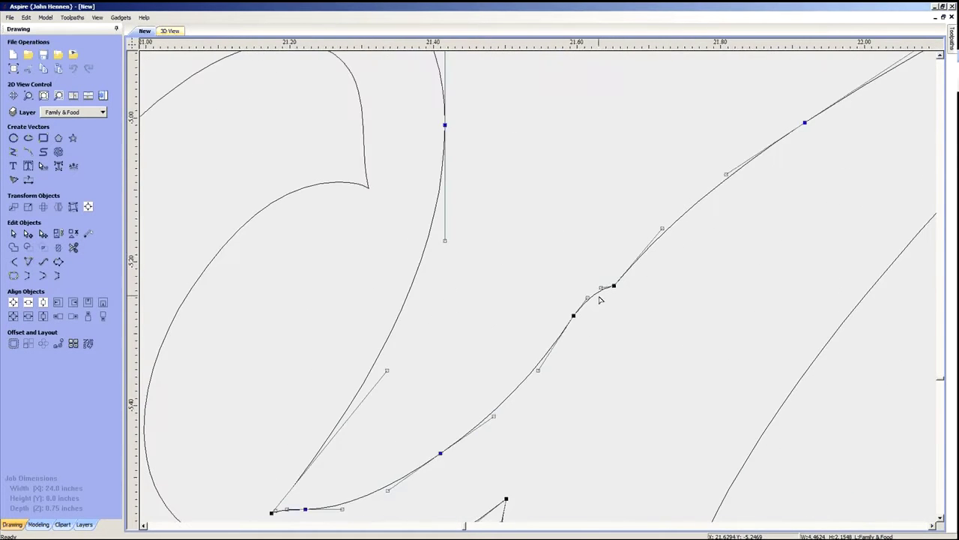
scroll(577, 309, "down", 1)
key("d")
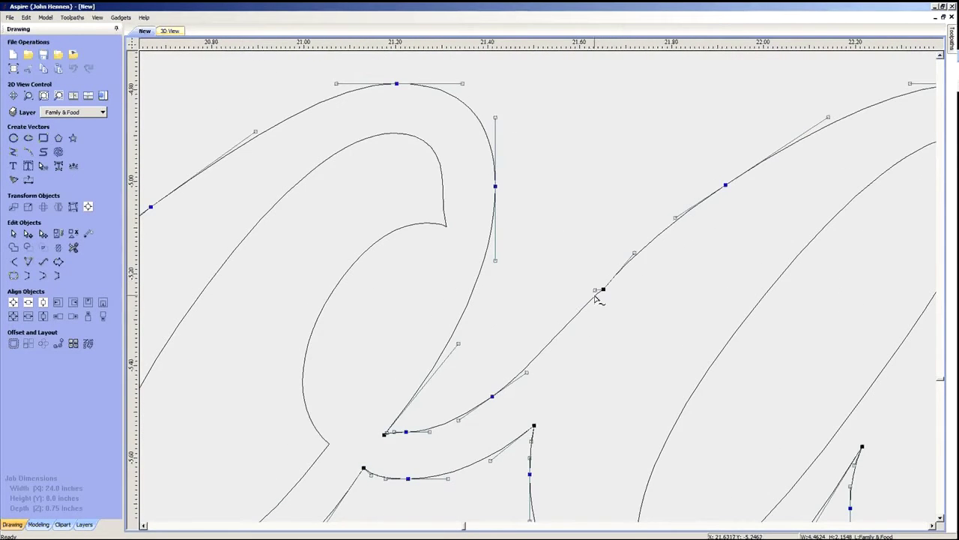
- Smooth the remaining node at the o-to-d join, align its upper curve handle with the stroke, and leave node editing
key("s")
left_click_drag(644, 265, 644, 252)
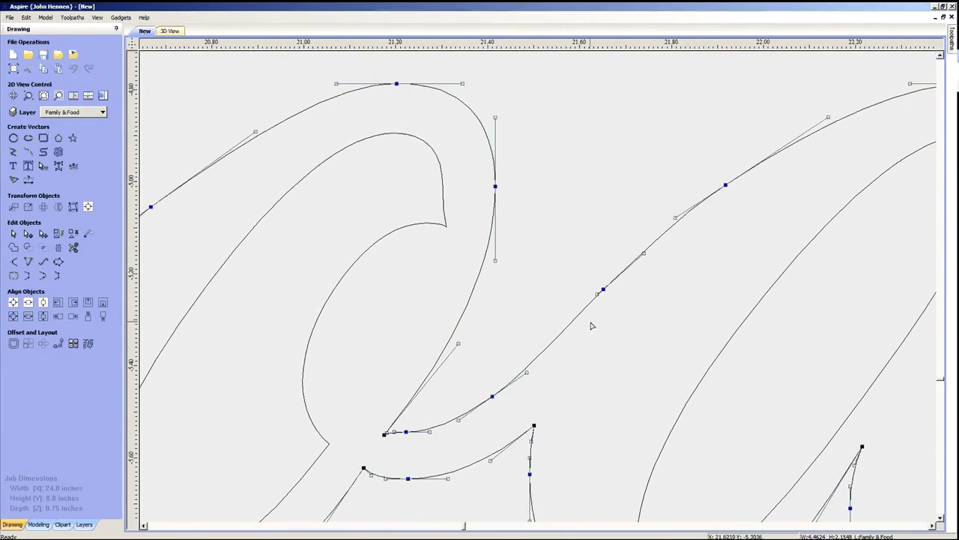
scroll(558, 290, "down", 2)
key("Escape")
scroll(640, 367, "down", 3)
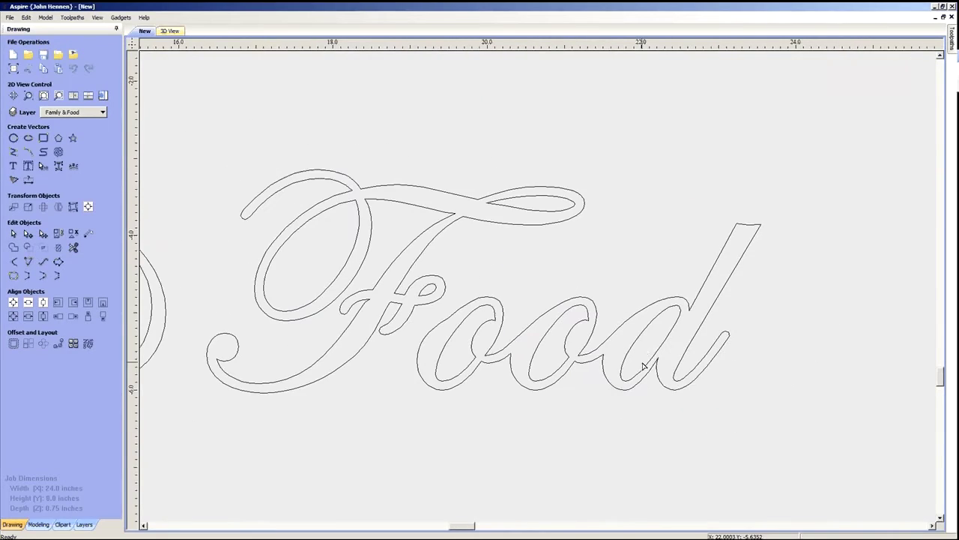
scroll(544, 352, "down", 3)
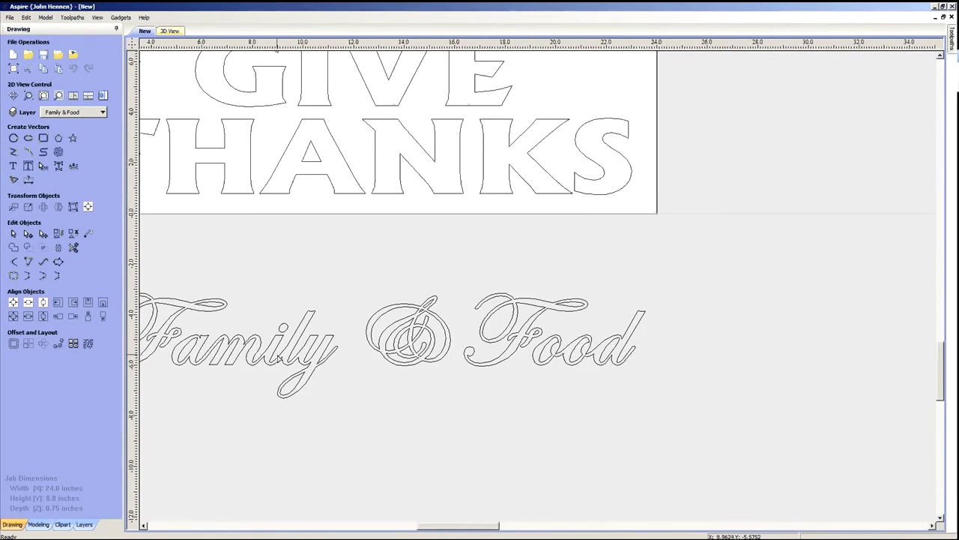
- Examine the cleaned-up letter joins across the whole Family & Food lettering
scroll(303, 361, "up", 4)
scroll(334, 347, "down", 3)
scroll(218, 341, "up", 4)
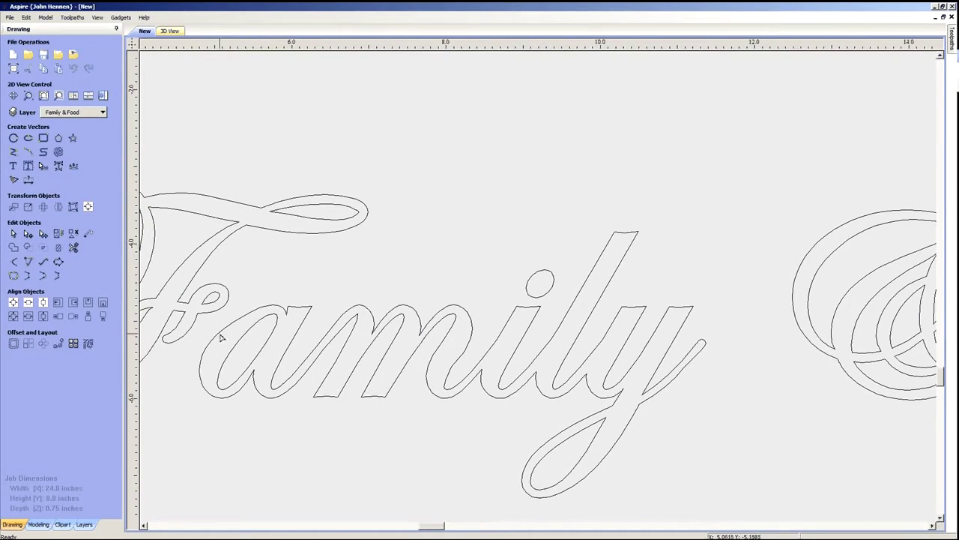
scroll(564, 361, "down", 3)
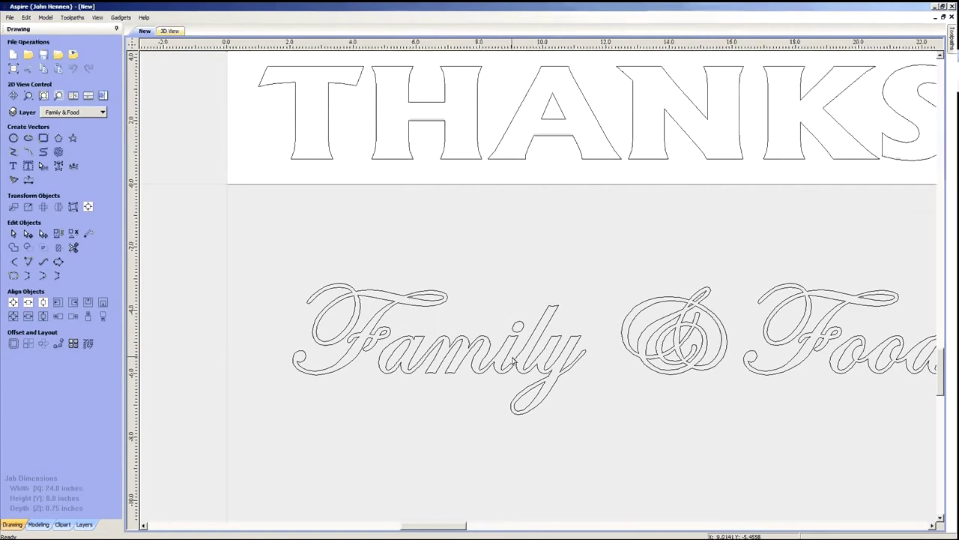
scroll(644, 345, "down", 2)
scroll(652, 345, "up", 2)
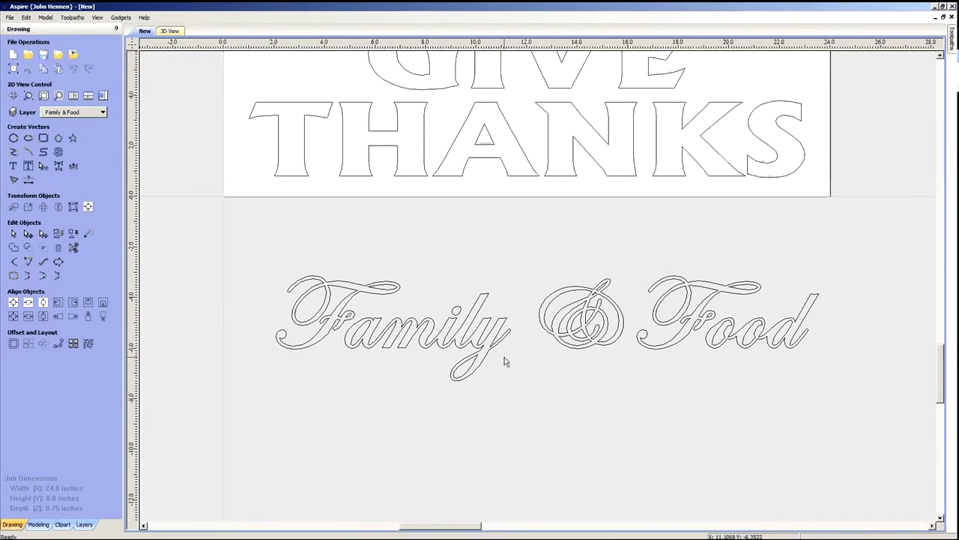
scroll(505, 367, "down", 1)
scroll(517, 379, "up", 2)
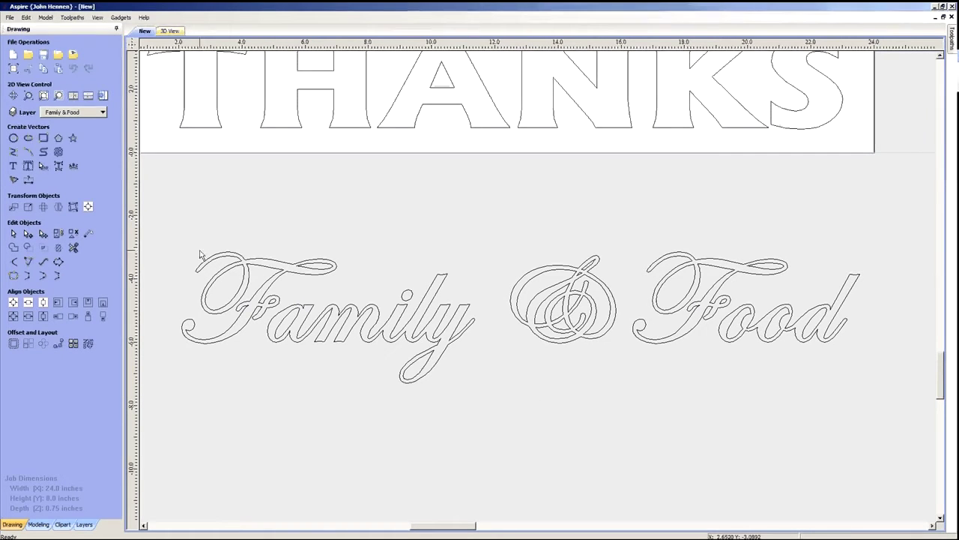
- Group all the Family & Food vectors into one object and deselect it
left_click_drag(173, 236, 891, 439)
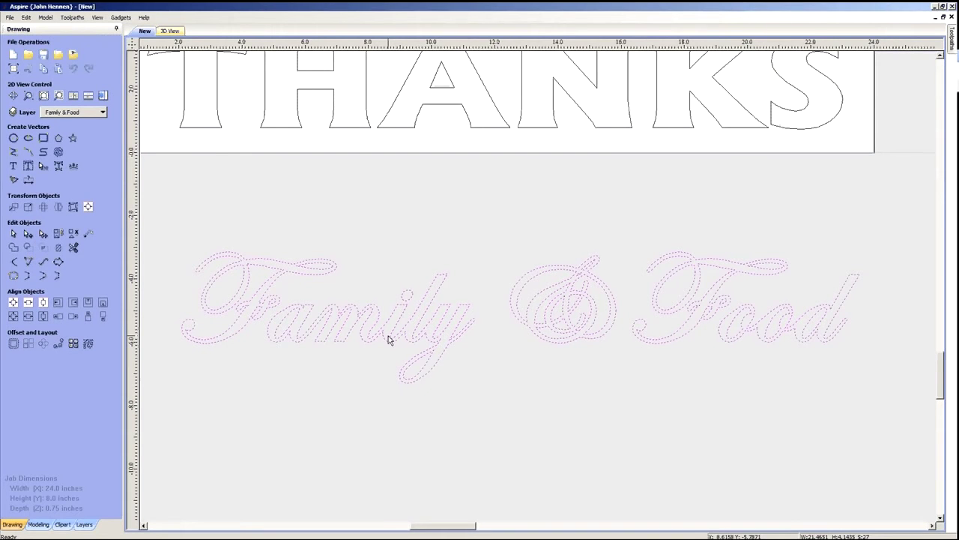
left_click(431, 405)
left_click(431, 359)
left_click(448, 357)
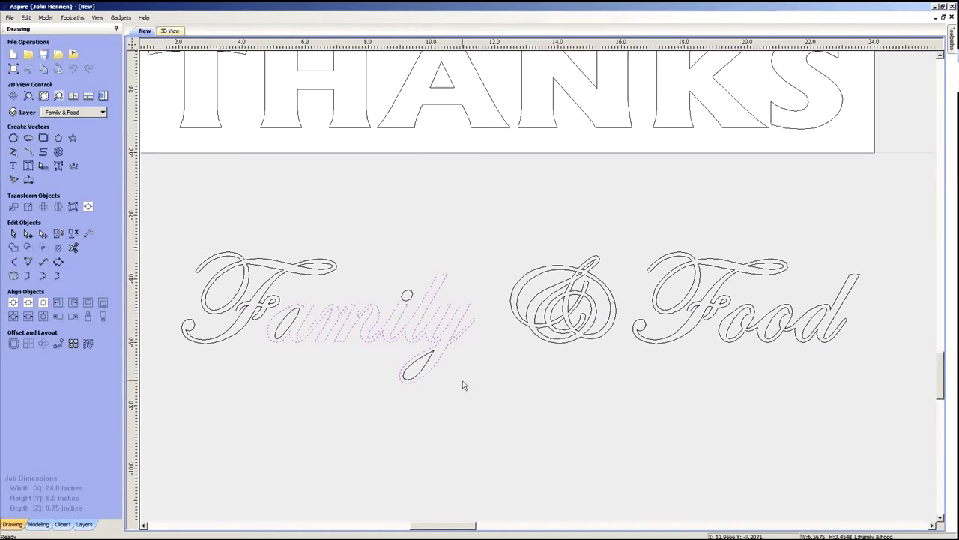
left_click(413, 386)
left_click_drag(169, 223, 897, 438)
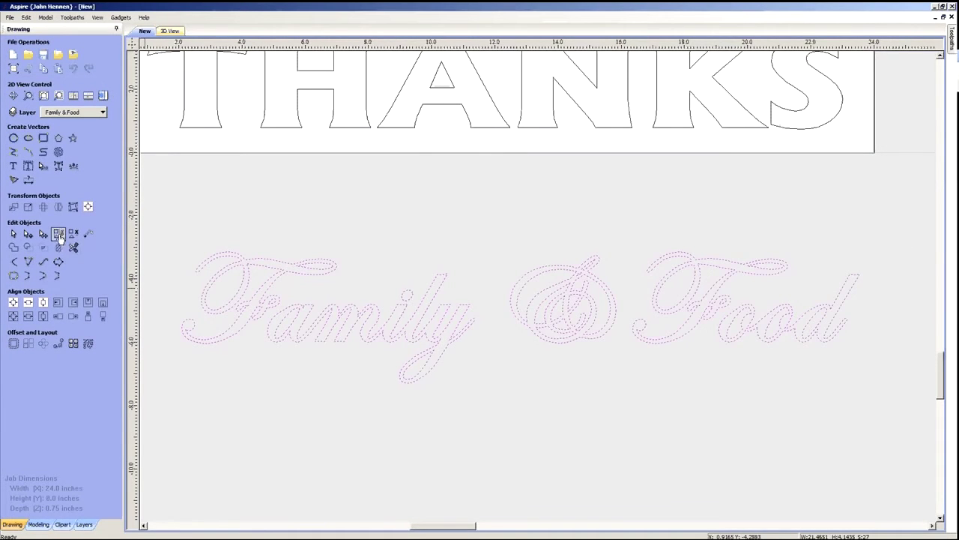
left_click(58, 233)
left_click(588, 413)
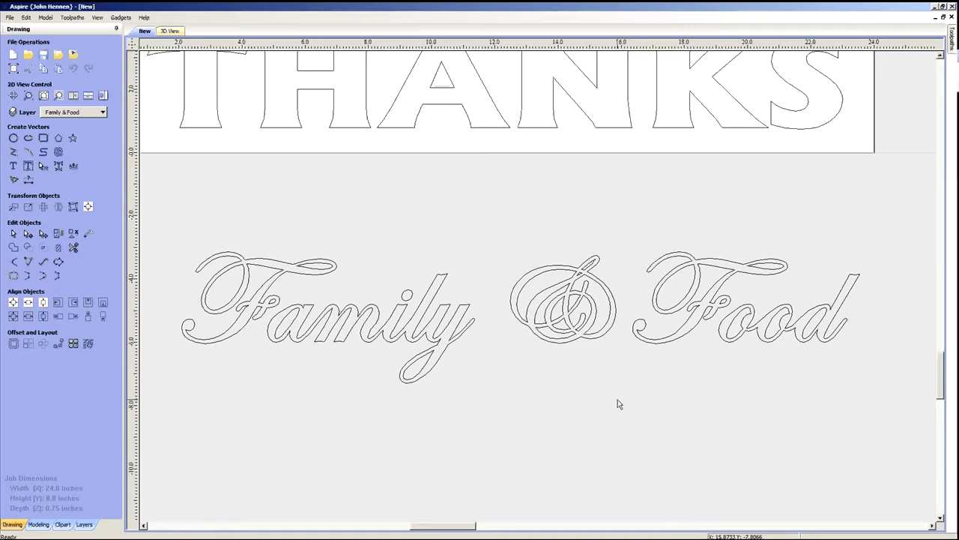
- Make Give Thanks the active layer and group all the GIVE THANKS letter vectors
scroll(678, 407, "down", 3)
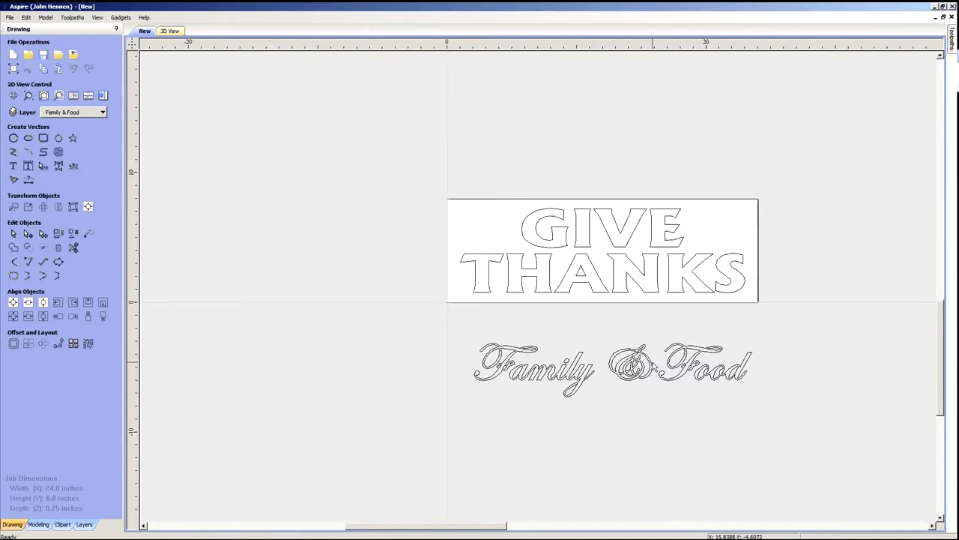
scroll(654, 372, "up", 2)
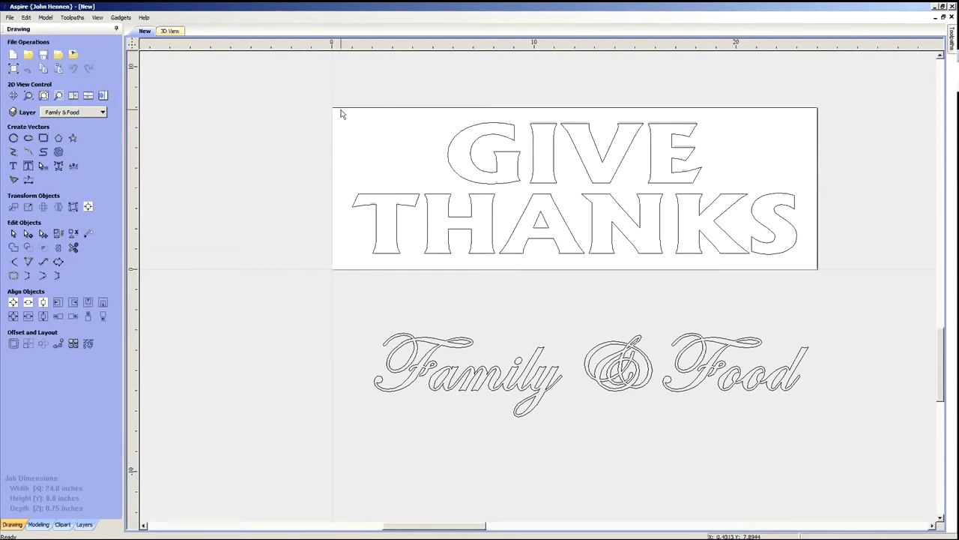
left_click_drag(337, 90, 839, 292)
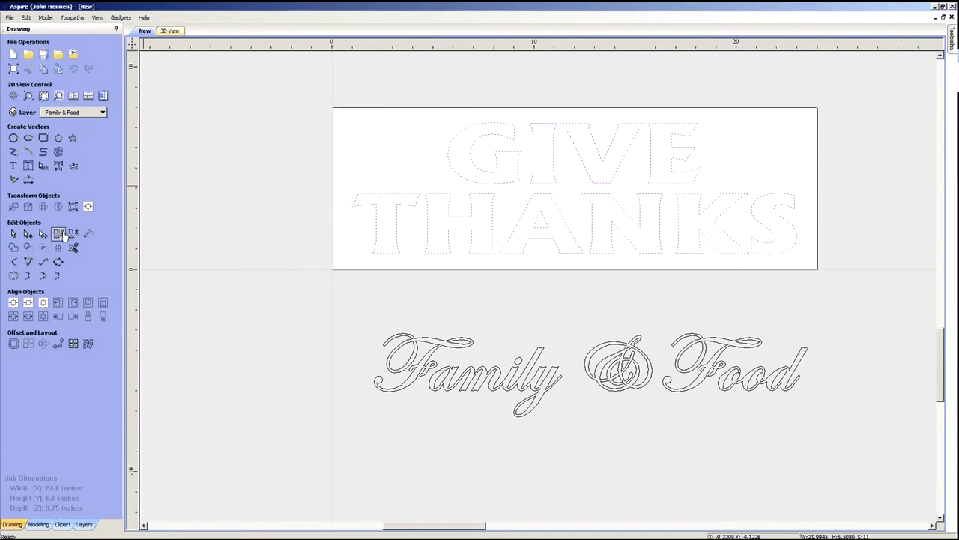
left_click(102, 112)
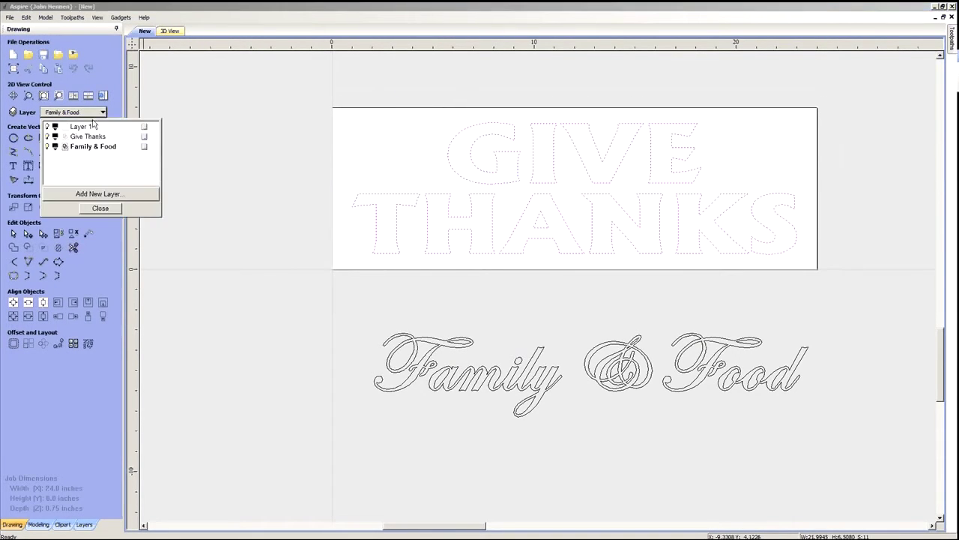
left_click(78, 139)
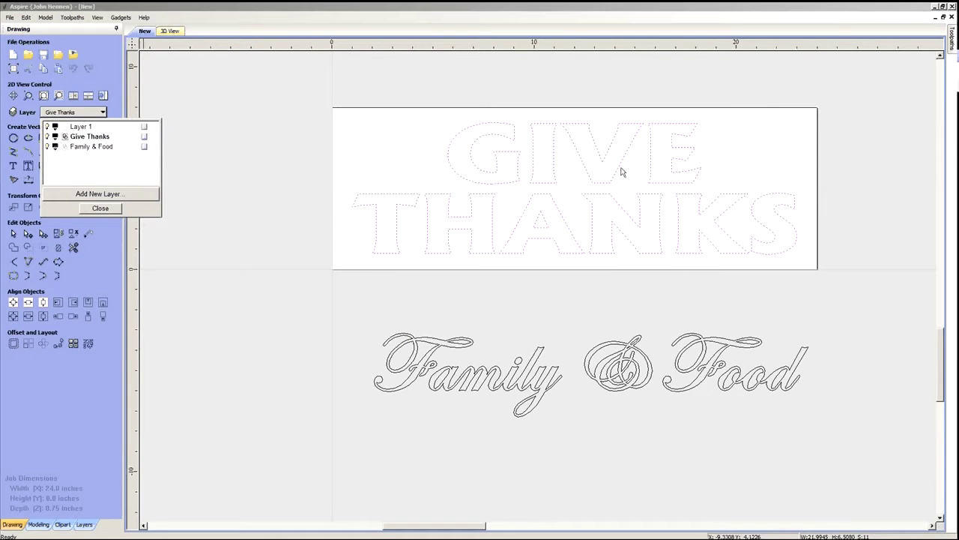
left_click(100, 208)
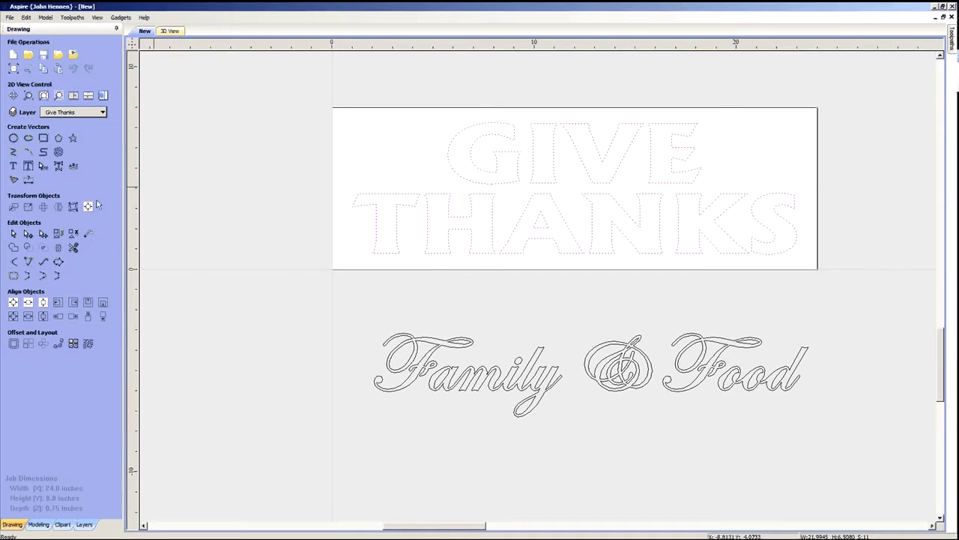
left_click(59, 233)
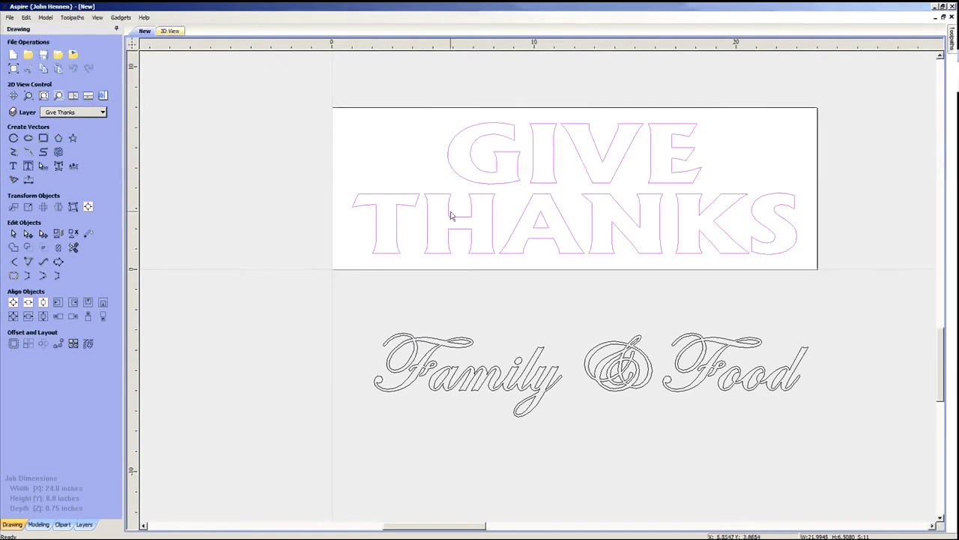
- Center the Family & Food group in the job material, over the GIVE THANKS lettering
scroll(311, 366, "down", 2)
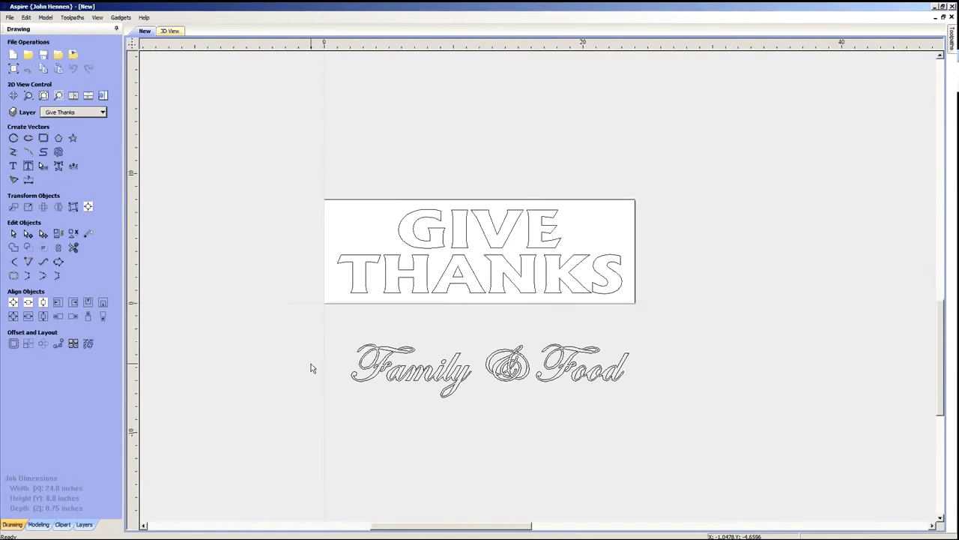
scroll(468, 381, "up", 2)
left_click(464, 381)
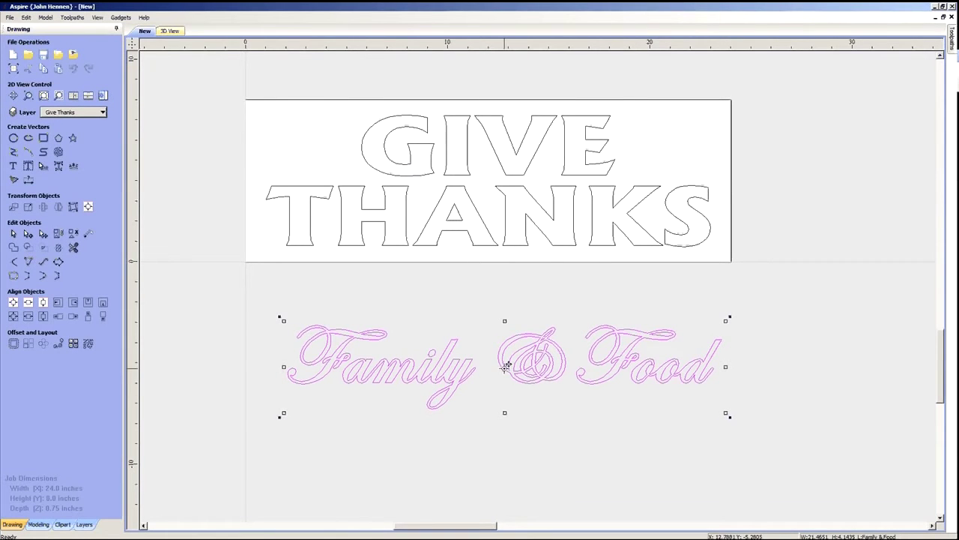
left_click(487, 231)
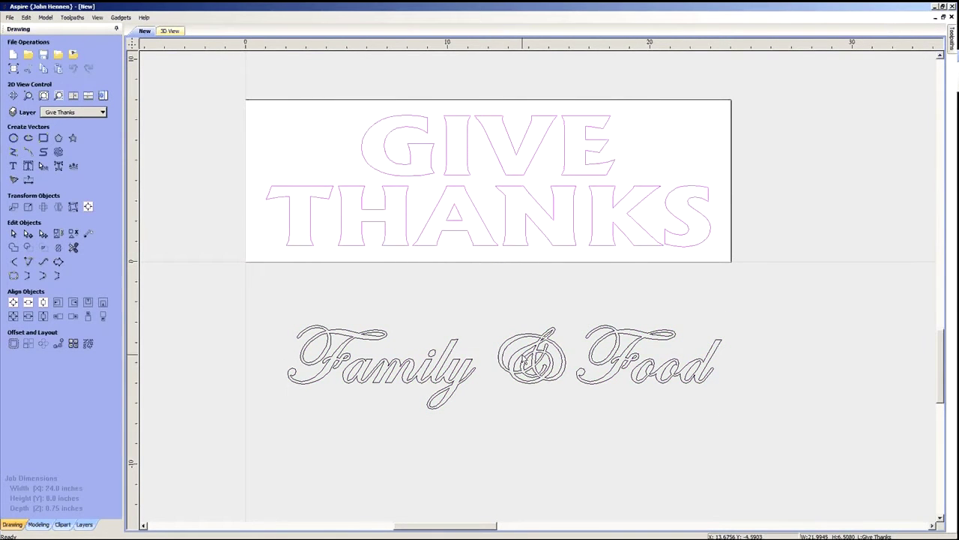
left_click(524, 357)
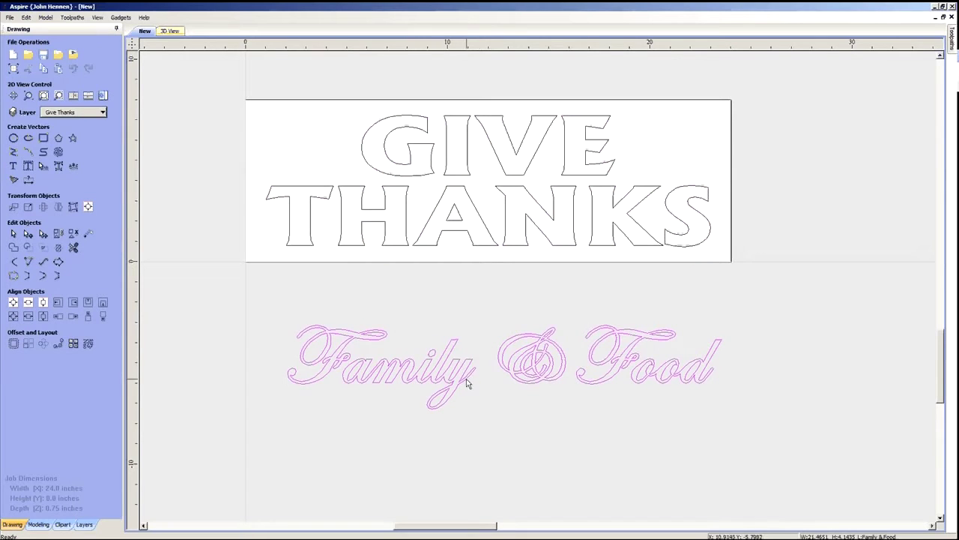
left_click(14, 302)
scroll(469, 302, "down", 2)
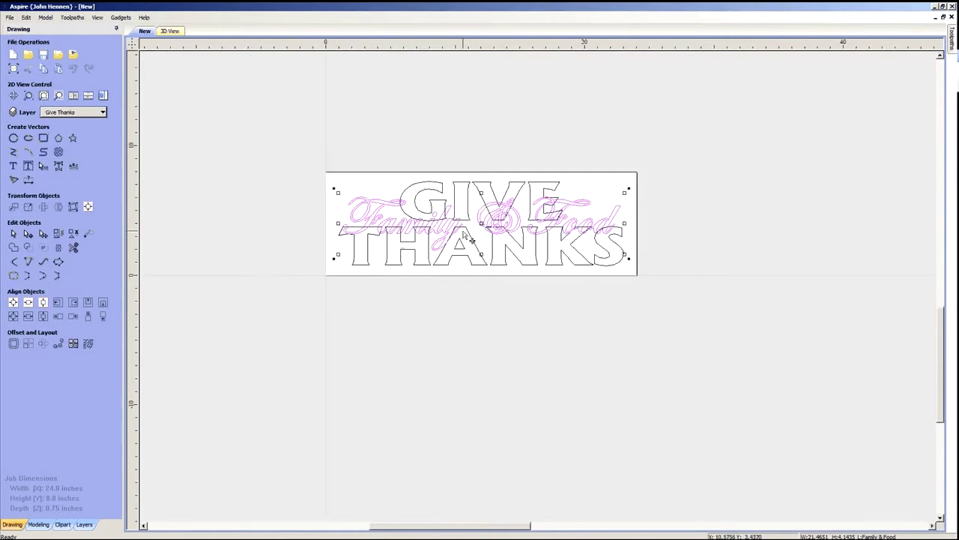
scroll(466, 222, "up", 5)
scroll(467, 220, "down", 2)
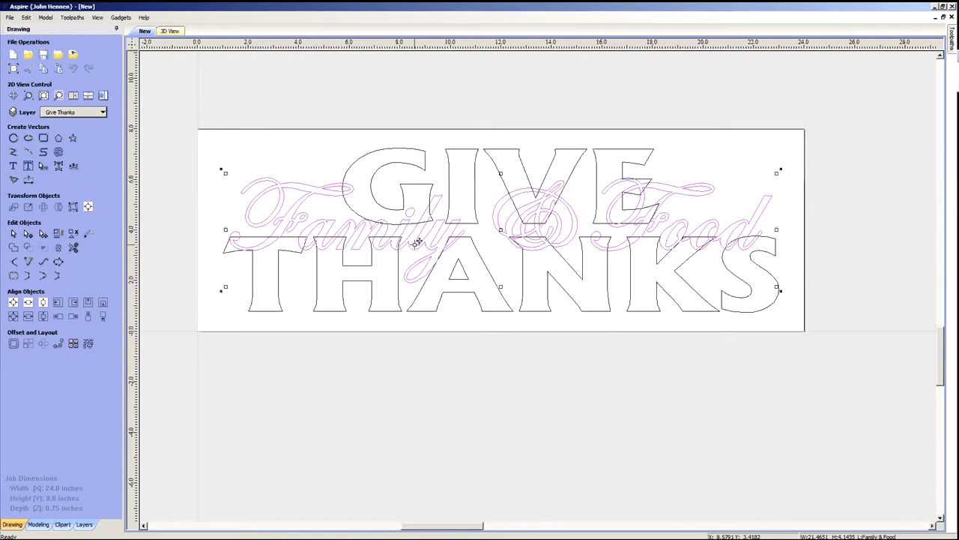
- Stretch the Family & Food group vertically to about 5.02 inches tall, center it in the material again, and deselect it
left_click(502, 288)
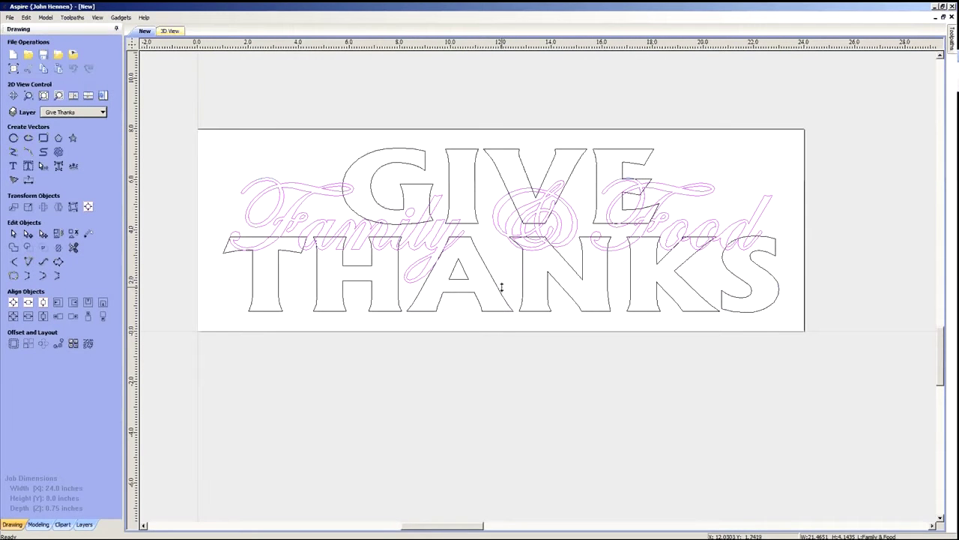
left_click_drag(501, 297, 497, 322)
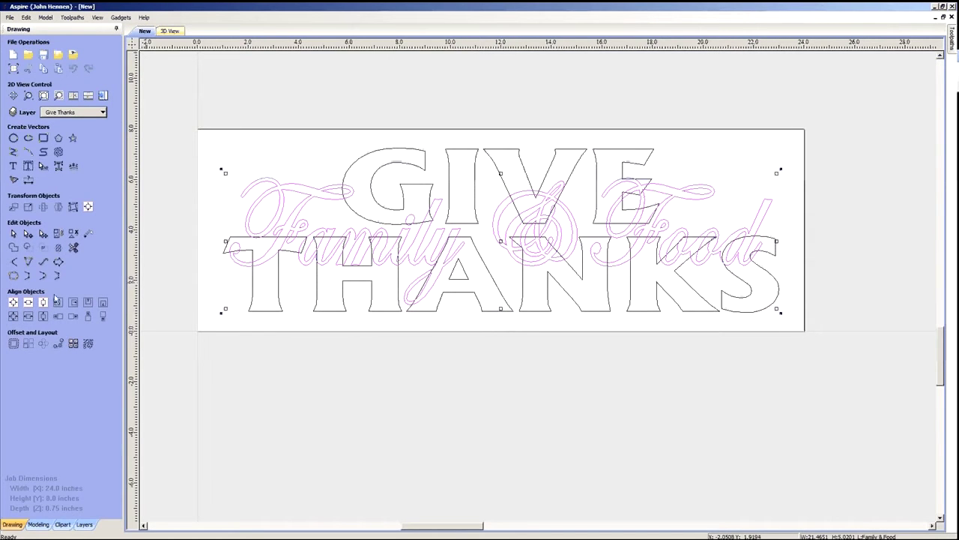
left_click(12, 303)
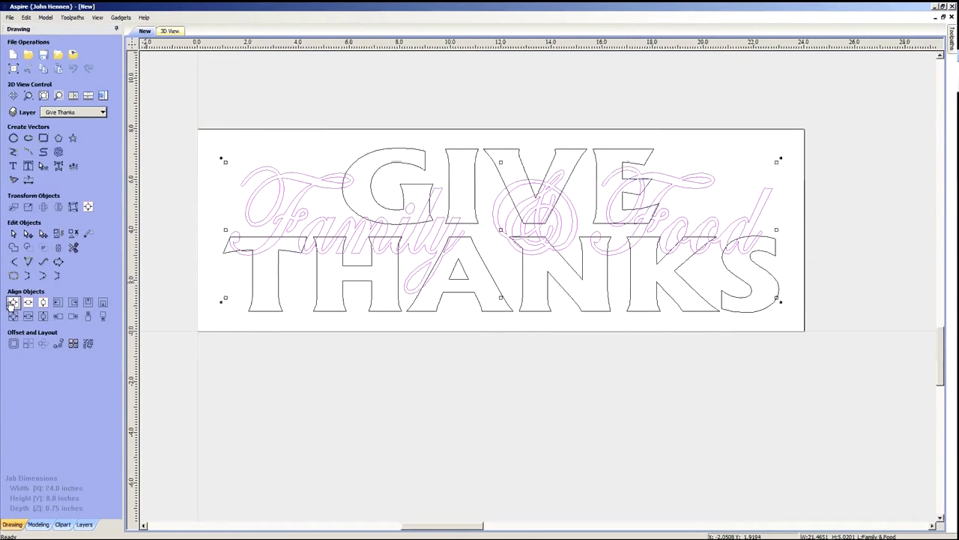
left_click(350, 373)
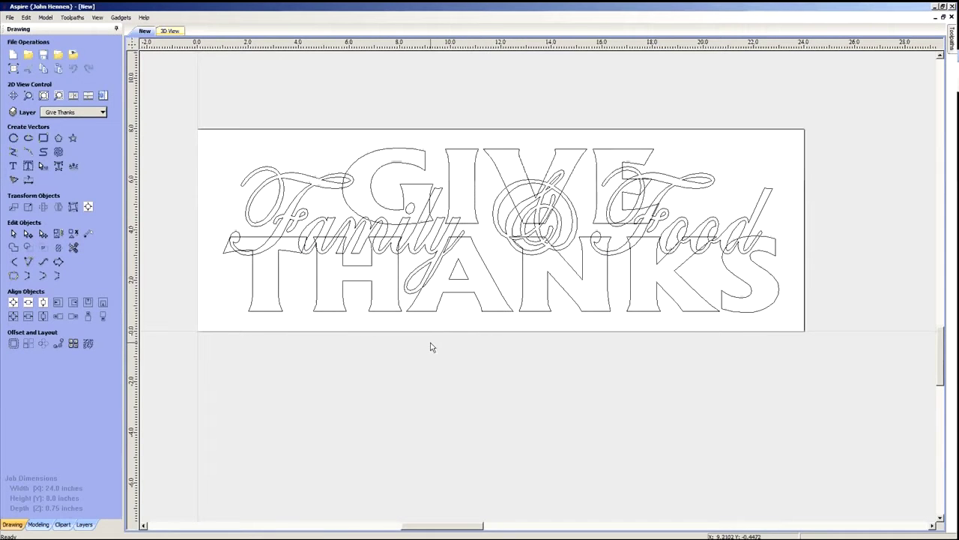
- Copy the Family & Food group to the Give Thanks layer
scroll(439, 337, "down", 1)
scroll(420, 257, "up", 1)
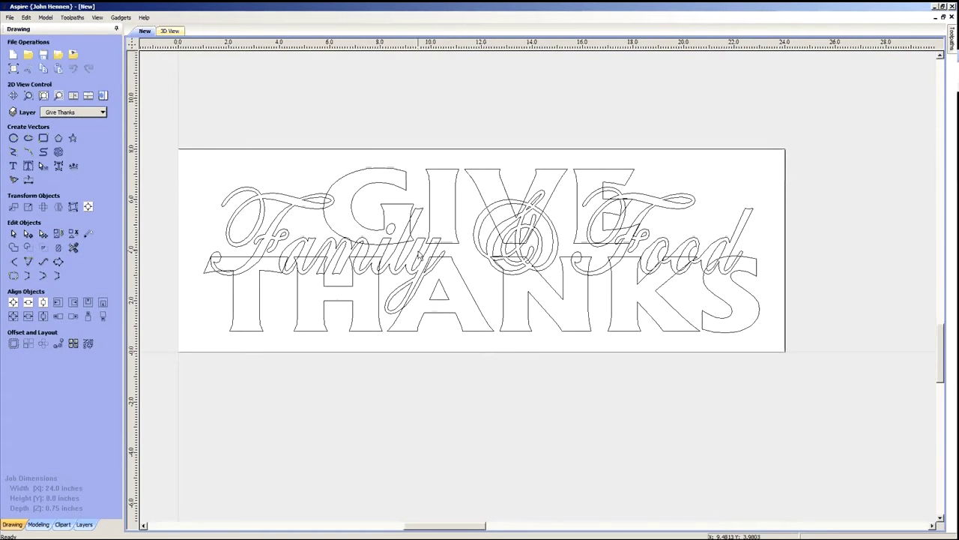
left_click(420, 256)
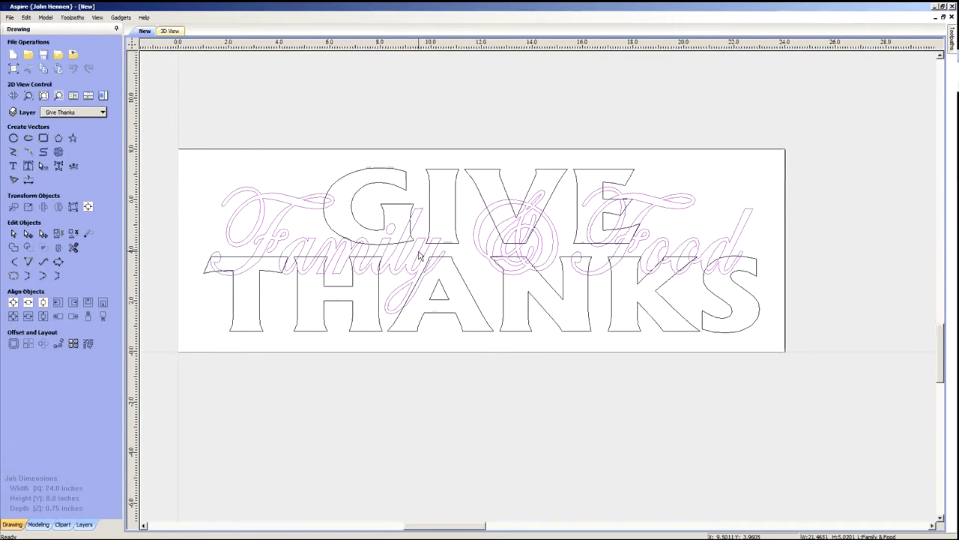
right_click(343, 255)
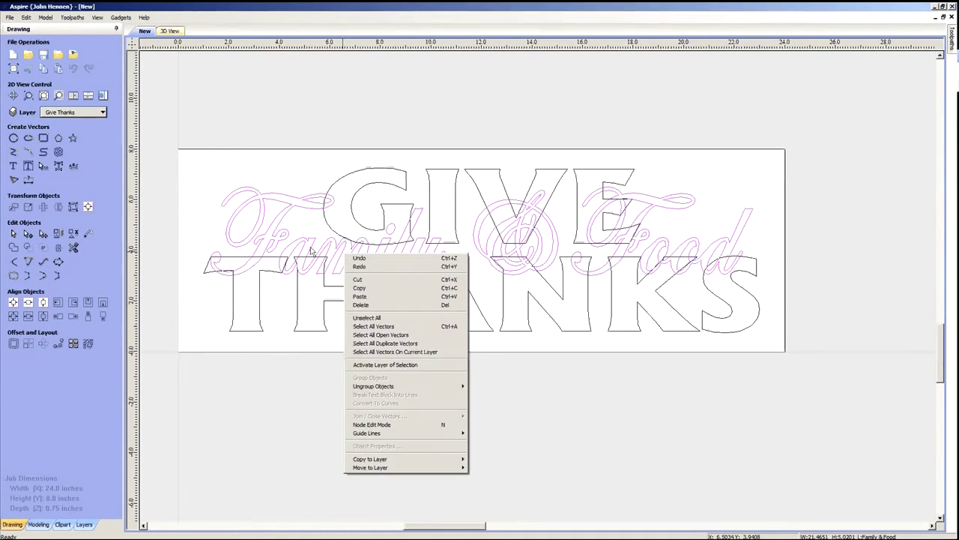
mouse_move(391, 461)
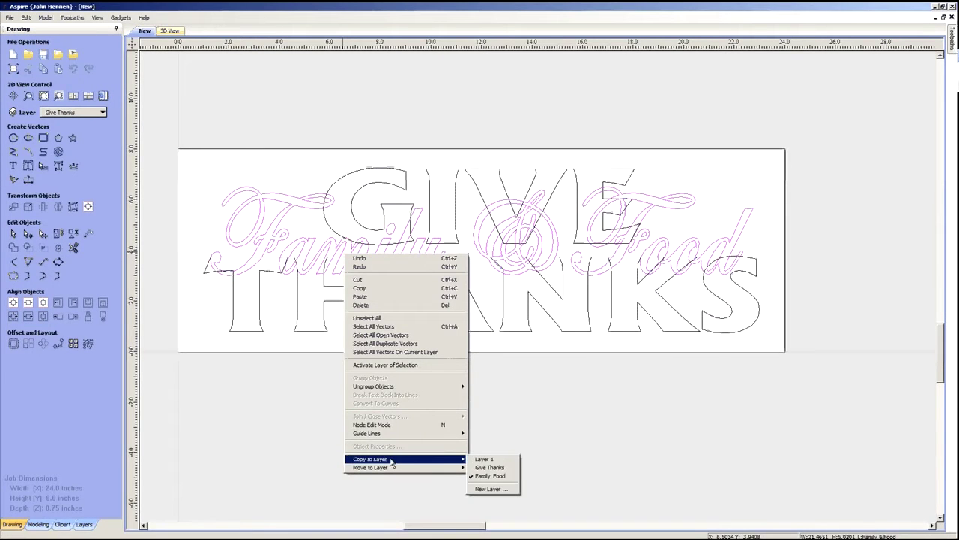
left_click(492, 467)
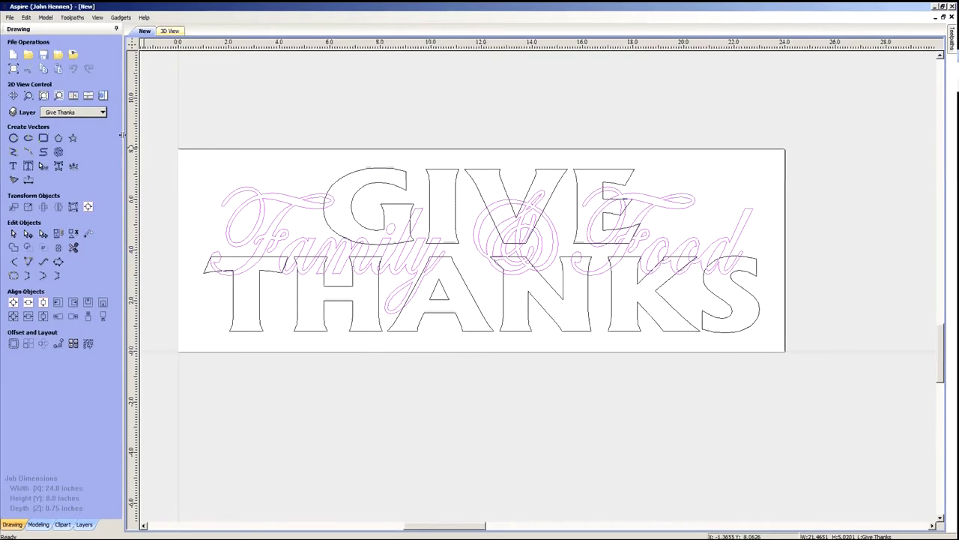
left_click(103, 113)
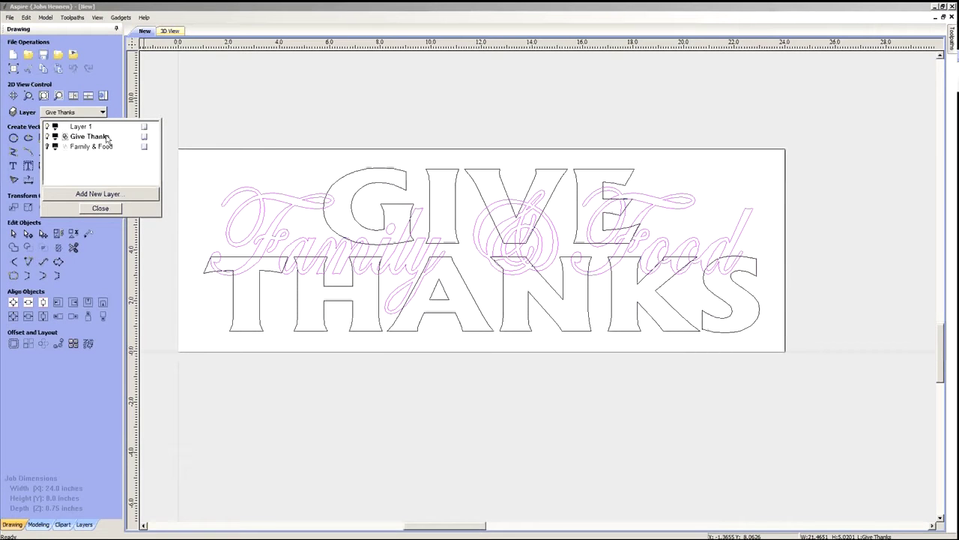
left_click(272, 152)
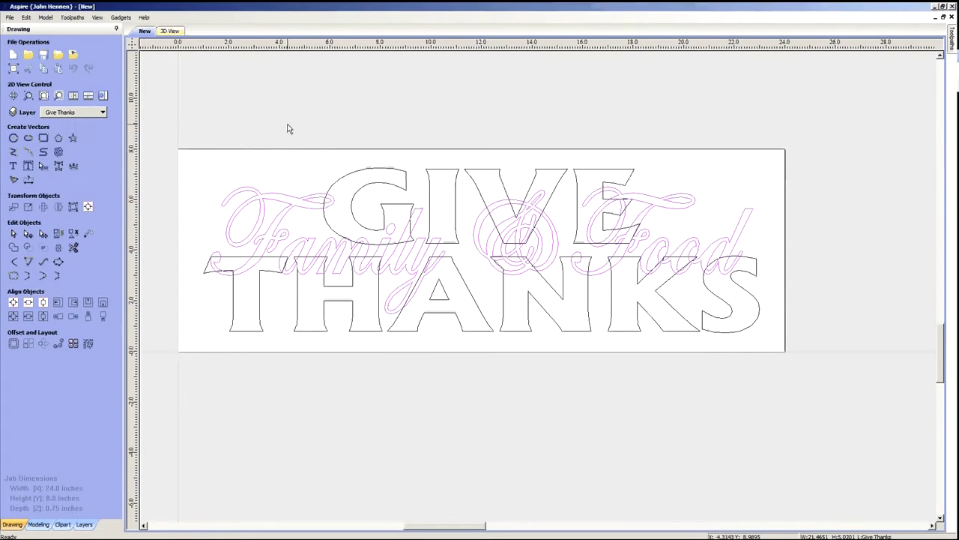
scroll(485, 257, "down", 3)
scroll(517, 374, "up", 2)
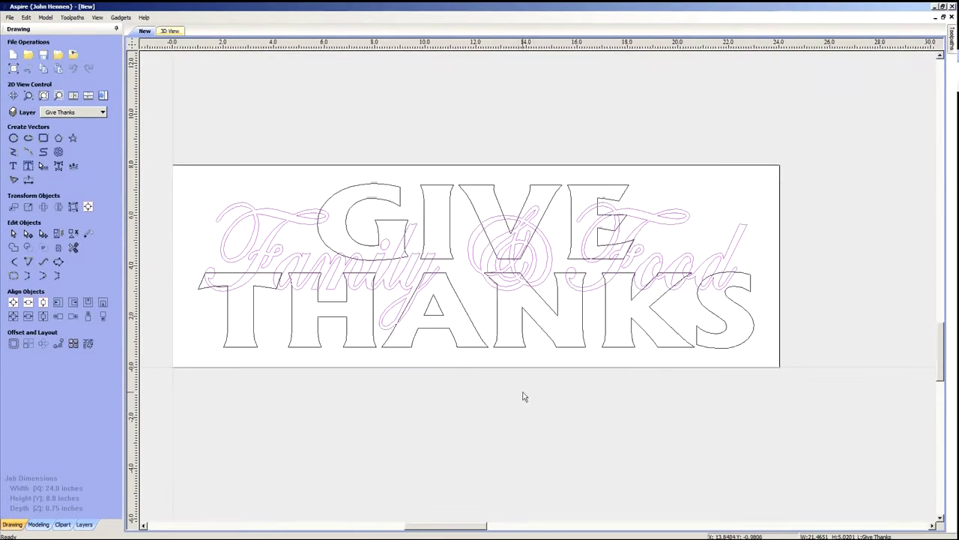
scroll(517, 374, "down", 1)
scroll(525, 330, "up", 1)
scroll(528, 320, "down", 1)
scroll(528, 321, "up", 1)
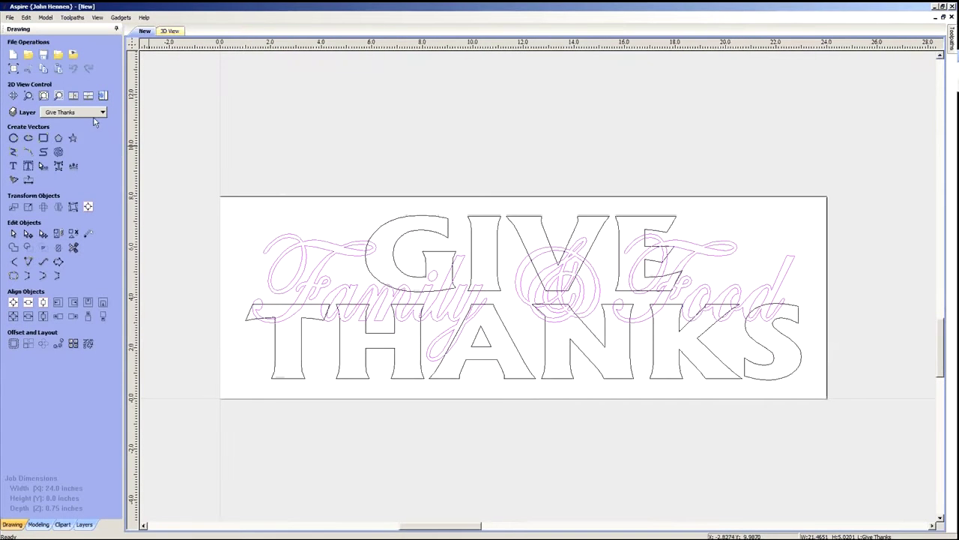
- Show only the Family & Food layer to check its lettering, return to Give Thanks with Family & Food hidden, and clear the selection
left_click(103, 112)
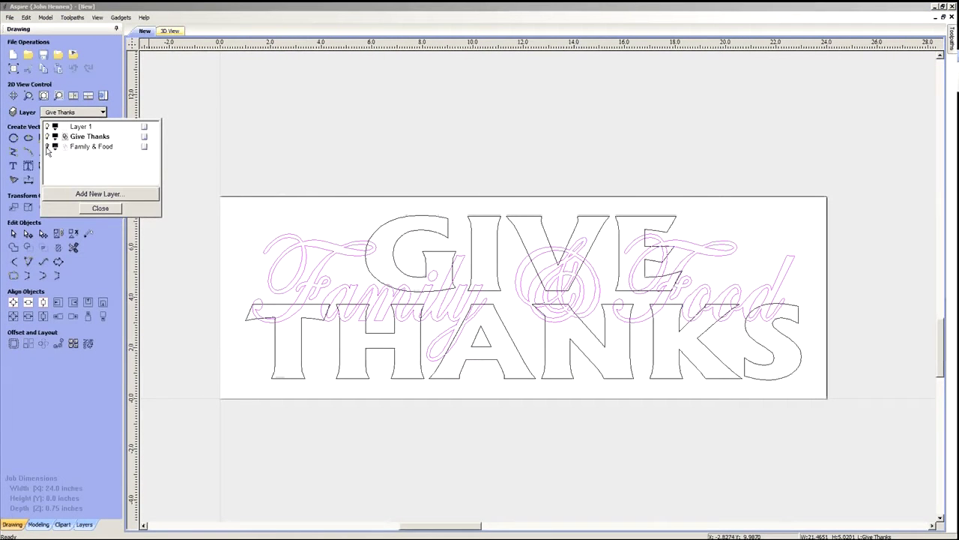
left_click(47, 137)
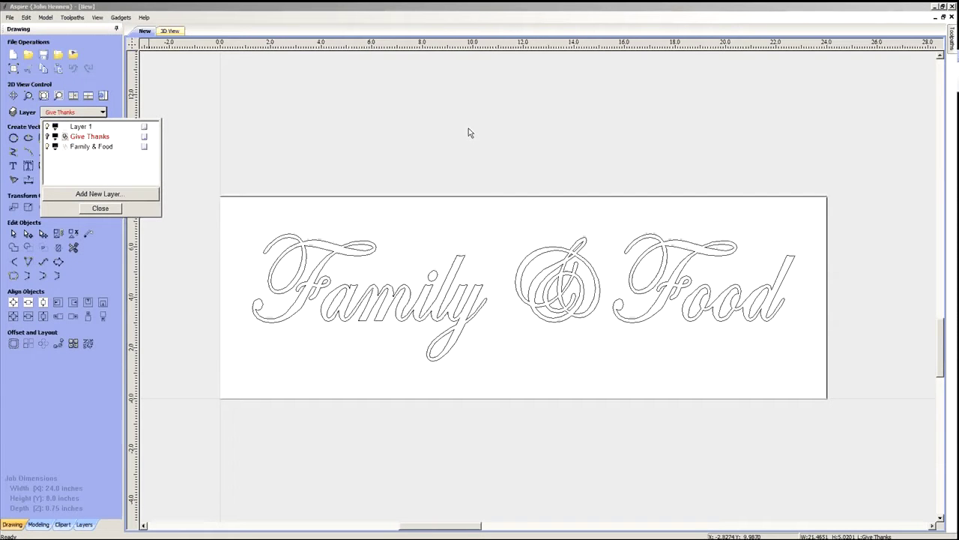
left_click(47, 137)
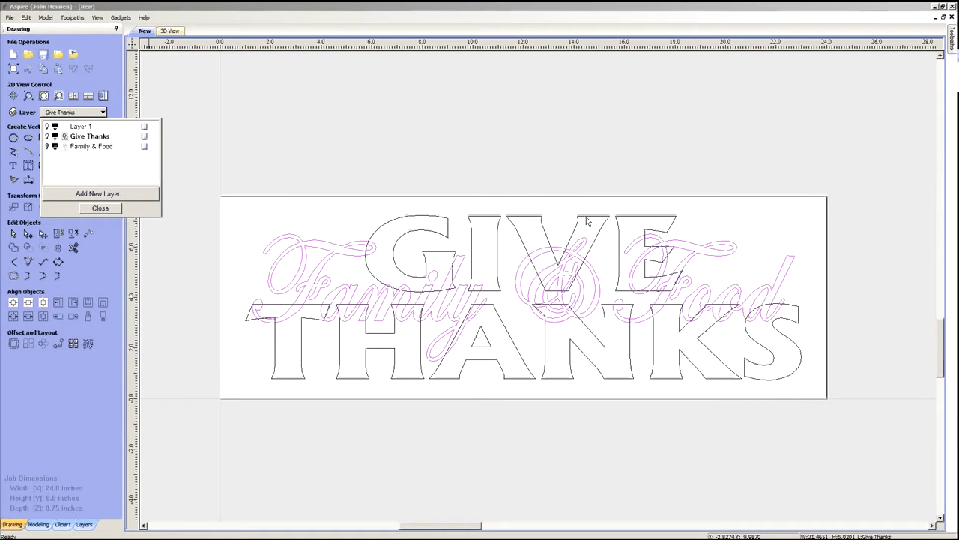
left_click(107, 211)
left_click(452, 167)
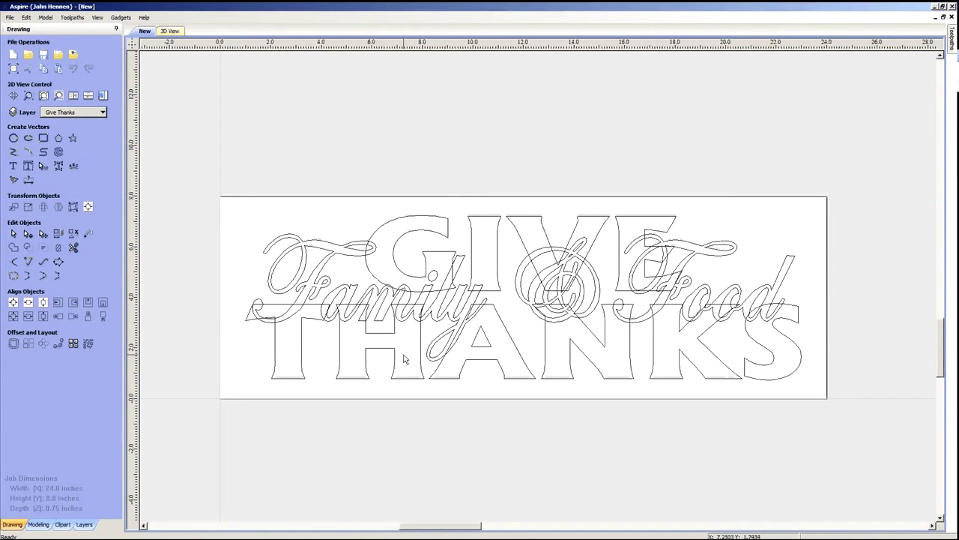
- Switch to the "showing top and bottom text issues" drawing and place an overlapping copy of the upper letter A, offset down and left
mouse_move(242, 531)
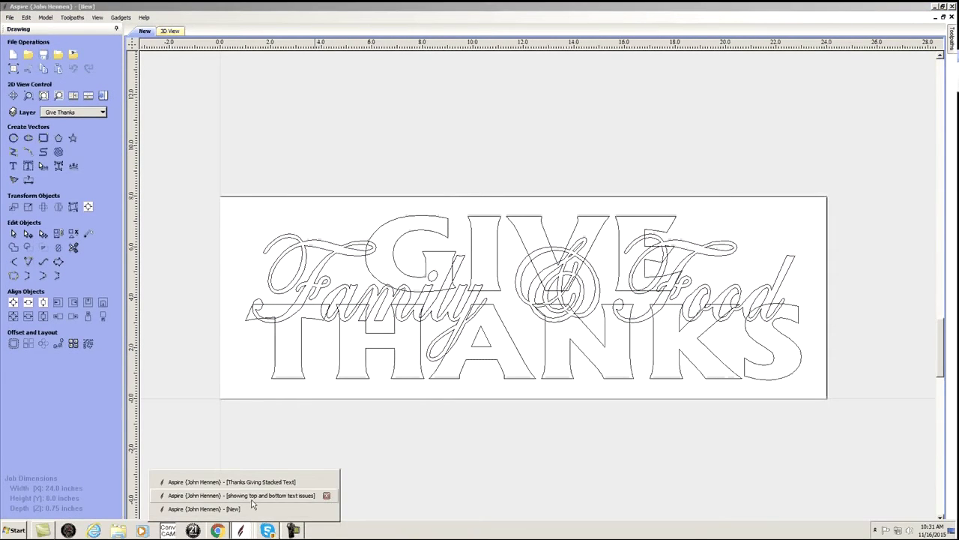
left_click(250, 496)
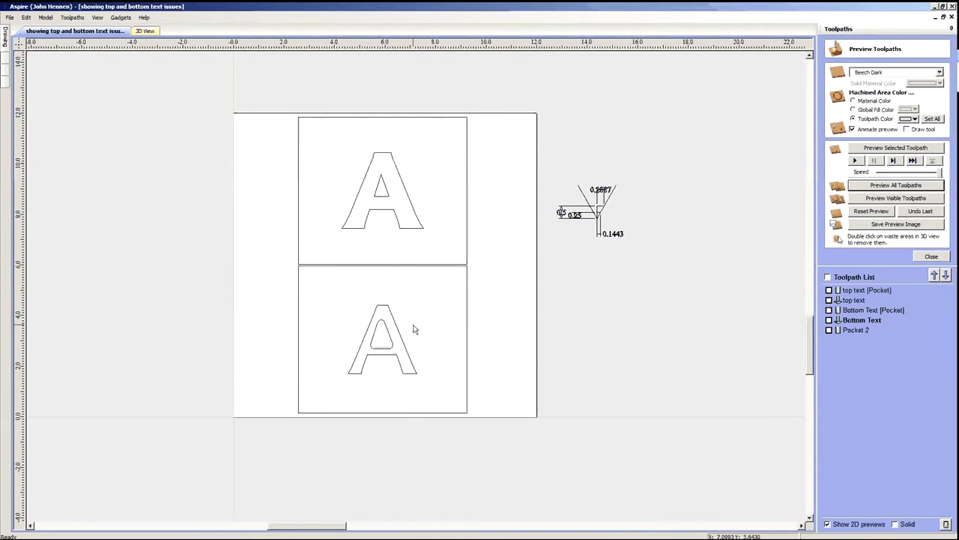
left_click(408, 198)
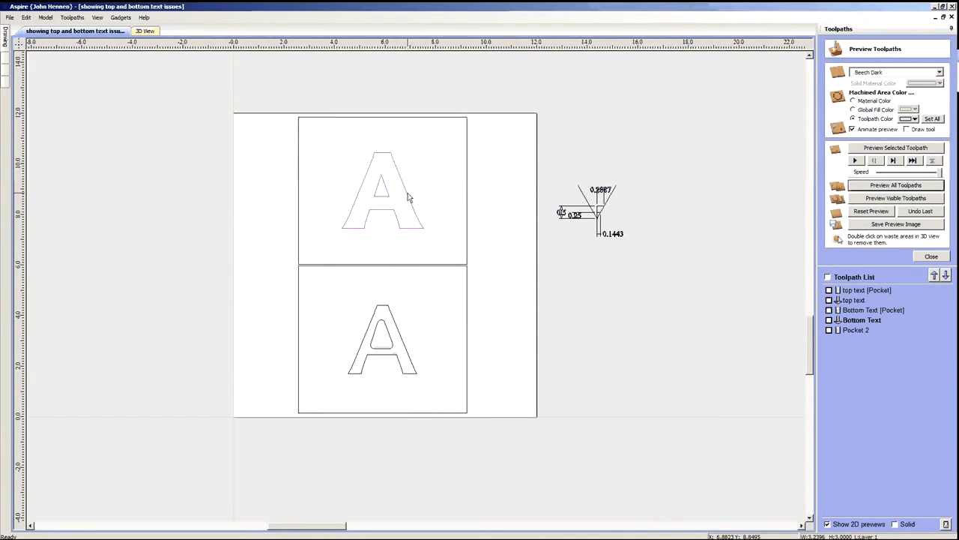
left_click(381, 188)
left_click_drag(385, 193, 365, 209)
left_click(439, 247)
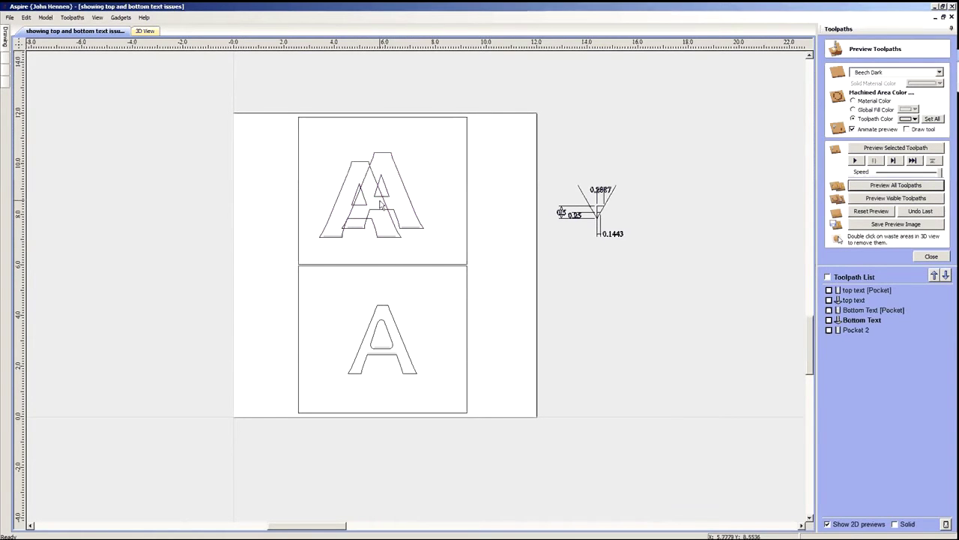
- Convert both overlapping letter A text objects to curves
scroll(386, 207, "up", 2)
scroll(375, 201, "up", 2)
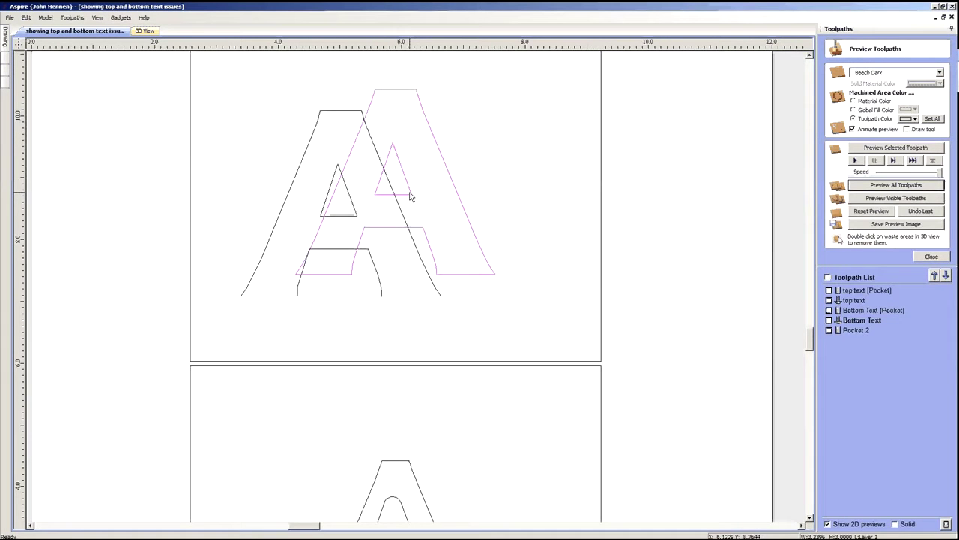
right_click(452, 184)
left_click(493, 333)
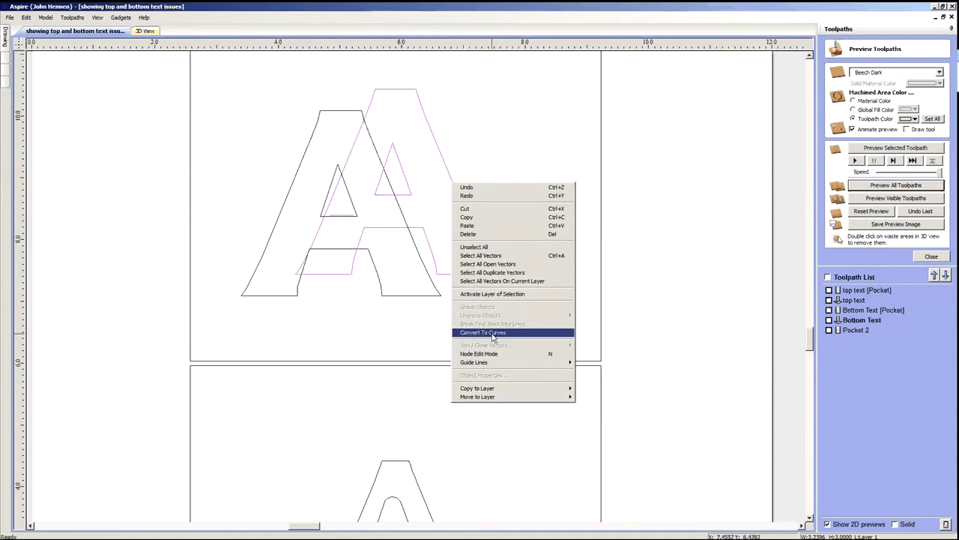
left_click(399, 172)
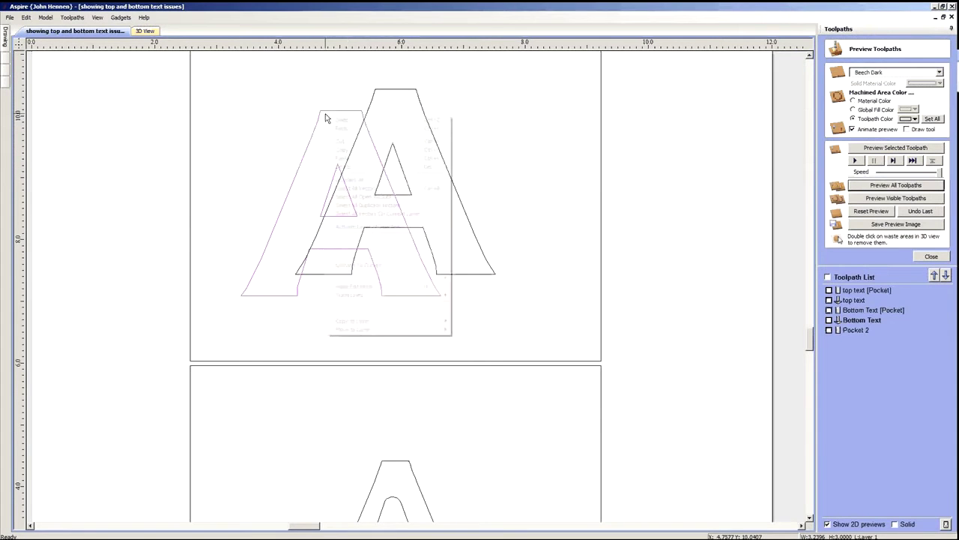
right_click(327, 119)
left_click(363, 265)
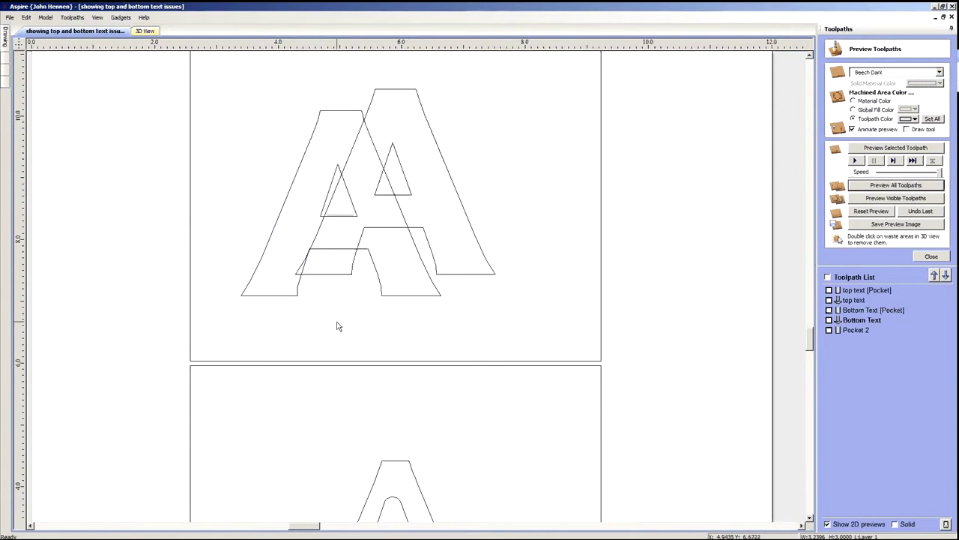
left_click(347, 185)
left_click(485, 169)
scroll(487, 315, "down", 3)
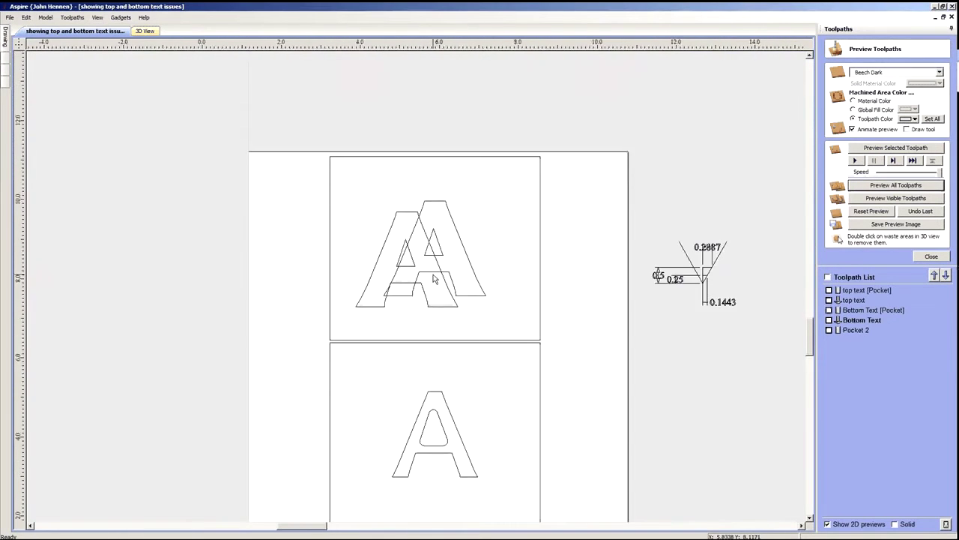
- Select all the ungrouped outlines of the two overlapping A letters and weld them together
scroll(433, 279, "up", 3)
left_click_drag(273, 129, 554, 350)
left_click(4, 44)
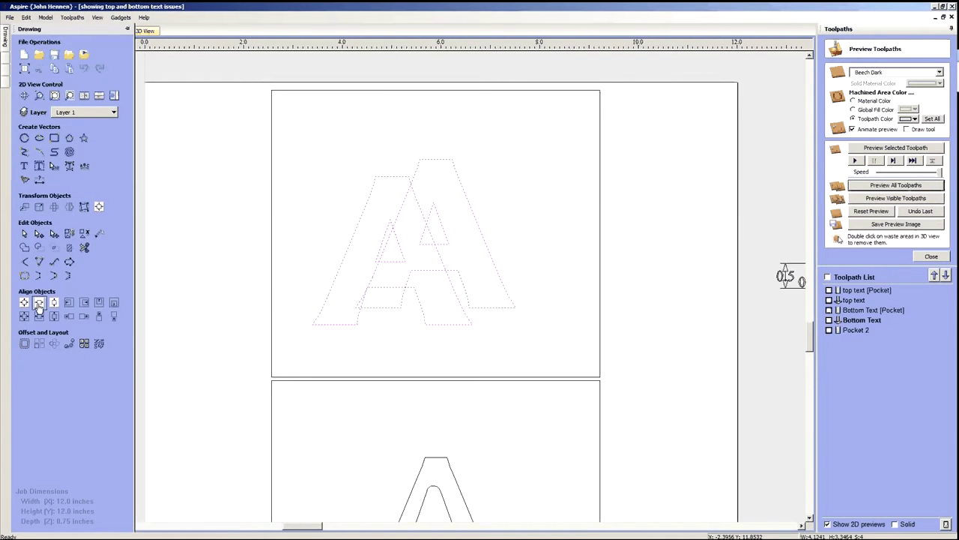
left_click(53, 248)
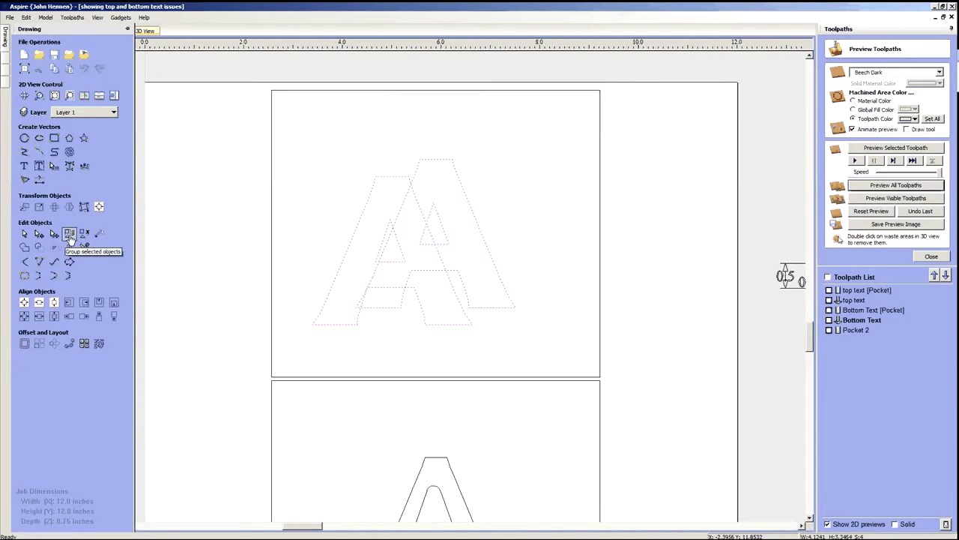
left_click(70, 237)
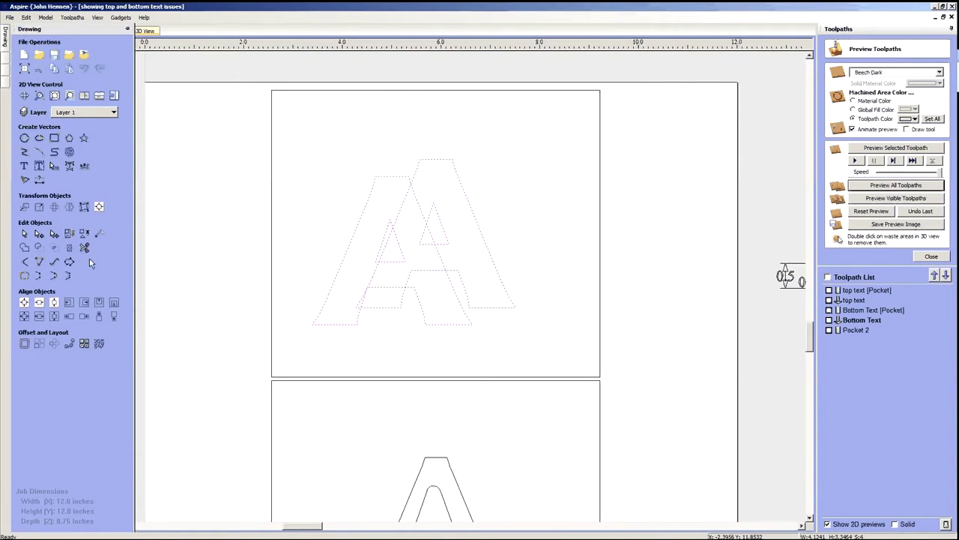
left_click(23, 249)
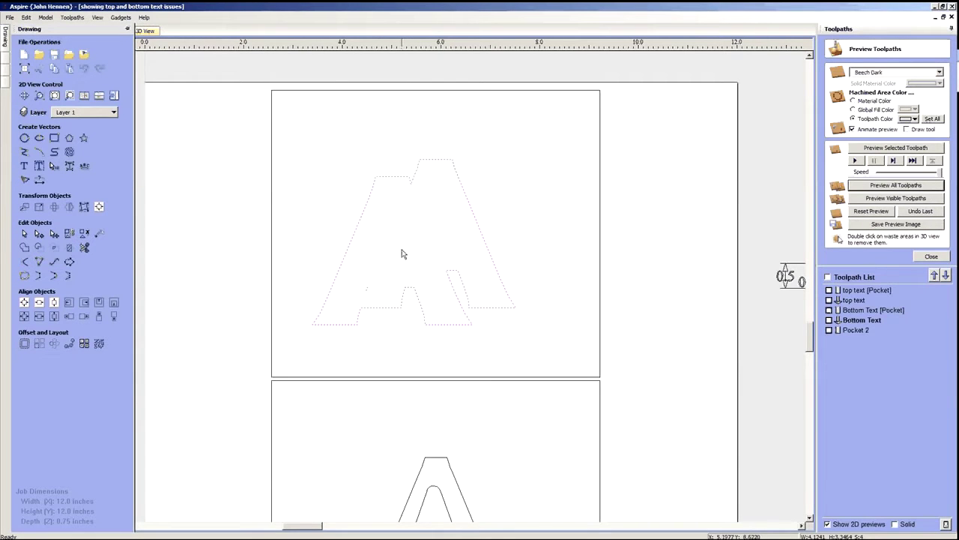
- Examine the welded outline, undo the weld, and group the outer and inner vectors of each letter A separately
scroll(404, 272, "up", 2)
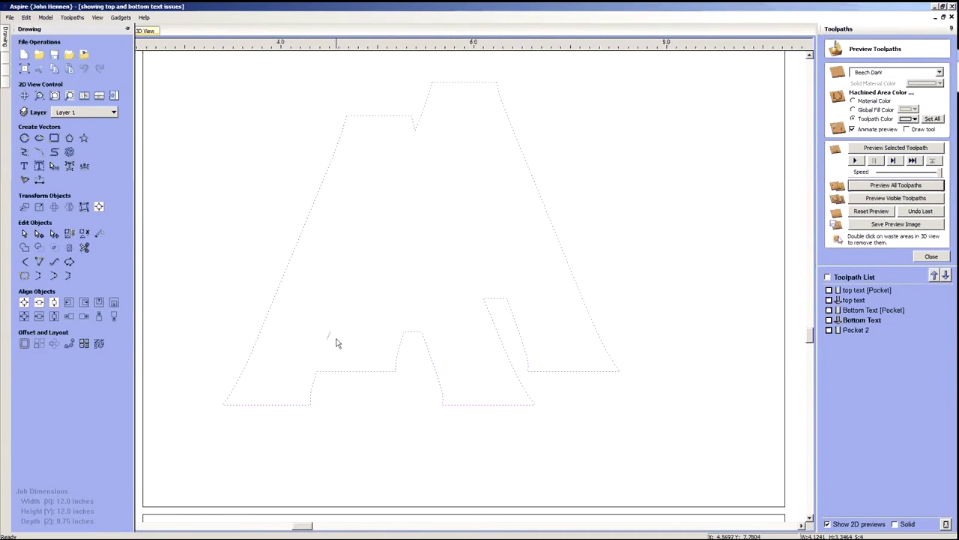
scroll(346, 345, "up", 4)
scroll(324, 330, "down", 4)
scroll(355, 352, "down", 1)
scroll(358, 285, "up", 1)
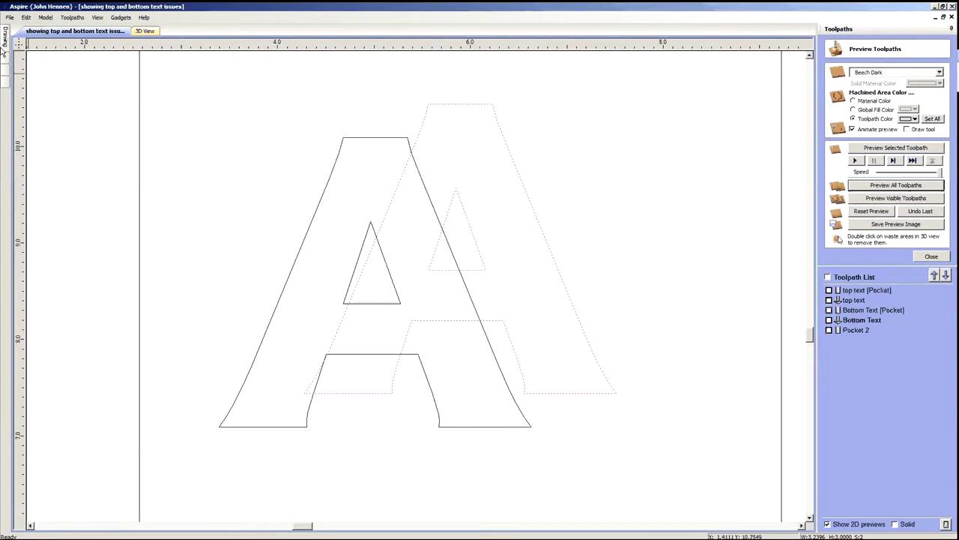
mouse_move(3, 51)
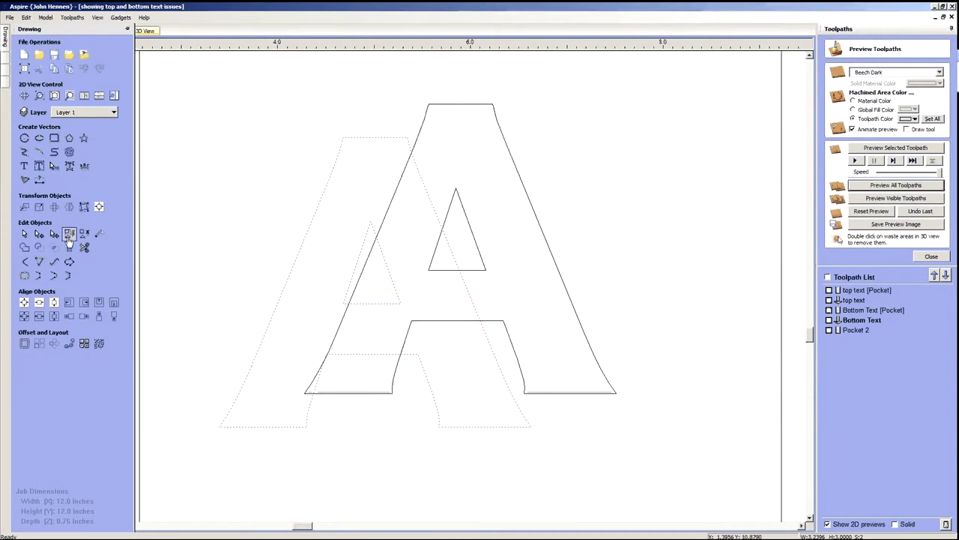
left_click(344, 317)
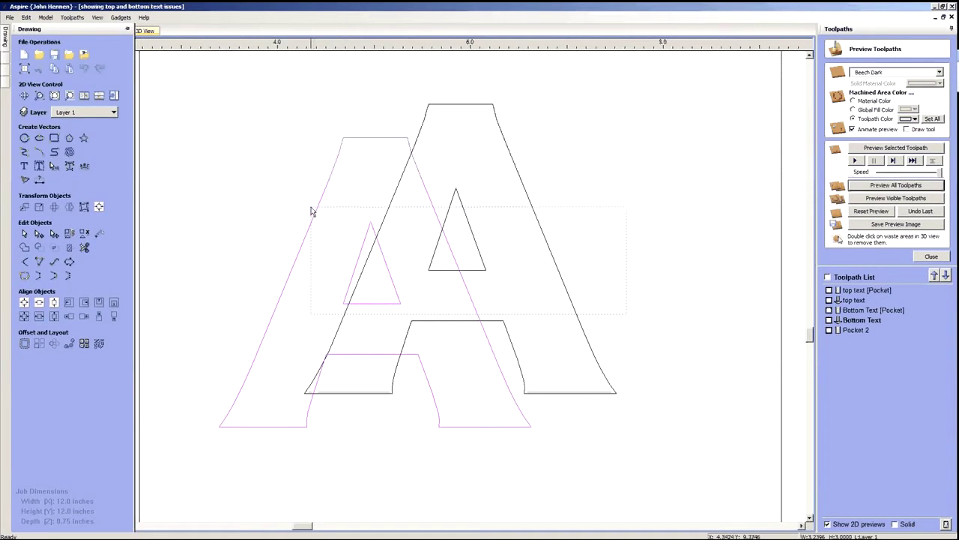
- Select both grouped A letters, weld them together, and examine the merged outline
left_click(252, 240)
mouse_move(5, 54)
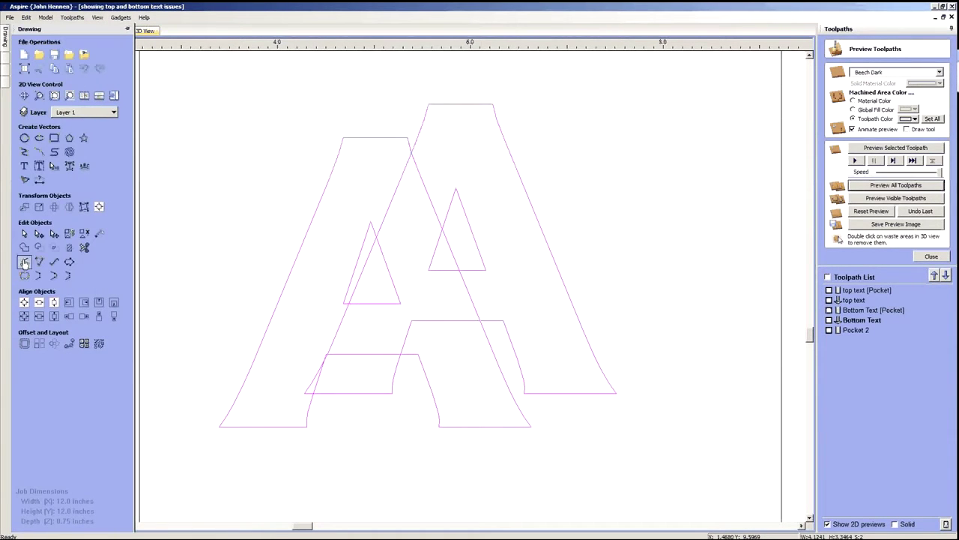
left_click(24, 249)
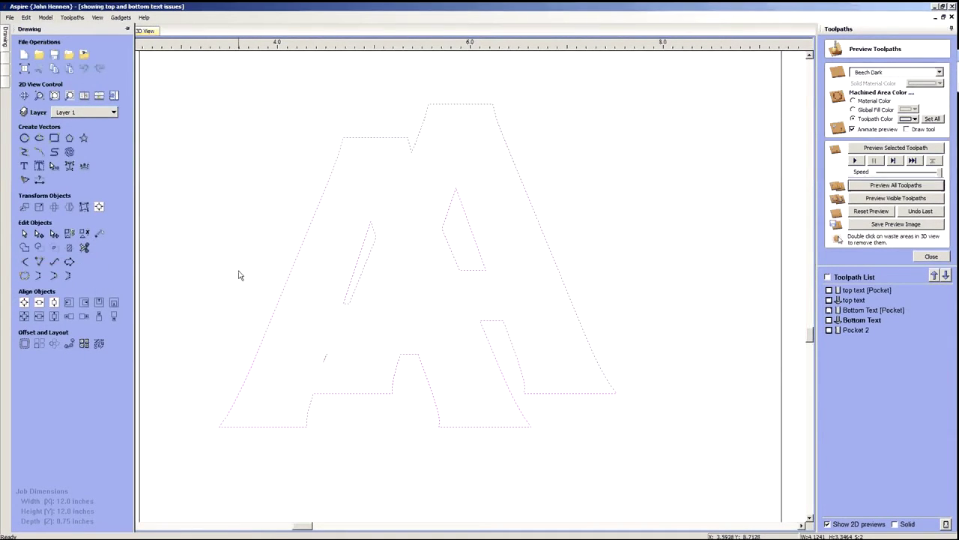
left_click(273, 255)
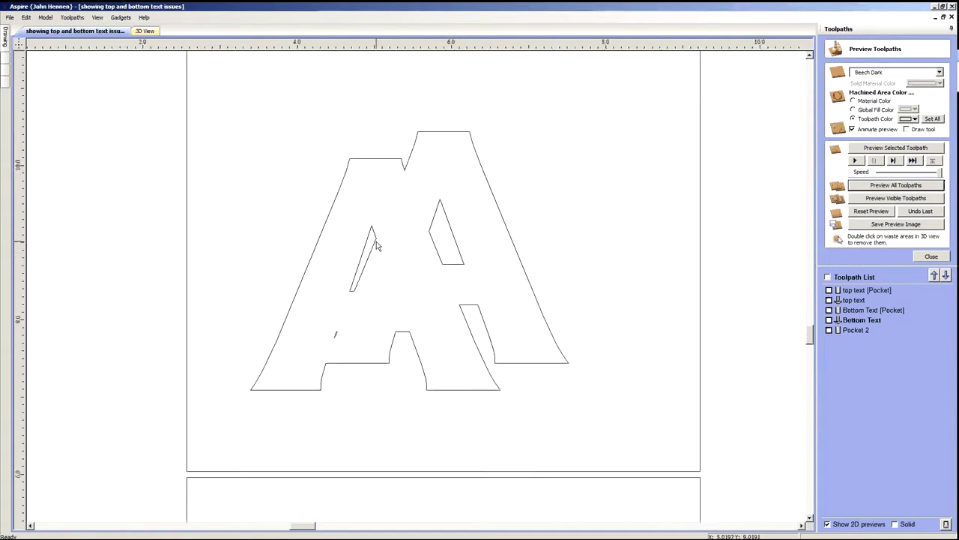
scroll(376, 244, "down", 4)
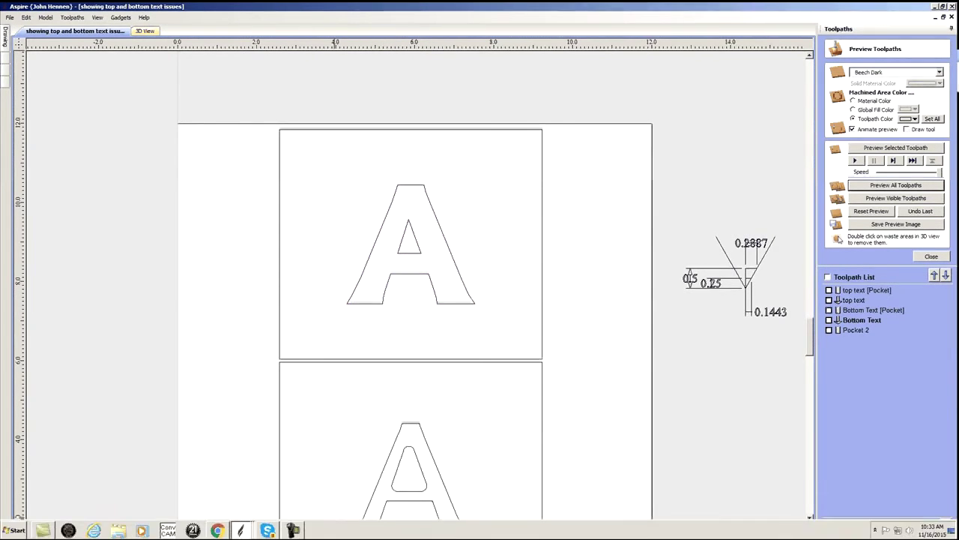
- Switch back to the New sign drawing and check that the Family & Food lettering selects as one group
left_click(243, 530)
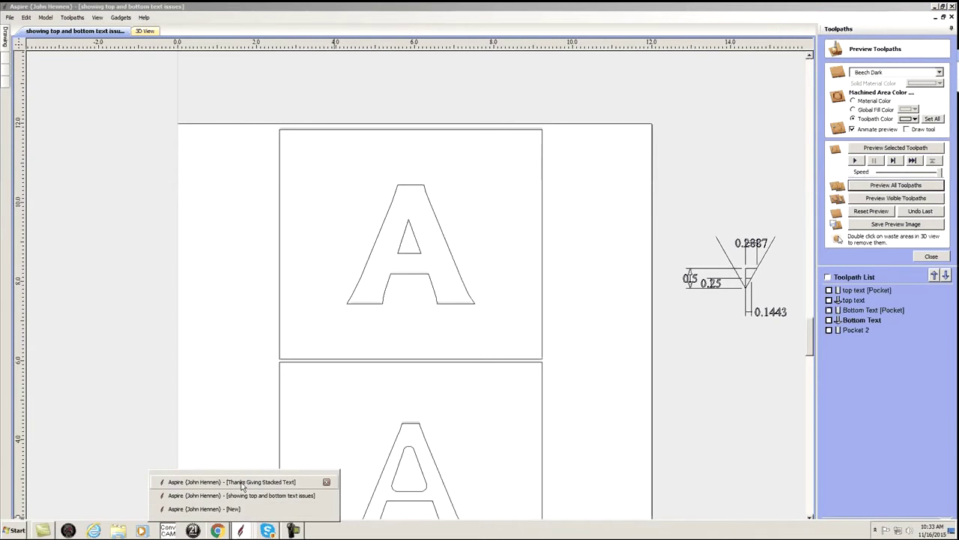
left_click(210, 508)
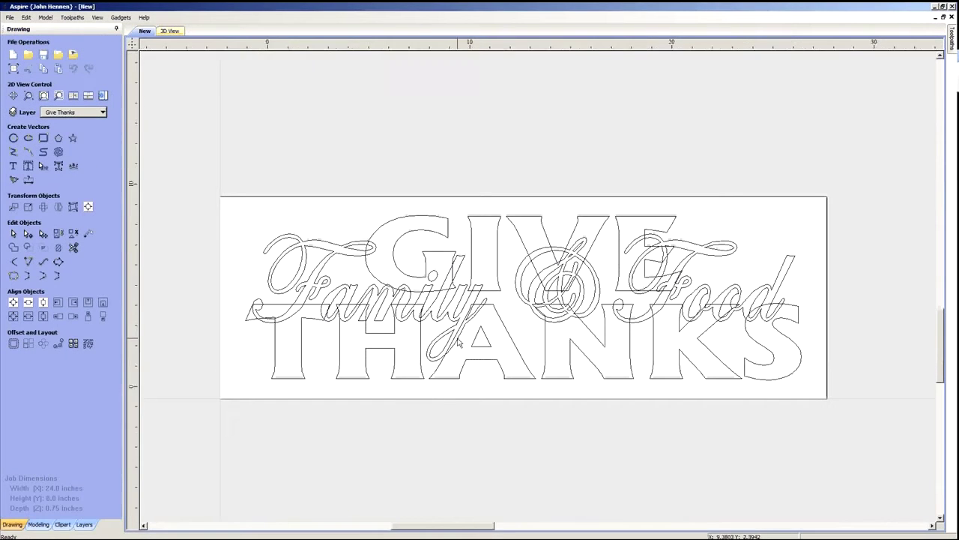
left_click(541, 306)
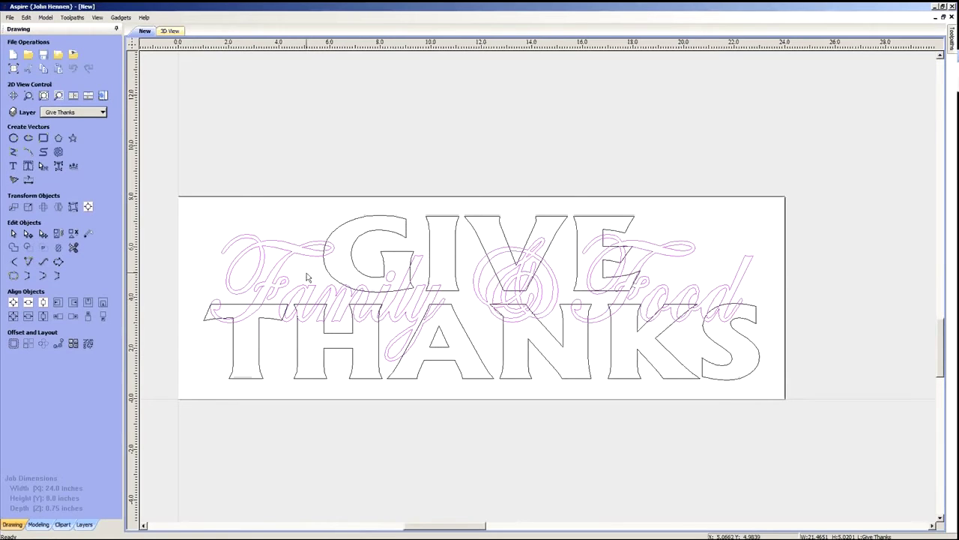
left_click(399, 240)
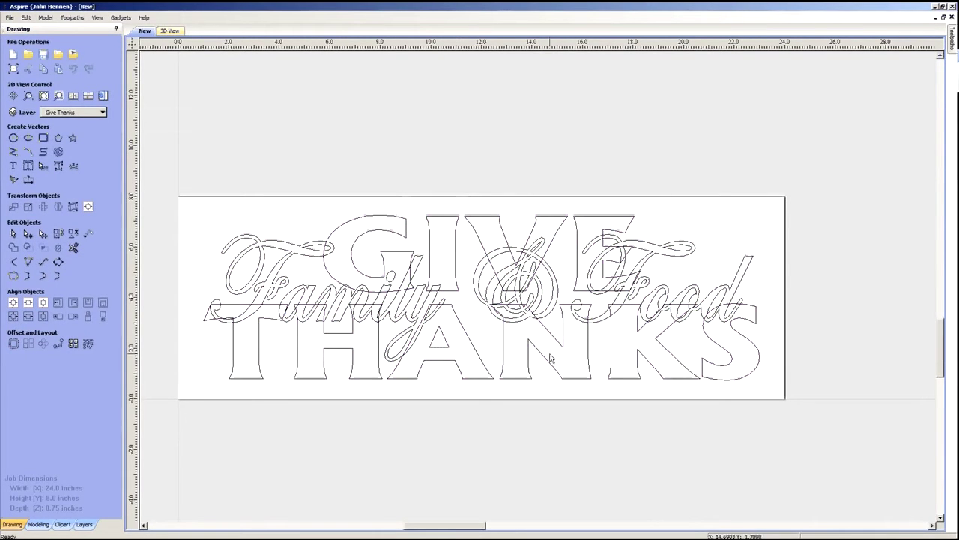
- Weld the Family & Food group with the GIVE THANKS group on the Give Thanks layer and deselect the result
key("ctrl+a")
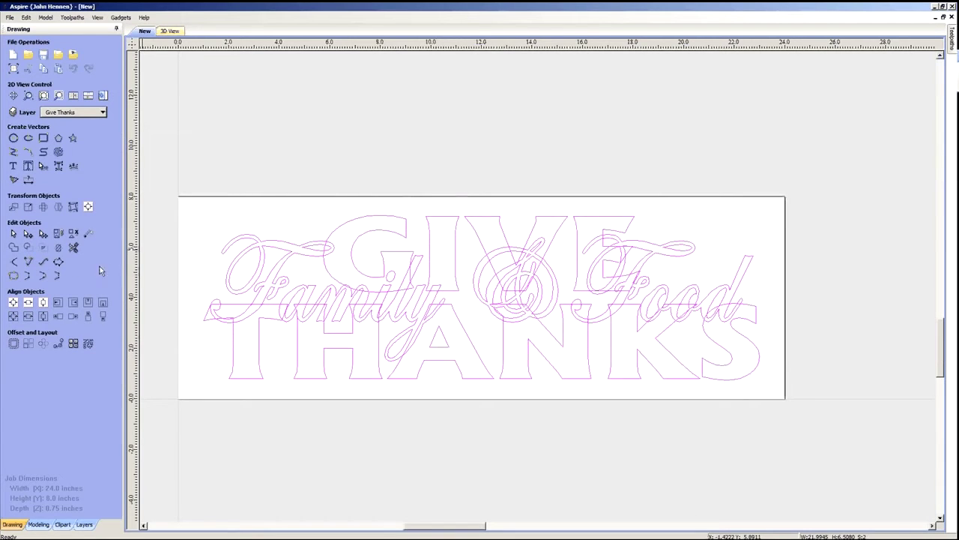
left_click(13, 247)
left_click(324, 430)
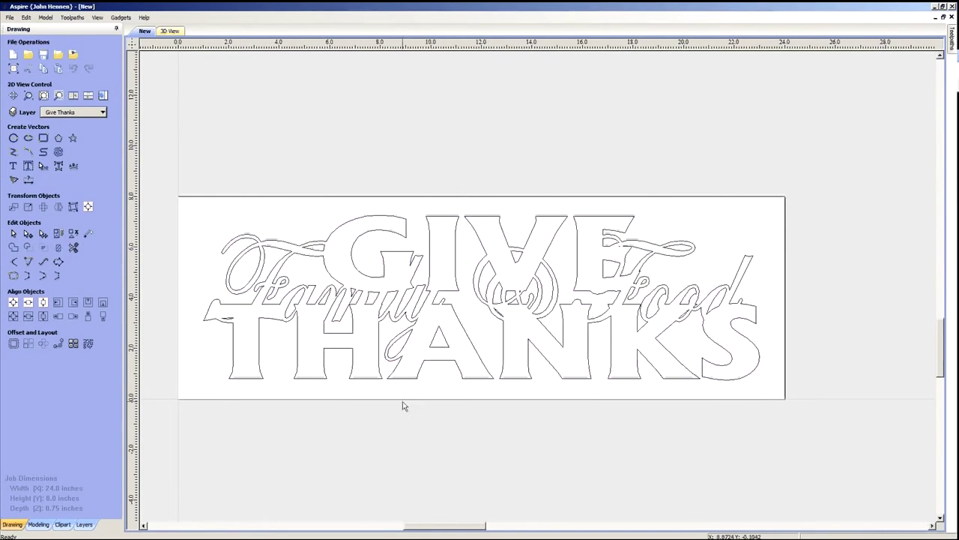
- Check the welded GIVE THANKS outline and turn on the visibility of the Family & Food layer
scroll(440, 334, "up", 1)
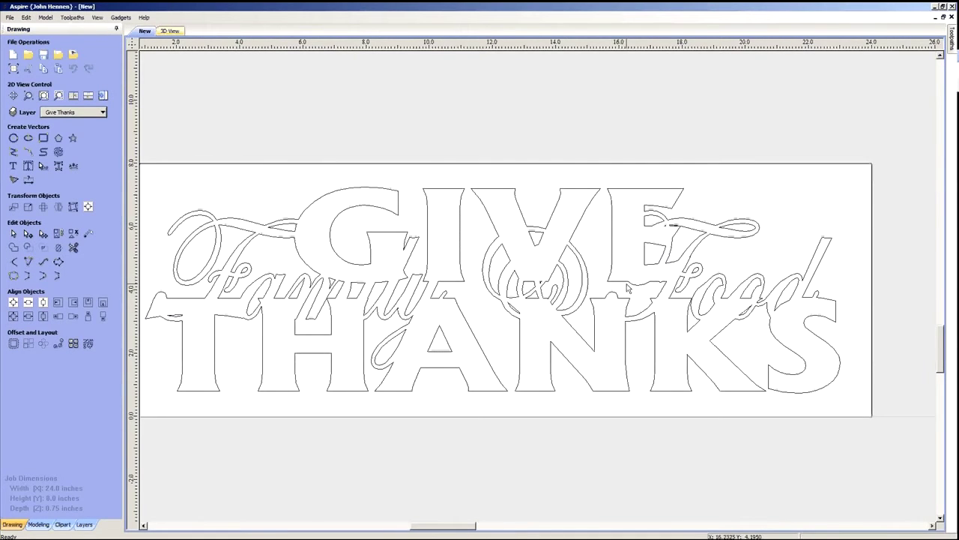
scroll(590, 282, "down", 2)
scroll(555, 279, "up", 1)
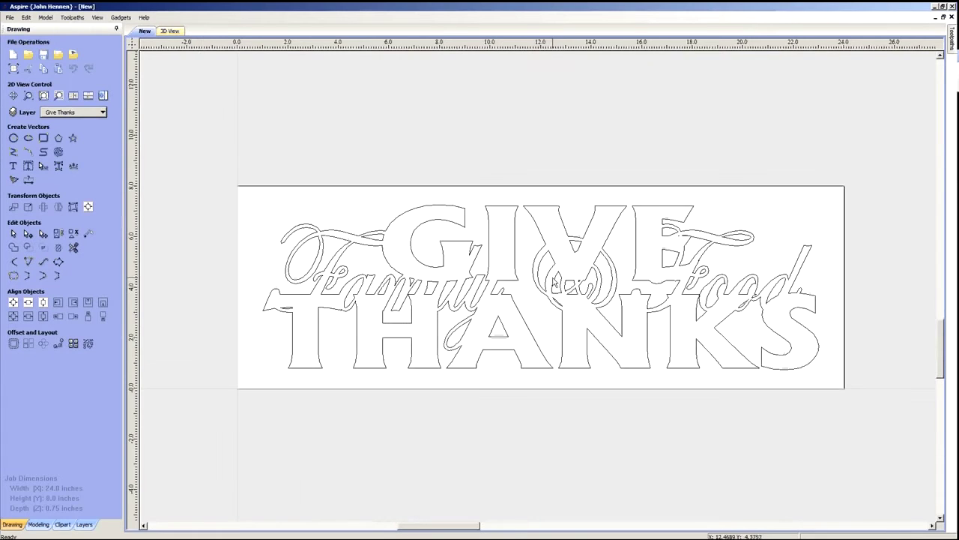
left_click(102, 111)
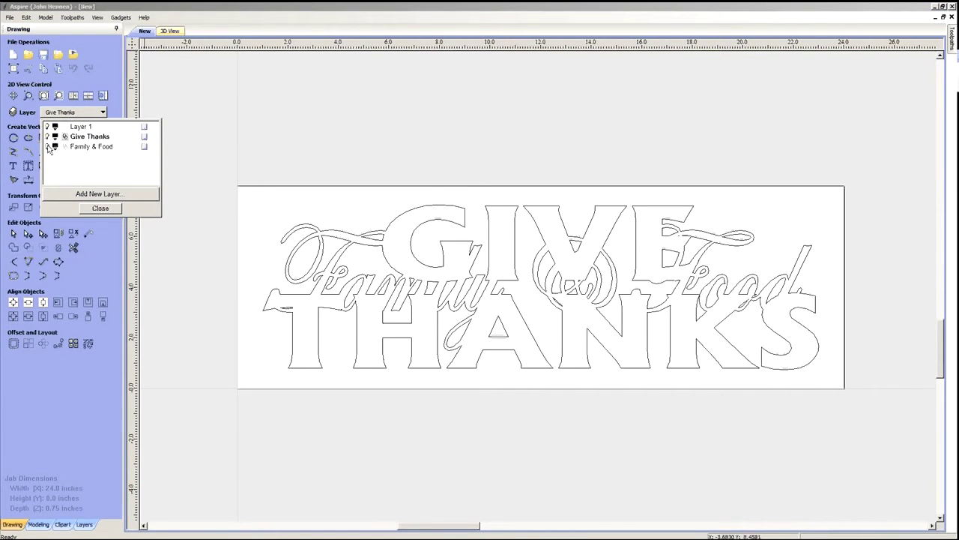
left_click(47, 147)
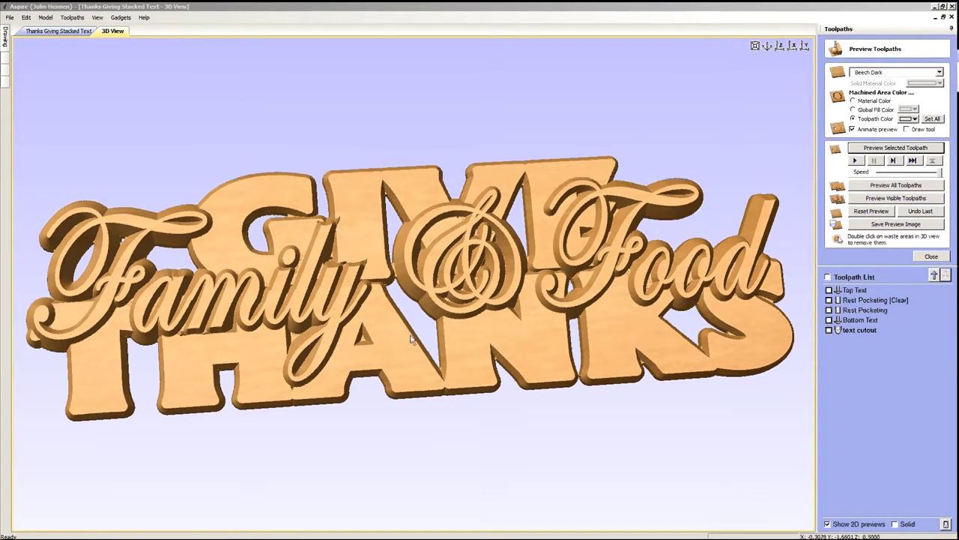
- Inspect the finished sign in the Thanks Giving Stacked Text file, then reset the 3D preview and simulate the Top Text toolpath
left_click_drag(417, 378, 427, 279)
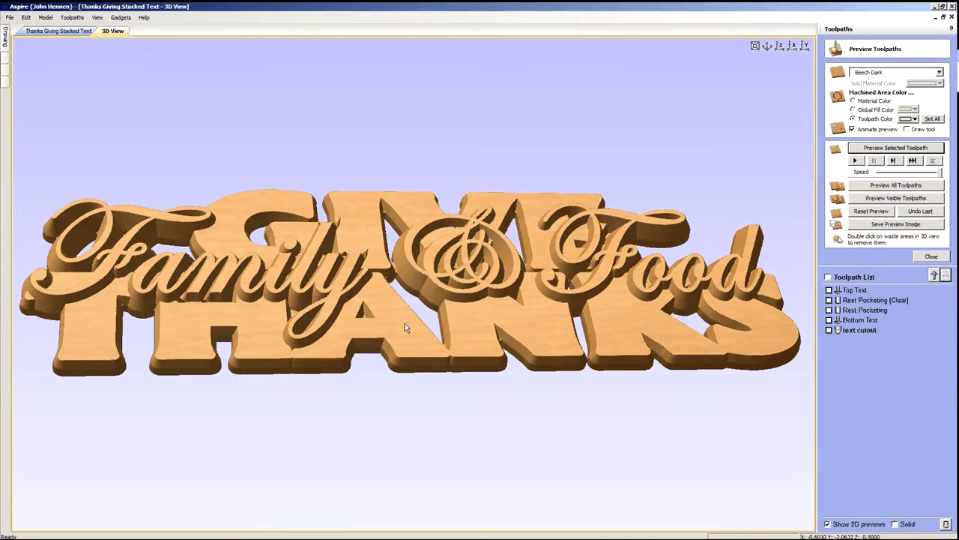
left_click_drag(409, 351, 398, 390)
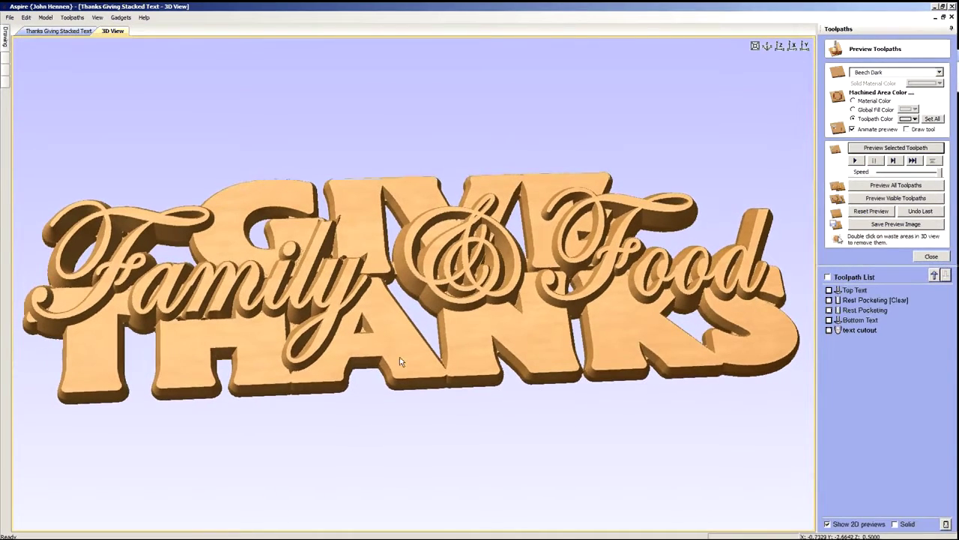
left_click_drag(467, 347, 460, 381)
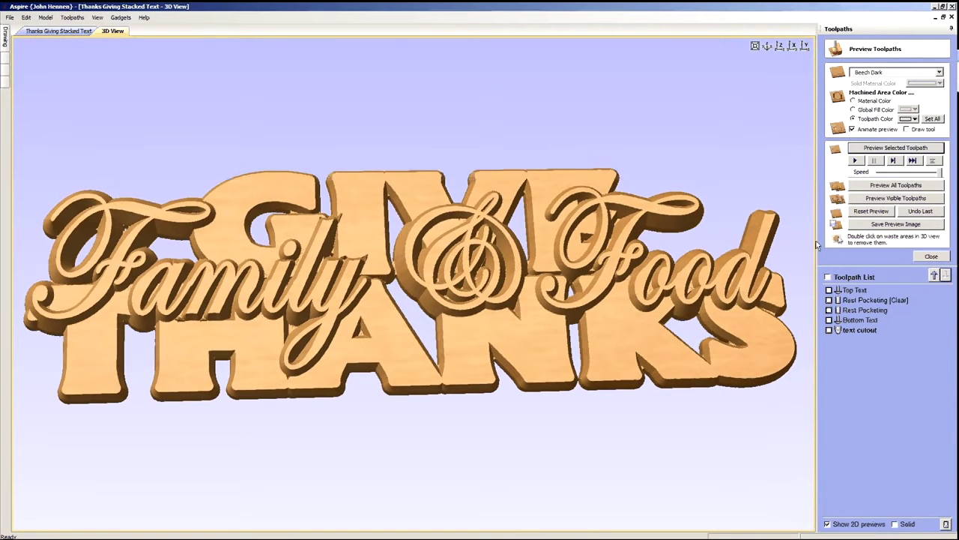
left_click(877, 212)
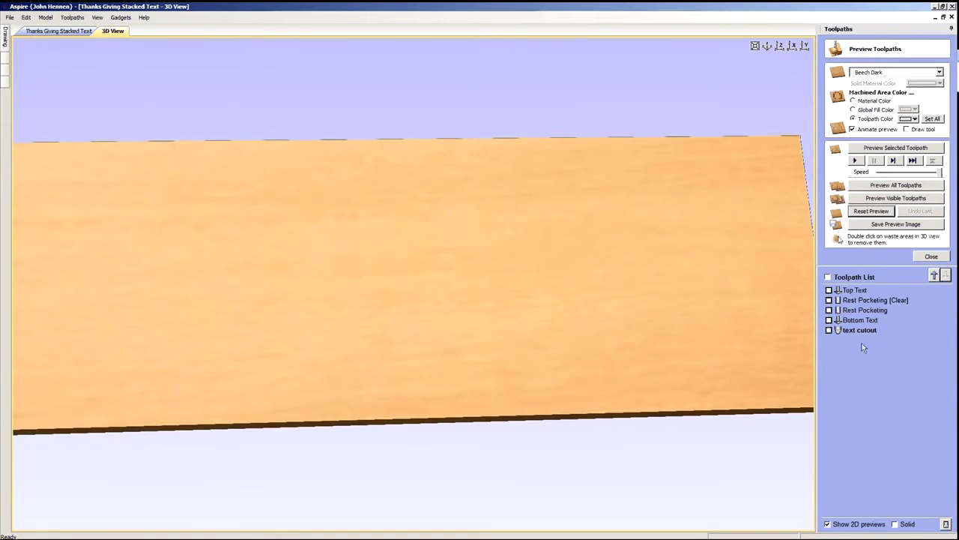
left_click(855, 290)
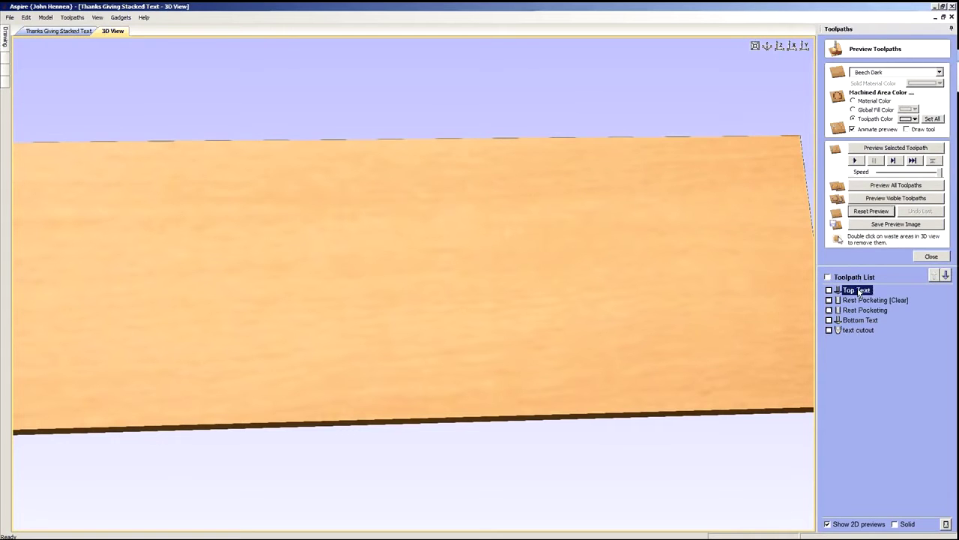
left_click(893, 148)
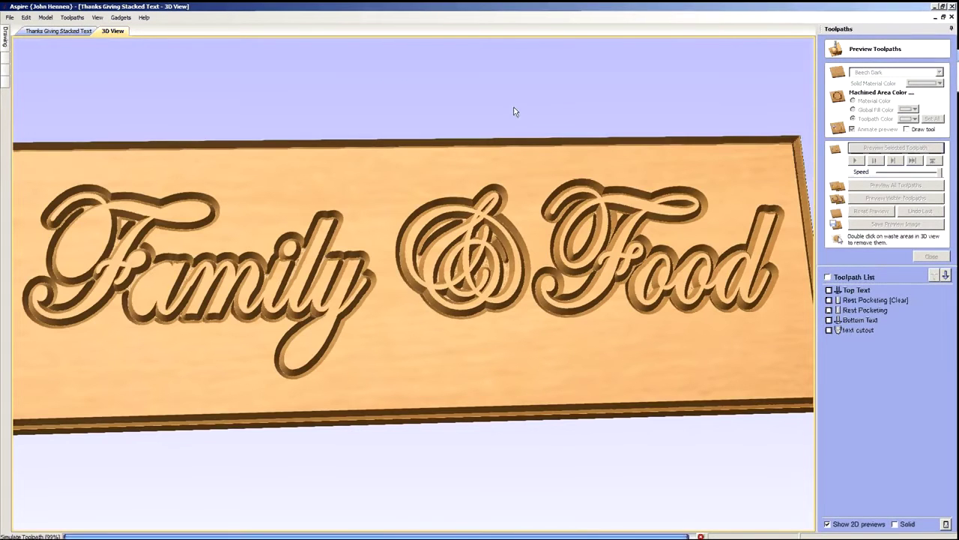
- Simulate the Rest Pocketing [Clear], Rest Pocketing and Bottom Text toolpaths in order on the 3D preview
left_click(875, 299)
left_click(894, 150)
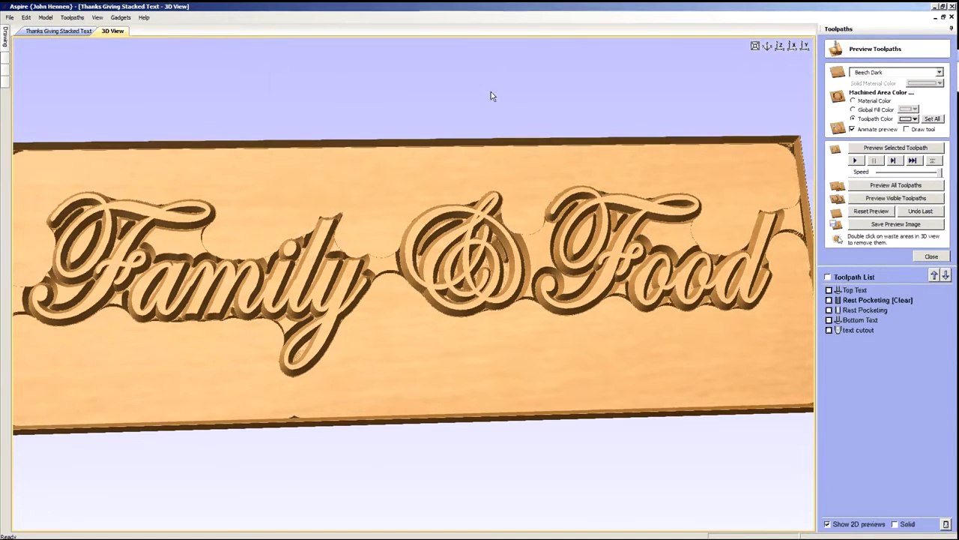
left_click(862, 309)
left_click(884, 149)
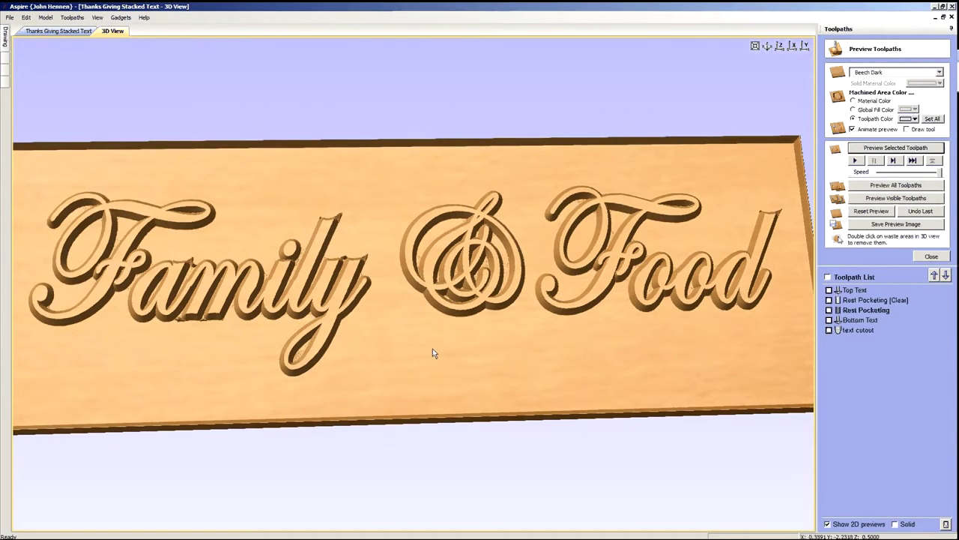
left_click(872, 320)
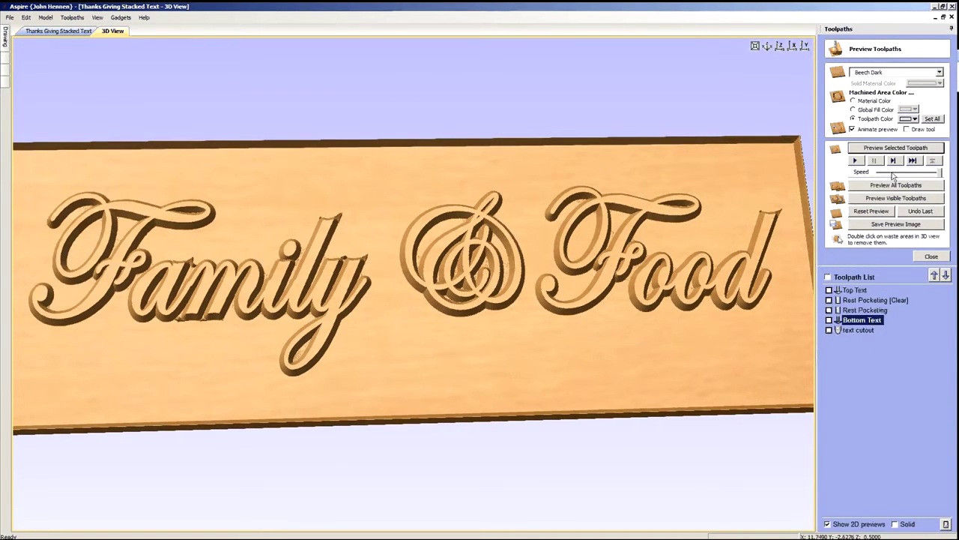
left_click(893, 149)
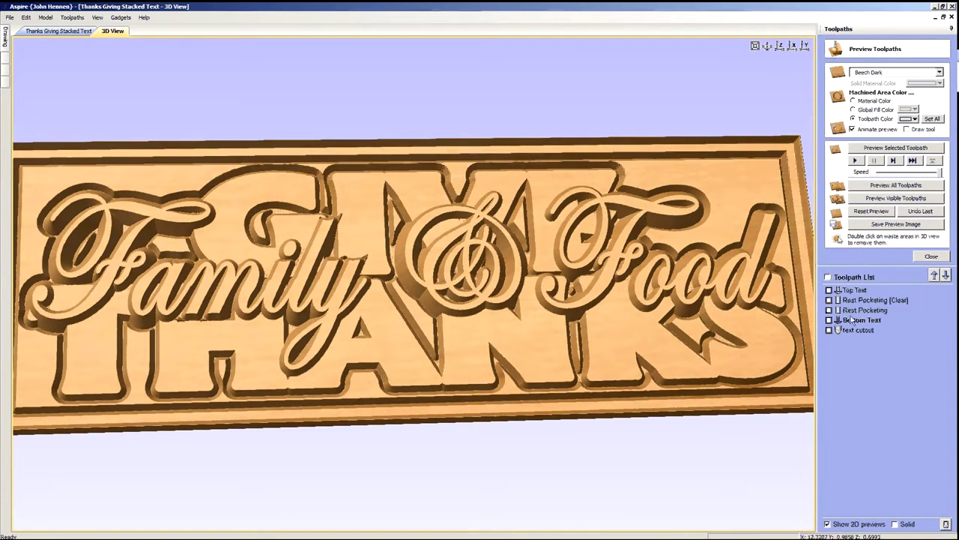
- Preview the text cutout toolpath and remove the waste border around the lettering from the 3D preview
left_click(858, 330)
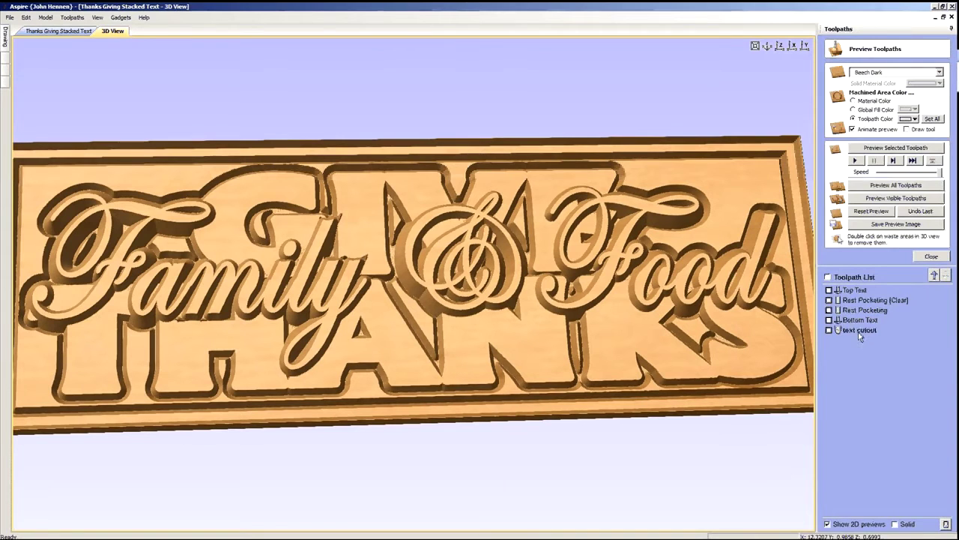
left_click(887, 149)
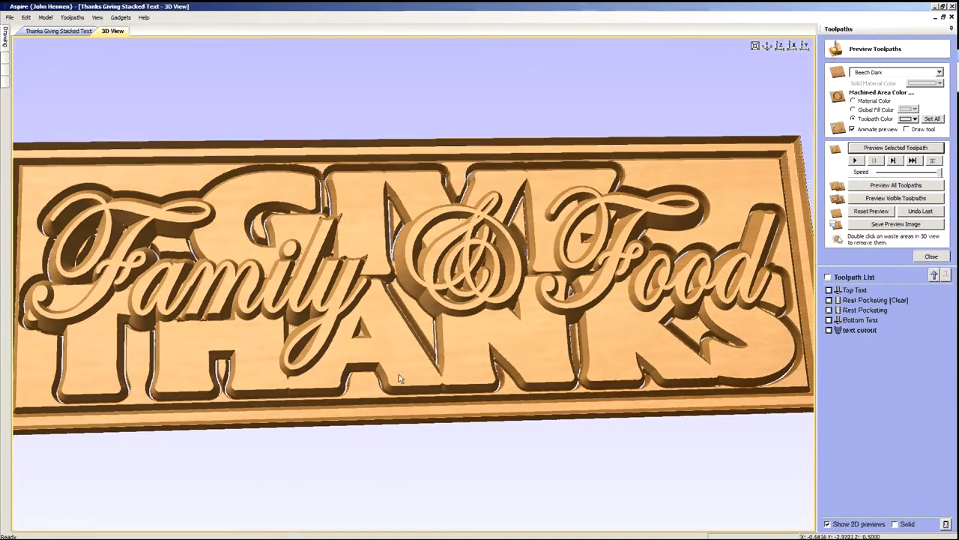
left_click_drag(398, 371, 377, 388)
double_click(369, 386)
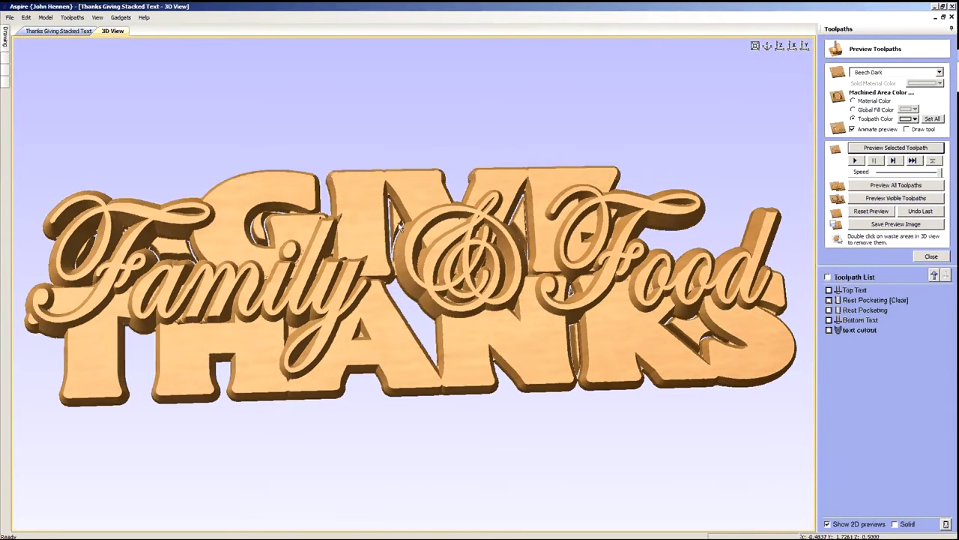
- Remove the remaining waste pieces from the gaps inside and between the letters in the 3D preview
double_click(528, 248)
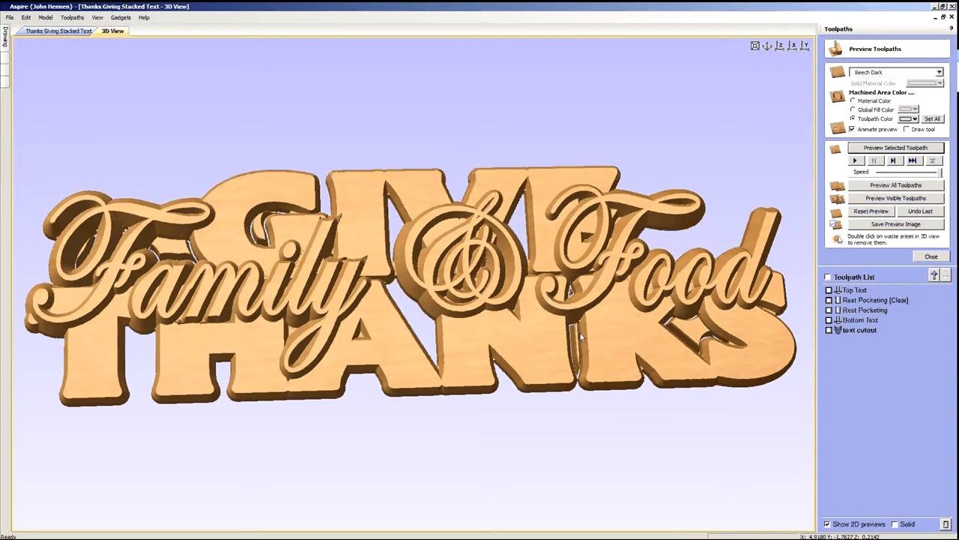
double_click(578, 333)
double_click(682, 338)
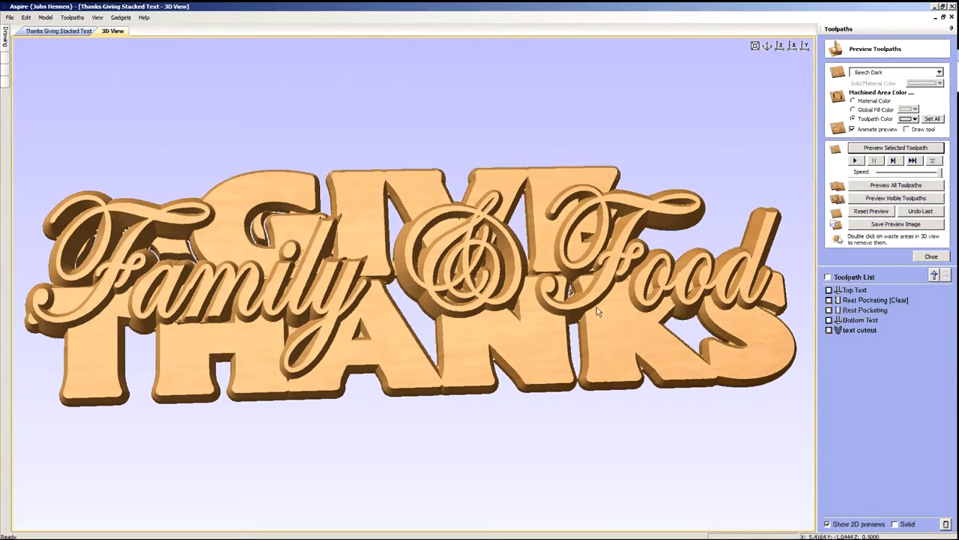
double_click(572, 292)
double_click(264, 233)
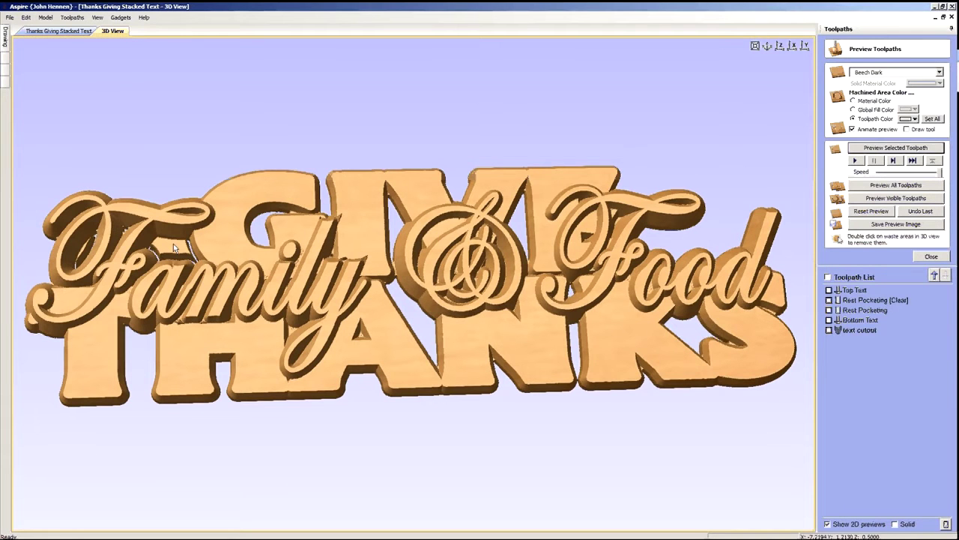
double_click(85, 253)
left_click_drag(298, 352, 325, 358)
double_click(358, 319)
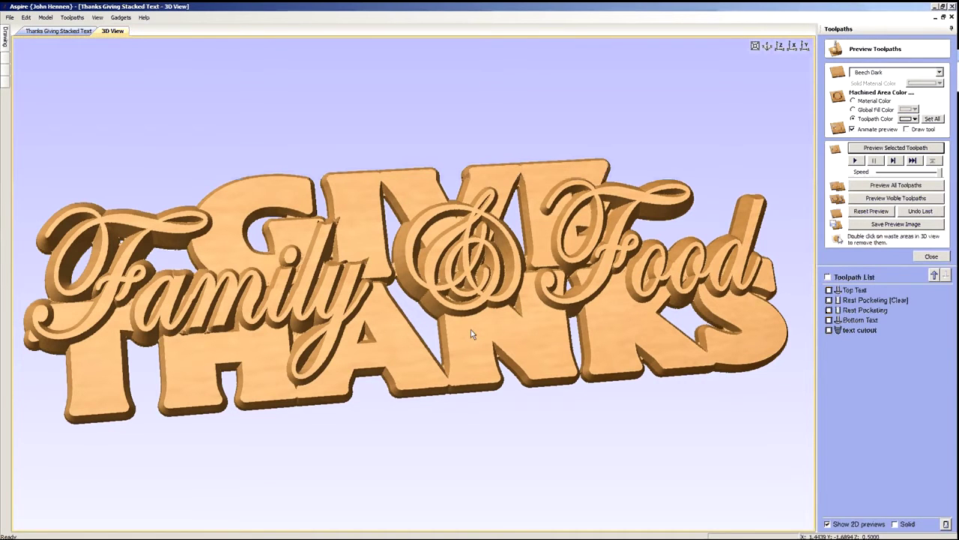
- Switch to the "showing top and bottom text issues" drawing and change the layout to keep only the toolpath commands pinned
mouse_move(279, 534)
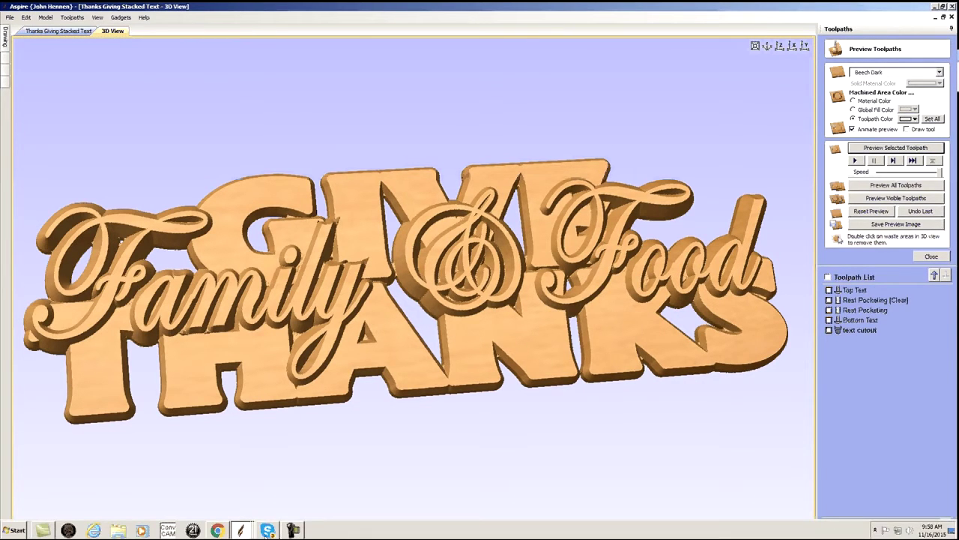
left_click(241, 530)
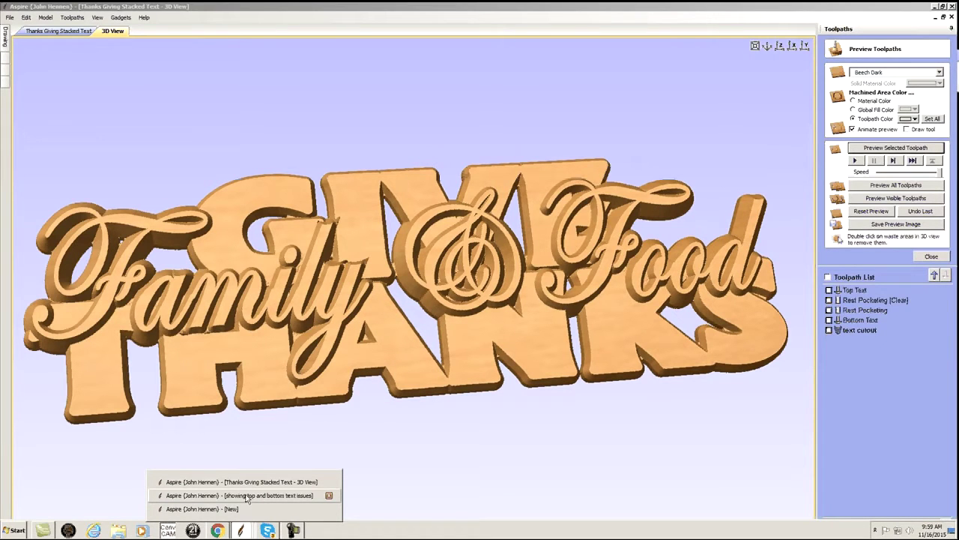
left_click(227, 498)
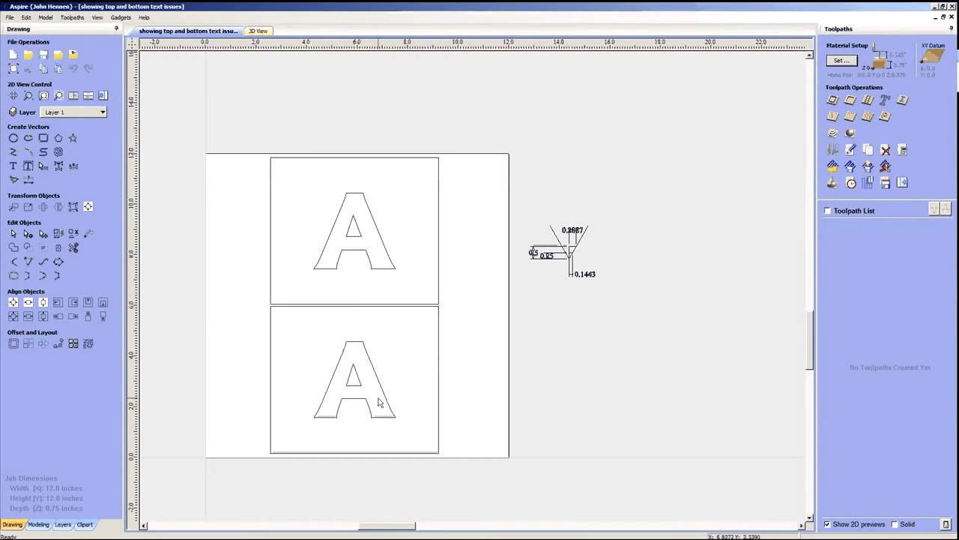
scroll(533, 392, "down", 2)
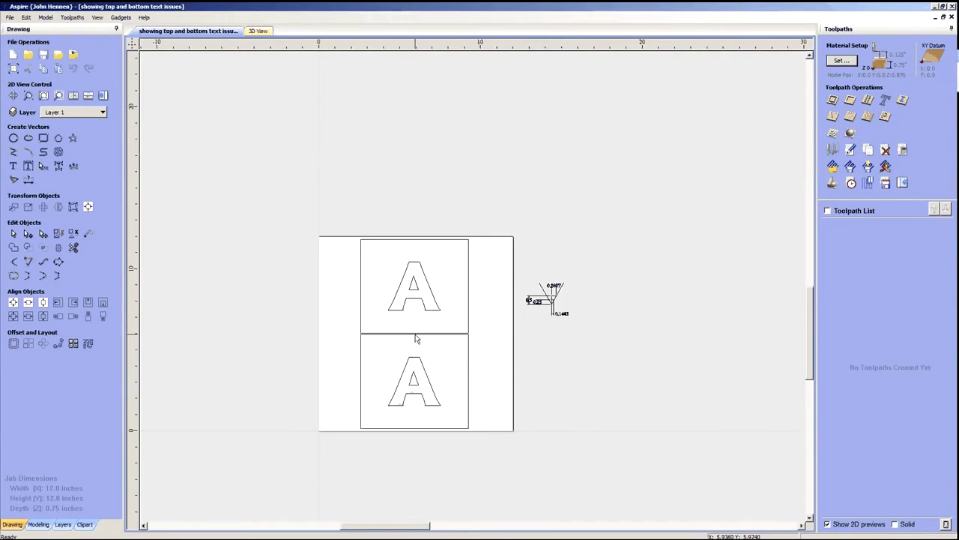
scroll(419, 337, "up", 1)
scroll(432, 340, "up", 1)
scroll(448, 341, "up", 1)
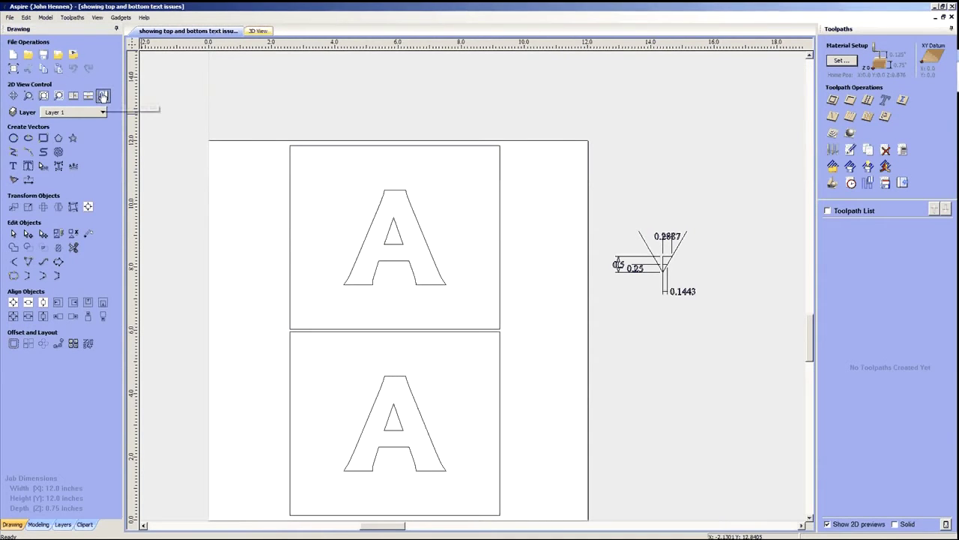
left_click(103, 95)
- Select the upper letter A together with its surrounding rectangle and start a V-Carve / Engraving toolpath for them
left_click(386, 240)
left_click(312, 242)
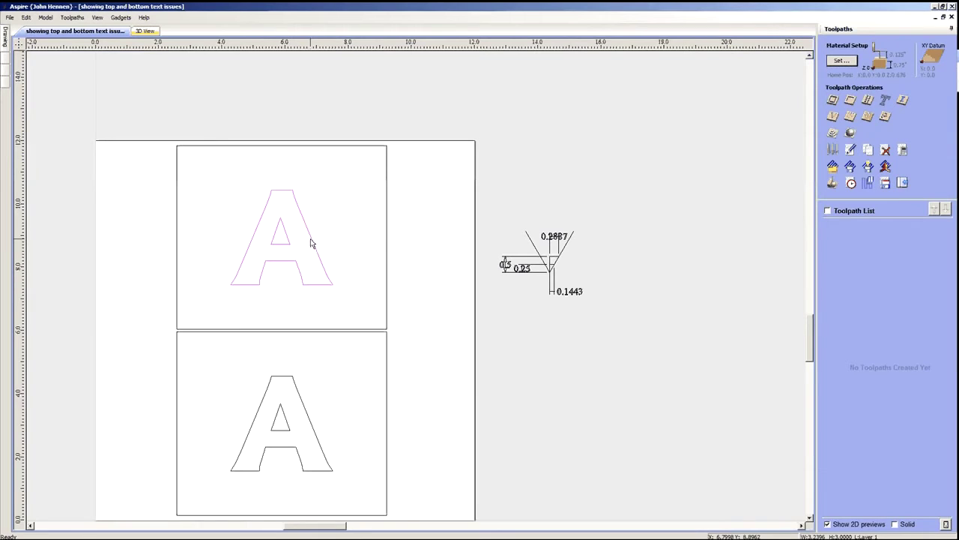
left_click(387, 245)
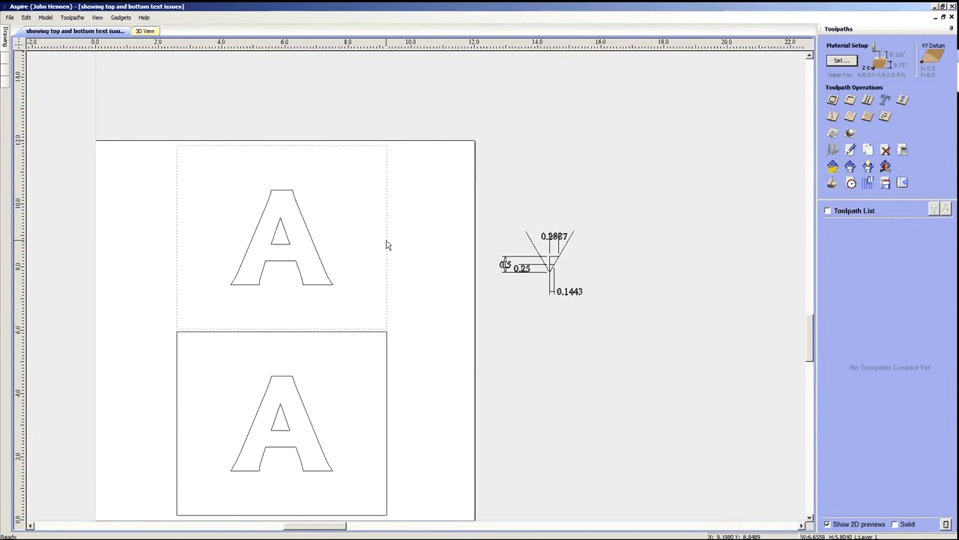
left_click(327, 248)
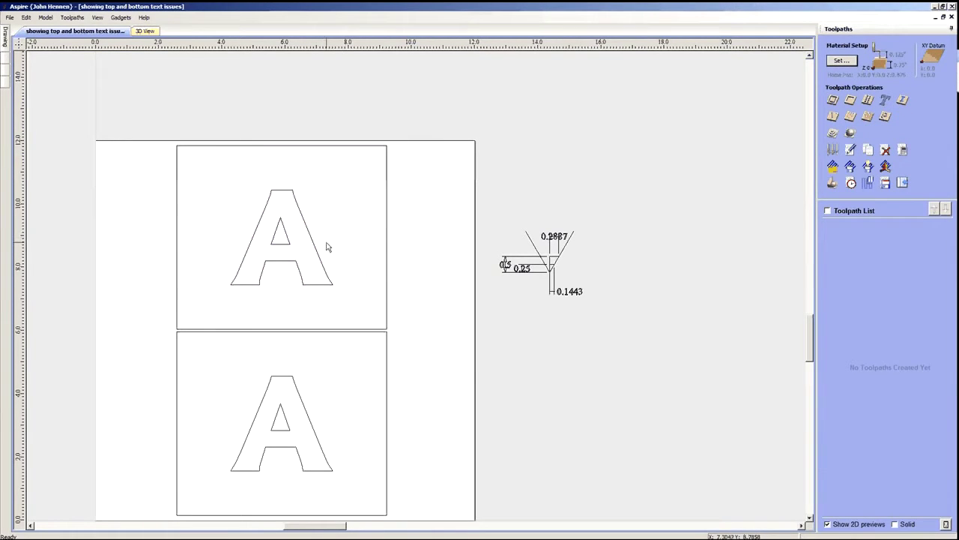
left_click(318, 248)
left_click(388, 249, "shift")
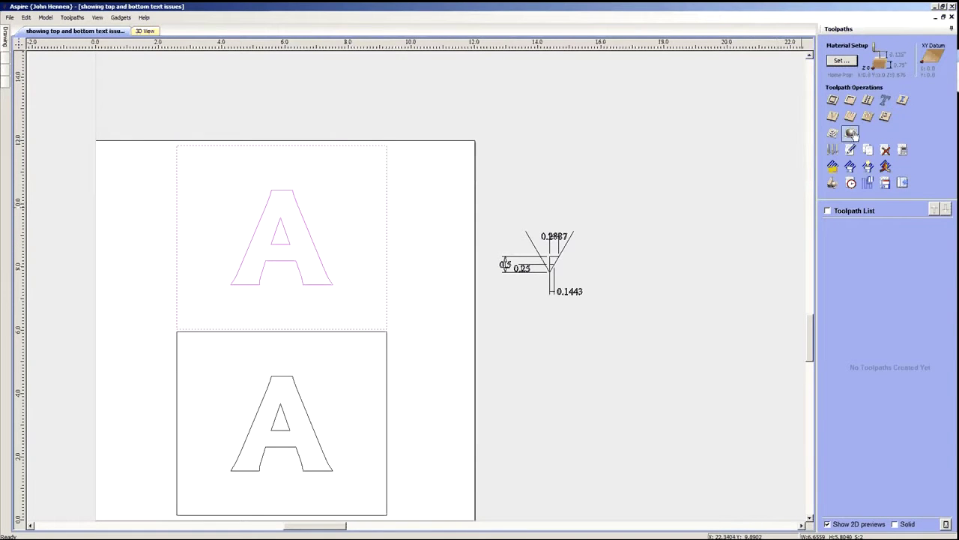
left_click(833, 118)
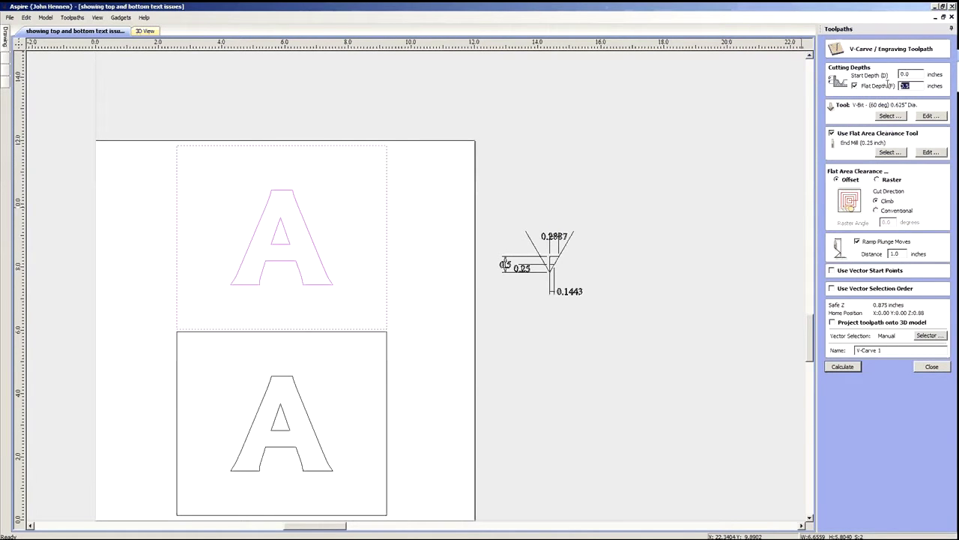
- Switch to the Thanks Giving Stacked Text 3D view and examine the two stacked text levels from the side
mouse_move(314, 538)
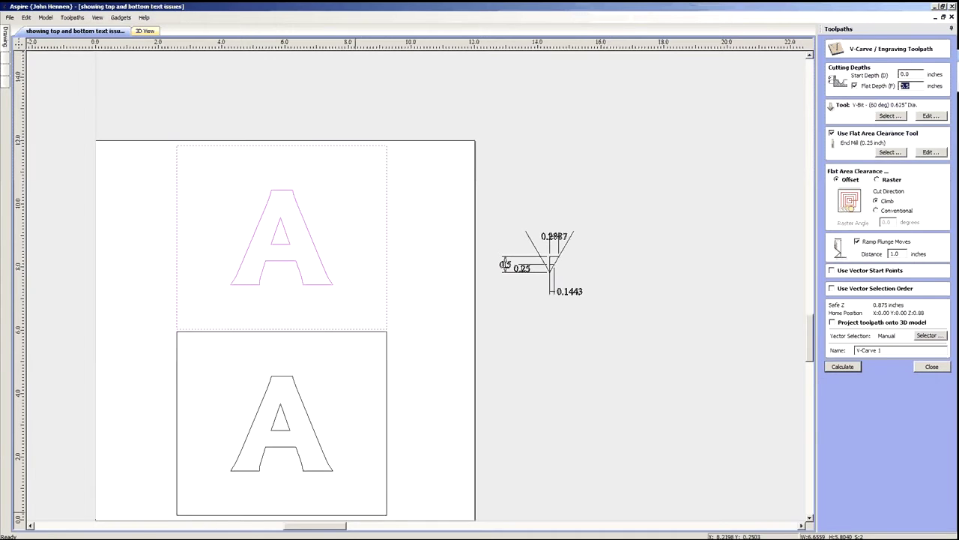
left_click(241, 530)
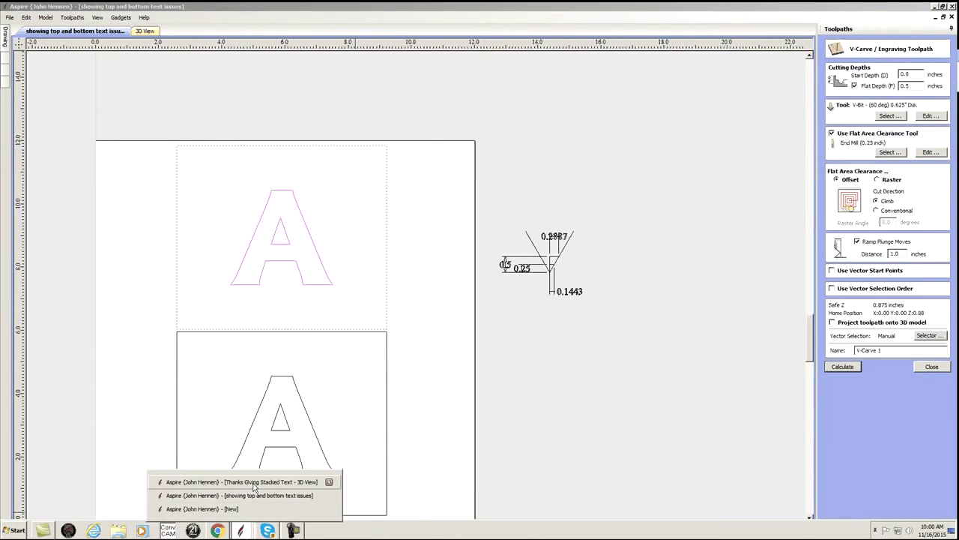
left_click(253, 483)
left_click_drag(433, 367, 425, 156)
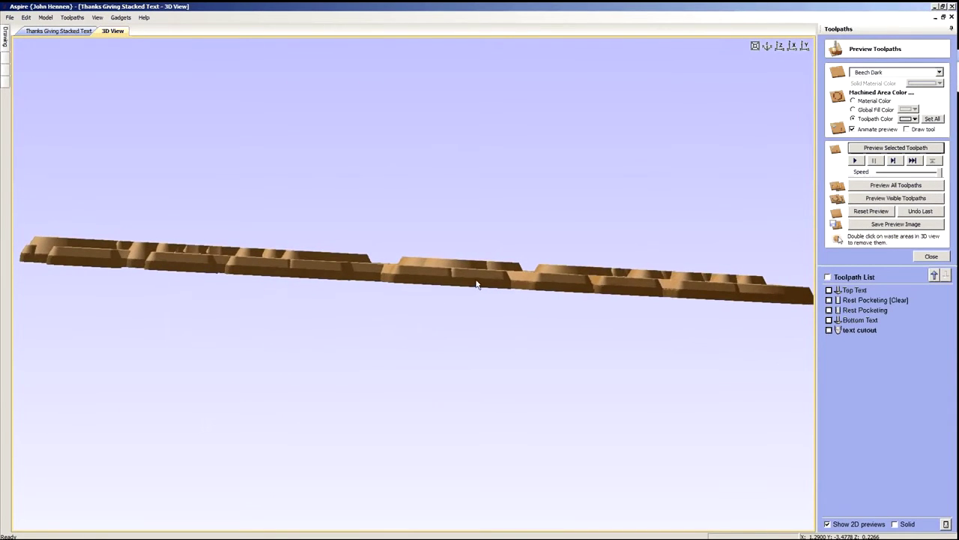
left_click_drag(477, 285, 482, 278)
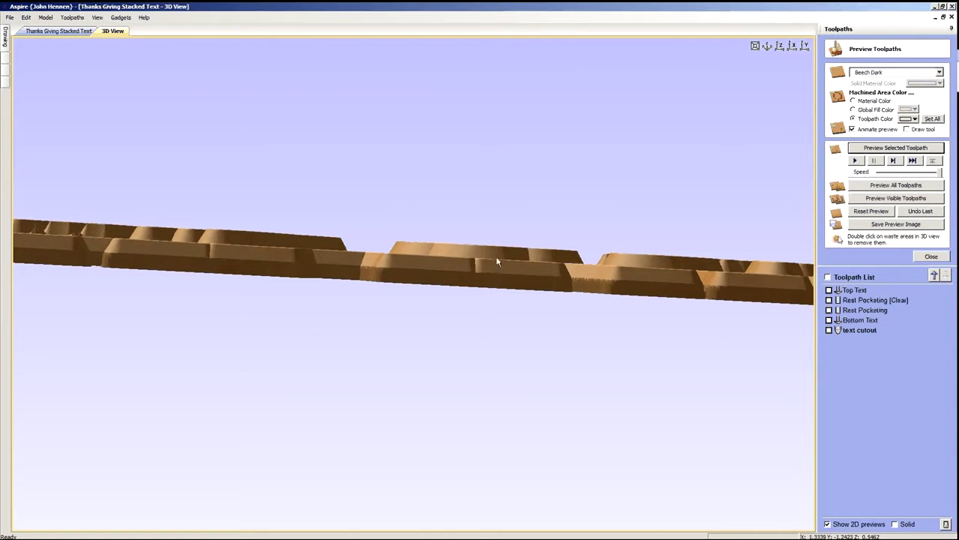
left_click_drag(460, 281, 412, 322)
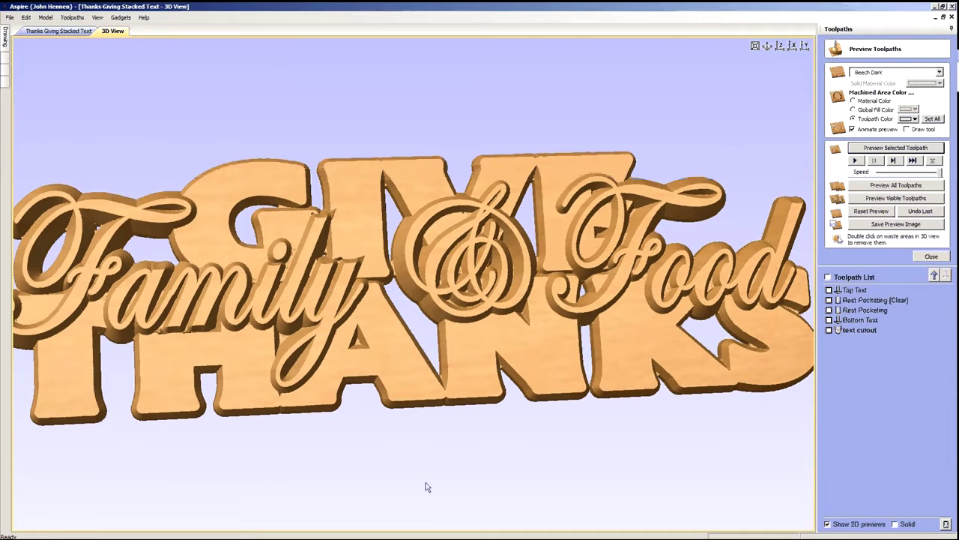
- Back in the "showing top and bottom text issues" file, calculate the V-carve with flat depth 0.25 inches, named "top text"
mouse_move(210, 537)
left_click(240, 530)
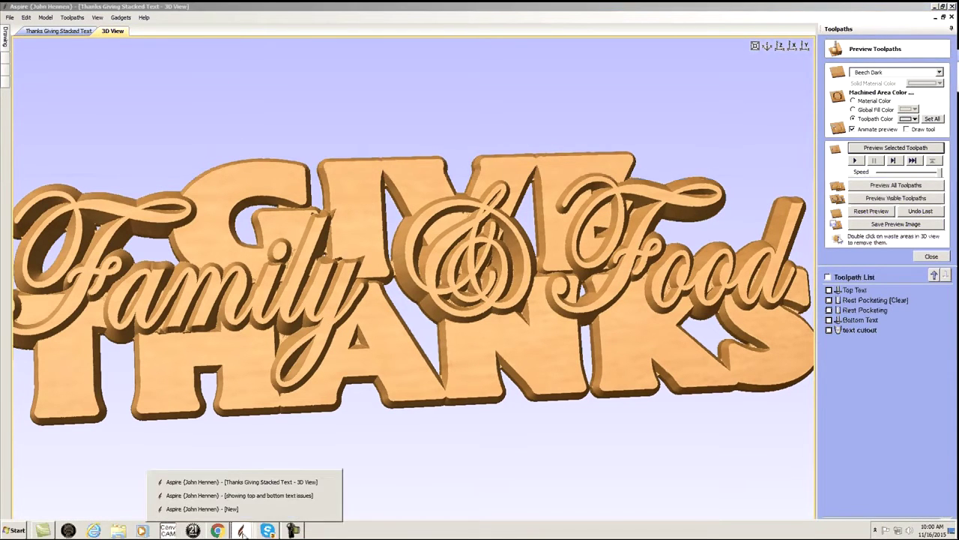
left_click(248, 495)
left_click(921, 86)
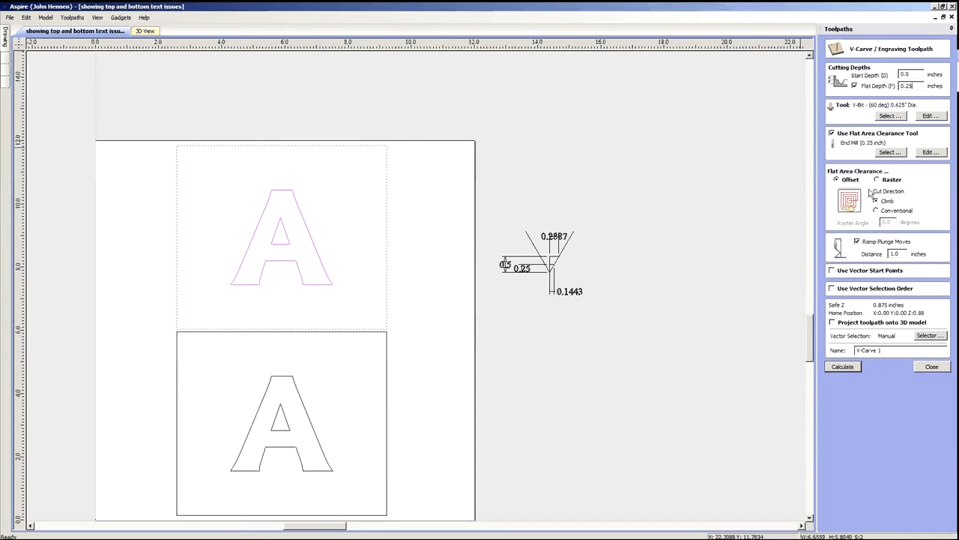
left_click_drag(892, 351, 839, 353)
type("top text")
left_click(842, 366)
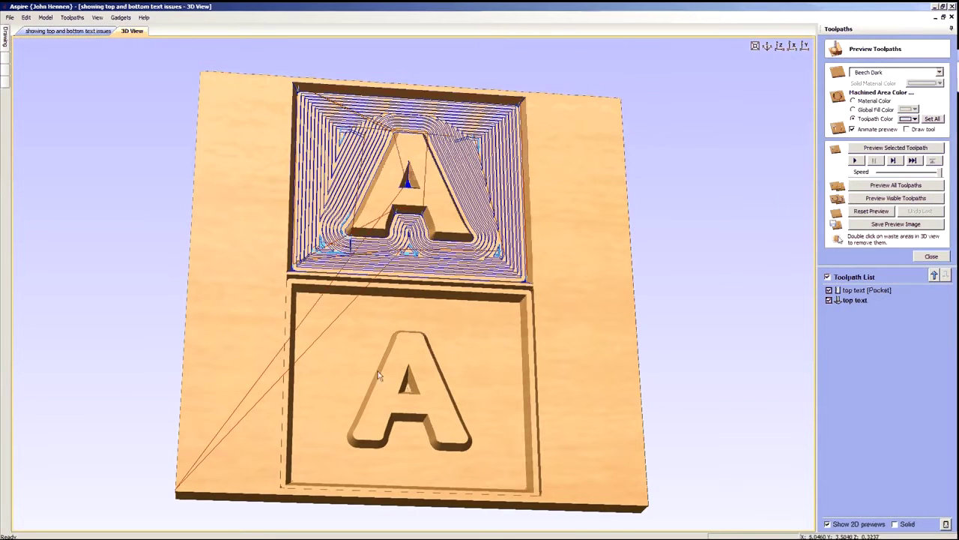
- Reset the 3D preview and simulate the top text pocket toolpath followed by the top text V-carve toolpath
middle_click_drag(360, 385, 360, 430)
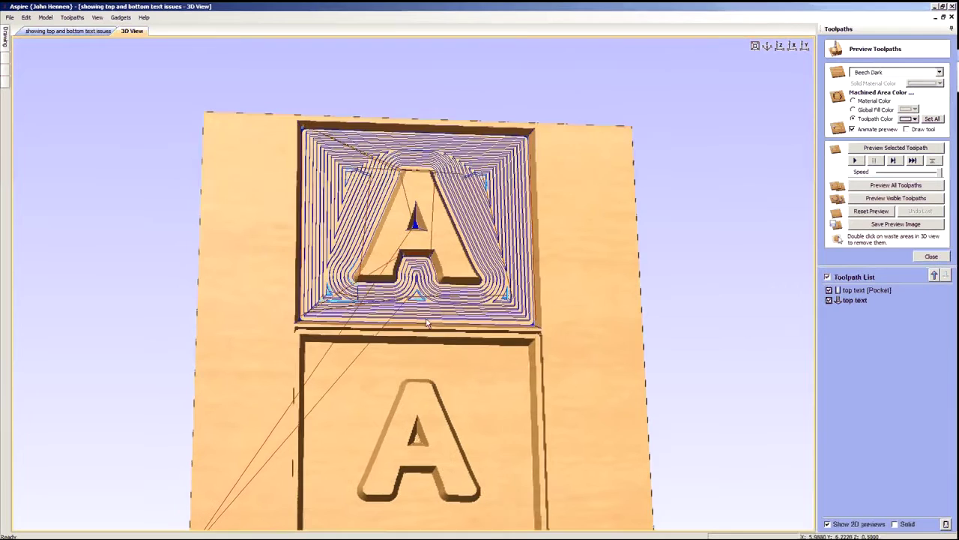
left_click(884, 212)
left_click(867, 291)
left_click(895, 148)
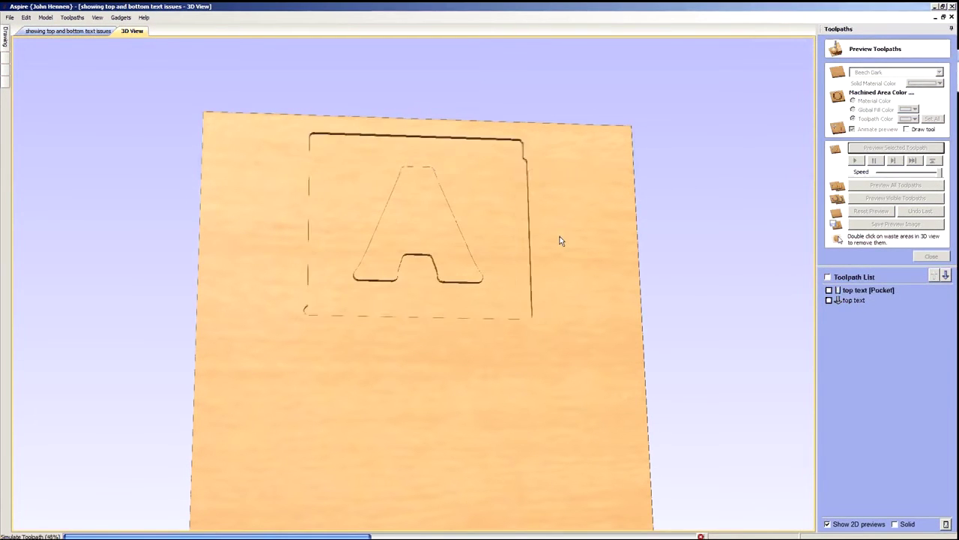
left_click(855, 299)
left_click(895, 148)
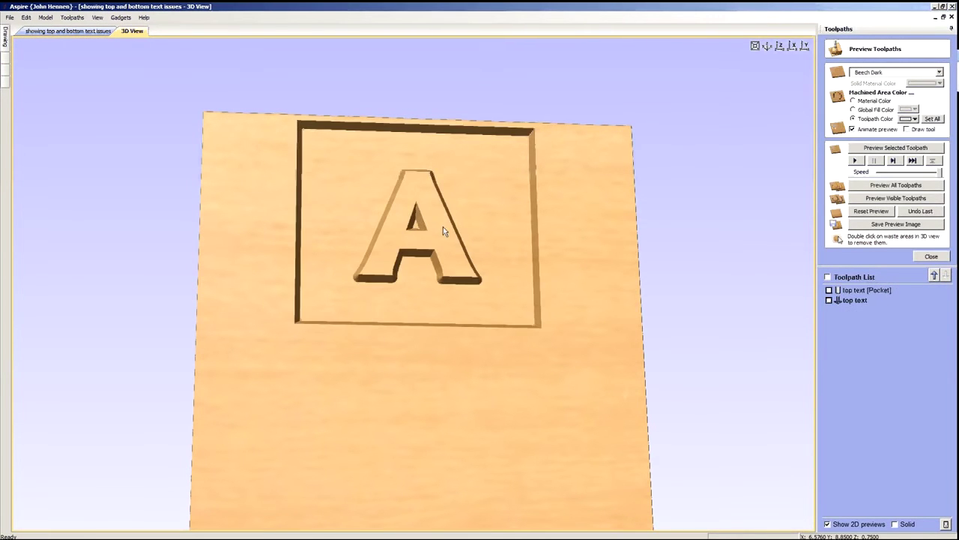
- Examine the carved upper A's sloped walls and corners in 3D and compare them with its outline in the 2D drawing
left_click_drag(412, 301, 424, 343)
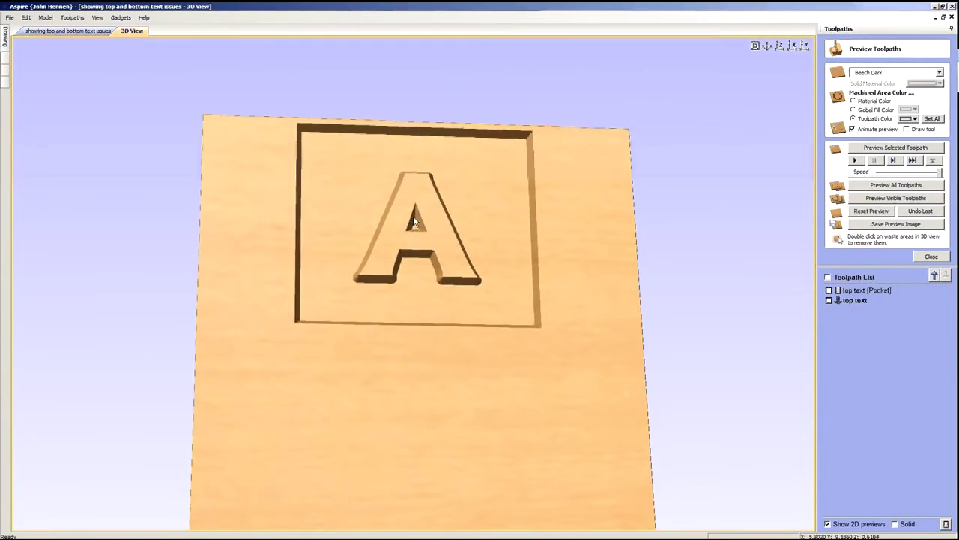
scroll(414, 220, "up", 3)
left_click_drag(424, 252, 395, 303)
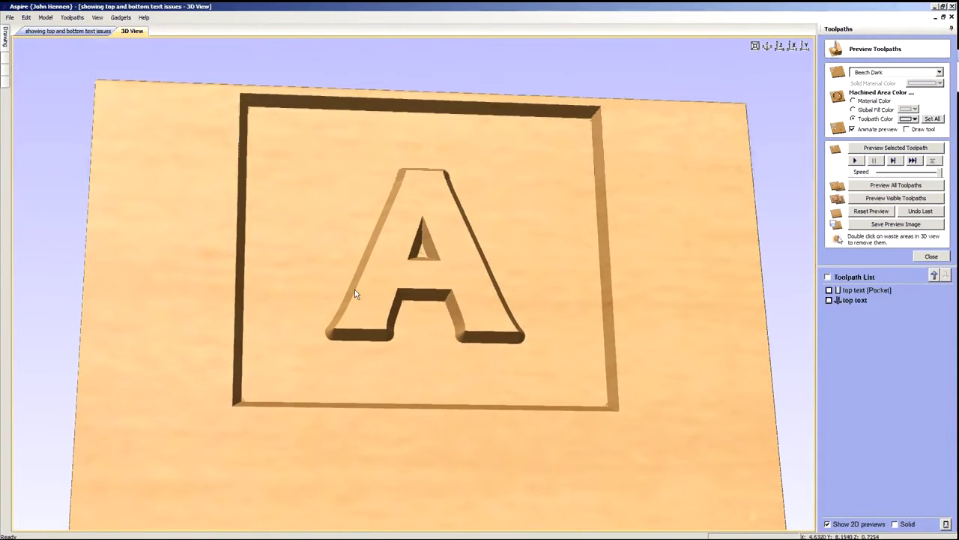
left_click_drag(385, 341, 384, 315)
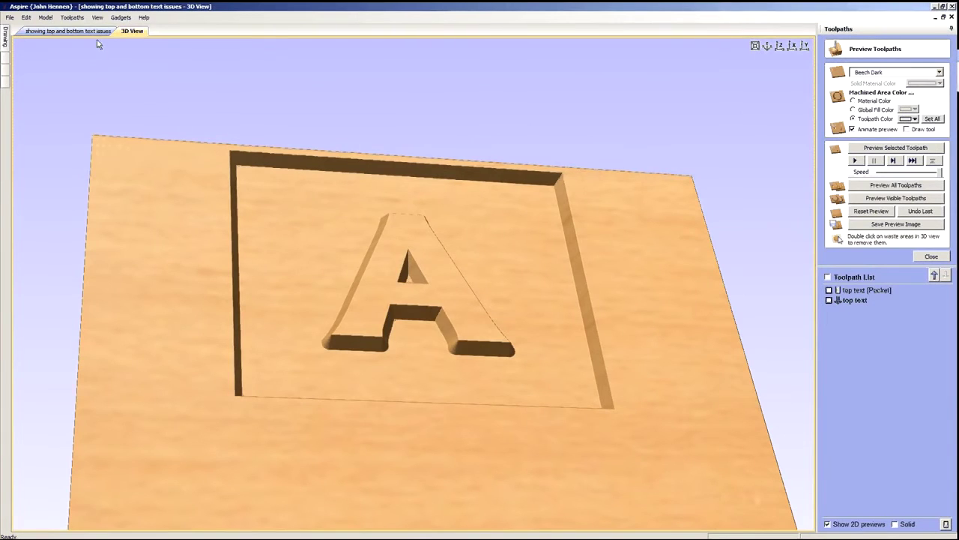
left_click(68, 31)
scroll(275, 234, "up", 5)
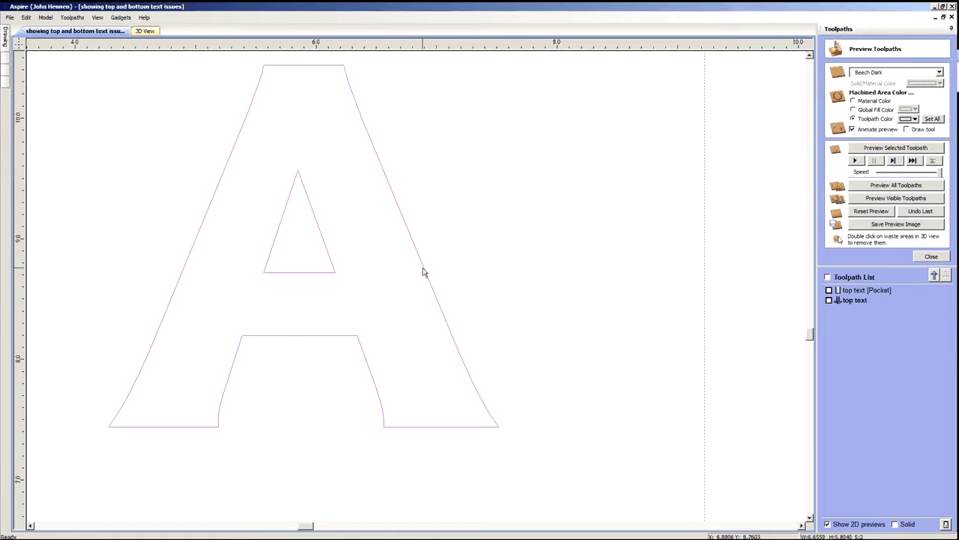
left_click(148, 33)
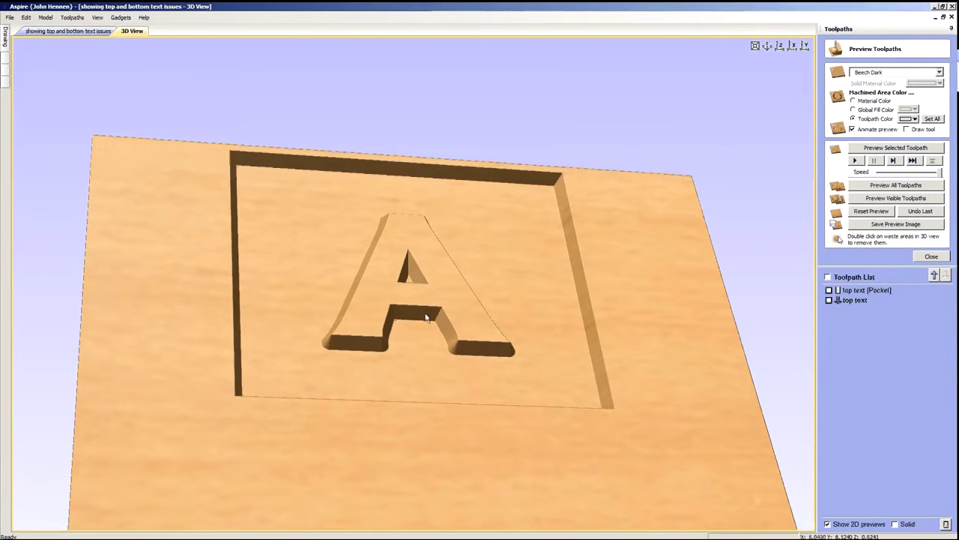
scroll(416, 288, "up", 5)
scroll(415, 352, "down", 5)
mouse_move(422, 329)
left_mouse_down()
mouse_move(427, 300)
mouse_move(422, 400)
mouse_move(415, 343)
mouse_move(410, 376)
mouse_move(407, 364)
mouse_move(413, 338)
left_mouse_up()
scroll(411, 330, "up", 2)
left_click_drag(406, 371, 368, 322)
left_click(68, 31)
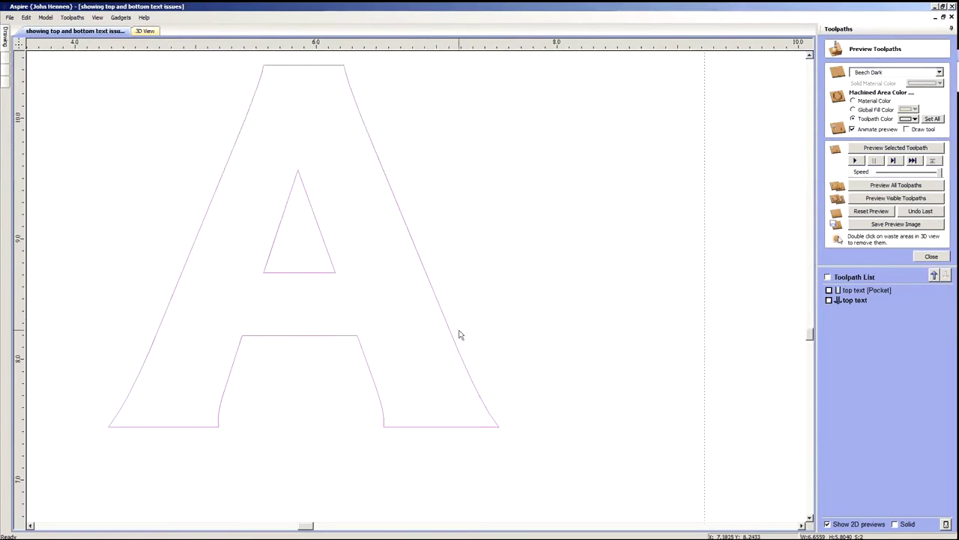
scroll(501, 251, "down", 5)
scroll(509, 379, "up", 3)
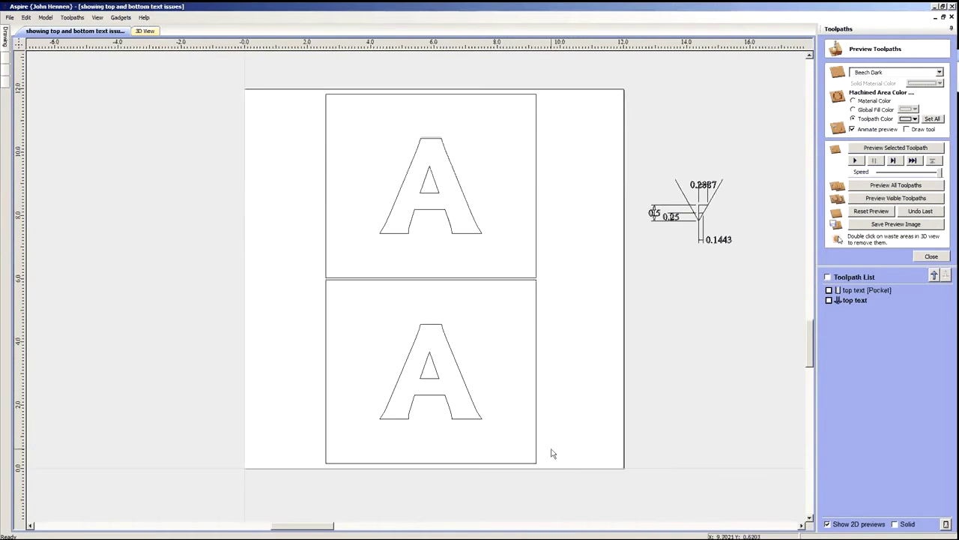
- Calculate a V-carve toolpath for the lower A and its border with flat depth 0.5 inches, named "Bottom Text"
left_click(407, 358)
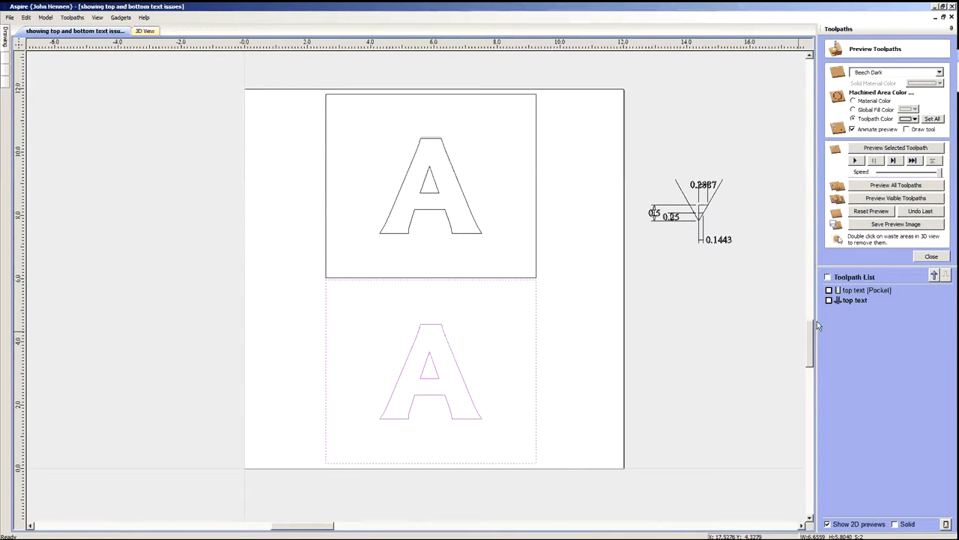
left_click(931, 256)
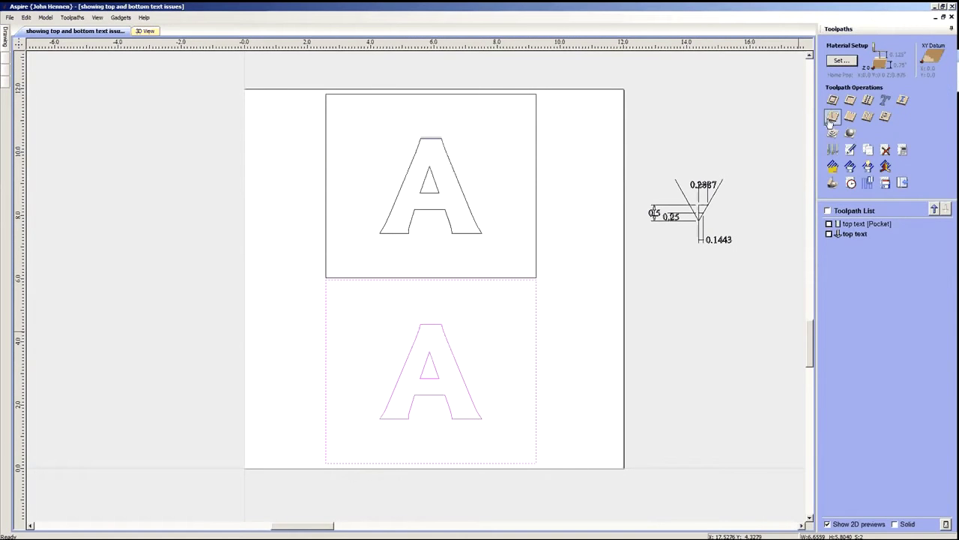
left_click(832, 117)
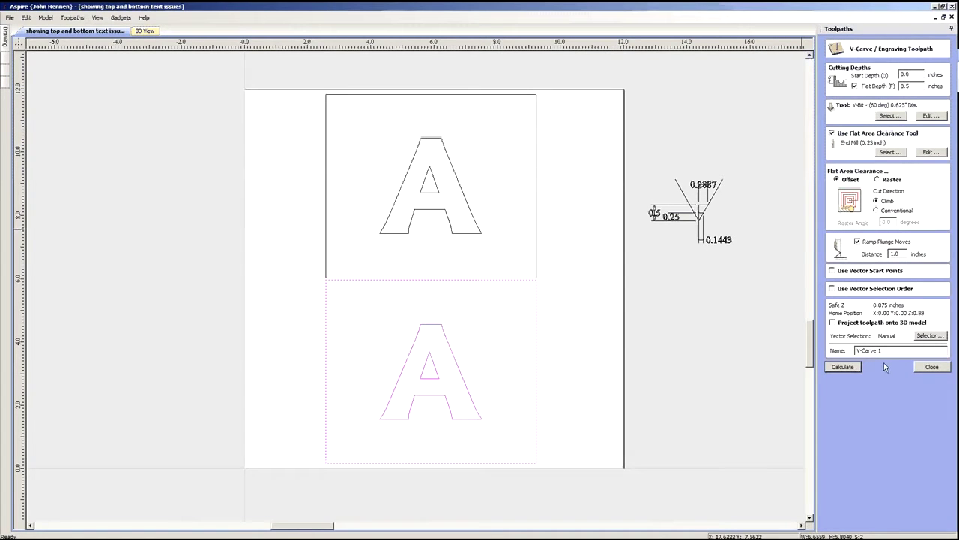
left_click_drag(888, 351, 834, 357)
type("Bottom Text")
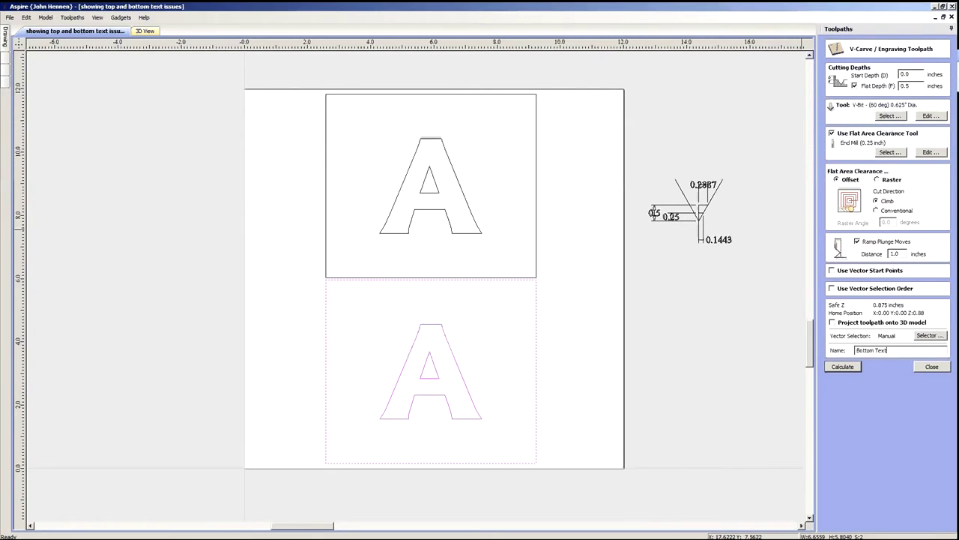
left_click(851, 369)
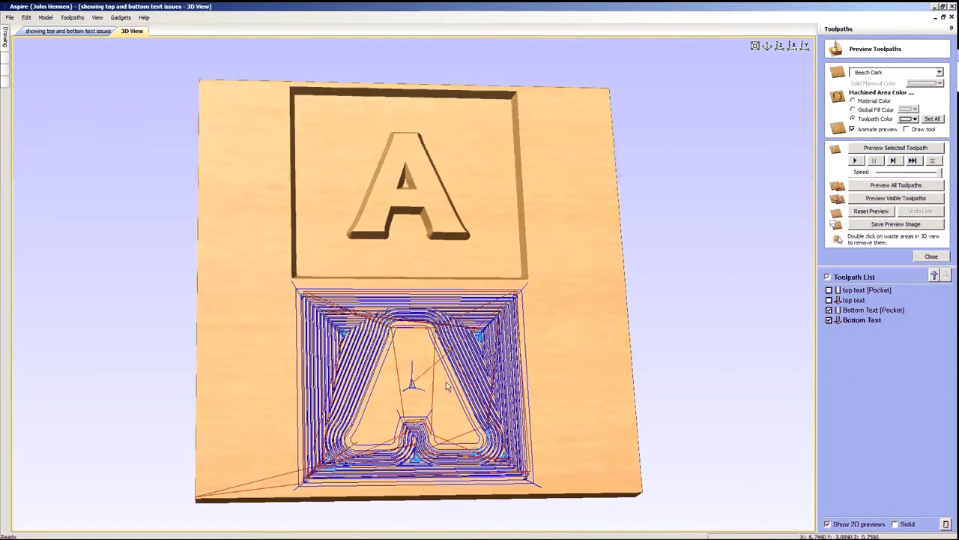
- Simulate the Bottom Text pocket toolpath followed by its V-carve, and examine the carved lower A in 3D
left_click(871, 310)
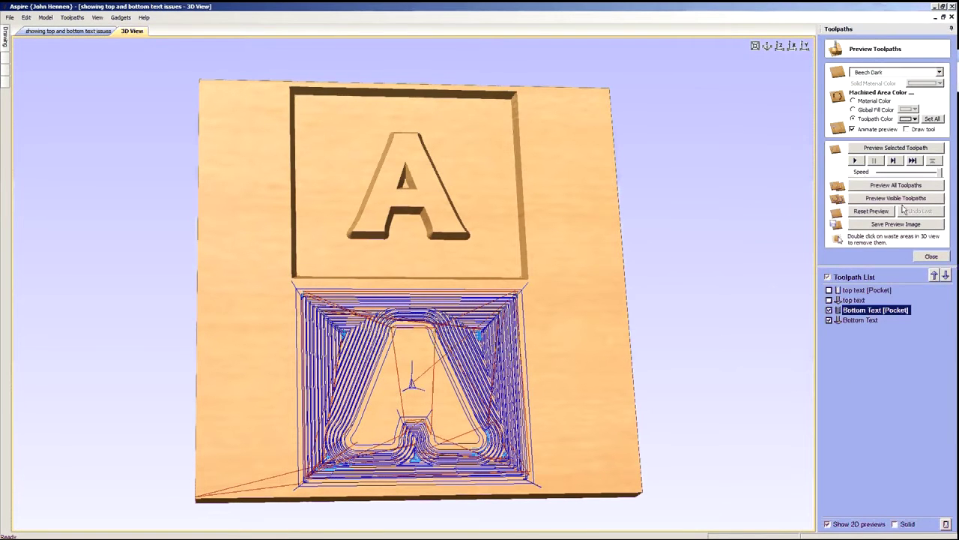
left_click(902, 148)
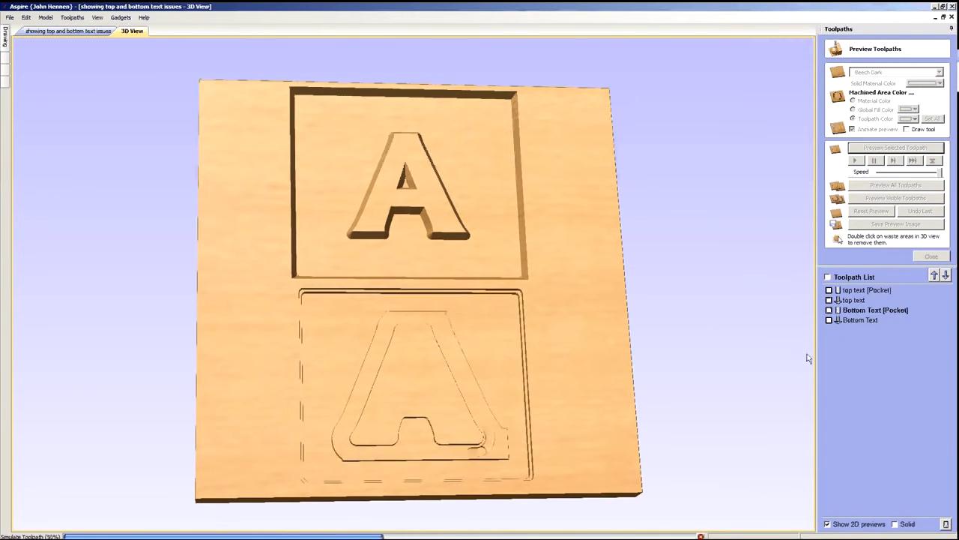
left_click(864, 321)
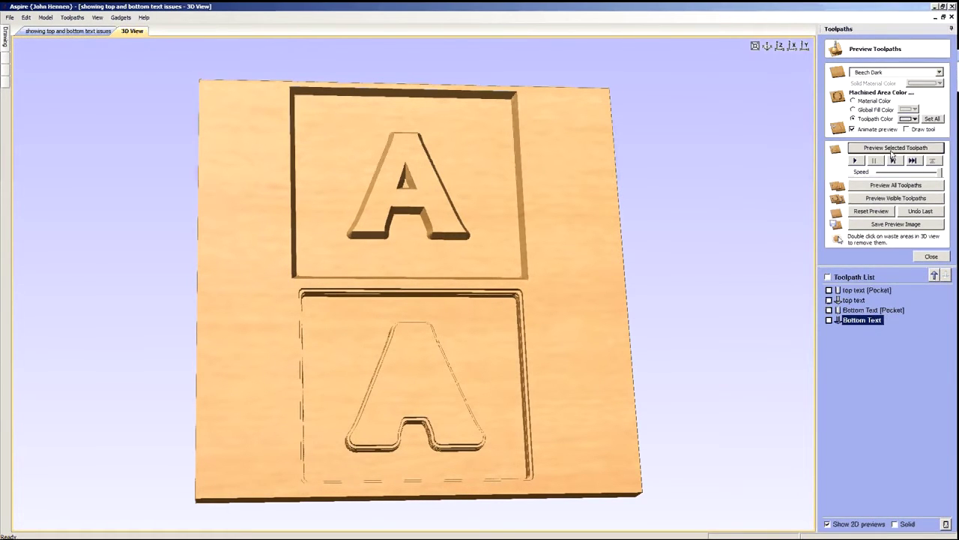
left_click(892, 148)
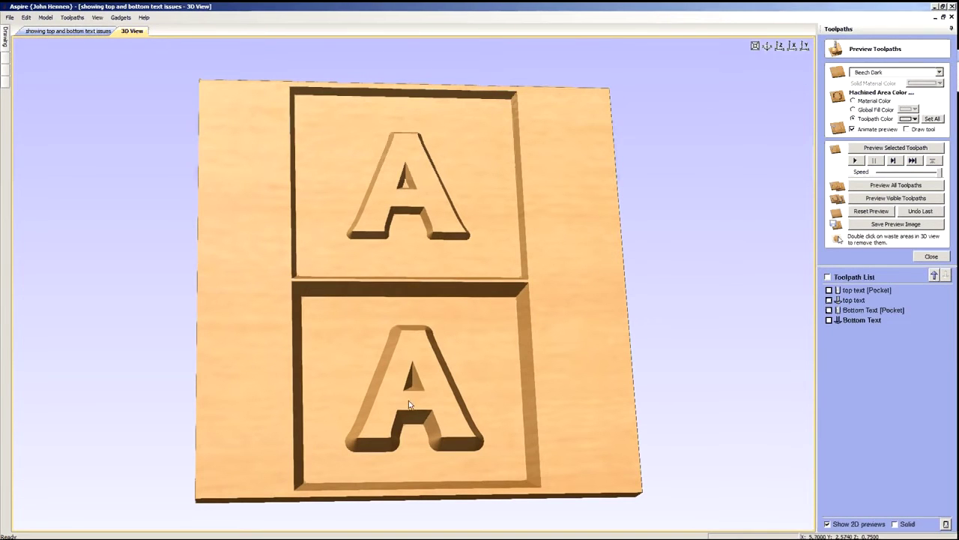
left_click_drag(419, 387, 456, 233)
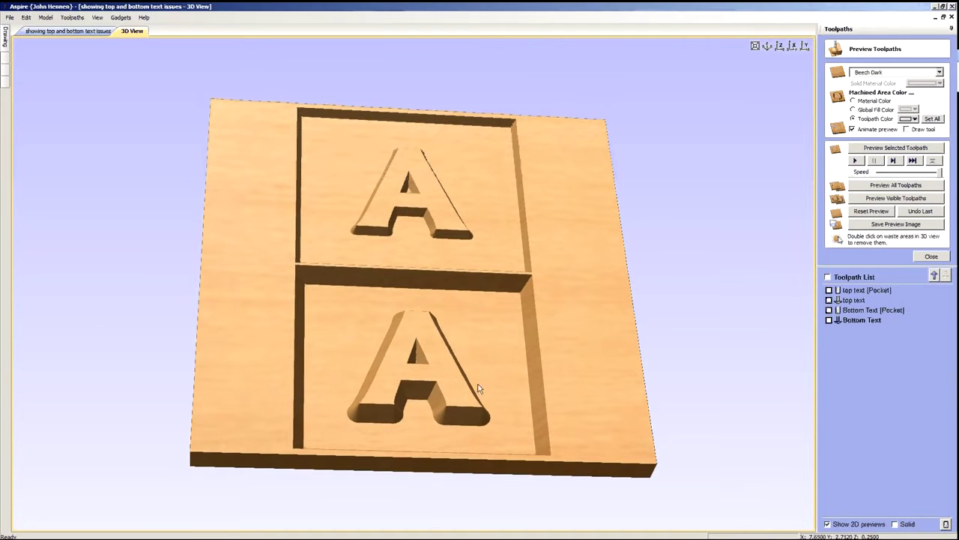
left_click_drag(466, 406, 463, 418)
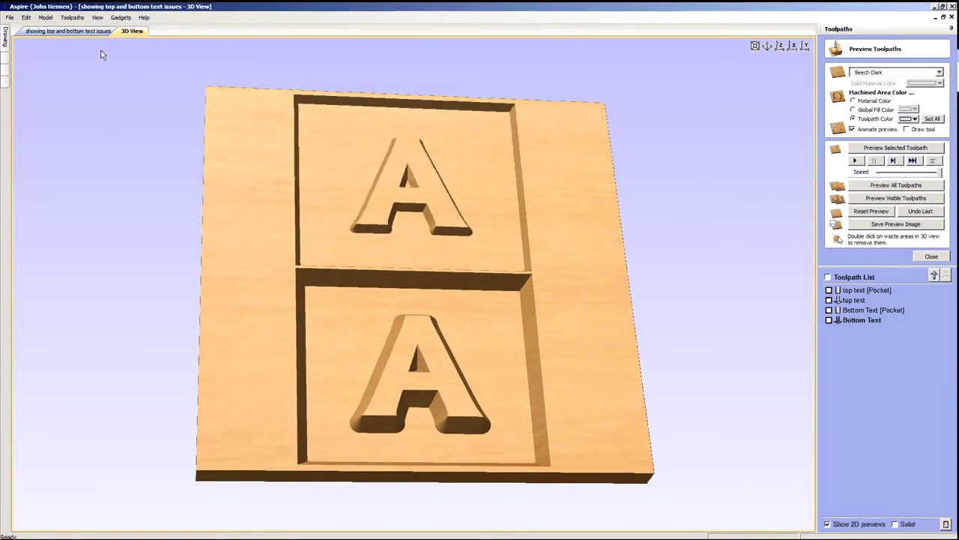
- Calculate a pocket toolpath 0.25 inches deep for only the rectangle around the lower A in the 2D drawing
left_click(67, 31)
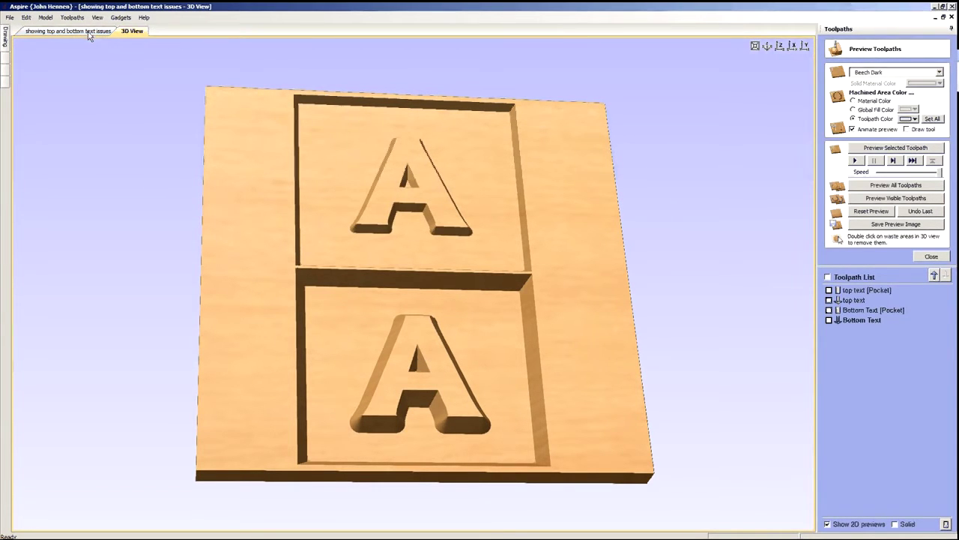
left_click(6, 54)
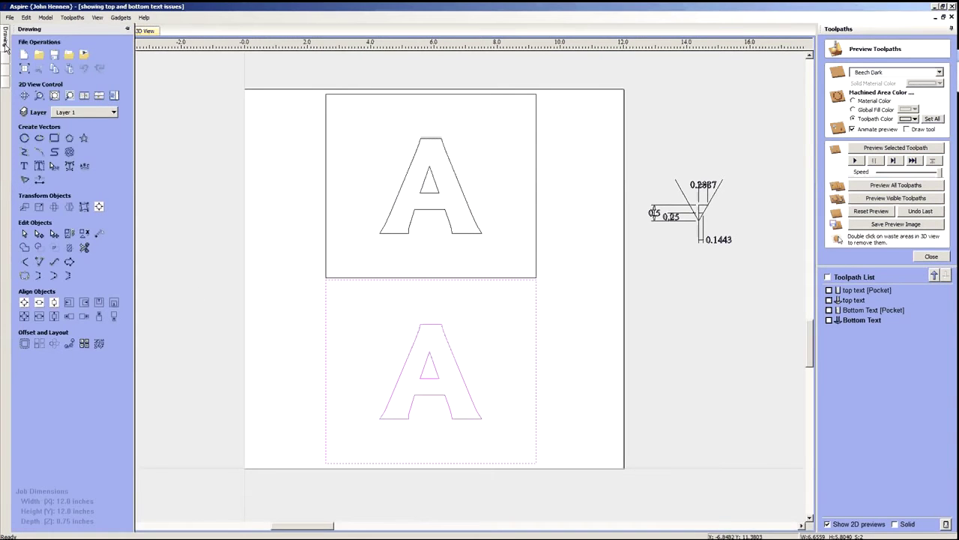
left_click(614, 418)
left_click(537, 331)
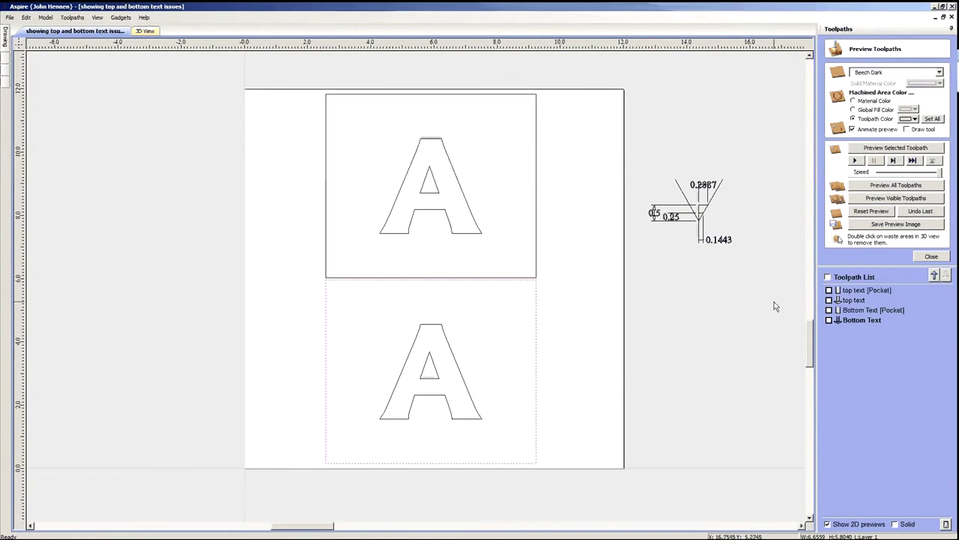
left_click(931, 257)
left_click(850, 100)
double_click(915, 87)
type("0.25")
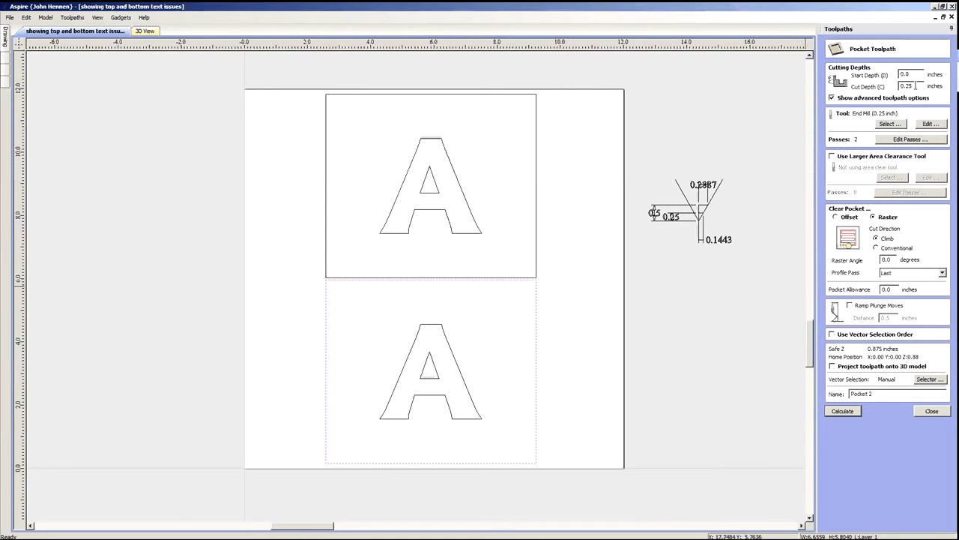
left_click(843, 412)
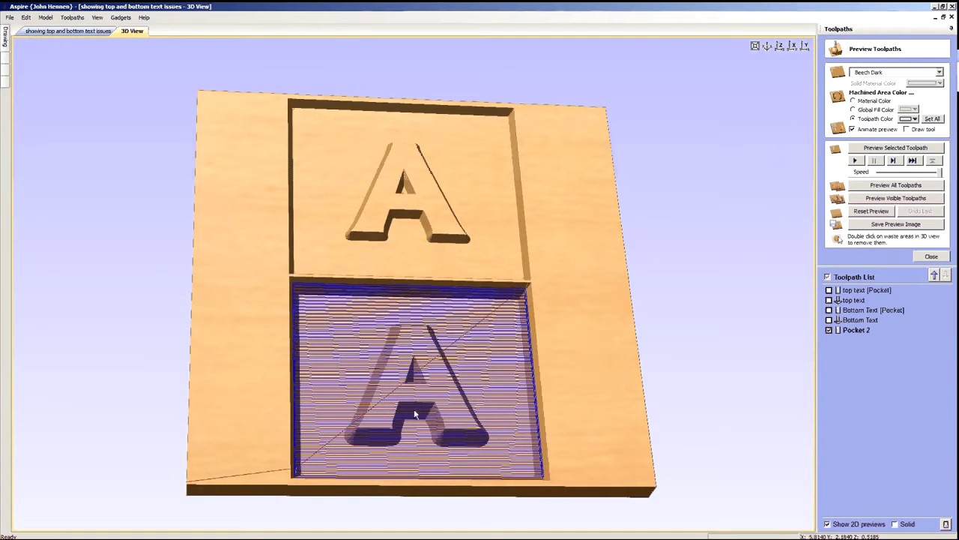
- Hide the Pocket 2 toolpath lines and simulate Pocket 2 on the lower A
left_click_drag(417, 413, 422, 381)
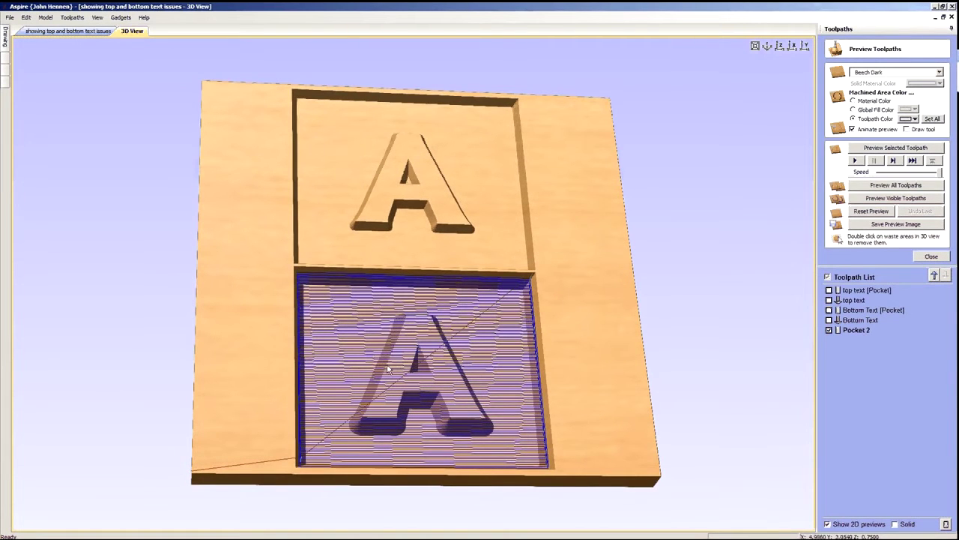
left_click(829, 331)
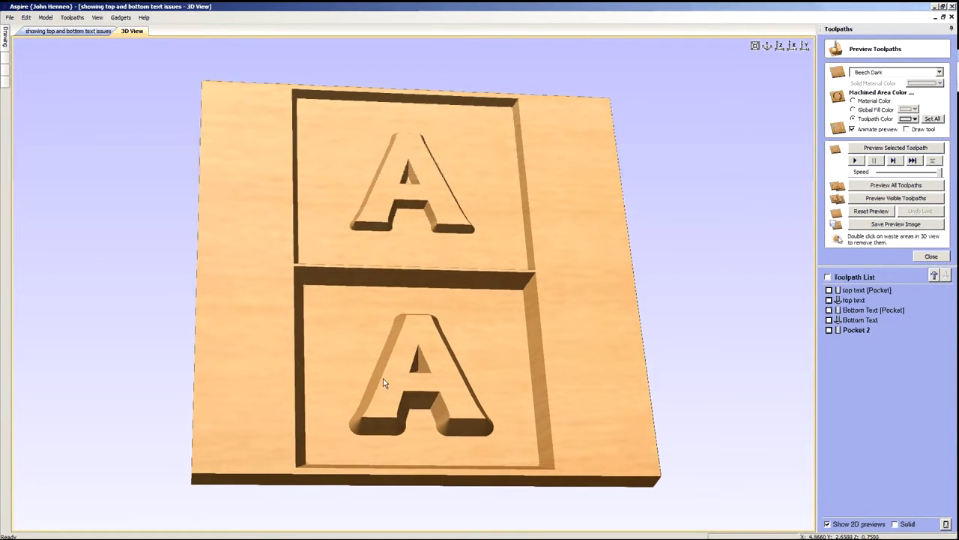
left_click(864, 330)
left_click(892, 150)
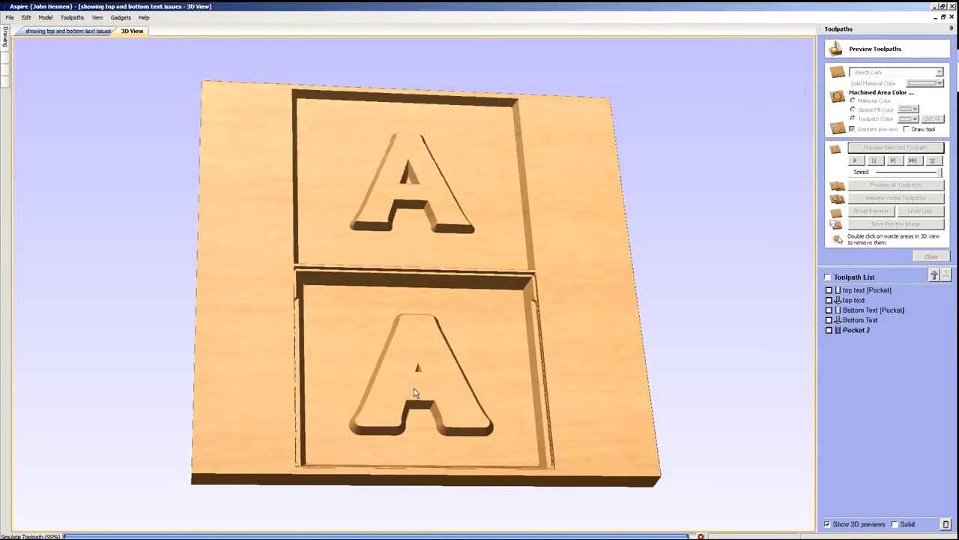
- Examine the lowered bottom A in 3D, comparing its shape with its 2D outline and with the upper A
mouse_move(396, 395)
left_mouse_down()
mouse_move(419, 379)
mouse_move(399, 393)
left_mouse_up()
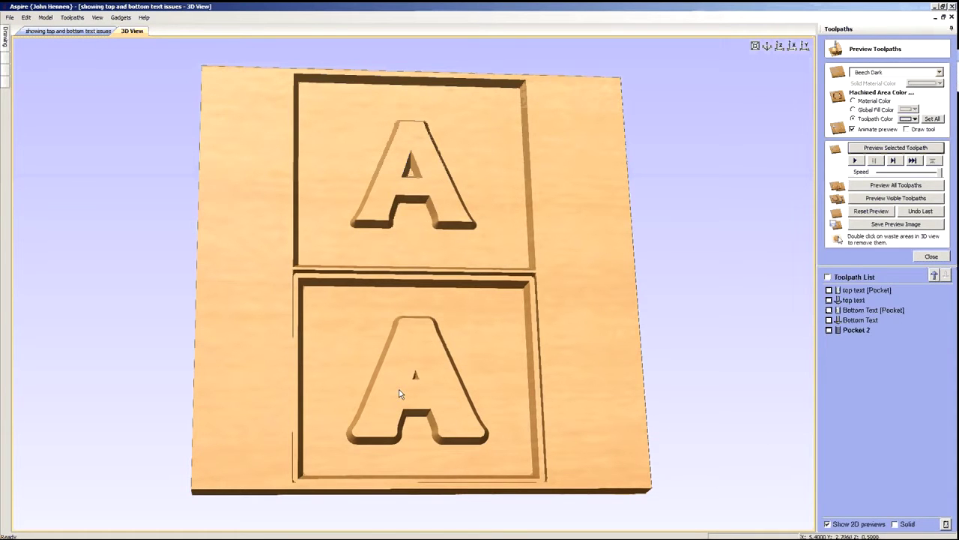
mouse_move(422, 455)
left_mouse_down()
mouse_move(426, 439)
mouse_move(383, 395)
left_mouse_up()
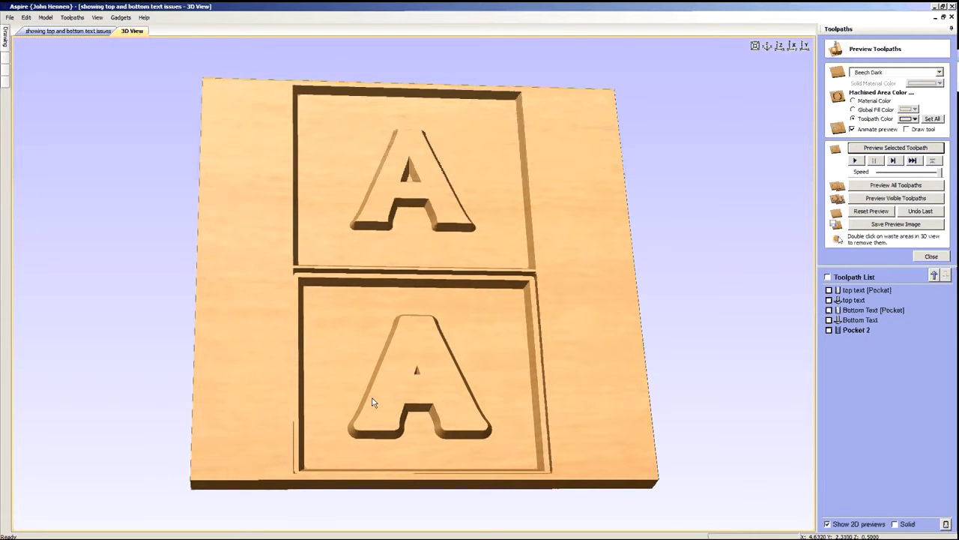
left_click_drag(386, 395, 389, 202)
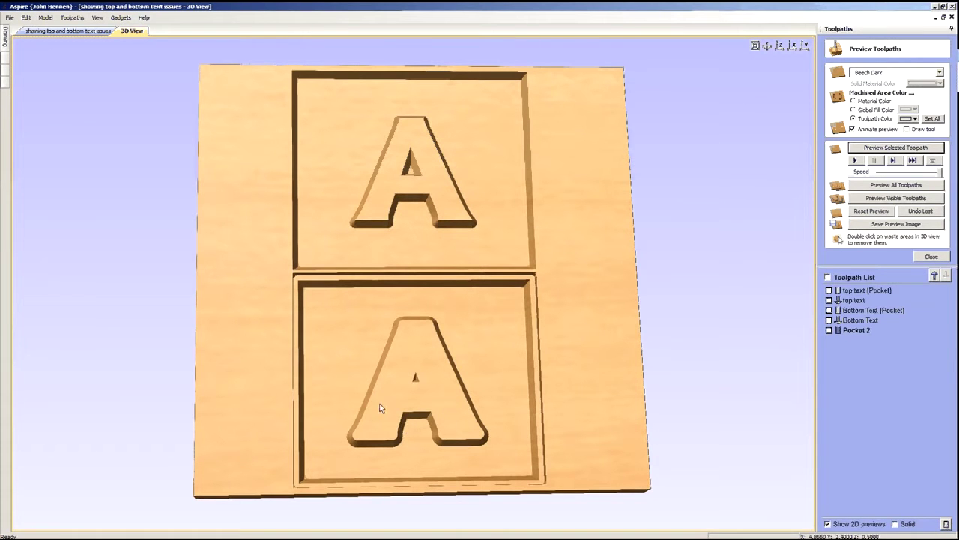
key("F2")
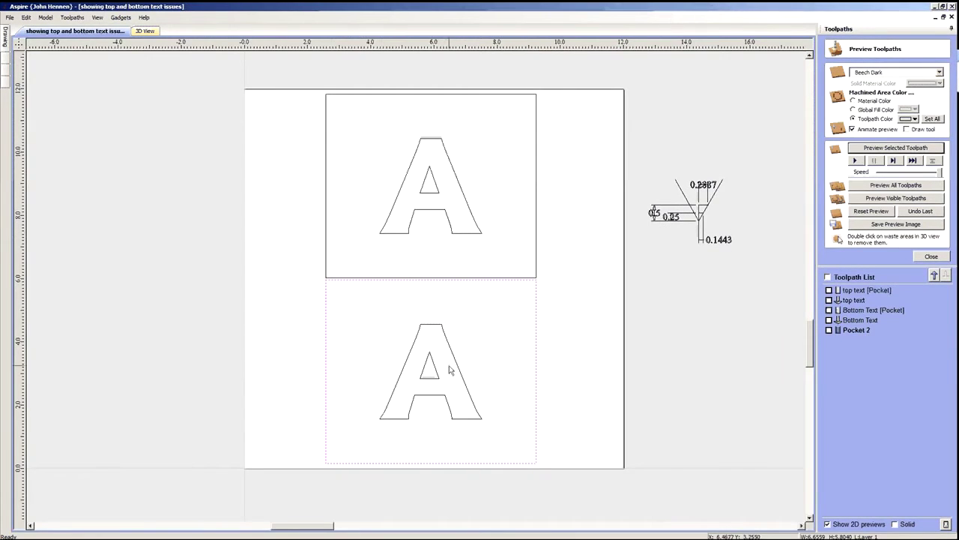
left_click(148, 32)
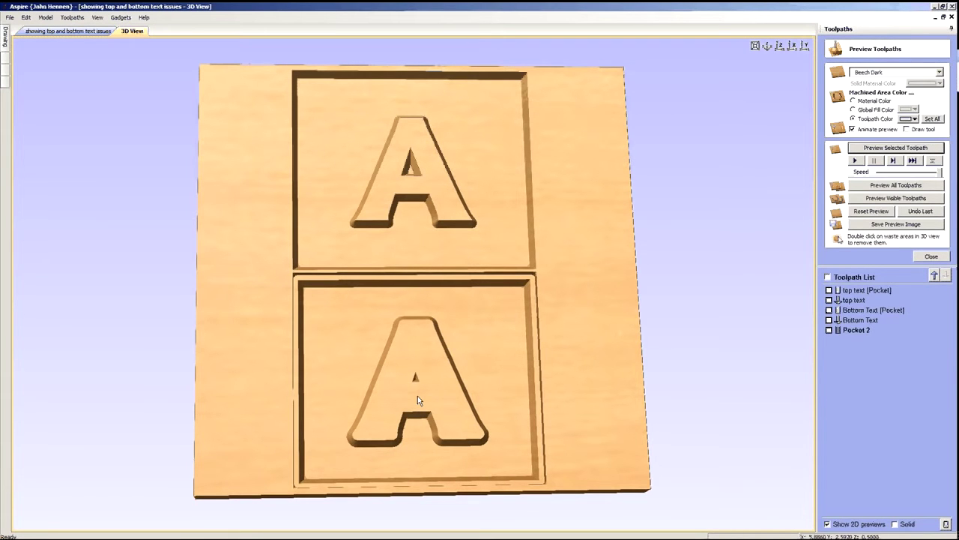
mouse_move(424, 395)
left_mouse_down()
mouse_move(435, 385)
mouse_move(421, 381)
left_mouse_up()
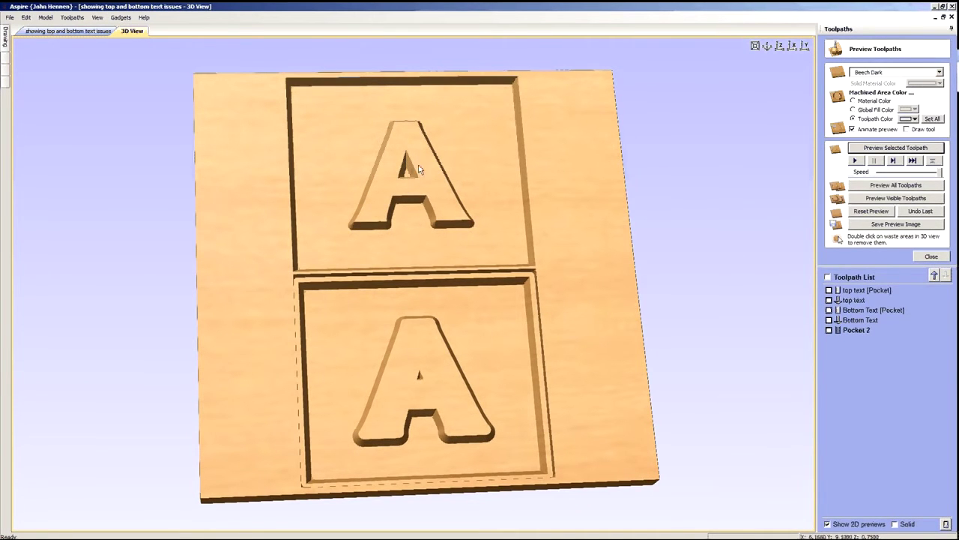
left_click_drag(422, 380, 428, 345)
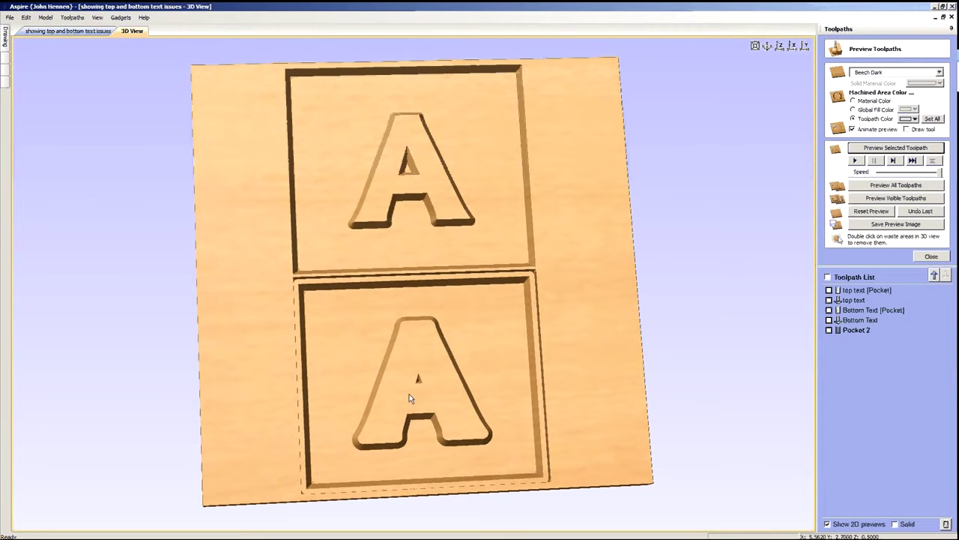
mouse_move(406, 395)
left_mouse_down()
mouse_move(417, 379)
mouse_move(415, 394)
left_mouse_up()
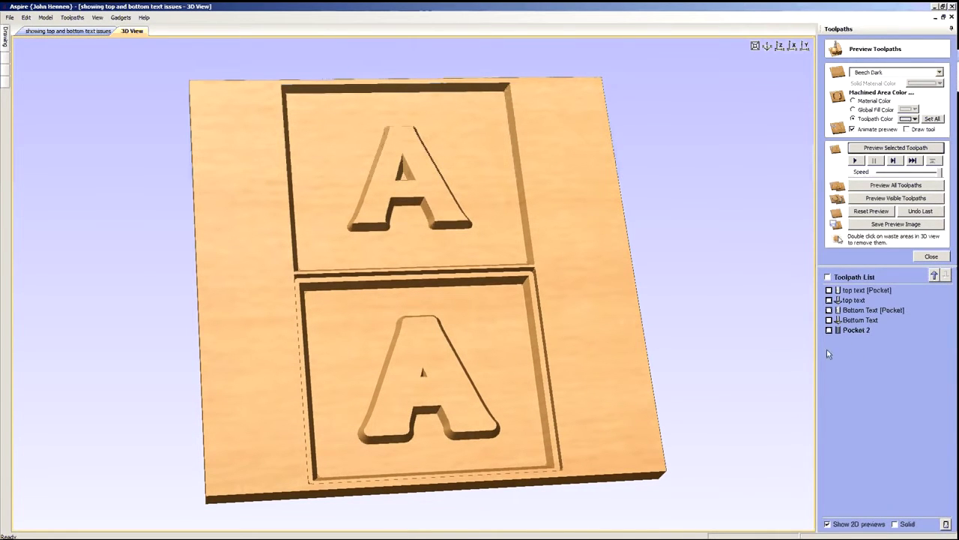
- Recalculate the Bottom Text V-carve toolpath with start depth 0.25 inches and flat depth 0.25 inches
double_click(862, 319)
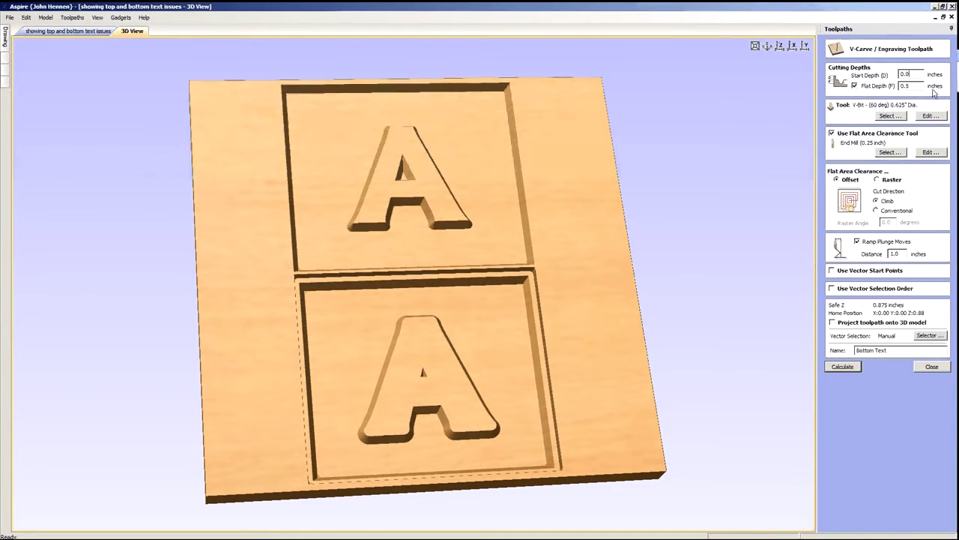
double_click(905, 85)
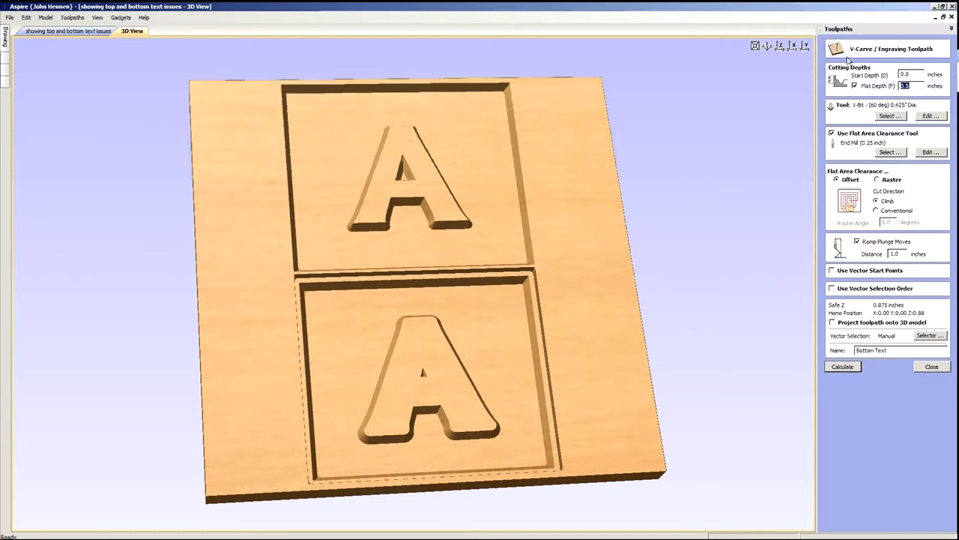
left_click(909, 86)
key("BackSpace")
double_click(922, 74)
type("0.25")
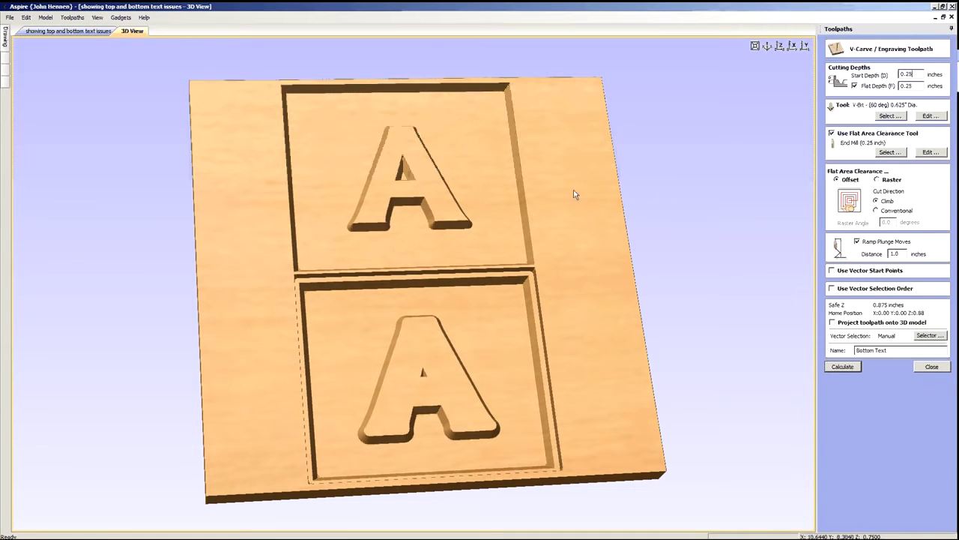
left_click(842, 366)
- Simulate the recalculated Bottom Text V-carve and then its pocket, and inspect the lower A from an angle
left_click(871, 321)
left_click(898, 149)
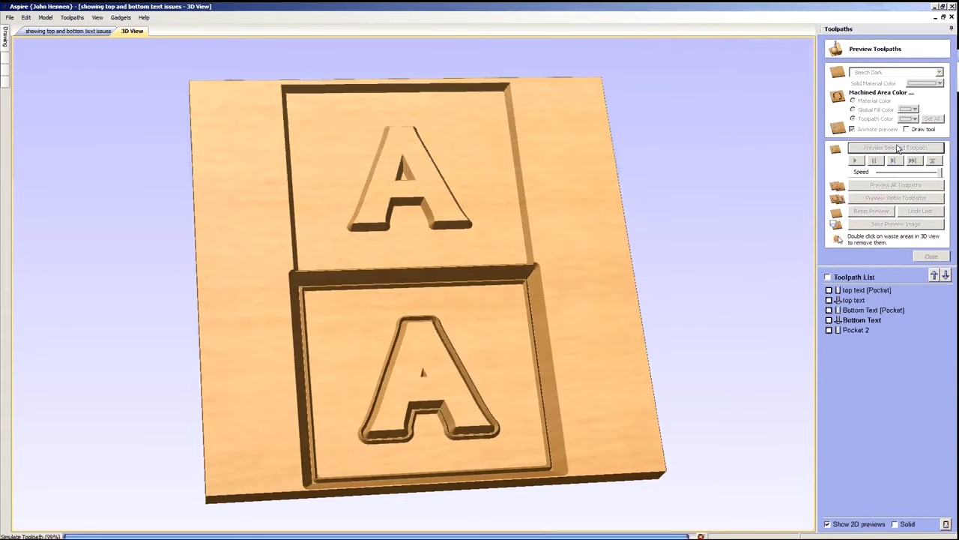
left_click(873, 310)
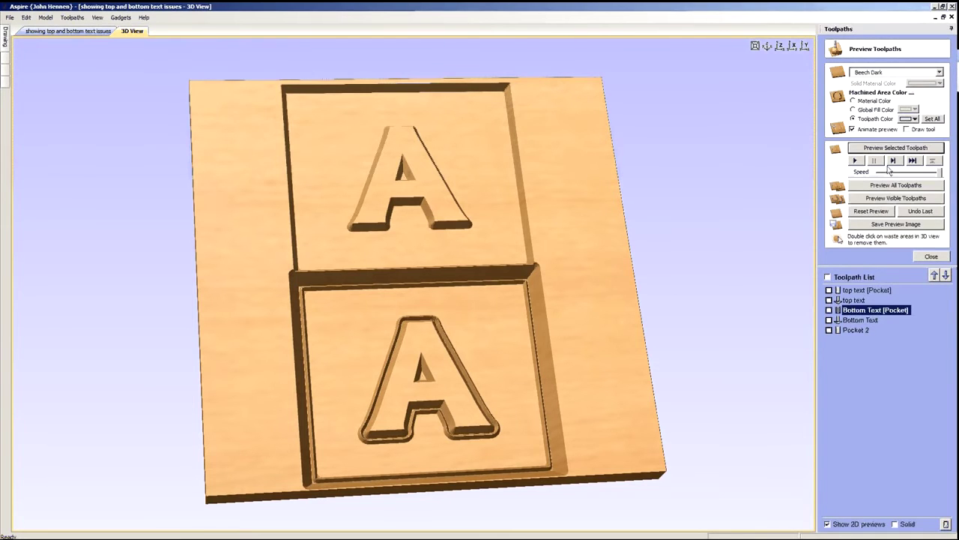
left_click(891, 149)
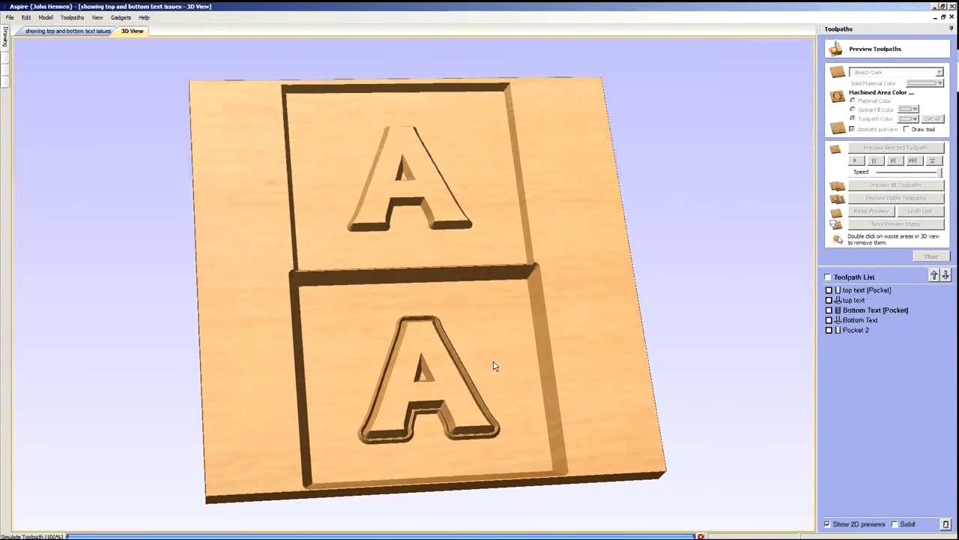
left_click_drag(451, 421, 442, 352)
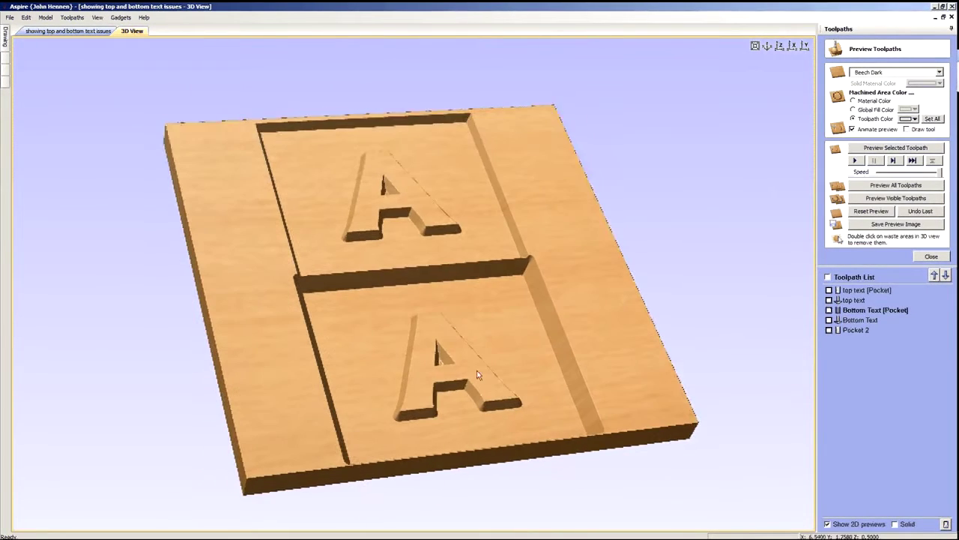
mouse_move(443, 400)
left_mouse_down()
mouse_move(422, 443)
mouse_move(431, 371)
mouse_move(438, 394)
left_mouse_up()
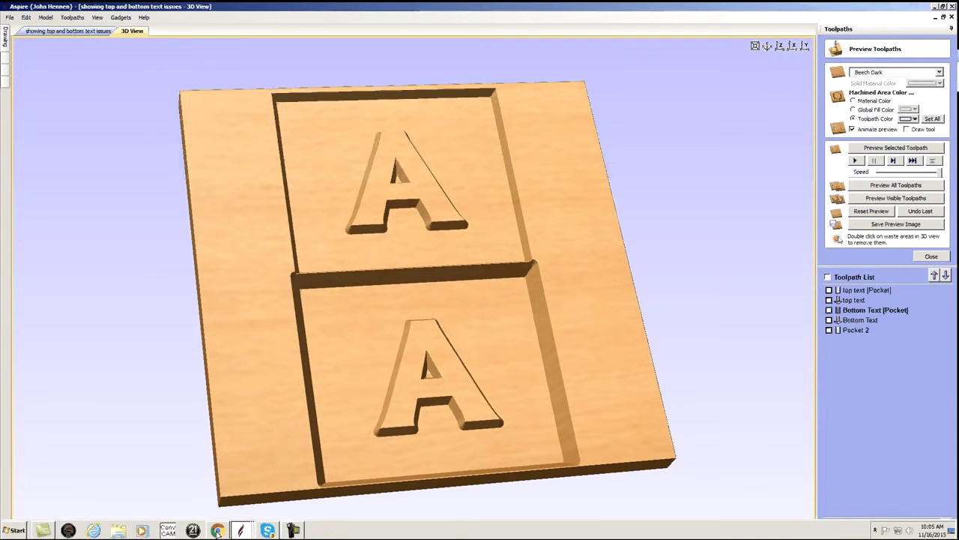
- Switch to the Thanks Giving Stacked Text file and hide the Time Saver layer in its 2D drawing
left_click(241, 531)
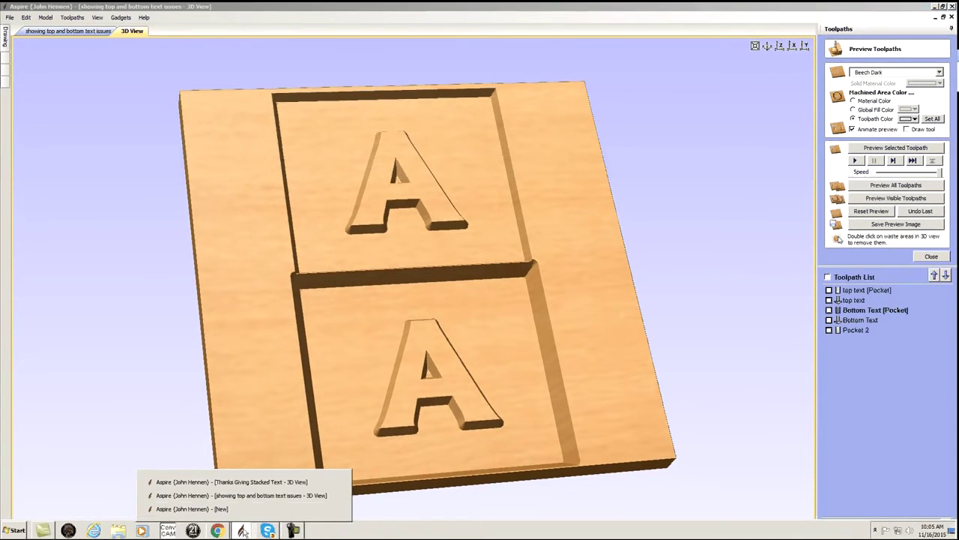
left_click(253, 481)
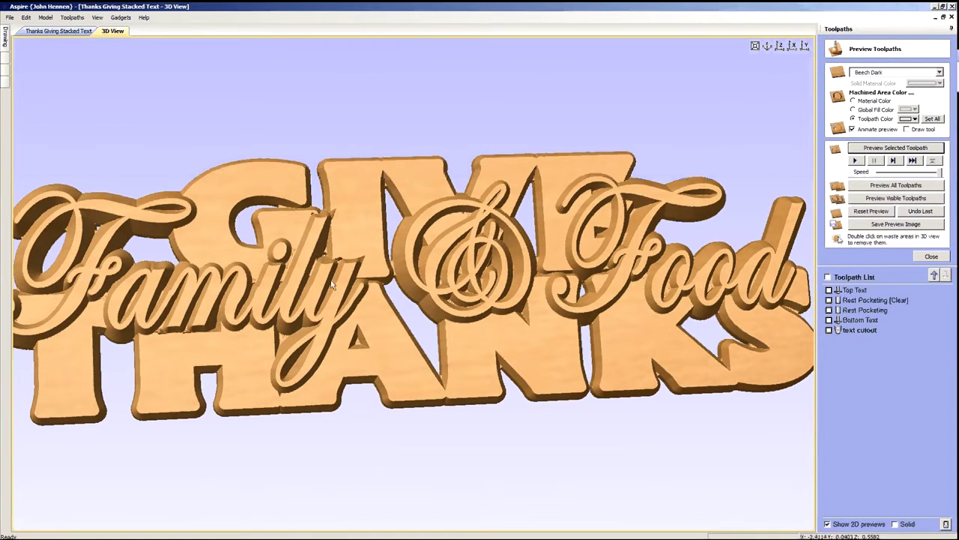
left_click(77, 32)
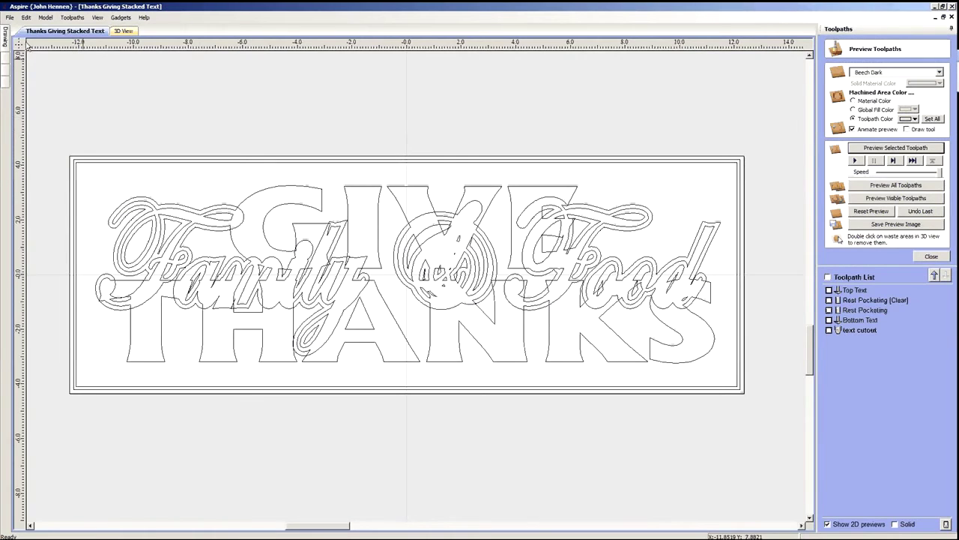
mouse_move(5, 42)
left_click(113, 112)
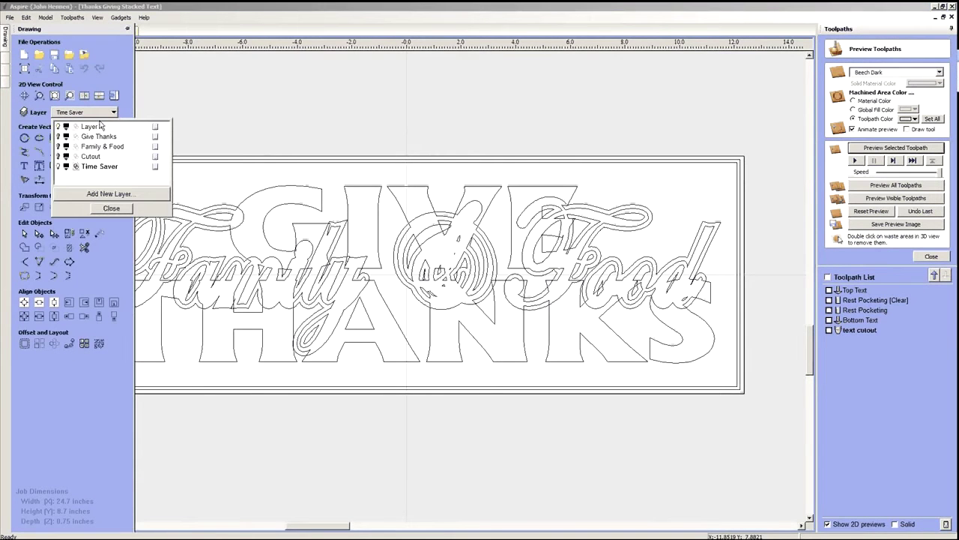
left_click(58, 167)
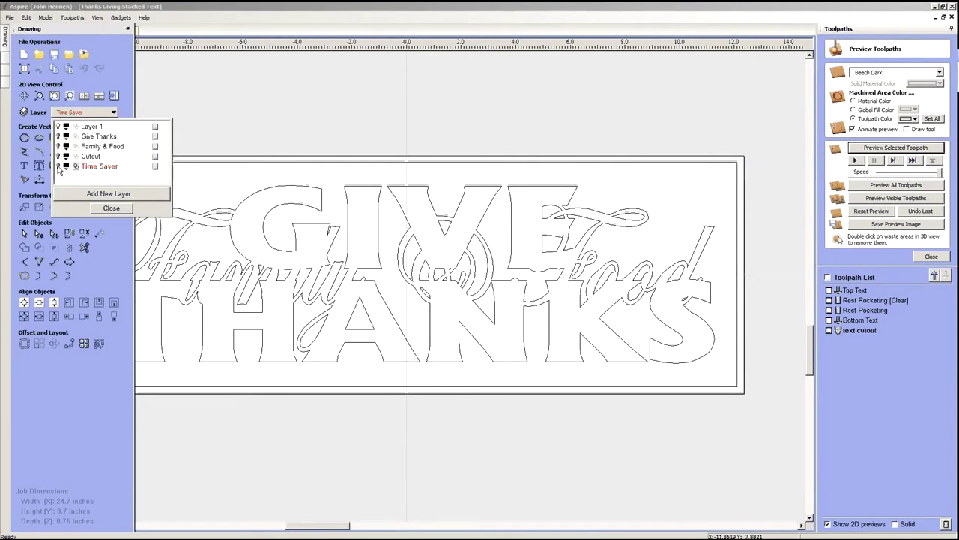
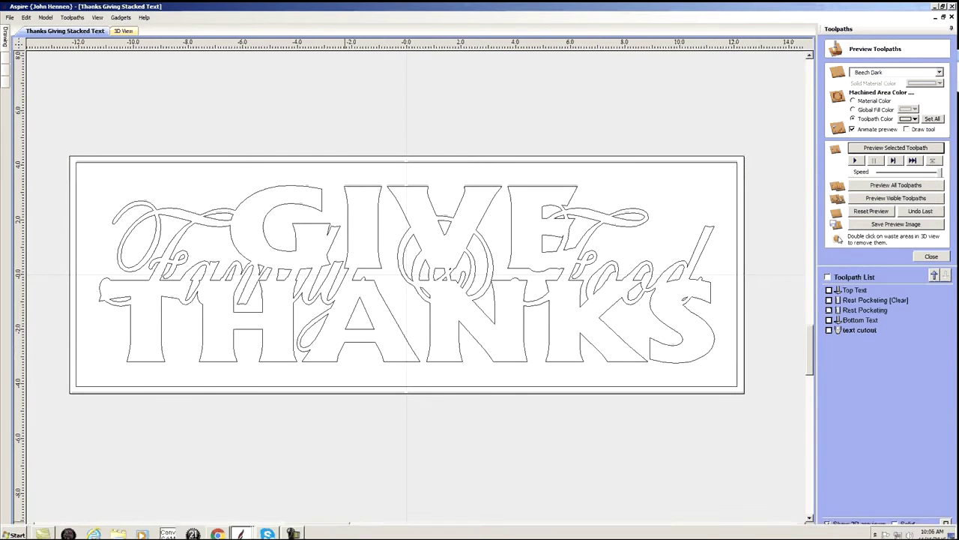
- Return to the showing top and bottom text issues file and open the Bottom Text V-carve with start depth 0.0 and flat depth 0.5 inches
left_click(241, 531)
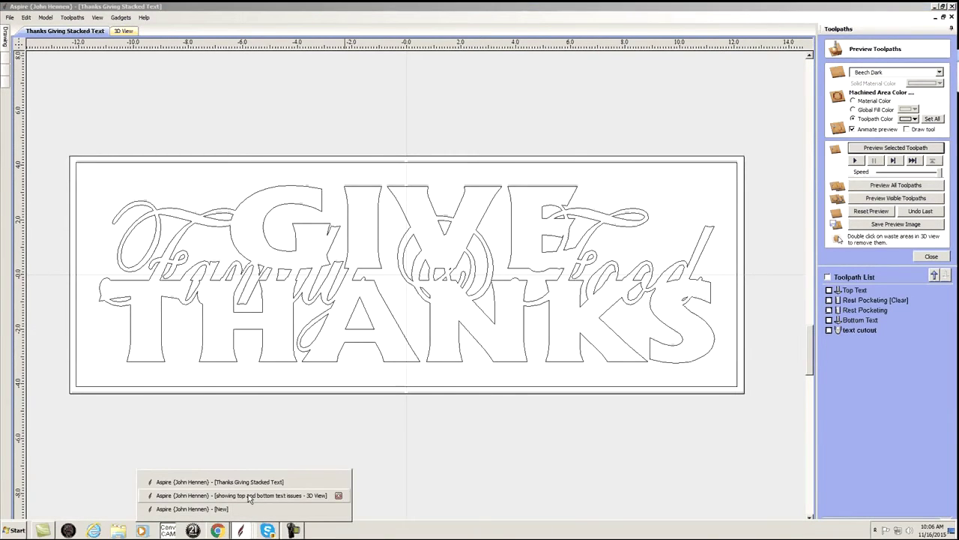
left_click(248, 494)
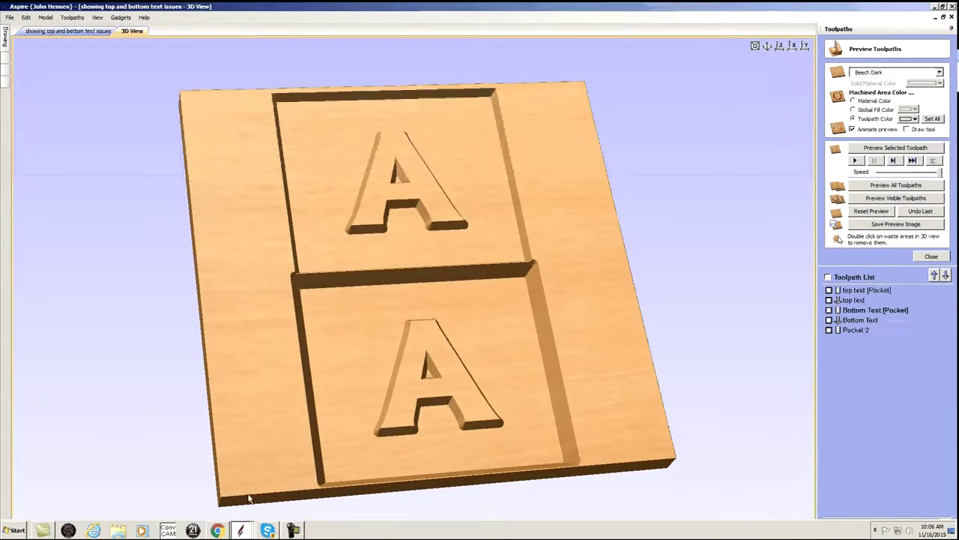
left_click(867, 312)
double_click(866, 314)
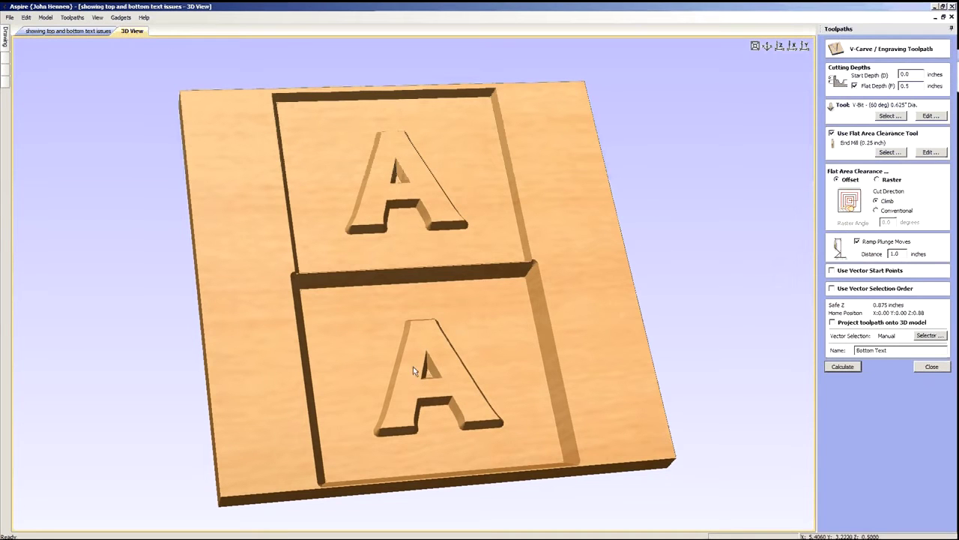
- Examine the dimensioned V-bit sketch beside the sample letters in the 2D drawing and select its V outline
left_click_drag(405, 389, 437, 354)
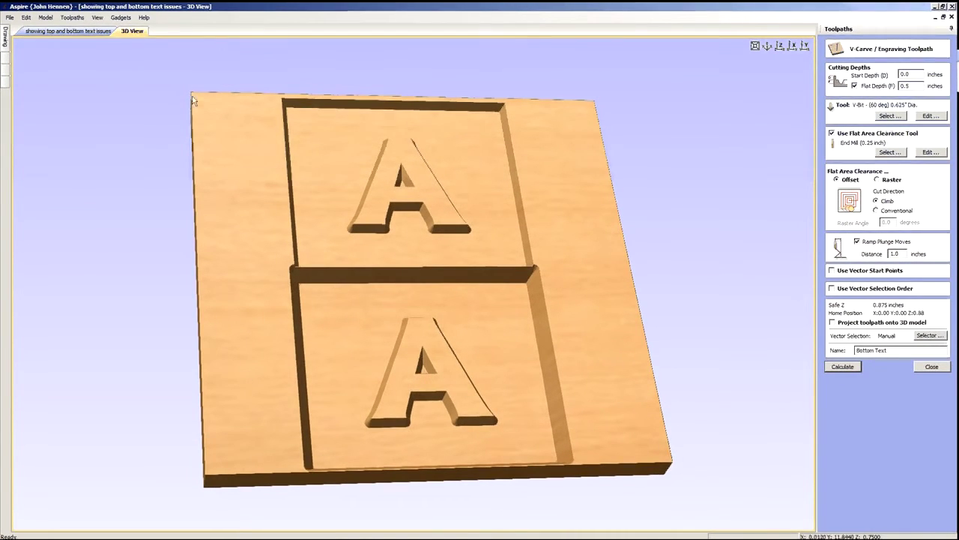
left_click(99, 31)
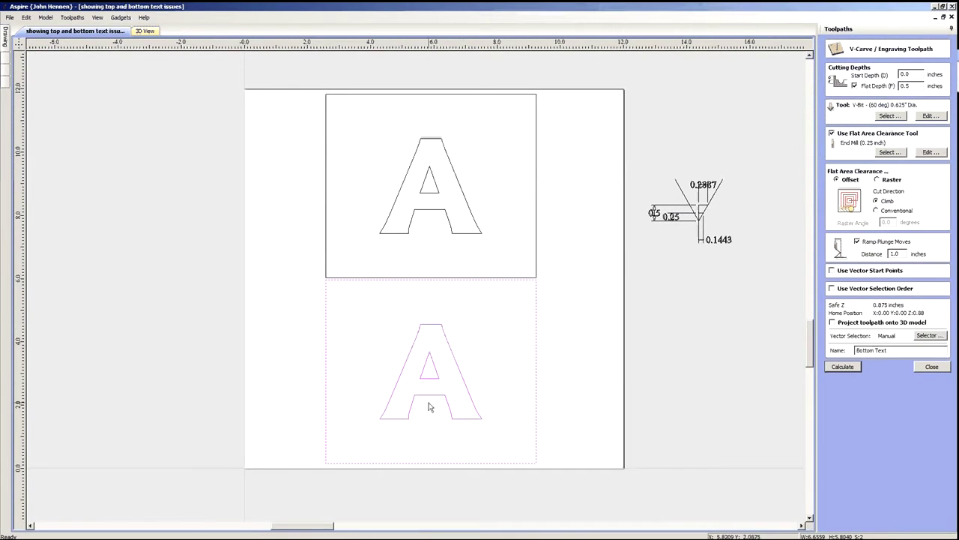
left_click(580, 380)
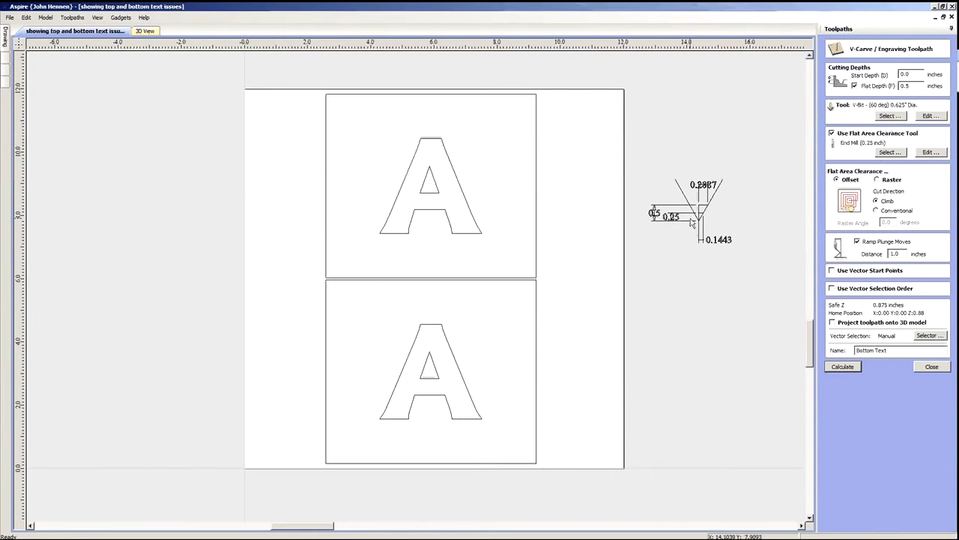
scroll(535, 345, "down", 1)
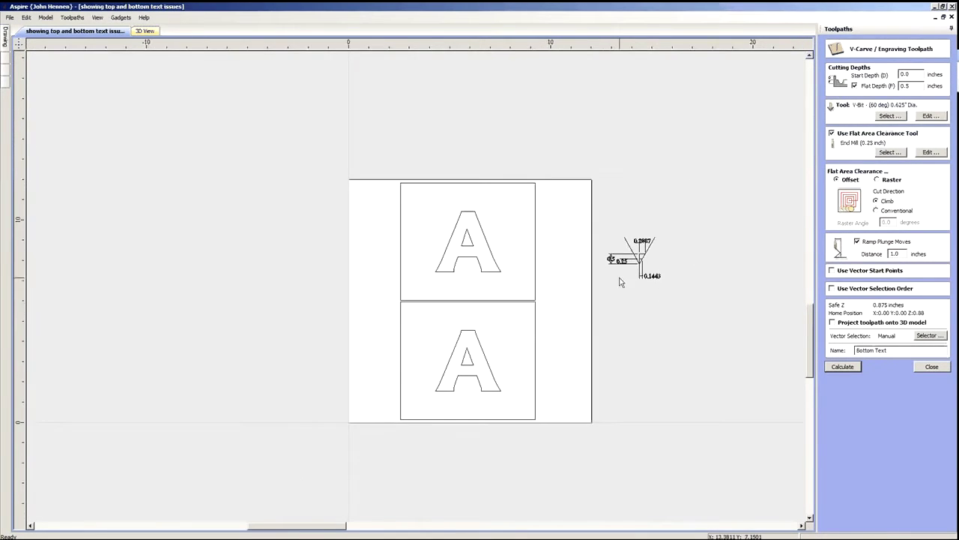
scroll(611, 285, "up", 2)
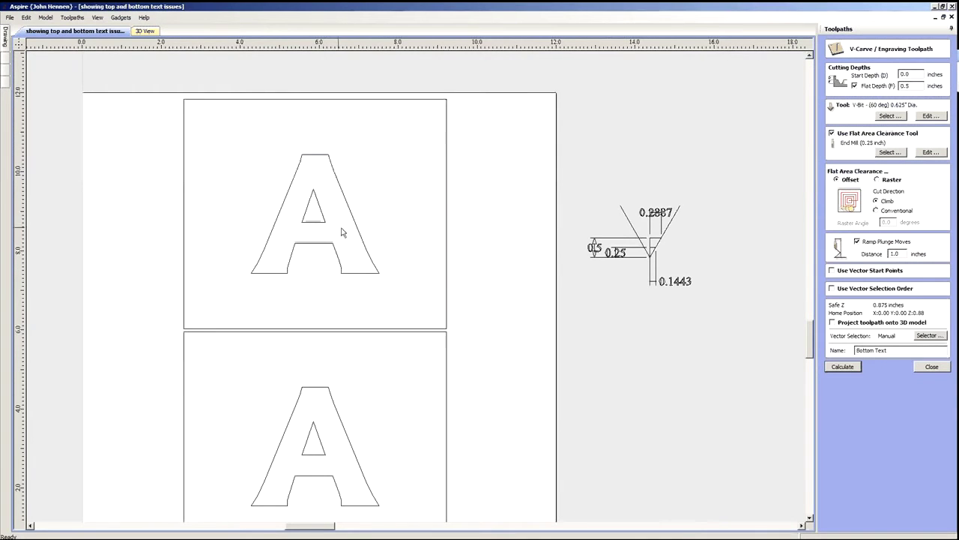
scroll(484, 251, "up", 1)
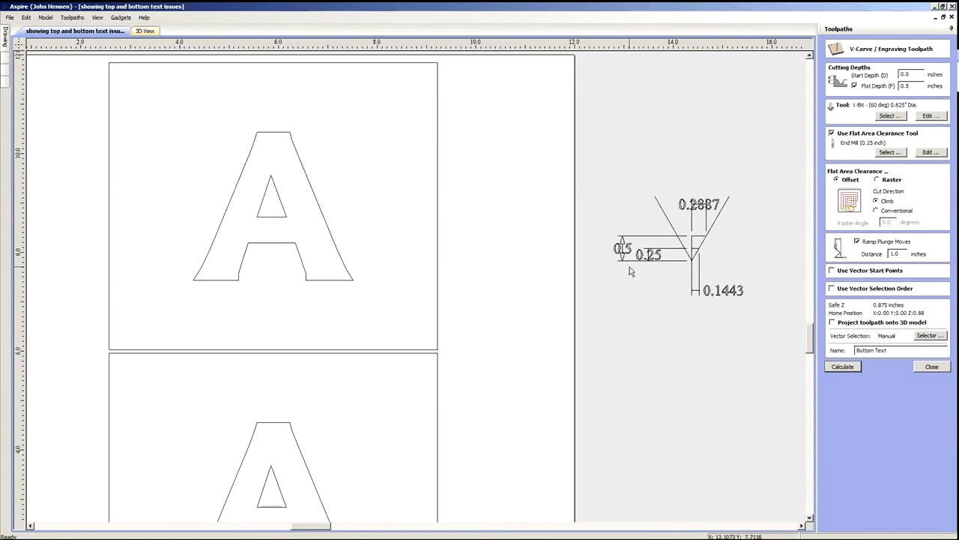
left_click(674, 228)
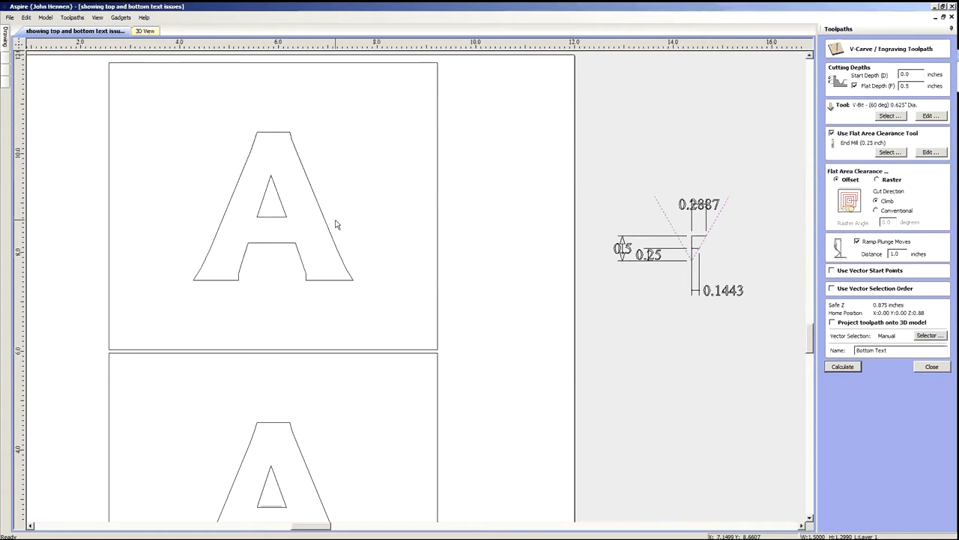
- Inspect the carved edges and corners of the upper A up close in 3D, and compare them with the lower A
left_click(146, 30)
scroll(425, 225, "up", 5)
left_click_drag(421, 240, 401, 303)
scroll(409, 197, "up", 5)
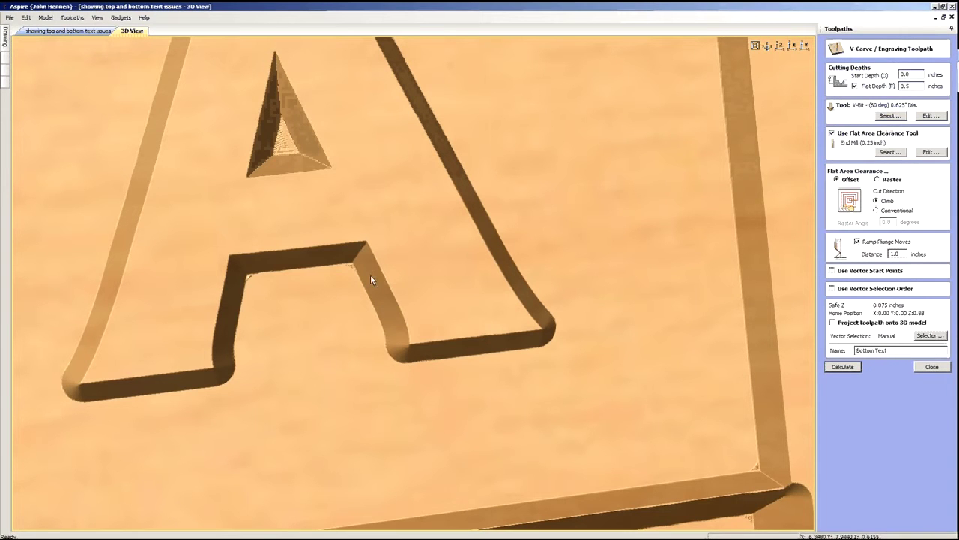
left_click_drag(346, 332, 319, 314)
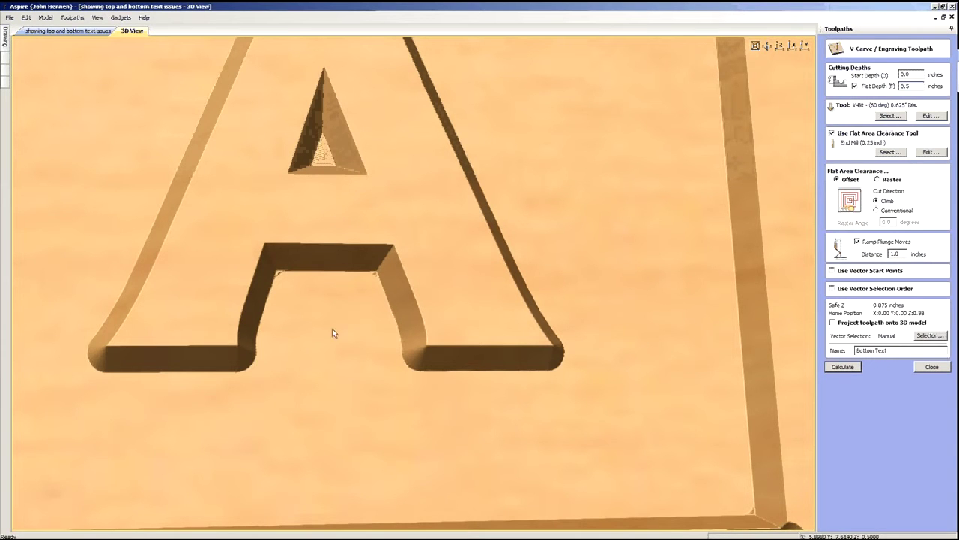
scroll(411, 254, "down", 3)
left_click_drag(428, 274, 447, 394)
scroll(447, 393, "down", 5)
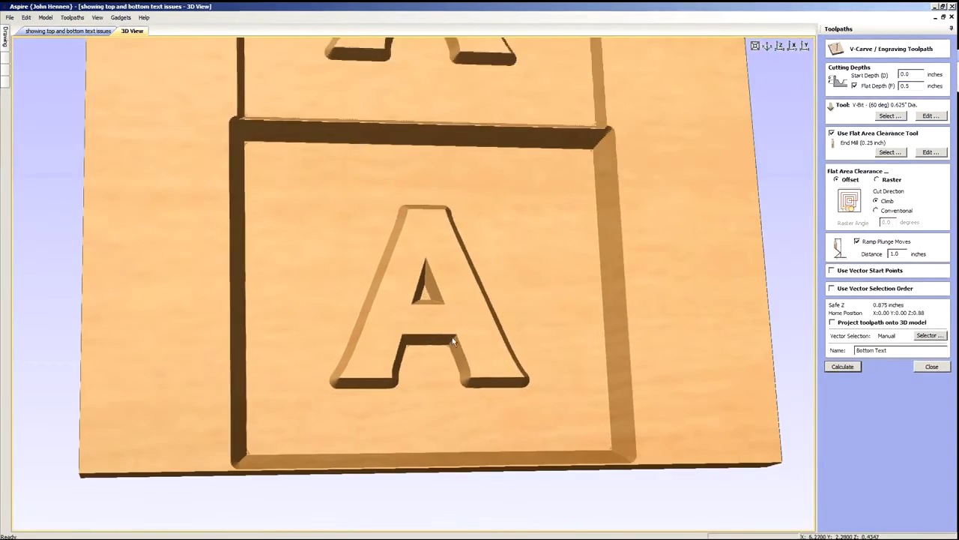
- Choose the V-Bit (90 deg) 1.0" Dia. for the Bottom Text V-carve and try to calculate the toolpath
left_click(852, 367)
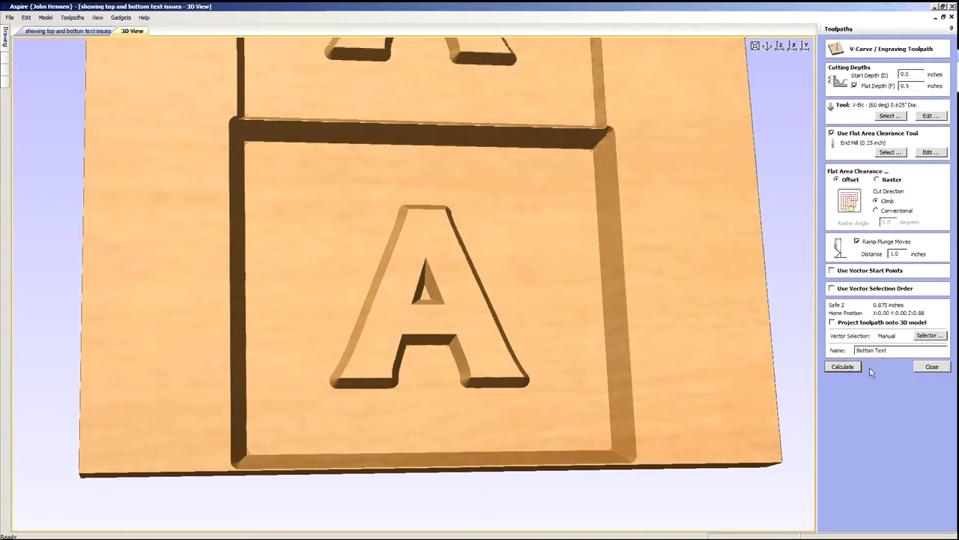
left_click(890, 116)
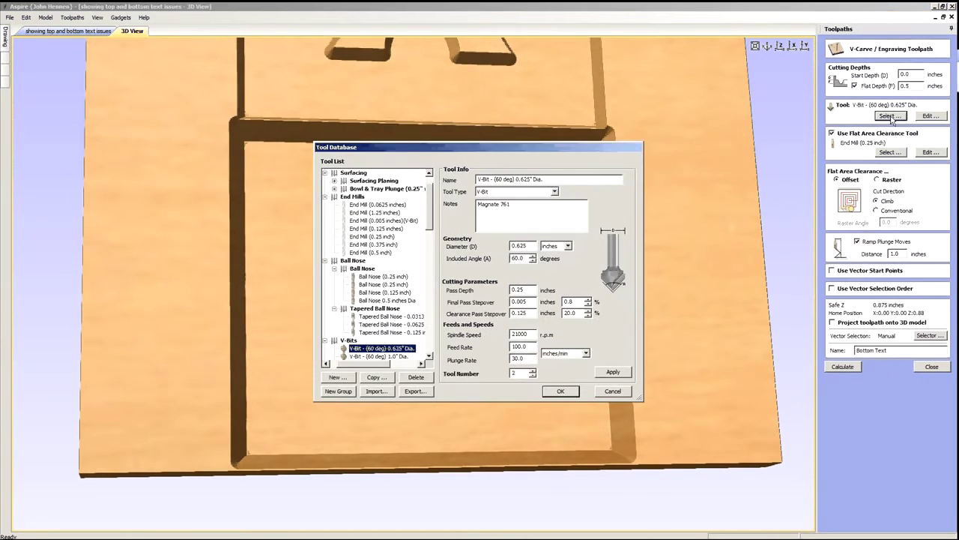
scroll(391, 285, "down", 5)
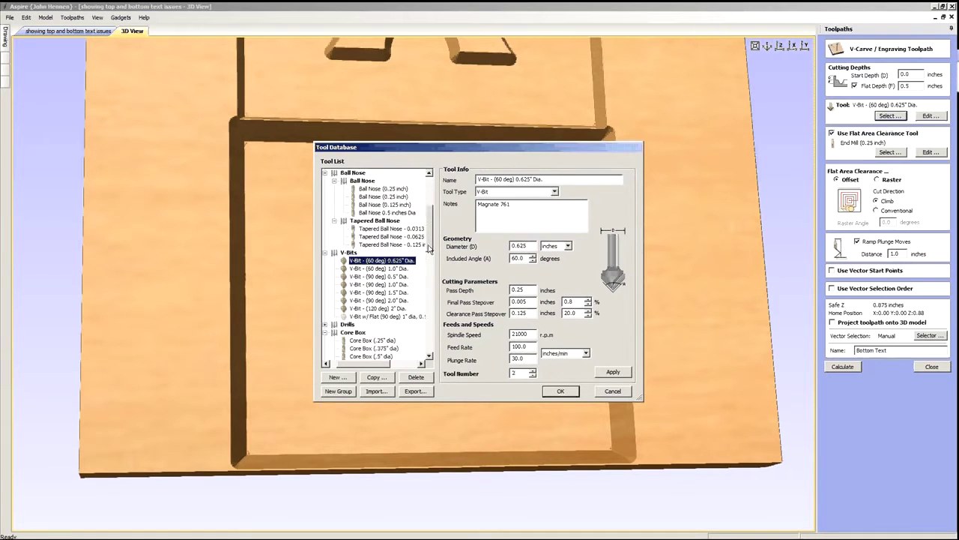
left_click(390, 260)
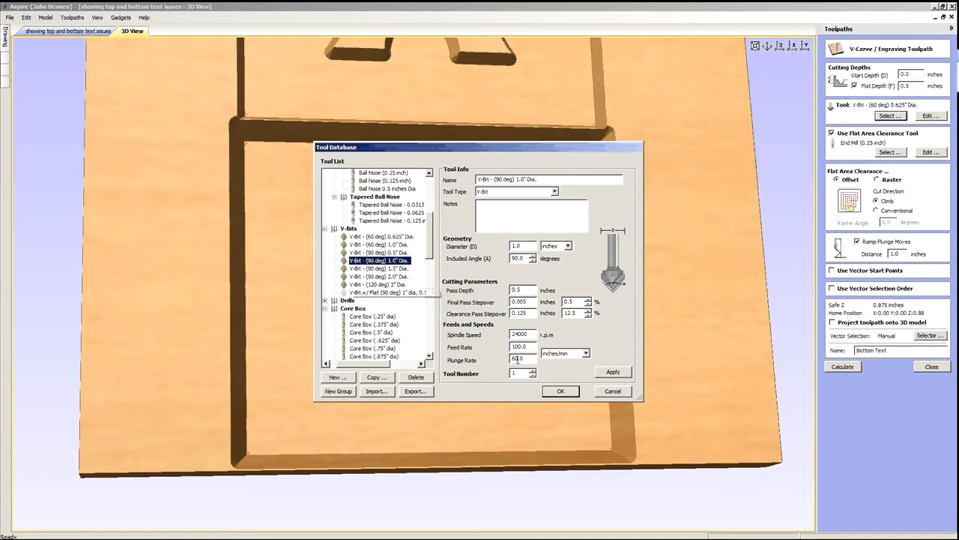
left_click(557, 391)
left_click(842, 366)
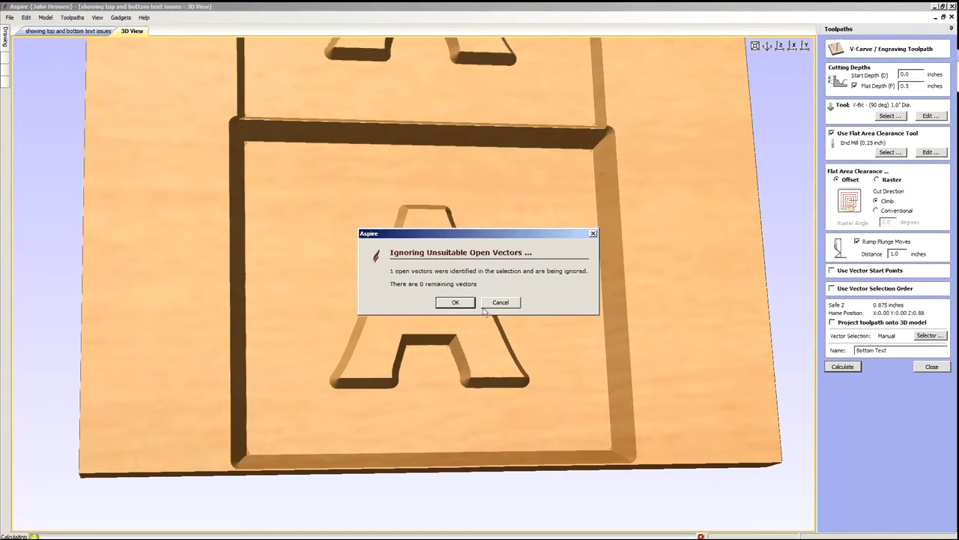
left_click(443, 304)
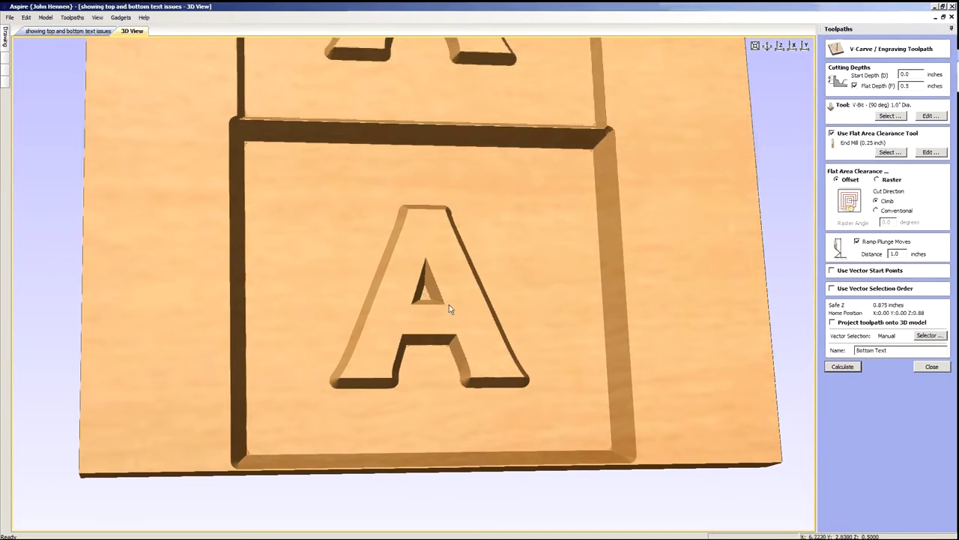
- Select the lower A with its border in the 2D drawing and recalculate the Bottom Text V-carve with the 90-degree bit
left_click(90, 33)
scroll(497, 353, "down", 2)
scroll(484, 351, "up", 1)
left_click_drag(474, 451, 292, 381)
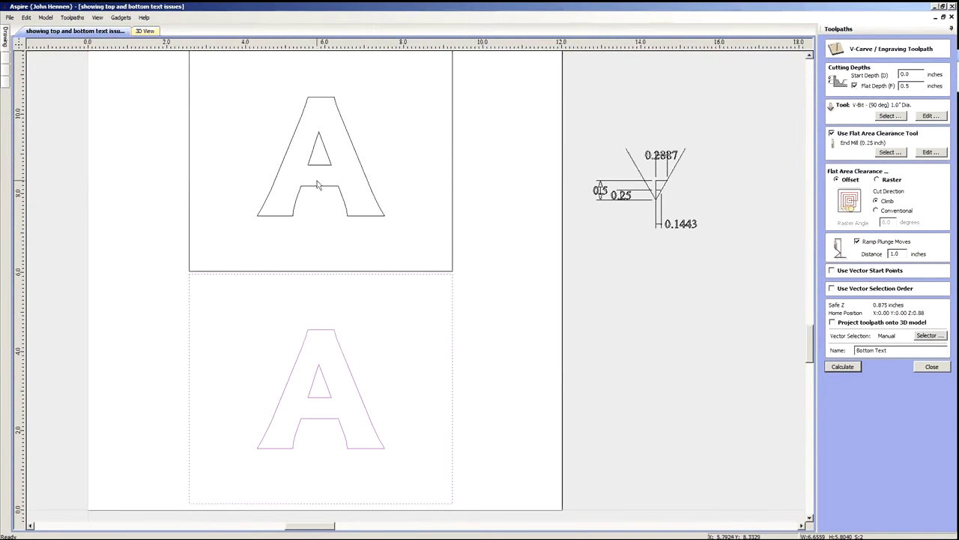
left_click(853, 369)
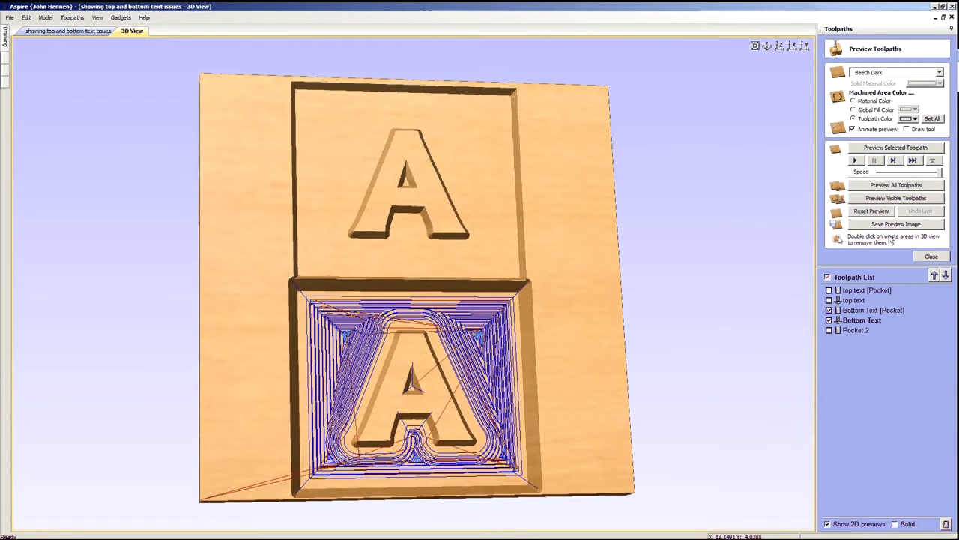
- Reset the preview, simulate all toolpaths, and compare the lower A with the upper A in 3D
left_click(878, 213)
left_click(893, 185)
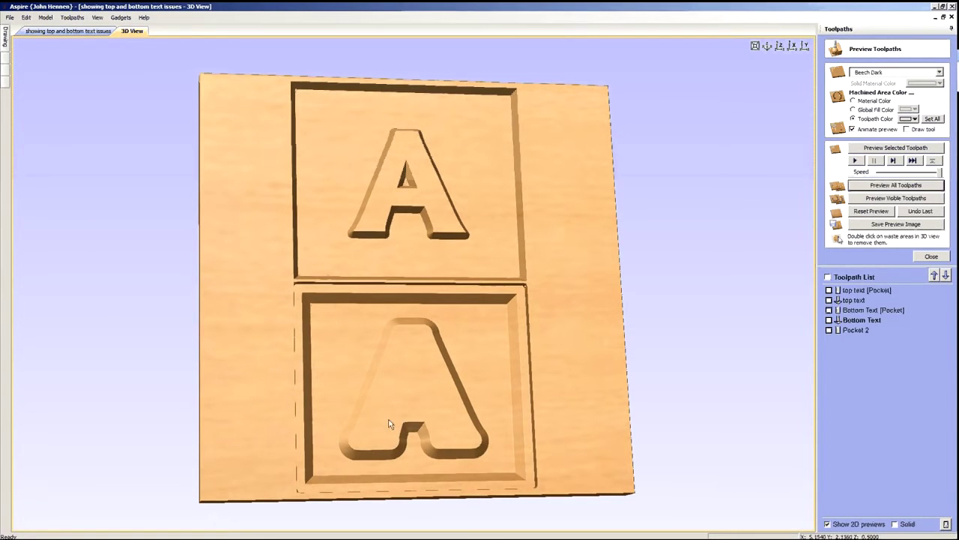
scroll(383, 437, "up", 5)
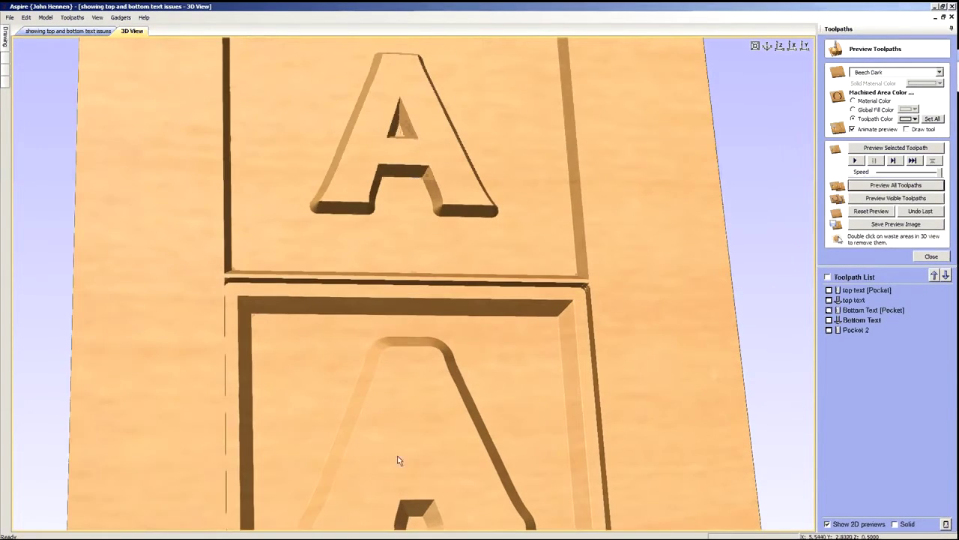
scroll(403, 447, "down", 3)
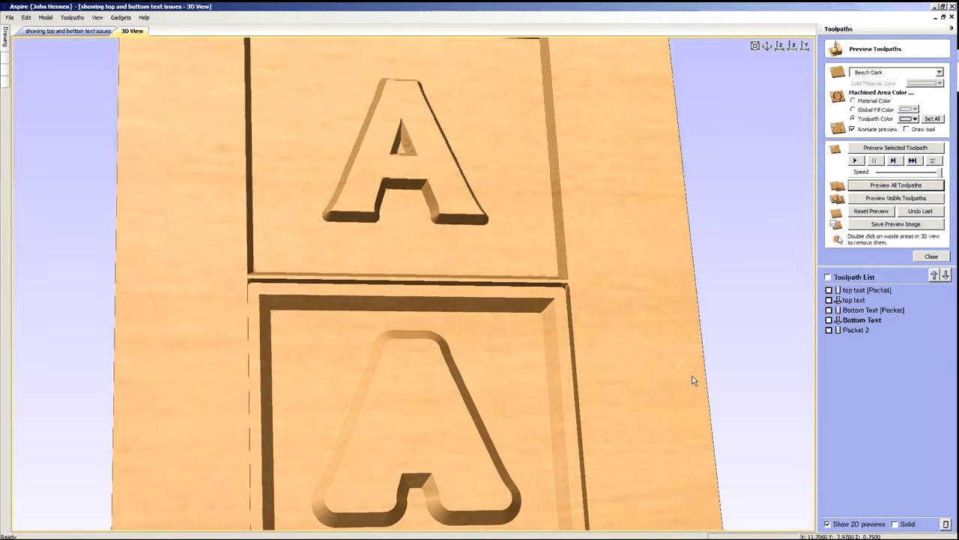
- Change the Bottom Text V-carve tool to the V-Bit (60 deg) 0.625" Dia. and recalculate the toolpath
double_click(862, 320)
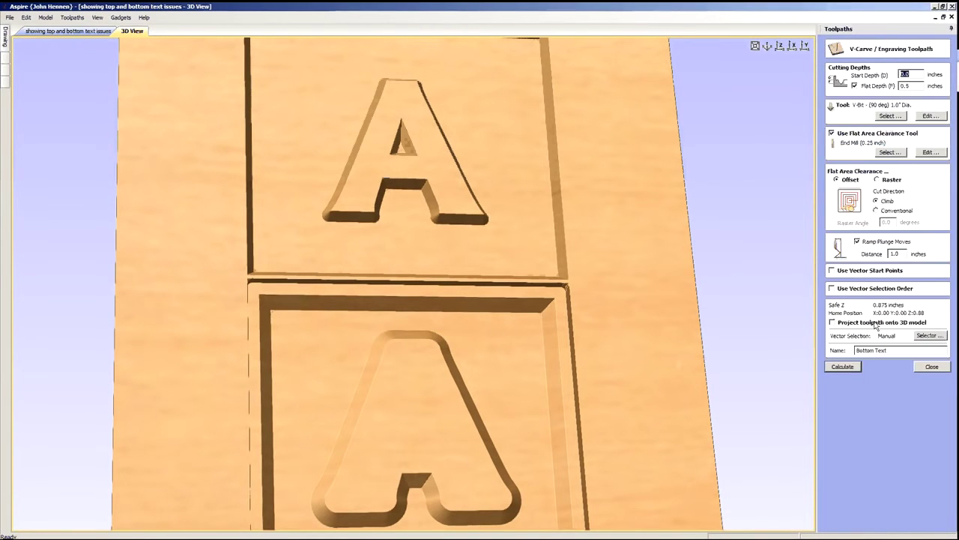
left_click(890, 116)
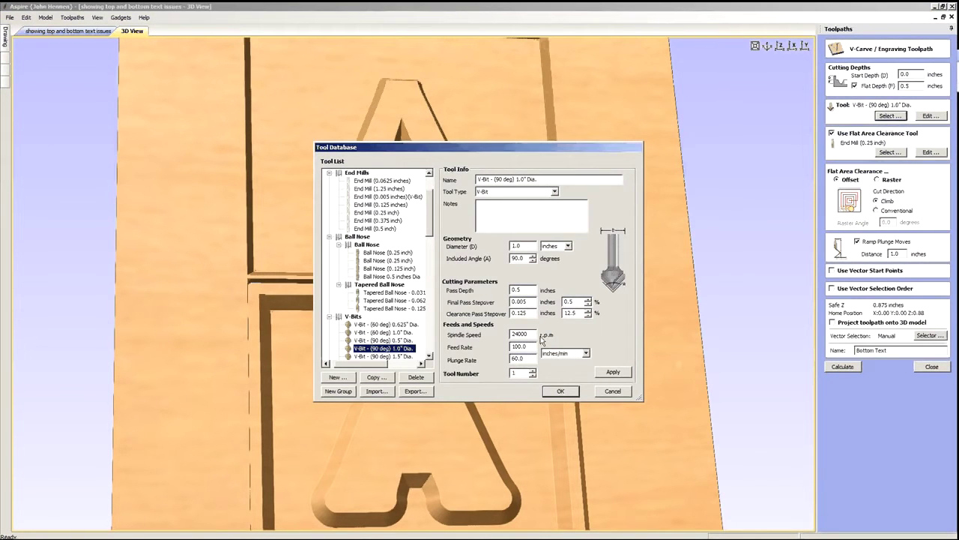
left_click(384, 324)
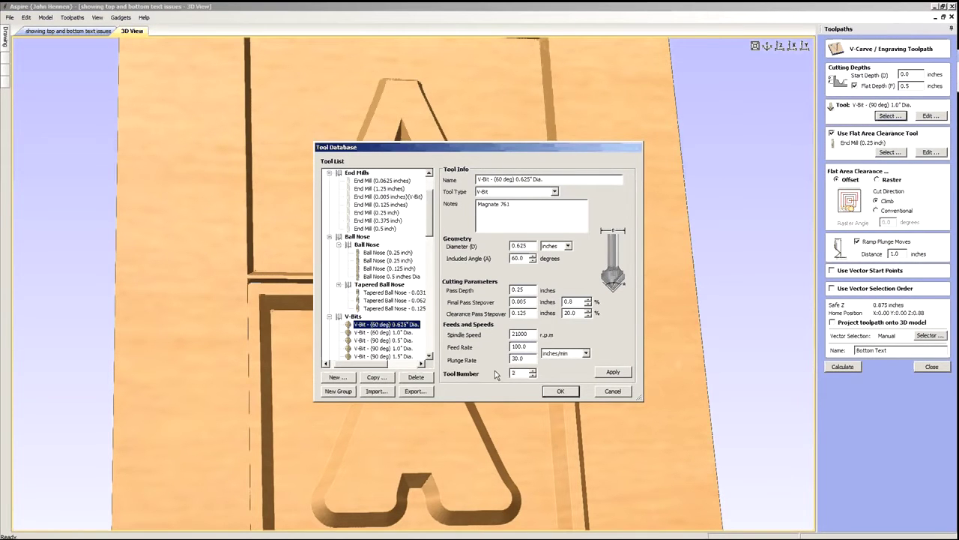
left_click(566, 391)
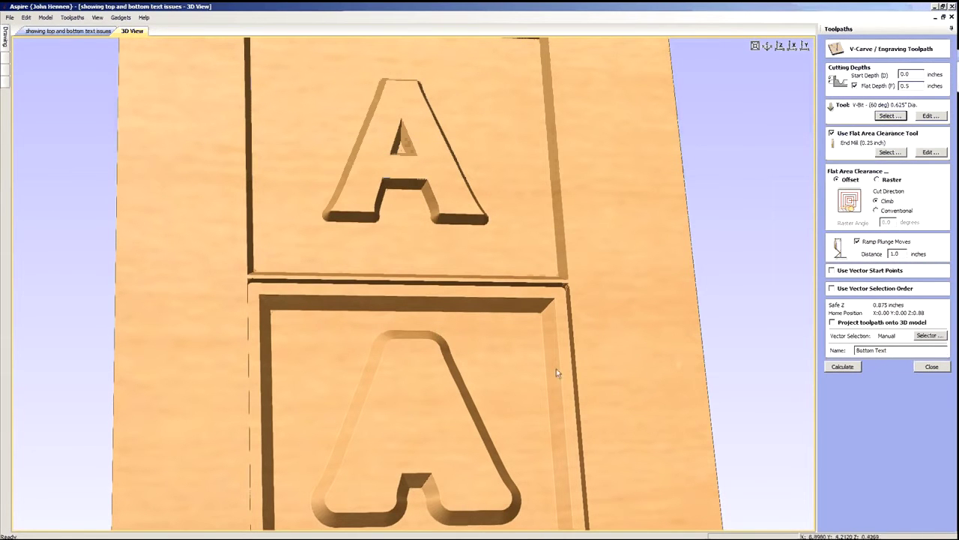
left_click(852, 365)
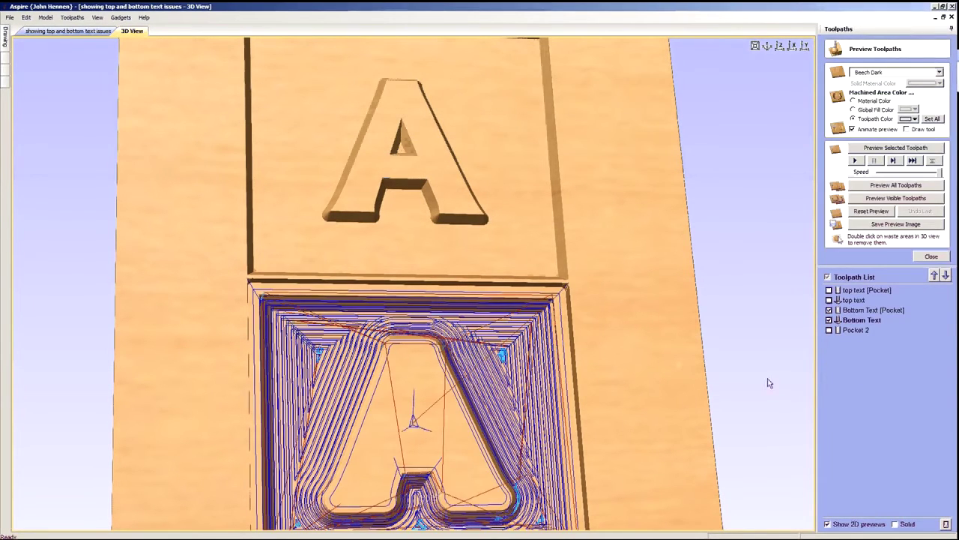
- Hide both Bottom Text toolpaths and simulate the Bottom Text pocket in the 3D preview
left_click(829, 310)
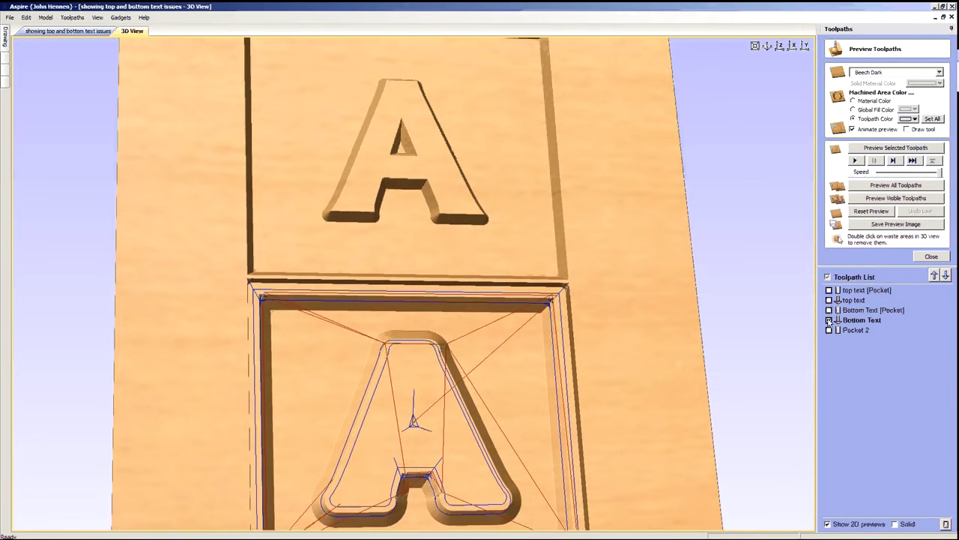
left_click(829, 319)
left_click(864, 311)
left_click(891, 149)
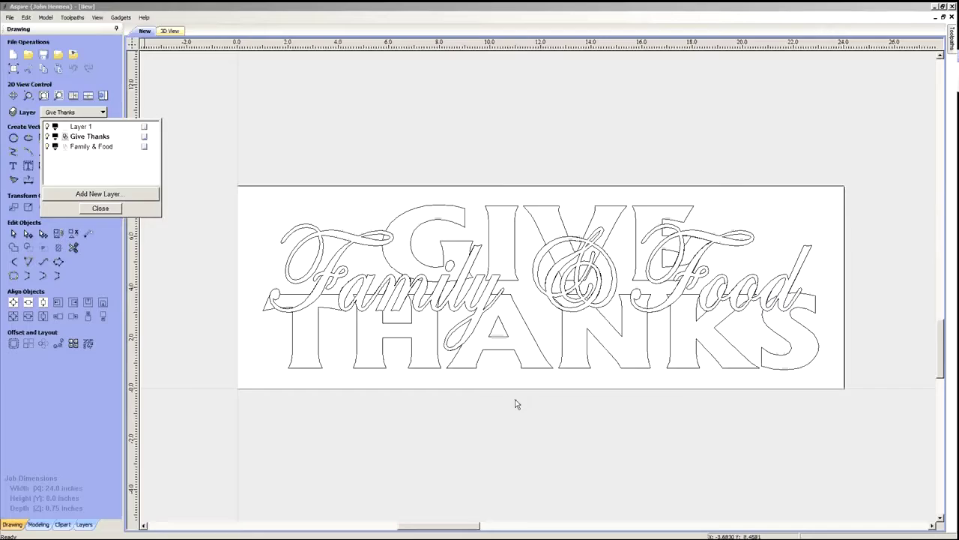
- Draw a 24 by 8 inch square-cornered rectangle along the job outline of the sign on the Give Thanks layer
left_click(526, 403)
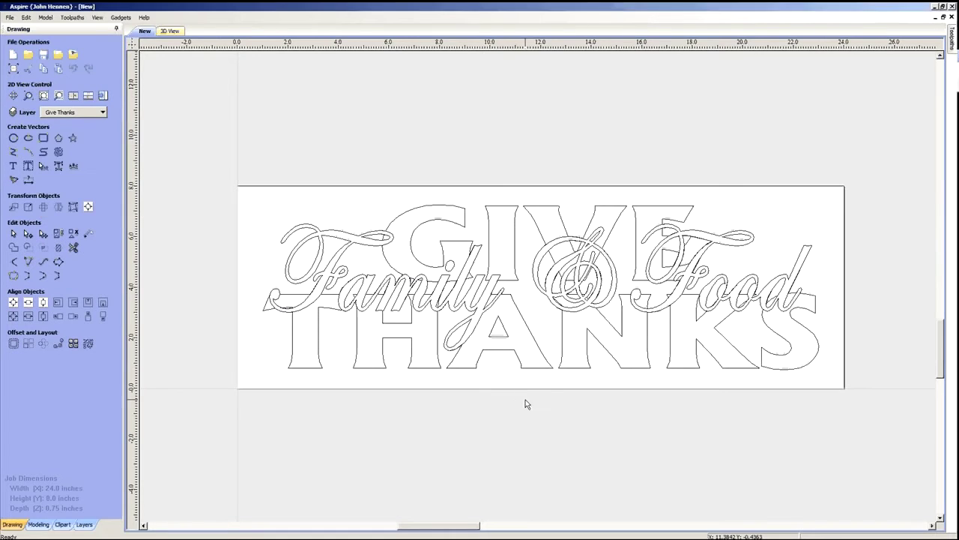
left_click(103, 114)
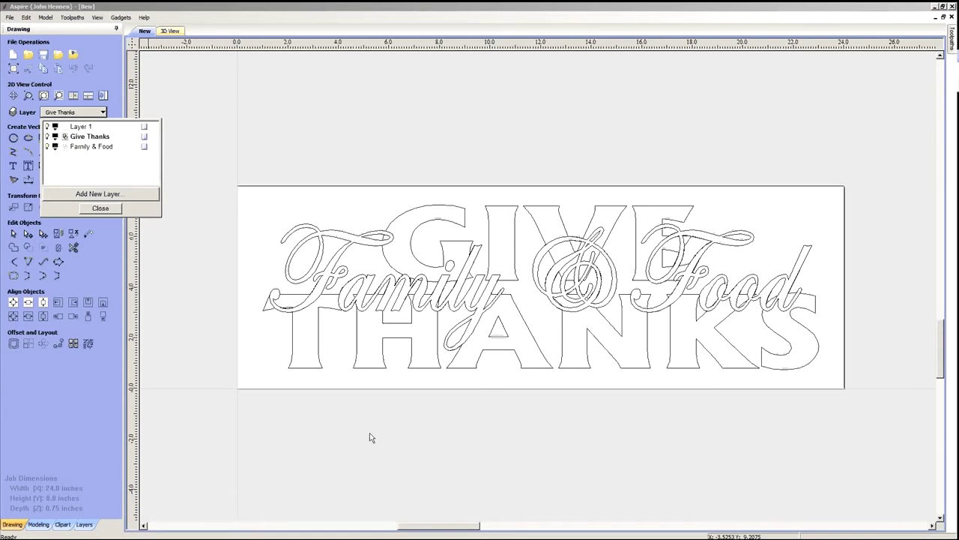
left_click(120, 210)
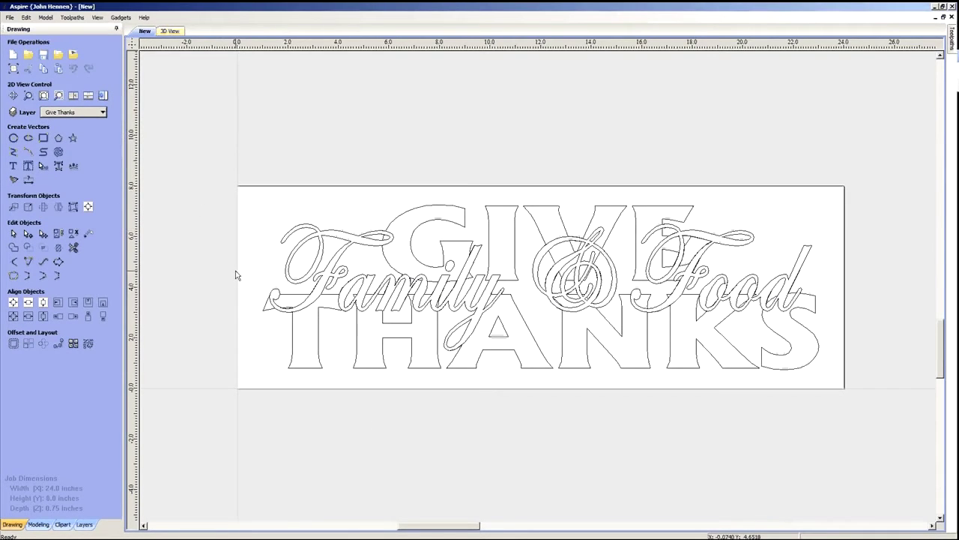
scroll(278, 300, "down", 1)
scroll(424, 313, "up", 1)
scroll(515, 301, "down", 1)
scroll(445, 301, "up", 1)
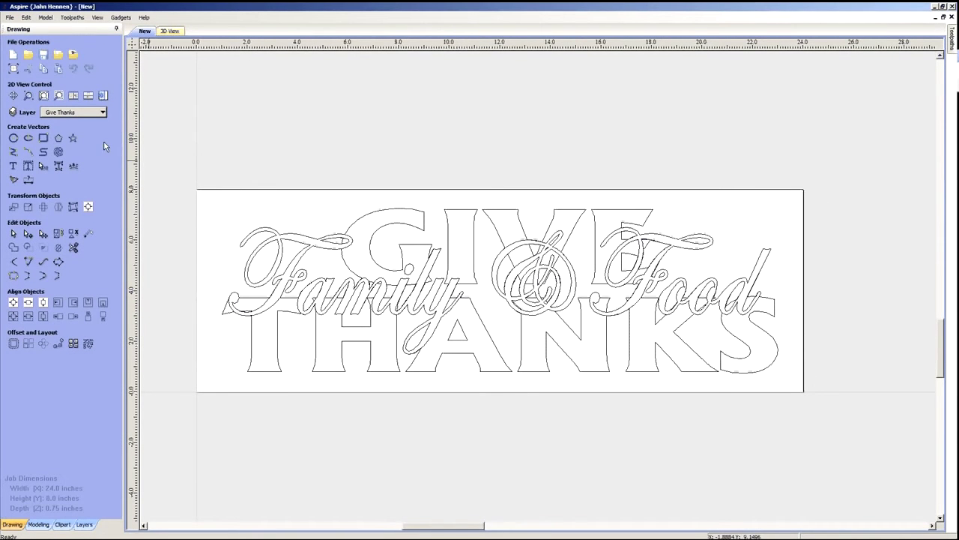
left_click(43, 139)
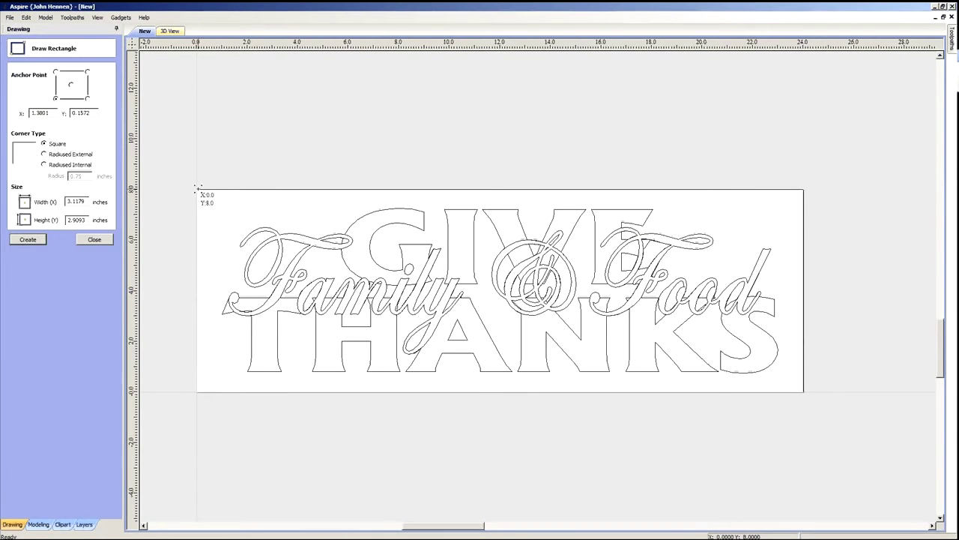
left_click_drag(197, 189, 804, 391)
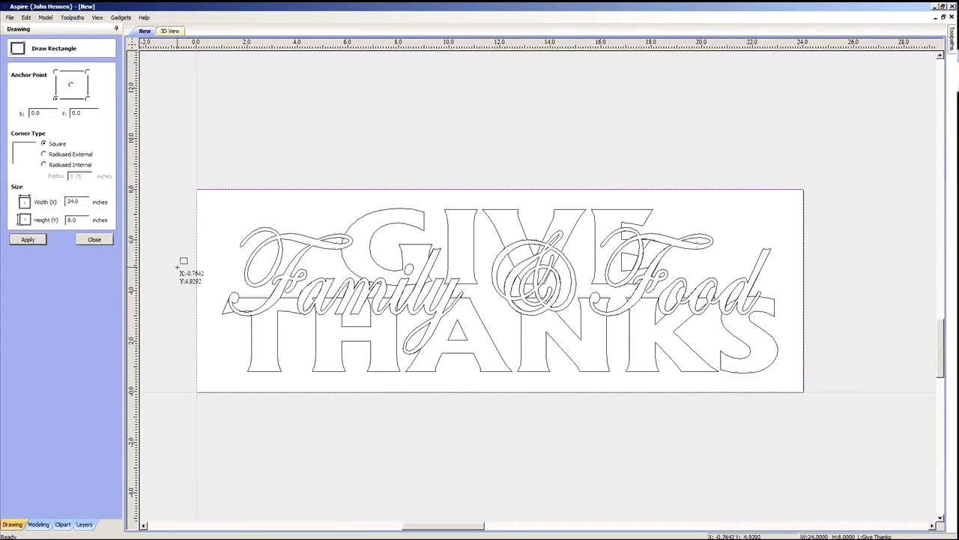
left_click(91, 240)
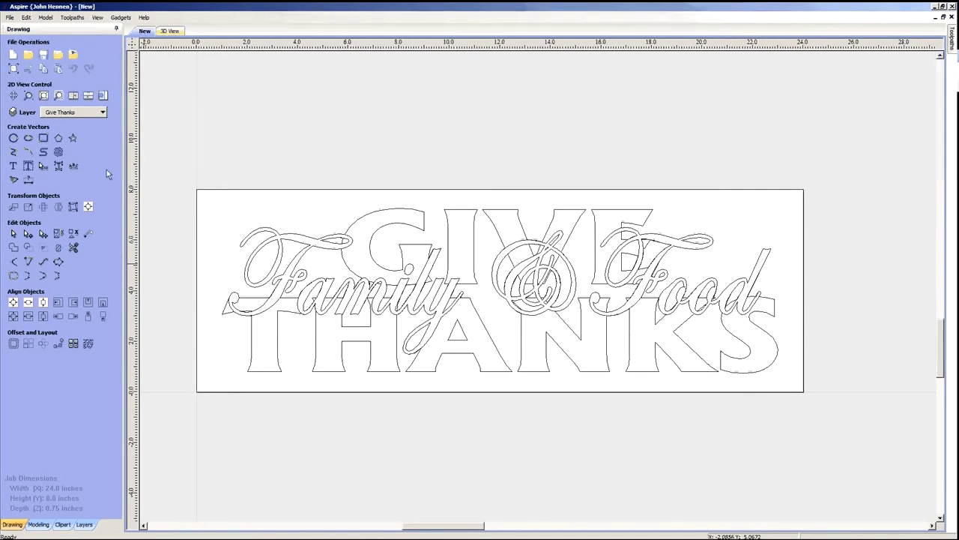
- Copy the border rectangle to the Family & Food layer
right_click(197, 228)
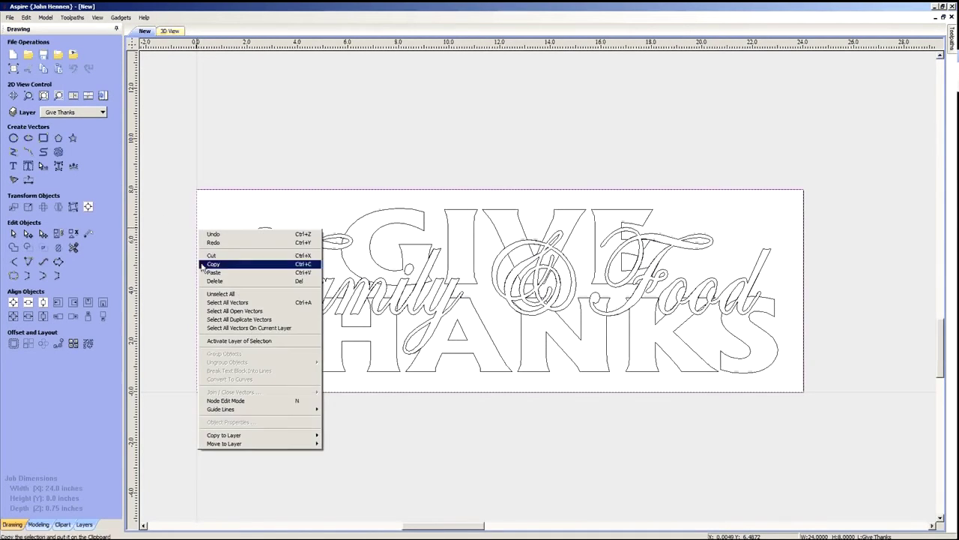
mouse_move(313, 437)
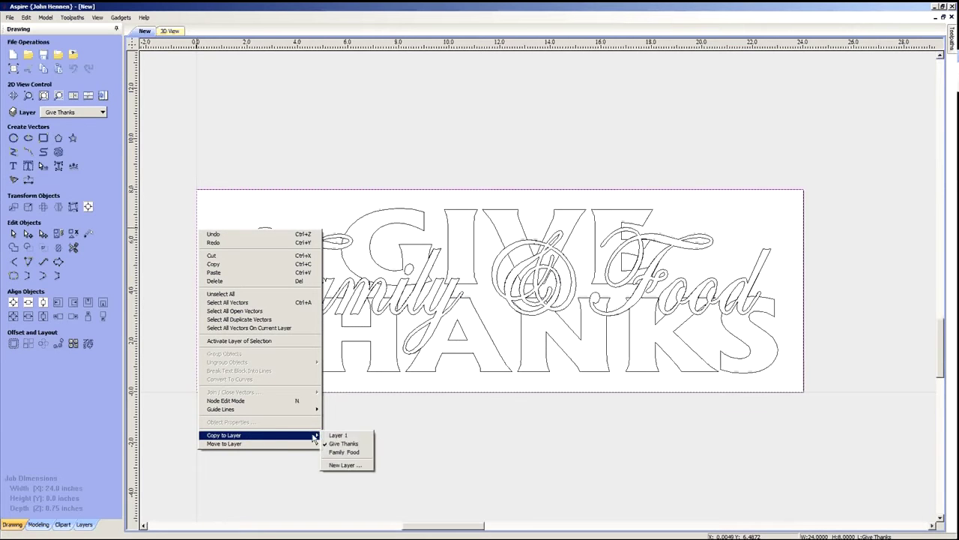
left_click(349, 453)
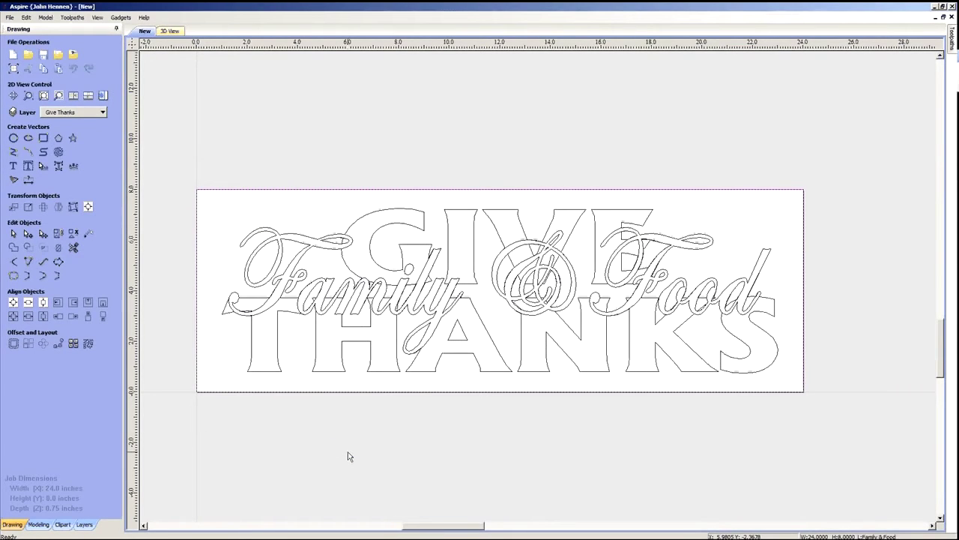
- Make Family & Food the active layer and hide the Give Thanks layer
scroll(466, 327, "down", 2)
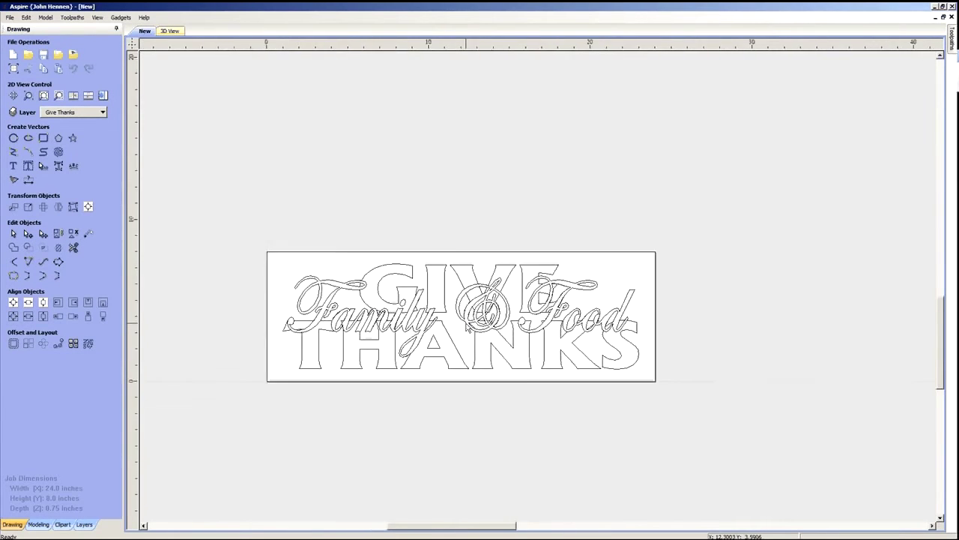
scroll(466, 327, "up", 4)
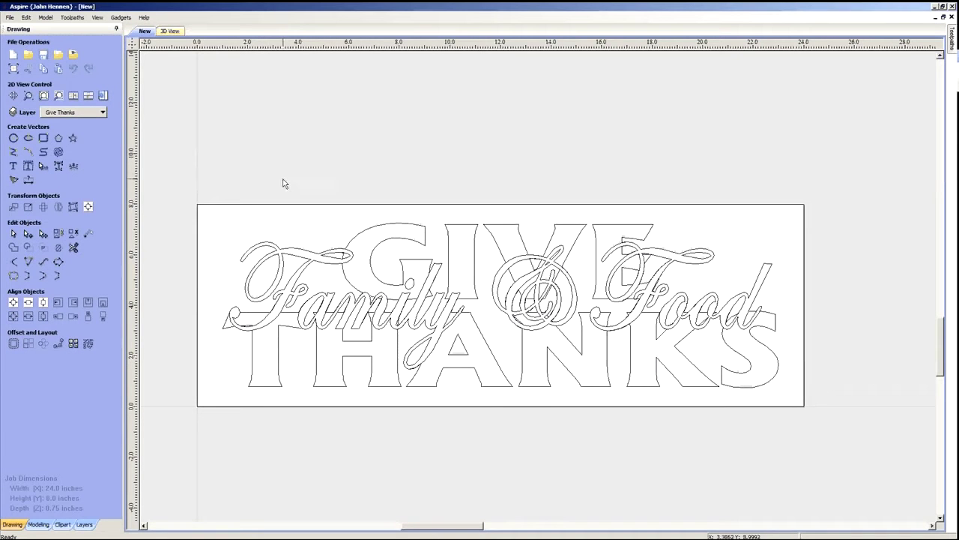
left_click(104, 114)
left_click(86, 147)
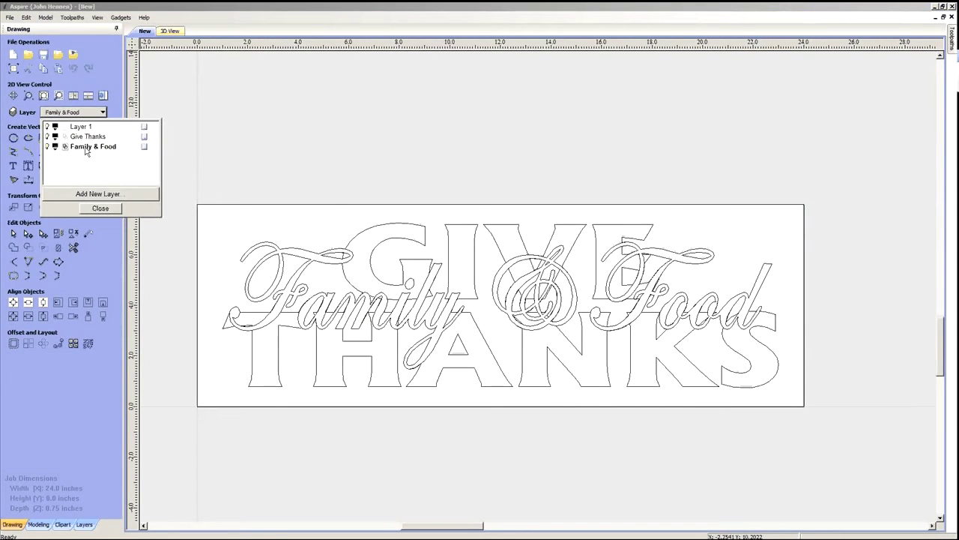
left_click(46, 137)
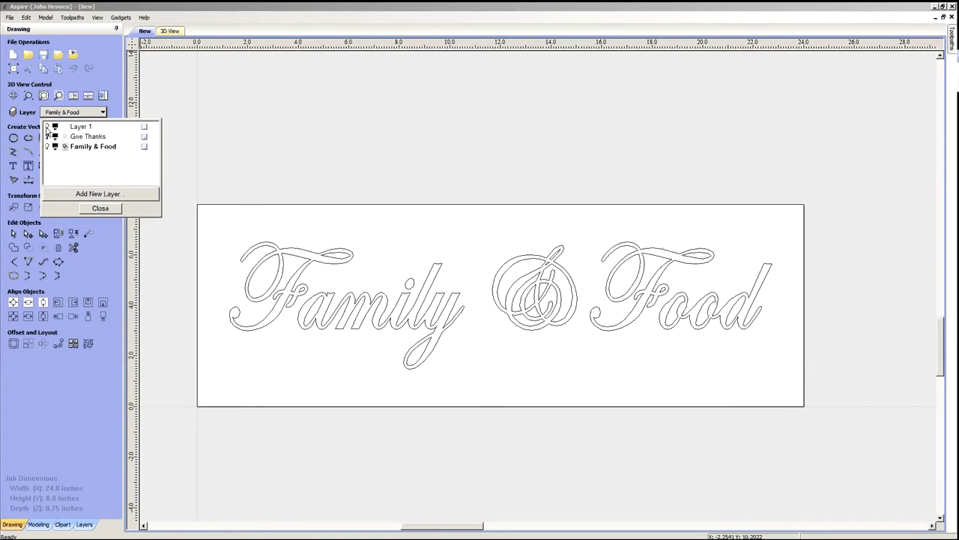
left_click(98, 209)
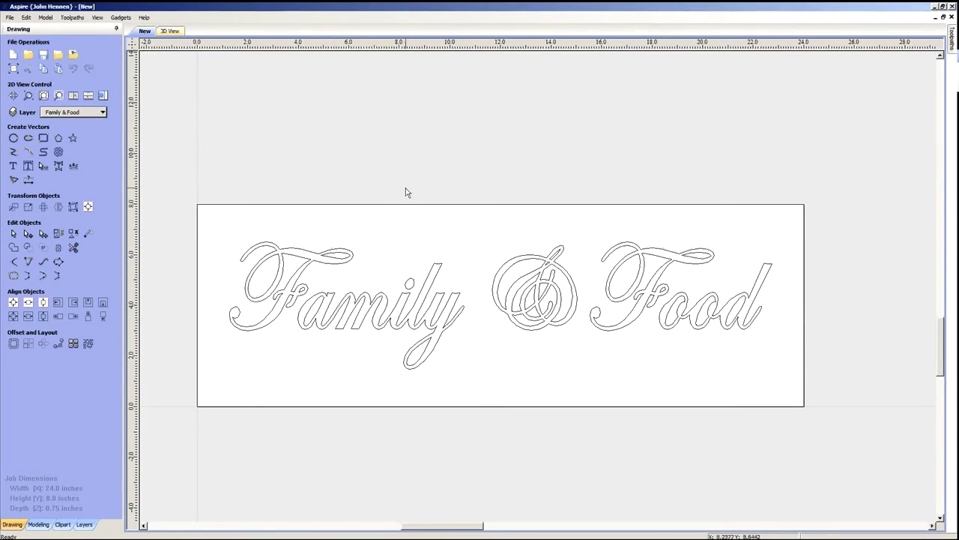
- Select the Family & Food lettering with its border and set up a V-carve toolpath with a 0.25 inch flat depth
left_click(104, 97)
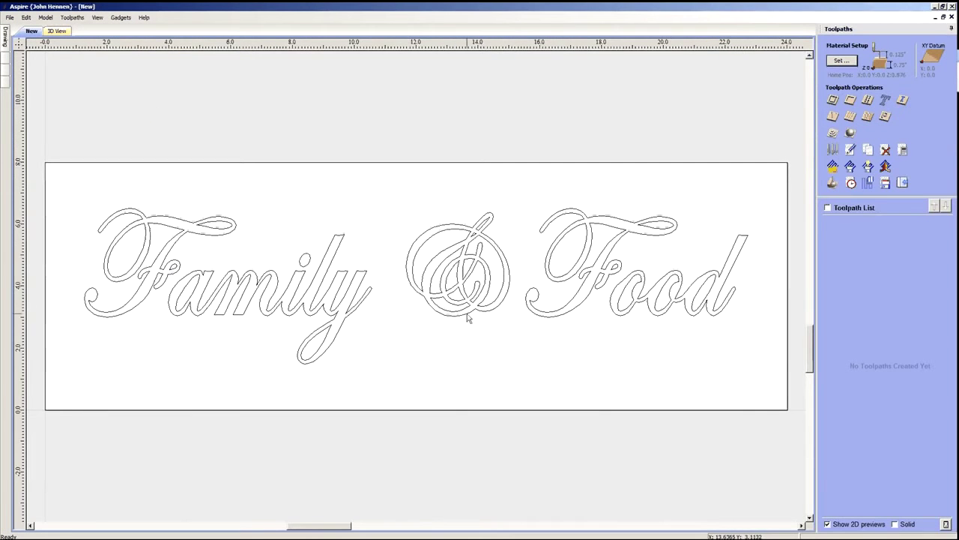
scroll(348, 367, "down", 2)
scroll(348, 367, "up", 2)
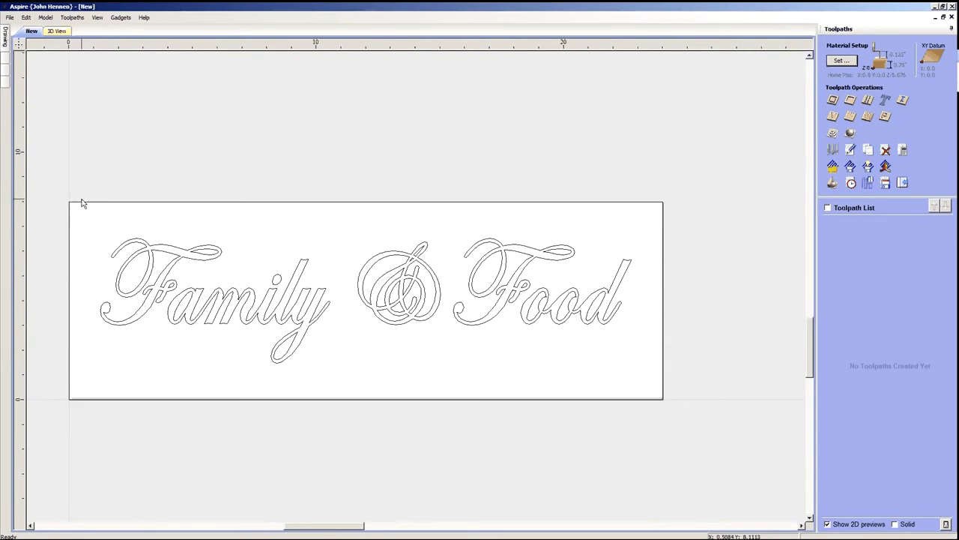
left_click(129, 244)
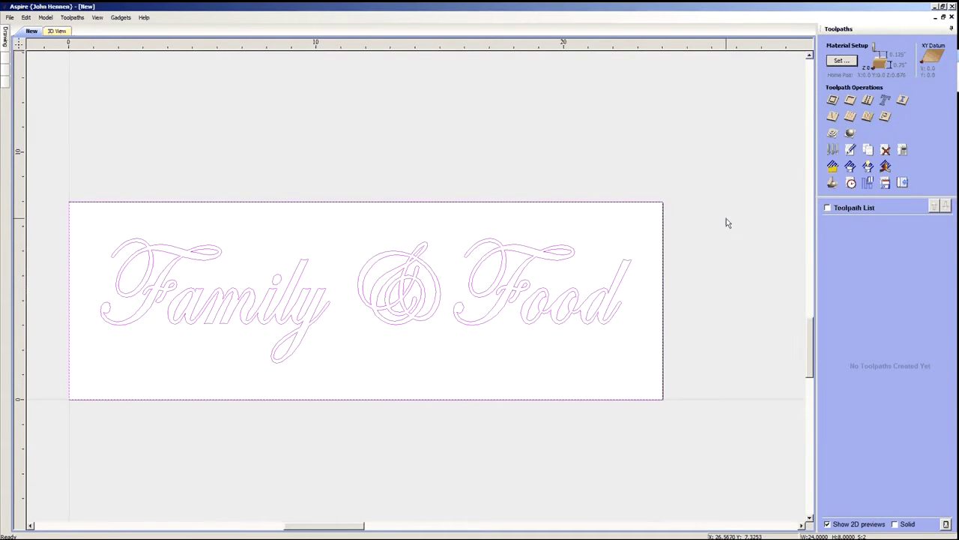
left_click(840, 120)
key("Tab")
type("0.2")
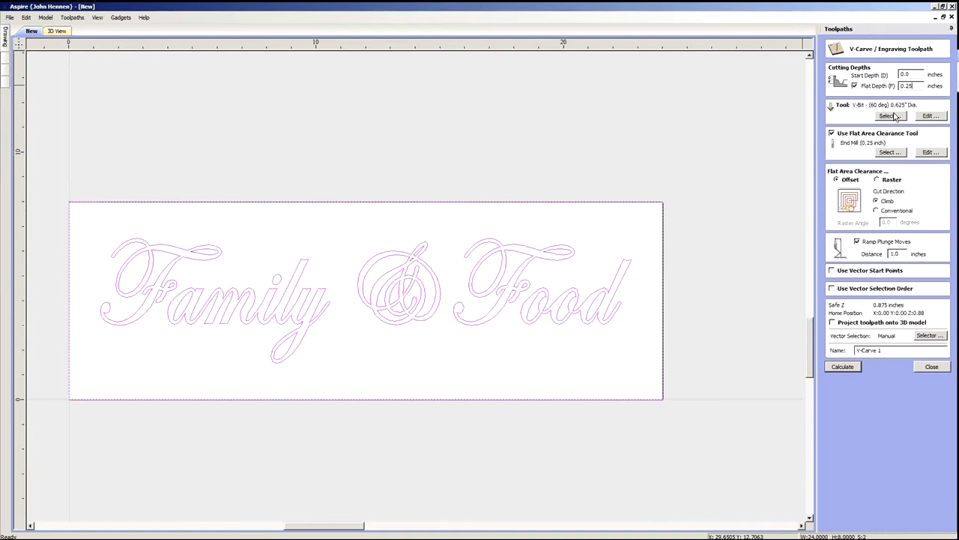
- Edit the 60-degree V-bit, setting plunge rate 60 inches/min and tool number 1, and changing its clearance pass stepover
left_click(929, 116)
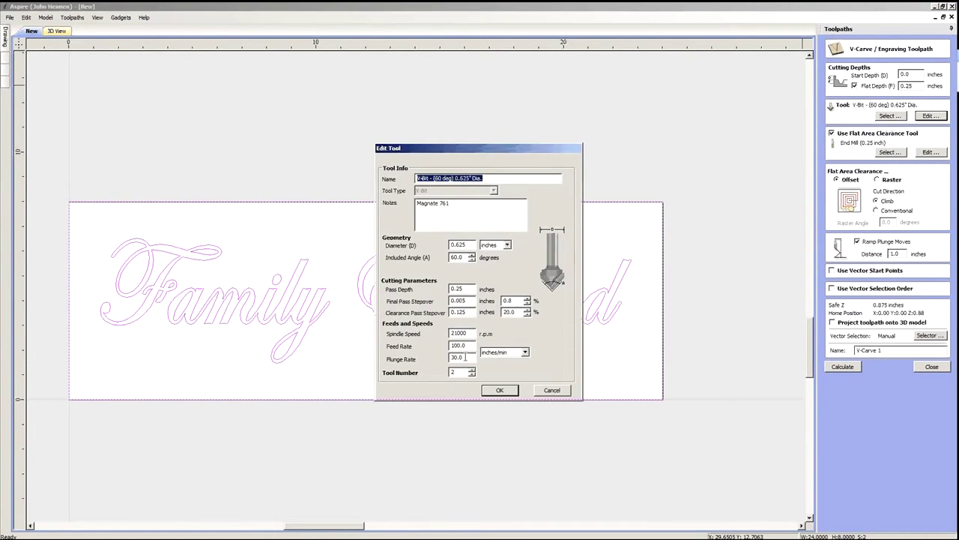
double_click(468, 345)
double_click(470, 358)
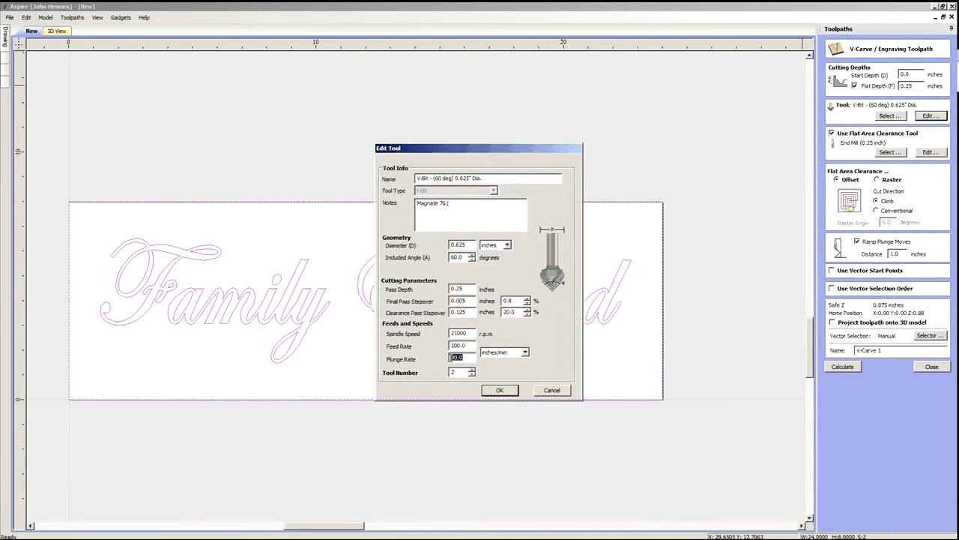
left_click_drag(468, 345, 448, 345)
left_click_drag(471, 356, 443, 356)
type("60")
type("05")
left_click(472, 374)
left_click_drag(470, 311, 429, 317)
type("0.")
left_click(497, 390)
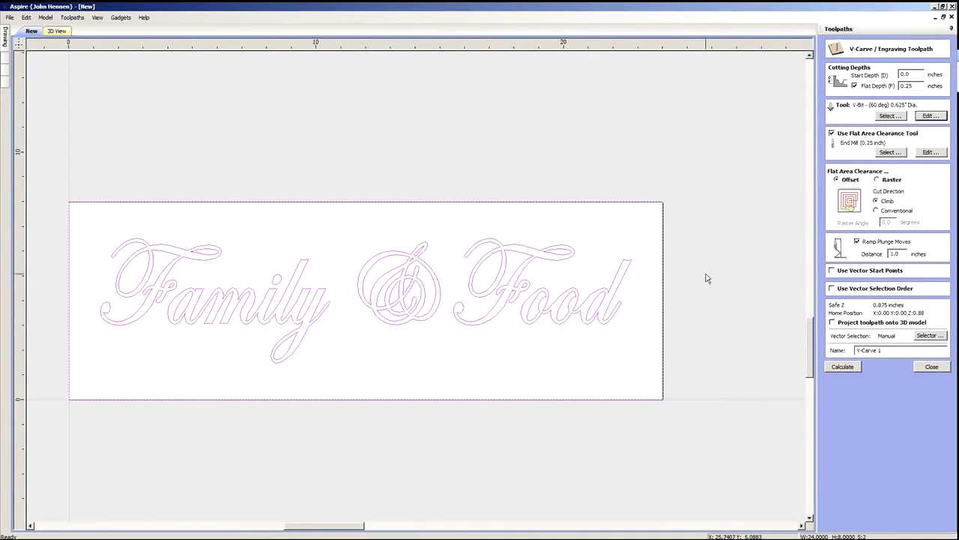
- Name the V-carve toolpath Family & Food and calculate it
left_click_drag(890, 350, 839, 352)
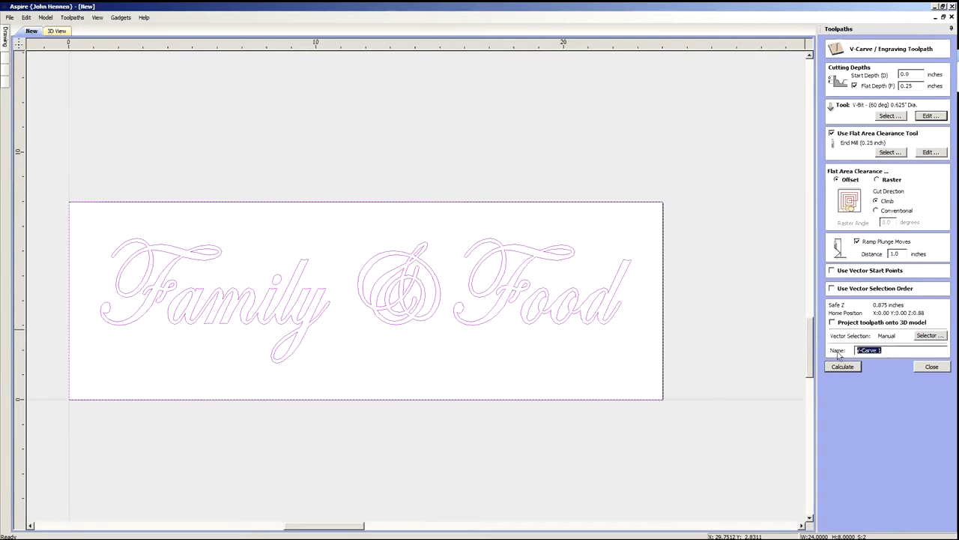
type("Family & Food")
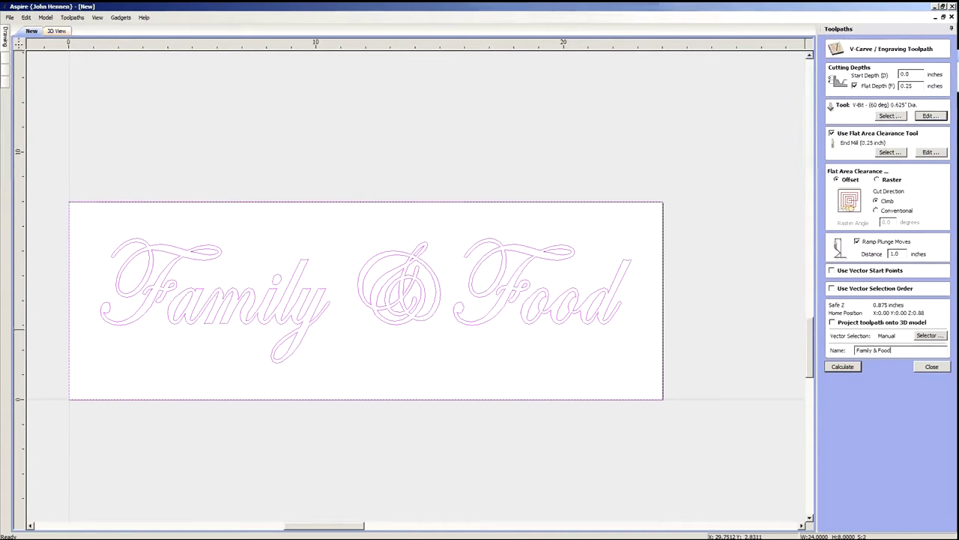
left_click(844, 366)
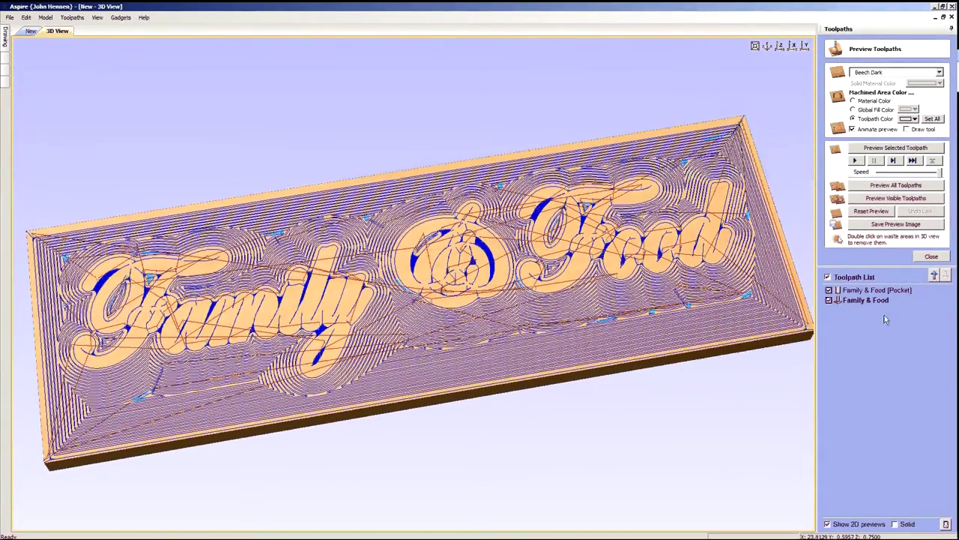
- Move the Family & Food V-carve above its pocket toolpath in the machining order
left_click(880, 290)
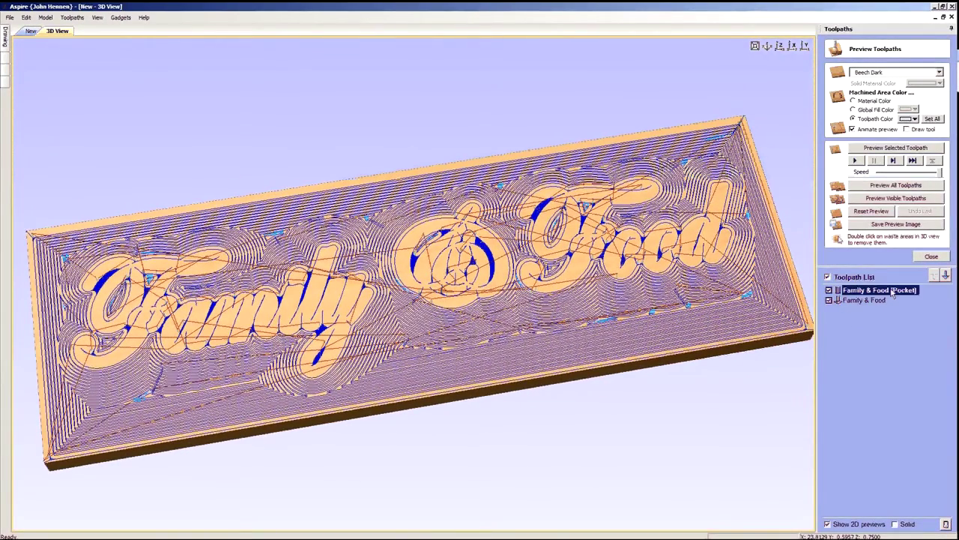
left_click(873, 301)
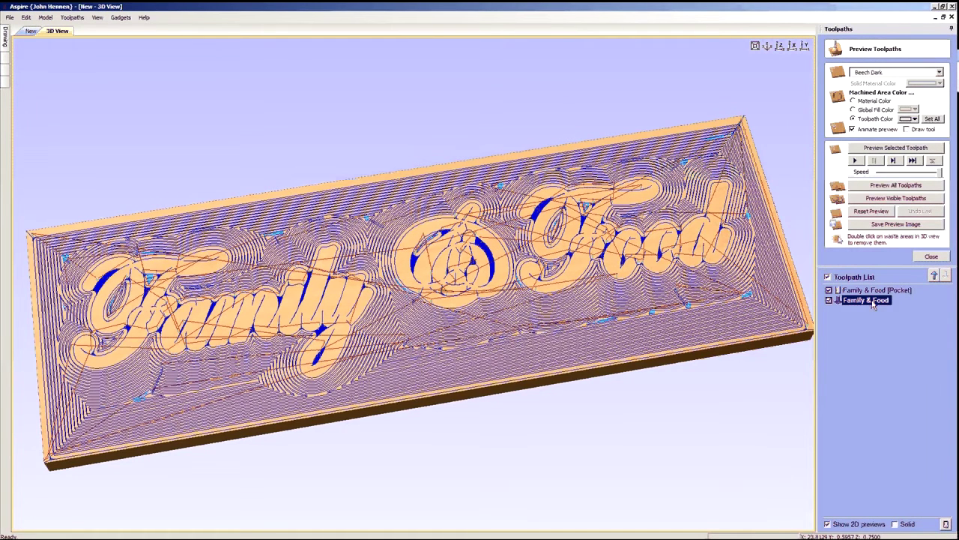
left_click(878, 296)
left_click(877, 303)
left_click(867, 298)
left_click(935, 277)
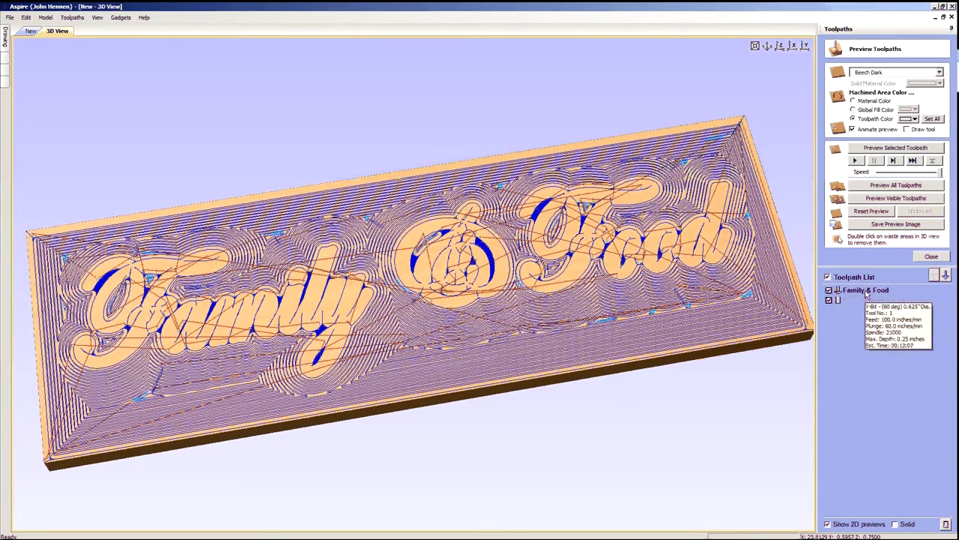
- Simulate the Family & Food V-carve and then its pocket toolpath in the 3D preview
left_click(866, 293)
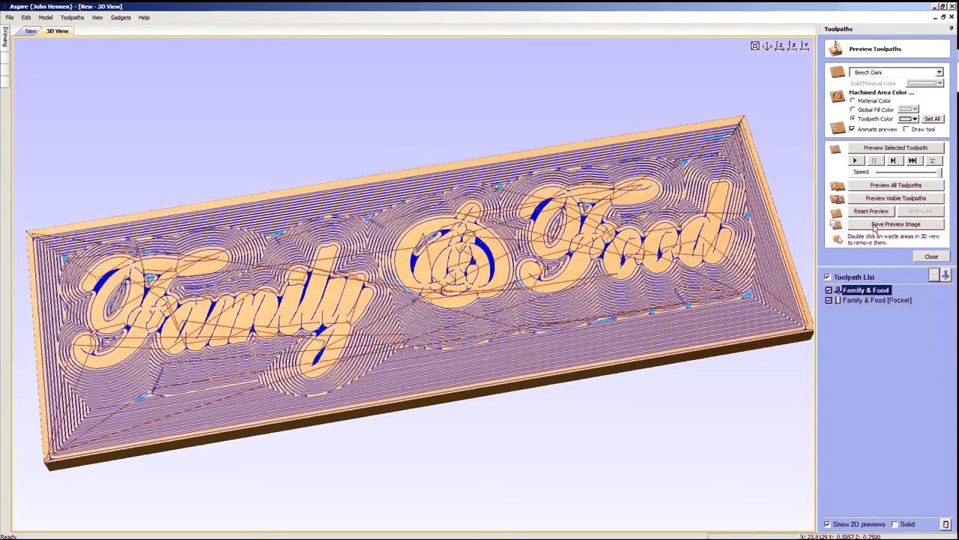
left_click(890, 150)
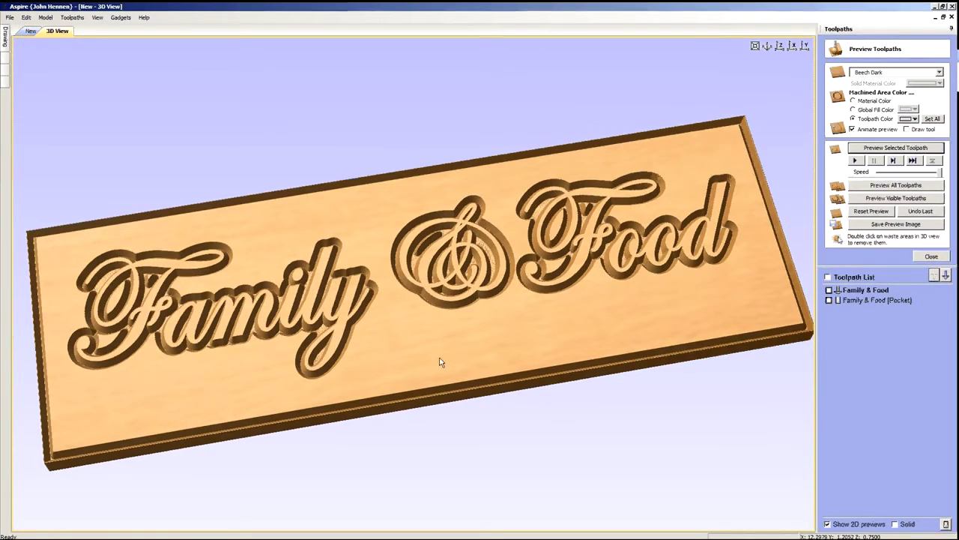
left_click_drag(441, 357, 427, 365)
left_click(873, 300)
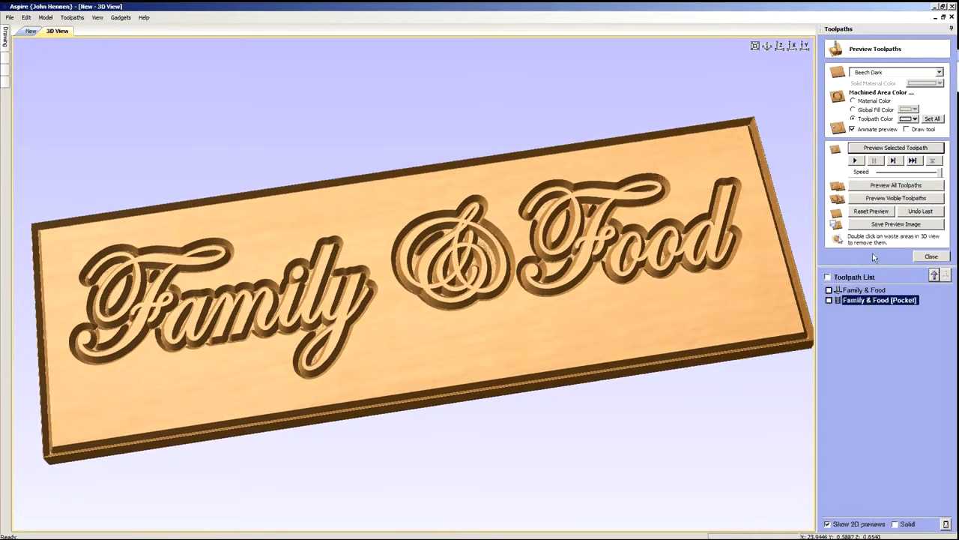
left_click(885, 149)
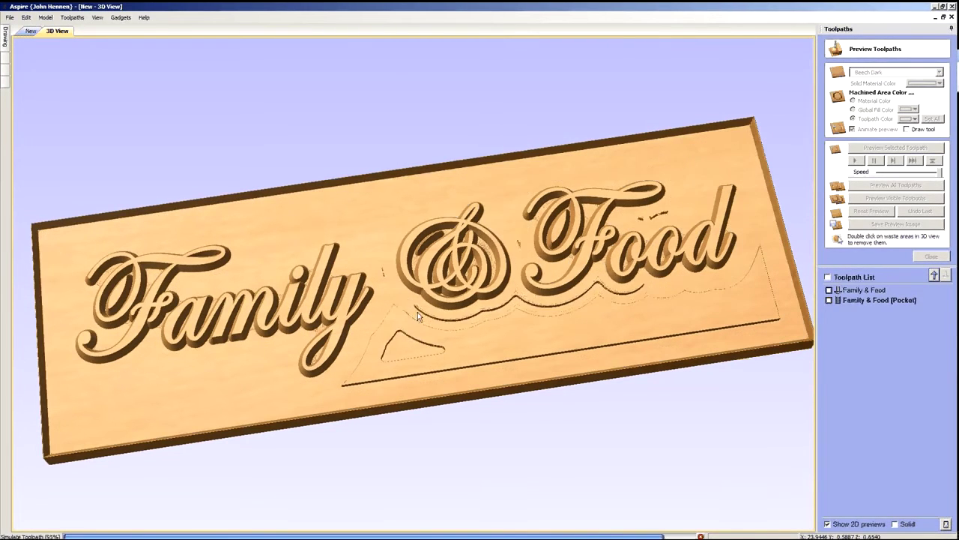
- Change the Family & Food V-carve's flat area clearance tool to the 0.5 inch end mill with tool number 2 and recalculate
left_click(879, 300)
double_click(878, 301)
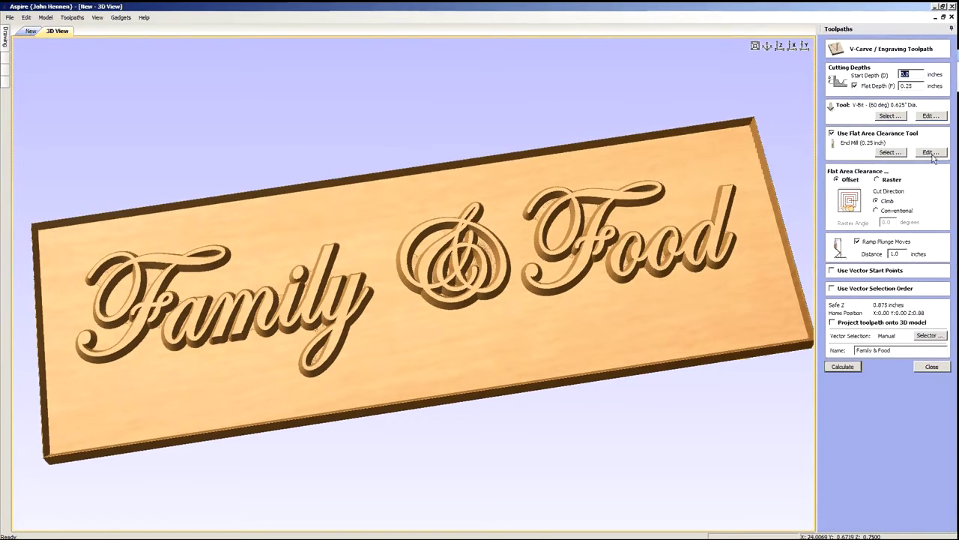
left_click(889, 153)
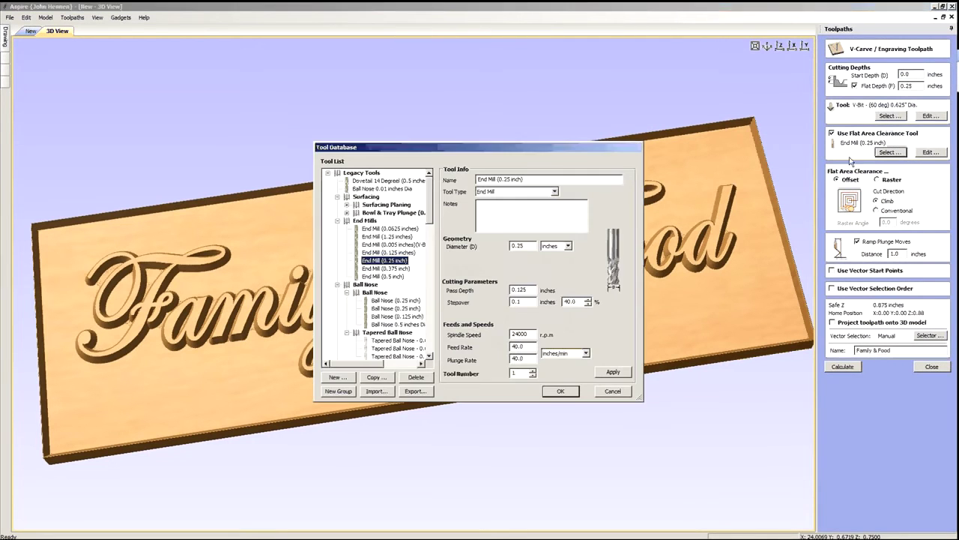
left_click(395, 276)
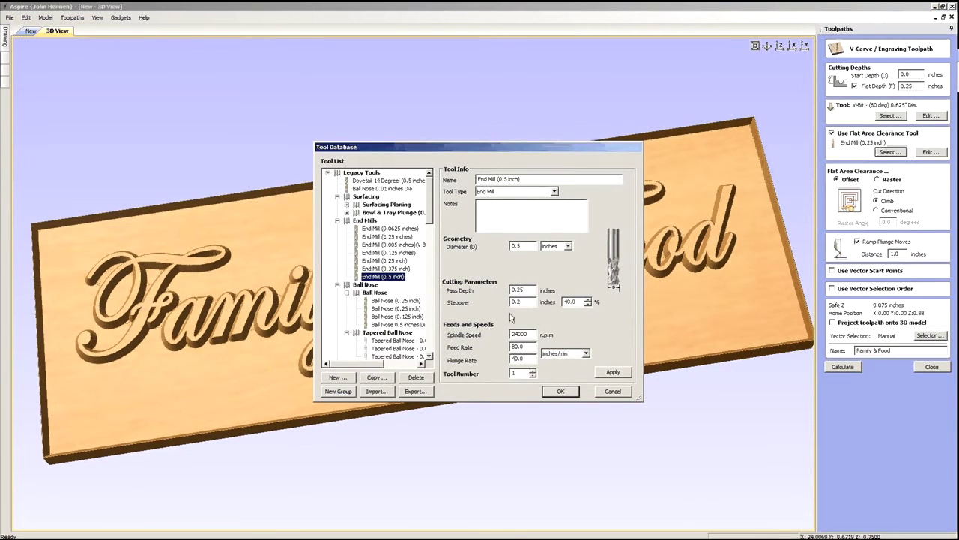
left_click(613, 372)
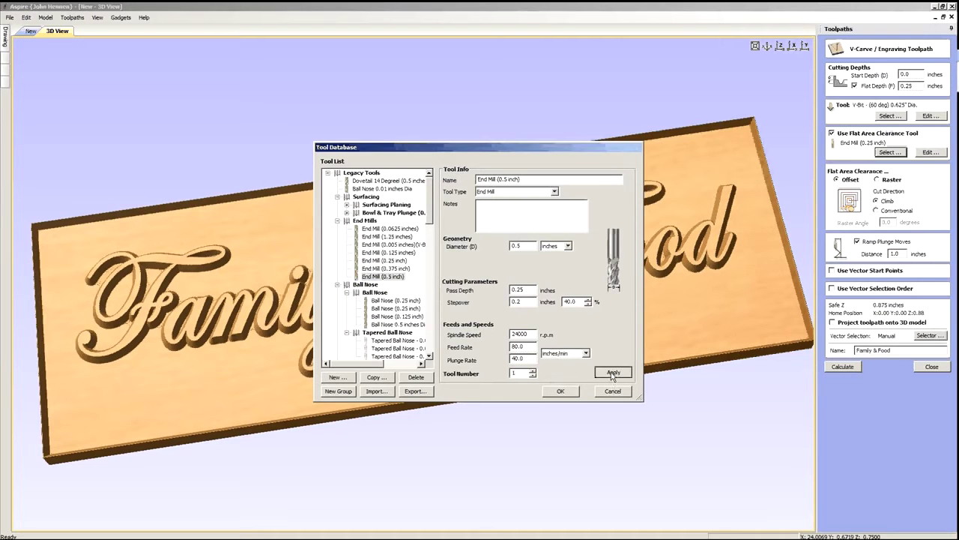
left_click(533, 370)
left_click(603, 372)
left_click(562, 394)
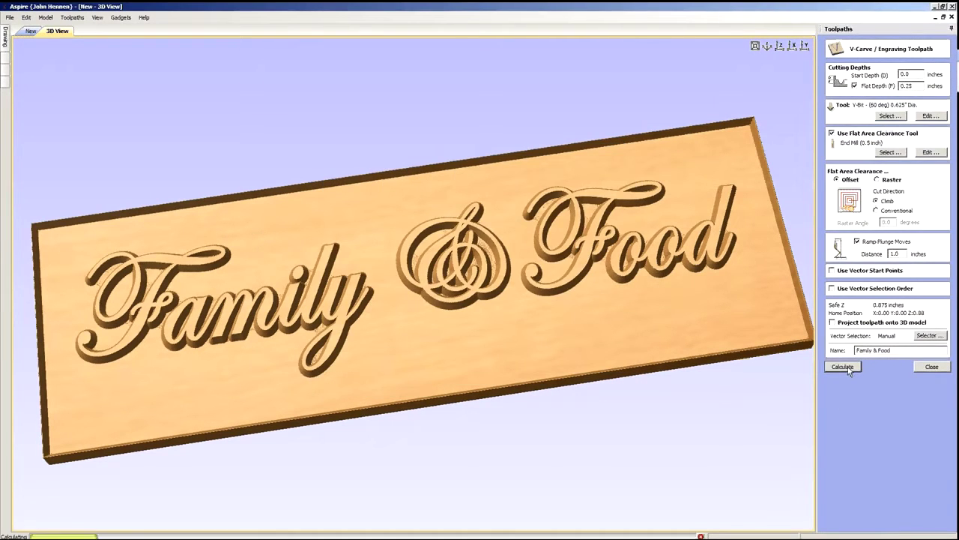
left_click(848, 366)
- Reorder the recalculated toolpaths so the Family & Food V-carve comes before its pocket toolpath
left_click(884, 291)
left_click(878, 299)
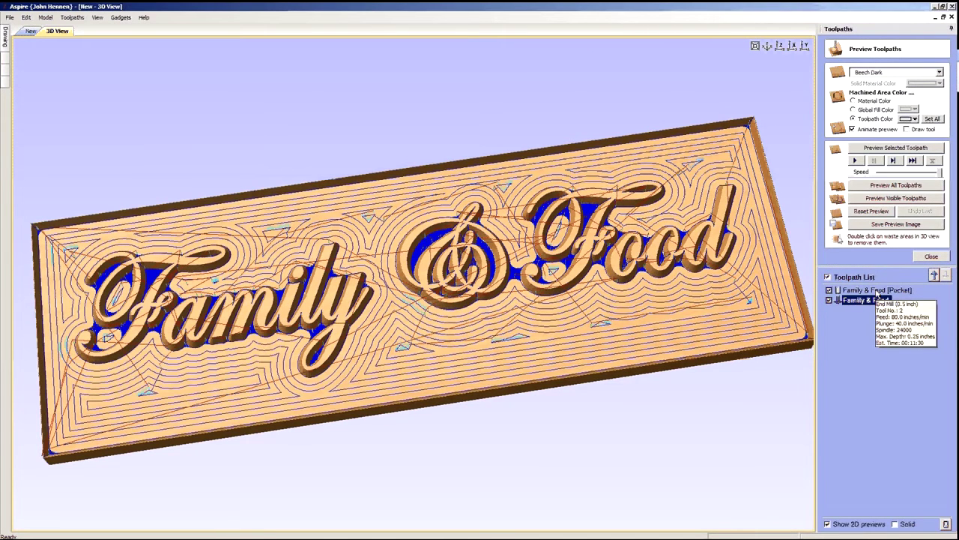
left_click(879, 290)
left_click(878, 300)
left_click(879, 291)
left_click(946, 275)
left_click(877, 291)
- Reset the 3D preview and simulate the Family & Food pocket toolpath, followed by its V-carve
left_click(871, 210)
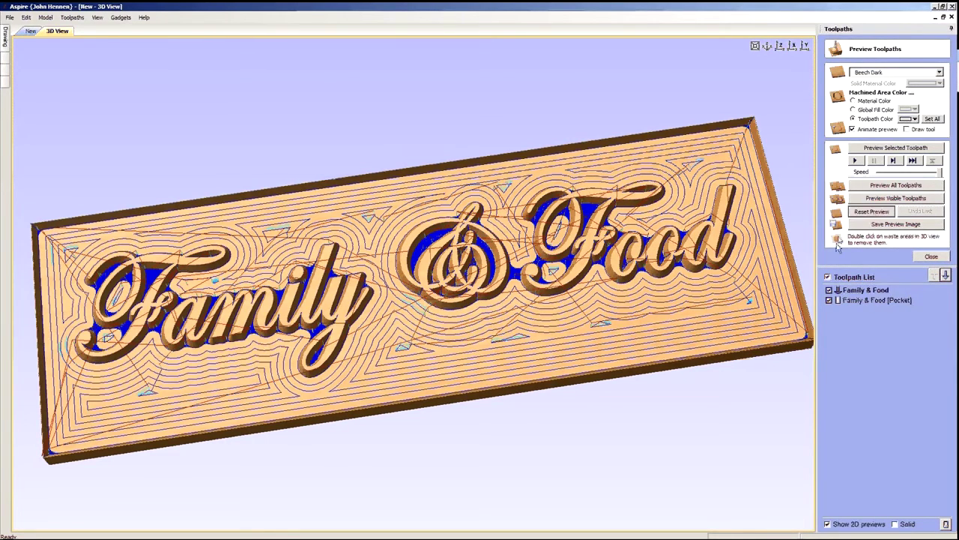
left_click(873, 300)
left_click(879, 148)
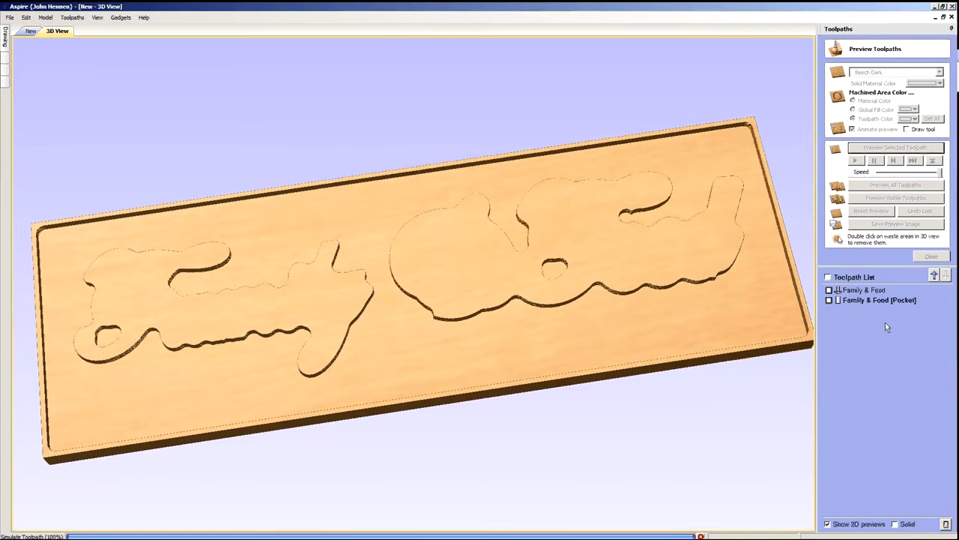
left_click(878, 291)
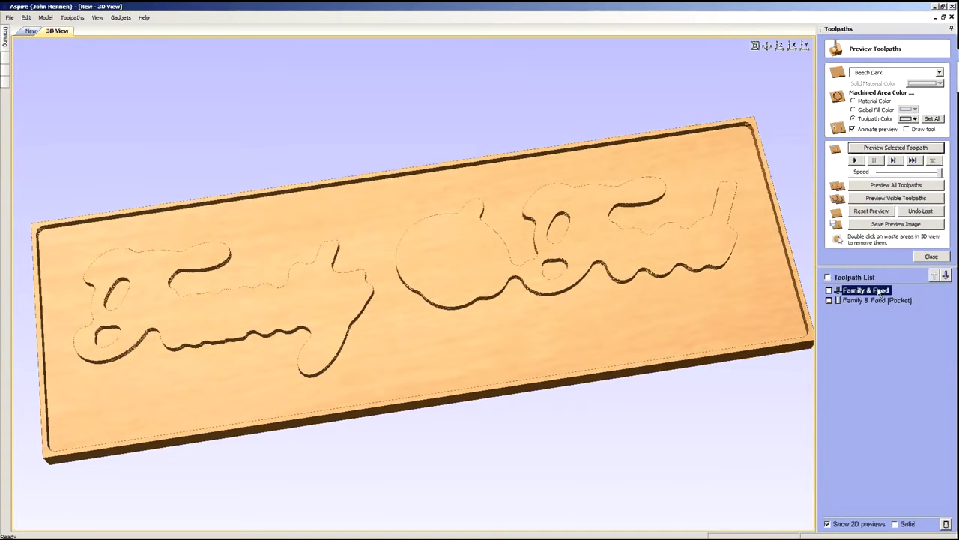
left_click(881, 149)
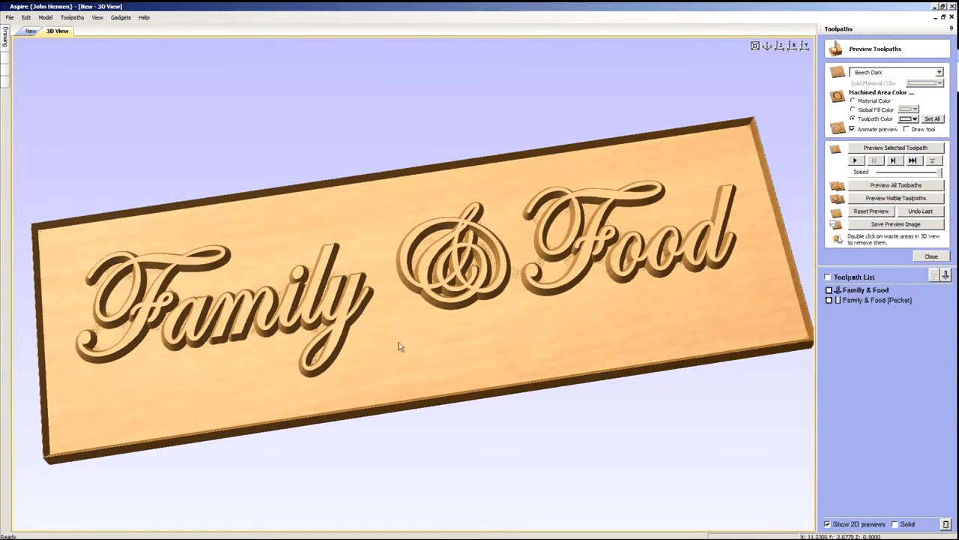
left_click_drag(396, 364, 135, 308)
left_click_drag(437, 315, 452, 367)
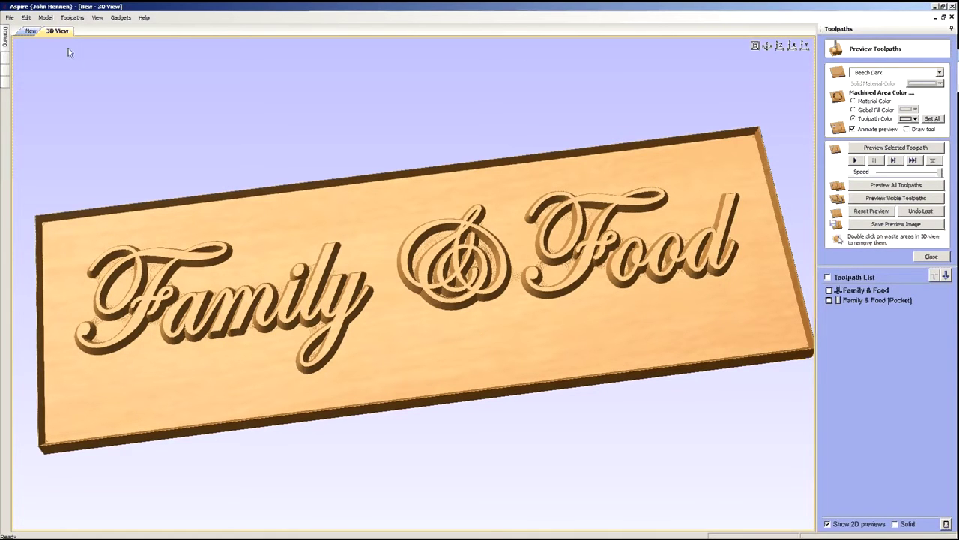
- Return to the 2D drawing, show the Give Thanks layer and make it the active layer
left_click(31, 31)
left_click(454, 168)
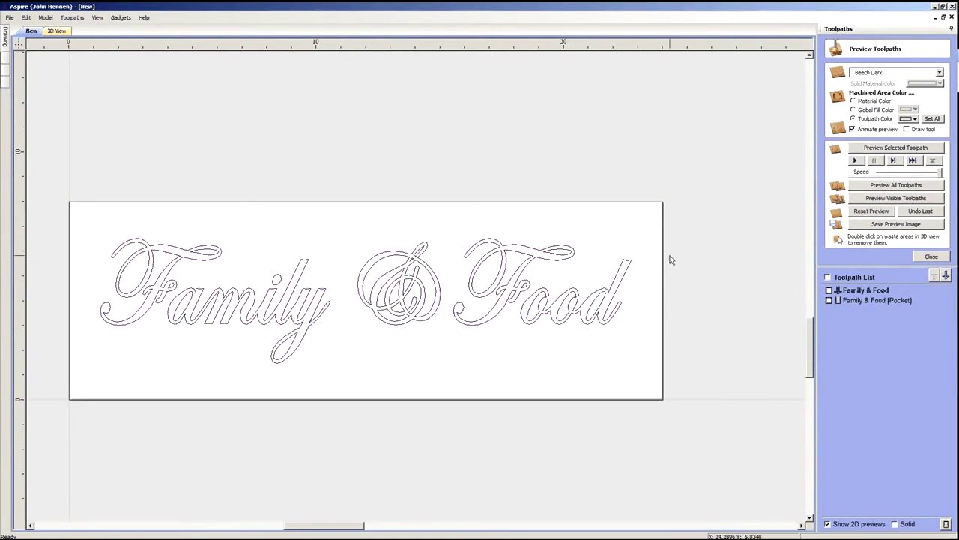
left_click(933, 257)
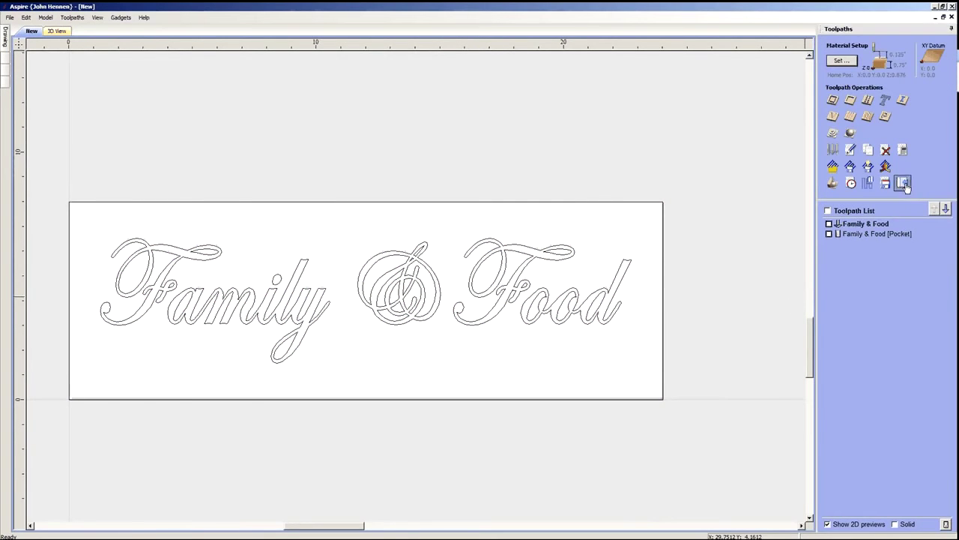
left_click(4, 38)
left_click(104, 113)
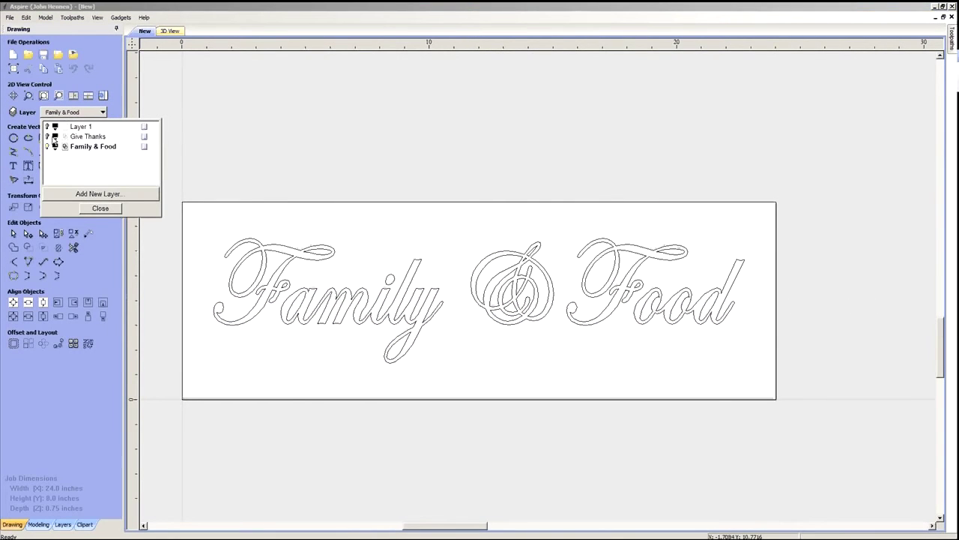
left_click(47, 137)
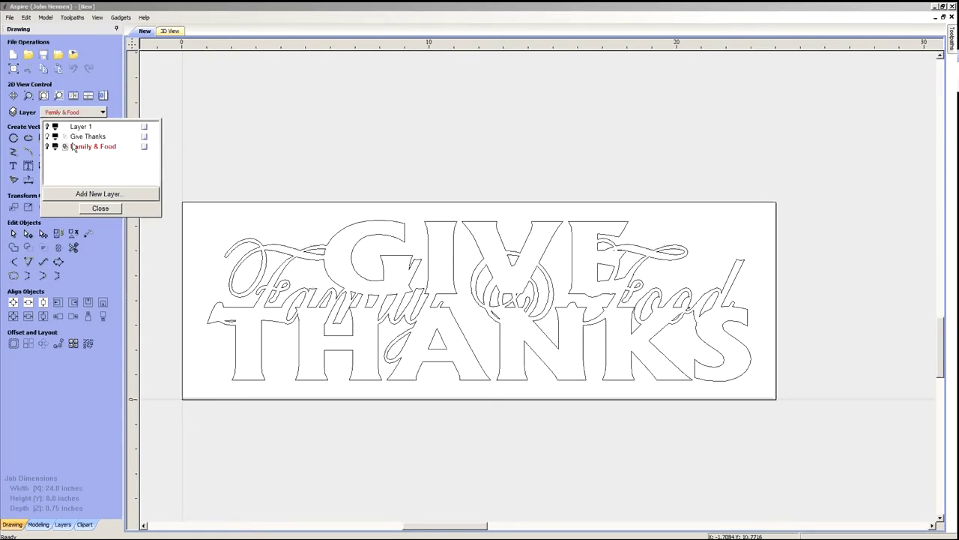
left_click(81, 136)
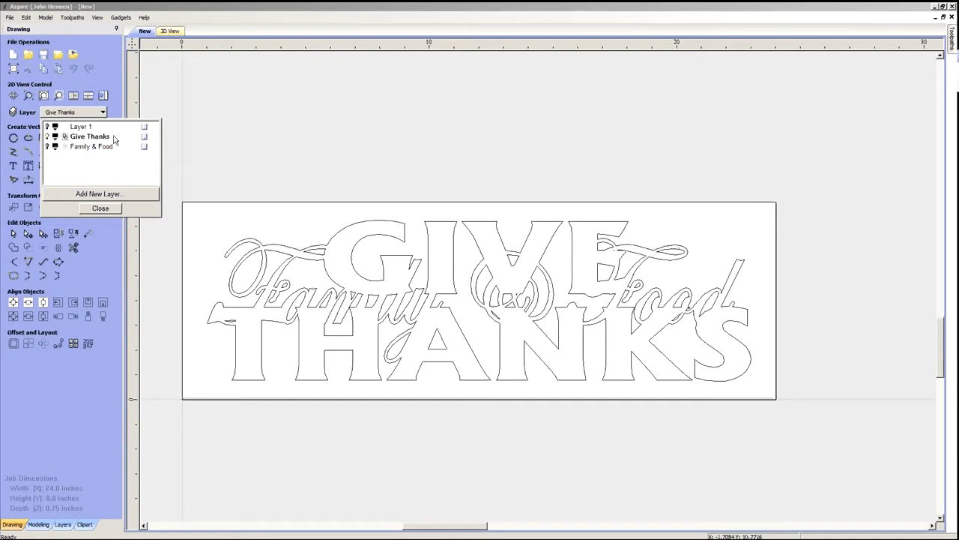
left_click(99, 208)
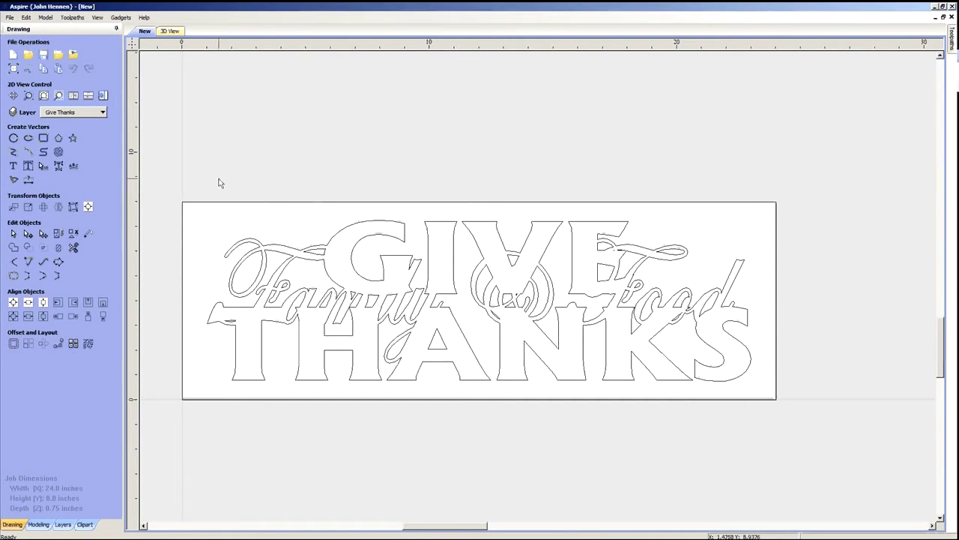
left_click(103, 95)
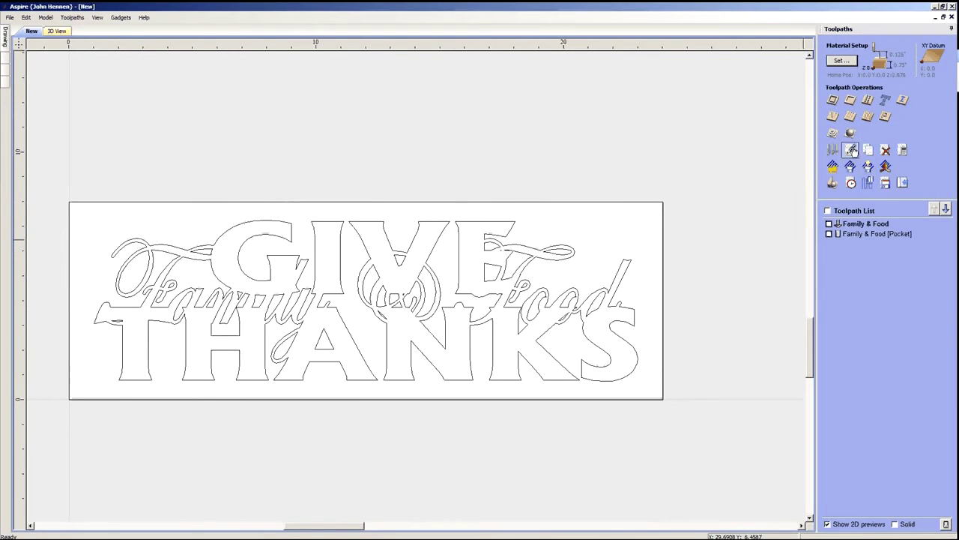
left_click(833, 117)
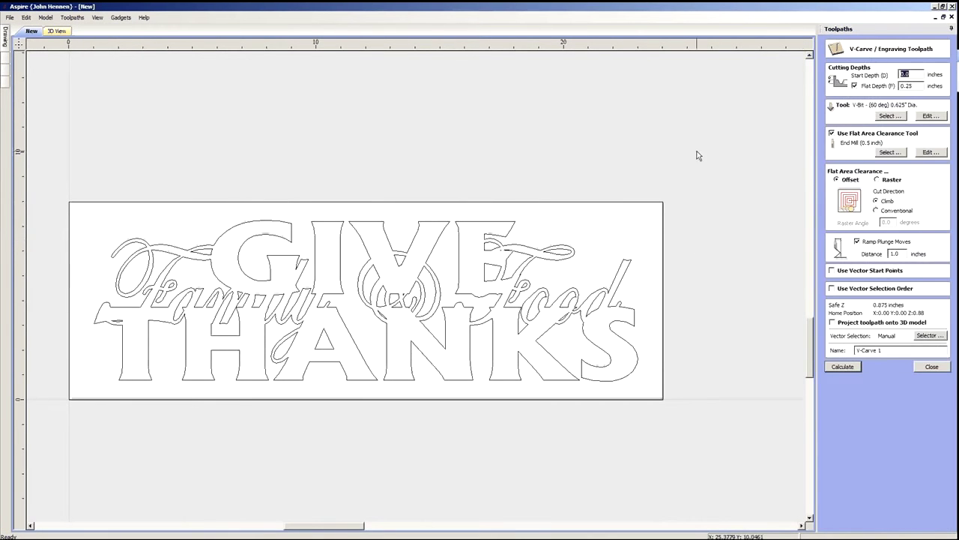
left_click(221, 208)
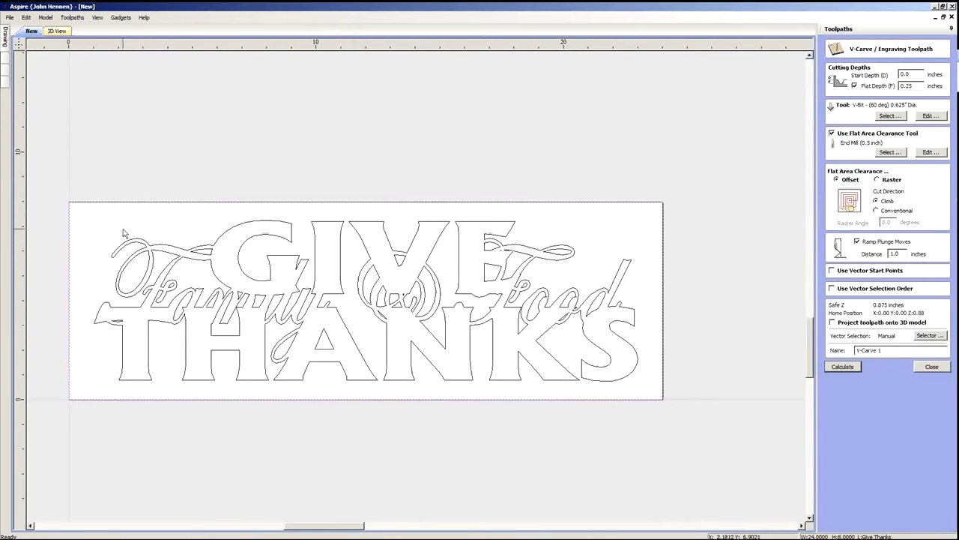
left_click_drag(53, 183, 640, 405)
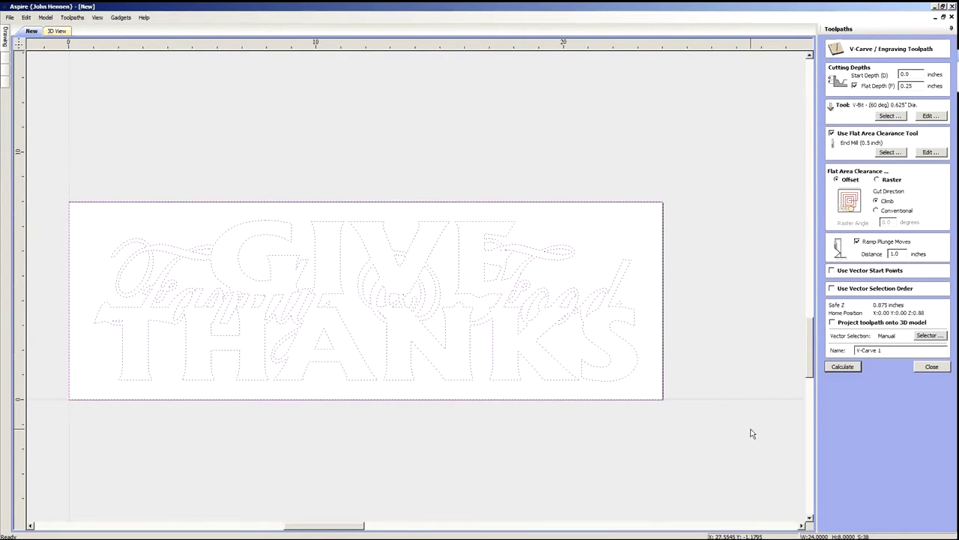
left_click_drag(917, 86, 879, 87)
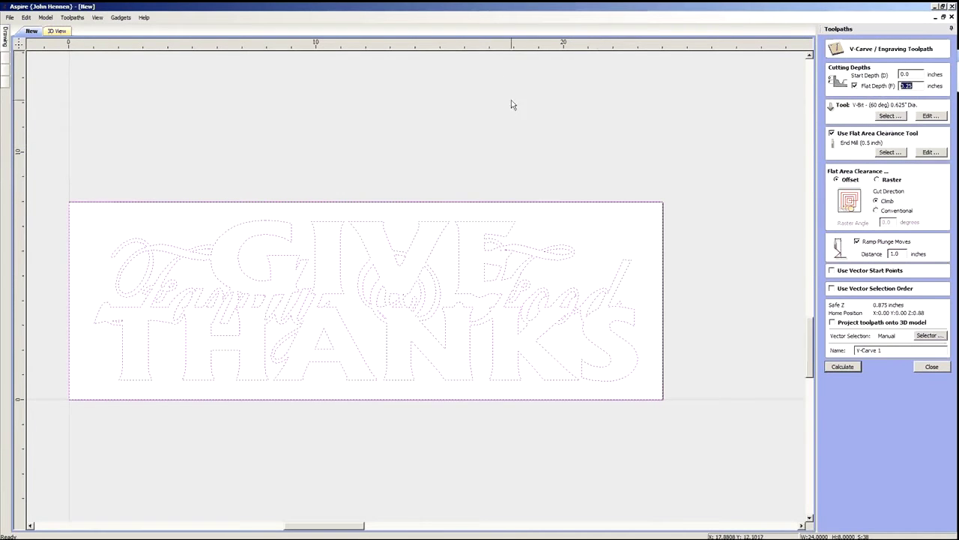
left_click(433, 121)
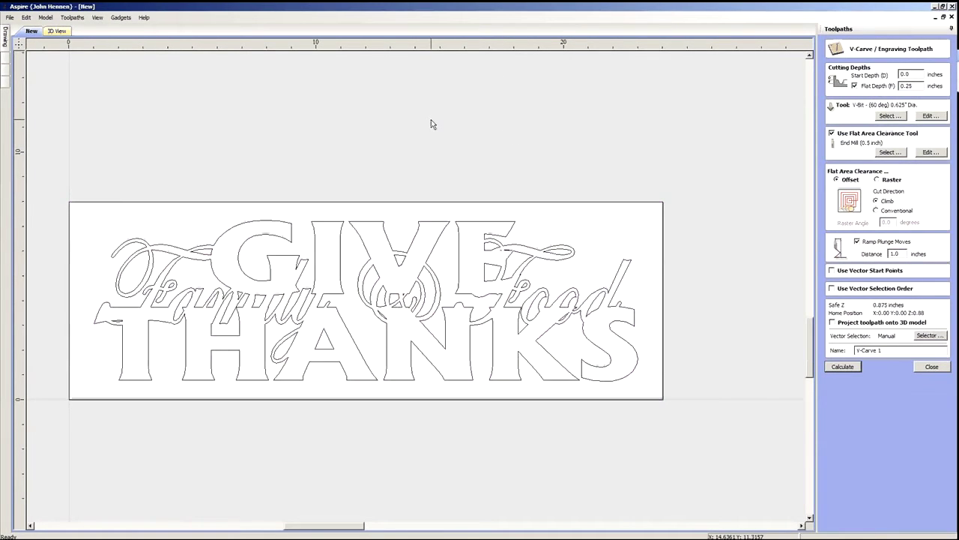
left_click(932, 367)
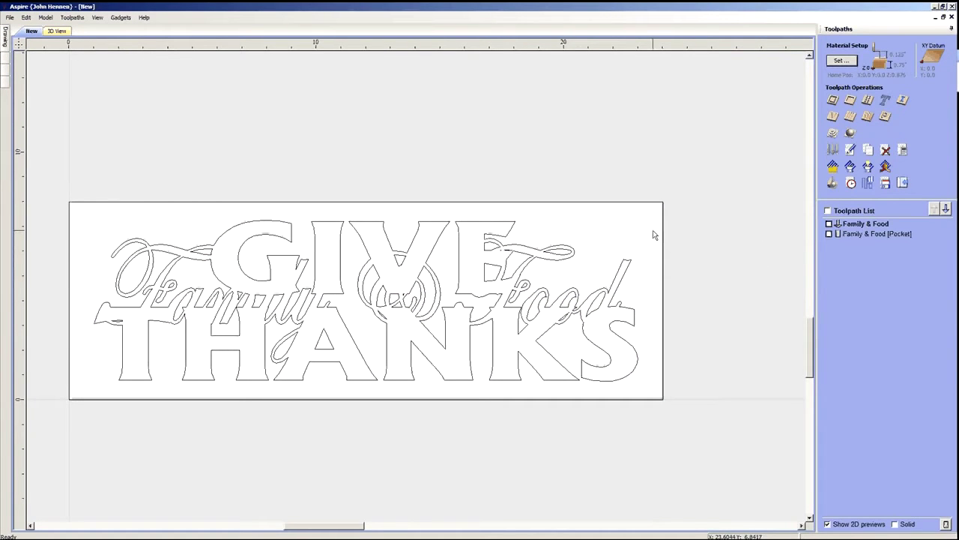
left_click(906, 186)
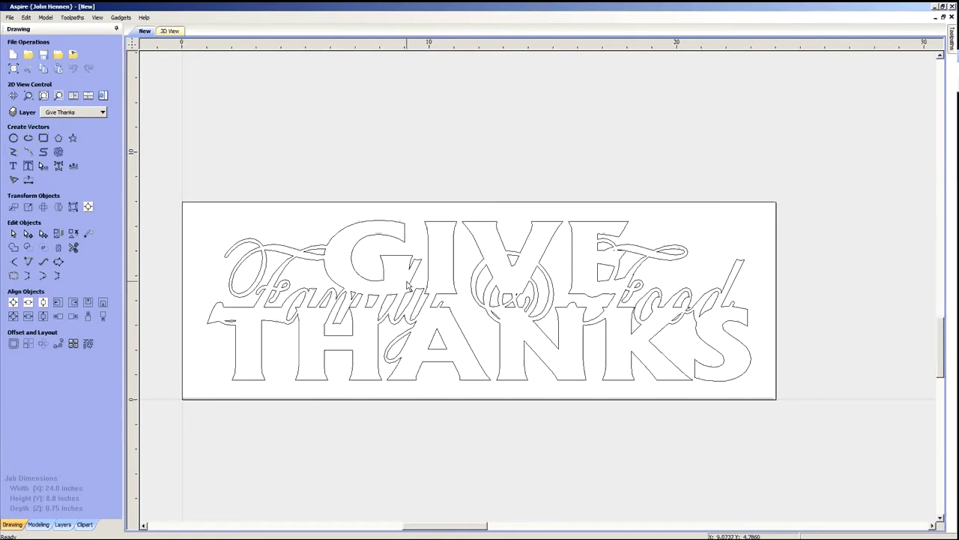
- Create the two-line centered text GIVE / THANKS in Albertus Extra Bold, 3.0 inches high, on the Give Thanks layer
scroll(494, 185, "down", 2)
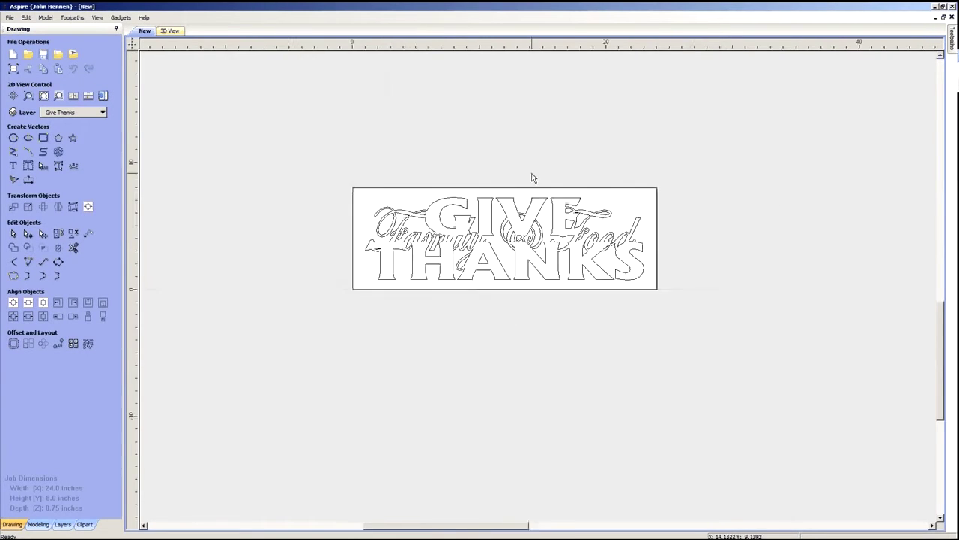
scroll(511, 207, "up", 1)
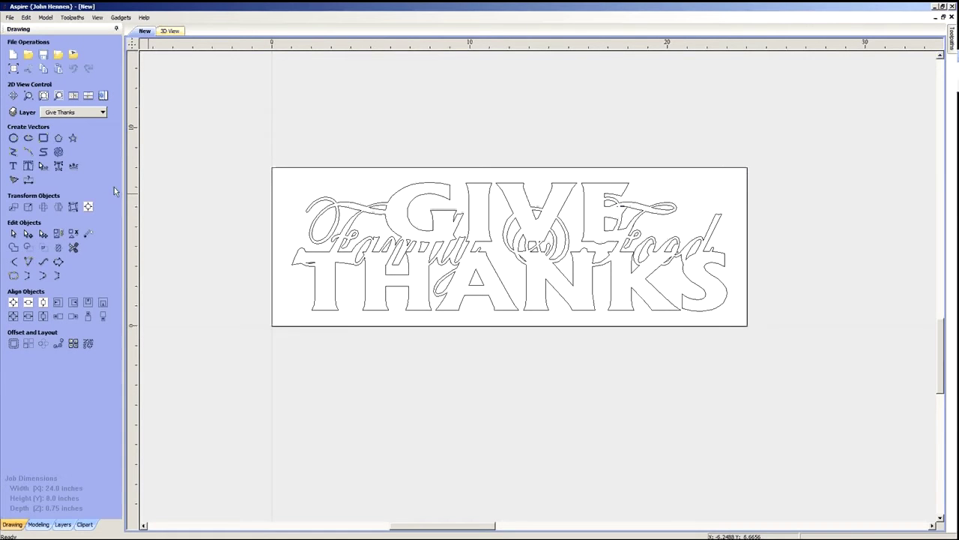
left_click(13, 164)
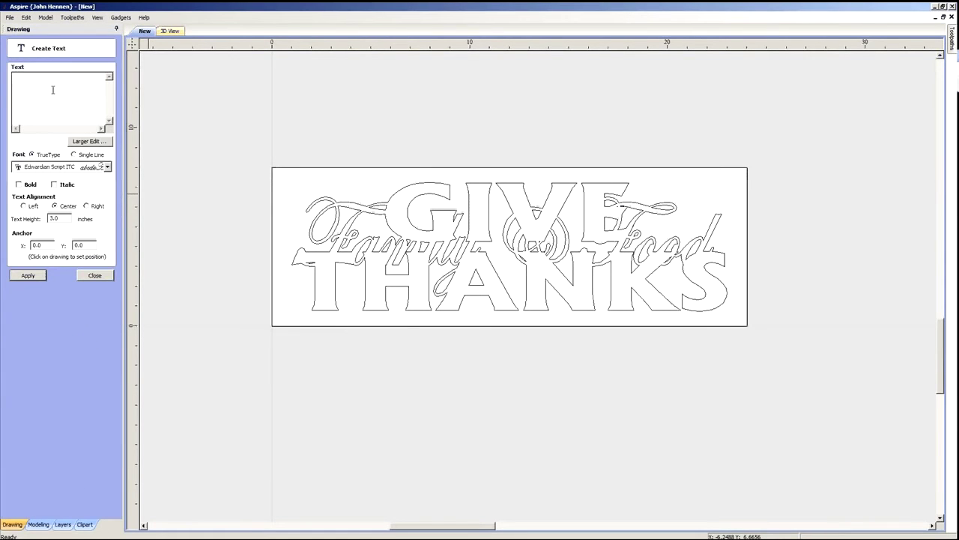
left_click(54, 86)
left_click(107, 166)
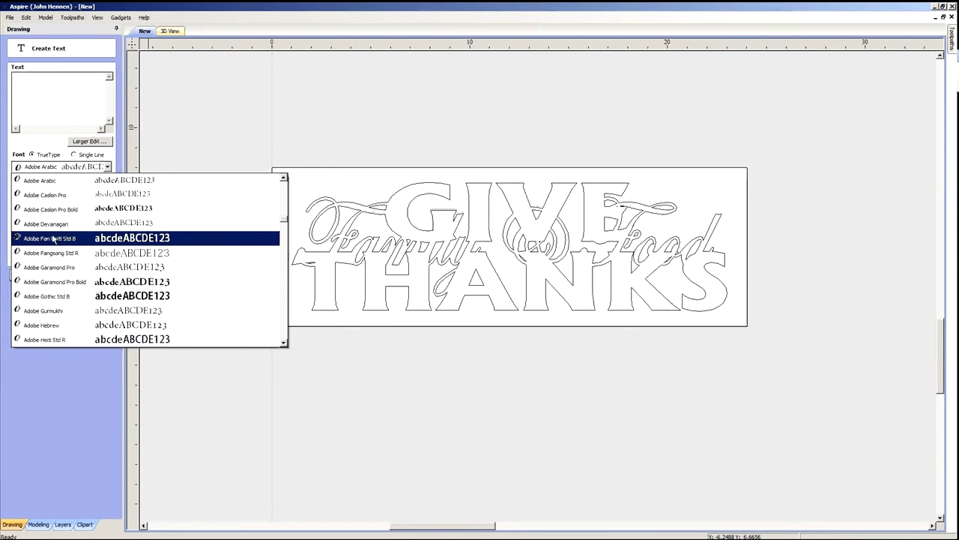
key("a")
scroll(53, 285, "down", 4)
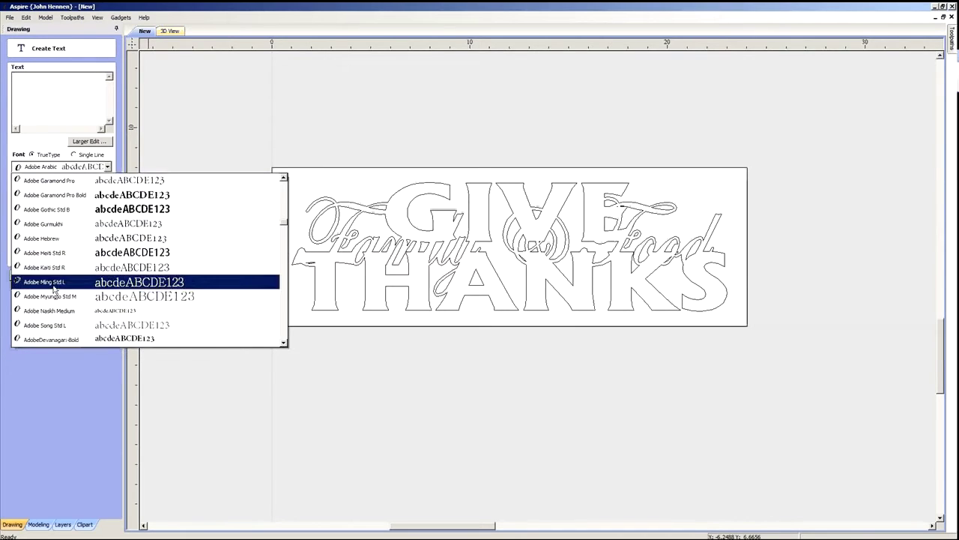
left_click(47, 281)
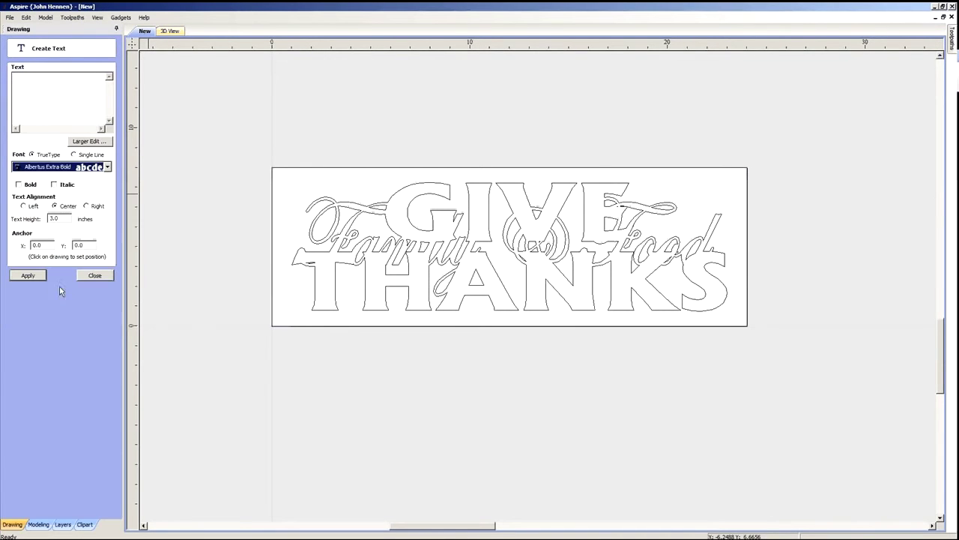
left_click(41, 84)
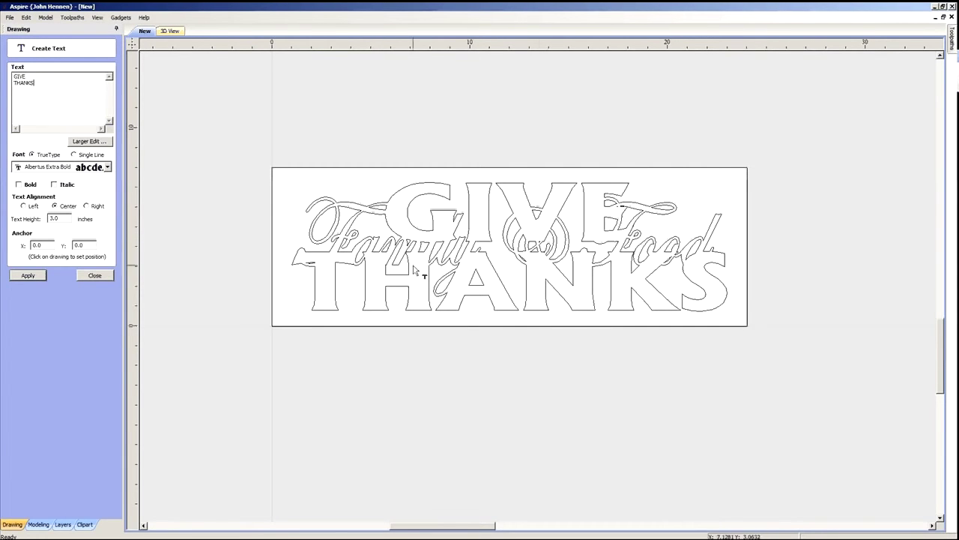
left_click(41, 276)
left_click(97, 278)
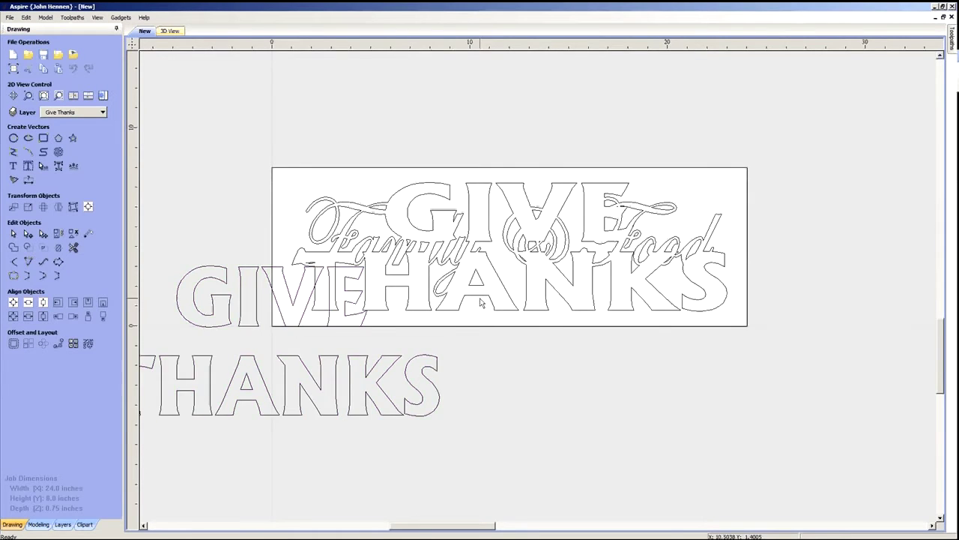
- Move the new GIVE THANKS text clear of the board, to the empty area just below it, and deselect it
scroll(453, 299, "down", 4)
scroll(385, 351, "up", 3)
left_click(385, 351)
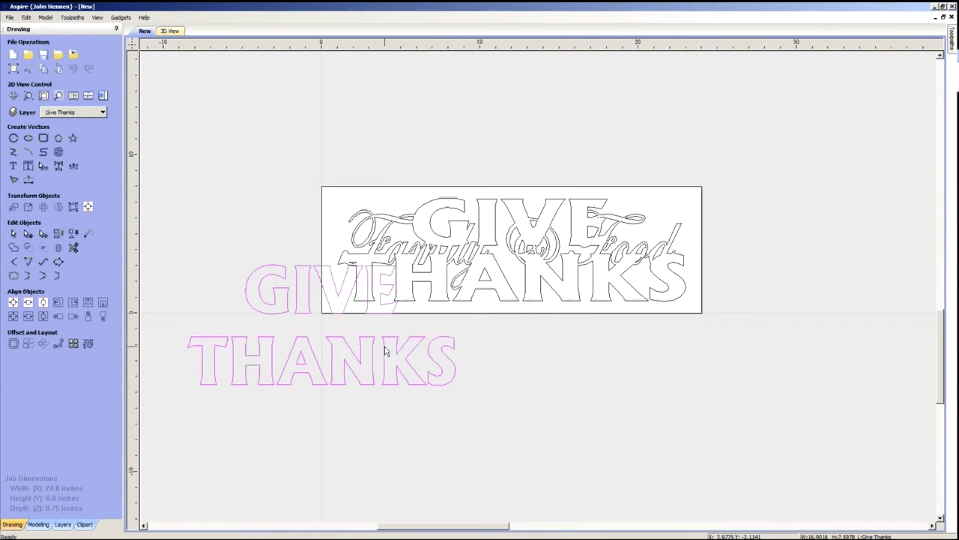
left_click_drag(327, 325, 513, 399)
left_click(685, 367)
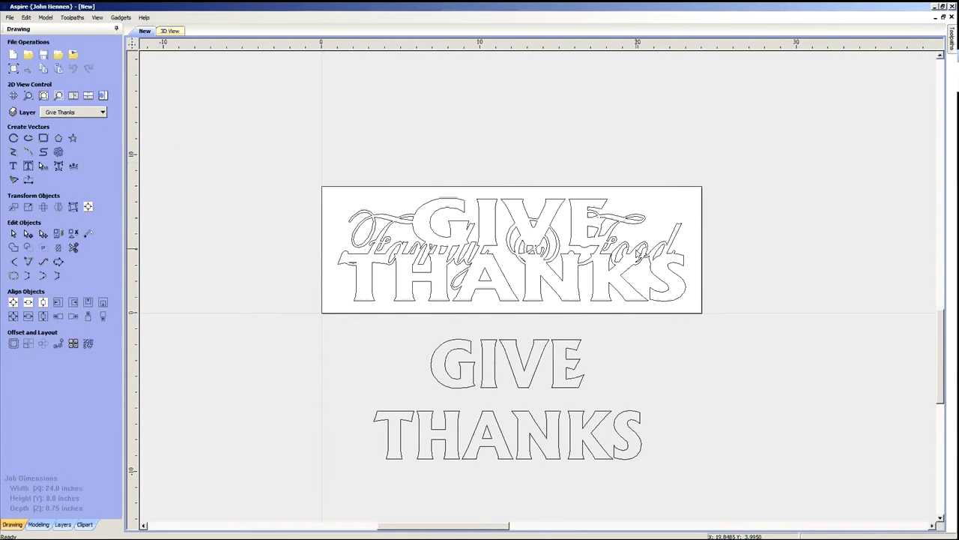
- Delete the old lettering from the board and convert the new GIVE THANKS text below it to curves
left_click_drag(690, 294, 347, 216)
key("Delete")
right_click(502, 348)
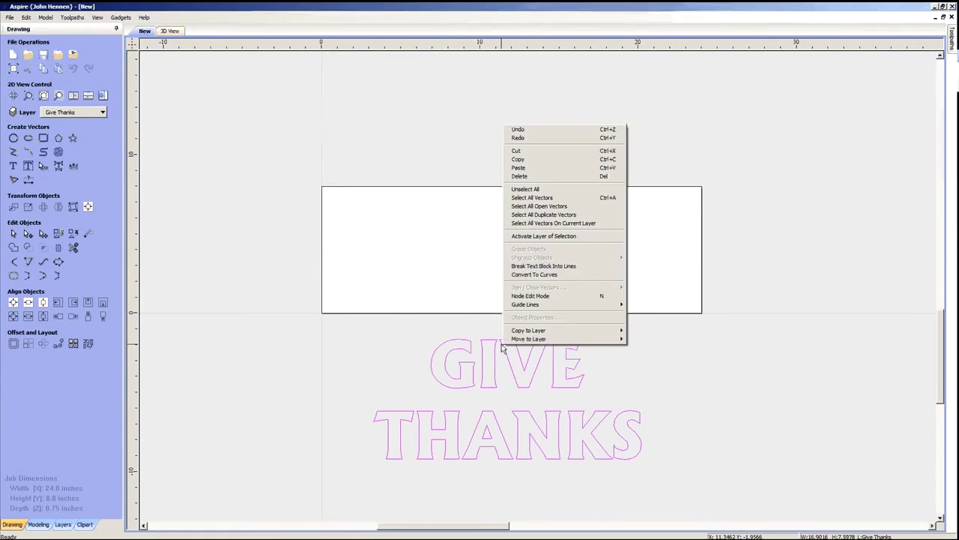
left_click(536, 274)
scroll(451, 272, "down", 2)
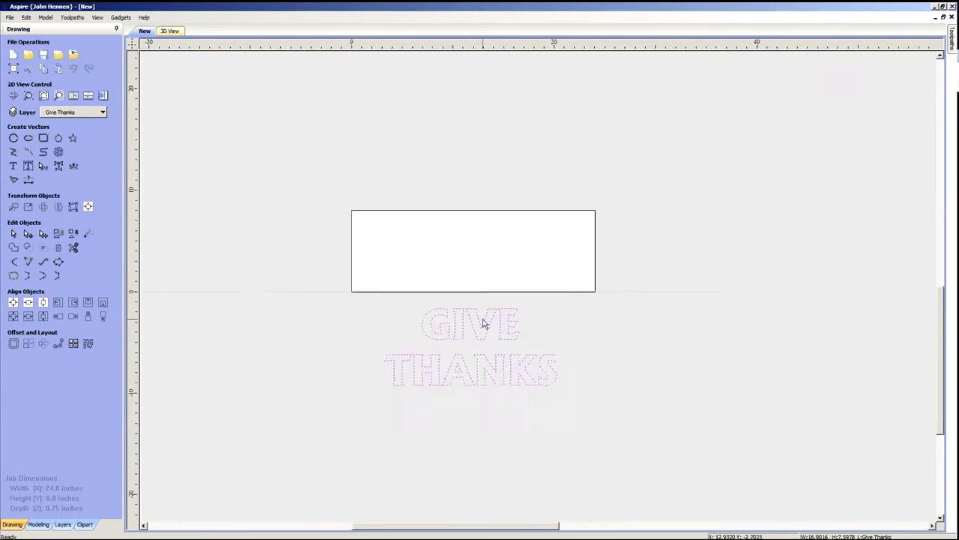
scroll(483, 324, "up", 2)
- Nudge the letters of GIVE down to tighten the gap above THANKS, and deselect them
left_click(568, 347)
left_click(371, 306)
key("Down")
key("Down")
key("Down")
key("Down")
key("Down")
key("Down")
left_click(601, 384)
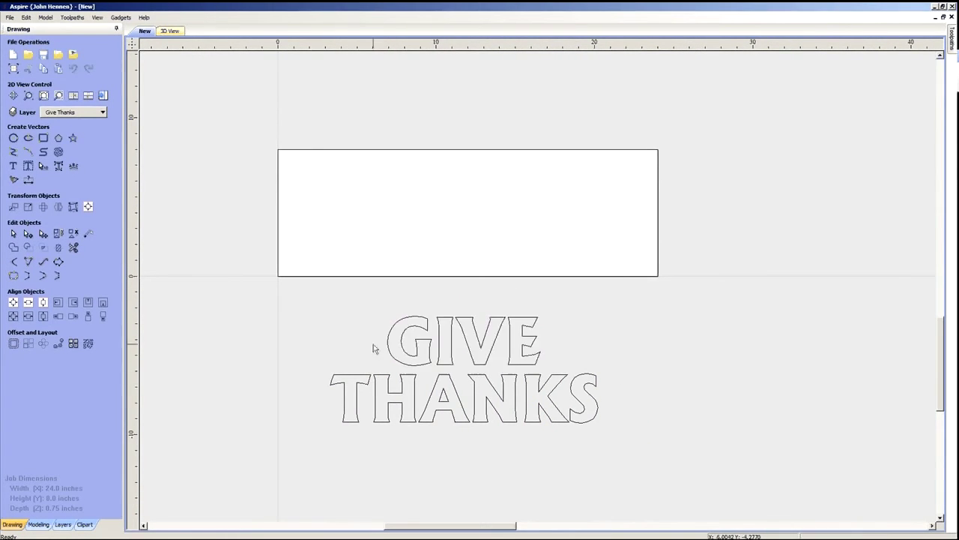
- Center all the GIVE THANKS letters together on the board and deselect them
left_click_drag(319, 313, 604, 432)
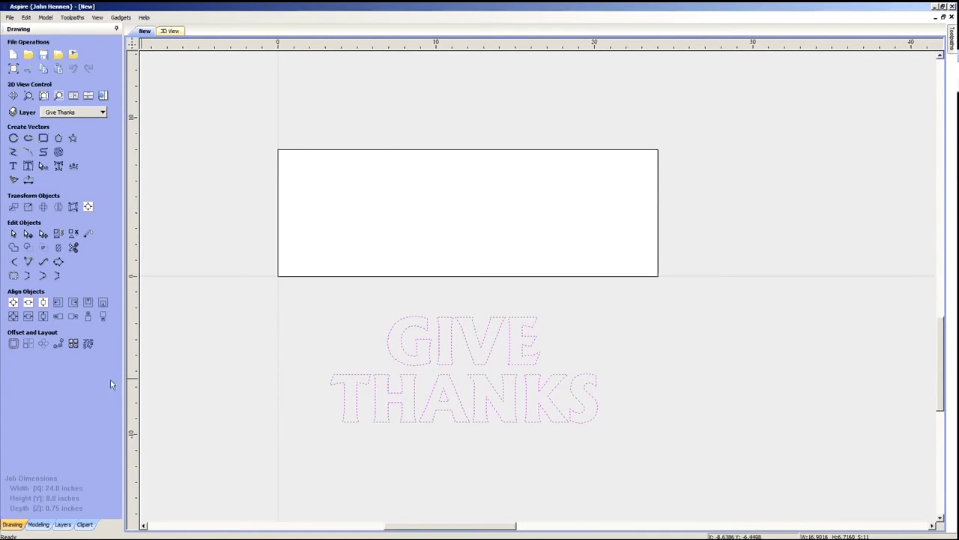
left_click(12, 302)
left_click(562, 236)
- Resize the GIVE THANKS lettering to about 21.5 inches wide by 6.5 inches high and re-center it on the board
left_click_drag(284, 125, 650, 322)
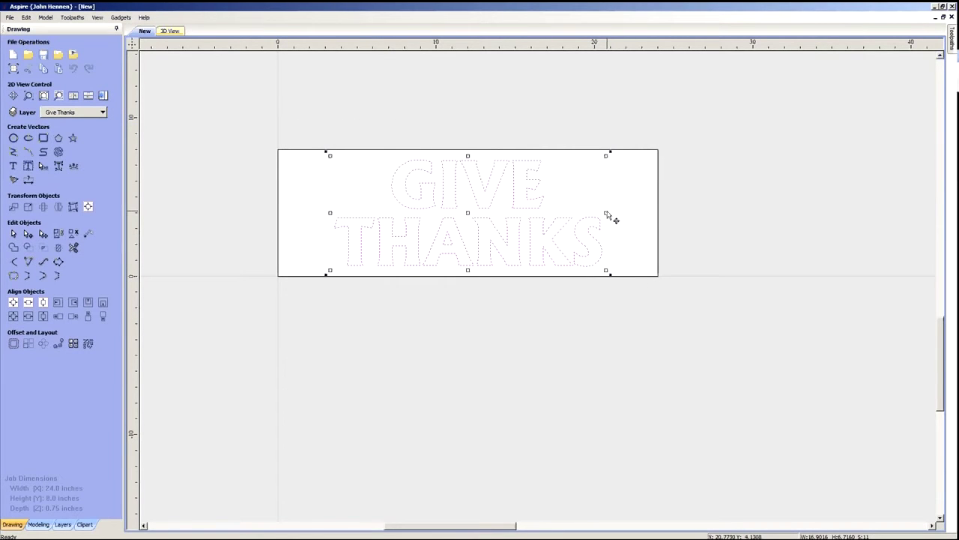
left_click_drag(607, 215, 685, 214)
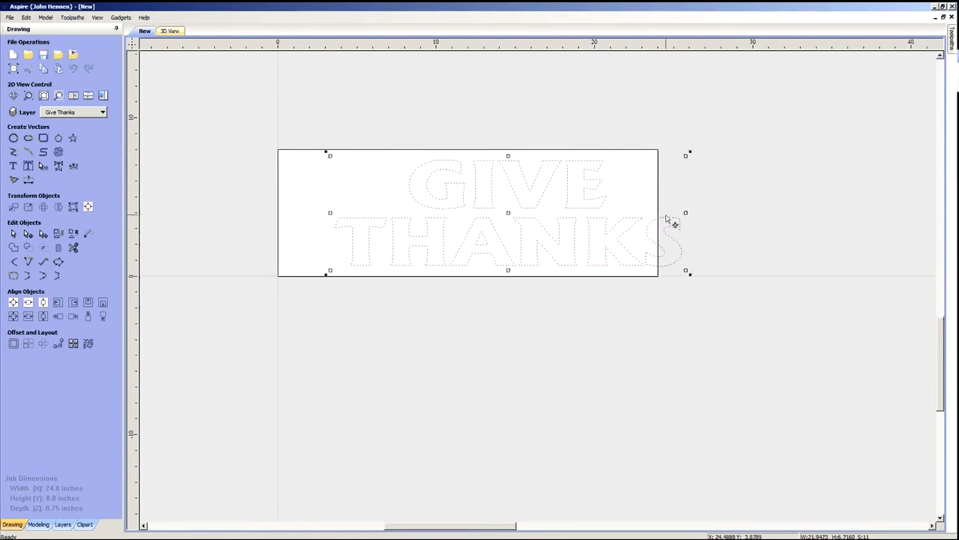
left_click(12, 302)
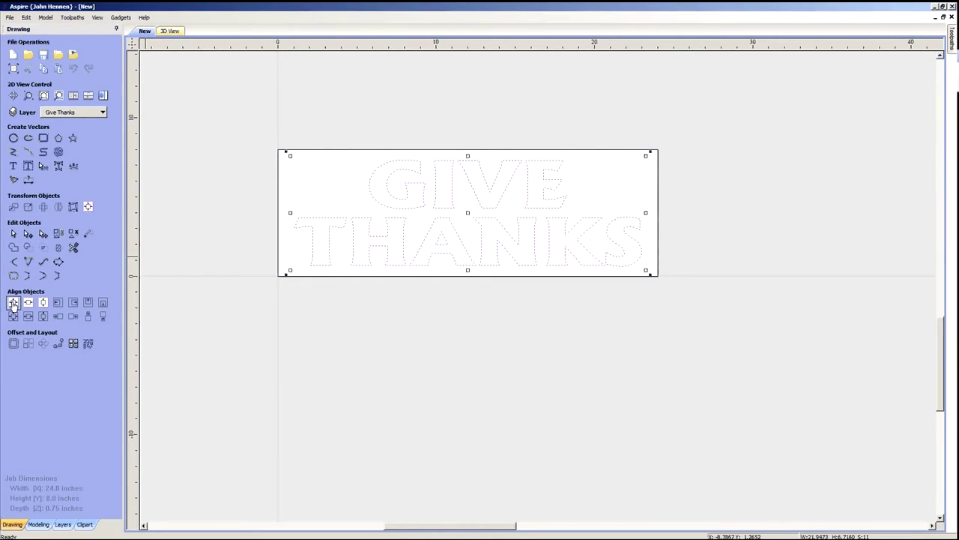
left_click(648, 217)
left_click(636, 216)
mouse_move(464, 154)
left_mouse_down()
mouse_move(466, 167)
mouse_move(465, 160)
left_mouse_up()
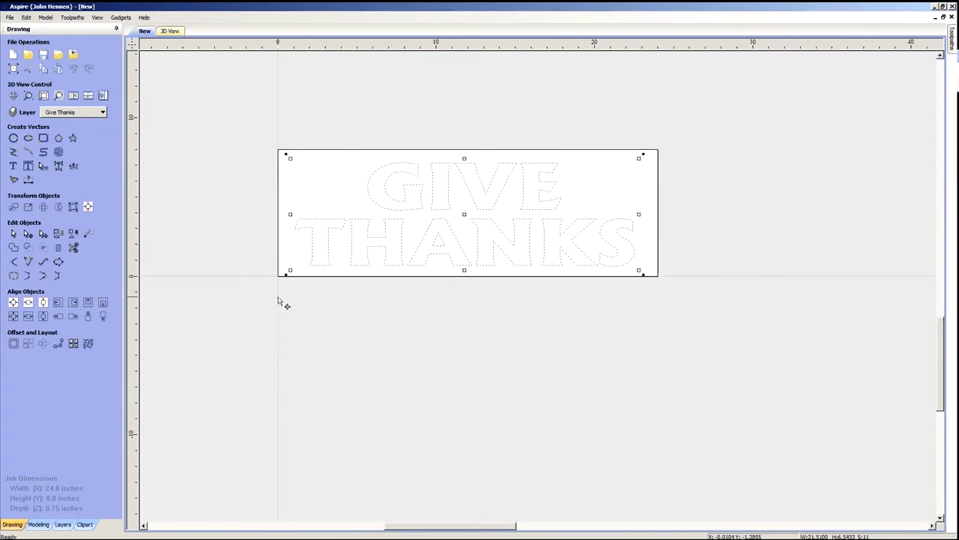
left_click(12, 302)
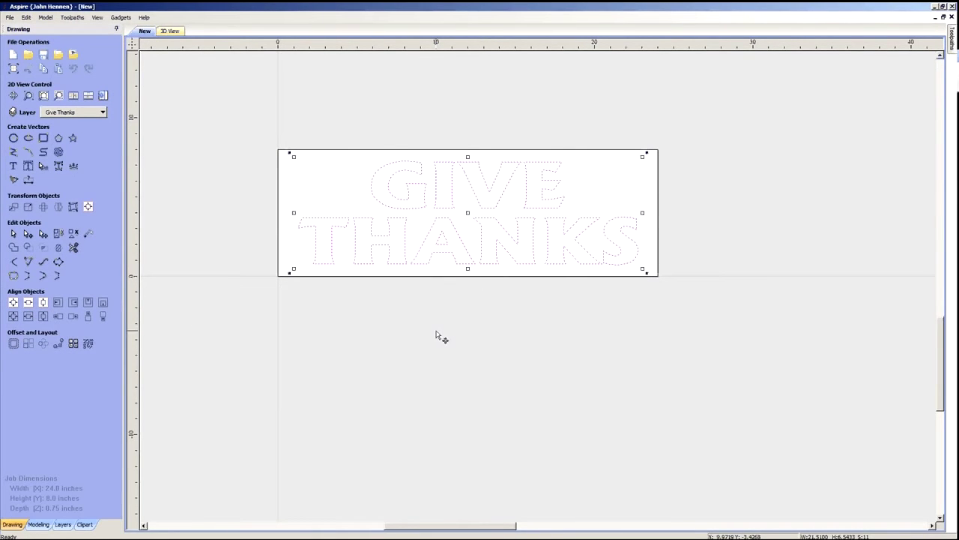
left_click(437, 334)
- Offset all GIVE THANKS outlines inwards by 0.1443 inches with sharp corners, deleting the originals, and deselect the result
scroll(484, 299, "up", 2)
scroll(507, 361, "down", 3)
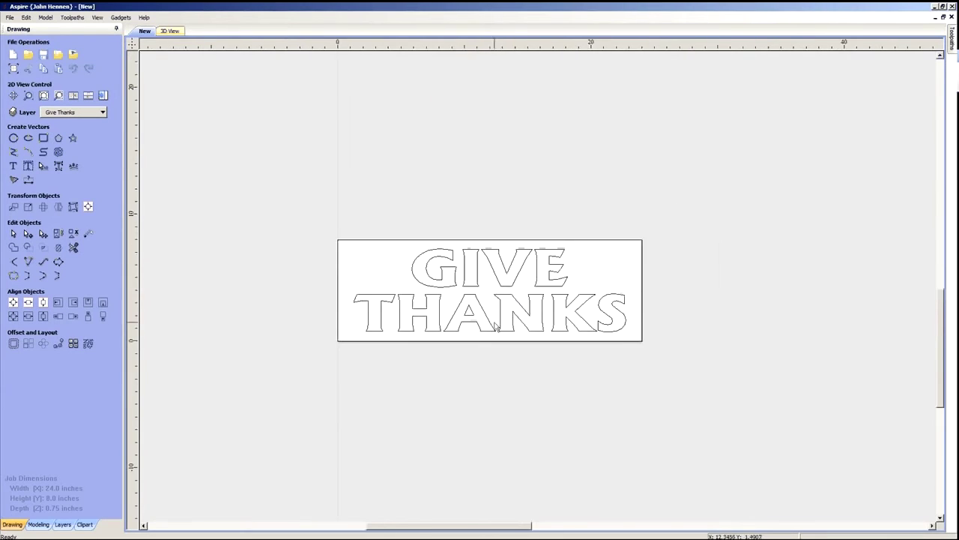
scroll(495, 298, "up", 3)
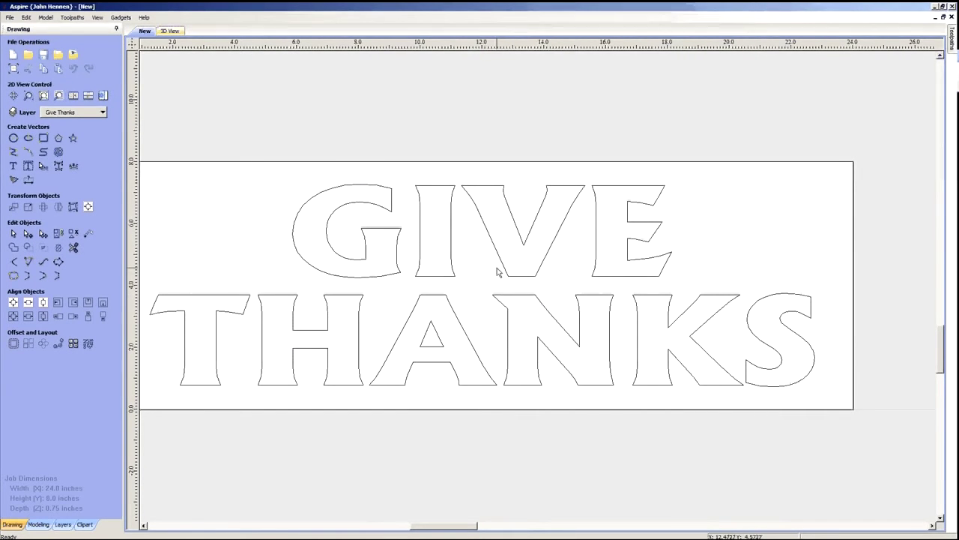
scroll(505, 274, "down", 1)
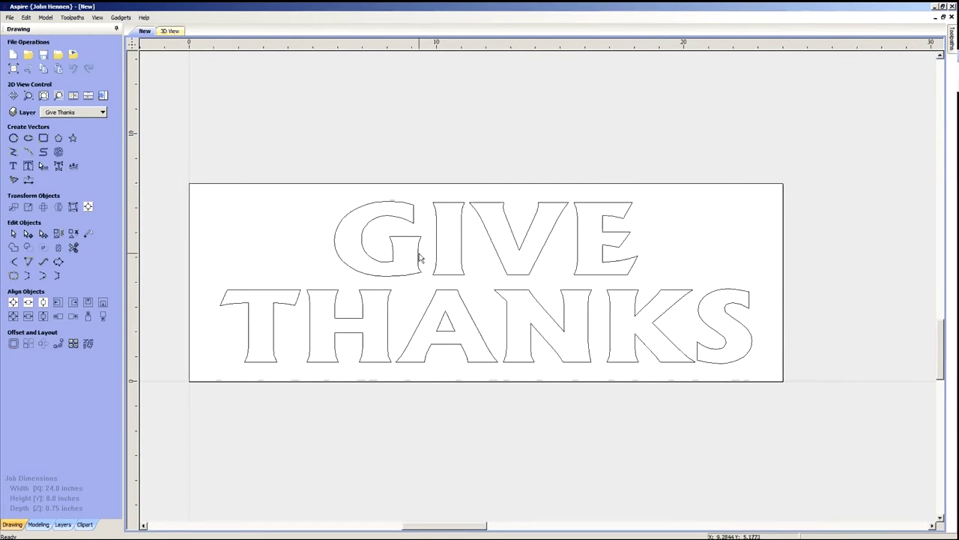
left_click(421, 255)
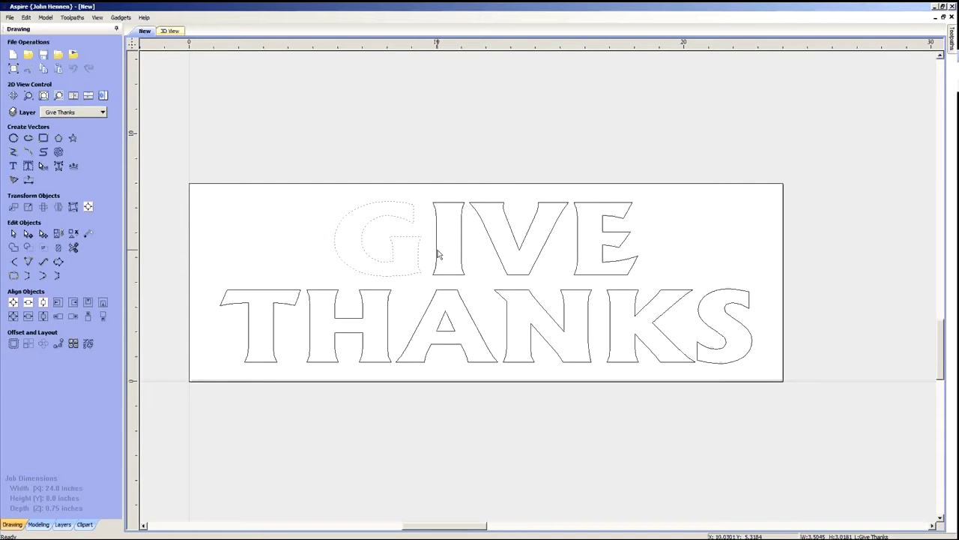
left_click(441, 162)
left_click_drag(208, 182, 760, 389)
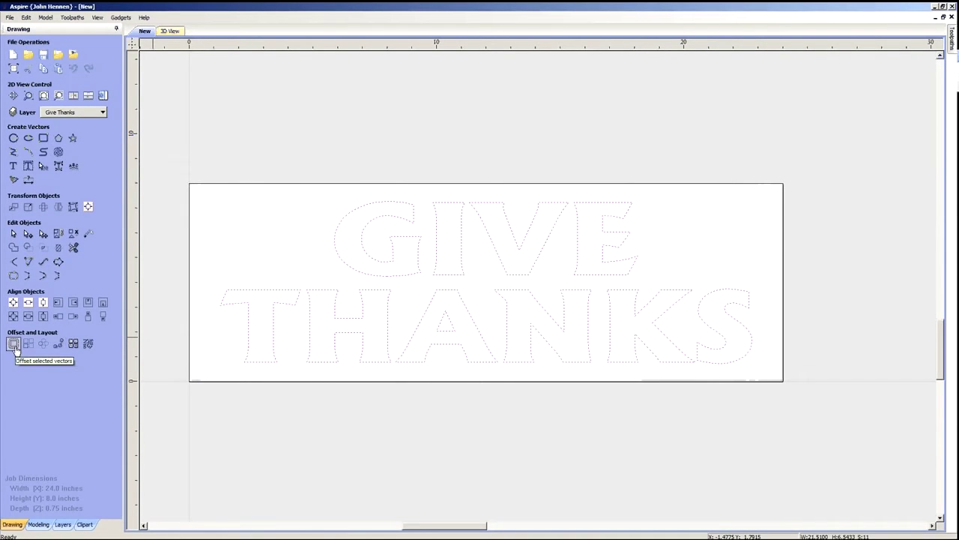
left_click(14, 345)
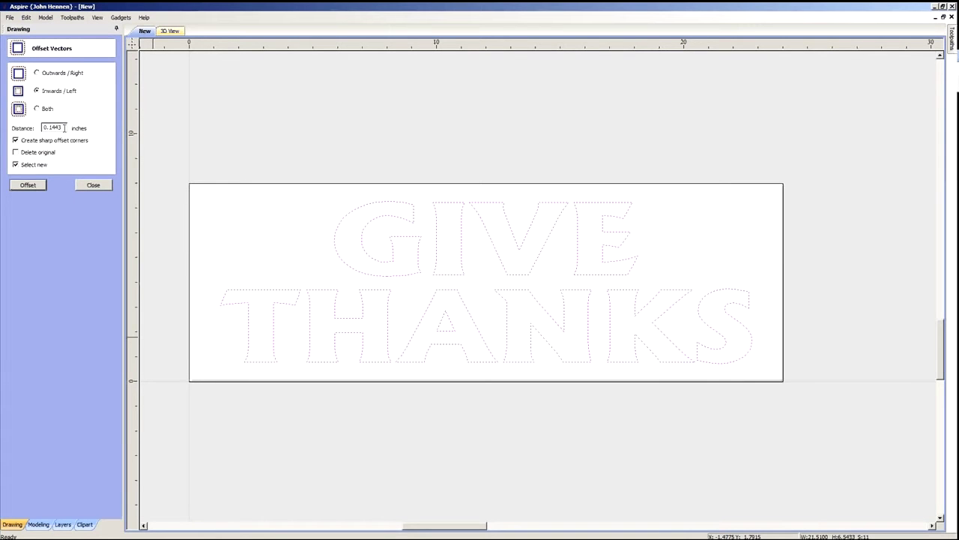
left_click(28, 184)
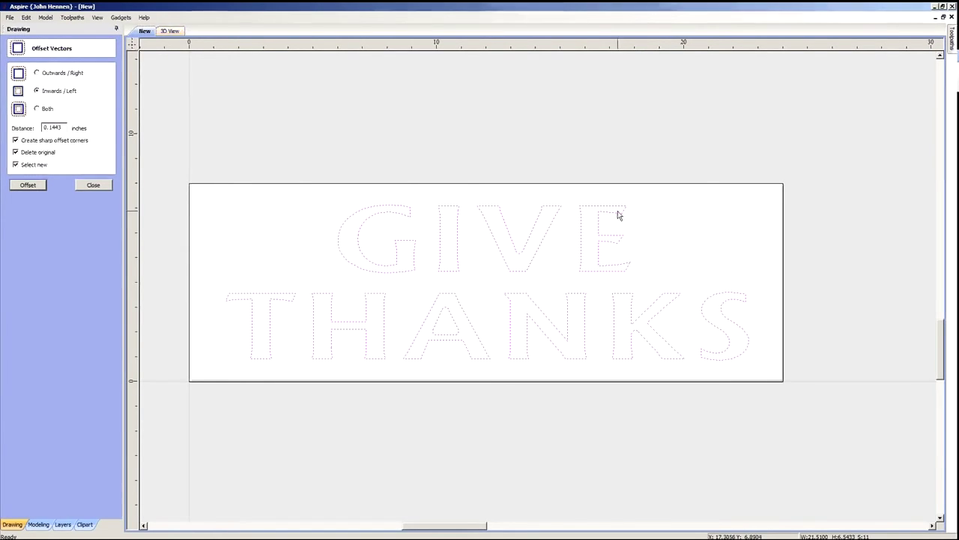
left_click(94, 185)
left_click(336, 332)
- Show and activate the Family & Food layer, and copy its script lettering to the Give Thanks layer
scroll(422, 321, "down", 2)
scroll(422, 320, "up", 1)
scroll(430, 315, "down", 1)
scroll(459, 305, "up", 1)
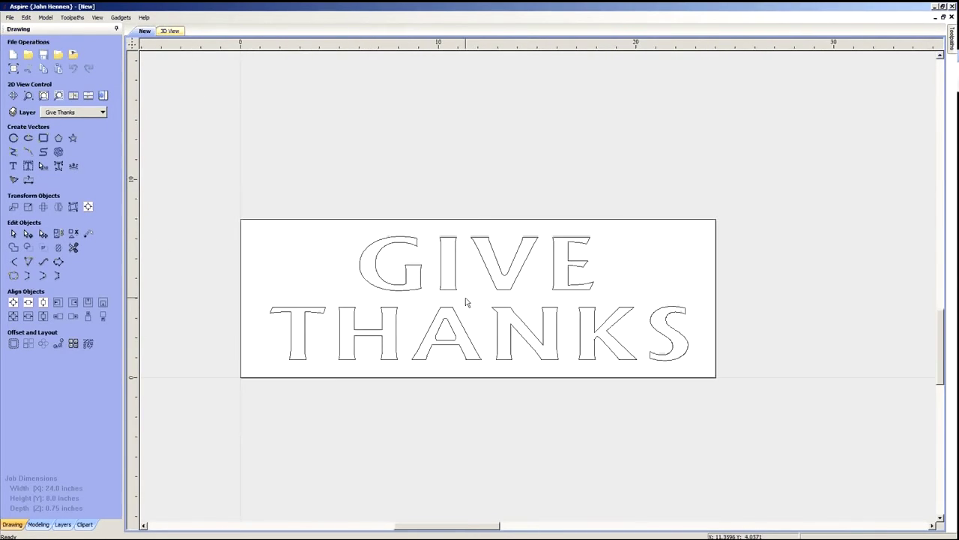
left_click(103, 112)
left_click(47, 147)
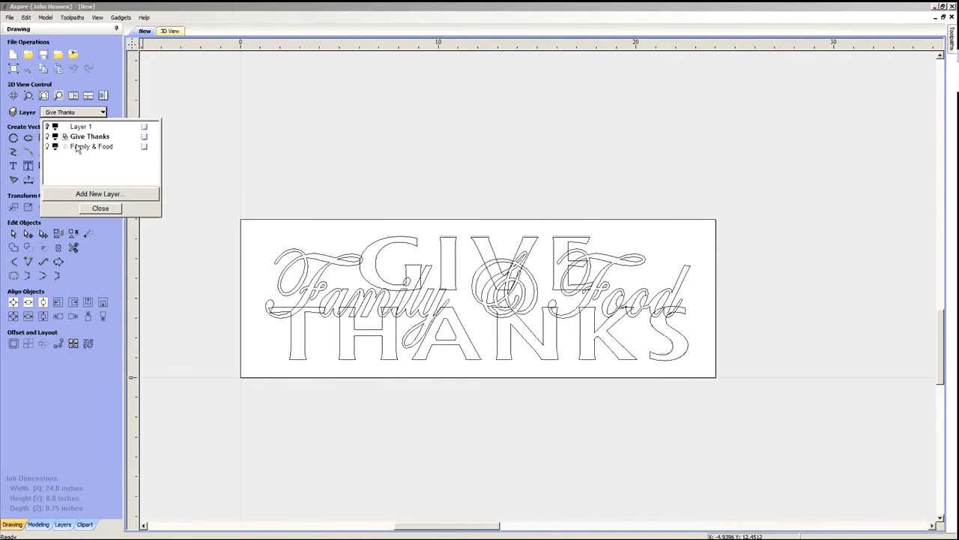
left_click(83, 147)
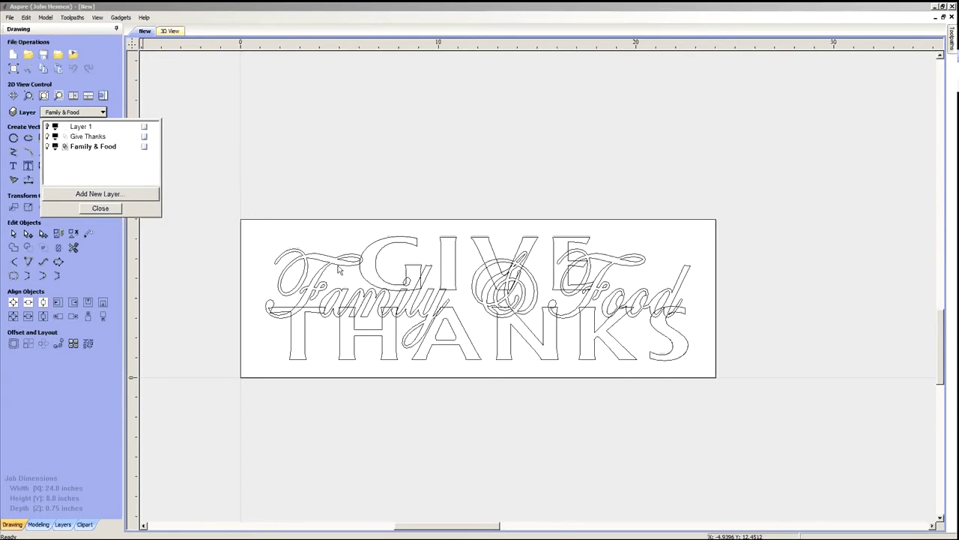
left_click(339, 270)
left_click(339, 270)
right_click(338, 269)
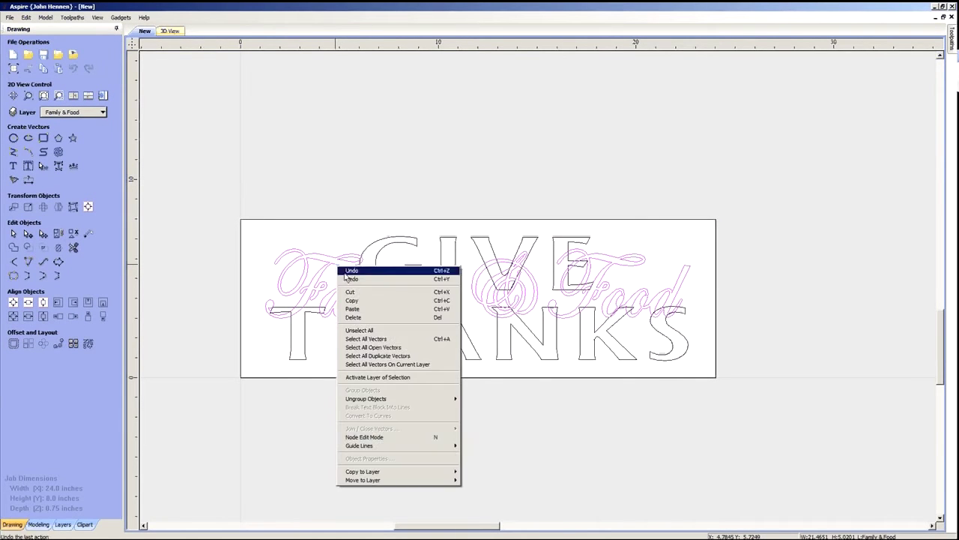
mouse_move(387, 473)
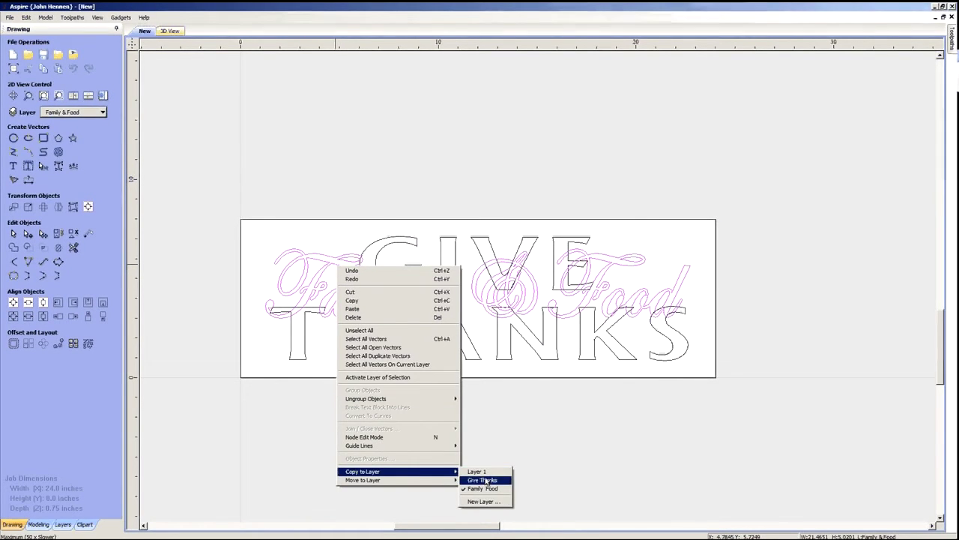
left_click(485, 481)
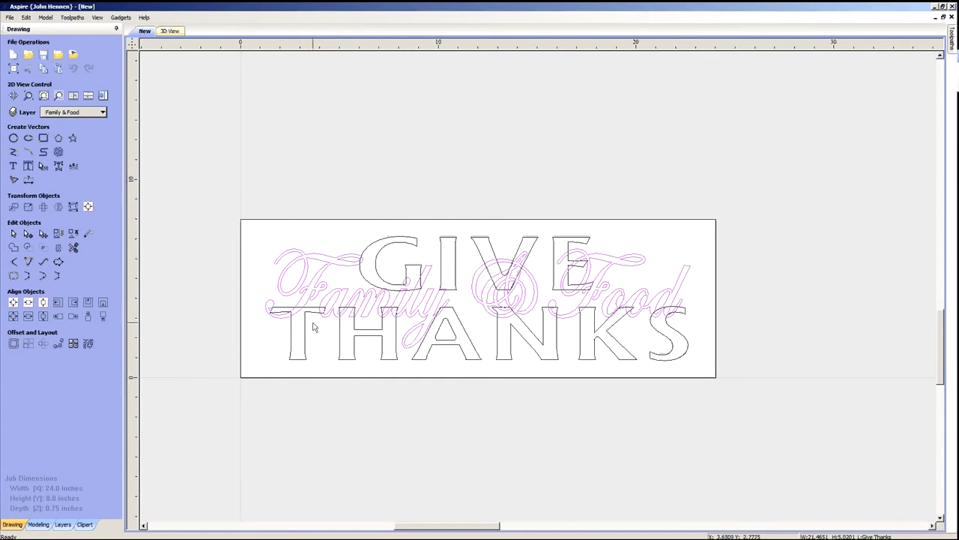
- Hide the Family & Food layer and make Give Thanks the active layer
left_click(103, 112)
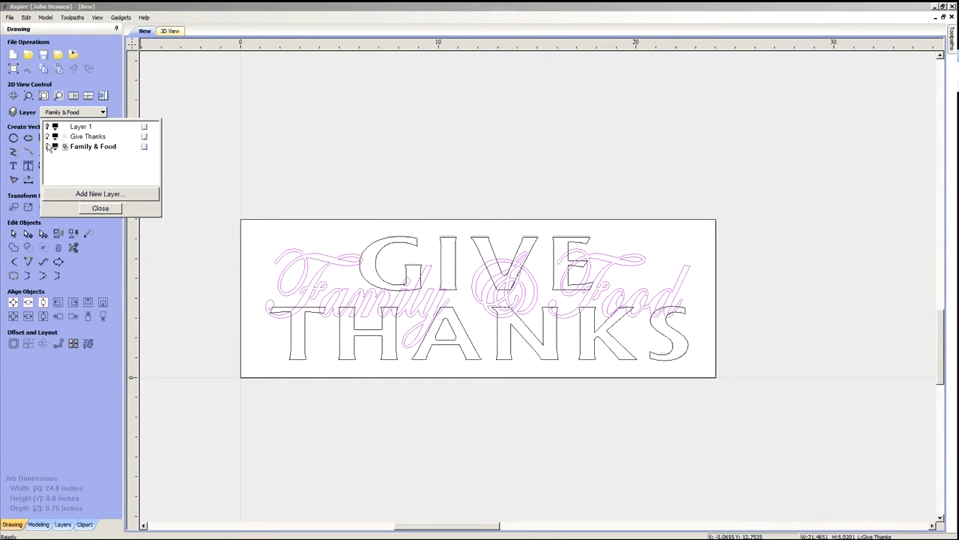
left_click(48, 147)
left_click(82, 137)
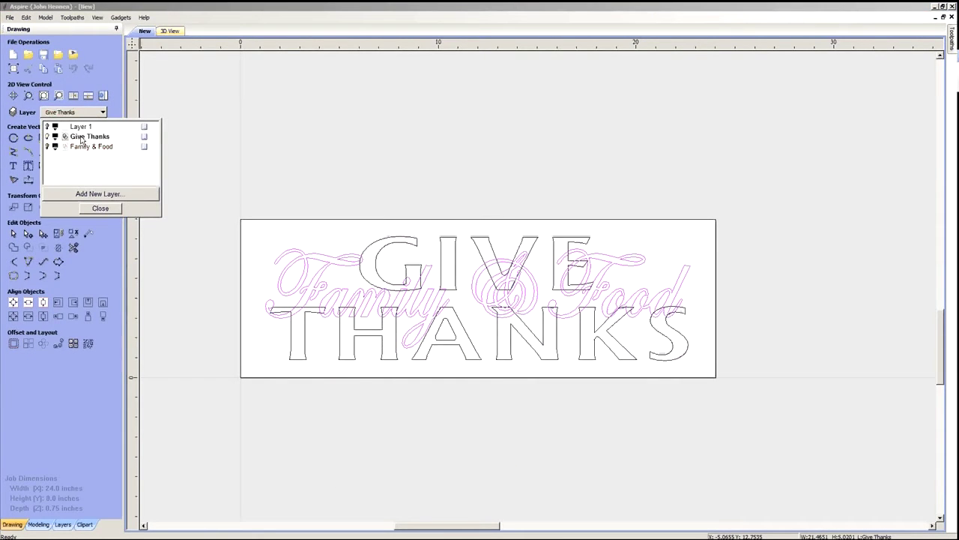
left_click(108, 209)
scroll(470, 330, "up", 2)
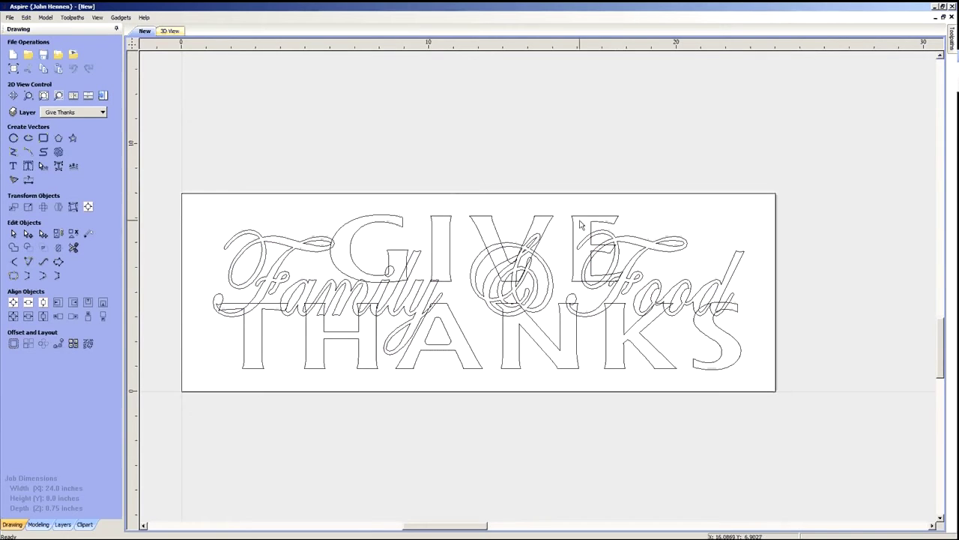
- Examine how the GIVE THANKS letters and the overlapping Family & Food script select on the Give Thanks layer, individually and together
left_click(403, 225)
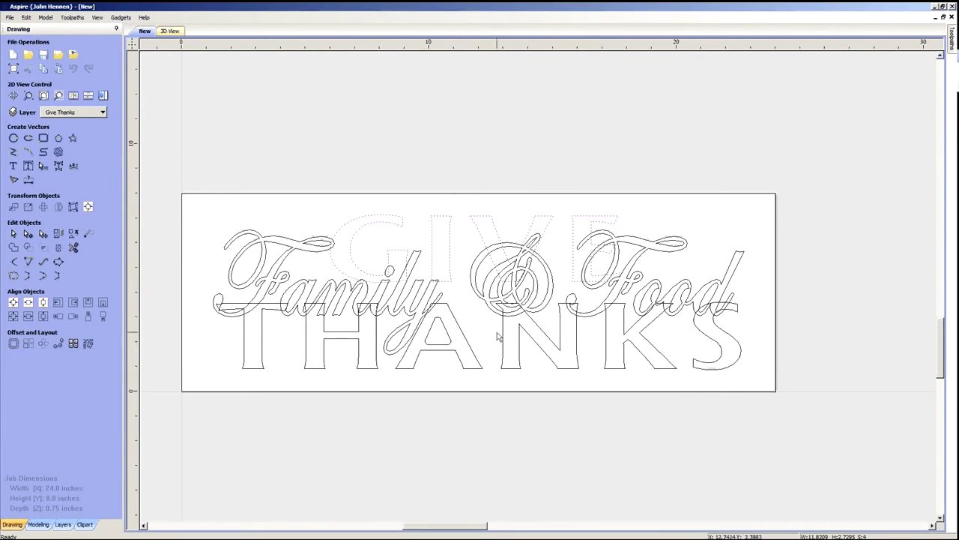
left_click(250, 367)
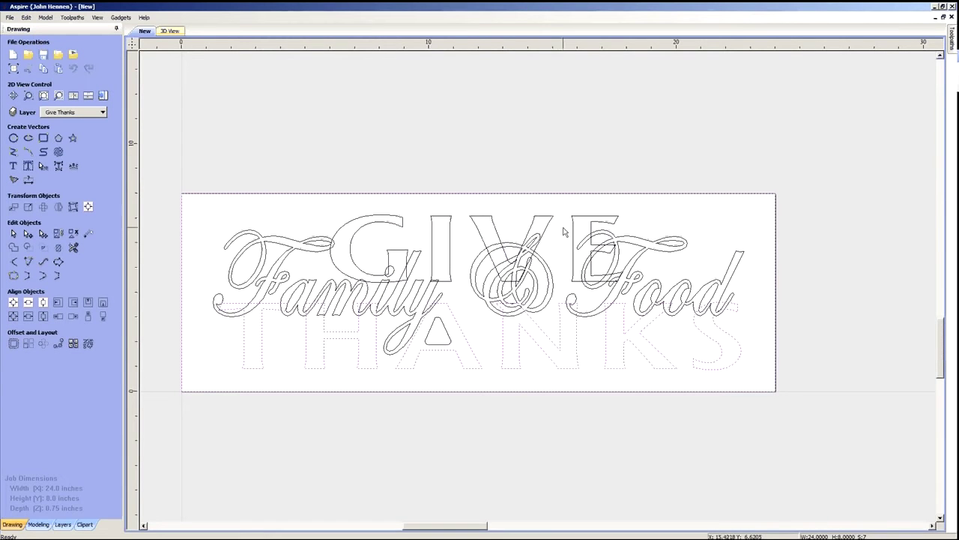
left_click(597, 219)
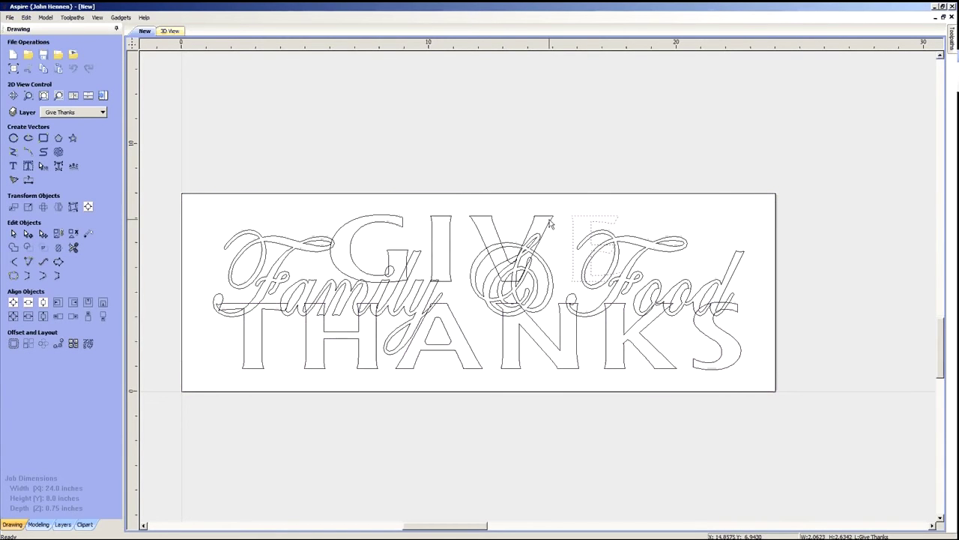
left_click(586, 224)
left_click(576, 221)
left_click(580, 332)
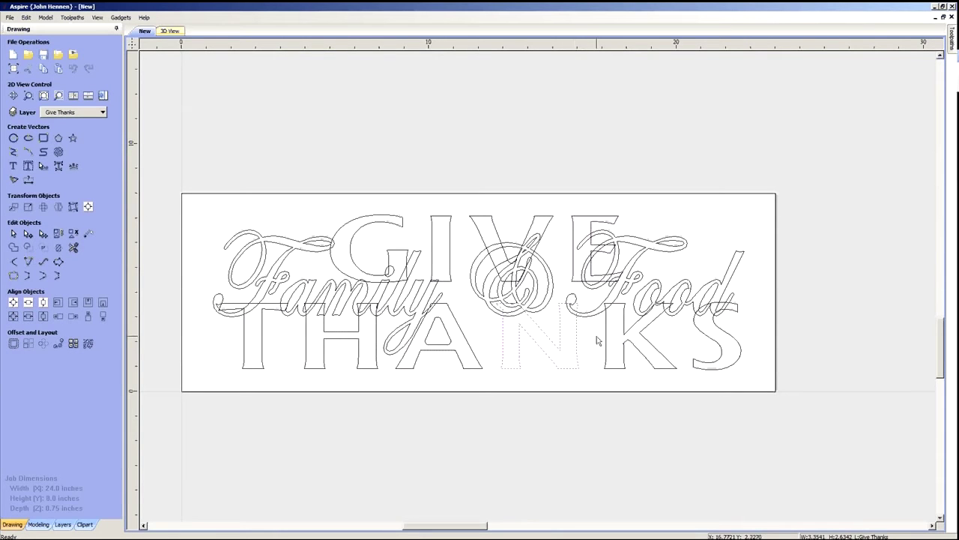
left_click(586, 419)
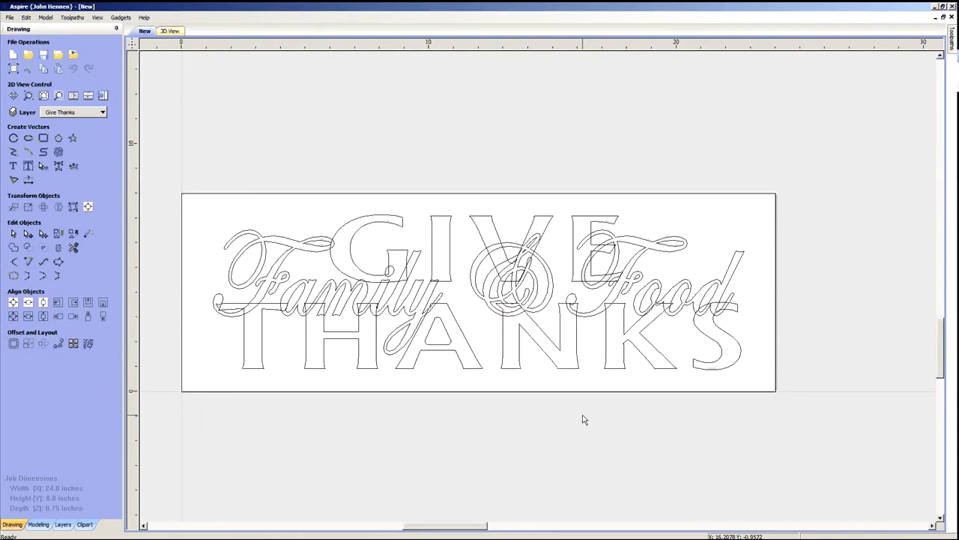
left_click(104, 111)
left_click(64, 137)
left_click(363, 273)
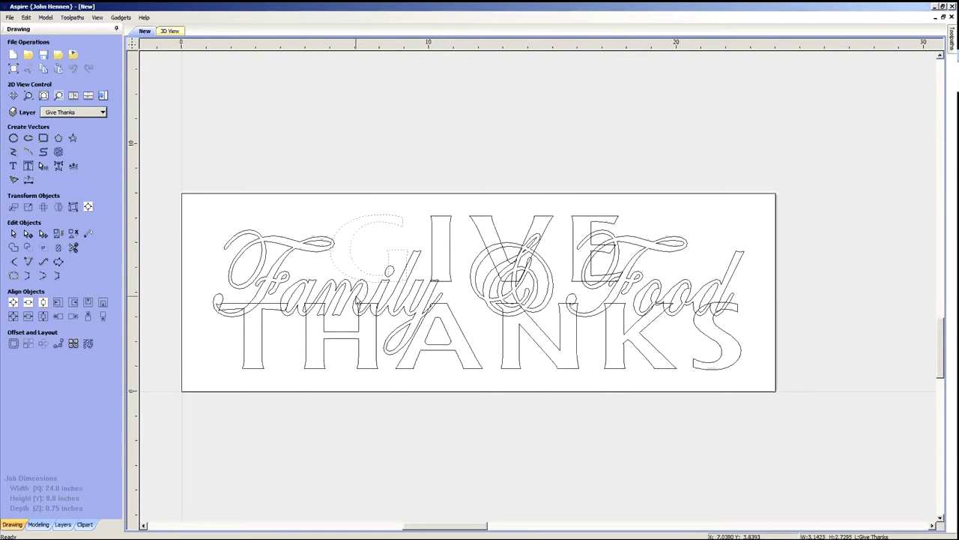
left_click(361, 324)
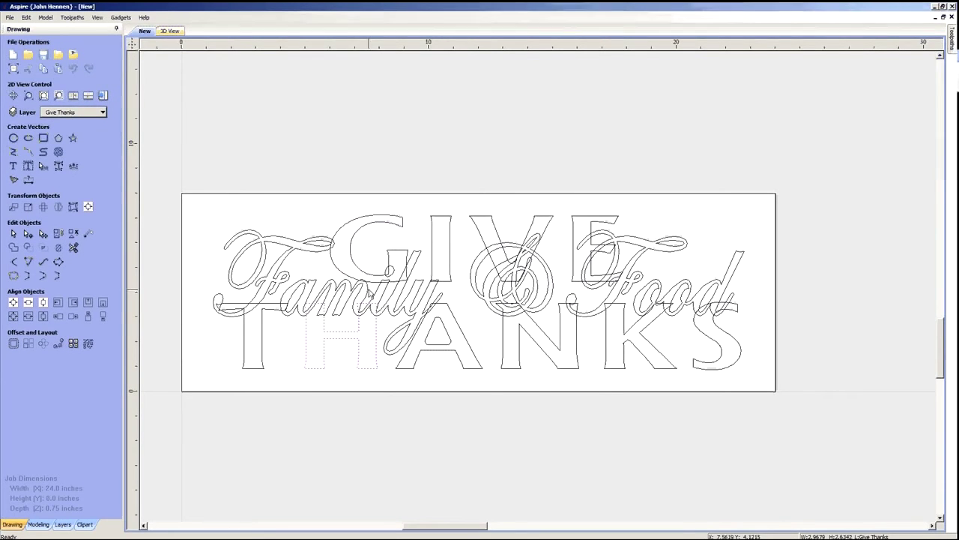
left_click_drag(183, 162, 870, 462)
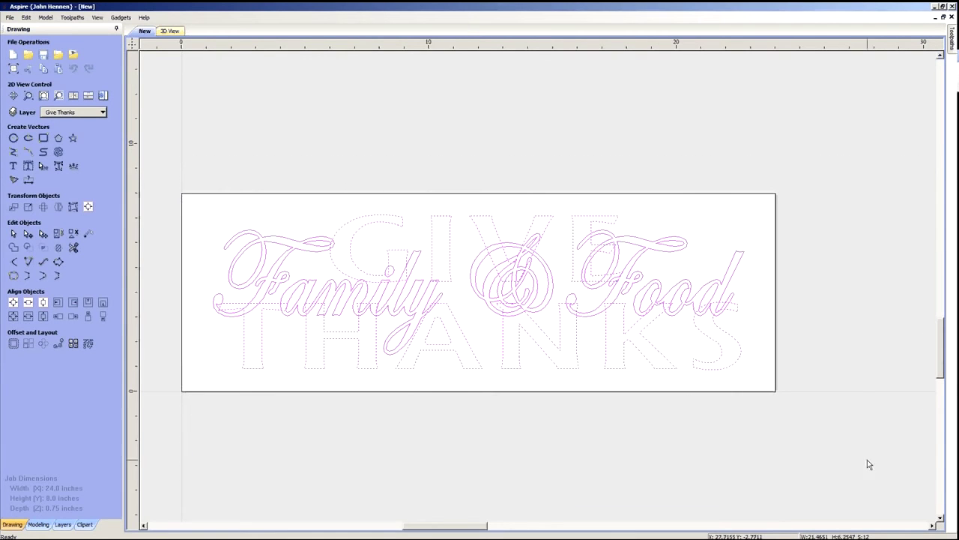
- Remove the copied script lettering from the Give Thanks layer and restore the GIVE THANKS outlines from before the inward offset
left_click(621, 241)
left_click(633, 247)
left_click(633, 248)
left_click(633, 249)
left_click(320, 241)
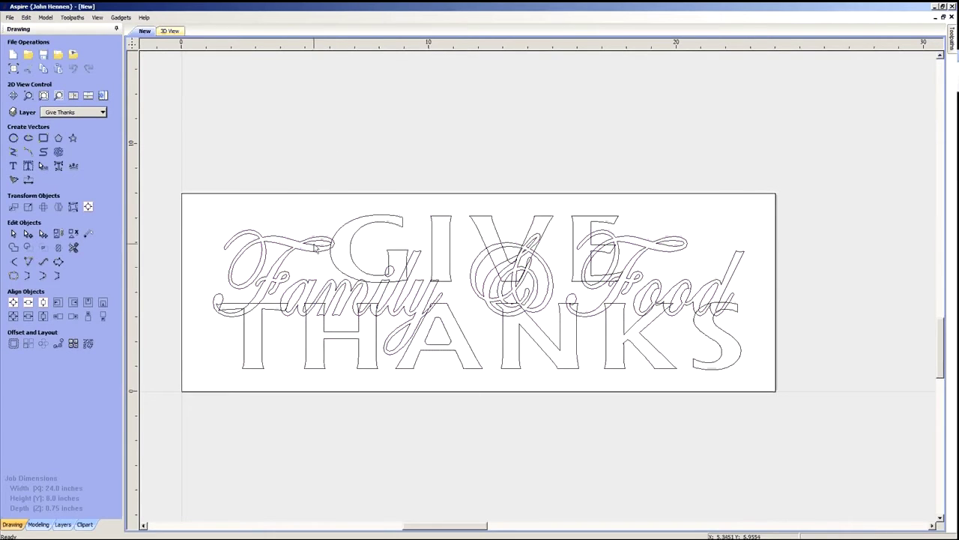
left_click(311, 250)
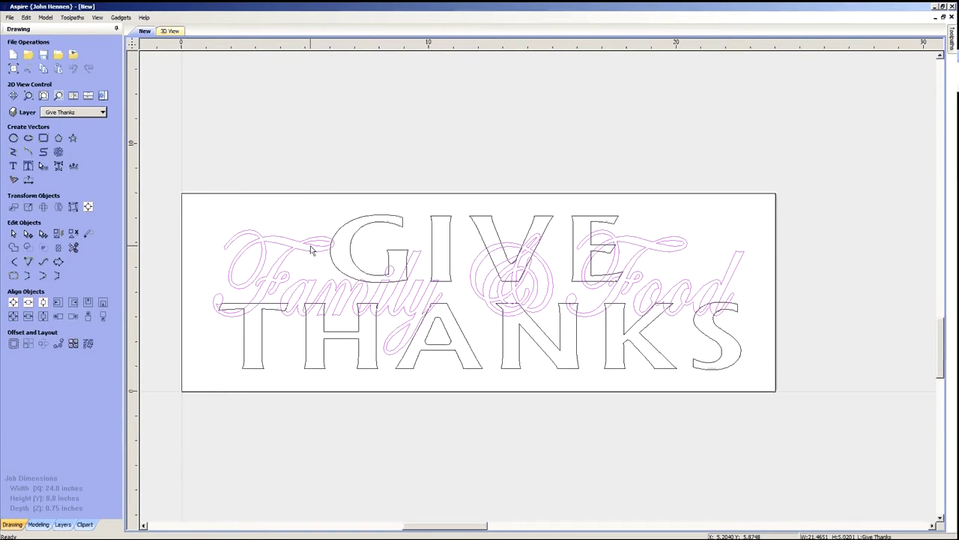
left_click(327, 172)
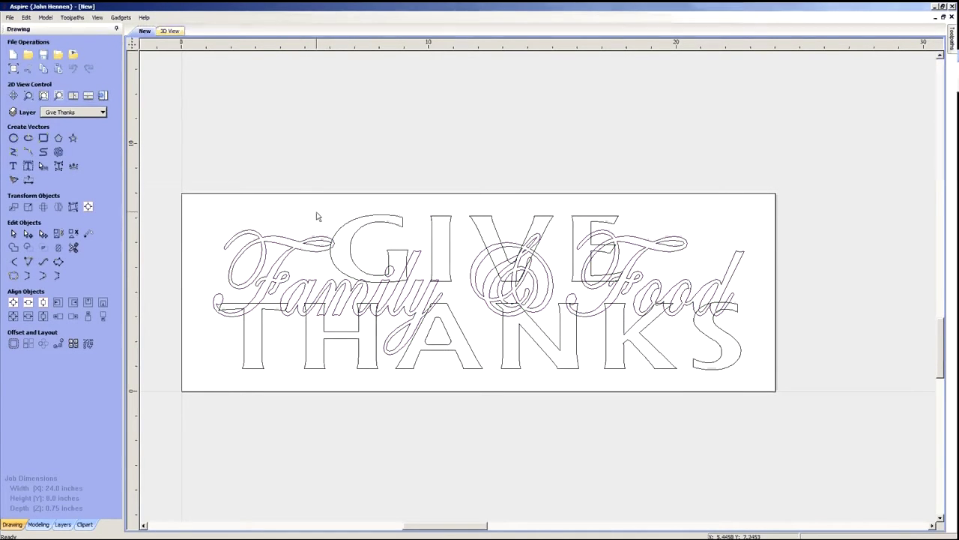
left_click(328, 287)
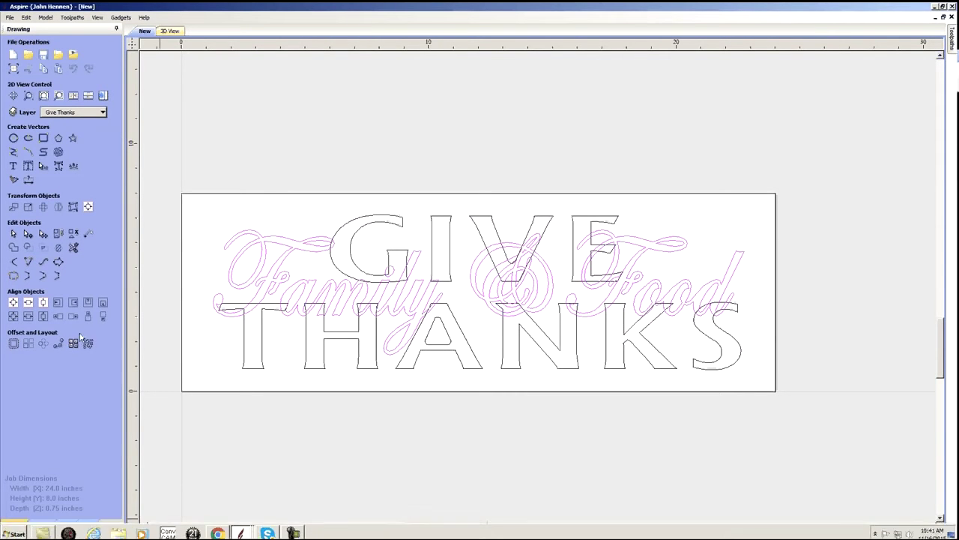
key("Delete")
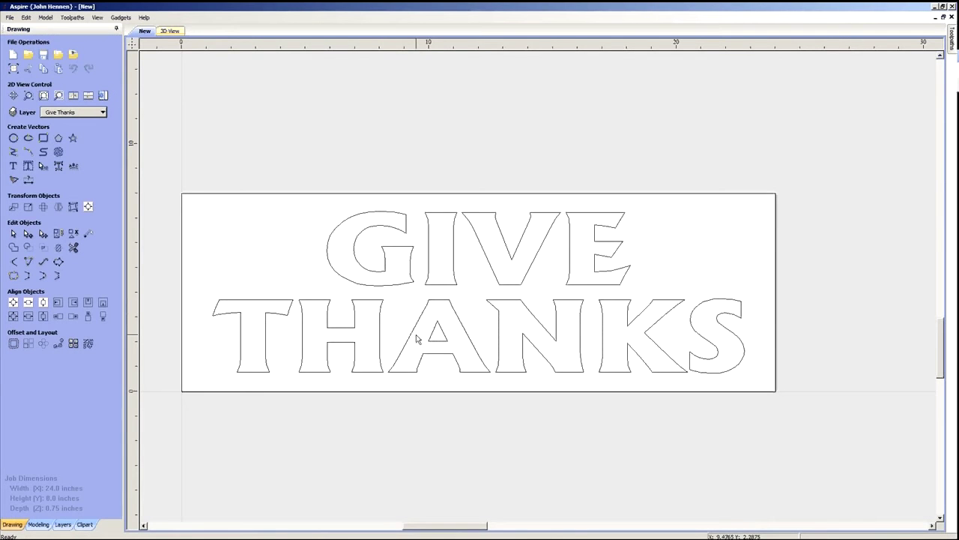
- Group all GIVE THANKS letter outlines into one object and deselect it
left_click_drag(739, 355, 241, 251)
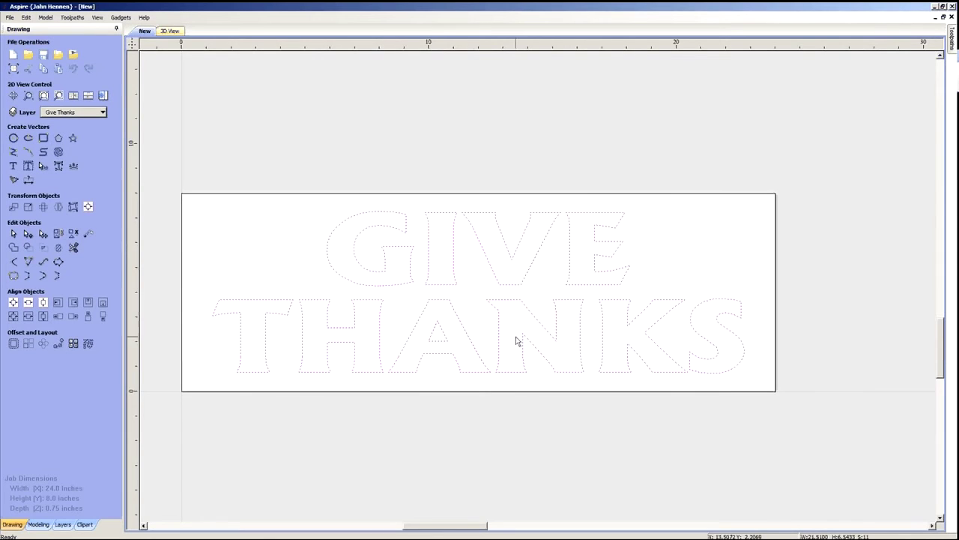
left_click(561, 179)
left_click(519, 267)
left_click(525, 312, "shift")
left_click(493, 174)
key("ctrl+a")
left_click(59, 236)
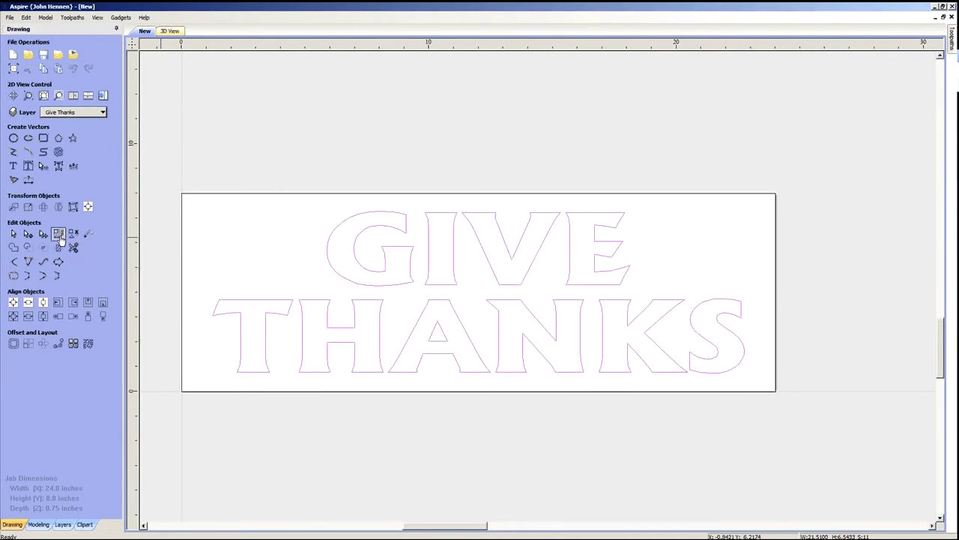
left_click(368, 178)
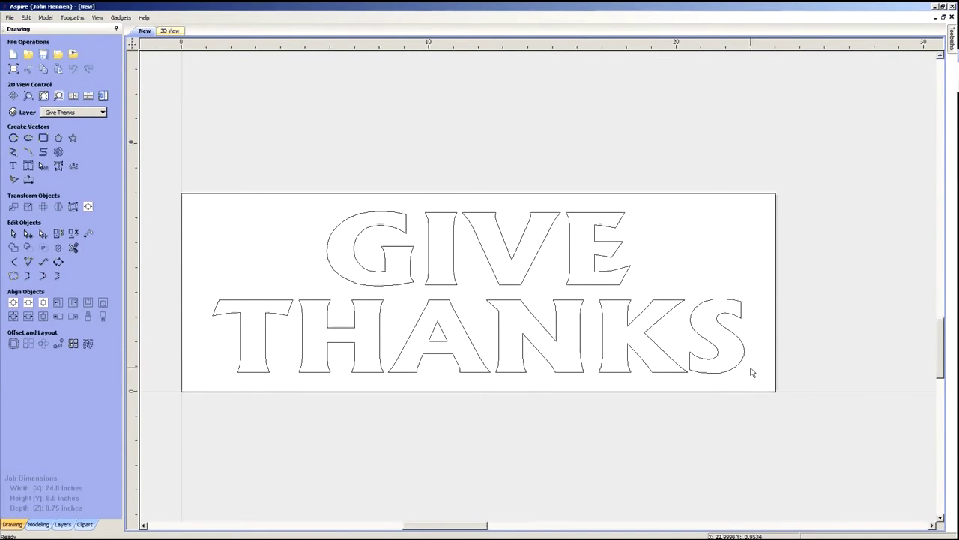
- Offset the grouped GIVE THANKS letters inwards, replacing the original outlines, and deselect the result
left_click_drag(719, 357, 259, 236)
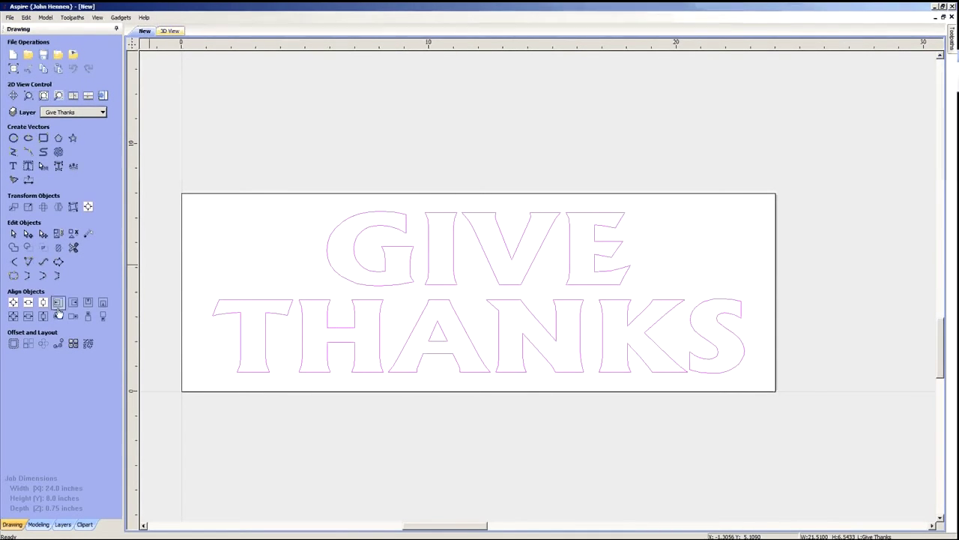
left_click(13, 344)
left_click(29, 186)
key("ctrl+z")
left_click(28, 185)
left_click(93, 185)
key("Escape")
left_click(327, 178)
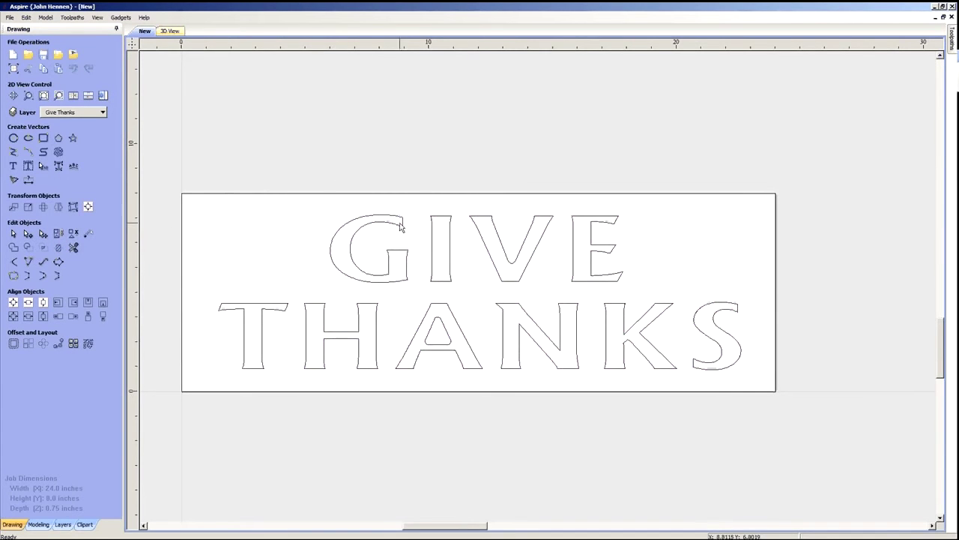
- Show the Family & Food layer and make it the active layer
left_click(402, 225)
left_click(103, 113)
left_click(48, 148)
left_click(85, 147)
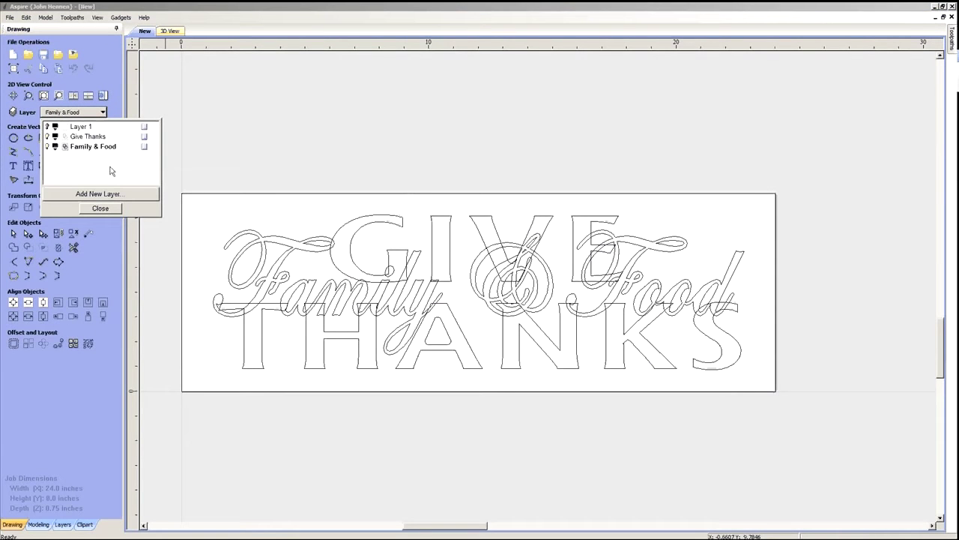
- Copy the Family & Food script lettering to the Give Thanks layer and deselect it
left_click(307, 244)
left_click(308, 246)
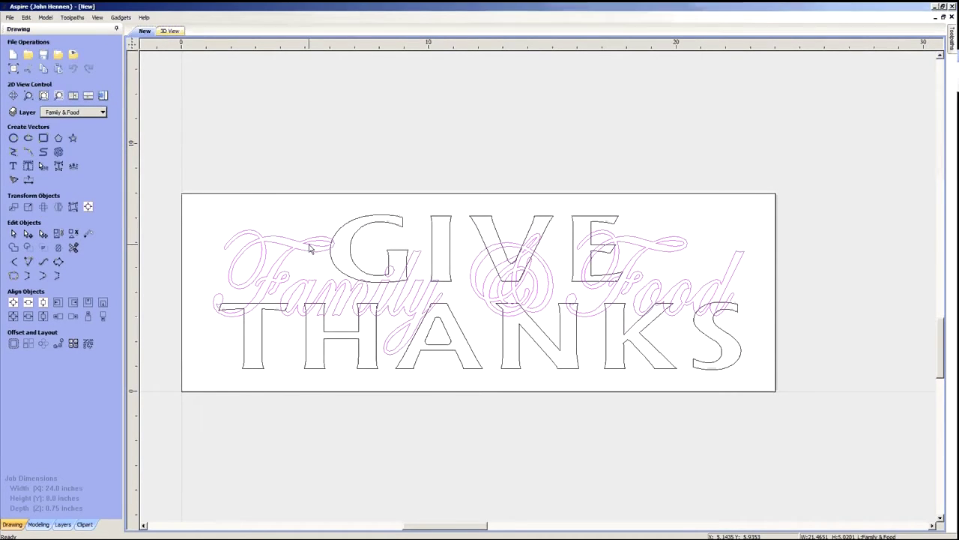
right_click(310, 245)
mouse_move(359, 452)
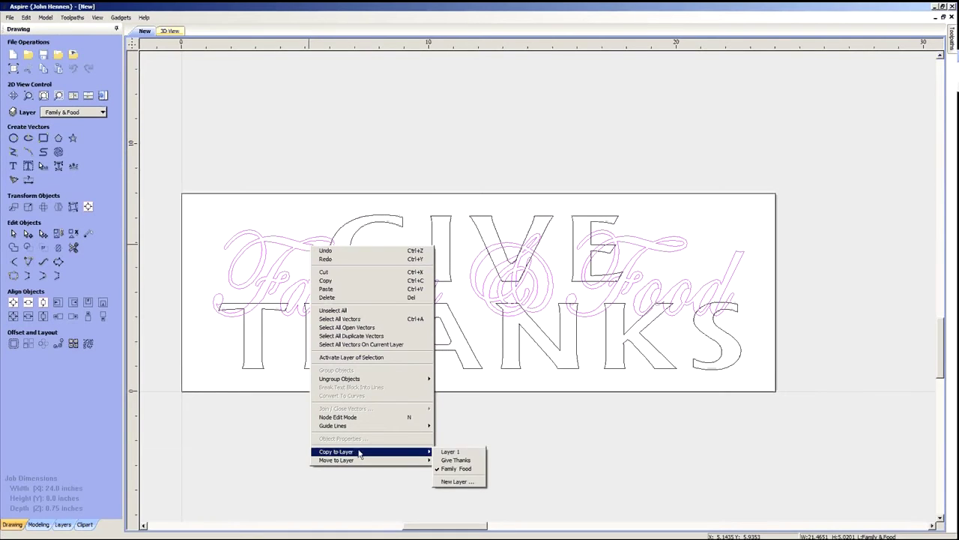
left_click(455, 460)
left_click(398, 445)
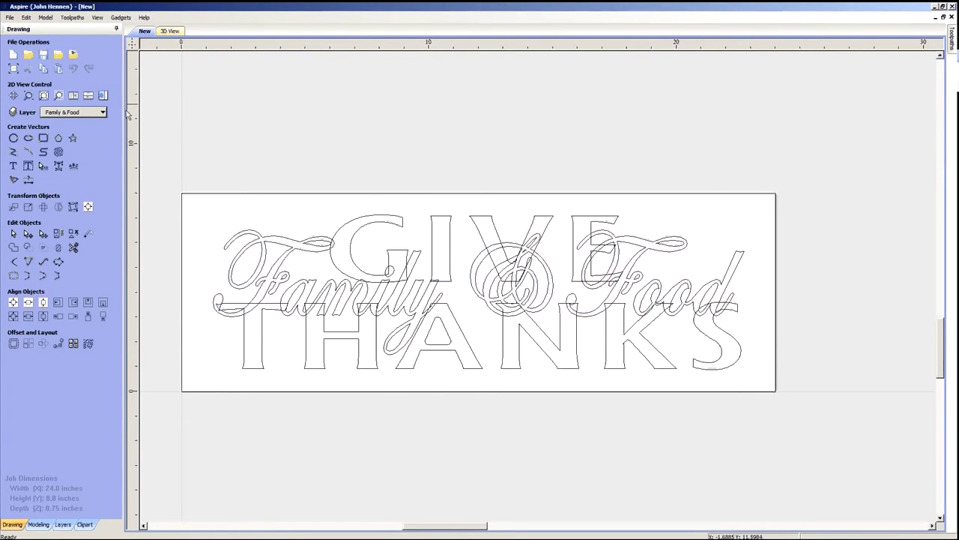
- Hide the Family & Food layer and switch the active layer back to Give Thanks
left_click(103, 112)
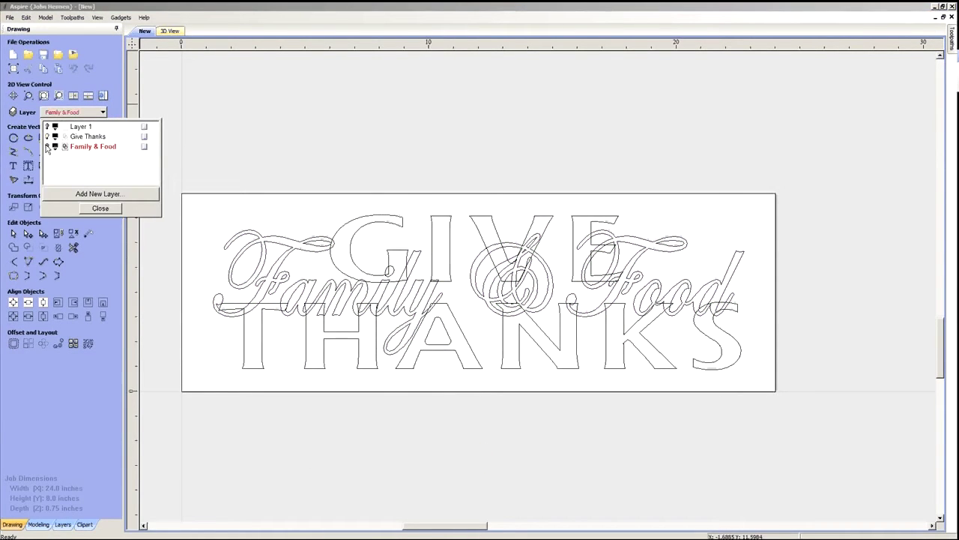
left_click(99, 137)
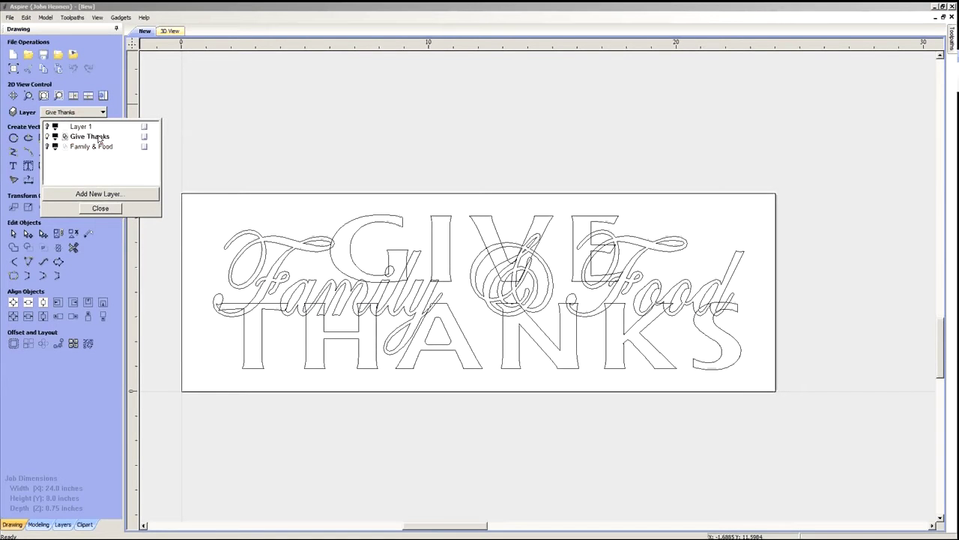
left_click(100, 208)
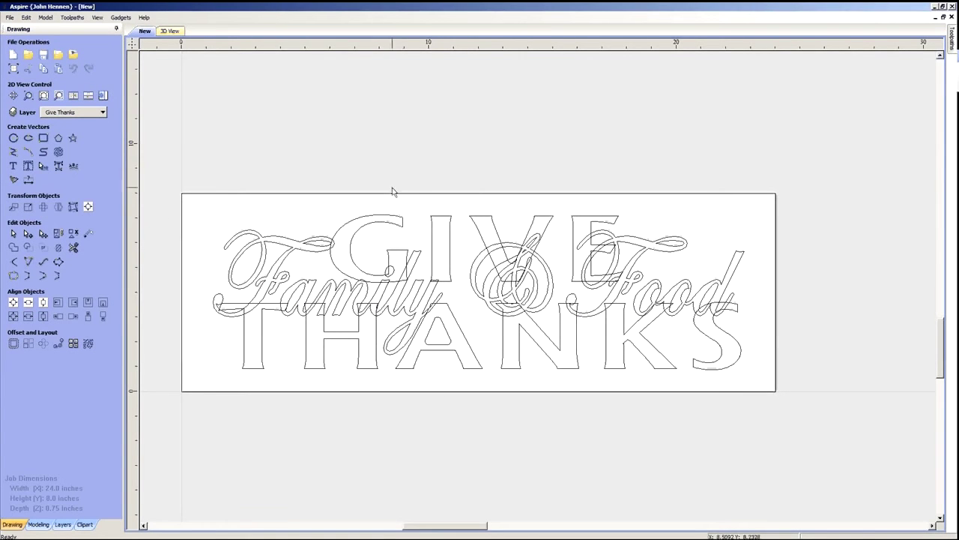
- Weld the script lettering and the inset GIVE THANKS letters into one combined outline, and deselect it
left_click(415, 299)
left_click(433, 261)
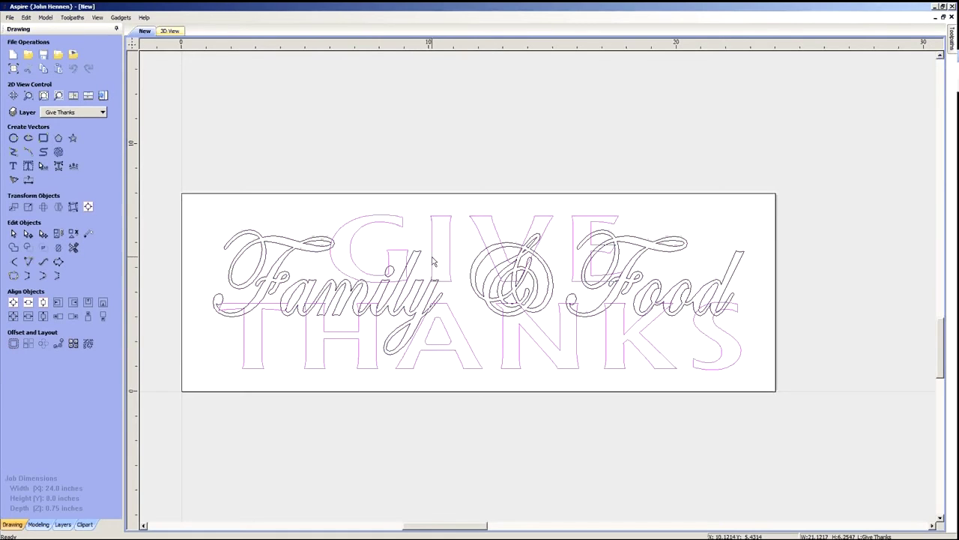
left_click(468, 208)
left_click_drag(686, 352, 315, 261)
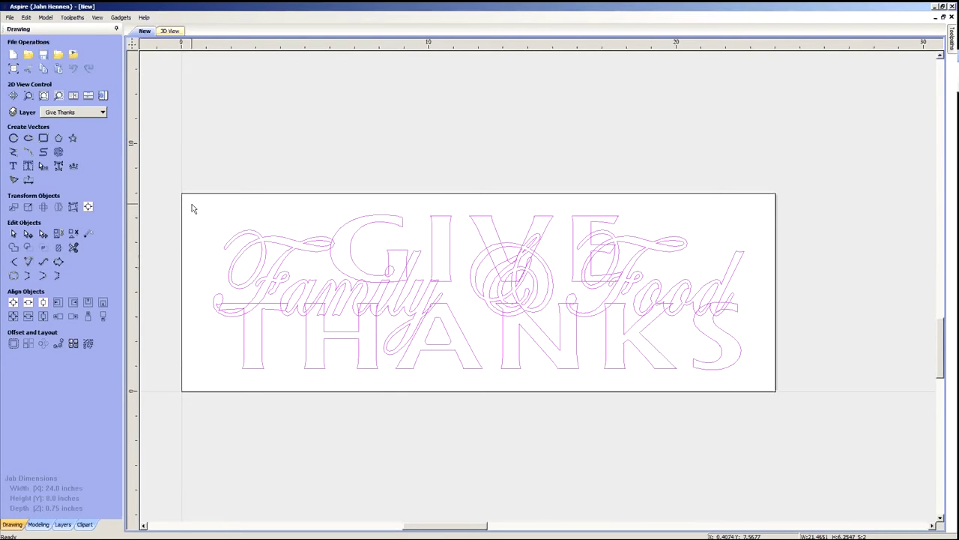
left_click(27, 233)
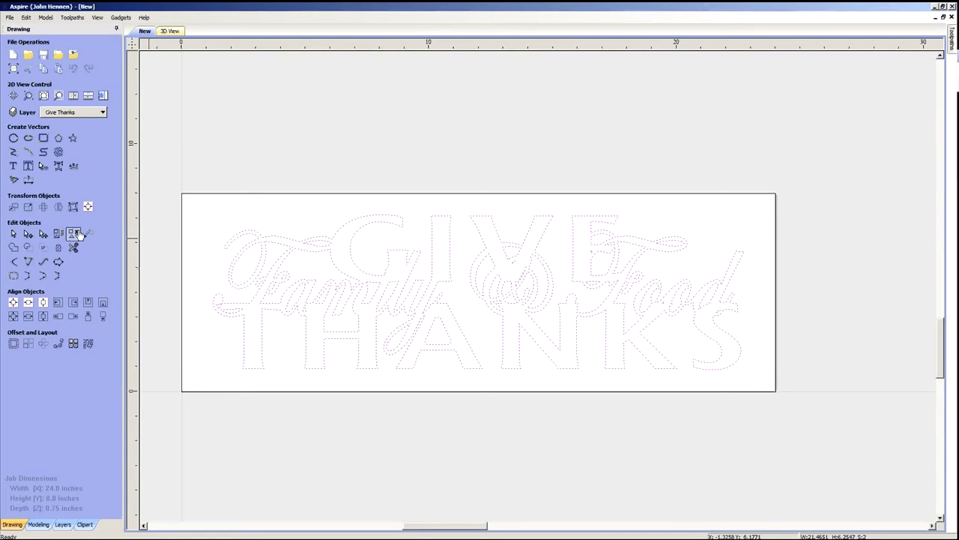
left_click(177, 165)
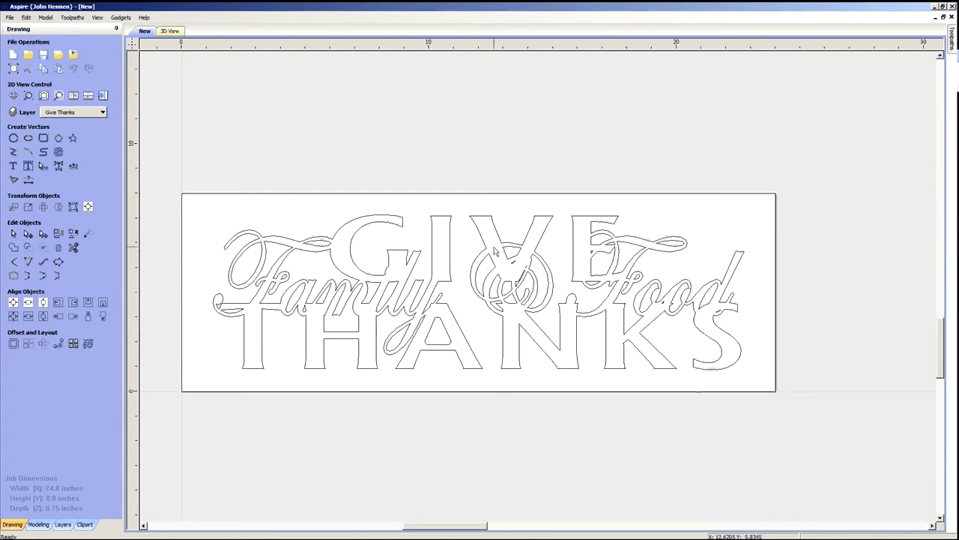
- Select the welded lettering with the rectangular board border, and set up a V-Carve toolpath with a flat depth of 0.5 inches
left_click(103, 96)
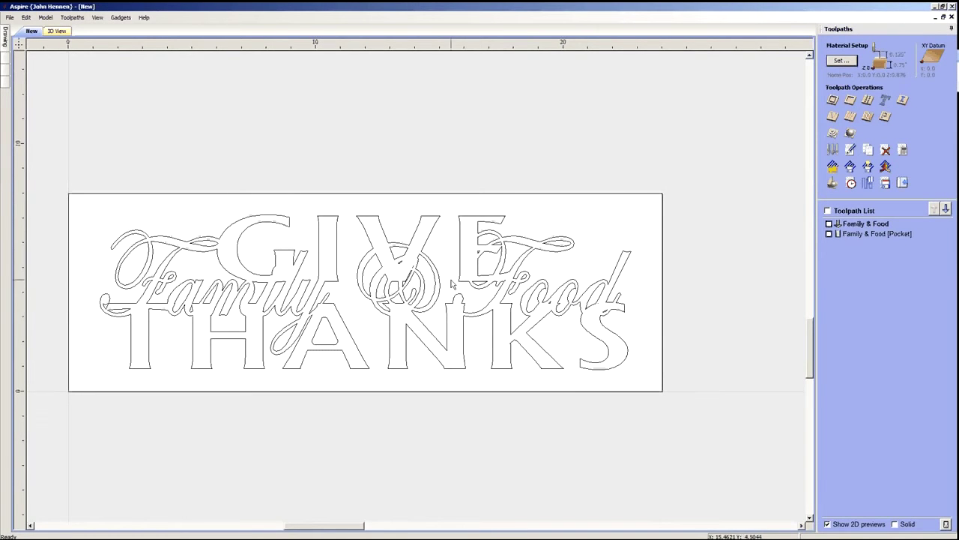
left_click_drag(53, 175, 649, 398)
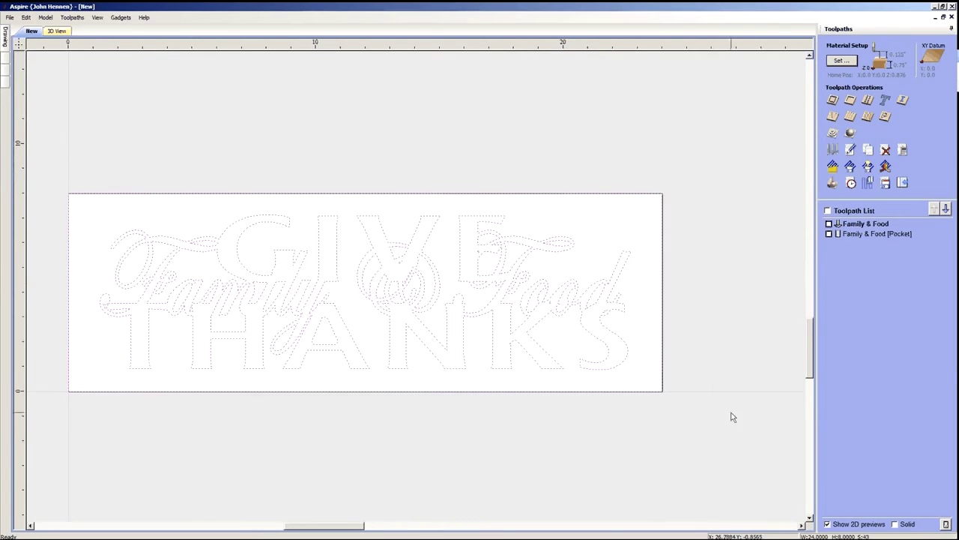
left_click(833, 116)
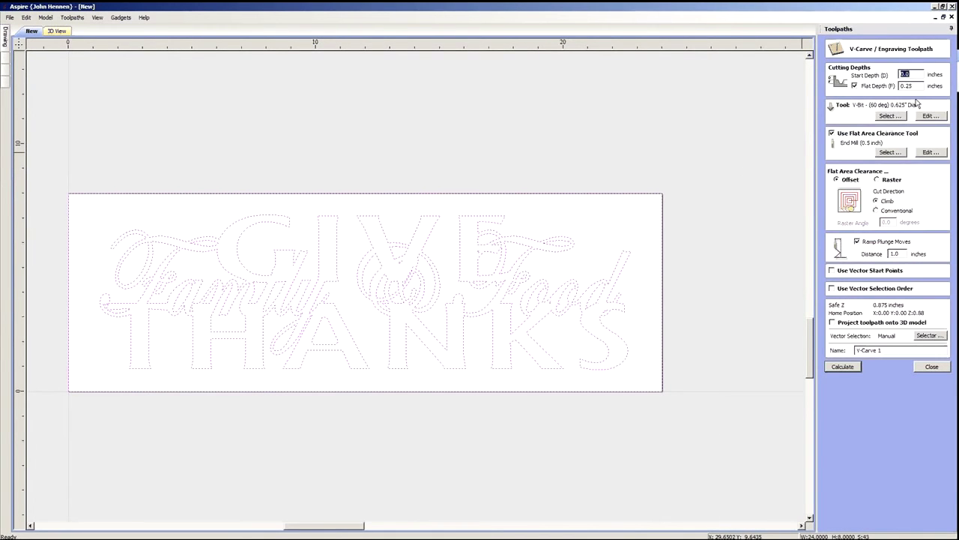
type("0")
- Name the V-Carve toolpath Give Thanks and calculate it
left_click_drag(888, 352, 830, 352)
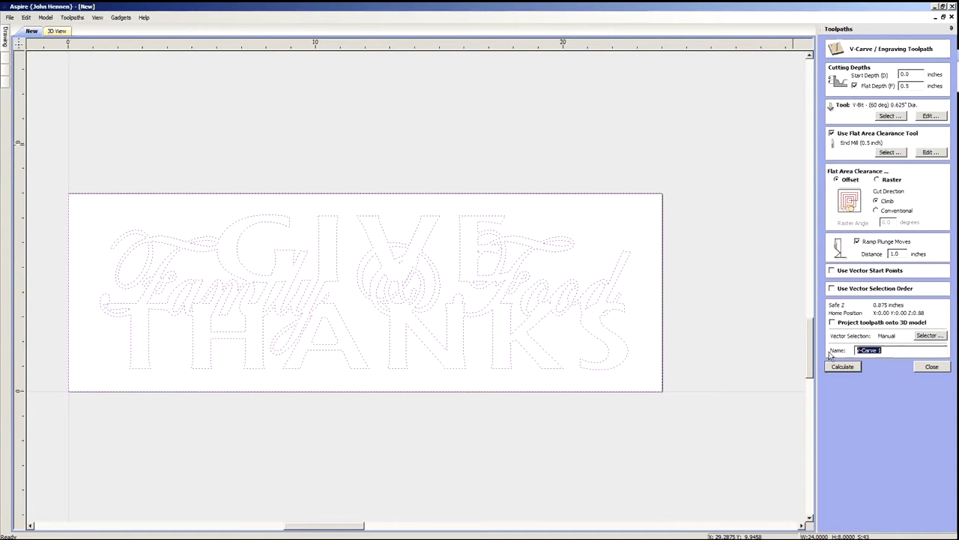
type("BOTTOM")
left_click_drag(887, 353, 829, 350)
type("tto")
left_click_drag(905, 351, 845, 352)
key("BackSpace")
type("Give Thanks")
left_click(843, 367)
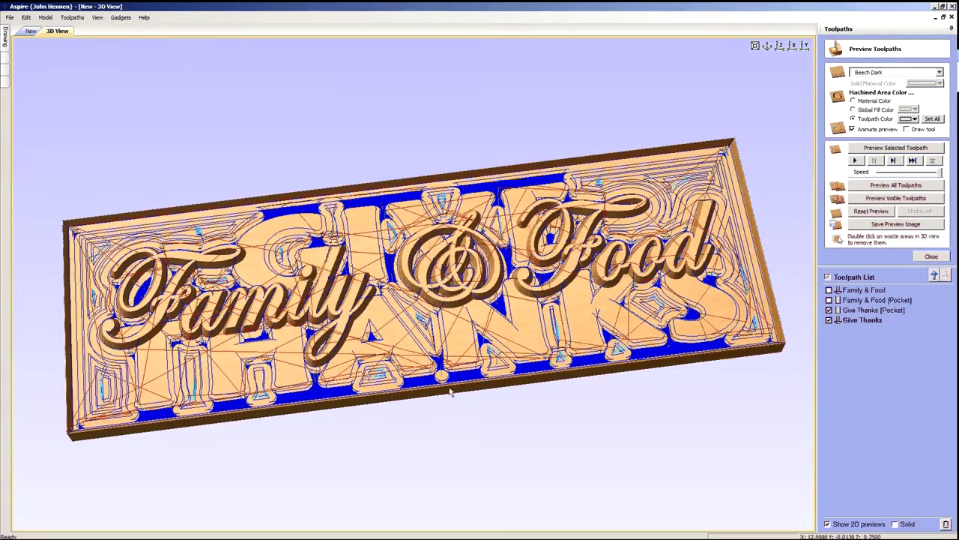
- Hide both Give Thanks toolpaths in the 3D view and move Give Thanks [Pocket] below Give Thanks in the toolpath order
left_click_drag(437, 394, 582, 398)
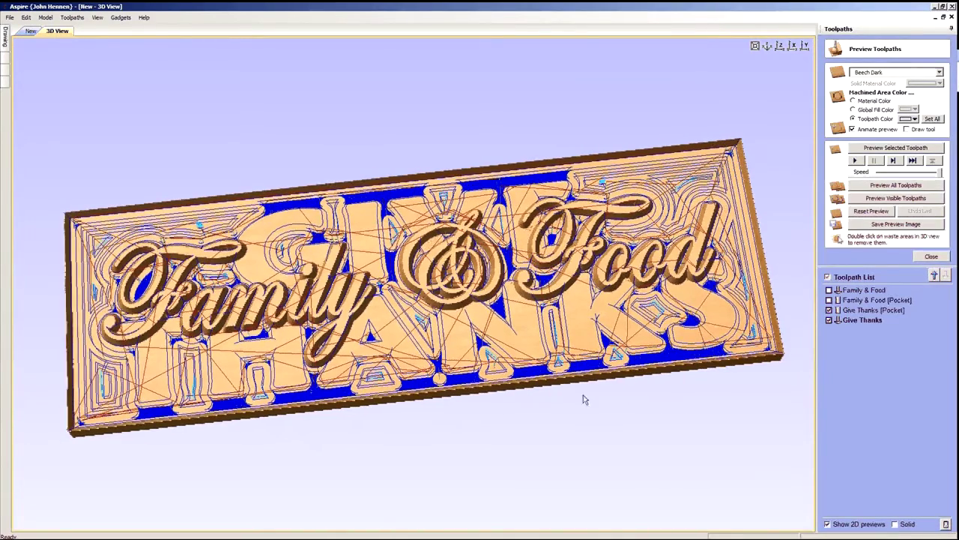
left_click(829, 309)
left_click(828, 320)
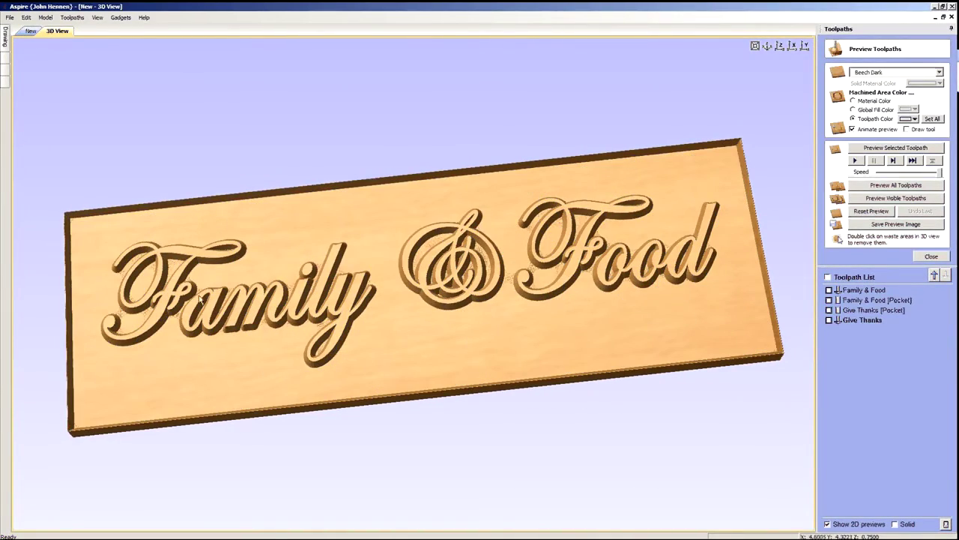
left_click(881, 310)
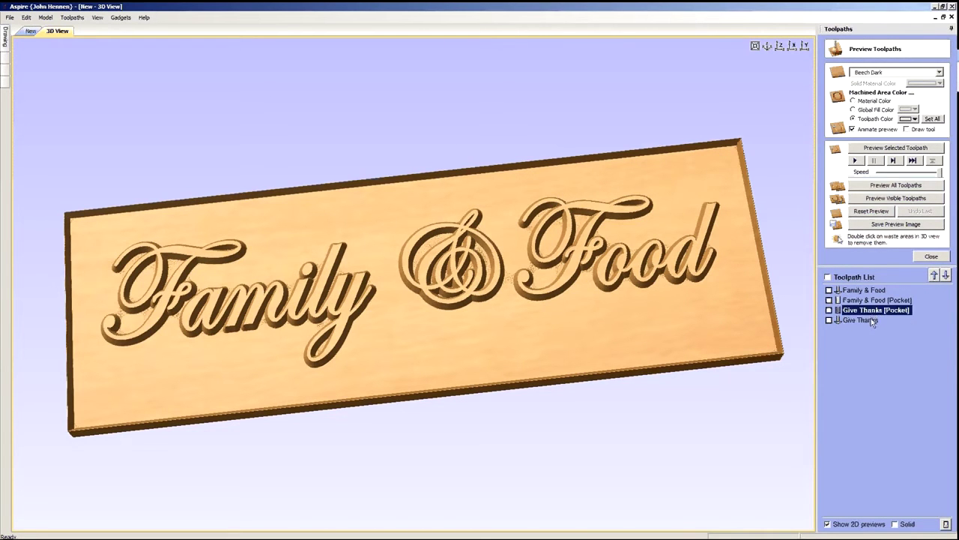
left_click(946, 275)
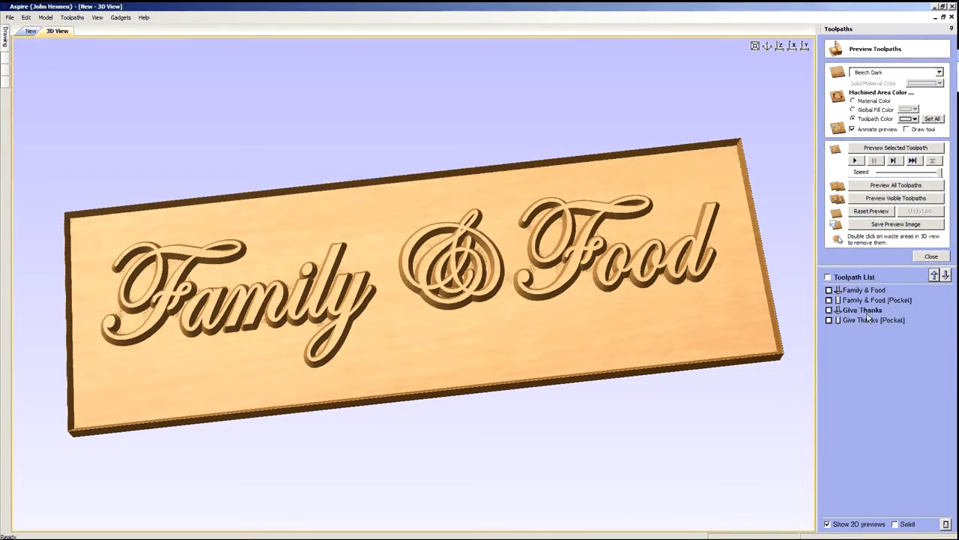
- Preview the Give Thanks toolpath followed by Give Thanks [Pocket] on the carved board, and inspect the result in 3D
left_click(867, 310)
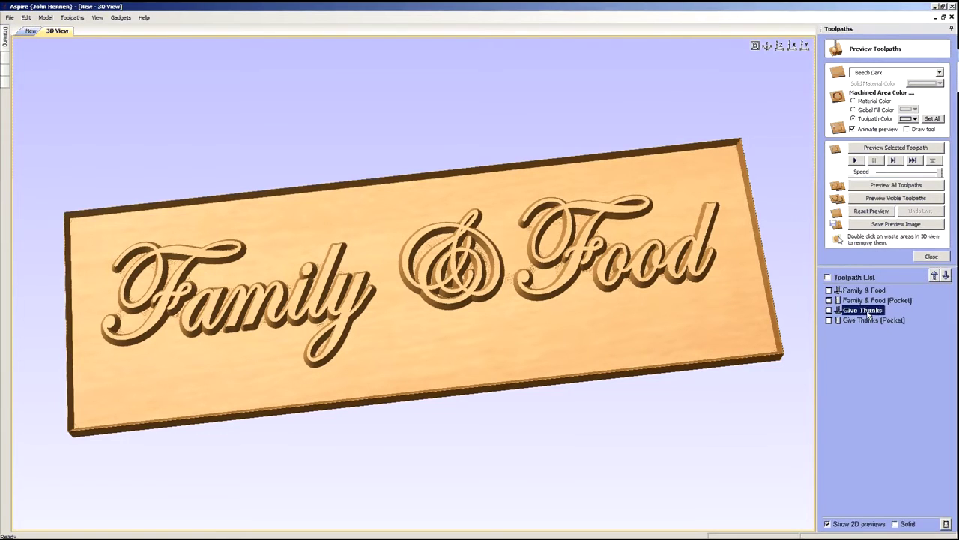
left_click(877, 150)
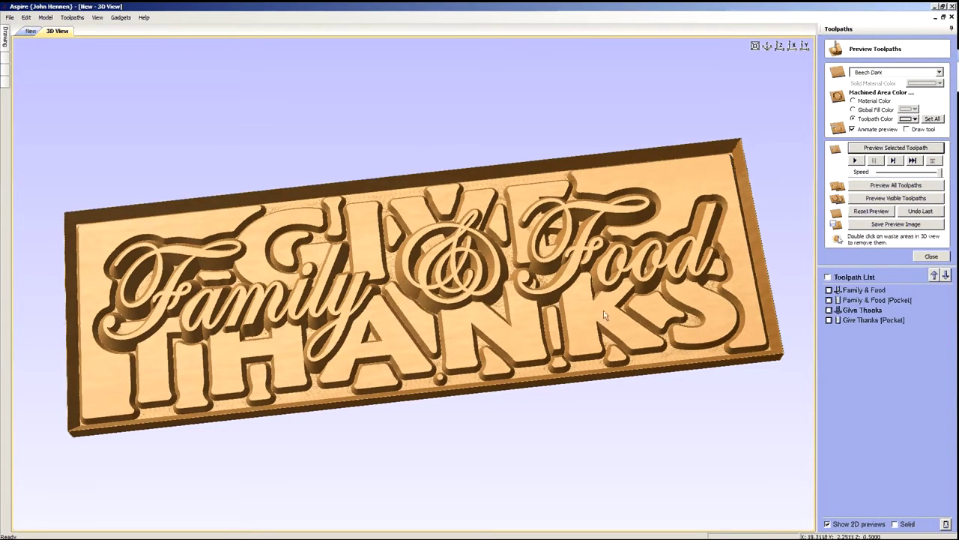
left_click(861, 321)
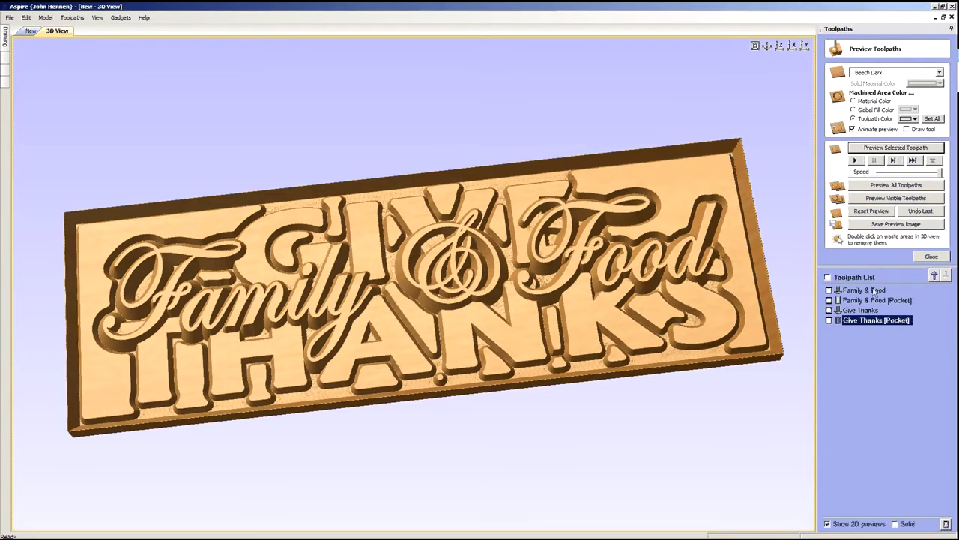
left_click(868, 344)
left_click(873, 320)
left_click(888, 148)
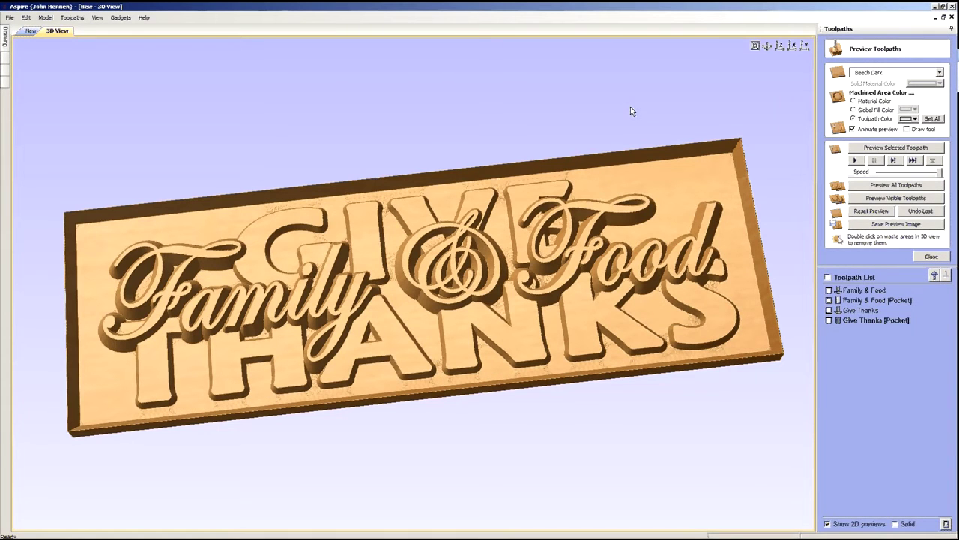
left_click_drag(474, 311, 390, 346)
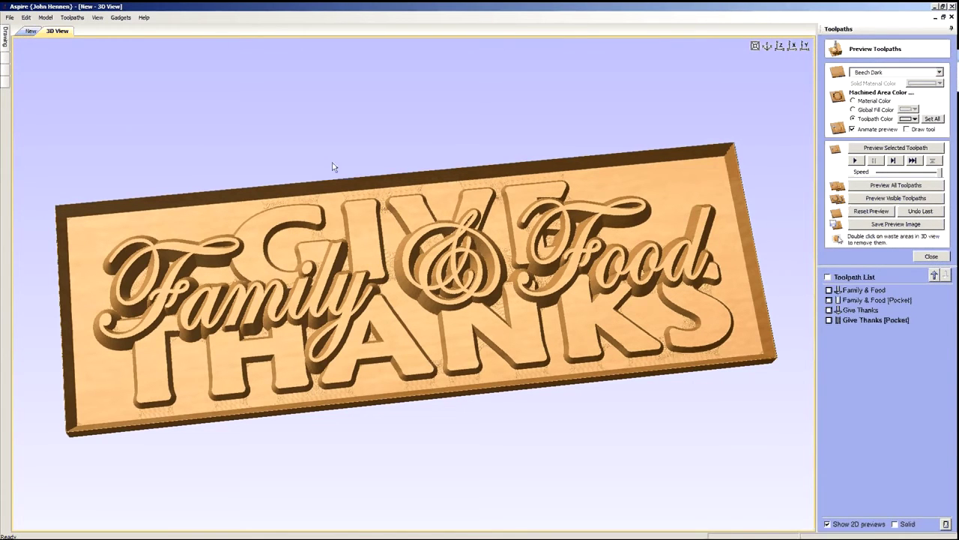
- Return to the 2D drawing, close the toolpath preview, and bring back the drawing tools
left_click(31, 33)
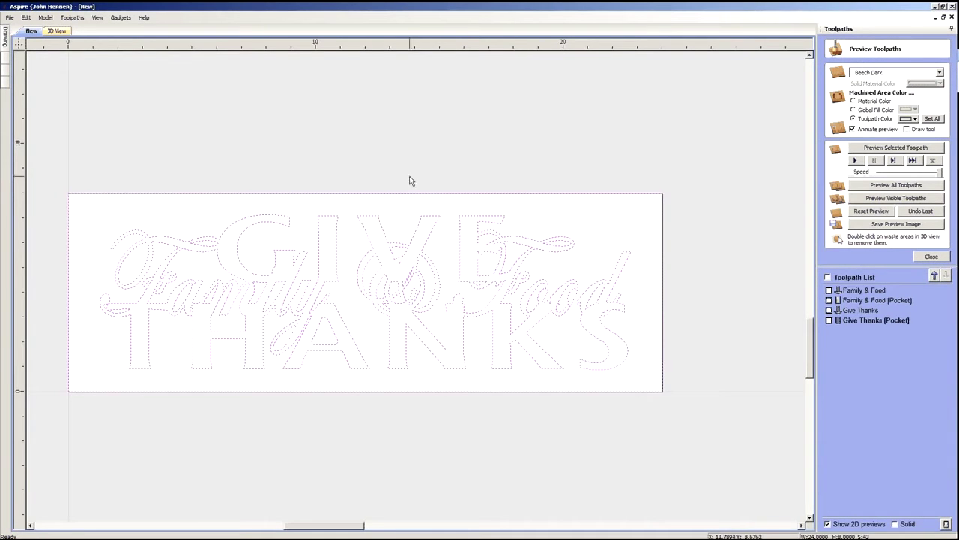
scroll(494, 291, "down", 1)
scroll(385, 300, "up", 1)
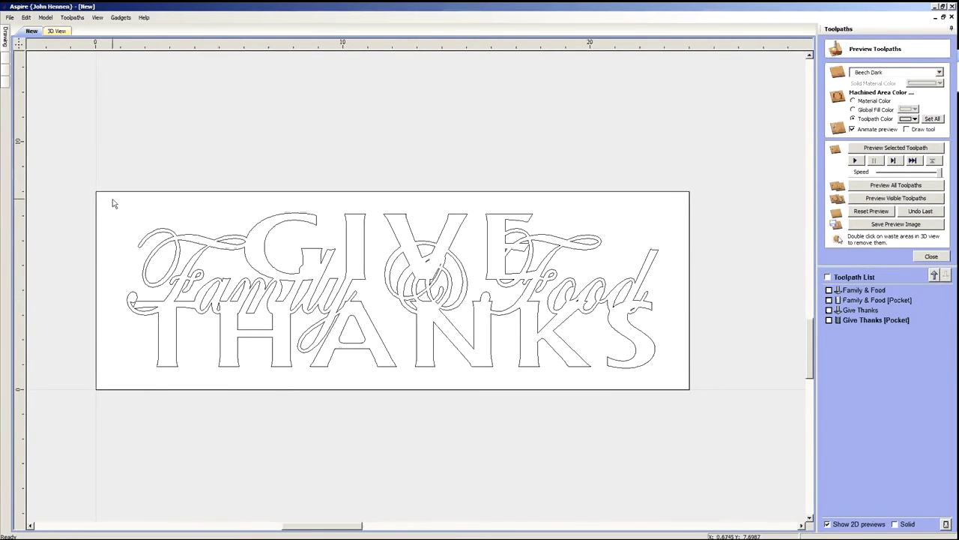
left_click_drag(111, 199, 380, 376)
left_click(395, 382)
left_click_drag(105, 168, 400, 422)
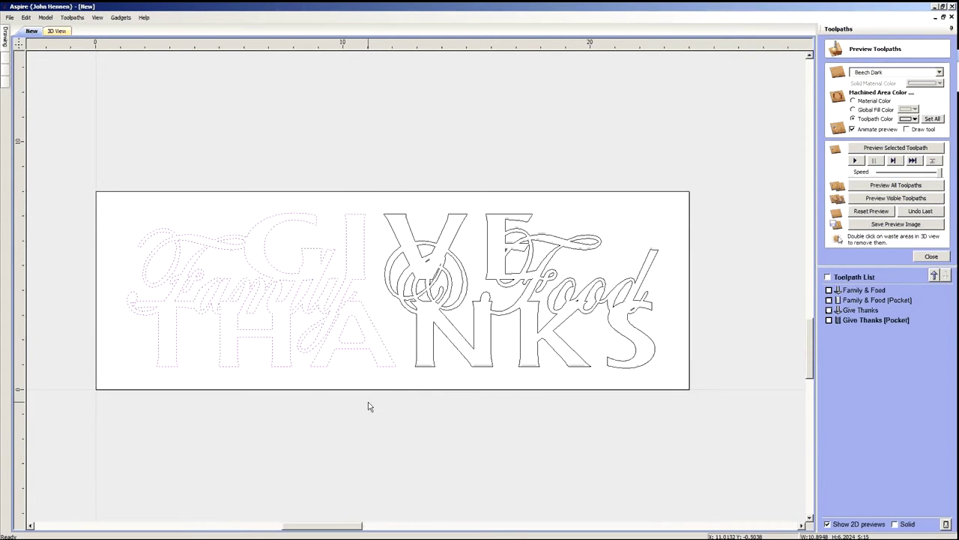
left_click(370, 405)
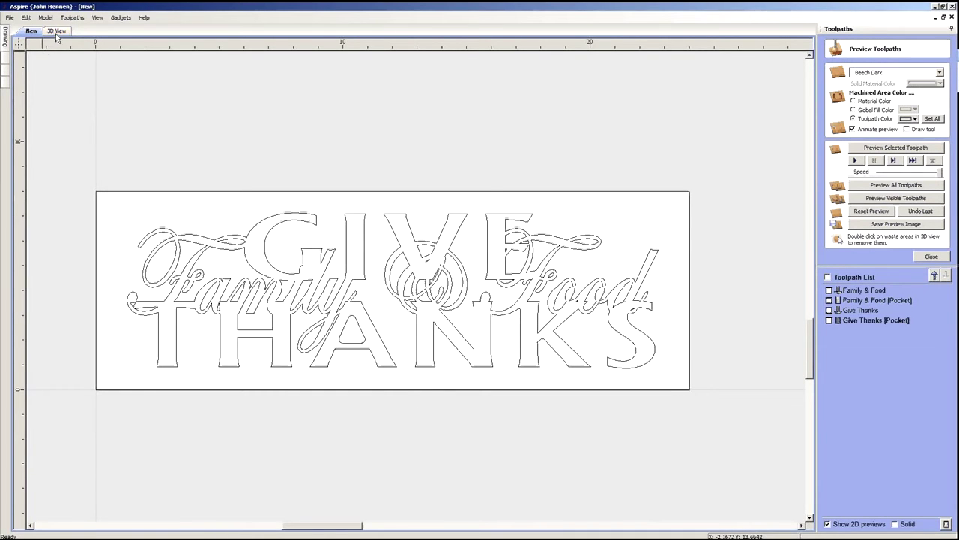
left_click(930, 257)
key("F11")
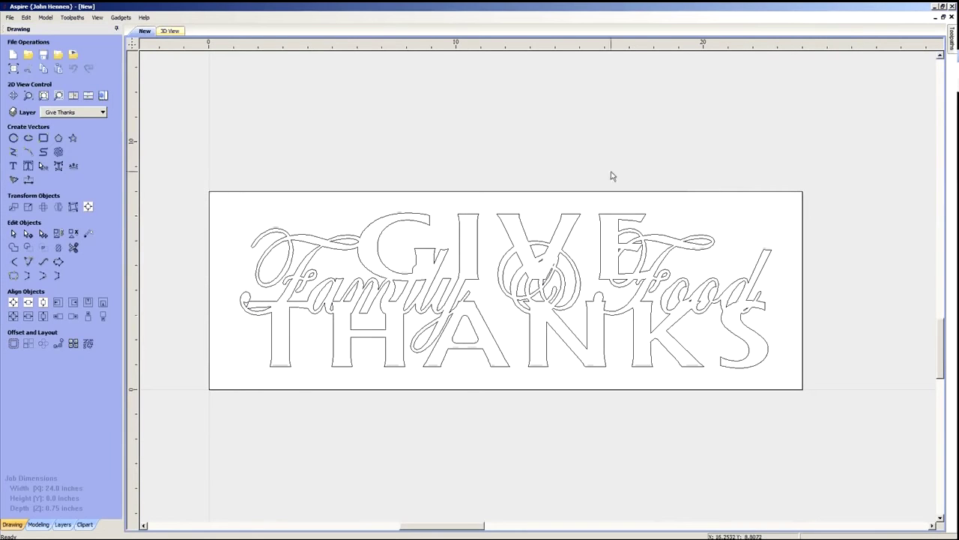
- Make the Family & Food layer active and visible, and hide the Give Thanks layer
left_click(104, 112)
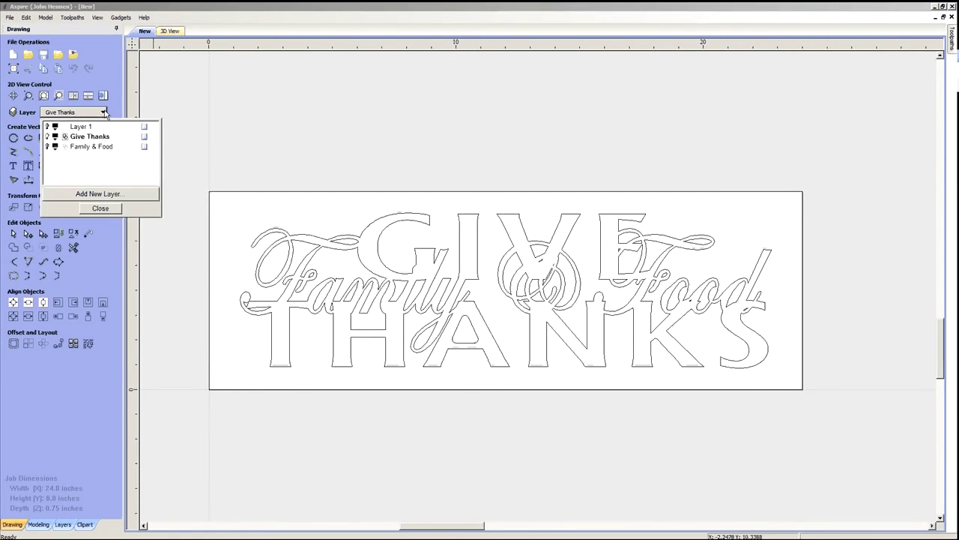
left_click(86, 148)
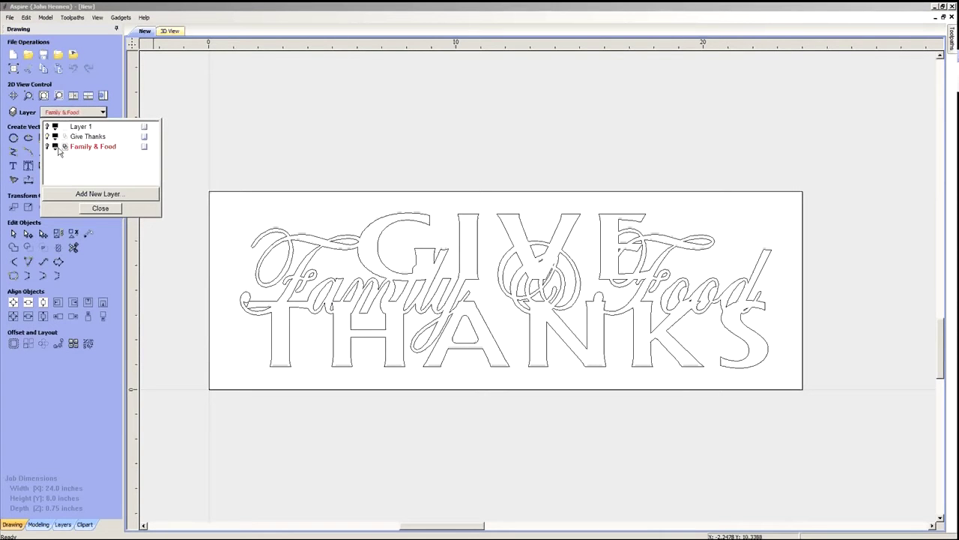
left_click(49, 148)
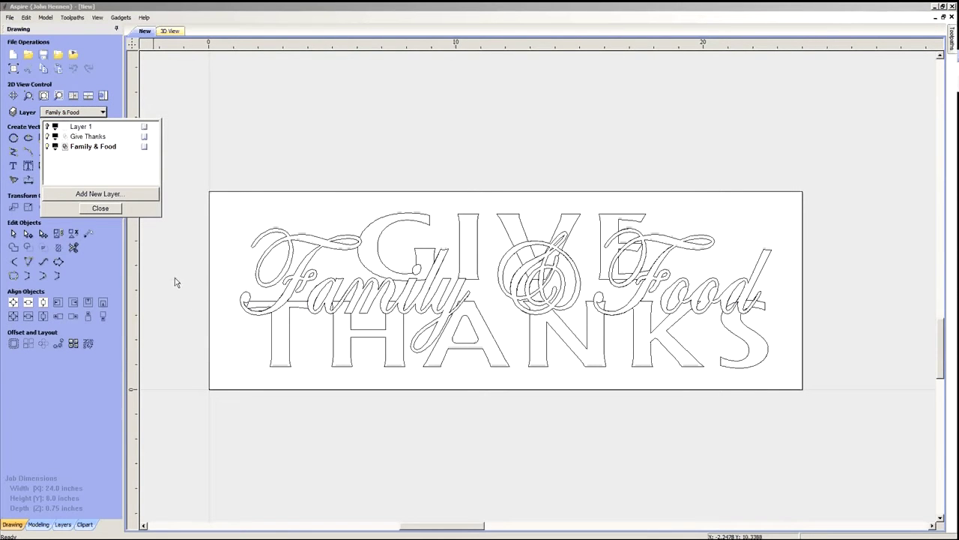
left_click(48, 136)
left_click(185, 284)
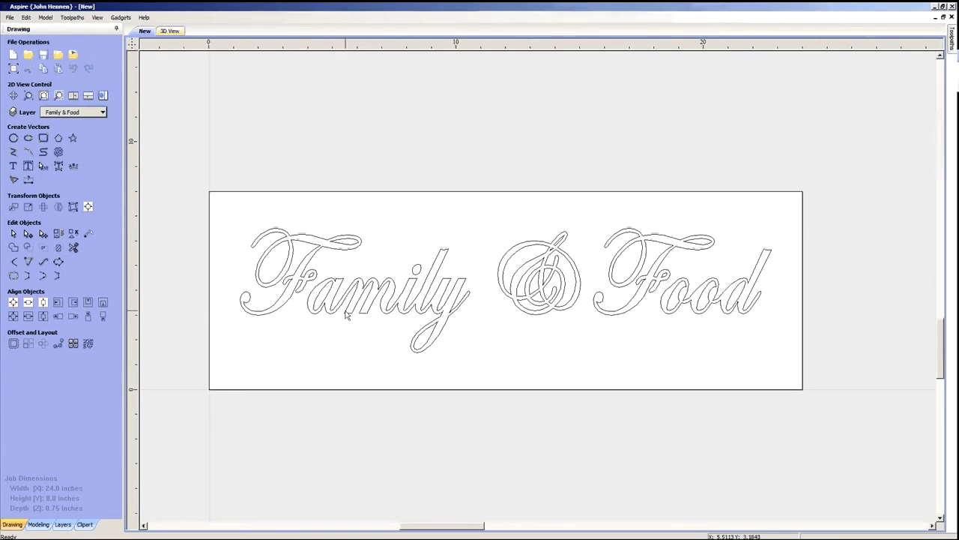
- Ungroup the Family & Food script lettering into individual letter vectors
left_click(521, 292)
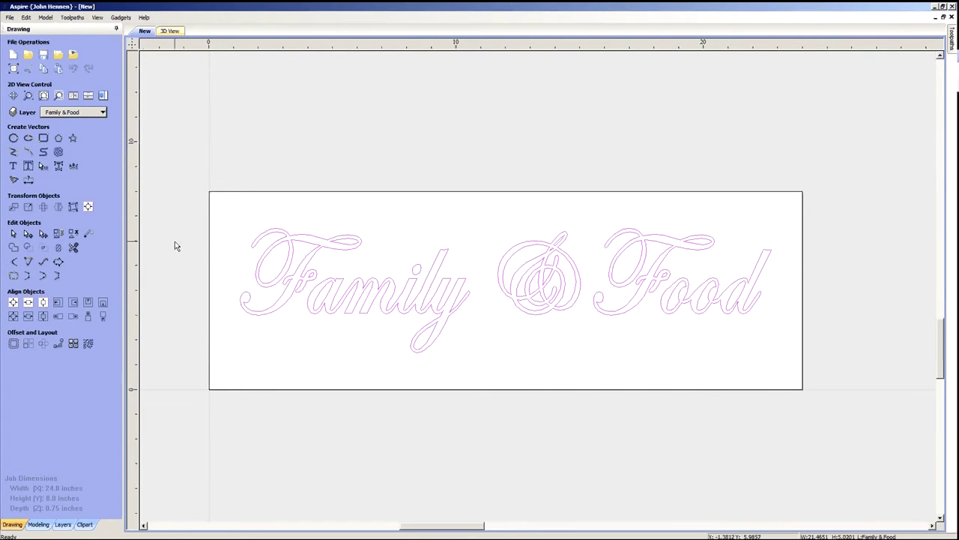
left_click(634, 446)
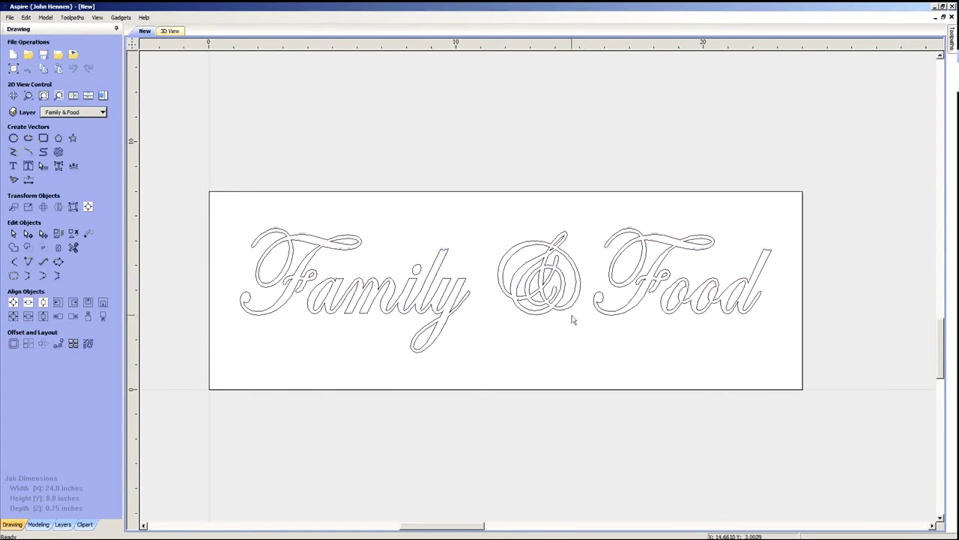
left_click(555, 298)
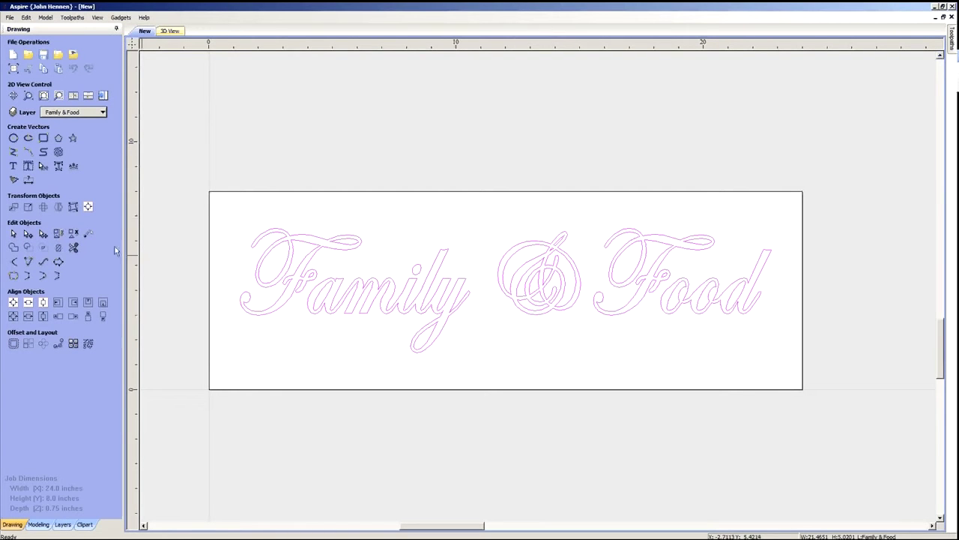
left_click(75, 234)
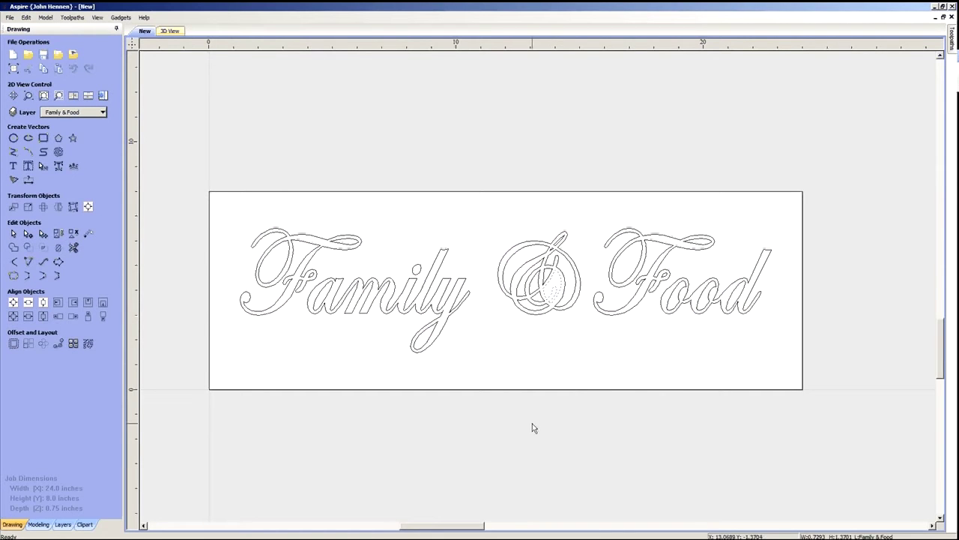
- Select all vectors of the ampersand and nudge them left, closer to the word Family
left_click_drag(489, 221, 584, 336)
key("Left")
key("Left")
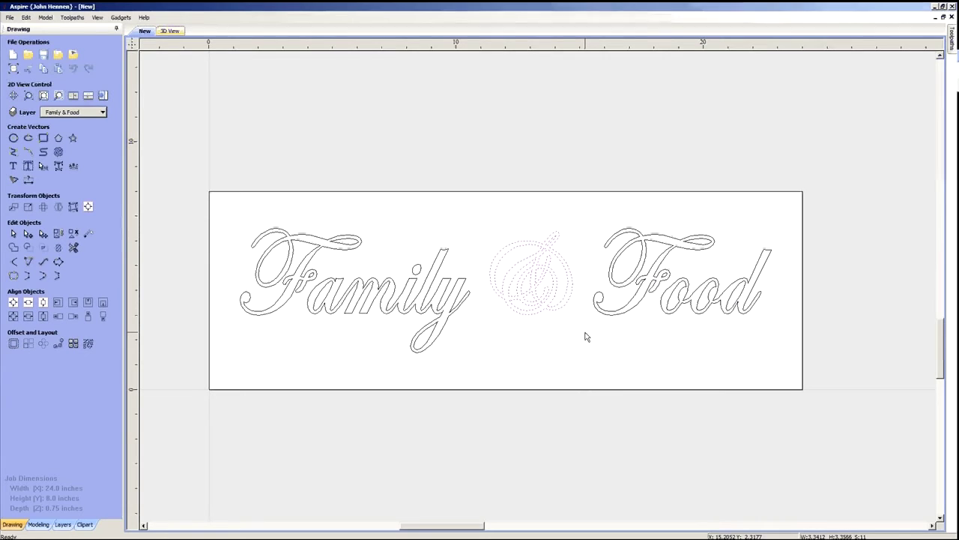
key("Left")
key("Left")
key("Left")
key("Left")
- Nudge the word Food left toward the ampersand, and center the complete script lettering in the material
left_click_drag(576, 204, 799, 351)
key("Left")
key("Left")
key("Left")
left_click(588, 408)
left_click_drag(217, 187, 814, 364)
left_click(14, 303)
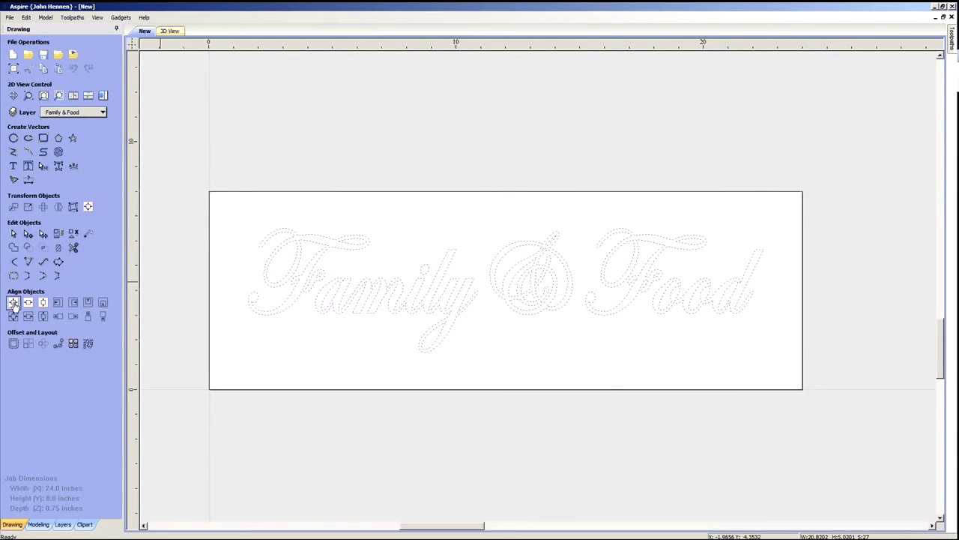
- Show the Give Thanks layer together with the repositioned script lettering
left_click(103, 112)
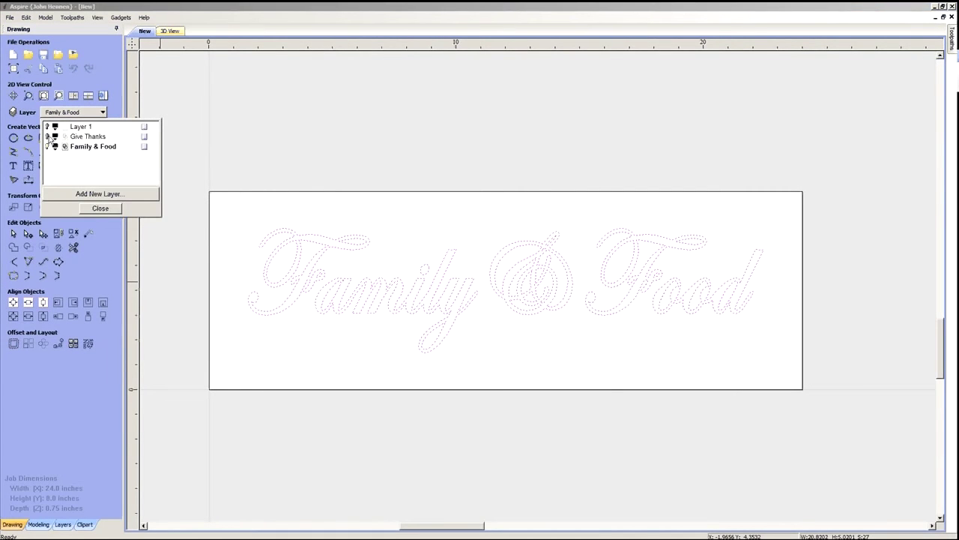
left_click(46, 137)
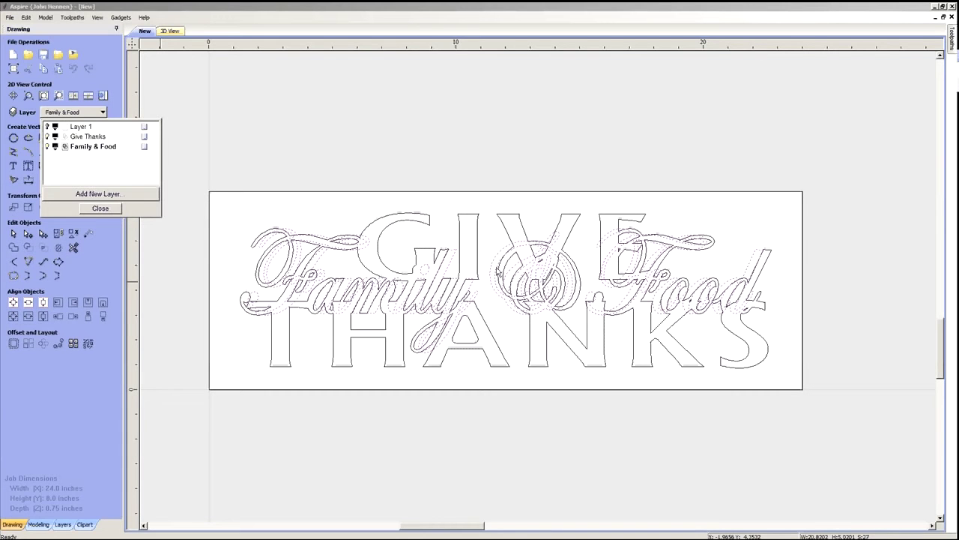
left_click(458, 162)
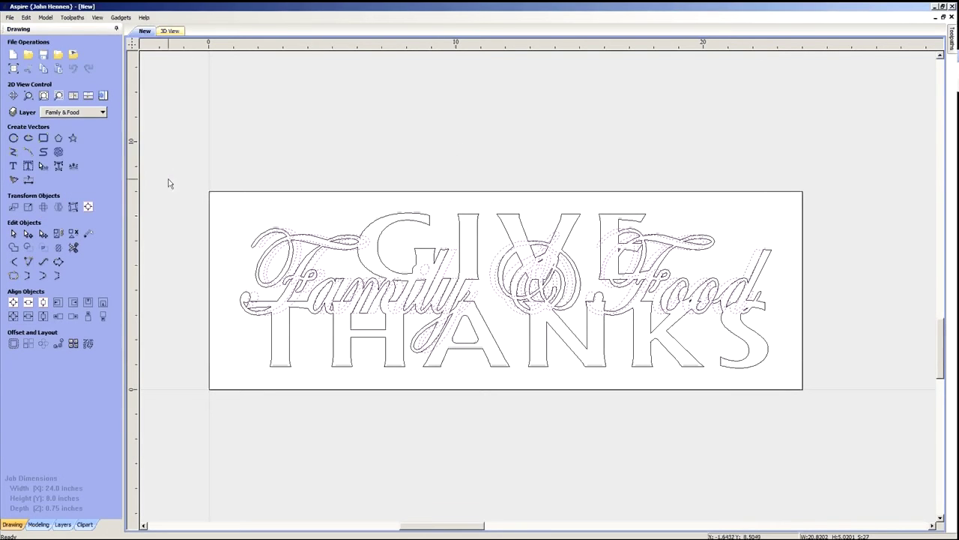
- With Family & Food hidden and Give Thanks active, delete the old welded lettering from the Give Thanks layer
left_click(102, 112)
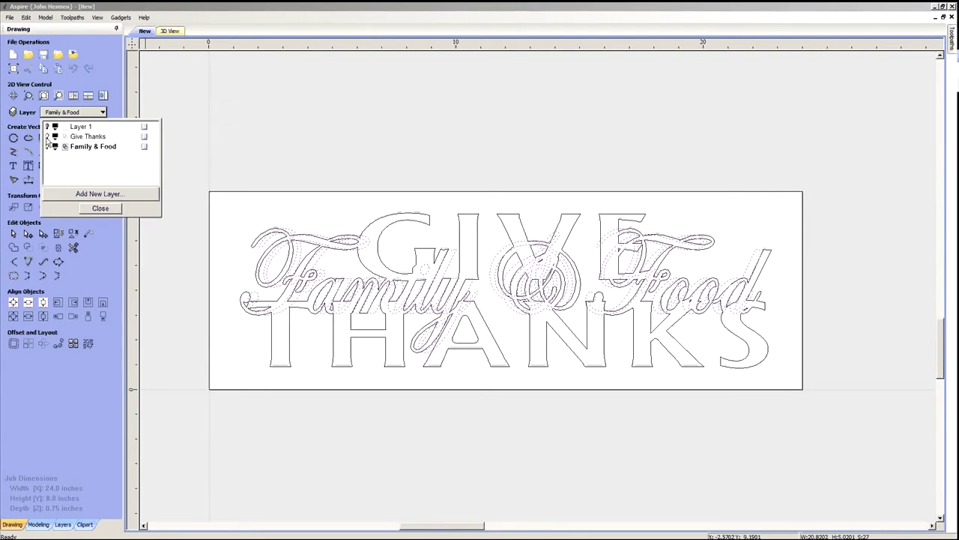
left_click(53, 147)
left_click(86, 137)
left_click_drag(774, 374, 267, 222)
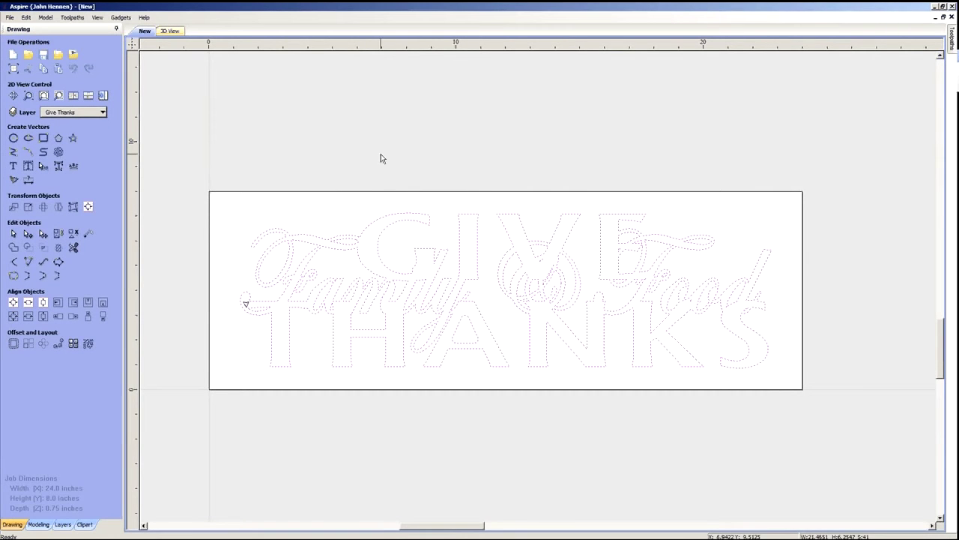
key("Delete")
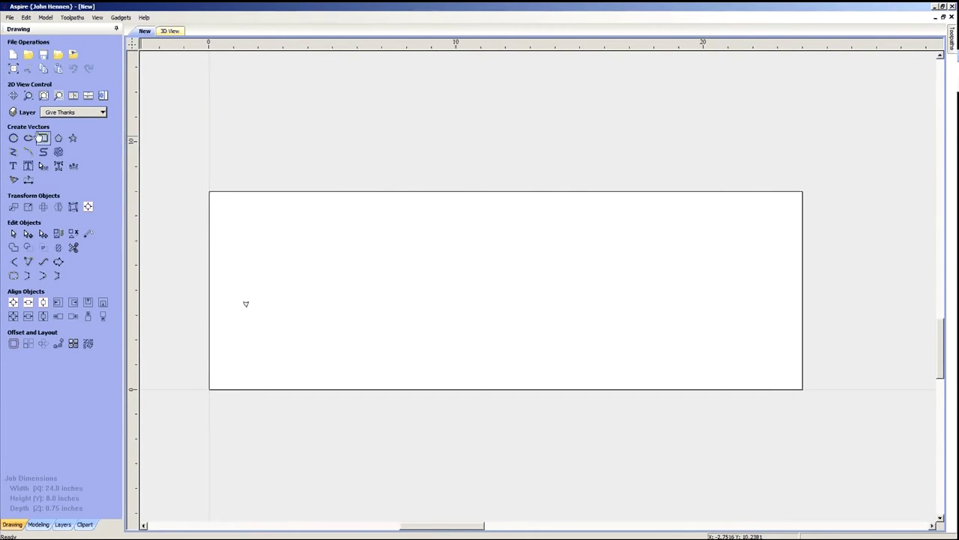
- Create the center-aligned two-line text GIVE THANKS in Albertus Extra Bold with a text height of 3.0 inches
left_click(13, 166)
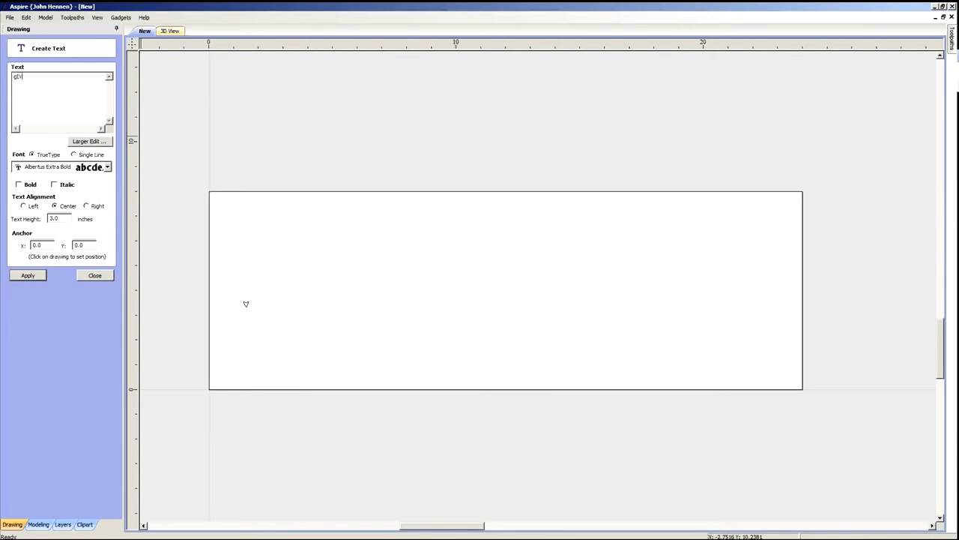
key("BackSpace")
key("BackSpace")
left_click(34, 276)
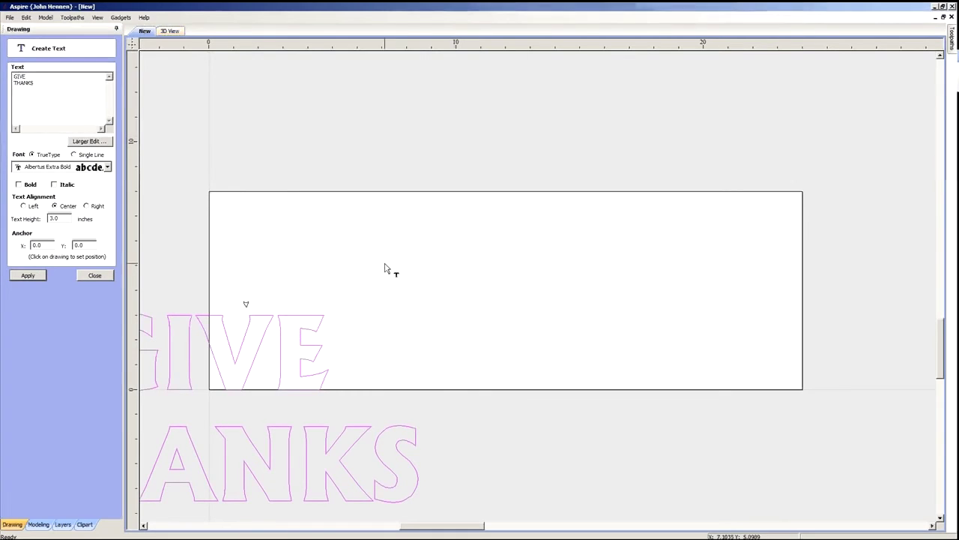
- Place a GIVE THANKS text block over the board at about X 11.9, Y 4.6 inches, and finish the text creation
left_click(424, 296)
scroll(478, 268, "down", 3)
scroll(478, 269, "down", 1)
left_click(411, 322)
left_click_drag(392, 308, 484, 274)
scroll(442, 322, "up", 2)
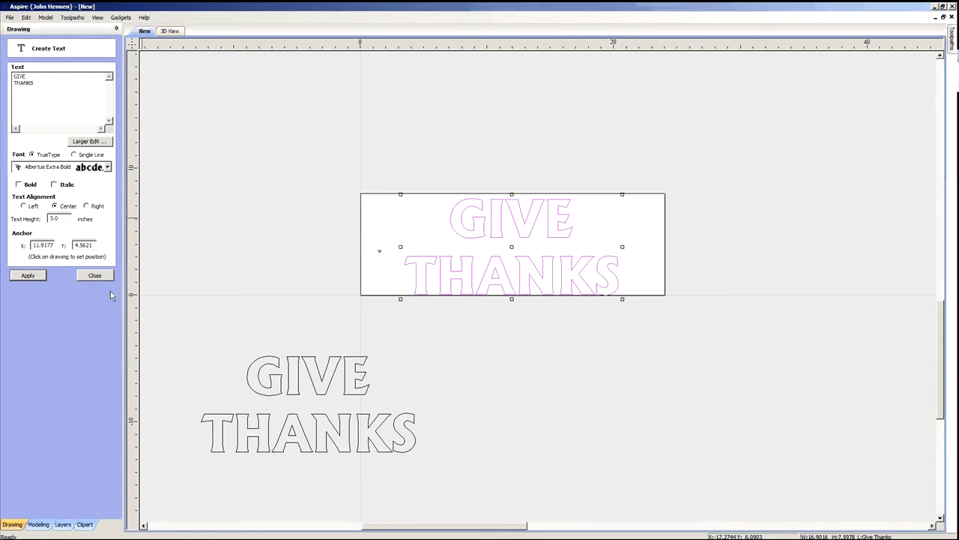
left_click(94, 276)
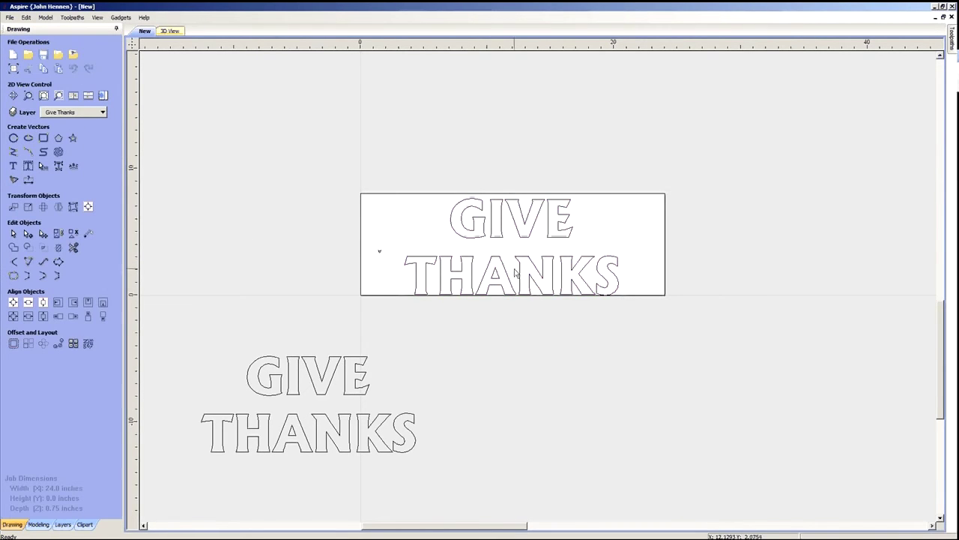
- Convert the GIVE THANKS text on the board to curves
scroll(378, 255, "up", 2)
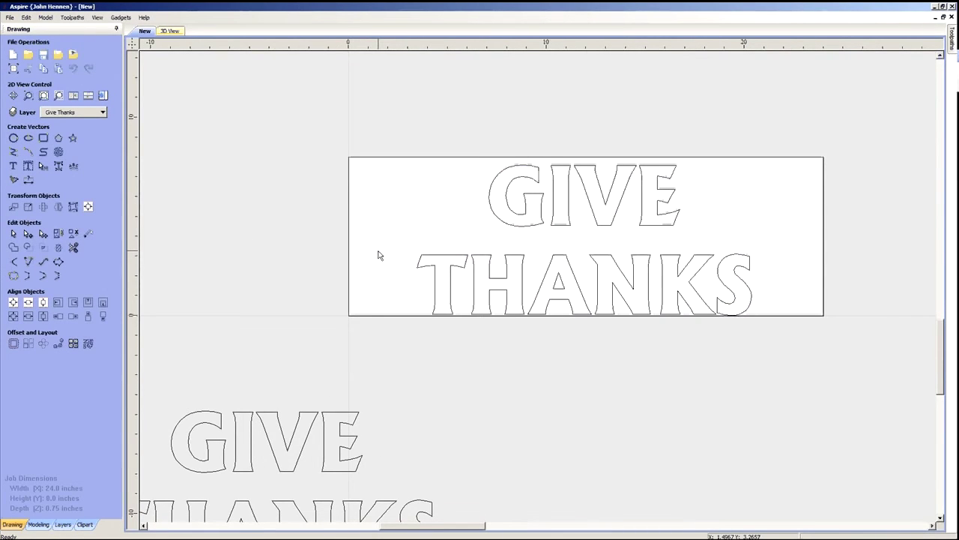
scroll(378, 282, "down", 1)
scroll(495, 247, "up", 1)
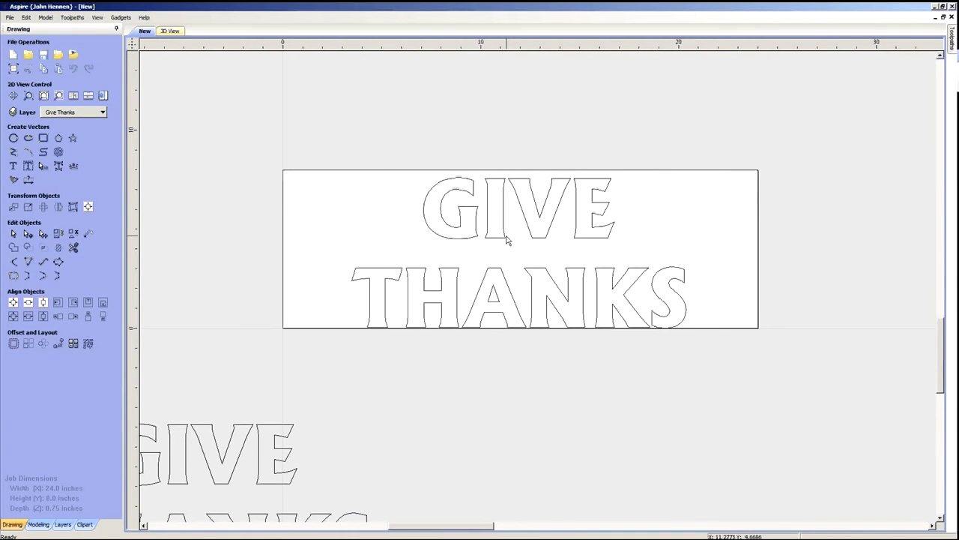
right_click(506, 239)
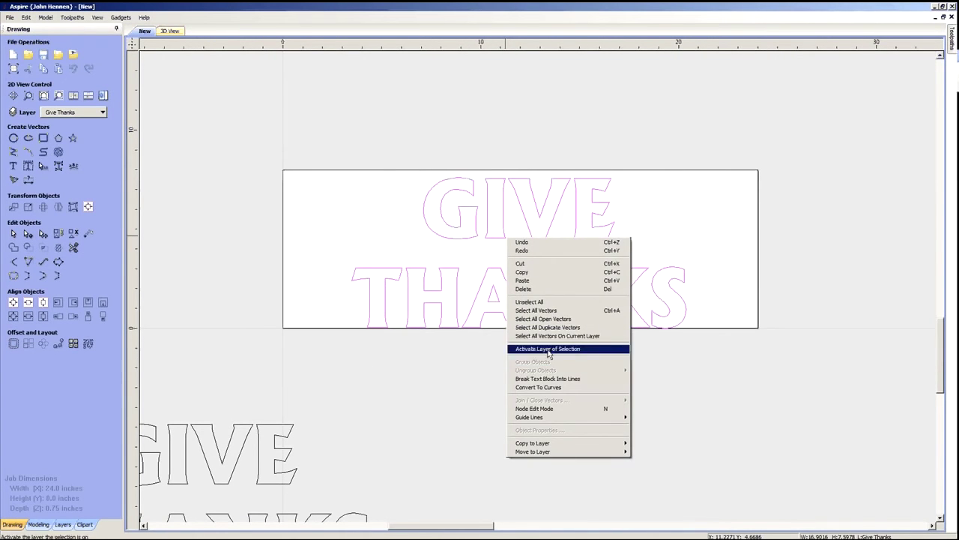
left_click(554, 388)
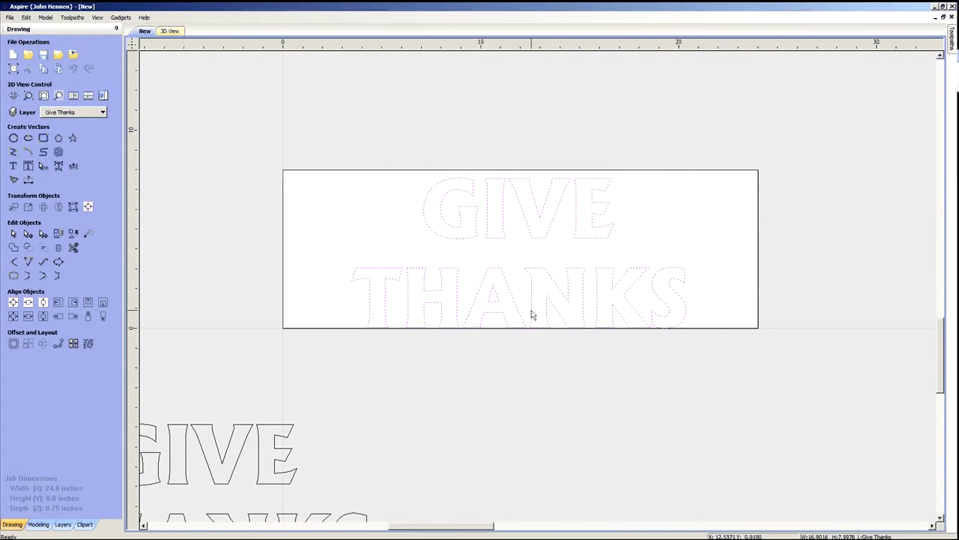
- Move the word GIVE straight down to tighten its spacing above THANKS
left_click_drag(403, 152, 644, 255)
left_click_drag(644, 256, 634, 276)
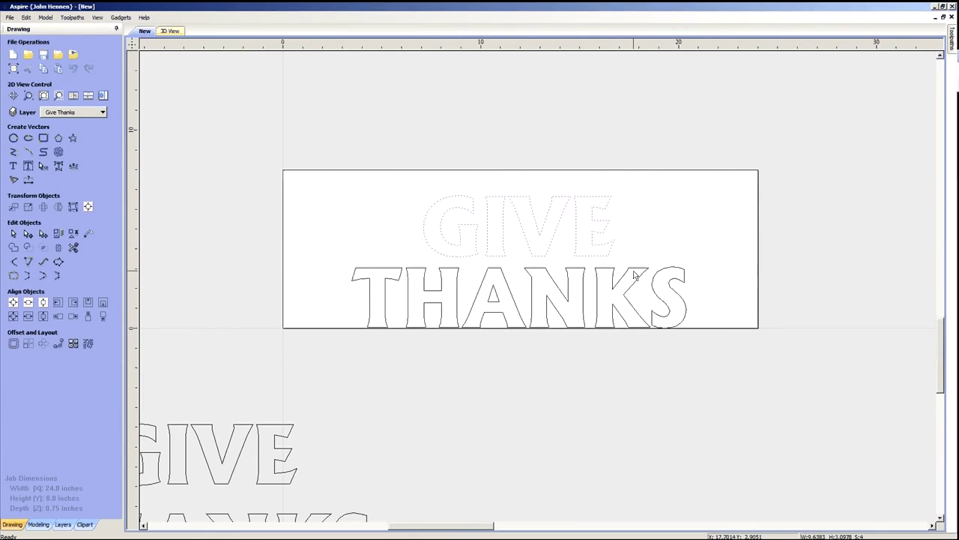
left_click(524, 364)
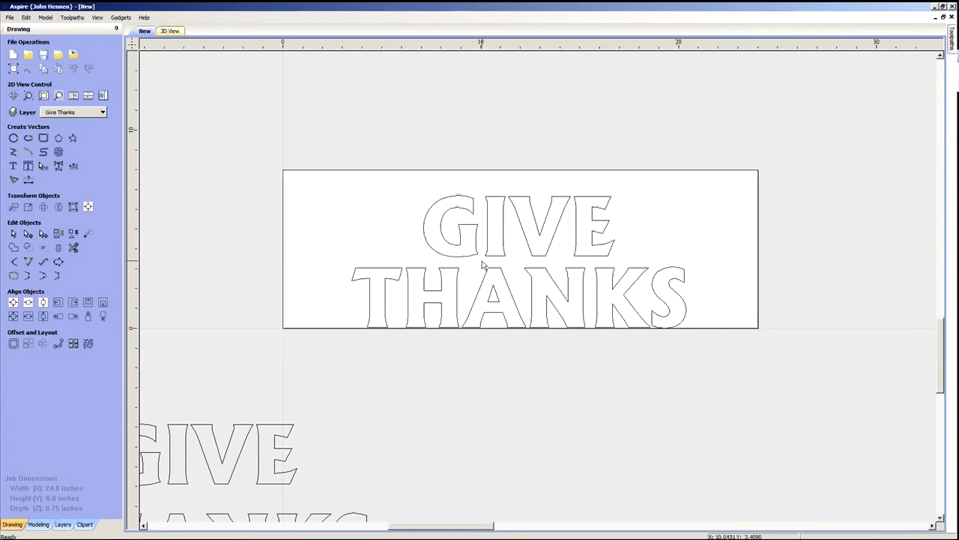
- Stretch the GIVE THANKS letters on the board to about 22.1 by 6.5 inches and center them in the material
left_click_drag(433, 239, 719, 356)
left_click_drag(690, 261, 809, 262)
left_click(13, 302)
left_click(747, 250)
left_click_drag(732, 247, 734, 248)
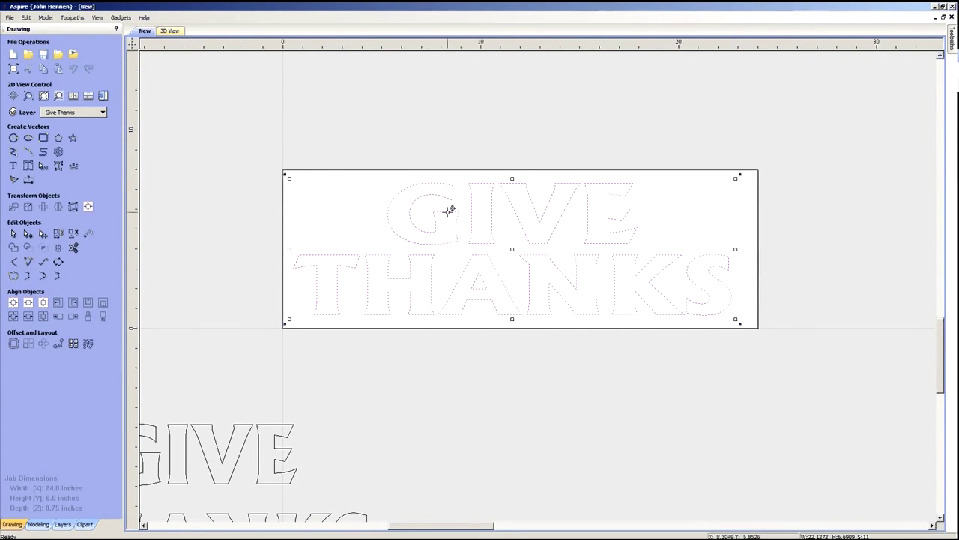
mouse_move(512, 178)
left_mouse_down()
mouse_move(517, 193)
mouse_move(512, 182)
left_mouse_up()
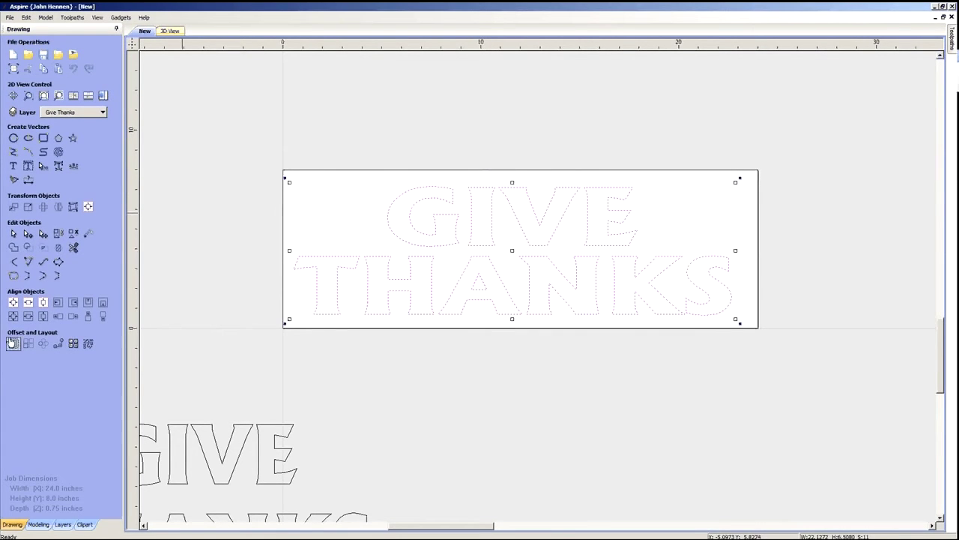
left_click(13, 302)
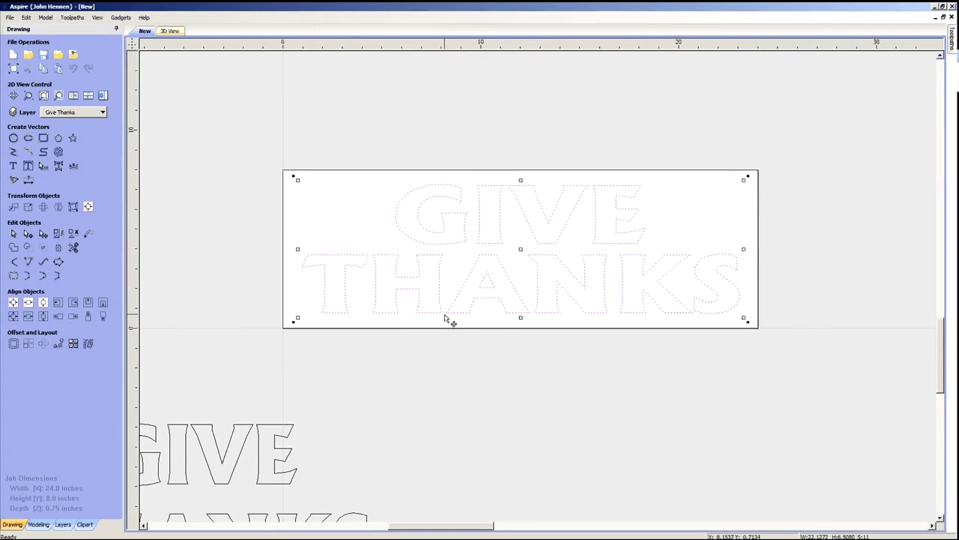
left_click(461, 369)
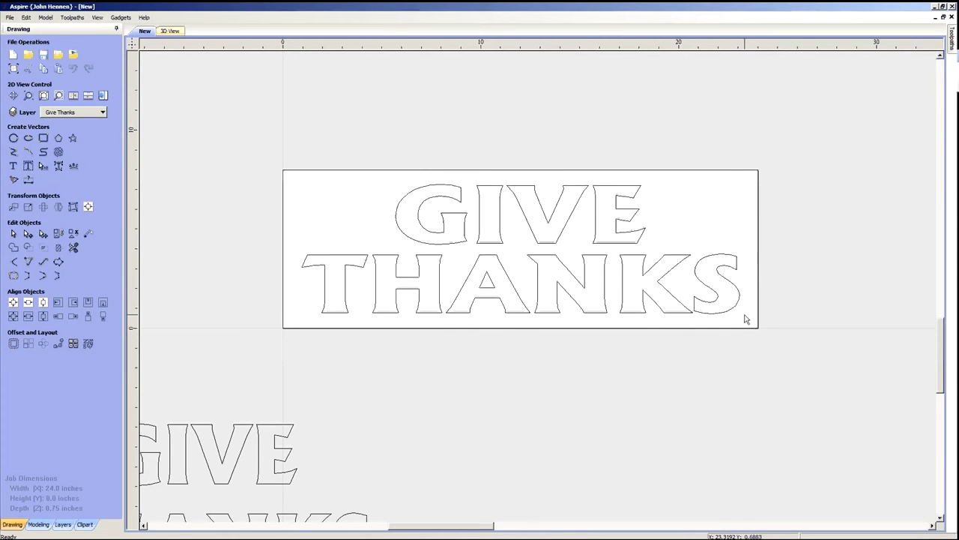
- Show the Family & Food layer over the GIVE THANKS letters and clear the vector selection
left_click_drag(745, 317, 345, 204)
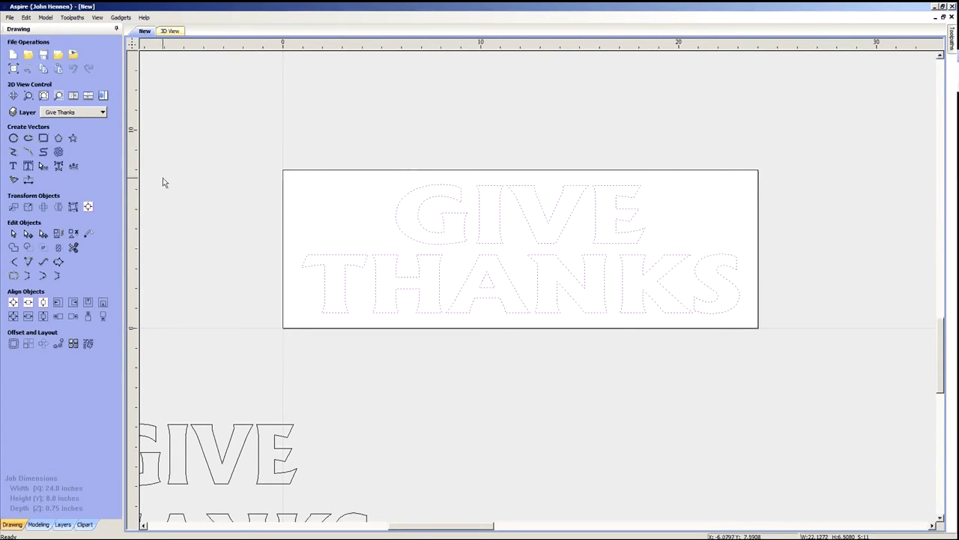
left_click(103, 113)
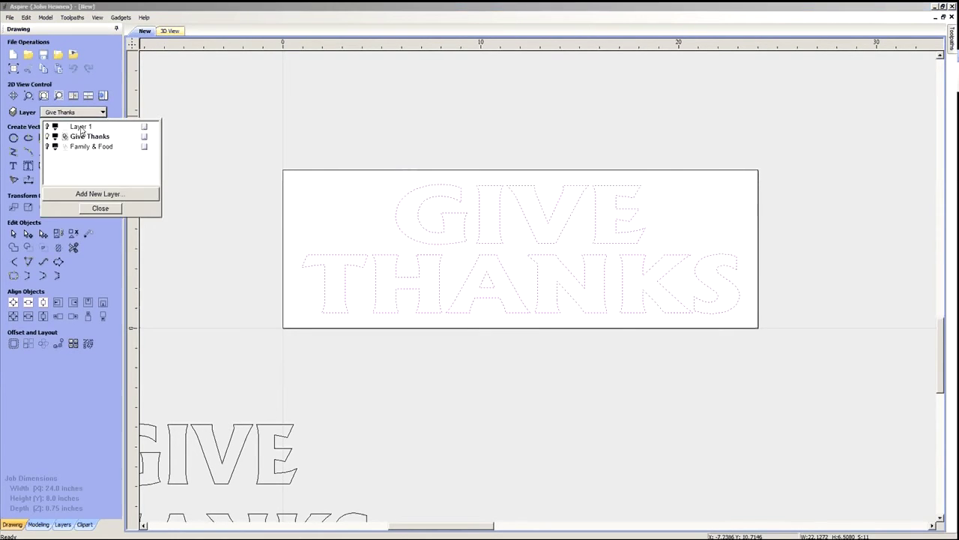
left_click(49, 147)
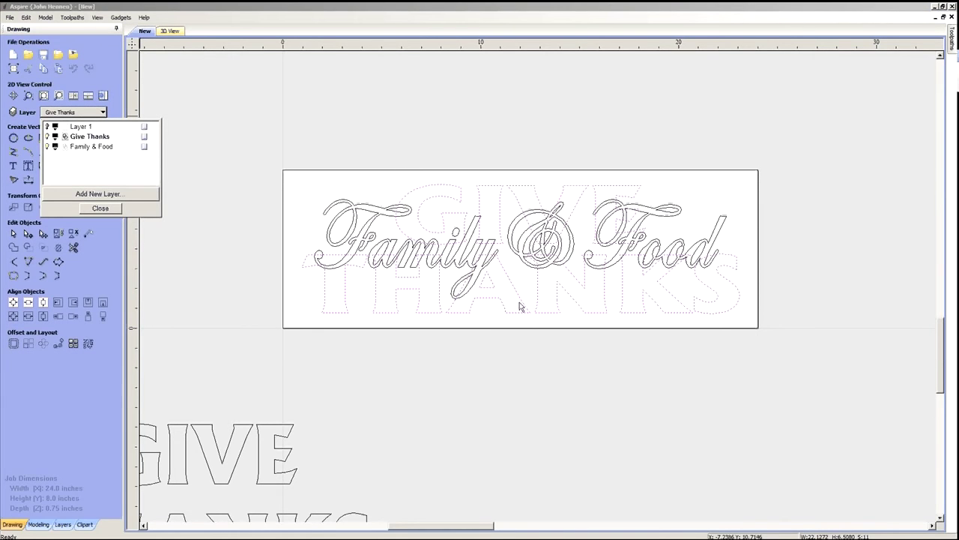
left_click(517, 350)
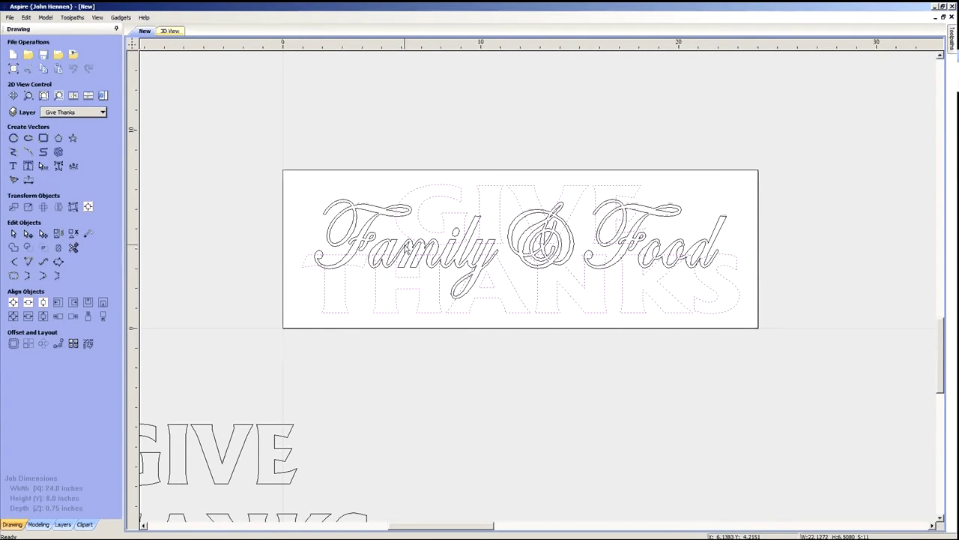
left_click(404, 249)
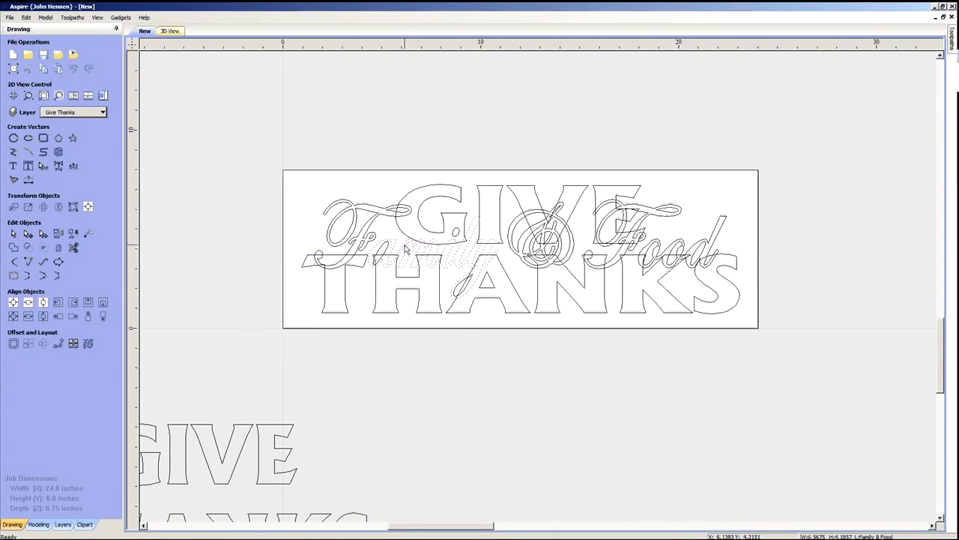
left_click(412, 336)
- Hide the Give Thanks layer to isolate the Family & Food script on the board
left_click(103, 113)
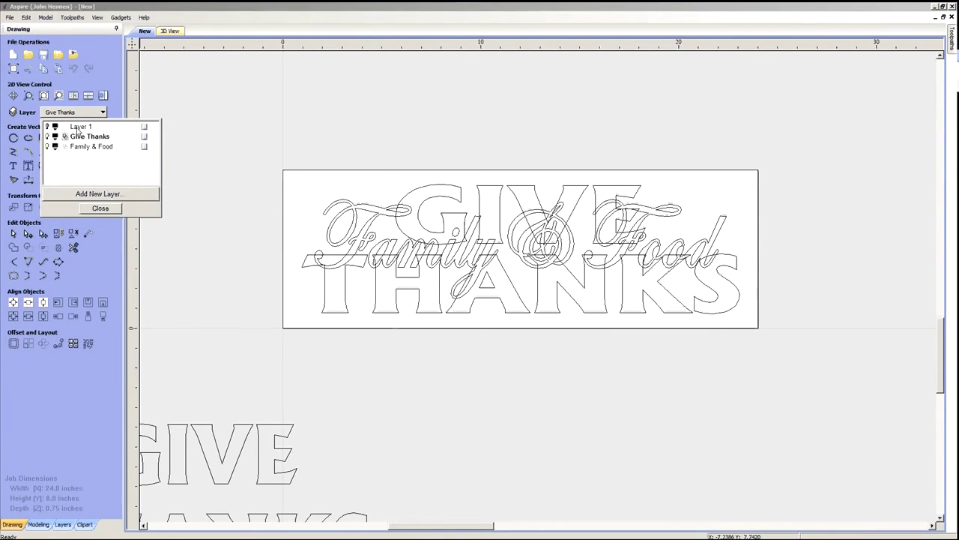
left_click(48, 137)
left_click(100, 207)
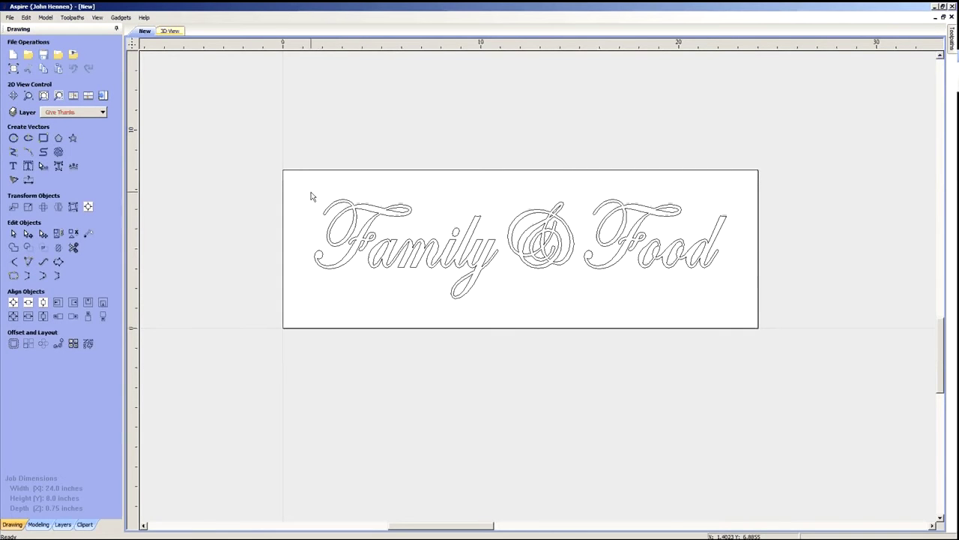
- Scale the Family & Food script to about 23.4 by 5.6 inches and center it in the material
left_click_drag(422, 241, 752, 314)
left_click(557, 259)
left_click(13, 302)
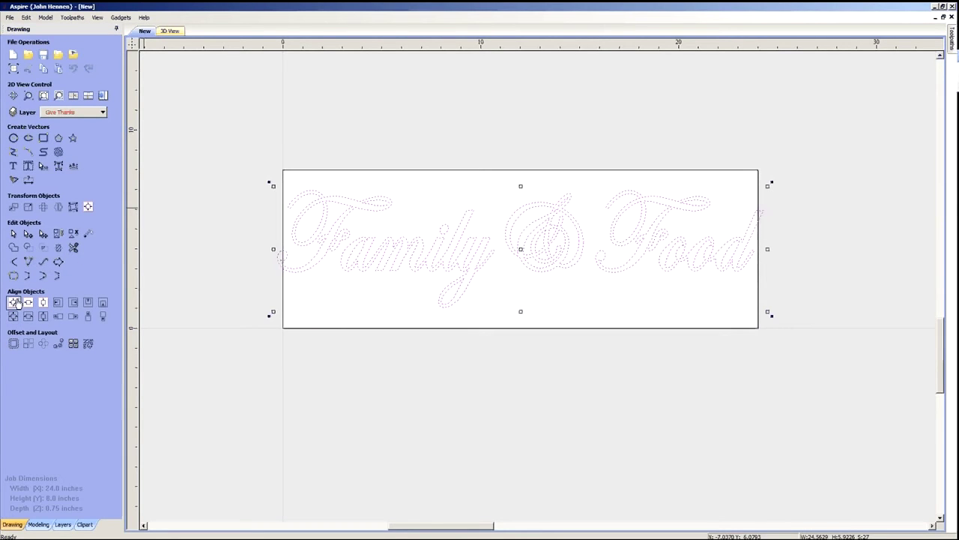
left_click(766, 309)
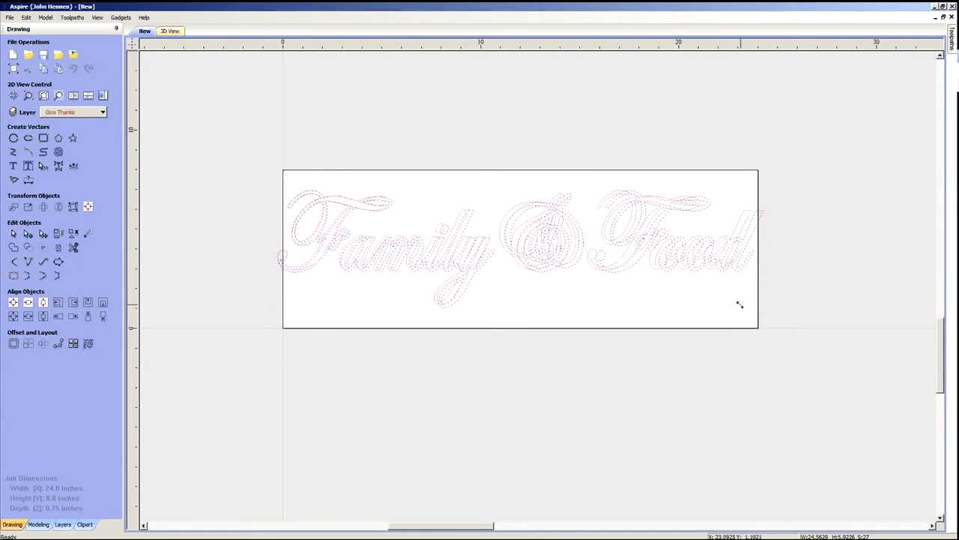
key("ctrl+a")
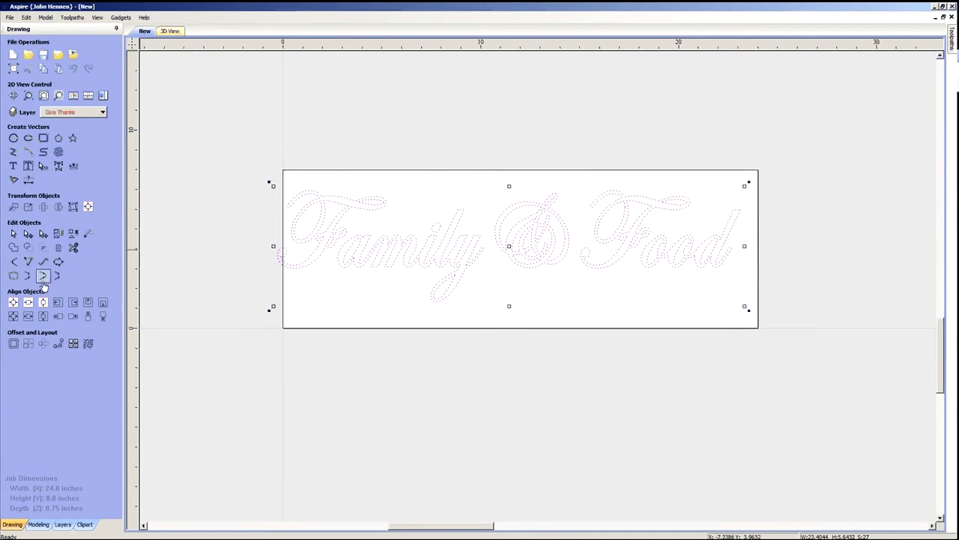
left_click(13, 302)
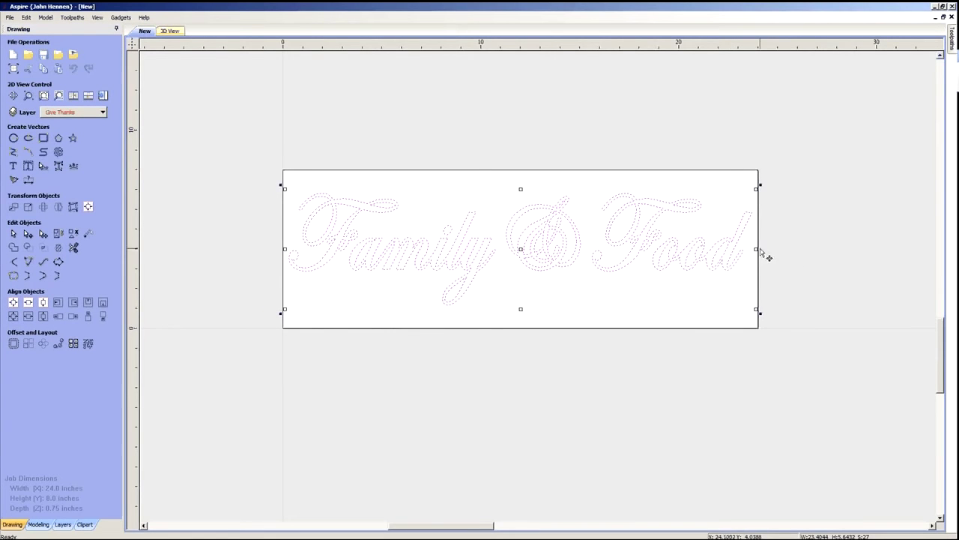
- Resize the Family & Food script to about 21.9 by 5.6 inches and center it in the material
left_click_drag(758, 307, 738, 304)
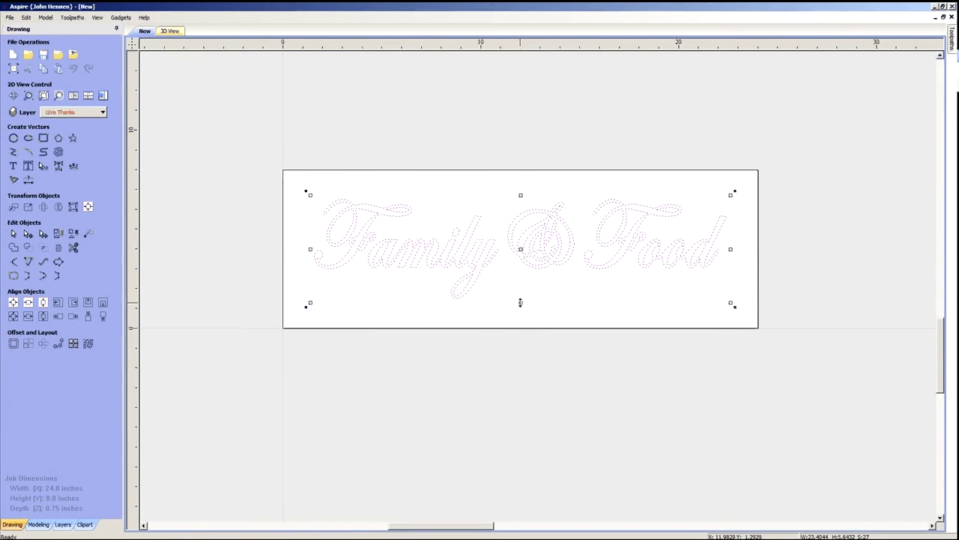
left_click(738, 247)
left_click_drag(738, 248, 742, 251)
left_click(13, 302)
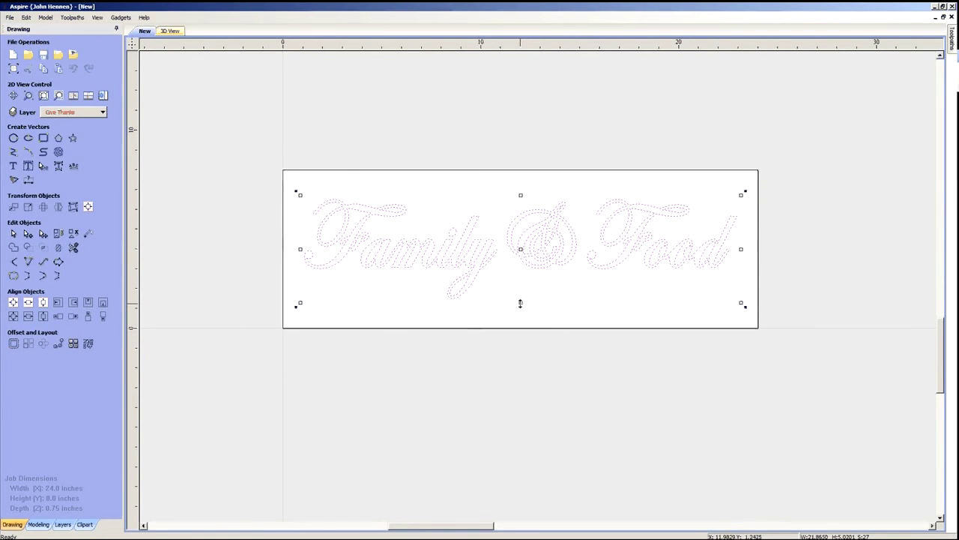
left_click_drag(520, 302, 521, 315)
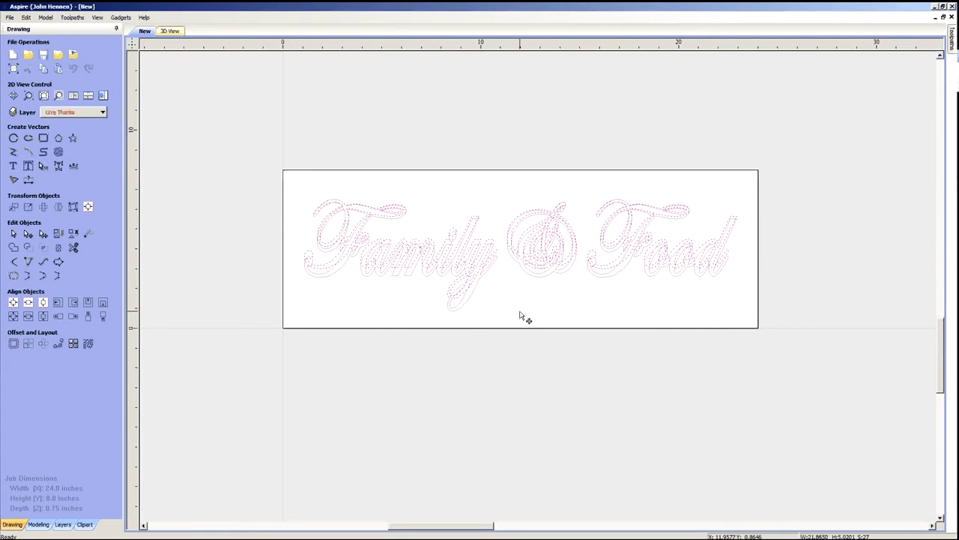
left_click(12, 302)
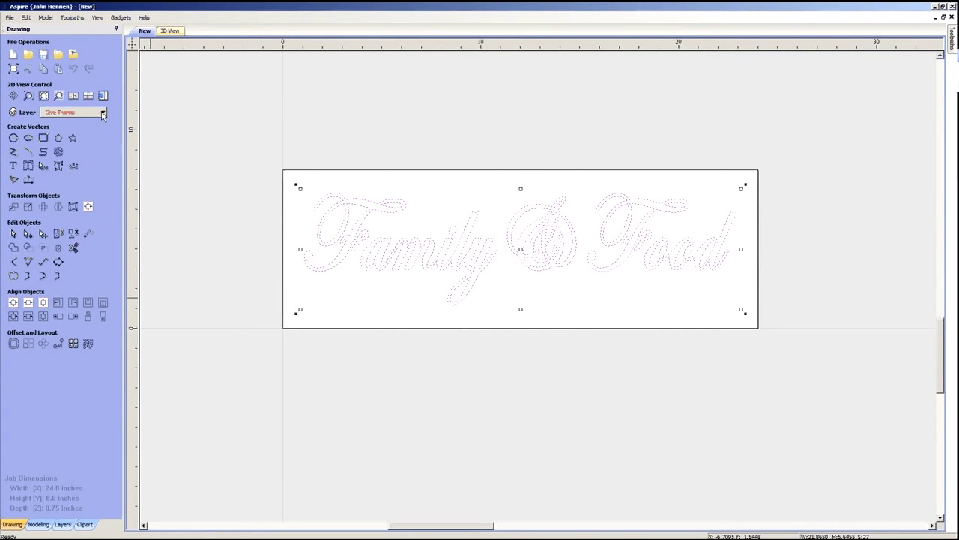
- Show the Give Thanks layer again and examine how the script overlaps the block letters
left_click(101, 113)
left_click(47, 137)
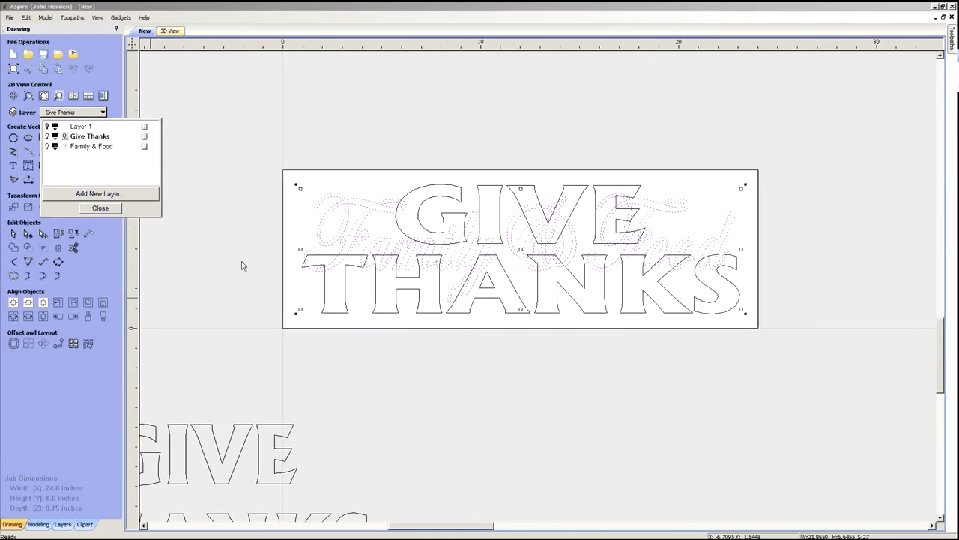
left_click(514, 358)
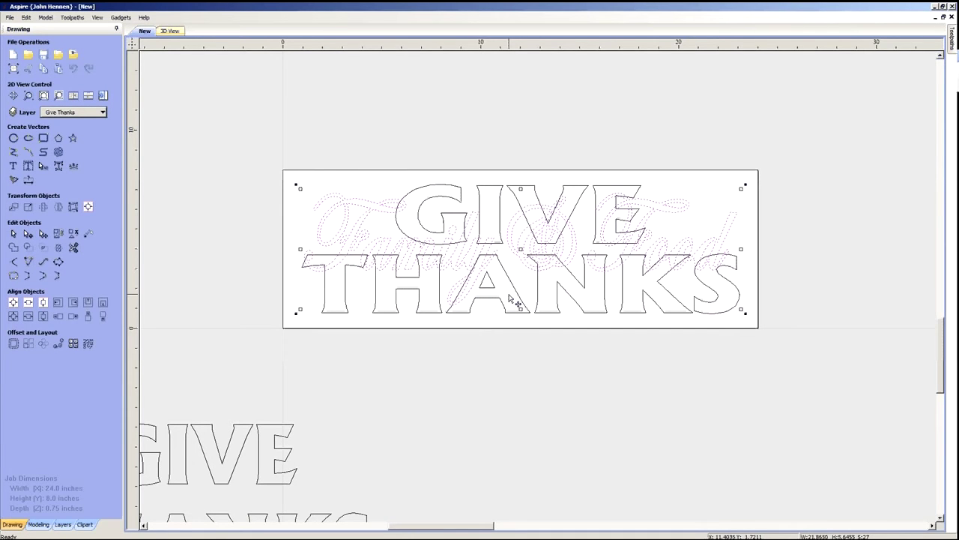
left_click(520, 353)
scroll(522, 245, "up", 1)
scroll(523, 247, "up", 1)
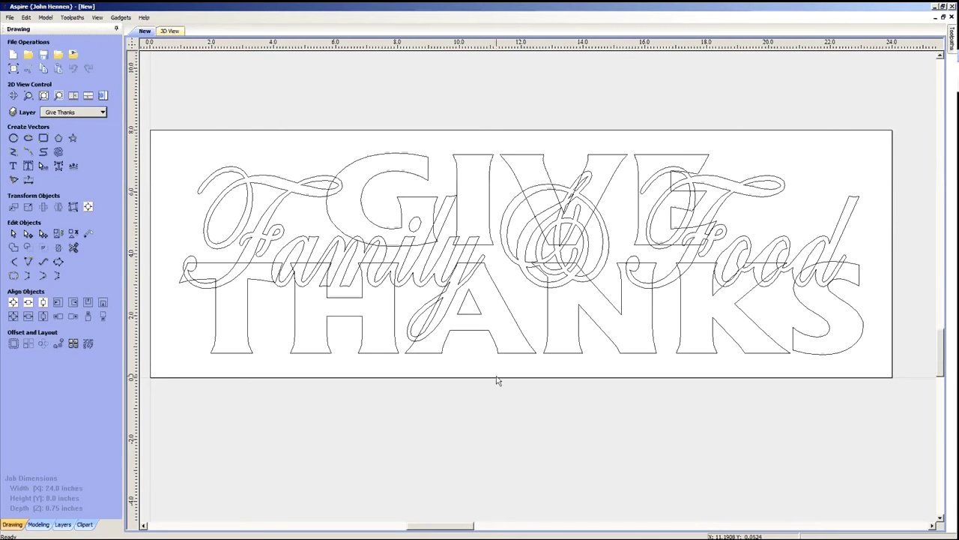
scroll(512, 355, "down", 2)
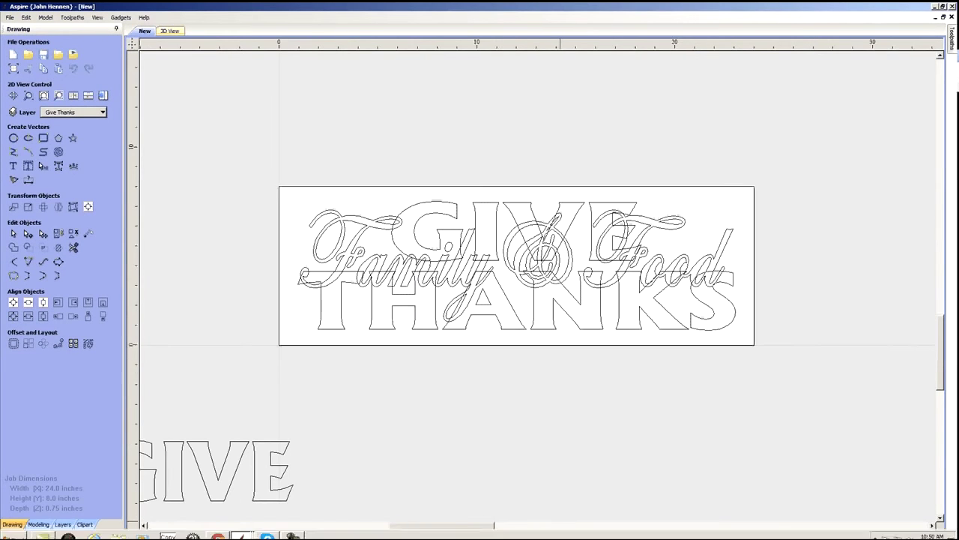
scroll(513, 278, "up", 1)
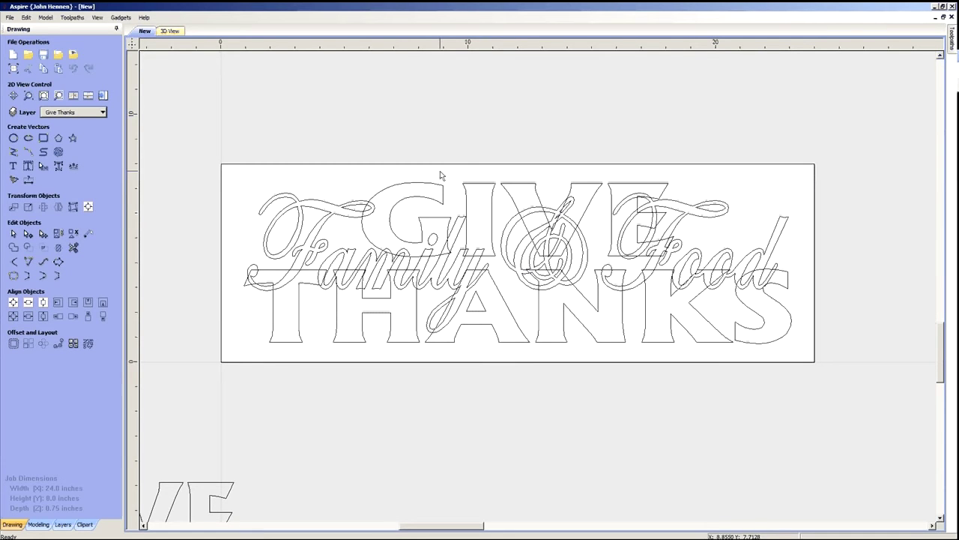
scroll(494, 274, "down", 1)
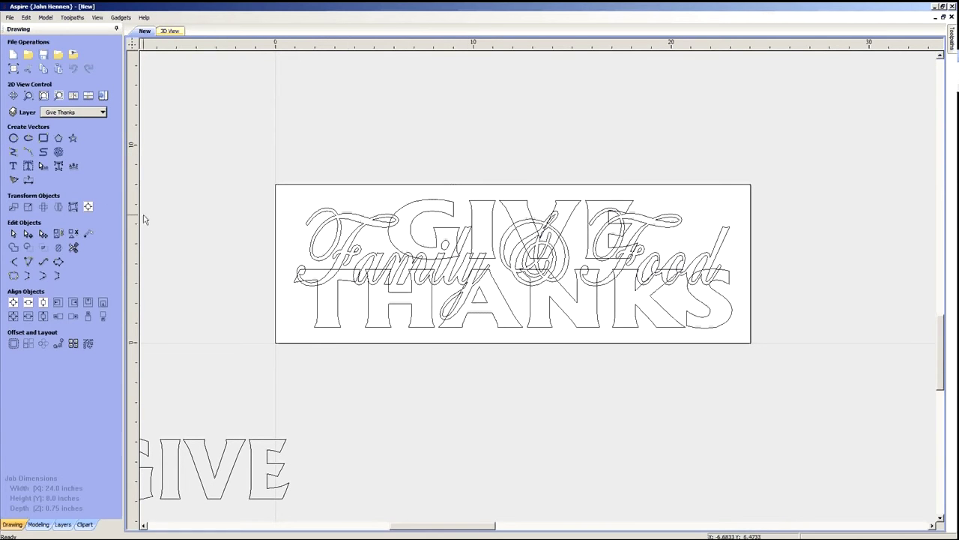
- Hide the Give Thanks layer and group all the Family & Food script vectors
left_click(88, 112)
left_click(47, 136)
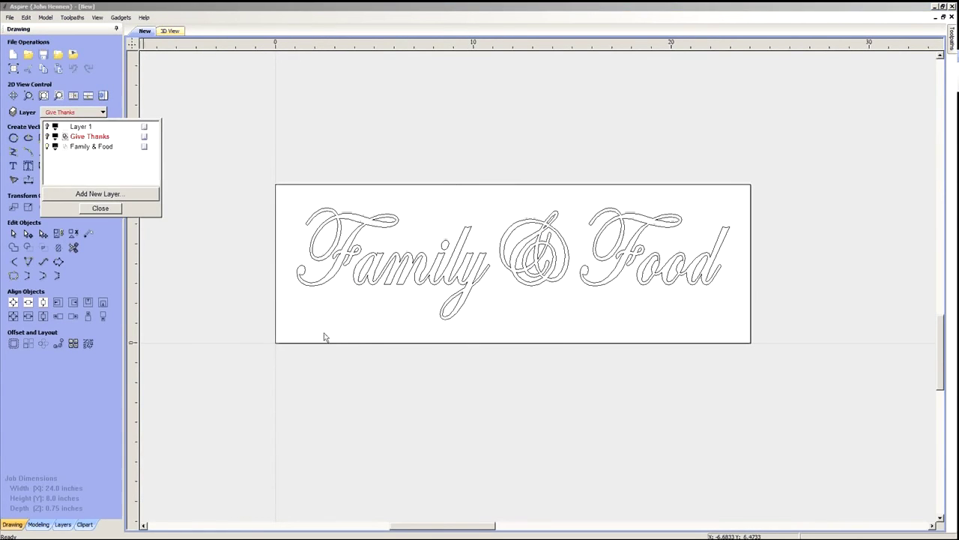
left_click_drag(294, 174, 754, 334)
left_click(58, 234)
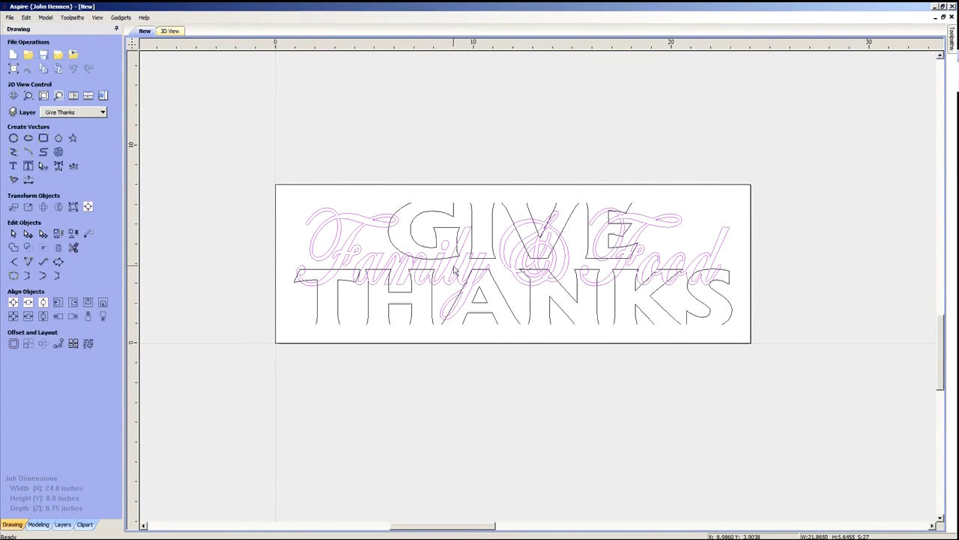
- Turn the Give Thanks and Family & Food layers off and on again to check which vectors each one holds
left_click(102, 113)
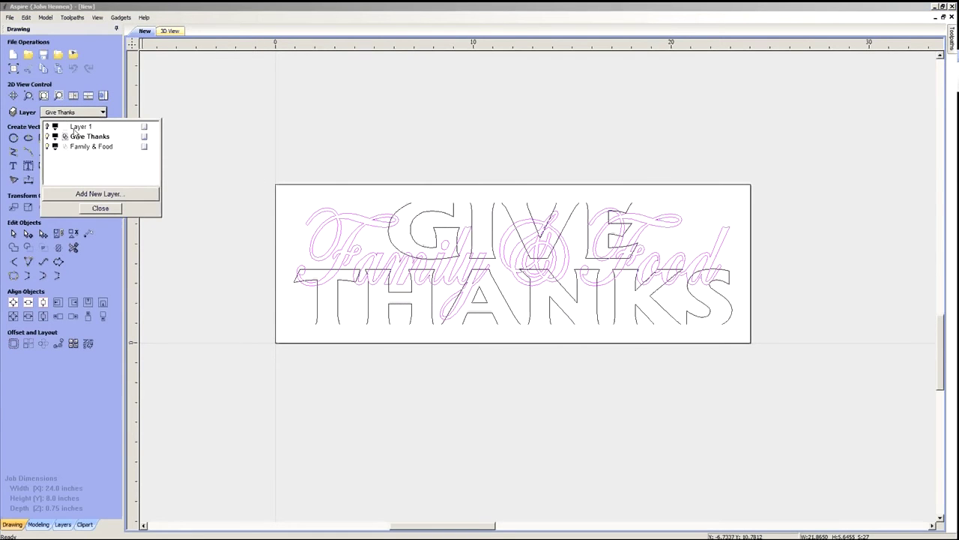
left_click(46, 137)
left_click(47, 147)
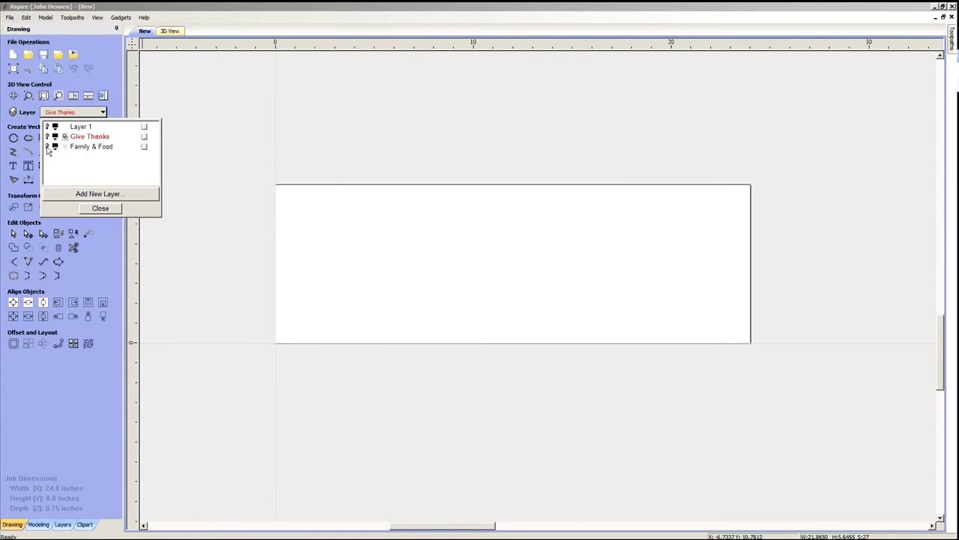
left_click(233, 153)
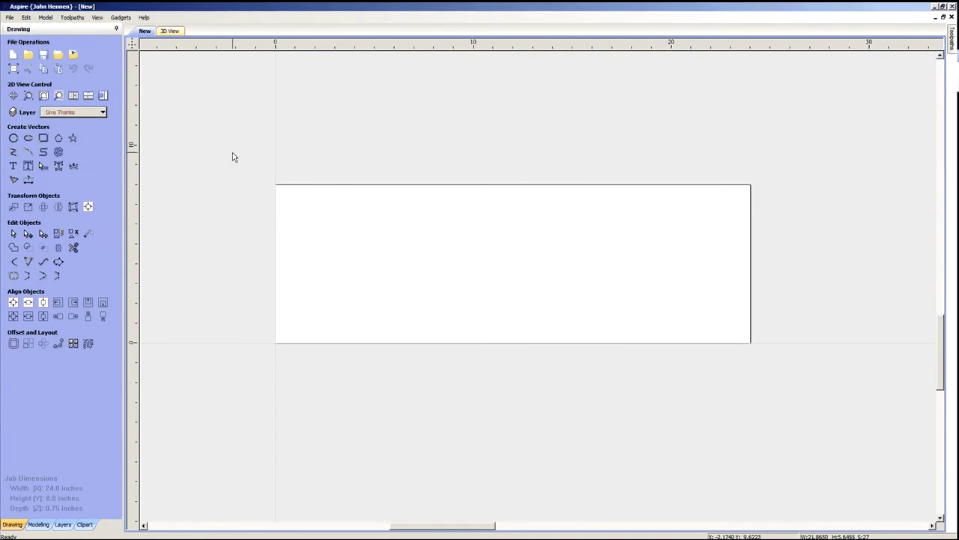
left_click(102, 113)
left_click(48, 136)
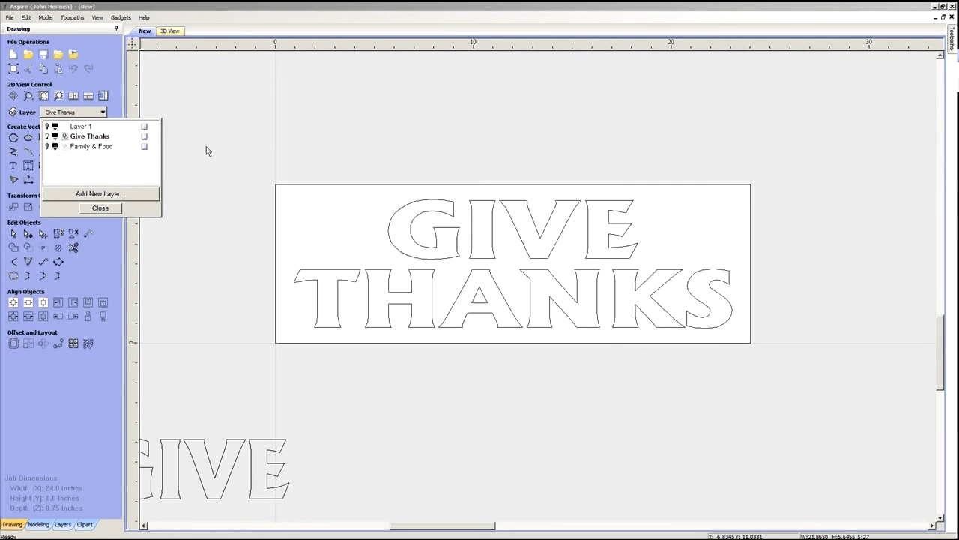
left_click(47, 147)
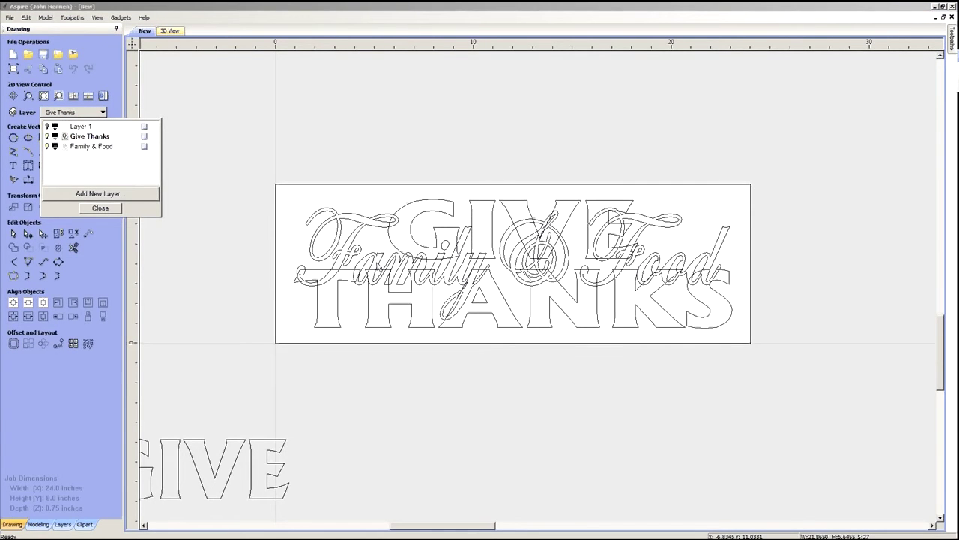
- Make Family & Food the active layer and hide the Give Thanks layer
left_click(93, 147)
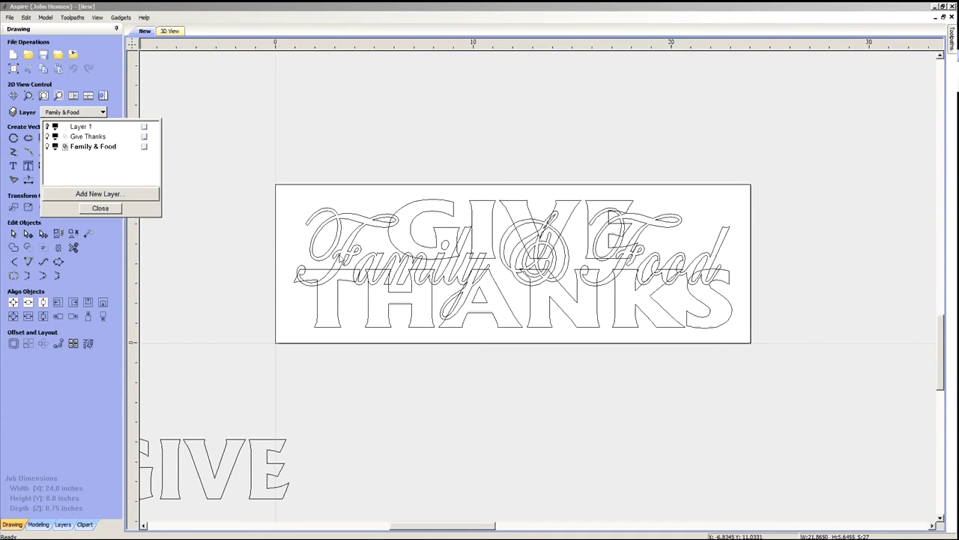
left_click(48, 138)
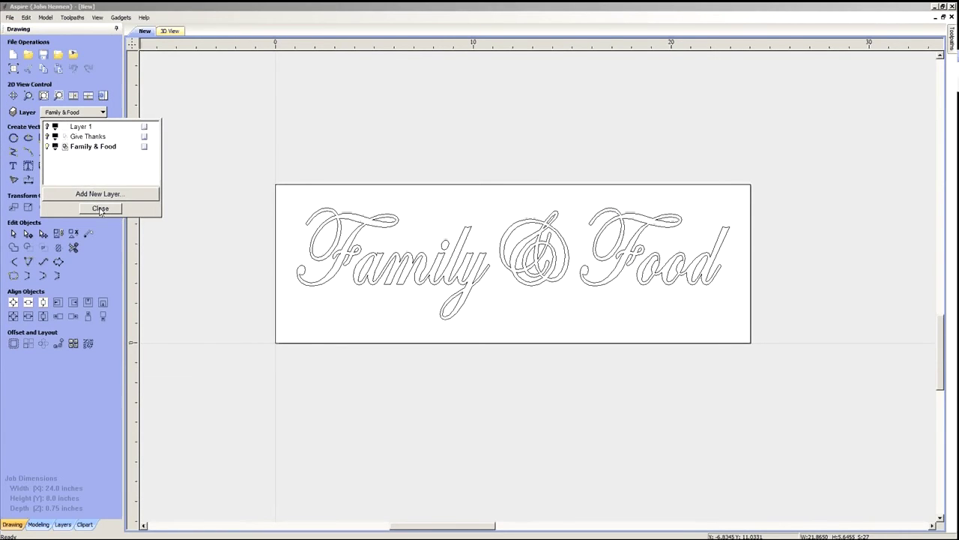
left_click(100, 208)
- Group the whole Family & Food script and copy it to the Give Thanks layer
left_click_drag(252, 198, 814, 331)
left_click(59, 235)
right_click(360, 254)
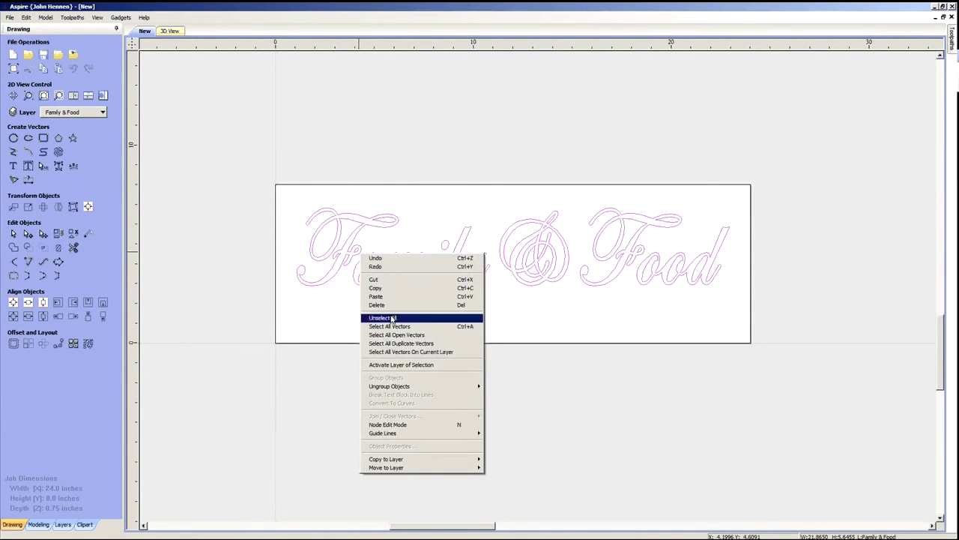
mouse_move(431, 458)
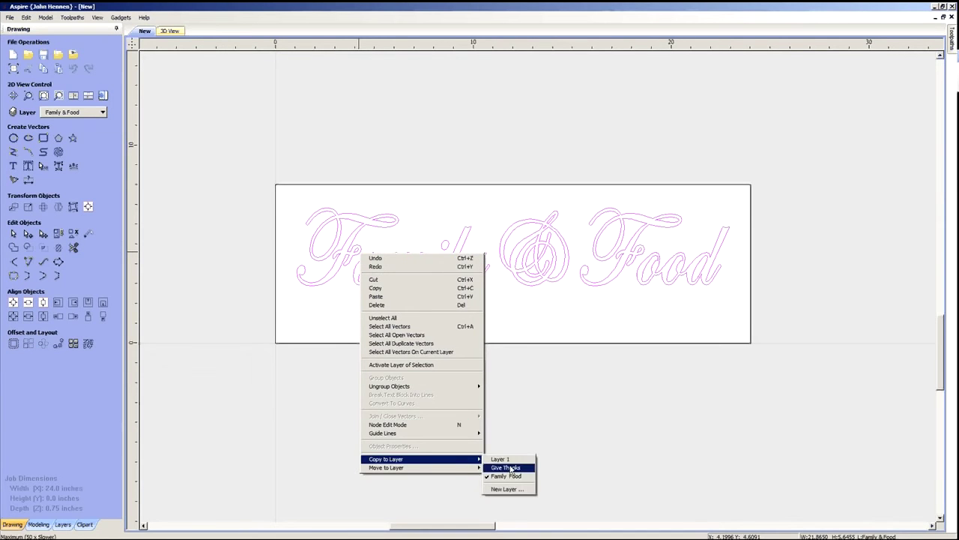
left_click(510, 468)
- Show the Give Thanks layer as the active layer and hide the Family & Food layer
left_click(104, 112)
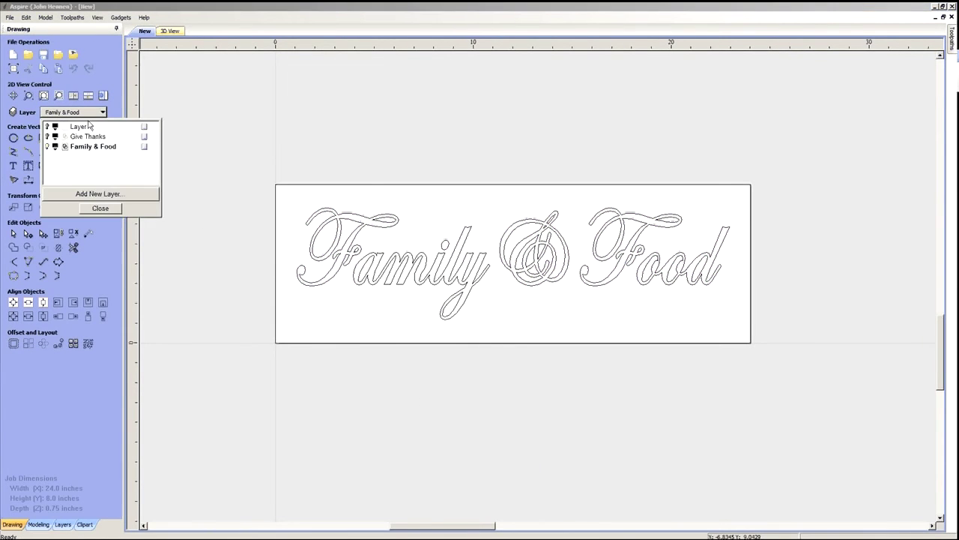
left_click(46, 137)
left_click(78, 139)
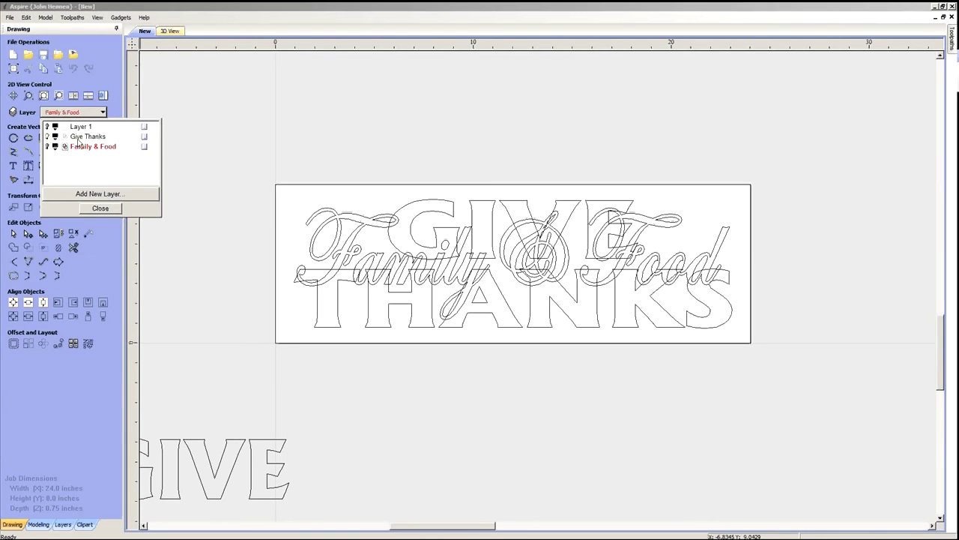
left_click(100, 209)
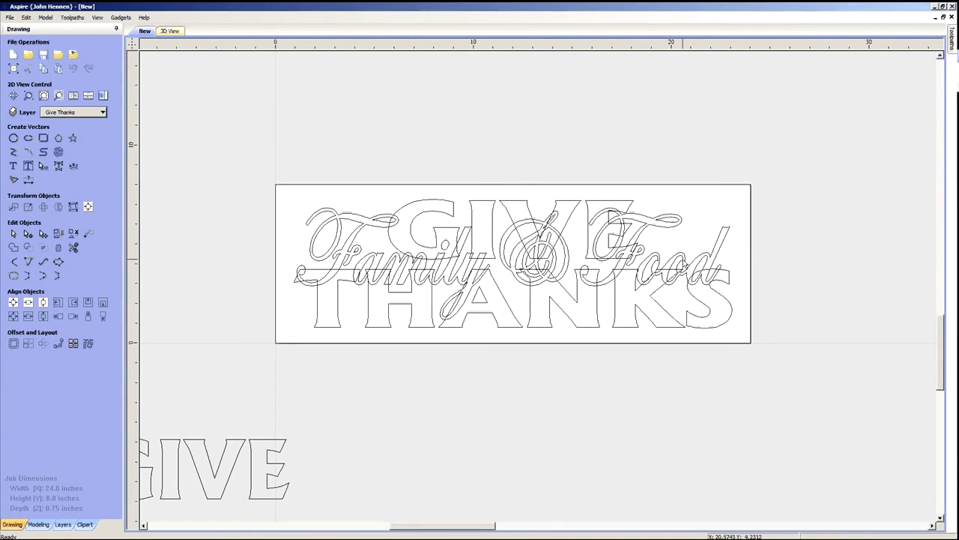
- Offset all the GIVE THANKS block letters inwards by 0.1443 inches, deleting the originals, and group the new outlines
left_click(444, 217)
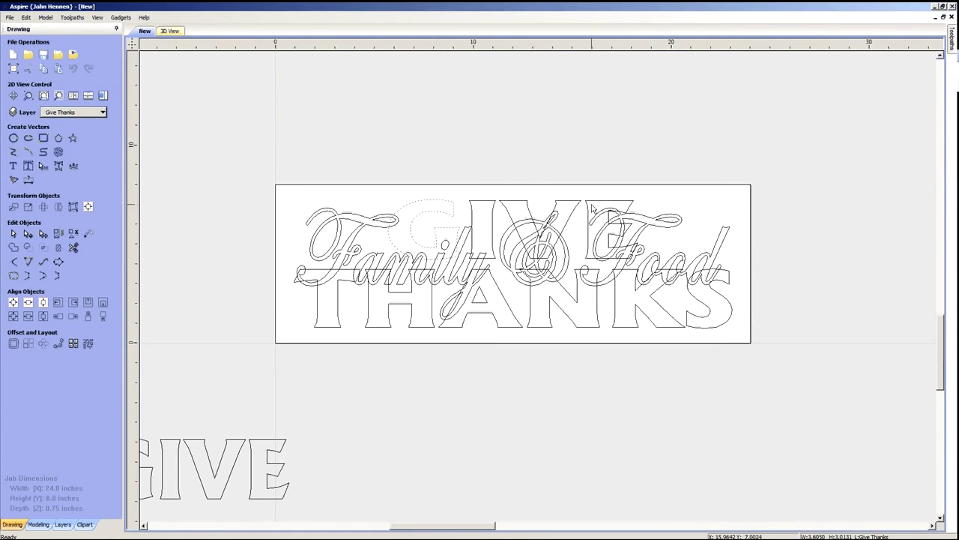
left_click_drag(454, 193, 554, 281, "shift")
left_click_drag(688, 332, 334, 323, "shift")
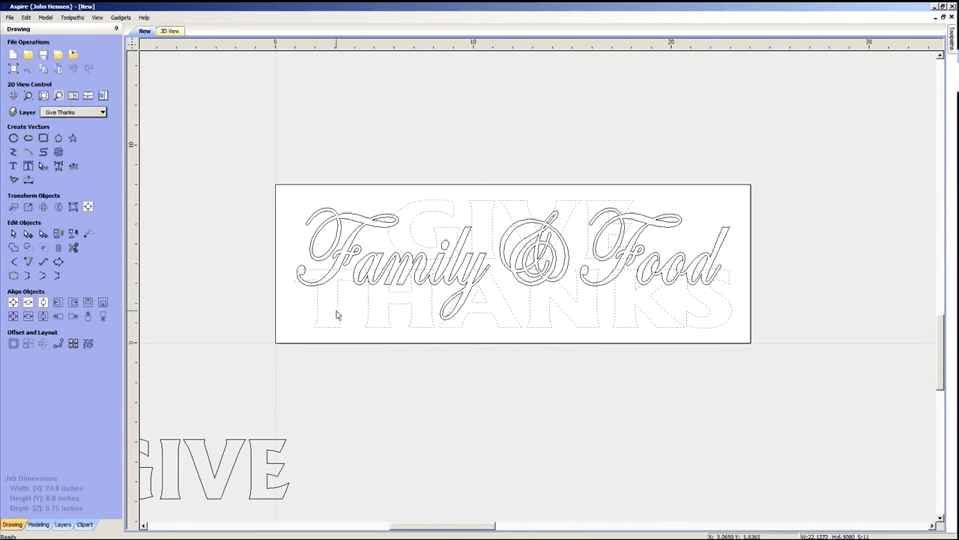
left_click(14, 344)
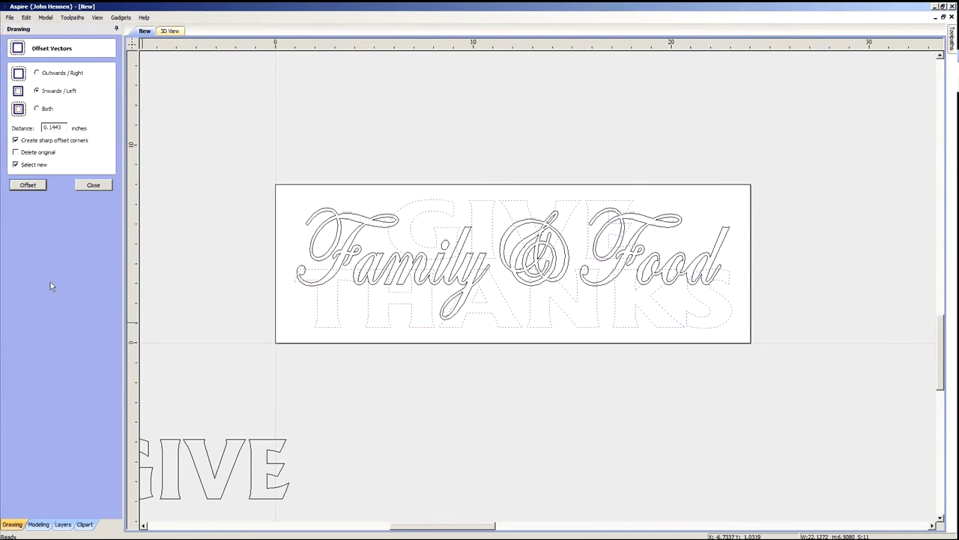
left_click(30, 185)
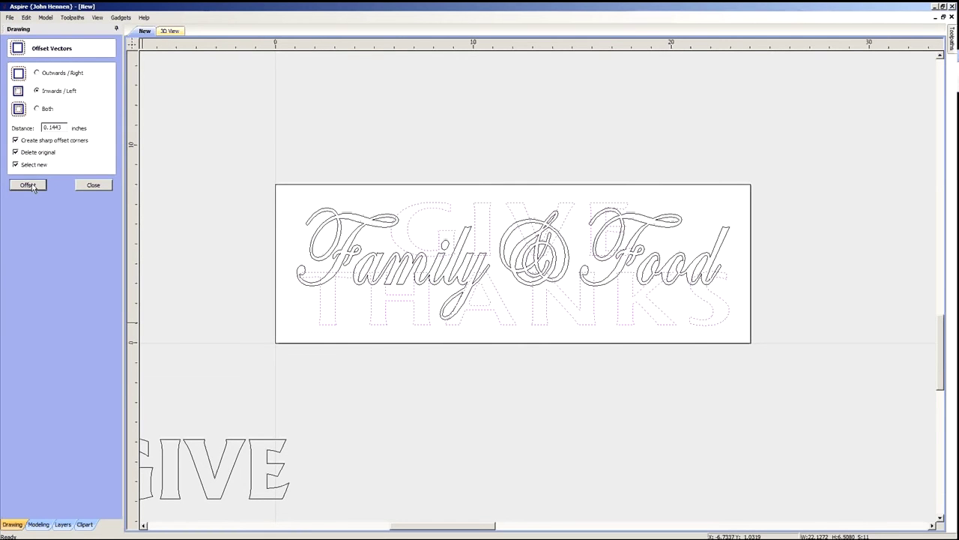
left_click(92, 185)
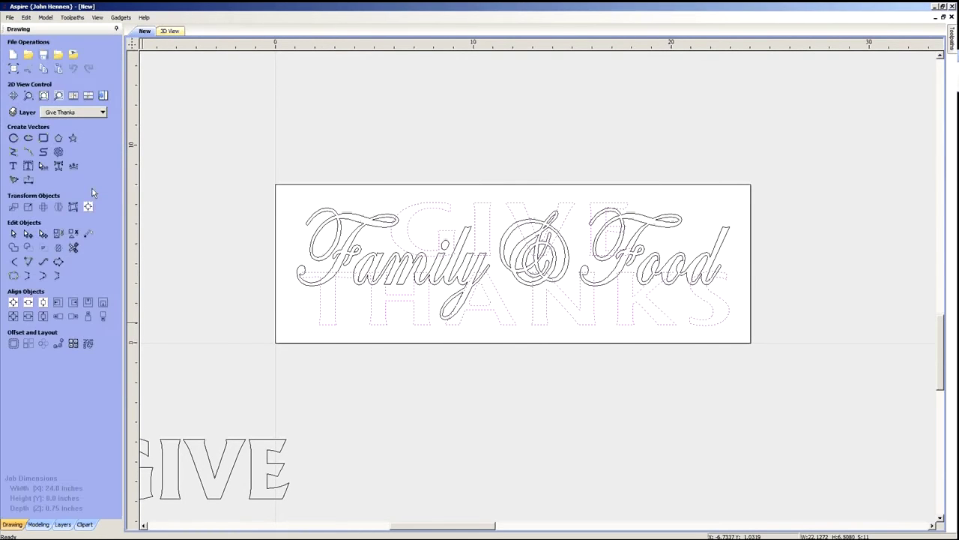
left_click(63, 246)
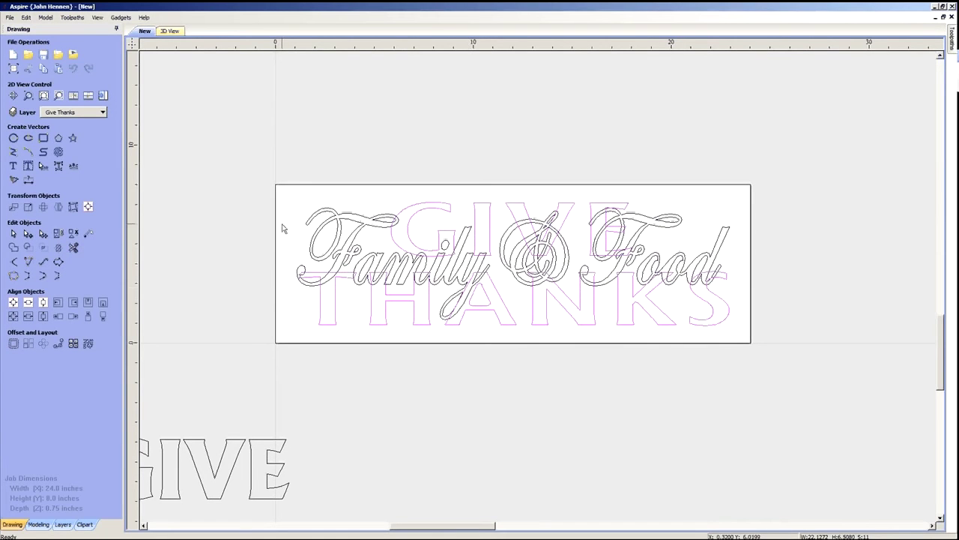
- Try grouping the Family & Food script together with the block lettering, and ungroup the combined object
left_click(342, 229)
left_click_drag(294, 193, 743, 343)
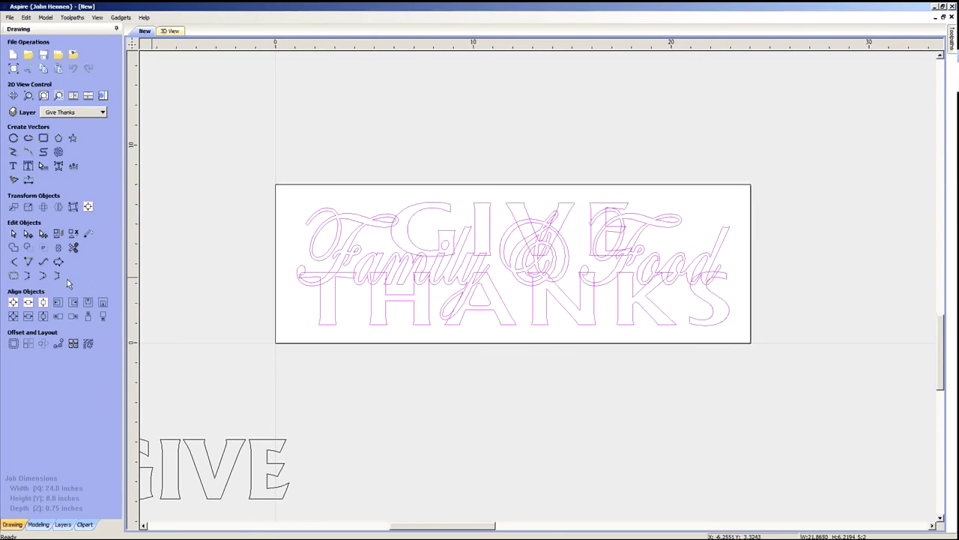
left_click(59, 235)
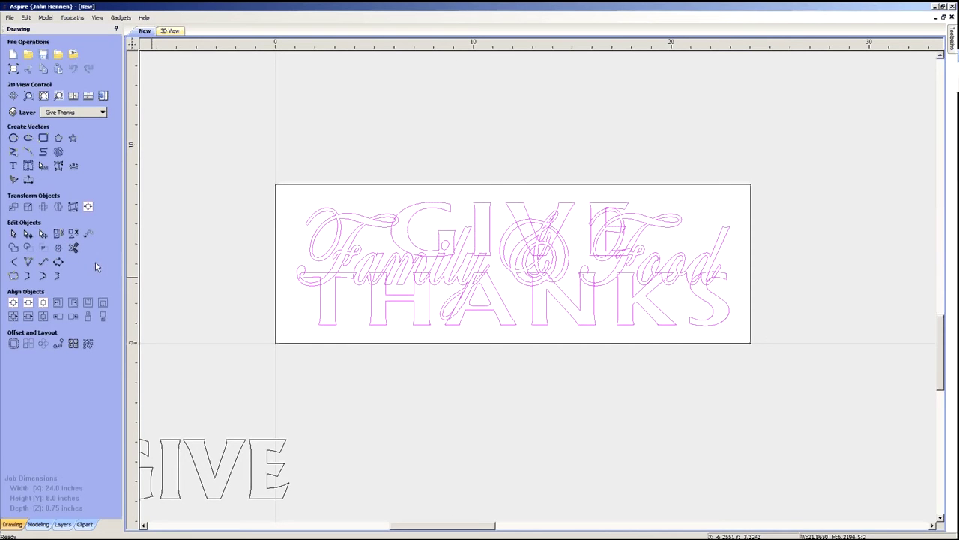
left_click(239, 290)
scroll(433, 300, "down", 2)
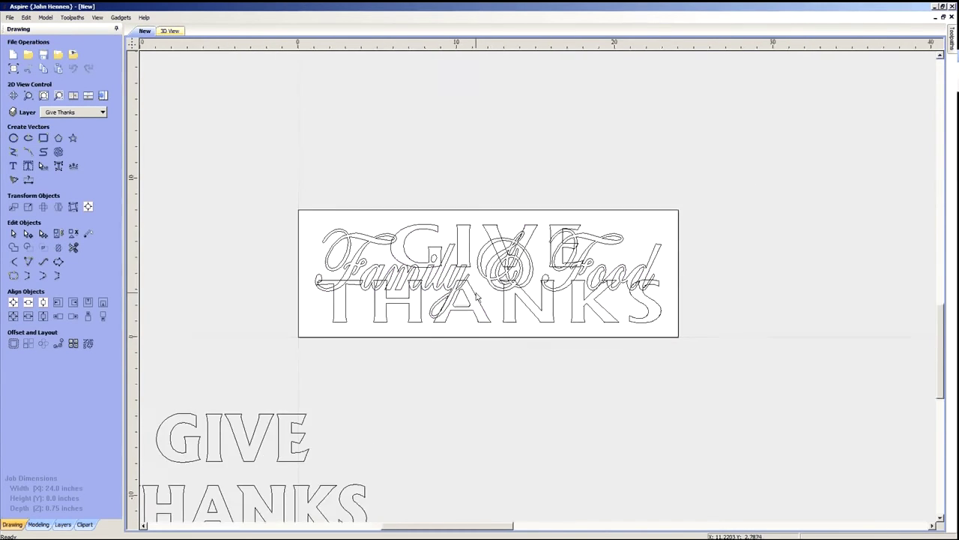
scroll(472, 288, "up", 2)
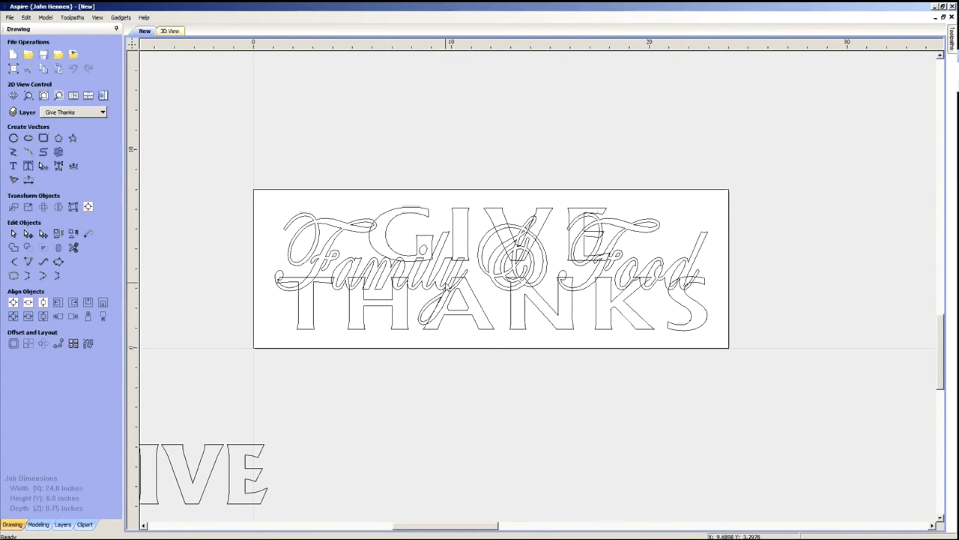
left_click(369, 266)
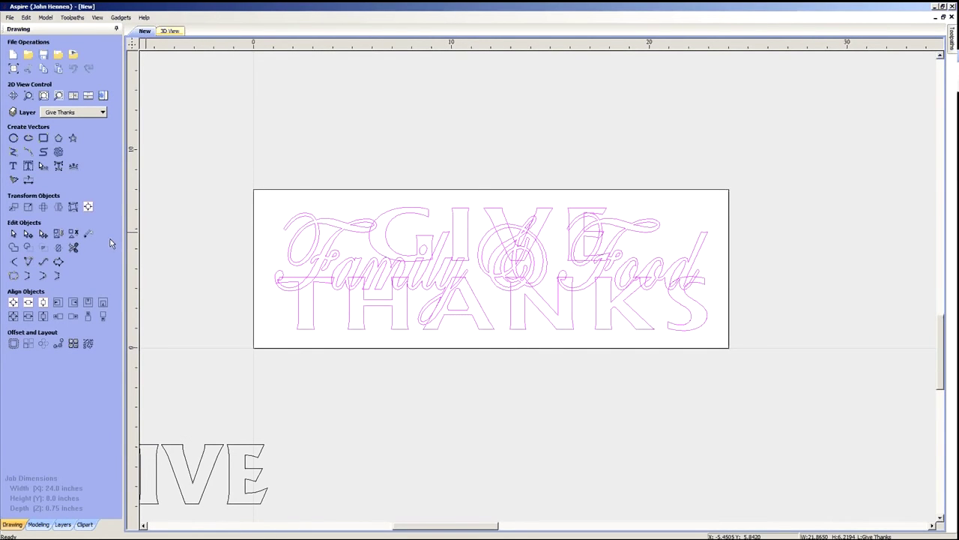
key("u")
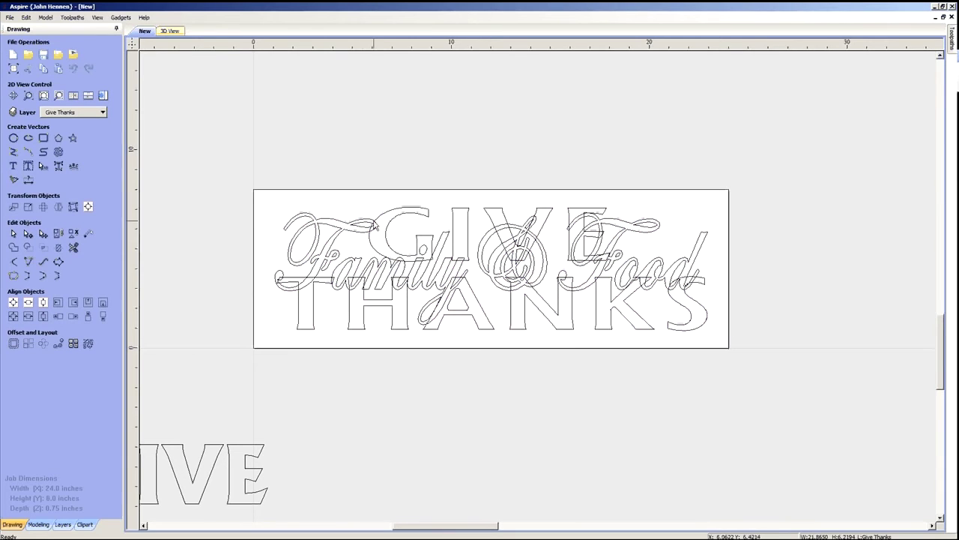
- Weld the Family & Food script and the offset GIVE THANKS lettering into one combined outline
left_click(385, 215)
left_click(367, 224)
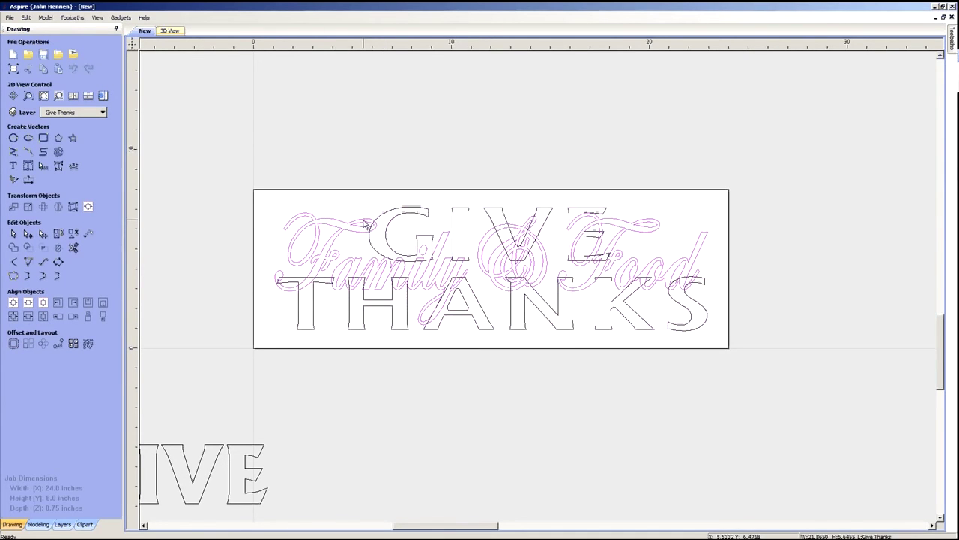
left_click(389, 215, "shift")
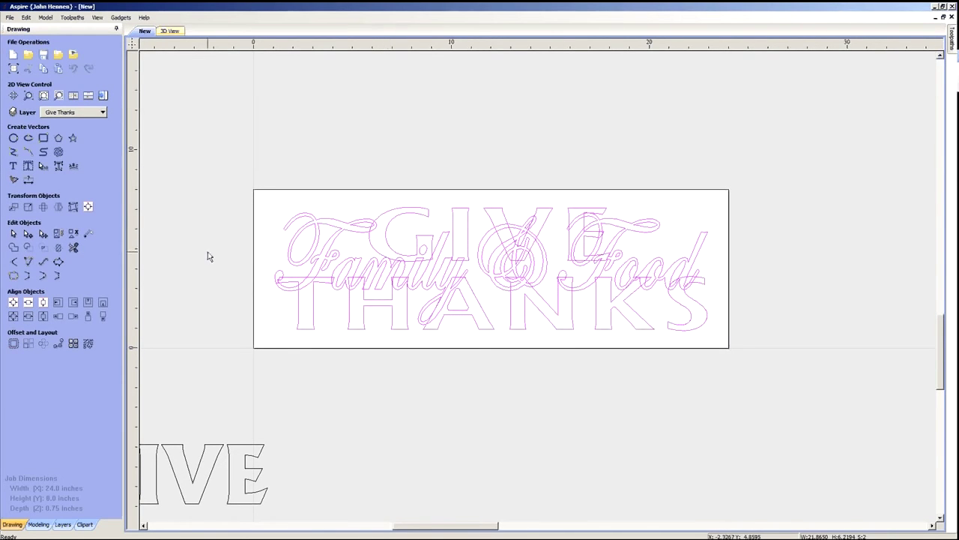
left_click(13, 248)
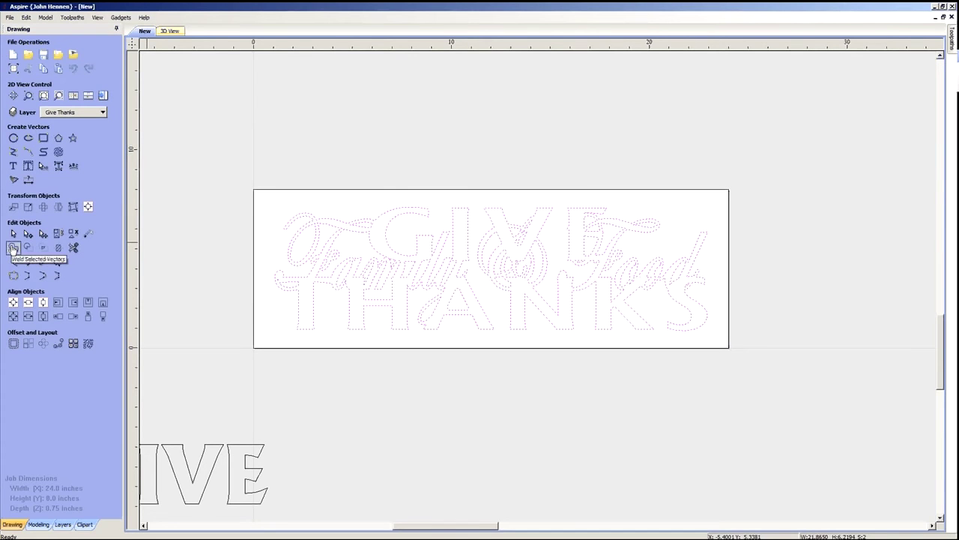
left_click(437, 178)
scroll(437, 225, "down", 1)
scroll(469, 280, "up", 1)
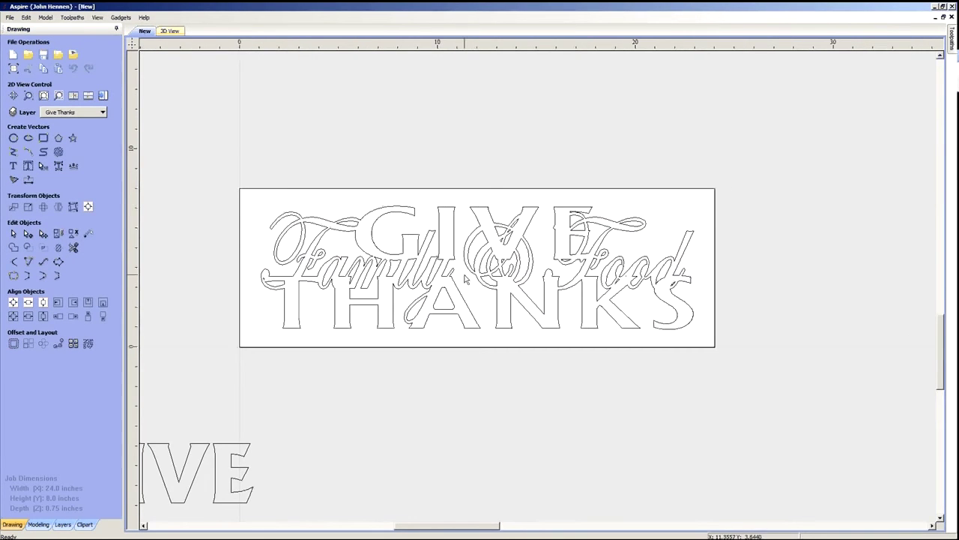
- Recalculate the Family & Food V-carve toolpath from the script and border, with the Family & Food layer shown and the Give Thanks layer hidden
left_click(103, 95)
double_click(875, 225)
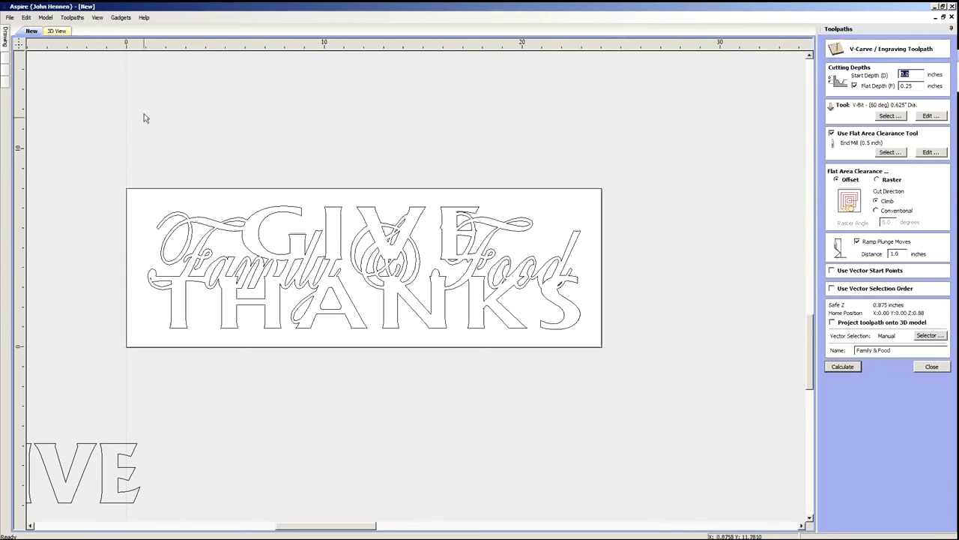
mouse_move(10, 49)
left_click(97, 113)
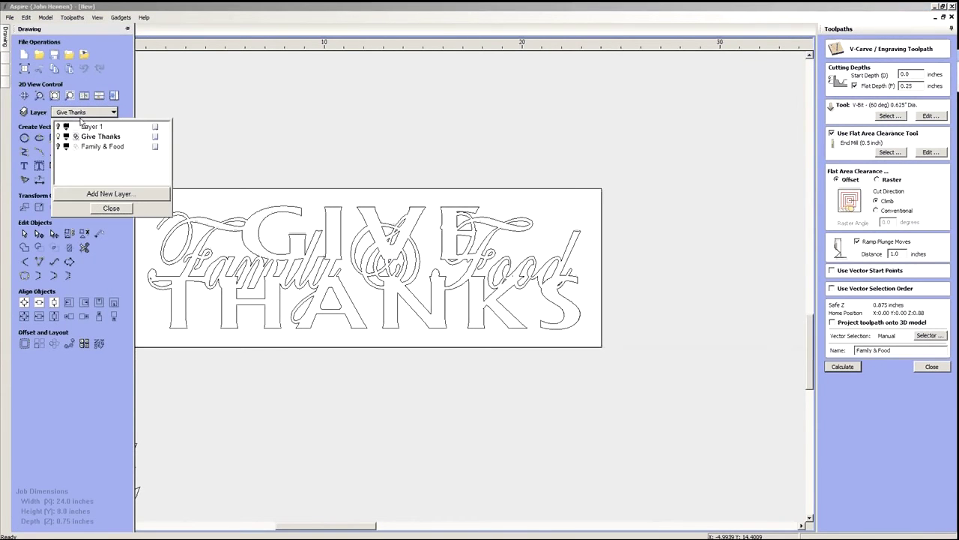
left_click(59, 137)
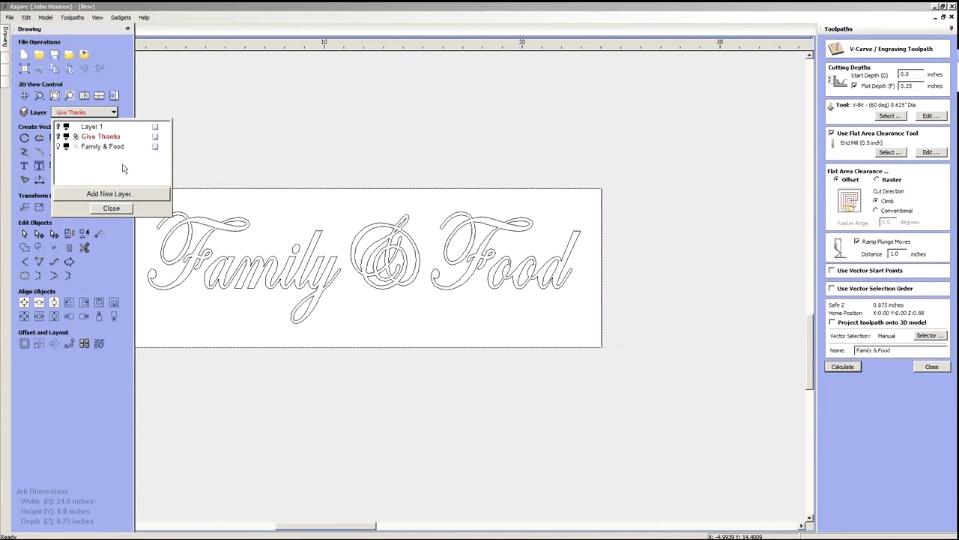
left_click(676, 287)
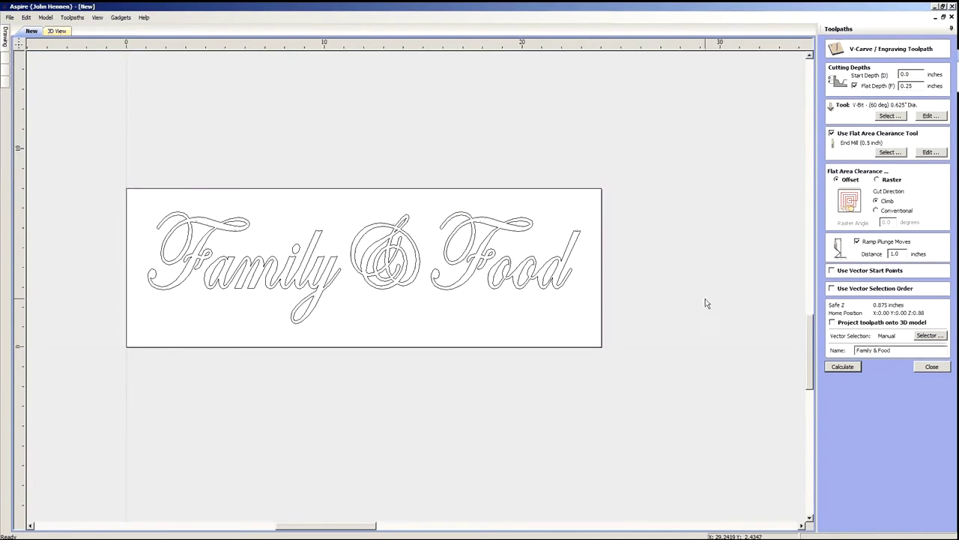
left_click_drag(252, 142, 796, 407)
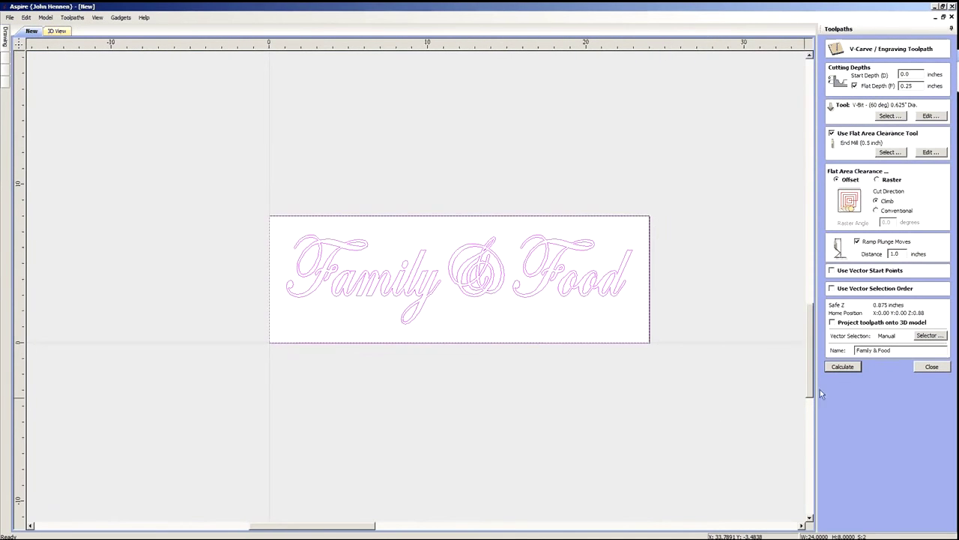
left_click(842, 367)
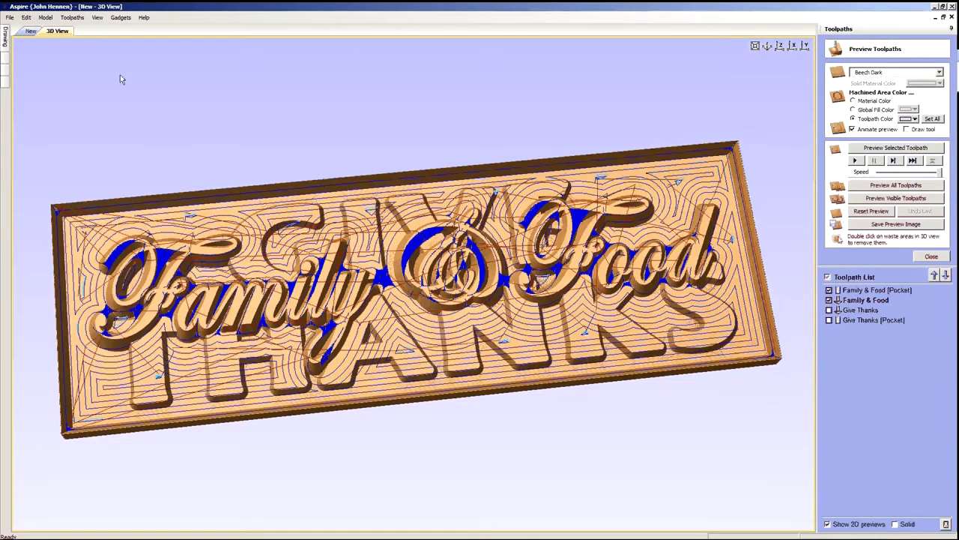
- Show the Give Thanks layer in the 2D view and hide the Family & Food layer
left_click(30, 31)
mouse_move(5, 37)
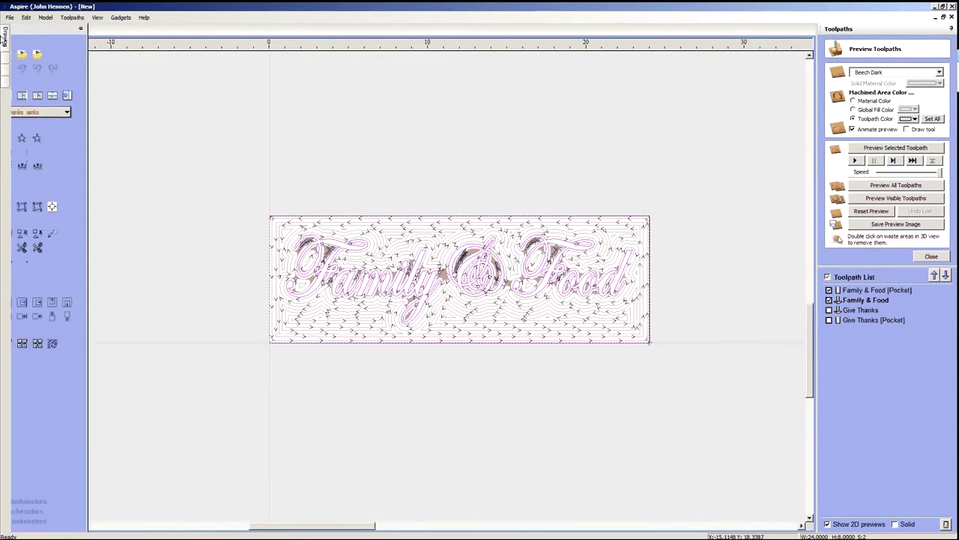
left_click(114, 113)
left_click(58, 136)
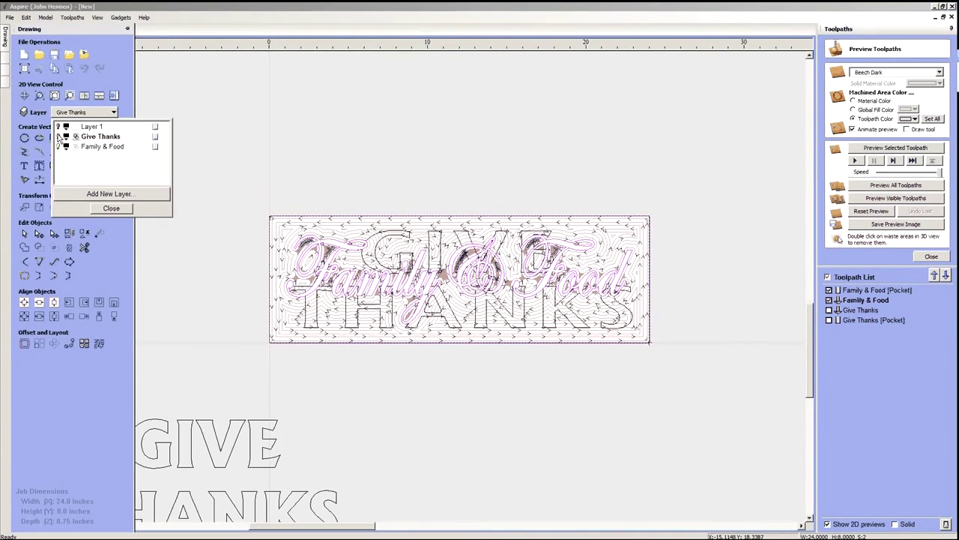
left_click(111, 208)
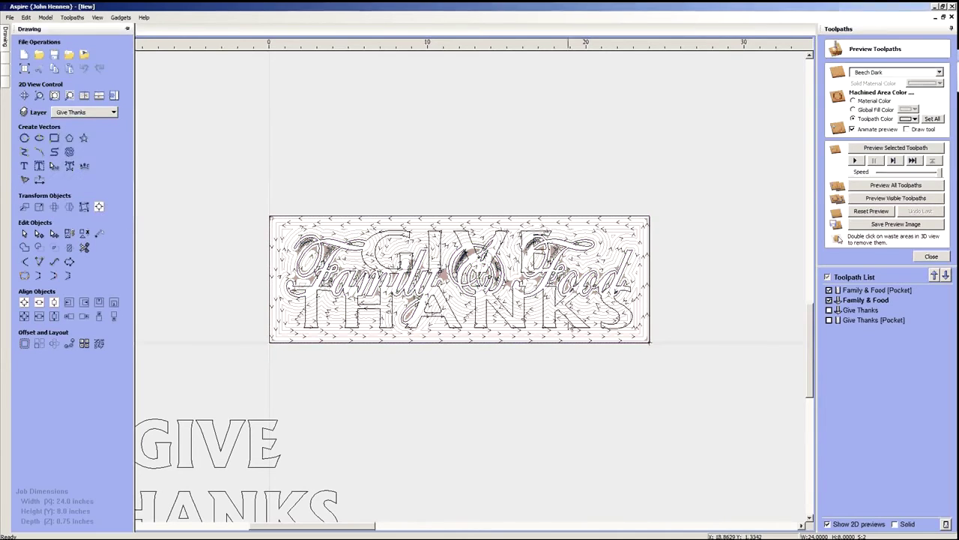
- Hide both Family & Food toolpaths and recalculate the Give Thanks V-carve toolpath from the welded lettering and border
left_click(829, 290)
left_click(829, 300)
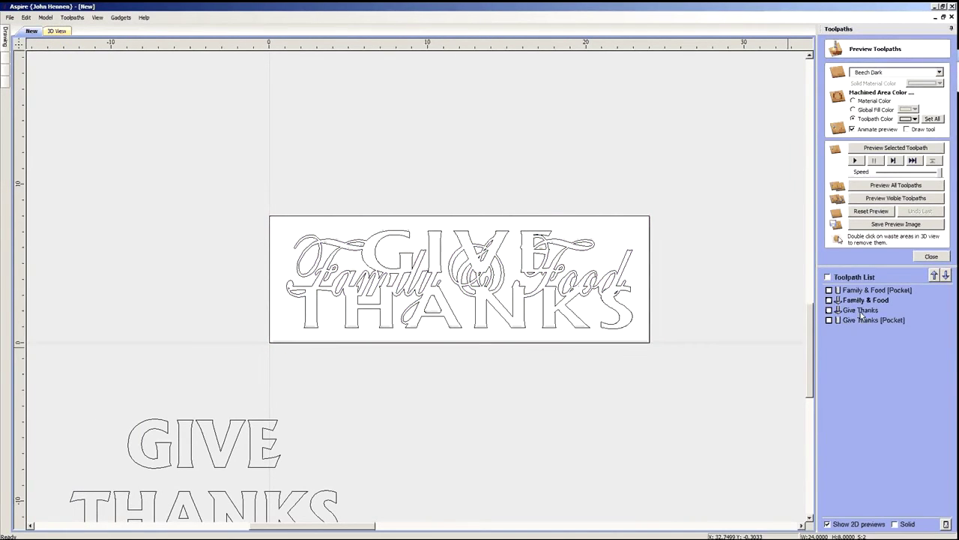
double_click(861, 311)
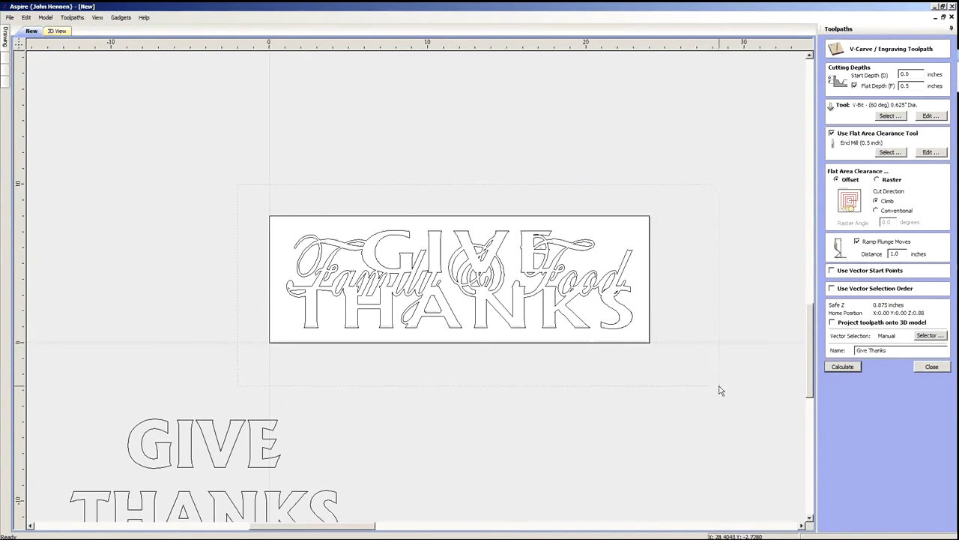
left_click(842, 366)
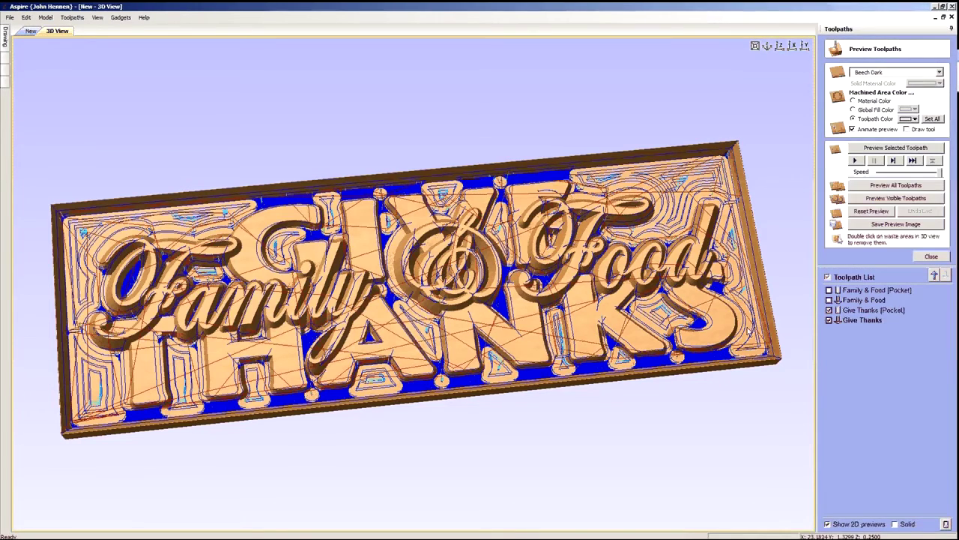
- Reset the 3D preview, simulate all toolpaths and inspect the carved sign from different angles
left_click(892, 212)
left_click(894, 198)
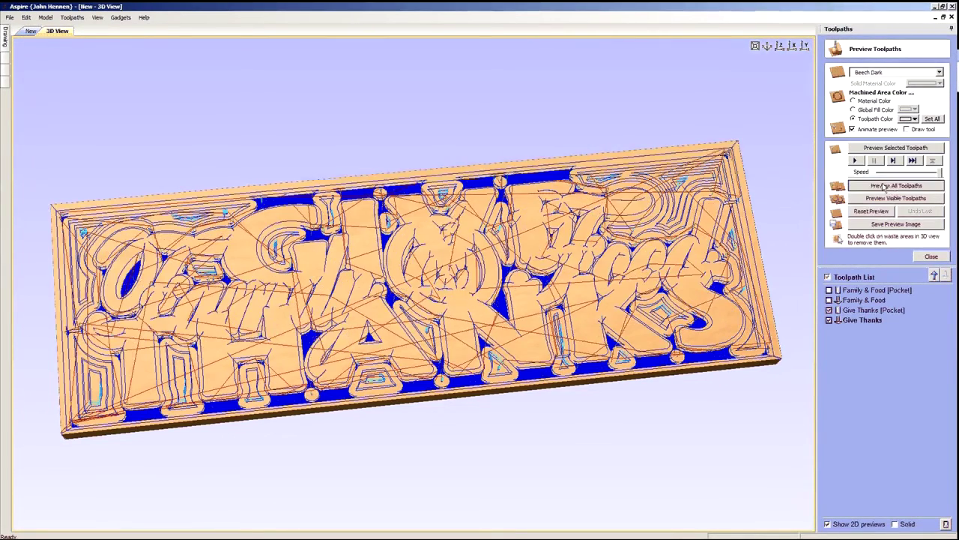
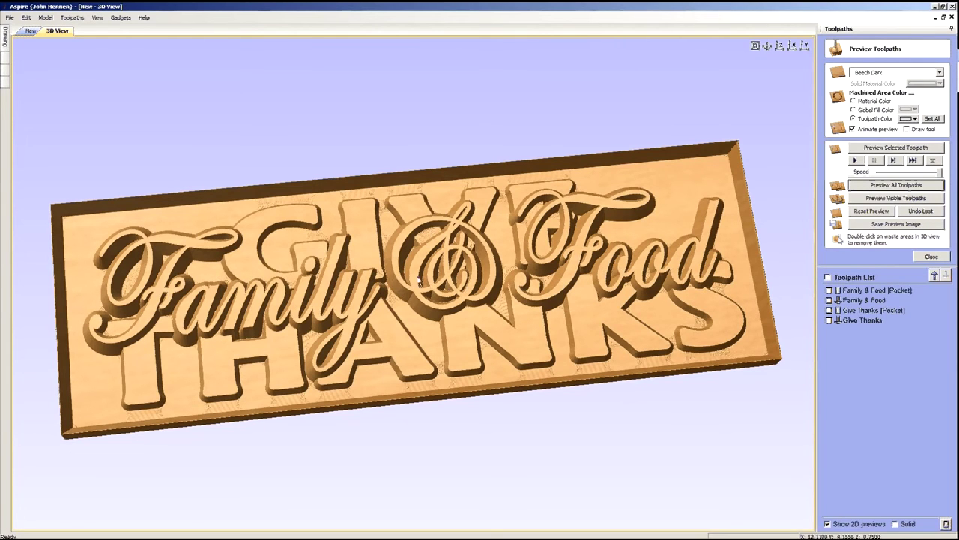
left_click_drag(387, 278, 385, 271)
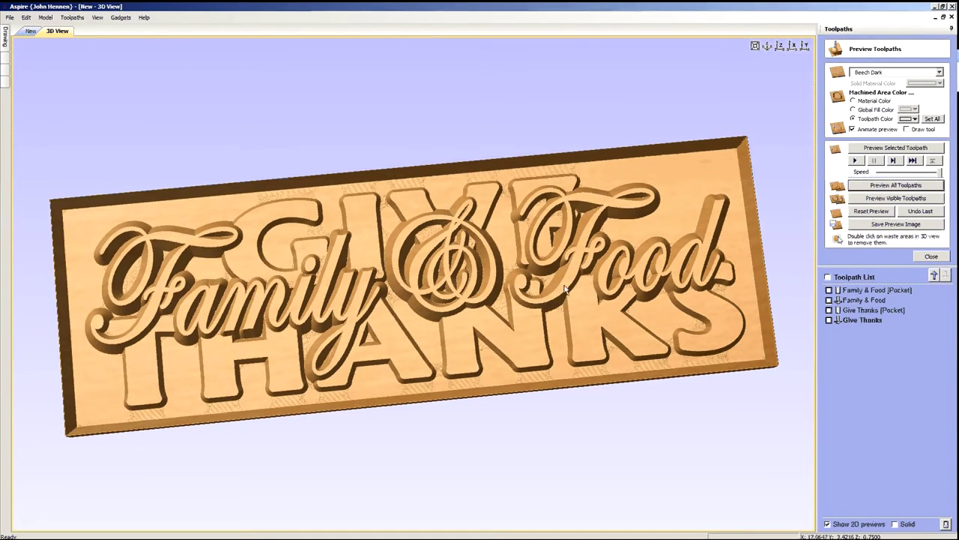
left_click_drag(395, 341, 236, 249)
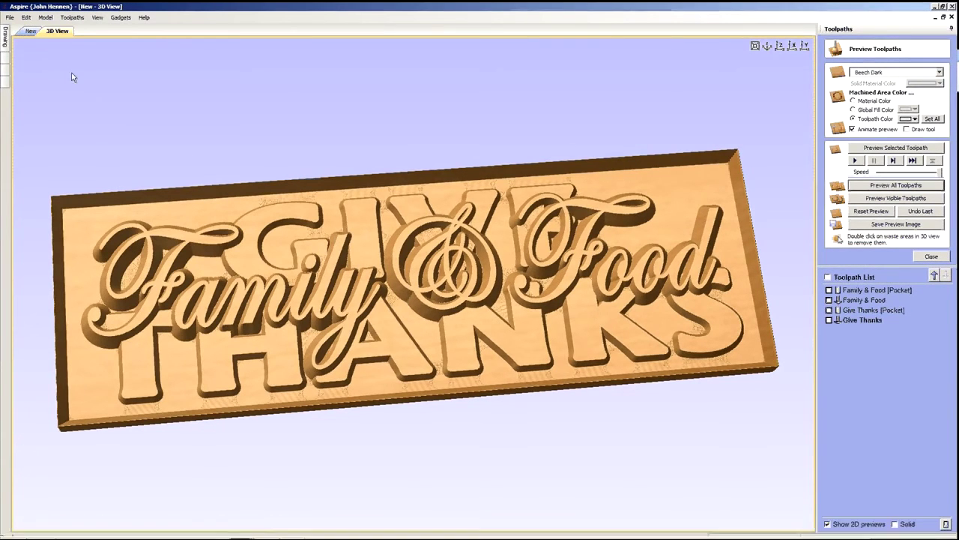
- Return to the 2D view and examine the welded lettering up close
left_click(31, 31)
scroll(427, 326, "down", 2)
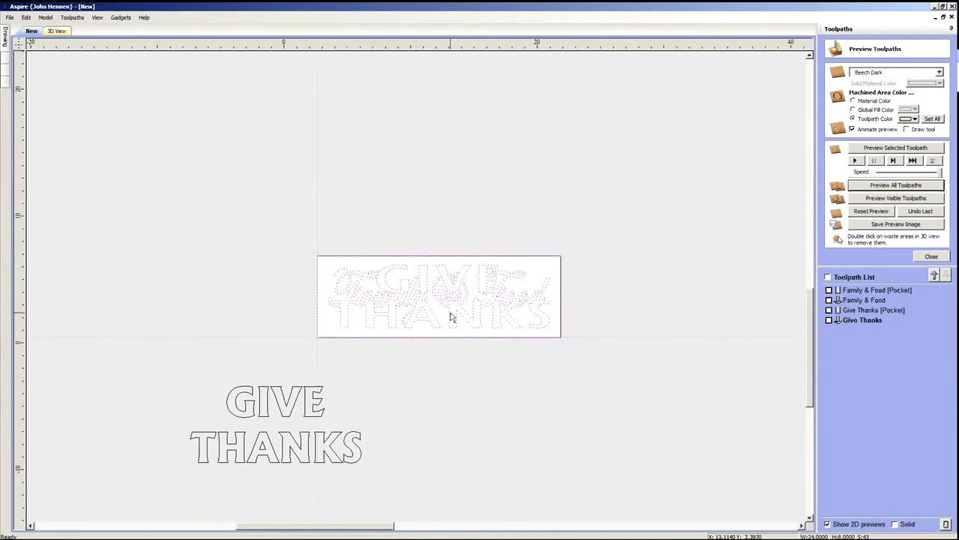
scroll(453, 367, "up", 3)
scroll(465, 375, "down", 1)
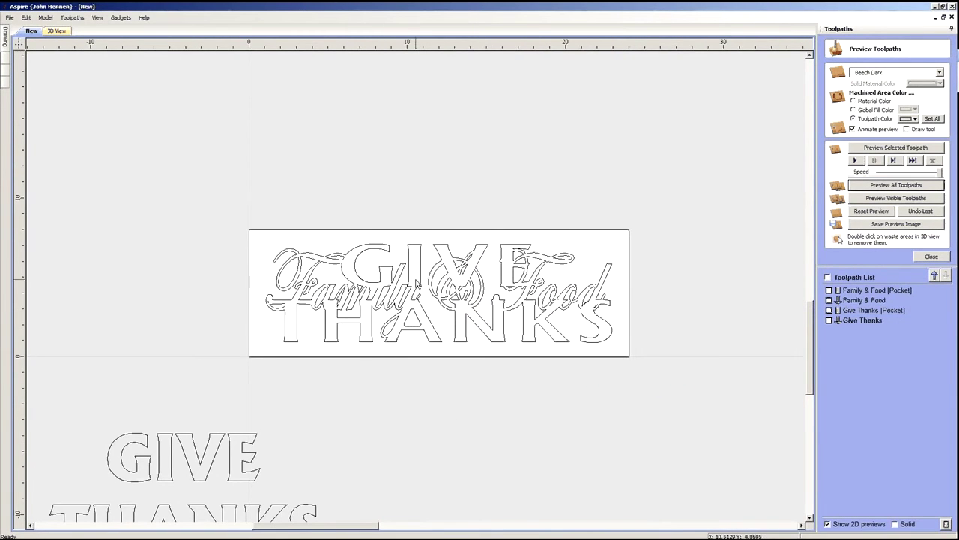
scroll(418, 295, "up", 2)
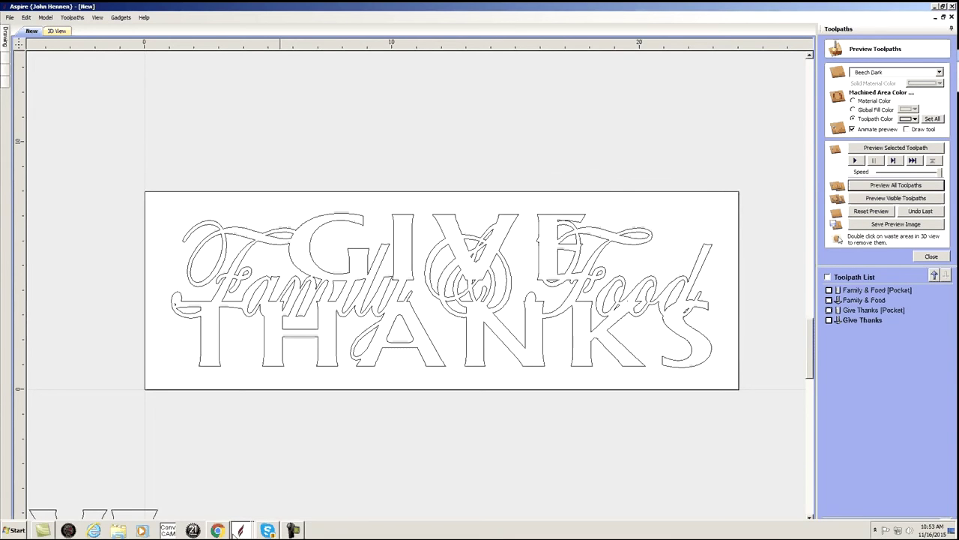
- Examine the letter samples in the "showing top and bottom text issues" file, then the finished "Thanks Giving Stacked Text" layout
left_click(241, 530)
left_click(248, 495)
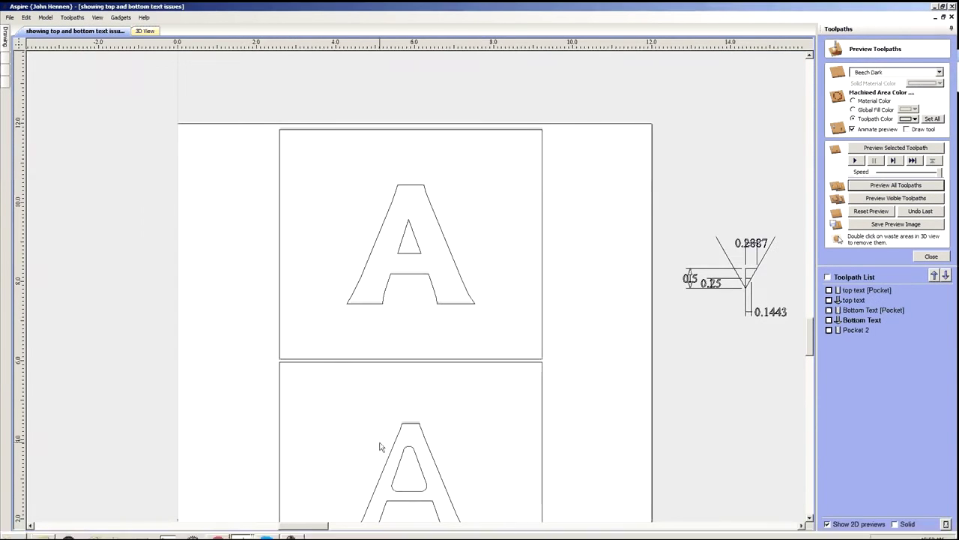
scroll(482, 327, "down", 2)
scroll(444, 441, "up", 2)
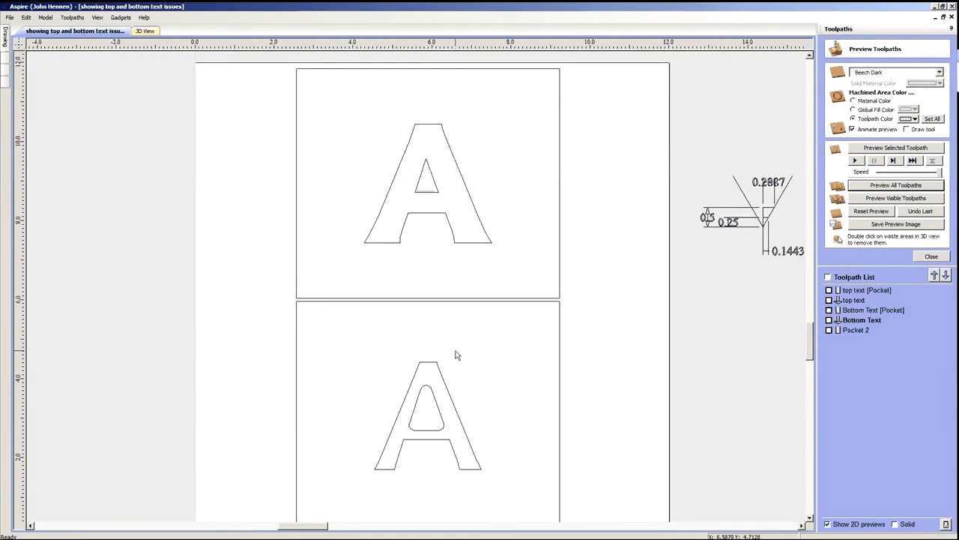
mouse_move(319, 535)
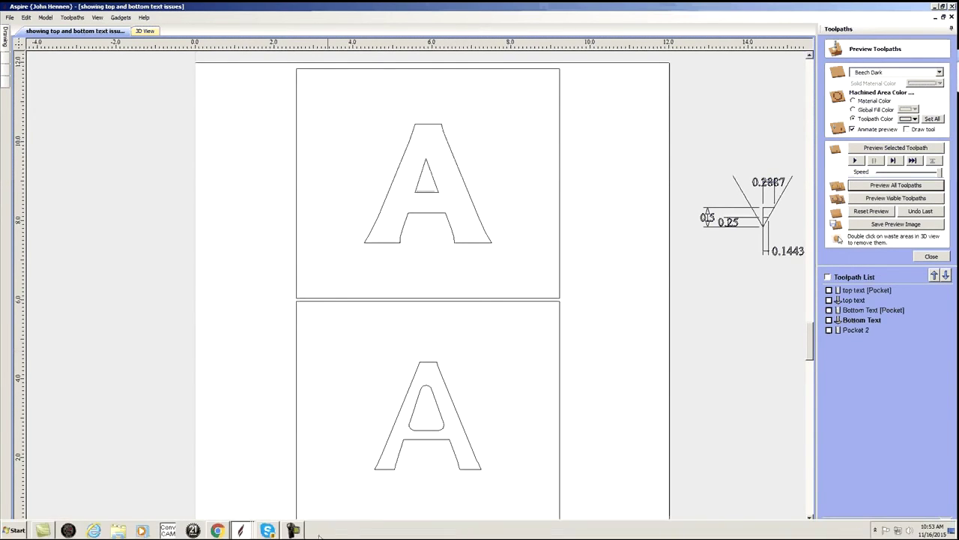
left_click(241, 530)
left_click(245, 486)
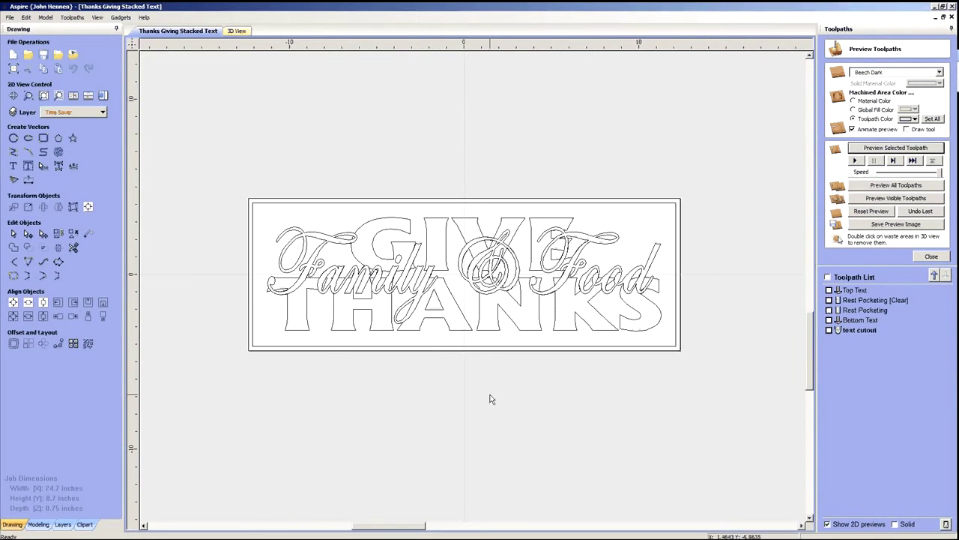
scroll(482, 275, "up", 1)
scroll(443, 393, "down", 1)
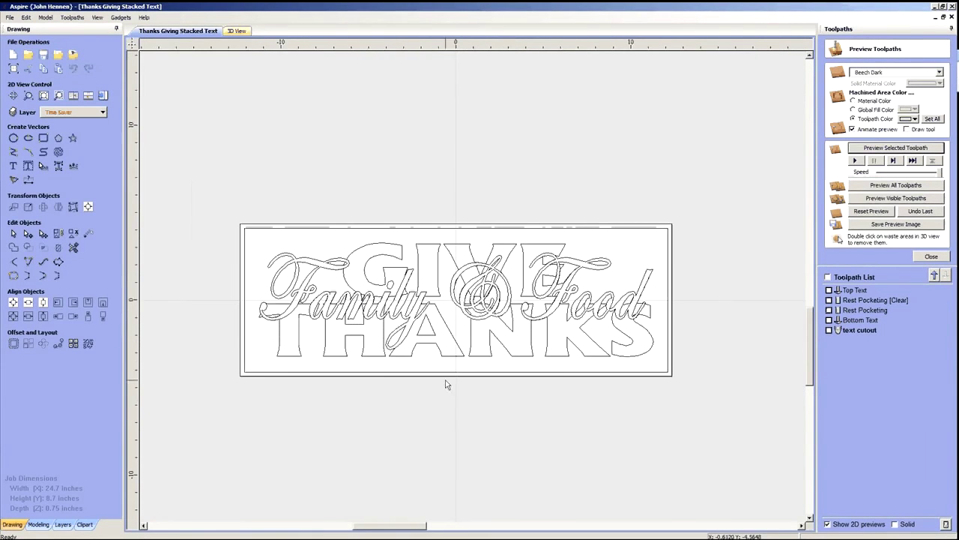
scroll(471, 319, "up", 1)
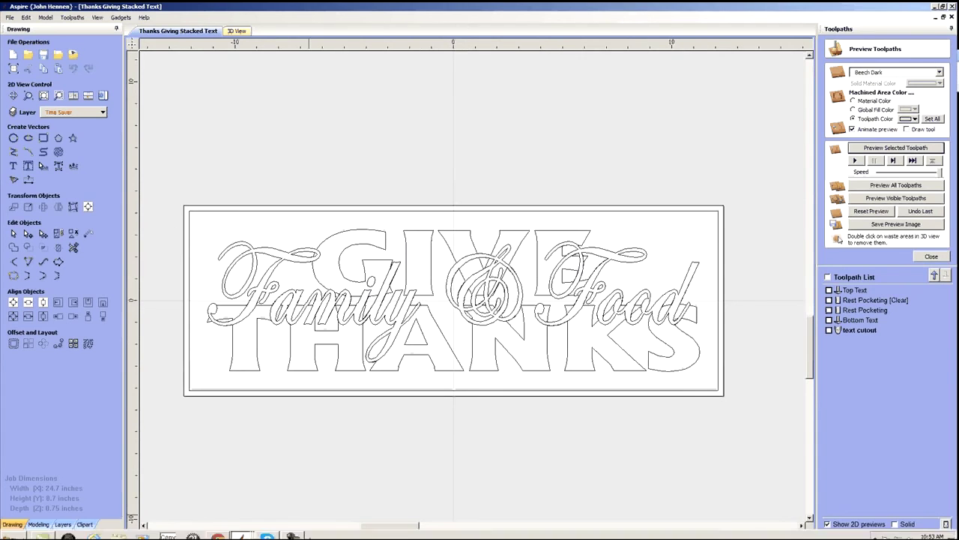
- Return to the New sign file and look over the welded lettering in the 2D view
left_click(241, 531)
left_click(245, 495)
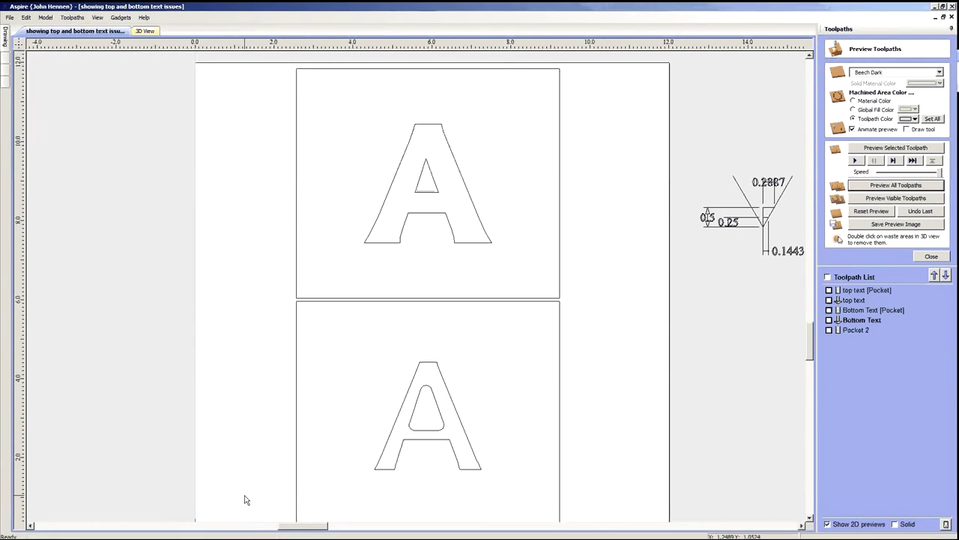
left_click(240, 529)
left_click(234, 509)
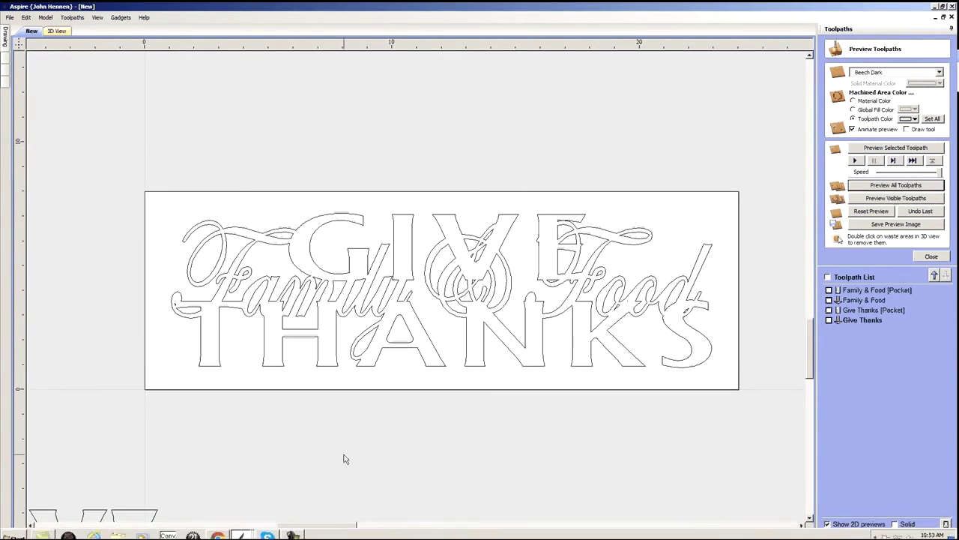
scroll(422, 367, "down", 1)
scroll(438, 334, "up", 1)
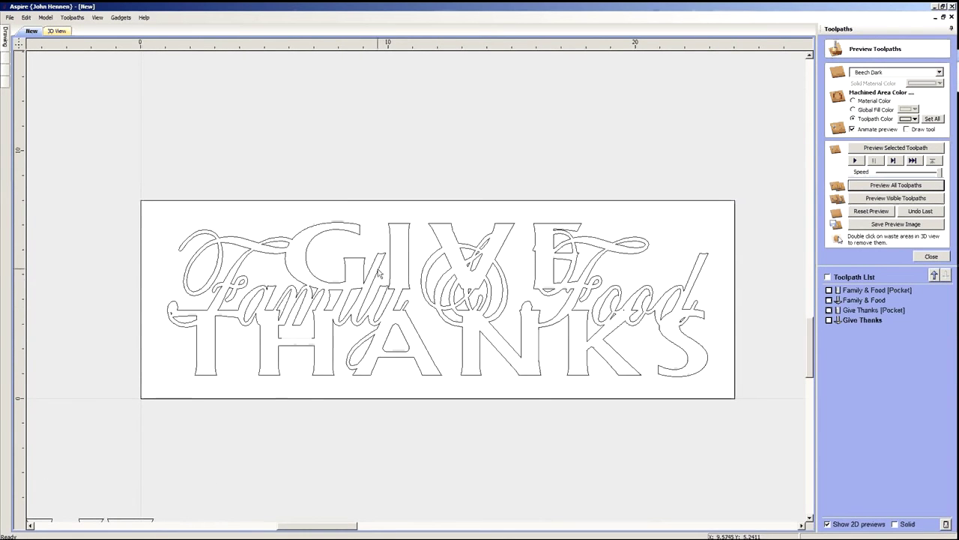
- Copy the sign's welded lettering and border to a new layer named cutout
scroll(415, 288, "down", 1)
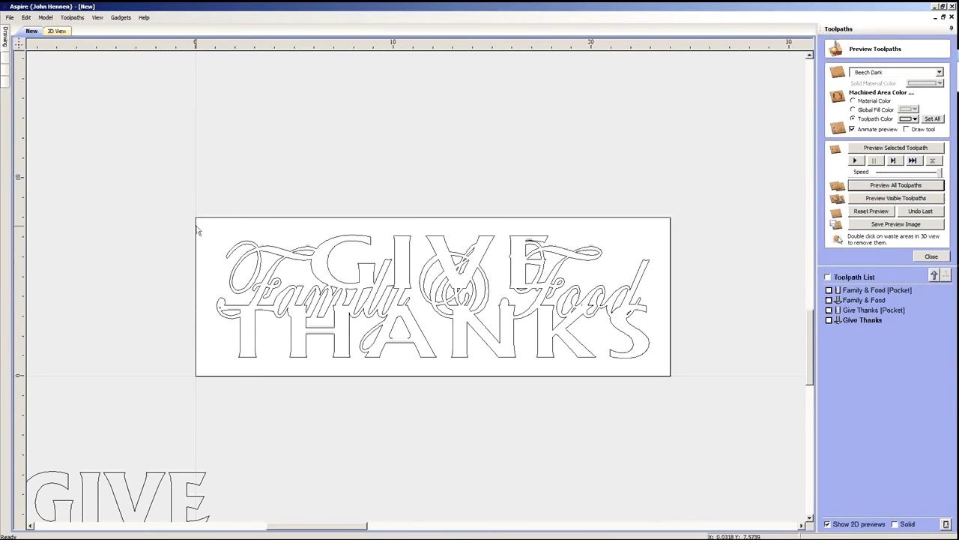
left_click_drag(183, 207, 633, 402)
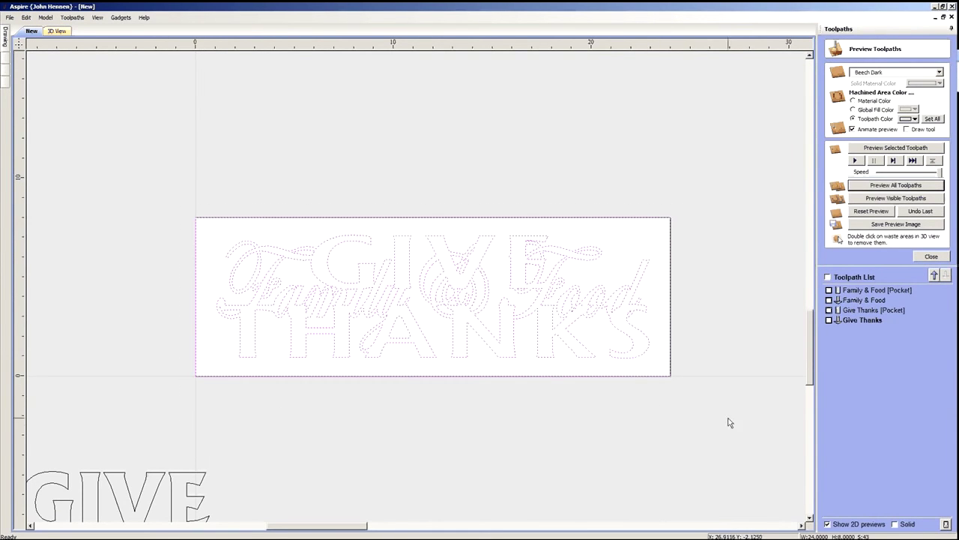
right_click(582, 348)
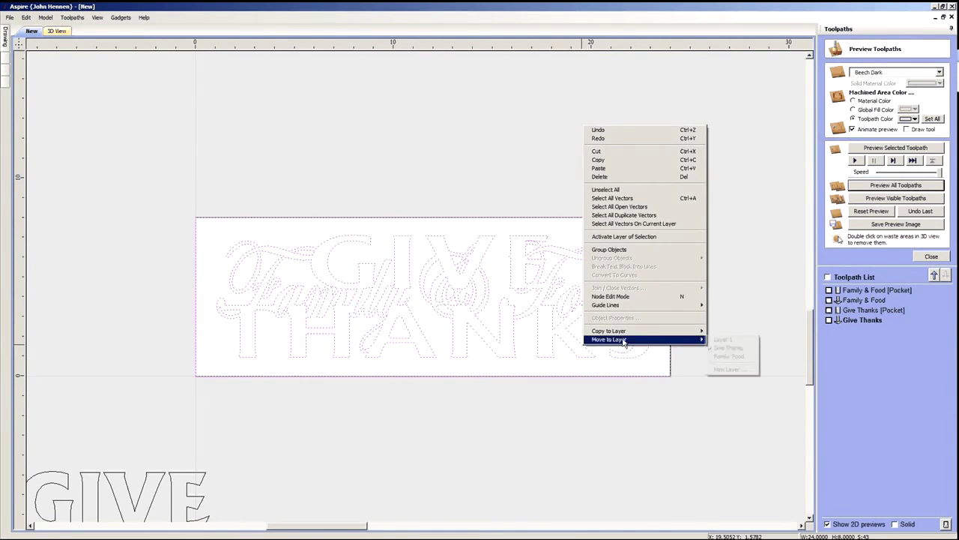
mouse_move(656, 334)
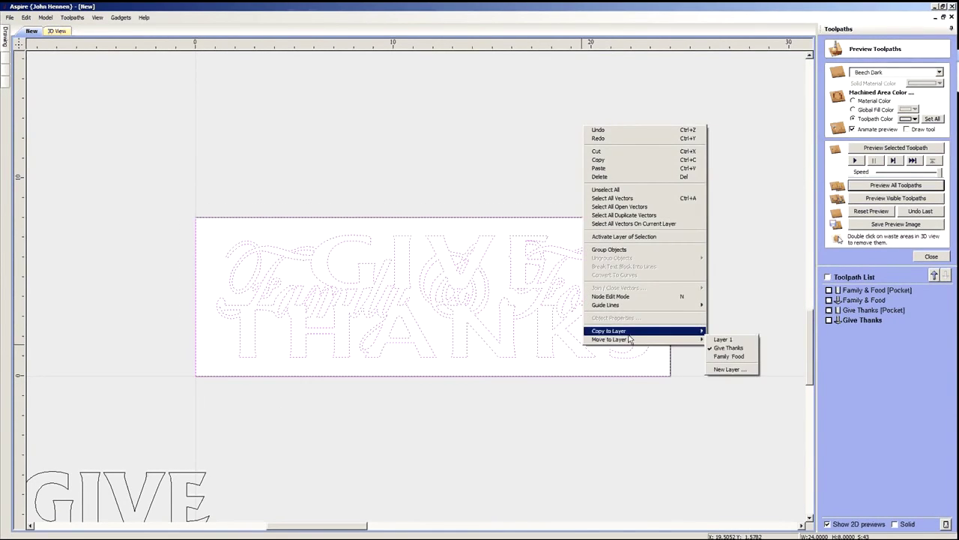
left_click(731, 363)
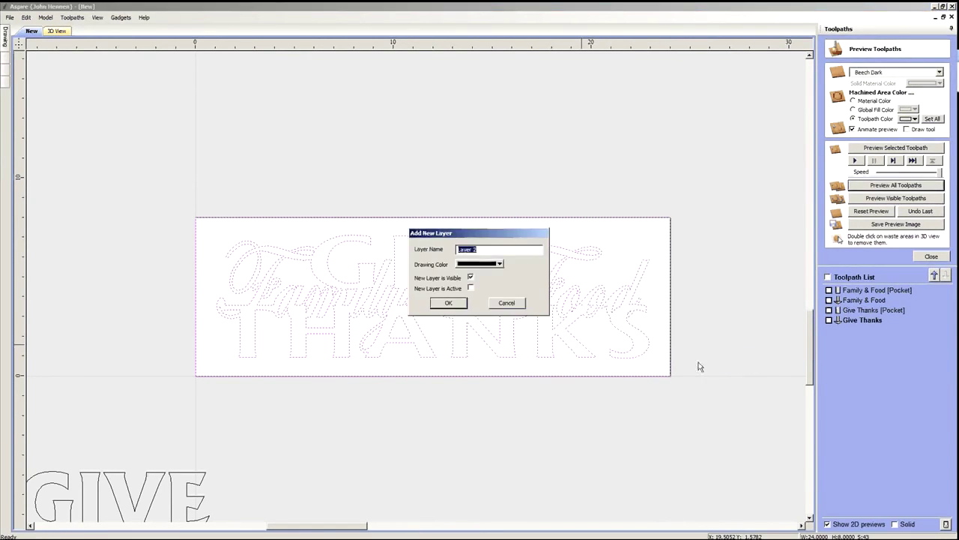
type("cUT")
left_click(451, 303)
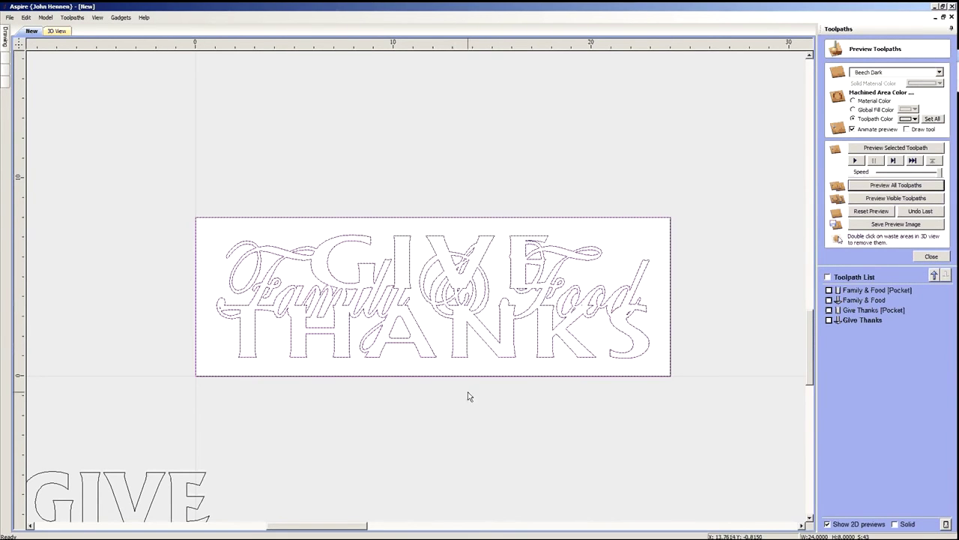
- Hide the Give Thanks layer and make the cutout layer active
scroll(480, 345, "down", 2)
left_click(4, 36)
left_click(112, 112)
left_click(58, 137)
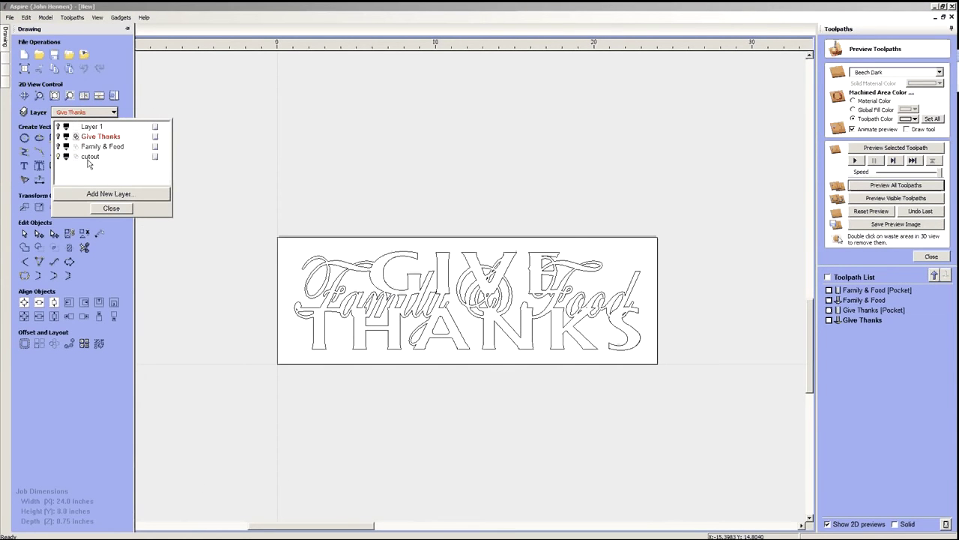
left_click(91, 158)
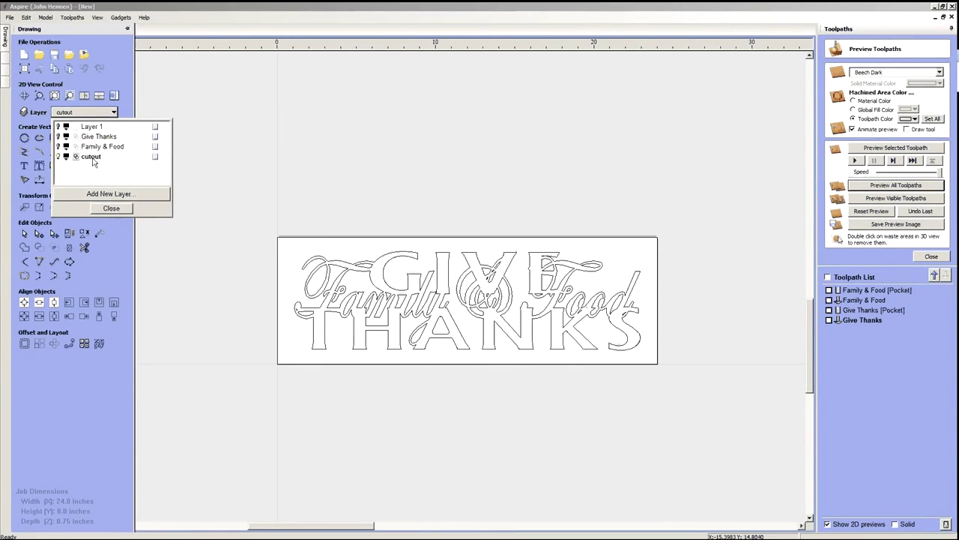
left_click(120, 209)
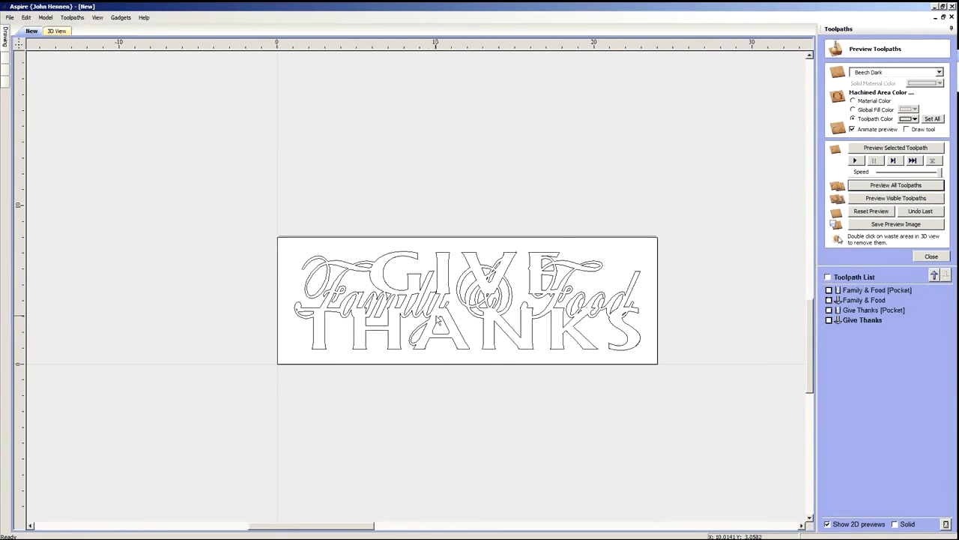
- Select the welded lettering on the cutout layer without the rectangular border
scroll(442, 315, "up", 1)
scroll(447, 307, "up", 2)
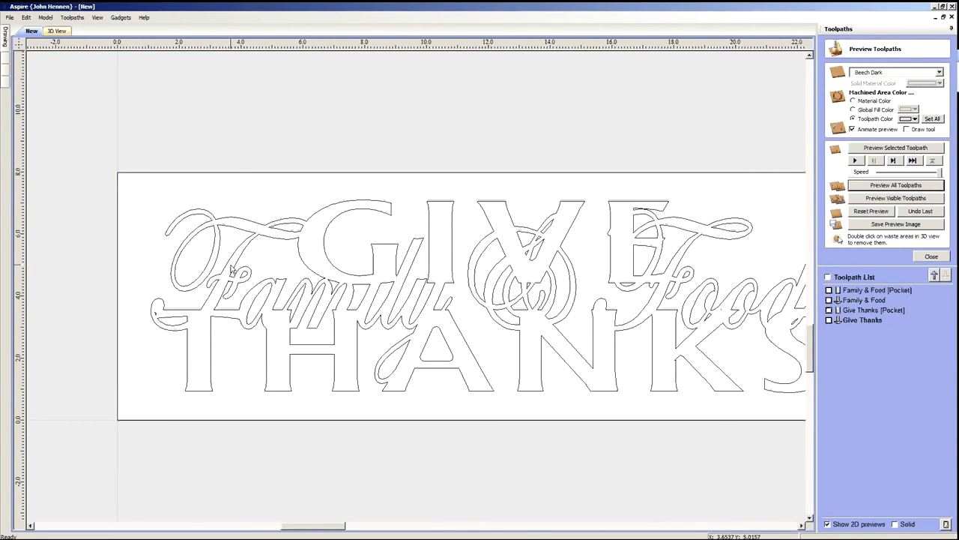
scroll(275, 253, "down", 1)
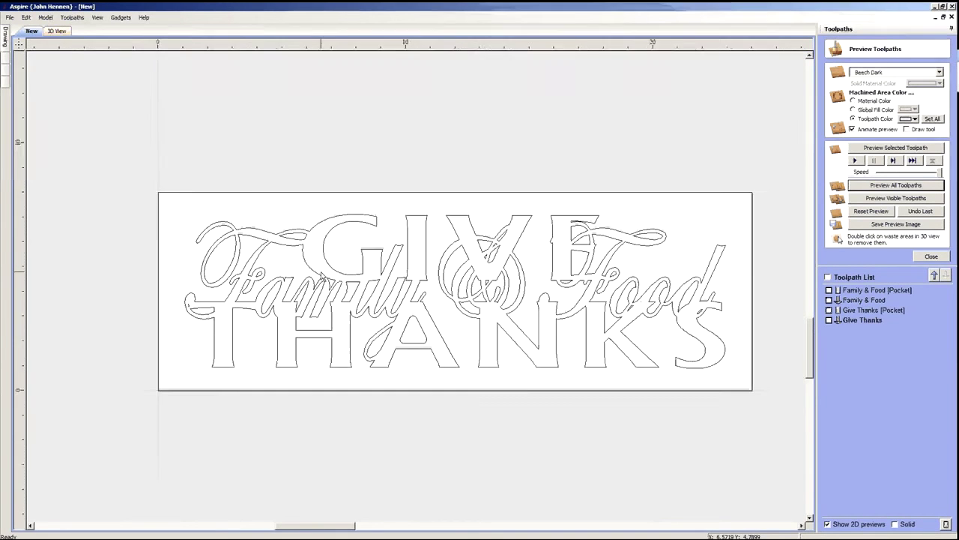
left_click_drag(160, 177, 736, 426)
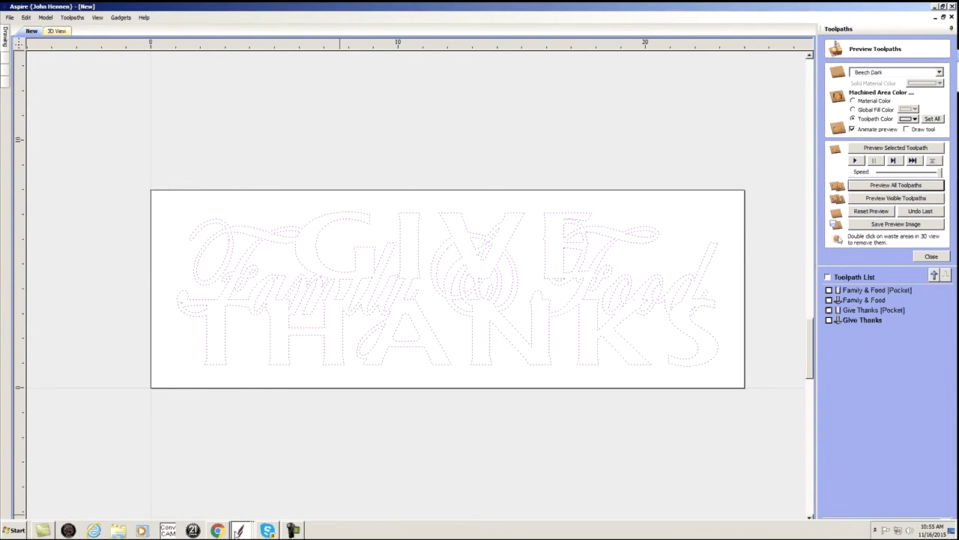
- Switch to the "showing top and bottom text issues" file and examine the dimensioned V-bit diagram up close
left_click(243, 531)
left_click(258, 495)
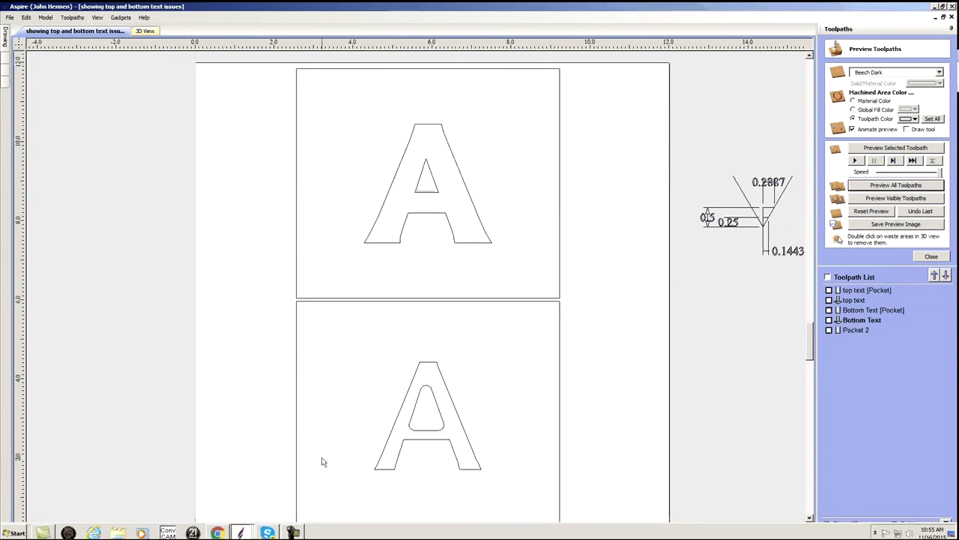
scroll(607, 250, "up", 3)
scroll(561, 251, "down", 3)
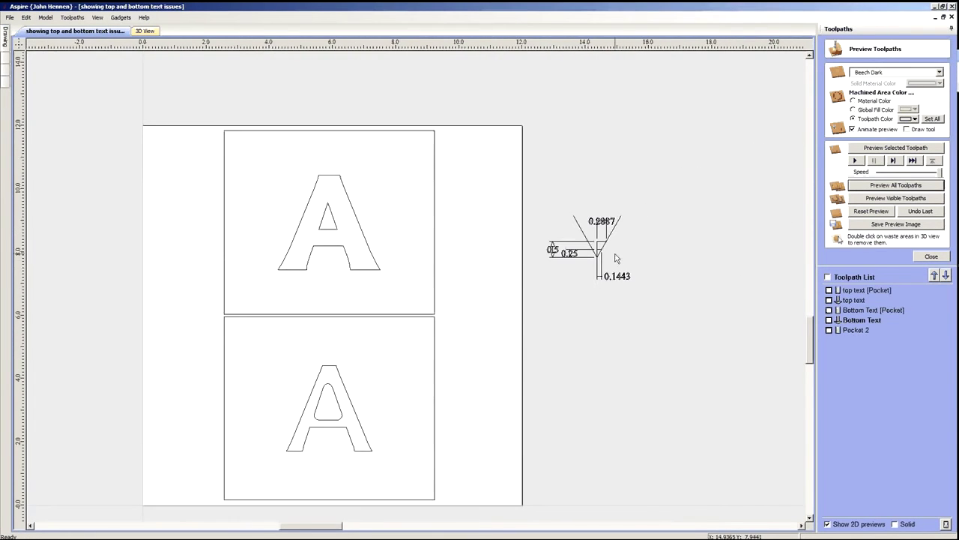
scroll(594, 253, "up", 3)
scroll(593, 253, "up", 2)
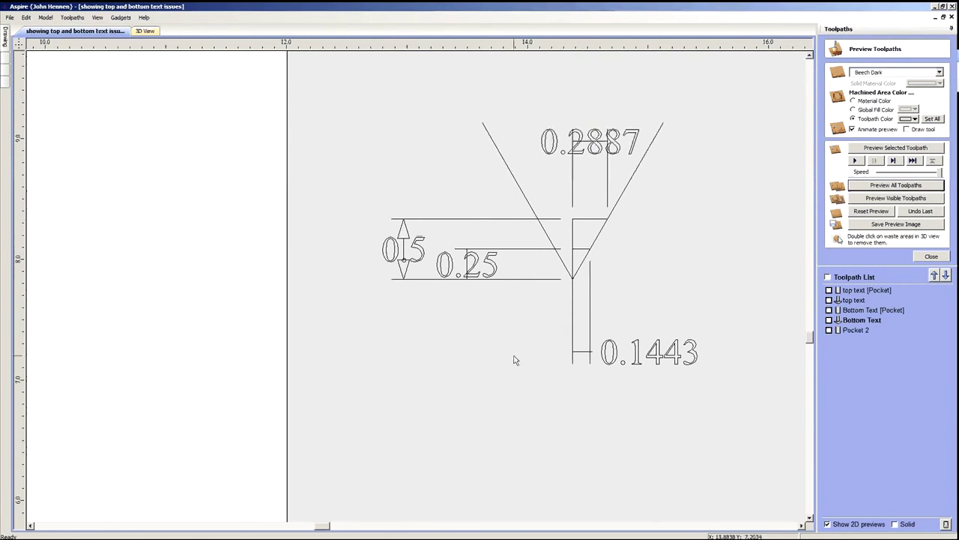
- Return to the New sign file and inspect the sloped walls of the carved lettering in the 3D preview
mouse_move(240, 529)
left_click(239, 448)
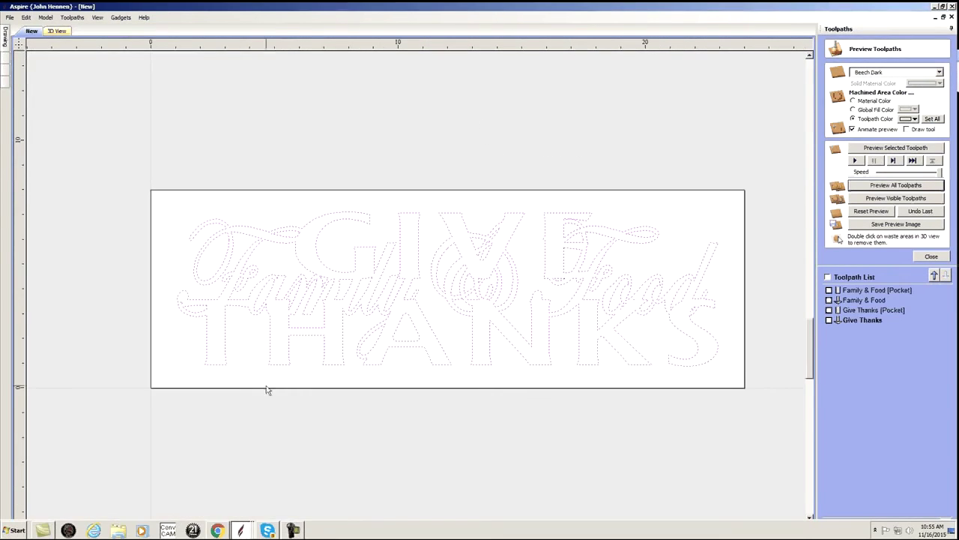
left_click(57, 32)
left_click_drag(398, 344, 454, 307)
scroll(454, 307, "up", 5)
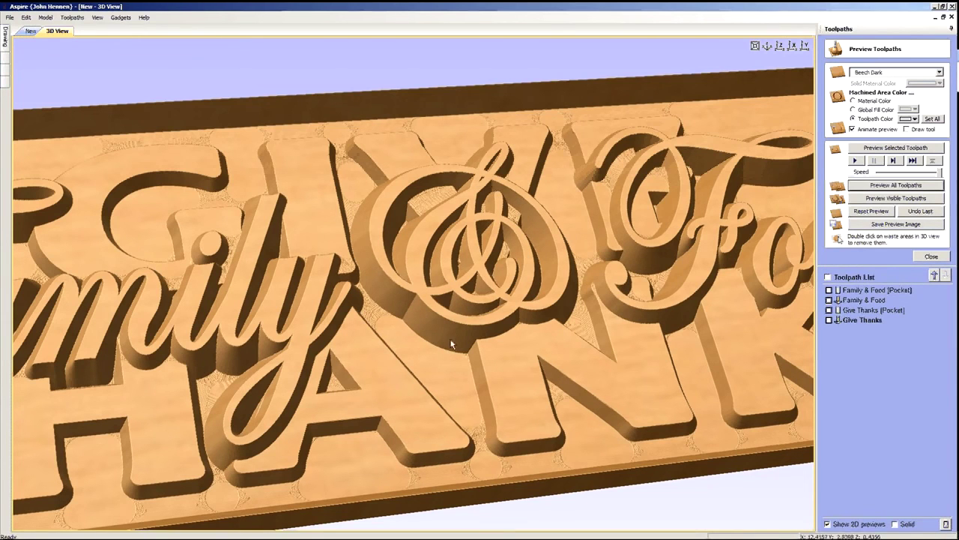
left_click_drag(441, 368, 454, 327)
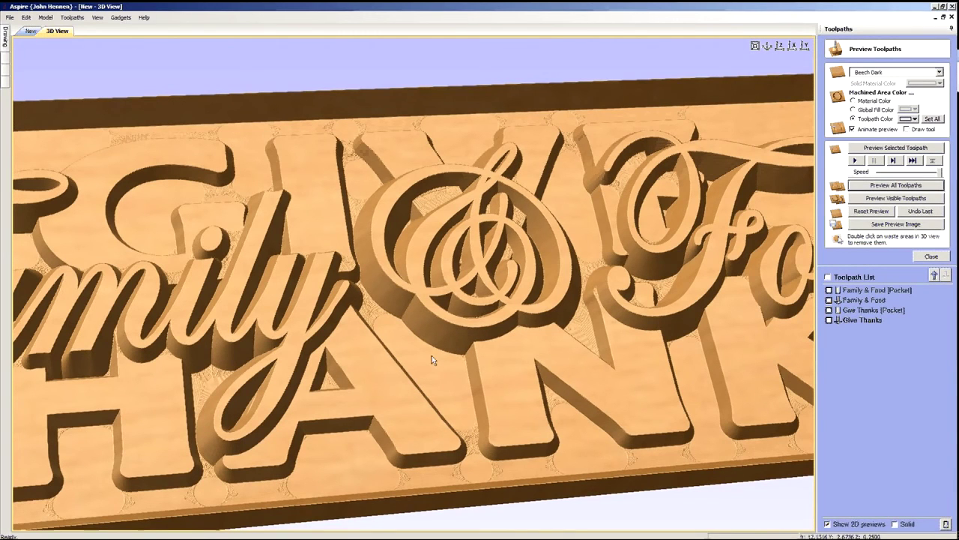
- Bring the V-bit diagram back up and check the bit's half-width at the full carving depth
mouse_move(360, 533)
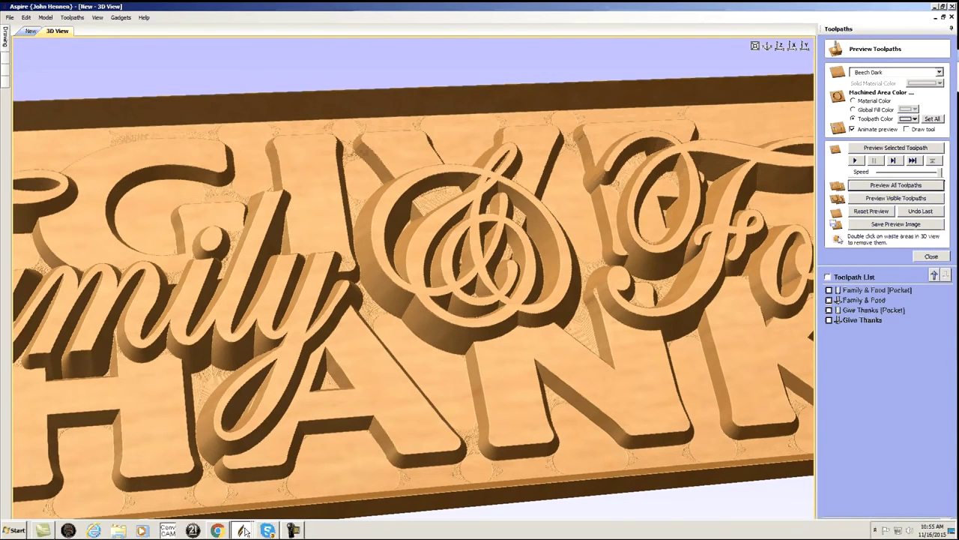
mouse_move(244, 530)
left_click(225, 496)
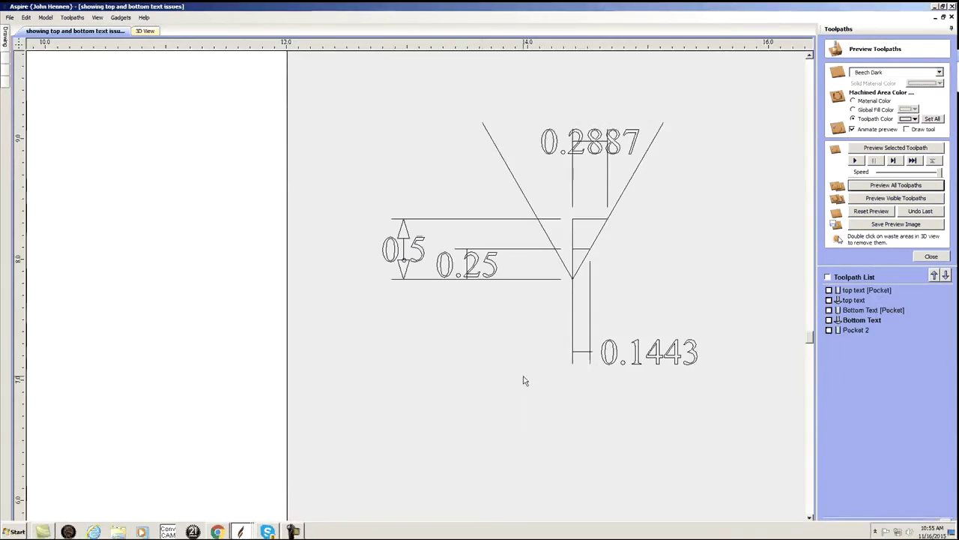
scroll(592, 247, "up", 1)
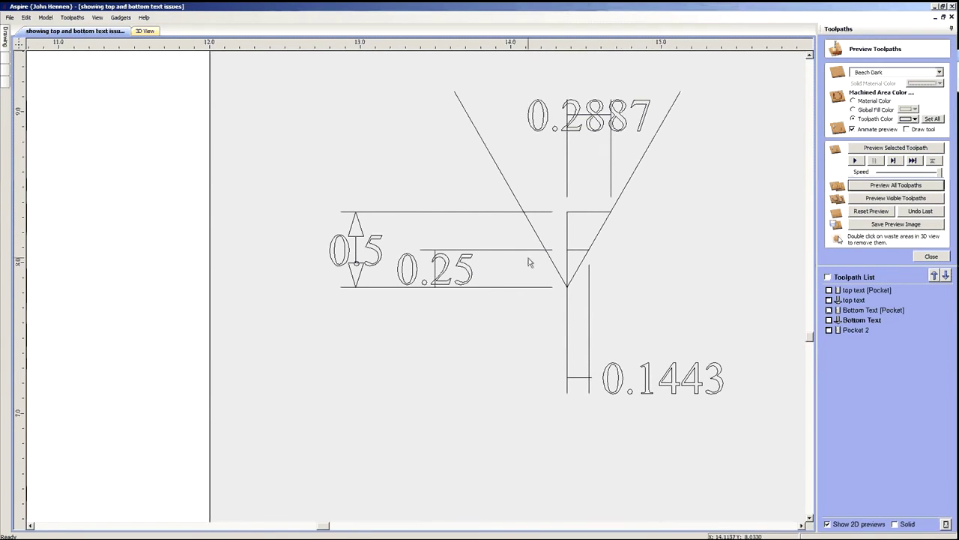
- Go back to the New sign's 2D view and select all the welded lettering, leaving out the border
mouse_move(335, 530)
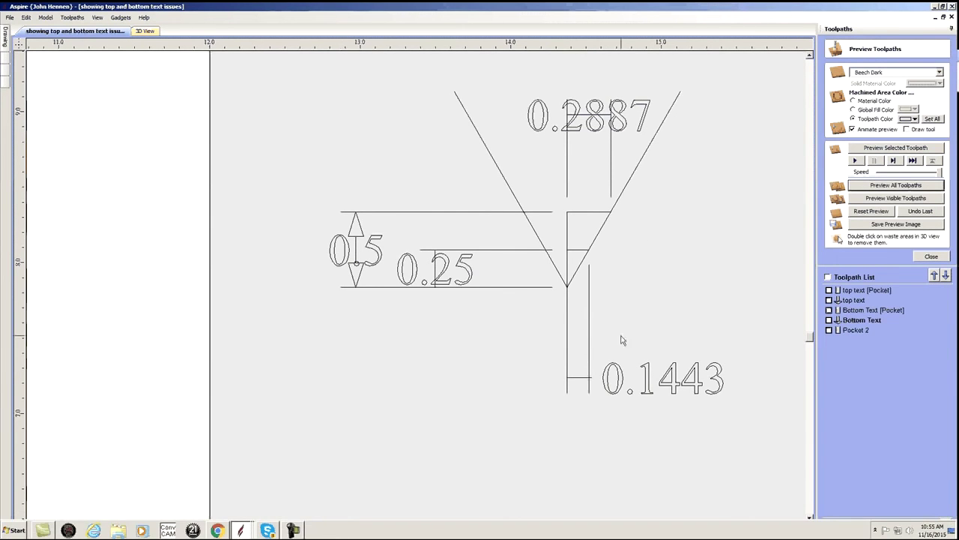
left_click(240, 530)
left_click(187, 506)
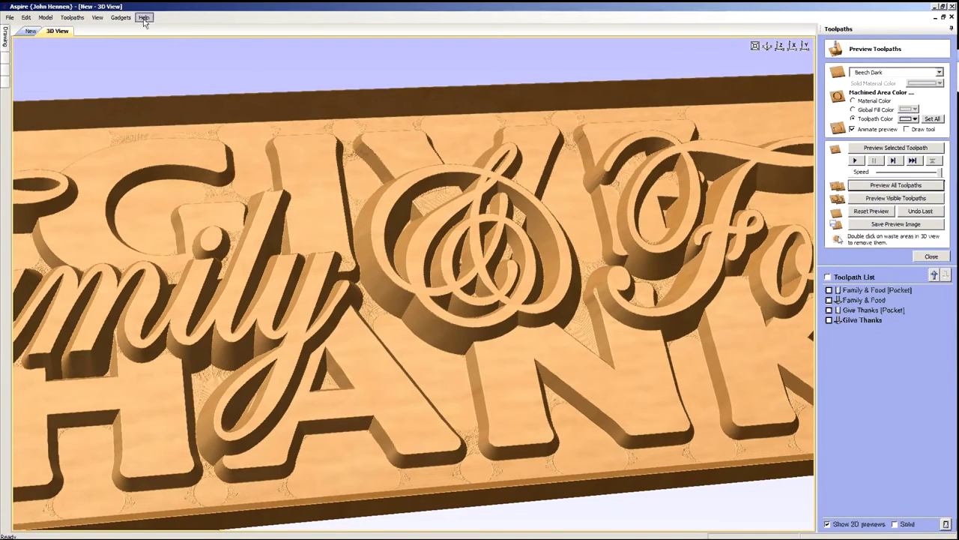
left_click(31, 30)
scroll(439, 312, "down", 1)
scroll(439, 312, "up", 1)
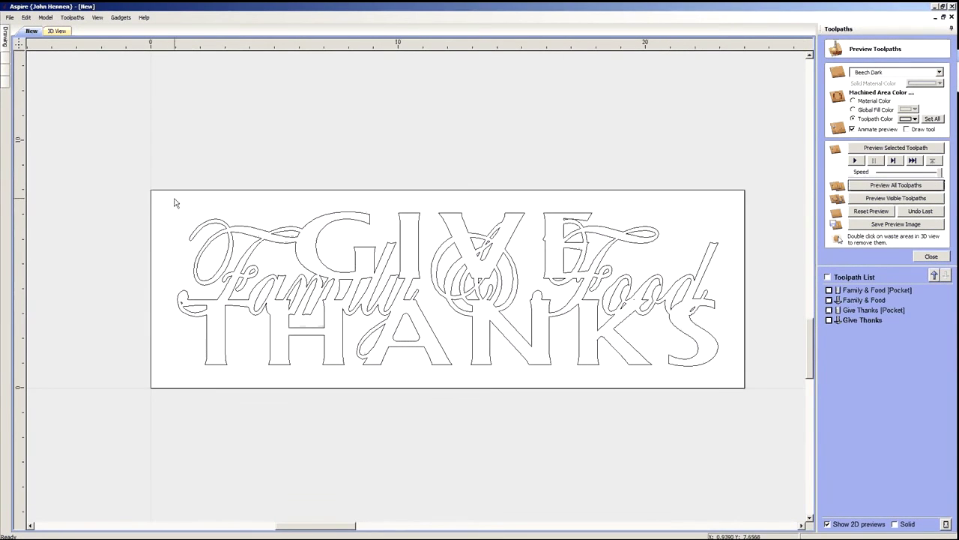
key("ctrl+a")
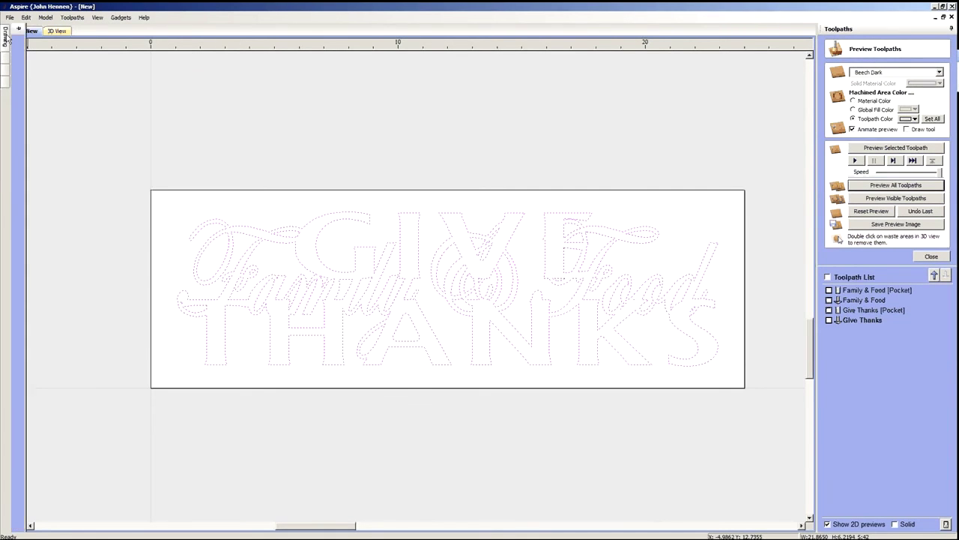
- Set up an outward vector offset of 0.2887 inches for the selected lettering, with the original vectors deleted
mouse_move(6, 36)
left_click(39, 343)
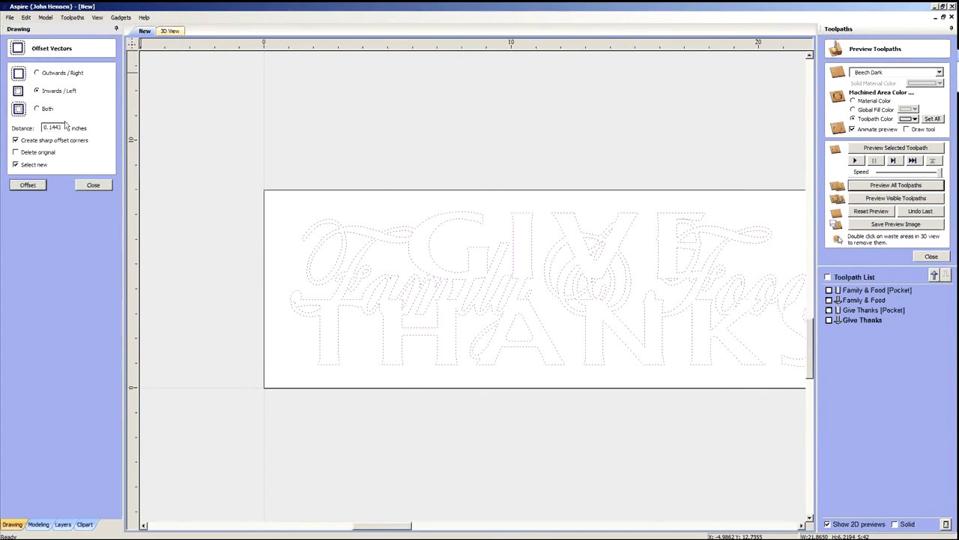
left_click_drag(66, 126, 33, 129)
type("0.2887")
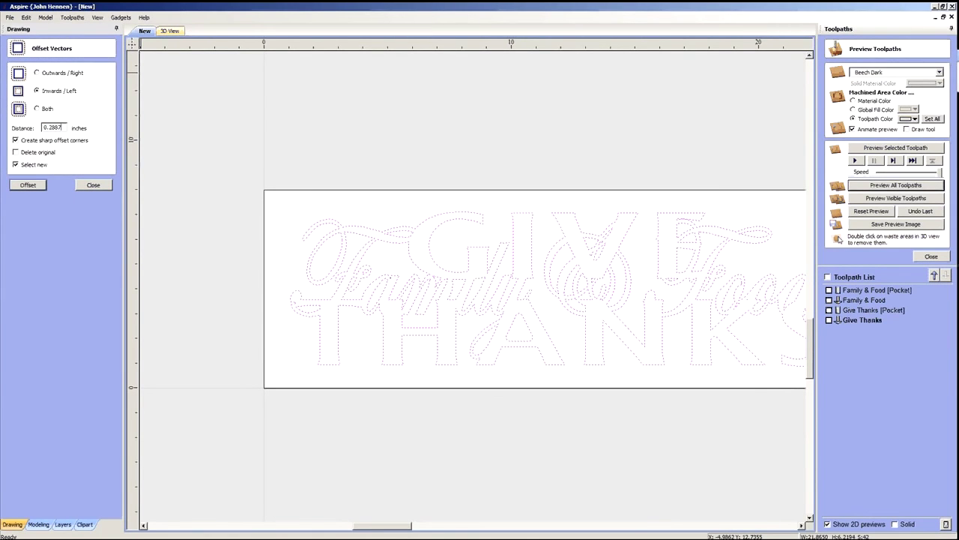
left_click(36, 72)
scroll(400, 253, "down", 2)
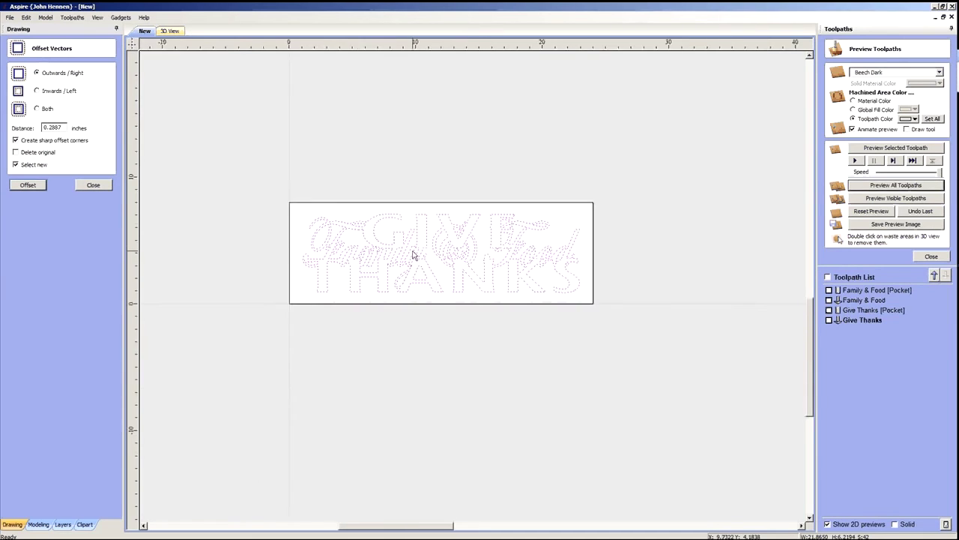
scroll(422, 260, "up", 3)
scroll(427, 263, "down", 1)
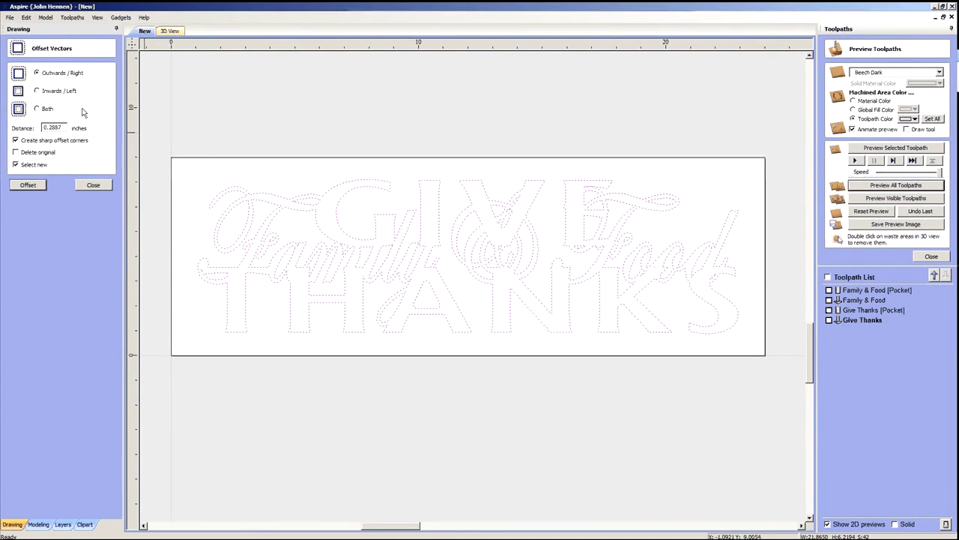
left_click(15, 153)
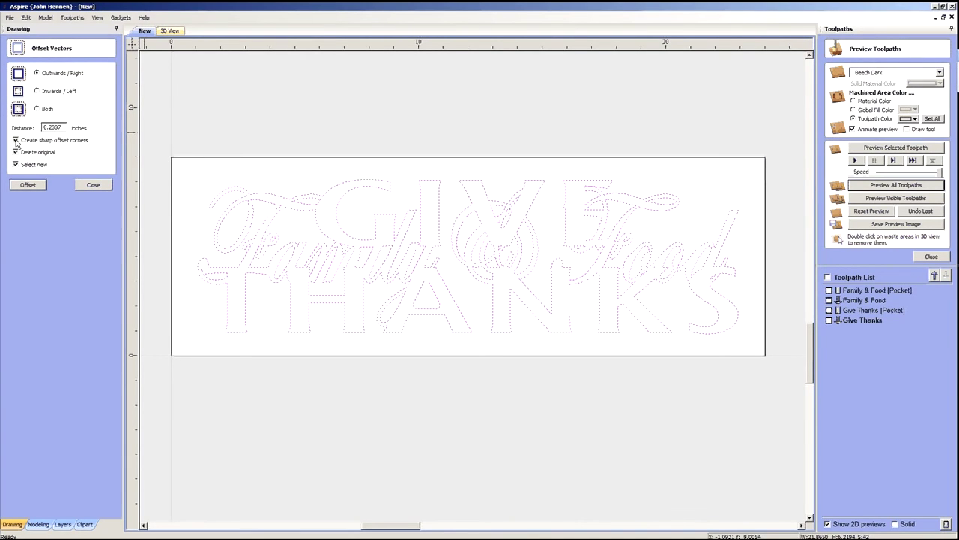